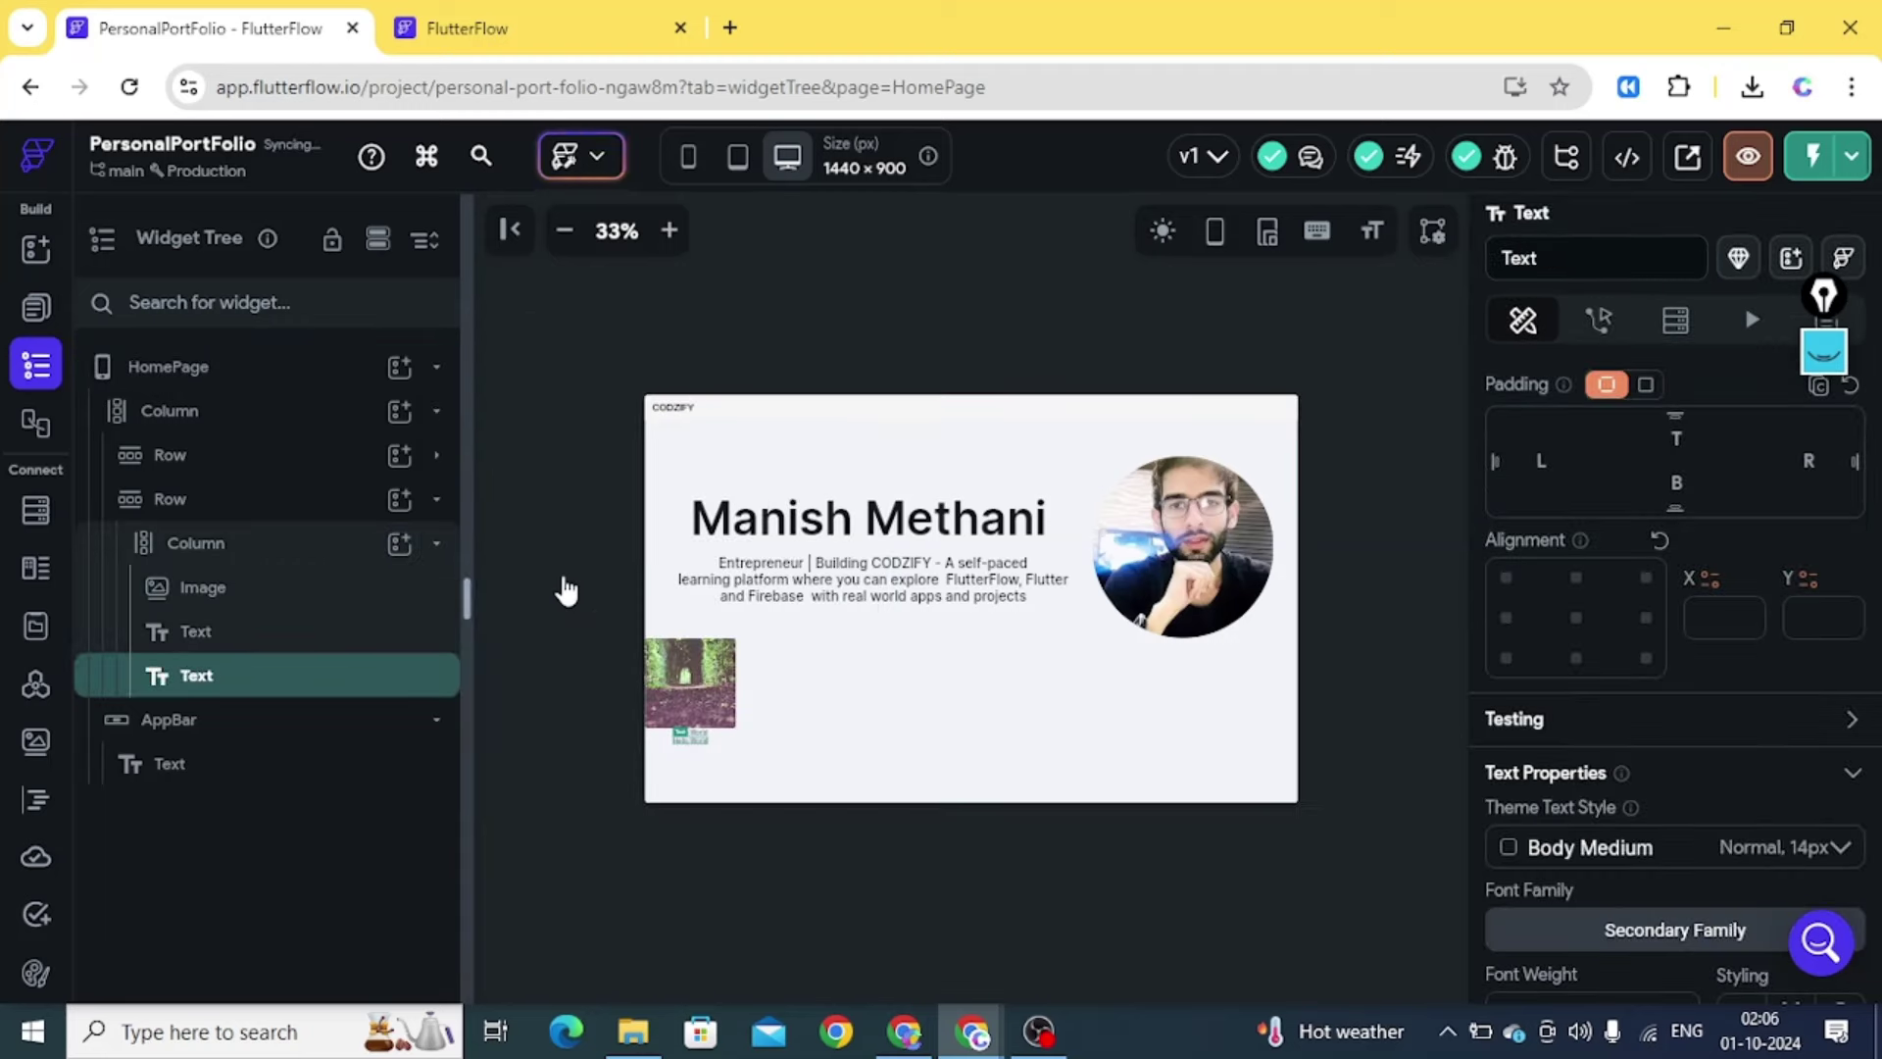
# Zoom the portfolio canvas to 50% and open a new browser tab
pyautogui.click(671, 232)
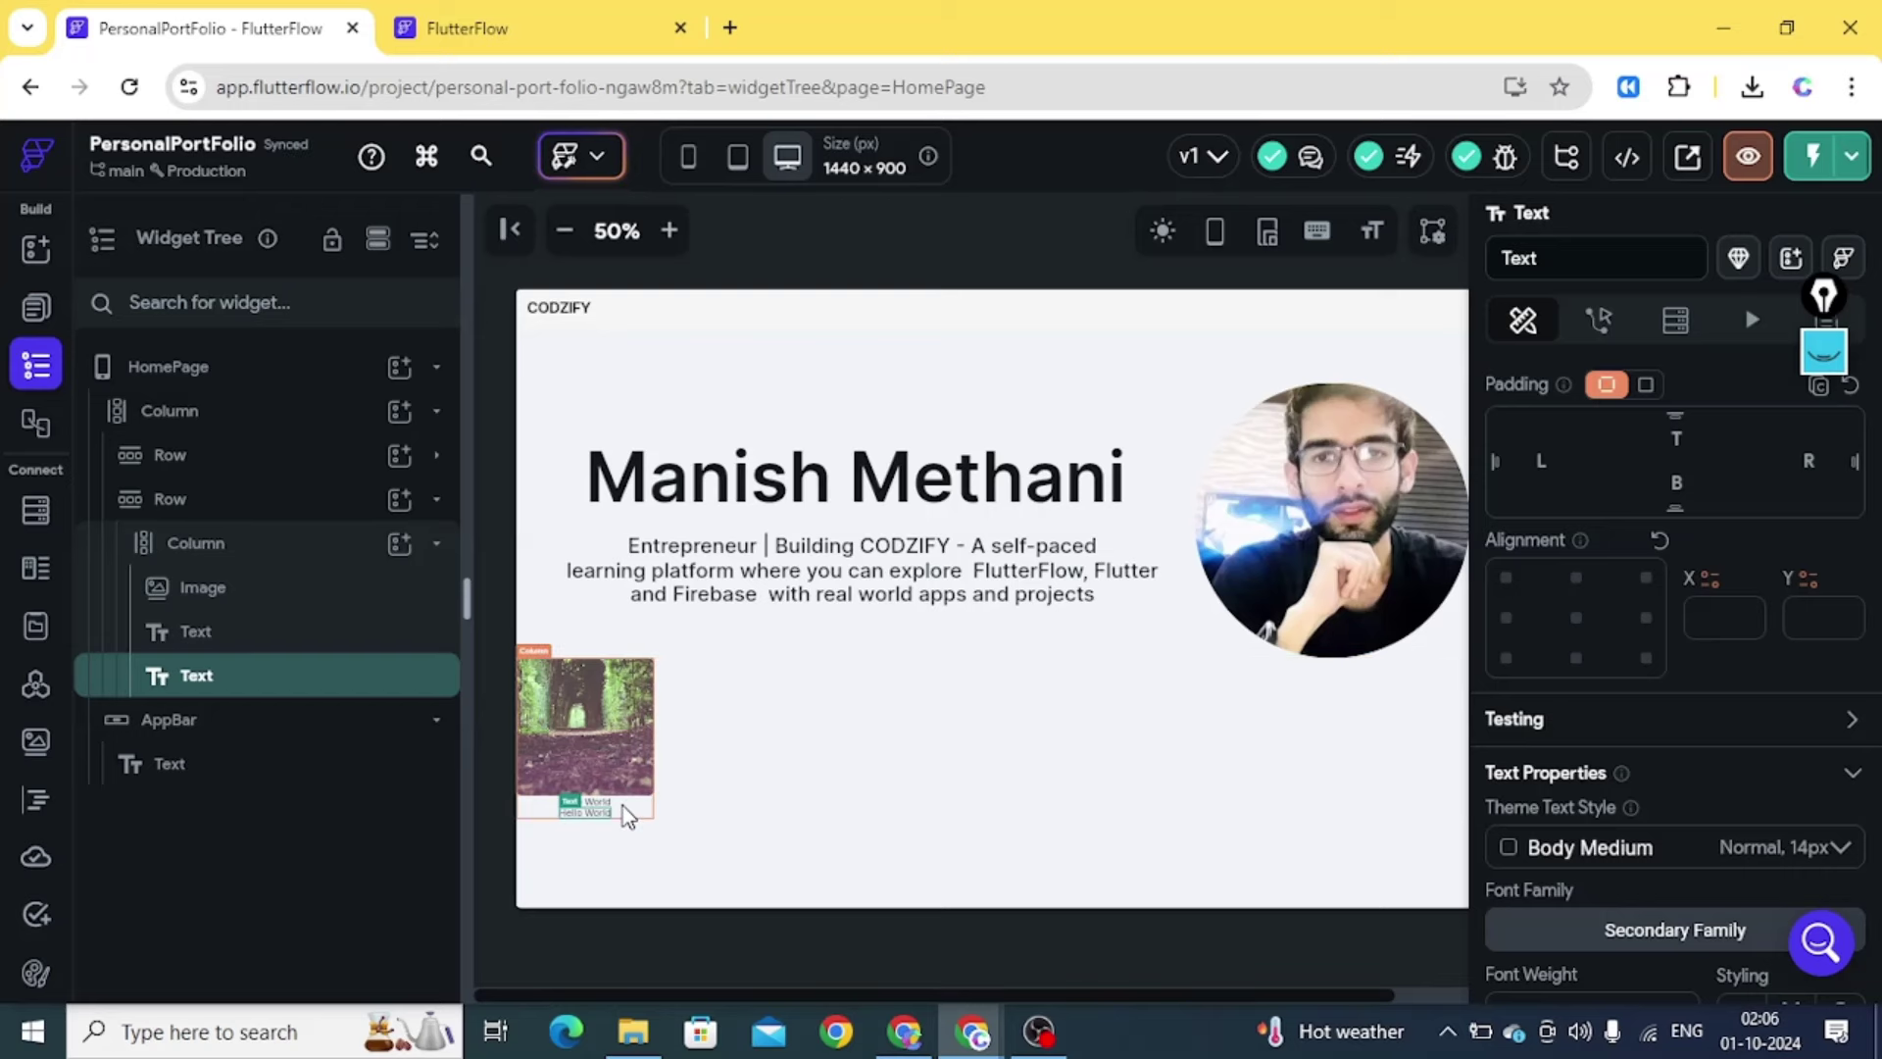
pyautogui.click(729, 27)
# Load codzify.com/#/products and review the FlutterFlow course card priced ₹449
pyautogui.write('cod')
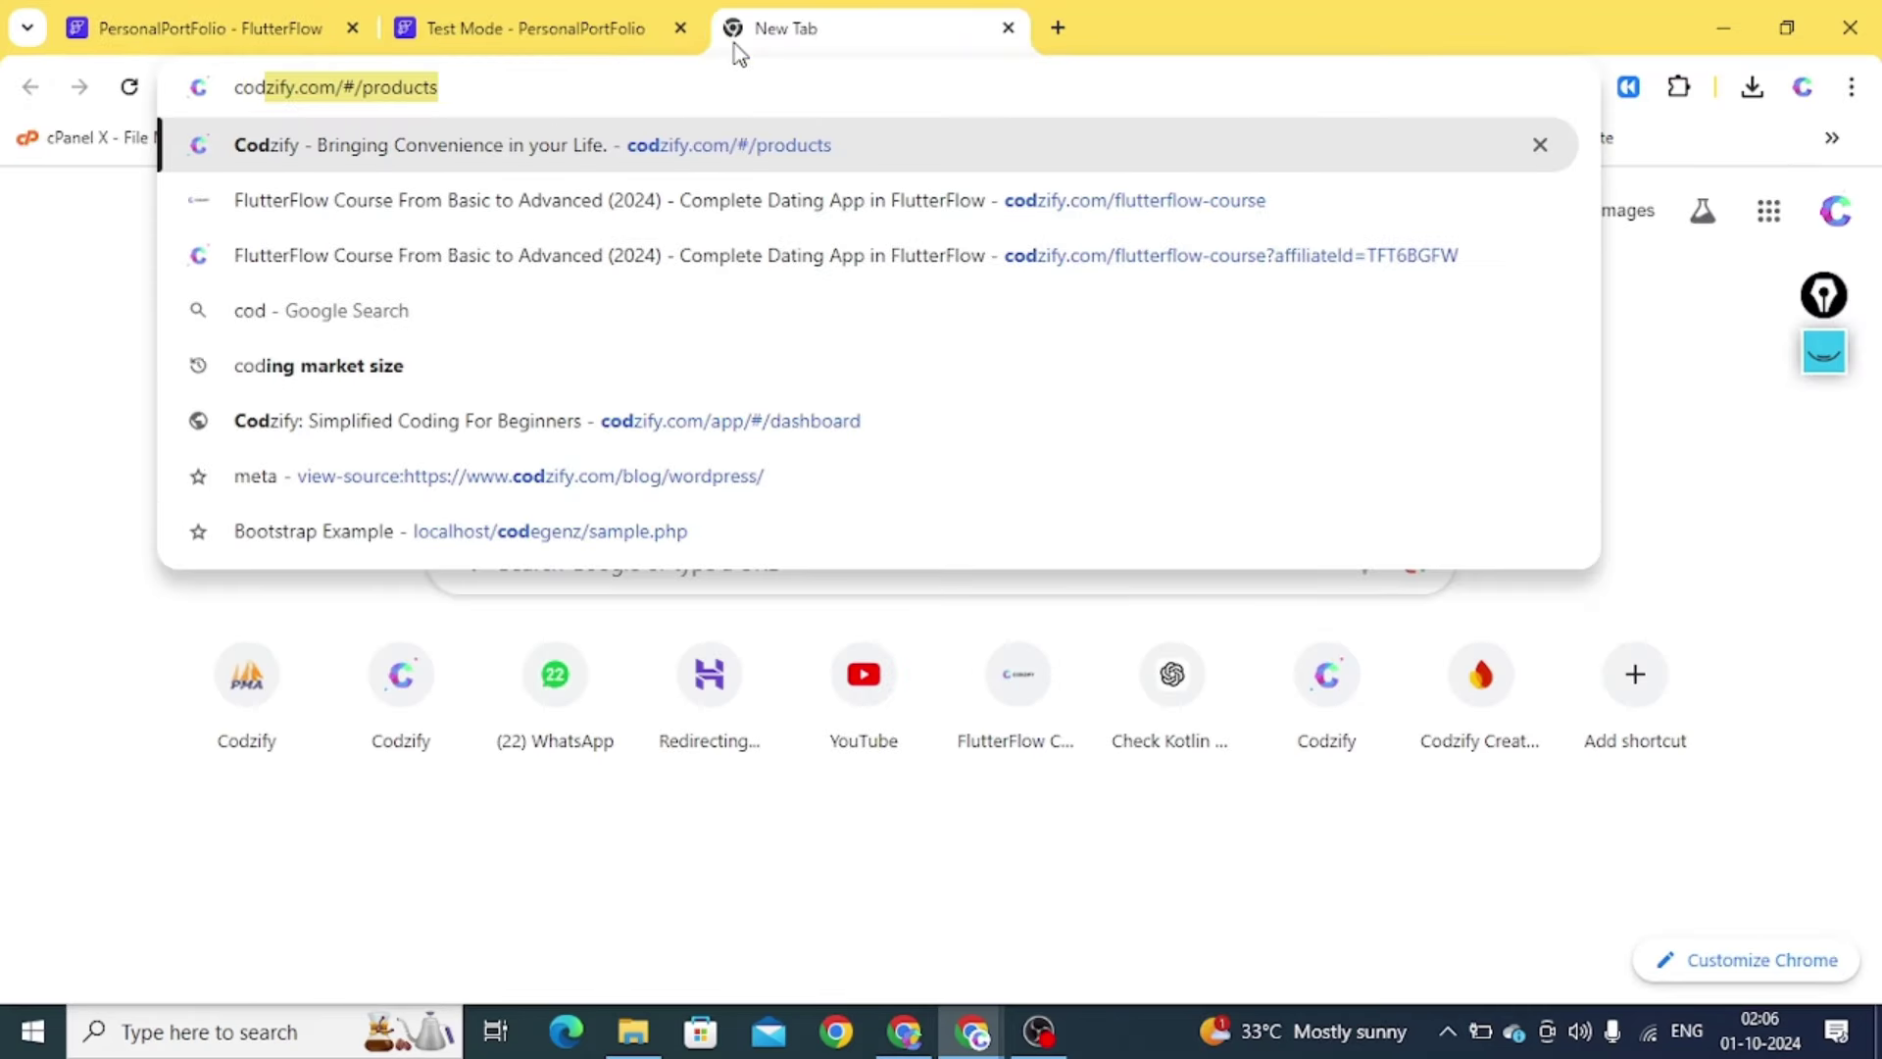
pyautogui.press('Return')
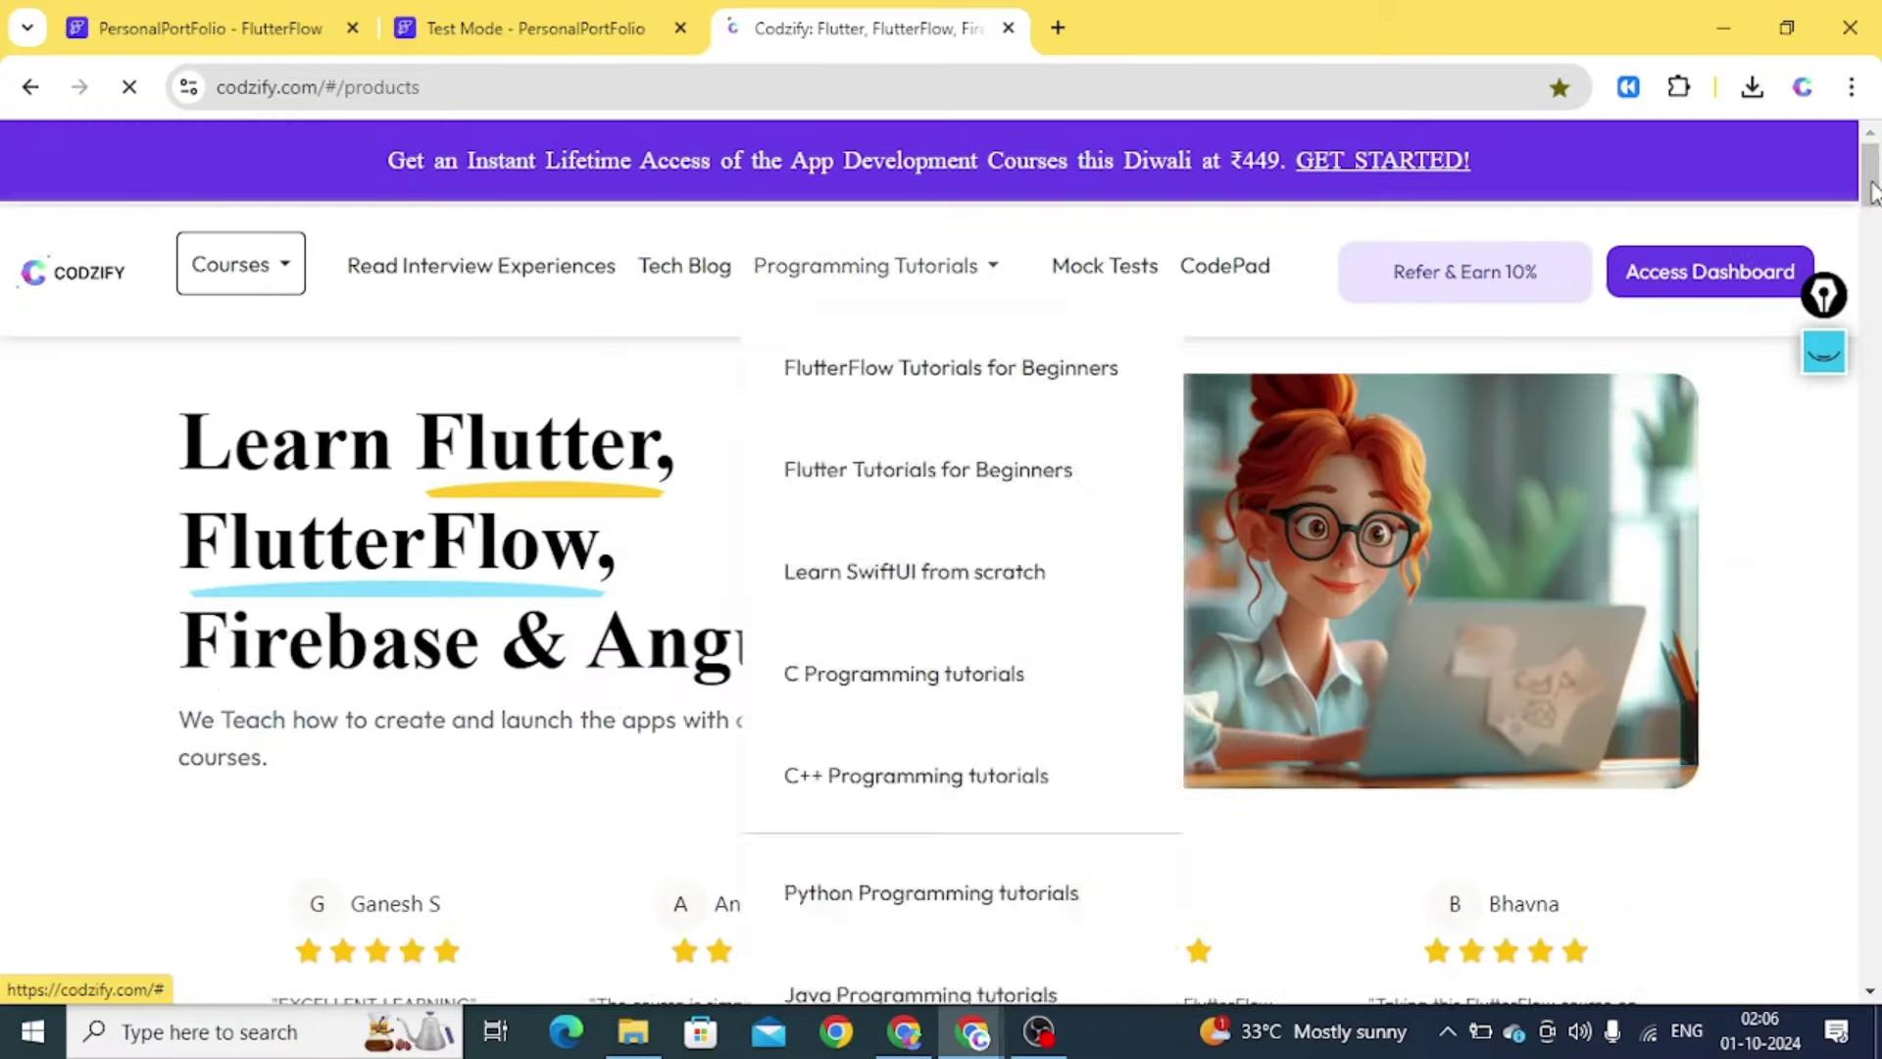
pyautogui.moveTo(1869, 193); pyautogui.dragTo(1869, 271)
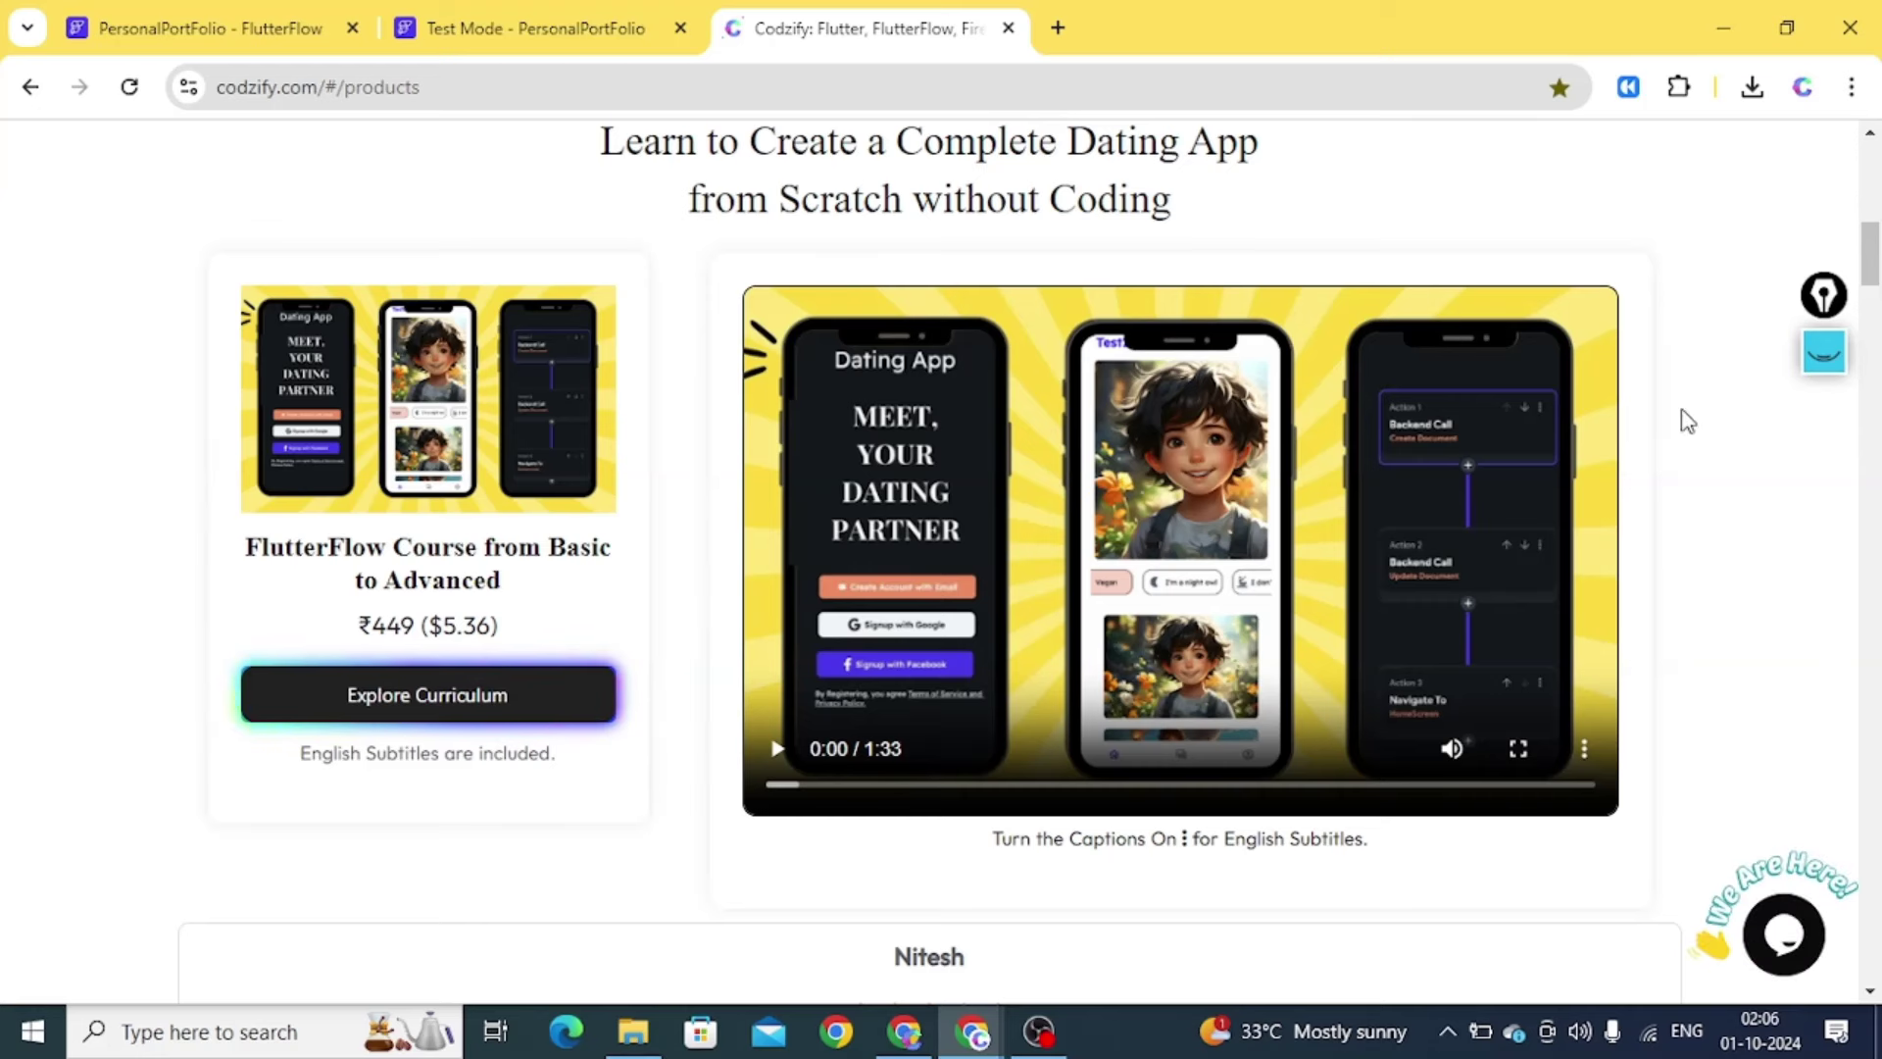
pyautogui.moveTo(1873, 273); pyautogui.dragTo(1872, 277)
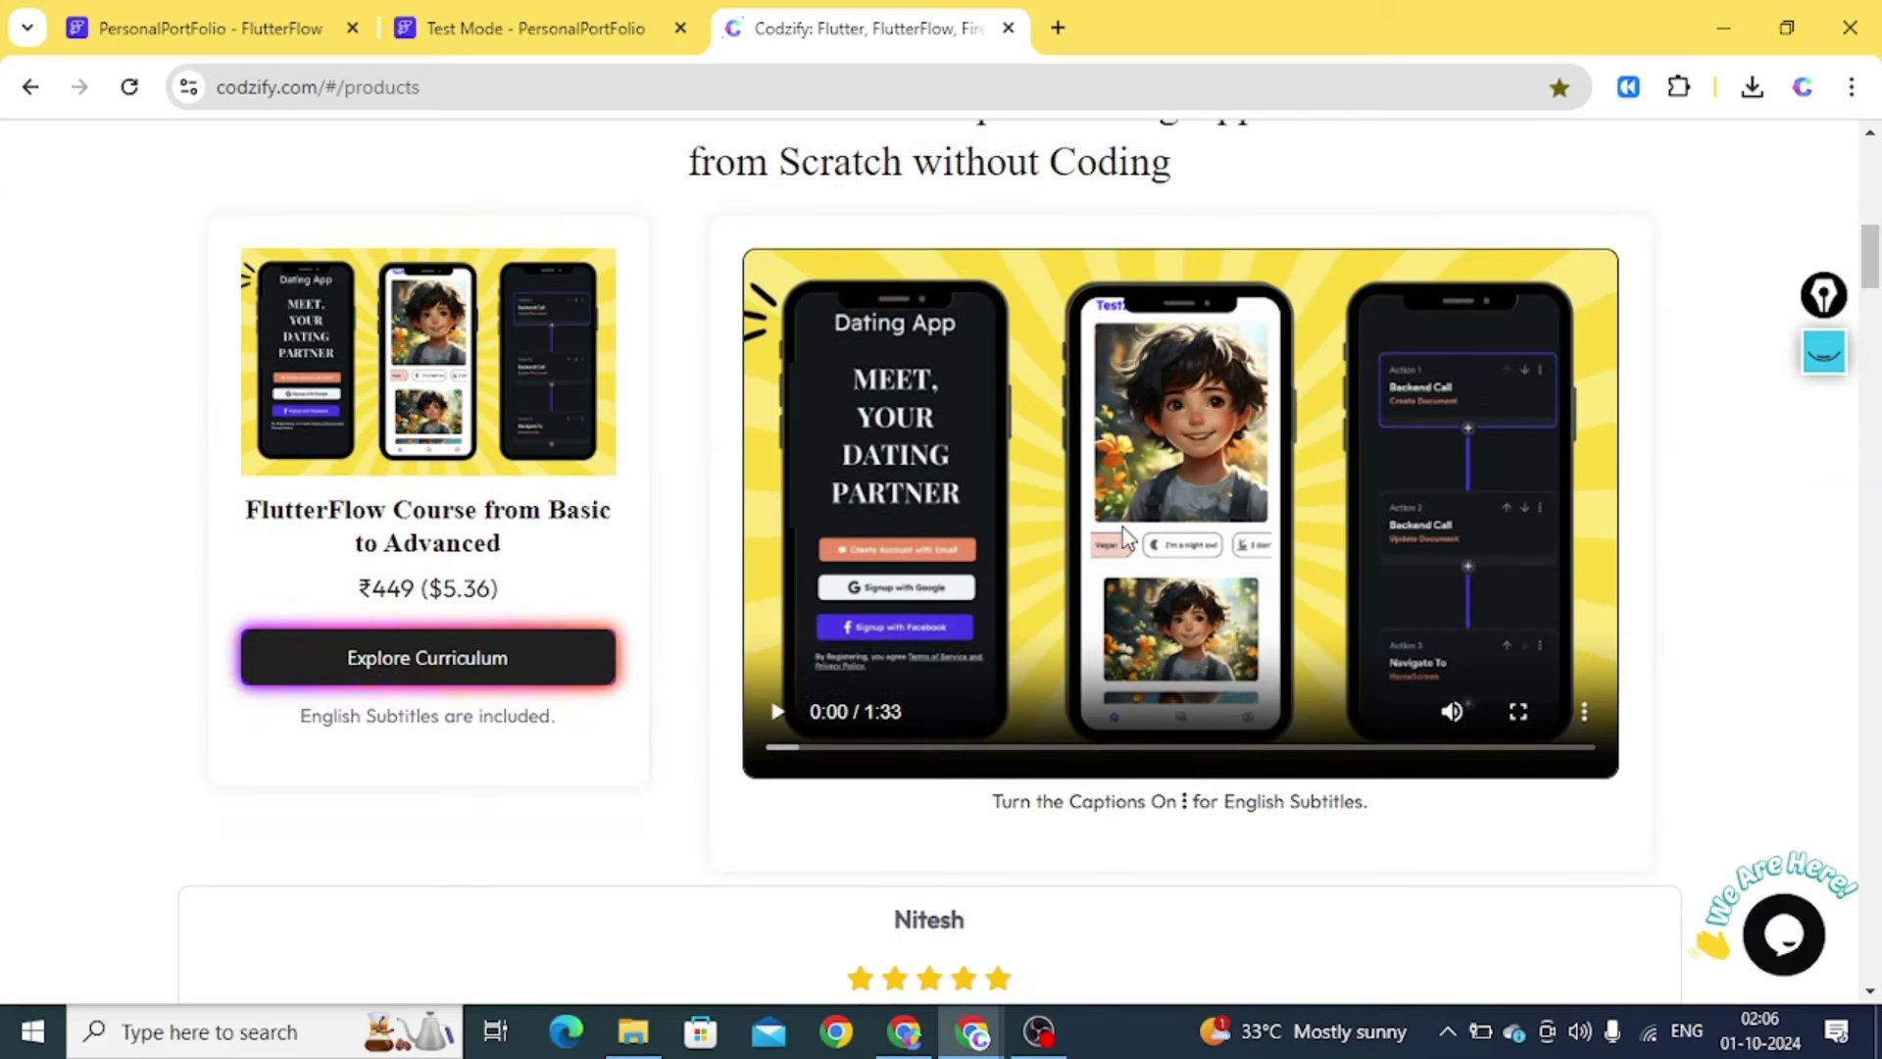
pyautogui.moveTo(373, 588); pyautogui.dragTo(723, 520)
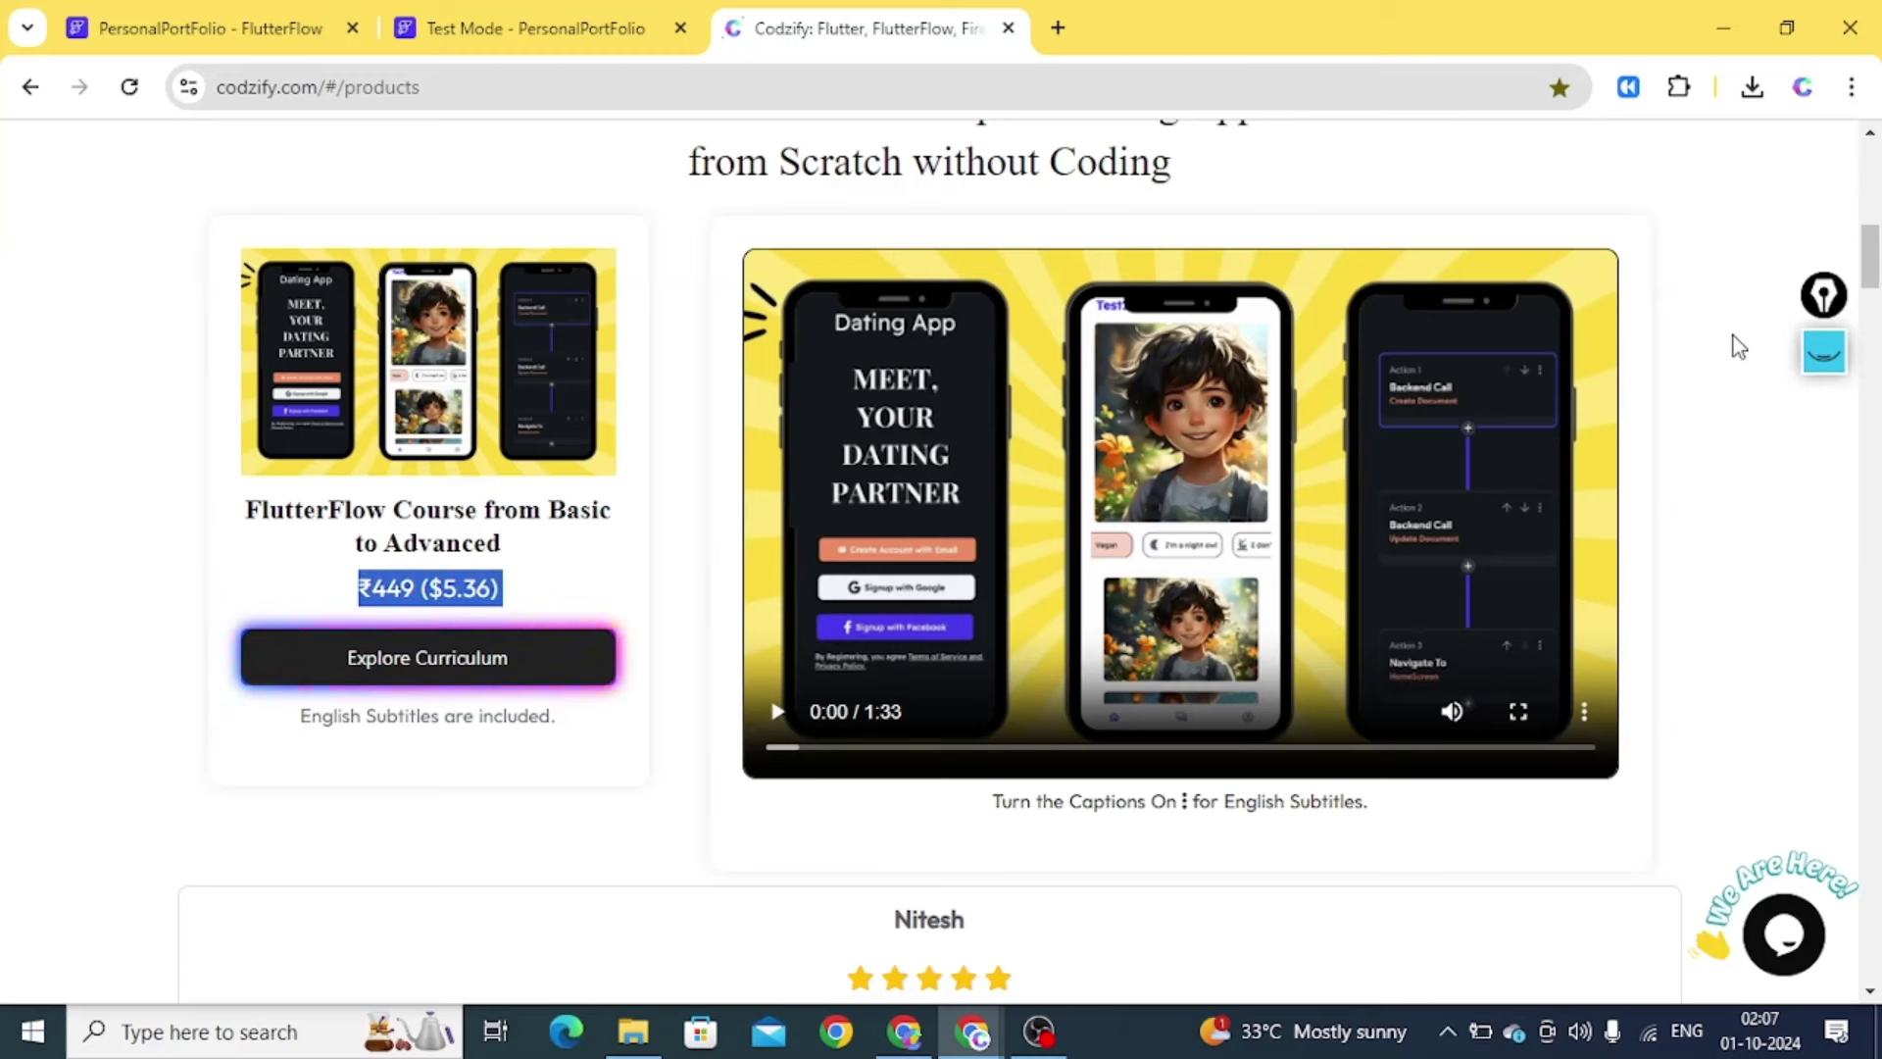
pyautogui.moveTo(1871, 253); pyautogui.dragTo(1873, 238)
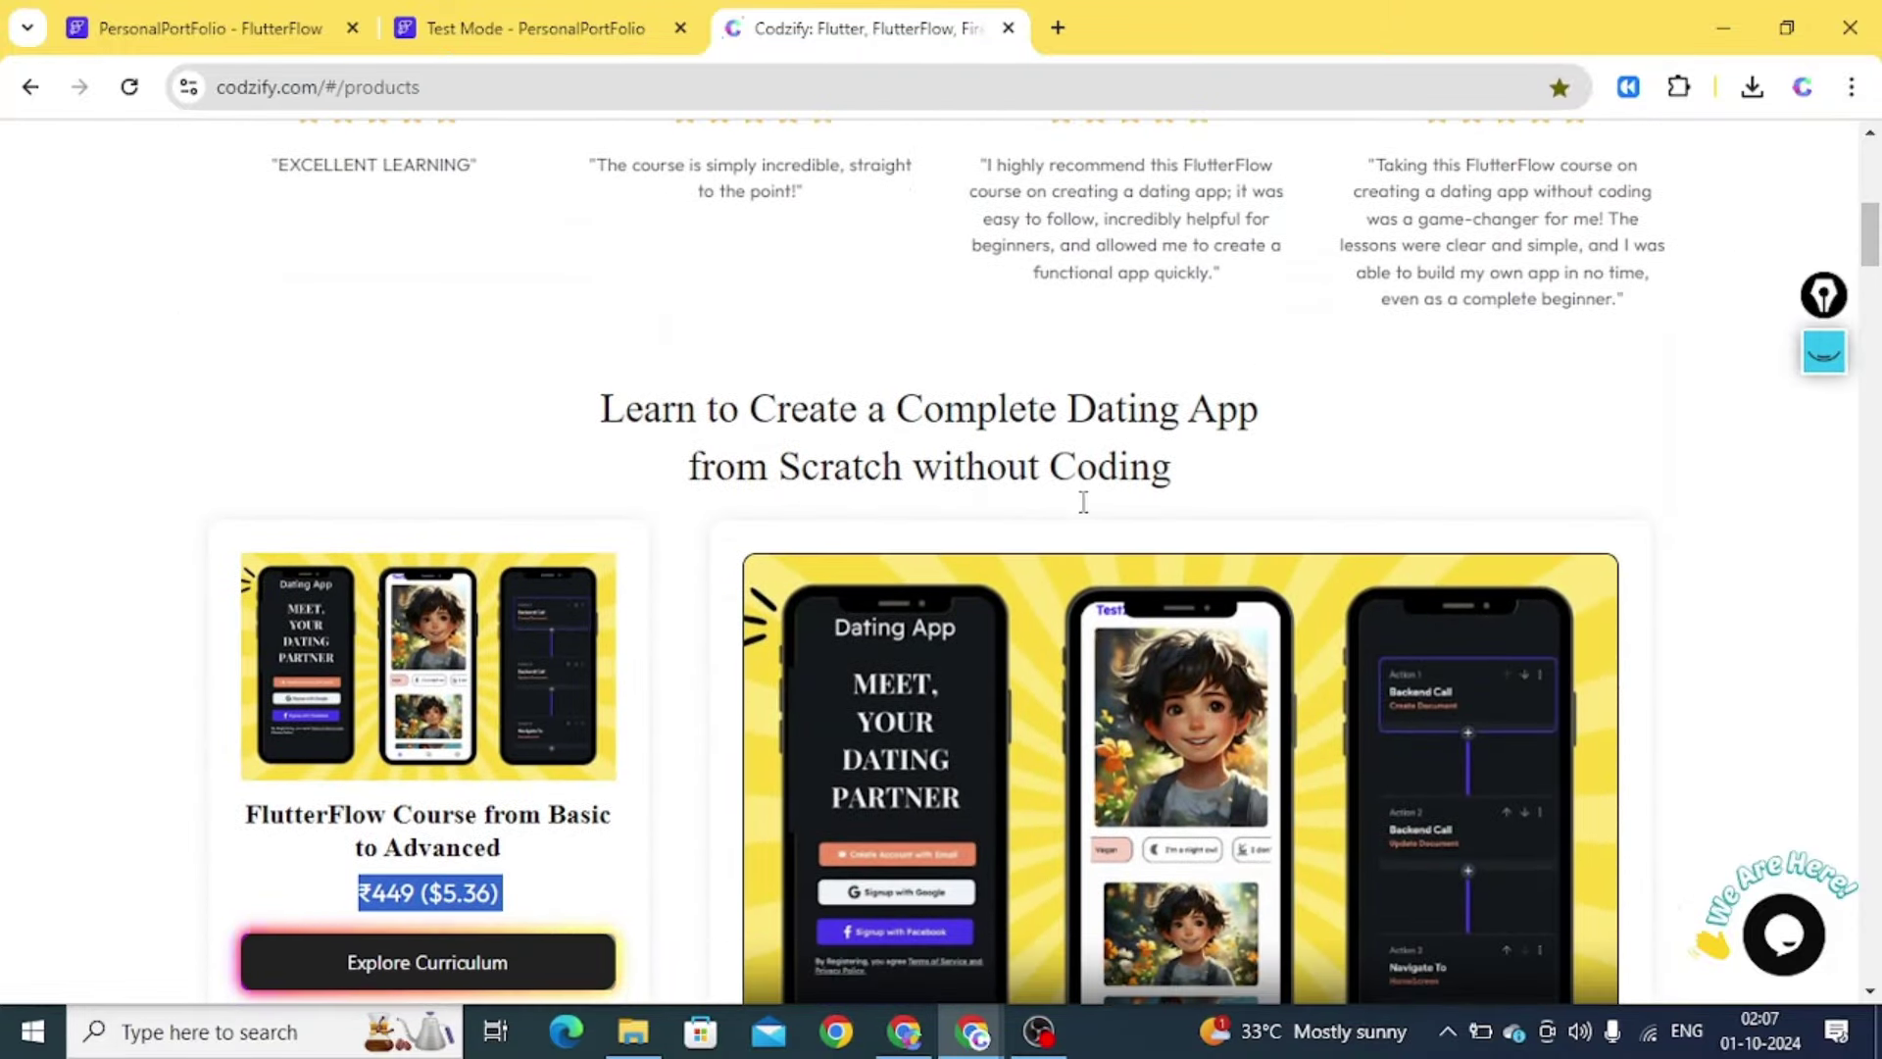
pyautogui.hotkey('ctrl', 'shift', 'Tab')
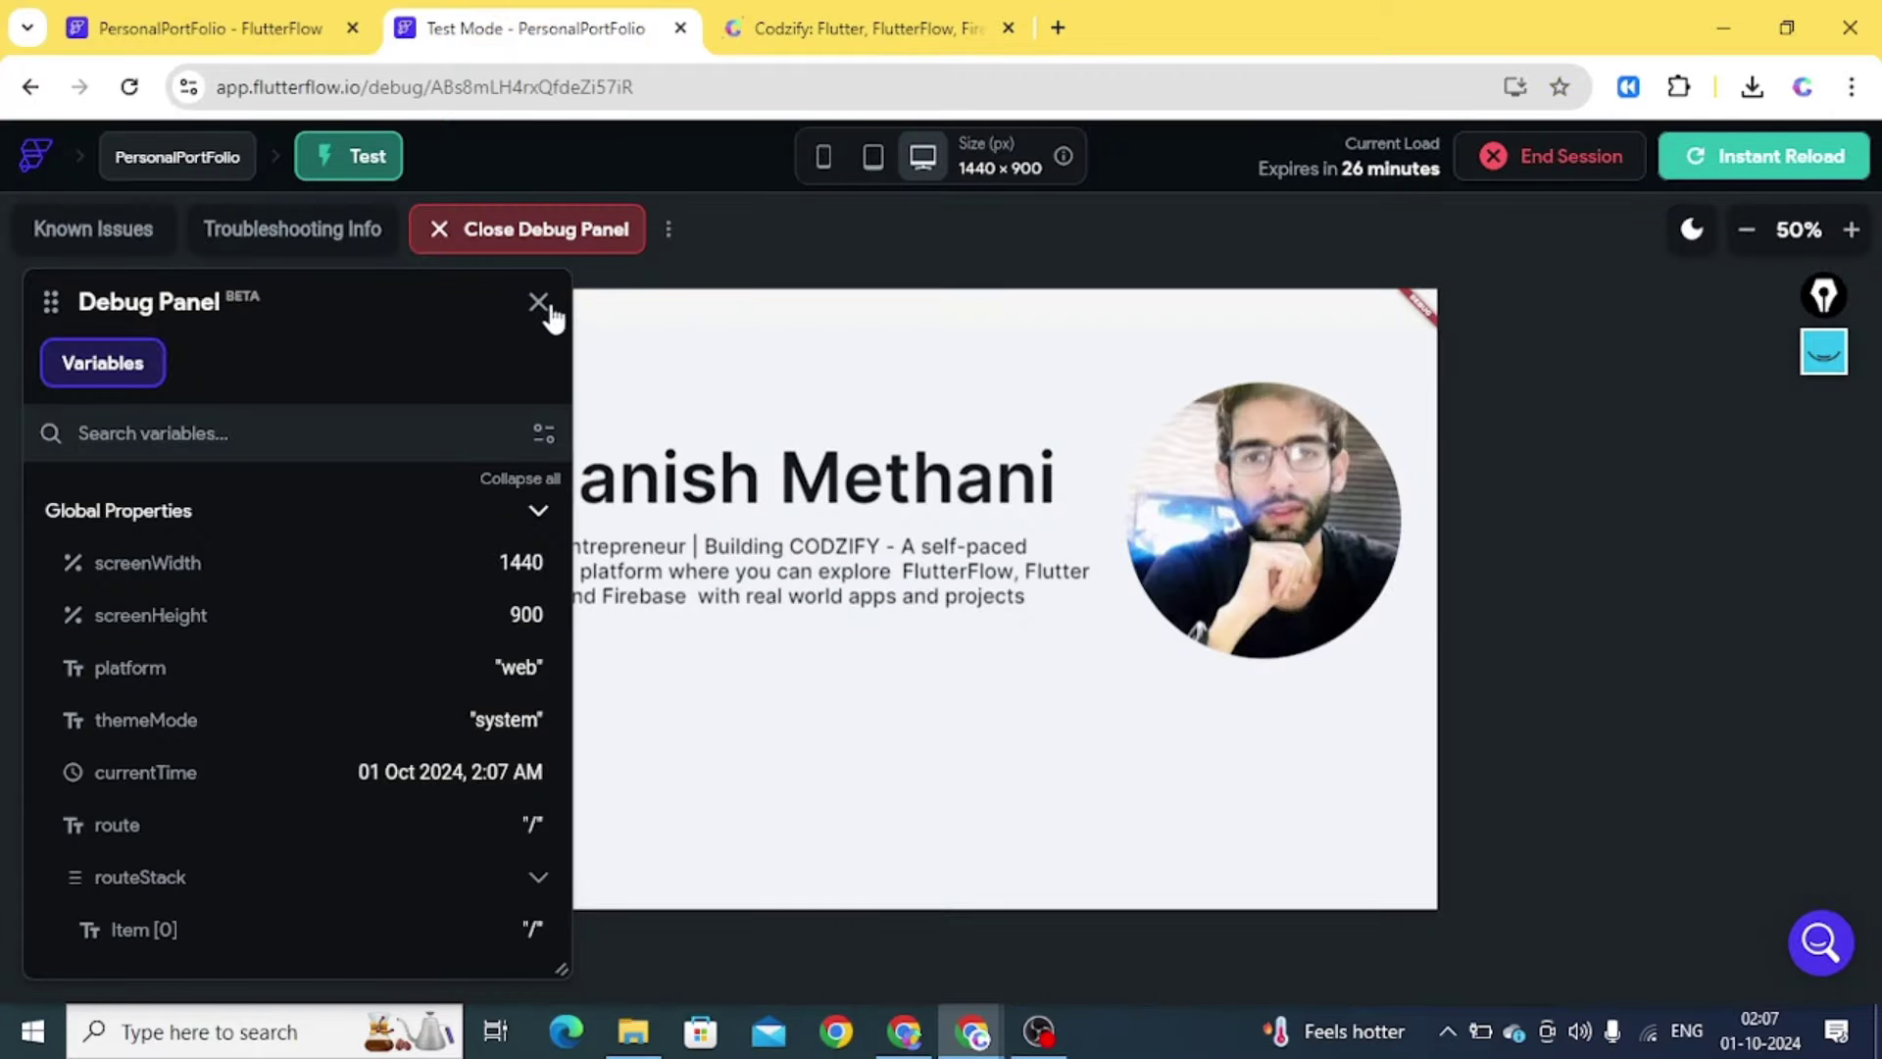
# Close the debug panel, check the preview at phone, tablet and desktop sizes, then return to the editor
pyautogui.click(538, 303)
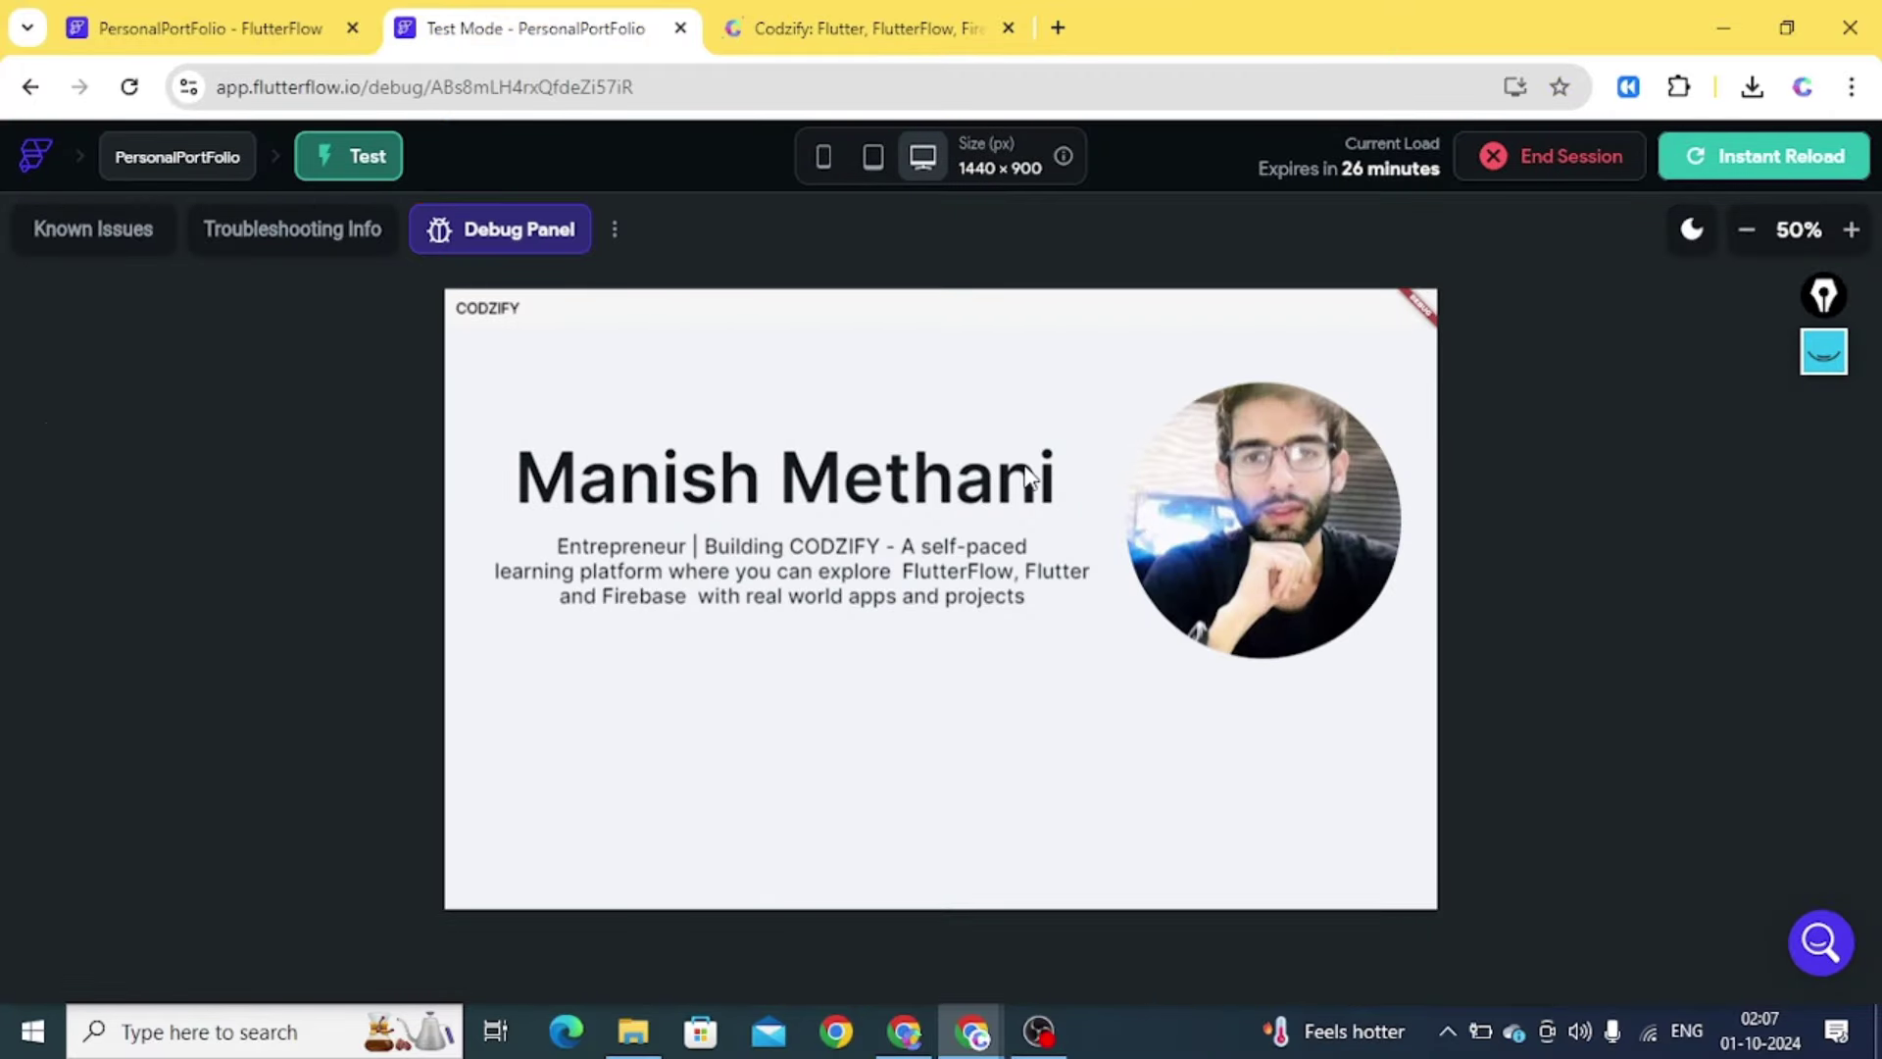
pyautogui.click(827, 157)
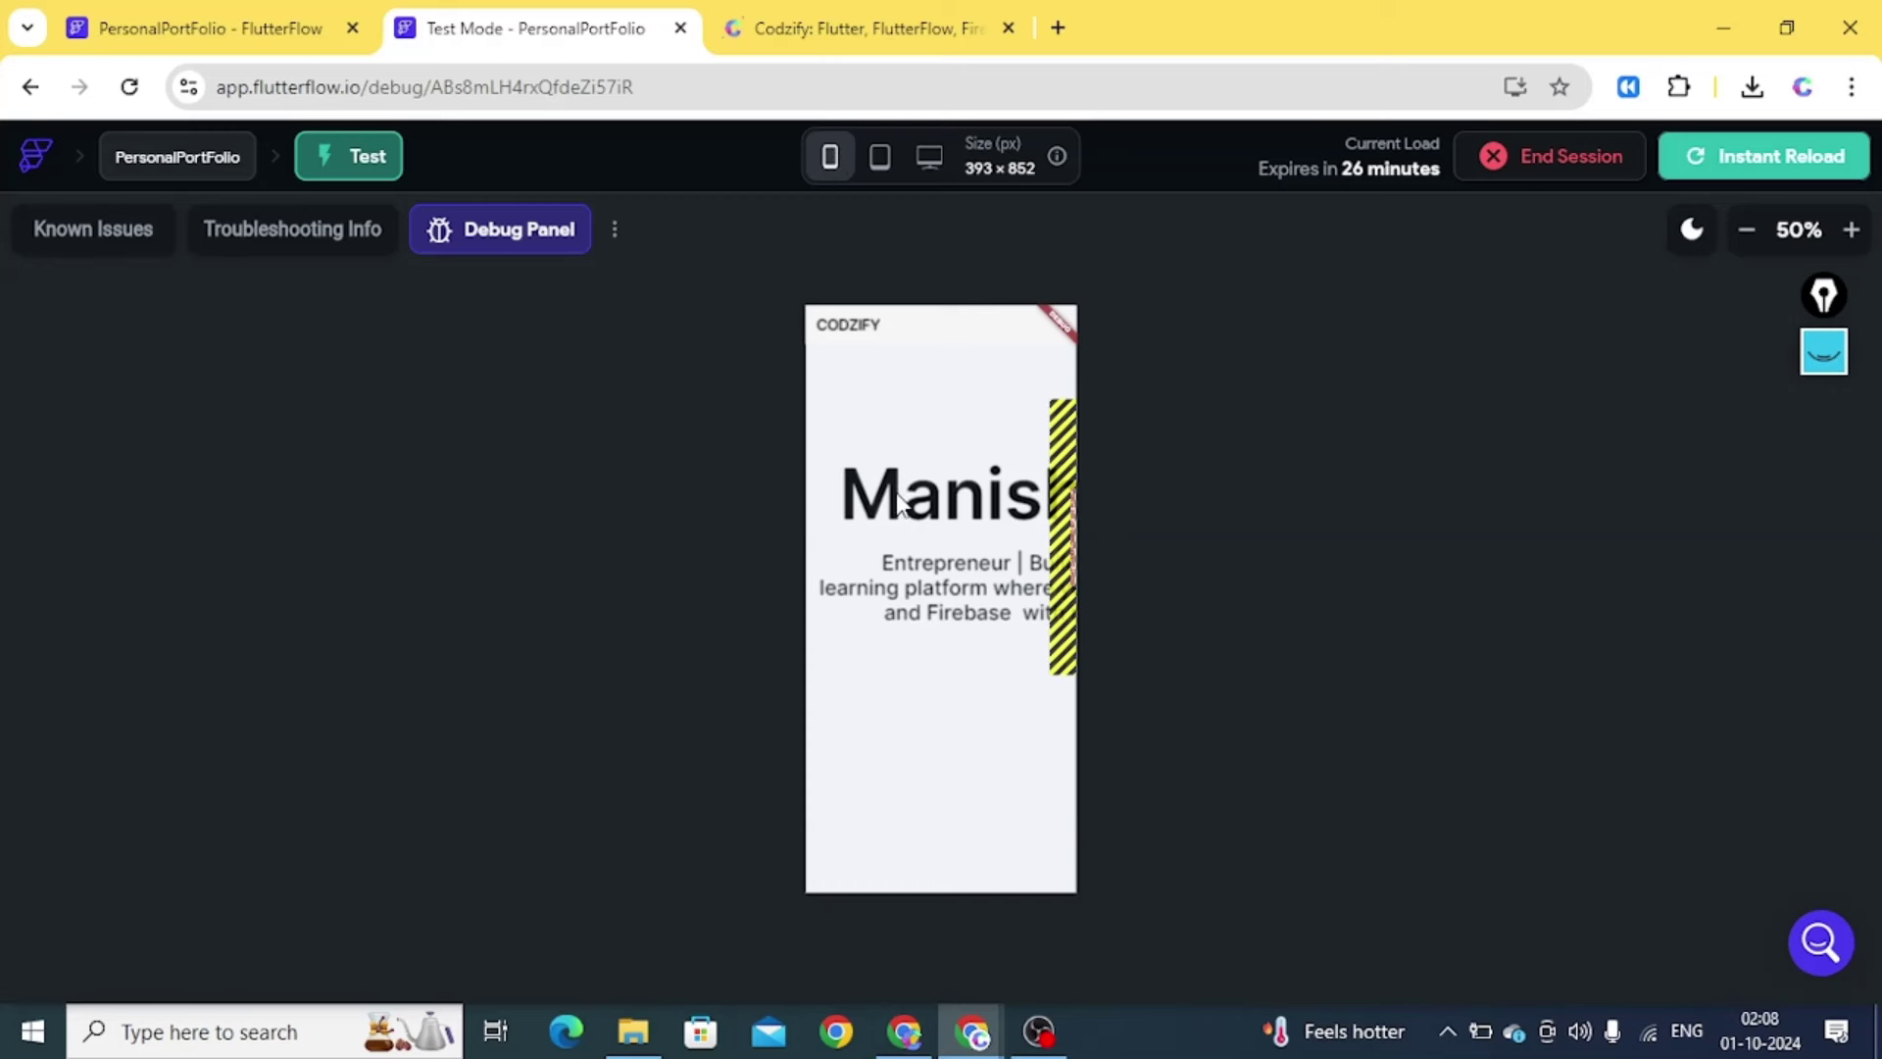
pyautogui.click(879, 162)
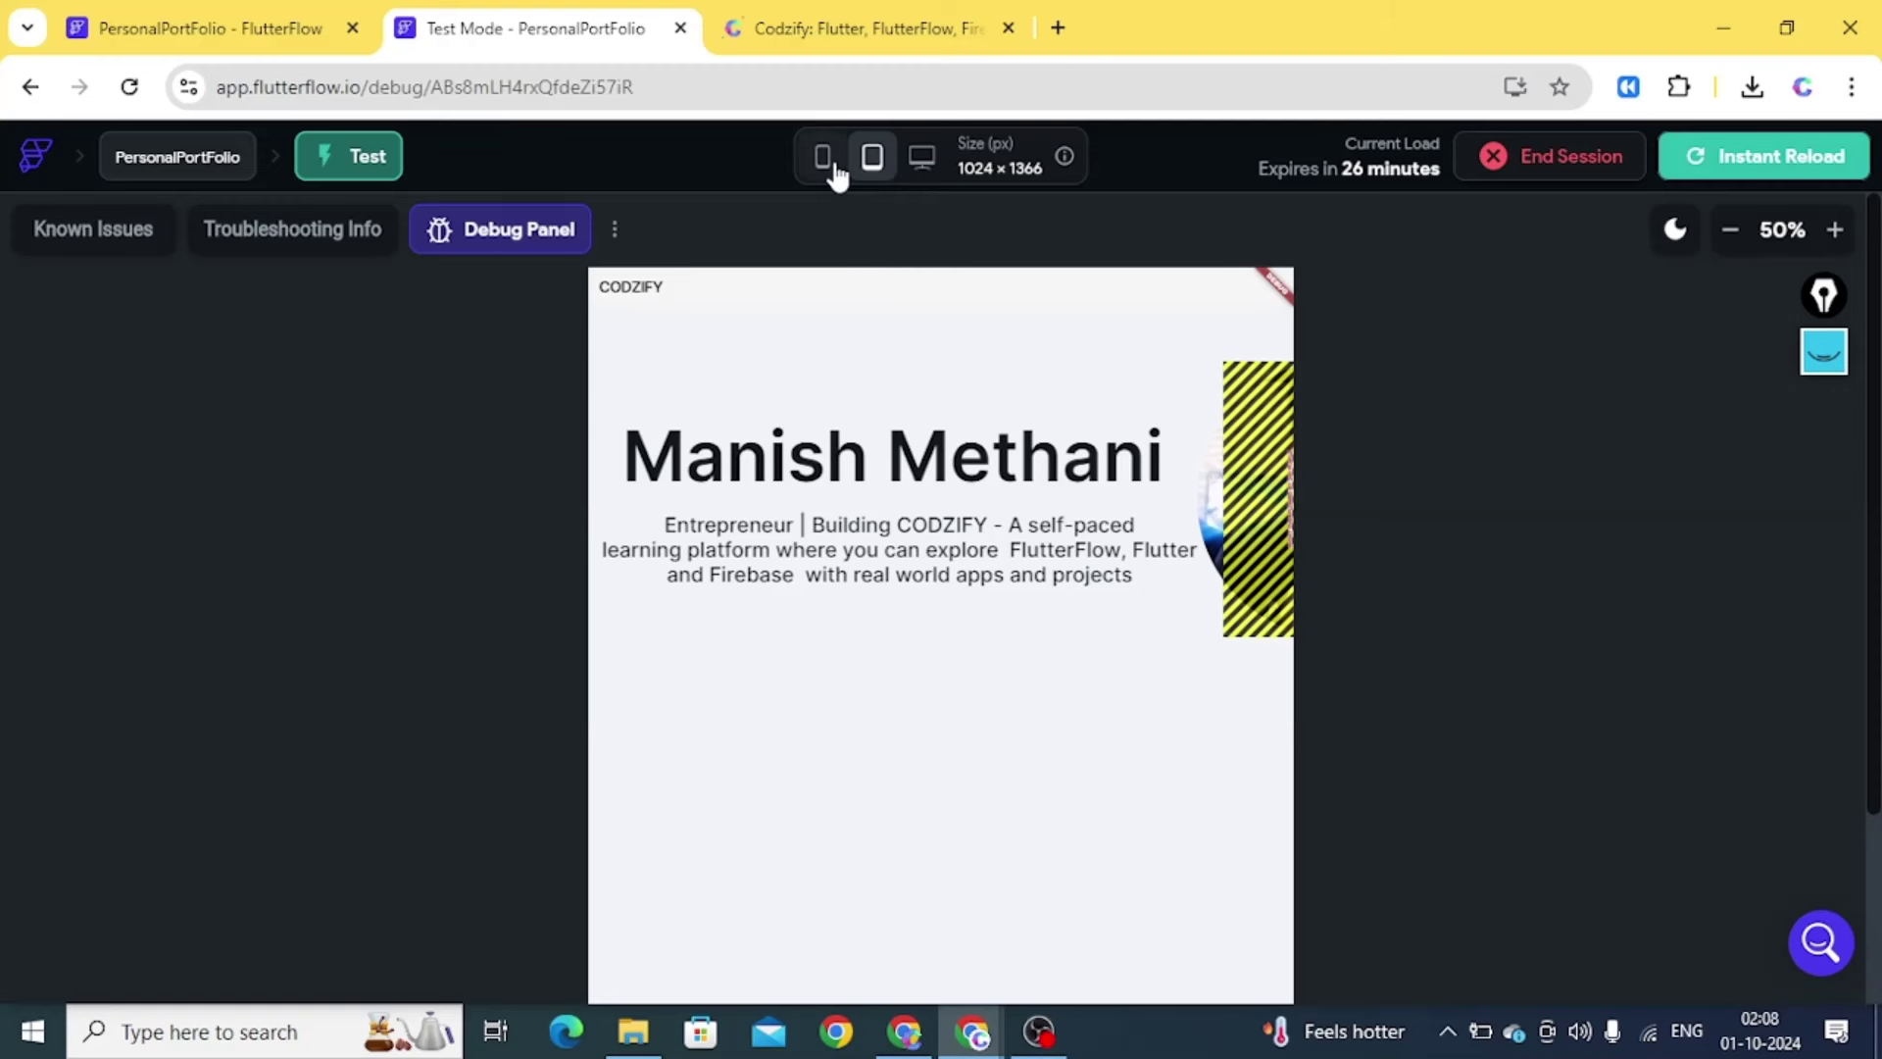
pyautogui.click(919, 166)
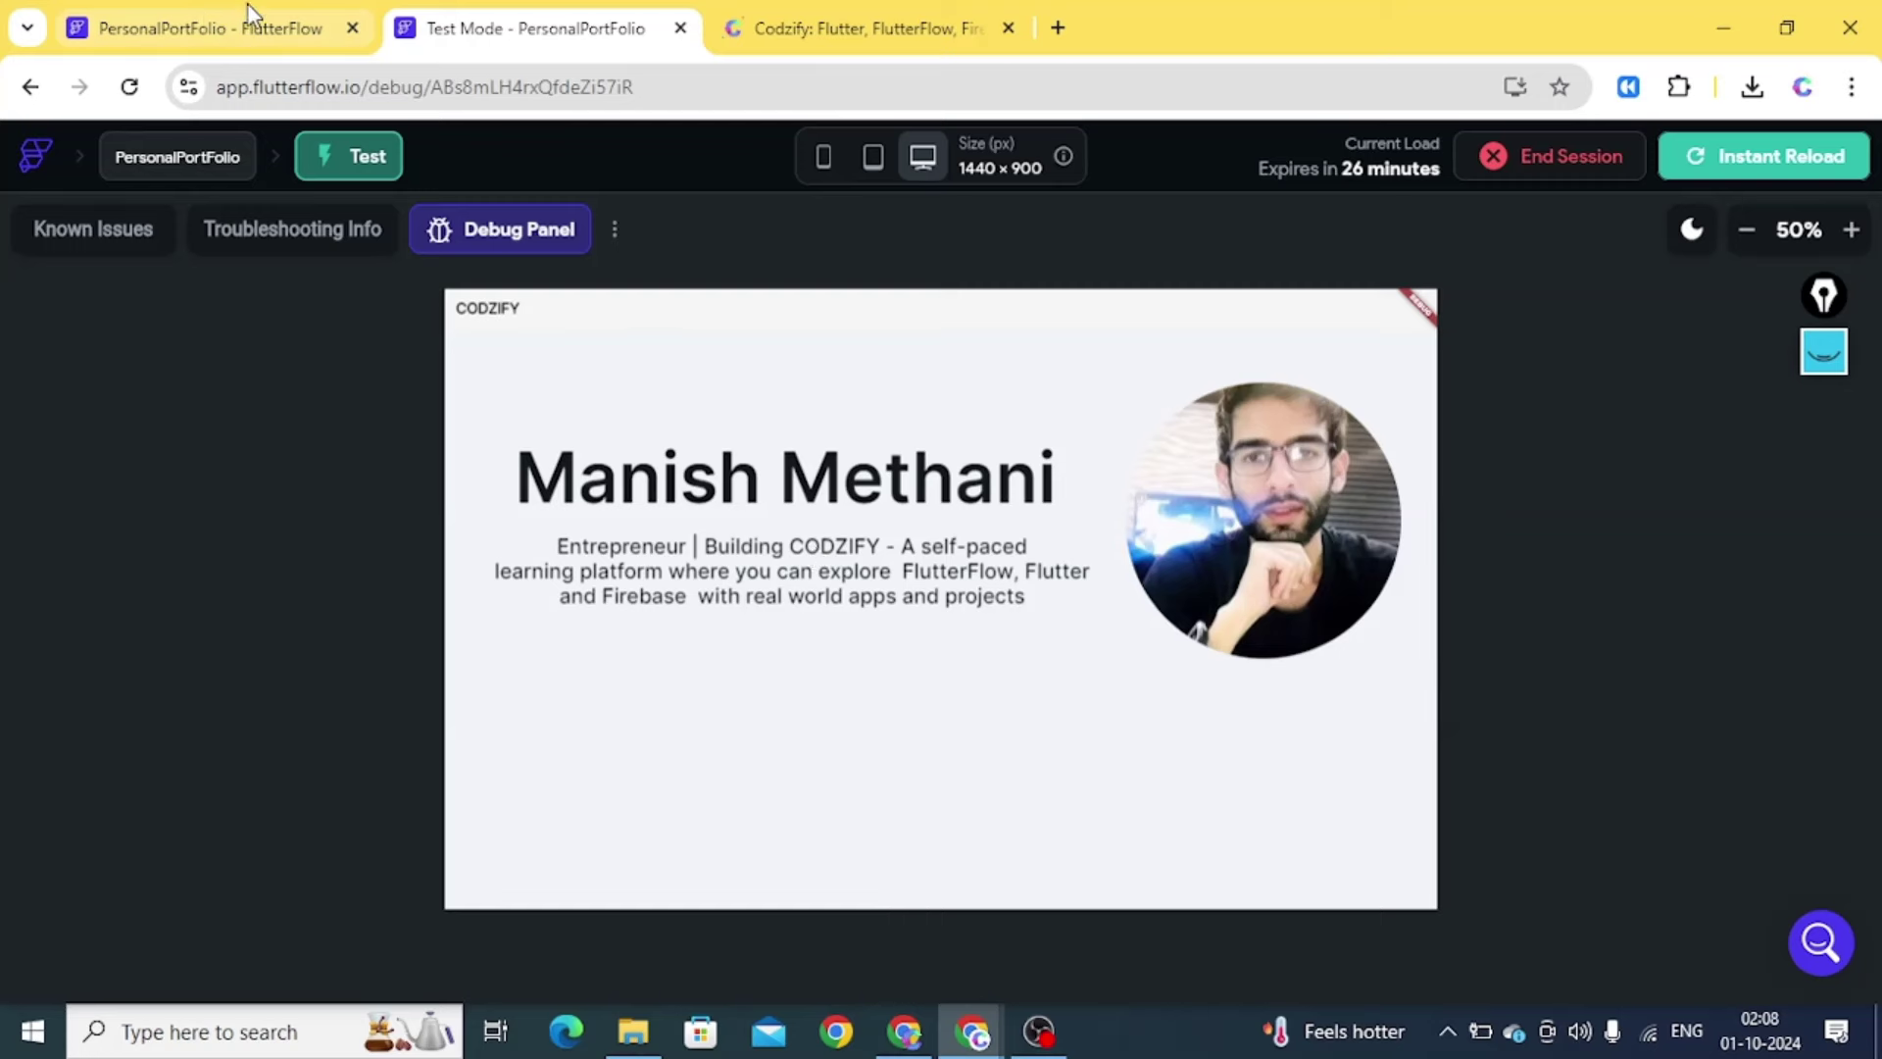
pyautogui.click(205, 34)
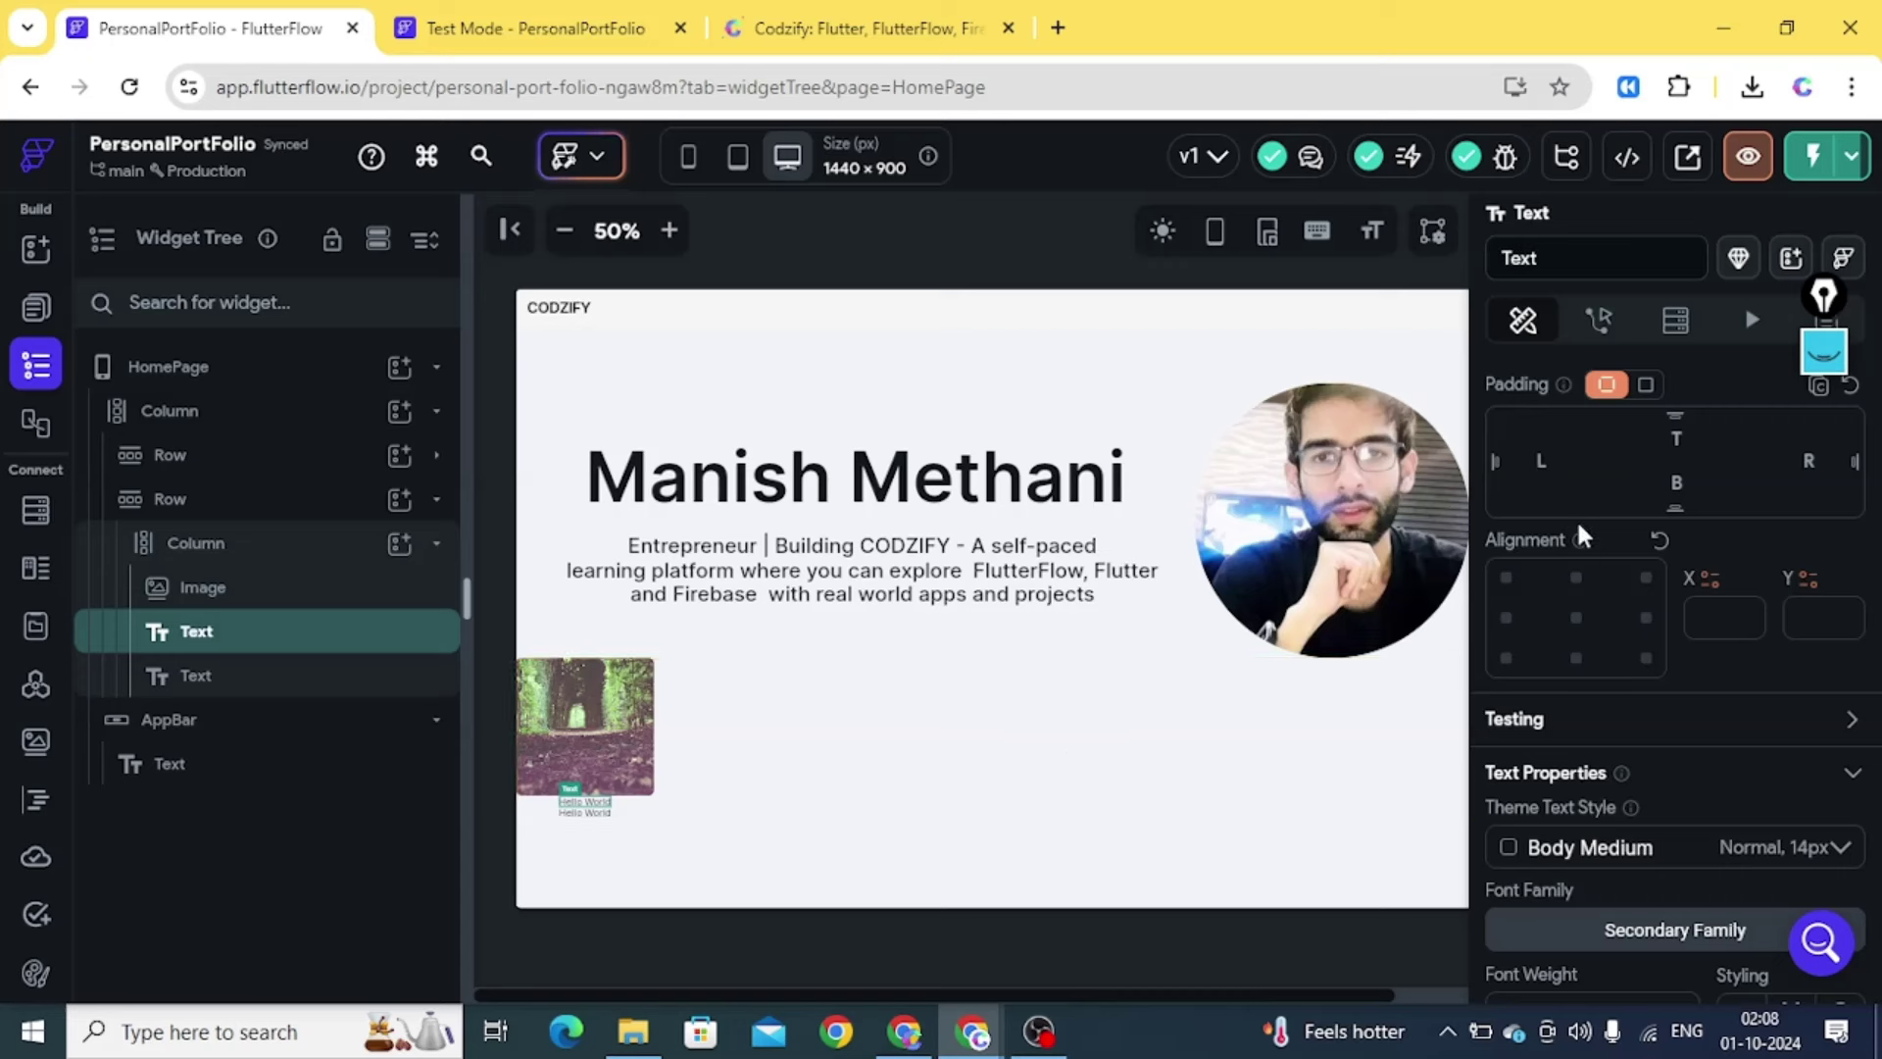
pyautogui.moveTo(1867, 535); pyautogui.dragTo(1873, 407)
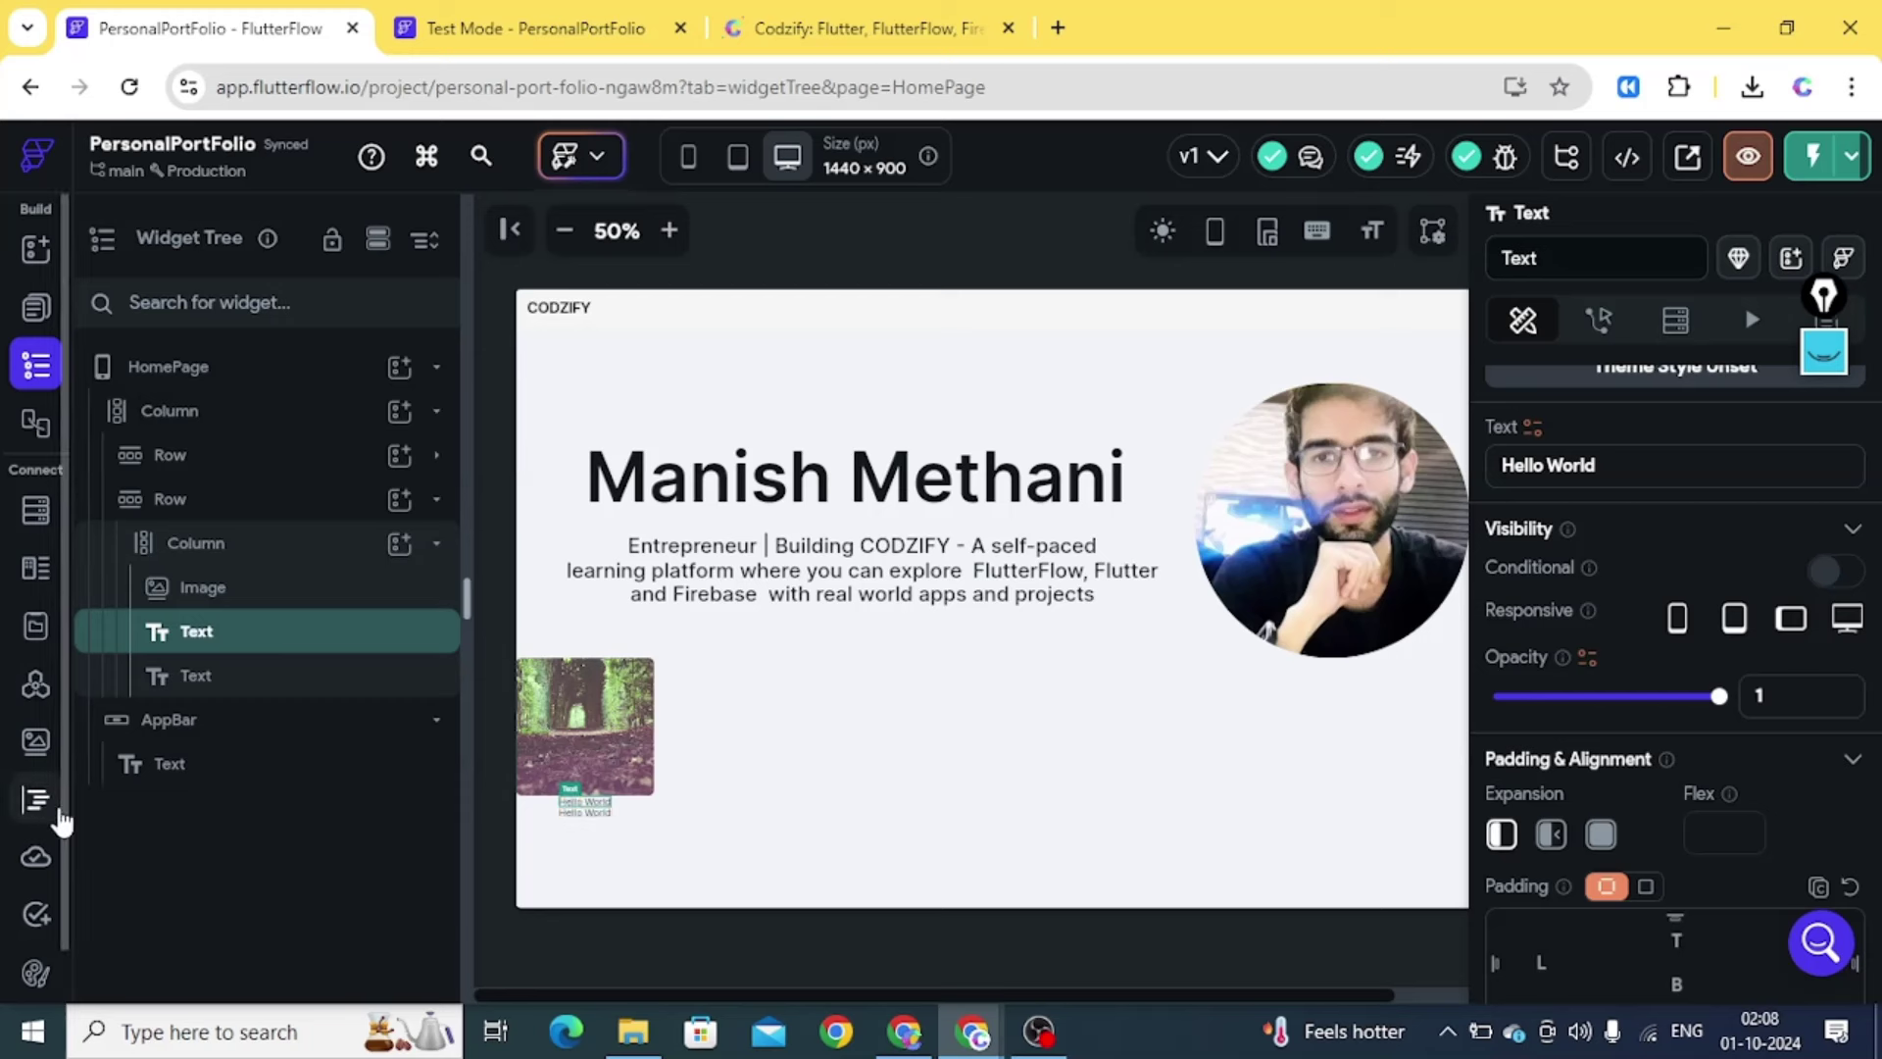
pyautogui.scroll(-2, 44, 931)
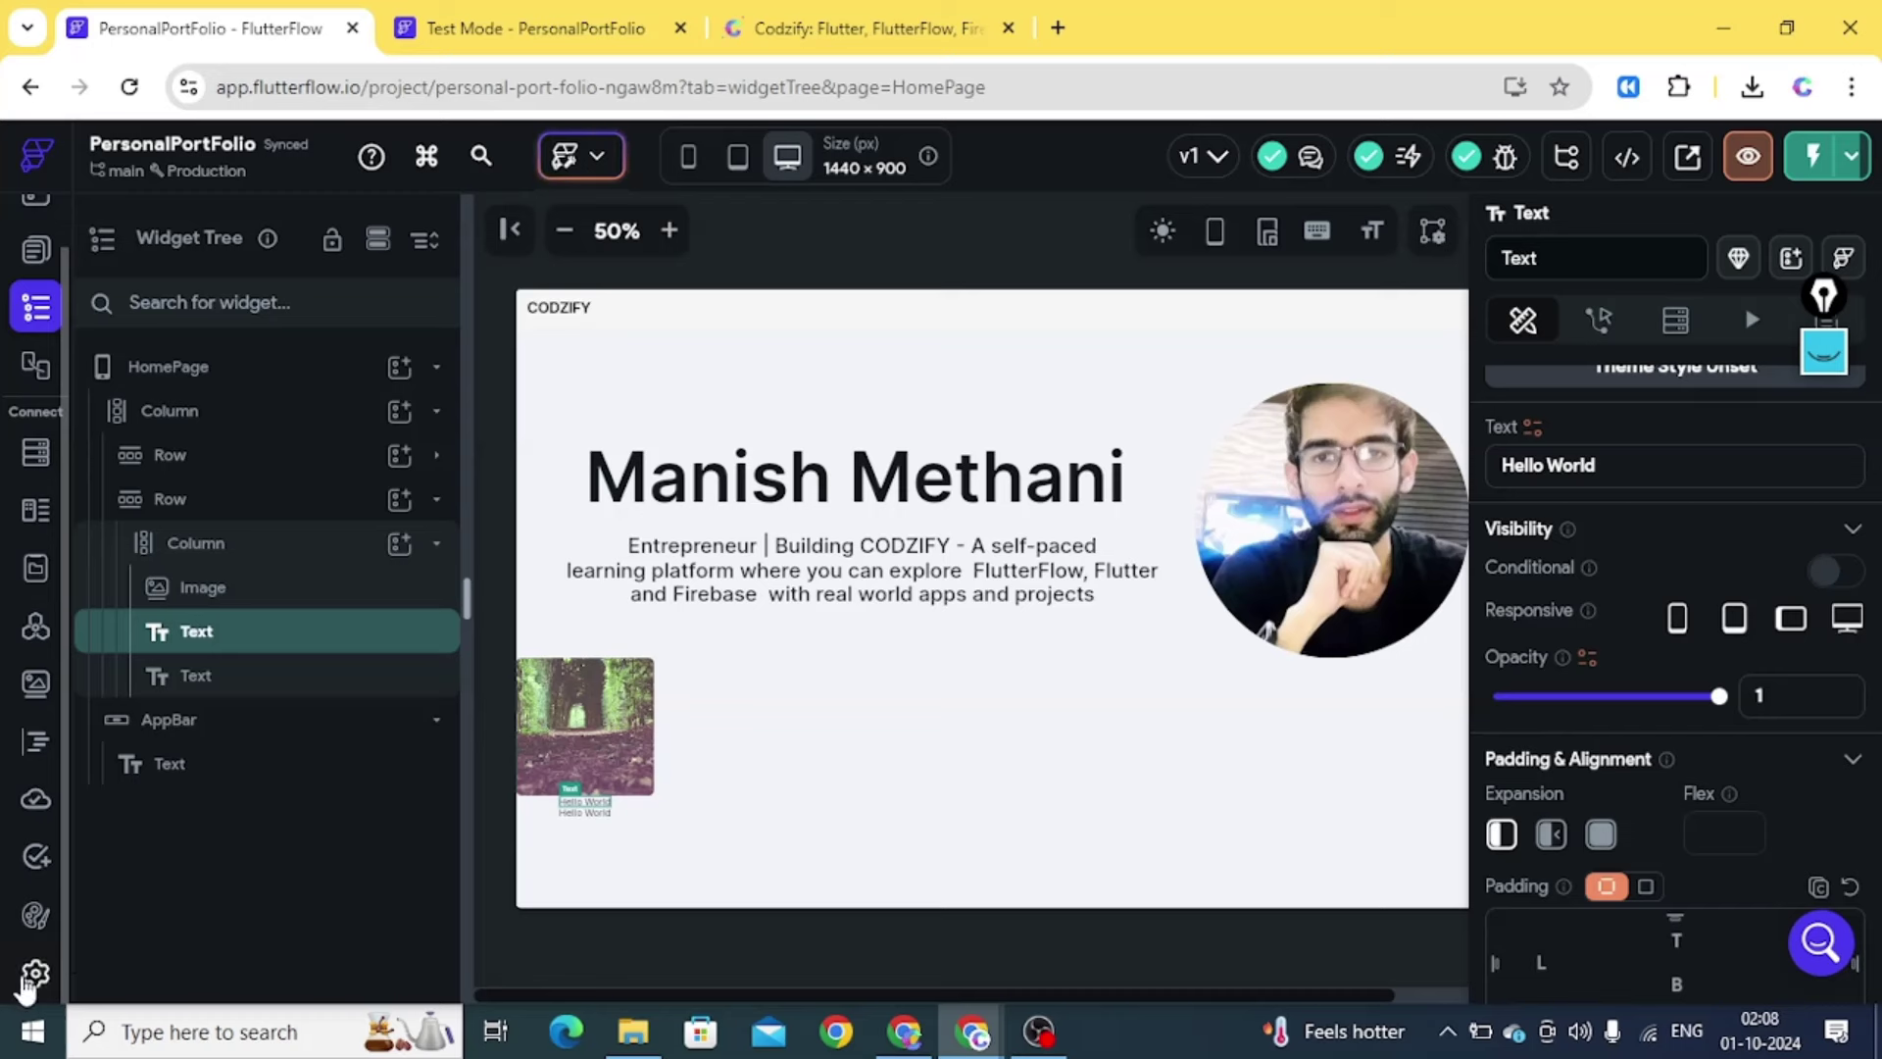
# Create a new Firebase project in region asia-south1 (Mumbai), authorizing with a Google account
pyautogui.click(30, 976)
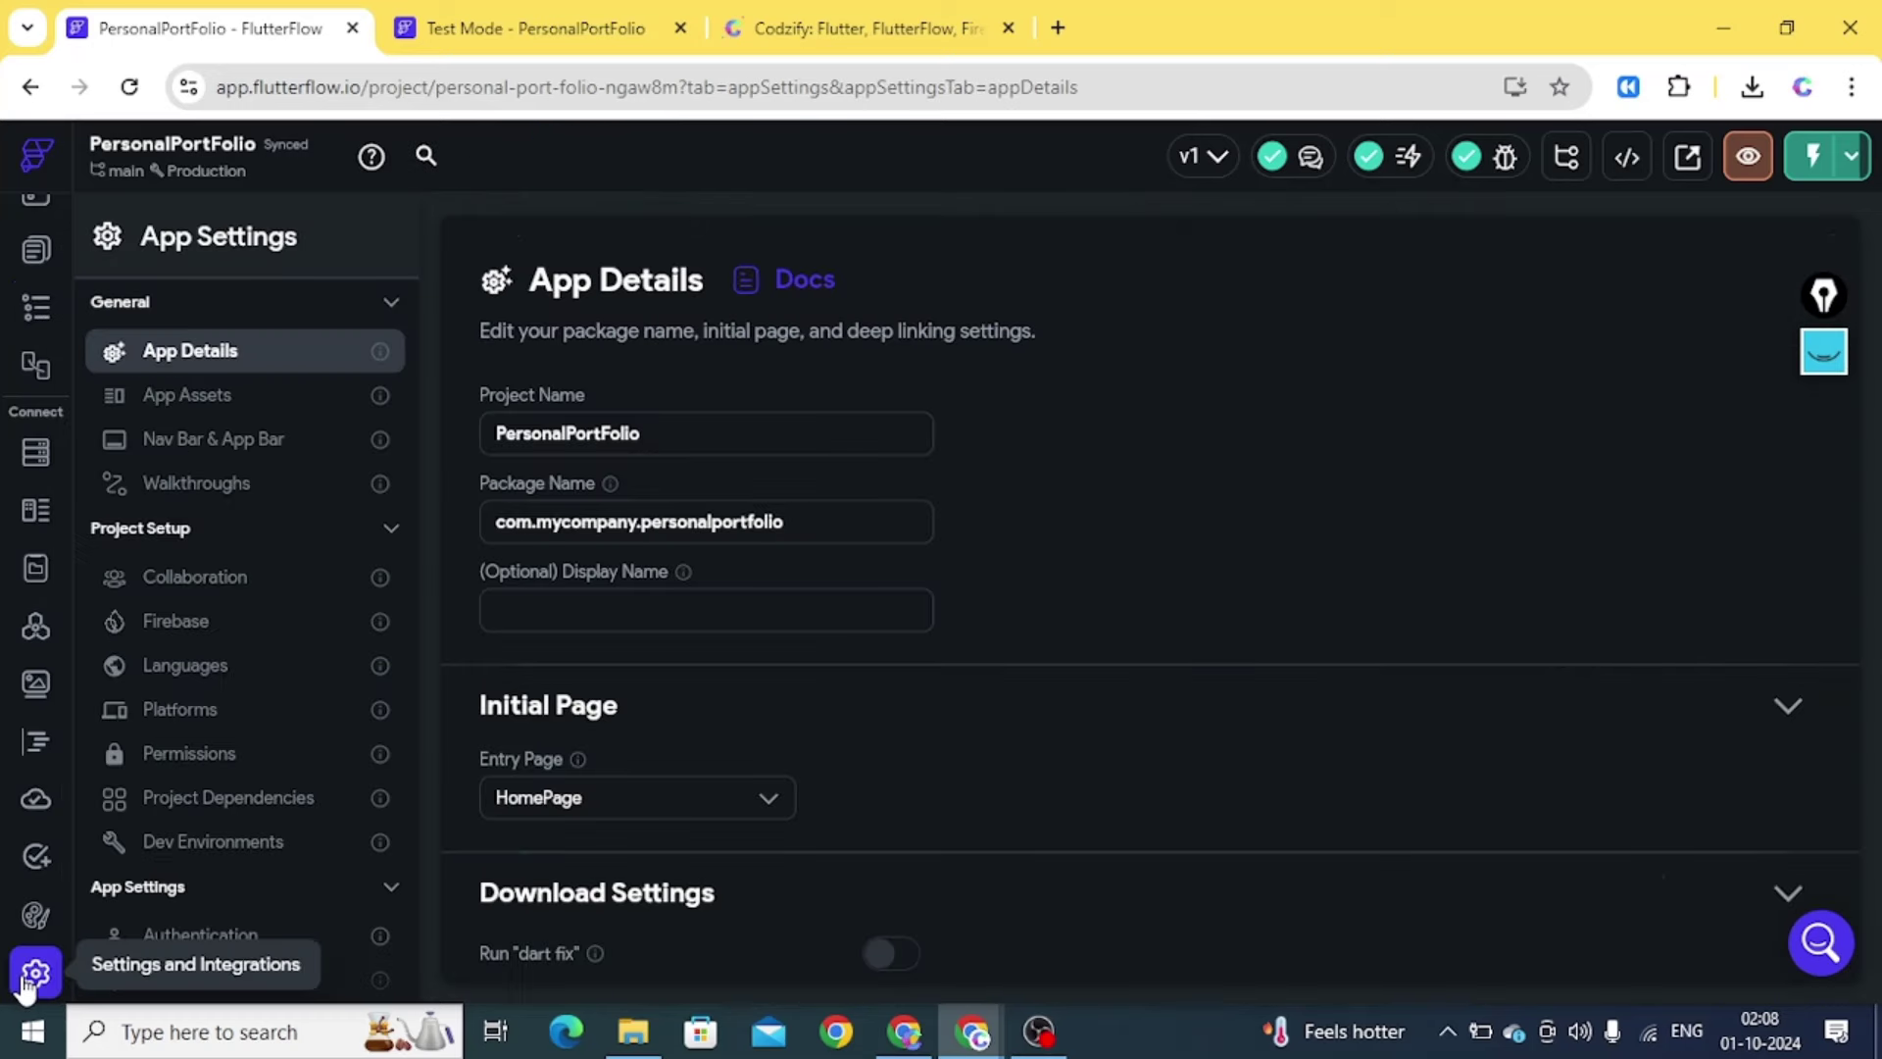
pyautogui.click(202, 635)
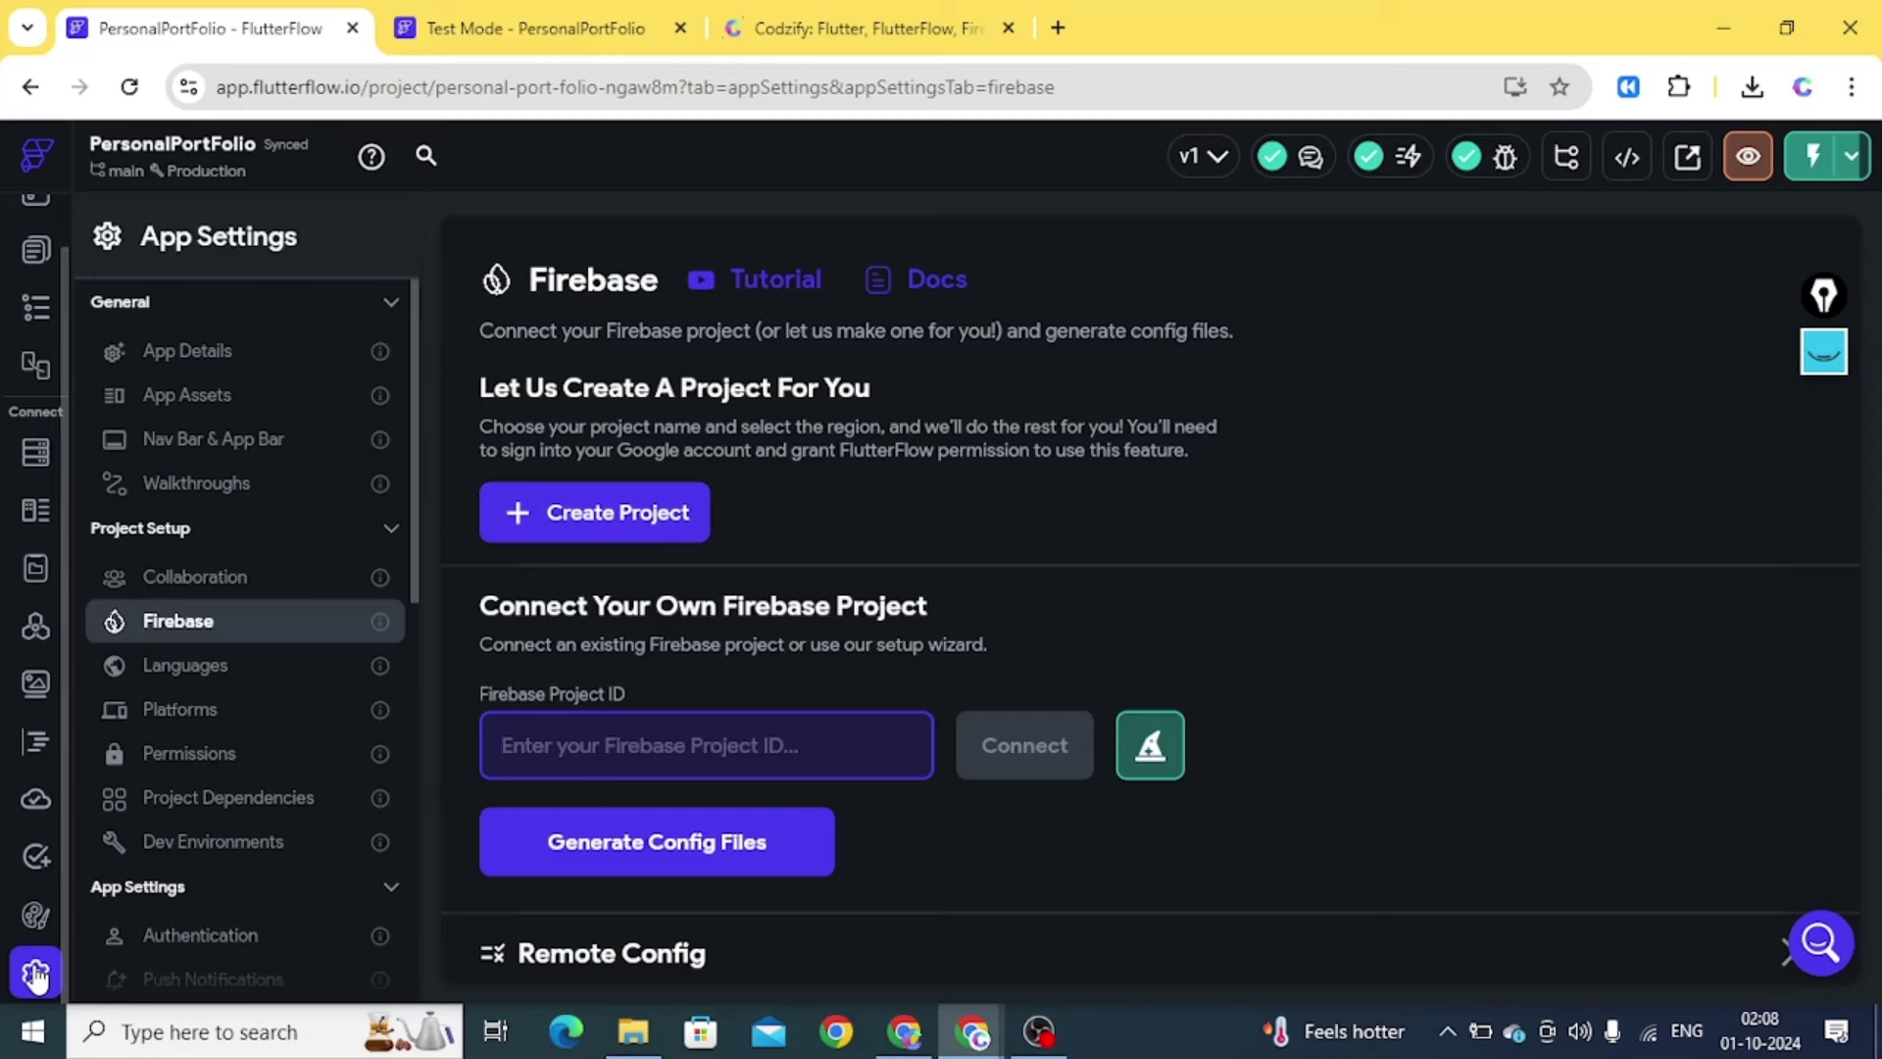
pyautogui.click(587, 520)
pyautogui.click(876, 573)
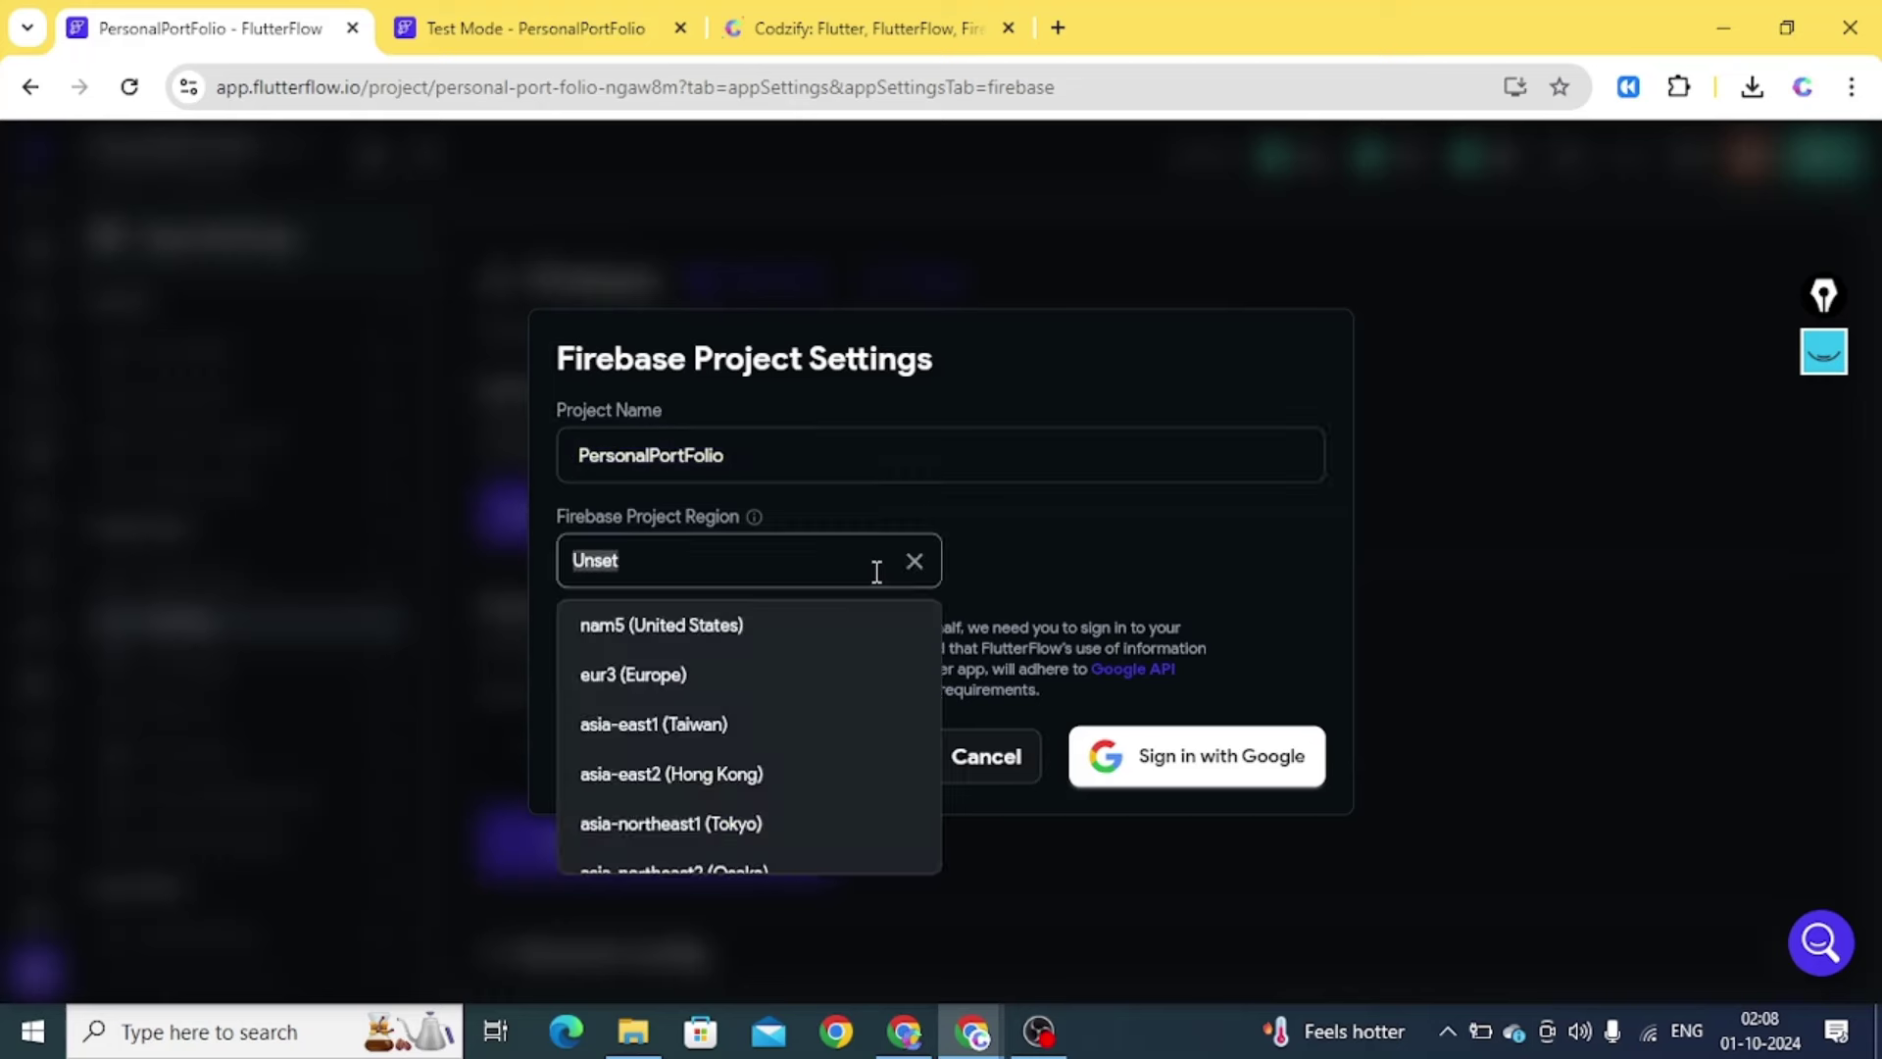
pyautogui.write('mumbai')
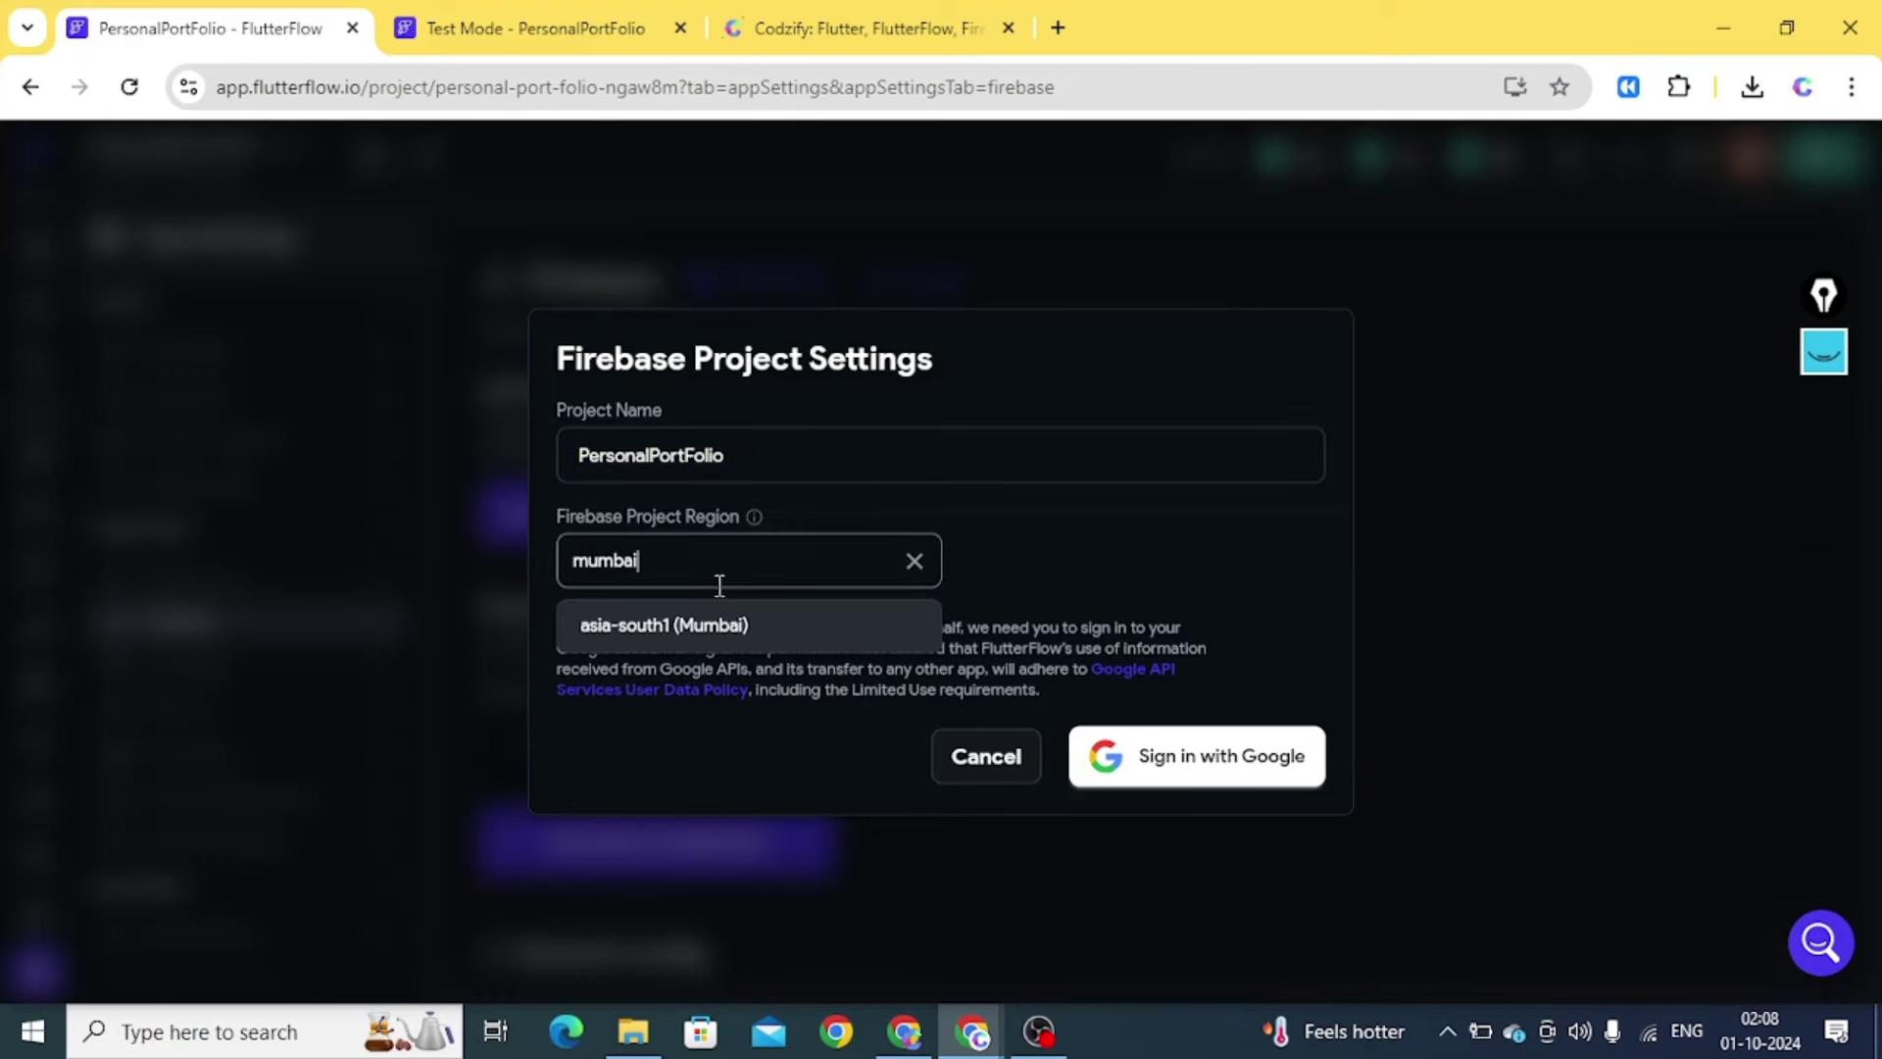
pyautogui.click(716, 624)
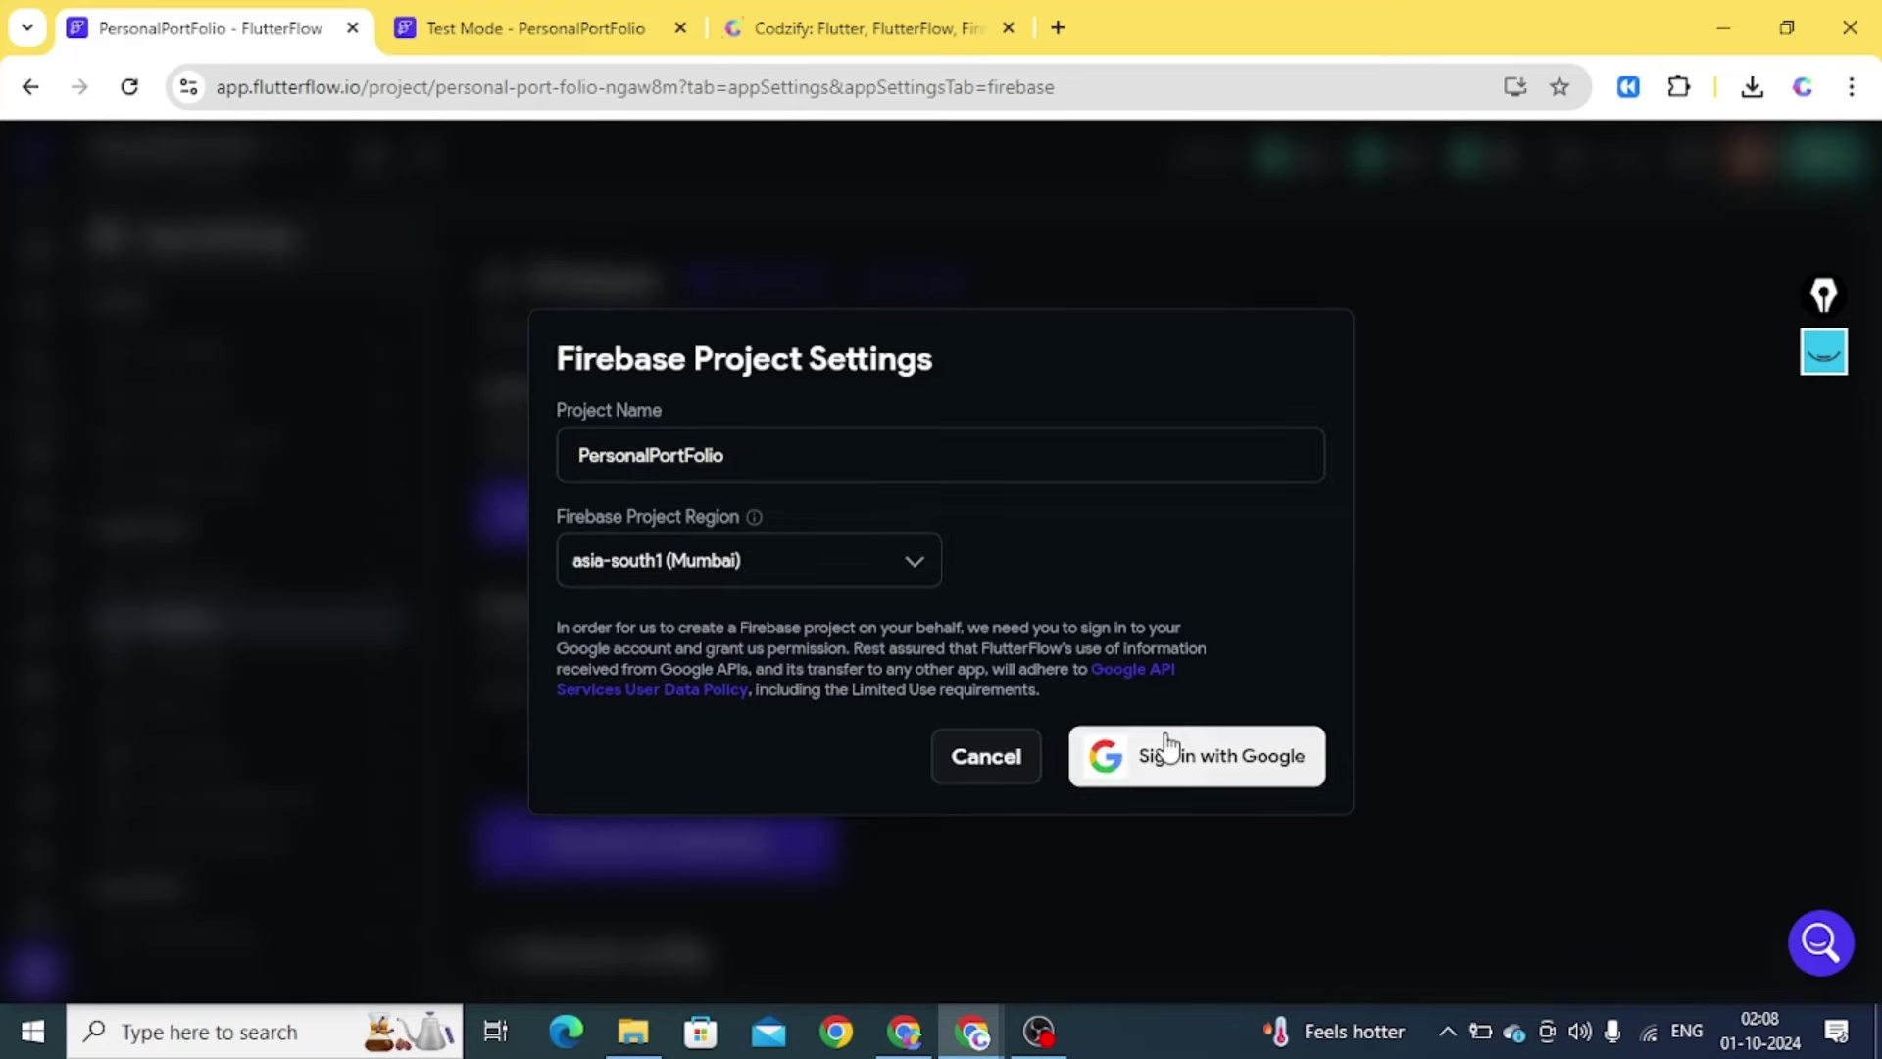
pyautogui.click(1164, 755)
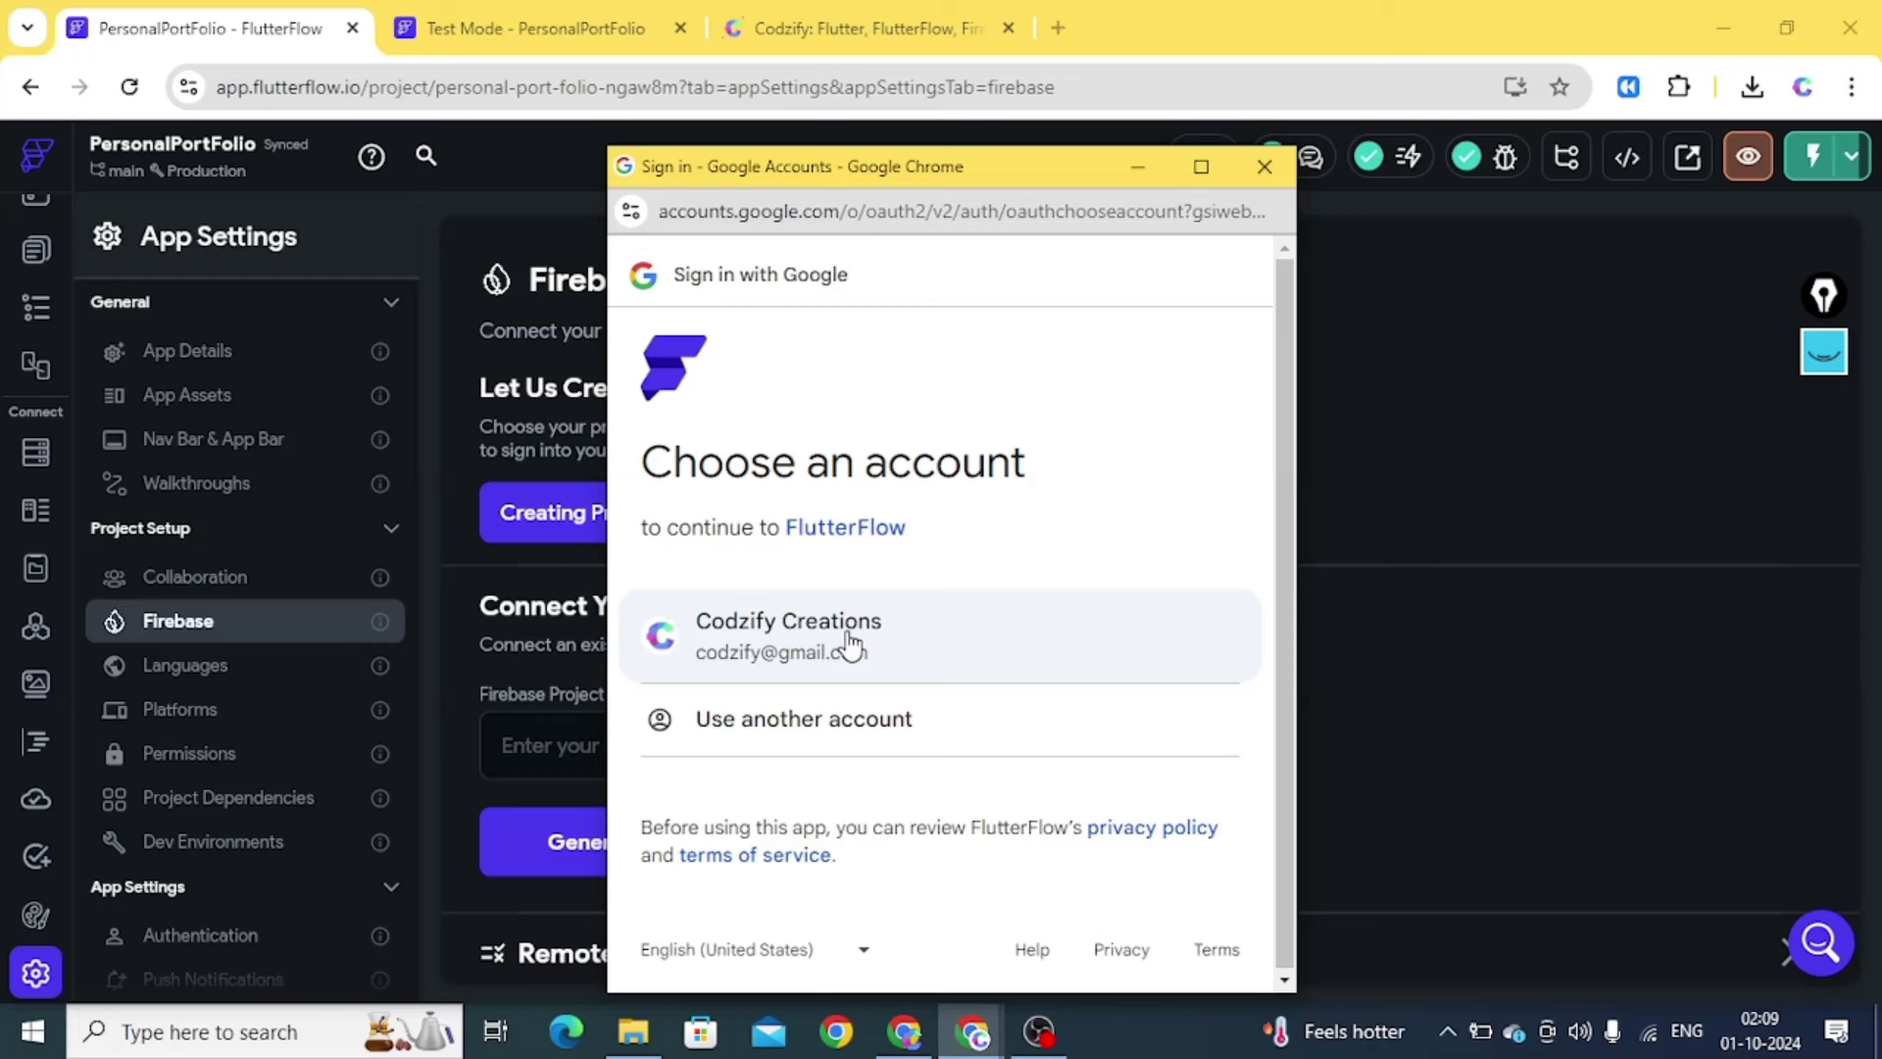
pyautogui.click(834, 643)
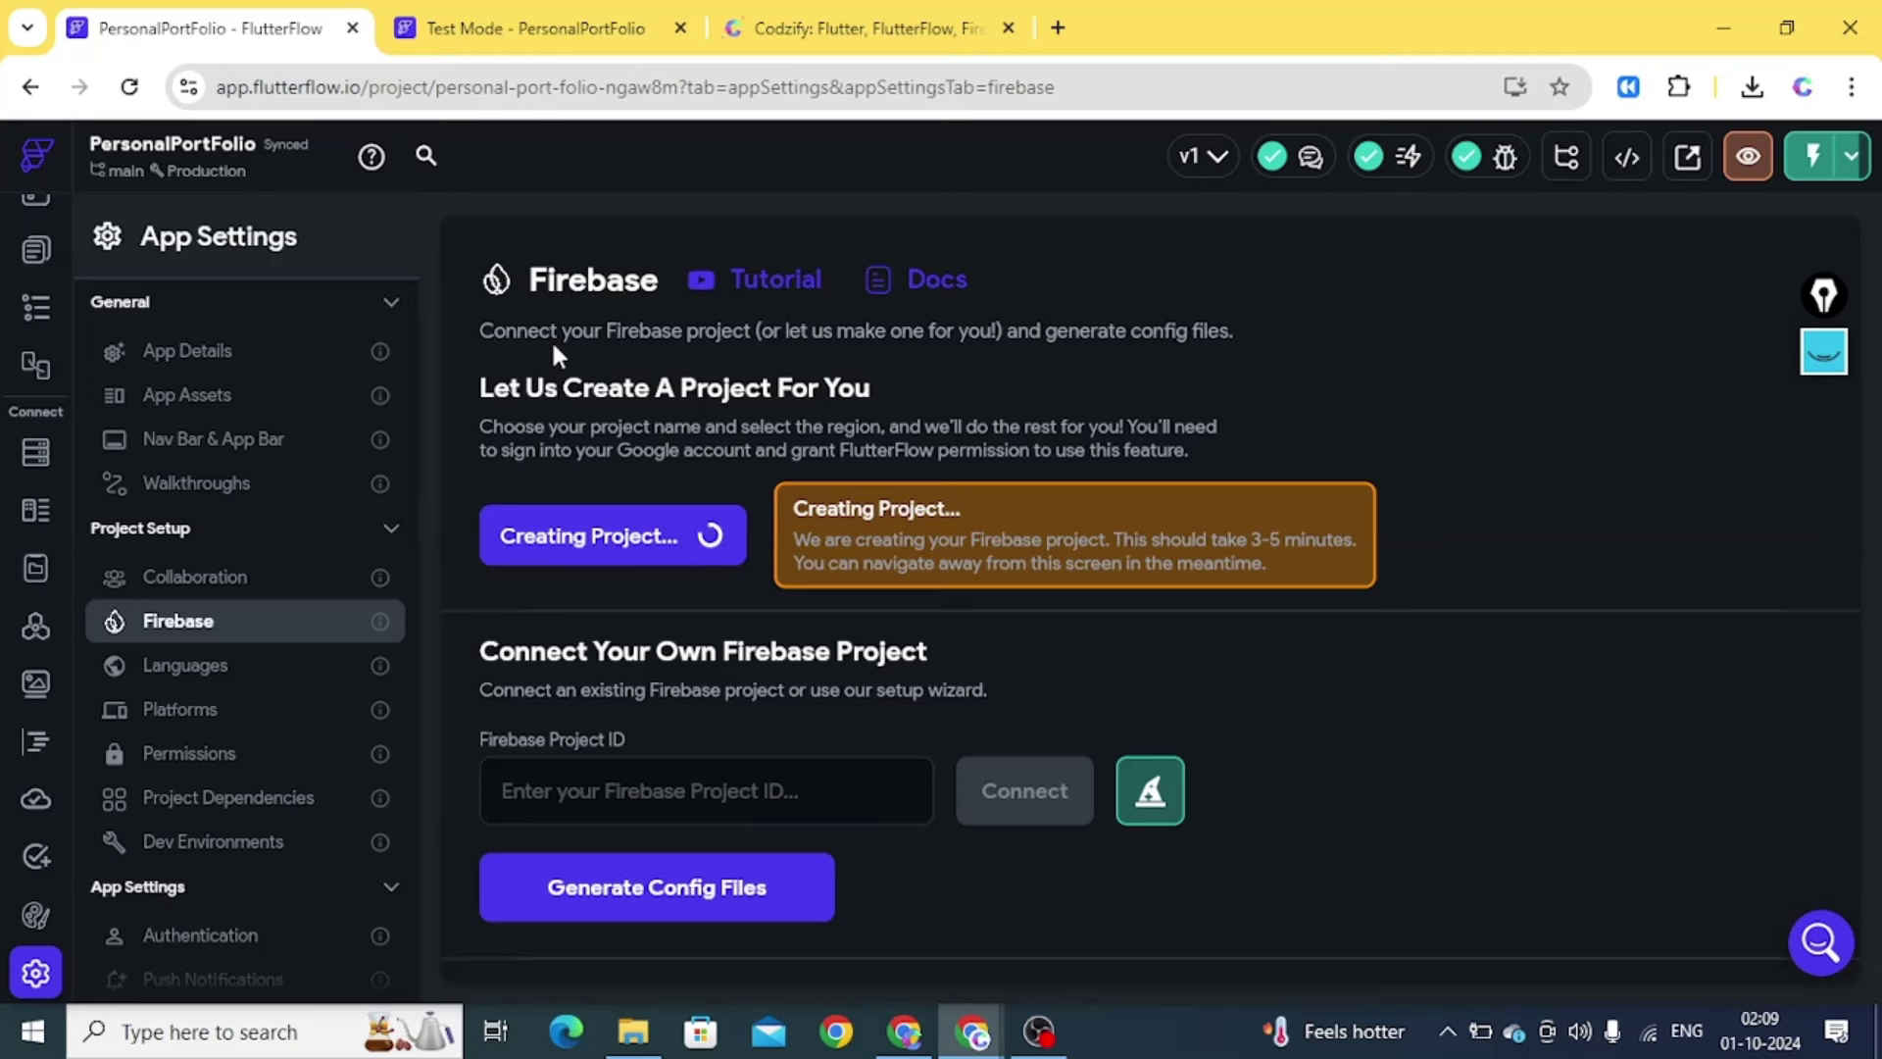
# Enable Firebase Authentication on the newly connected project
pyautogui.click(534, 28)
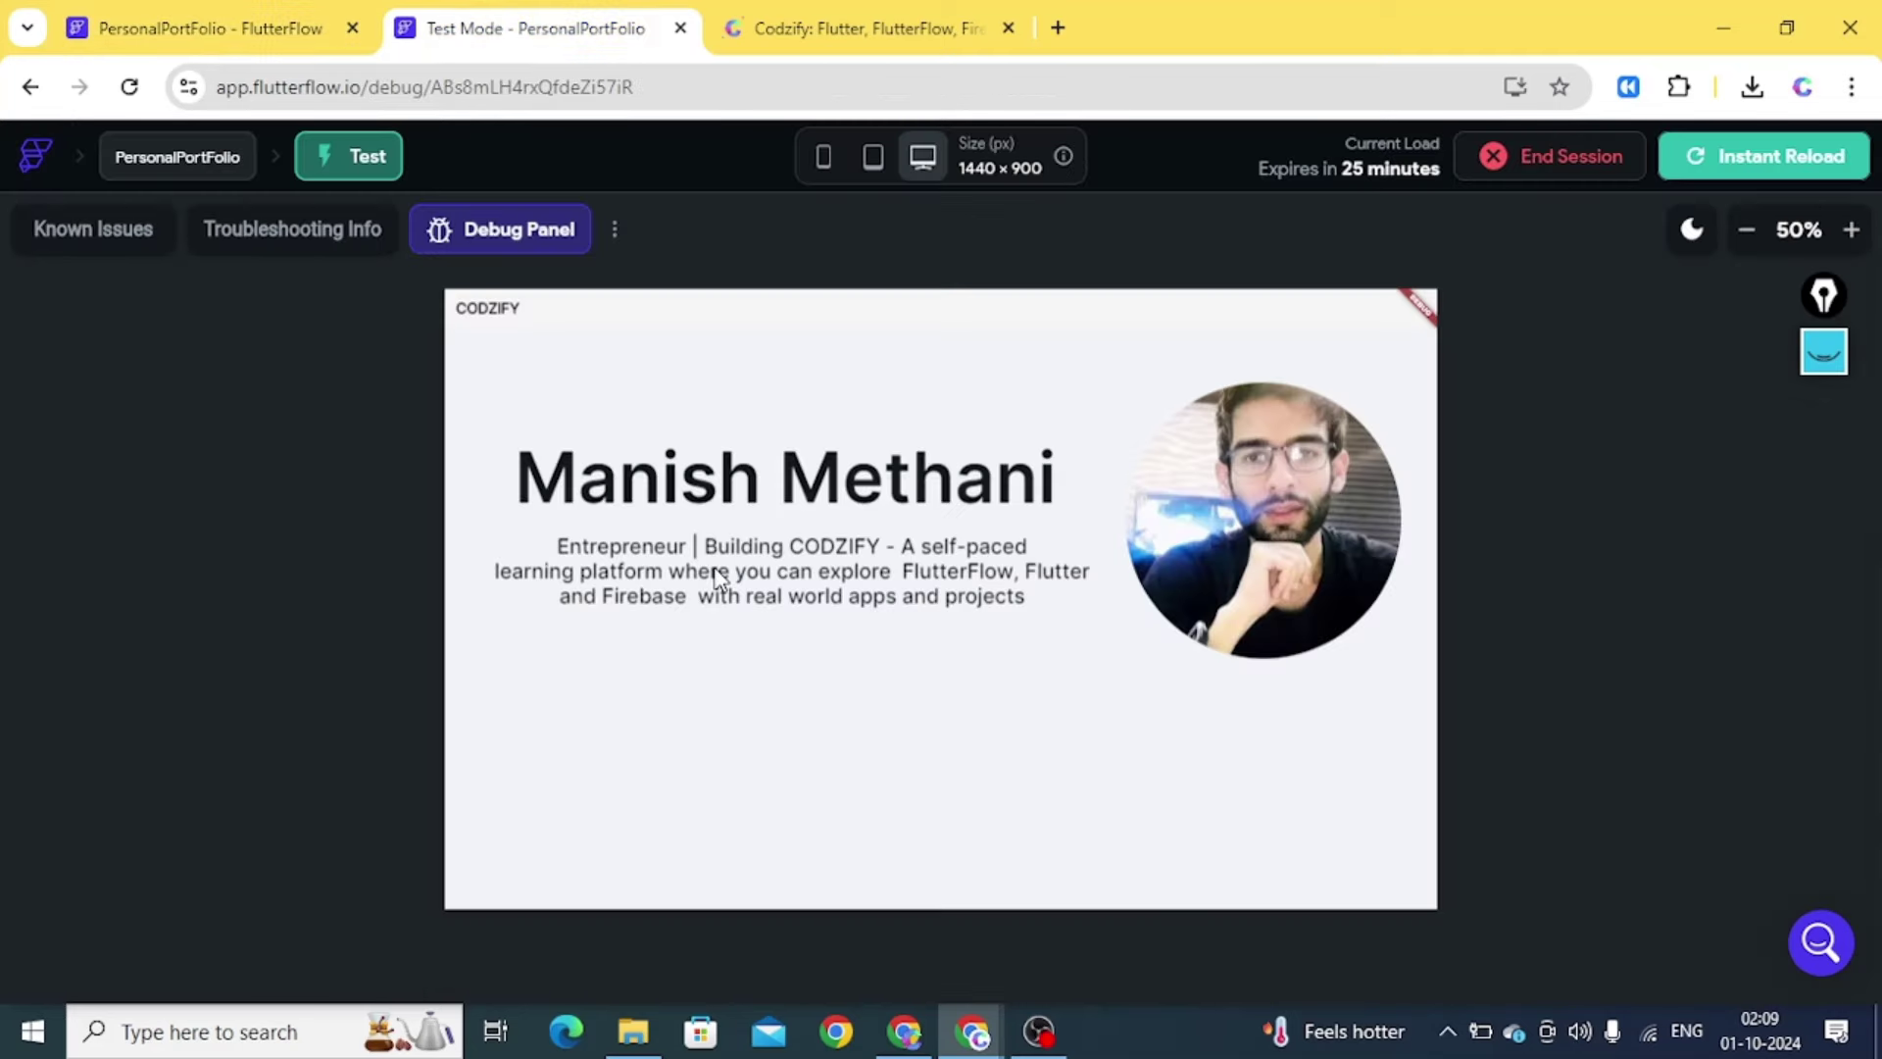
pyautogui.click(235, 30)
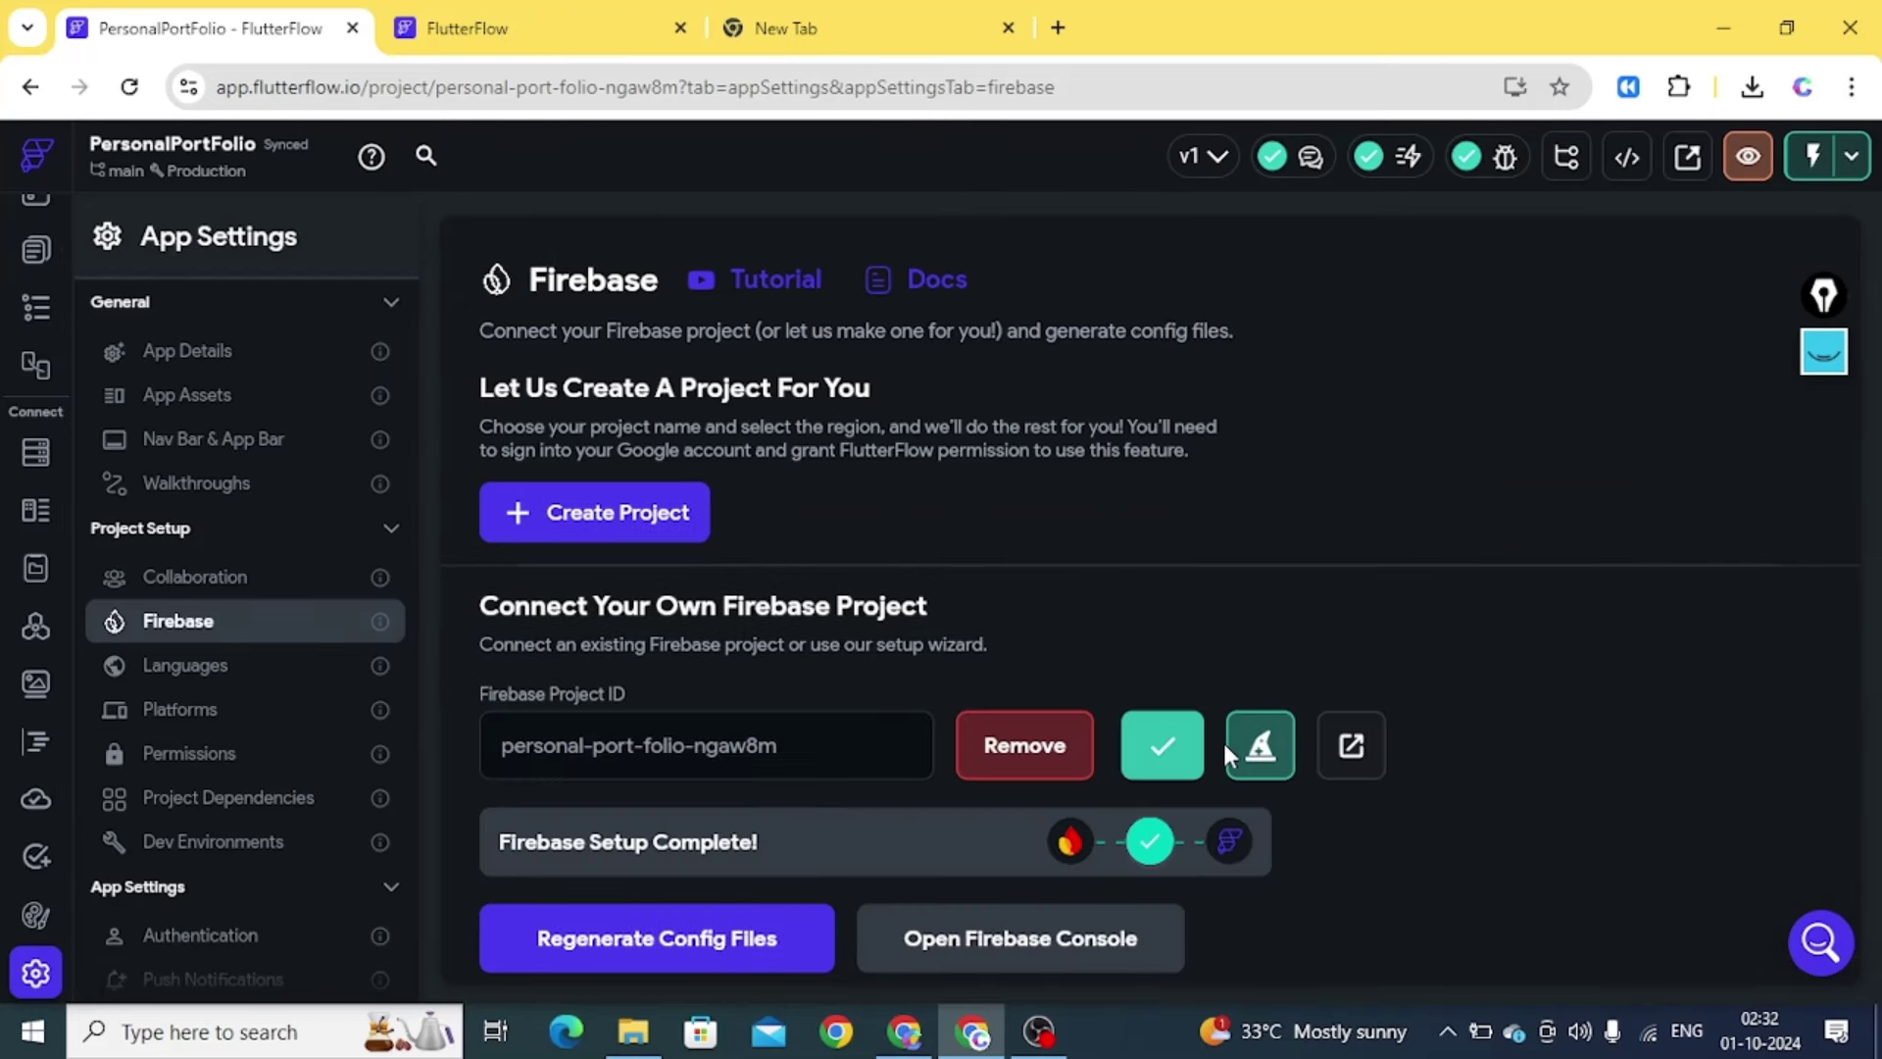
pyautogui.scroll(-1, 1667, 421)
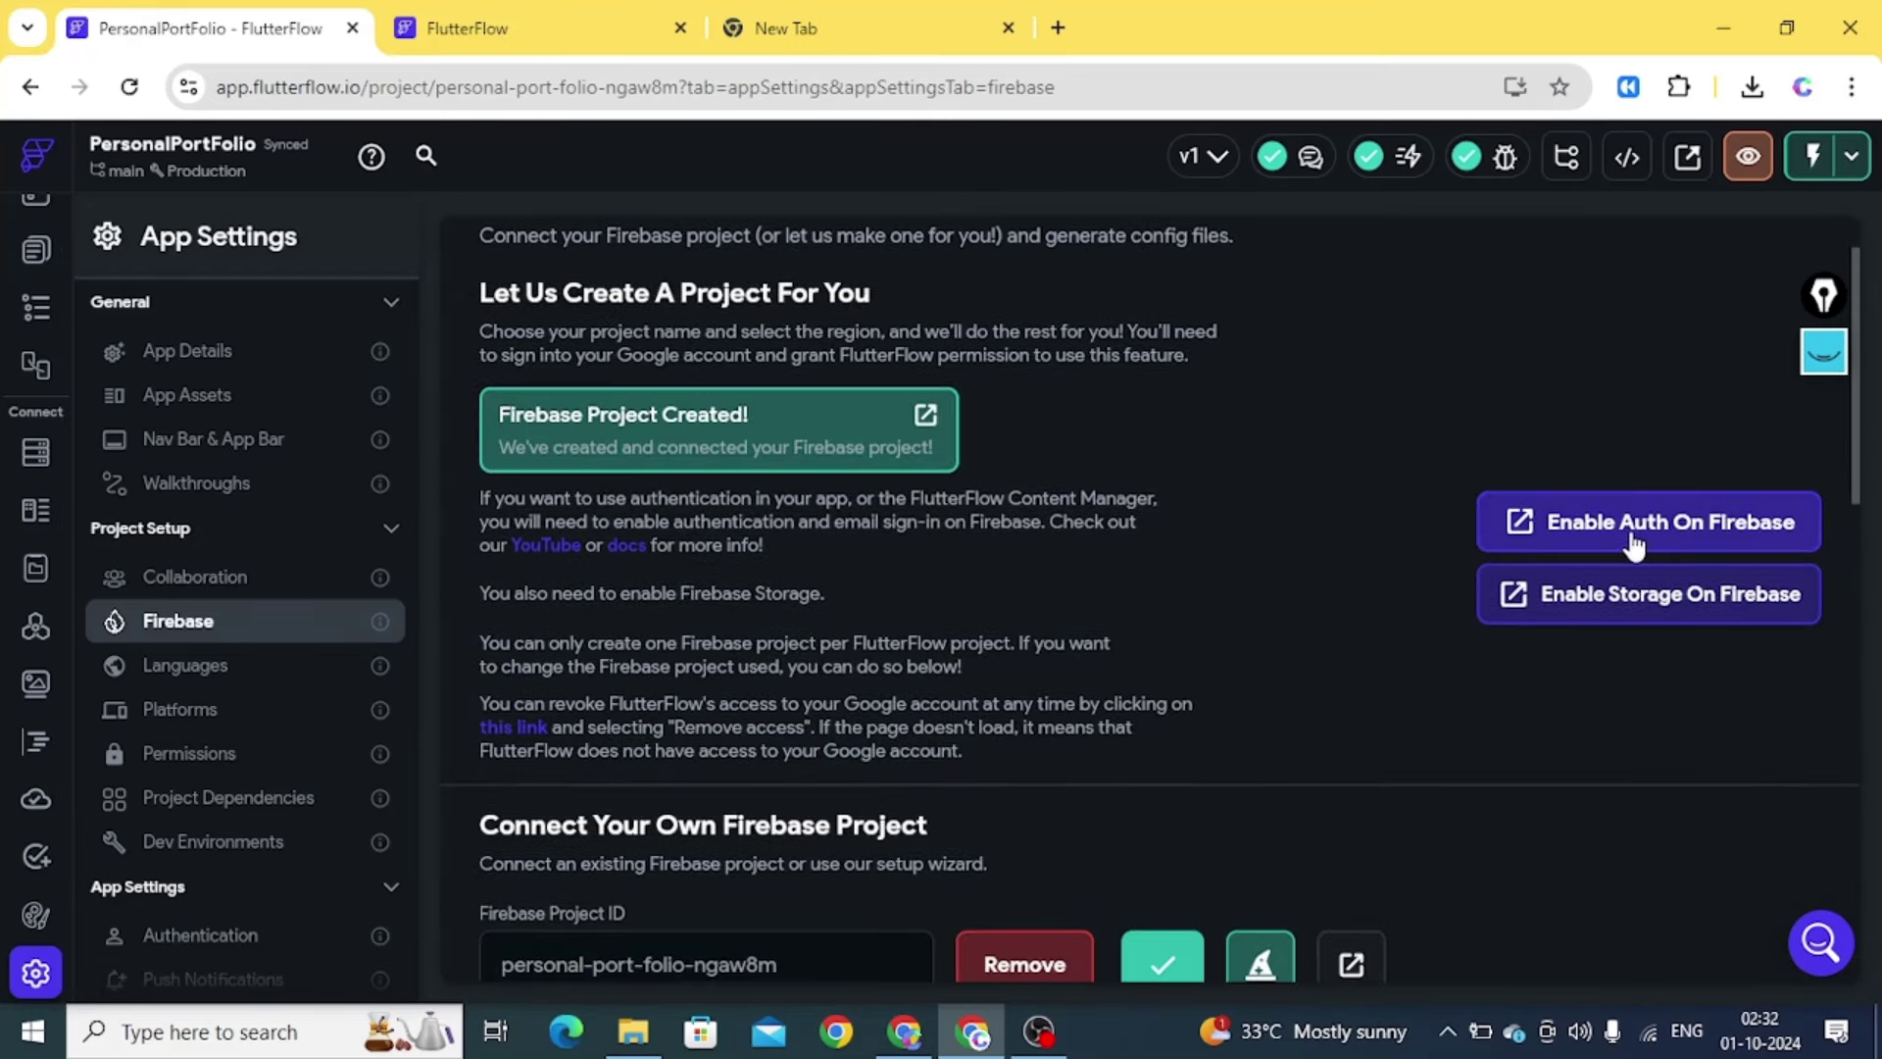
pyautogui.click(1629, 532)
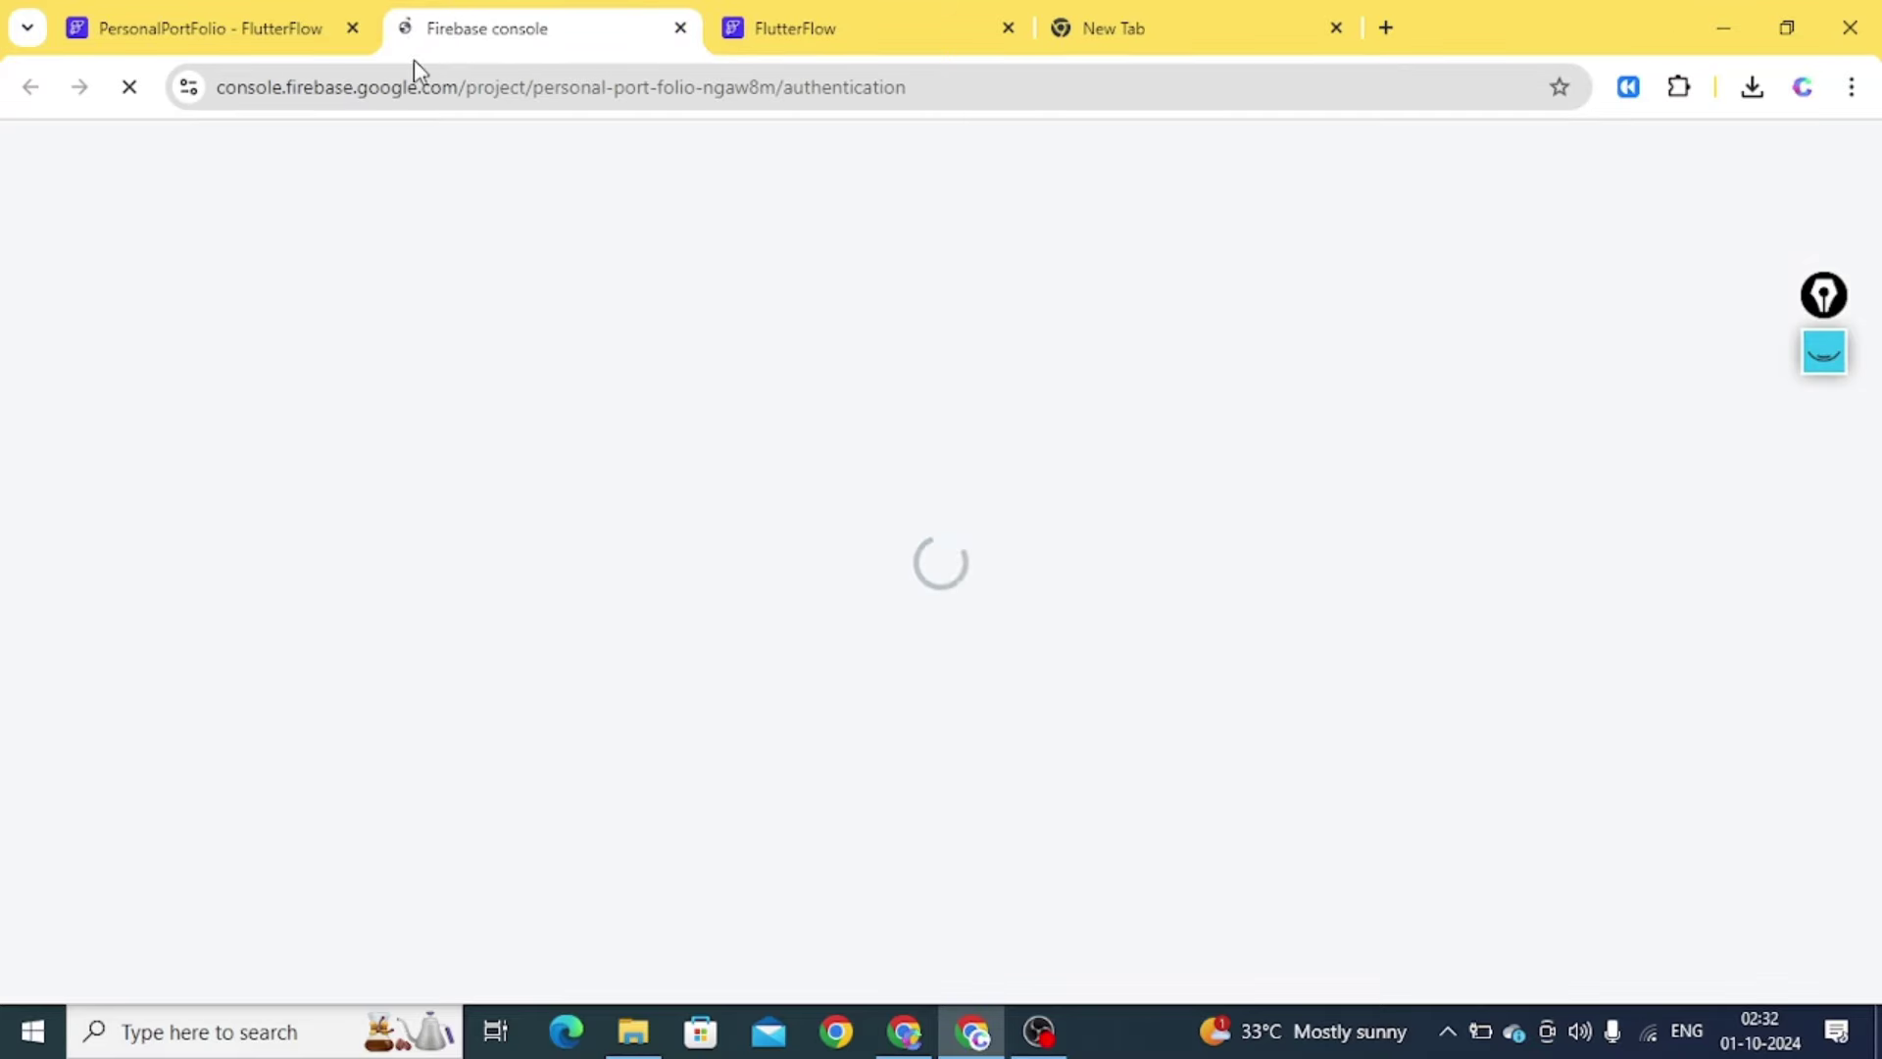
# Close the blank tab and go to Cloud Firestore under Build for PersonalPortFolio
pyautogui.click(1336, 28)
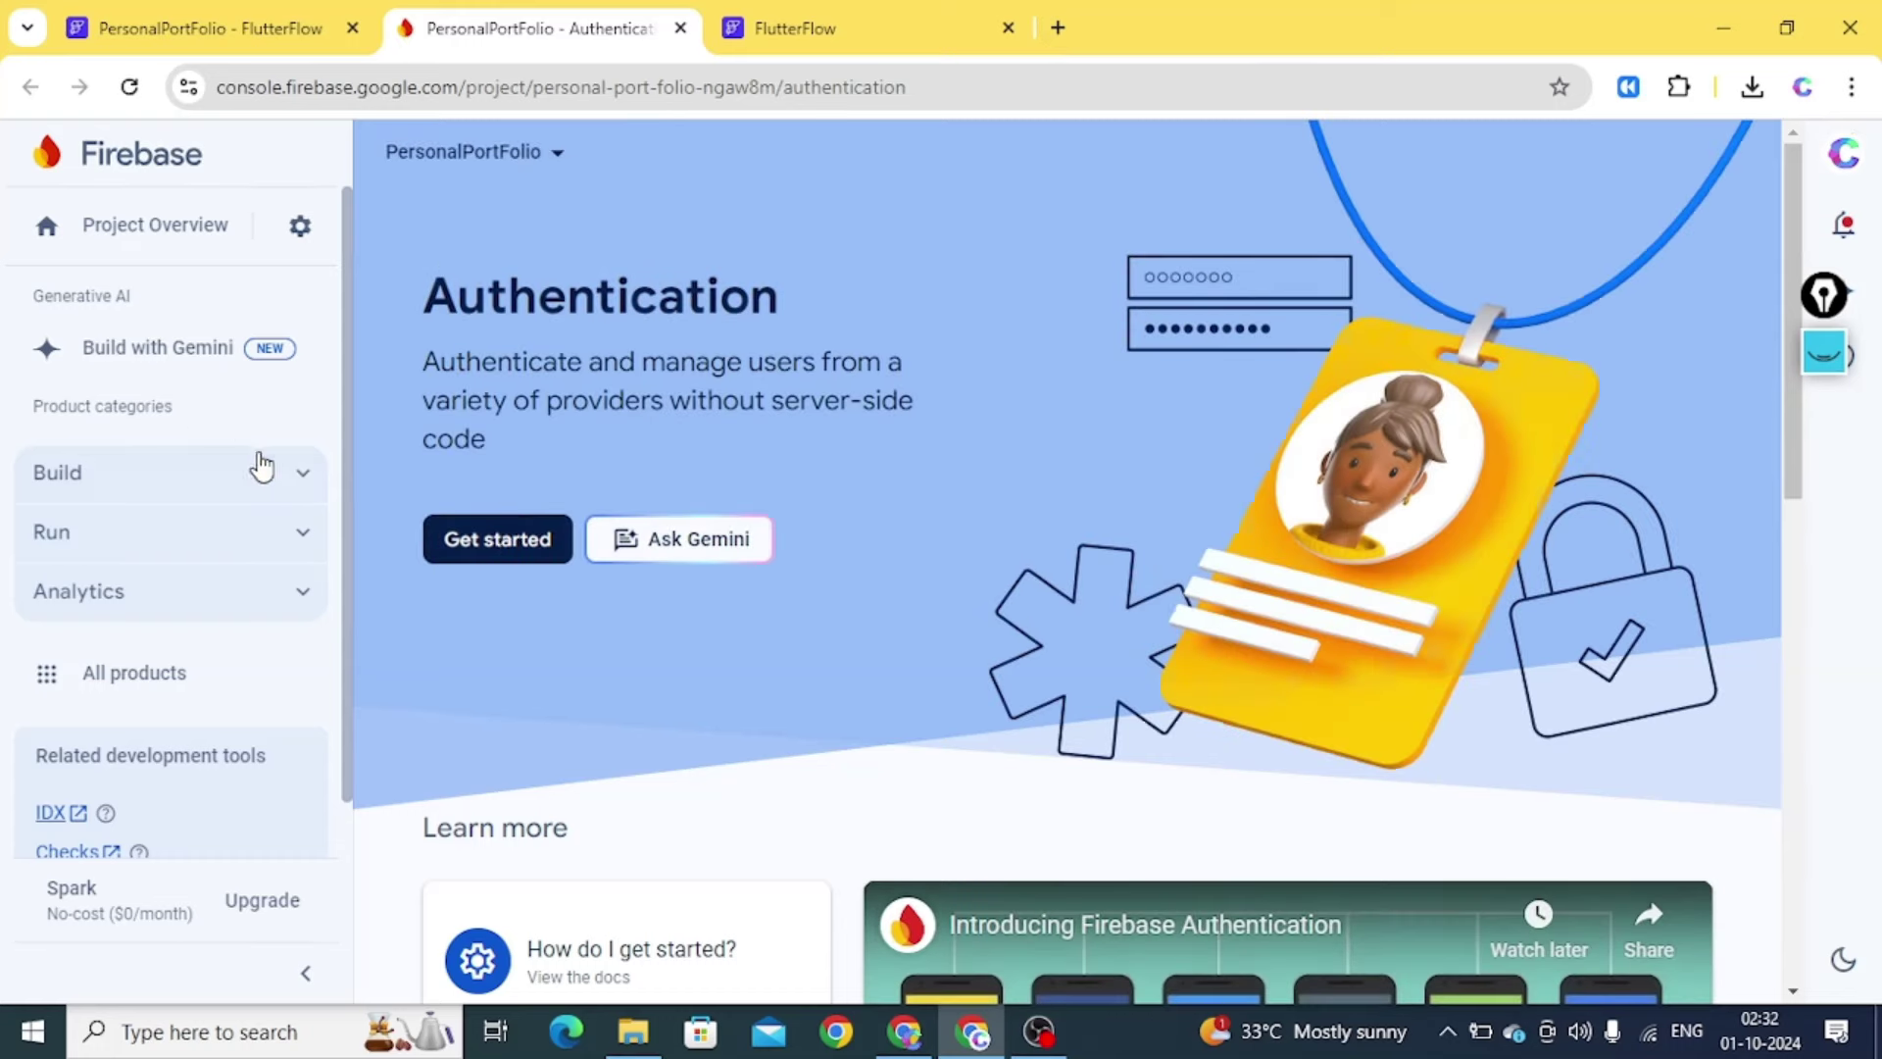
pyautogui.click(284, 476)
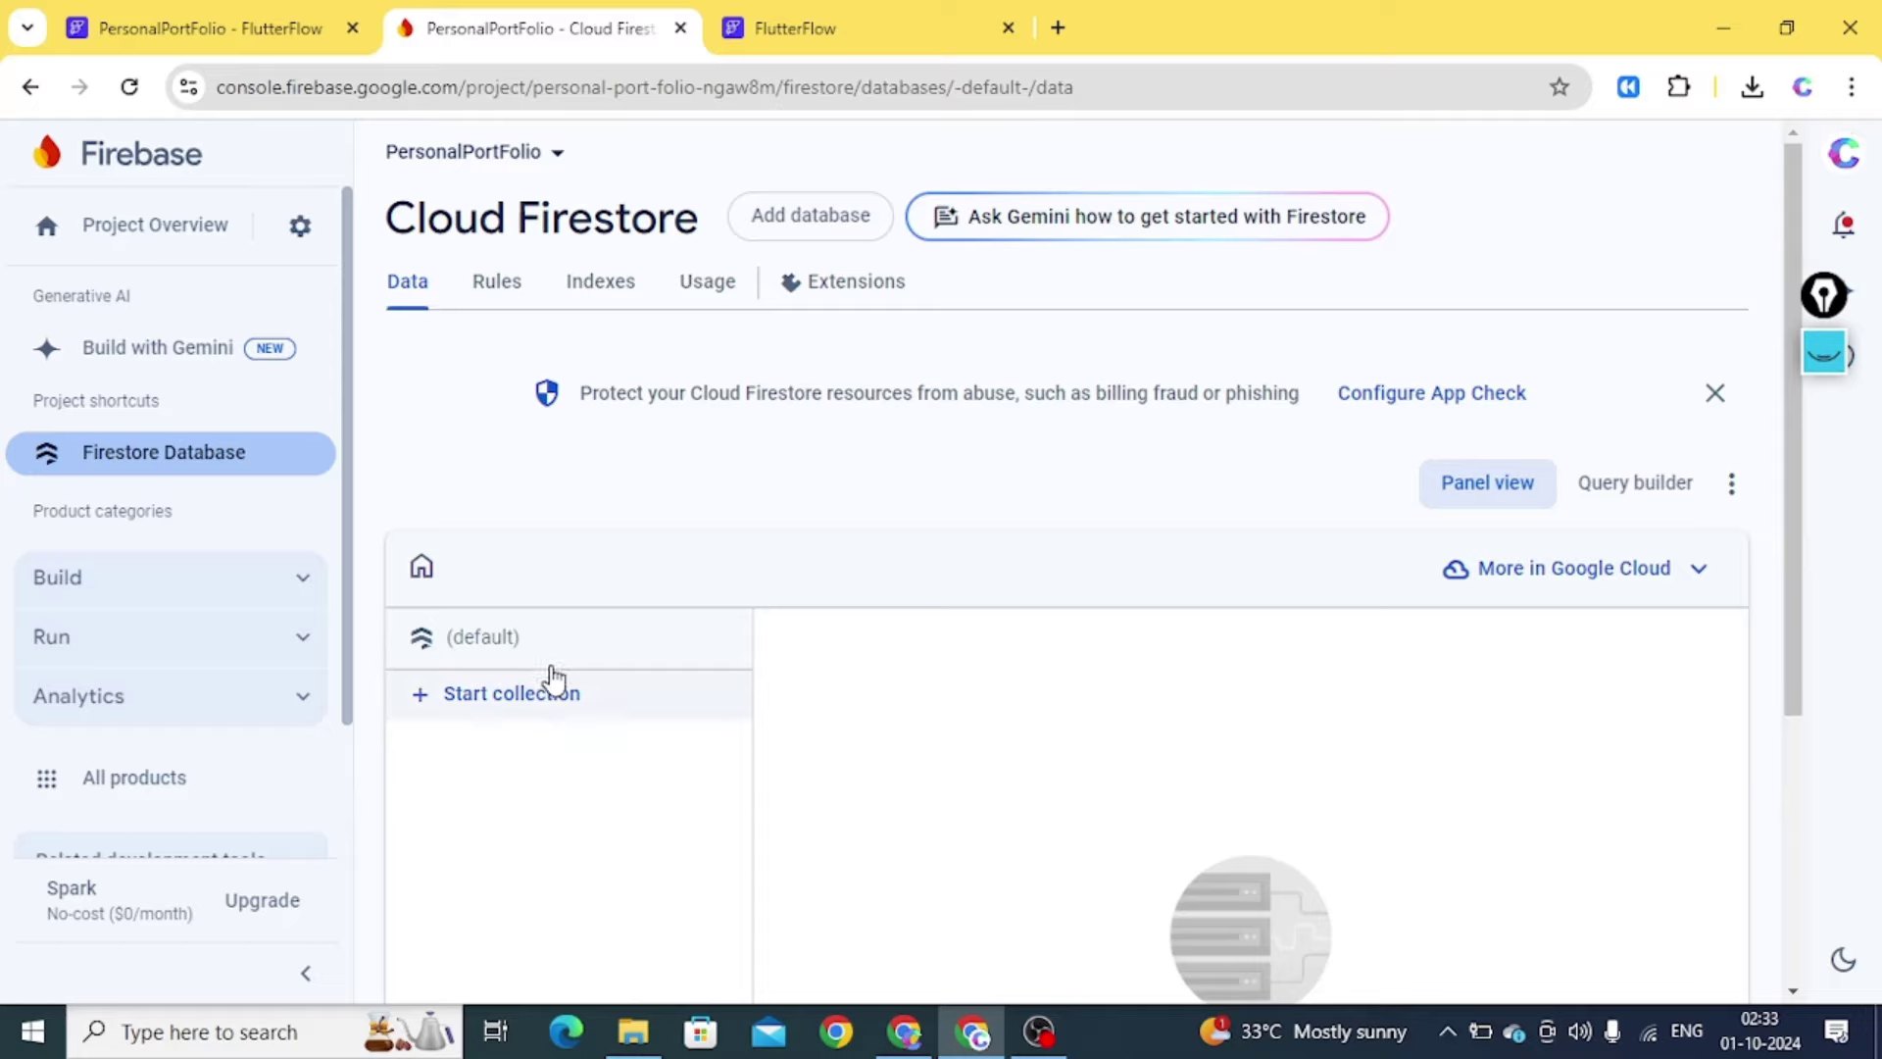
# Create a collection named Courses with an auto-generated ID for its first document
pyautogui.click(554, 688)
pyautogui.click(674, 658)
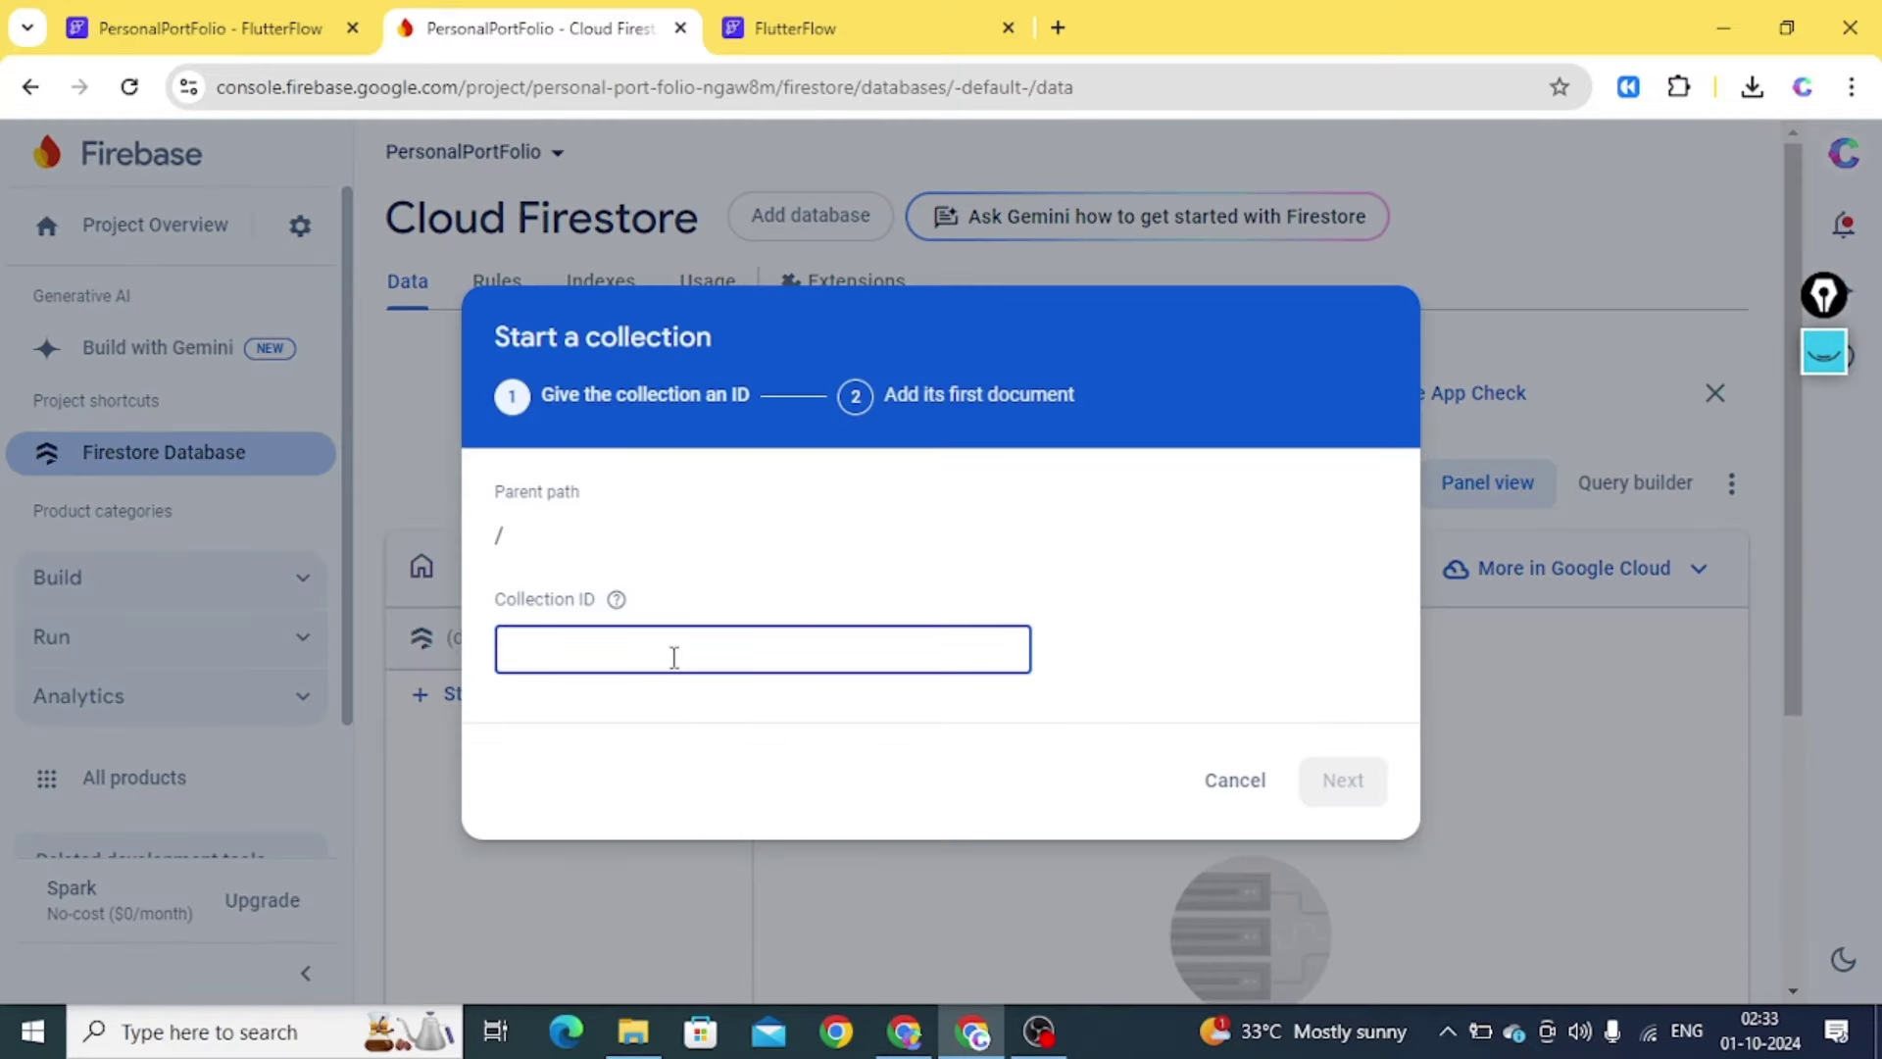
pyautogui.write('P')
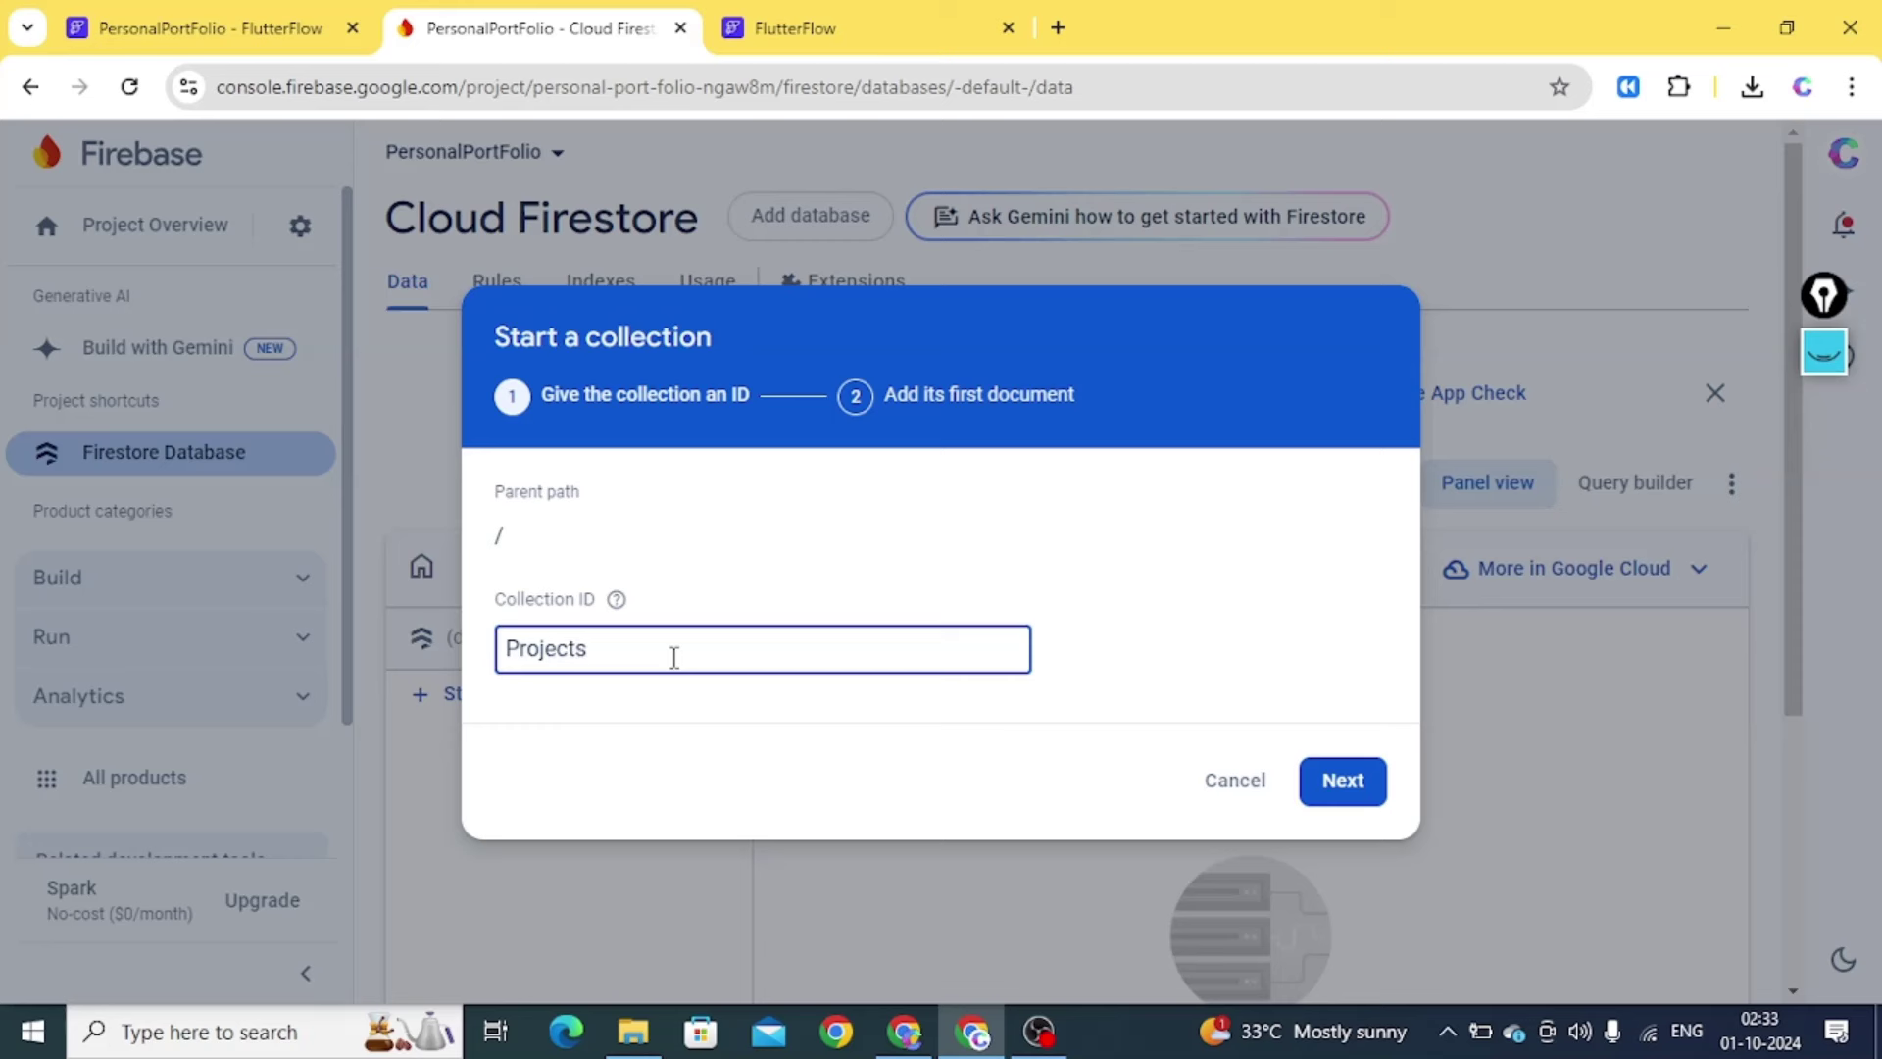
pyautogui.write('rojects')
pyautogui.hotkey('ctrl', 'a')
pyautogui.write('C')
pyautogui.click(1338, 782)
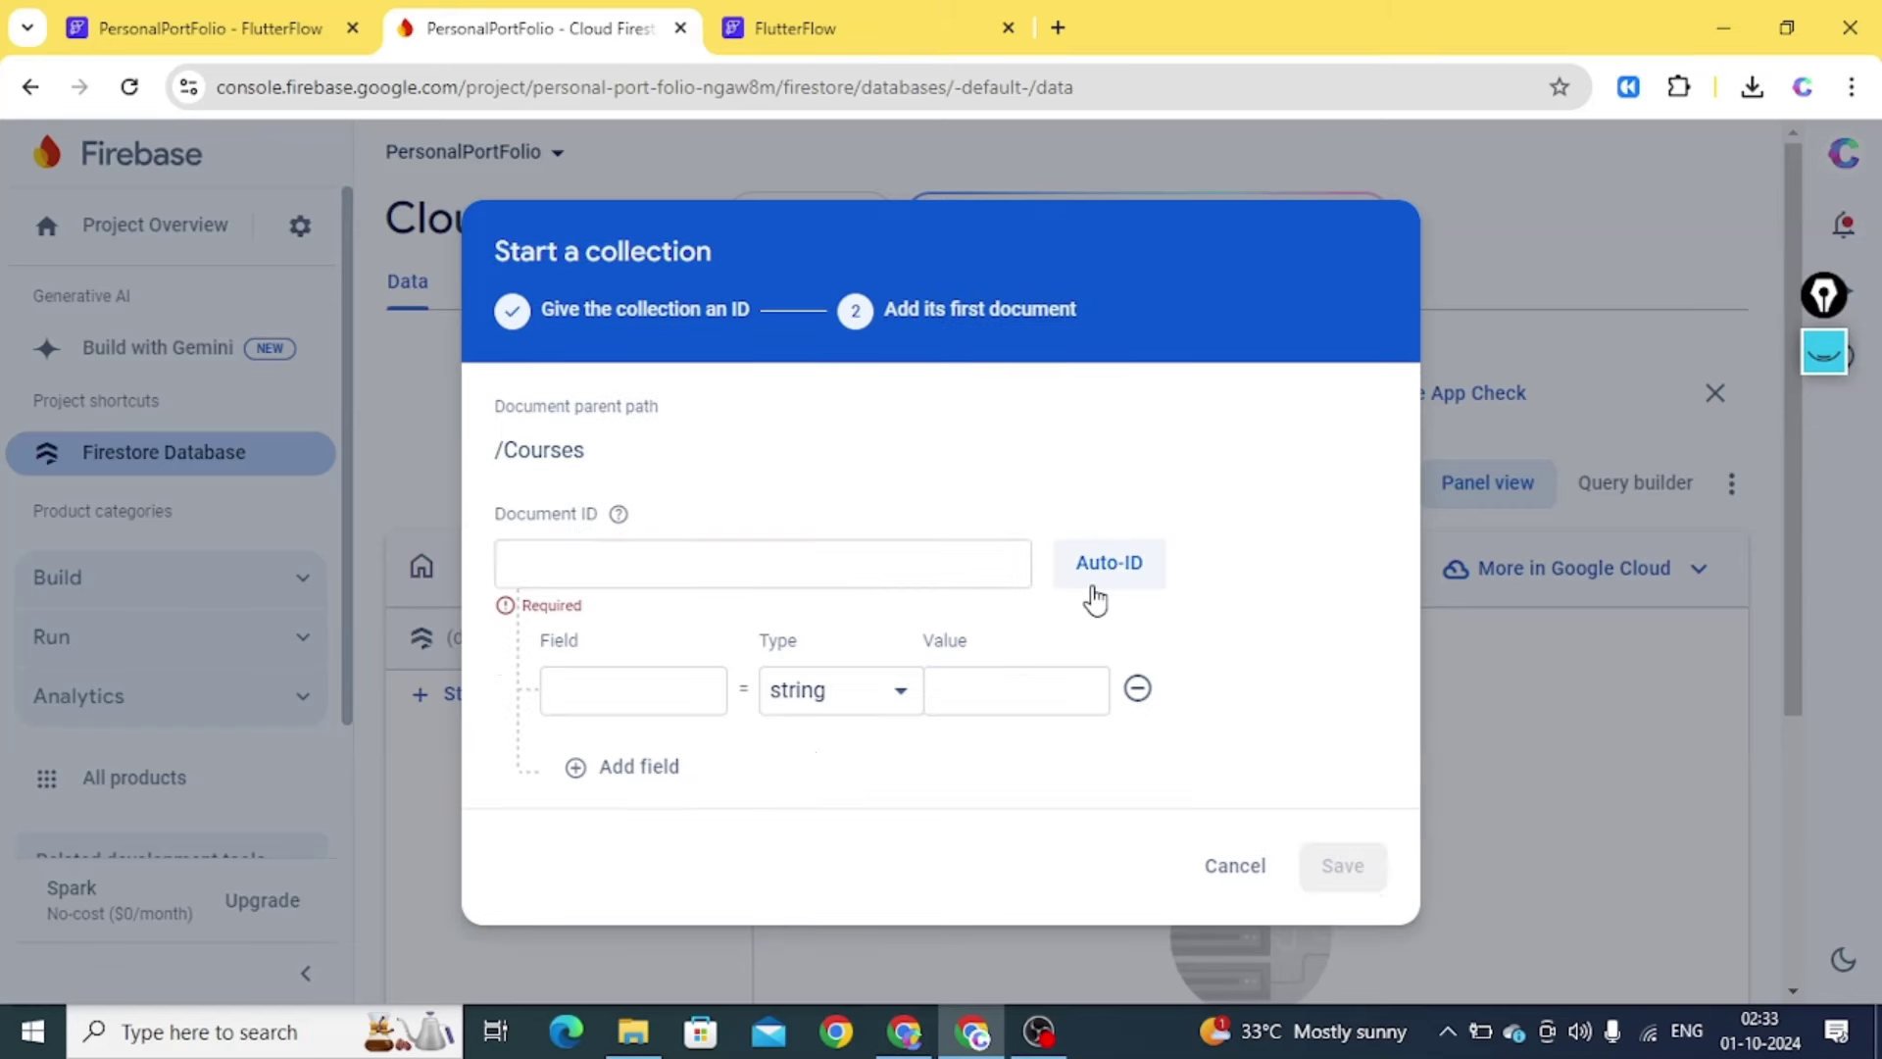
pyautogui.click(1100, 578)
# Add fields thumbnailUrl, title 'FlutterFlow Course From Basic to Advanced' and pricing 449, then save
pyautogui.click(623, 691)
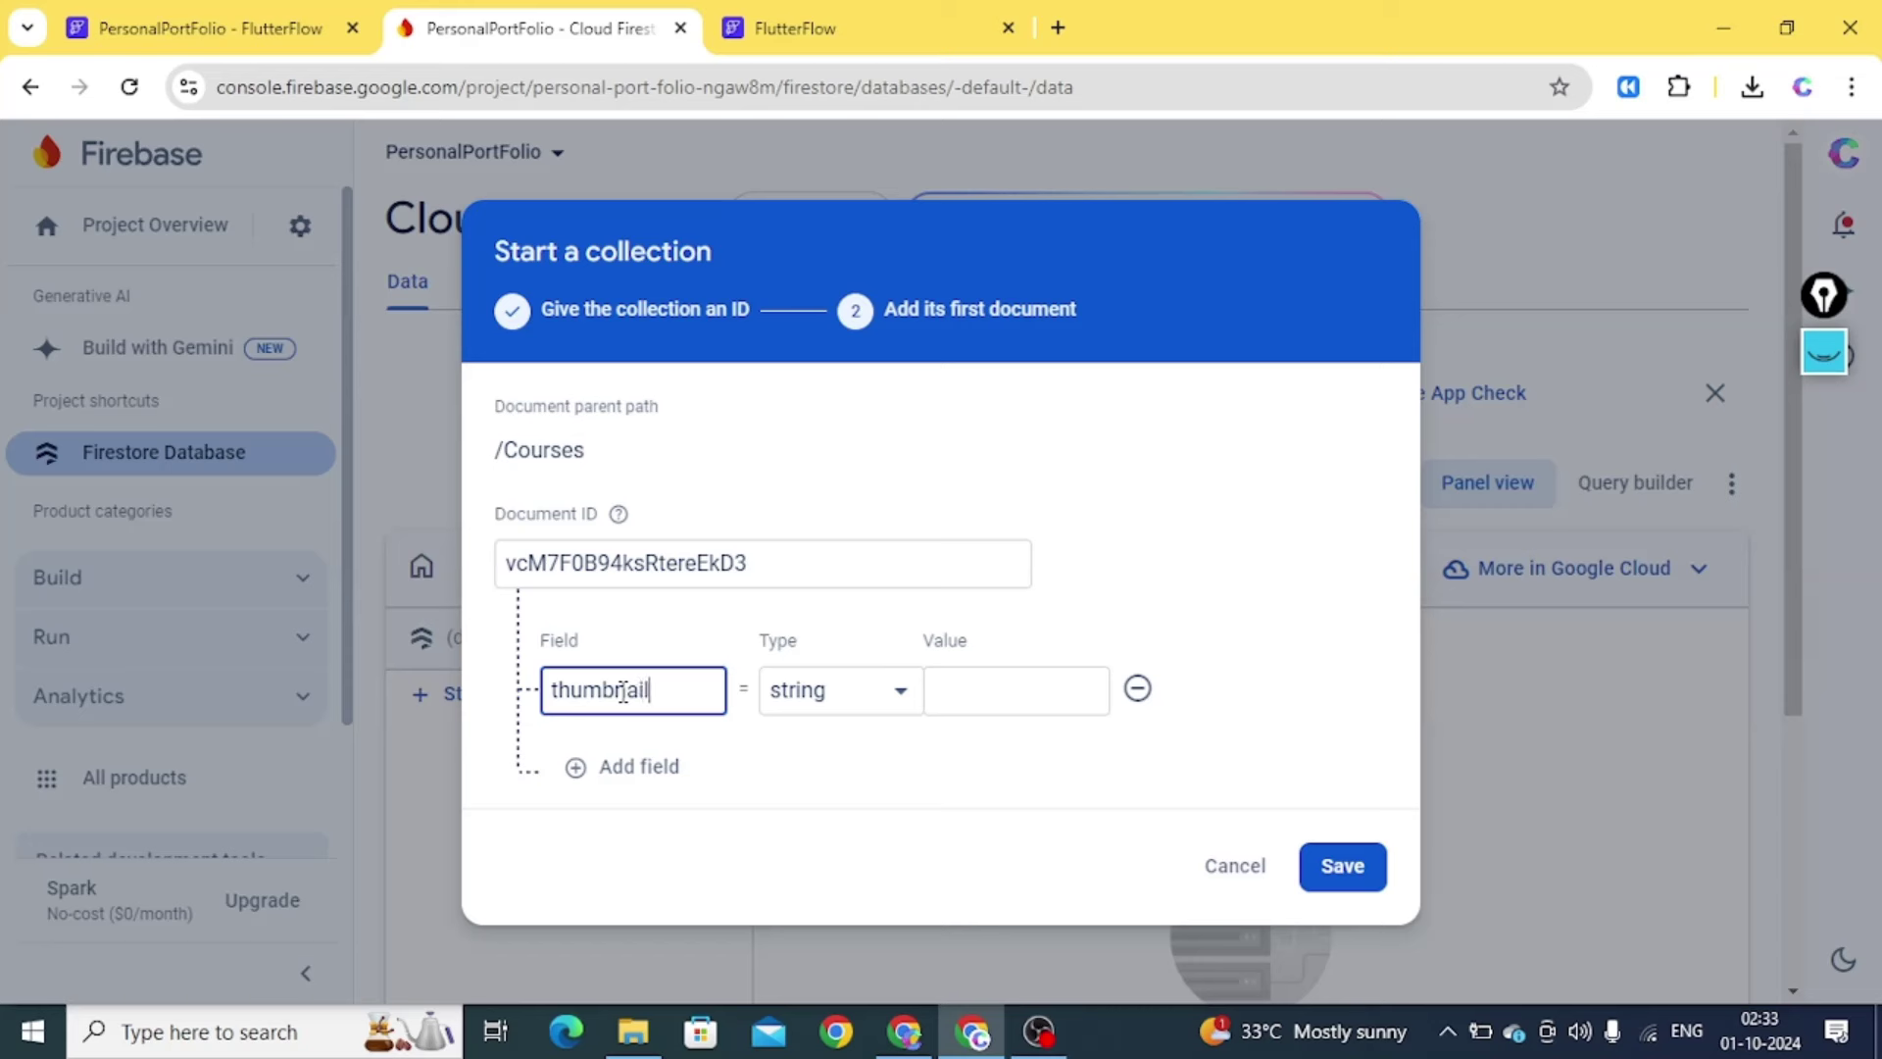
pyautogui.click(1011, 685)
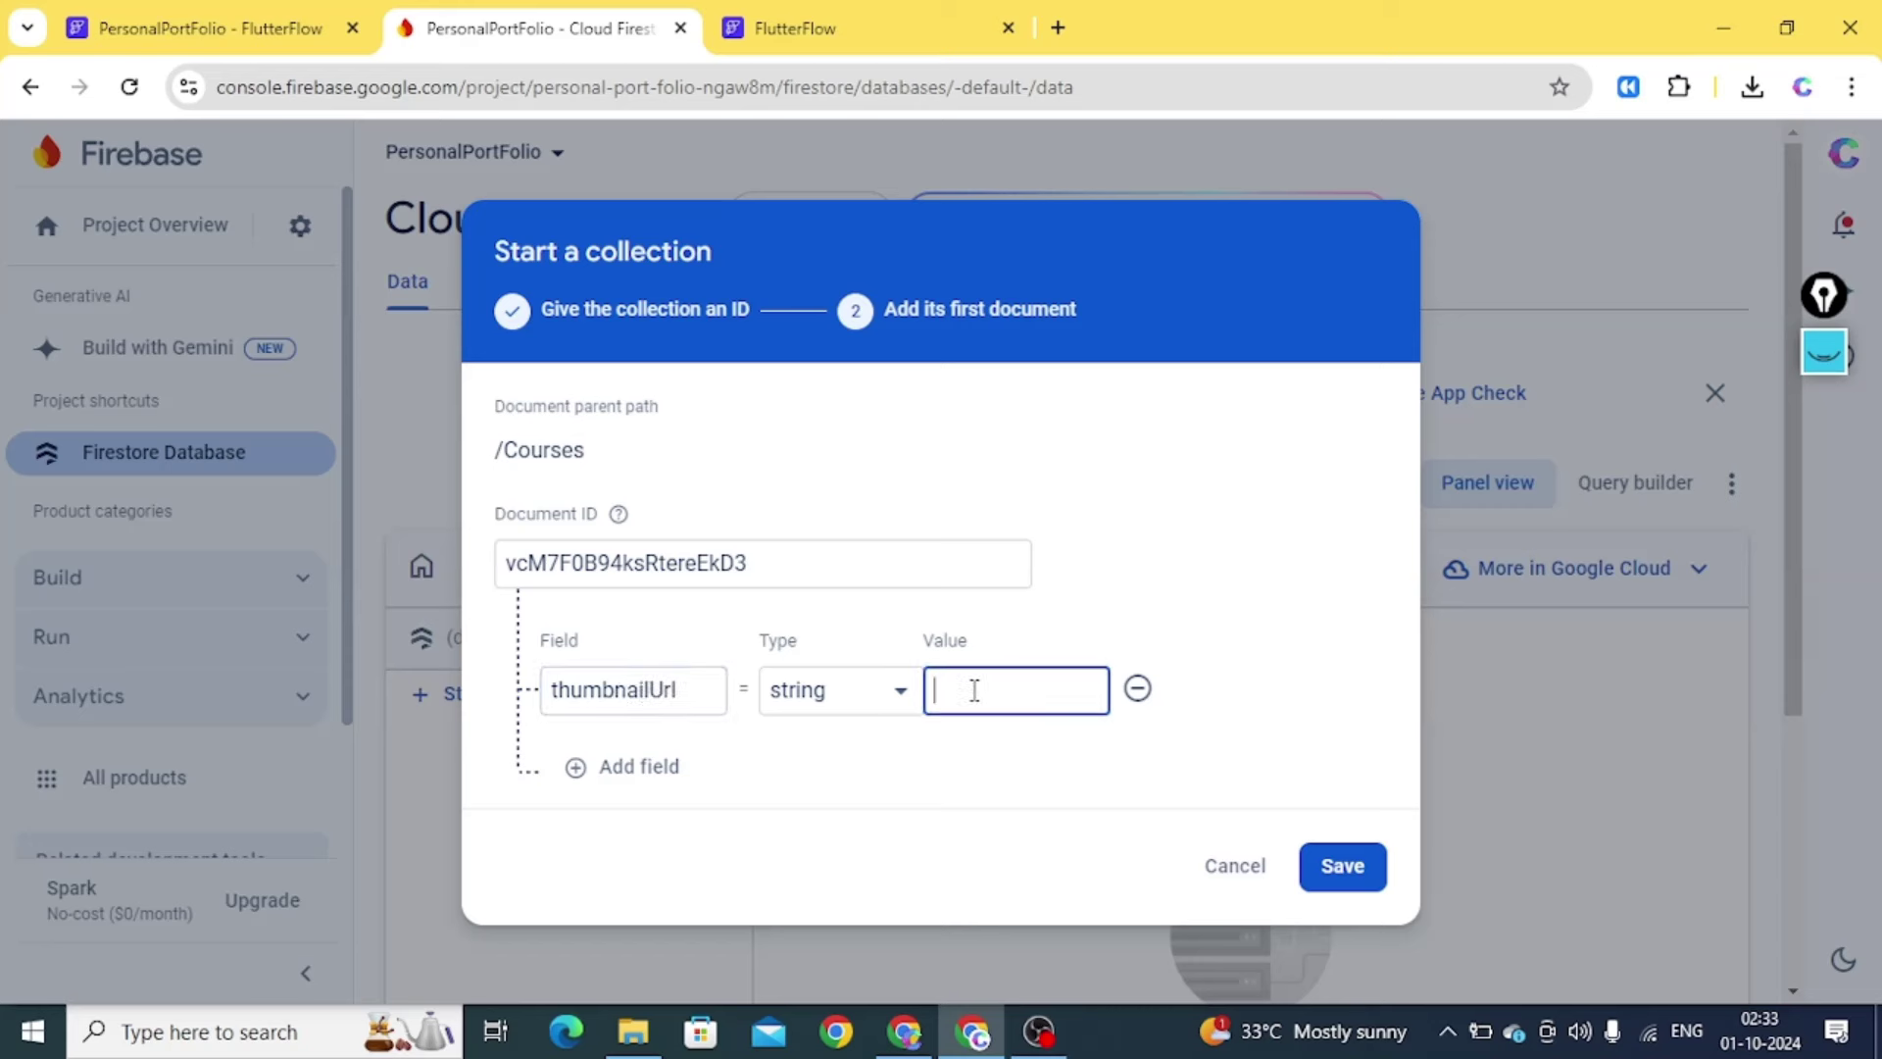
pyautogui.click(638, 765)
pyautogui.click(579, 765)
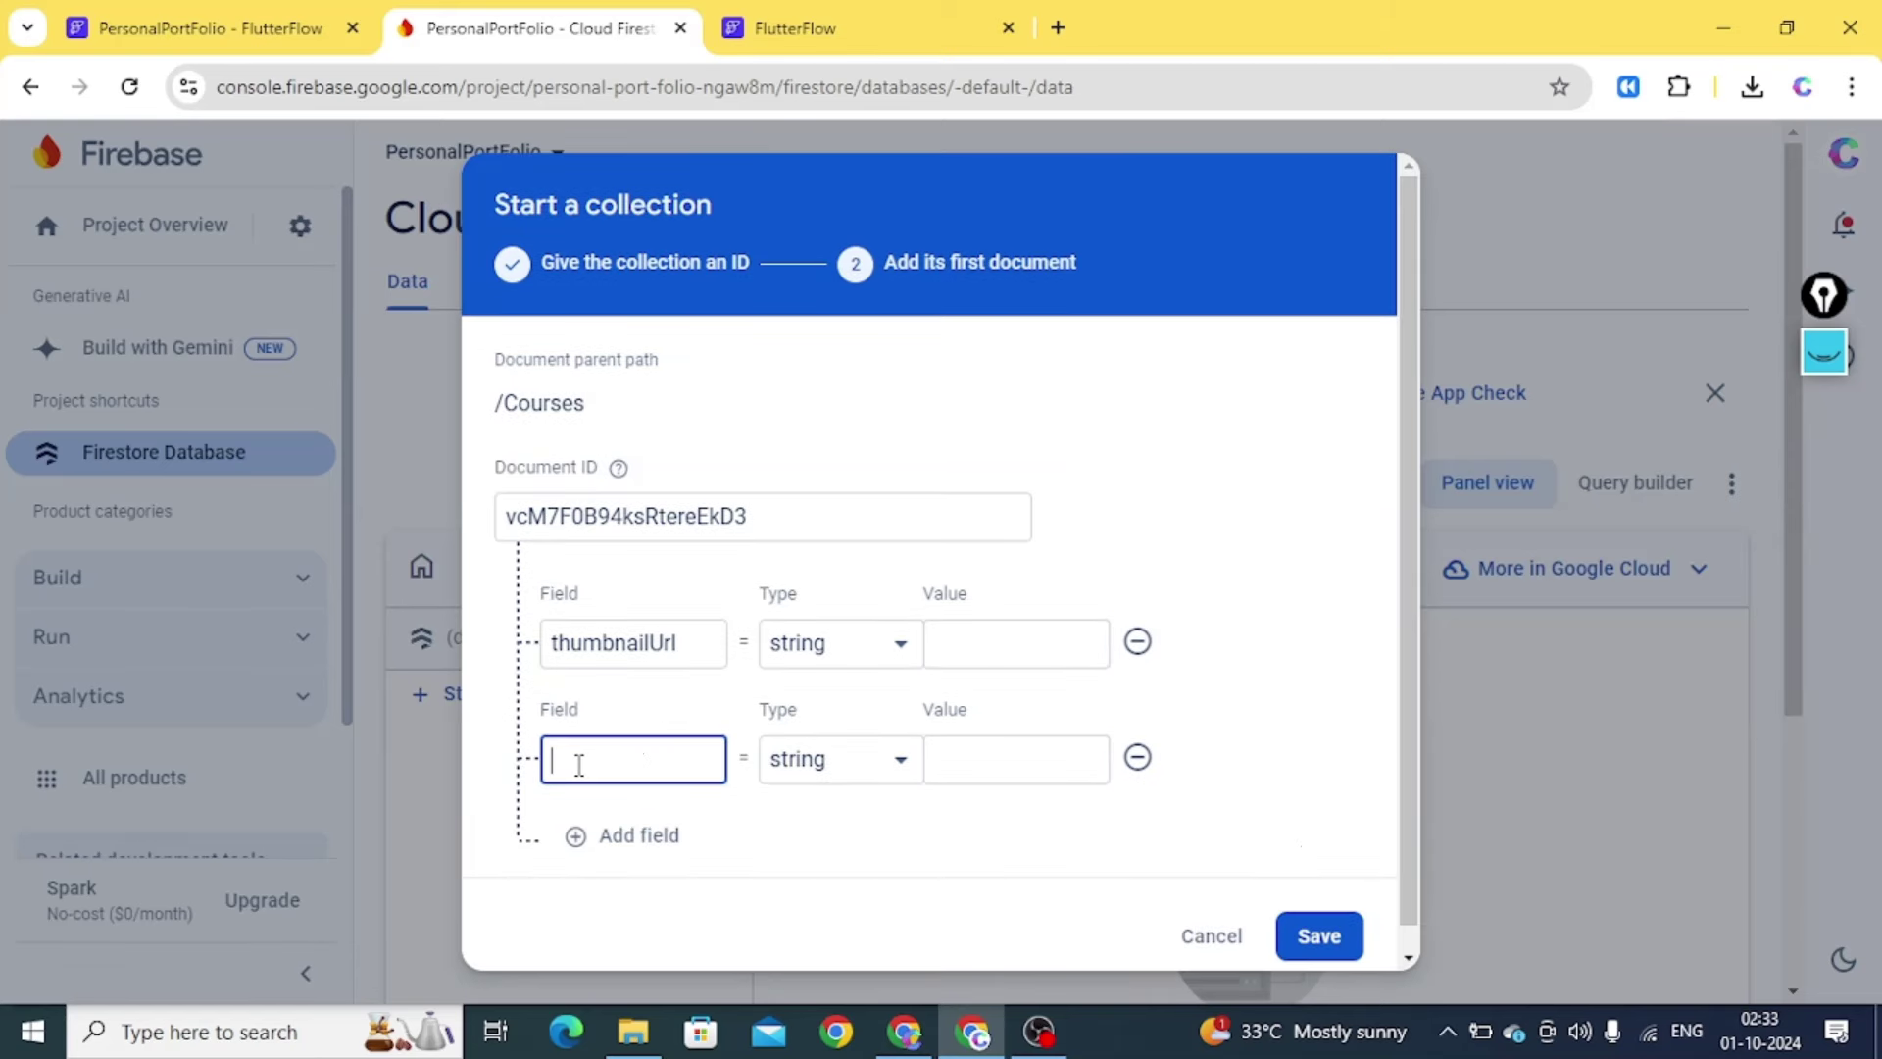
pyautogui.click(638, 838)
pyautogui.click(586, 862)
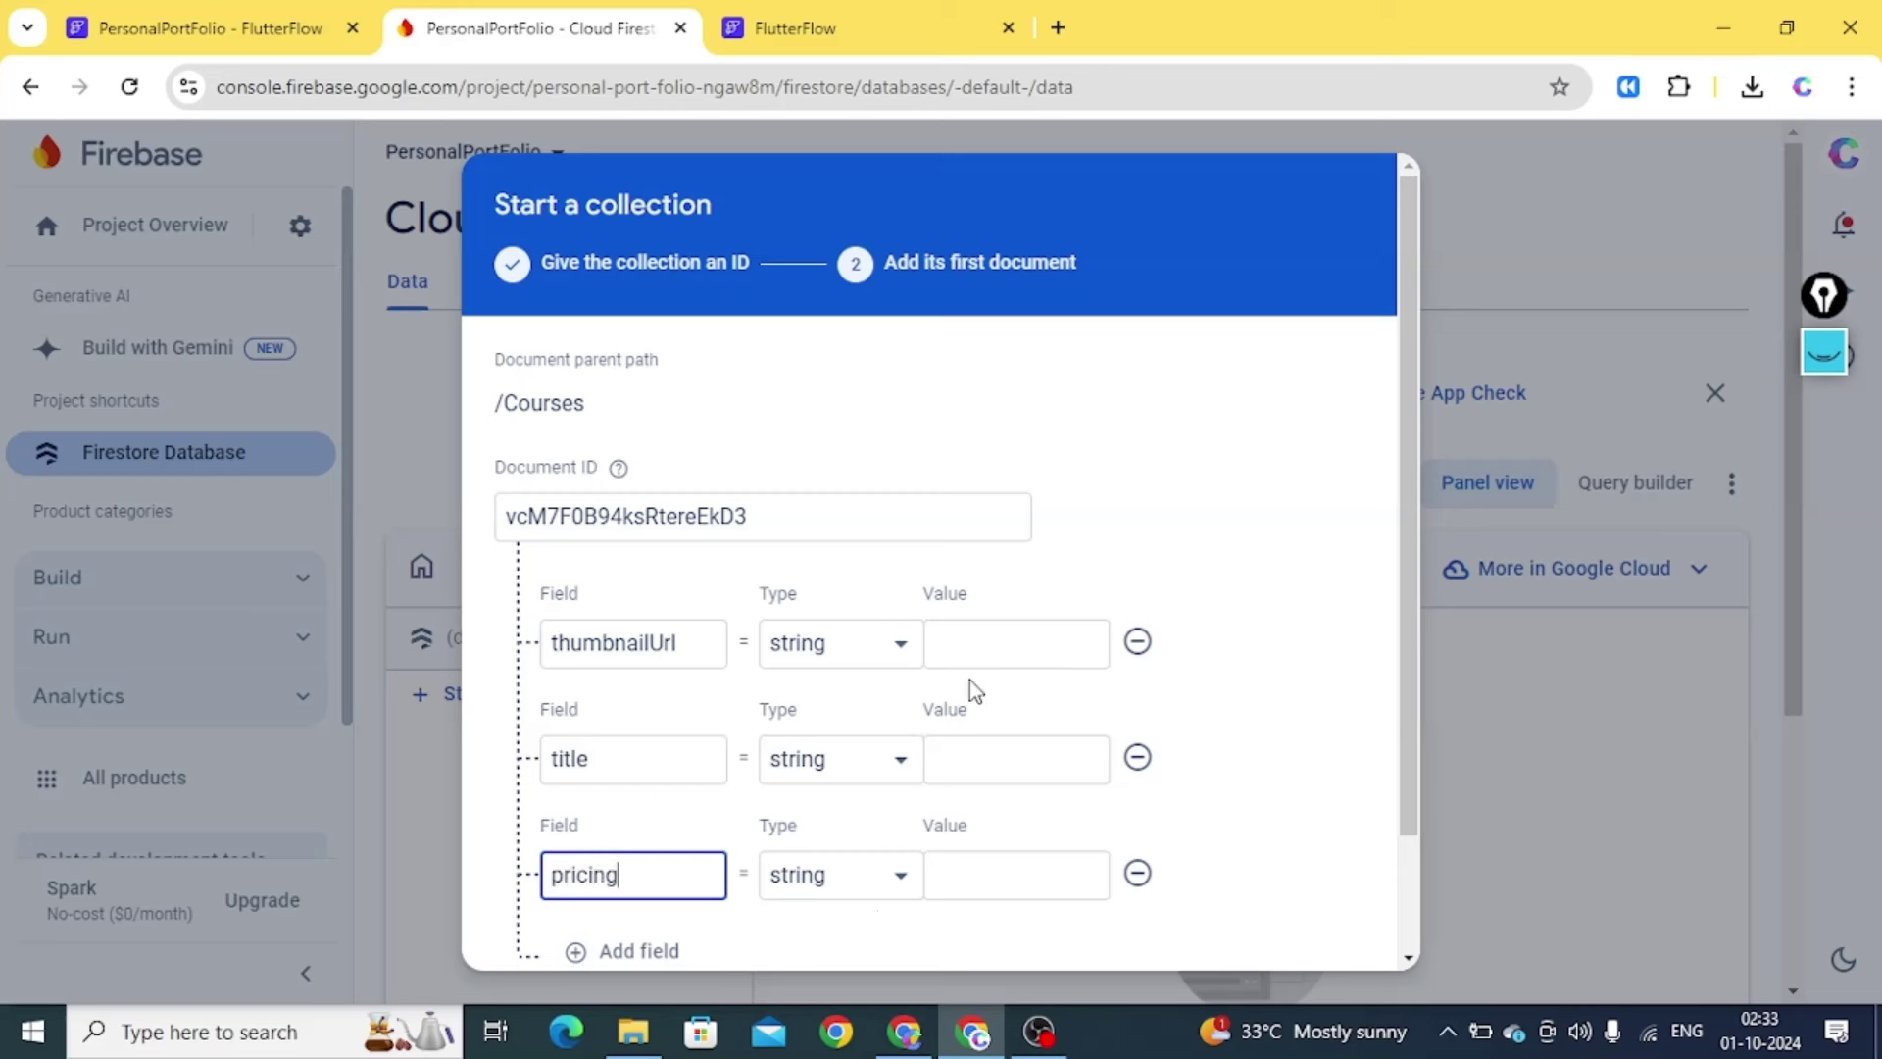
pyautogui.click(978, 775)
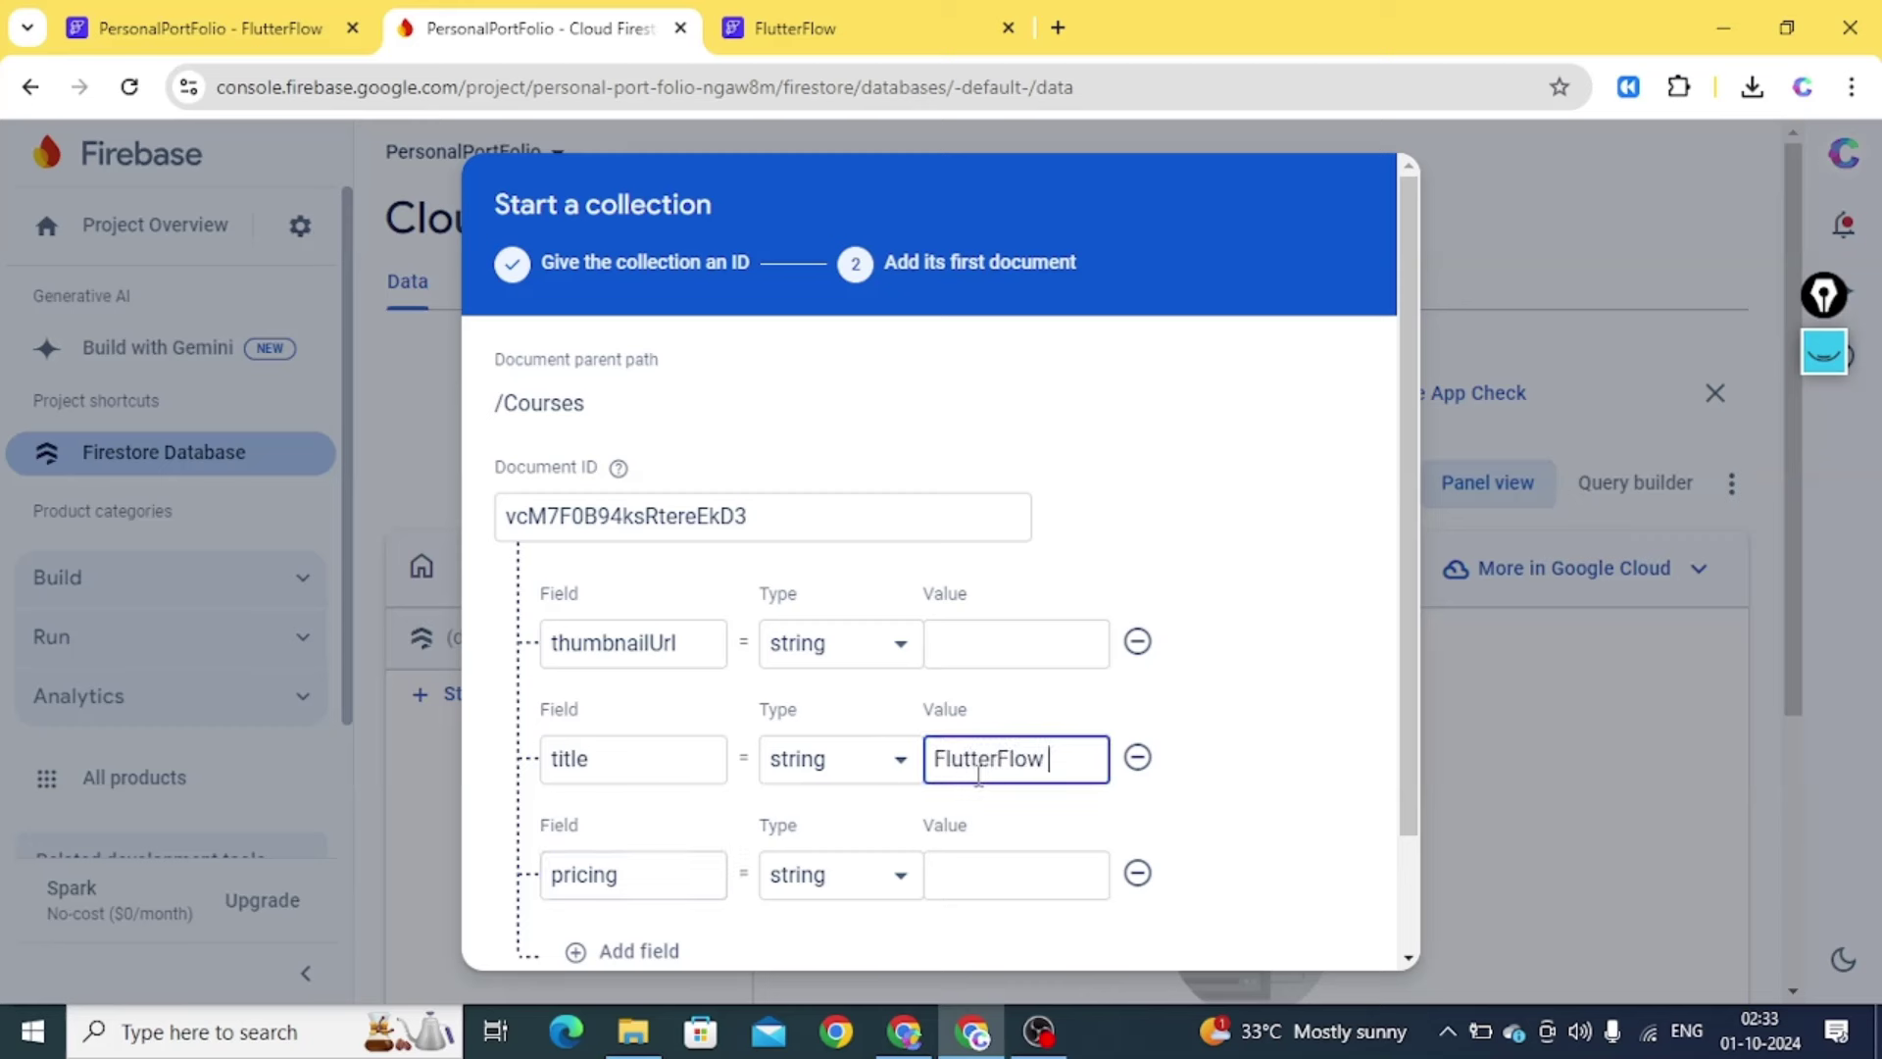
pyautogui.write('FlutterFlow Course From ')
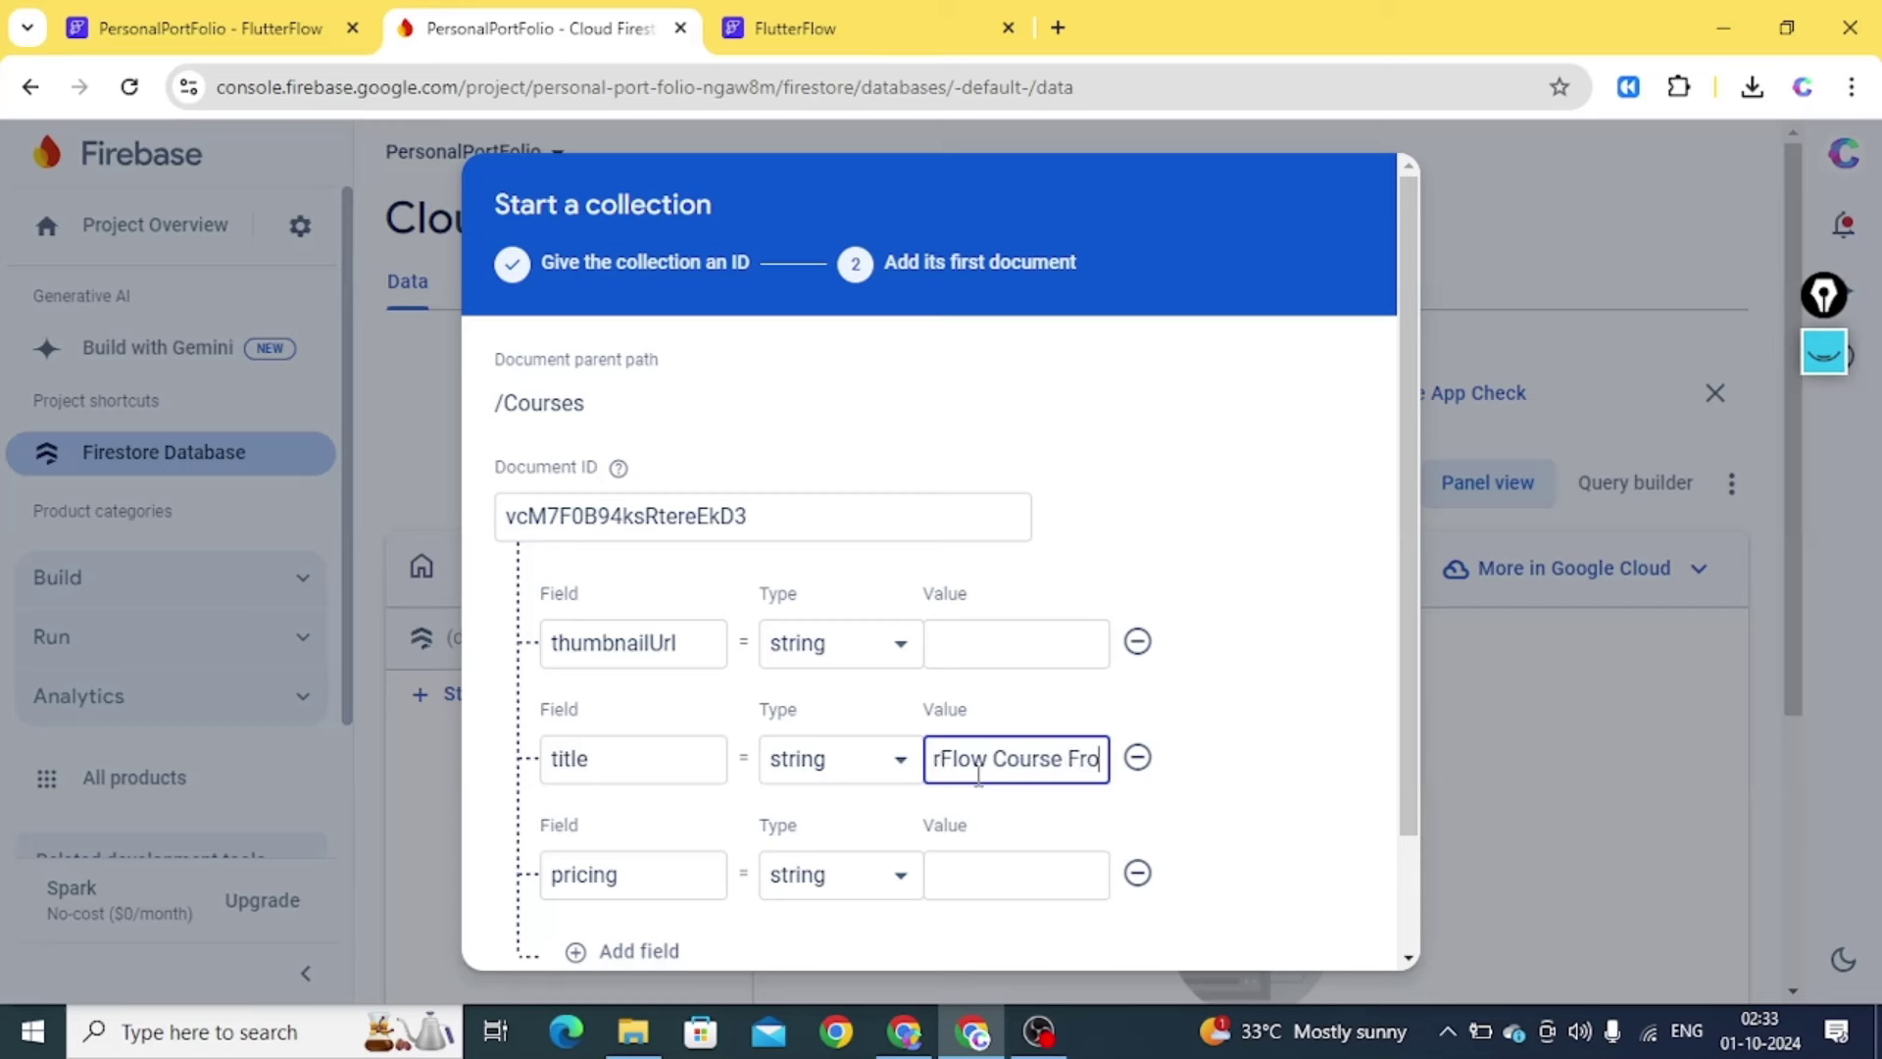
pyautogui.write('Basic t')
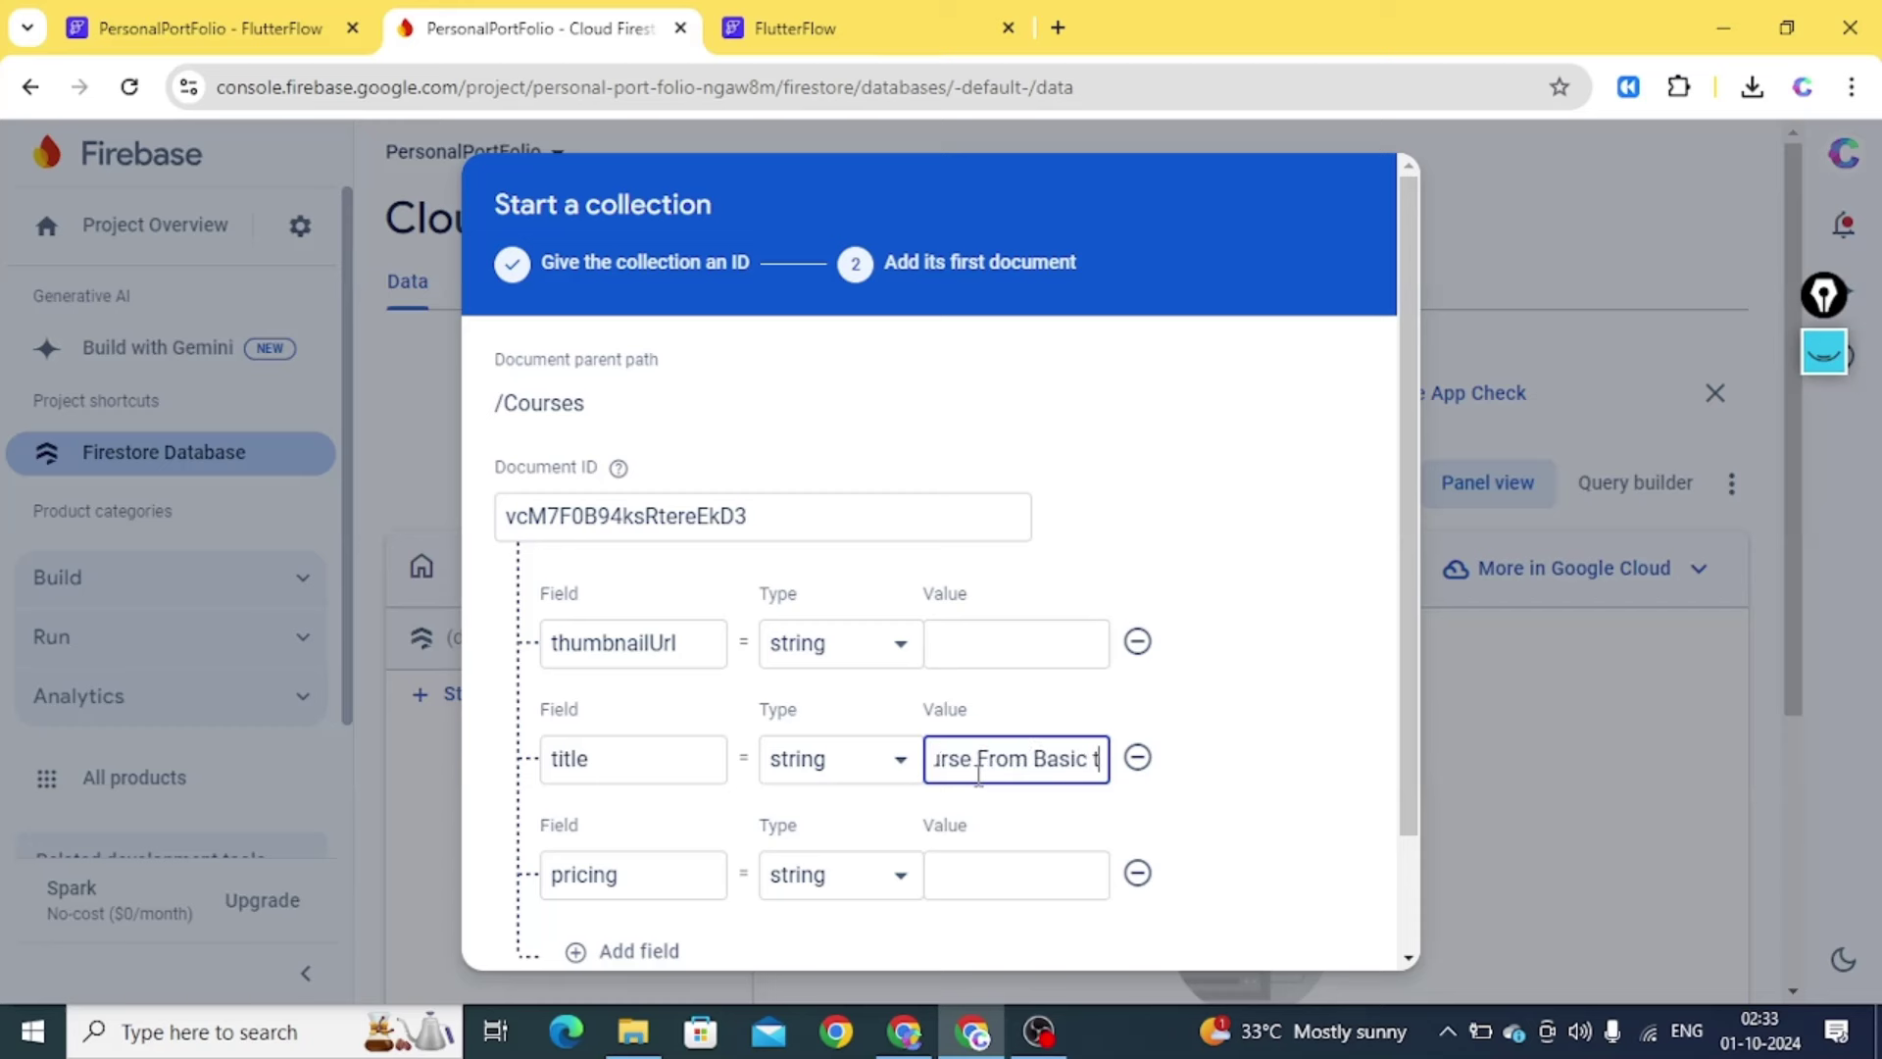
pyautogui.write('o Advance')
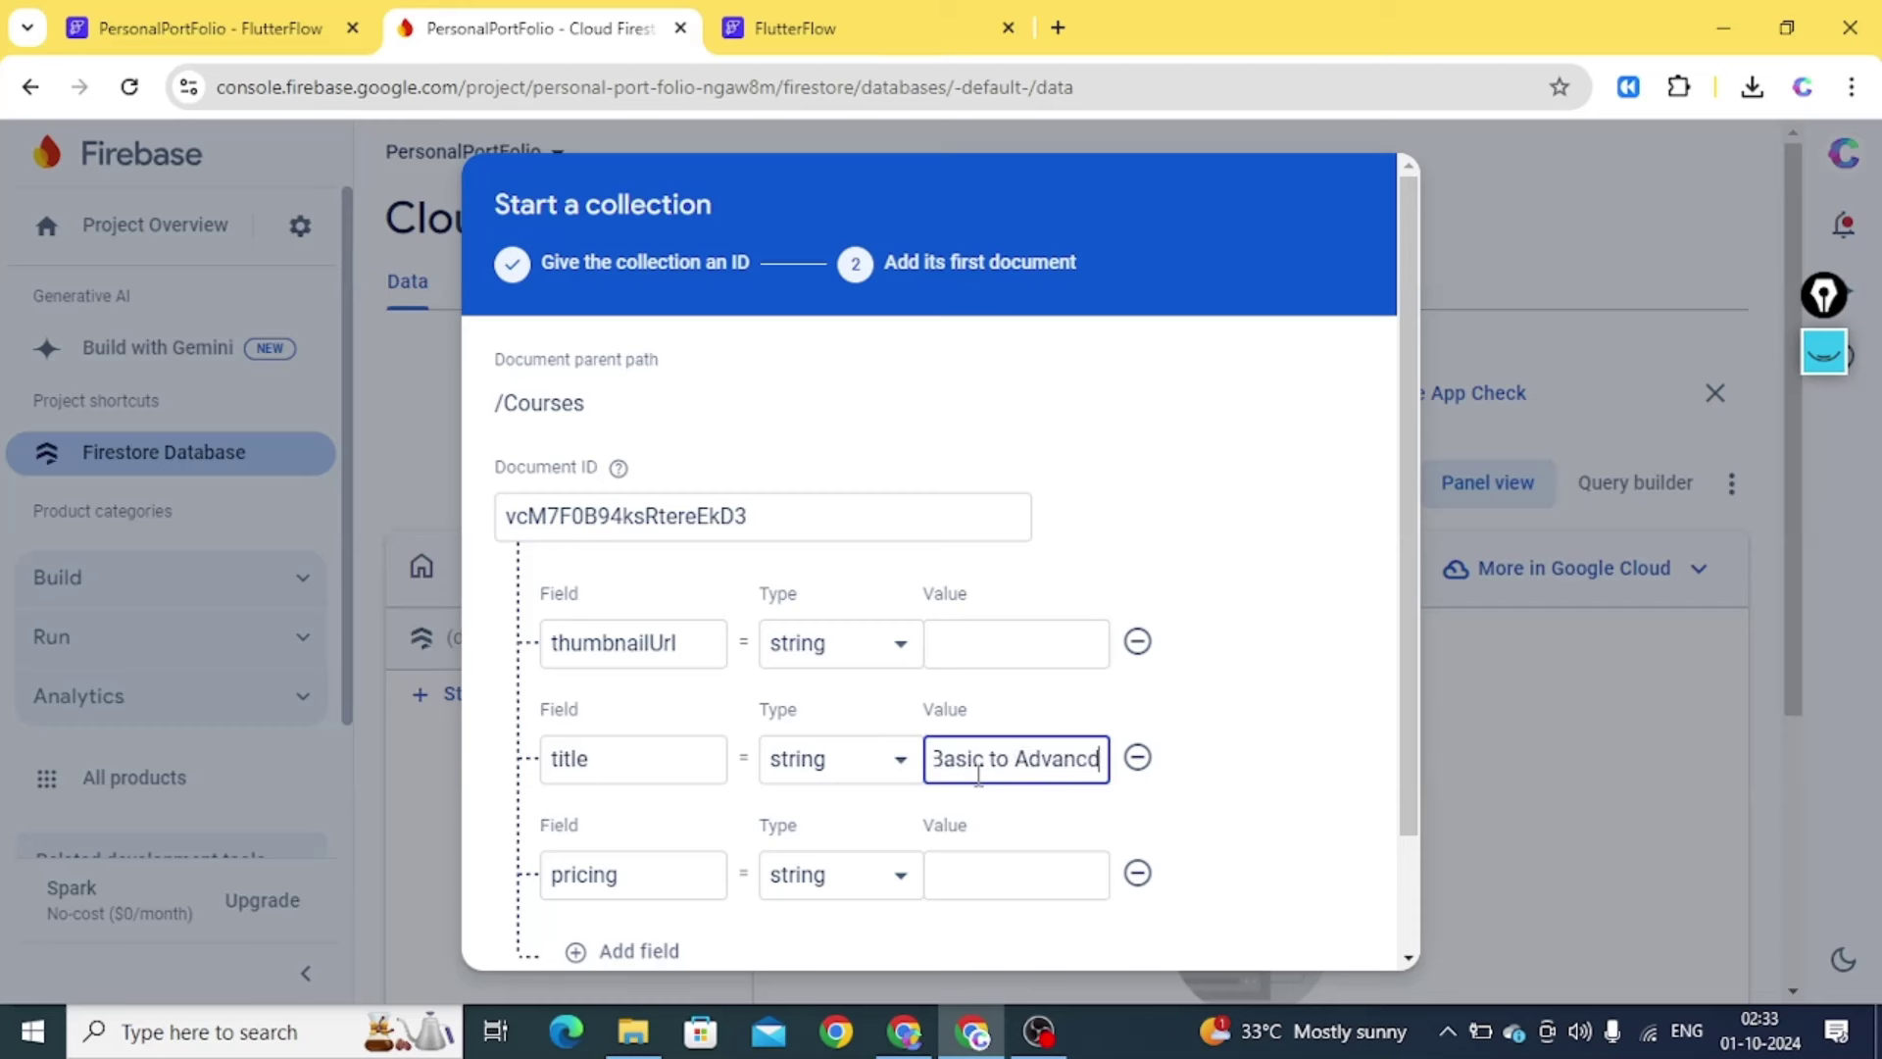
pyautogui.write('d')
pyautogui.click(978, 864)
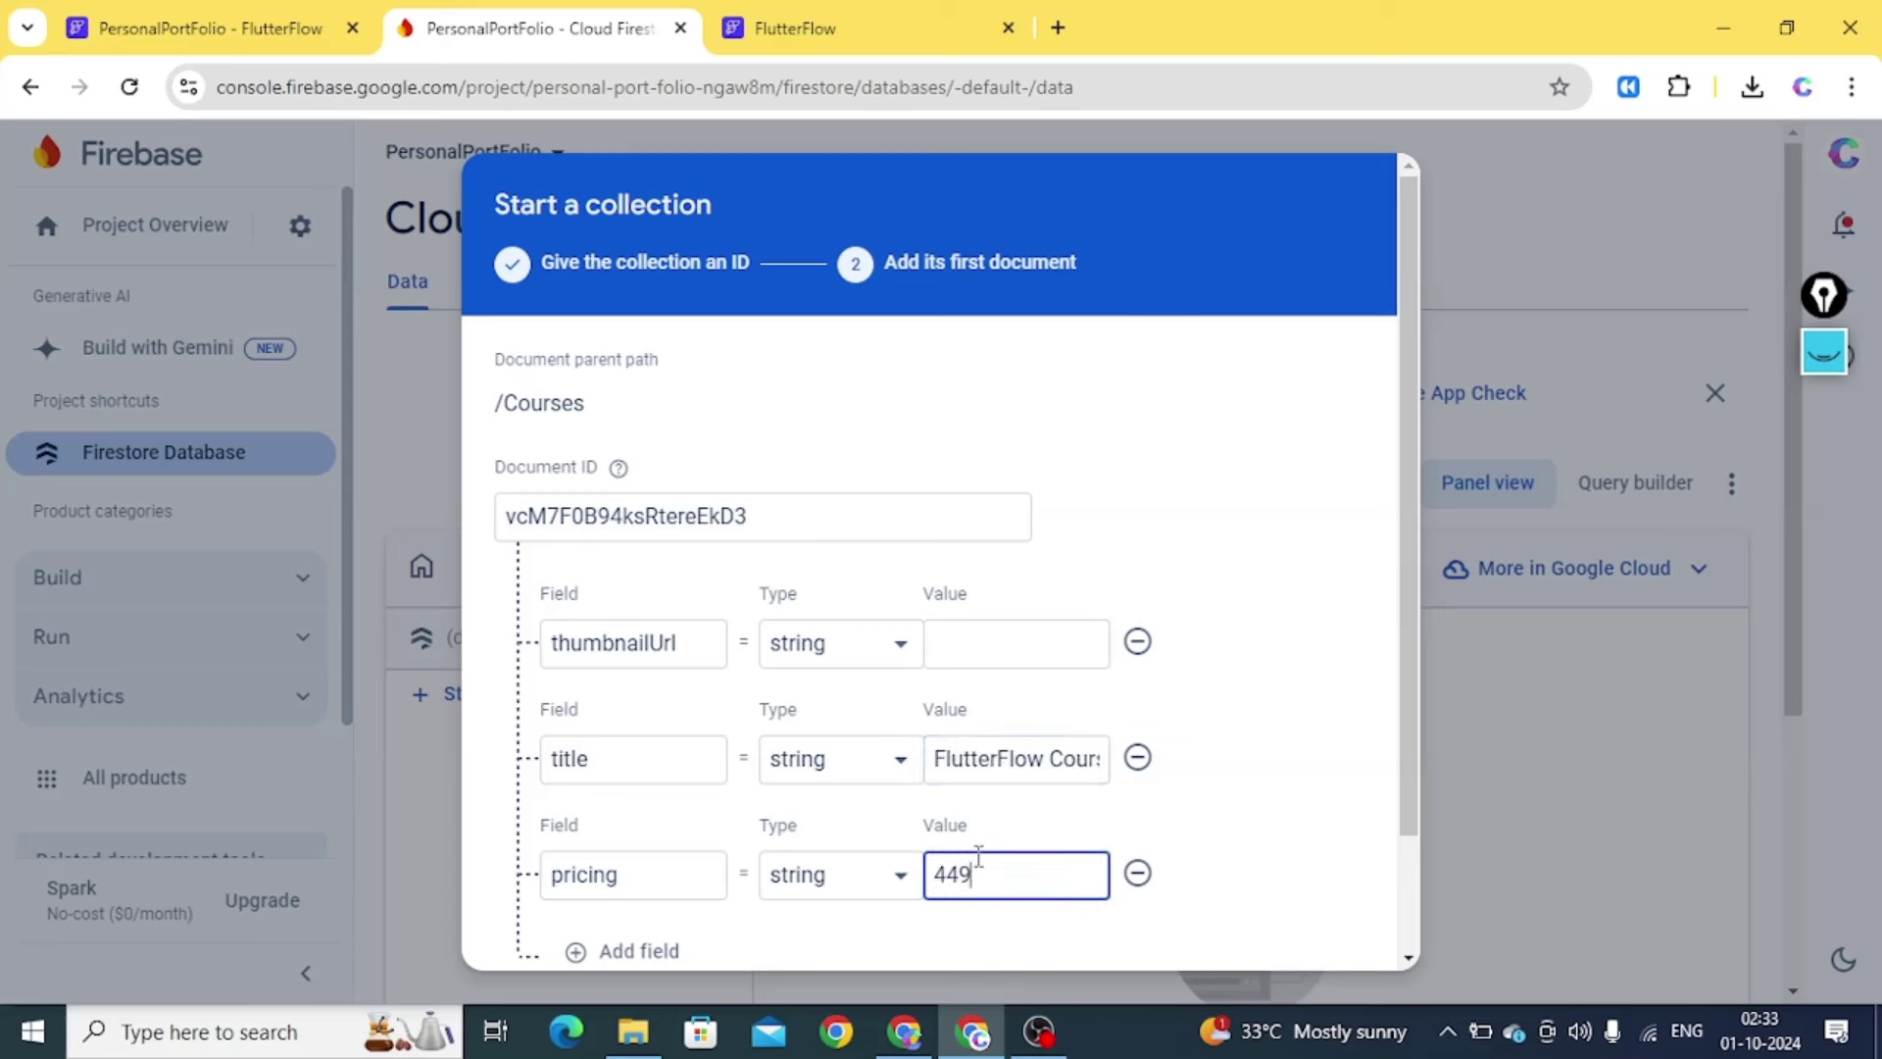
pyautogui.click(963, 634)
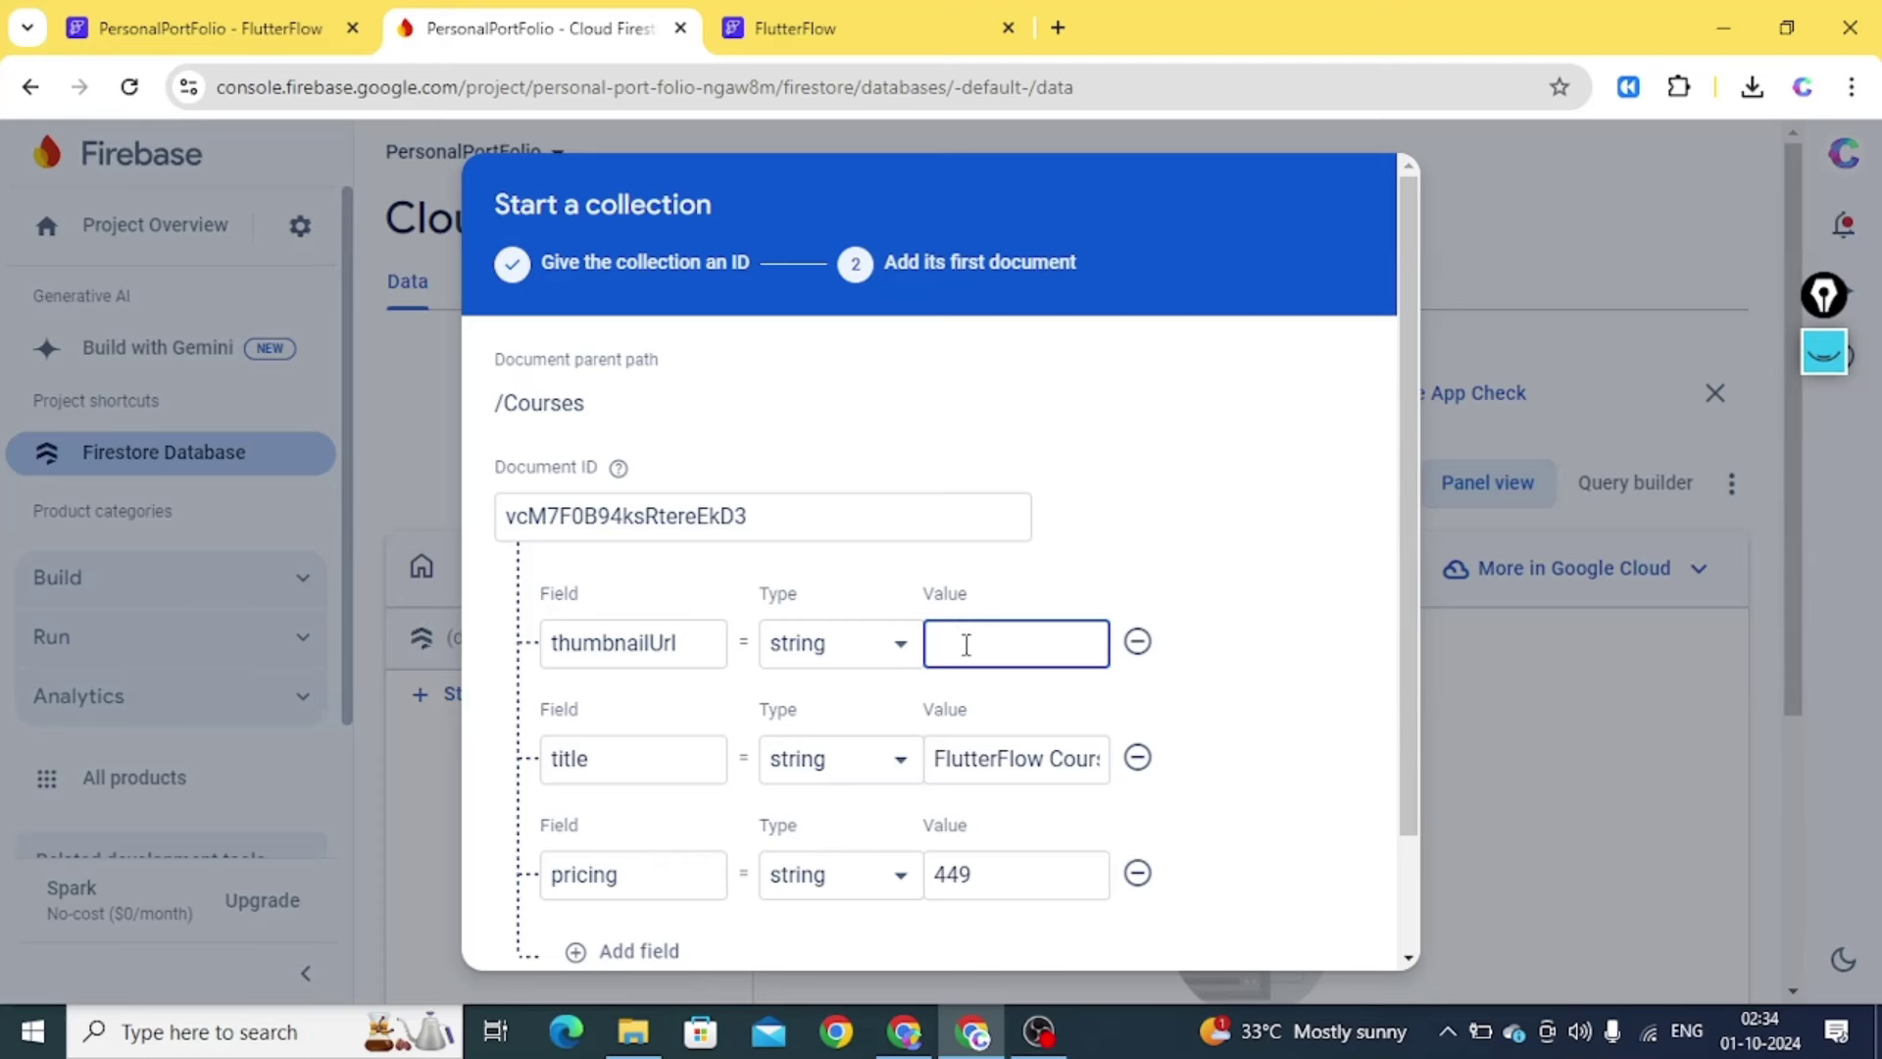
pyautogui.moveTo(1409, 403); pyautogui.dragTo(1404, 749)
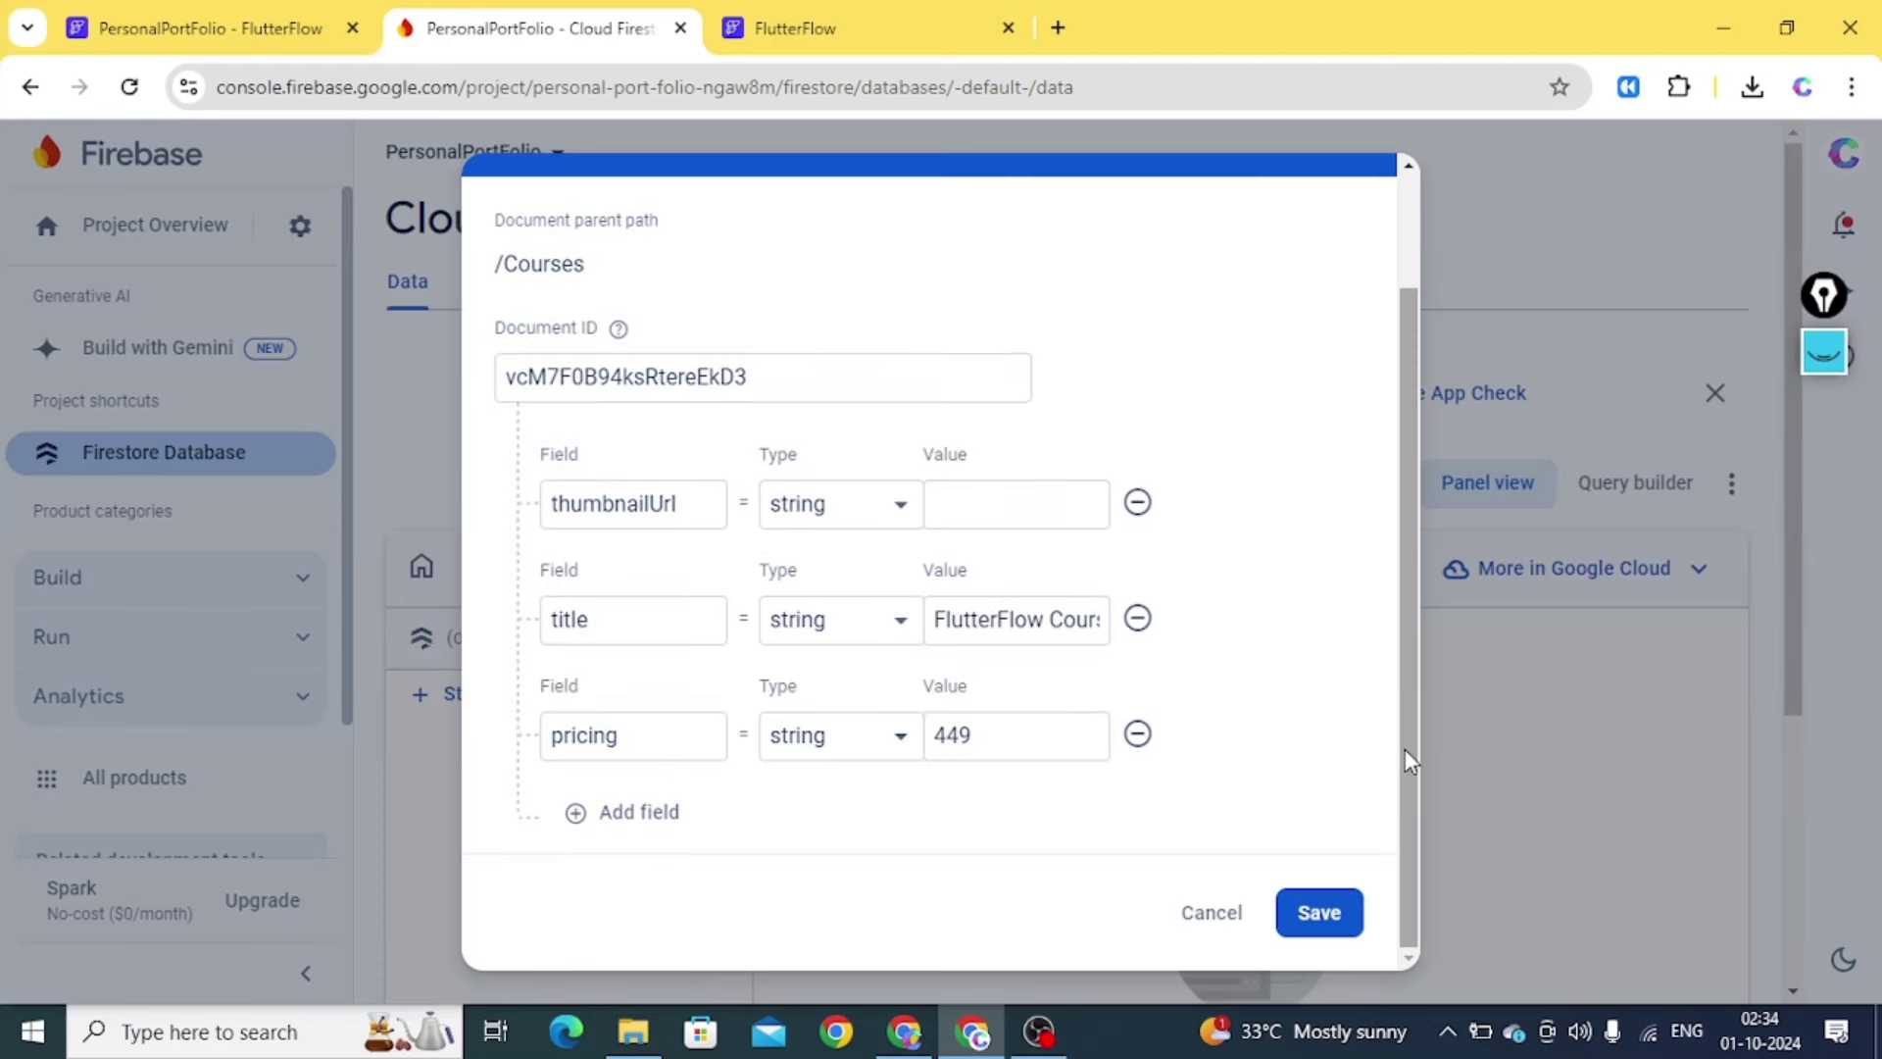
pyautogui.click(1313, 935)
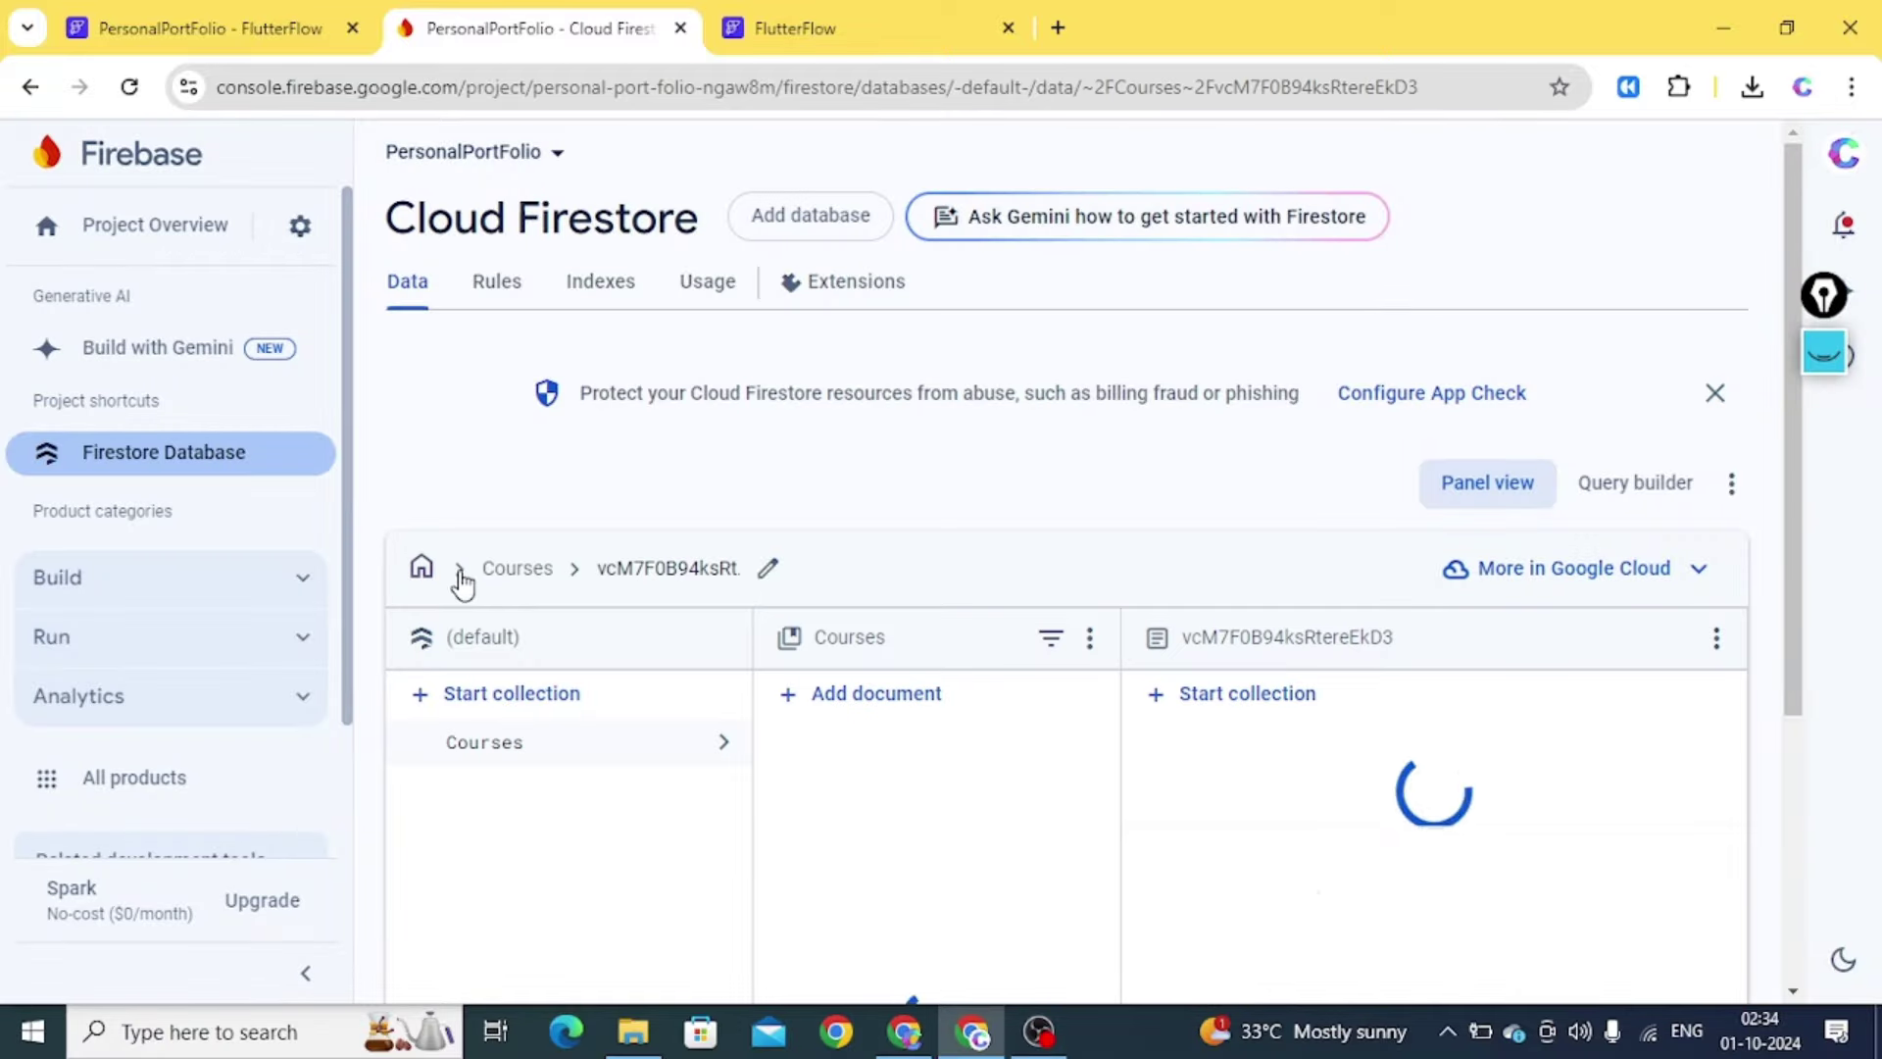
# Set up Cloud Storage with production-mode rules in location asia-south1
pyautogui.moveTo(349, 513); pyautogui.dragTo(349, 689)
pyautogui.click(311, 530)
pyautogui.click(175, 698)
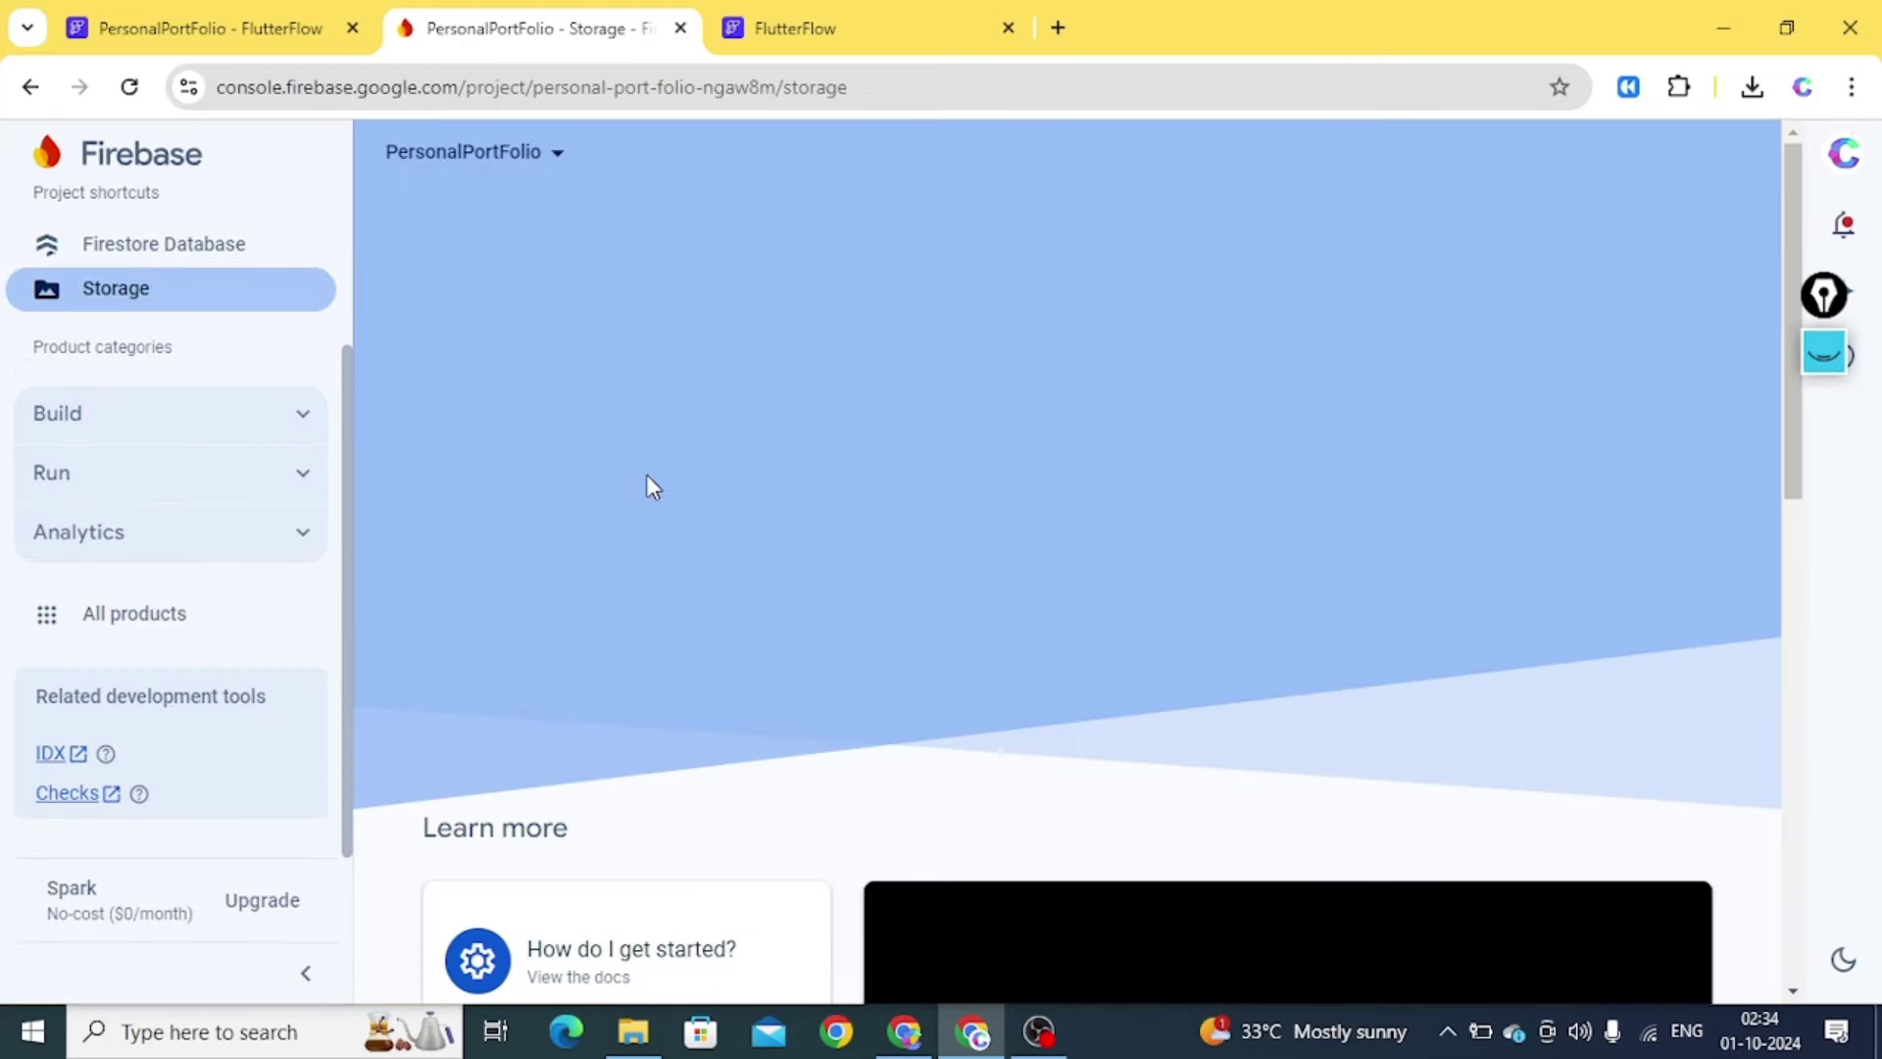
pyautogui.click(526, 544)
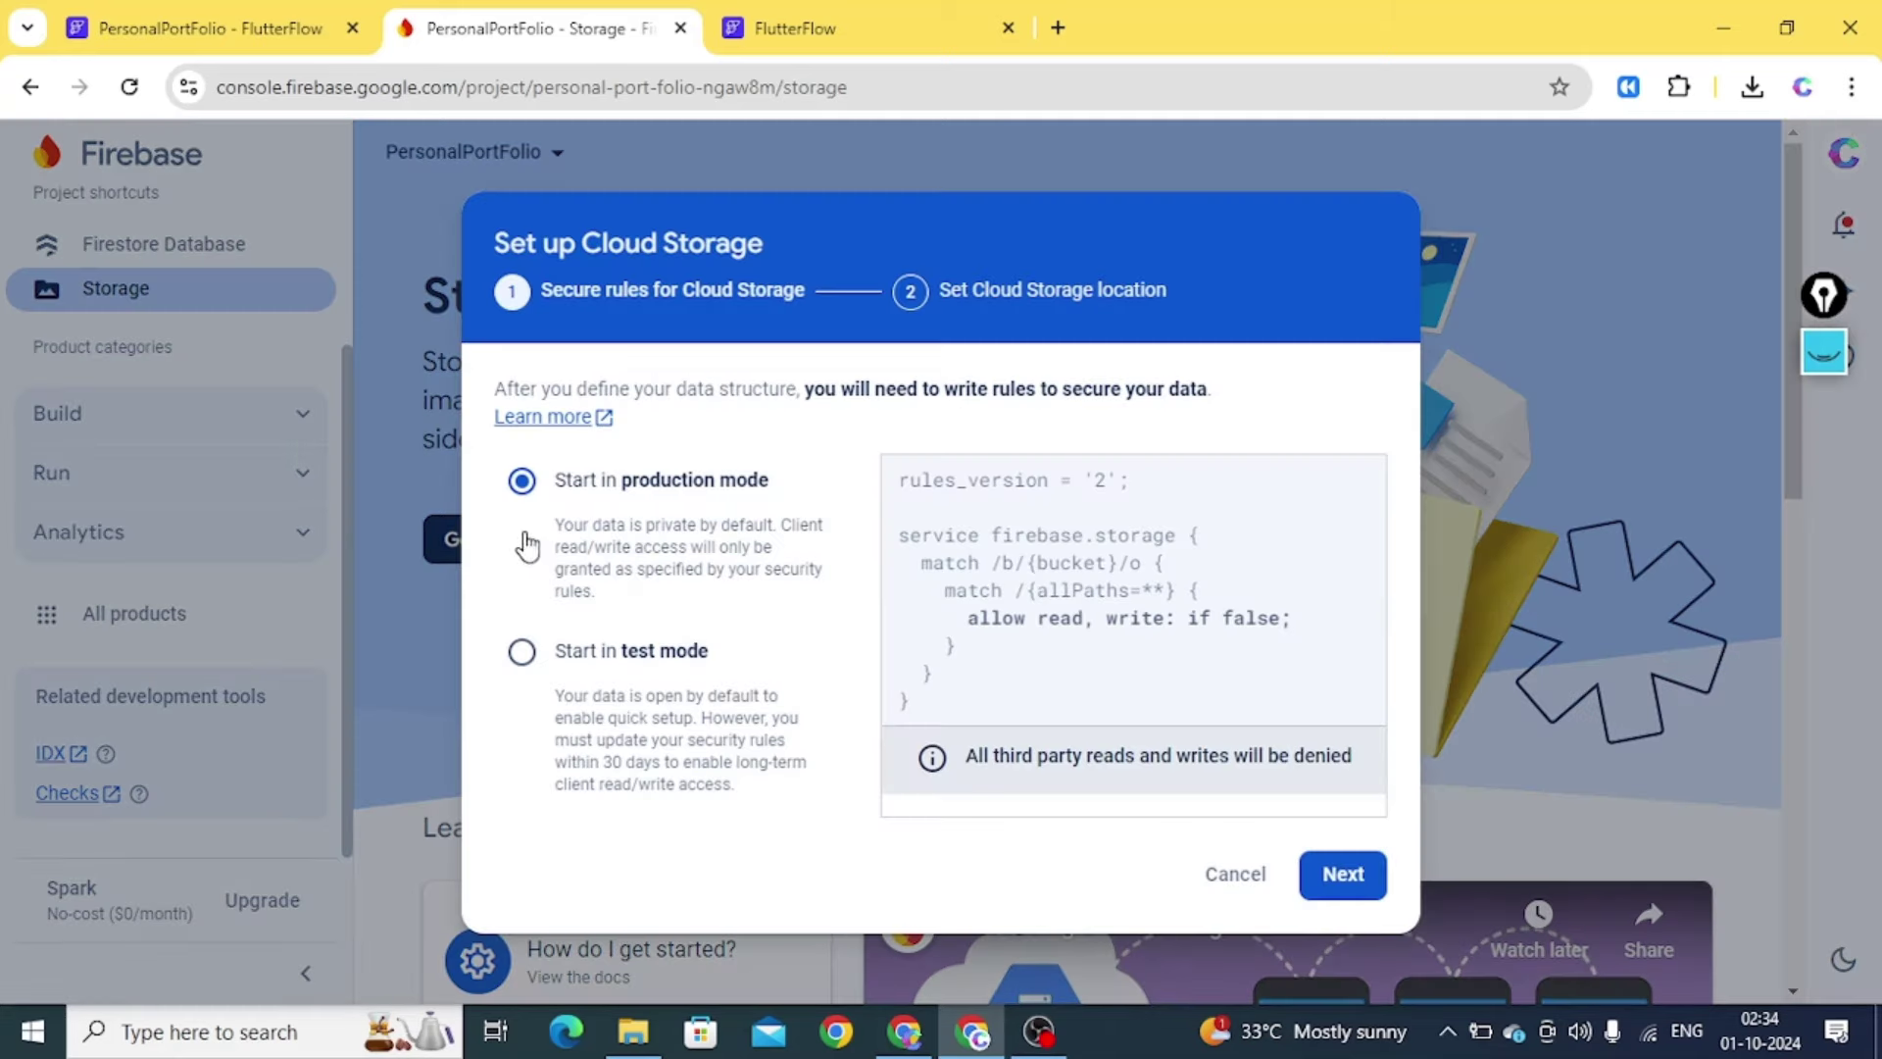
pyautogui.click(656, 651)
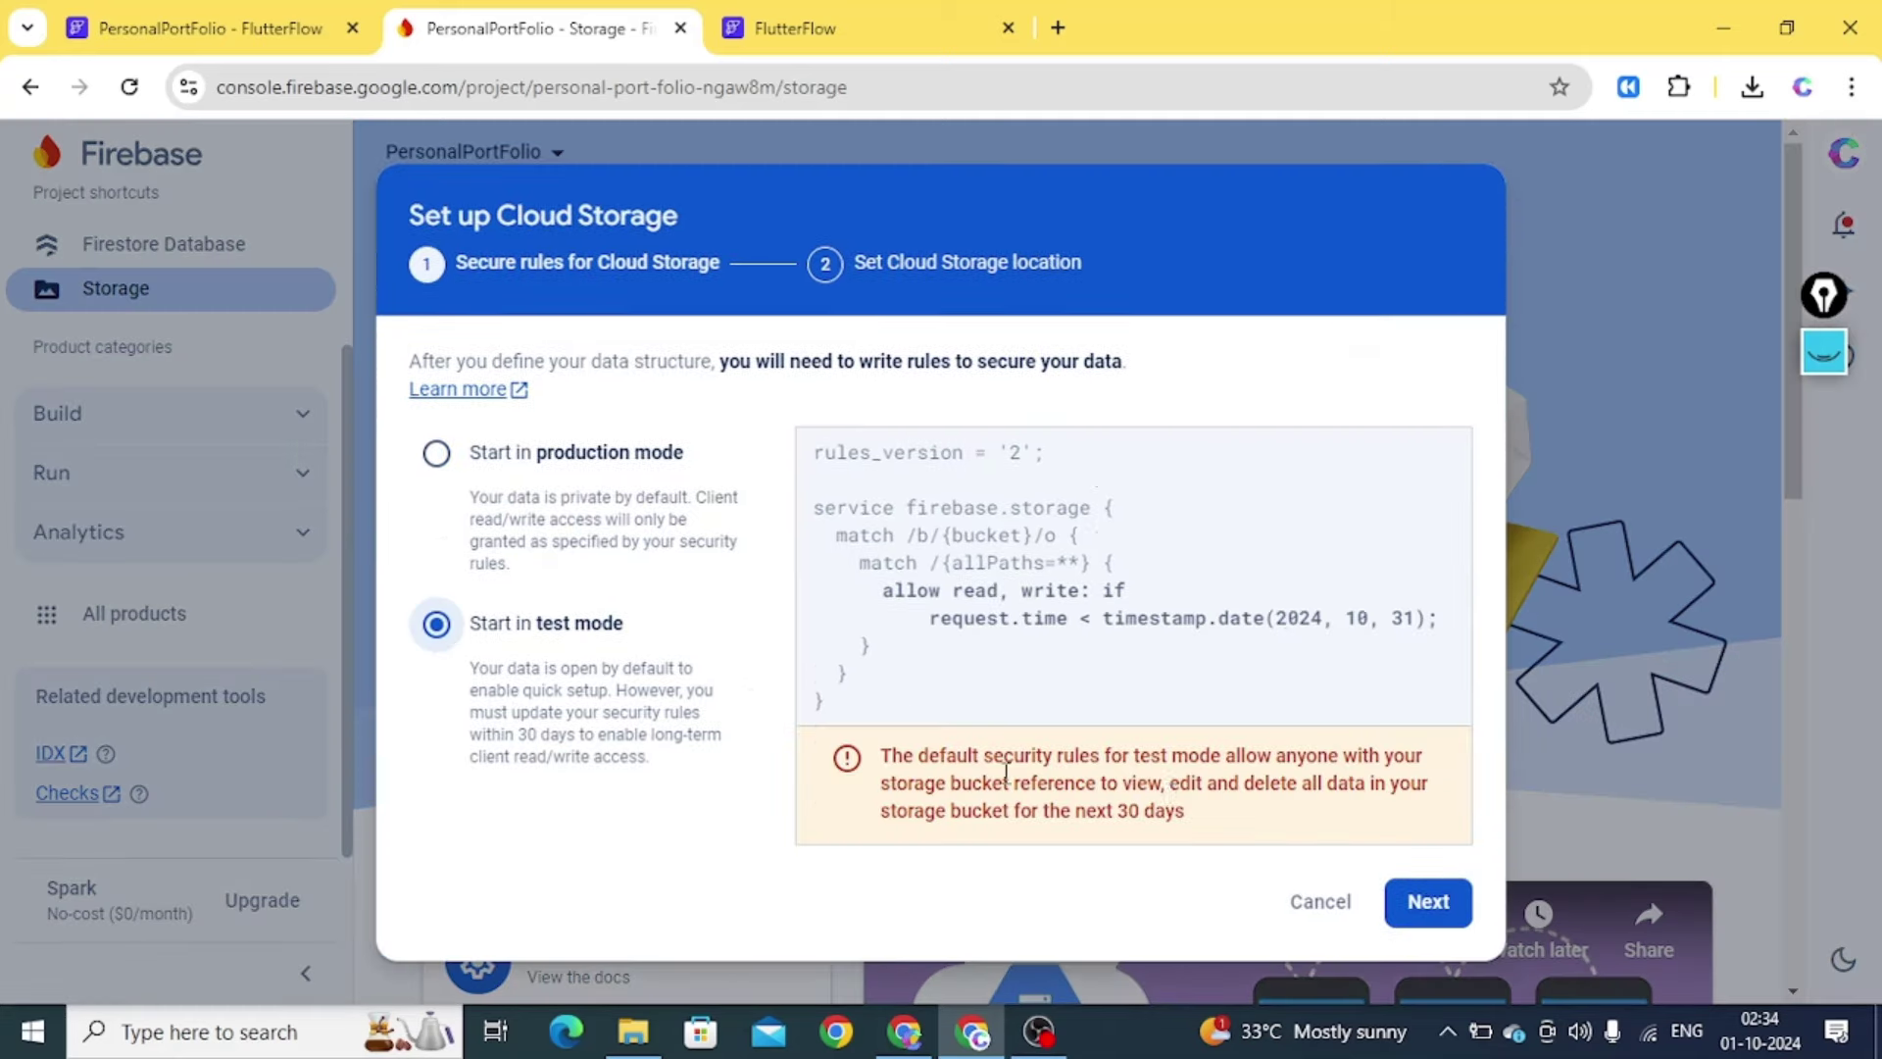
pyautogui.click(647, 529)
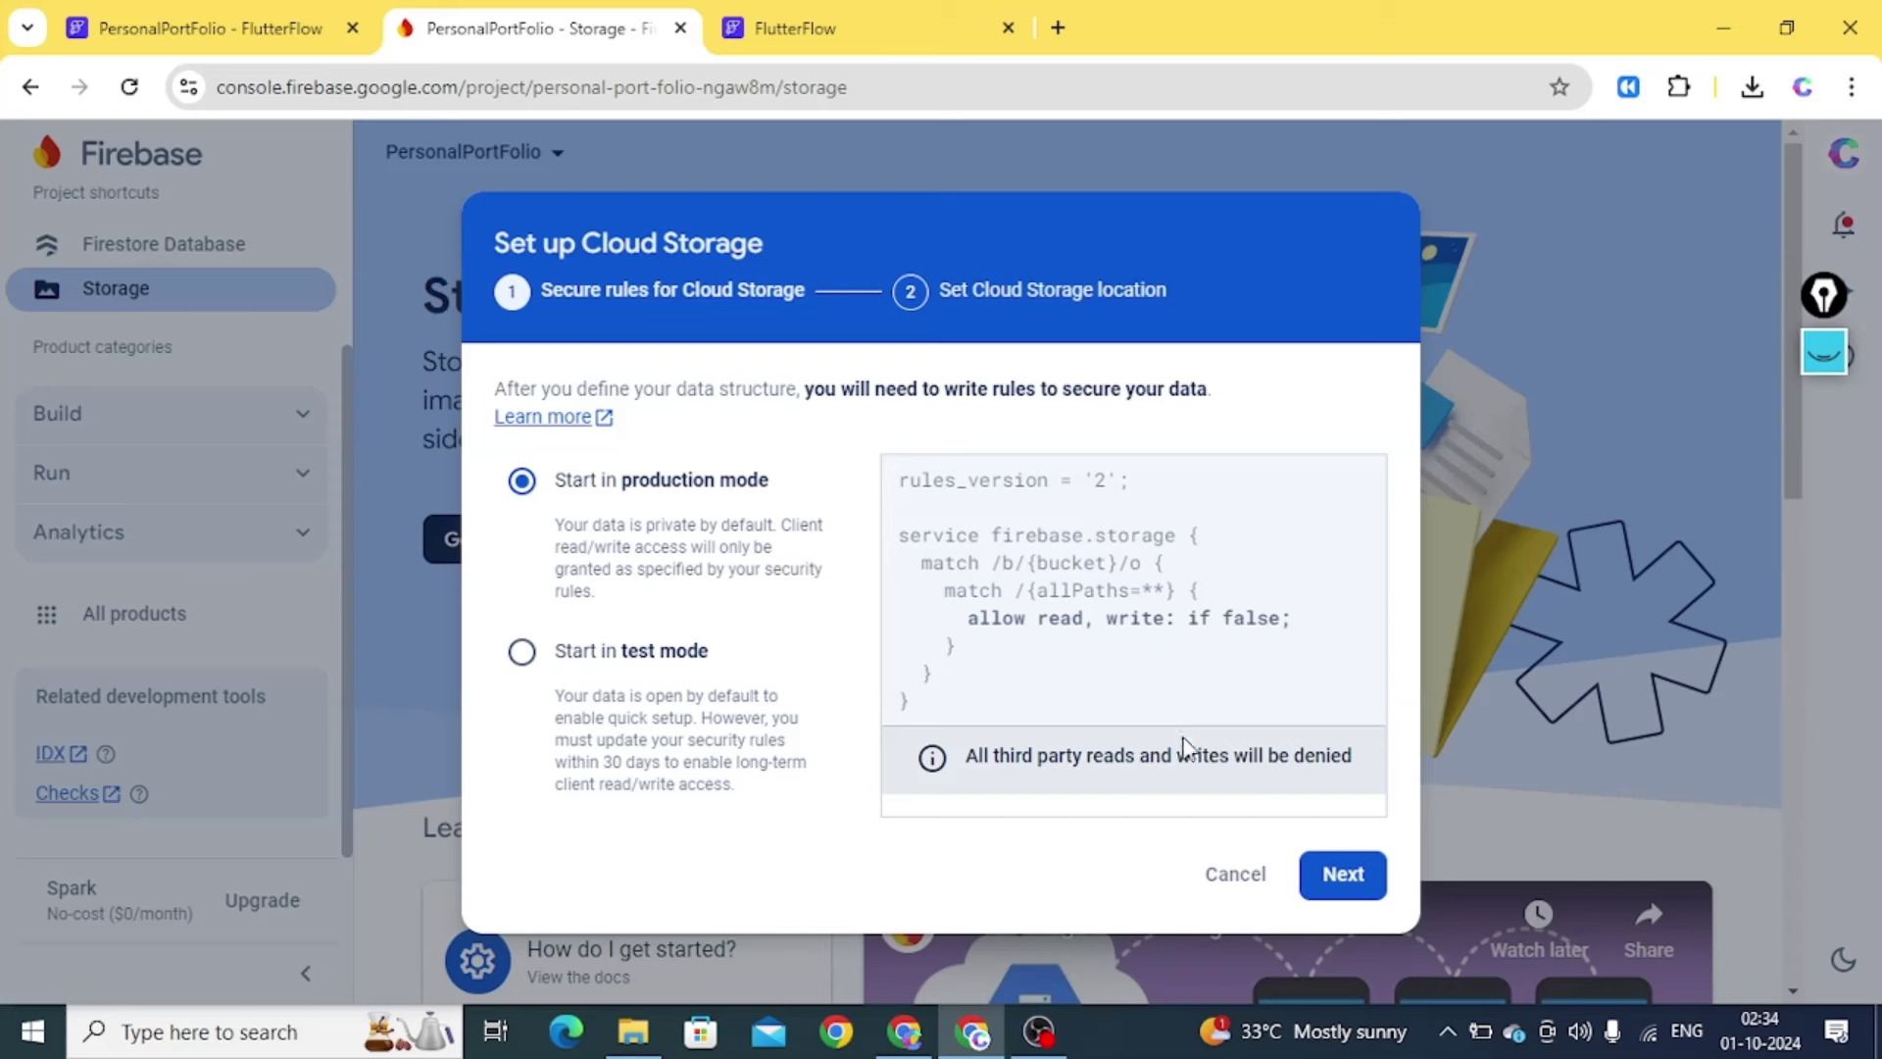
pyautogui.click(1353, 882)
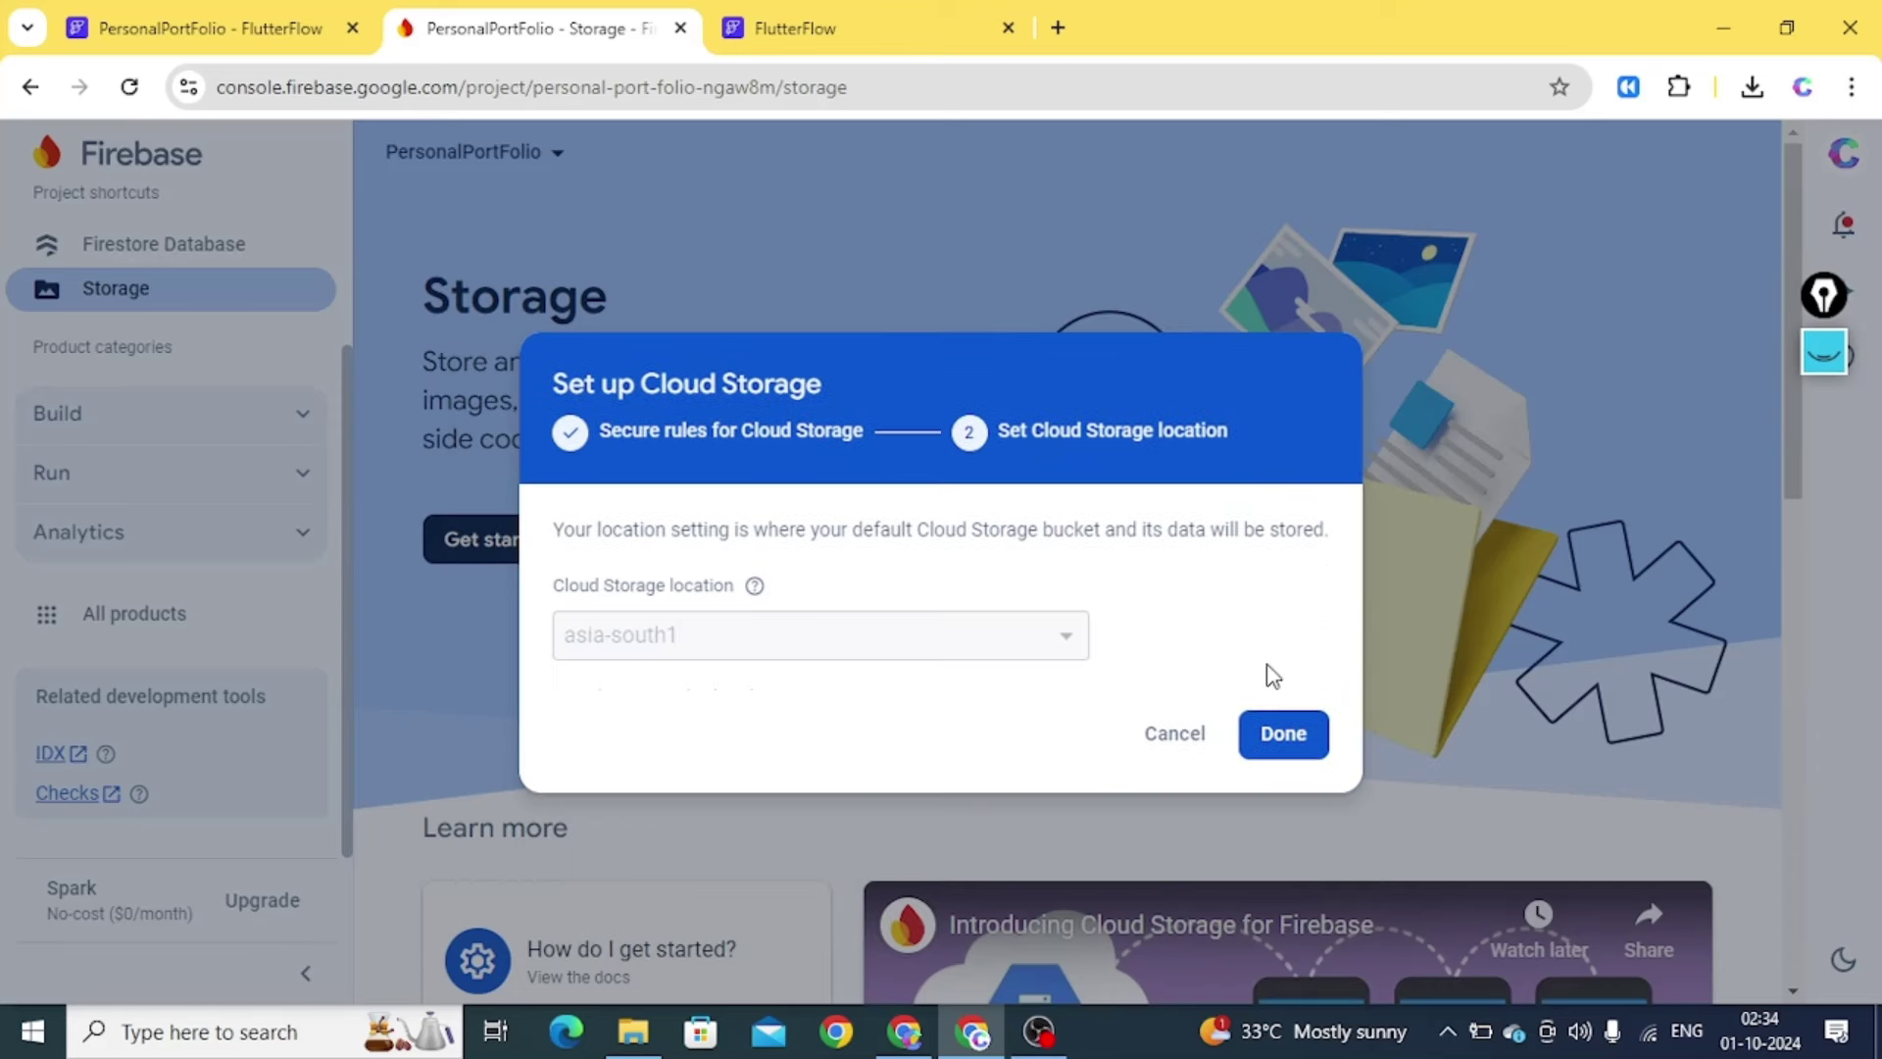
pyautogui.click(1284, 735)
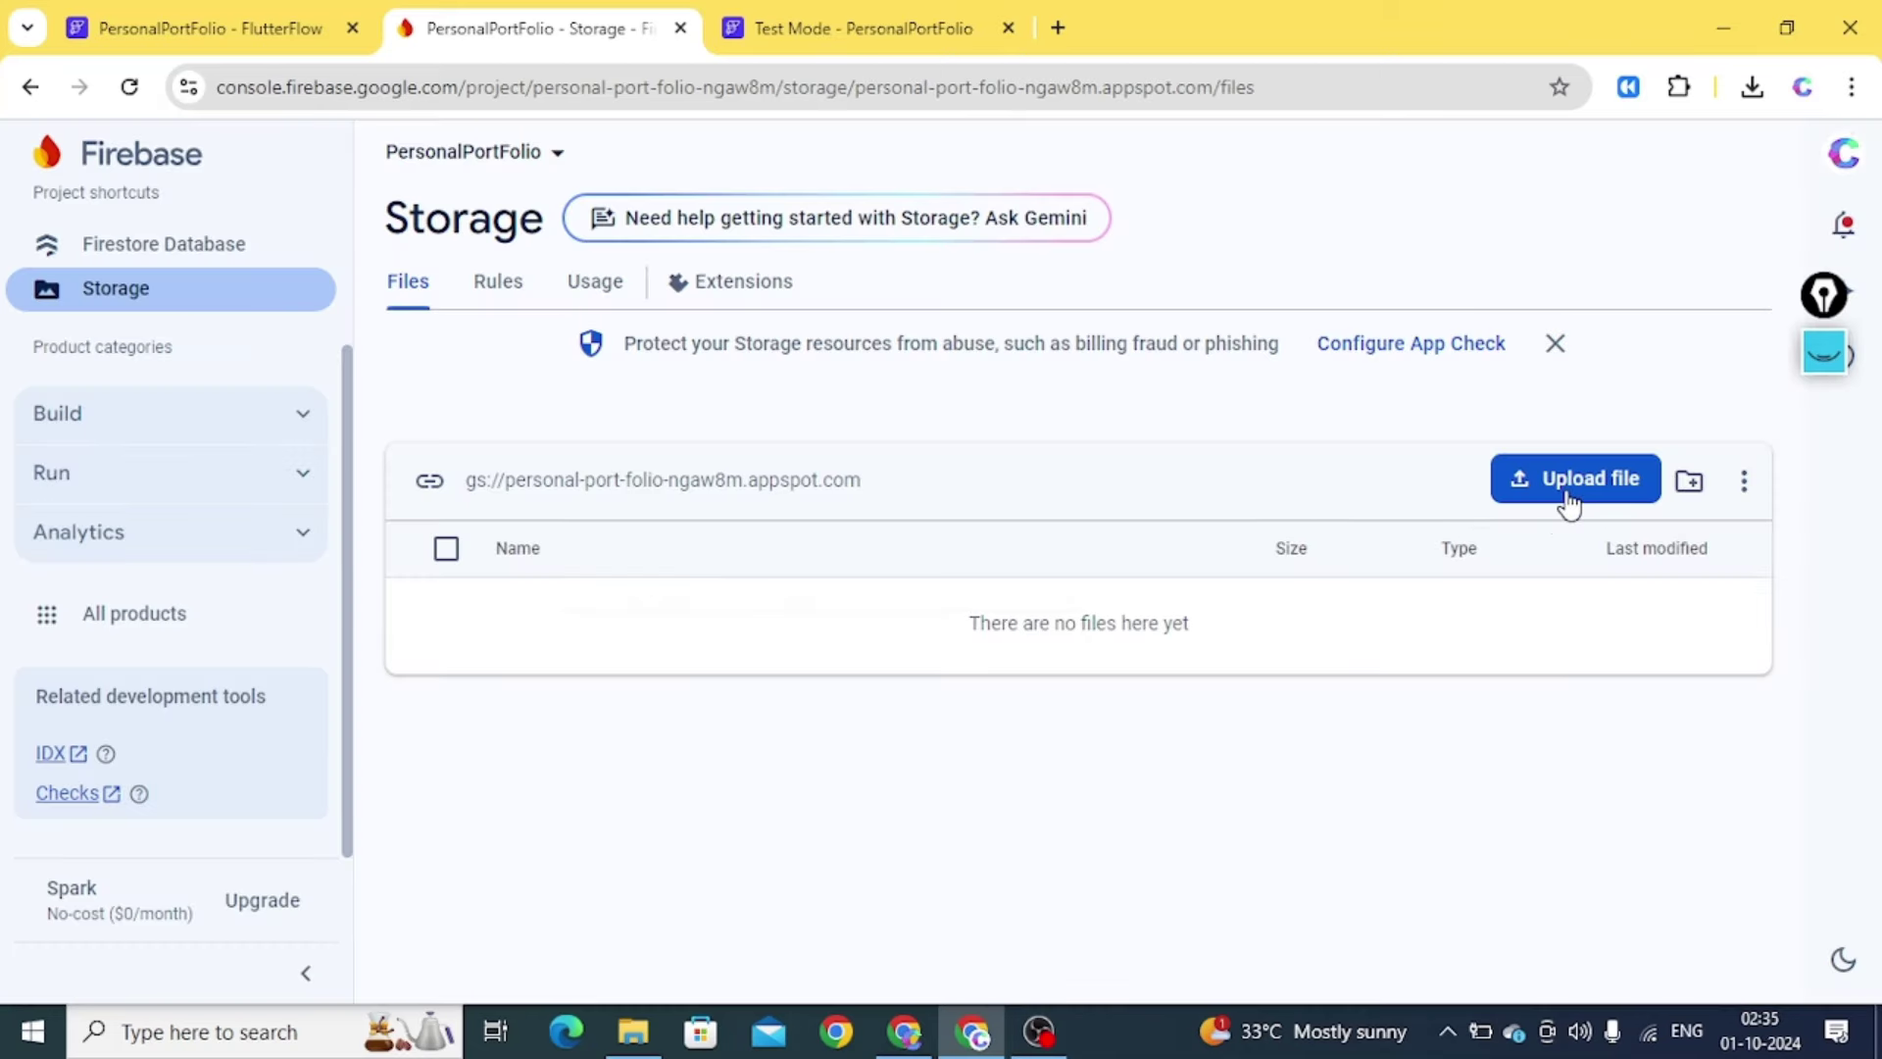
# Upload 11.png, 12.webp, 13.png and CODZIFY-DARK-LOGO.png to the Storage bucket
pyautogui.click(1568, 502)
pyautogui.click(299, 286)
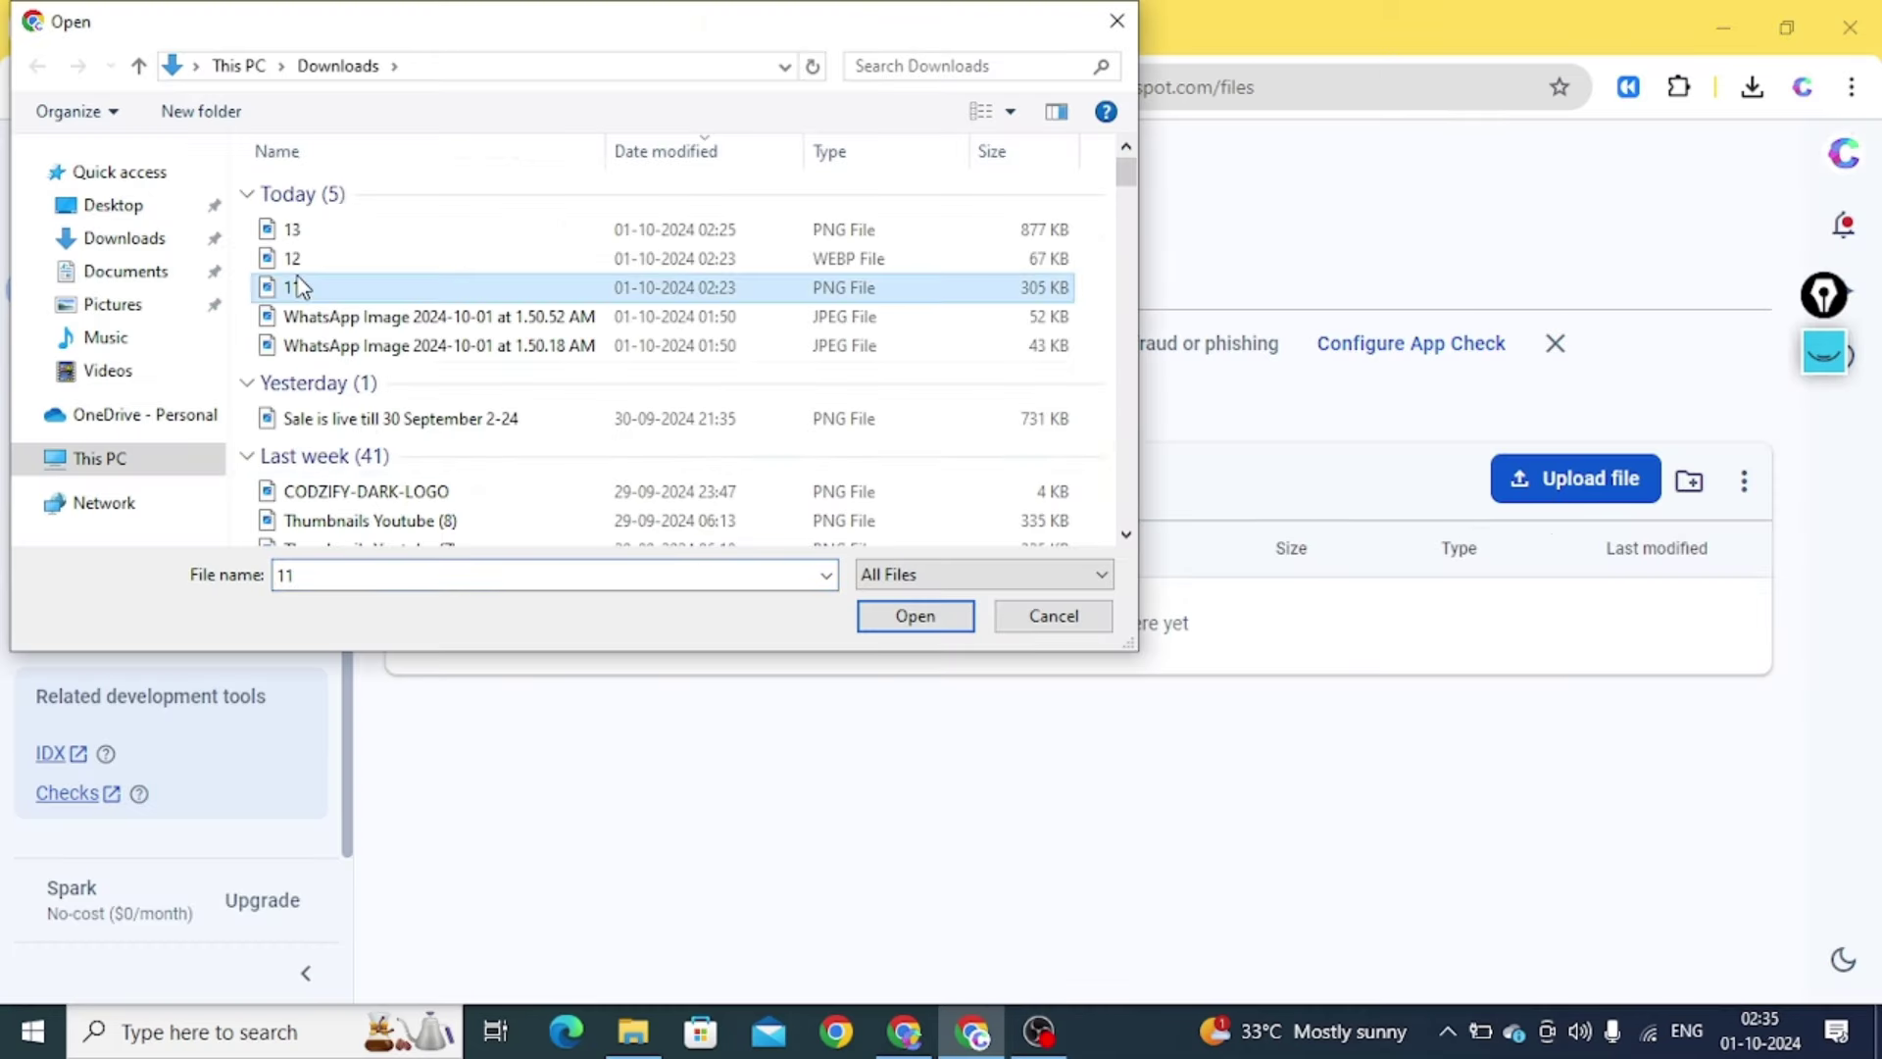
pyautogui.keyDown('ctrl'); pyautogui.click(313, 257); pyautogui.keyUp('ctrl')
pyautogui.keyDown('ctrl'); pyautogui.click(328, 232); pyautogui.keyUp('ctrl')
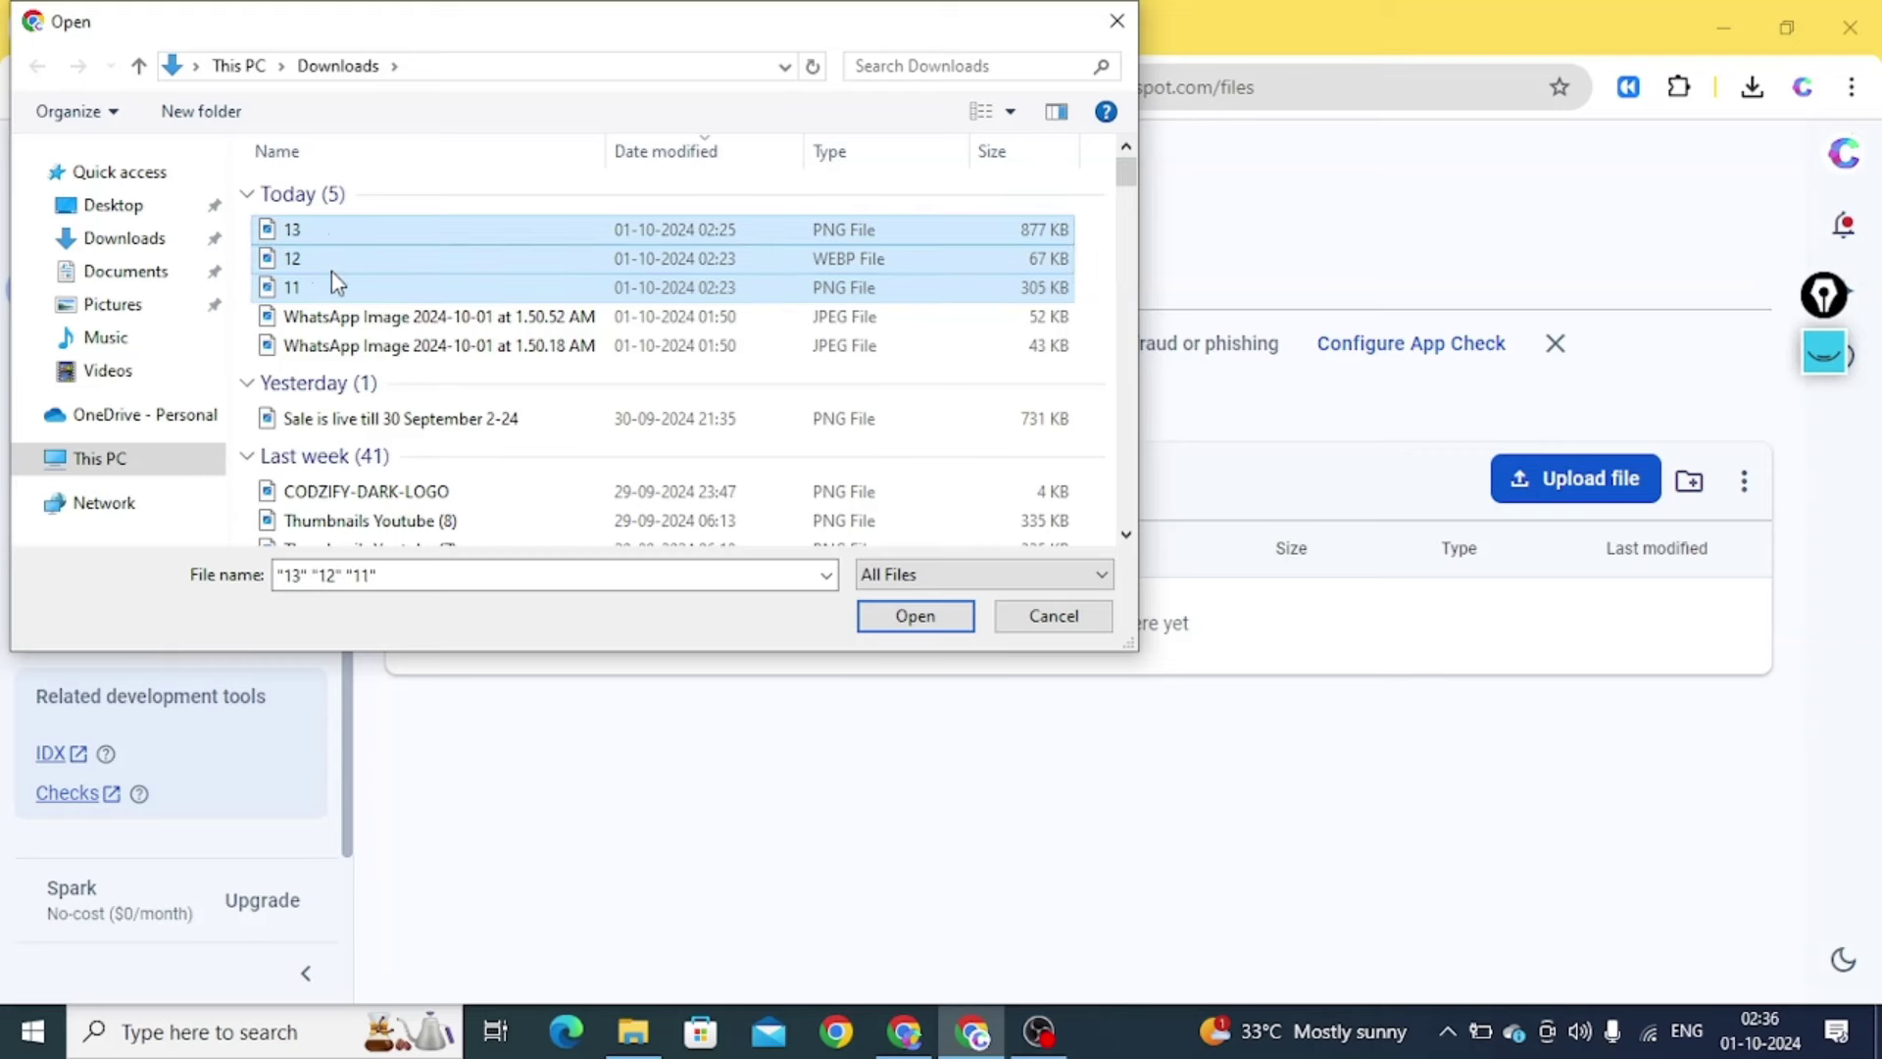
pyautogui.keyDown('ctrl'); pyautogui.click(392, 495); pyautogui.keyUp('ctrl')
pyautogui.click(903, 616)
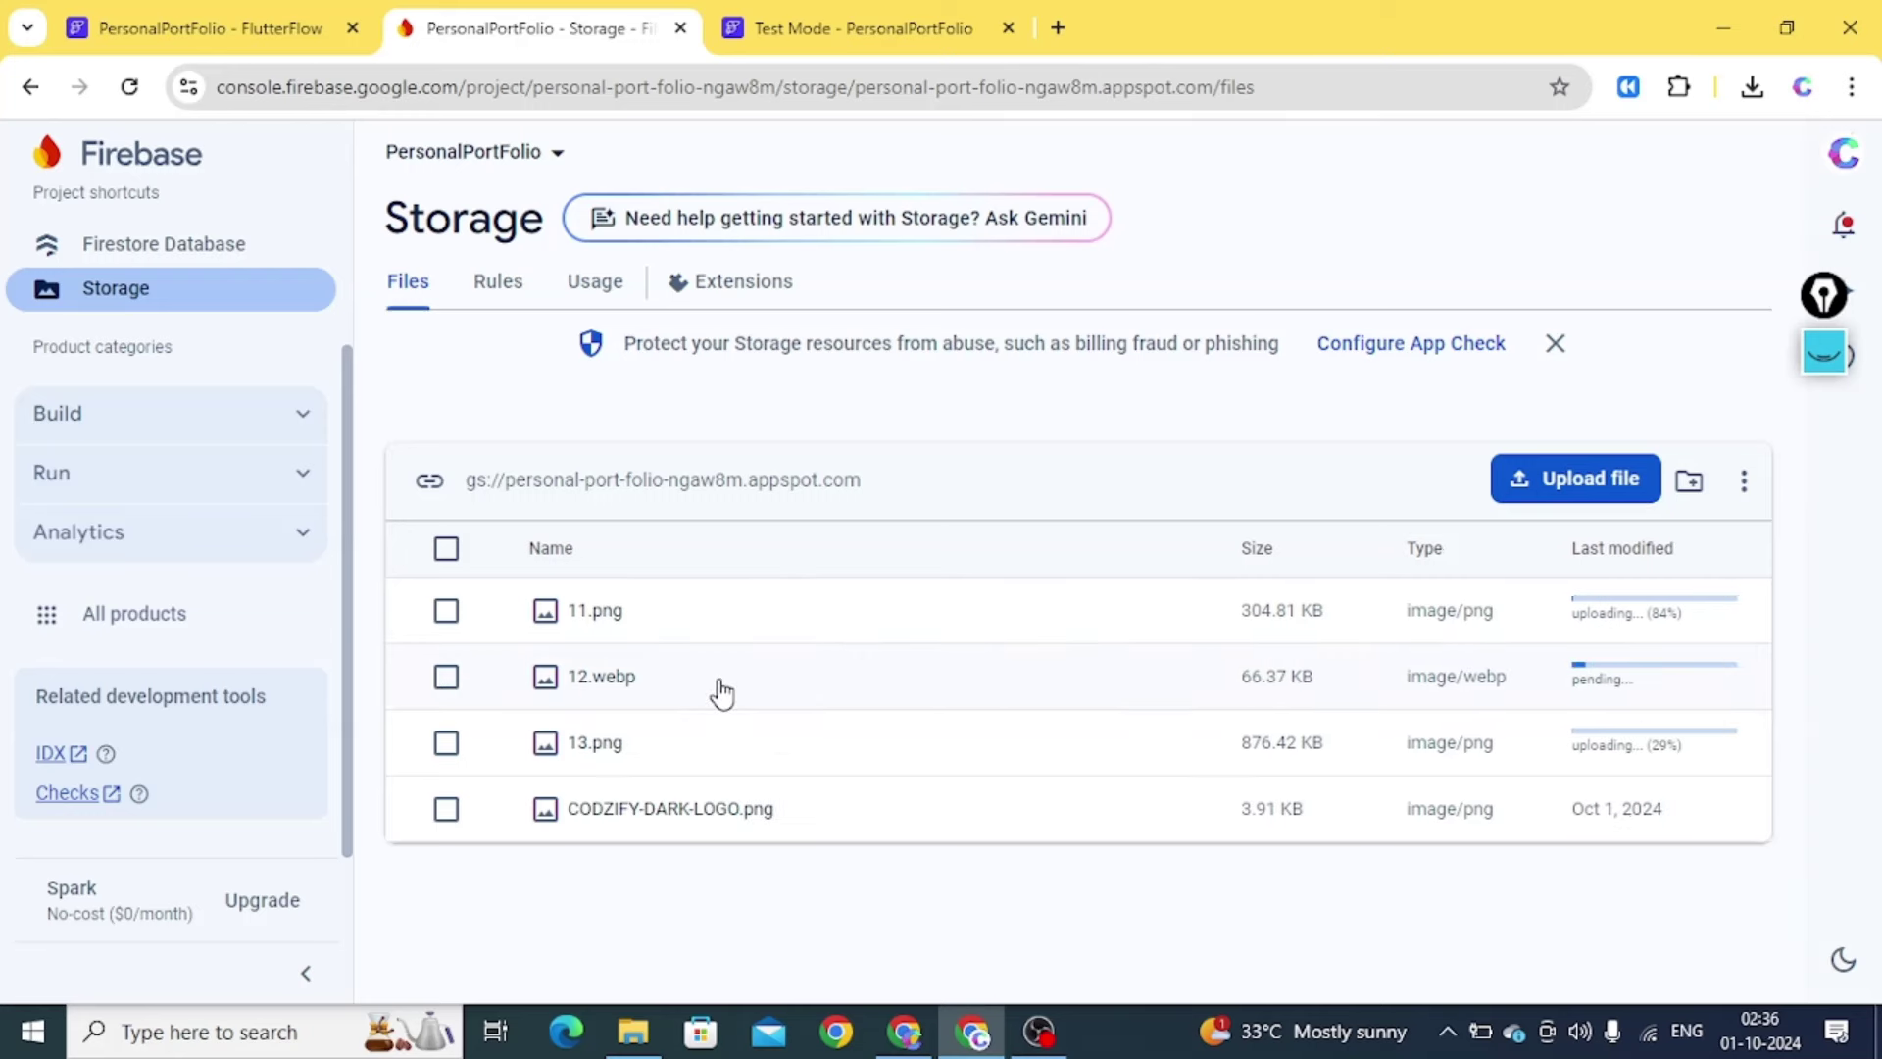
# Copy the 11.png download link and duplicate the Storage tab
pyautogui.click(668, 637)
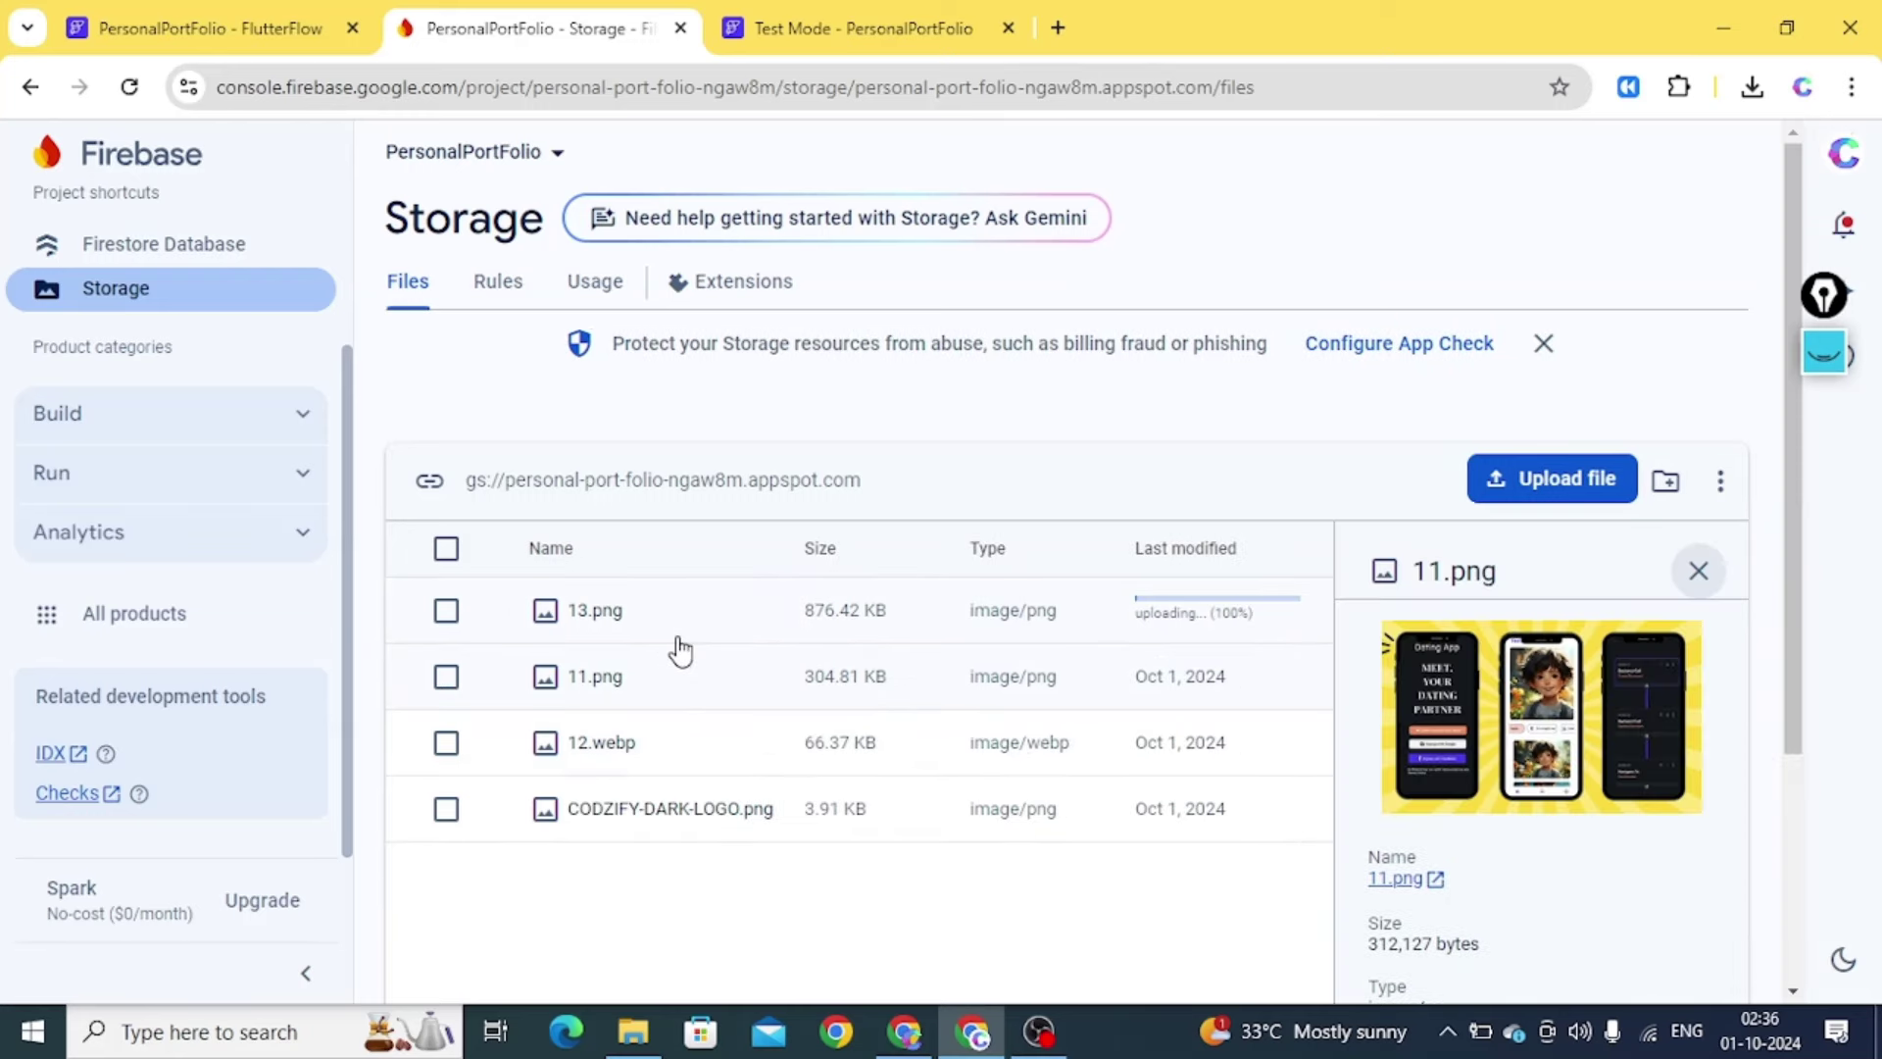
pyautogui.rightClick(1390, 880)
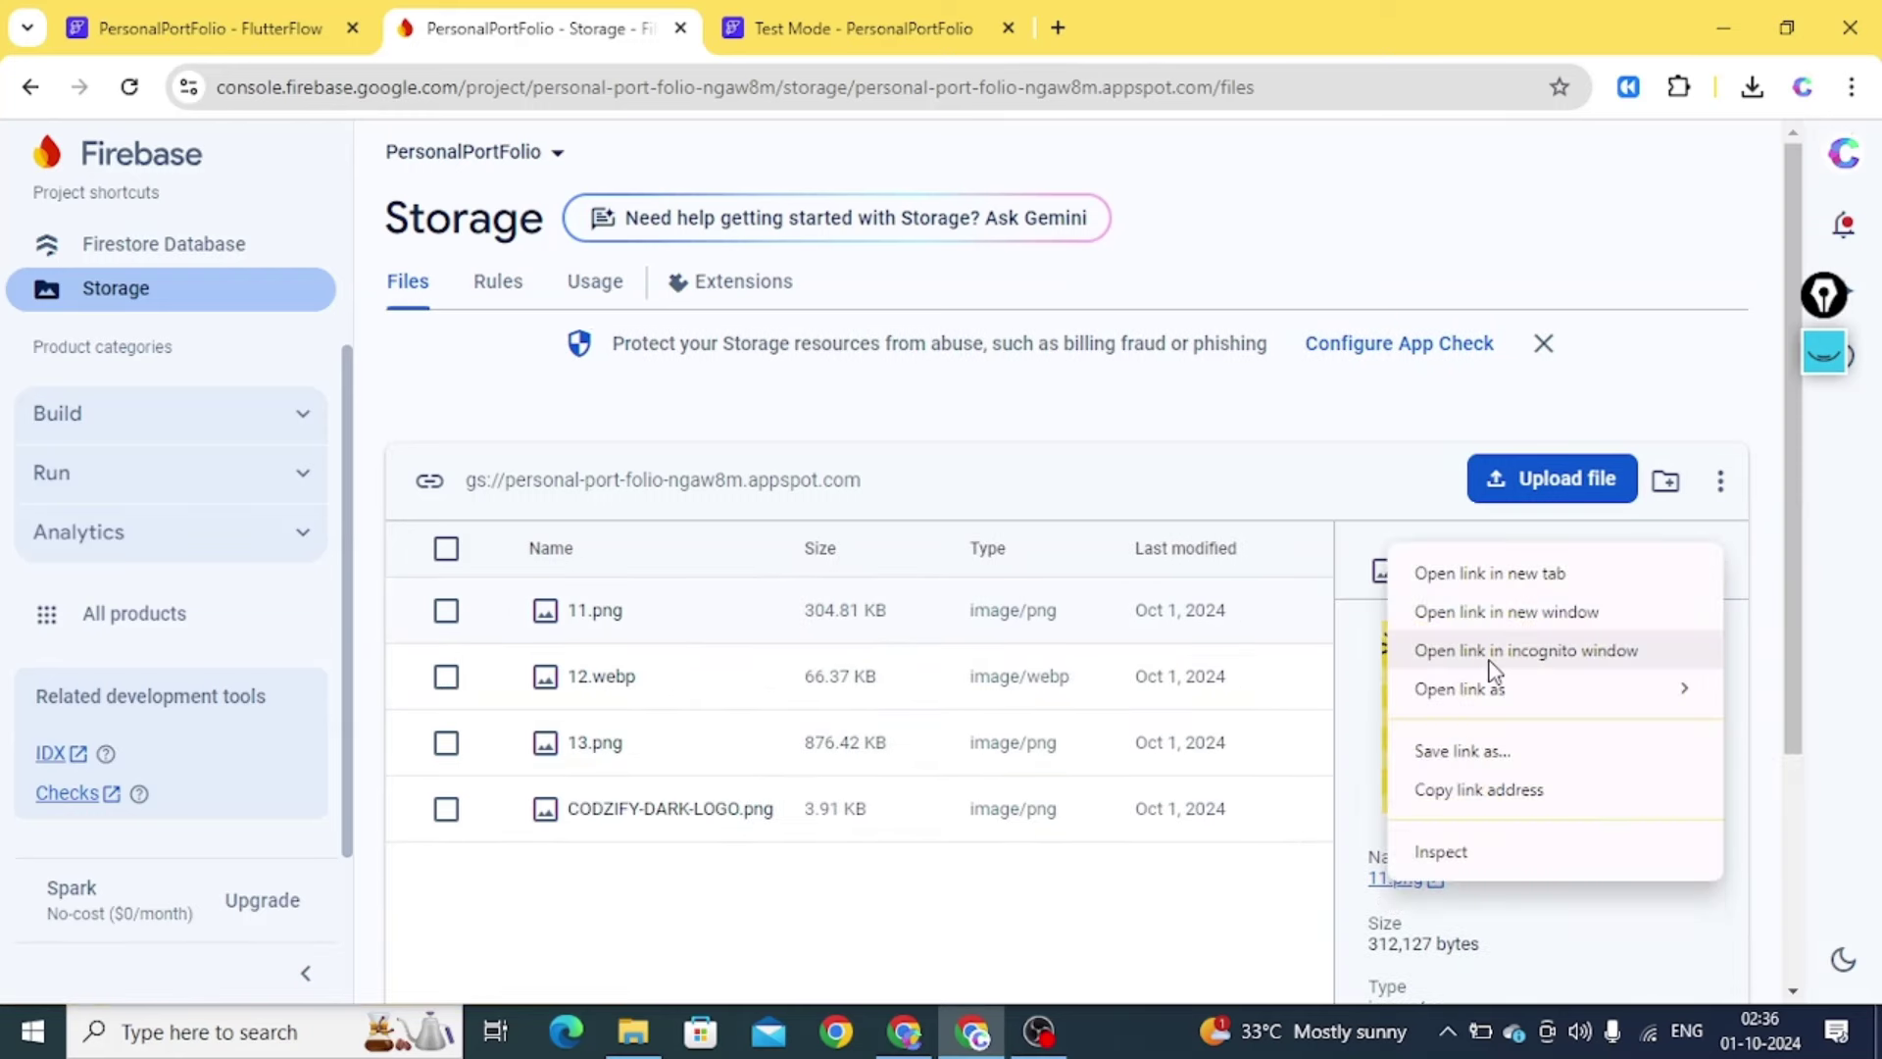
pyautogui.click(1480, 794)
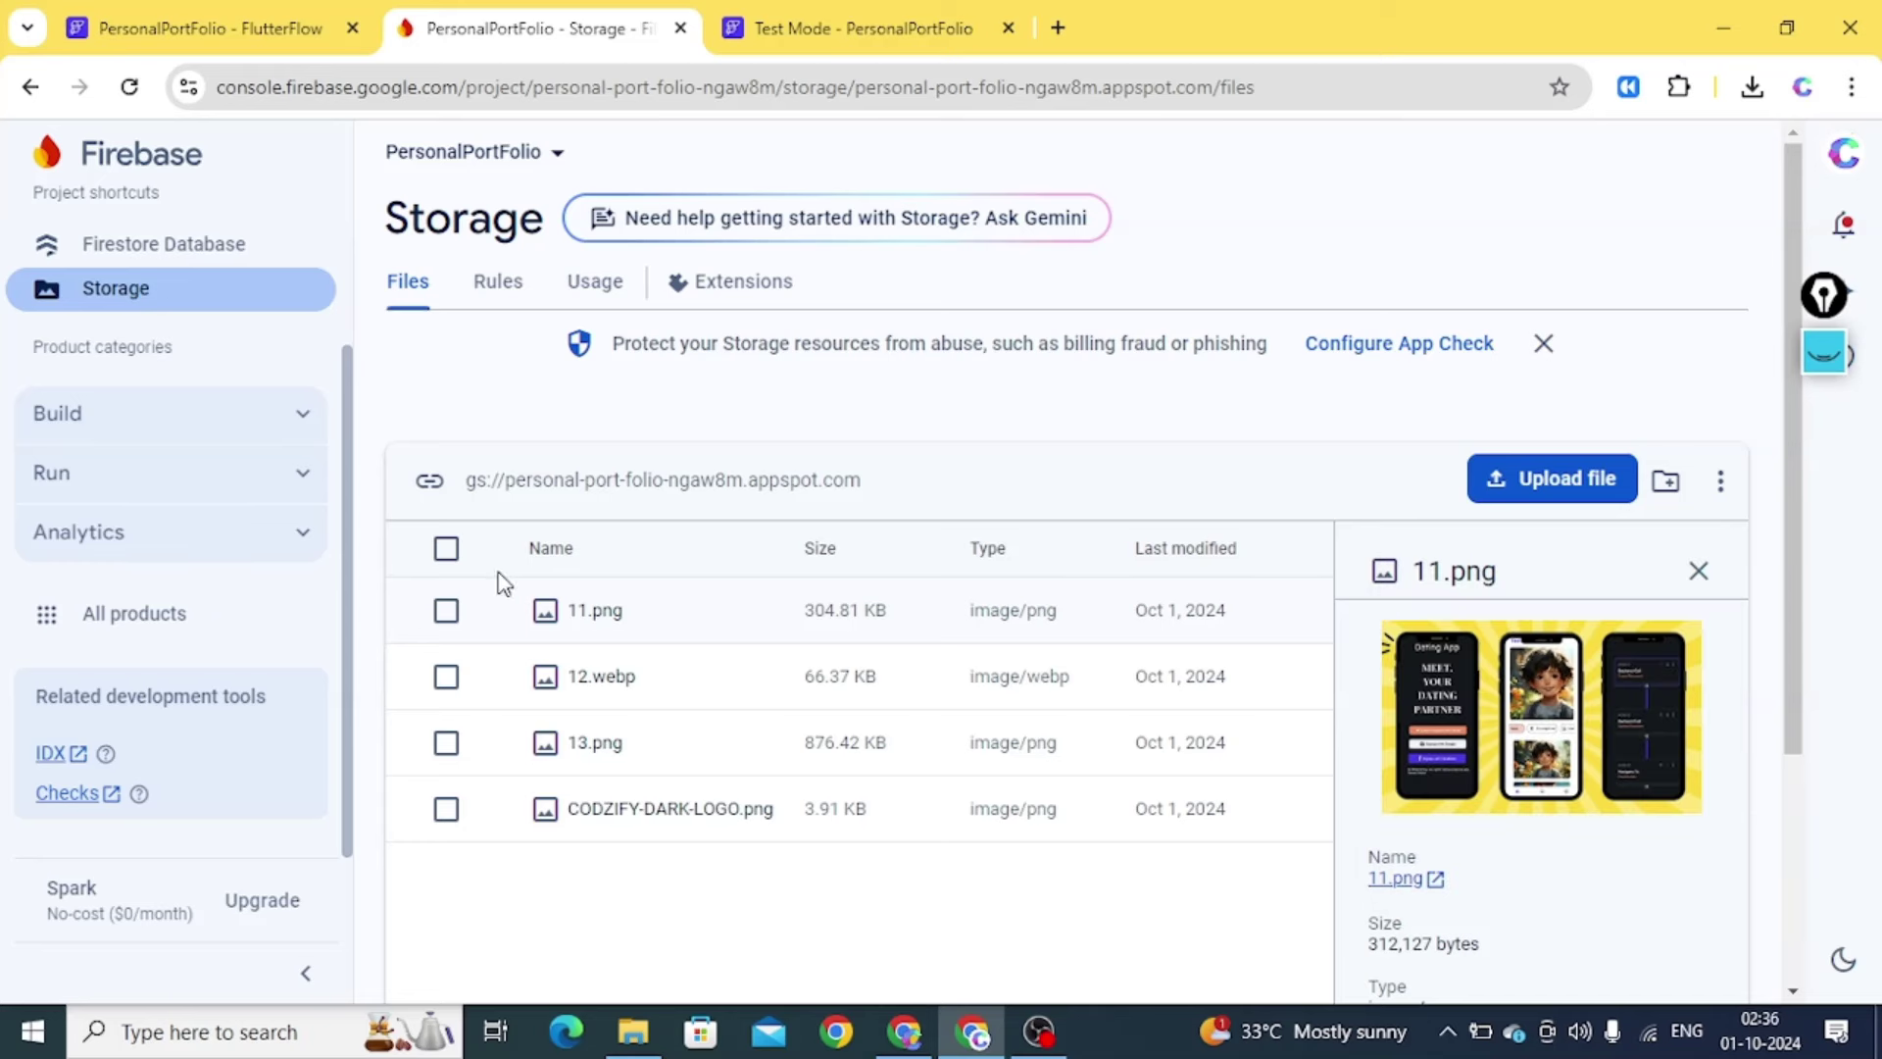
pyautogui.rightClick(530, 30)
pyautogui.click(618, 271)
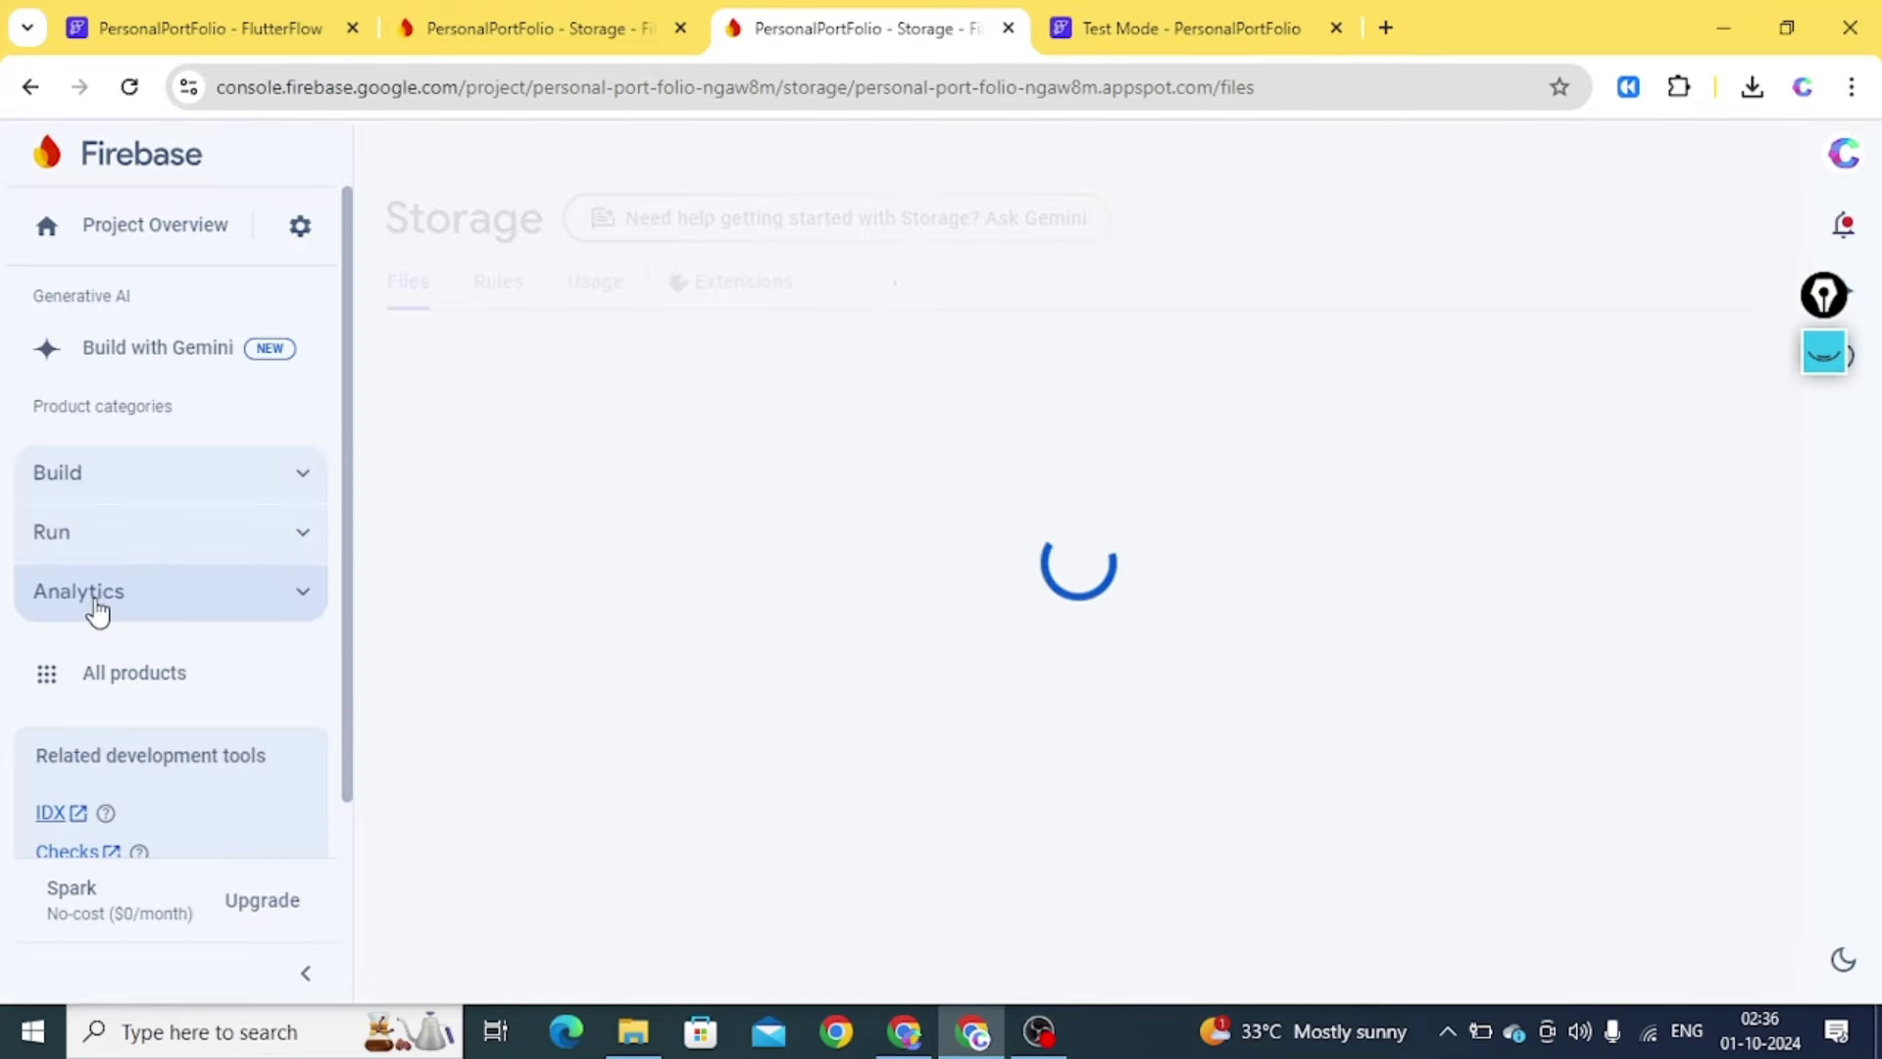
# Set the first course's thumbnailUrl to the copied 11.png link
pyautogui.click(159, 465)
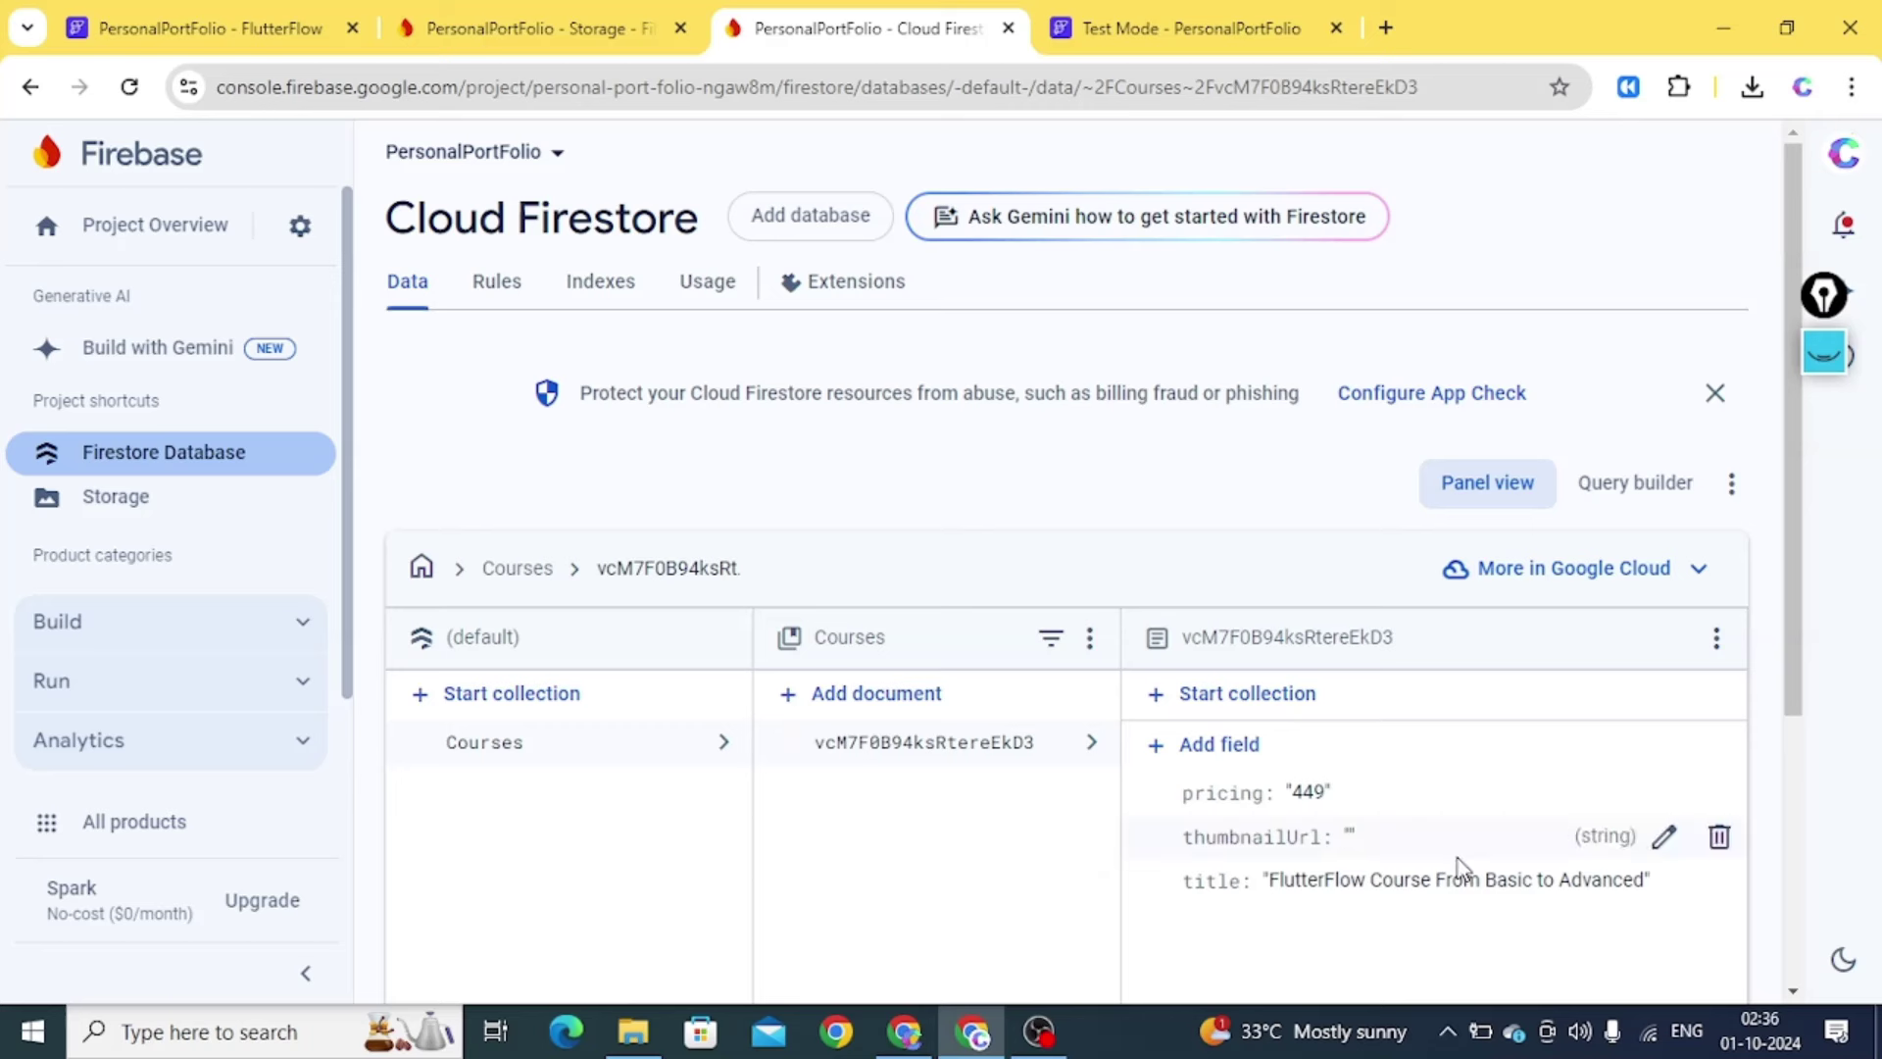
pyautogui.click(1660, 837)
pyautogui.click(1569, 867)
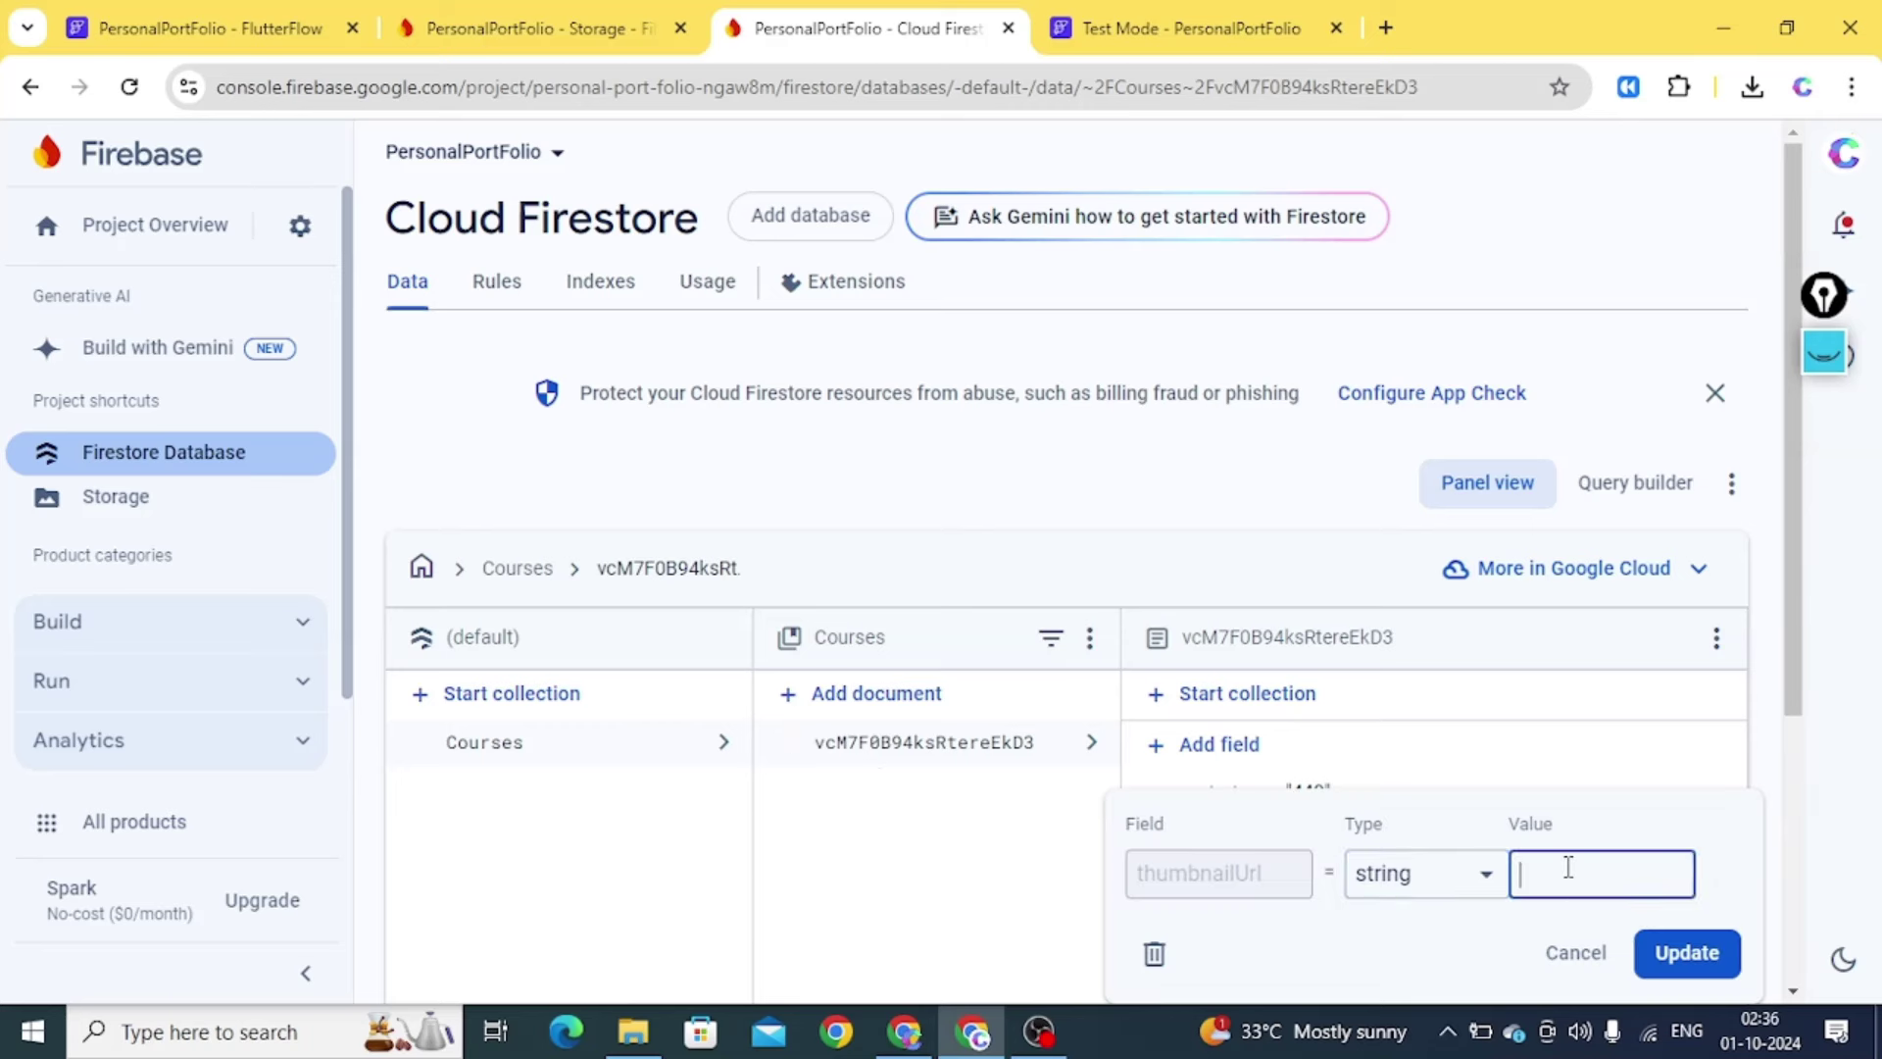
pyautogui.hotkey('ctrl', 'v')
pyautogui.press('Return')
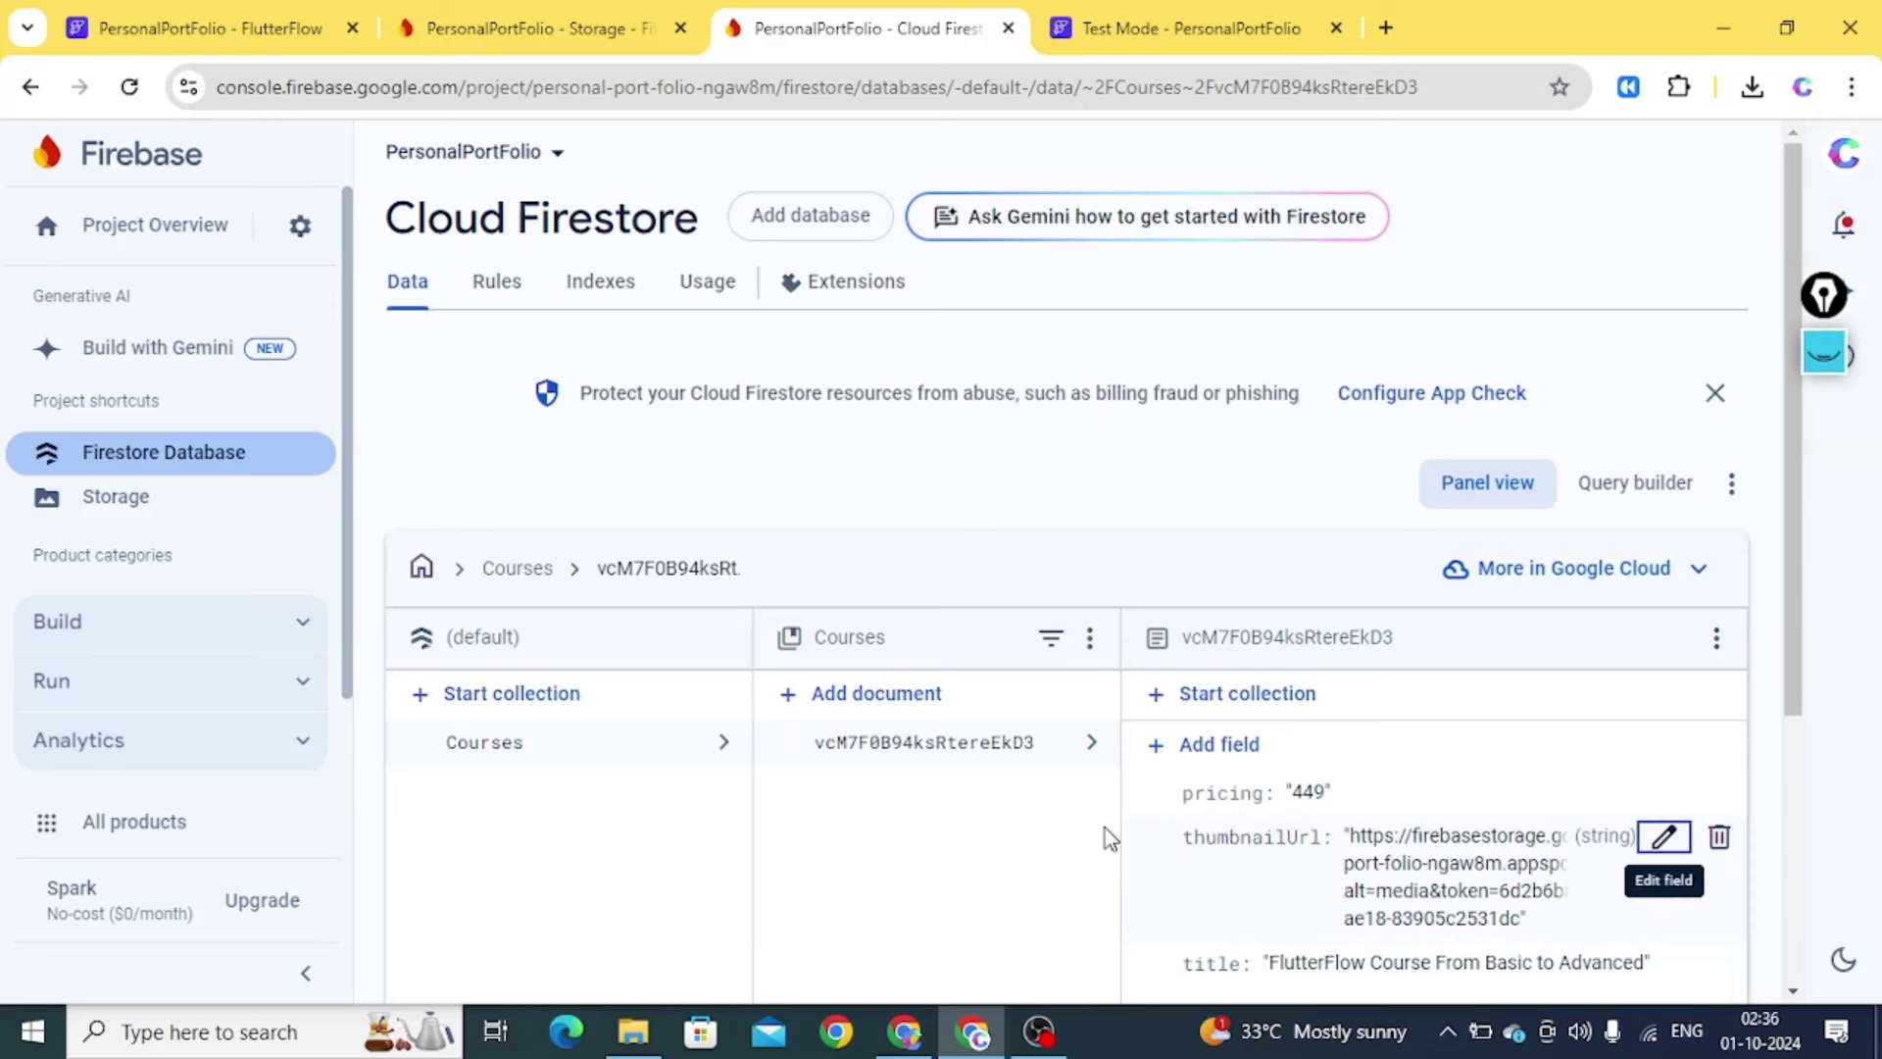
# Add an auto-ID Courses document with thumbnailUrl, title 'Flutter Fundamentals Course' and pricing 449
pyautogui.click(938, 700)
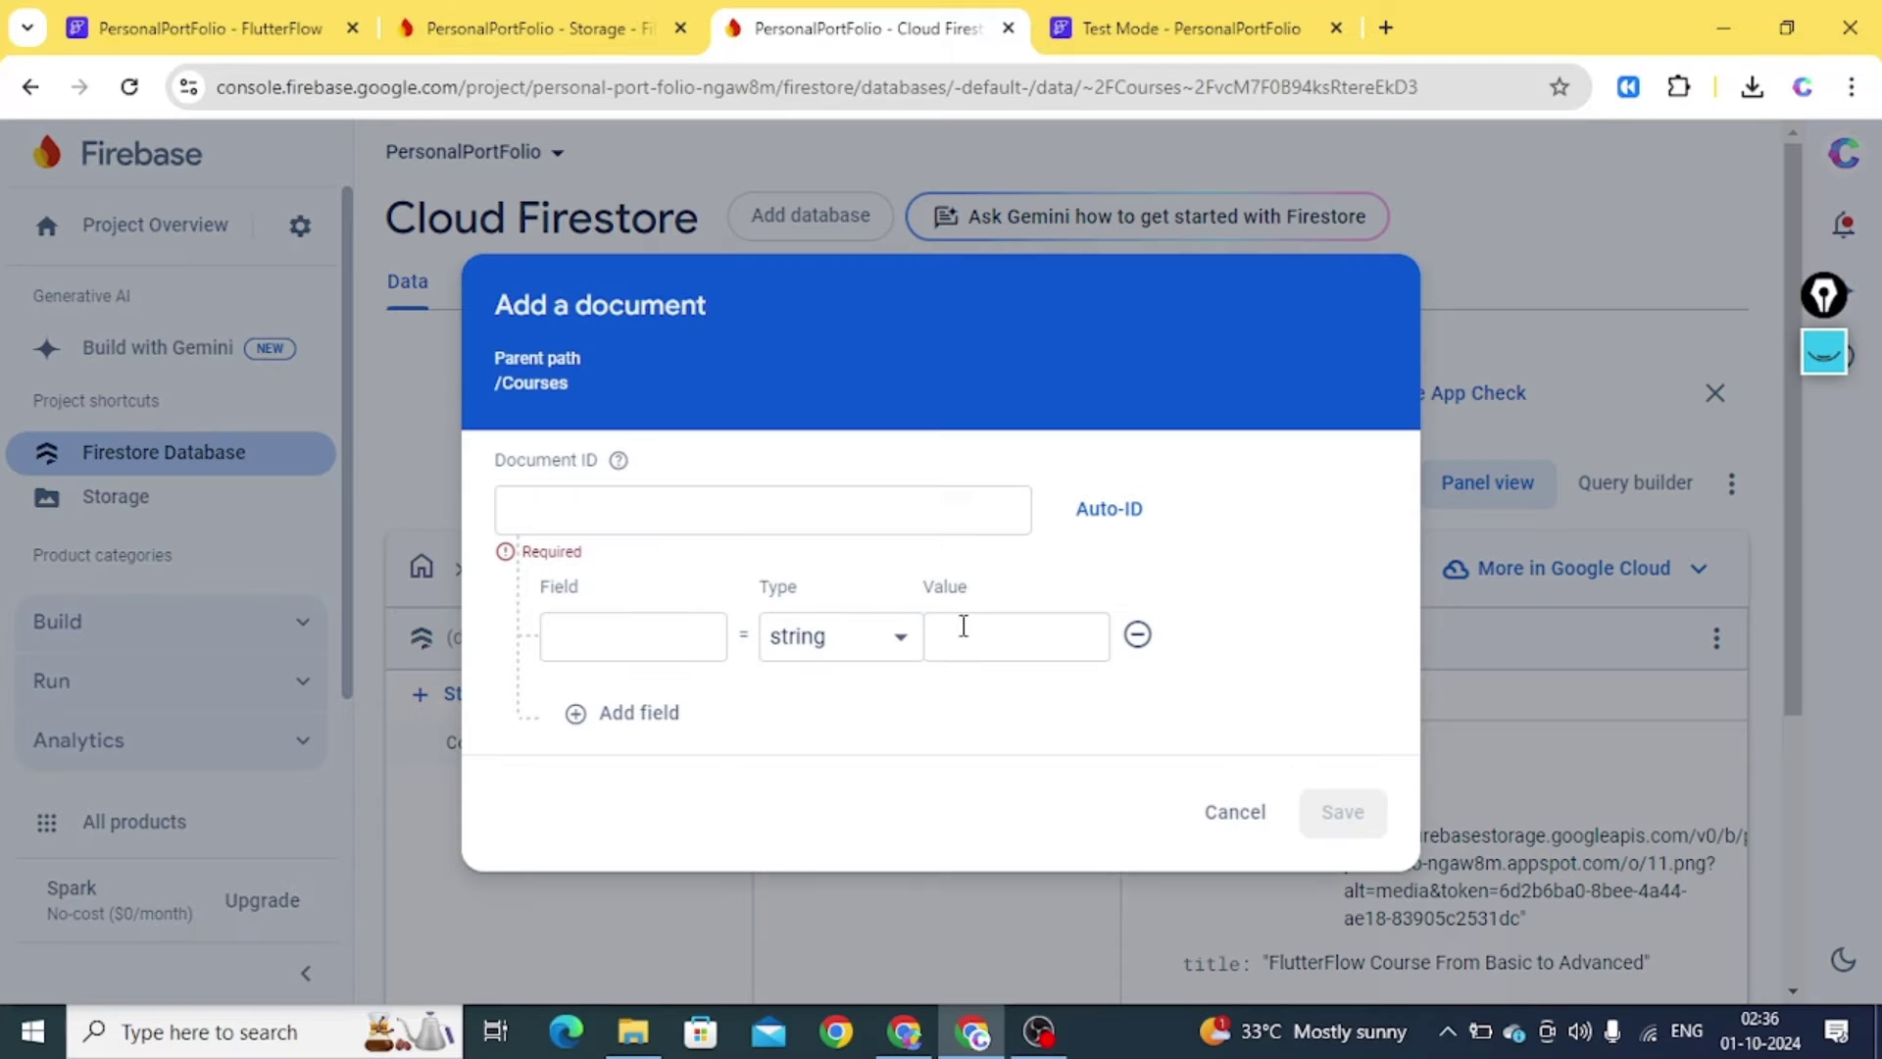
pyautogui.click(1130, 526)
pyautogui.click(639, 649)
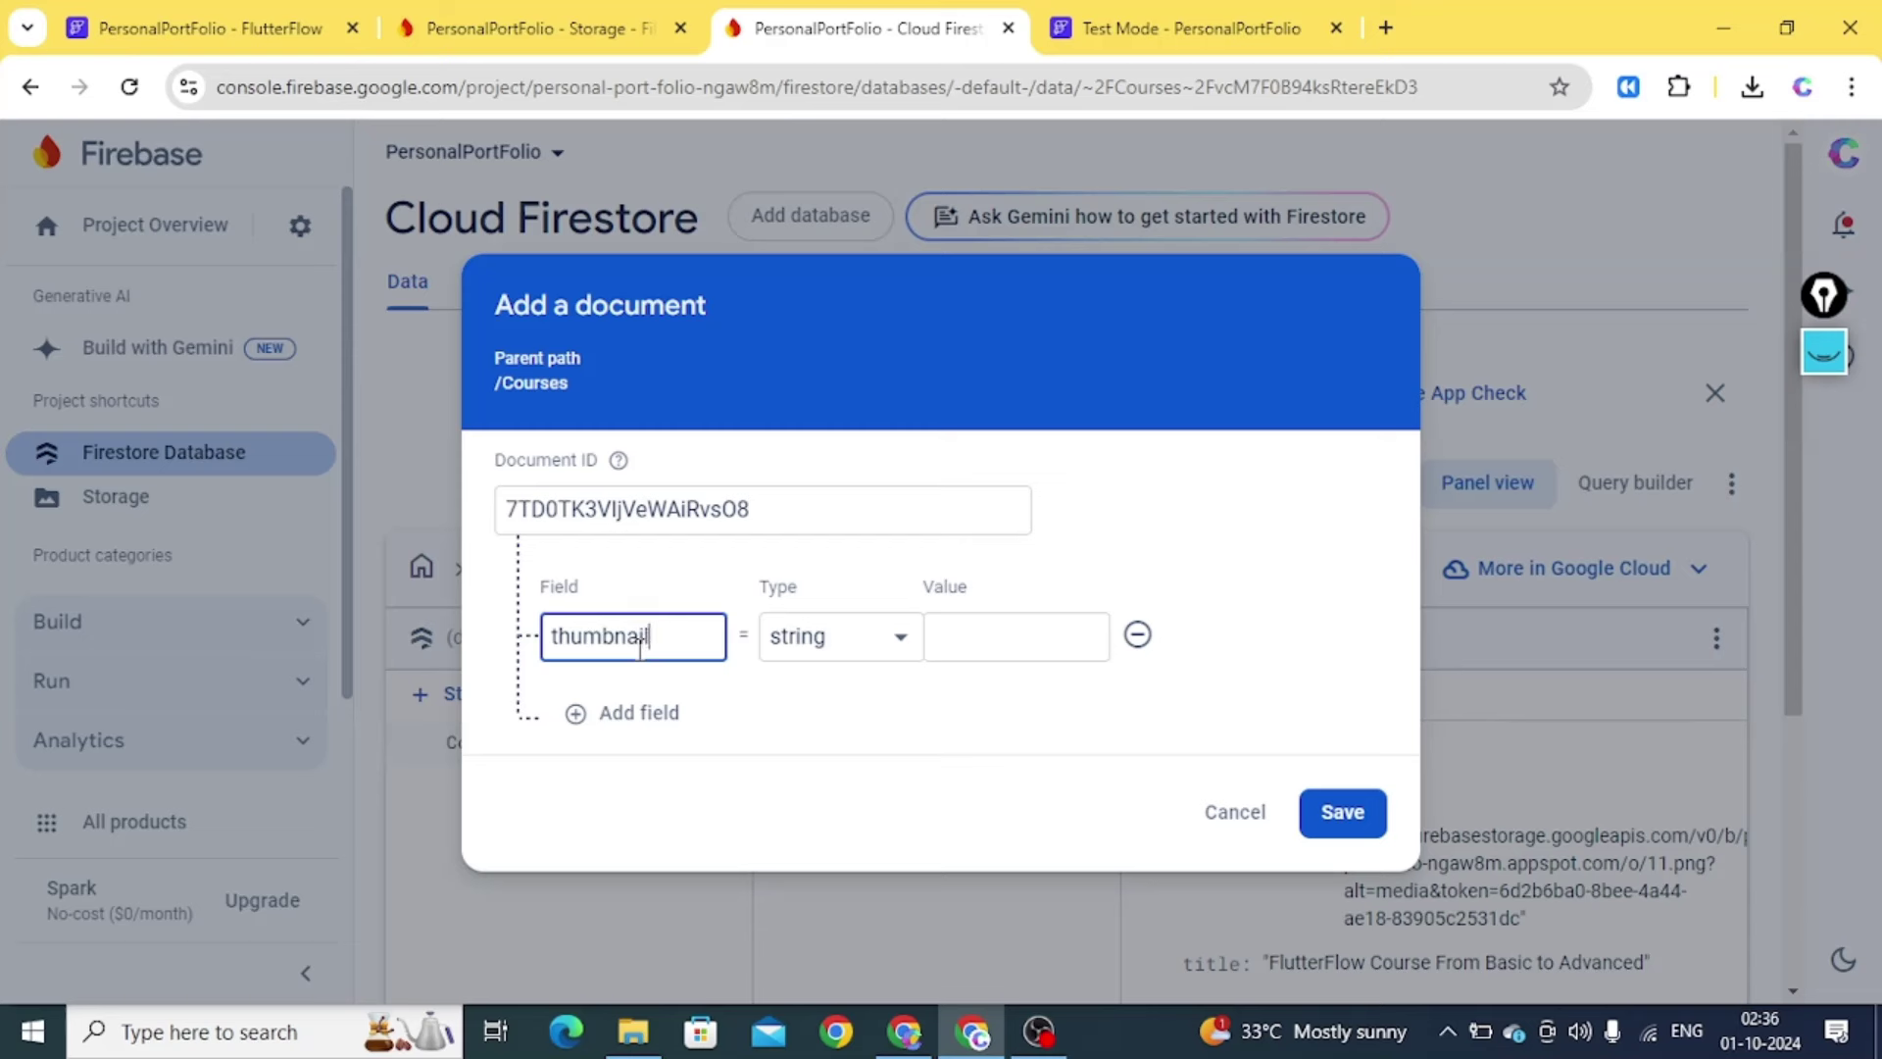
pyautogui.write('thumbnailUrl')
pyautogui.click(620, 713)
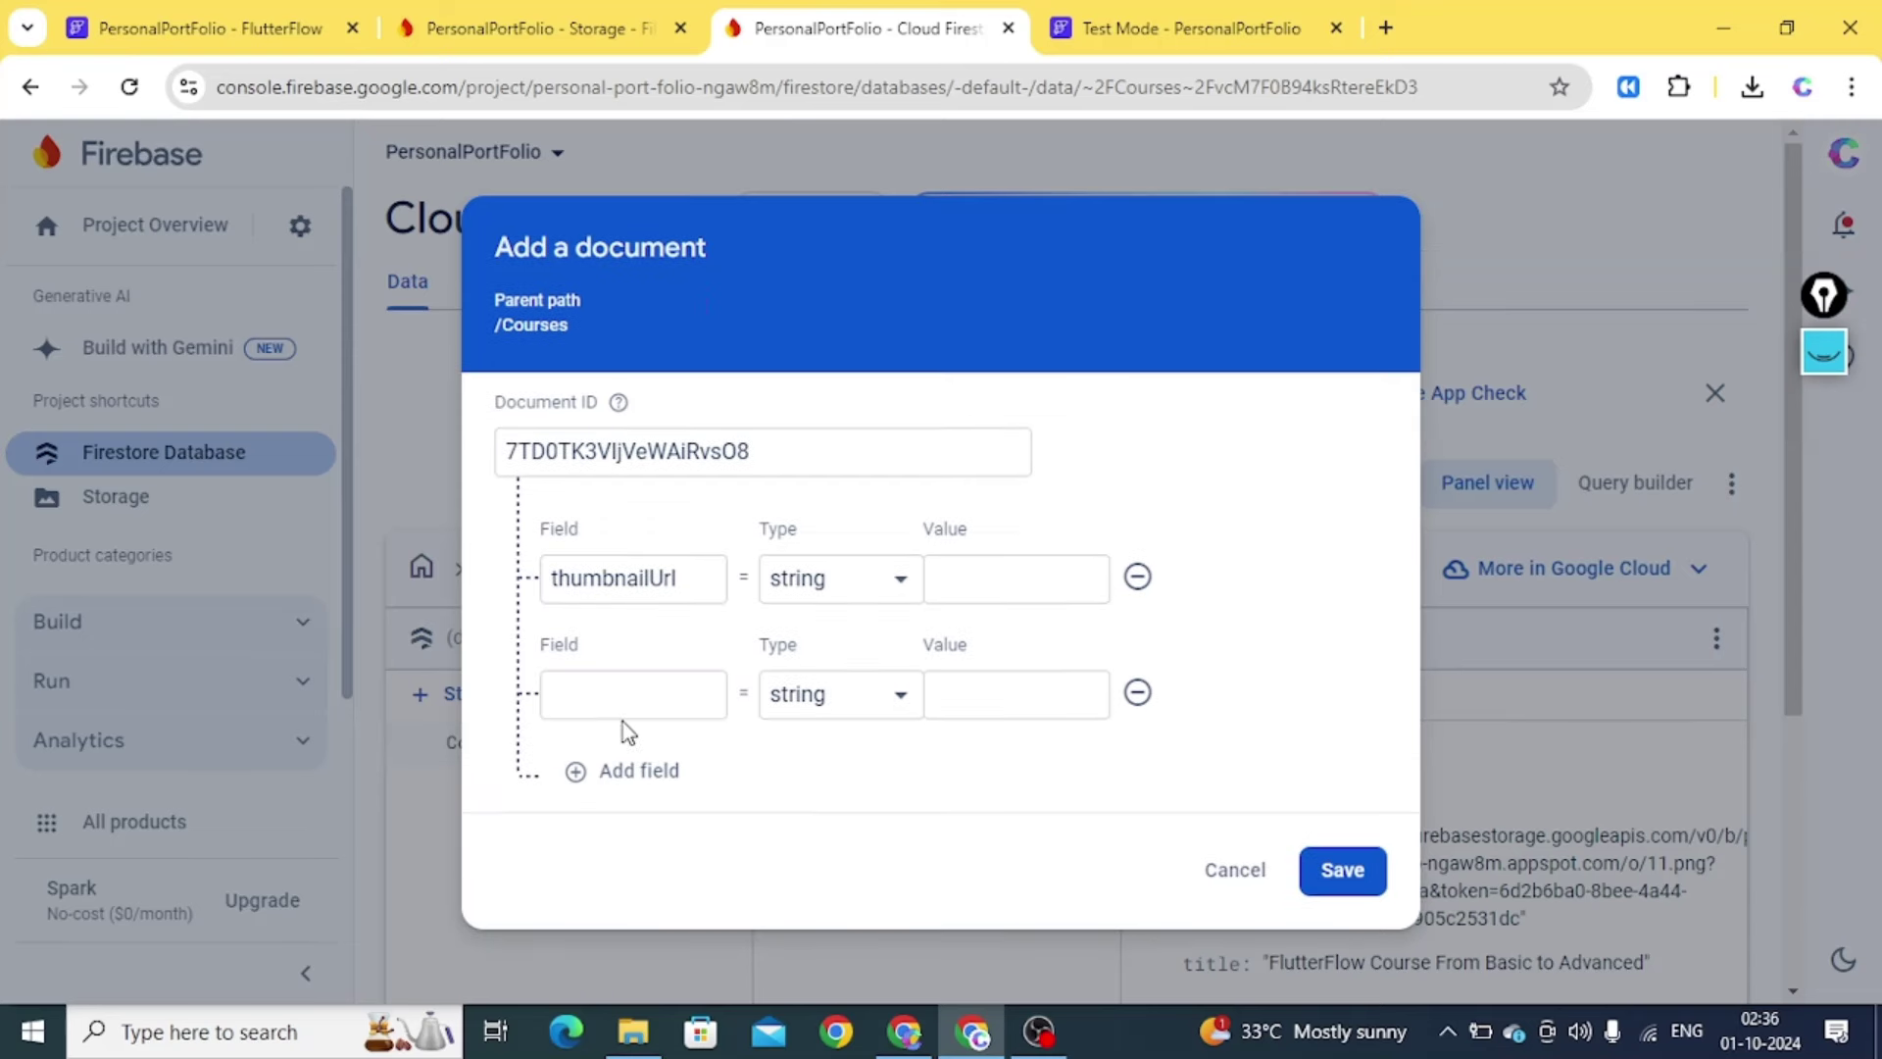
pyautogui.click(584, 705)
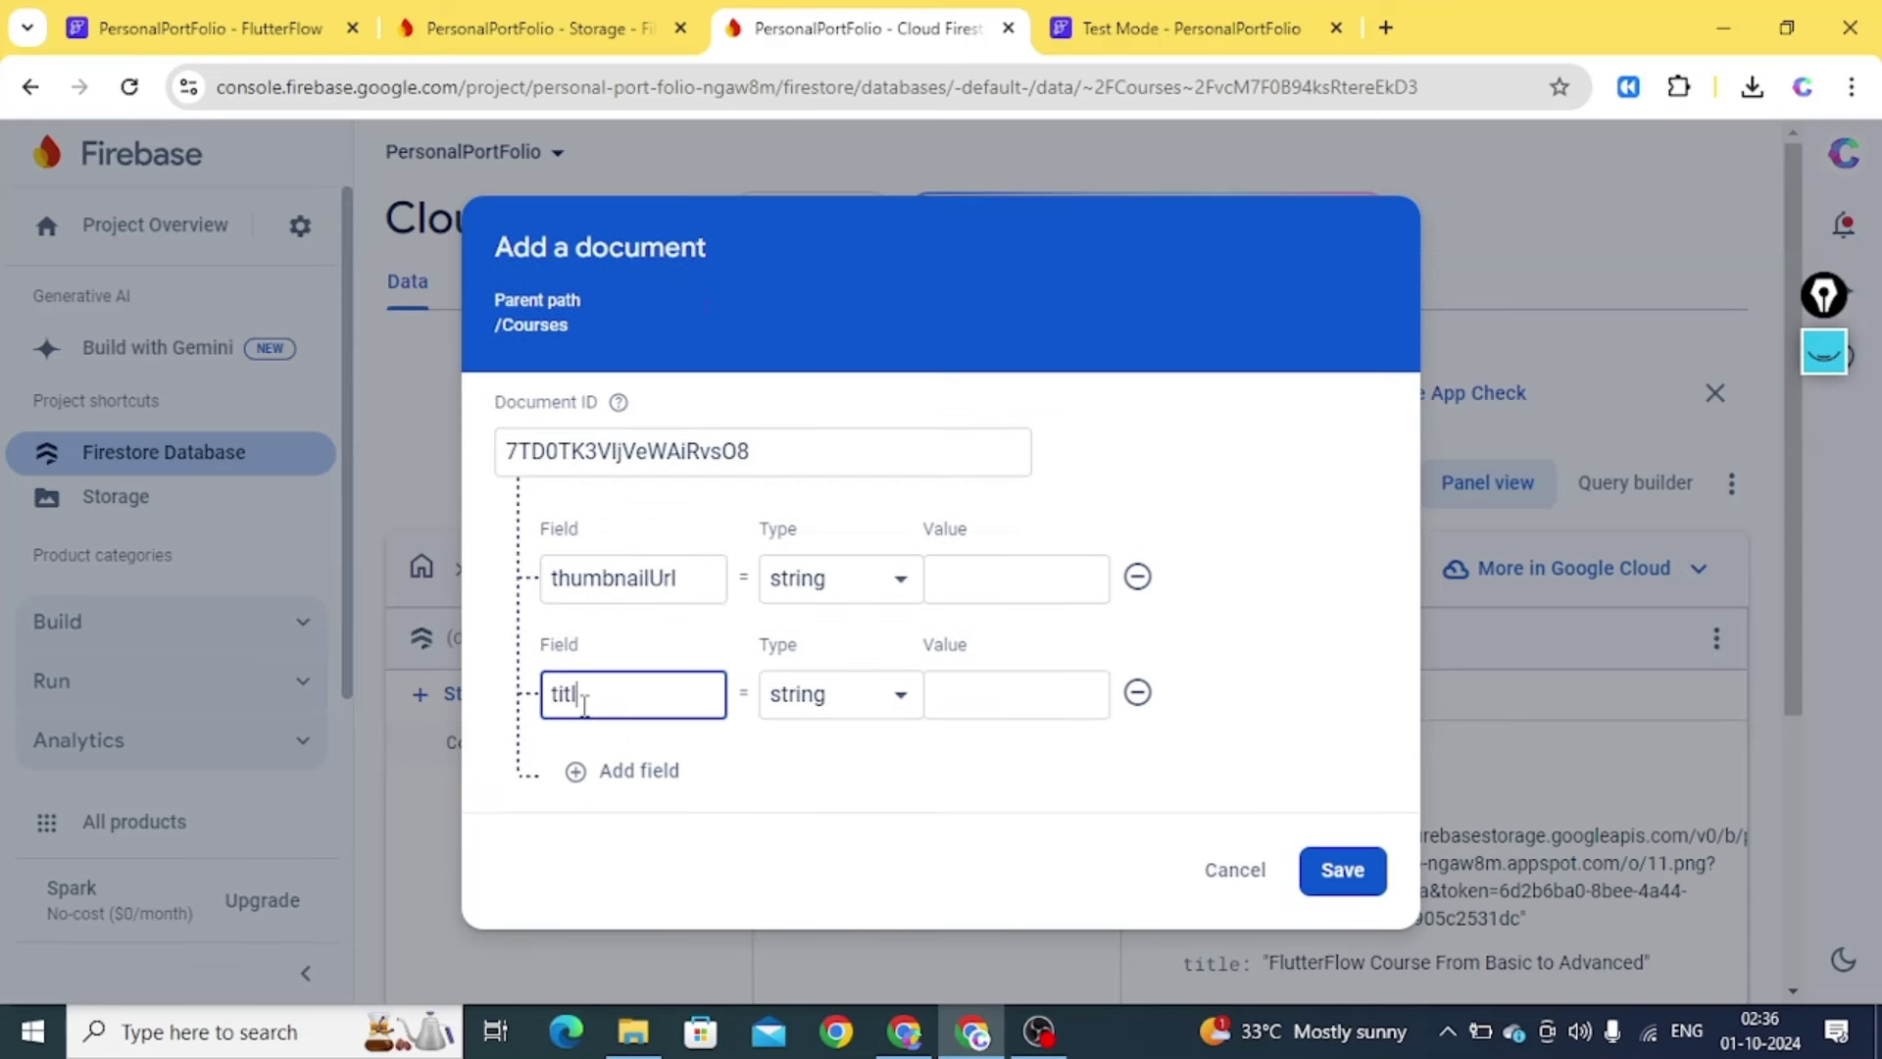
pyautogui.click(632, 771)
pyautogui.click(638, 773)
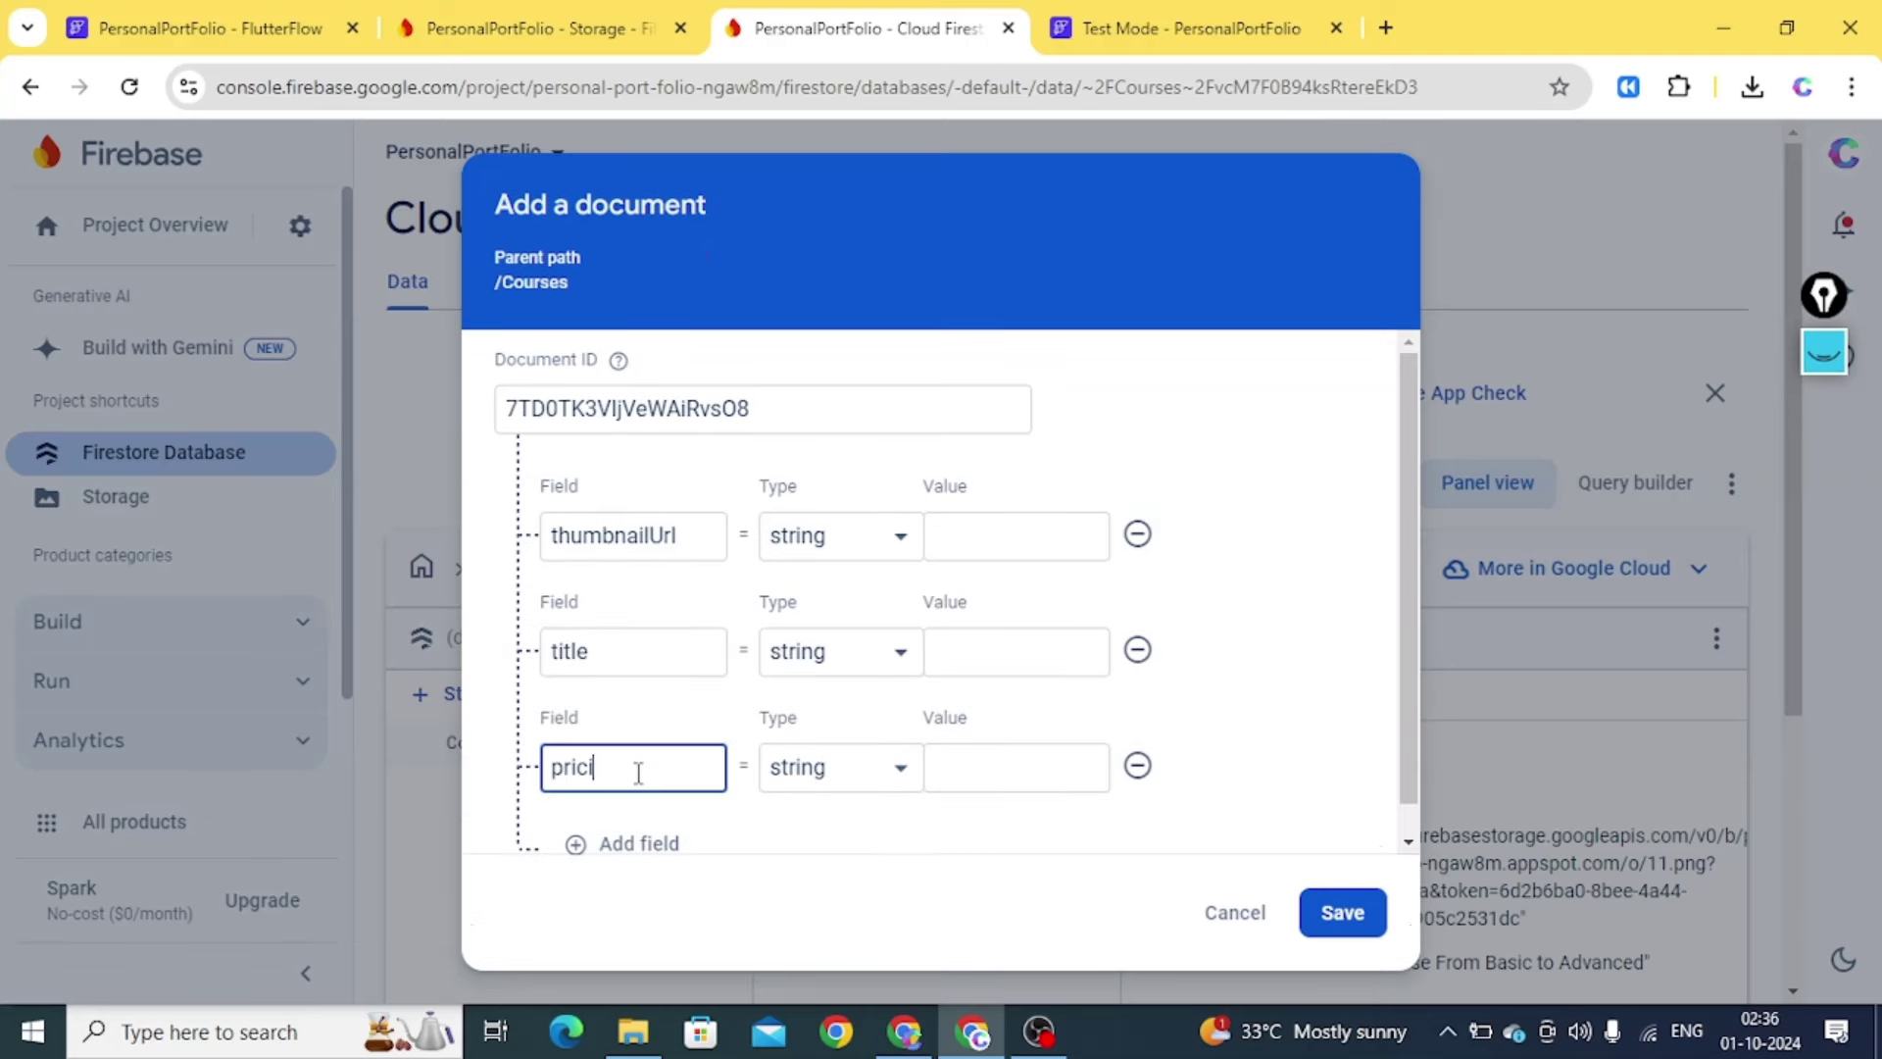
pyautogui.click(988, 775)
pyautogui.write('449')
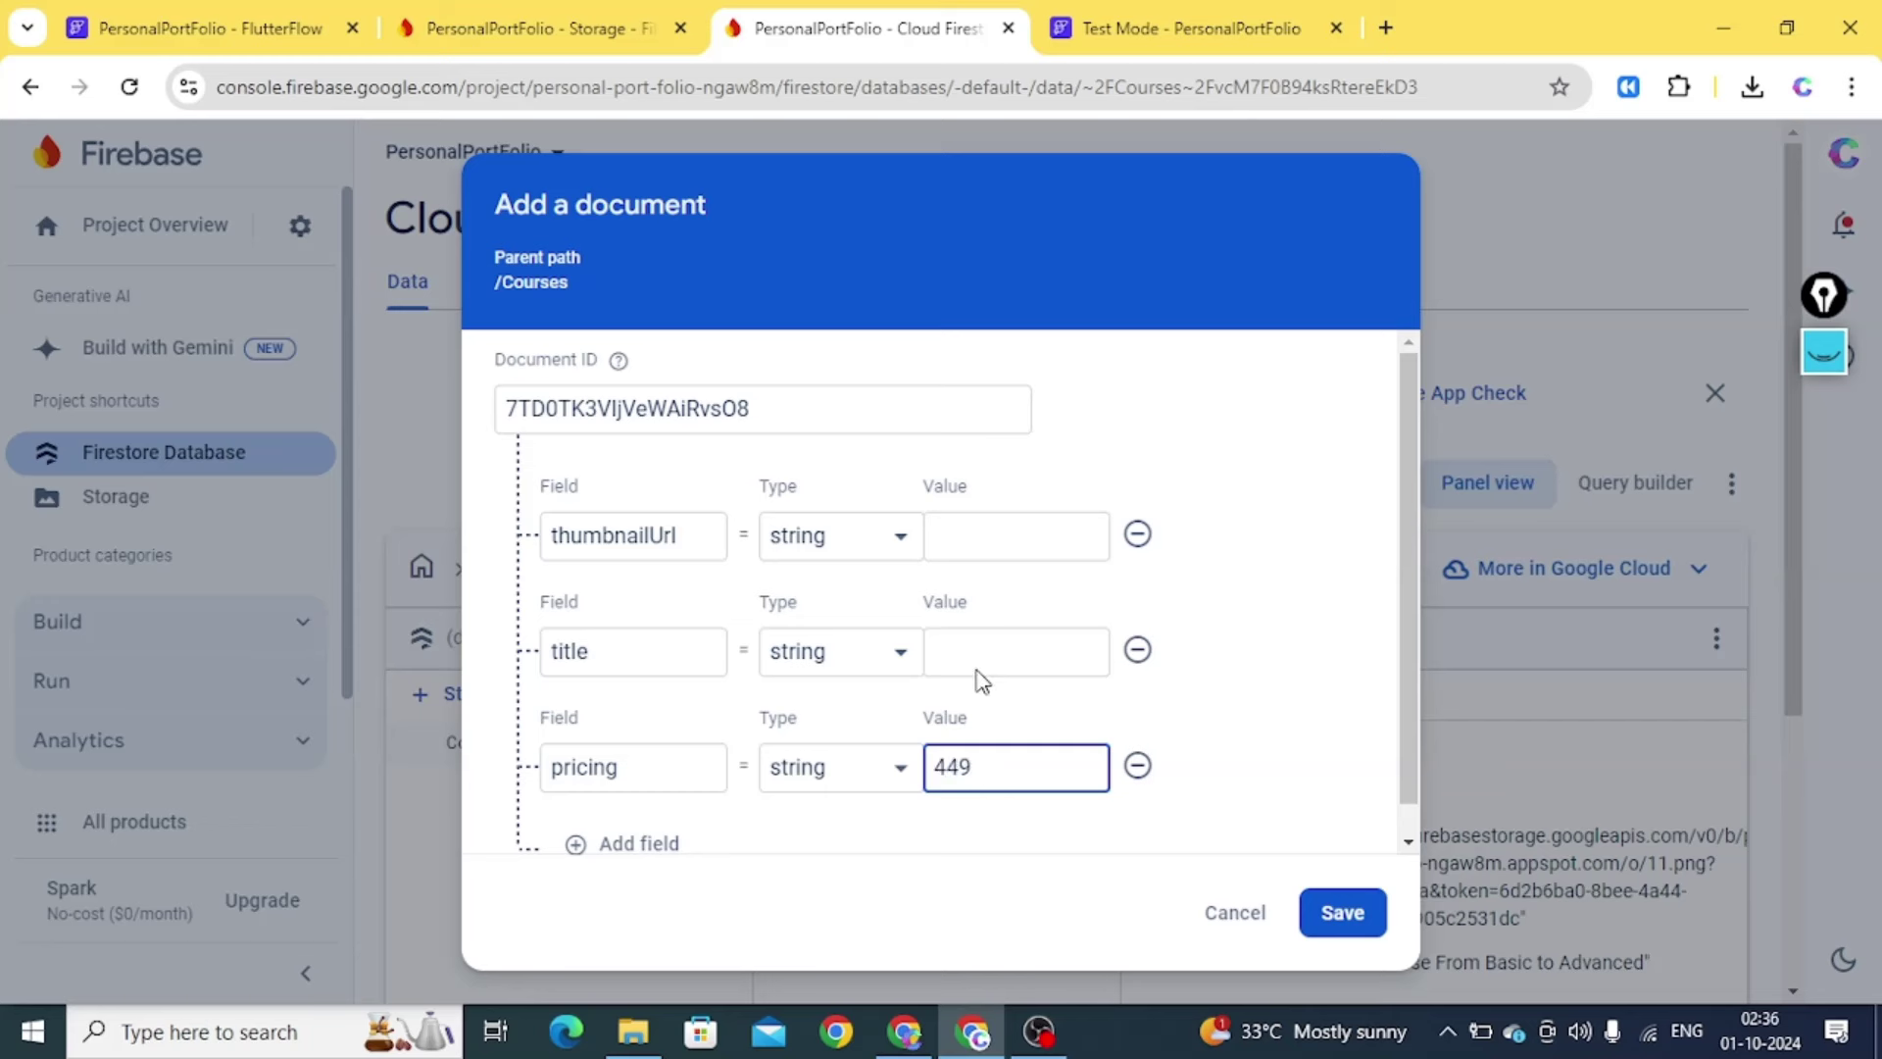
pyautogui.click(974, 632)
pyautogui.write('Flutter Fundam')
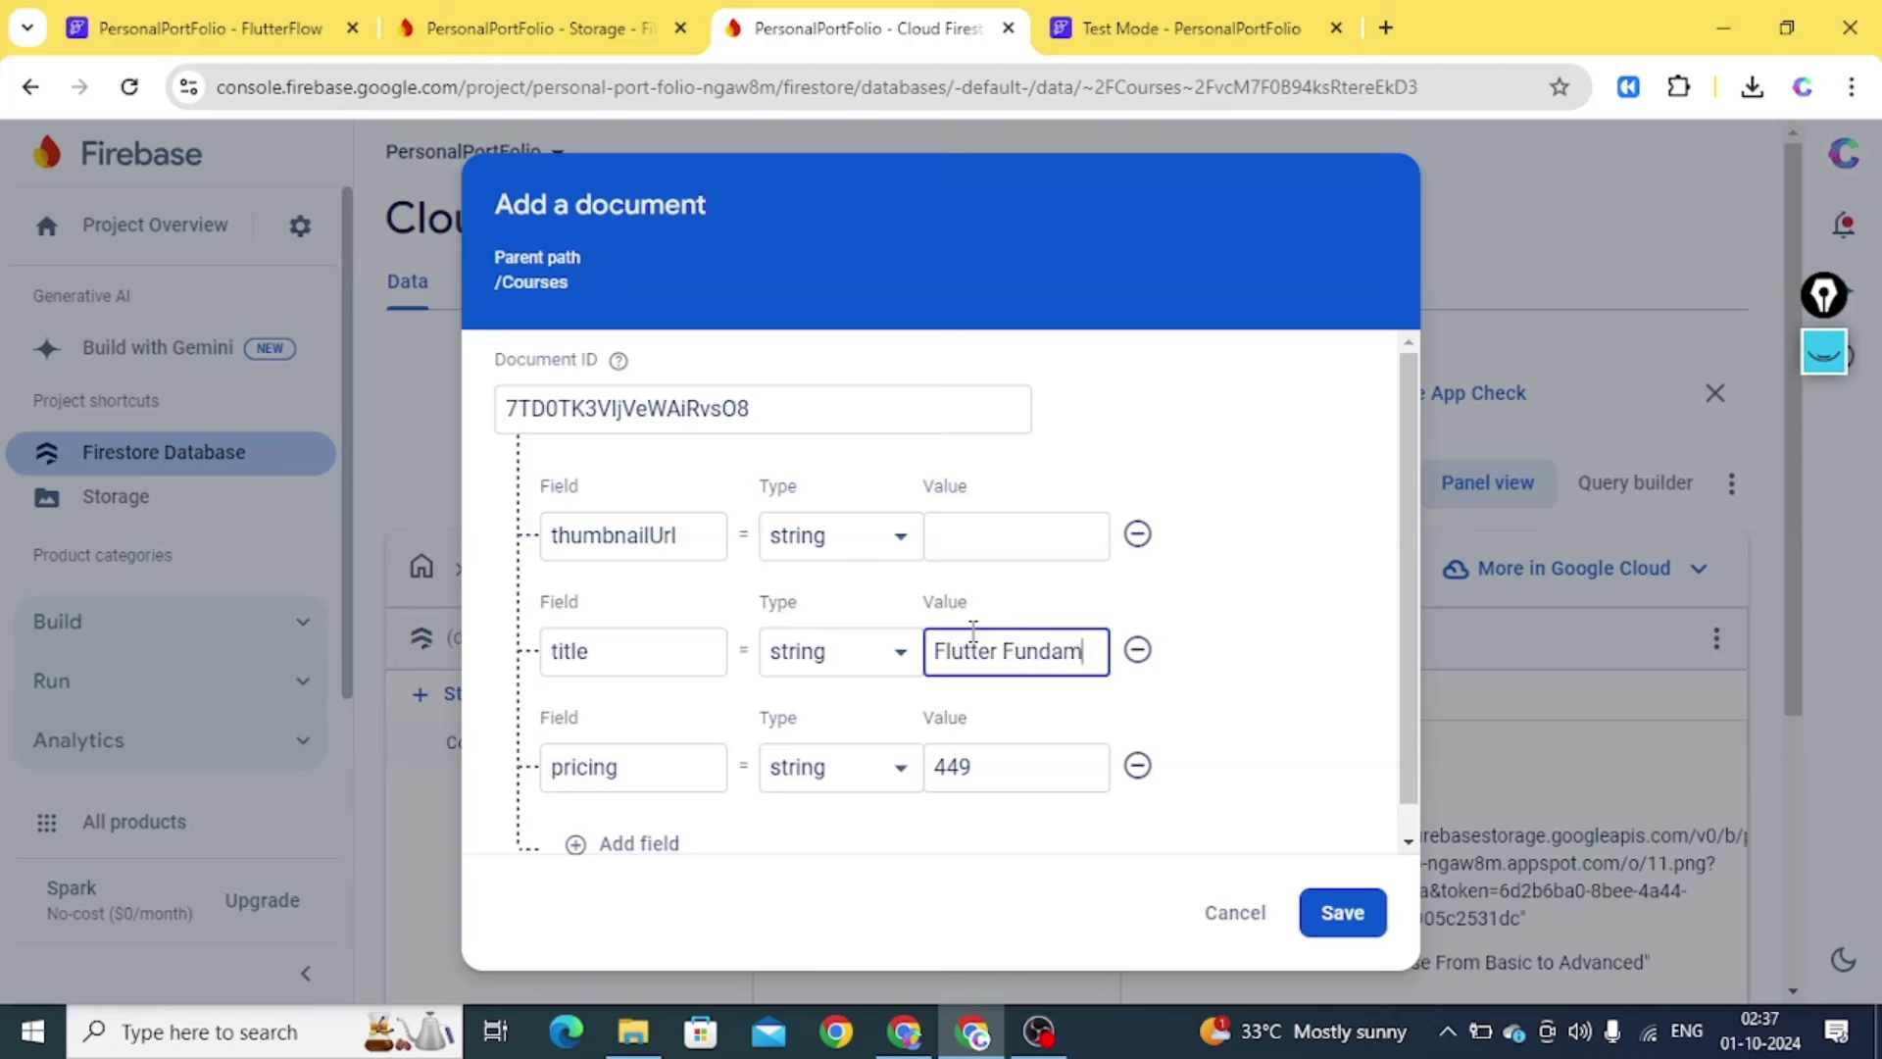
pyautogui.write('entals C')
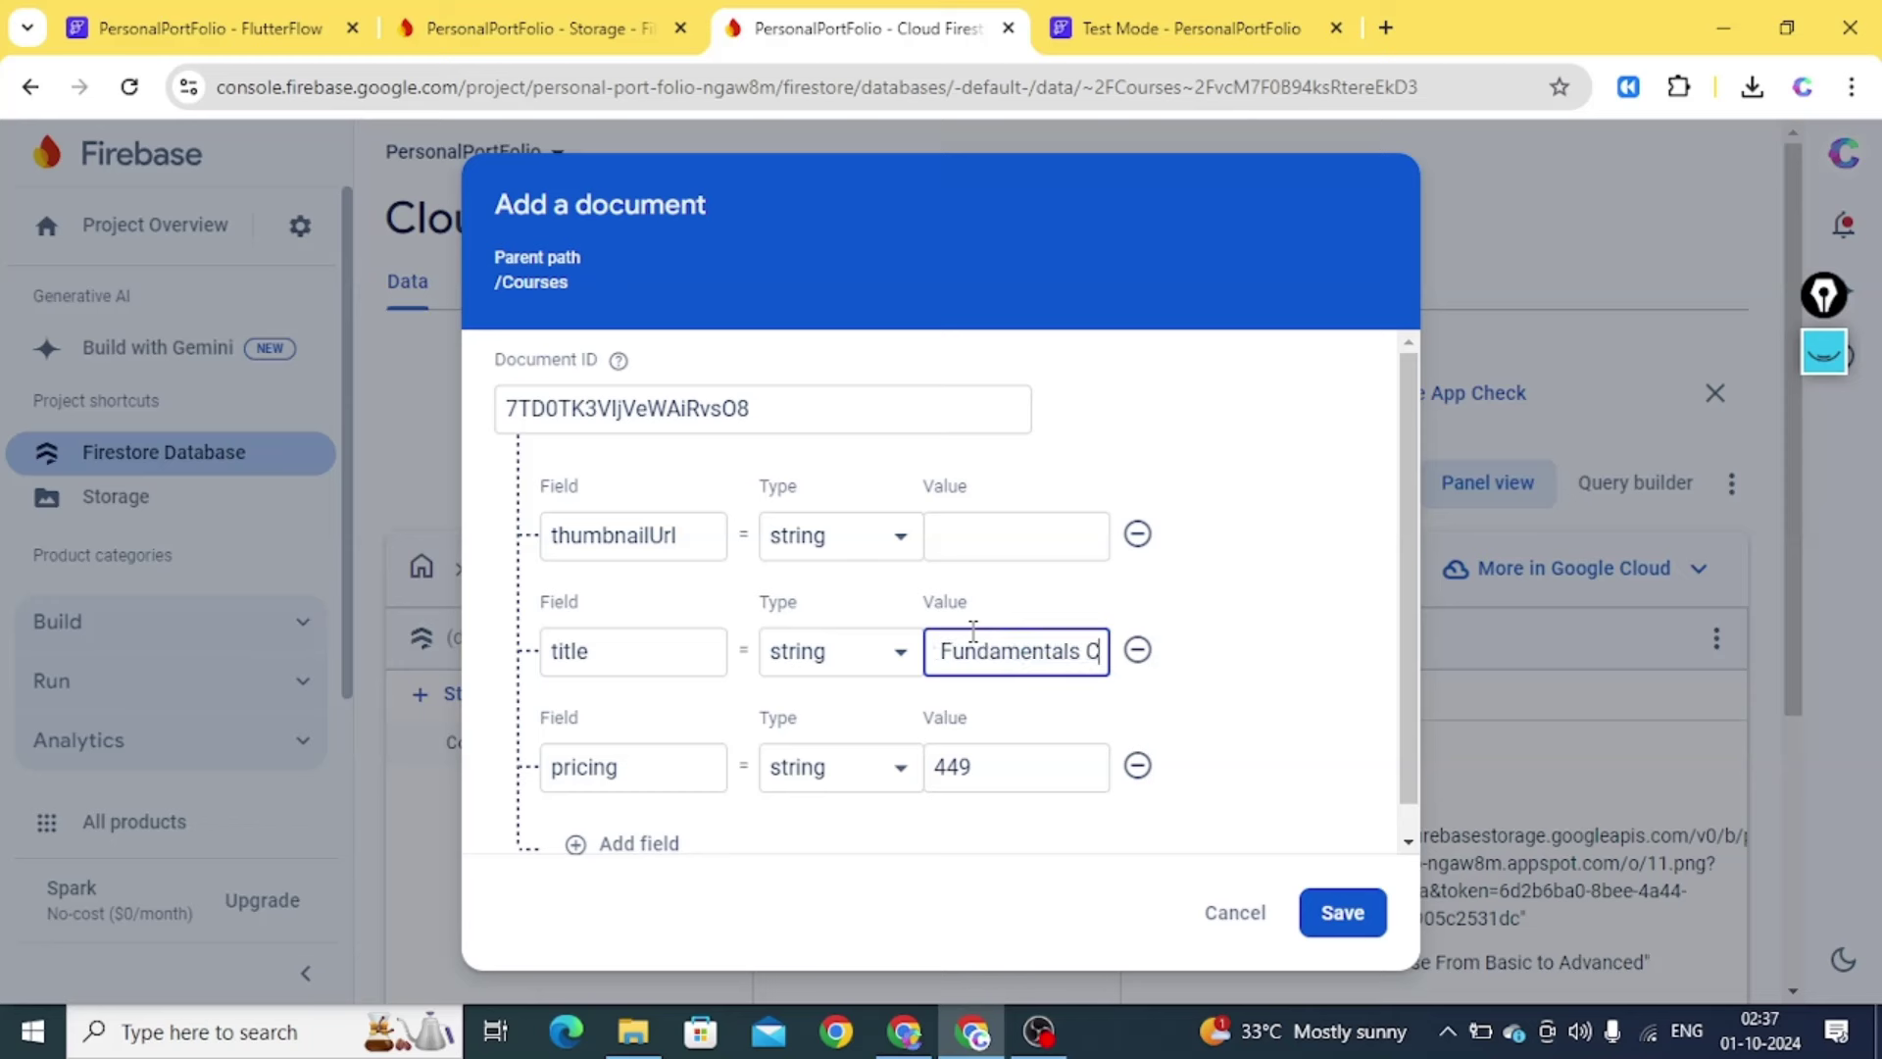
pyautogui.write('ourse')
pyautogui.click(986, 545)
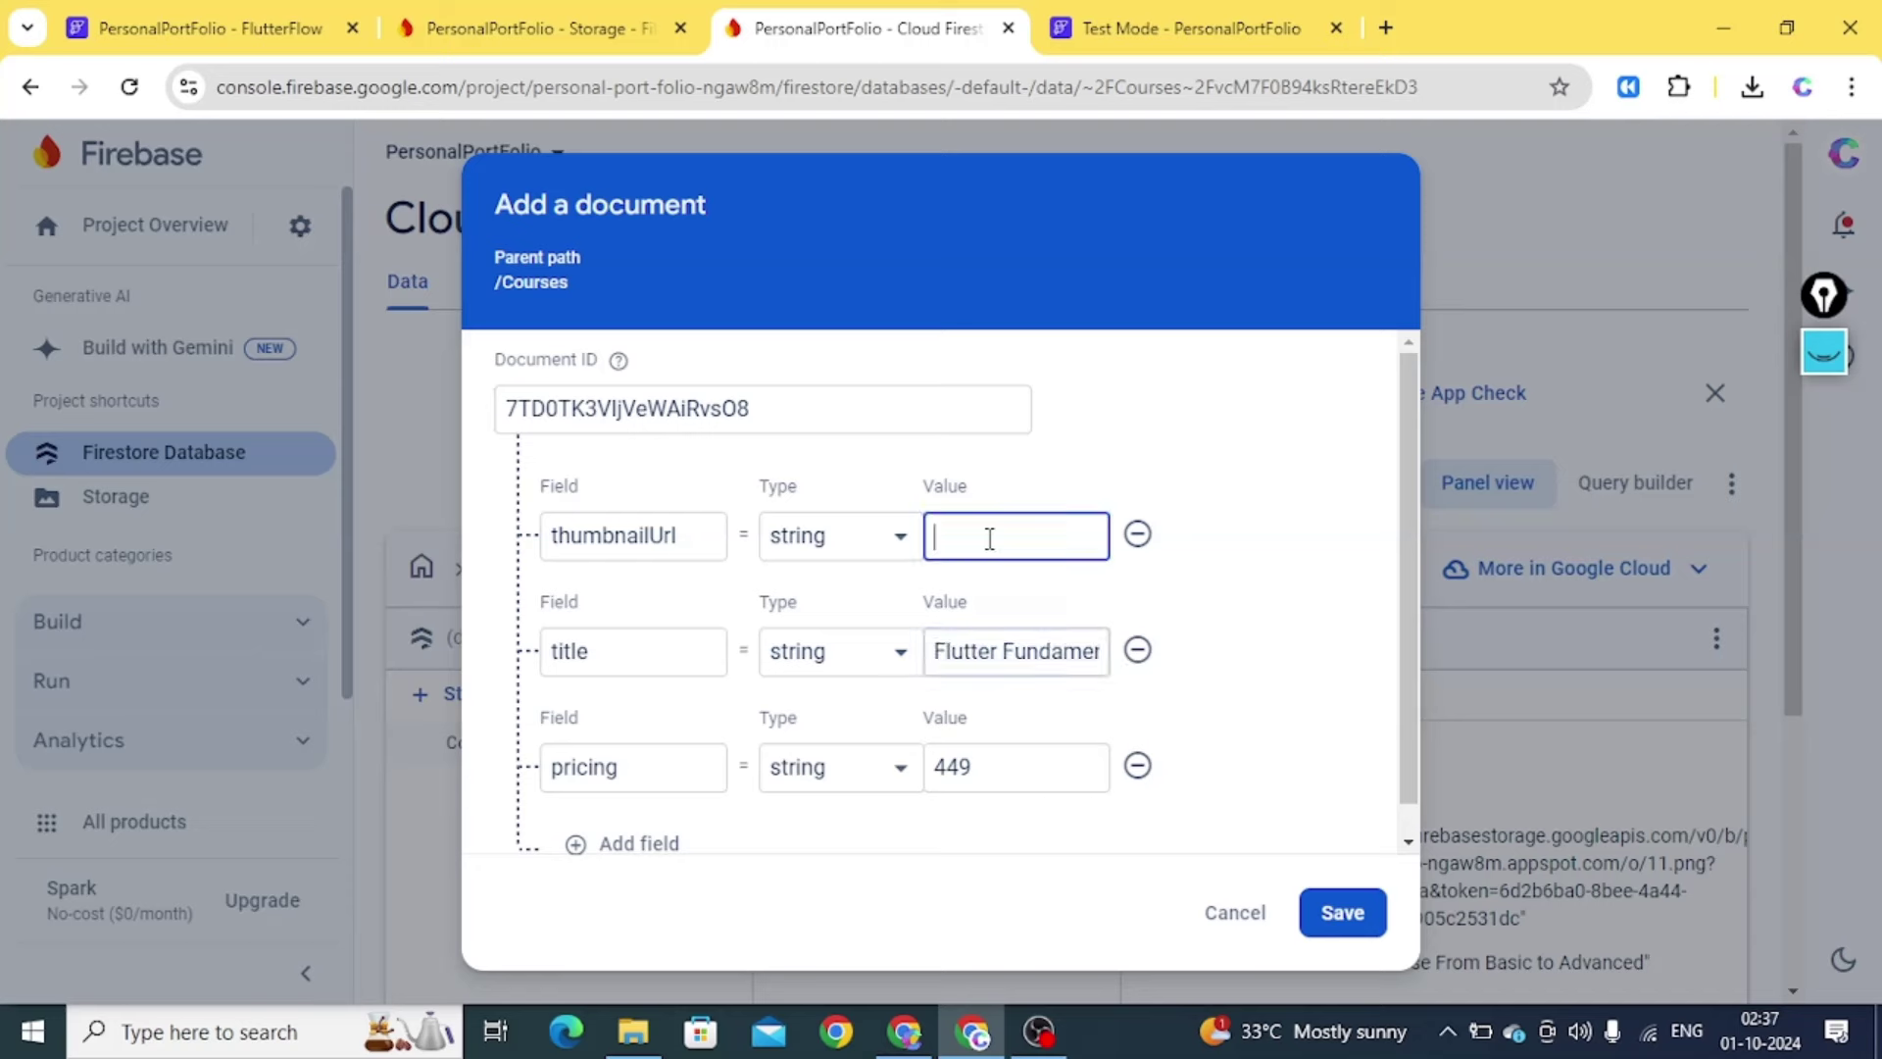
# Paste the 12.webp download link as its thumbnailUrl and save the document
pyautogui.click(547, 29)
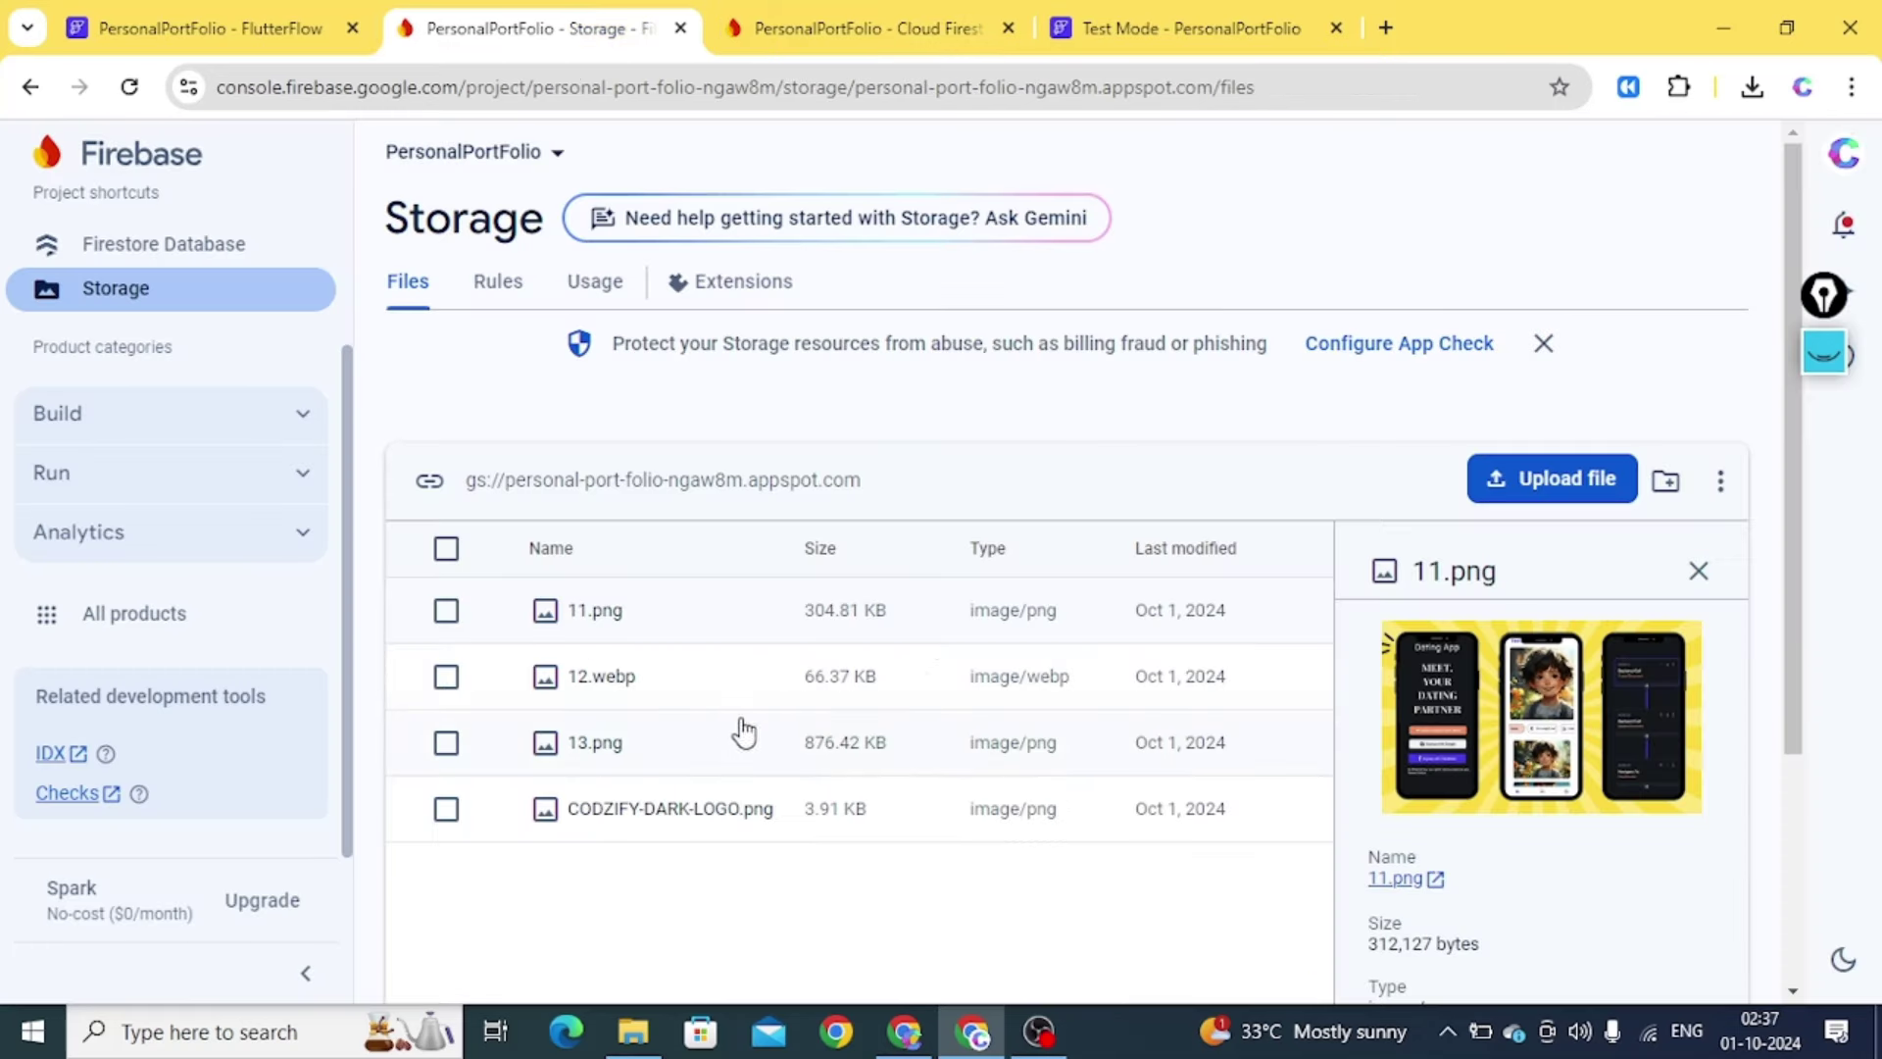
pyautogui.click(739, 679)
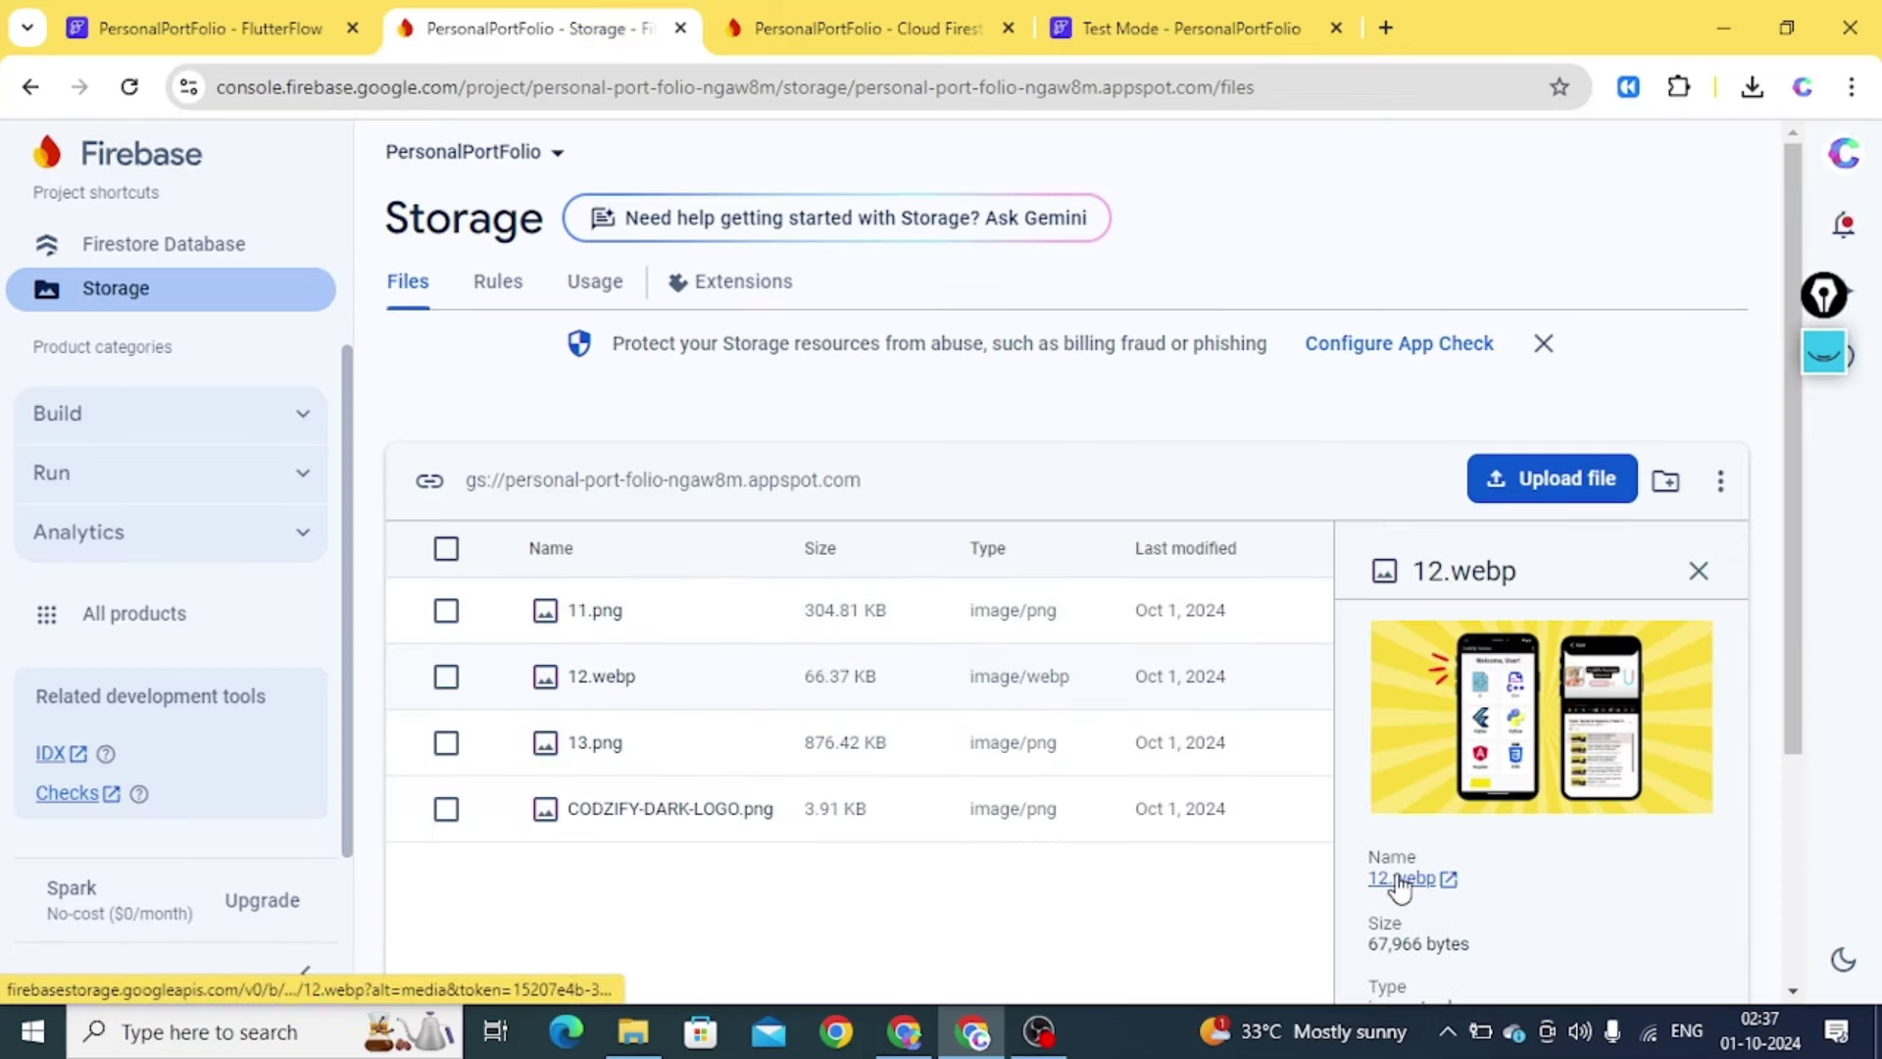
pyautogui.click(1398, 879)
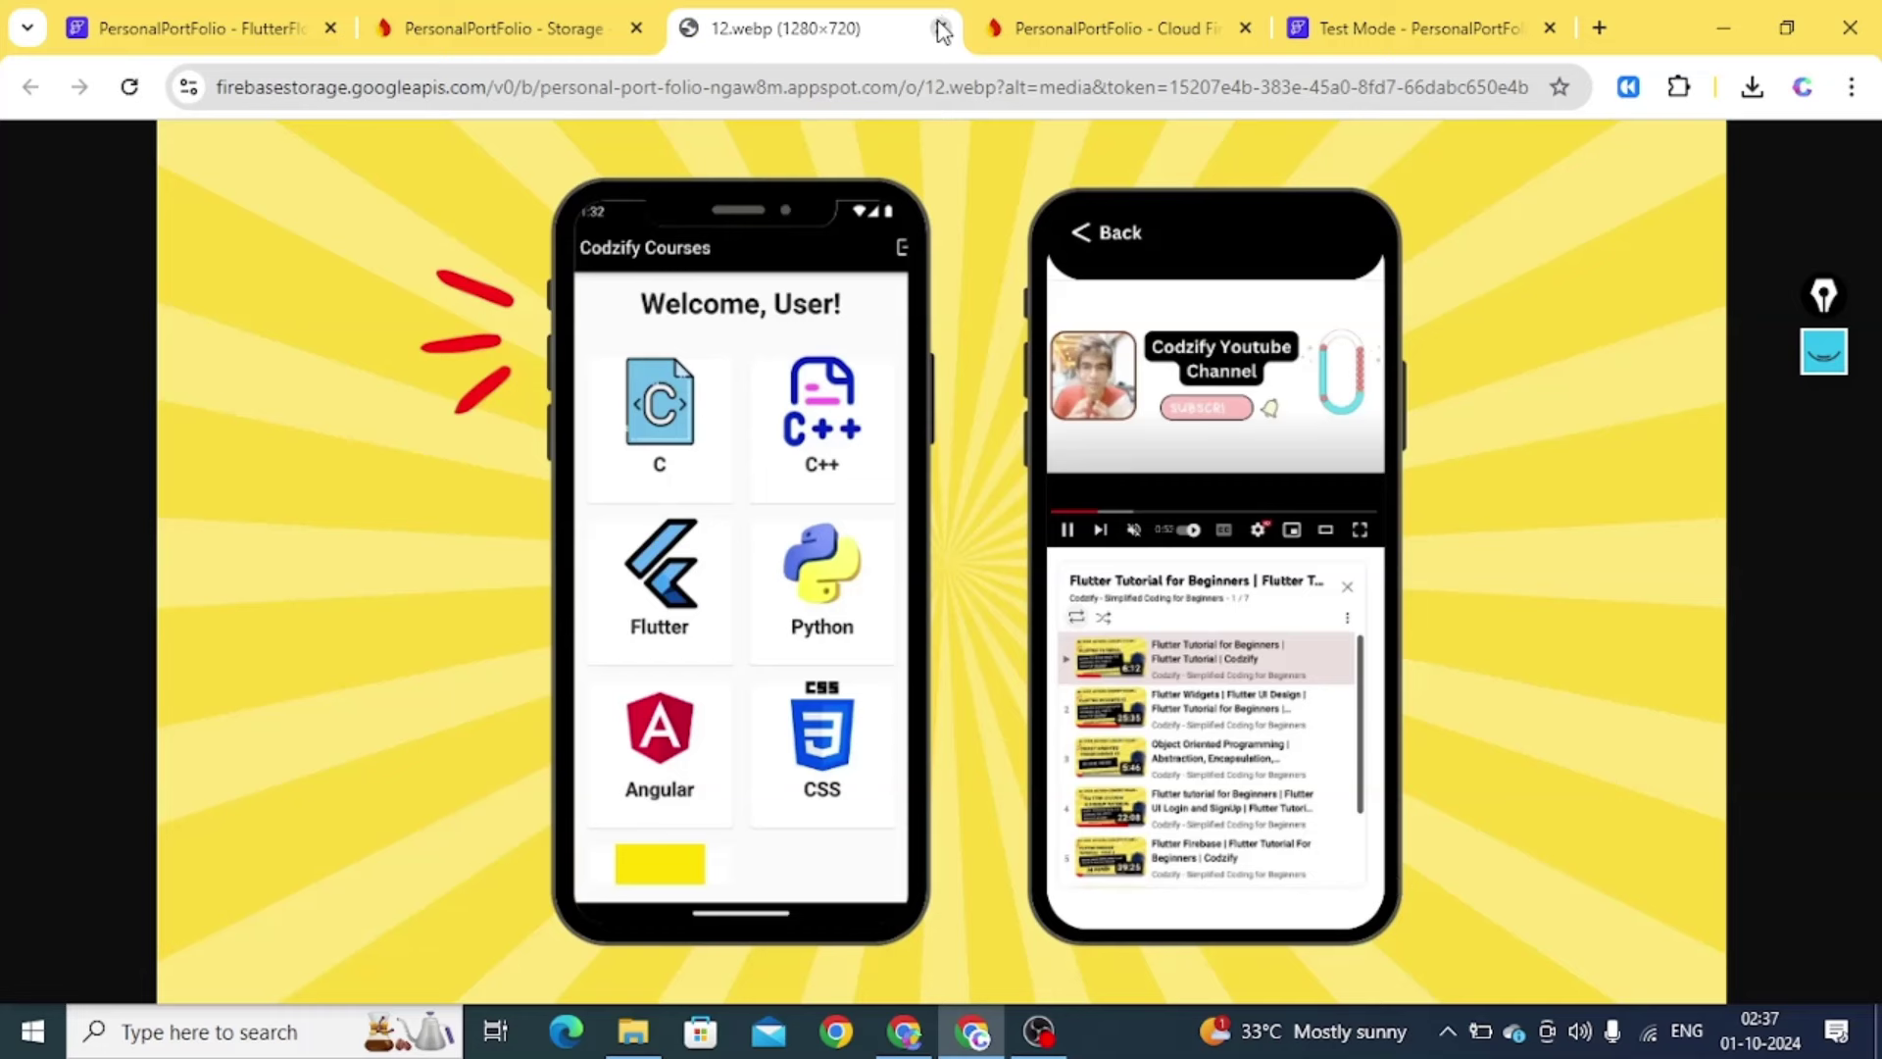
pyautogui.click(941, 29)
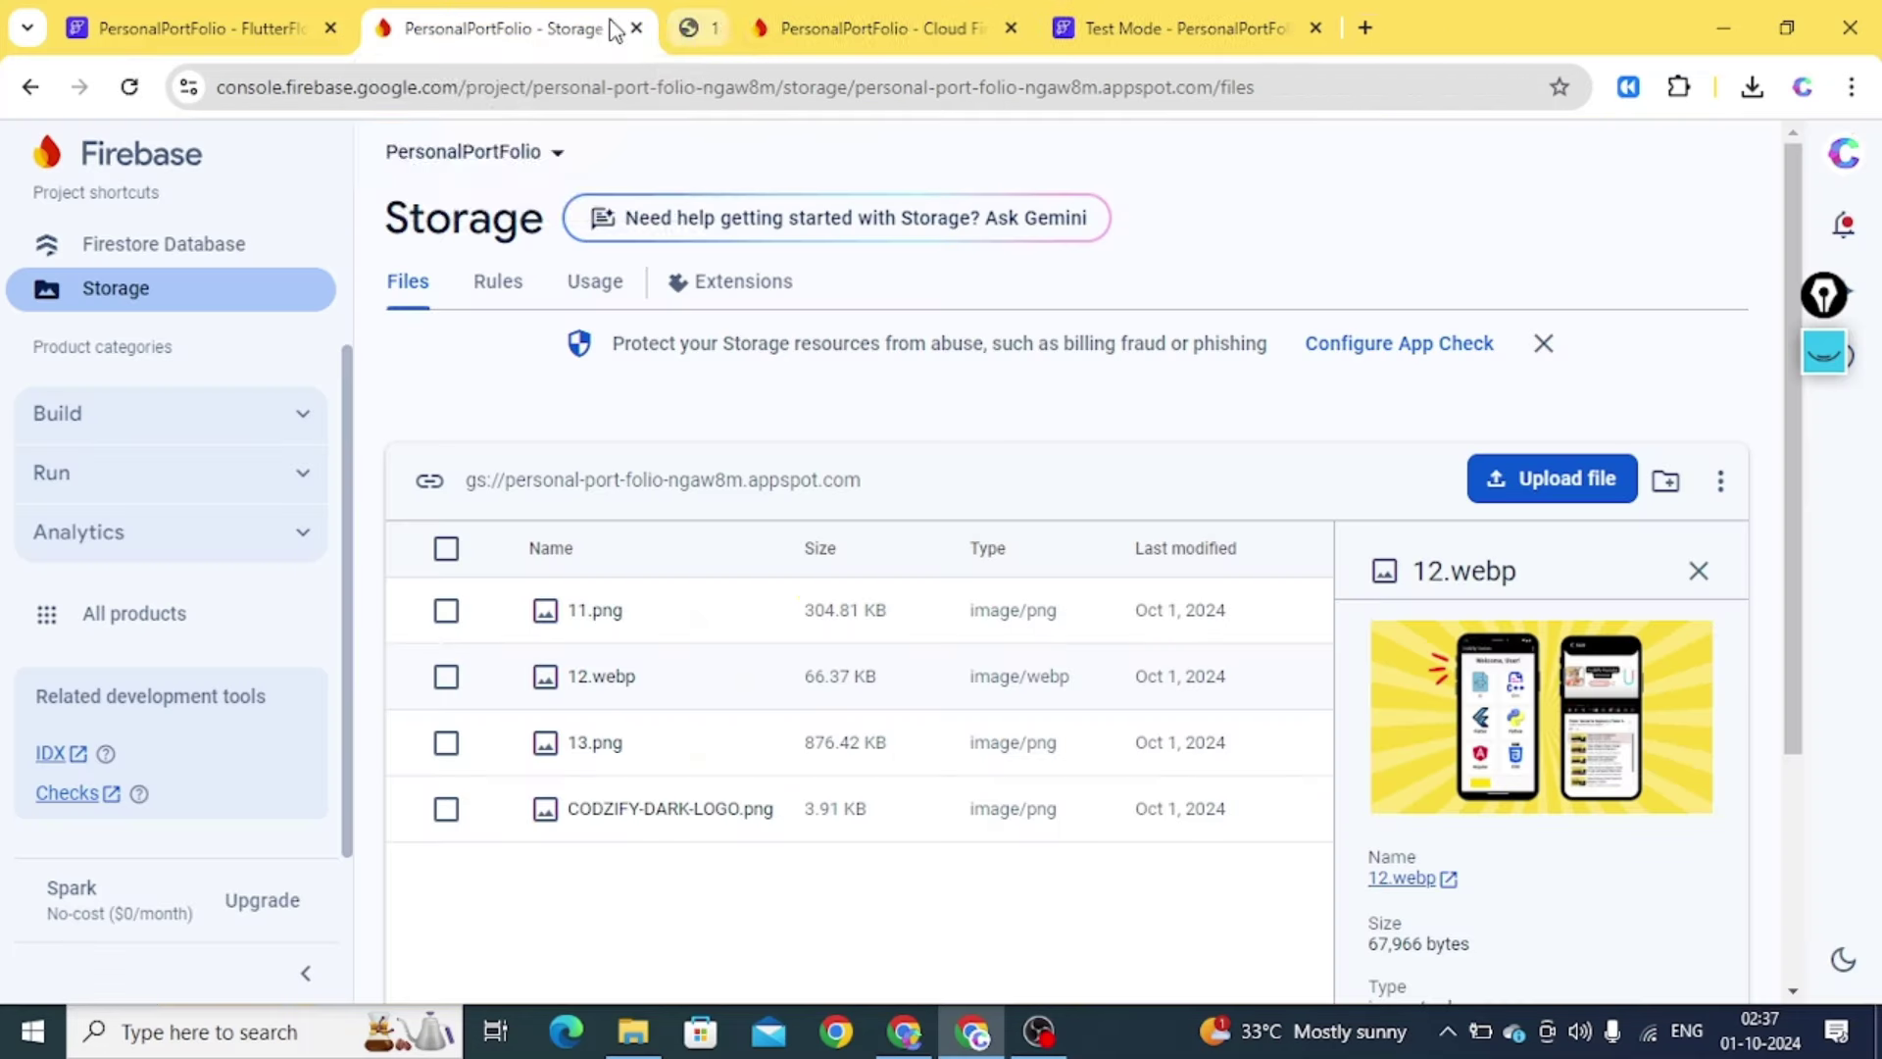
pyautogui.rightClick(1400, 882)
pyautogui.click(1472, 786)
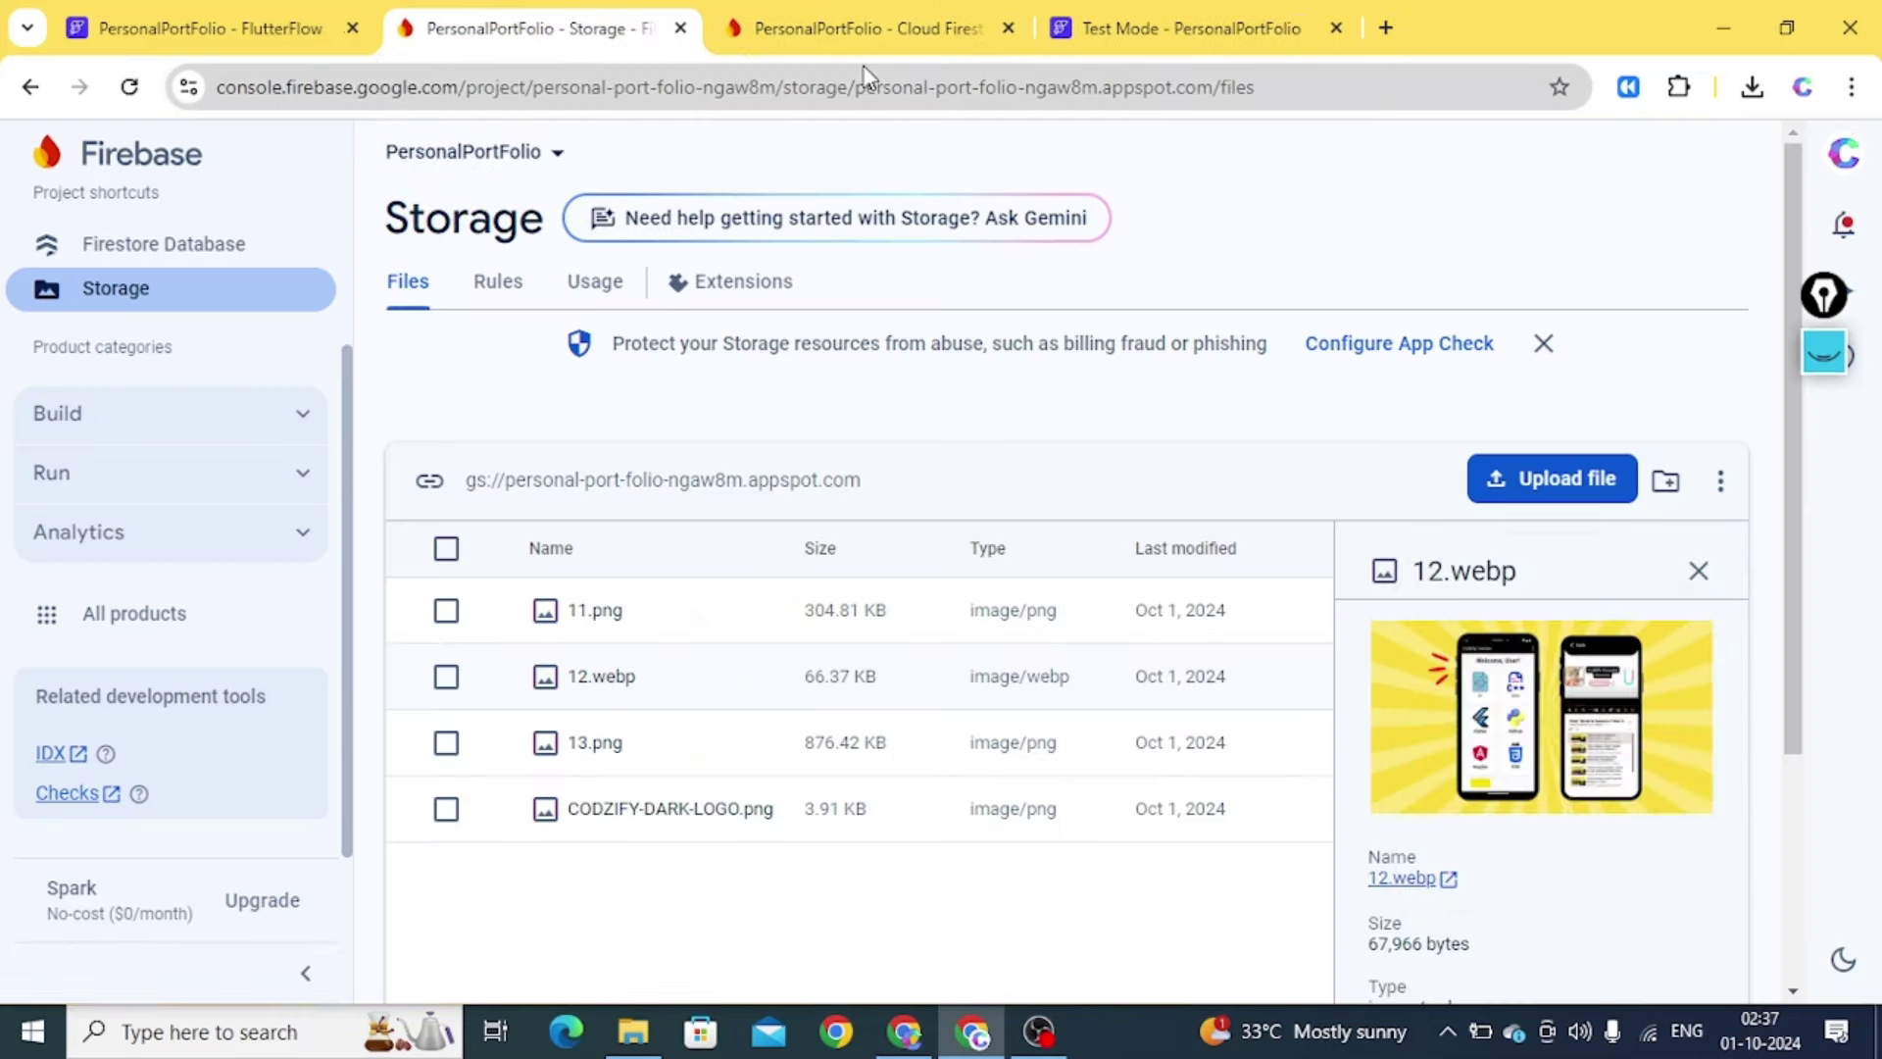
pyautogui.click(832, 30)
pyautogui.hotkey('ctrl', 'v')
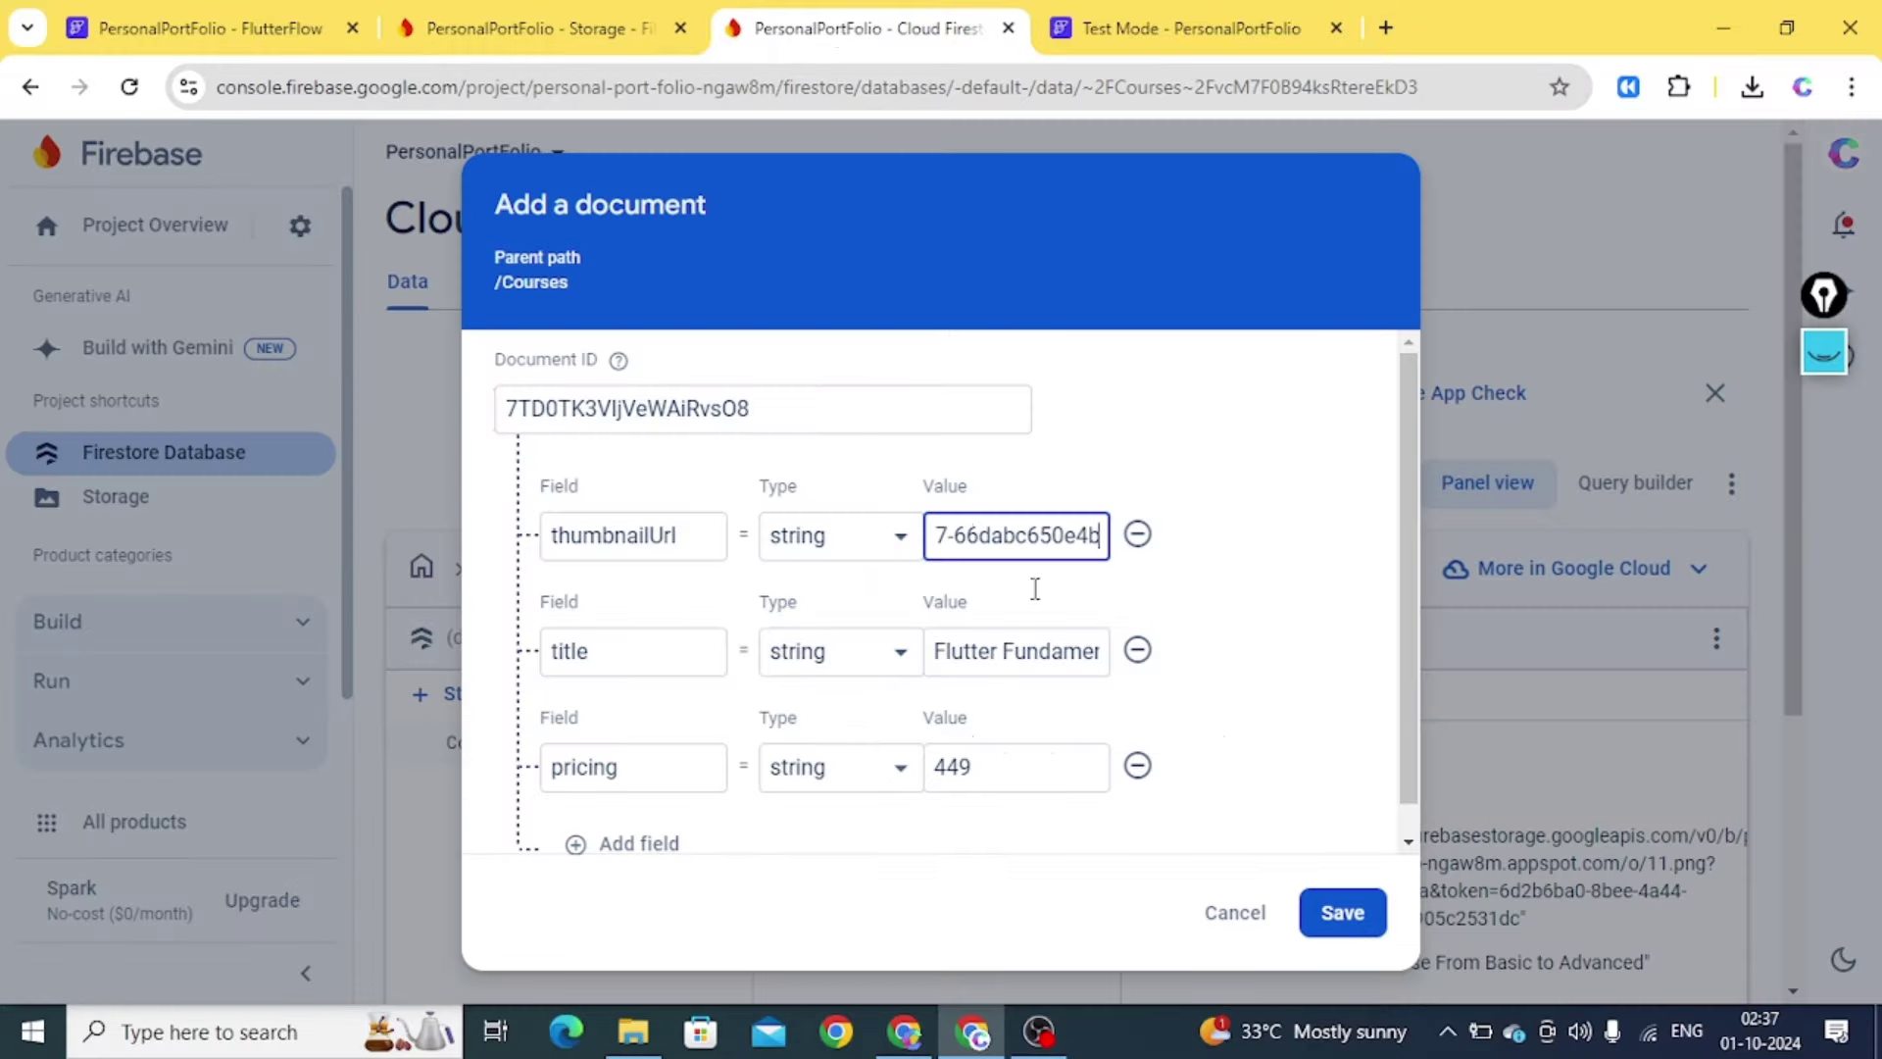
pyautogui.click(1339, 912)
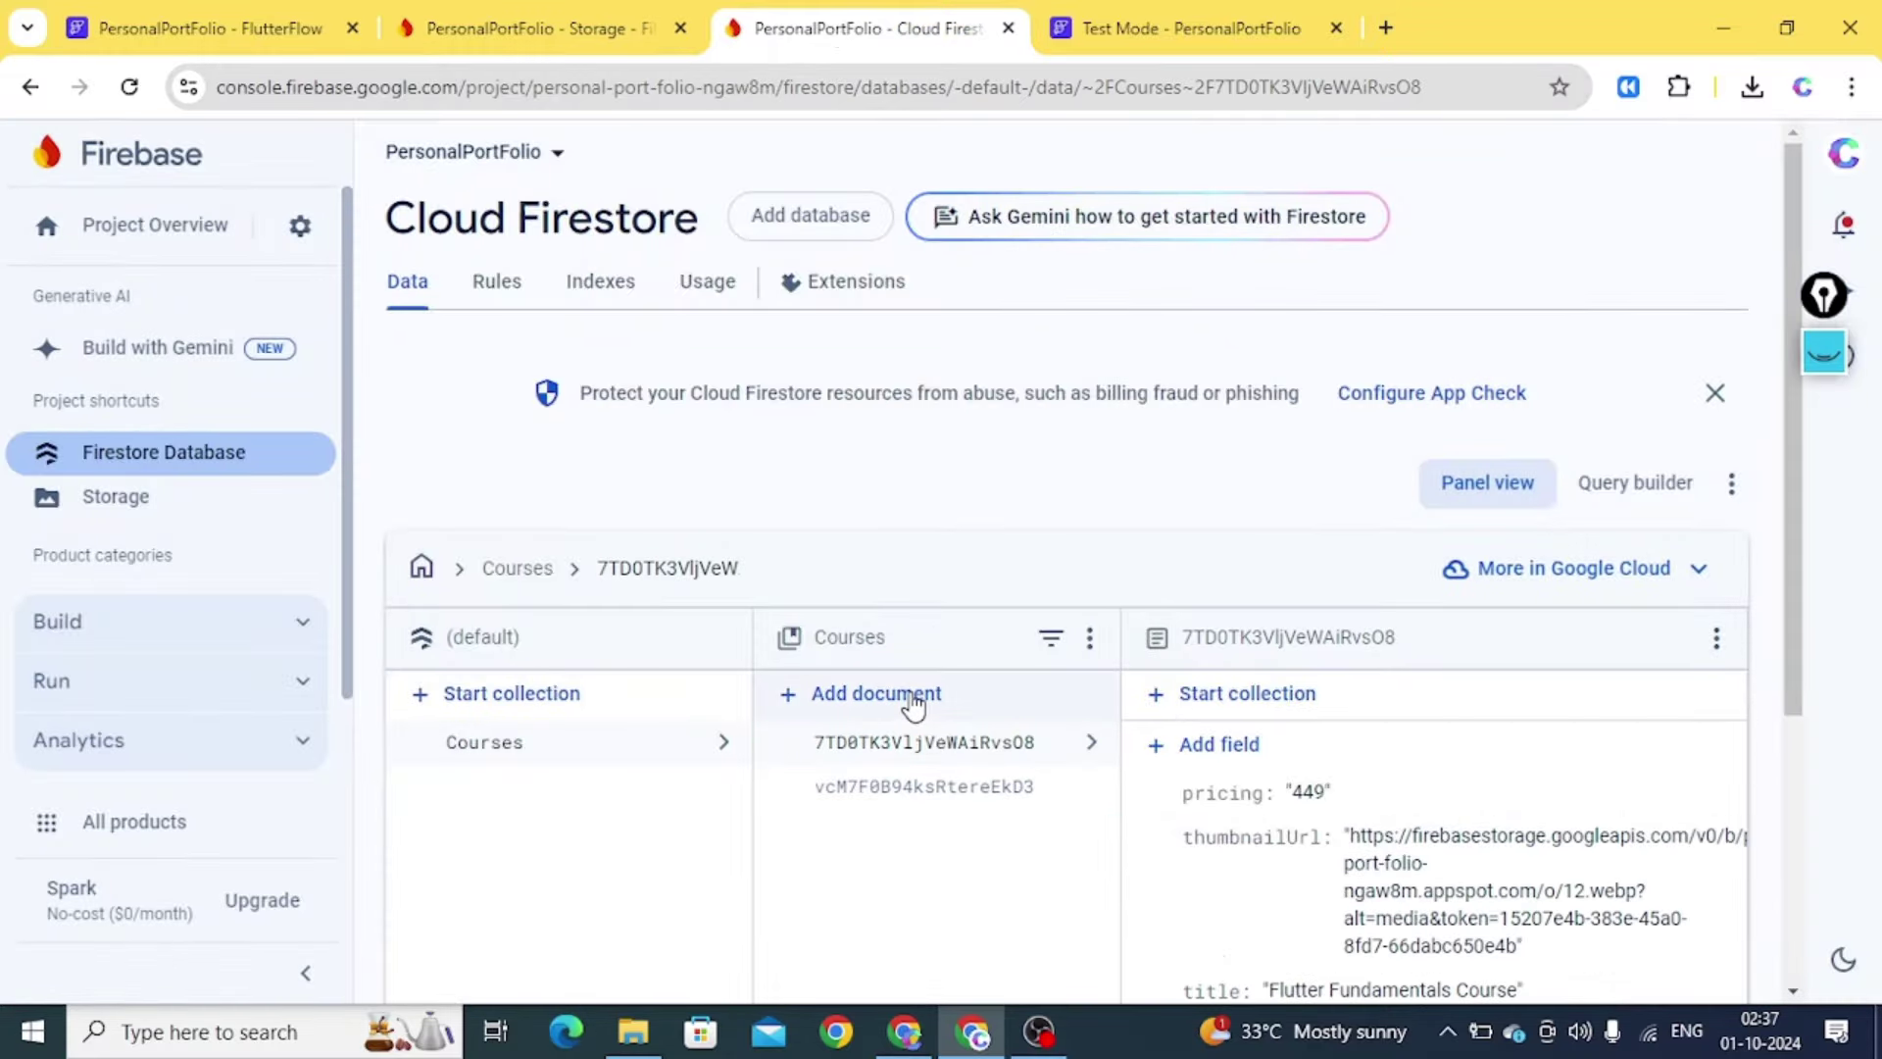
pyautogui.click(909, 696)
# Fill a third auto-ID document with thumbnailUrl, title 'Grocery Delivery App' and pricing 449
pyautogui.click(1111, 528)
pyautogui.click(617, 638)
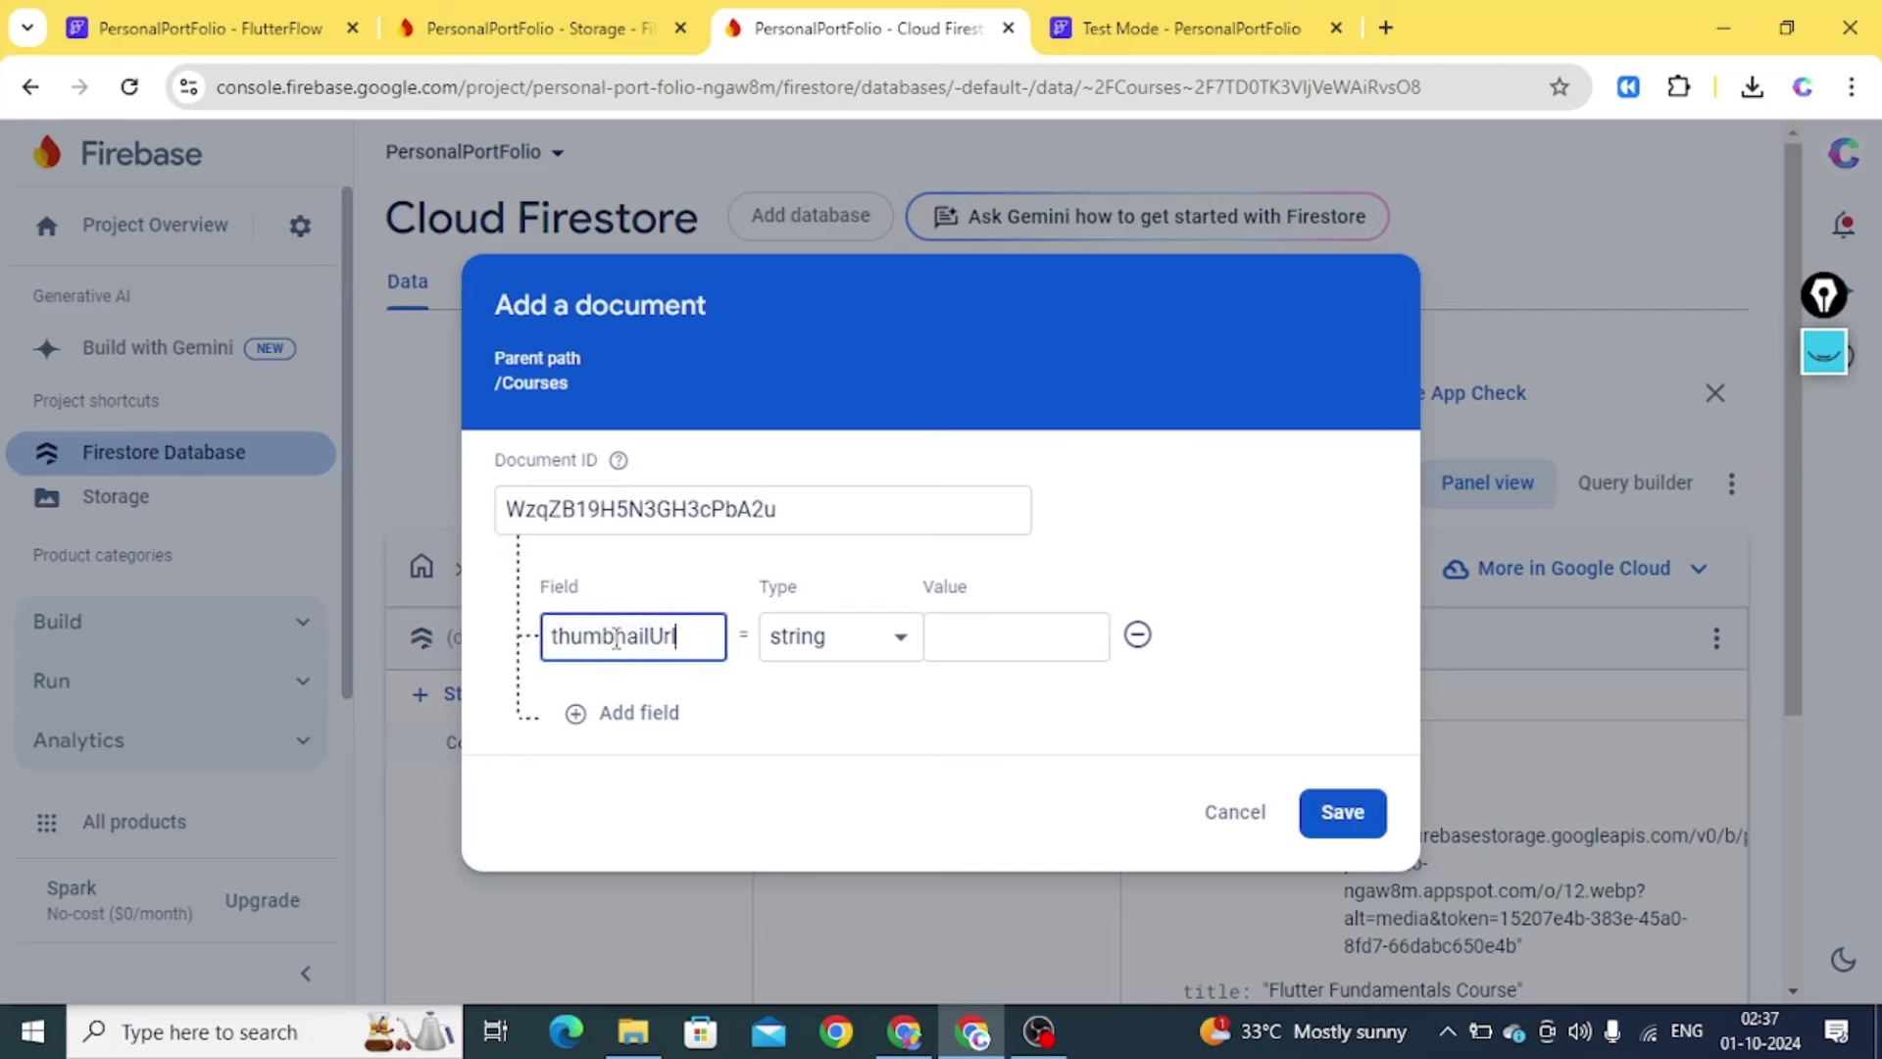
pyautogui.click(627, 720)
pyautogui.click(584, 697)
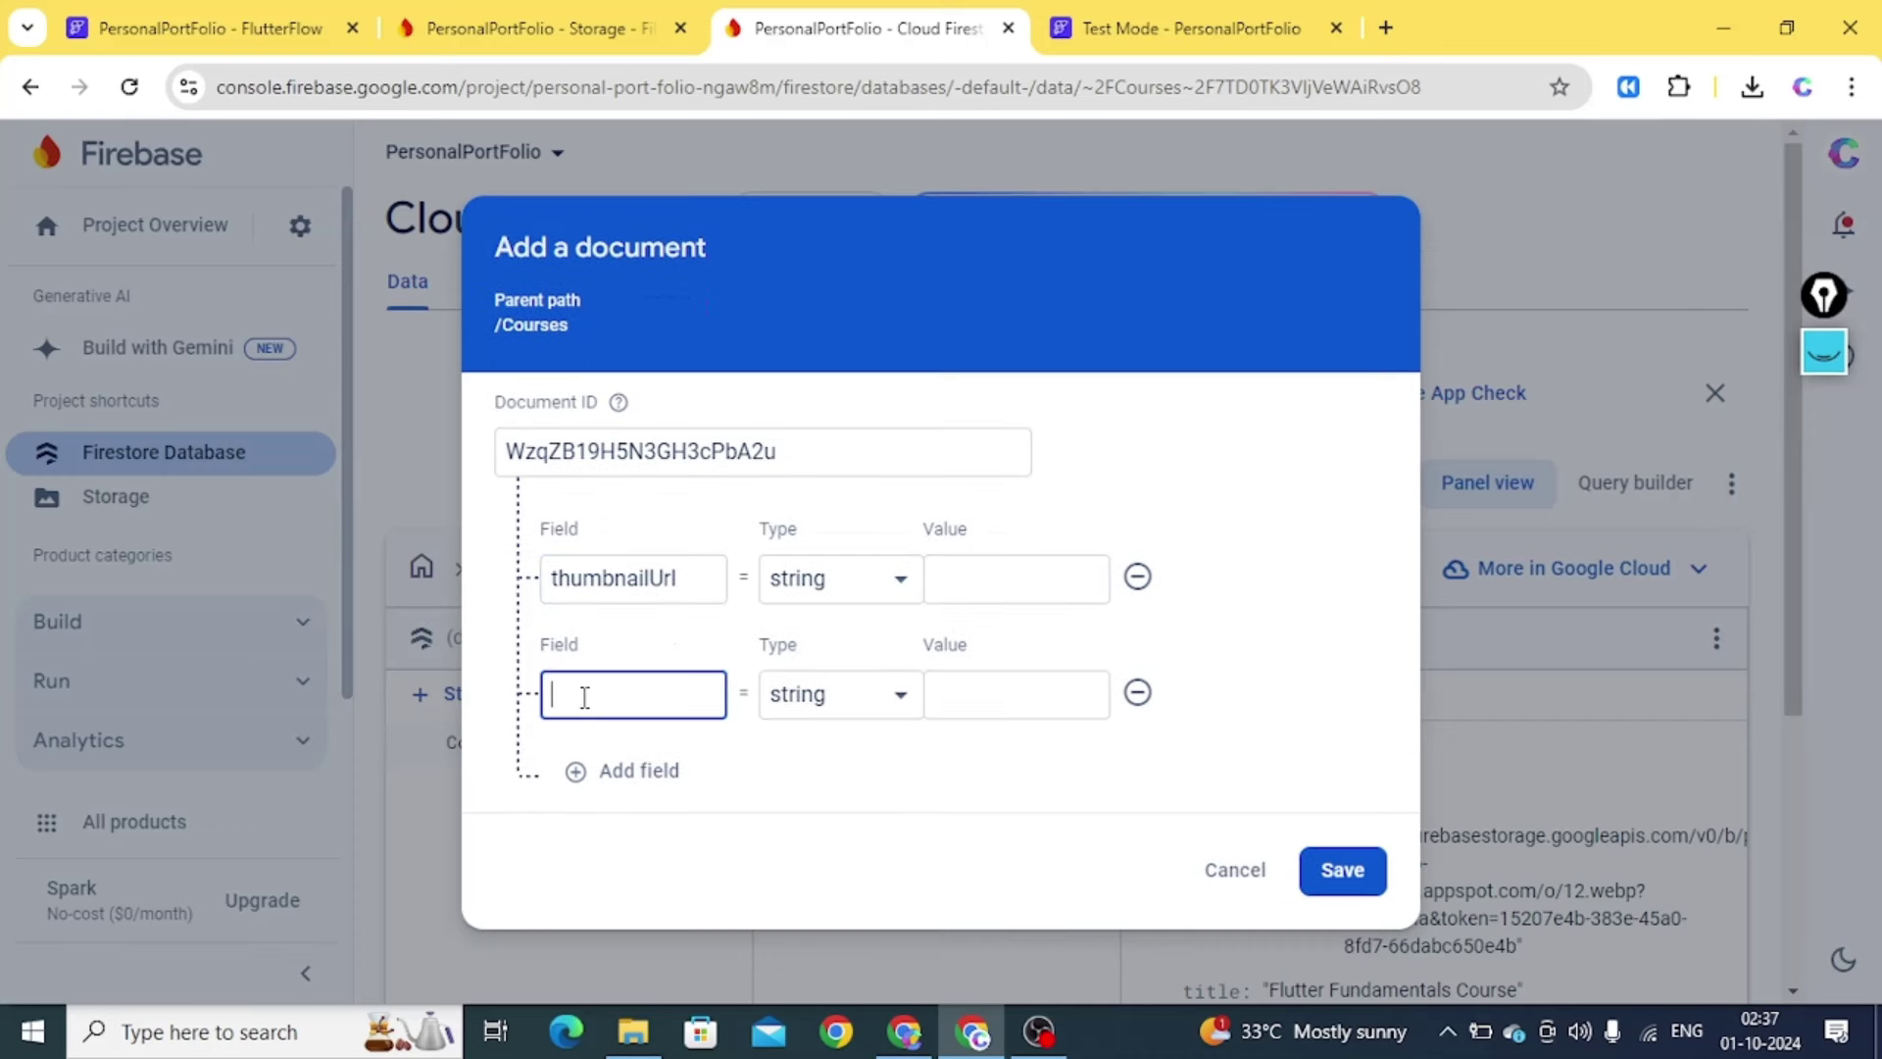
pyautogui.click(623, 770)
pyautogui.click(587, 764)
pyautogui.write('cou')
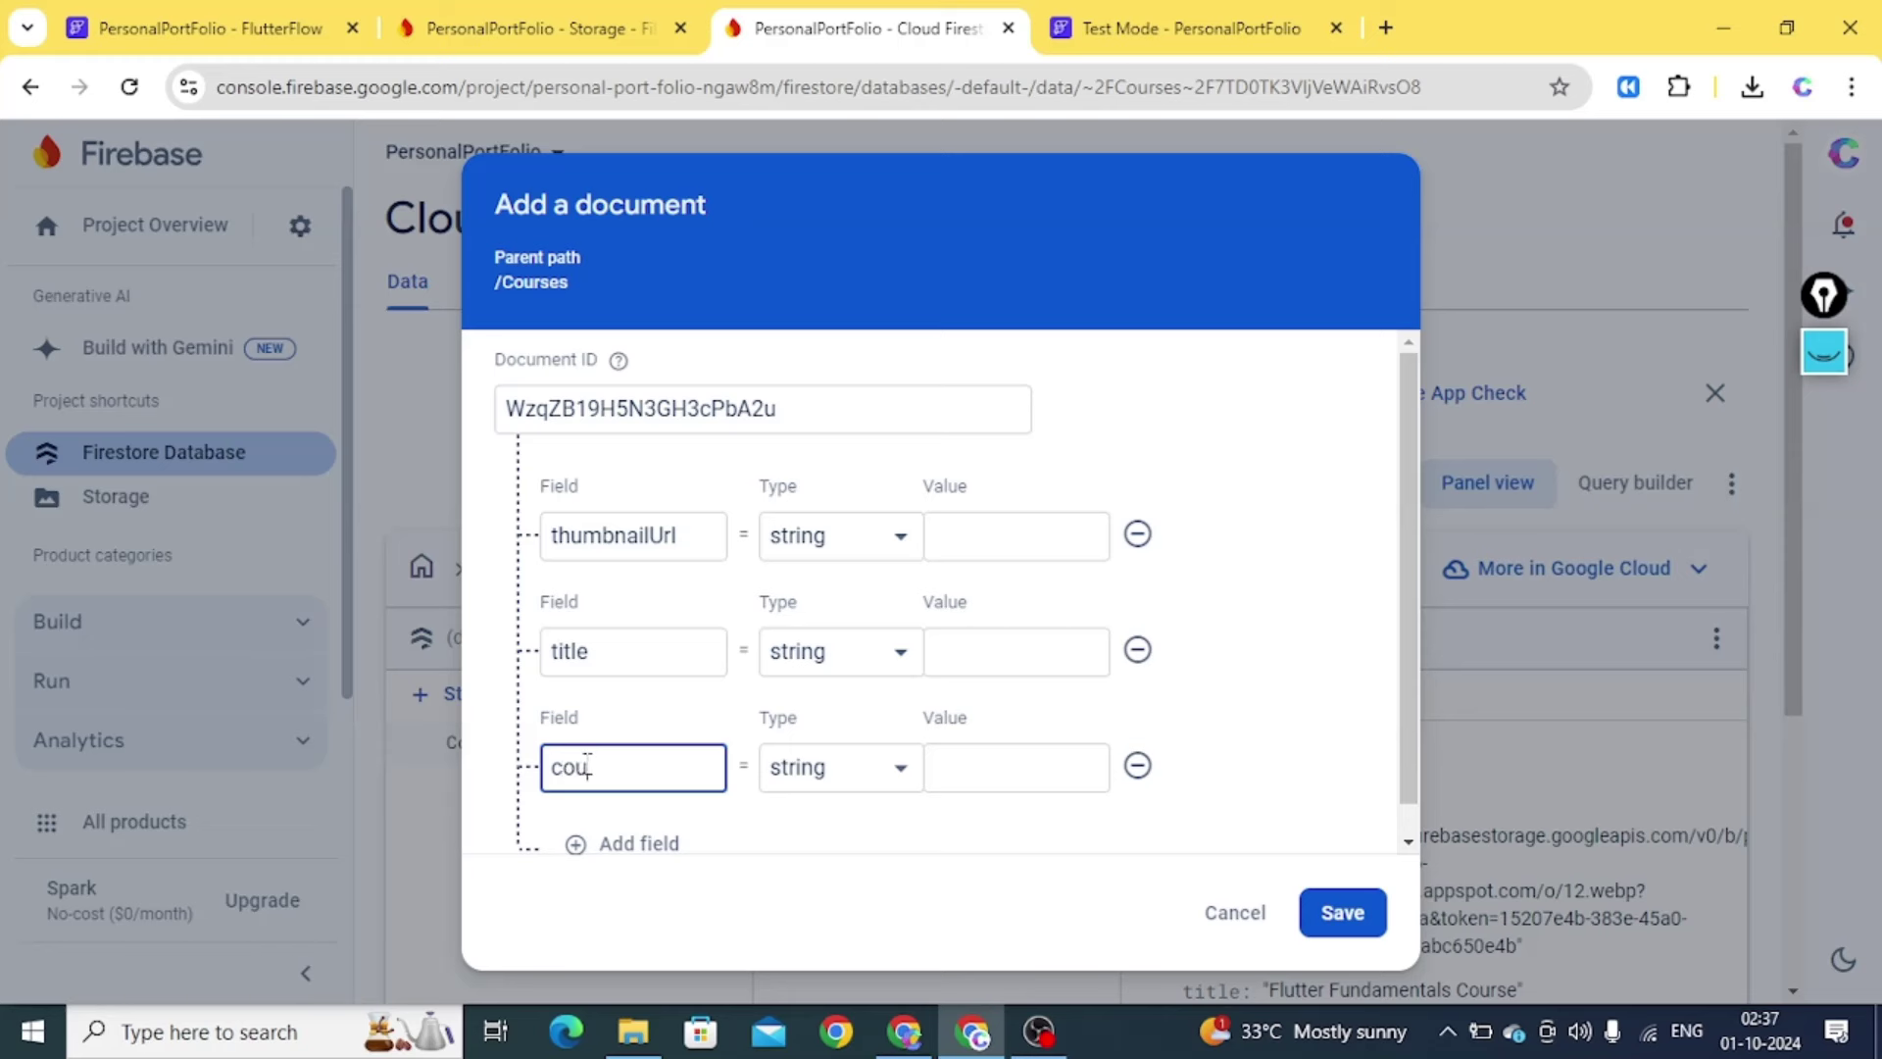
pyautogui.press('BackSpace')
pyautogui.press('BackSpace')
pyautogui.press('BackSpace')
pyautogui.write('pr')
pyautogui.click(1031, 757)
pyautogui.write('449')
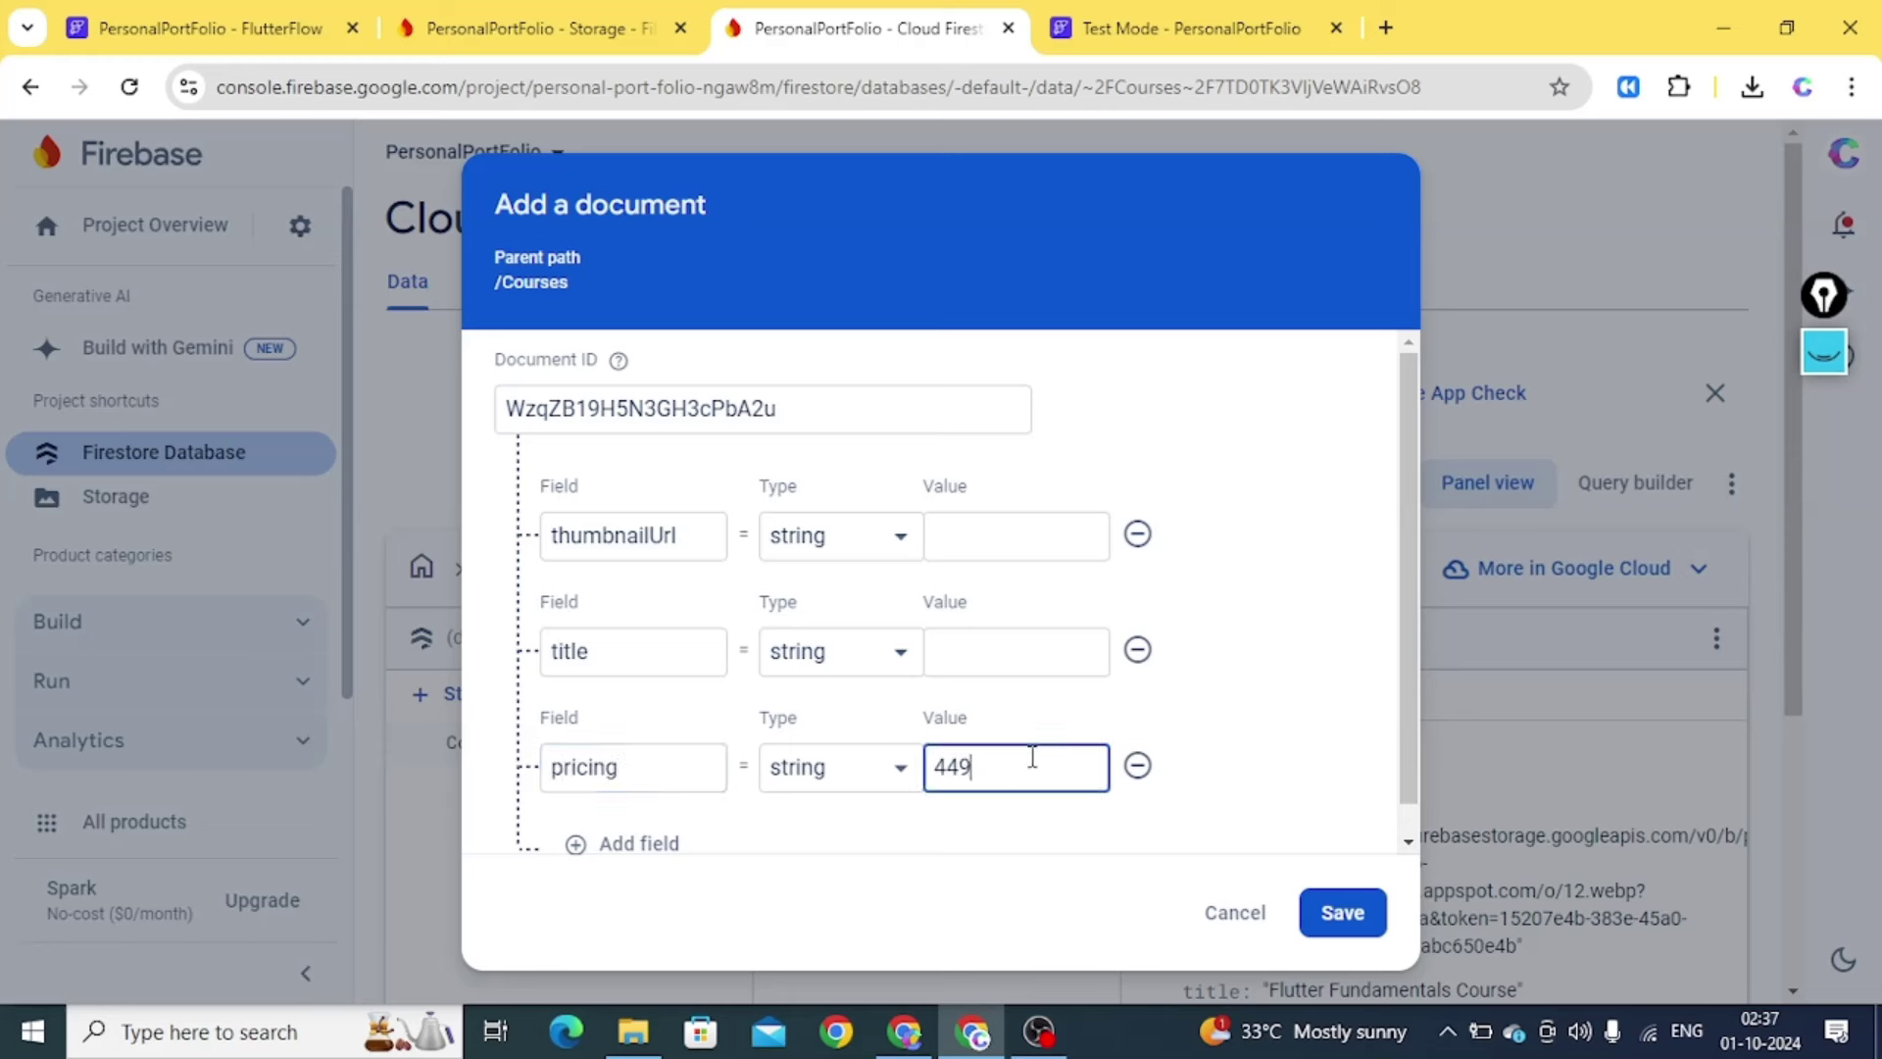
pyautogui.click(941, 650)
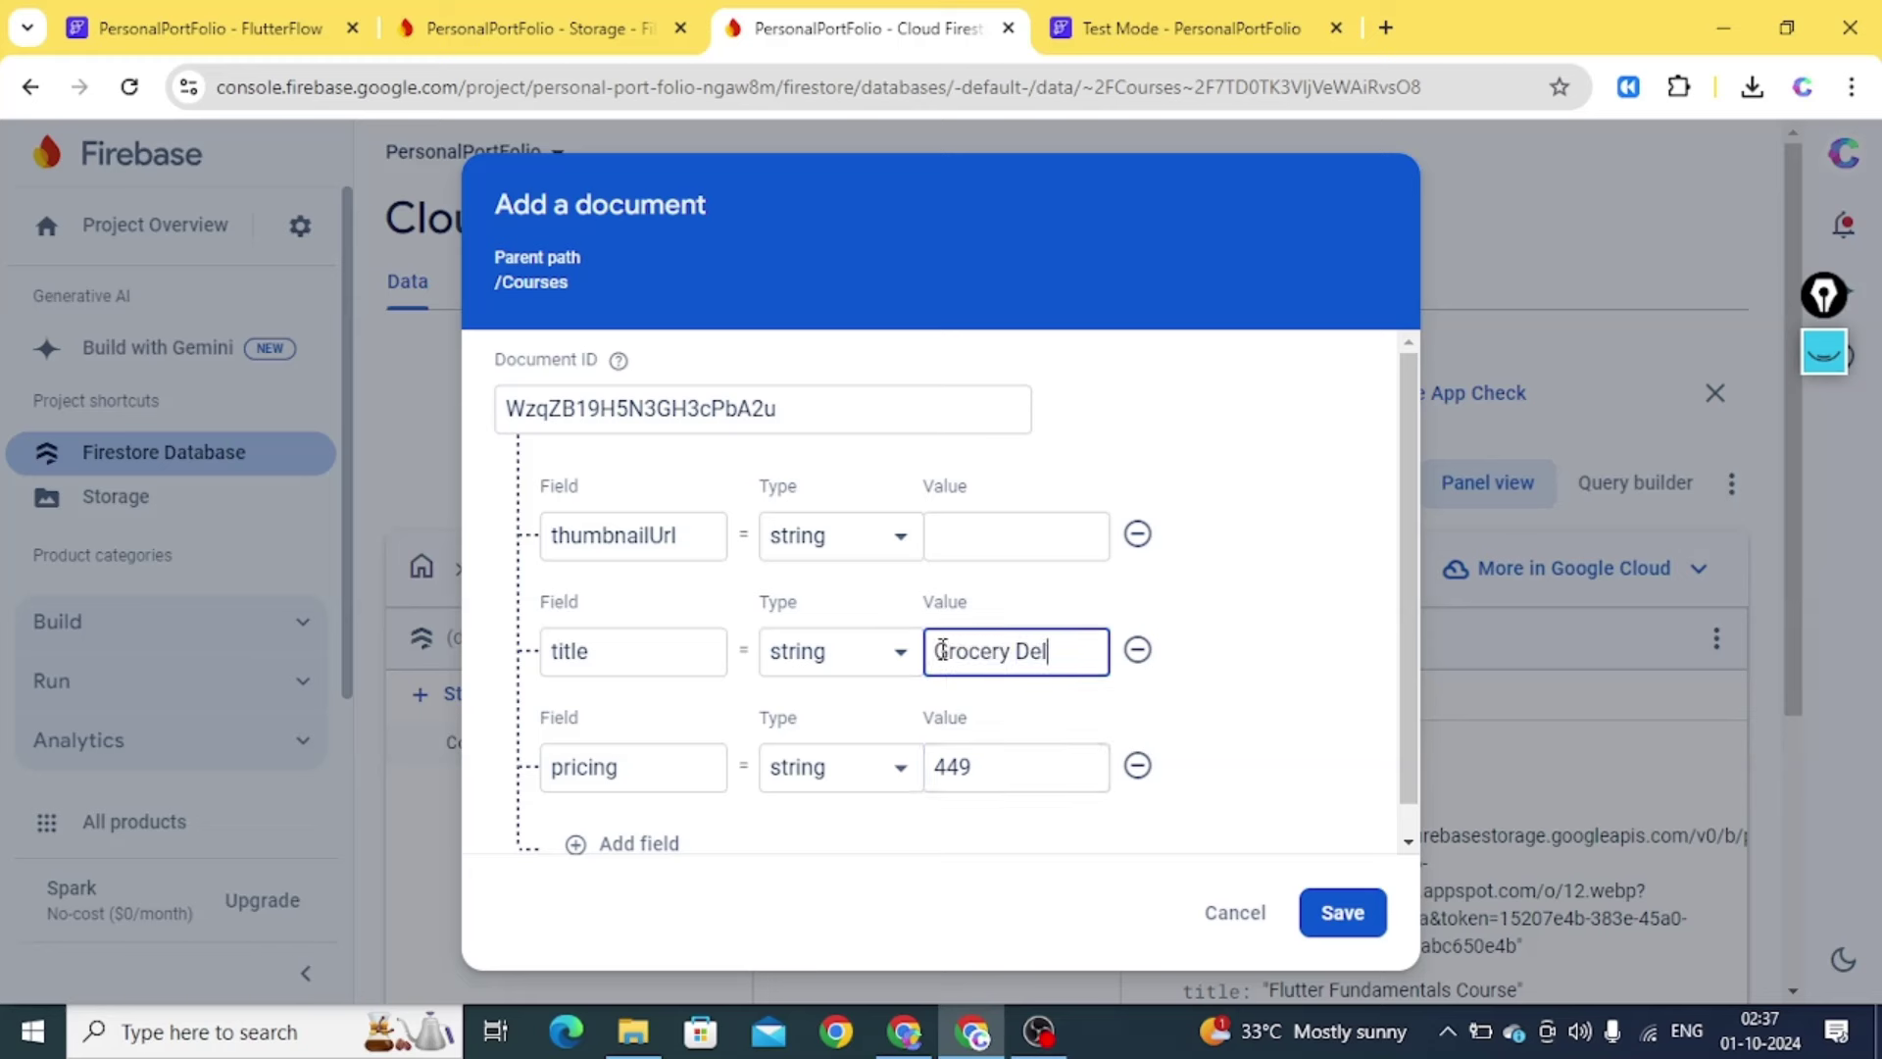
pyautogui.write('Grocery Delivery App')
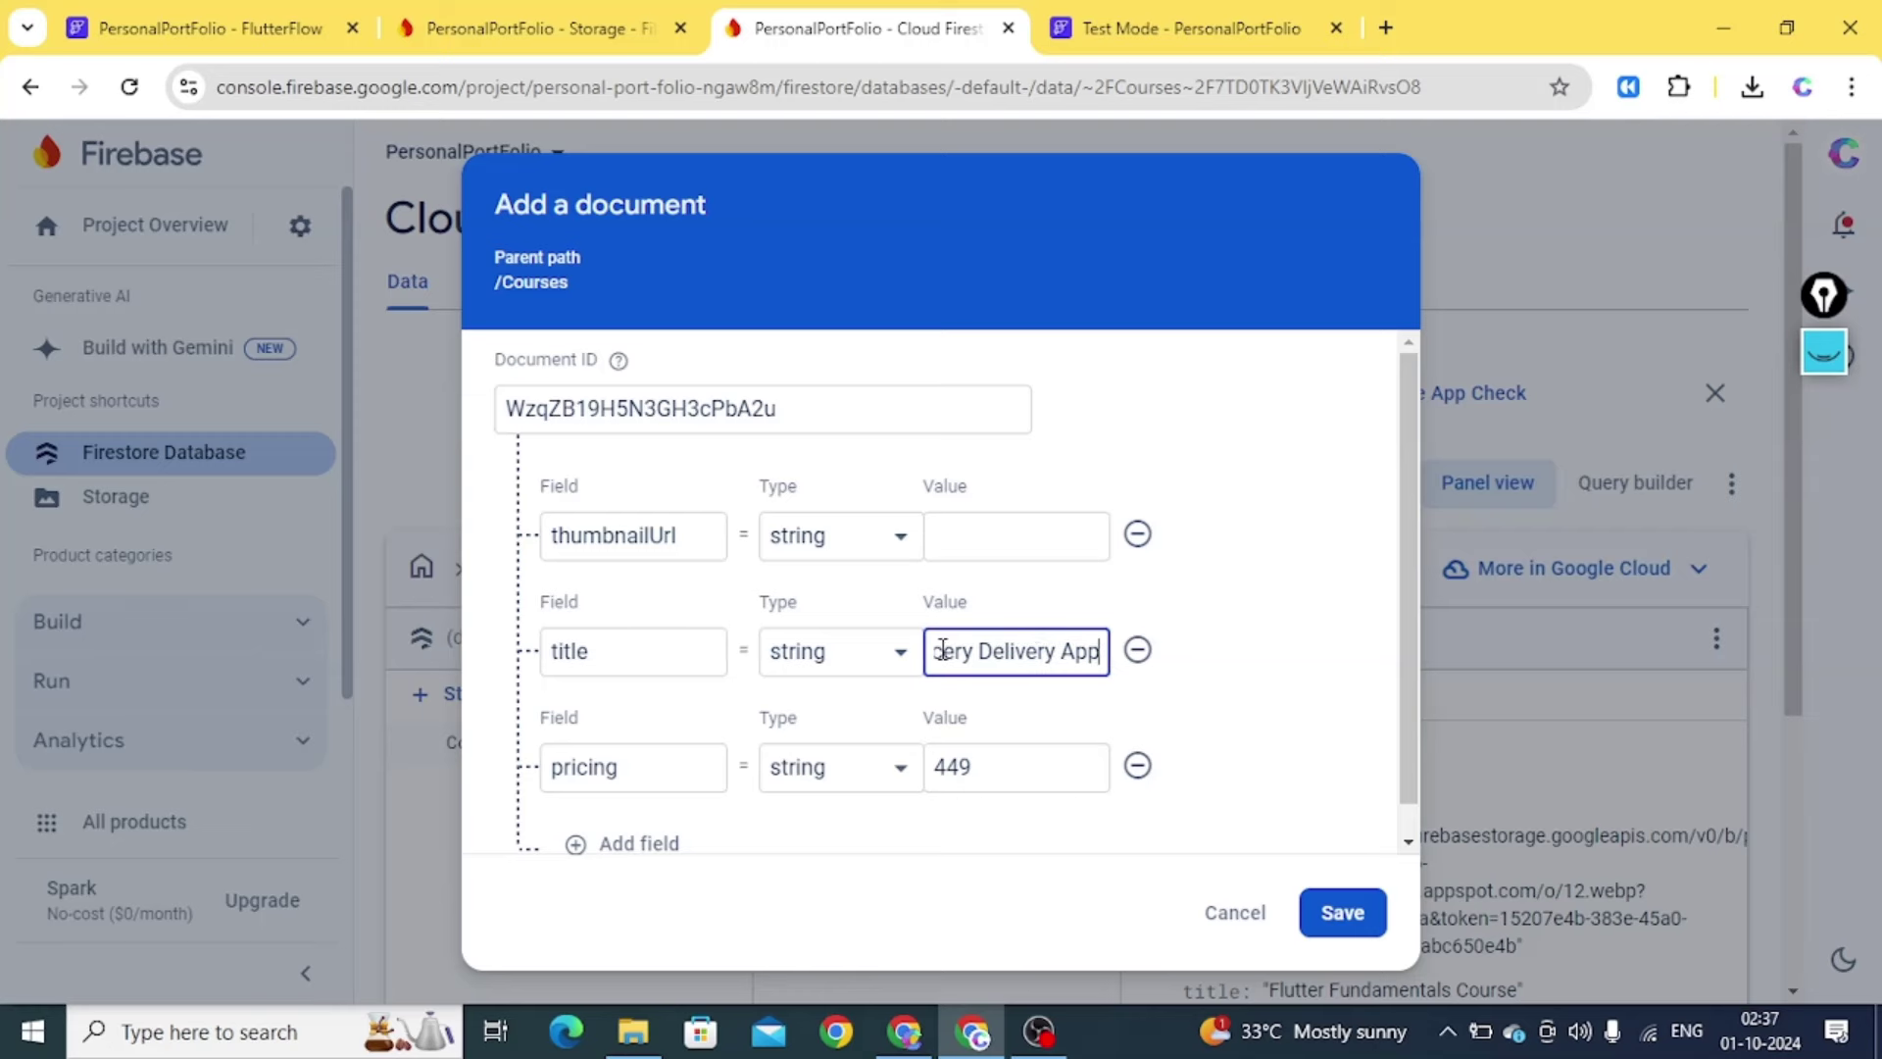
pyautogui.click(989, 538)
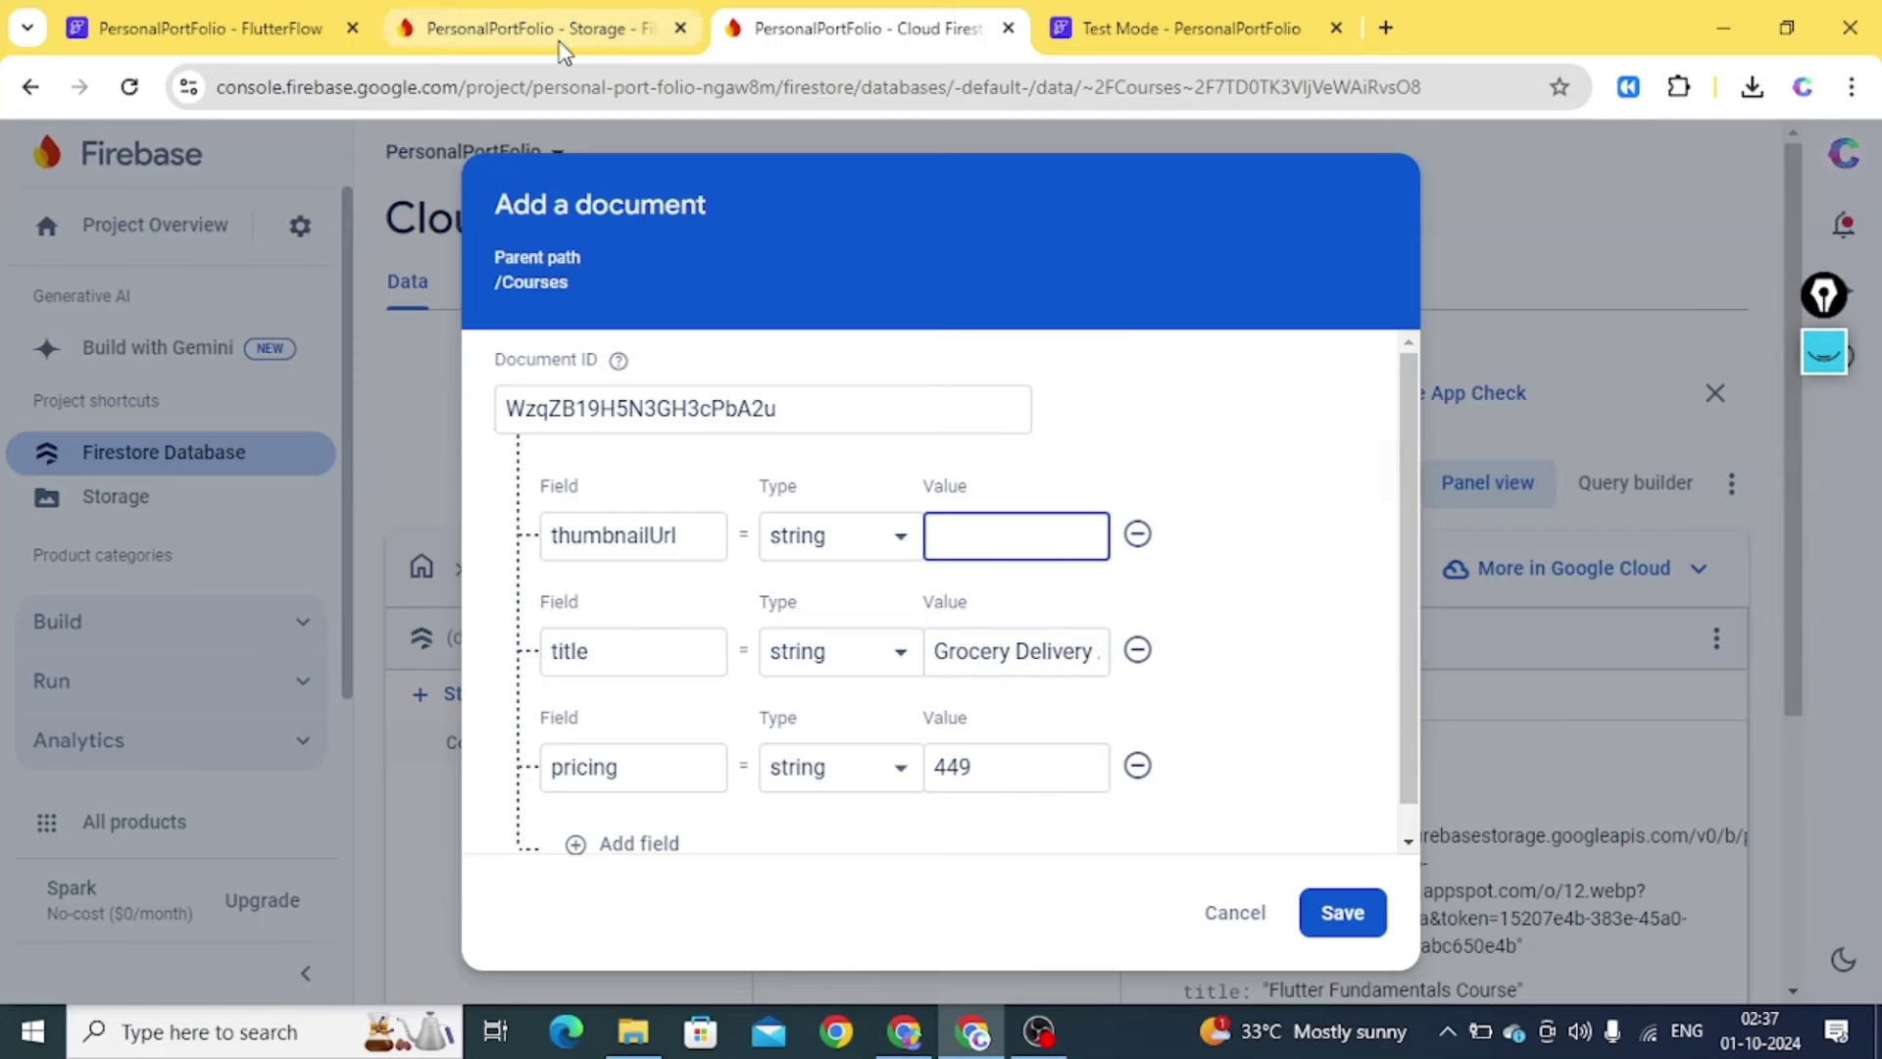
# Paste the 13.png download link as thumbnailUrl and save the document
pyautogui.click(529, 28)
pyautogui.click(926, 769)
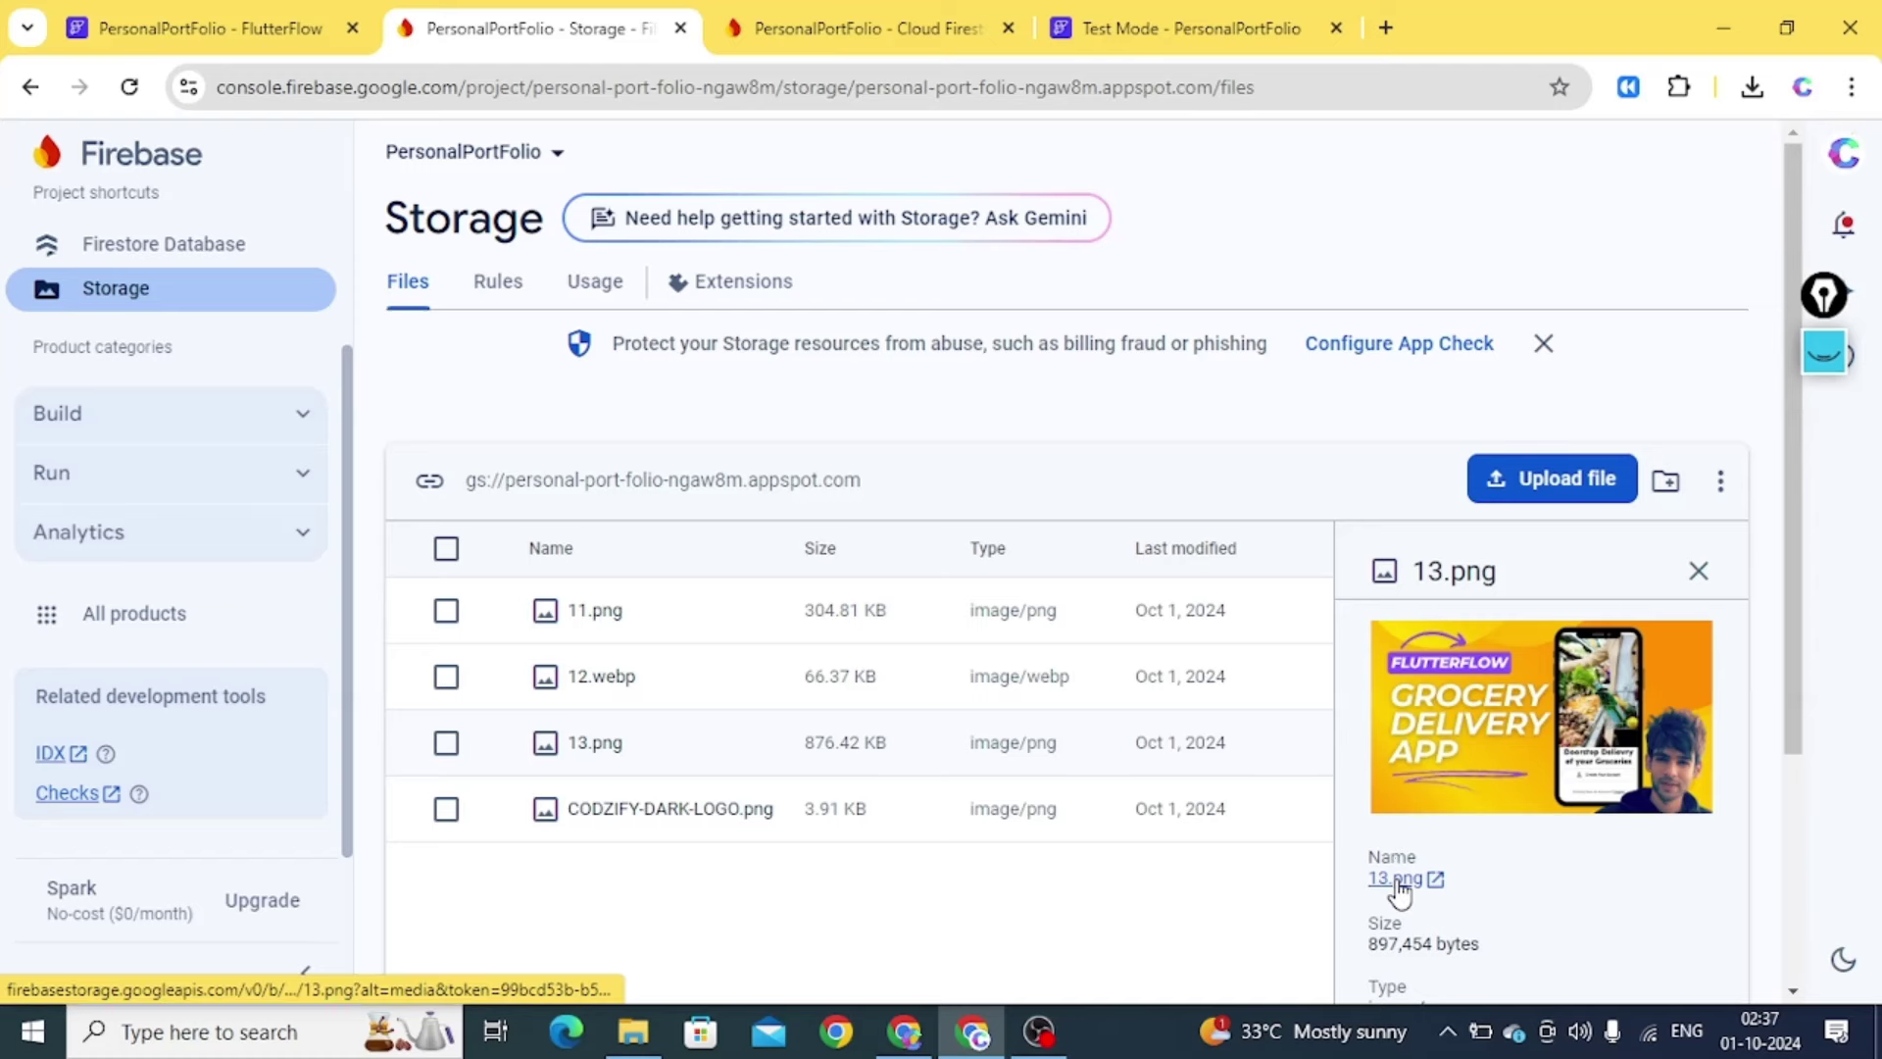
pyautogui.rightClick(1398, 880)
pyautogui.click(1445, 787)
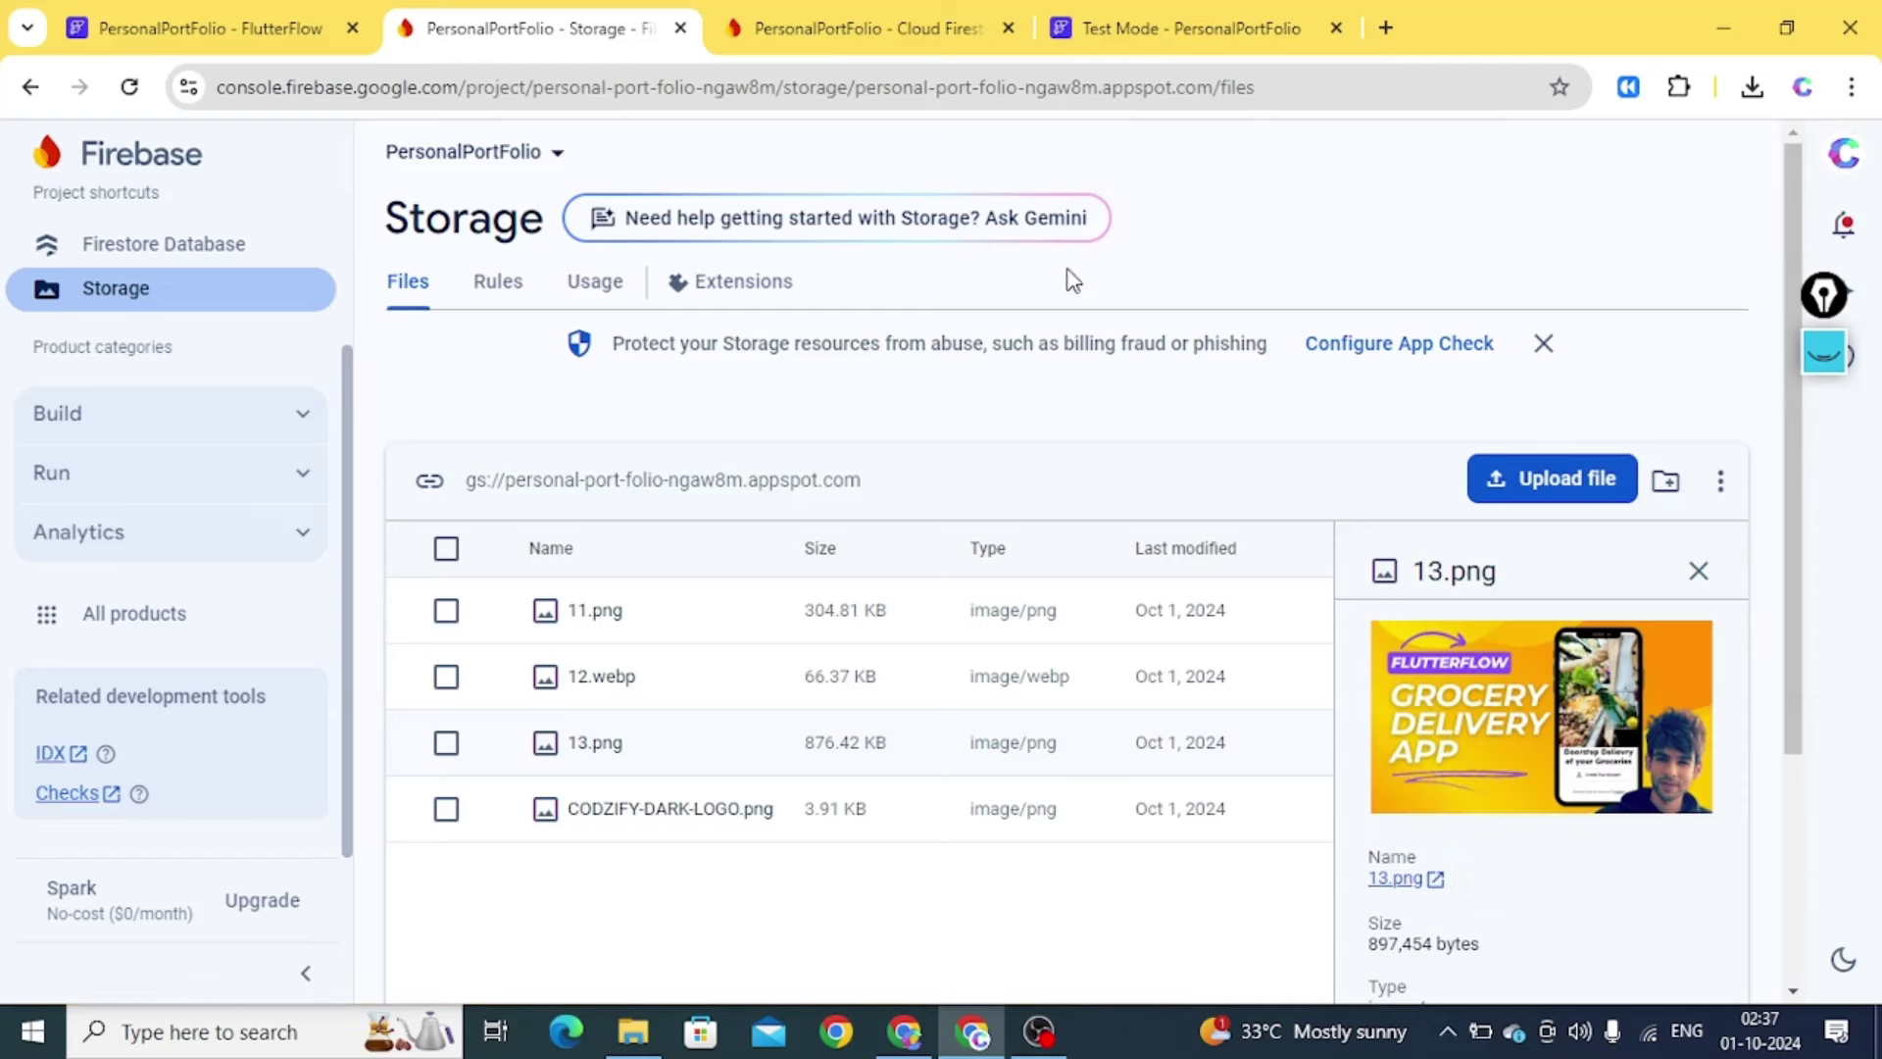
pyautogui.click(863, 28)
pyautogui.hotkey('ctrl', 'v')
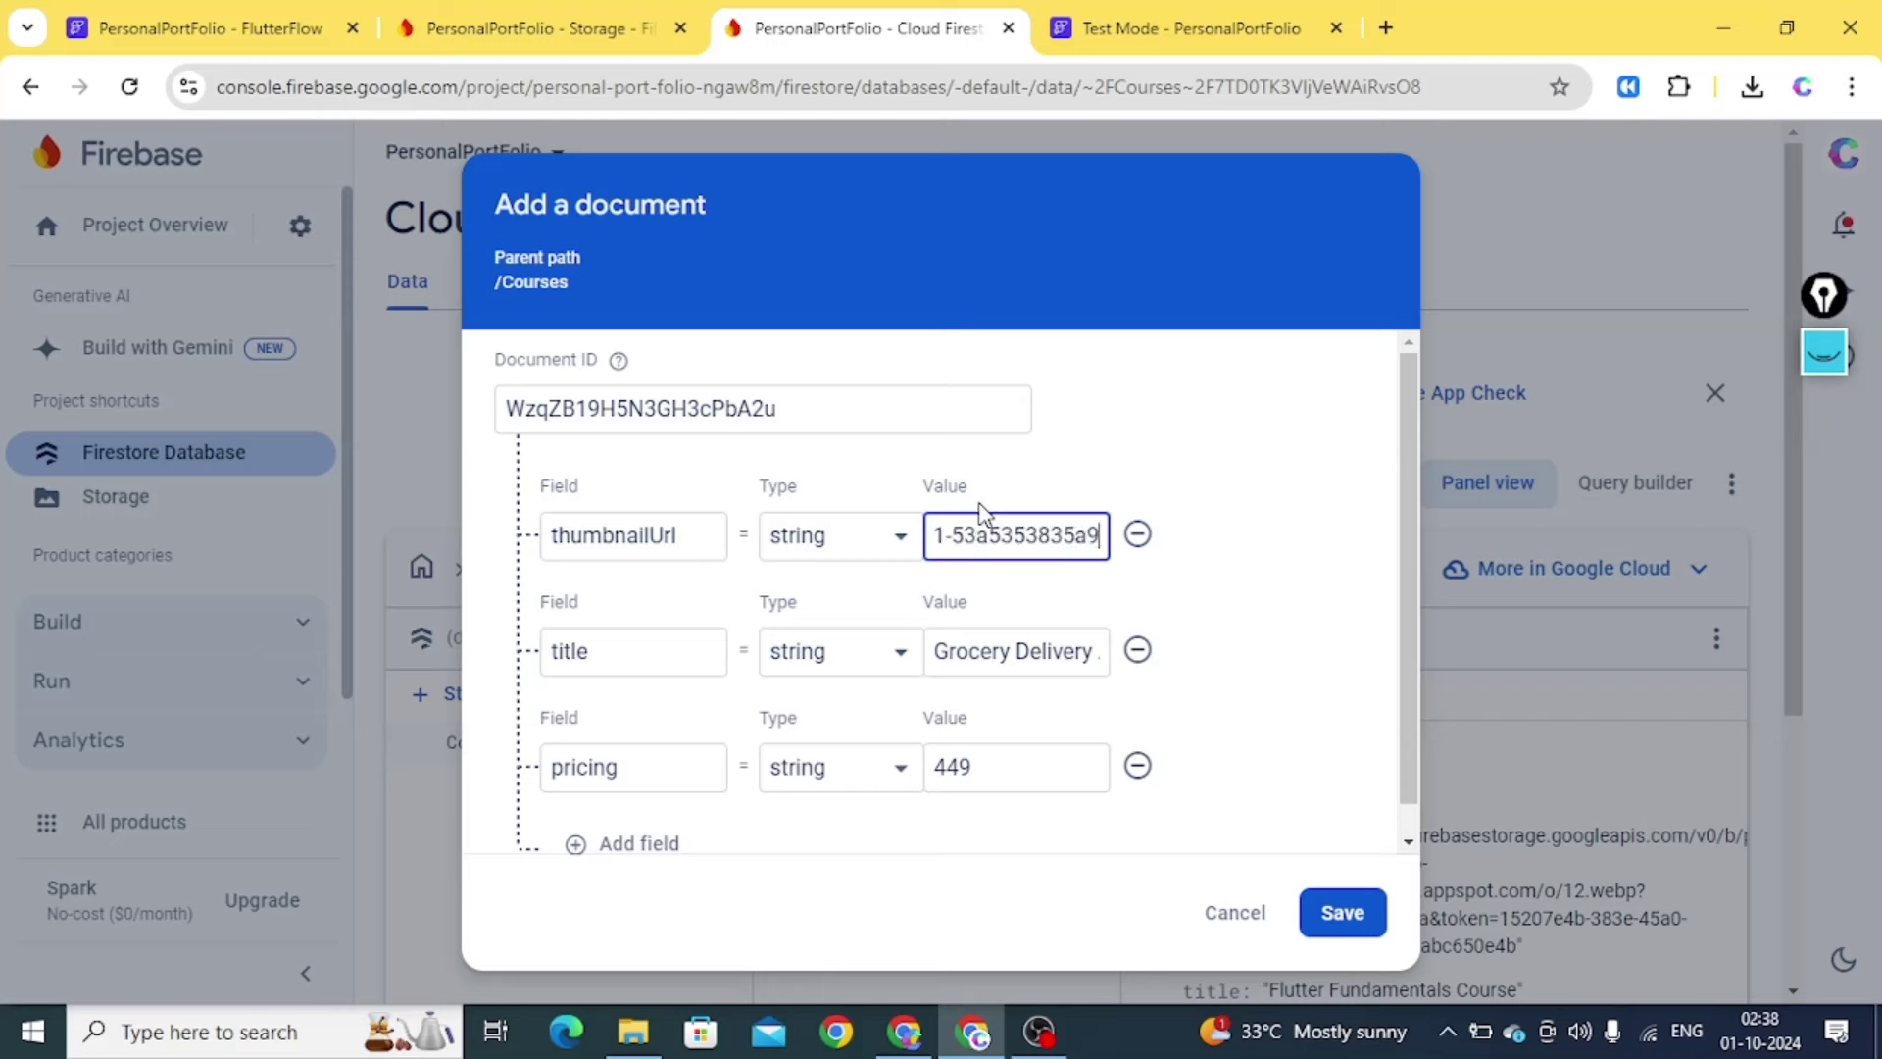
pyautogui.click(1343, 913)
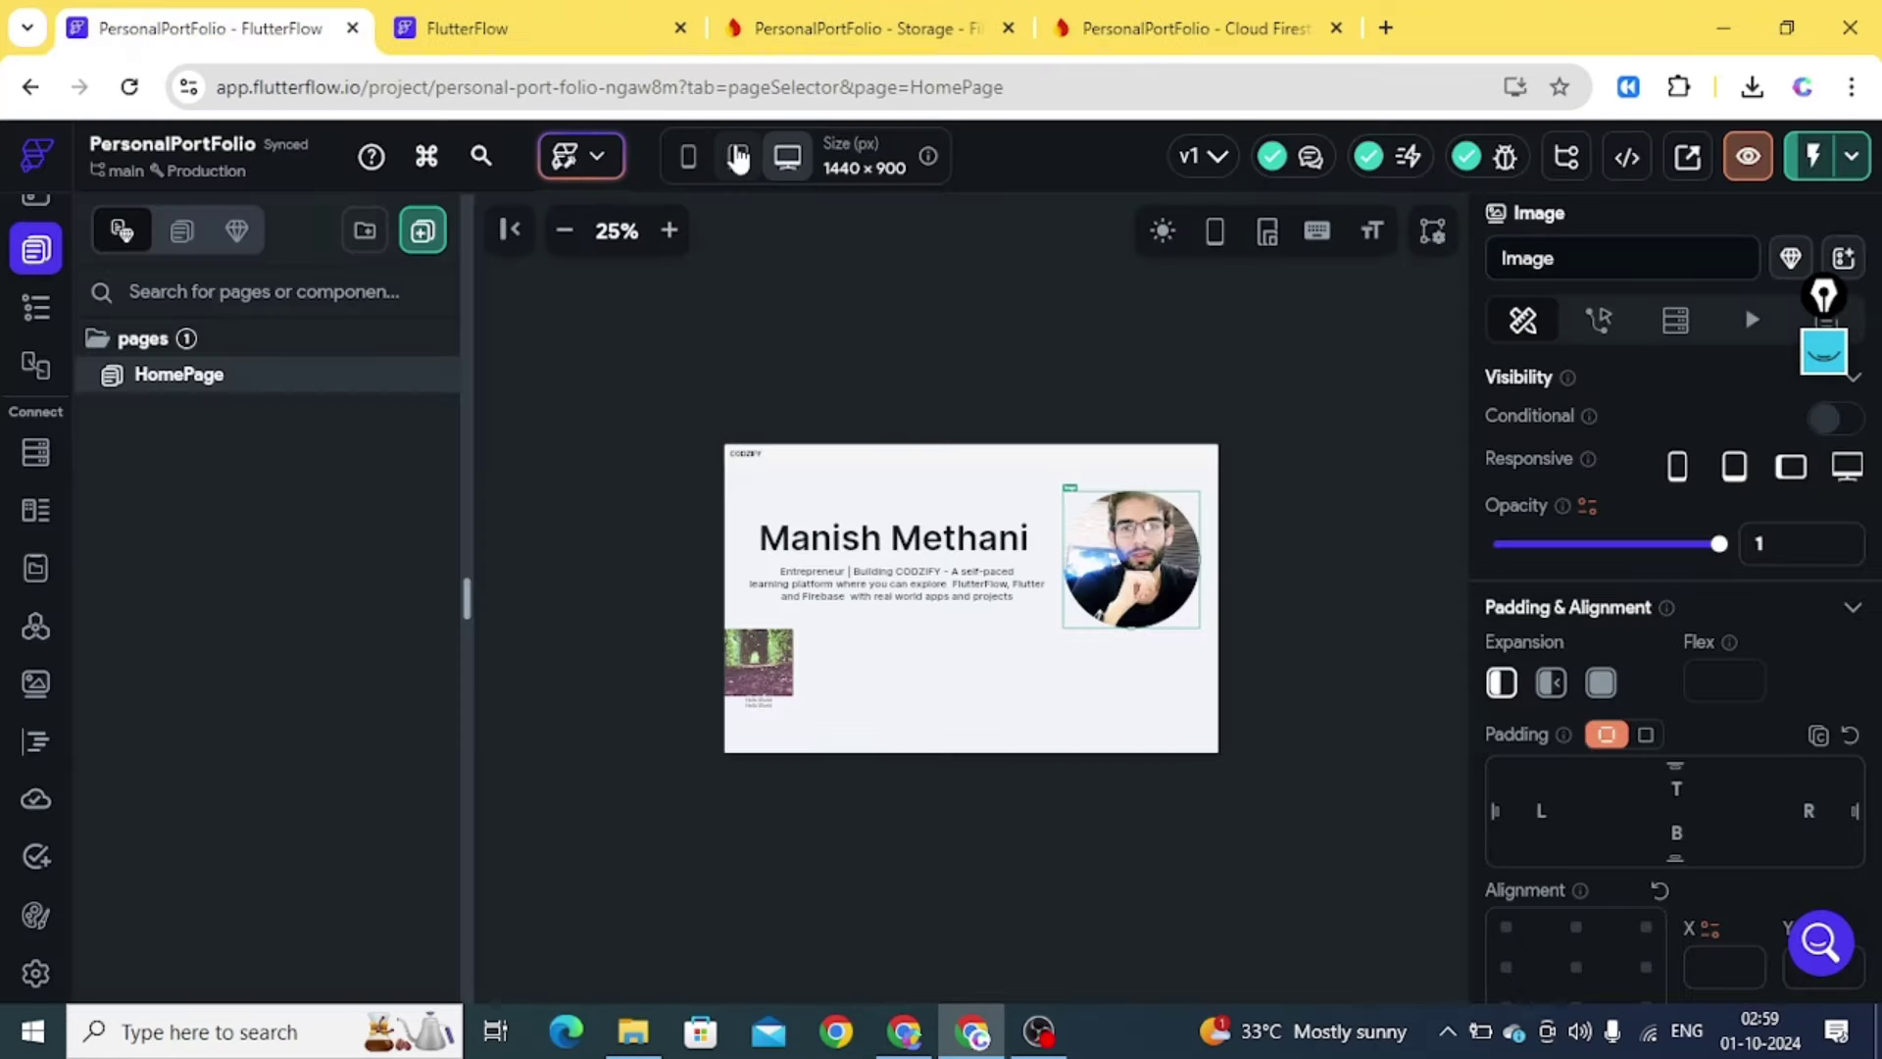
pyautogui.click(739, 159)
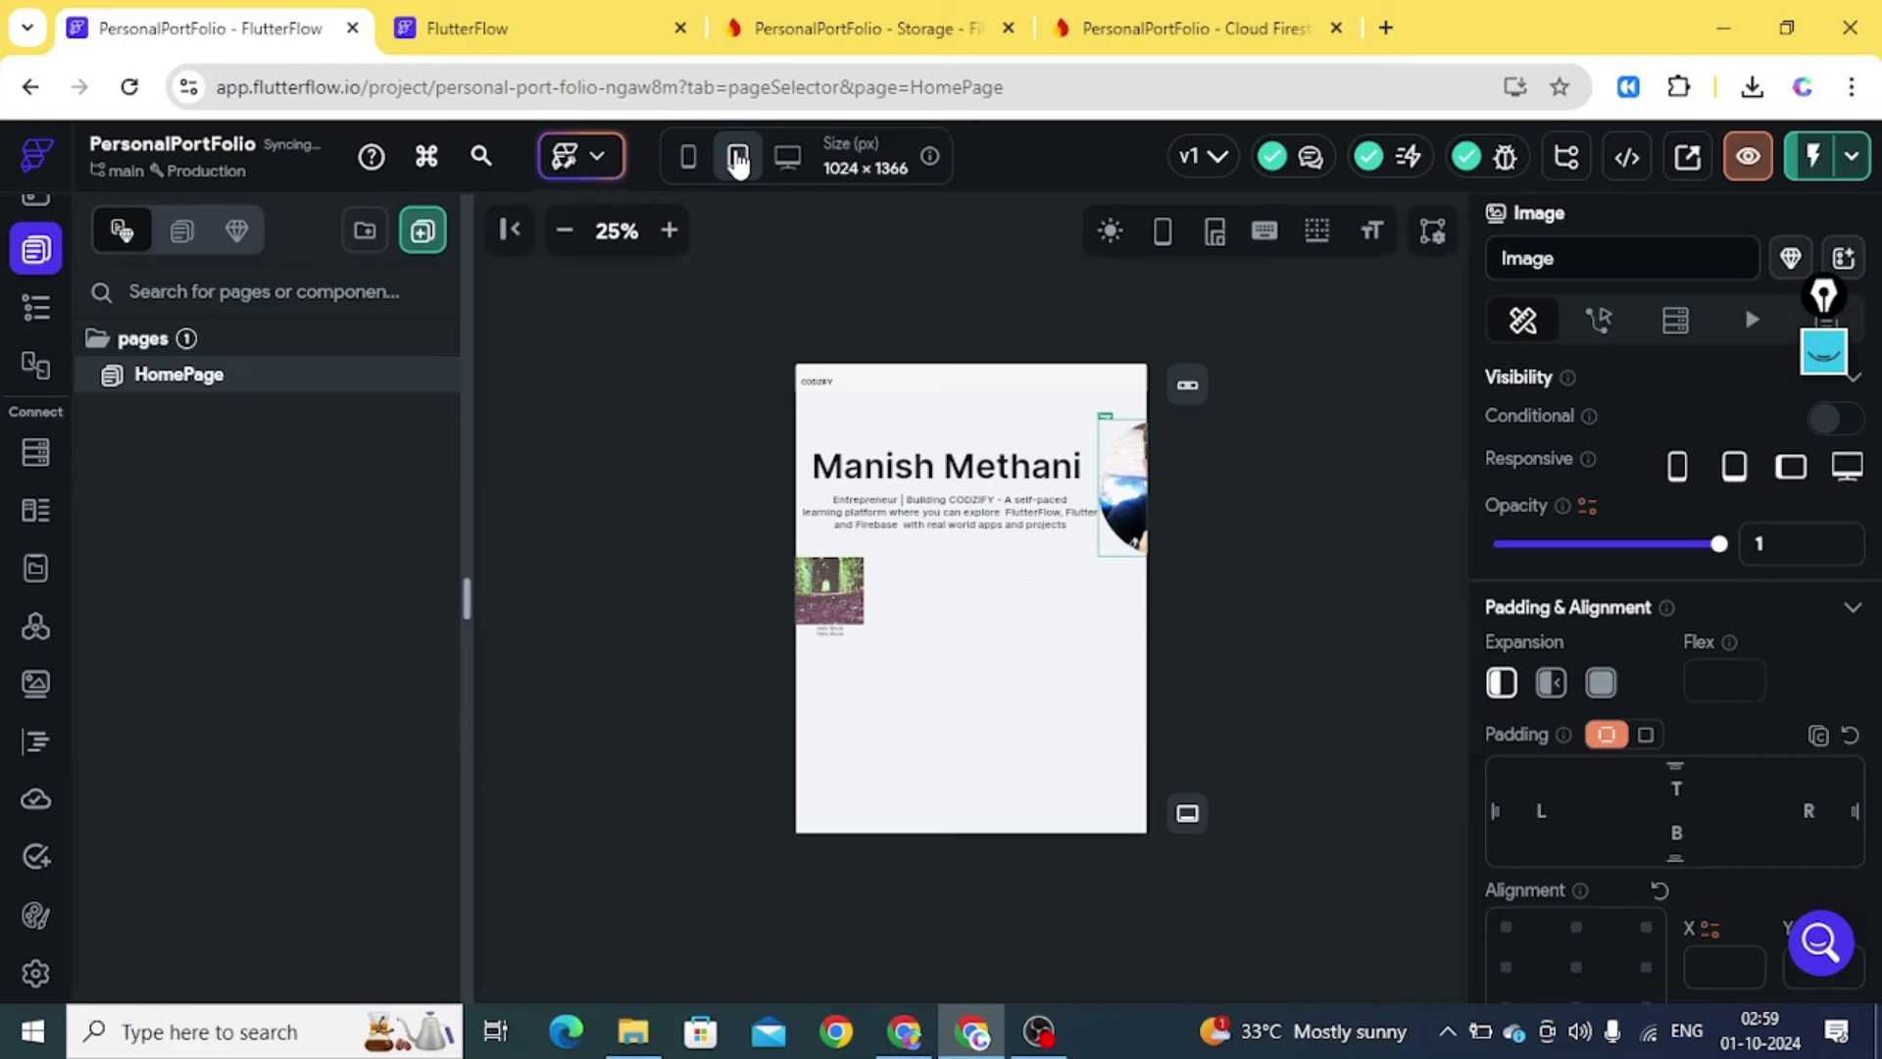
pyautogui.click(685, 159)
pyautogui.click(785, 161)
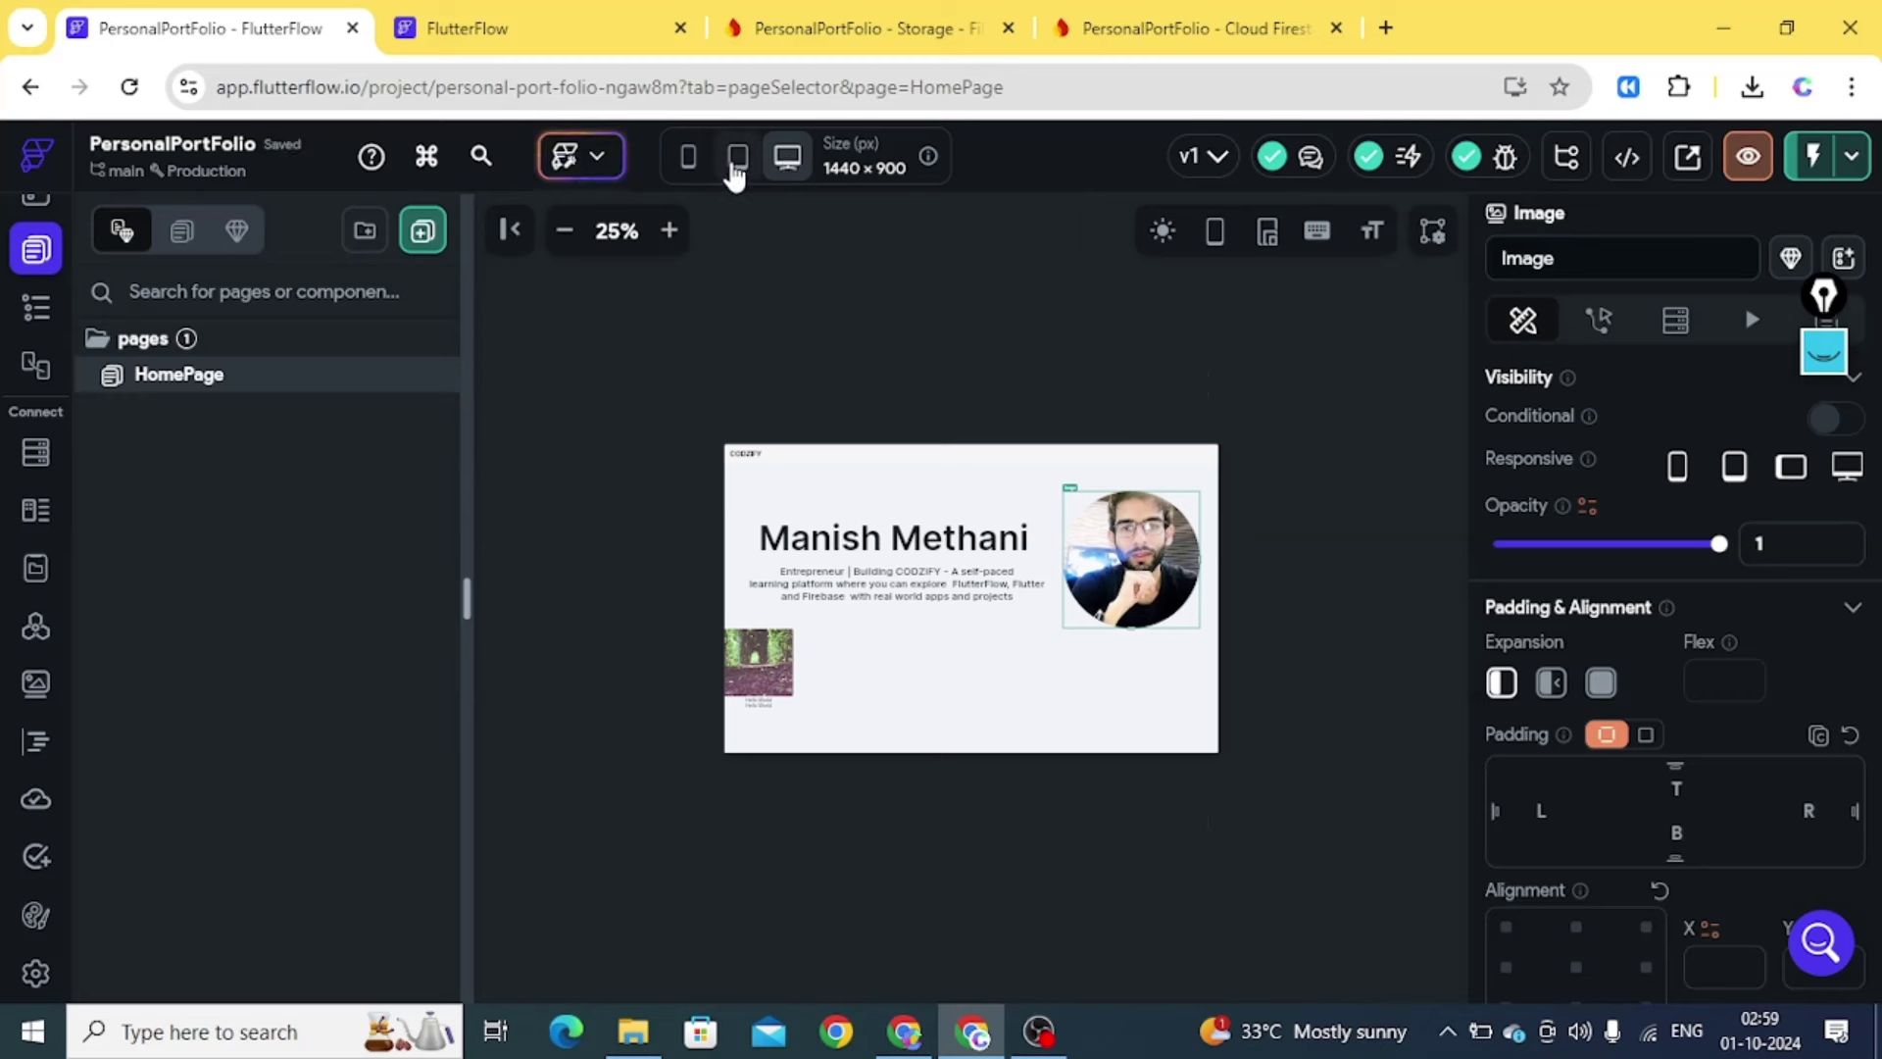
pyautogui.click(736, 162)
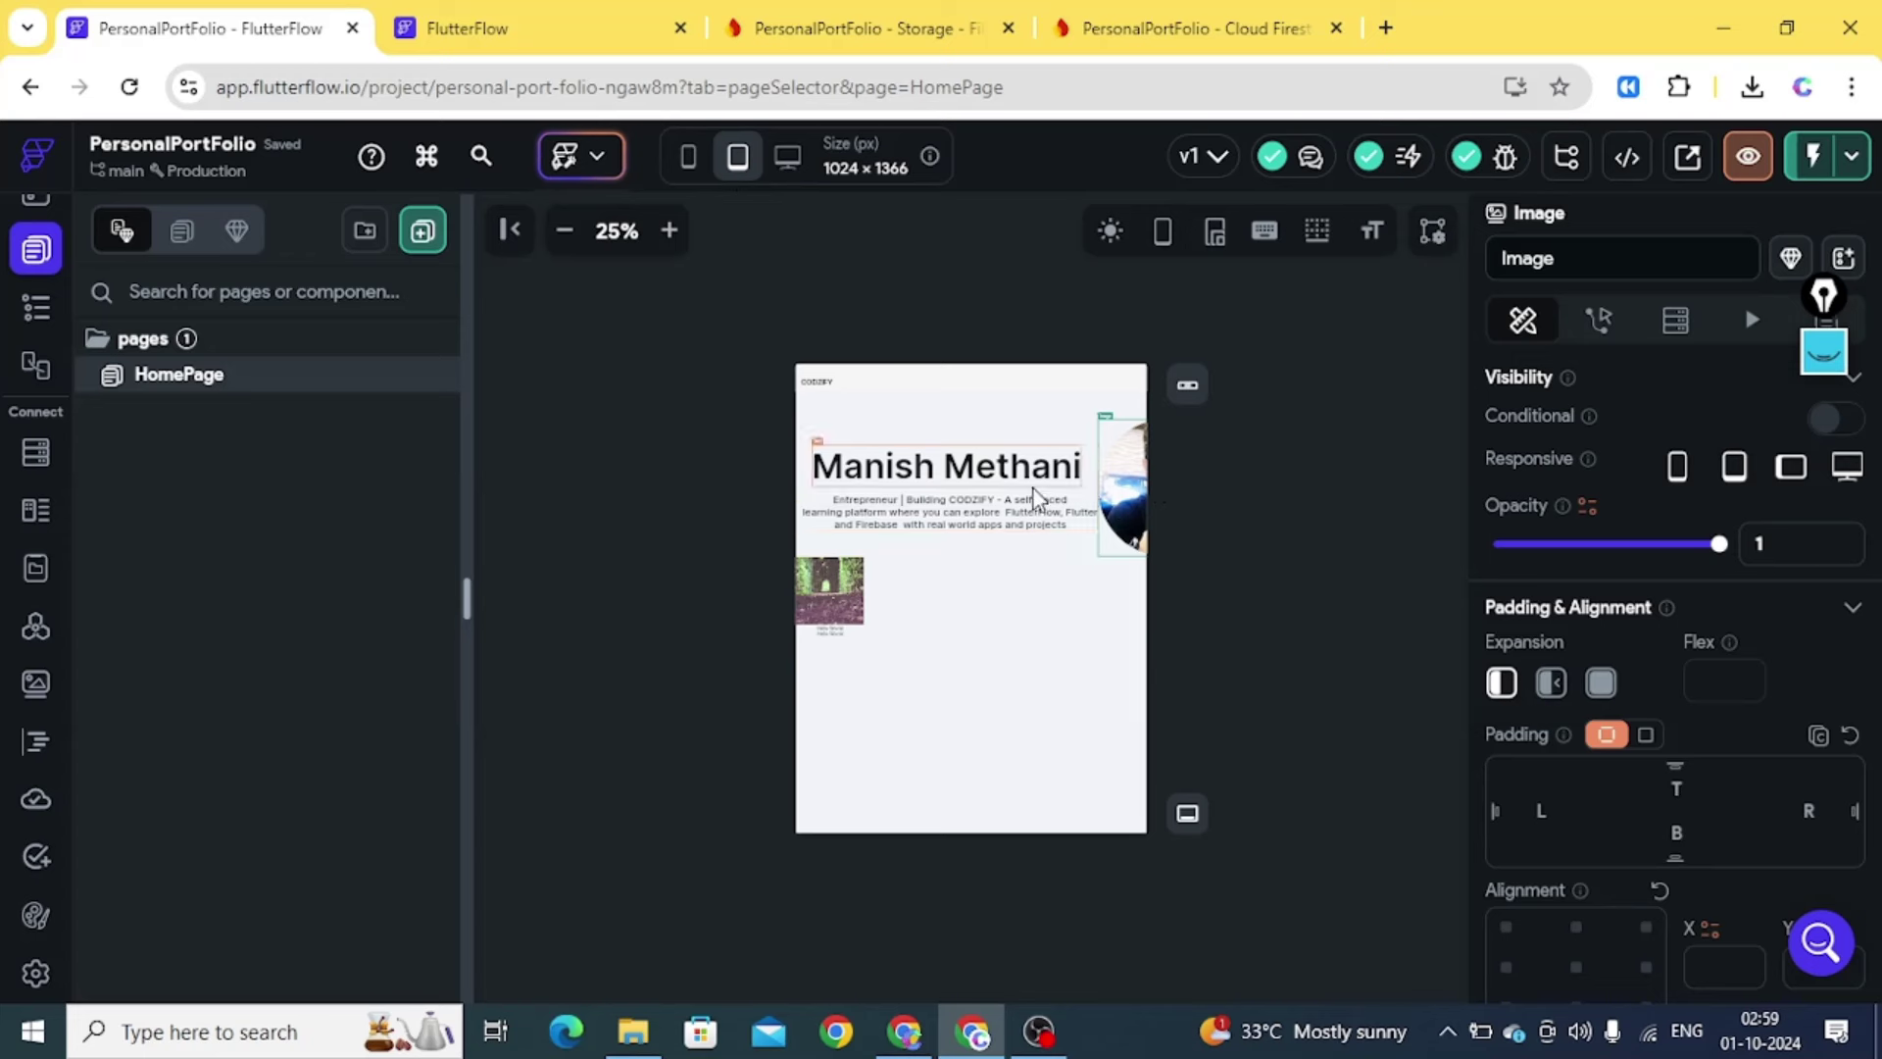
pyautogui.click(687, 160)
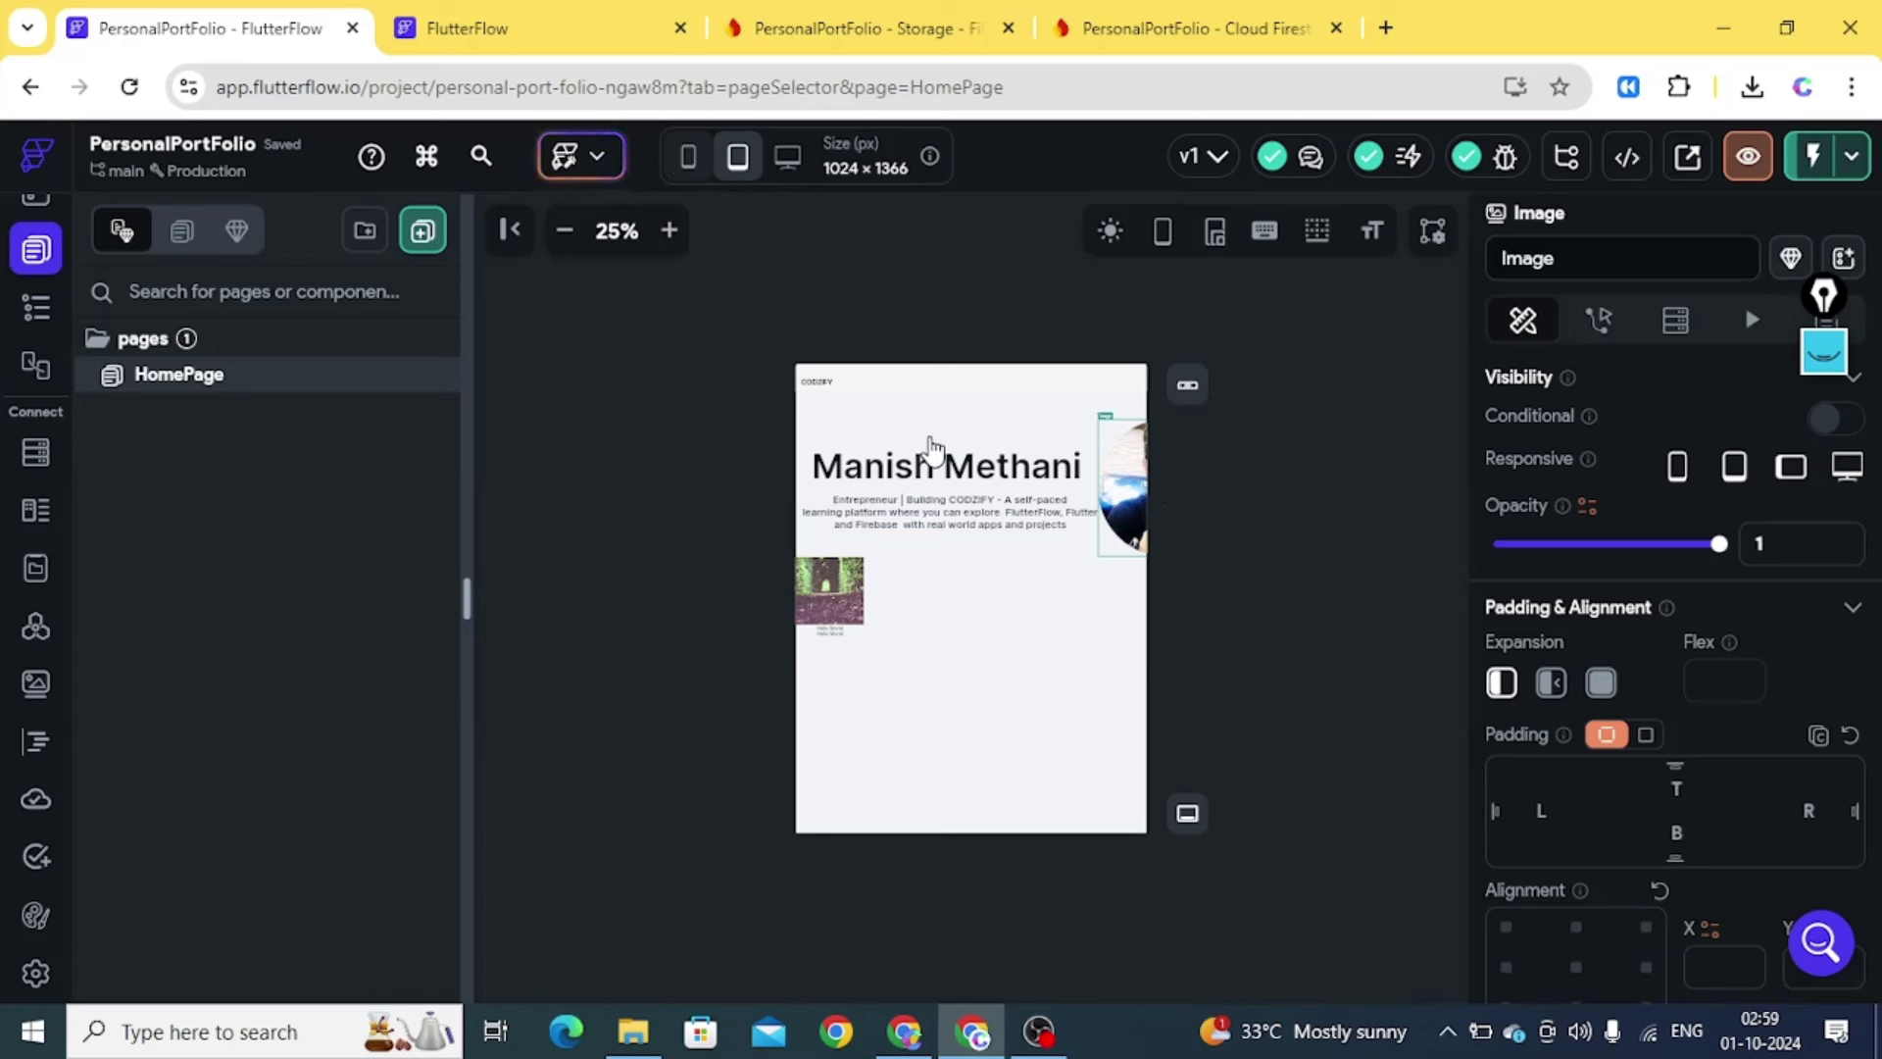
pyautogui.click(785, 158)
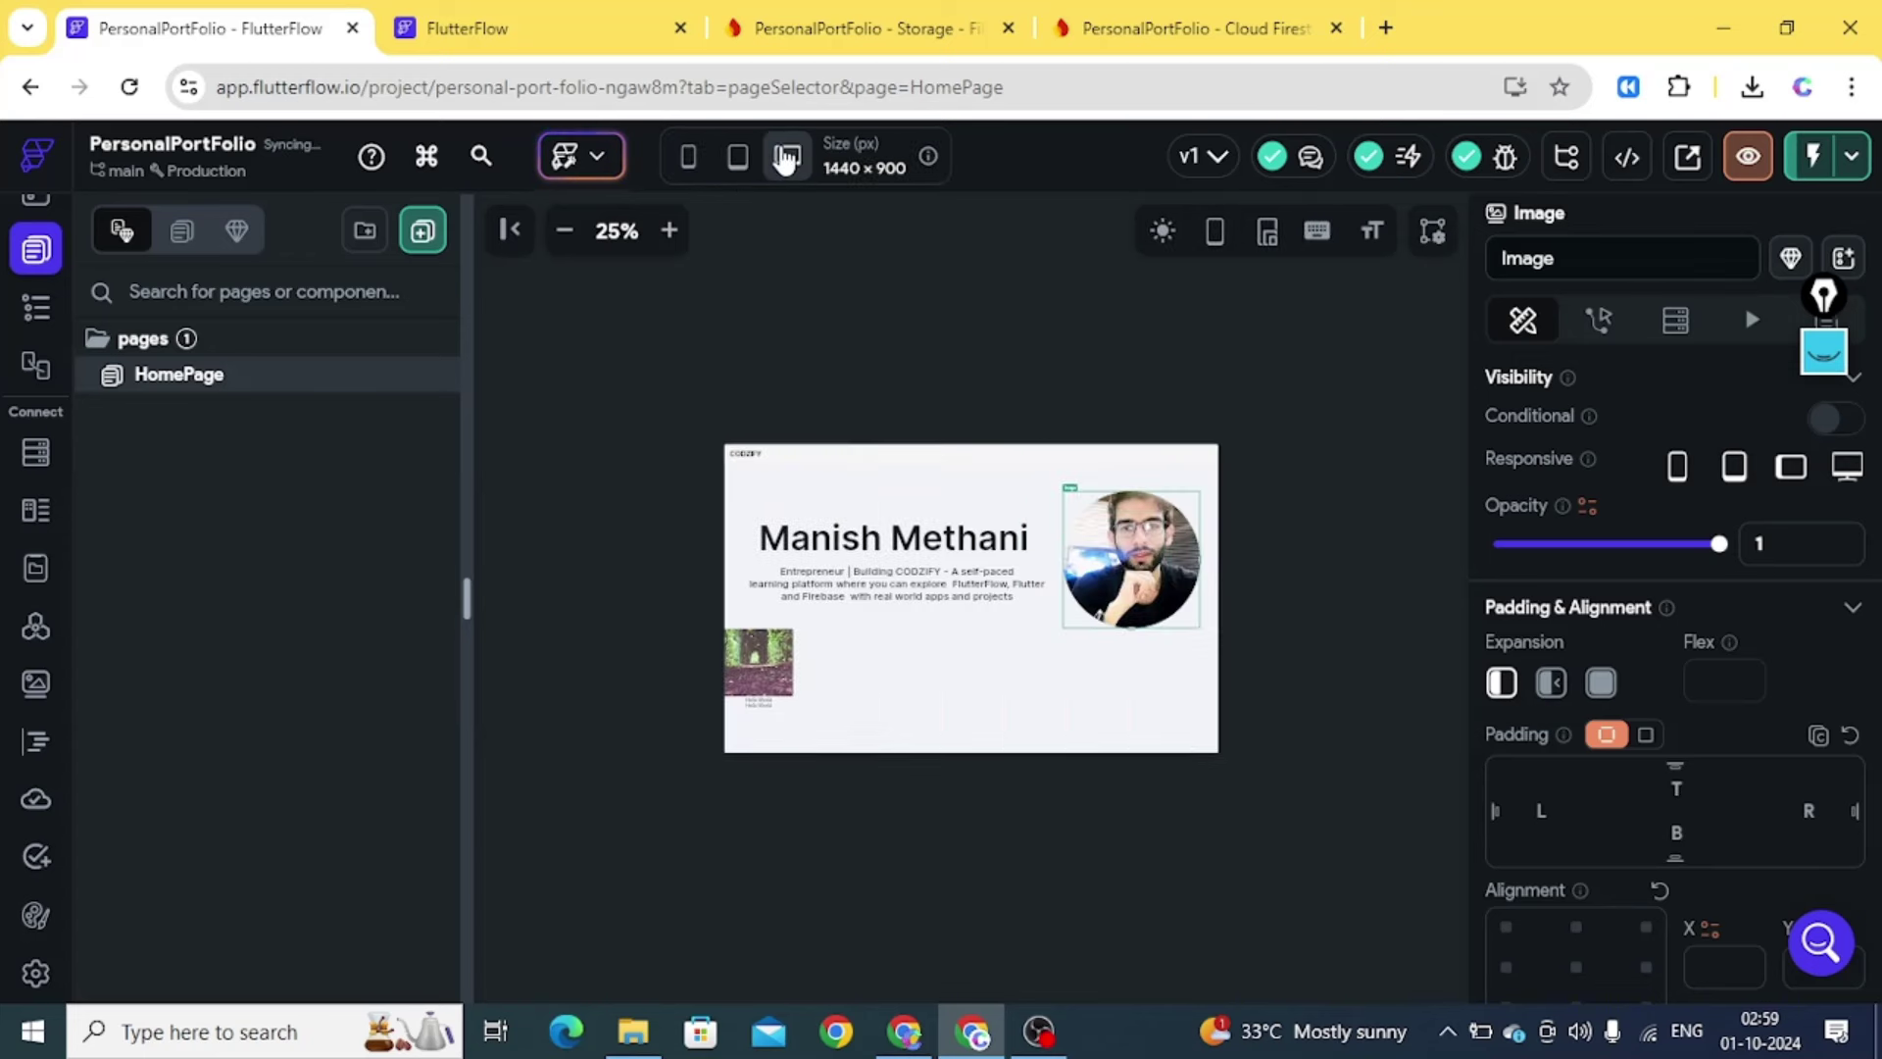
# Show the HomePage widget tree and try replacing the hero Row, then cancel
pyautogui.click(32, 308)
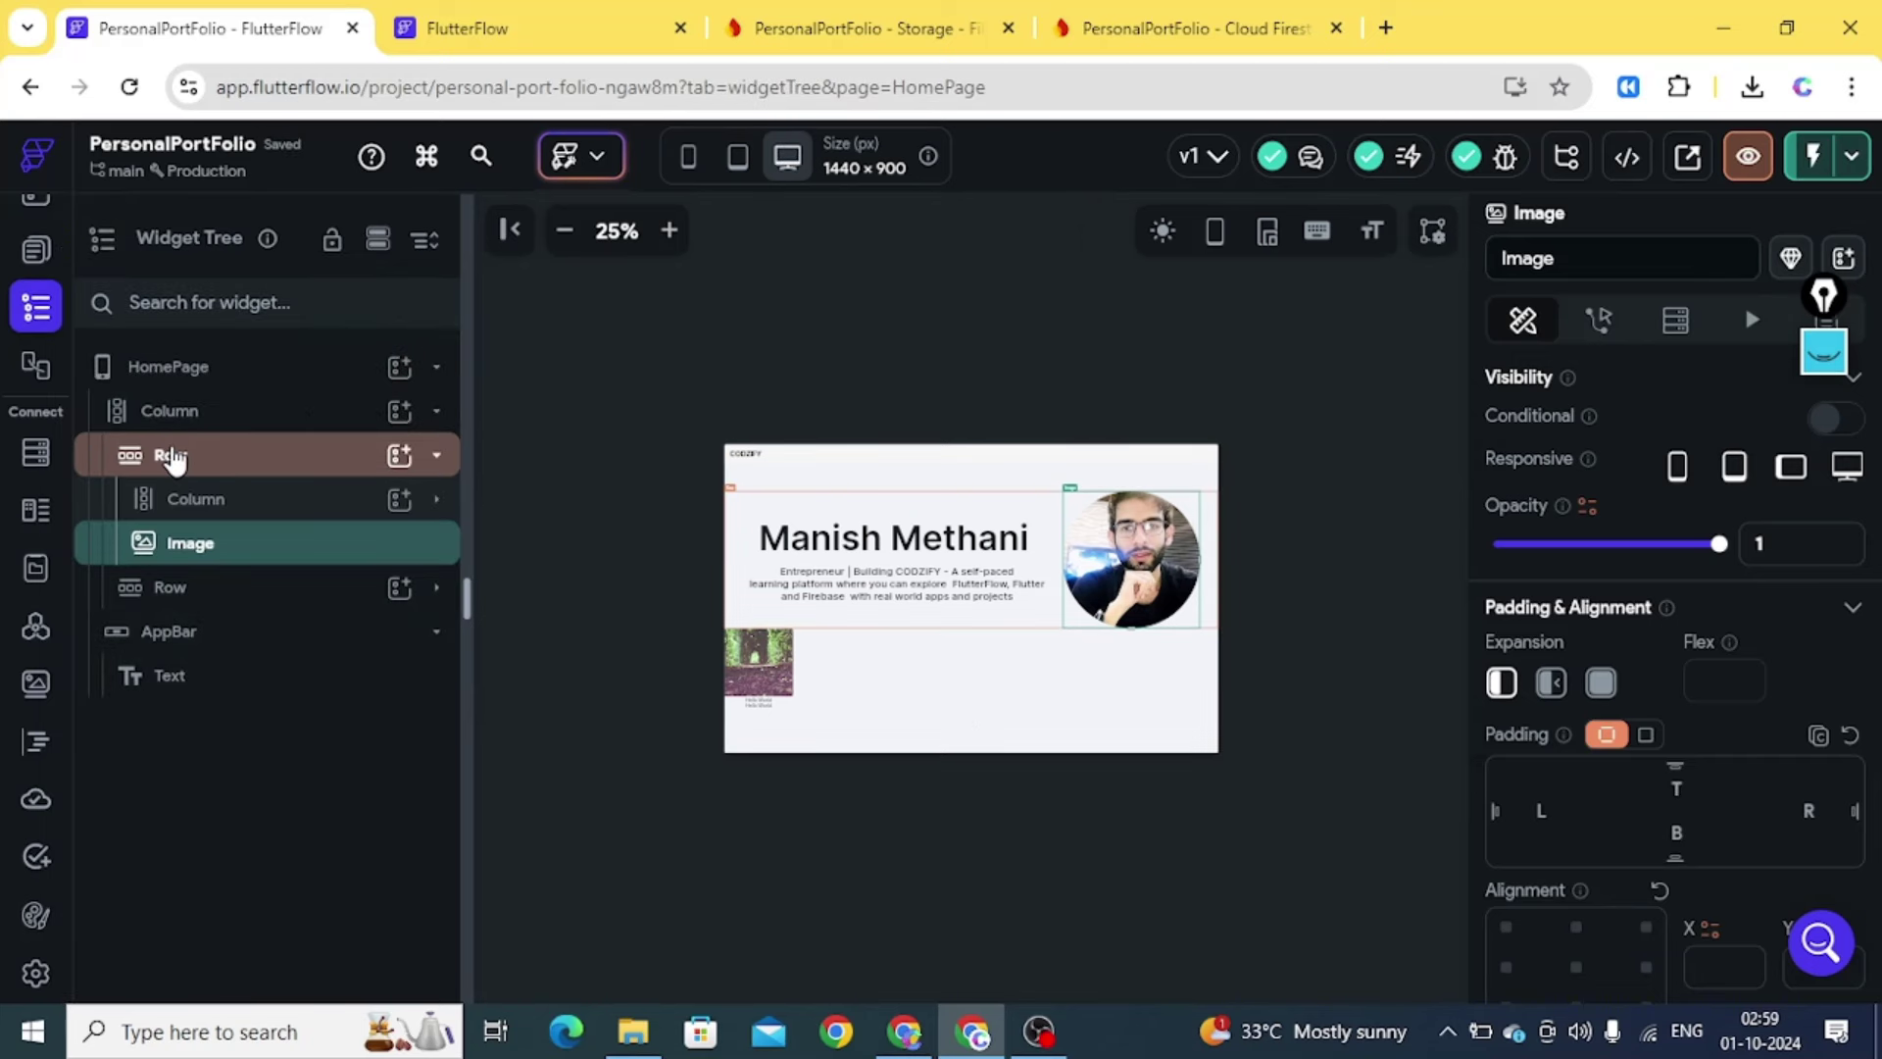
pyautogui.click(438, 456)
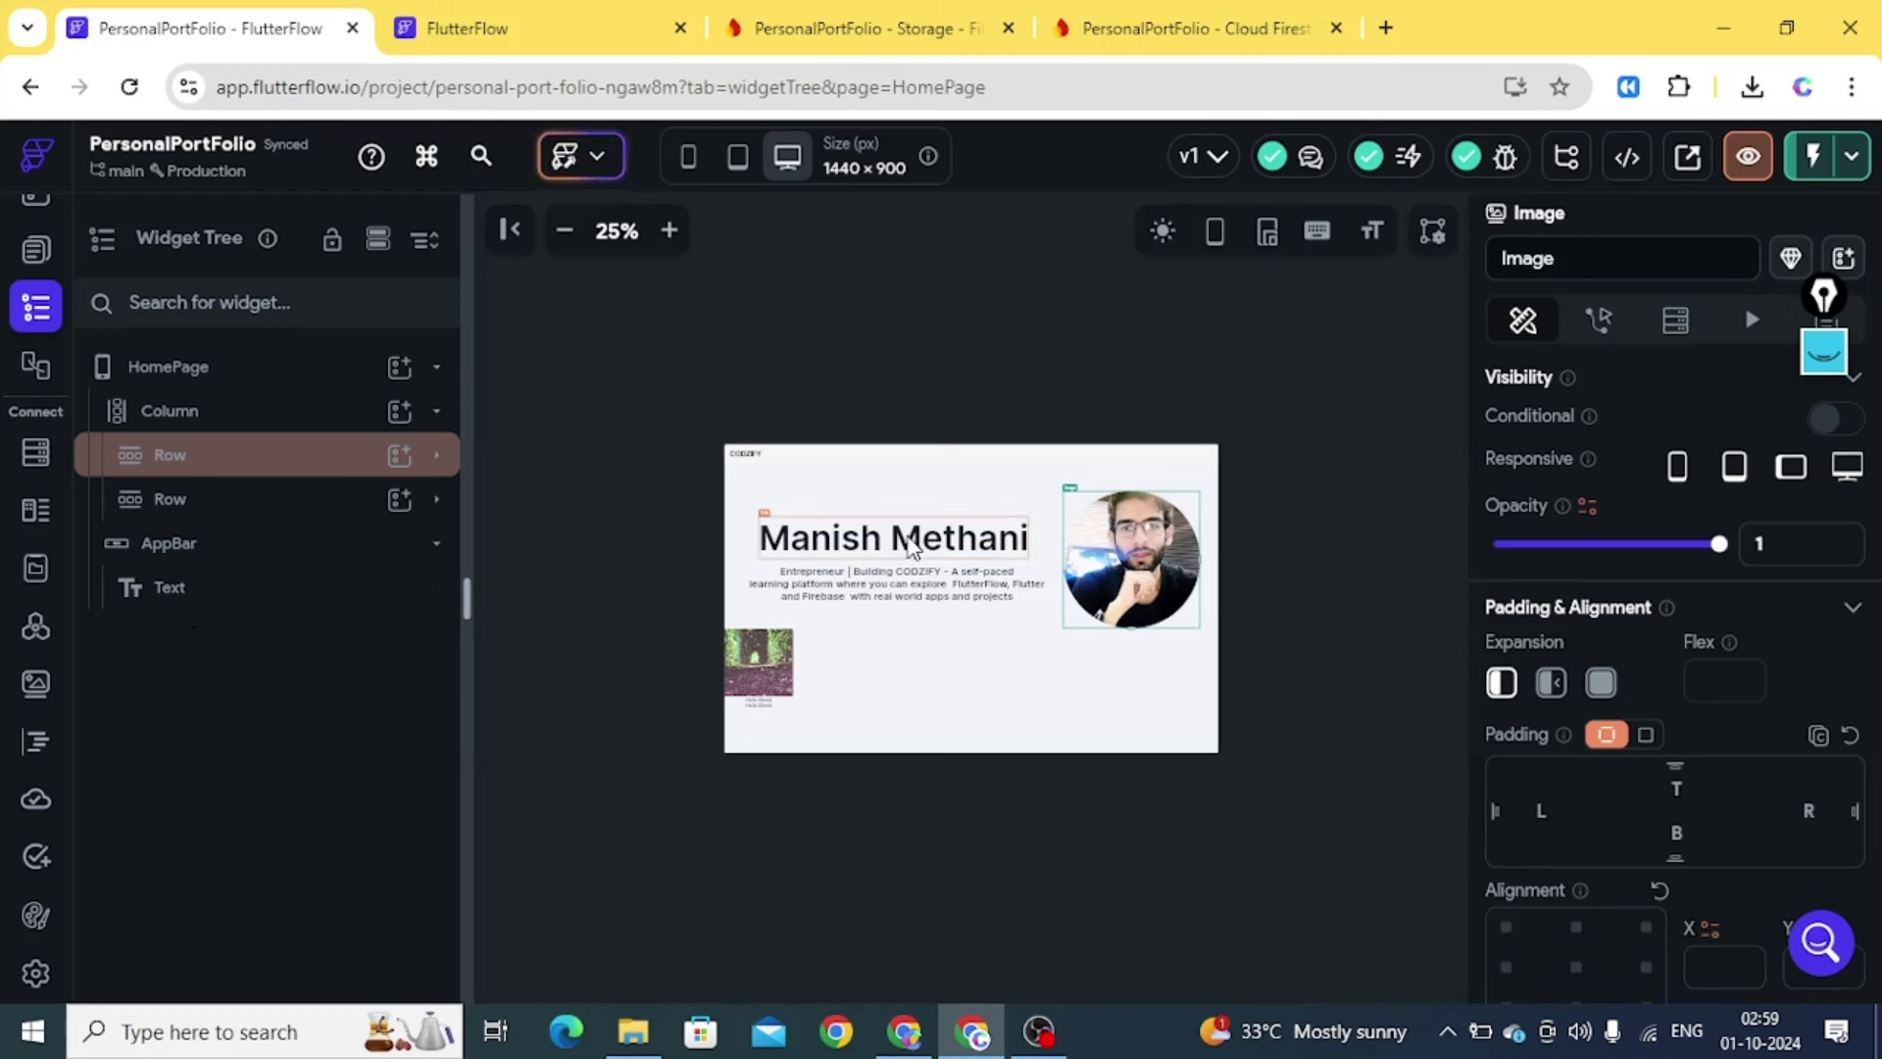
pyautogui.rightClick(209, 465)
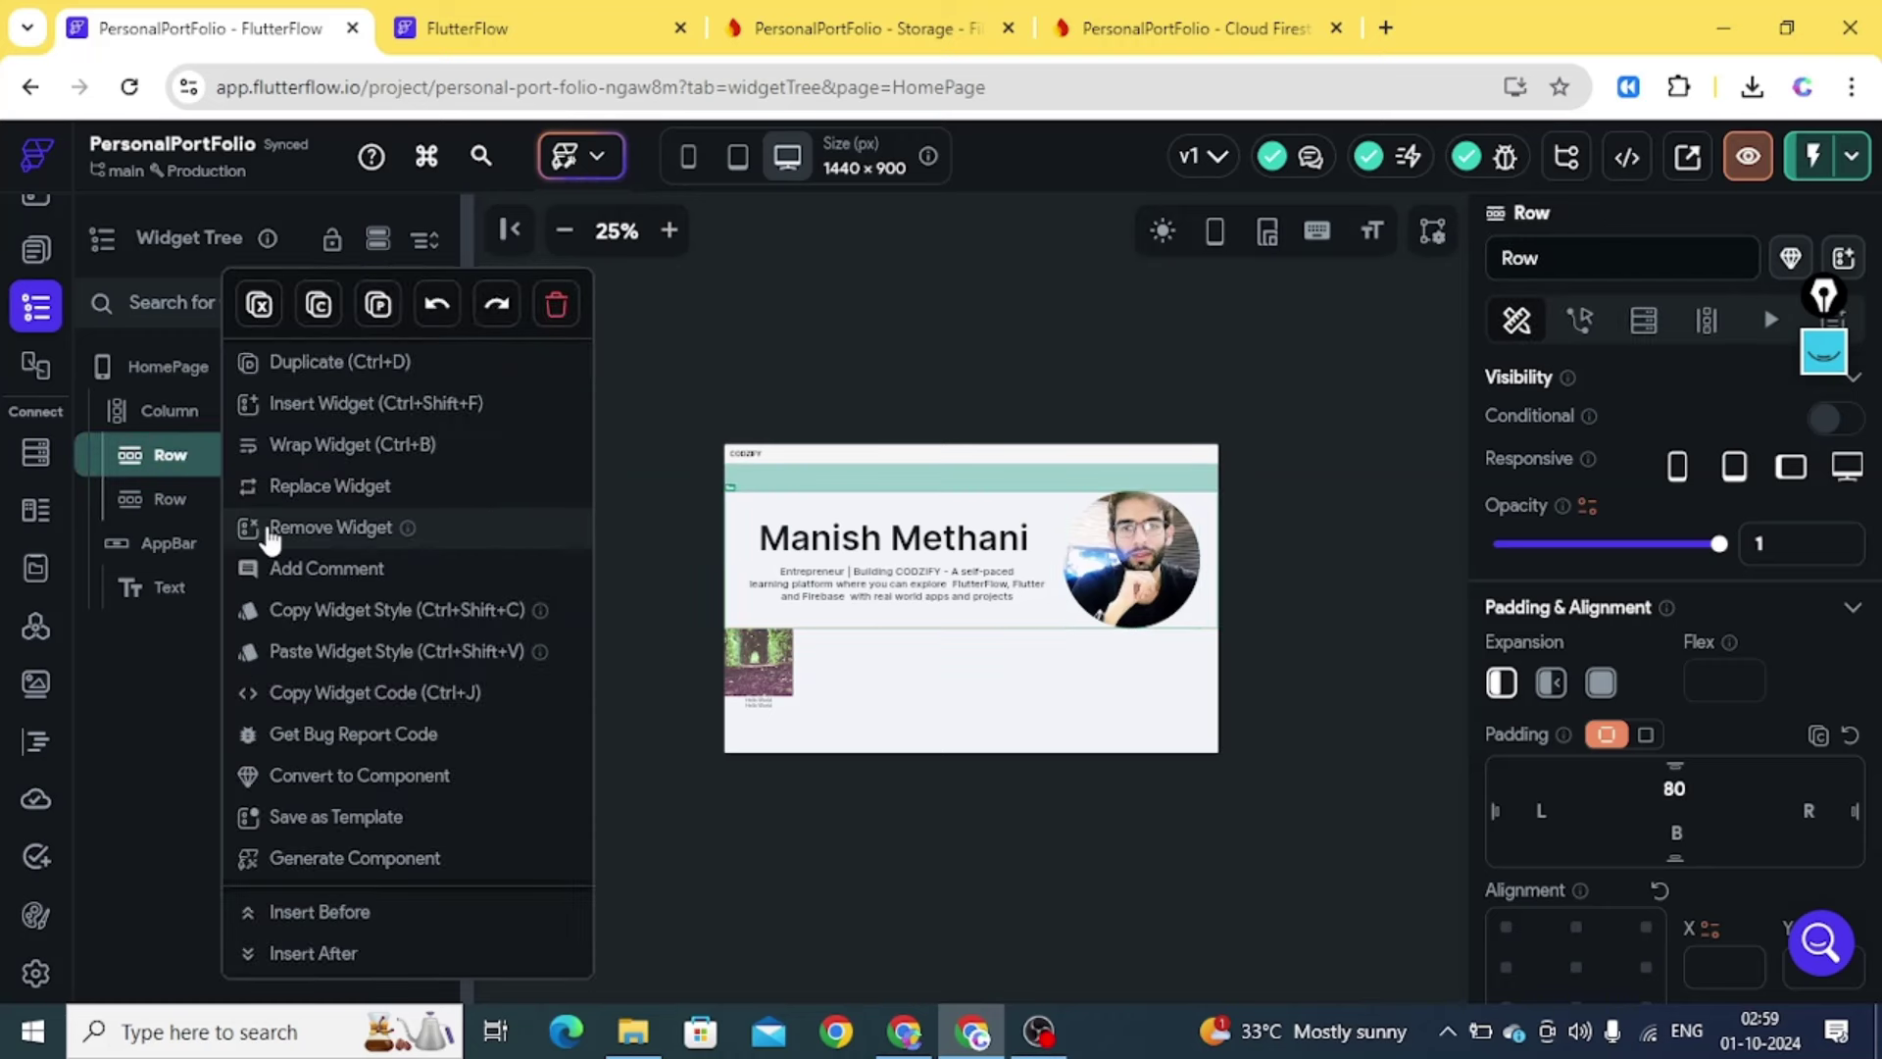
pyautogui.click(305, 491)
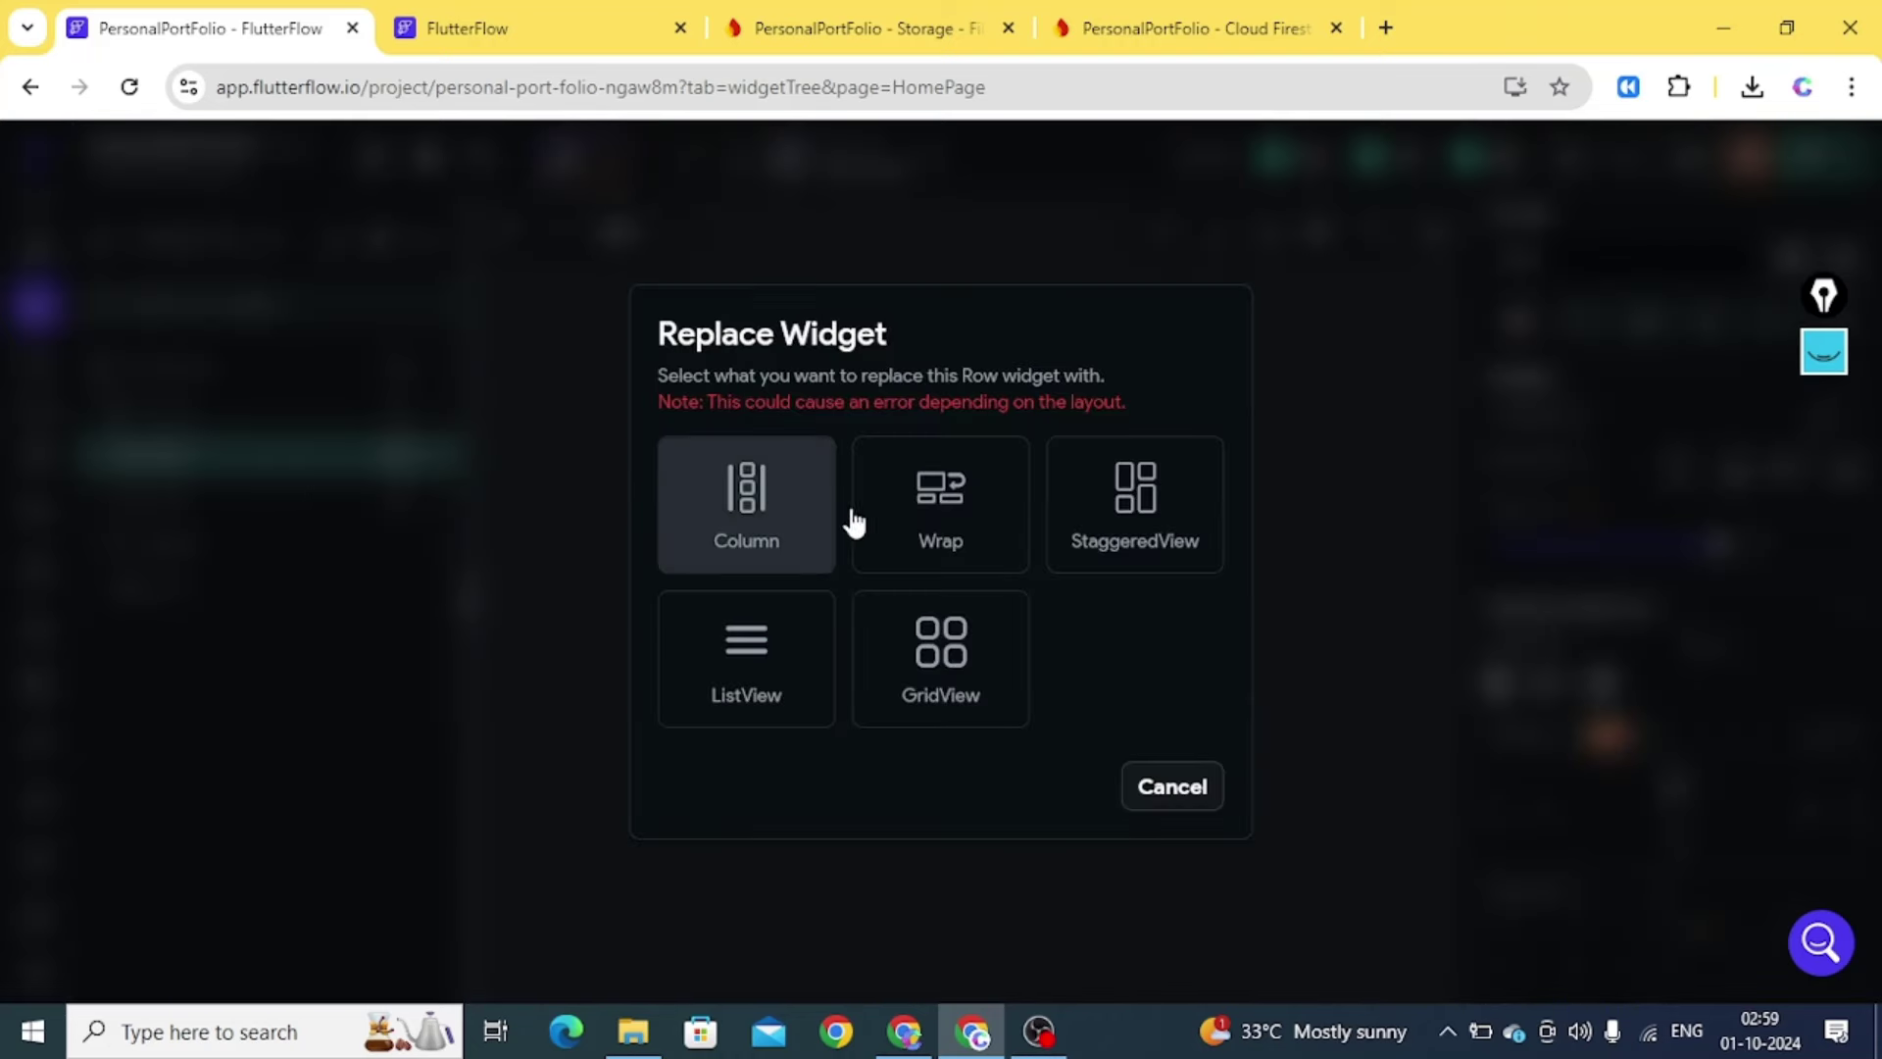
pyautogui.click(1173, 787)
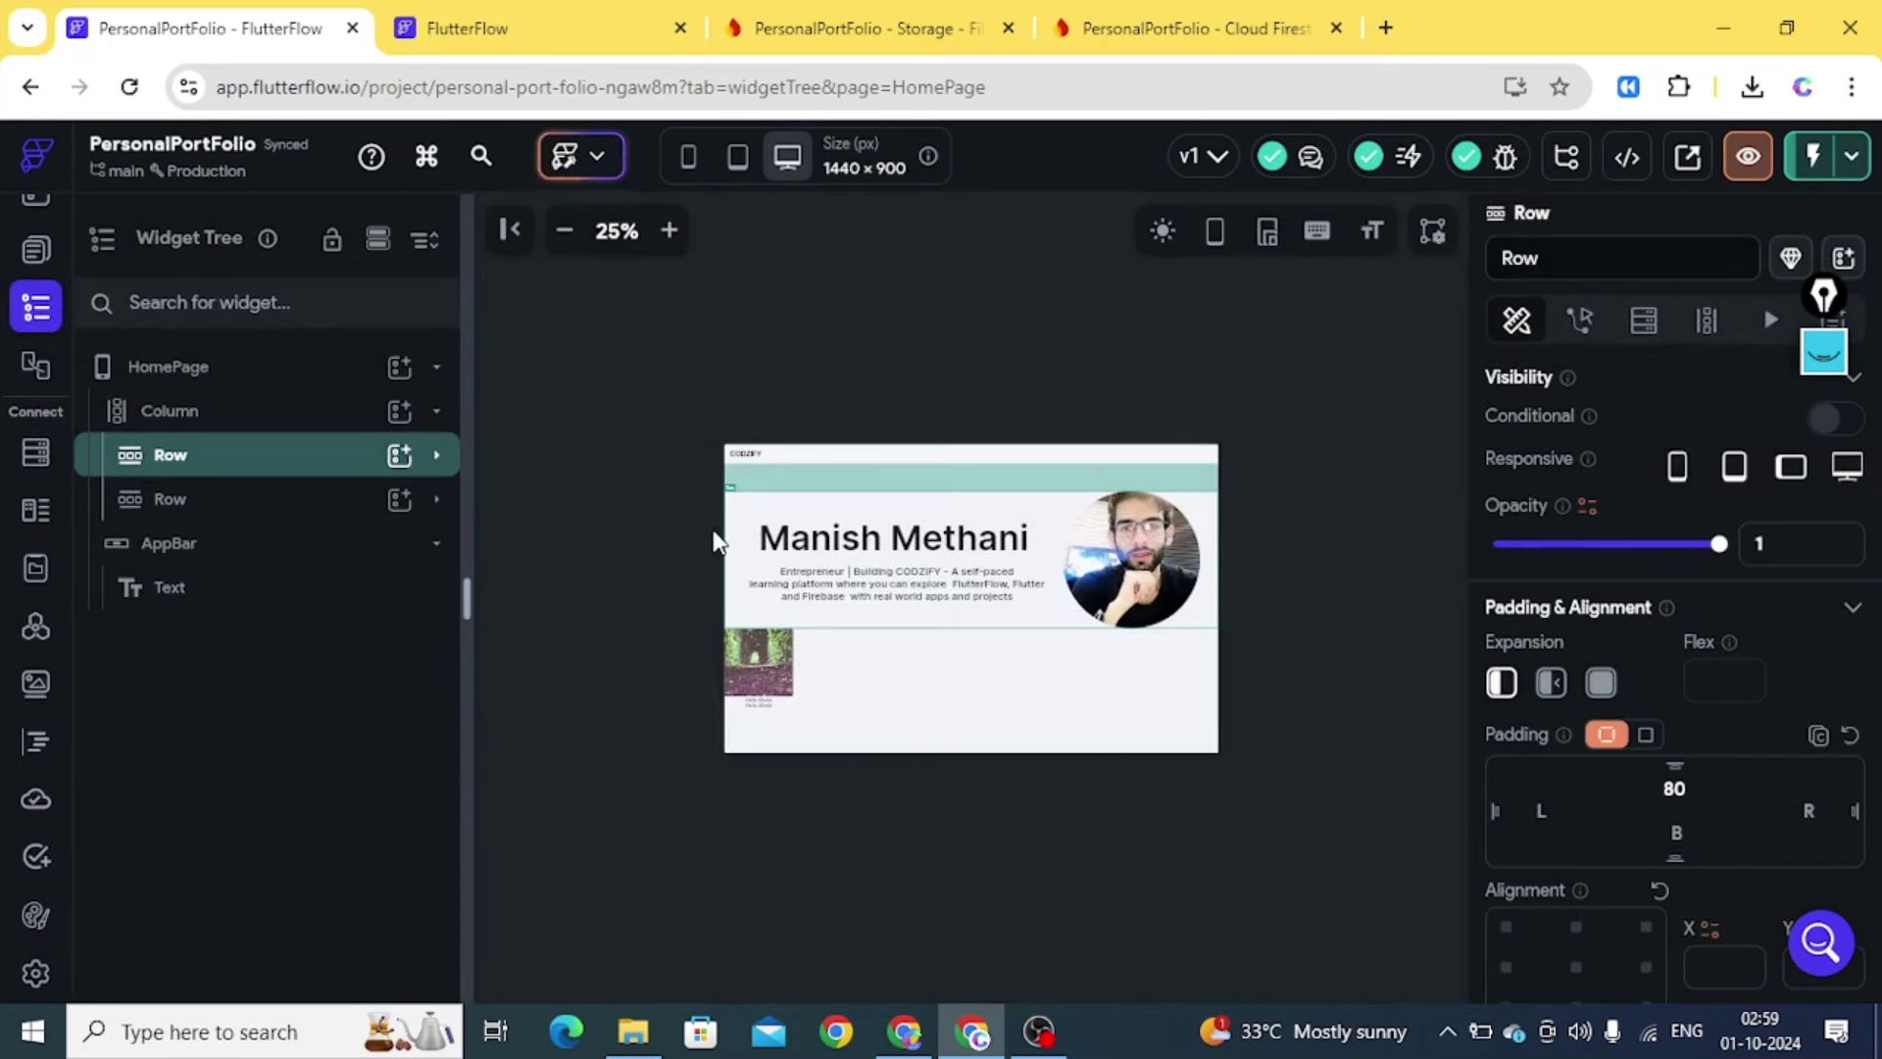
# Duplicate the hero Row with name and photo, allowing clipboard access, and zoom to 33%
pyautogui.click(218, 424)
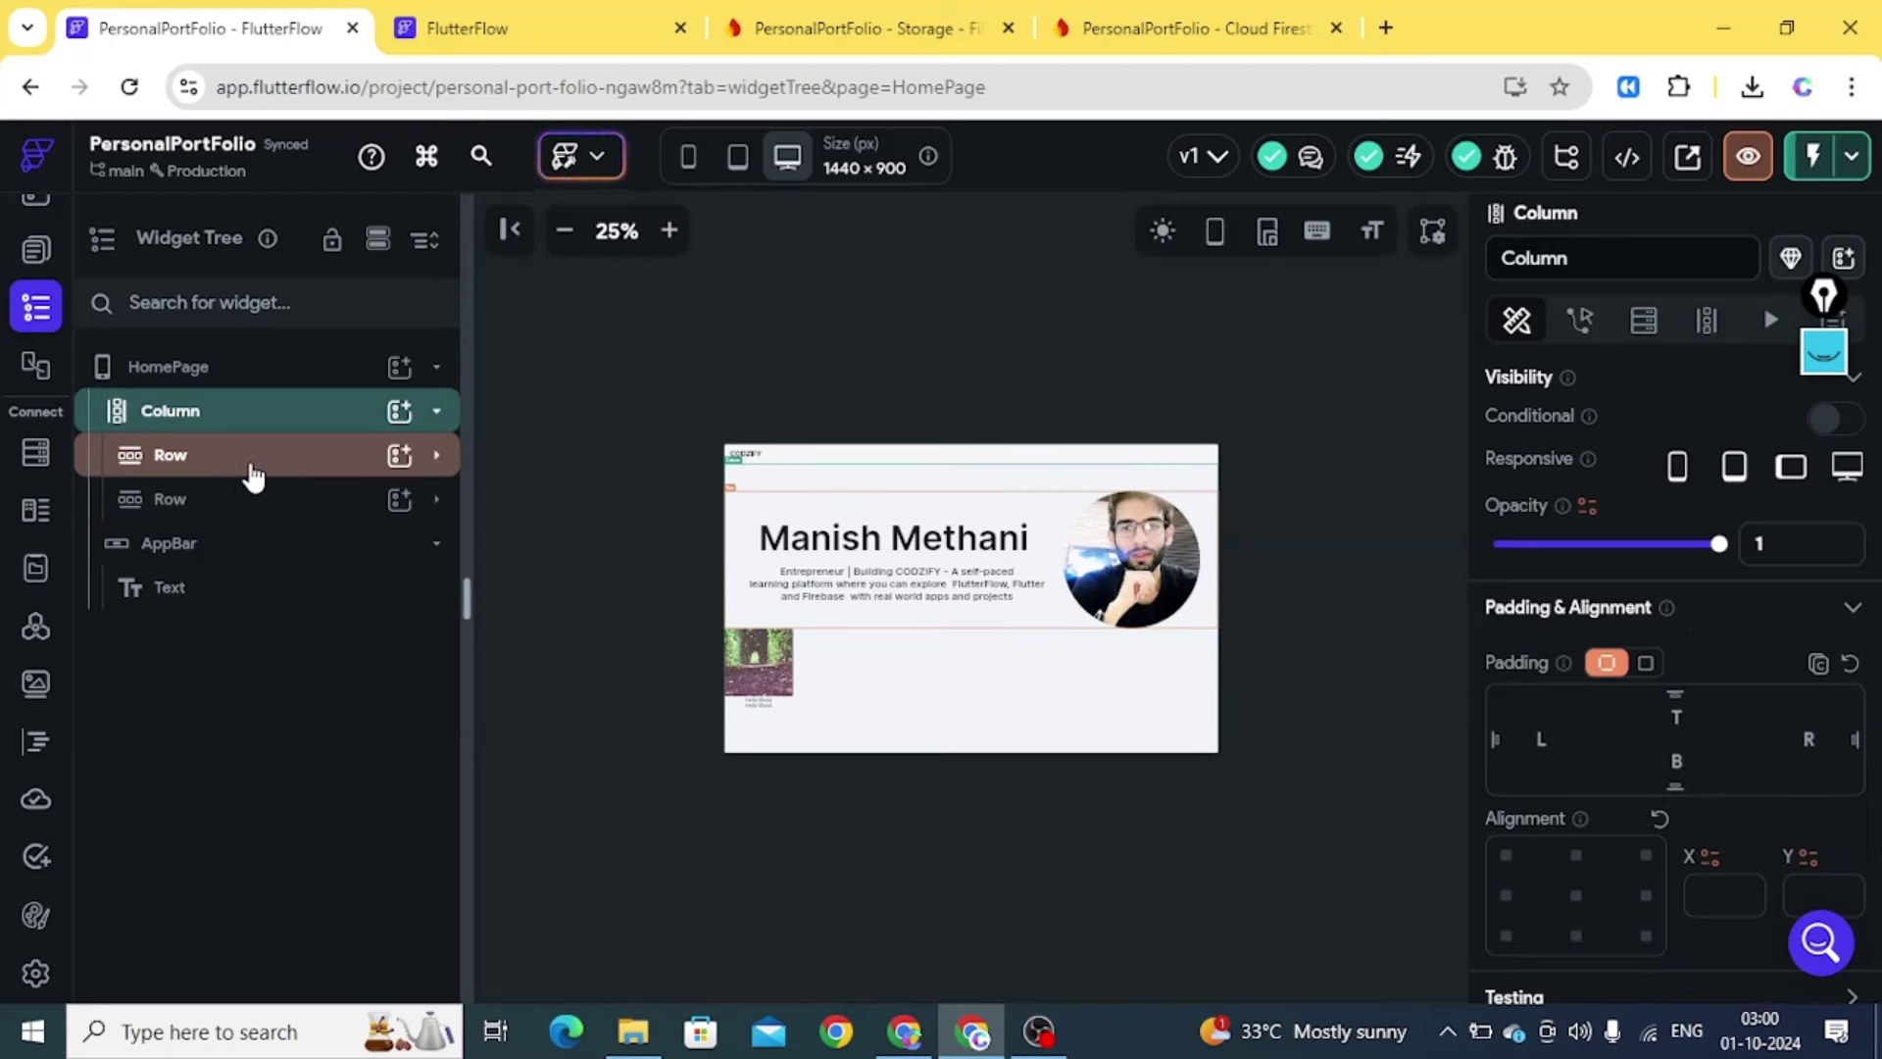
pyautogui.click(261, 477)
pyautogui.rightClick(263, 477)
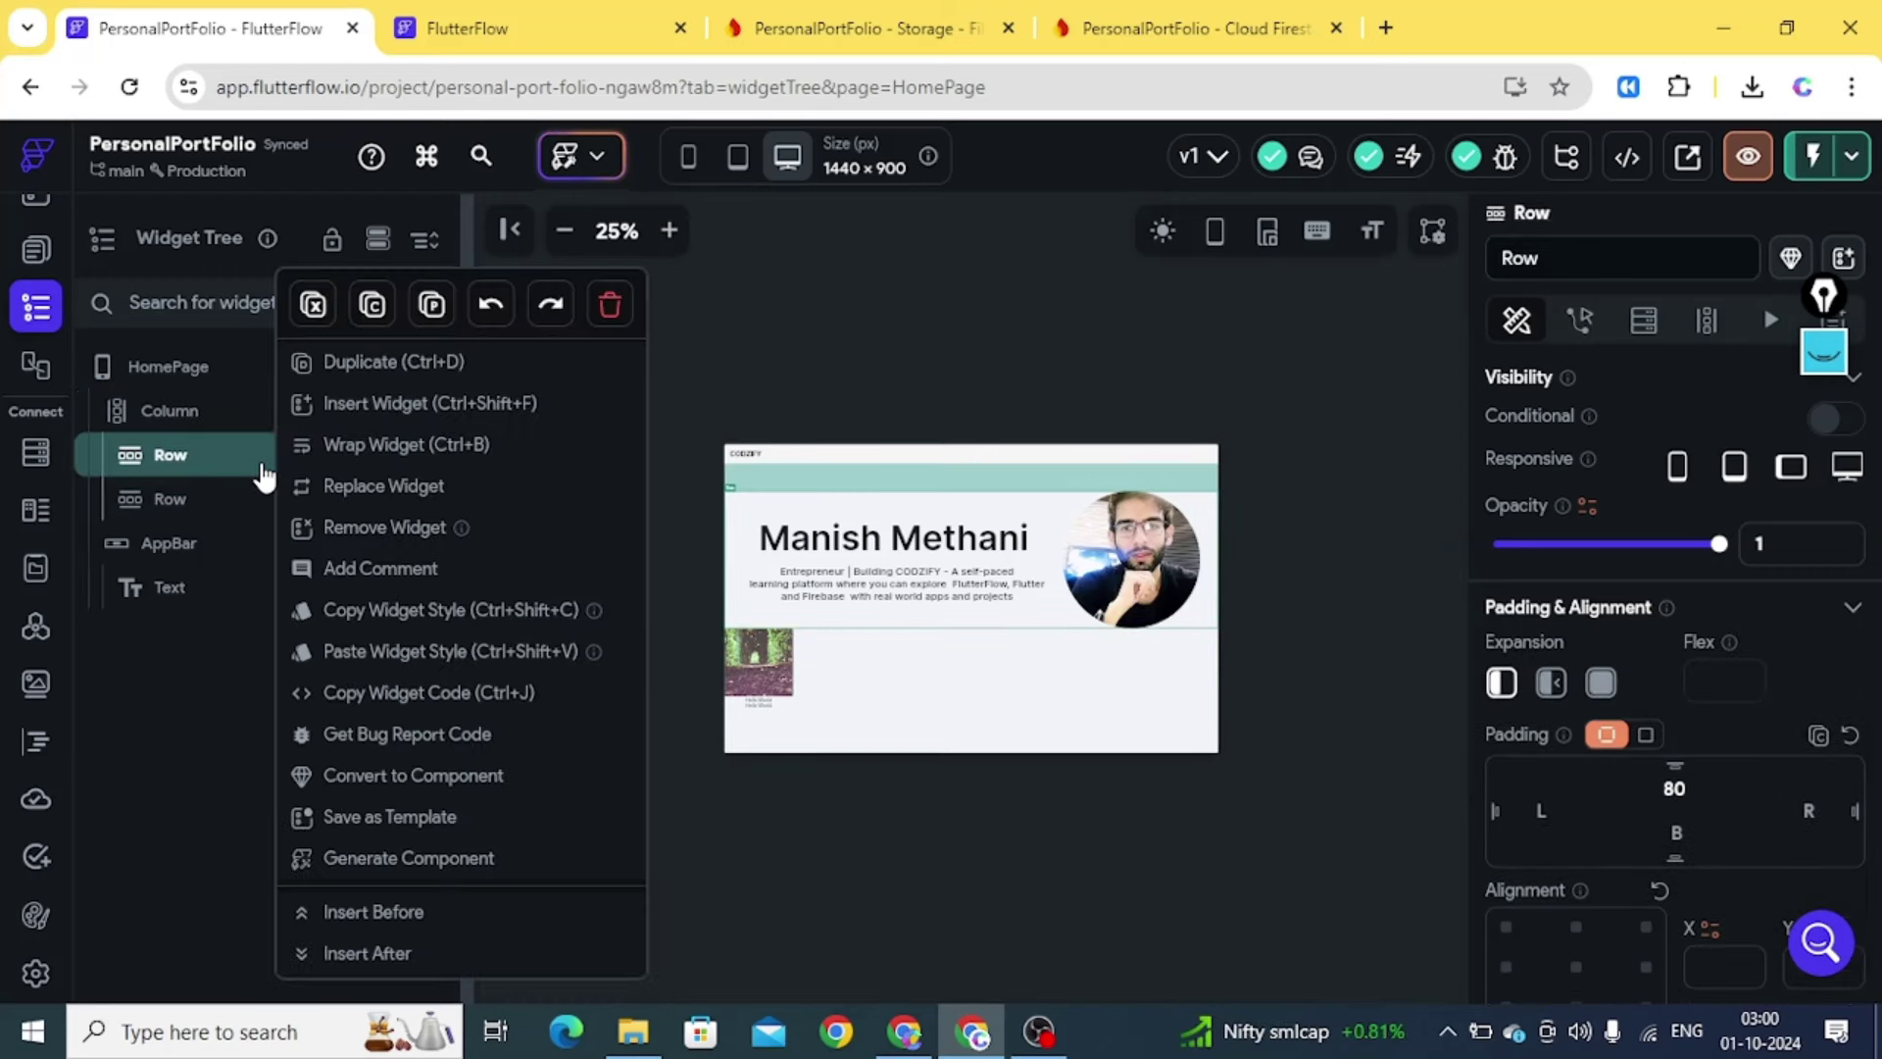
pyautogui.click(370, 361)
pyautogui.click(432, 301)
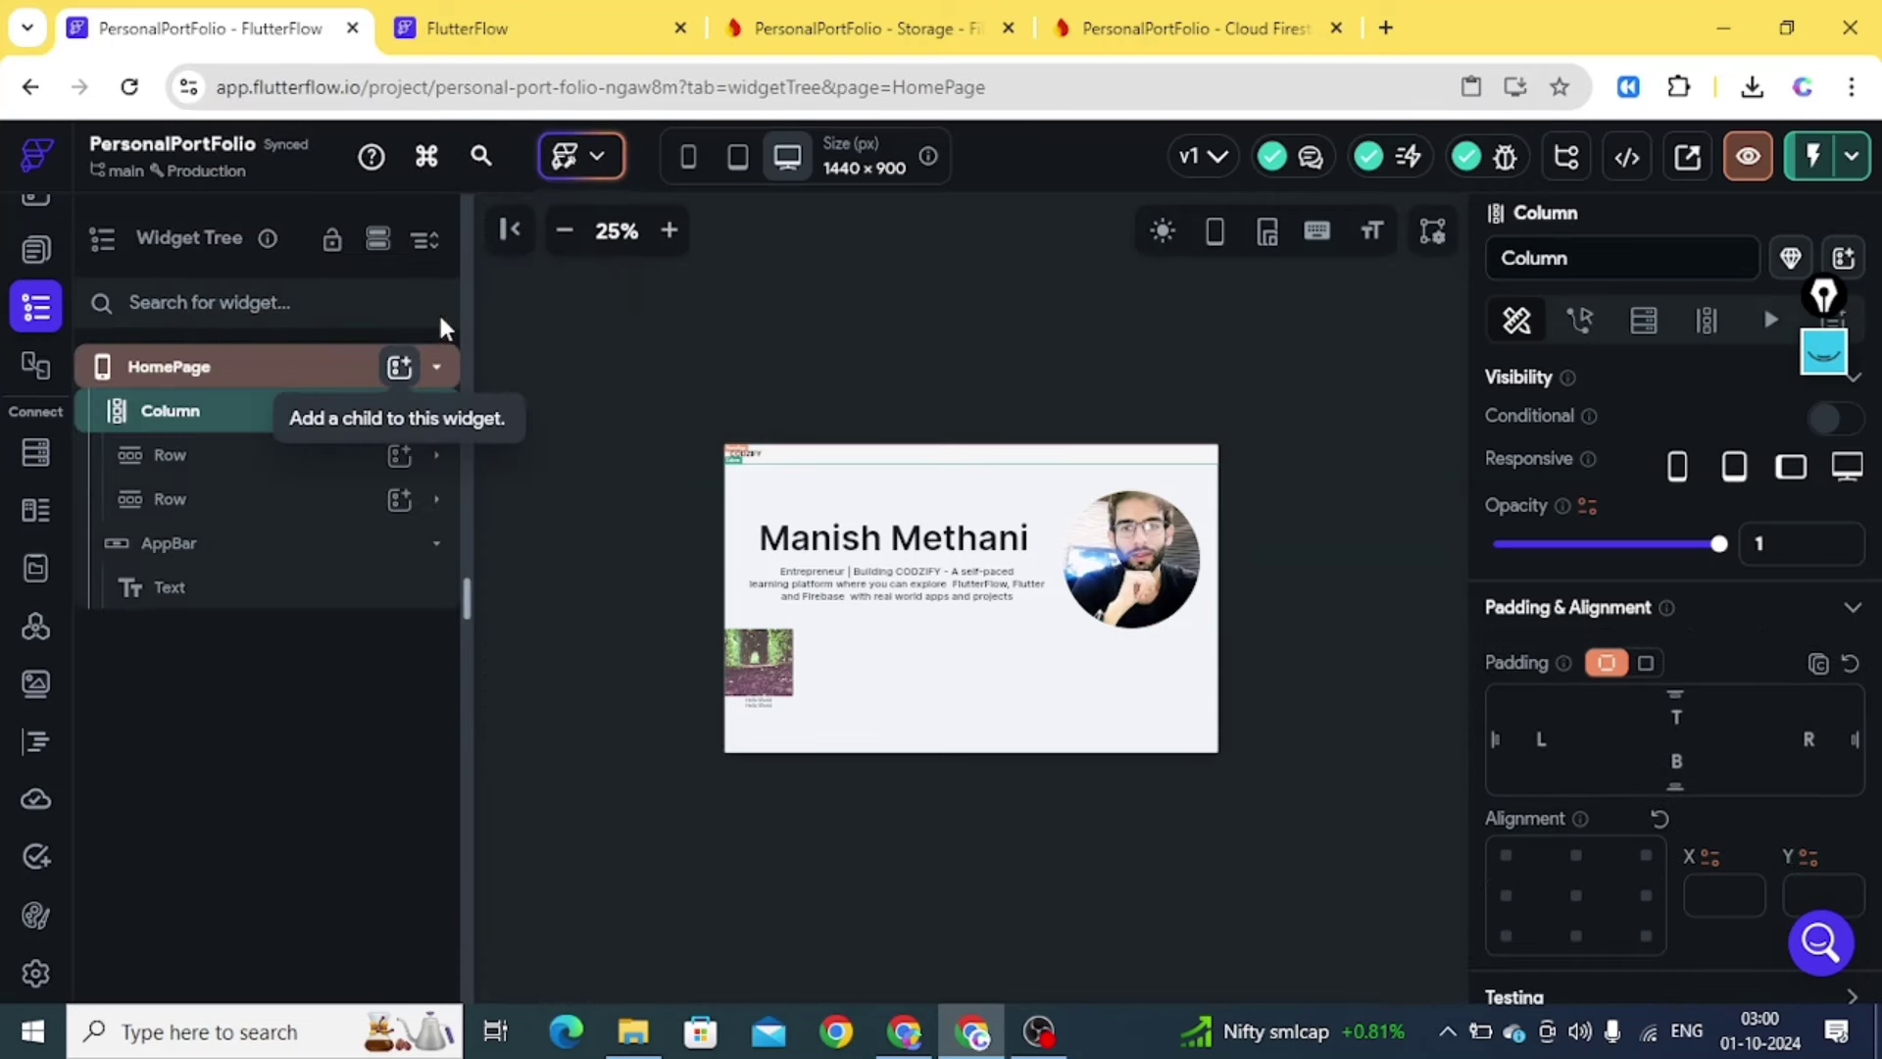
pyautogui.click(437, 504)
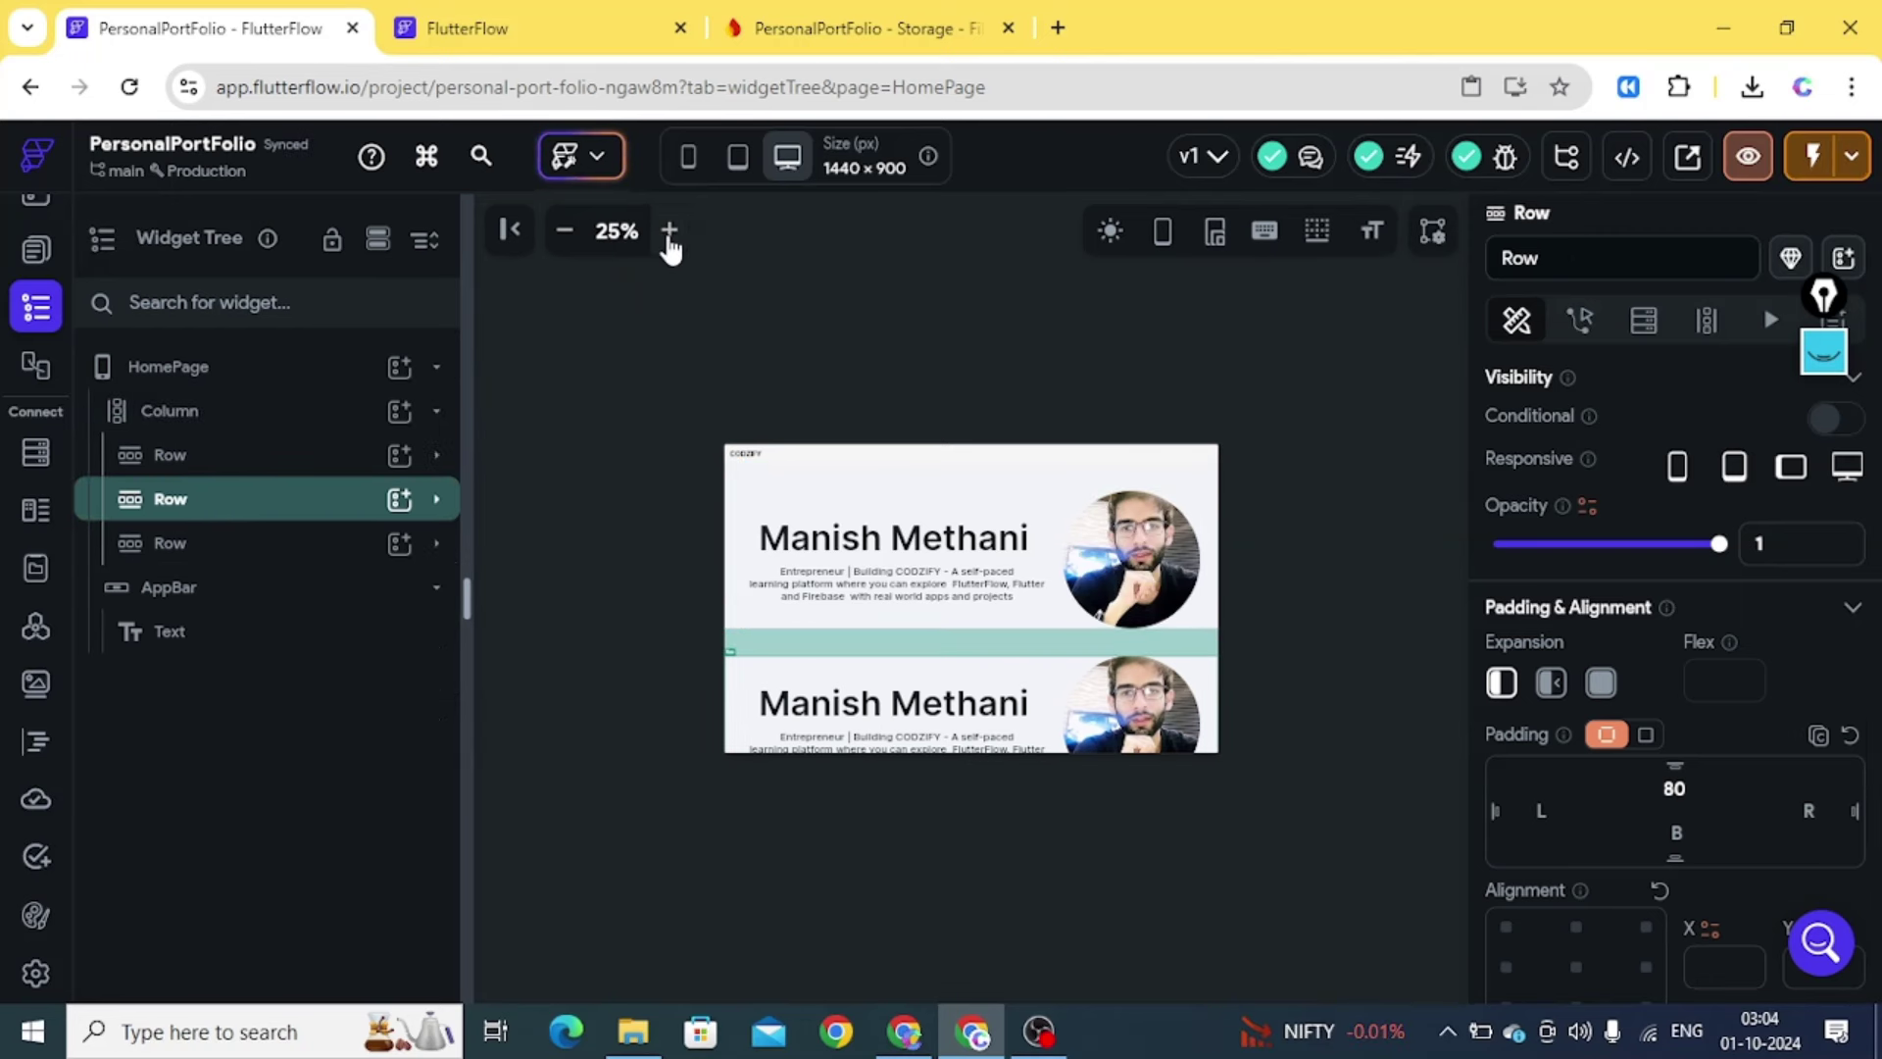
pyautogui.click(669, 235)
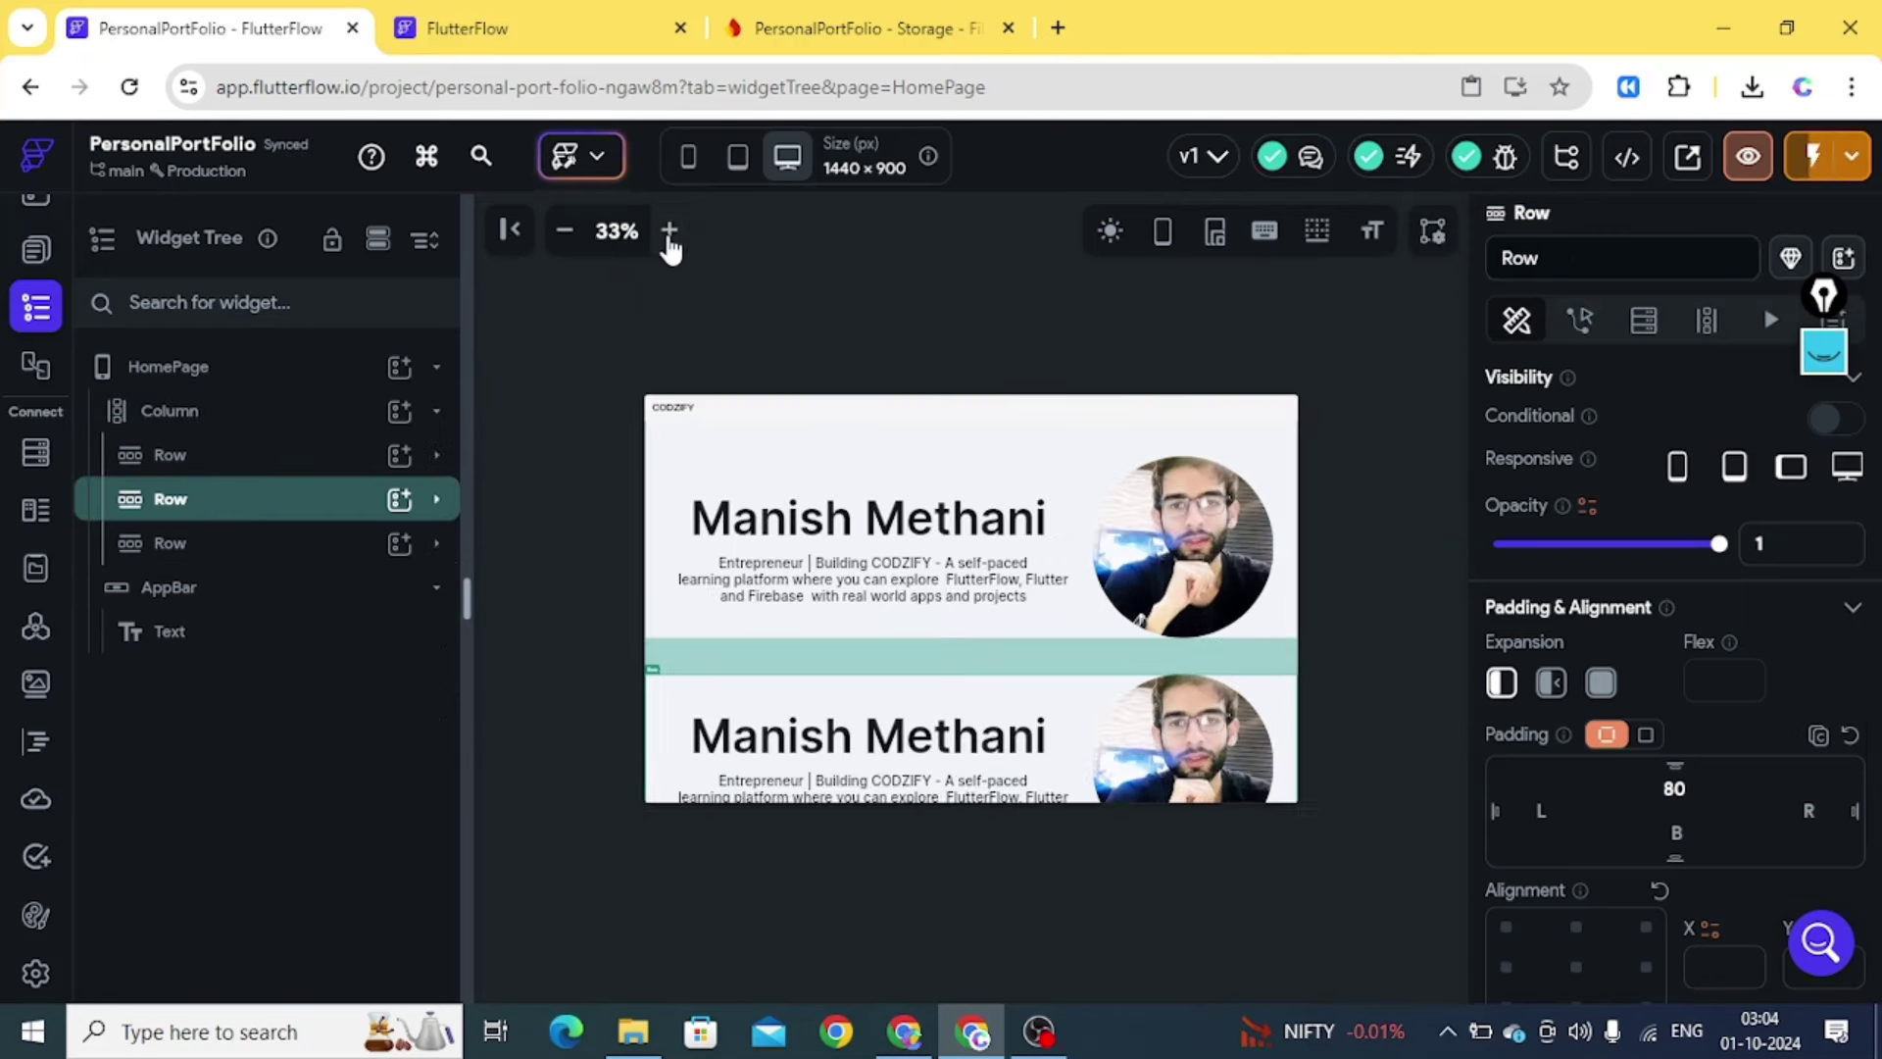
pyautogui.click(191, 463)
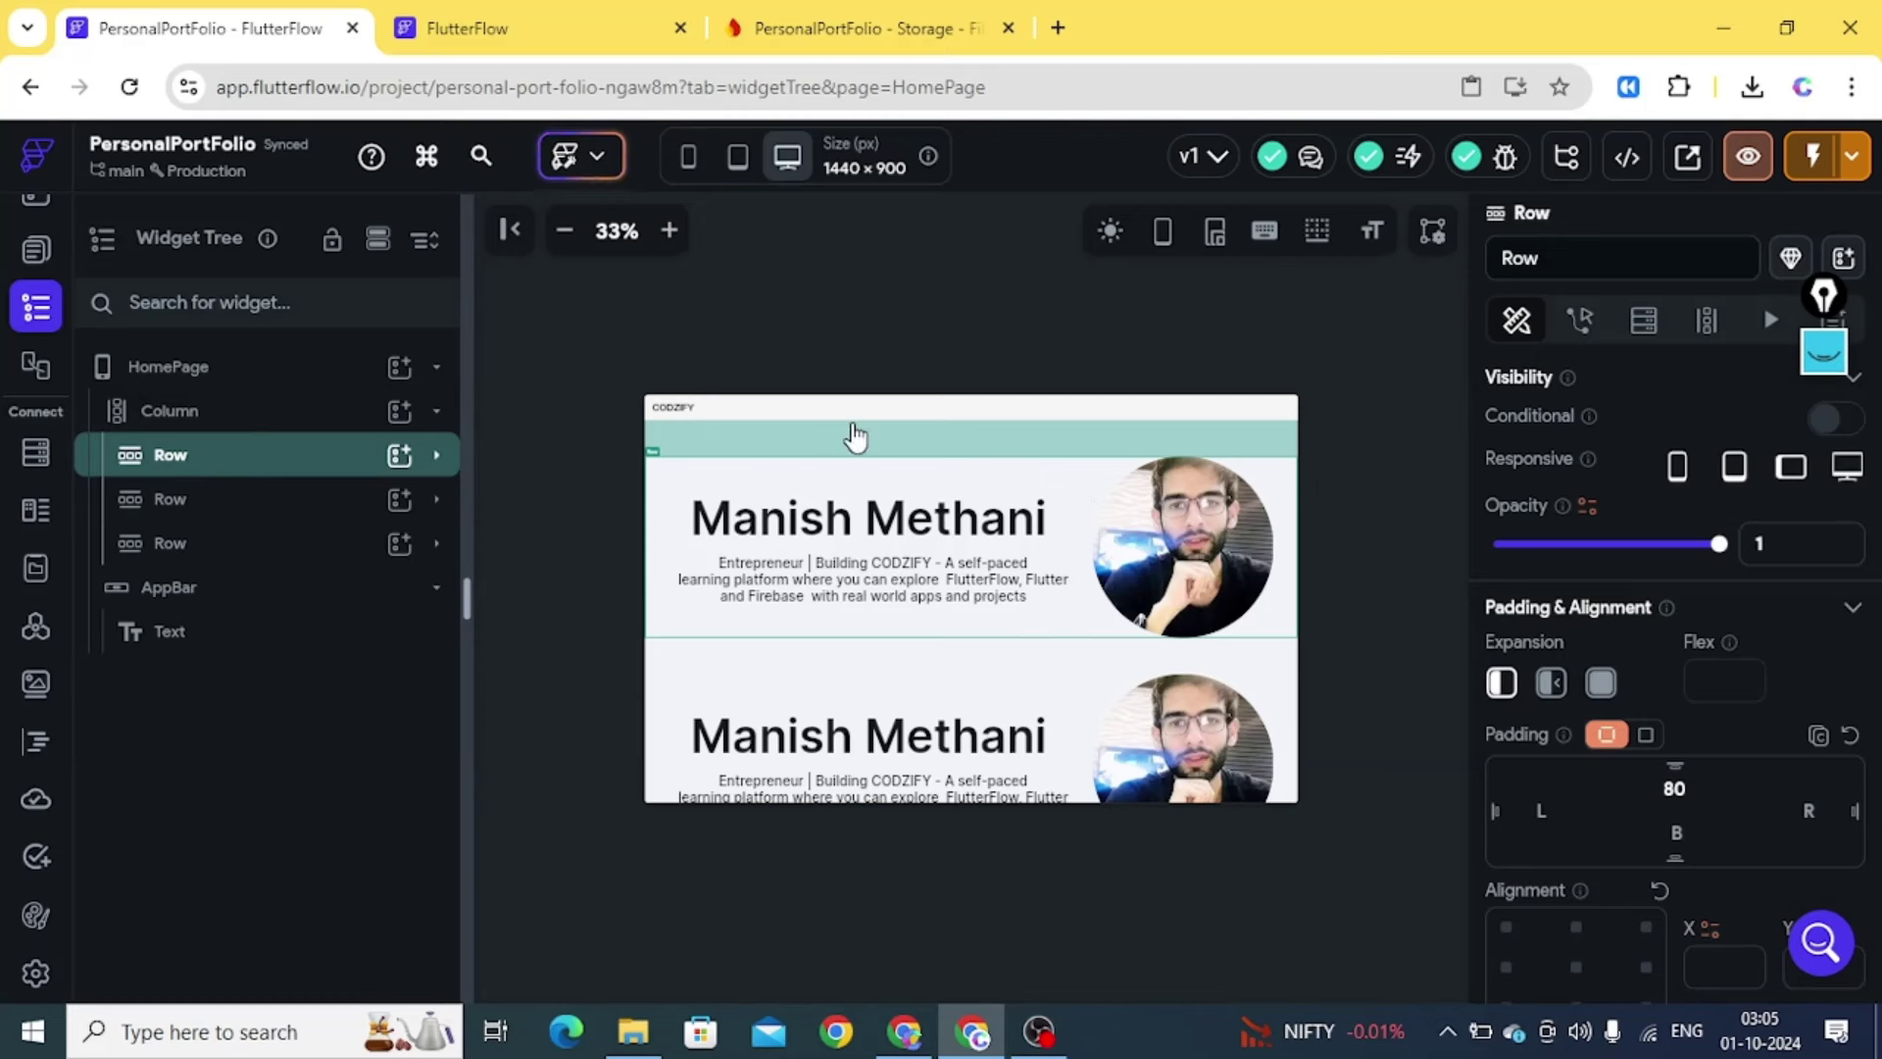
# Hide the first hero row on phone, tablet and landscape tablet, leaving it desktop-only
pyautogui.click(1788, 473)
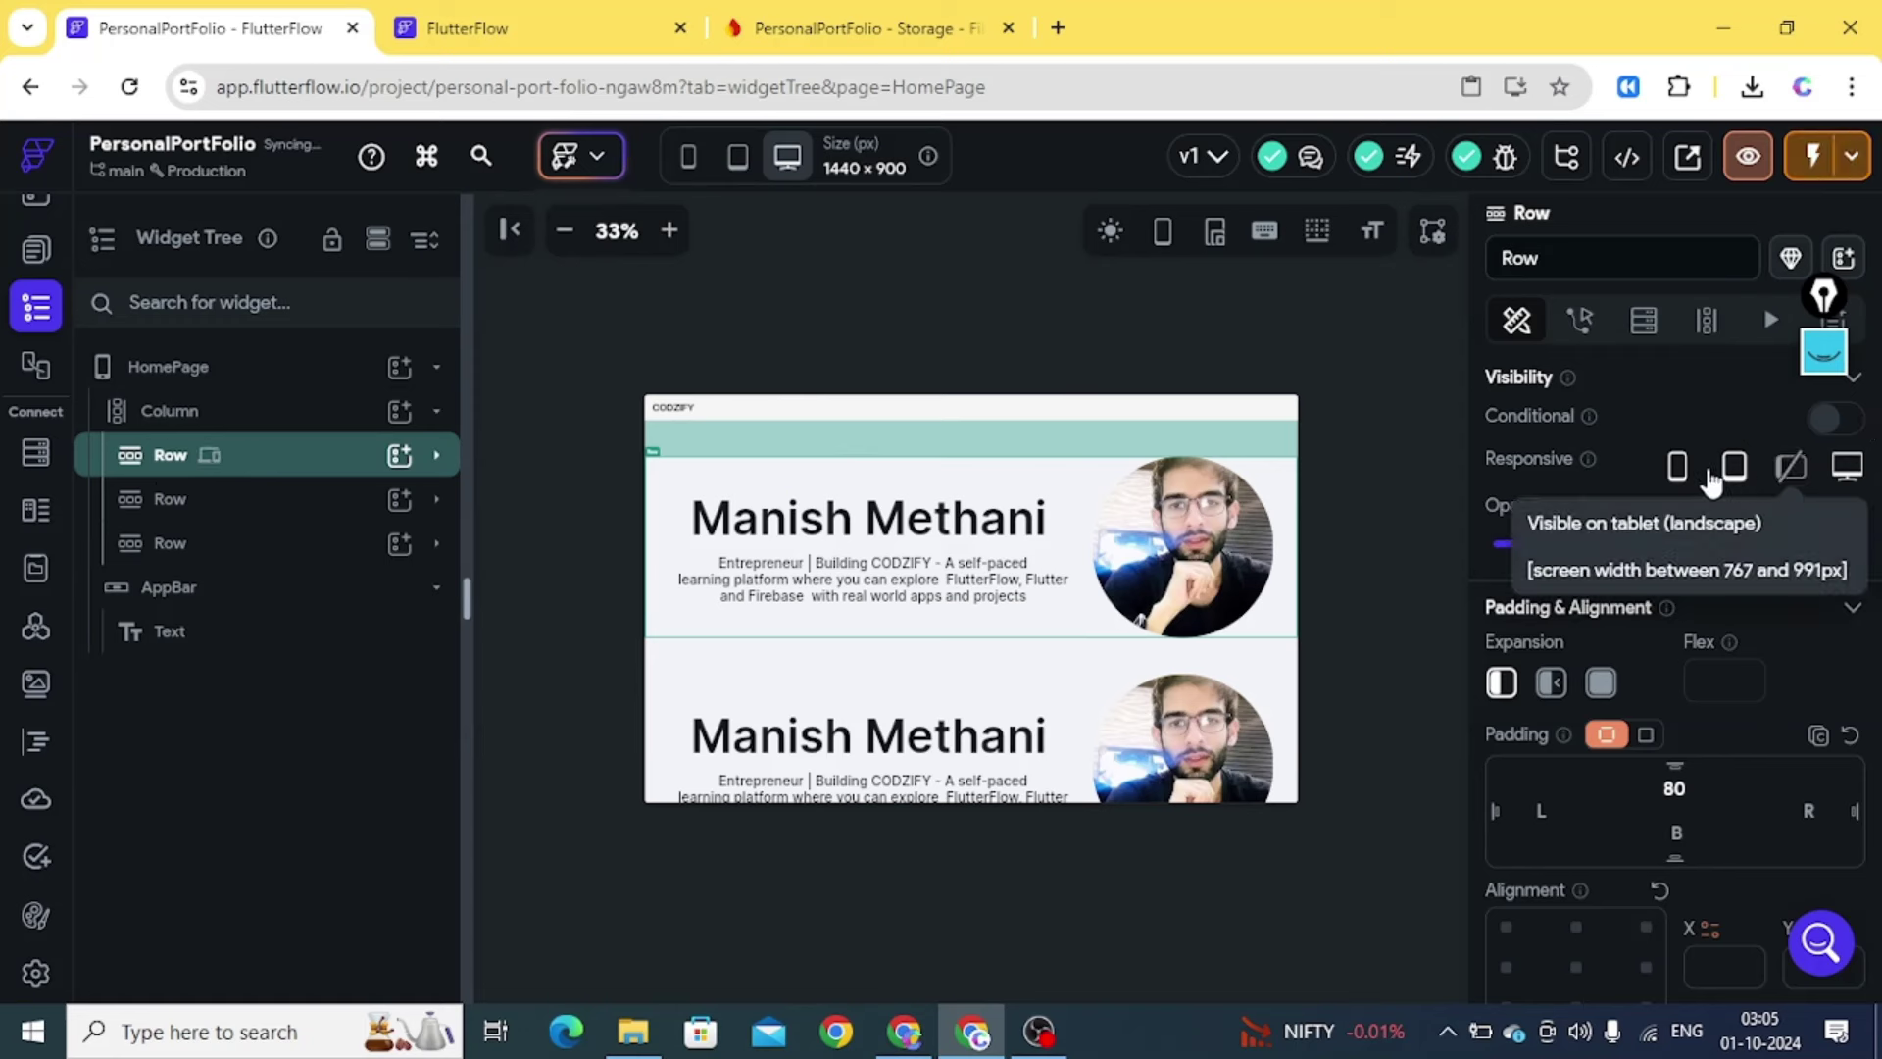
pyautogui.click(1677, 466)
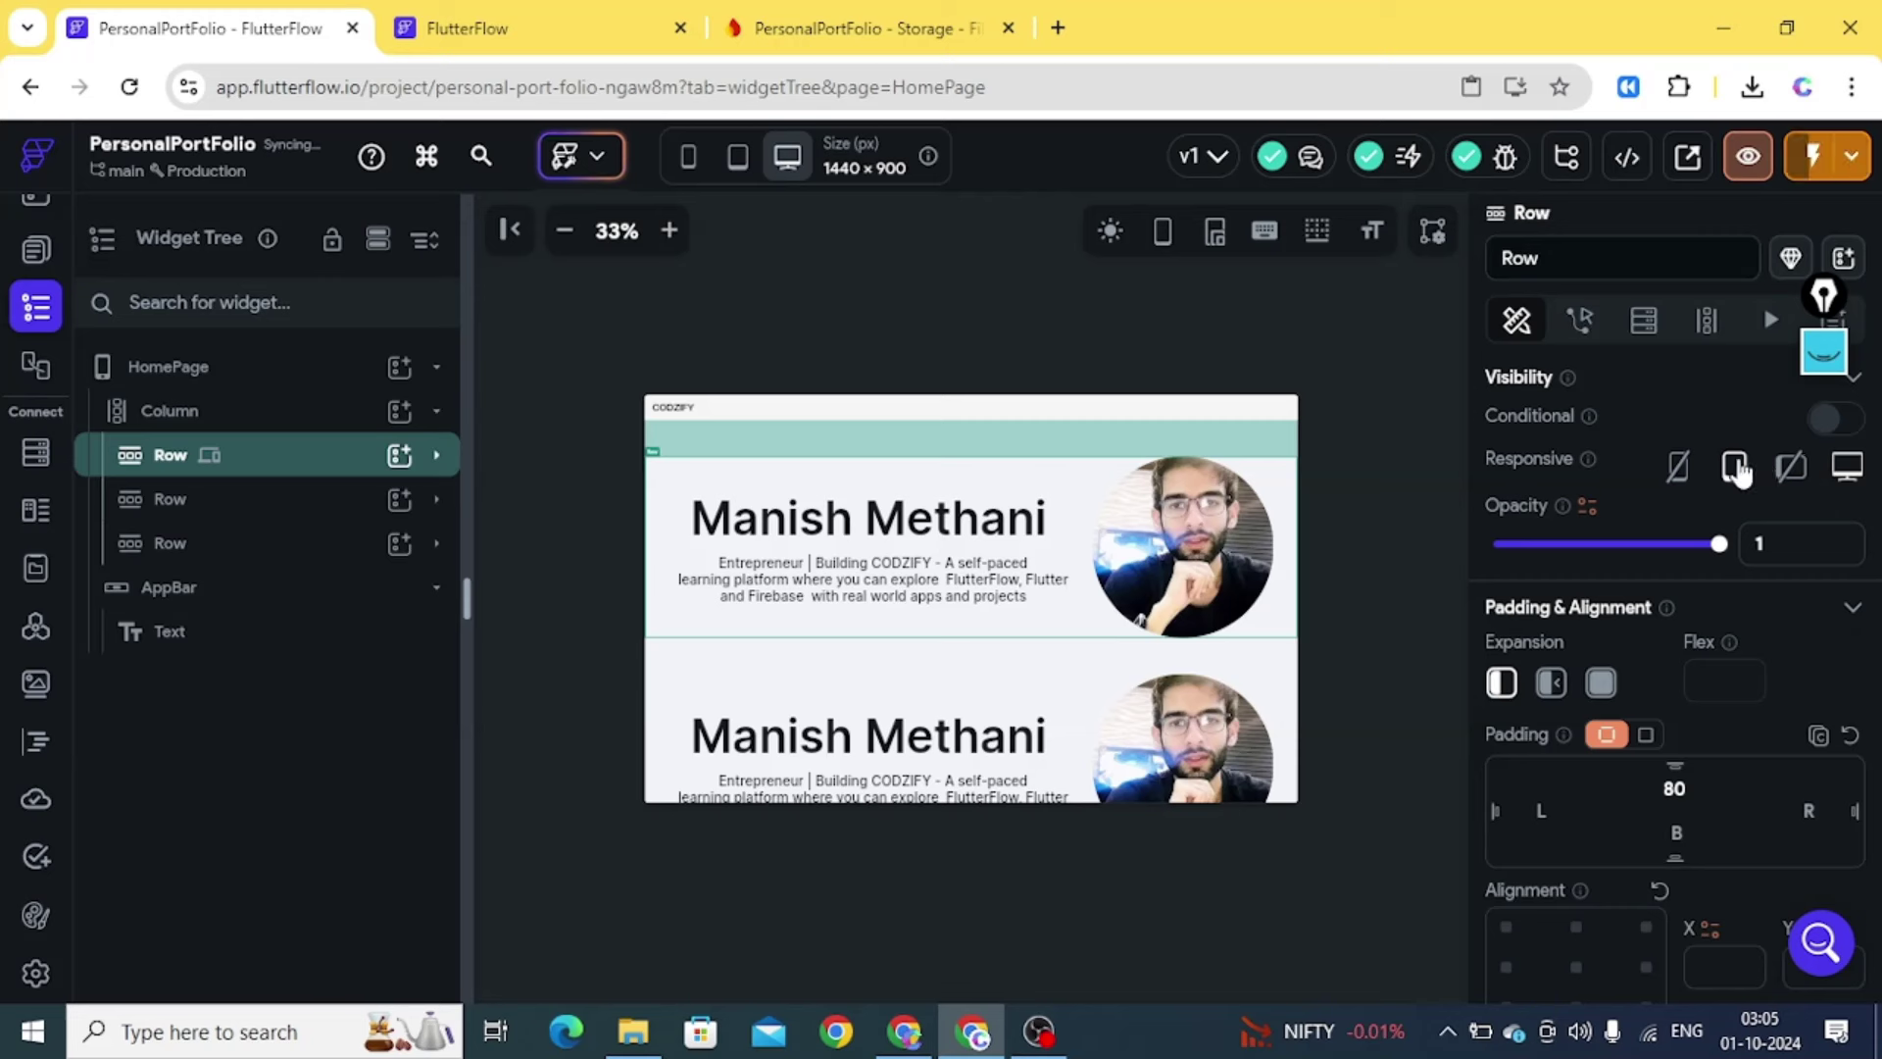
pyautogui.click(1735, 468)
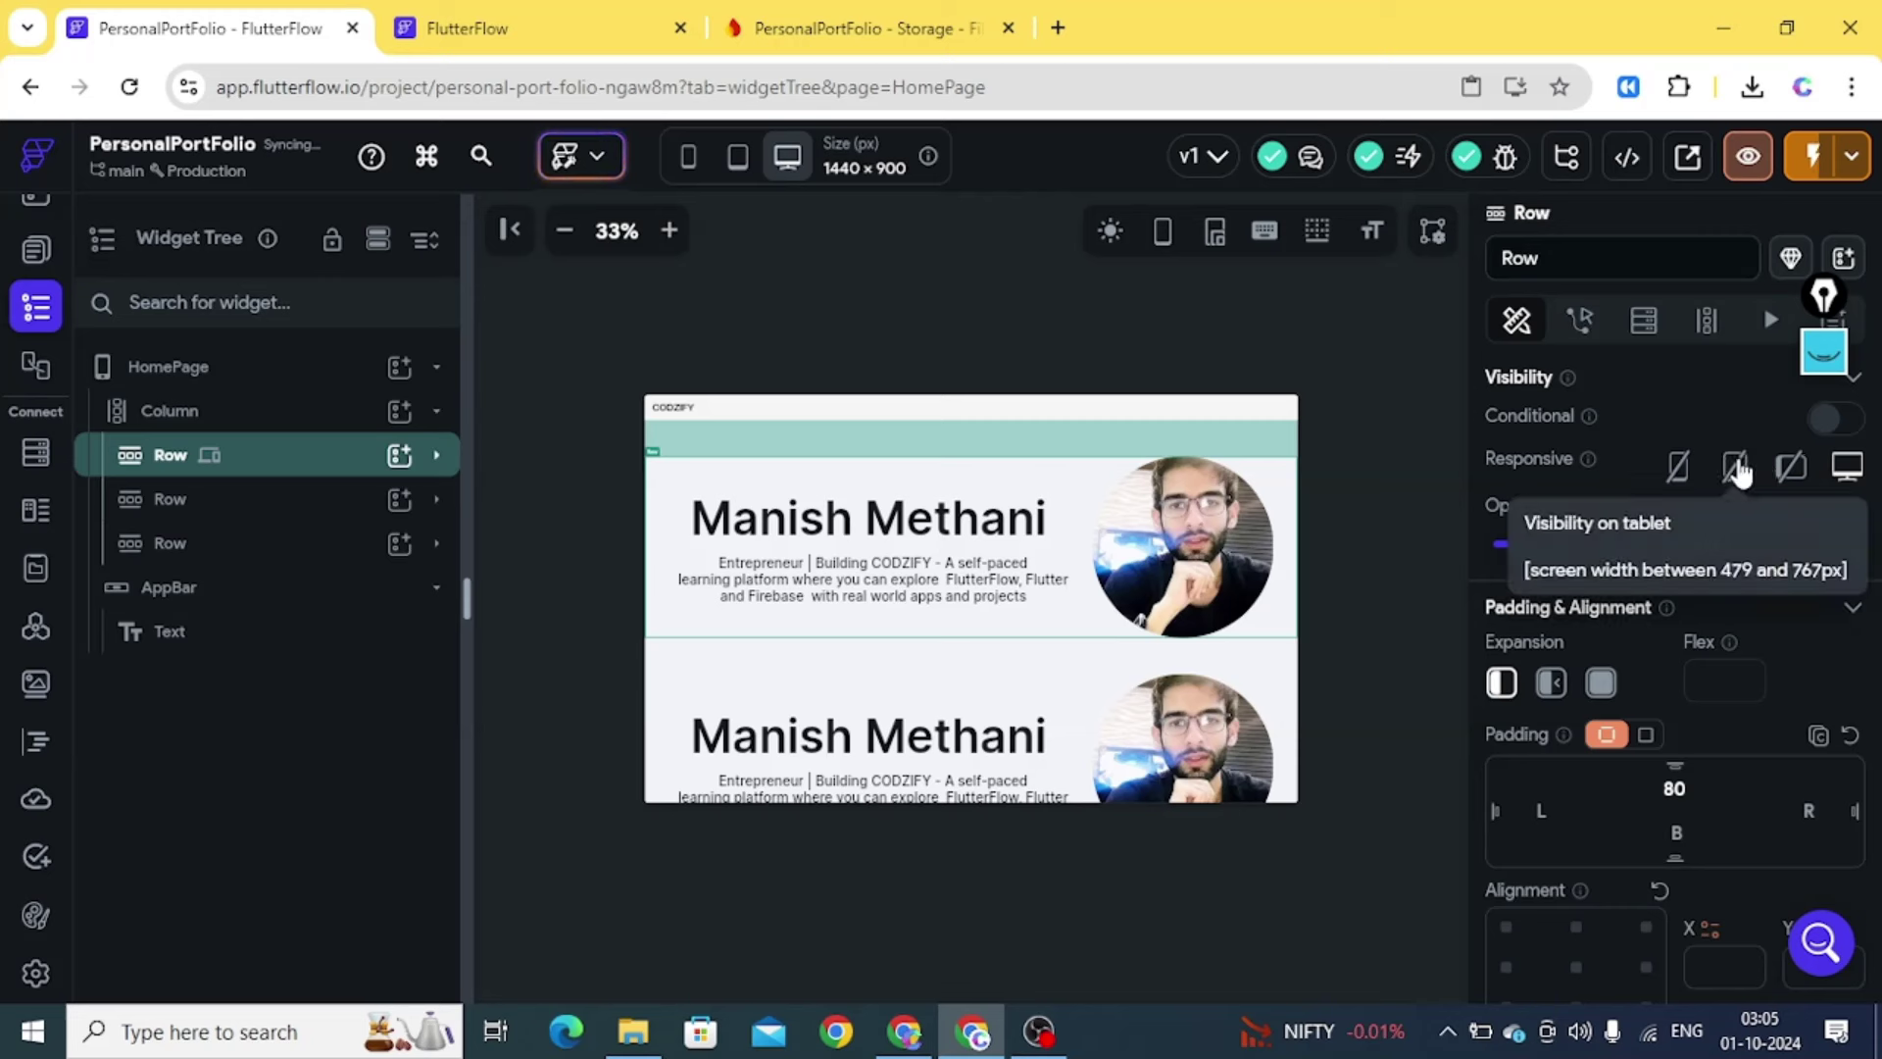
# Hide the duplicated hero row on desktop and landscape tablet, then check both rows' visibility
pyautogui.click(196, 500)
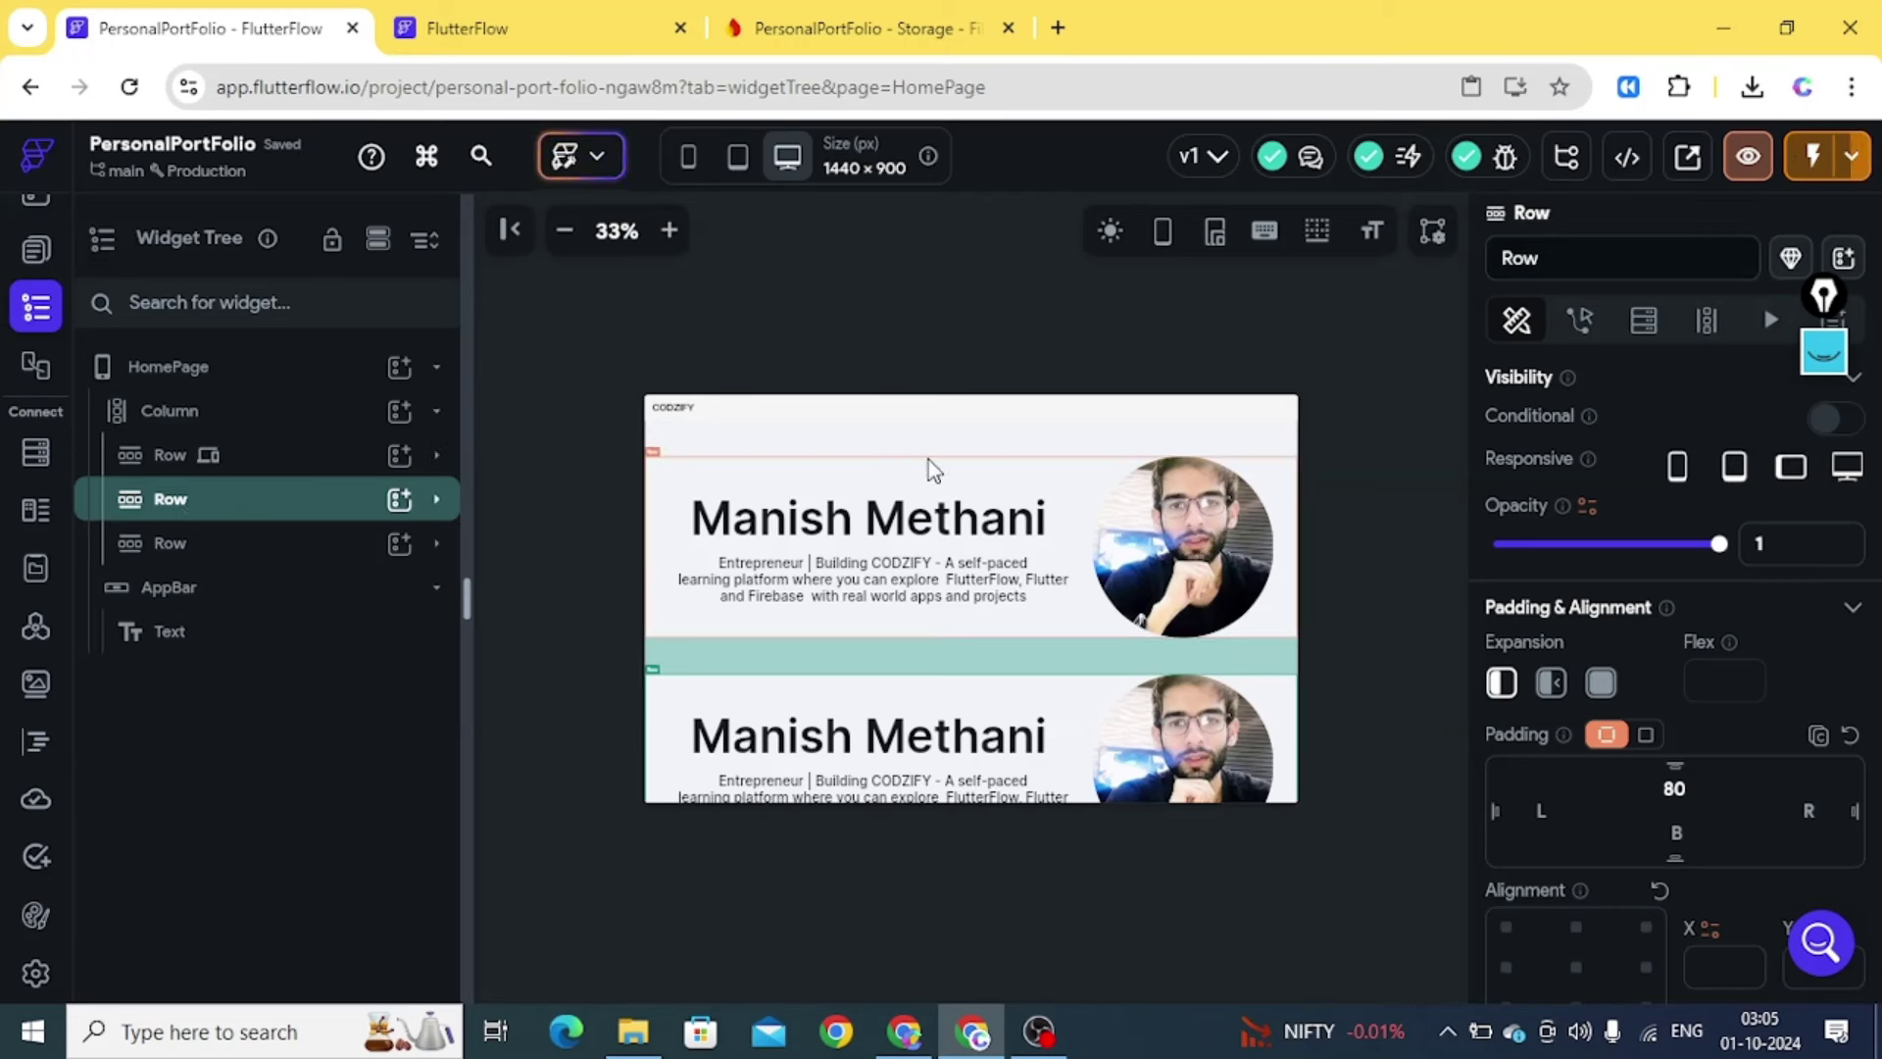
pyautogui.click(1677, 471)
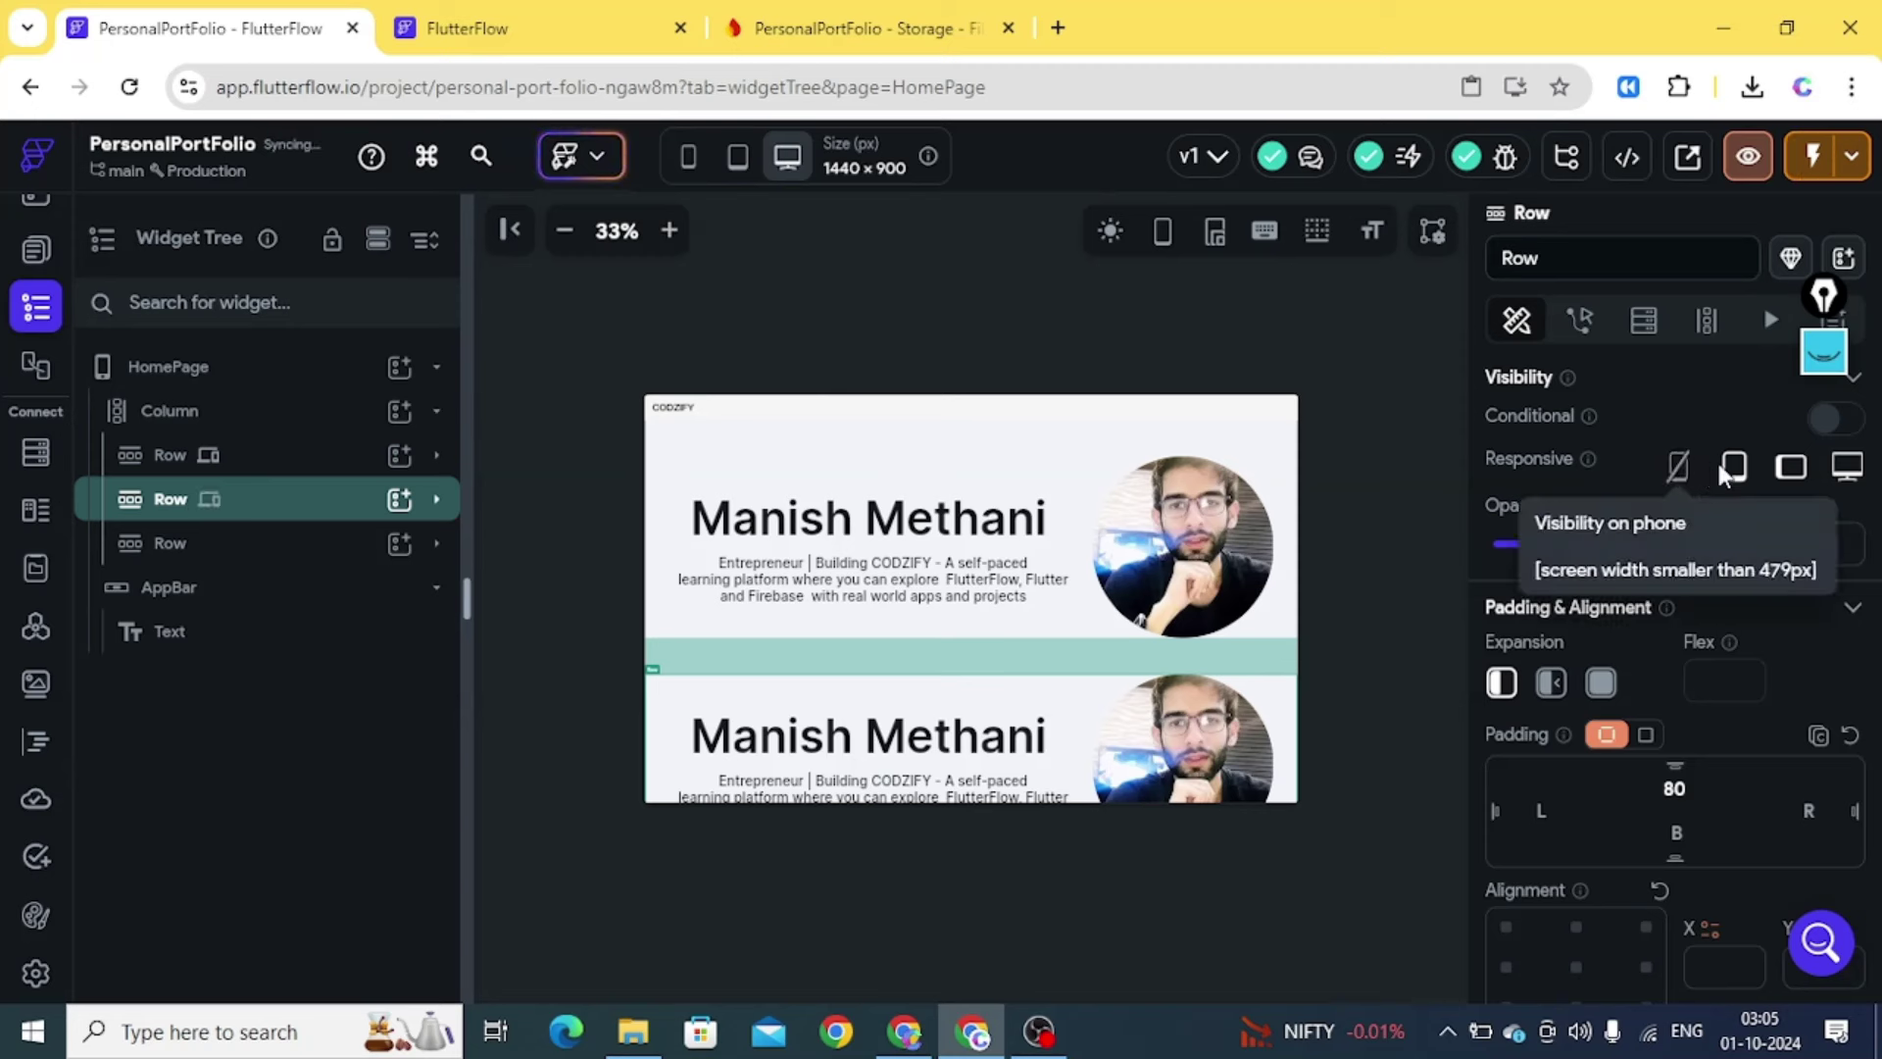
pyautogui.click(1846, 468)
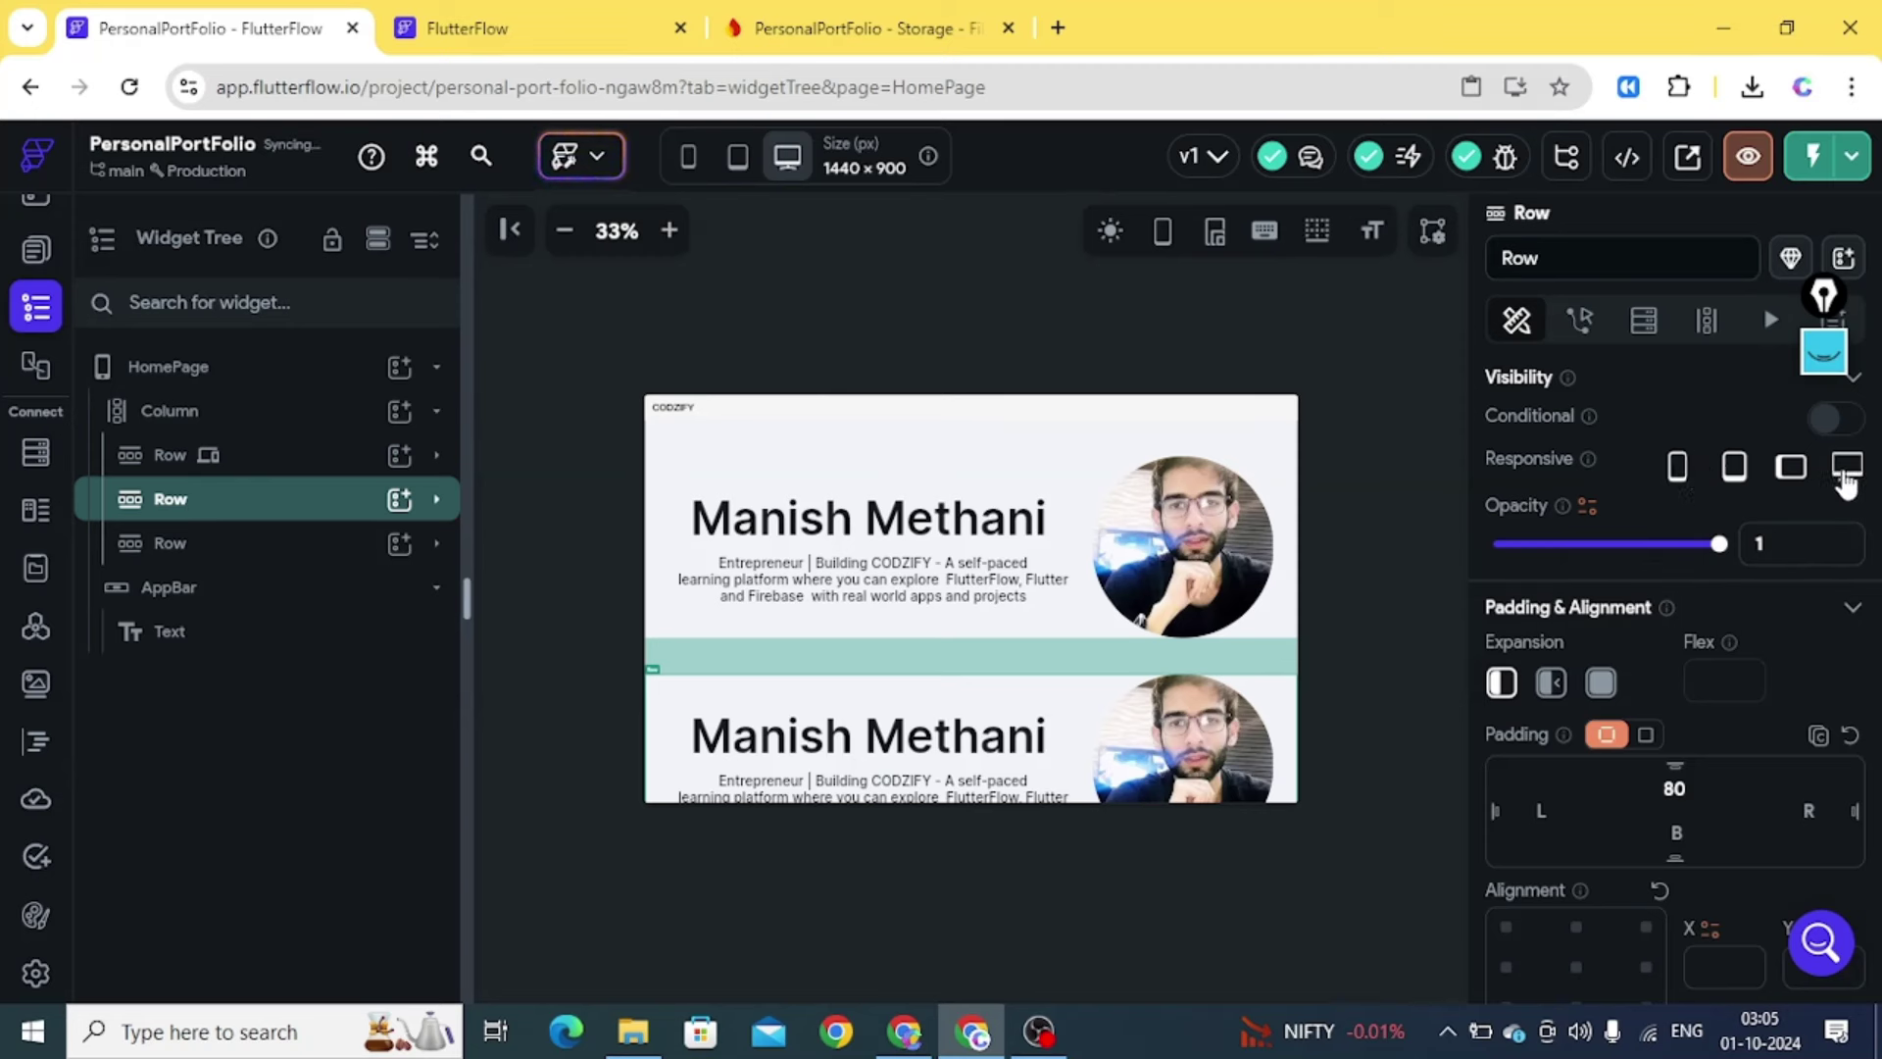
pyautogui.click(1790, 471)
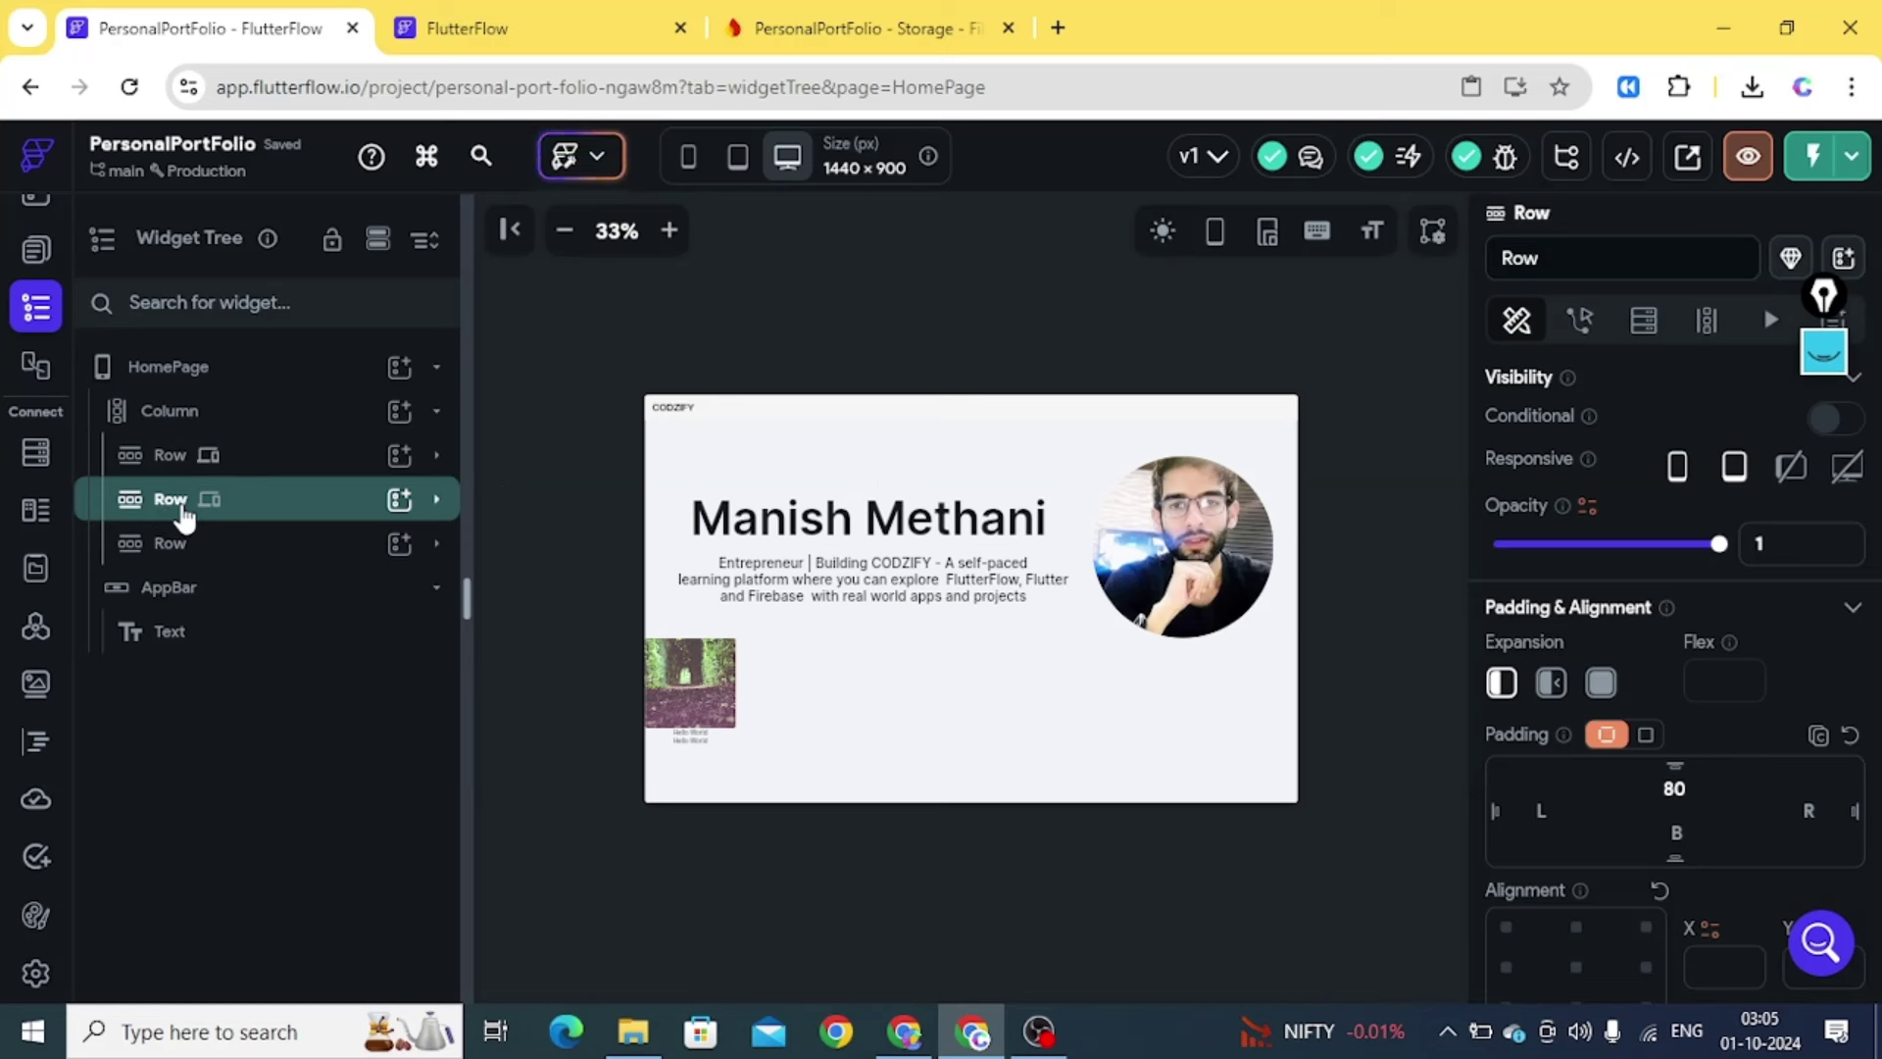
pyautogui.click(175, 461)
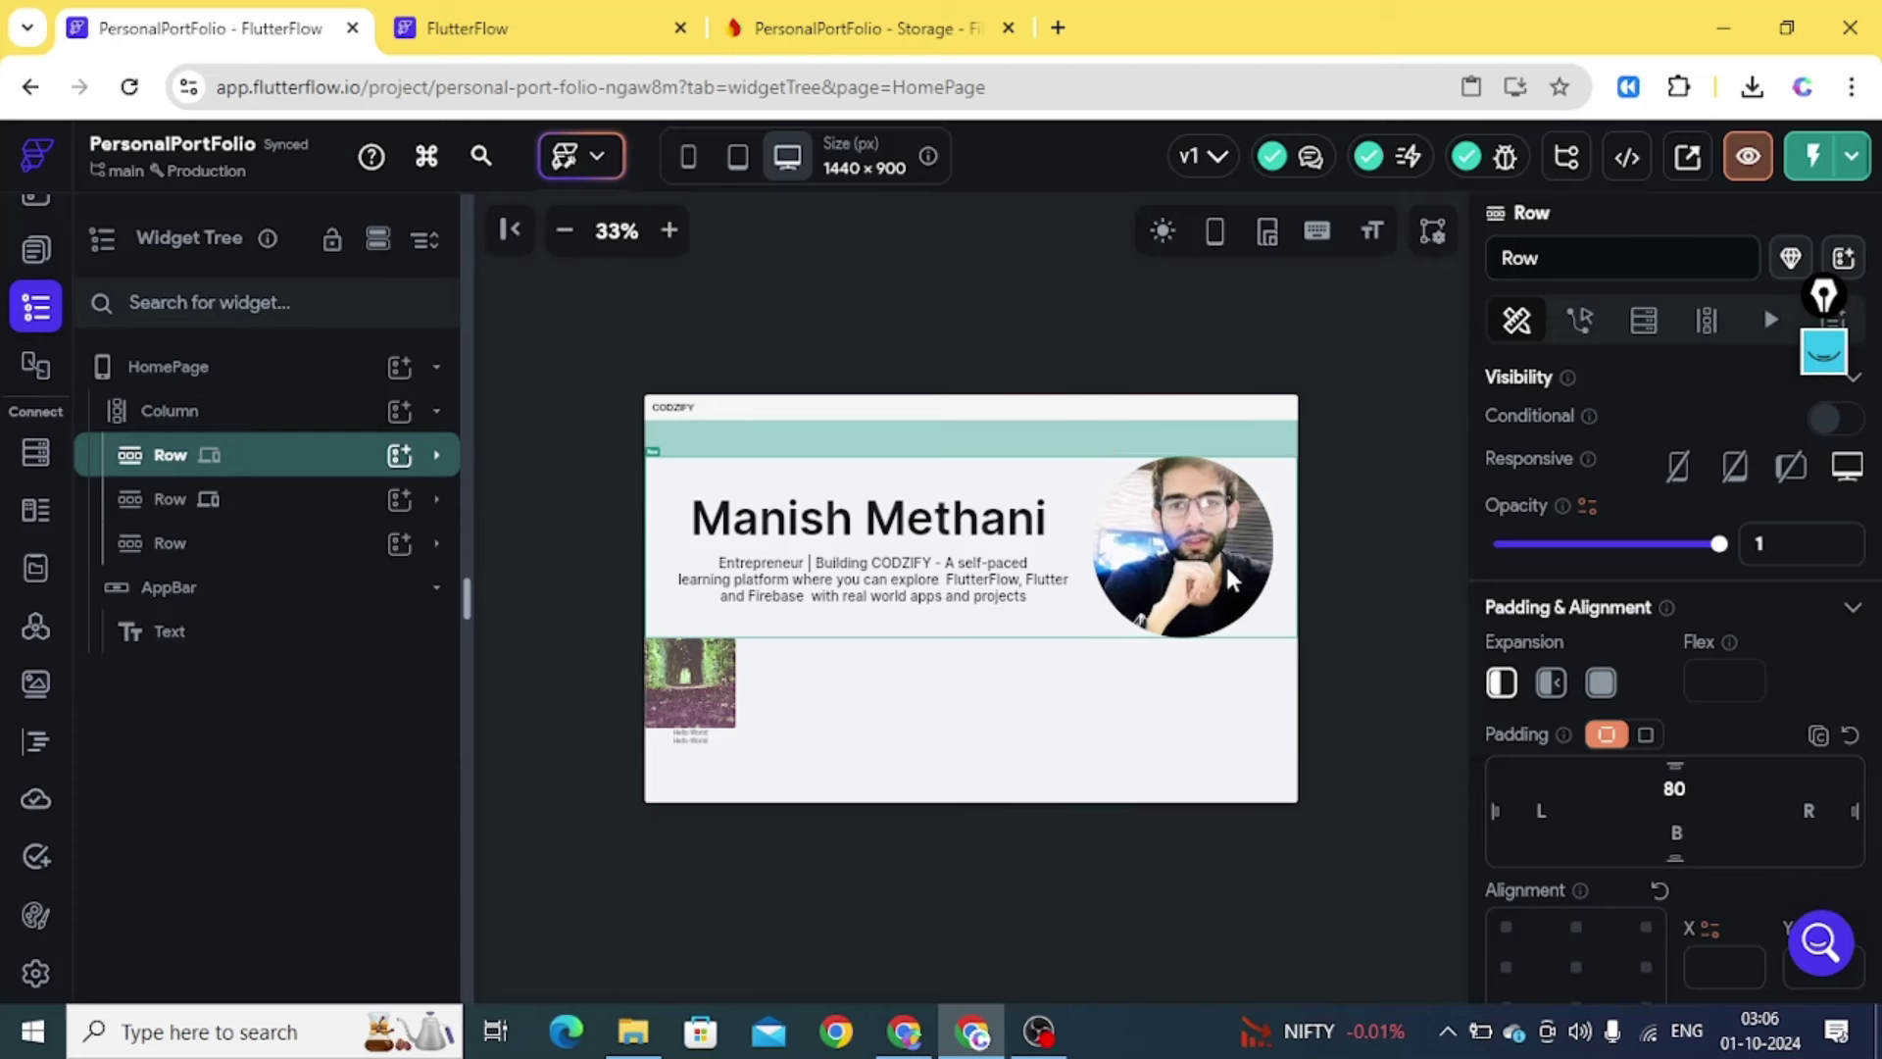
pyautogui.click(262, 499)
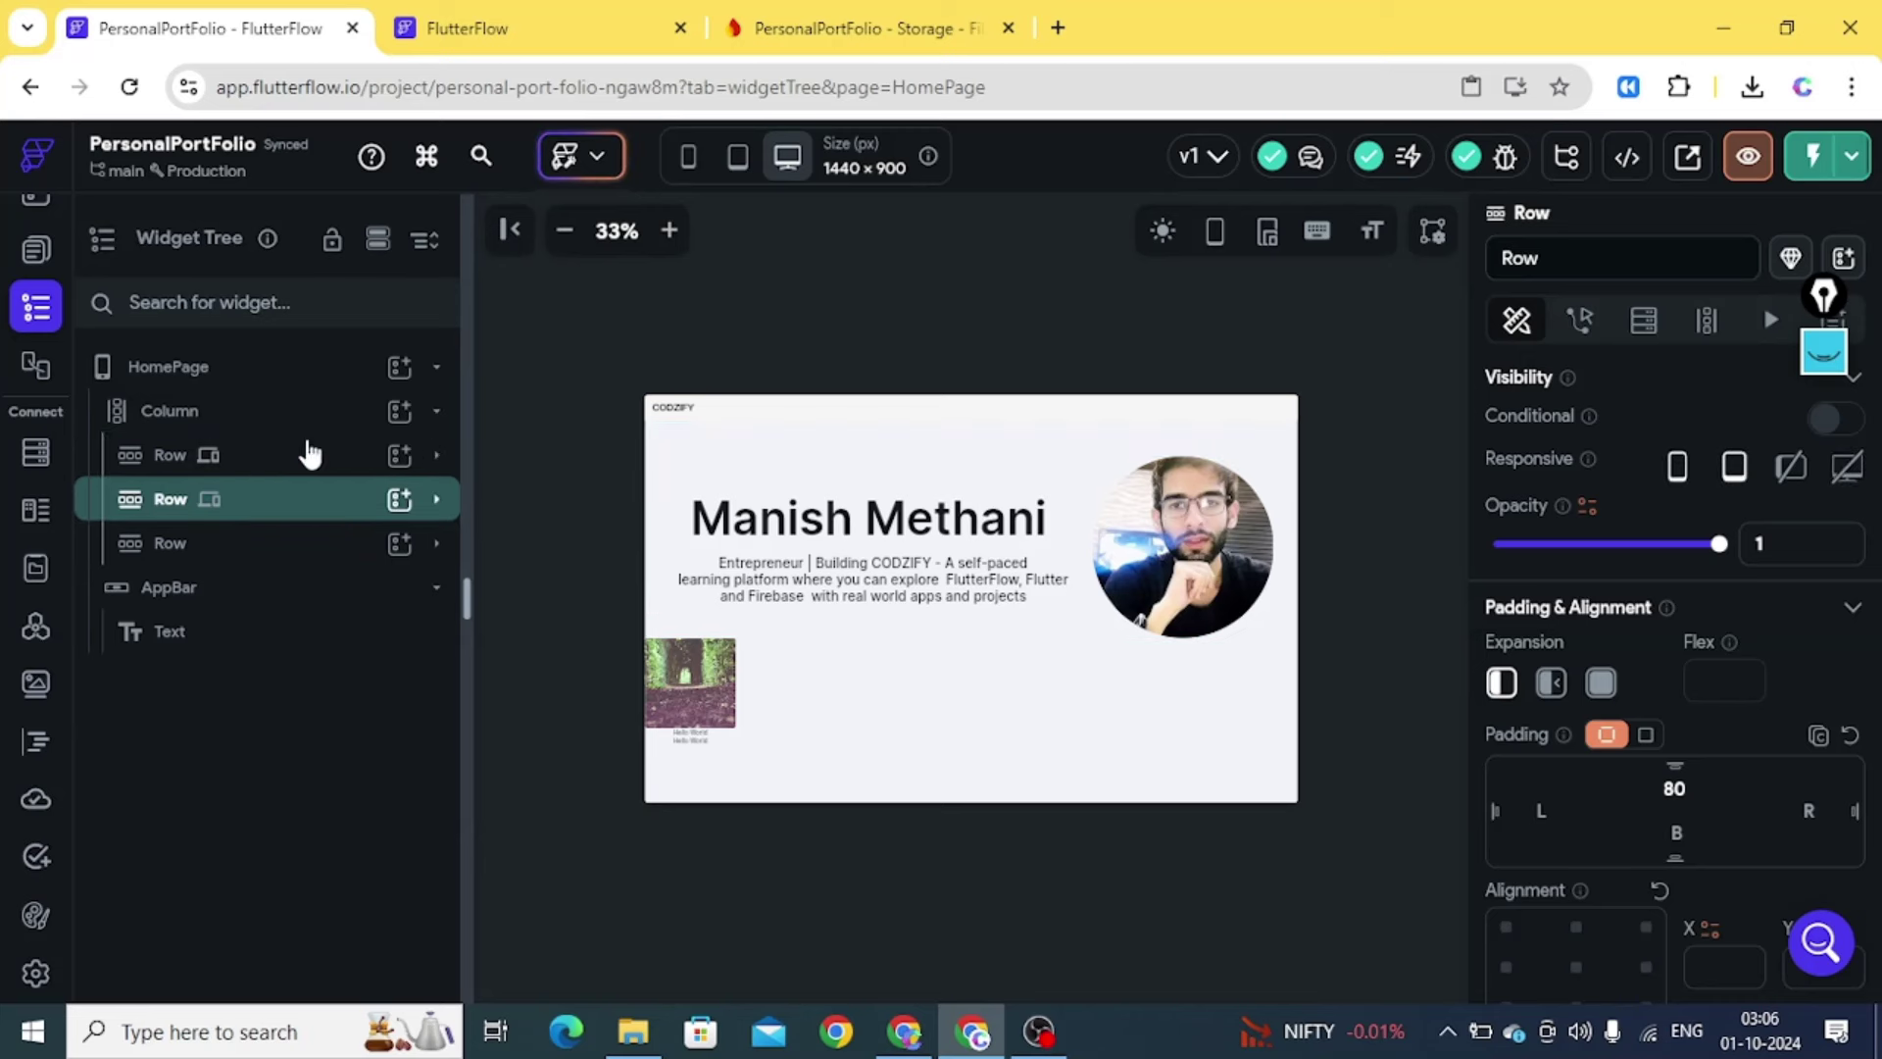
# Preview the HomePage at phone and 1024×1366 tablet sizes, then return to 1440×900 desktop
pyautogui.click(692, 169)
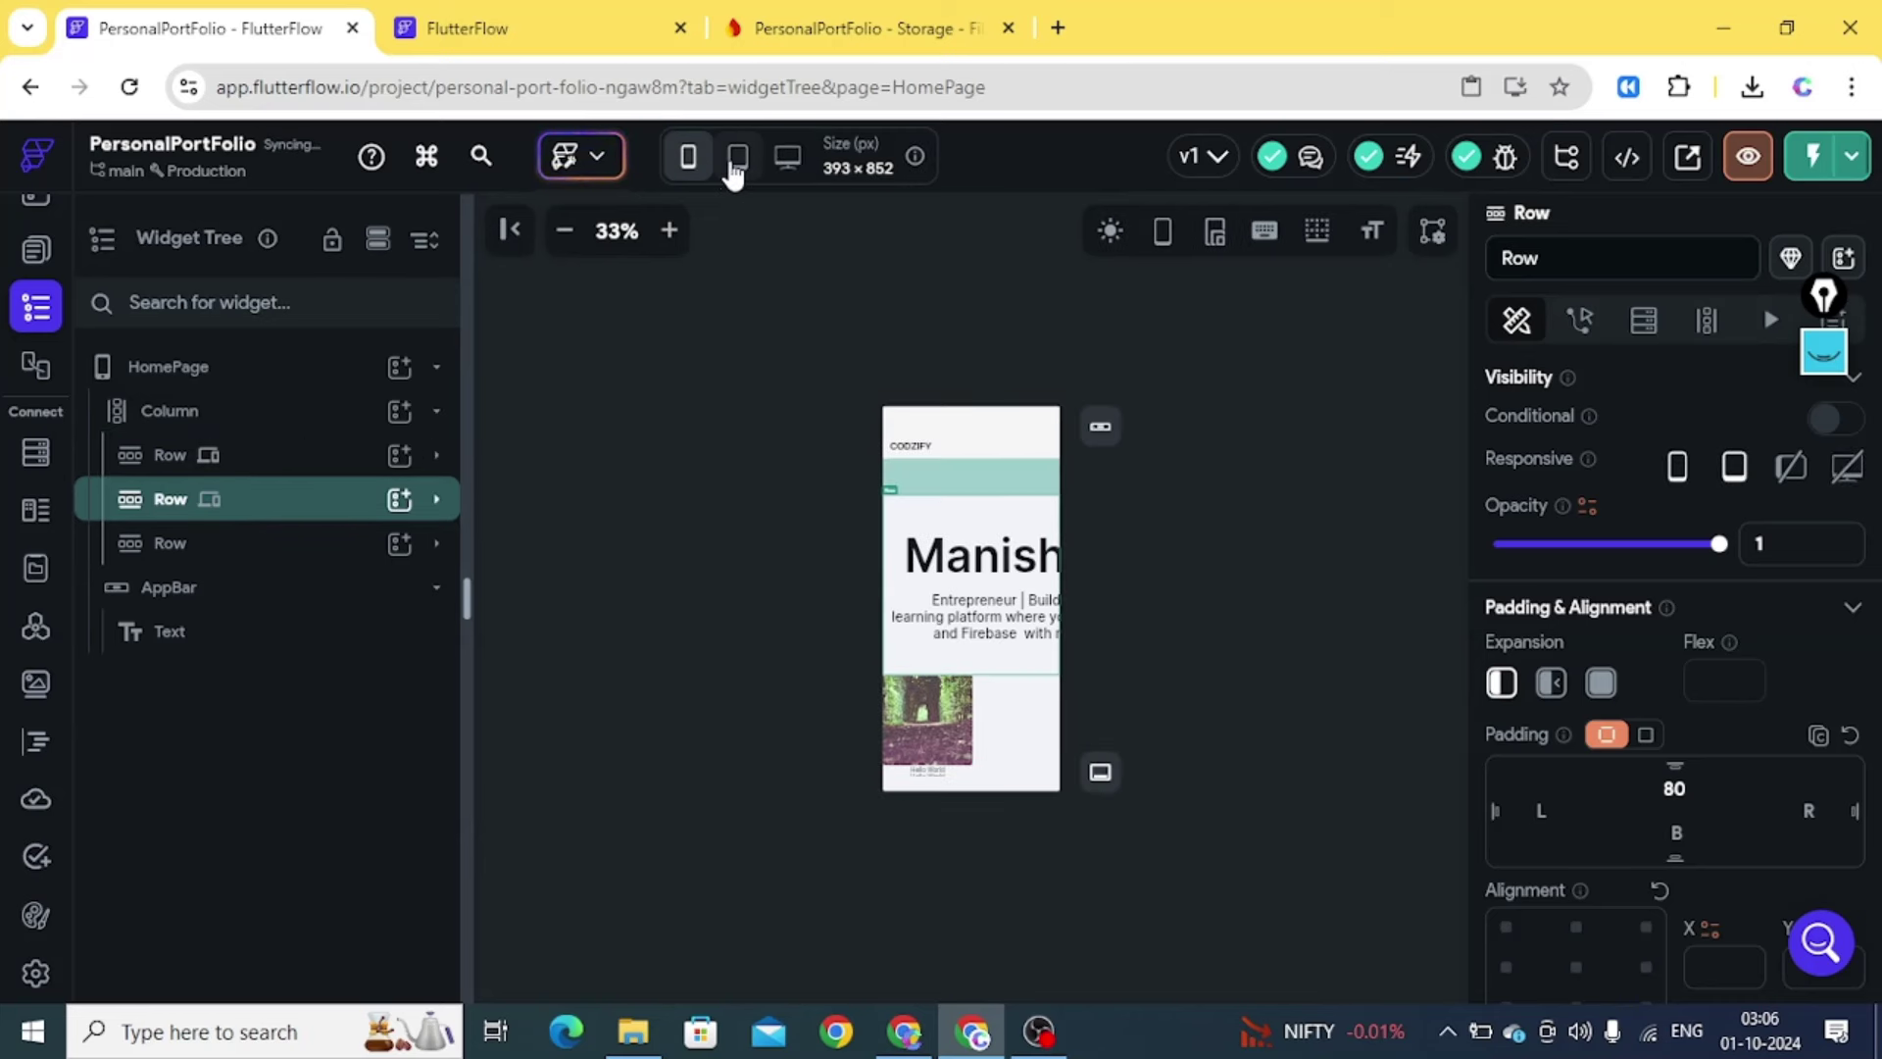
pyautogui.click(736, 161)
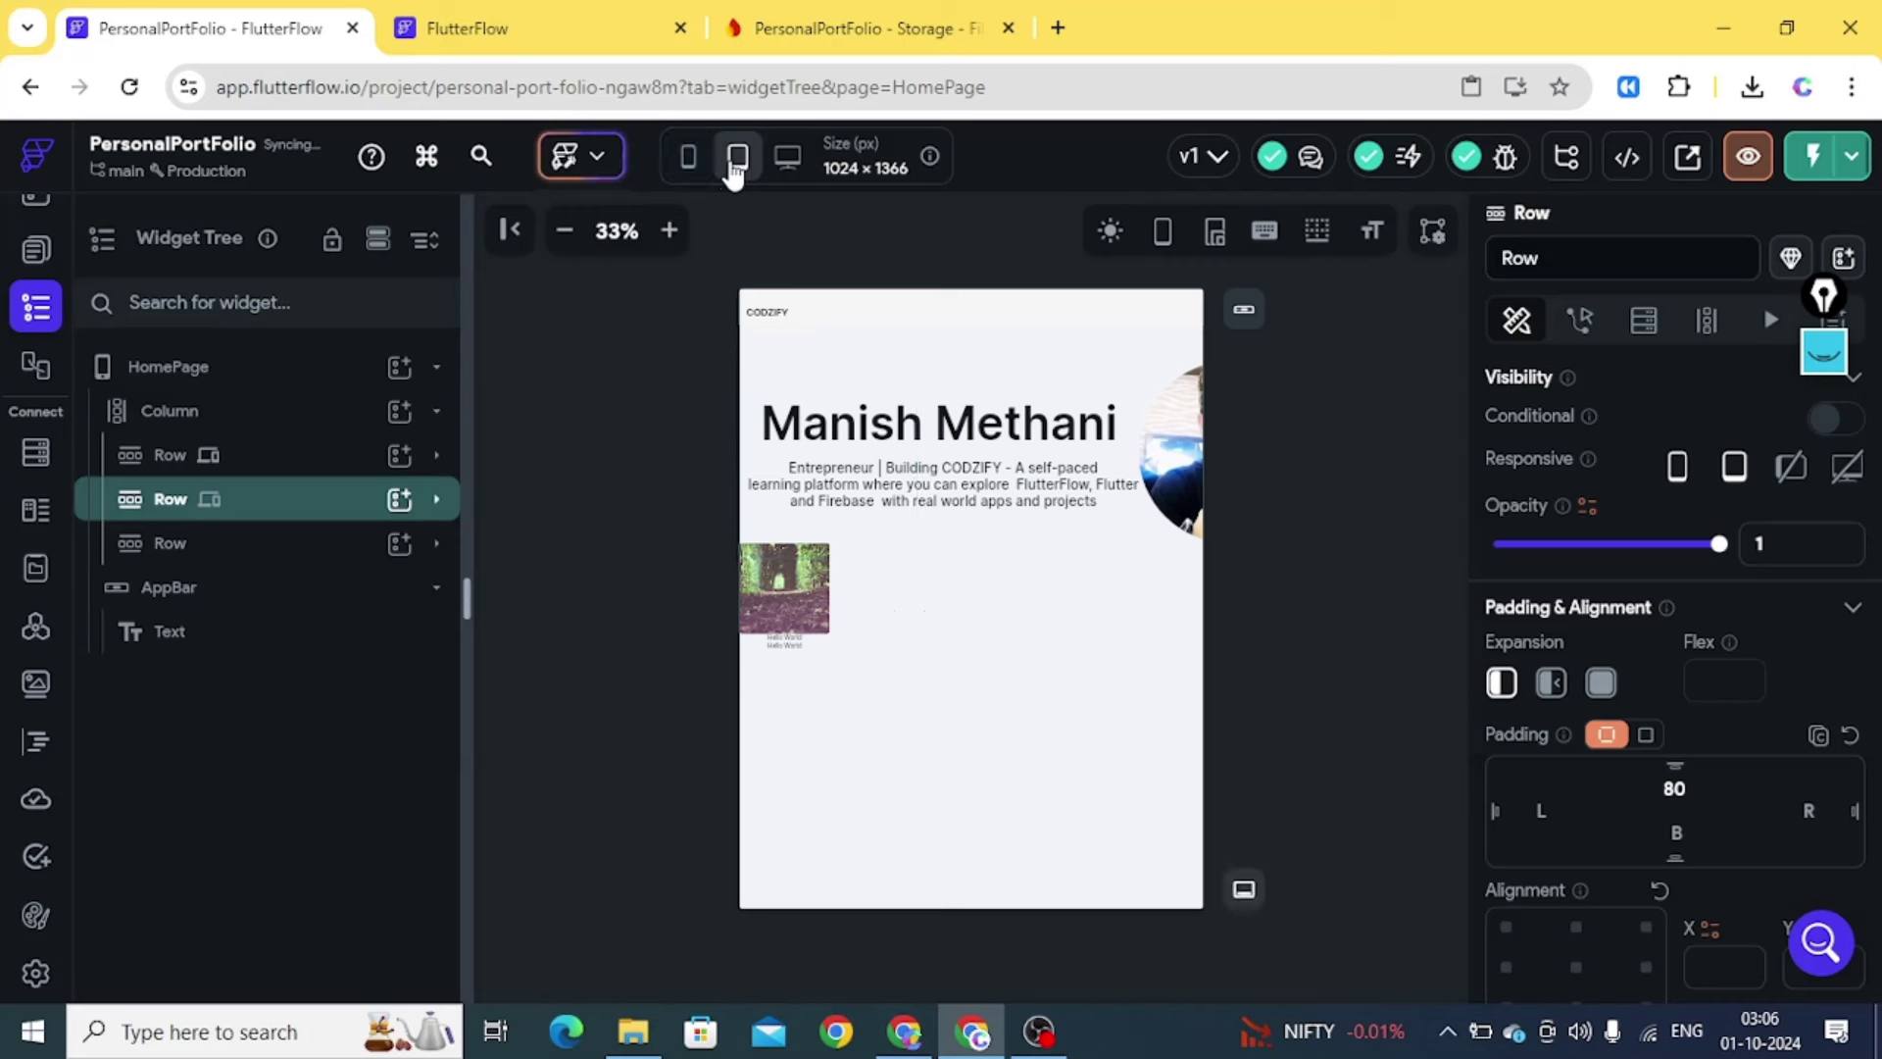
pyautogui.click(436, 500)
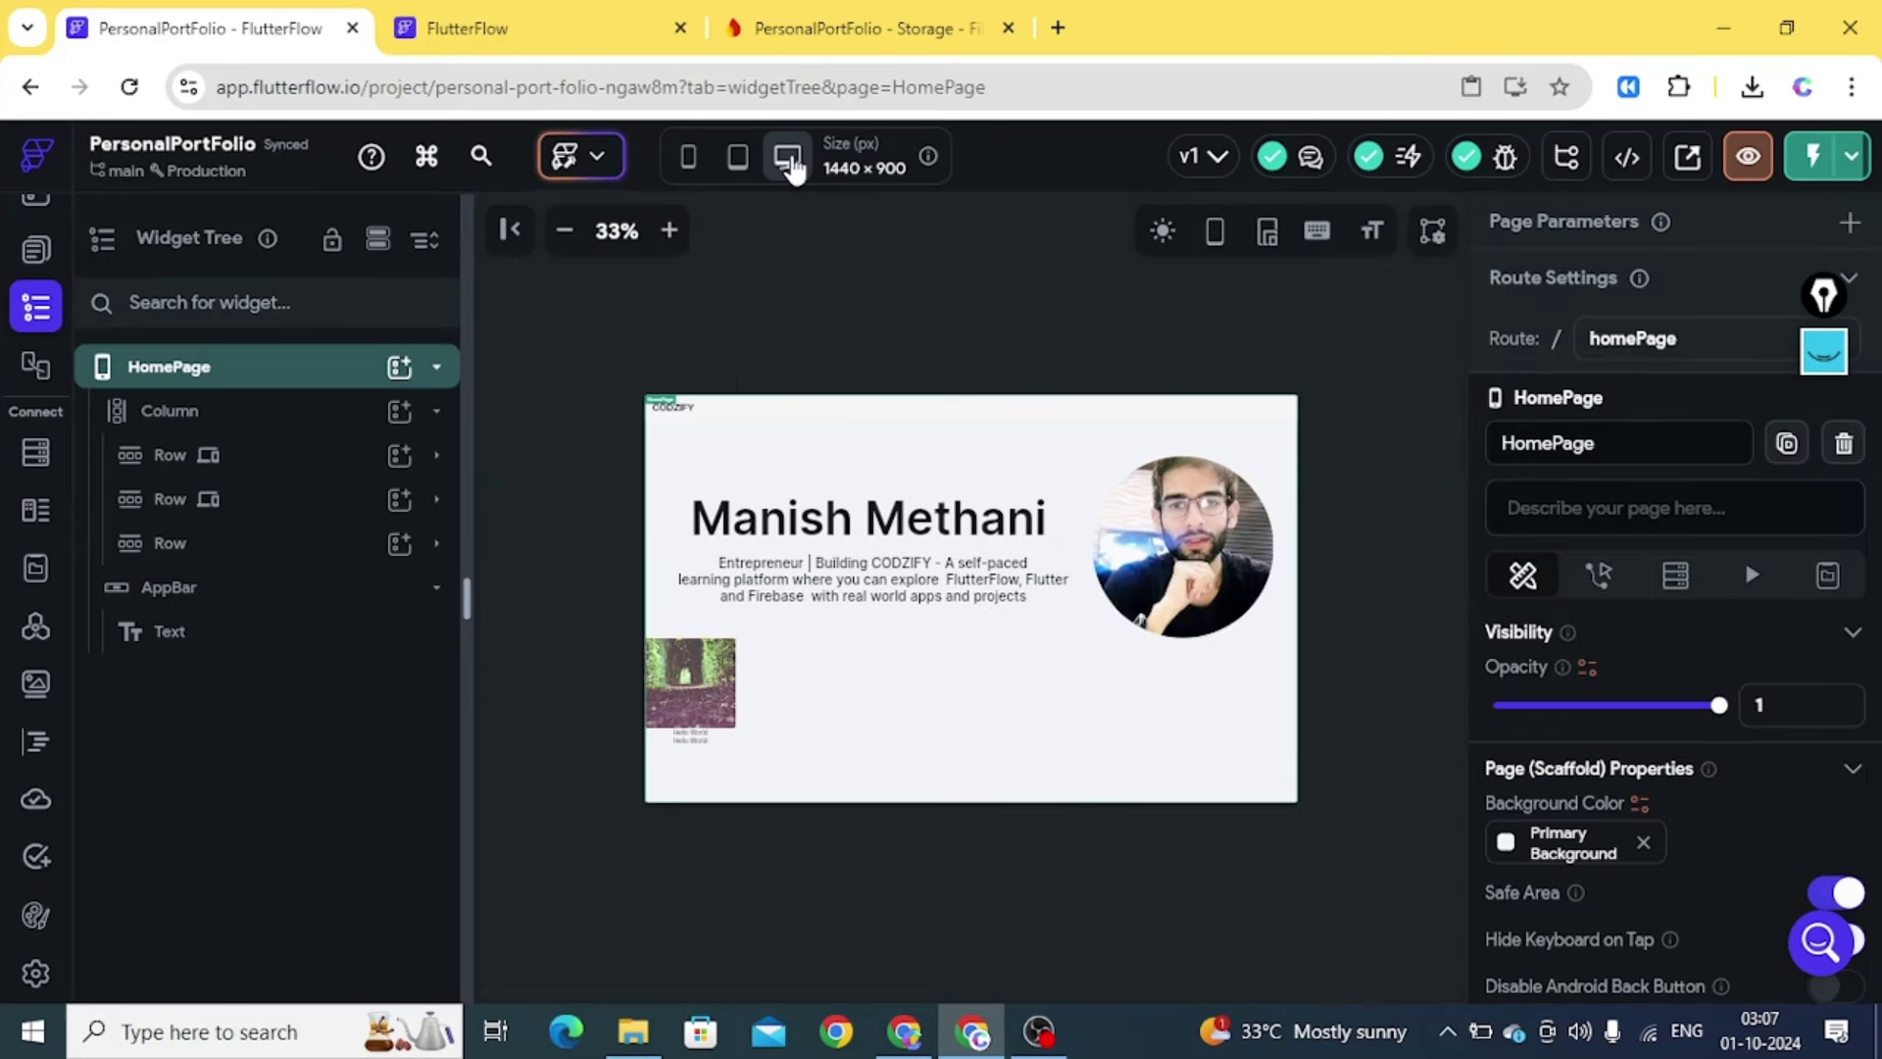
pyautogui.click(735, 159)
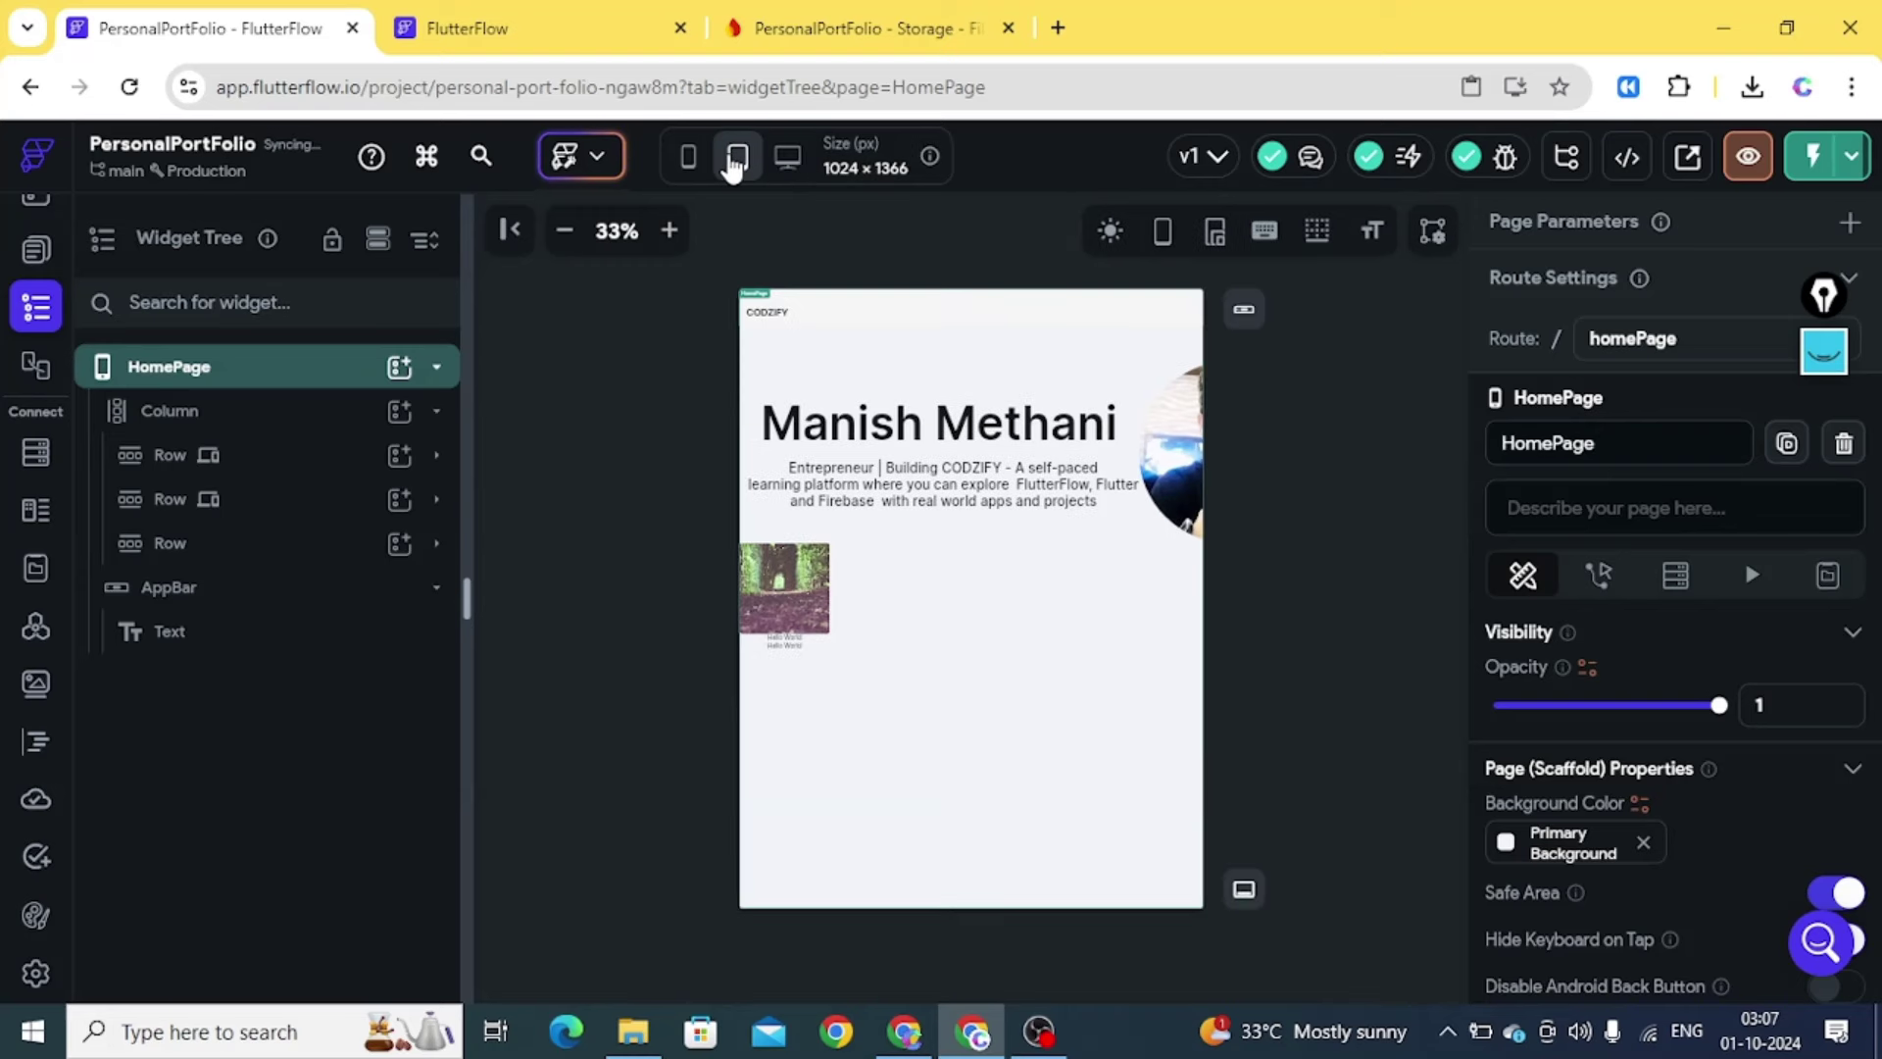
pyautogui.click(790, 158)
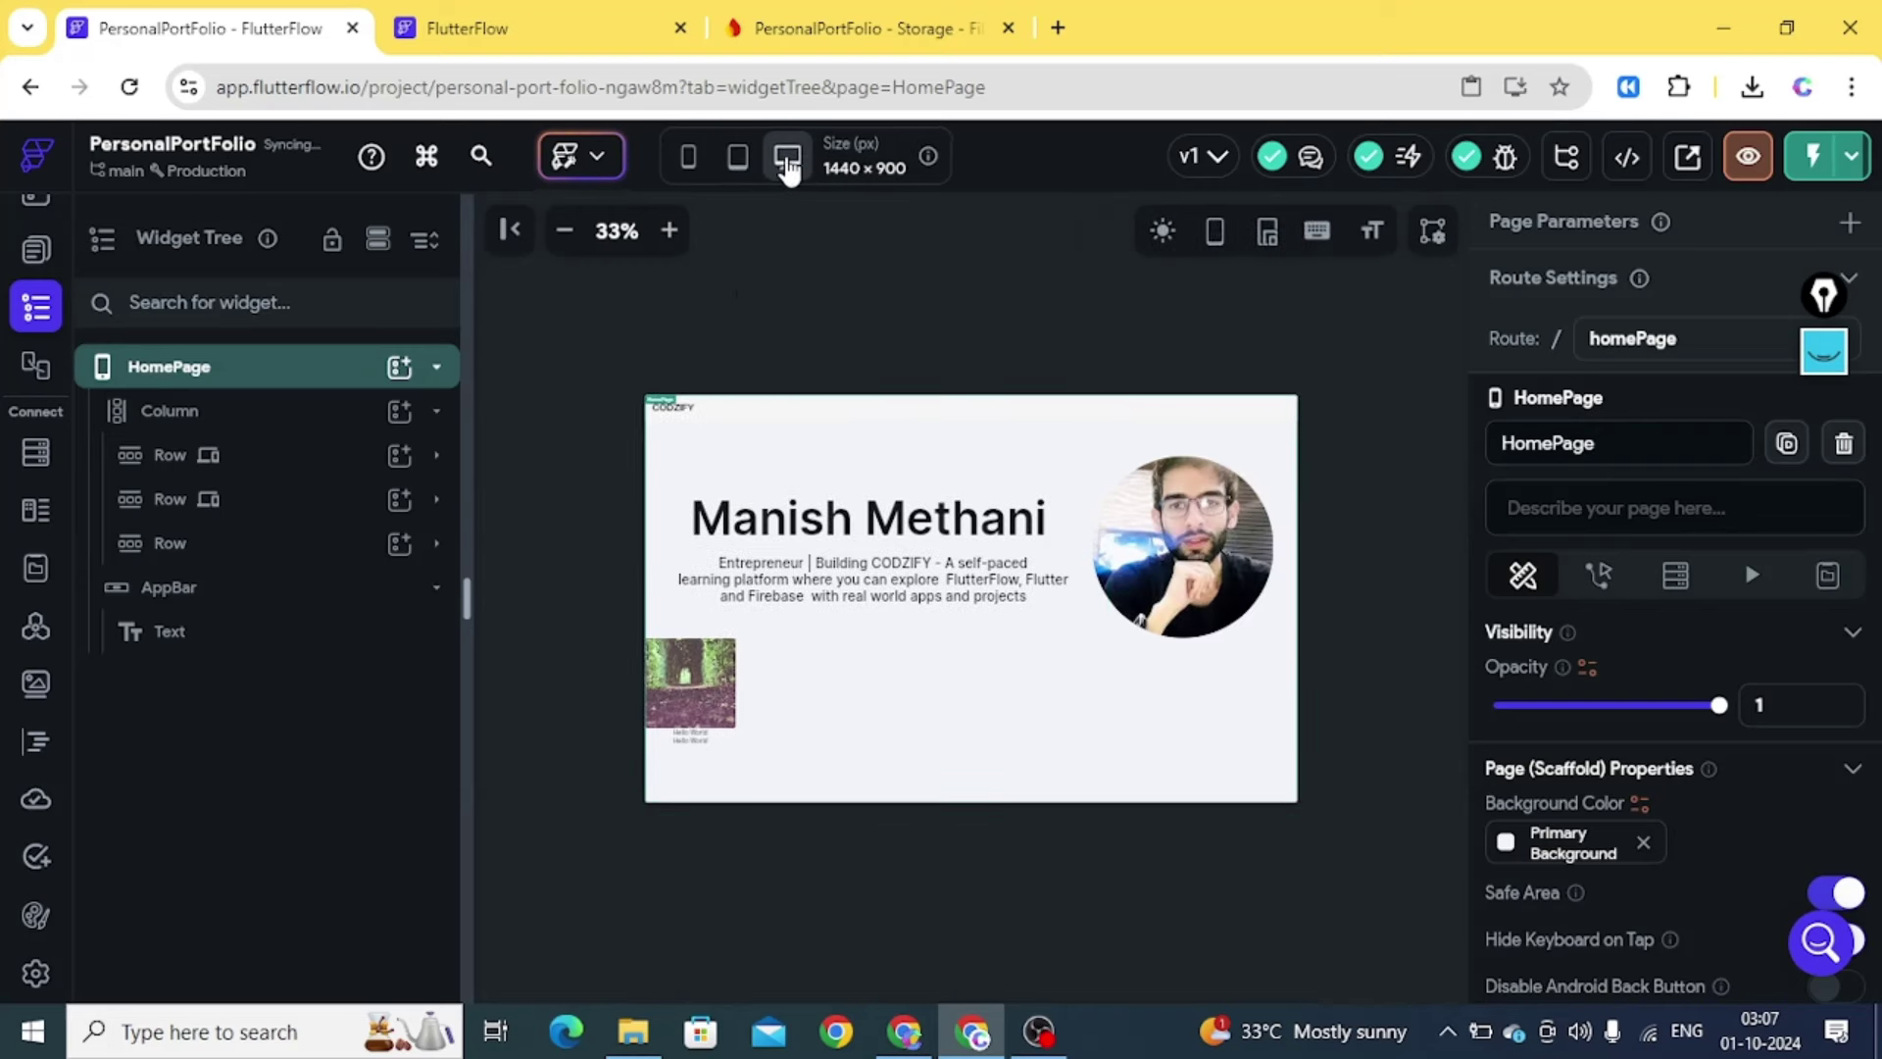
pyautogui.click(689, 674)
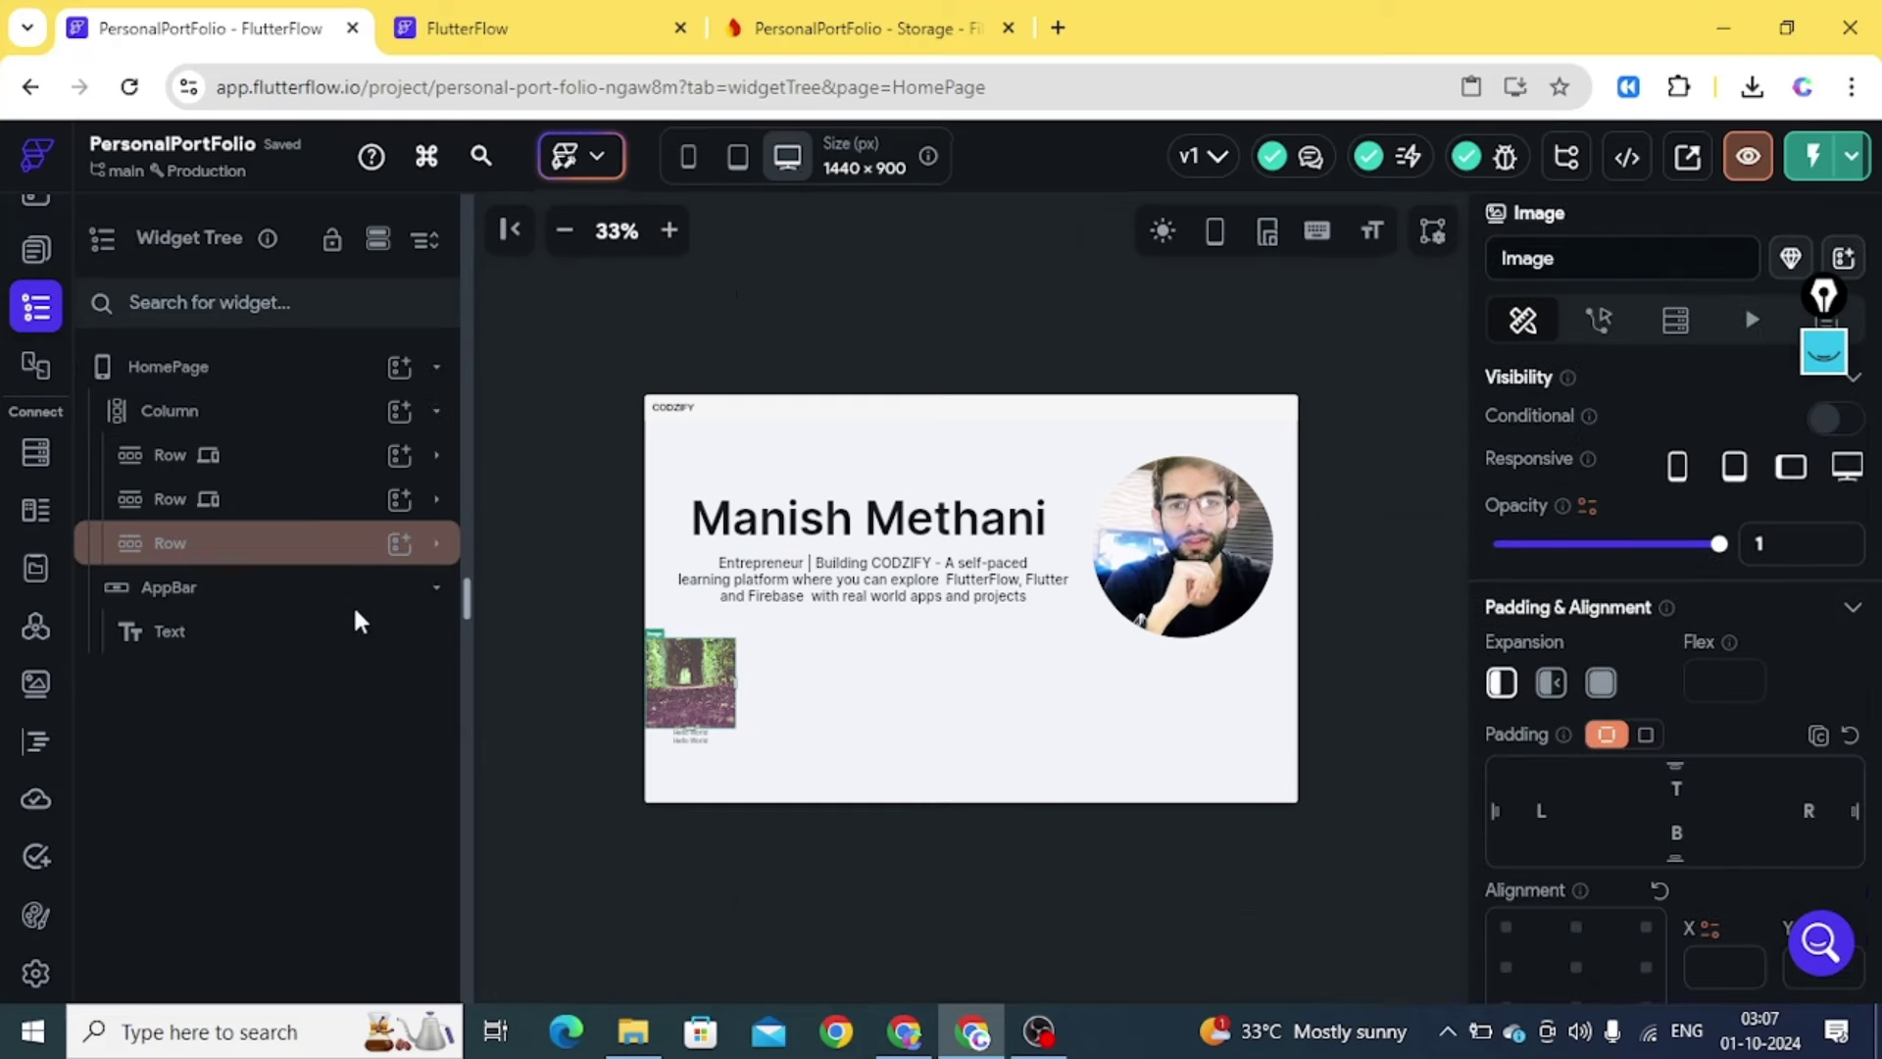
# Inspect the course-card Row's Column and Image at 50% zoom, then view Firebase Storage files
pyautogui.click(439, 548)
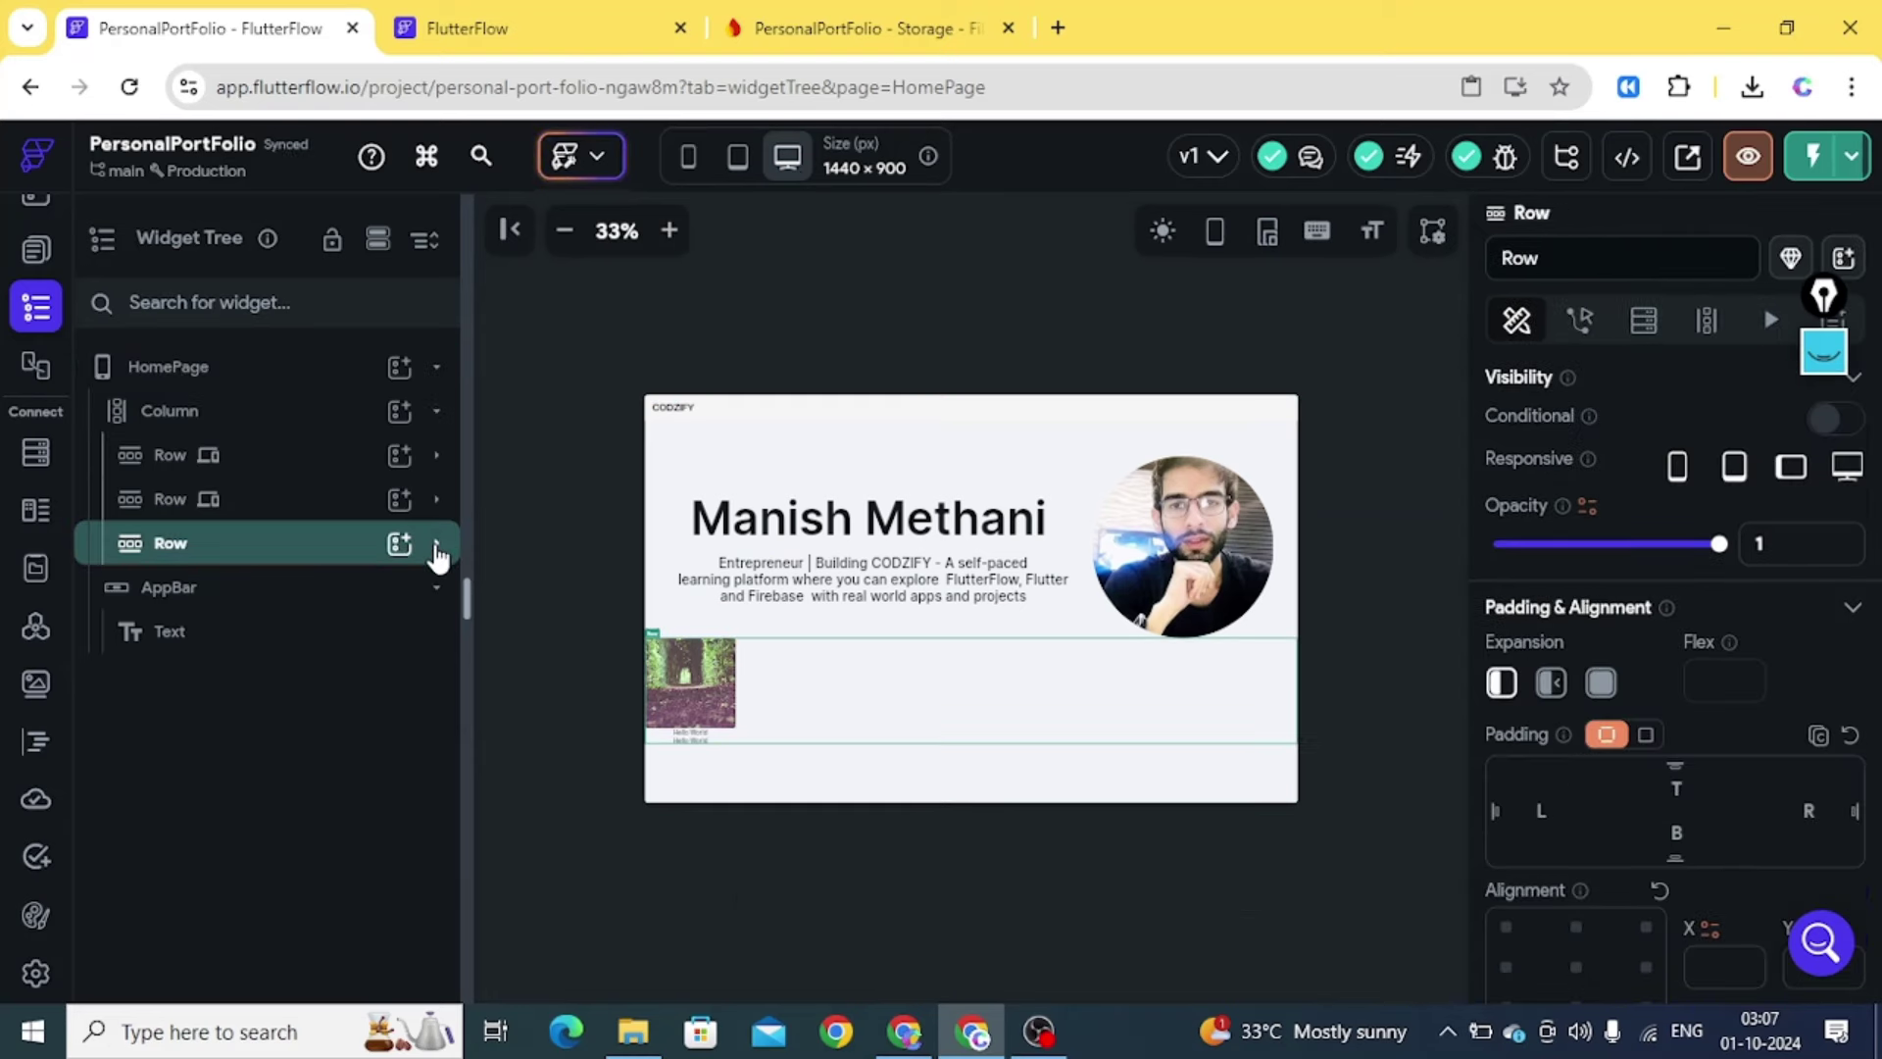
pyautogui.click(437, 546)
pyautogui.click(258, 590)
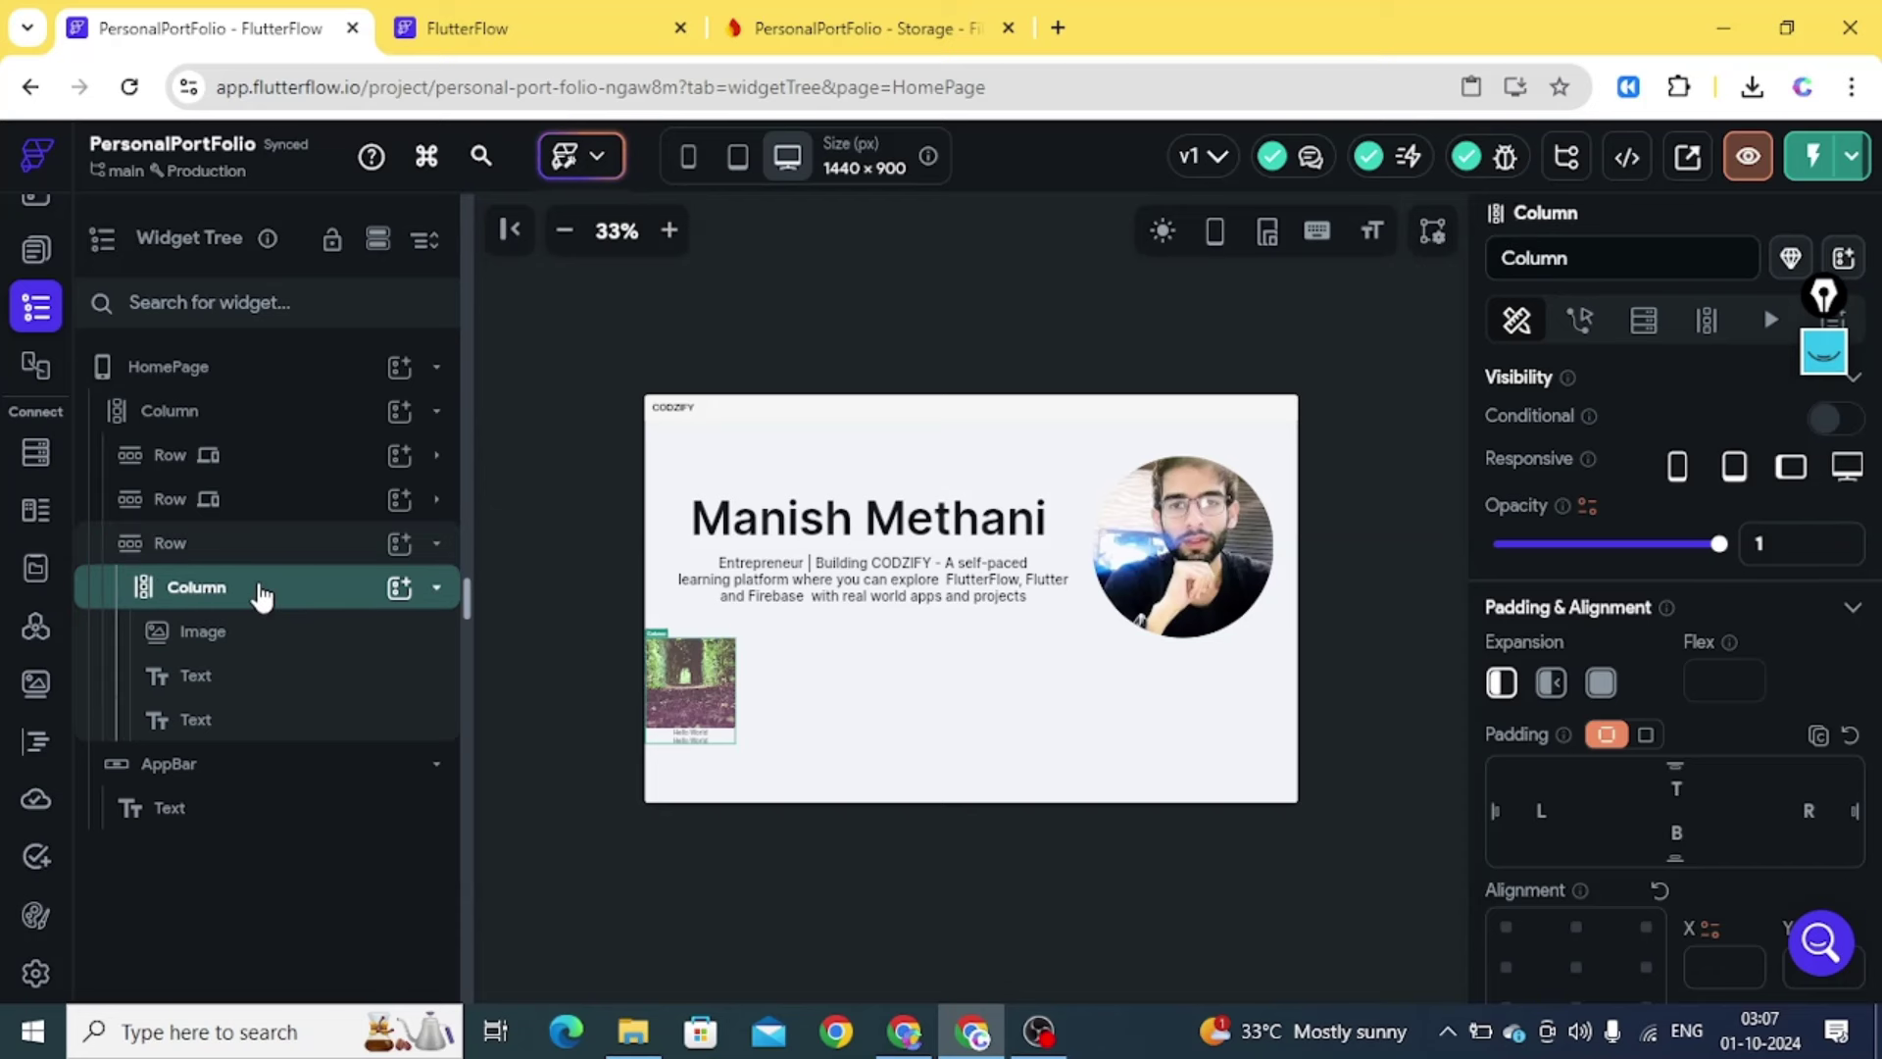
pyautogui.click(669, 231)
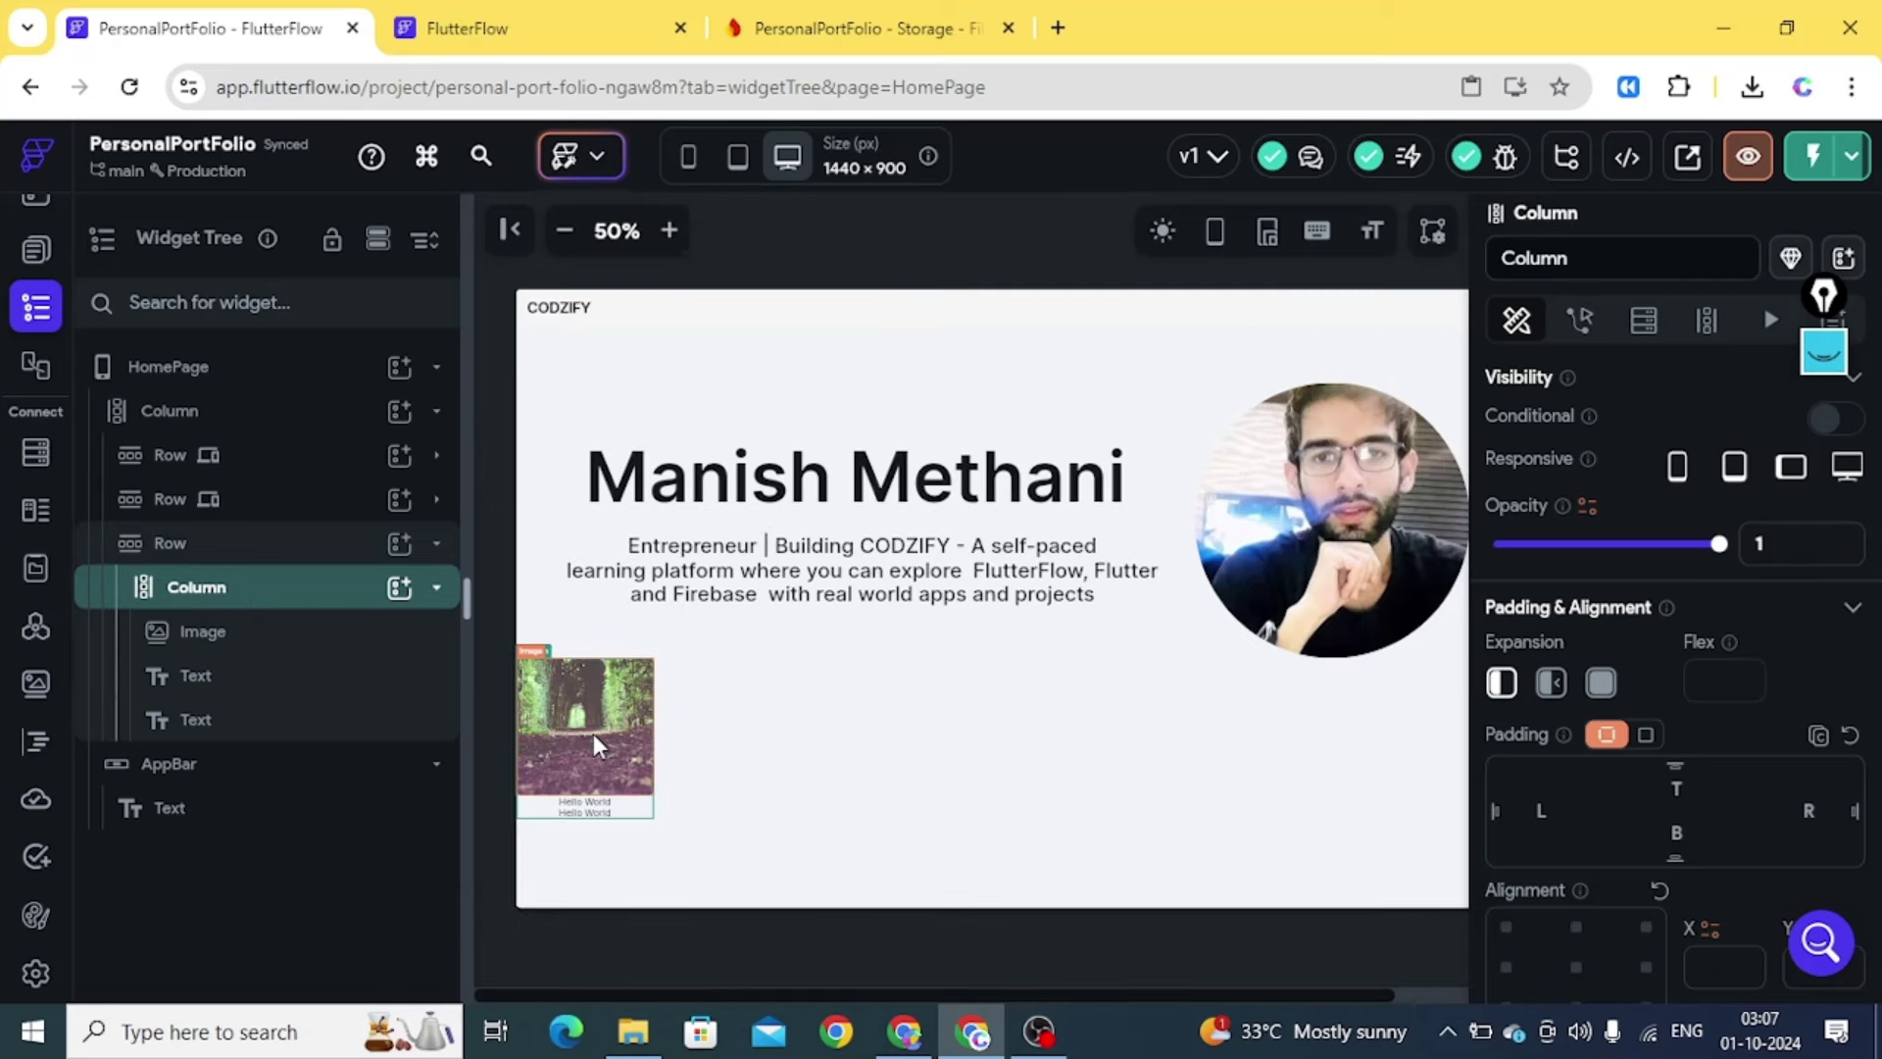
pyautogui.click(259, 639)
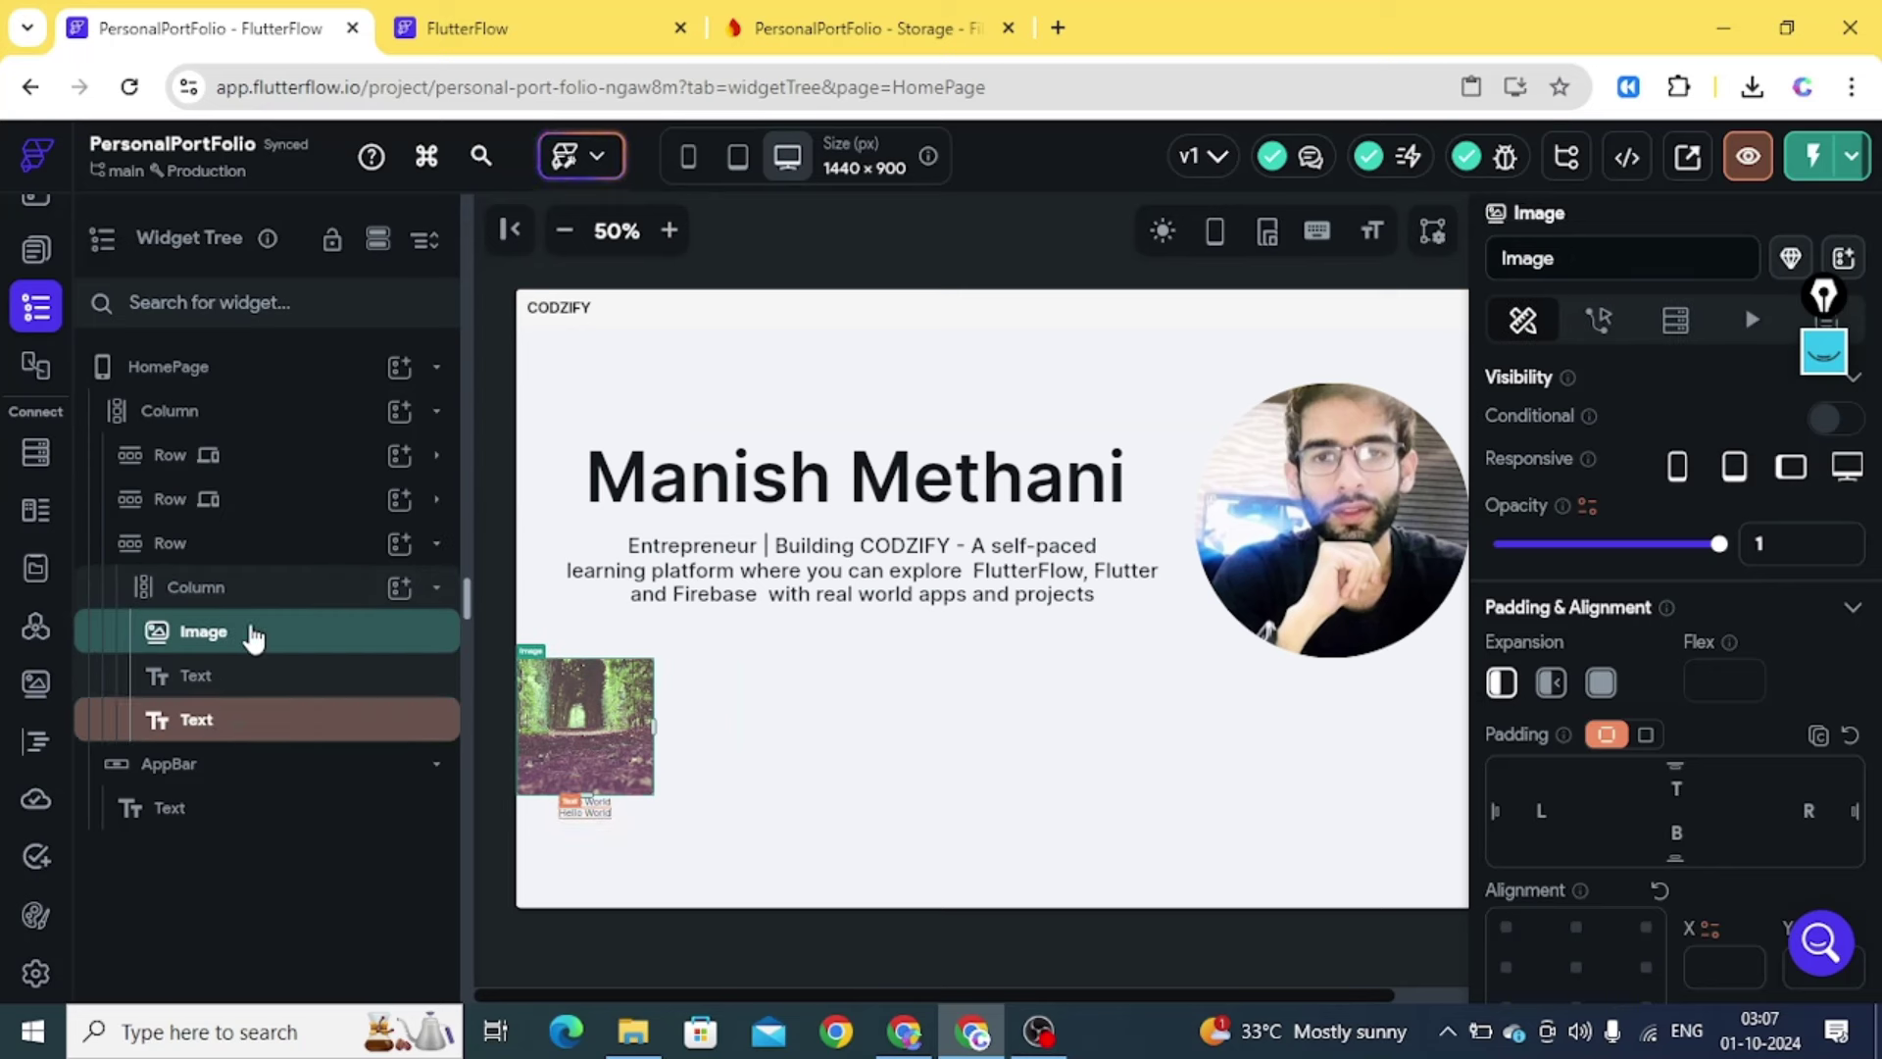
pyautogui.click(257, 587)
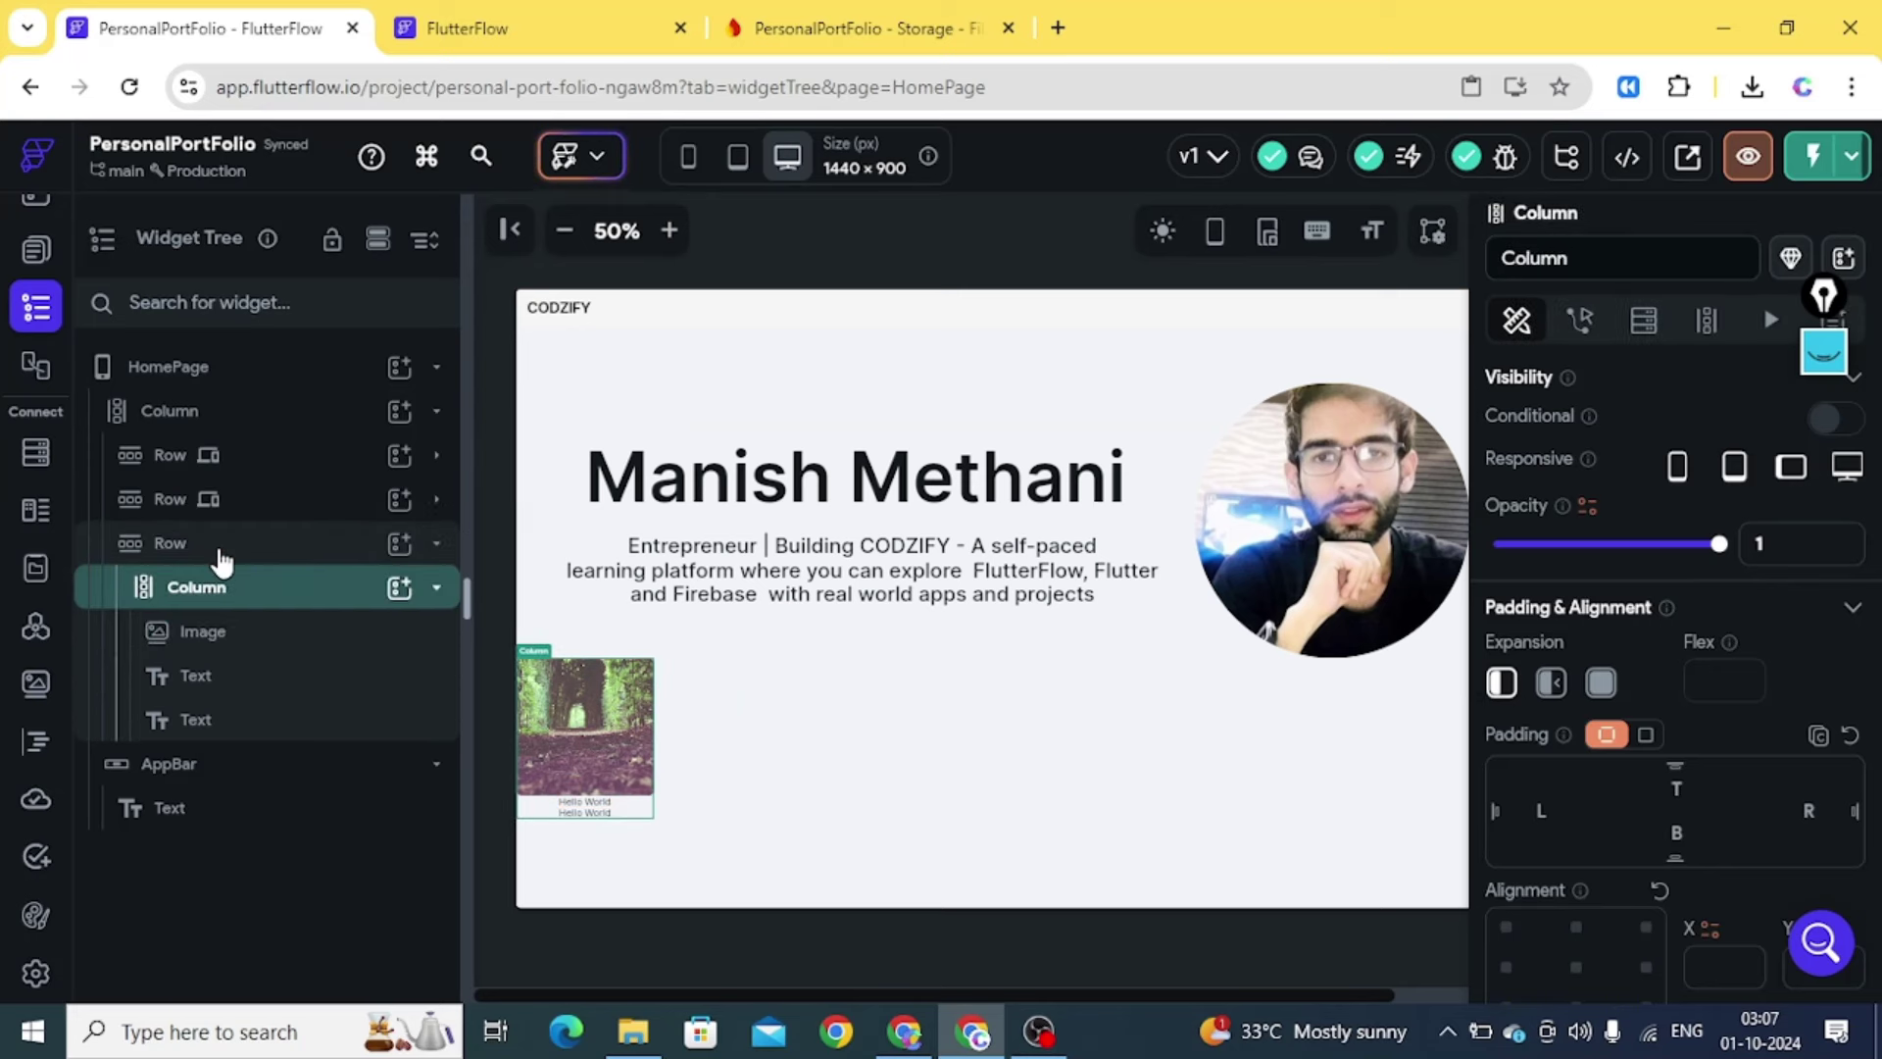
pyautogui.click(205, 555)
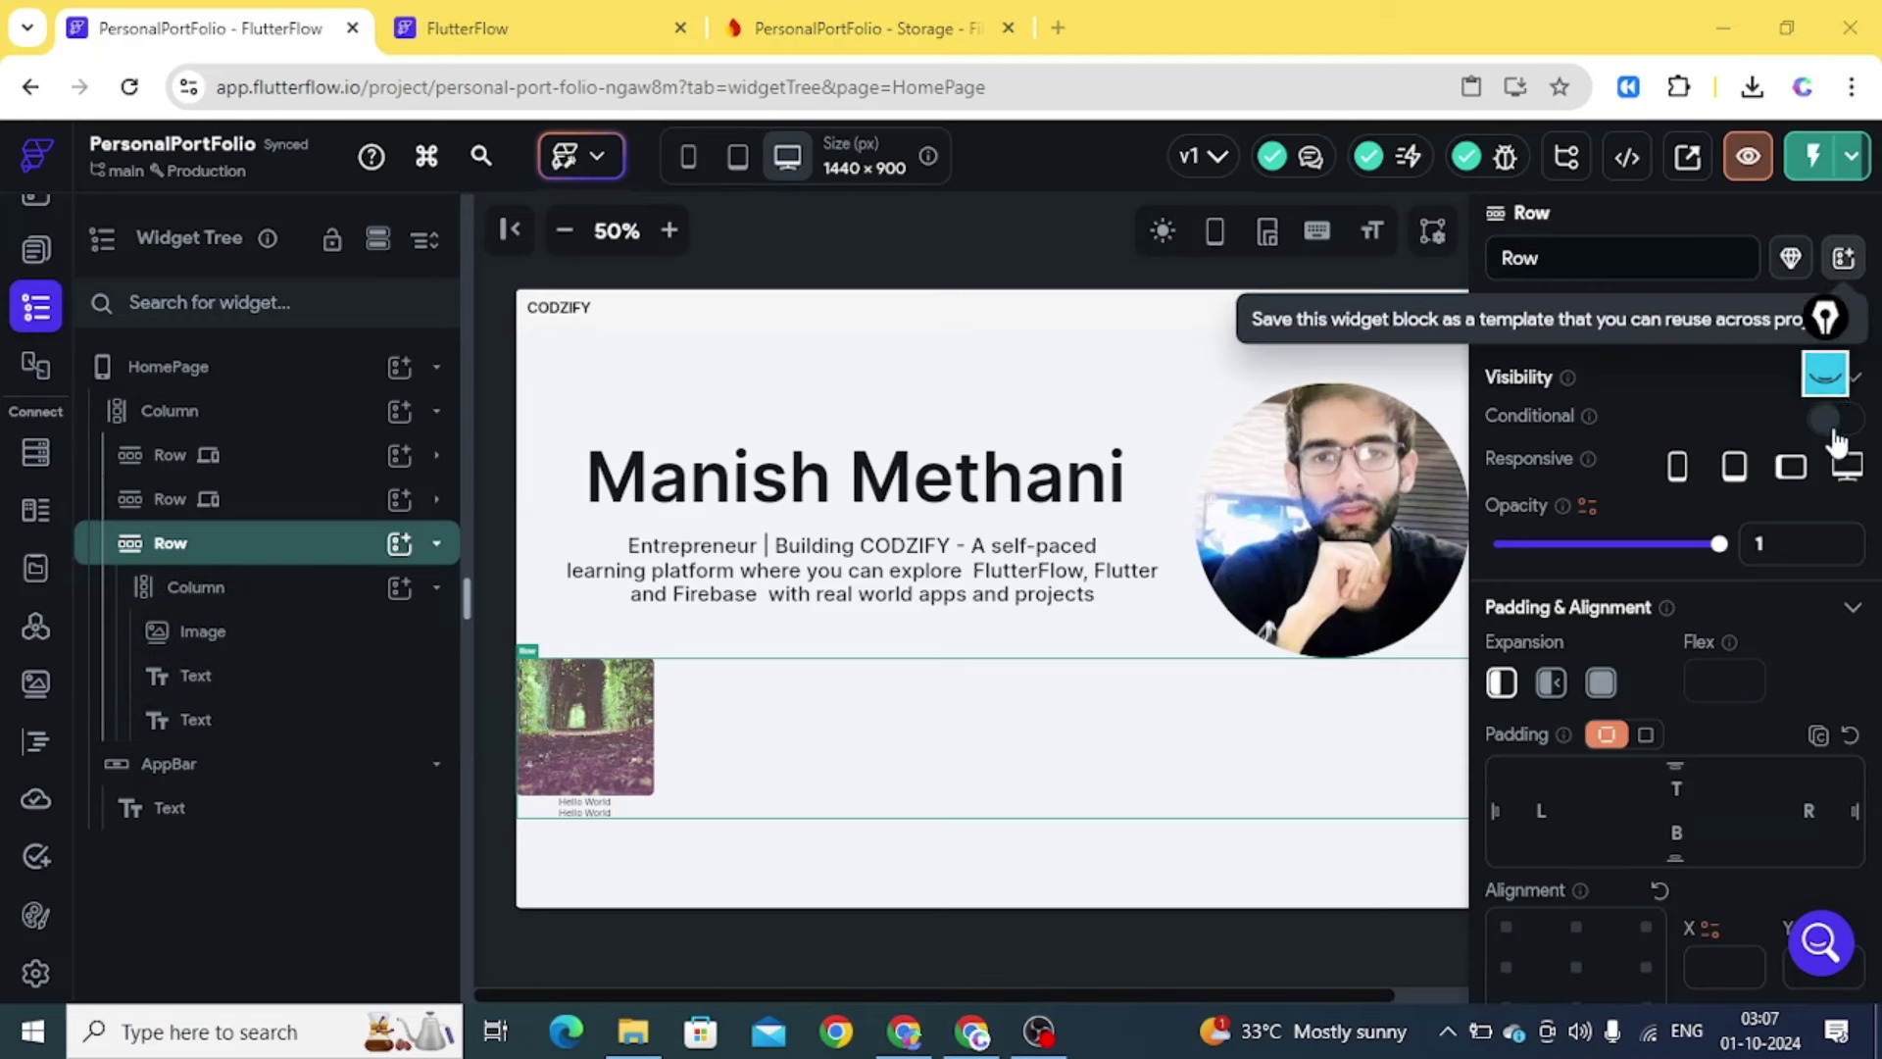
pyautogui.moveTo(1823, 296); pyautogui.dragTo(1858, 573)
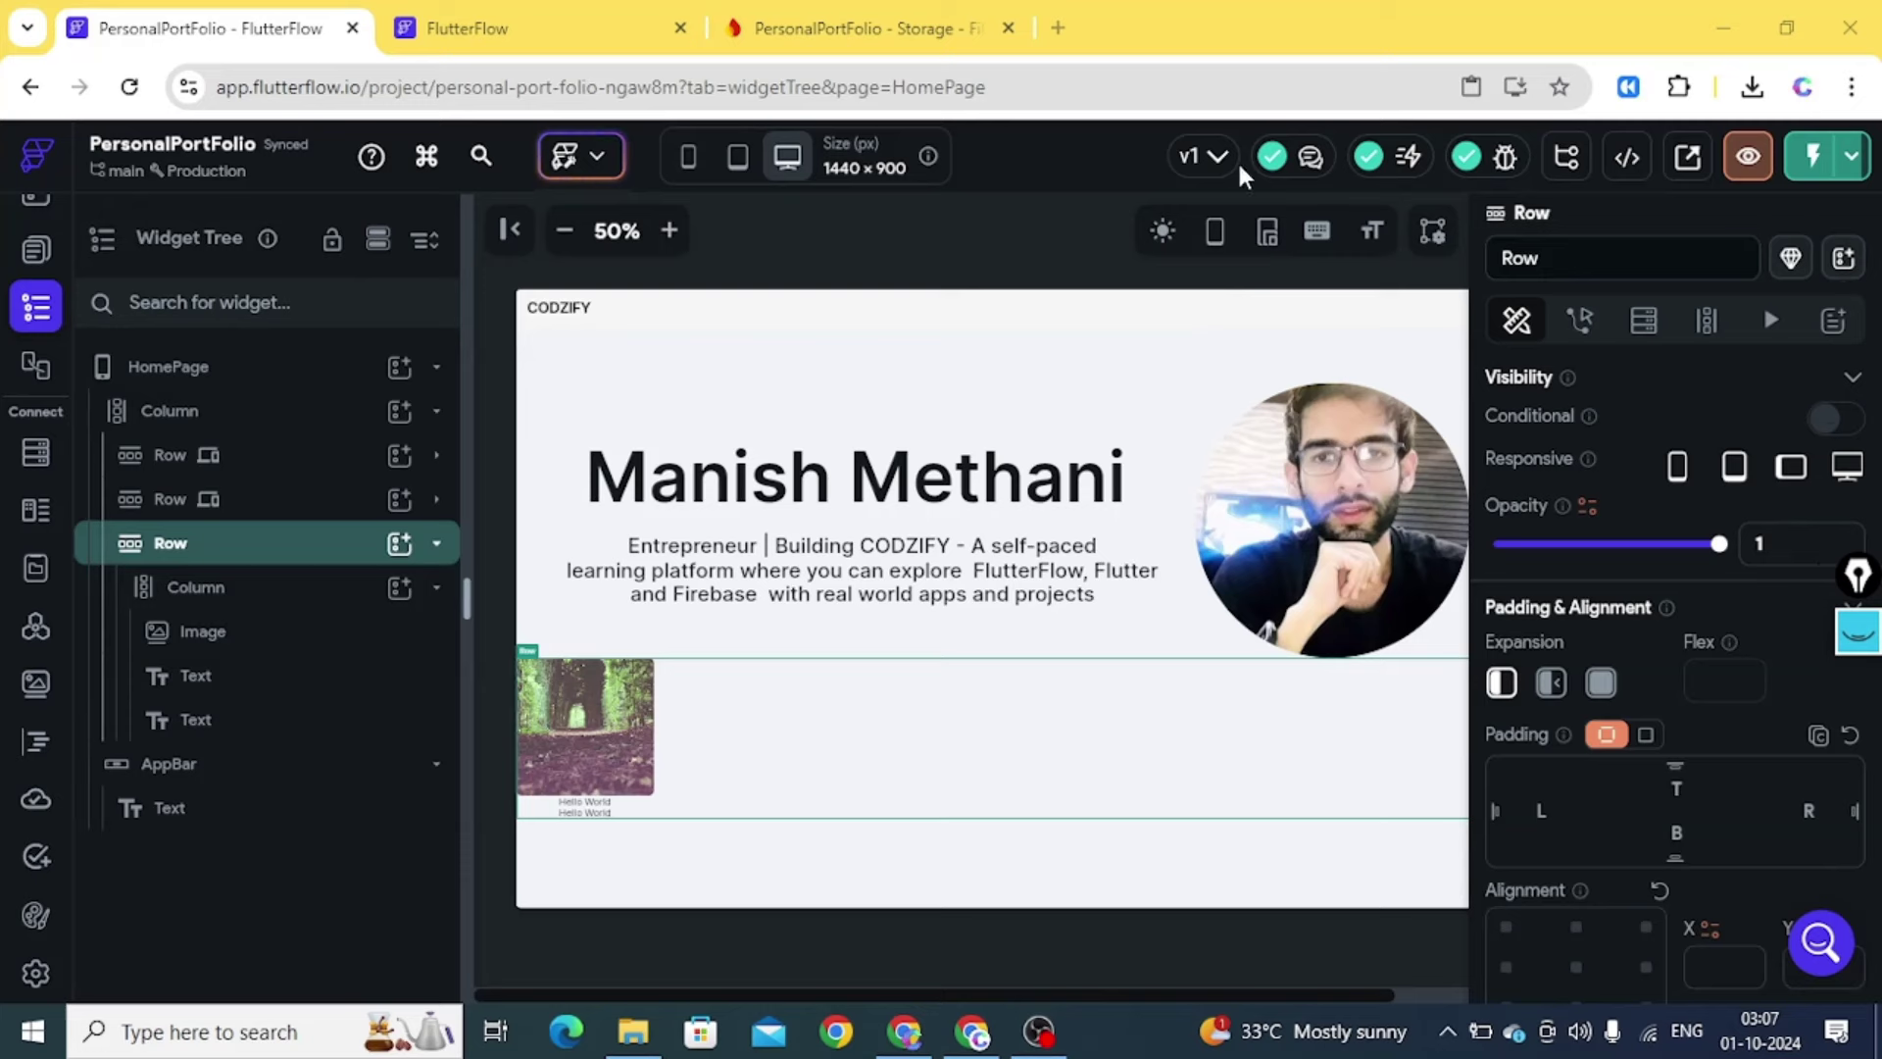
pyautogui.click(867, 35)
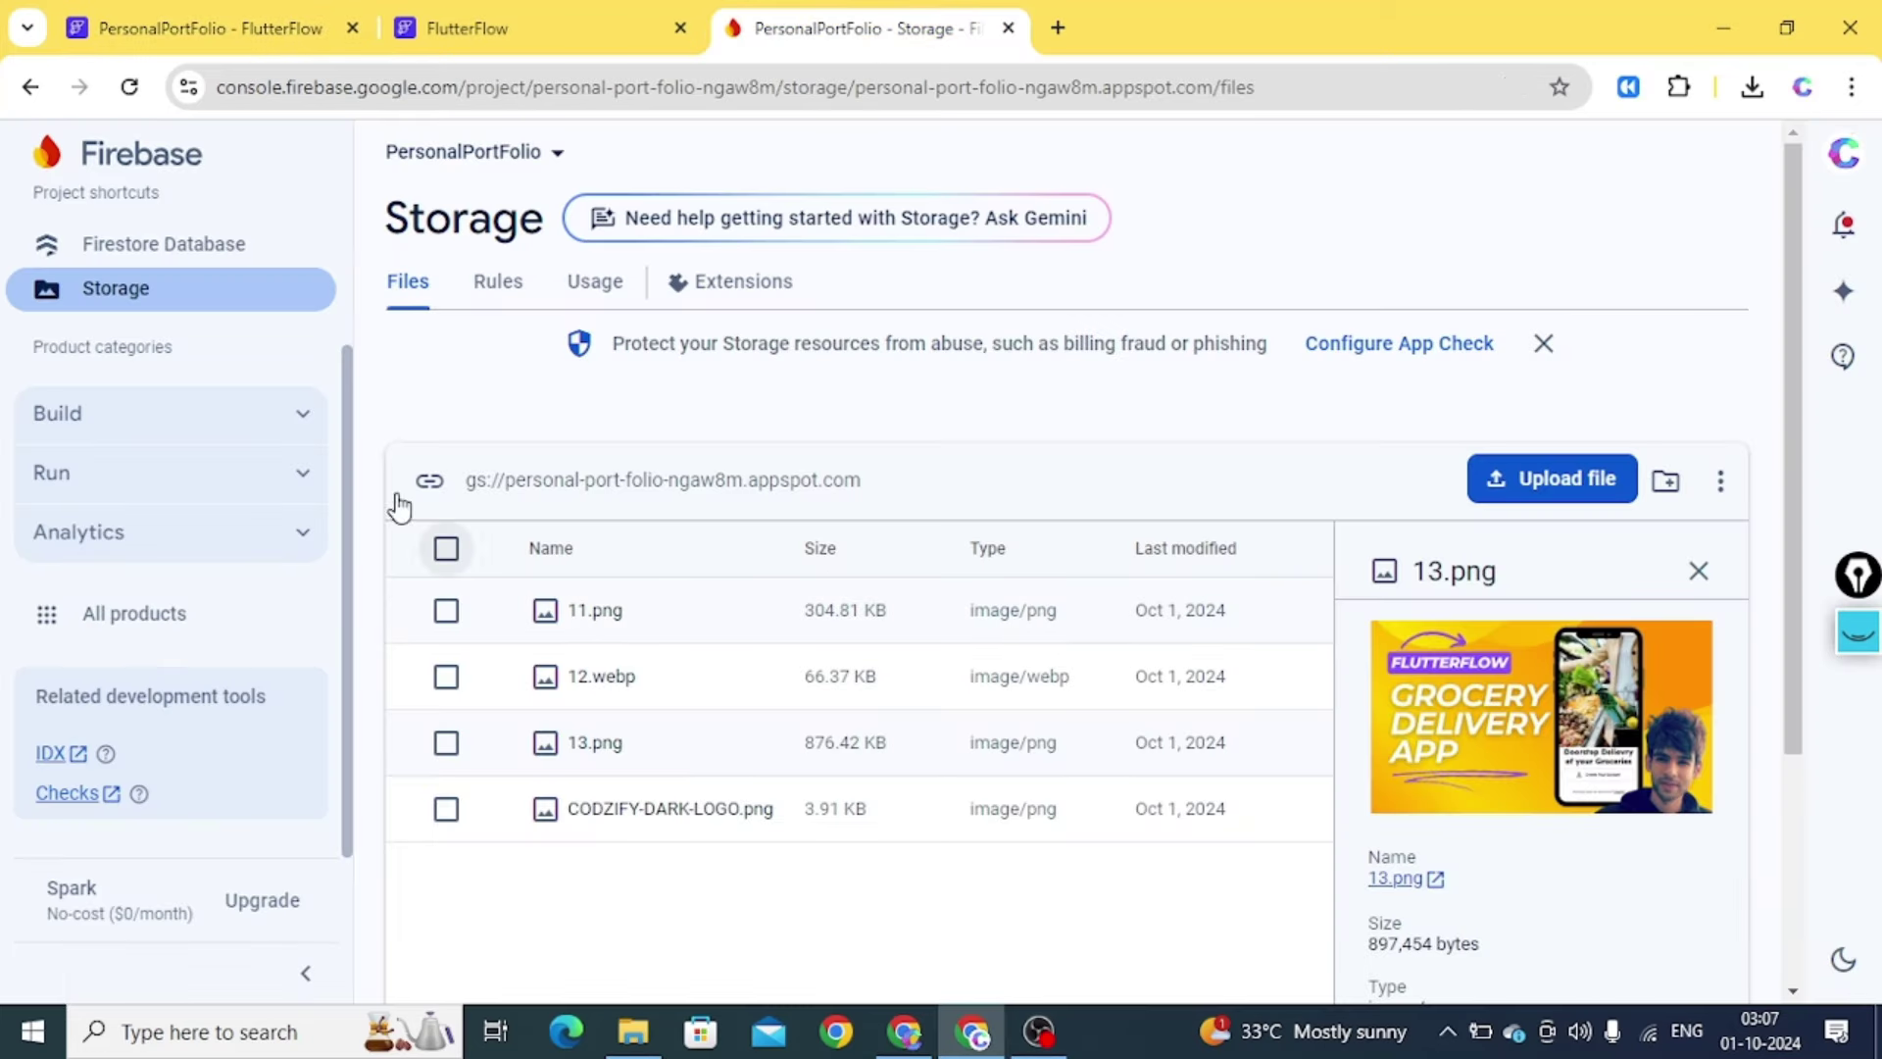
# Review the Courses documents in Firestore Database, then go back to FlutterFlow
pyautogui.click(186, 247)
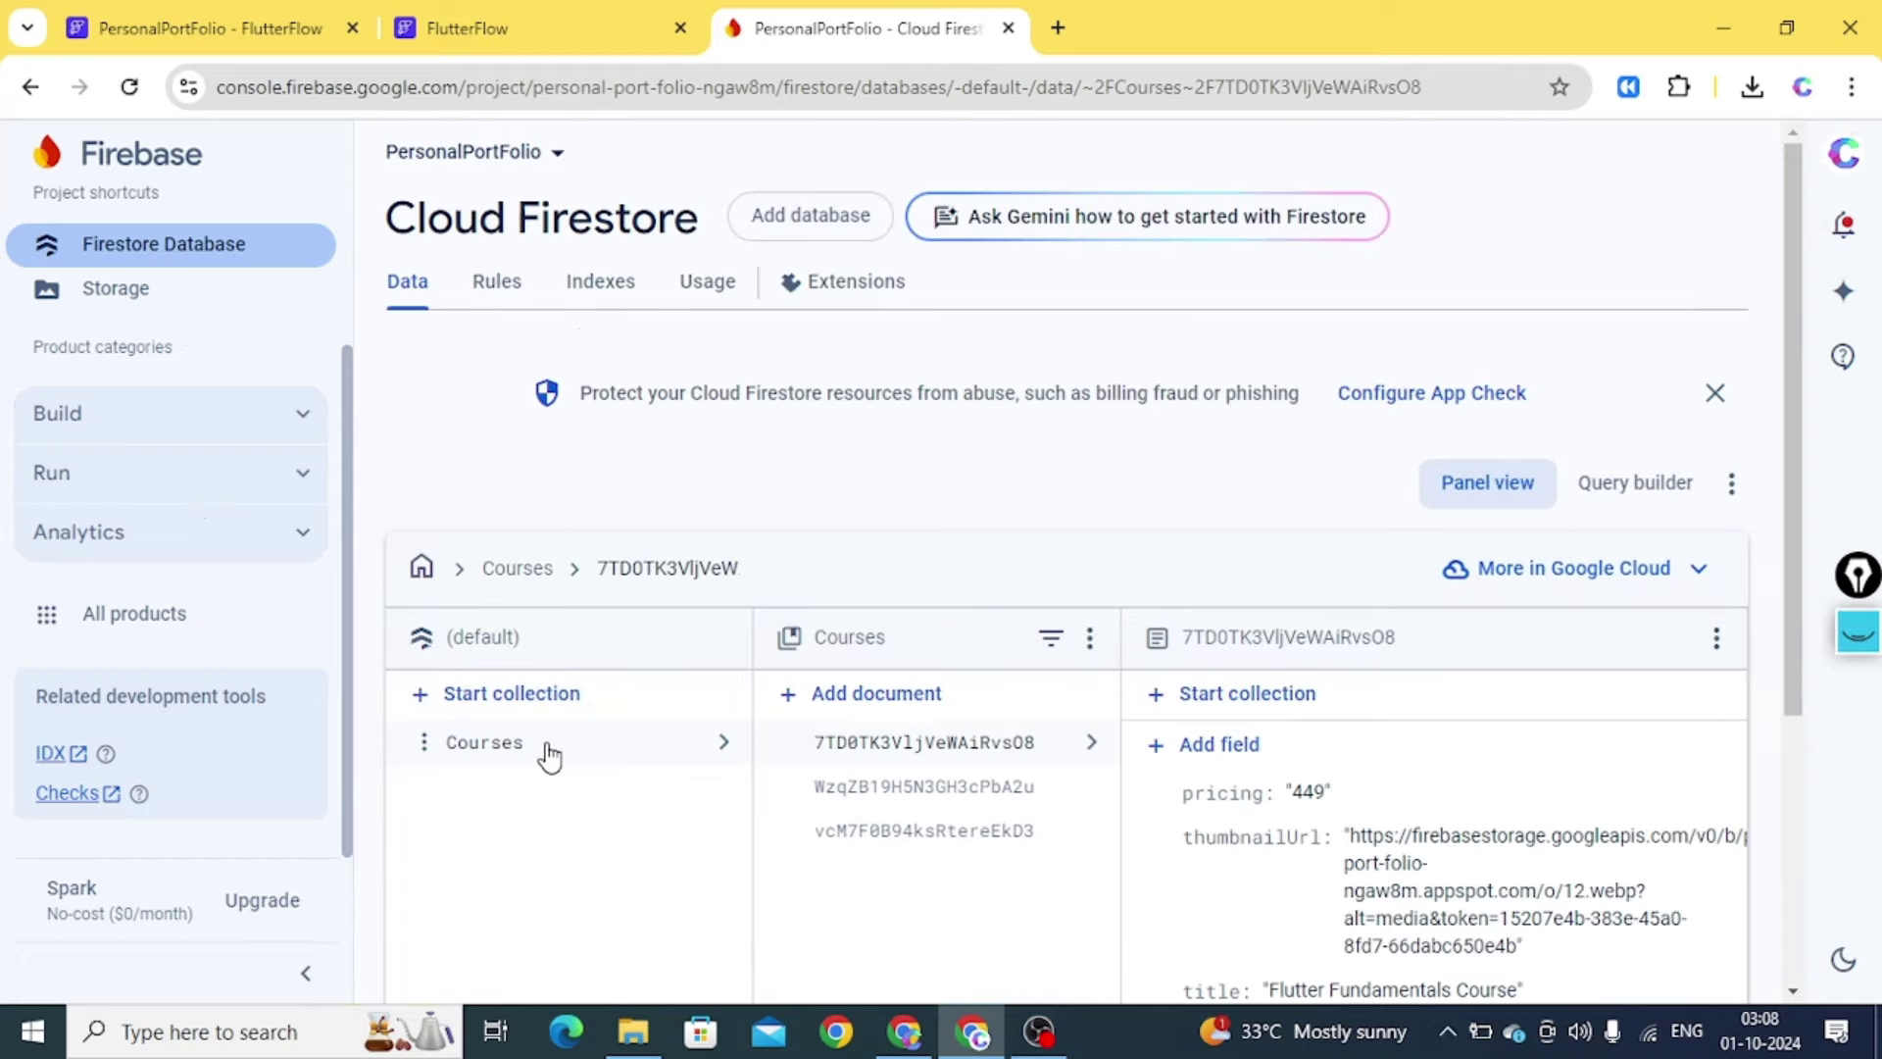
pyautogui.click(546, 747)
pyautogui.click(240, 34)
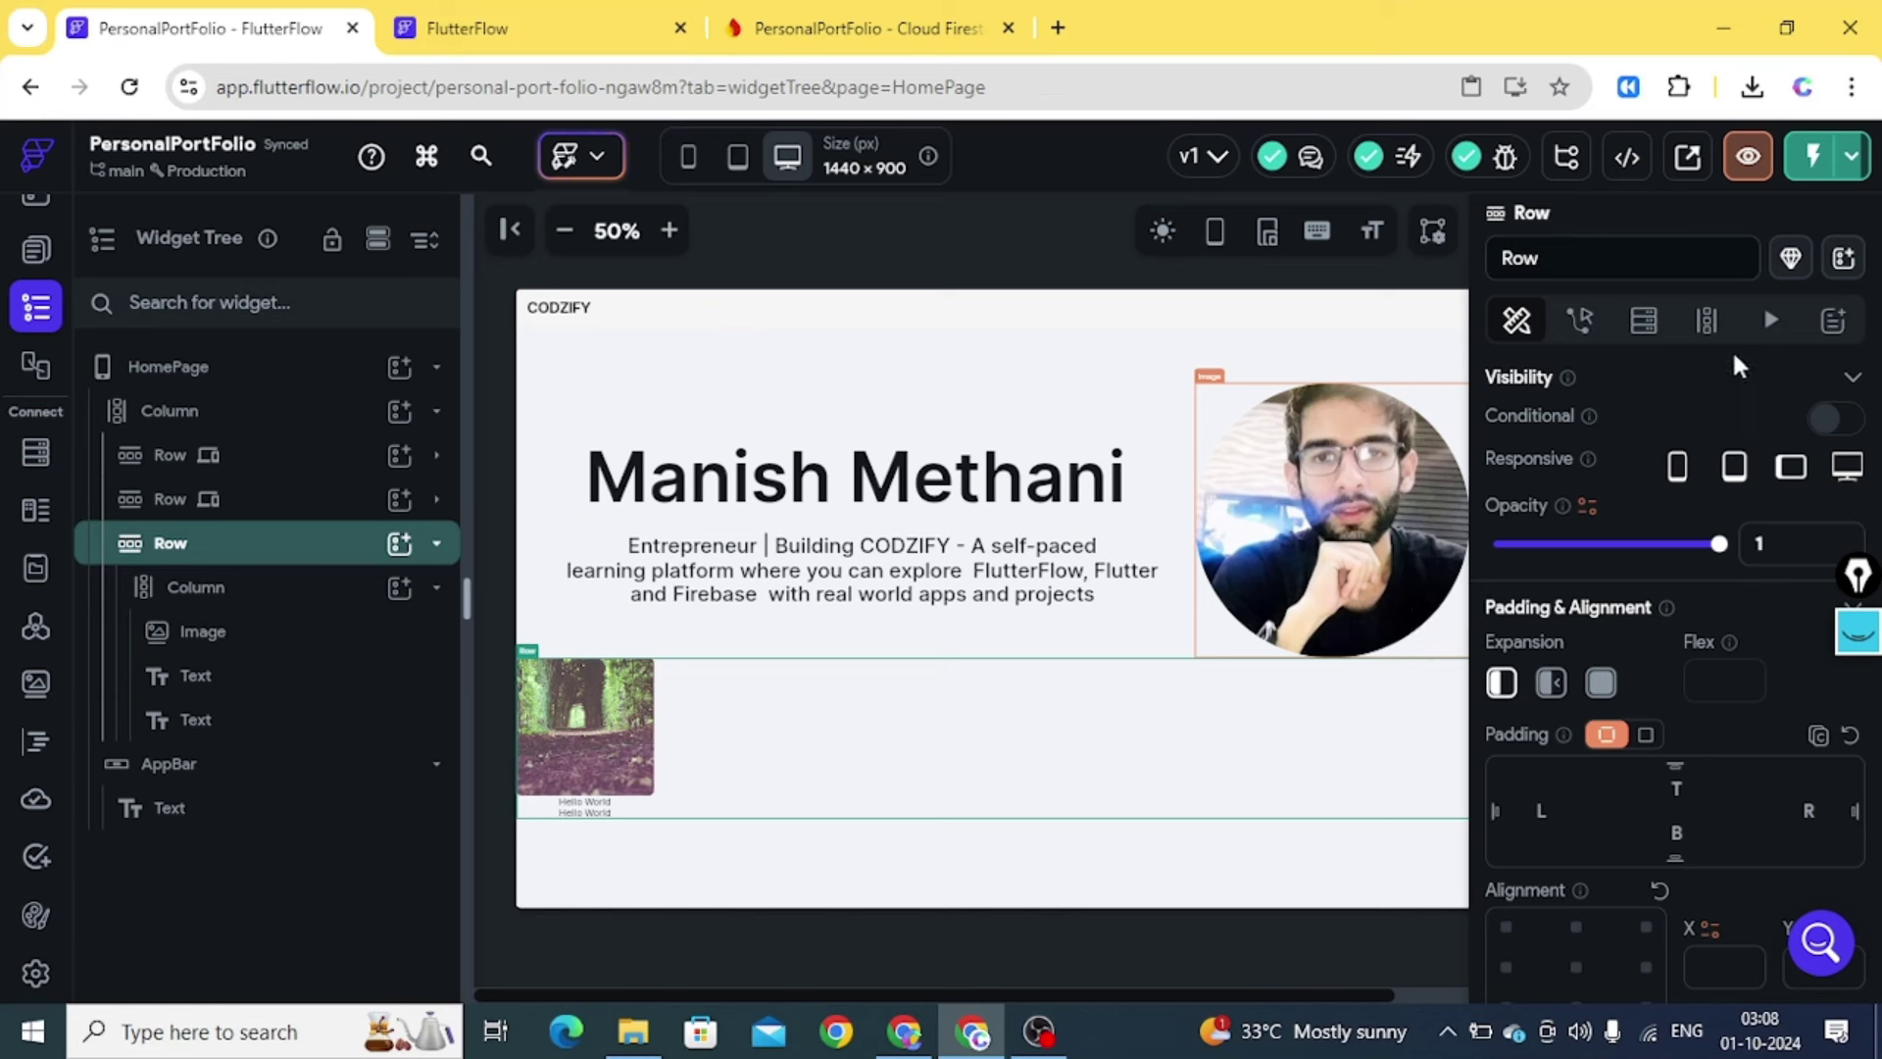
# Try a Query Collection backend query on the card Row, cancel it, and open Firestore schema
pyautogui.click(1644, 323)
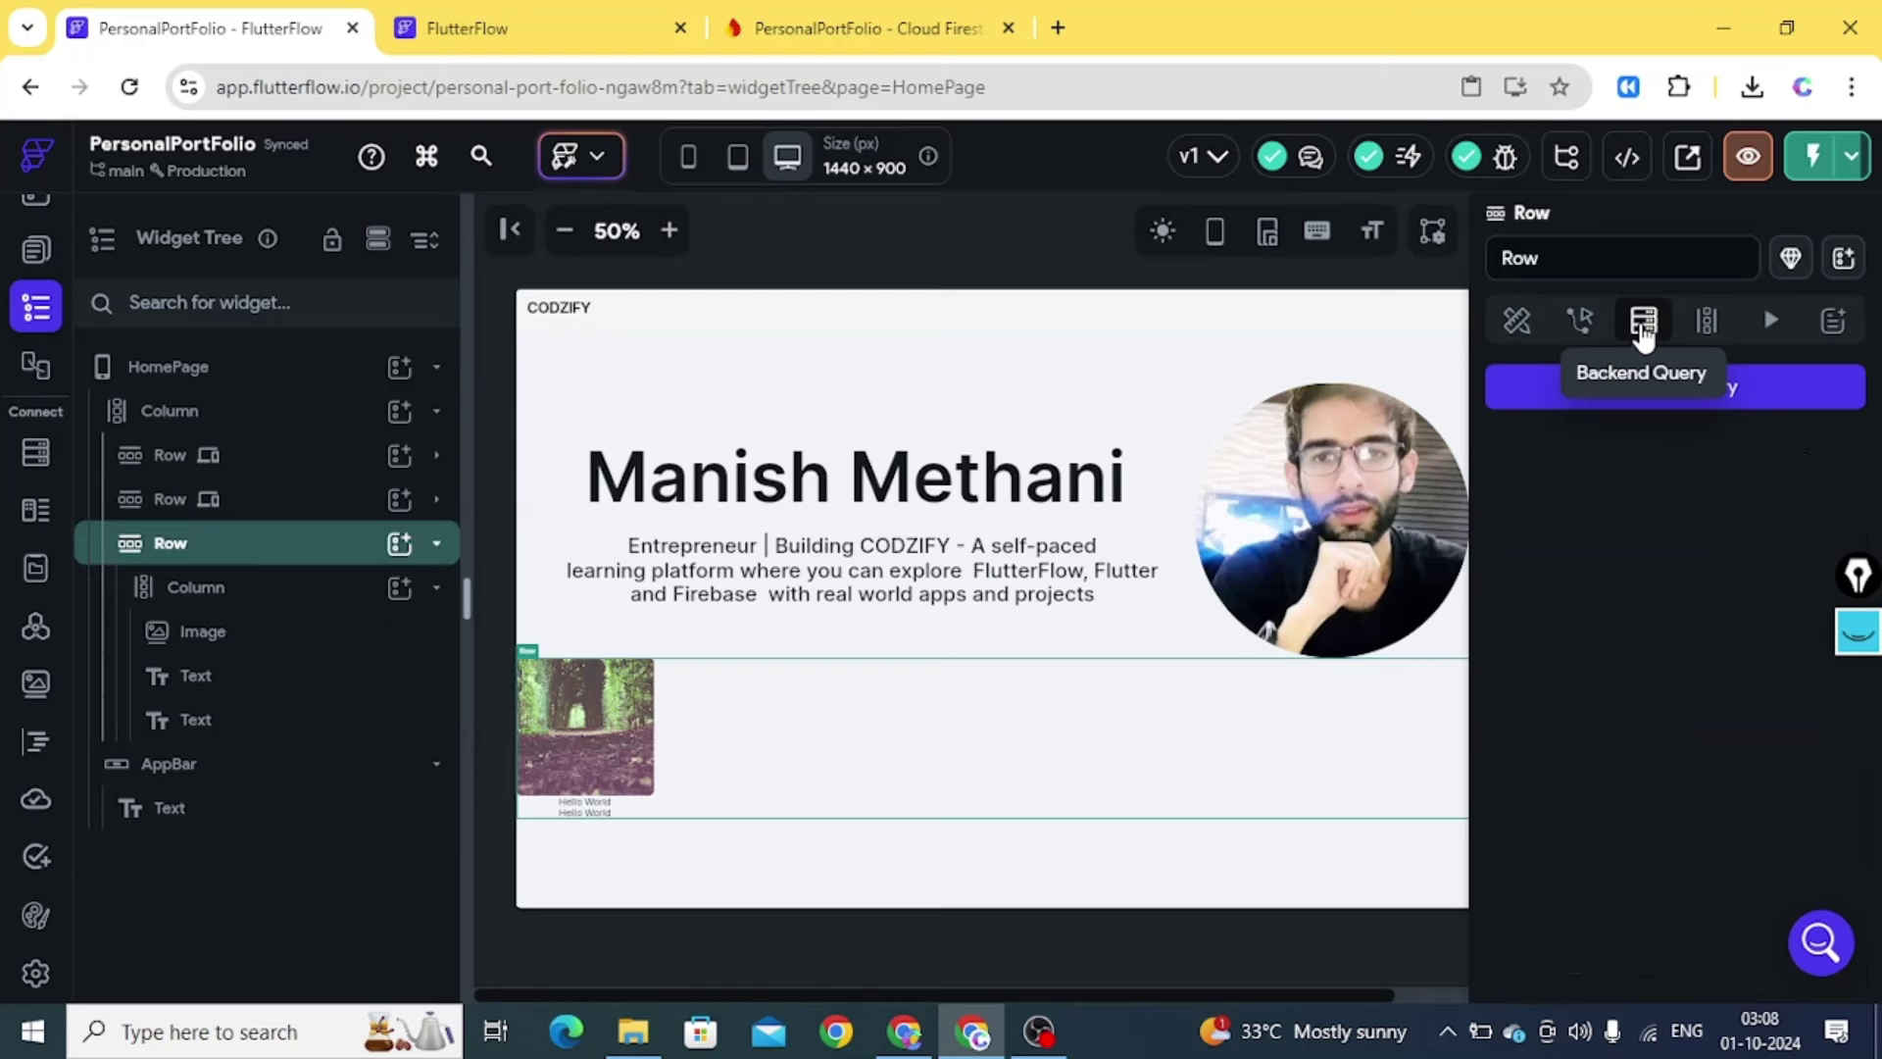
pyautogui.click(1534, 392)
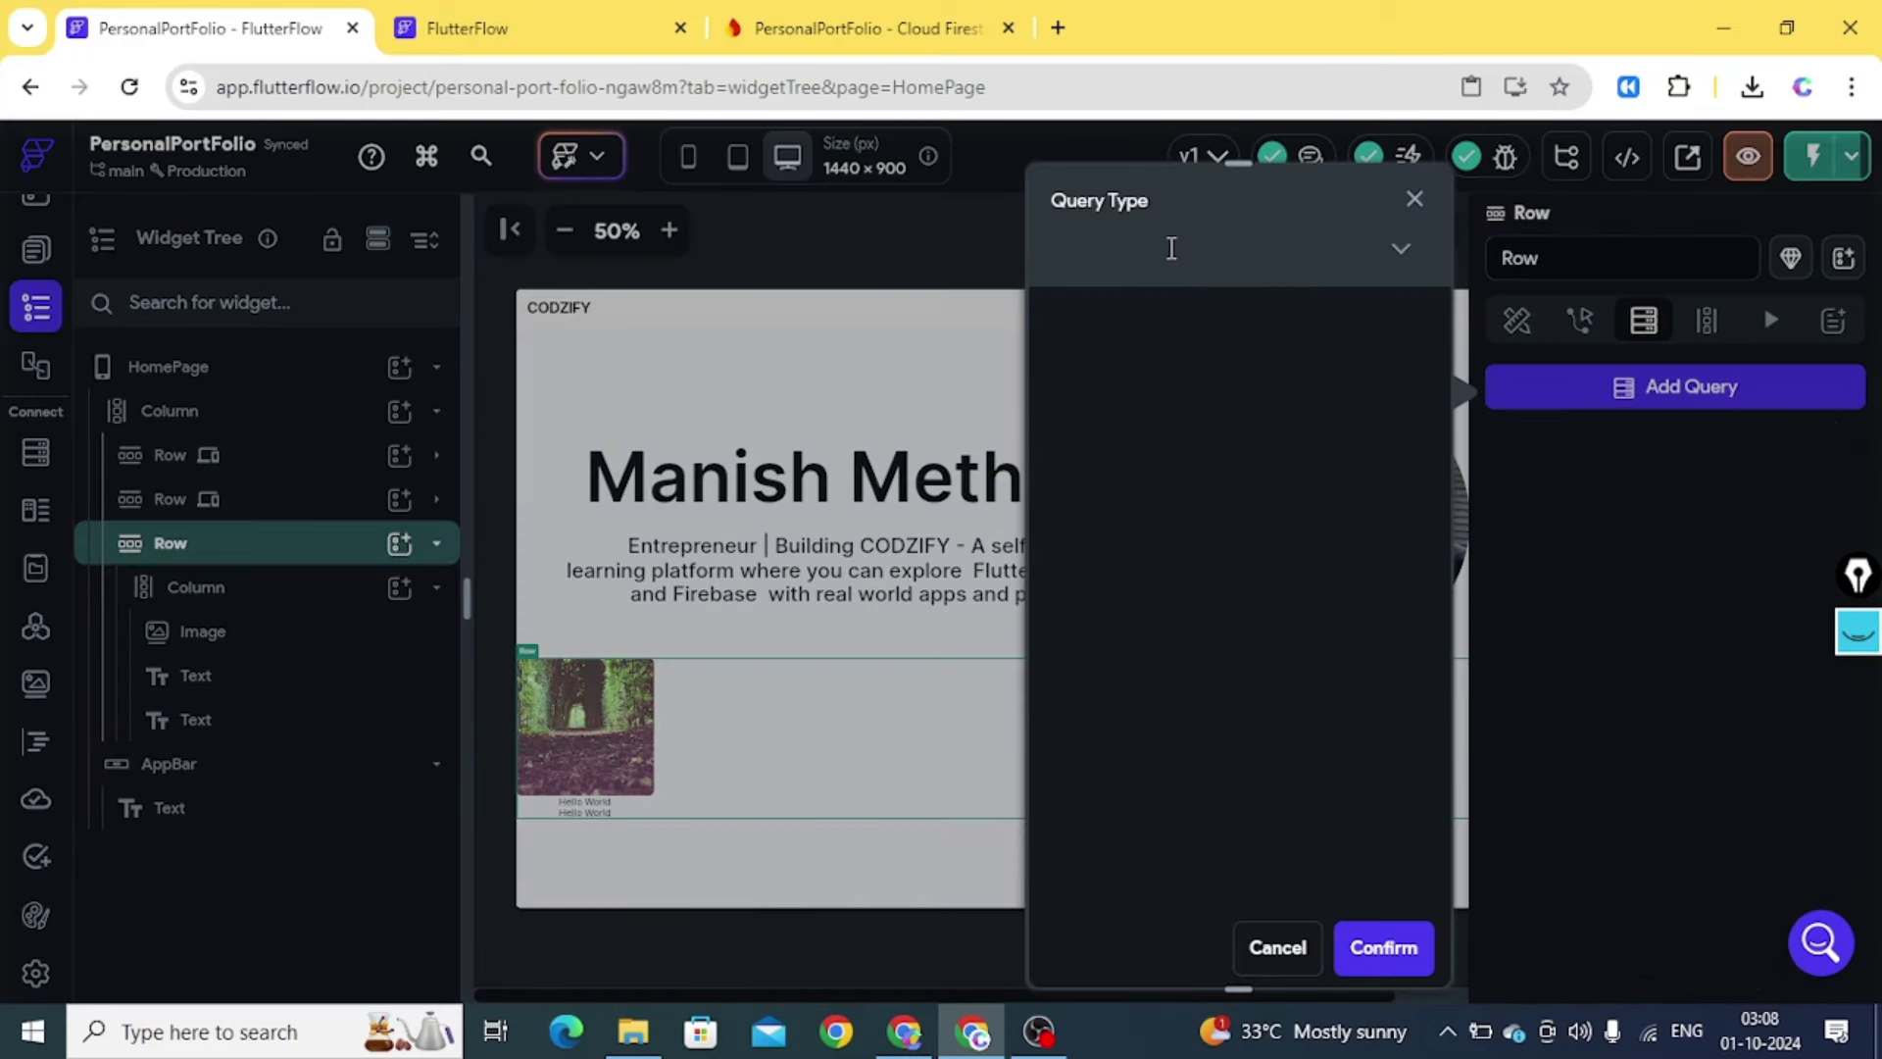
pyautogui.click(1398, 245)
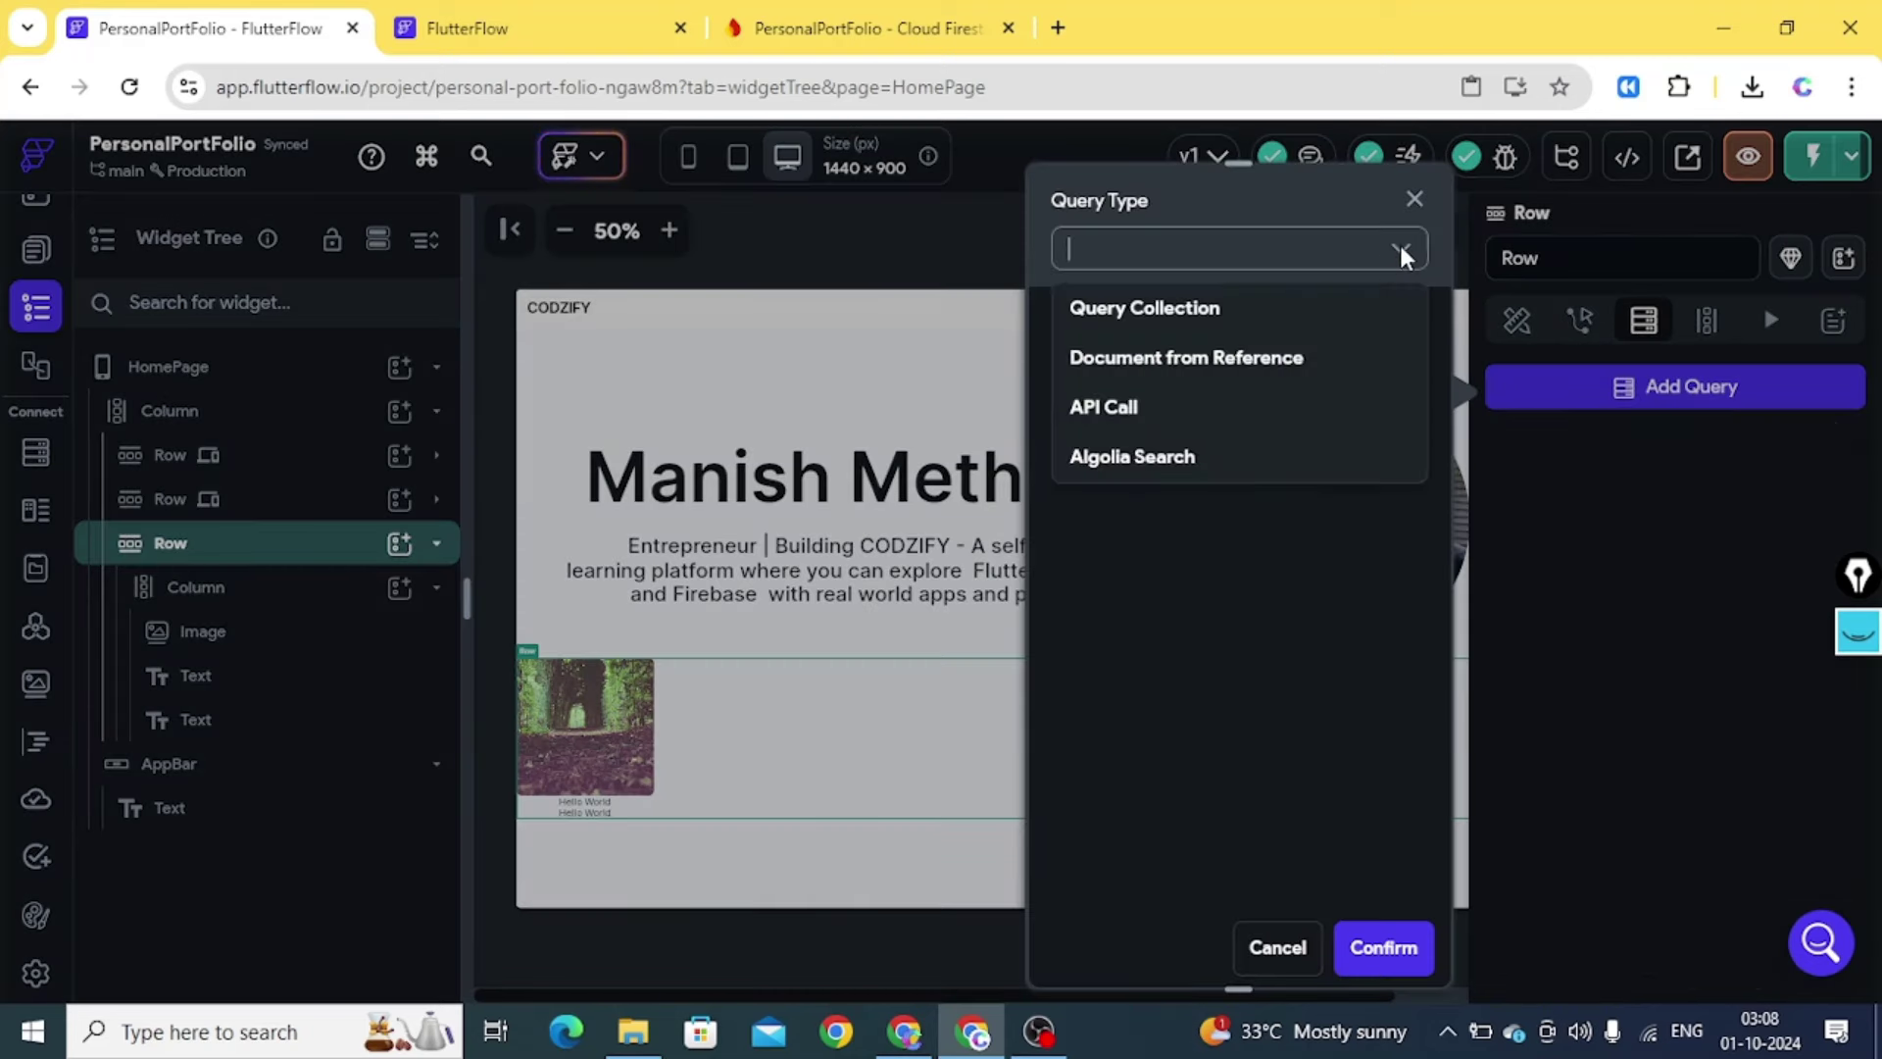
pyautogui.click(1247, 323)
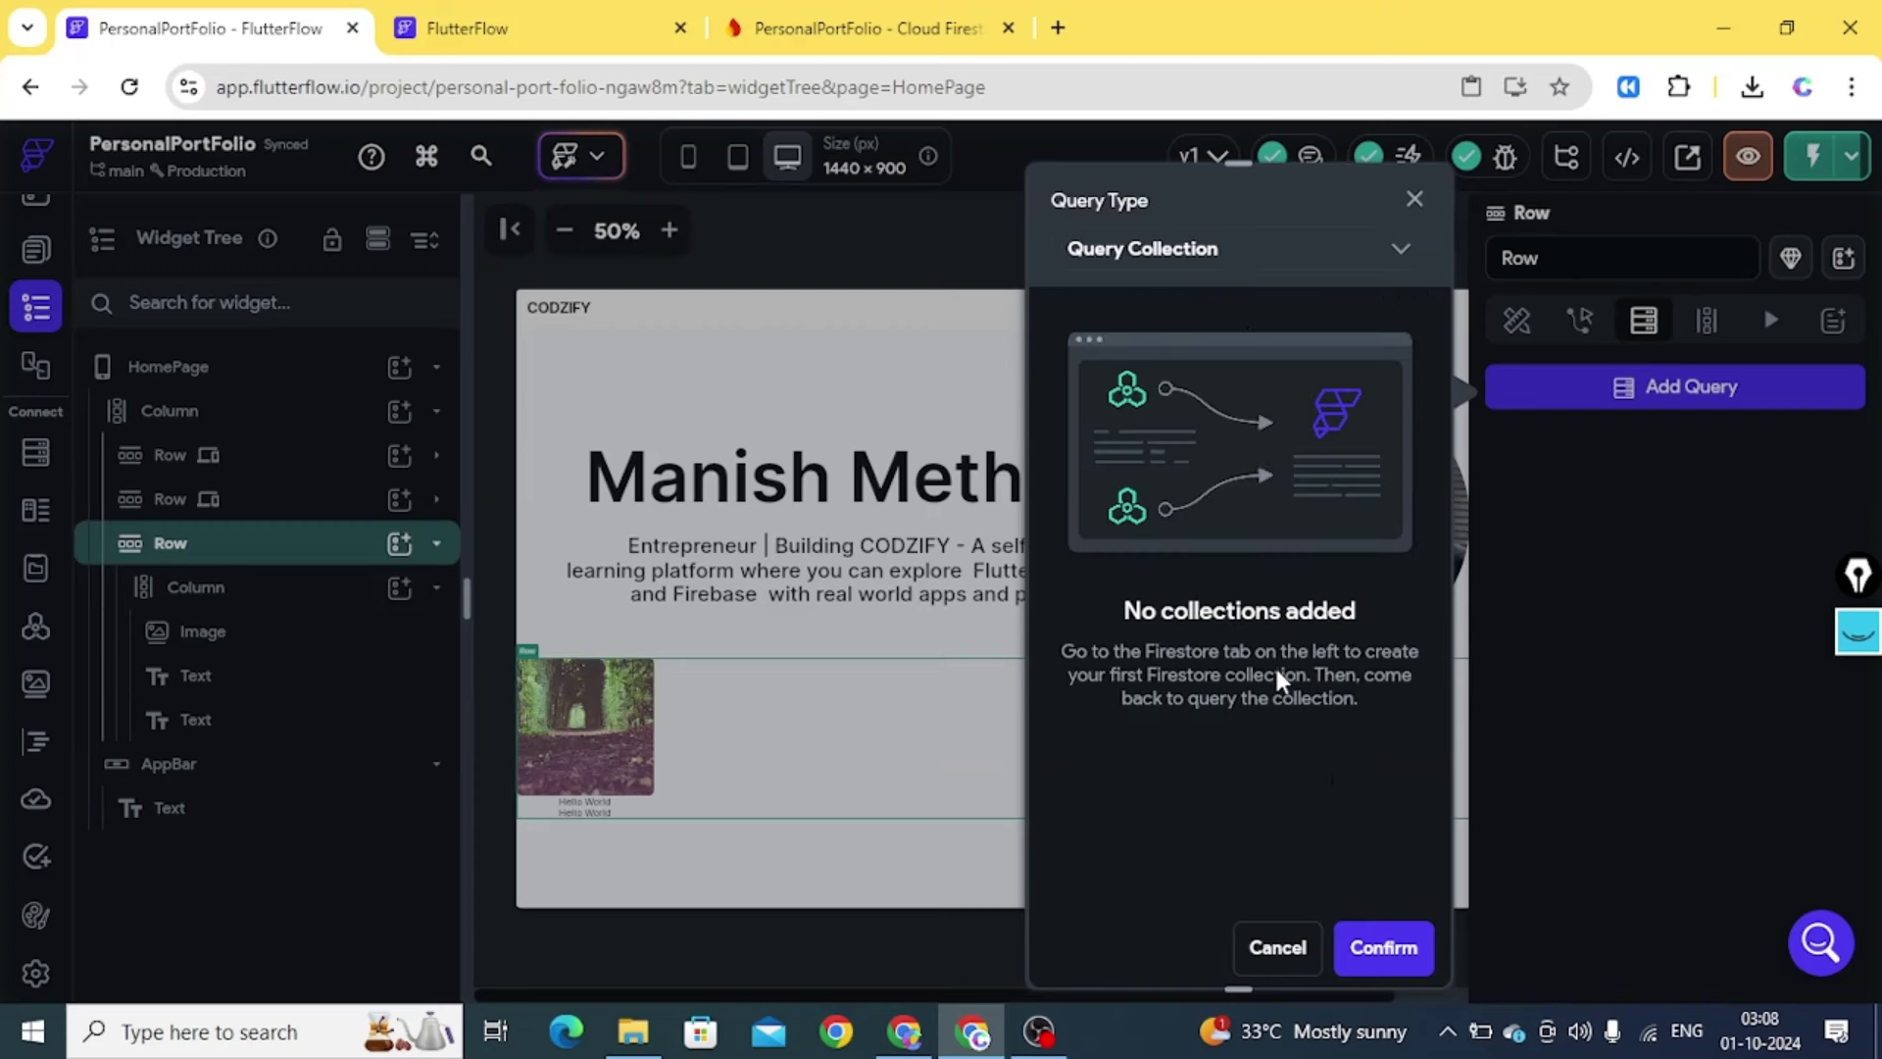
pyautogui.click(1278, 956)
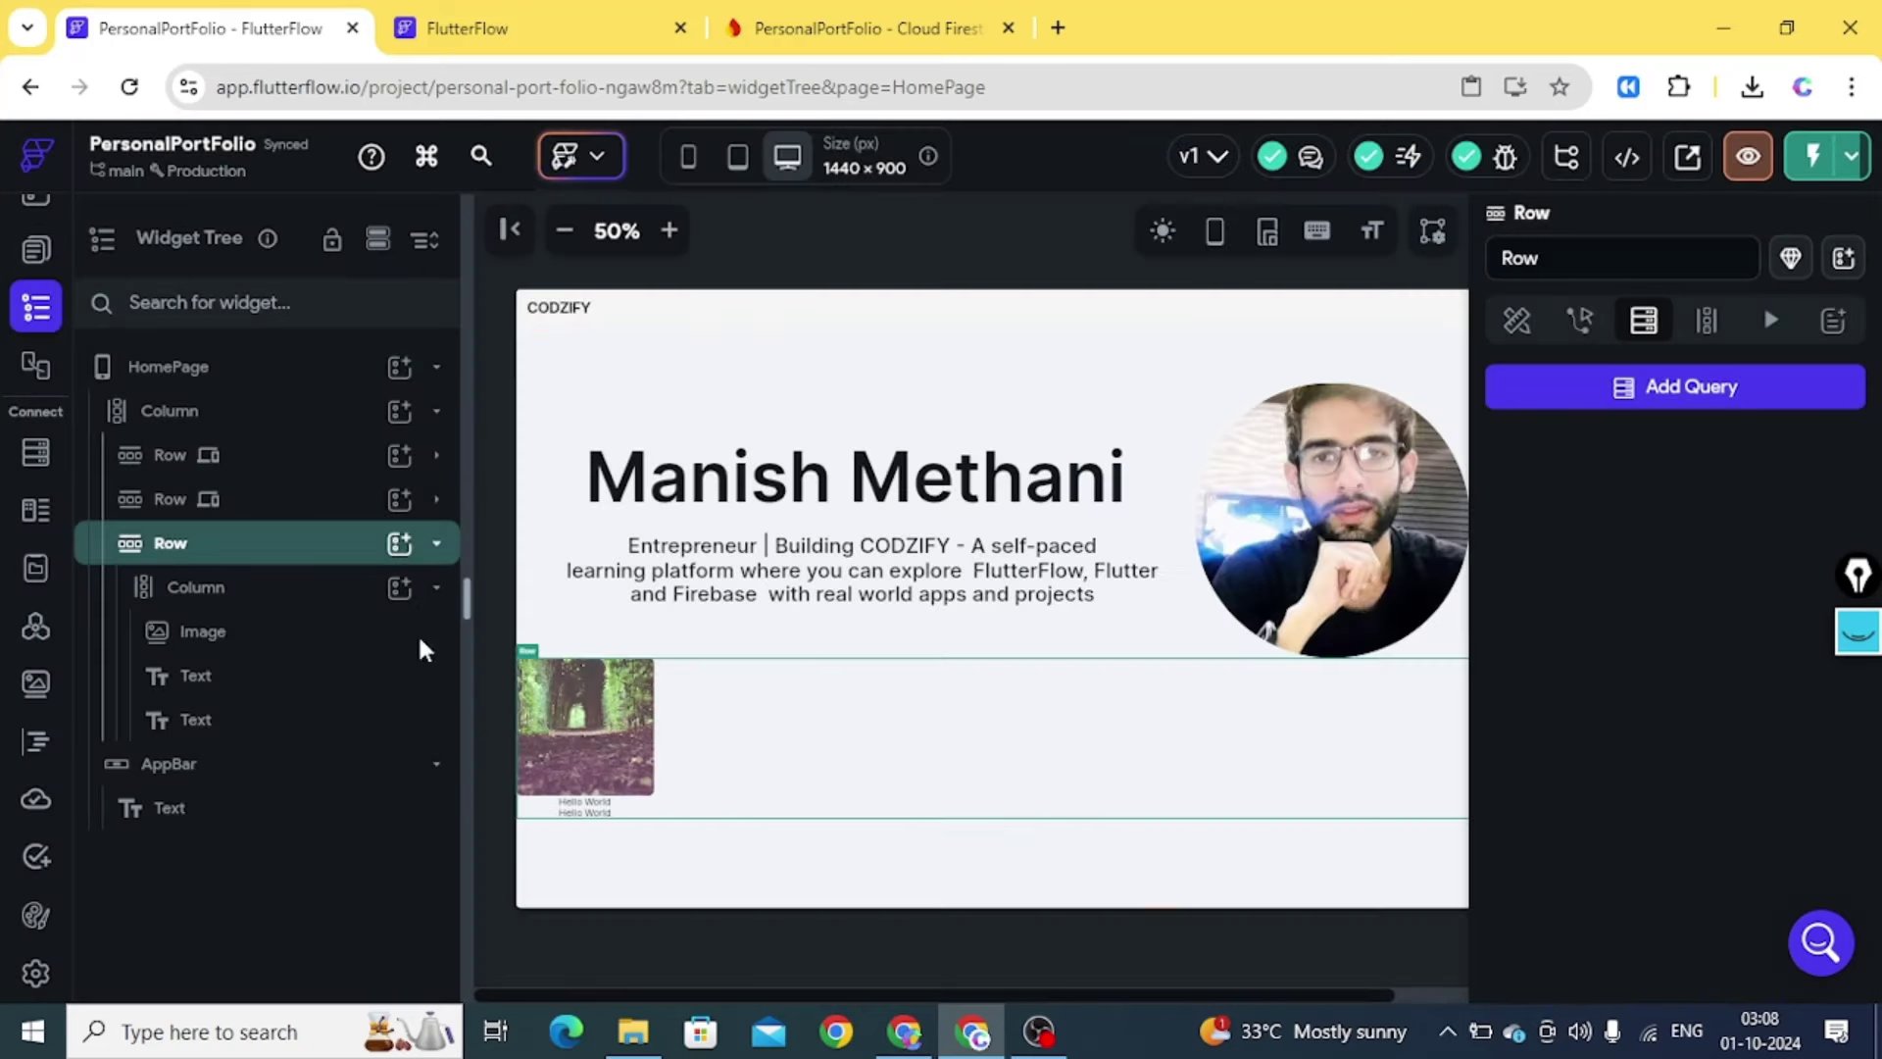
pyautogui.click(35, 465)
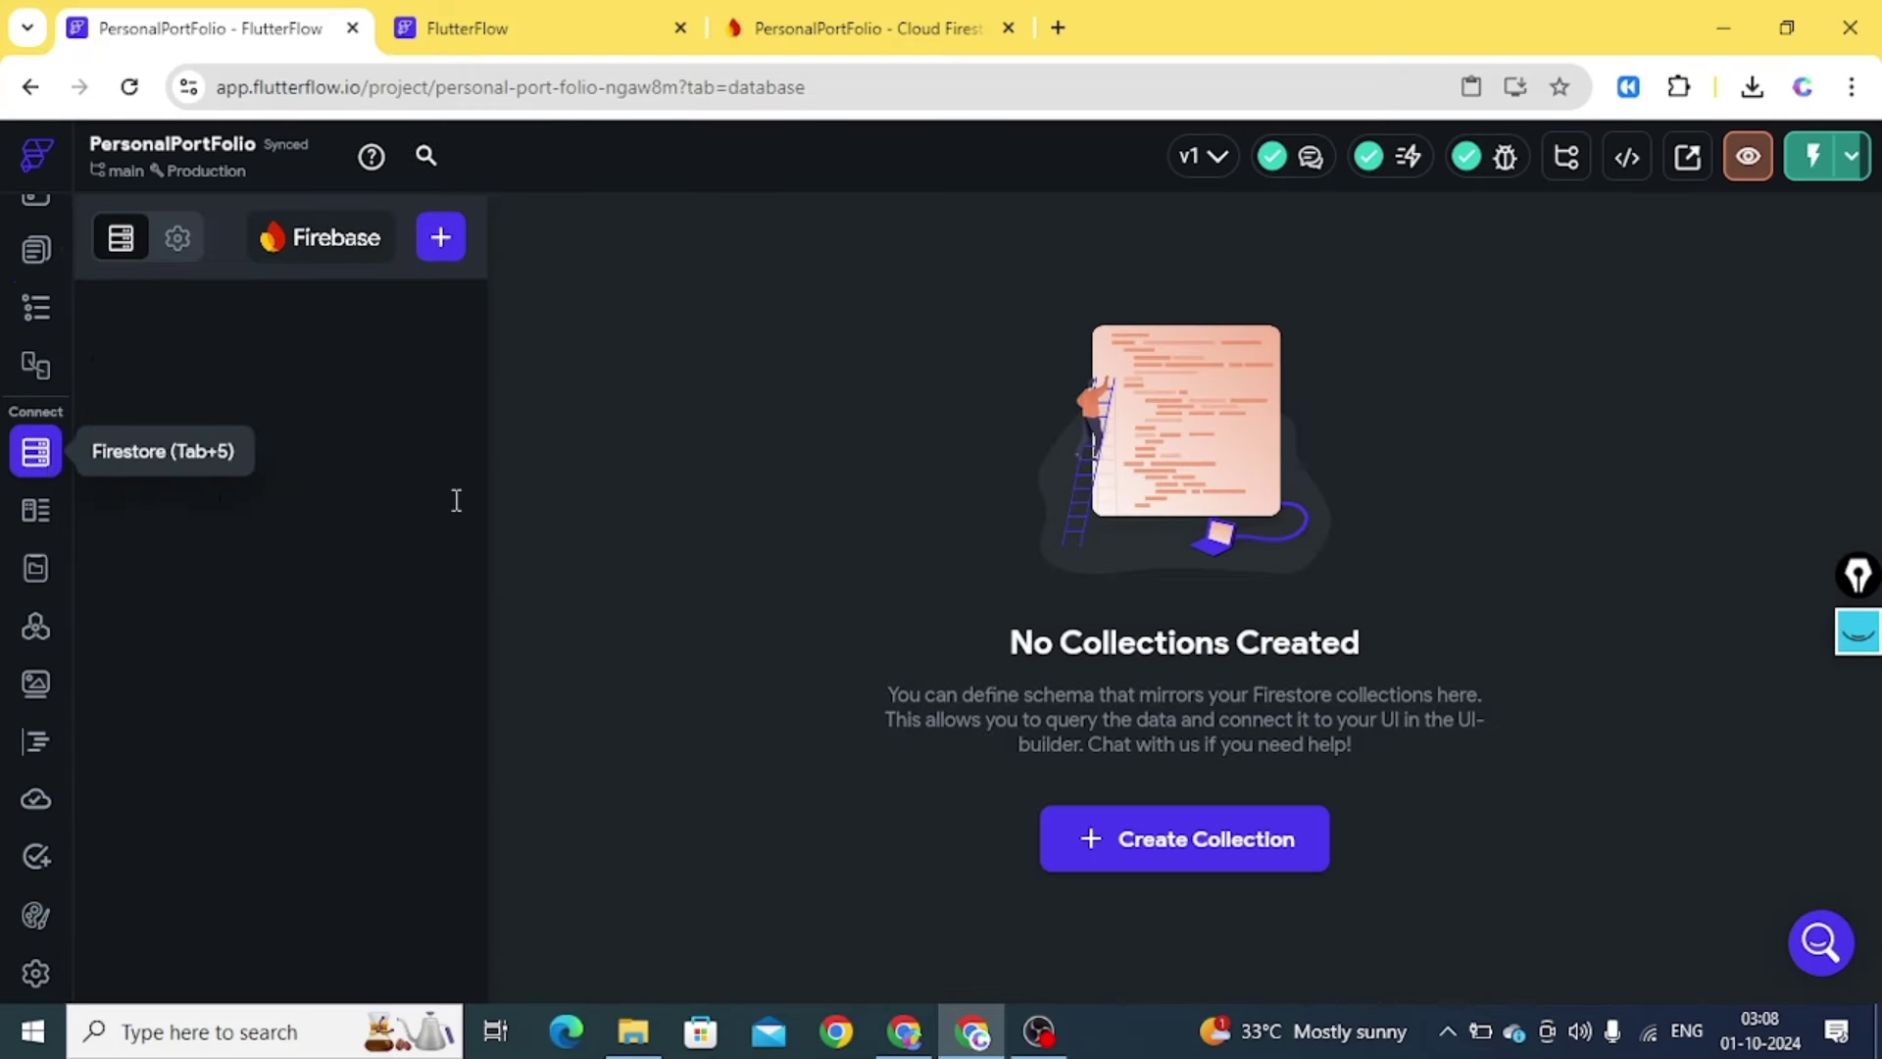
# Create a Courses collection from scratch with a String field thumbnailUrl
pyautogui.click(1151, 841)
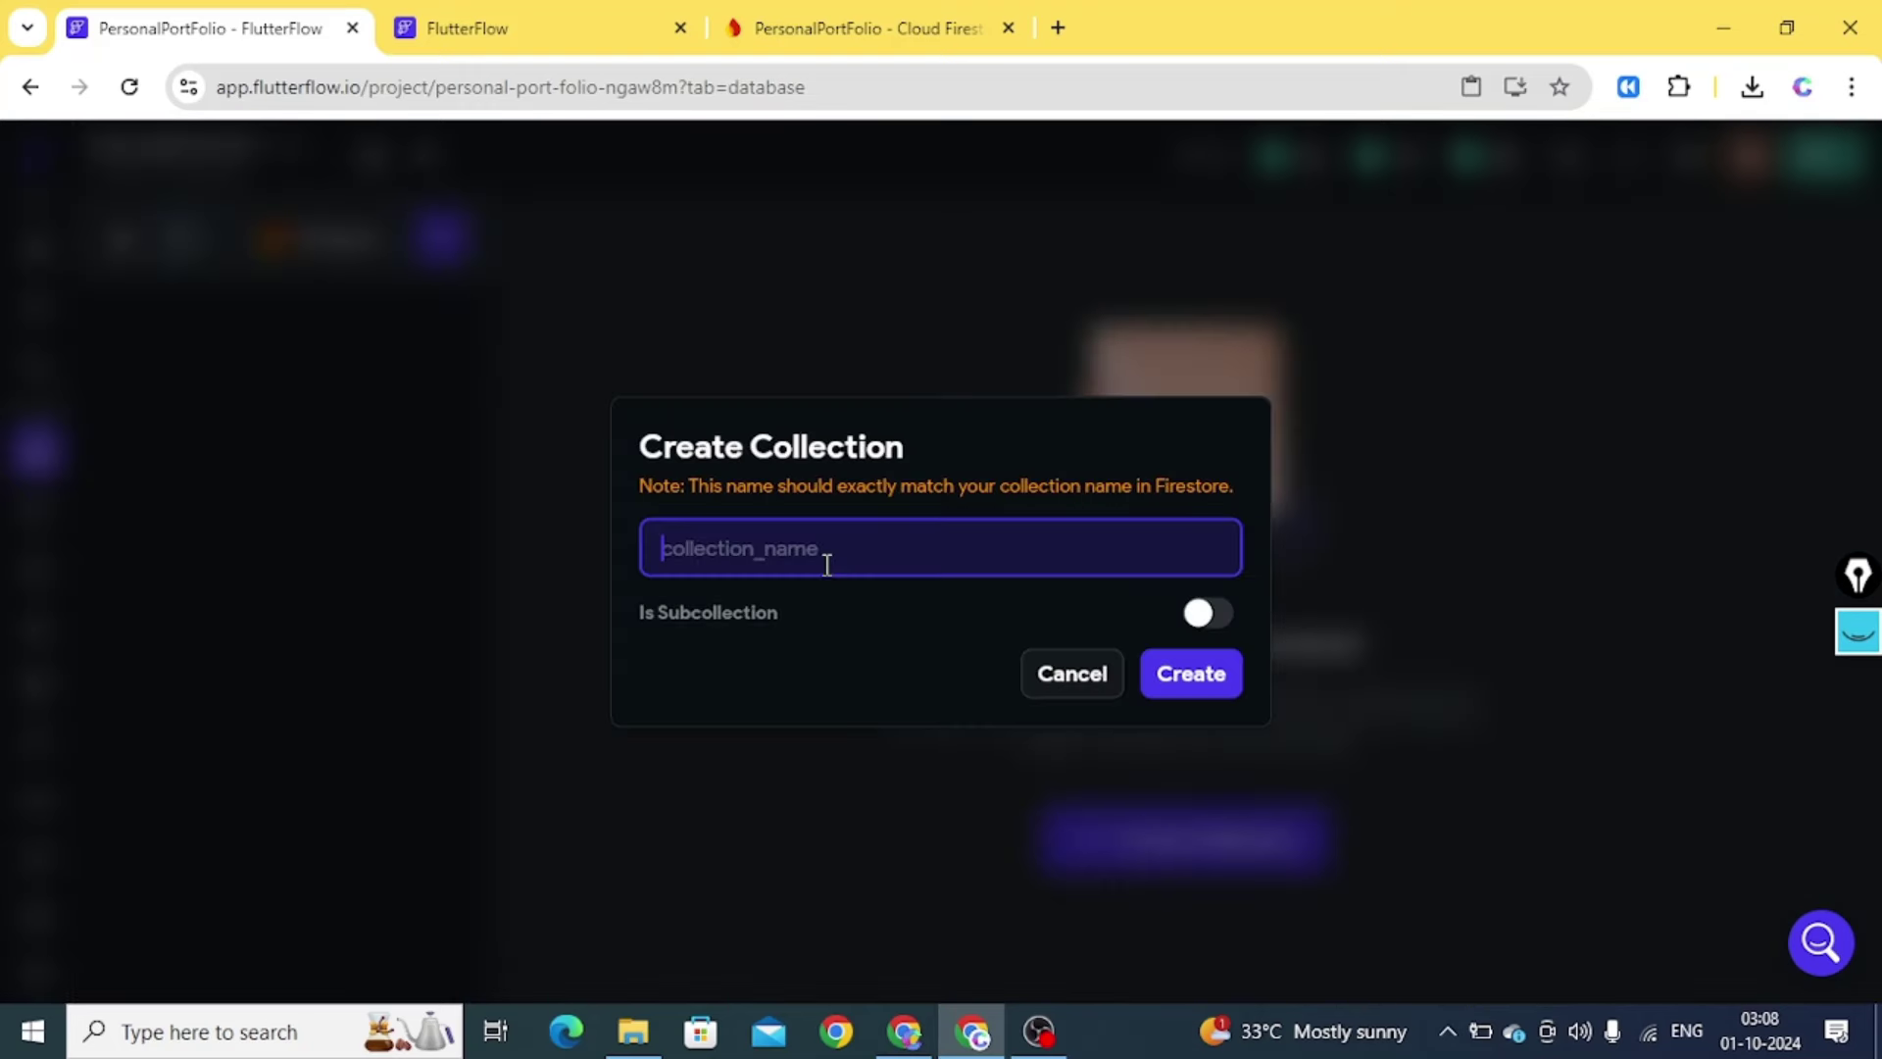
pyautogui.write('Courses')
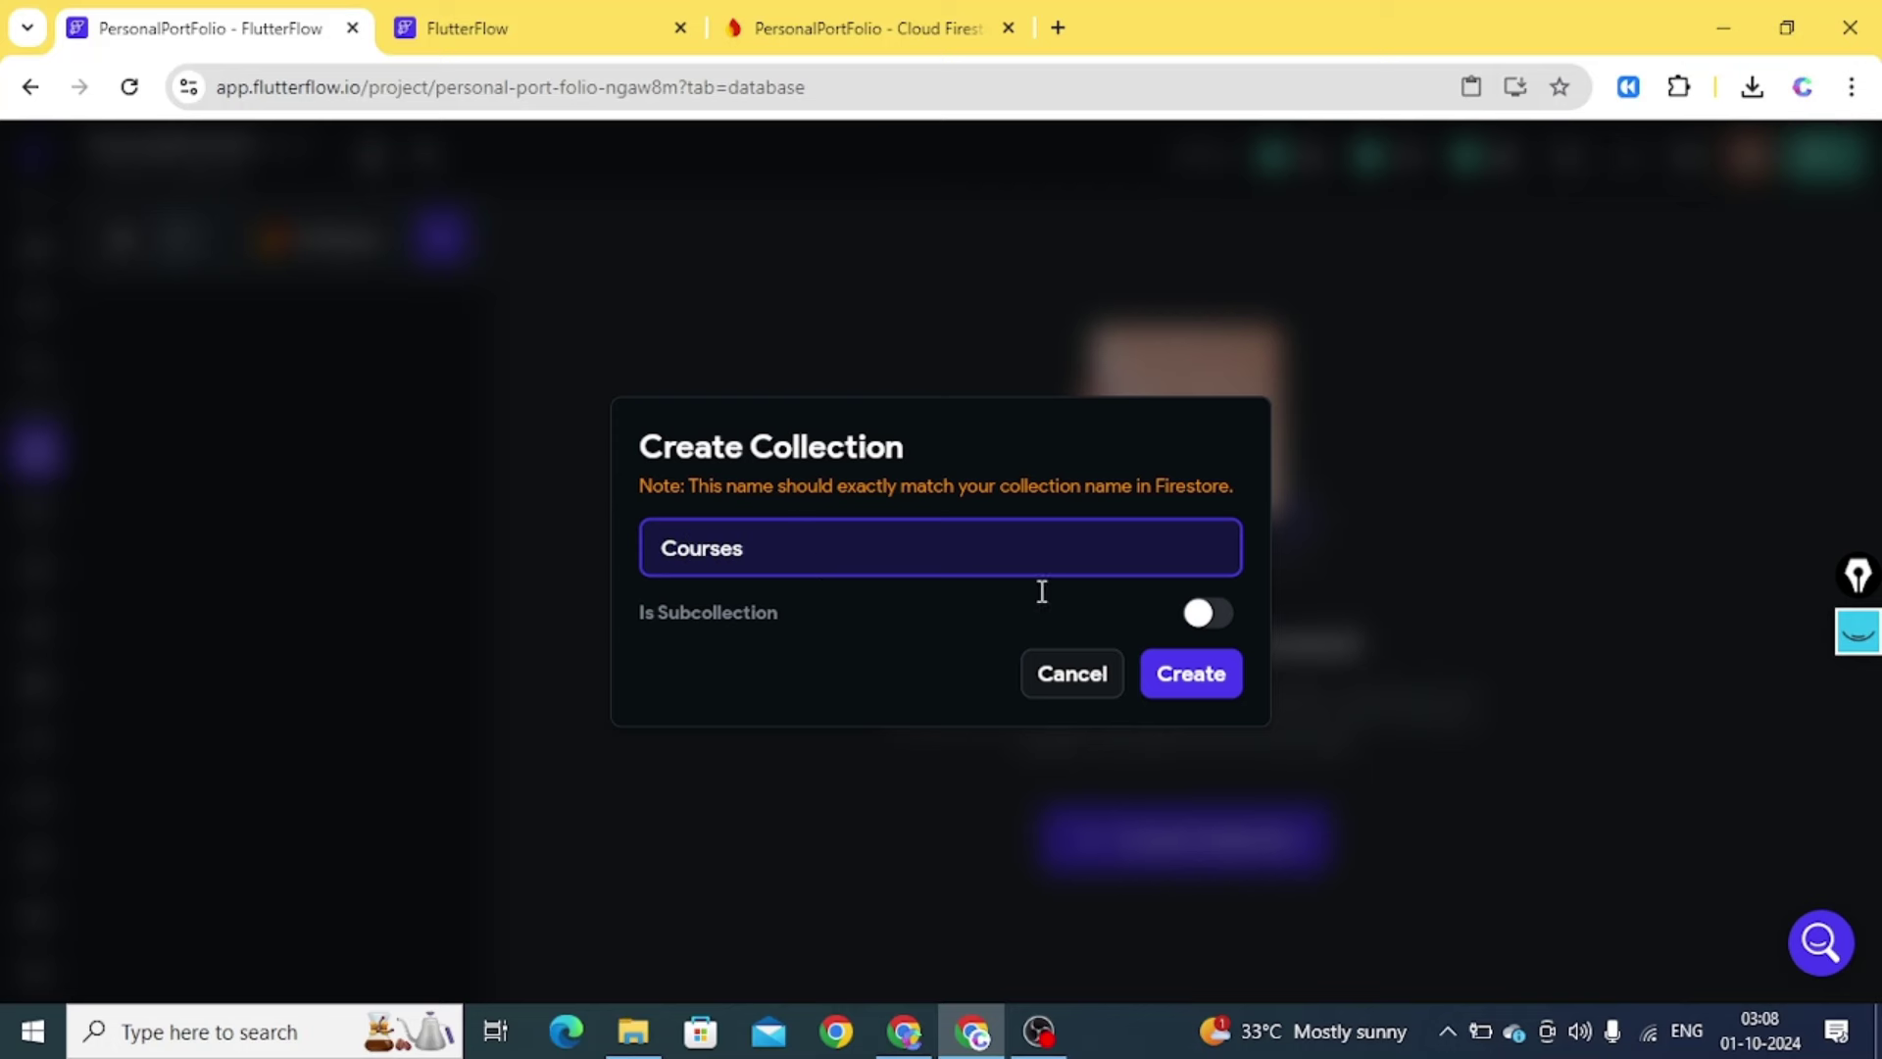
pyautogui.click(1189, 672)
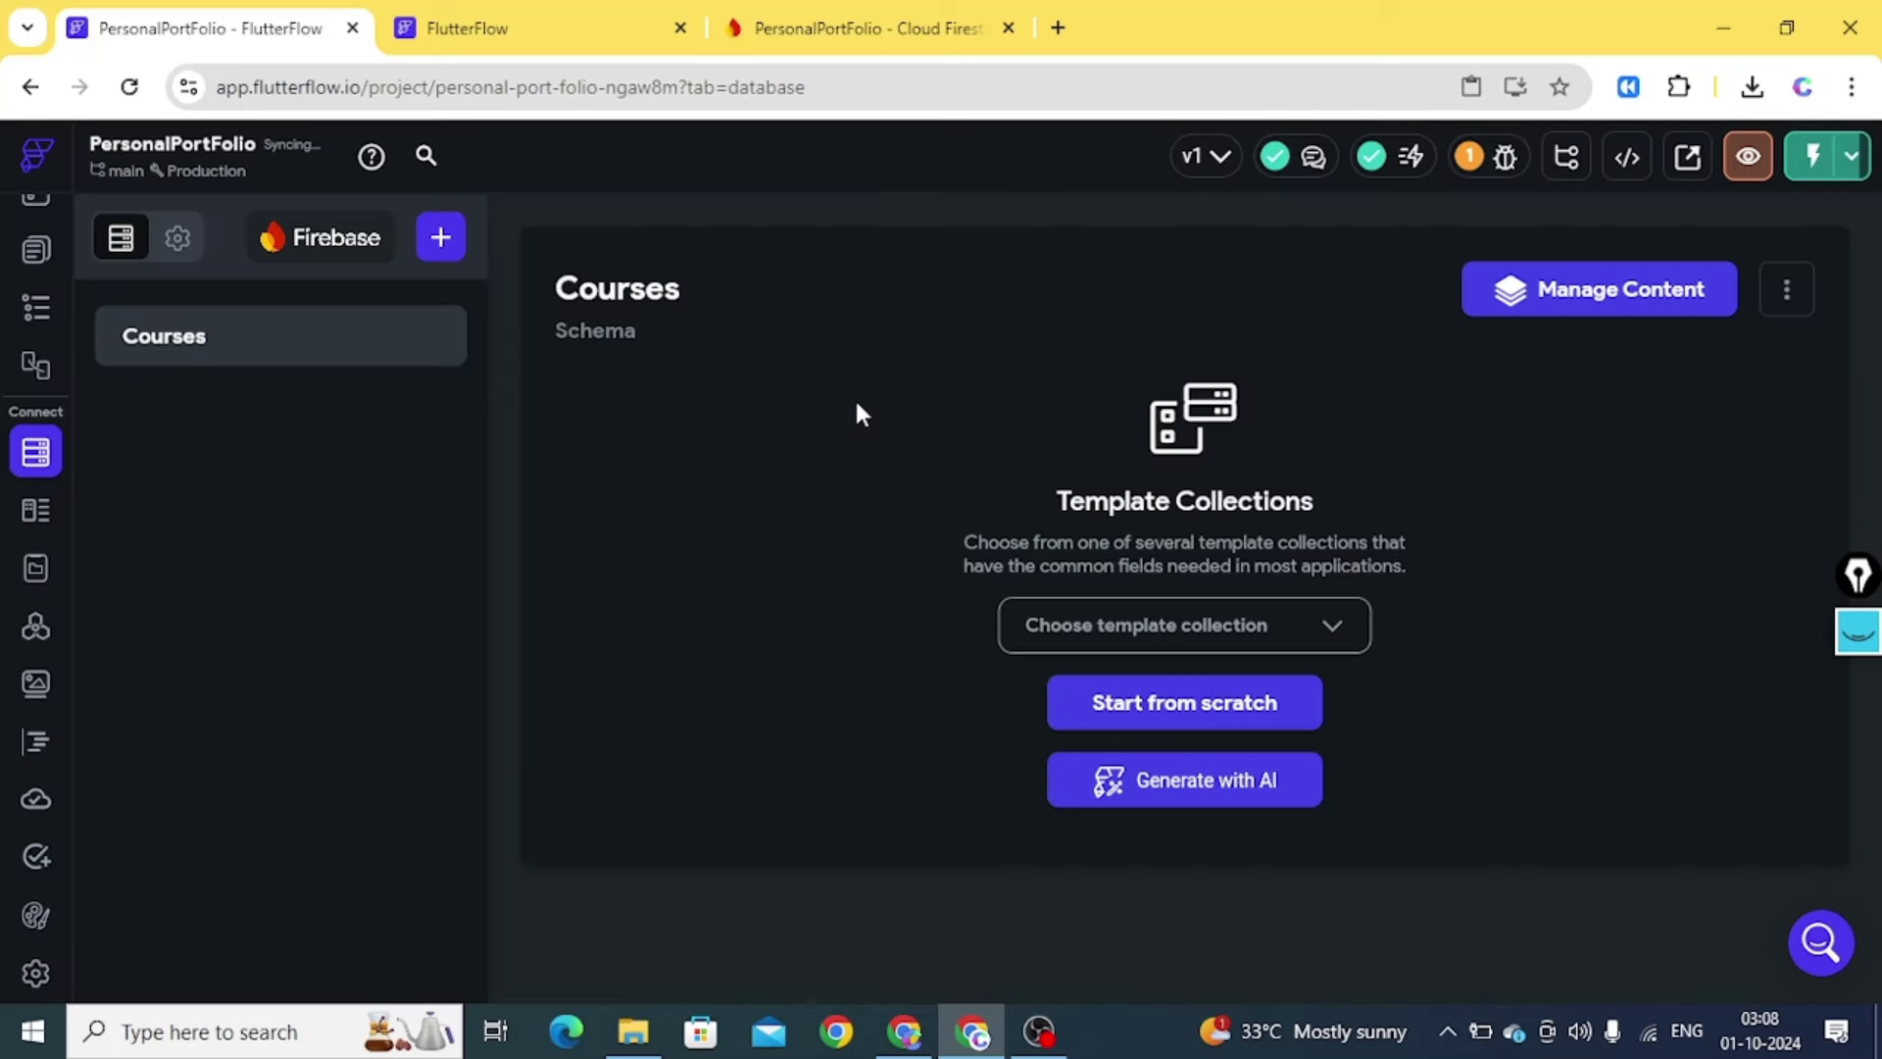
pyautogui.click(1176, 722)
pyautogui.click(665, 474)
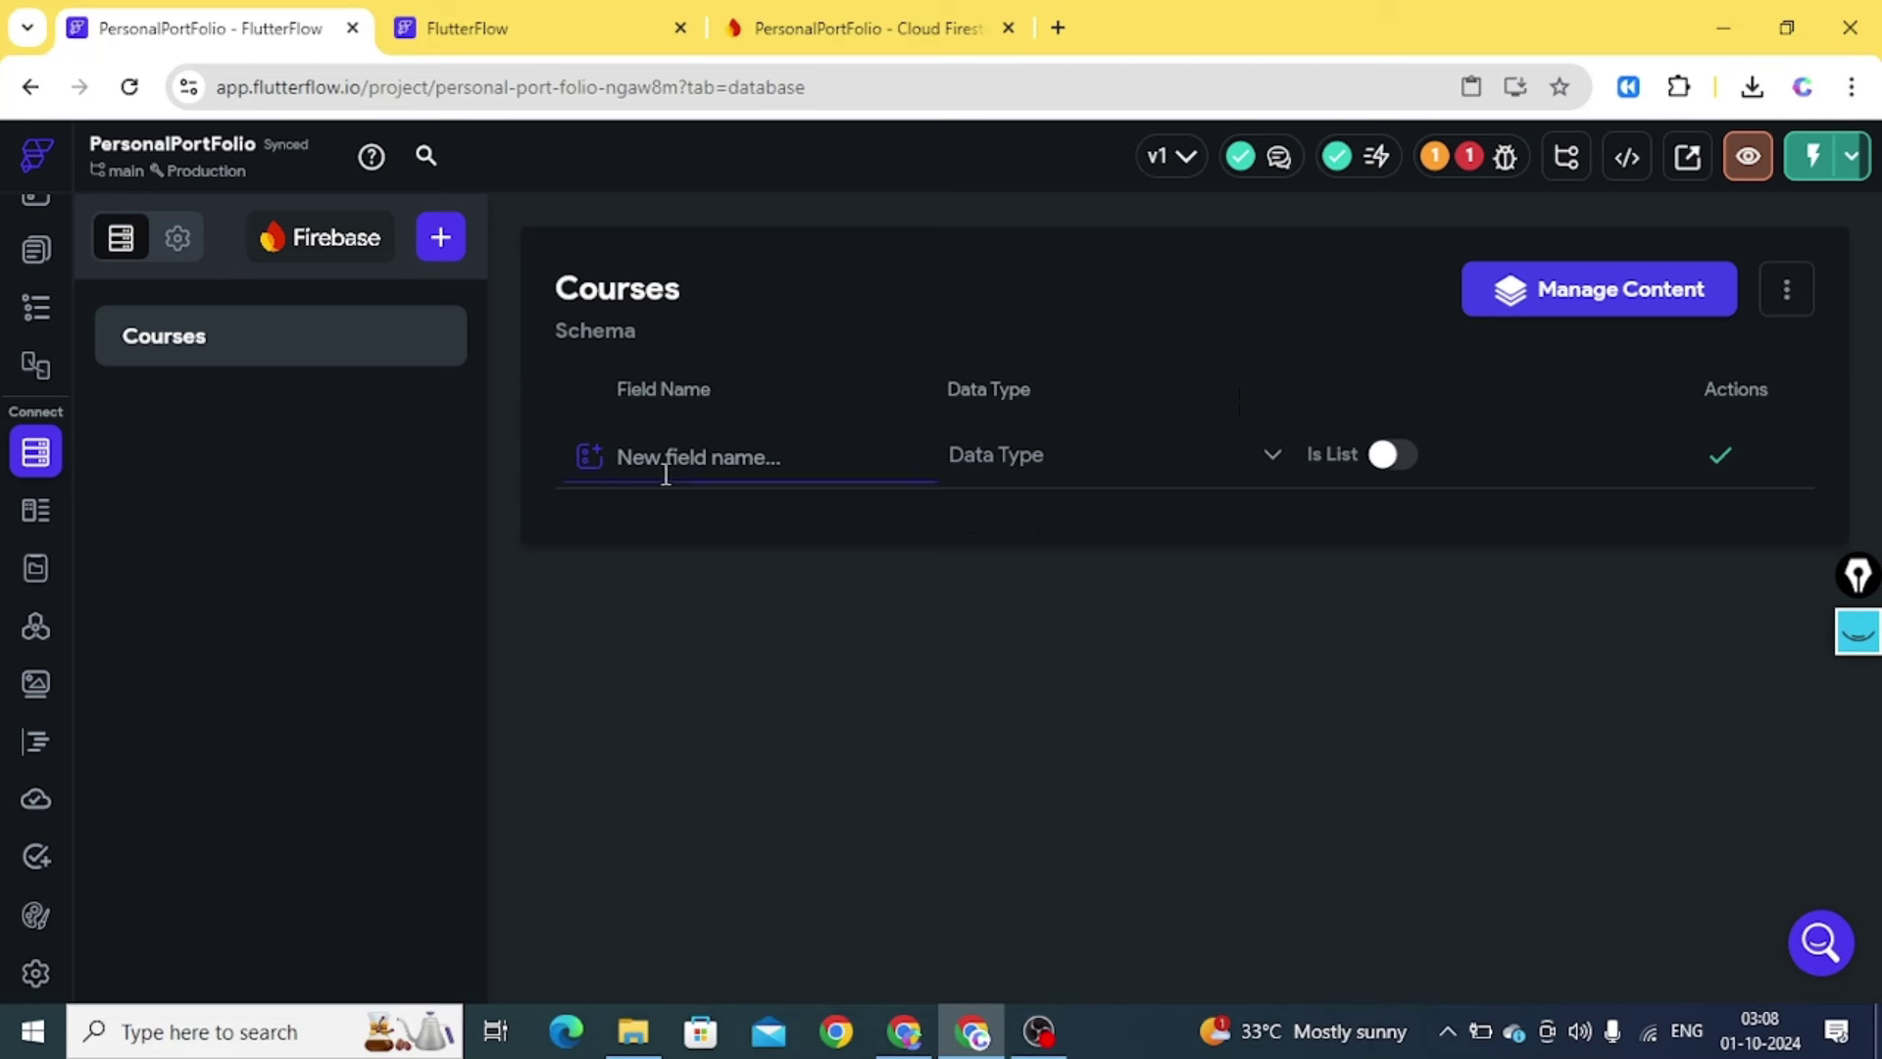
pyautogui.write('thumbnail')
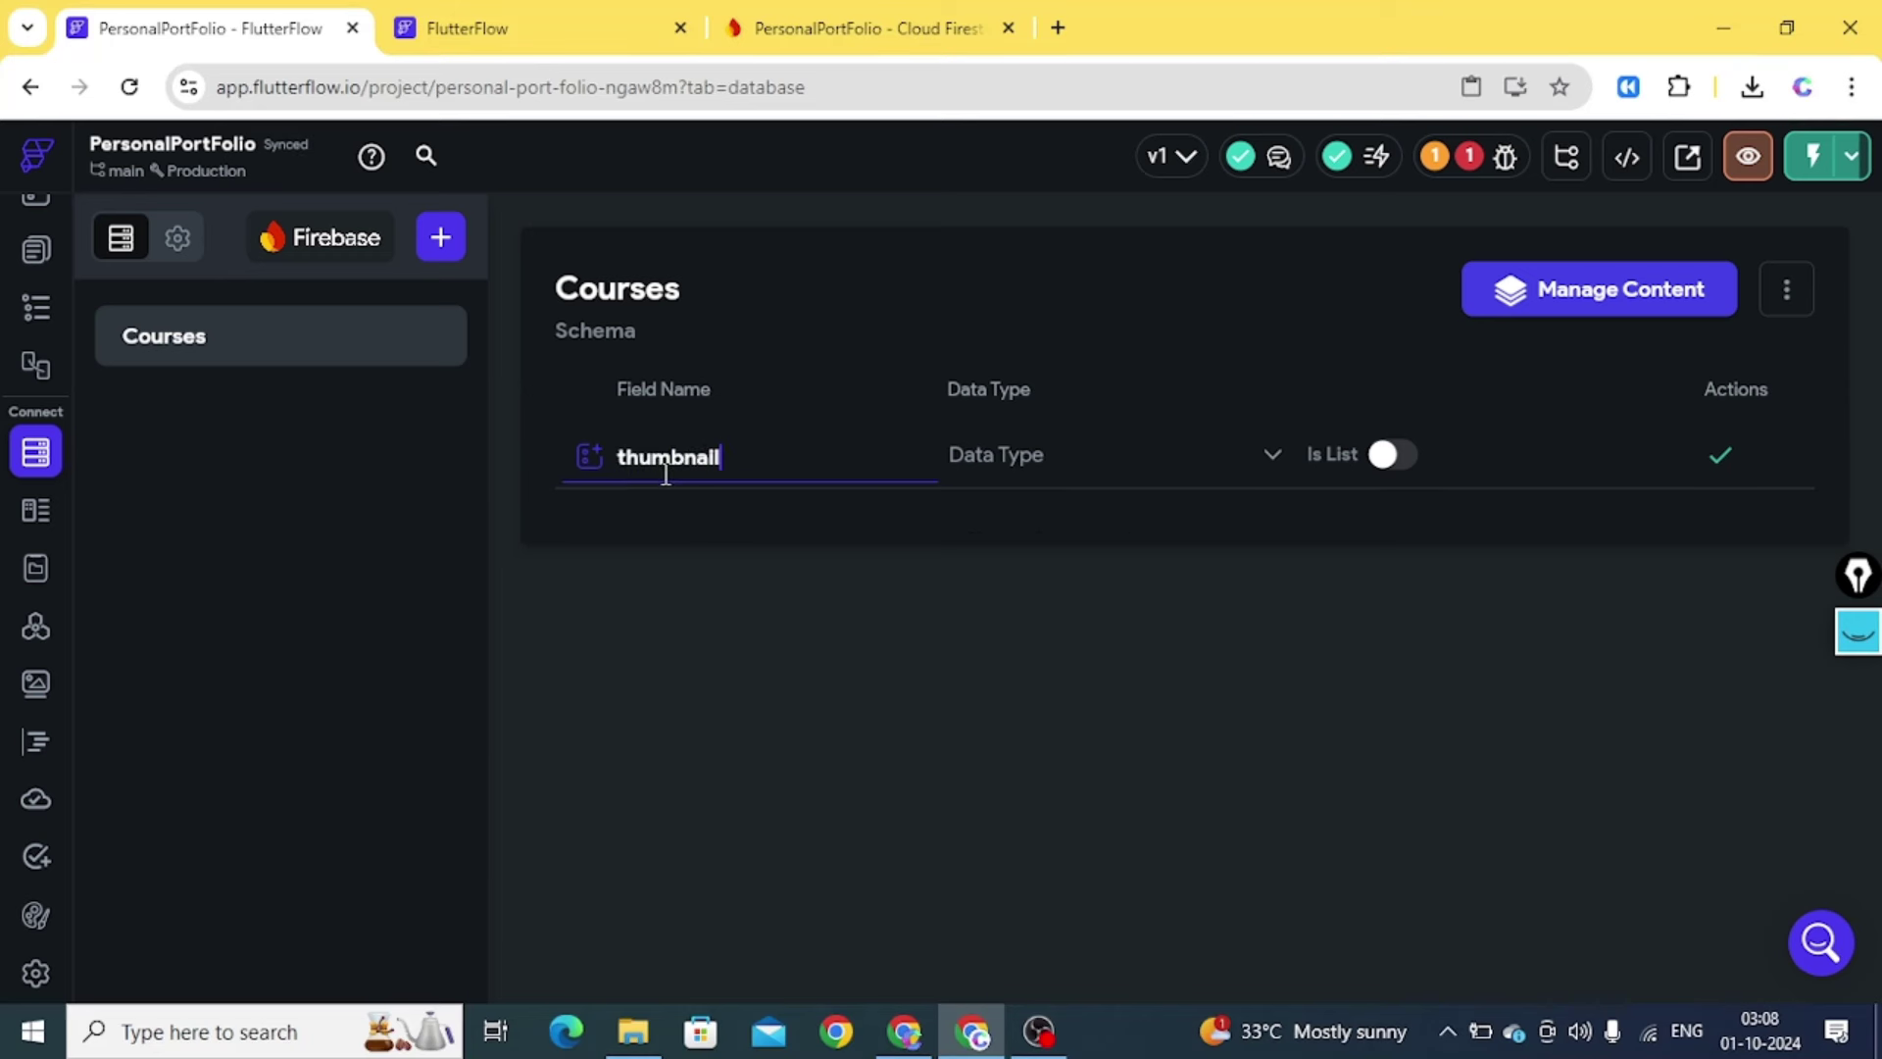
pyautogui.write('Url')
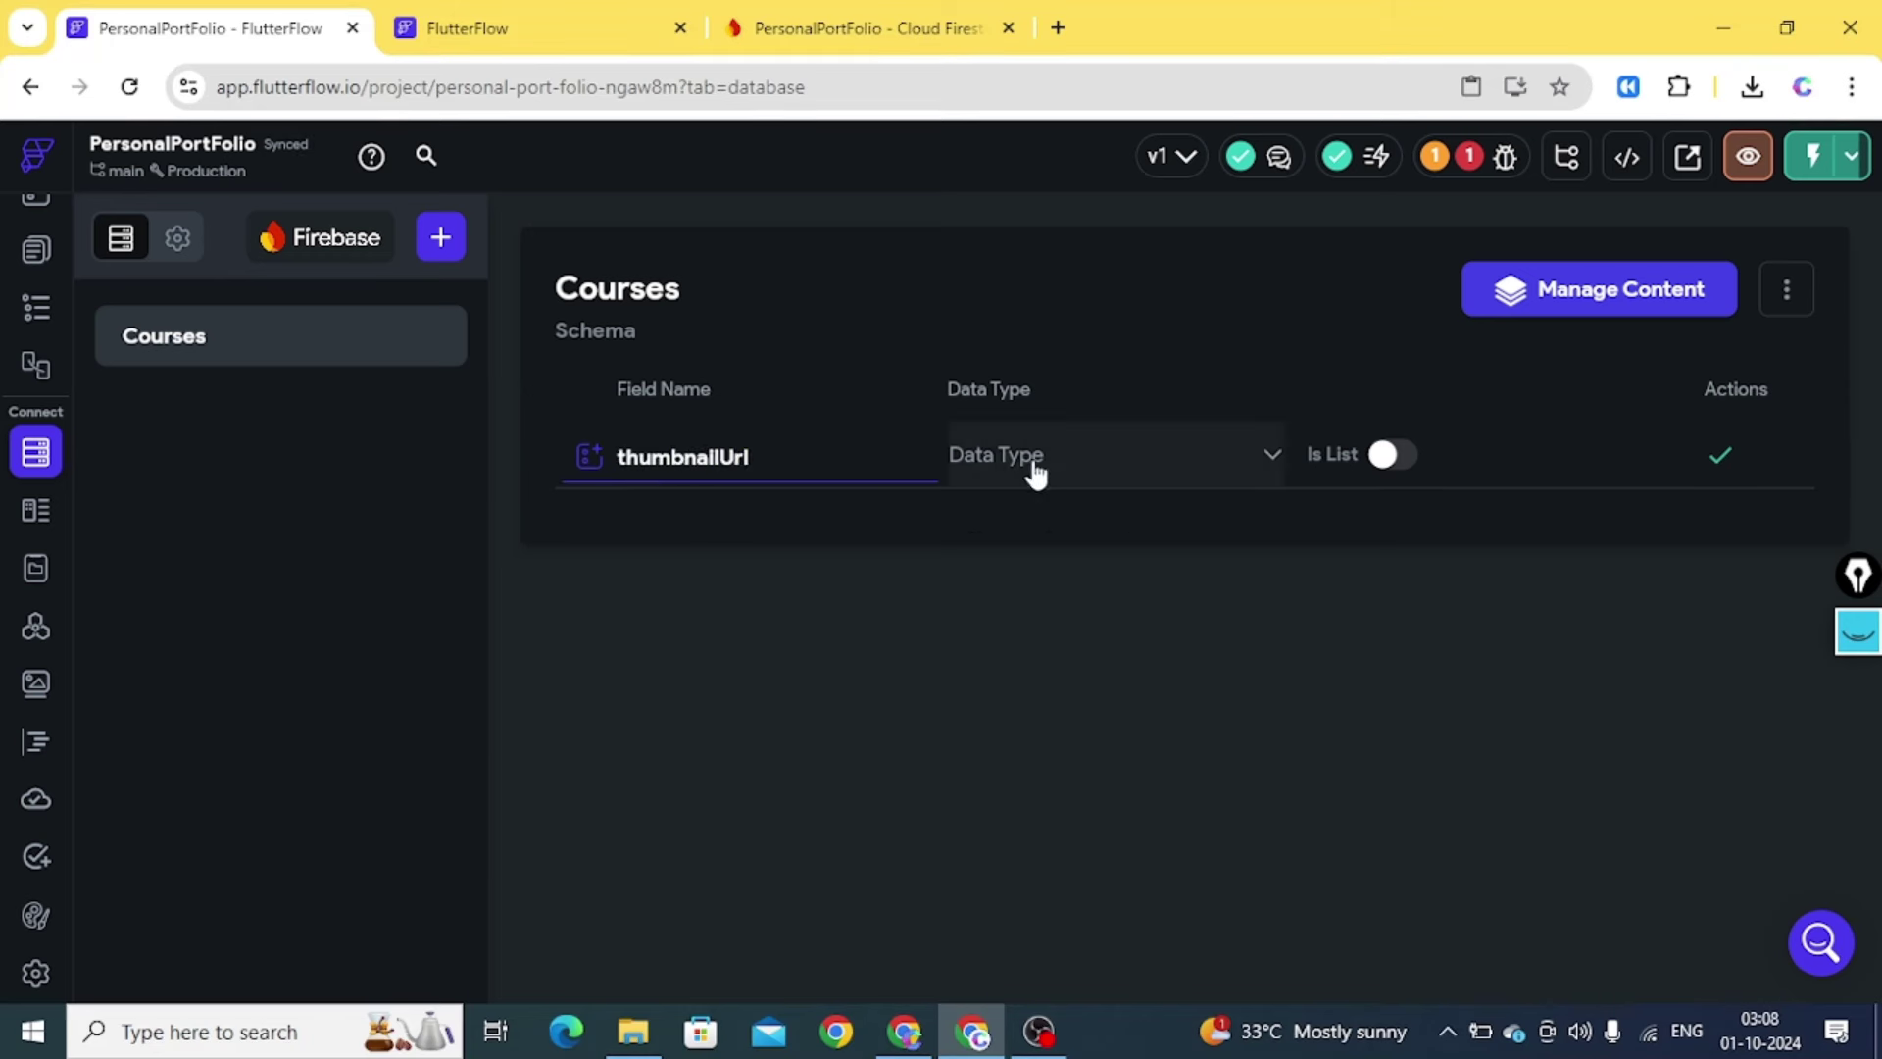
pyautogui.click(1034, 469)
pyautogui.click(988, 371)
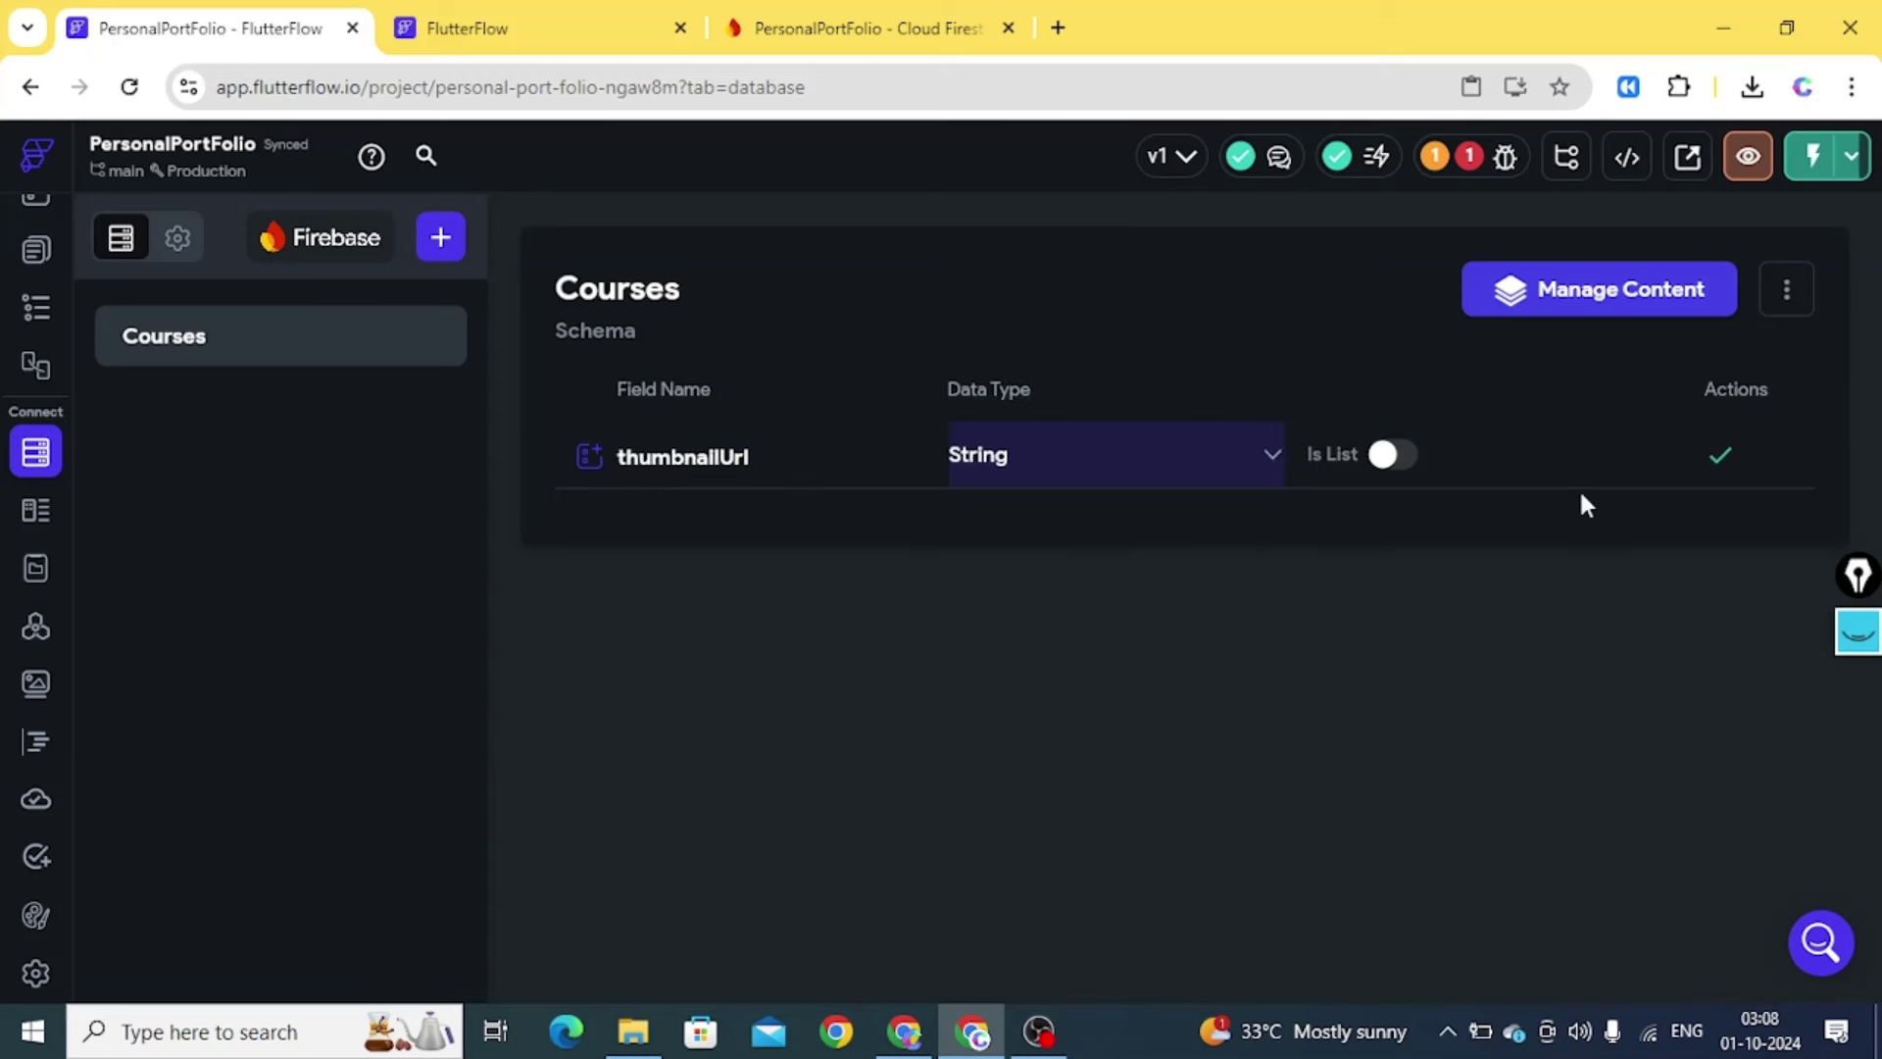
pyautogui.click(1713, 464)
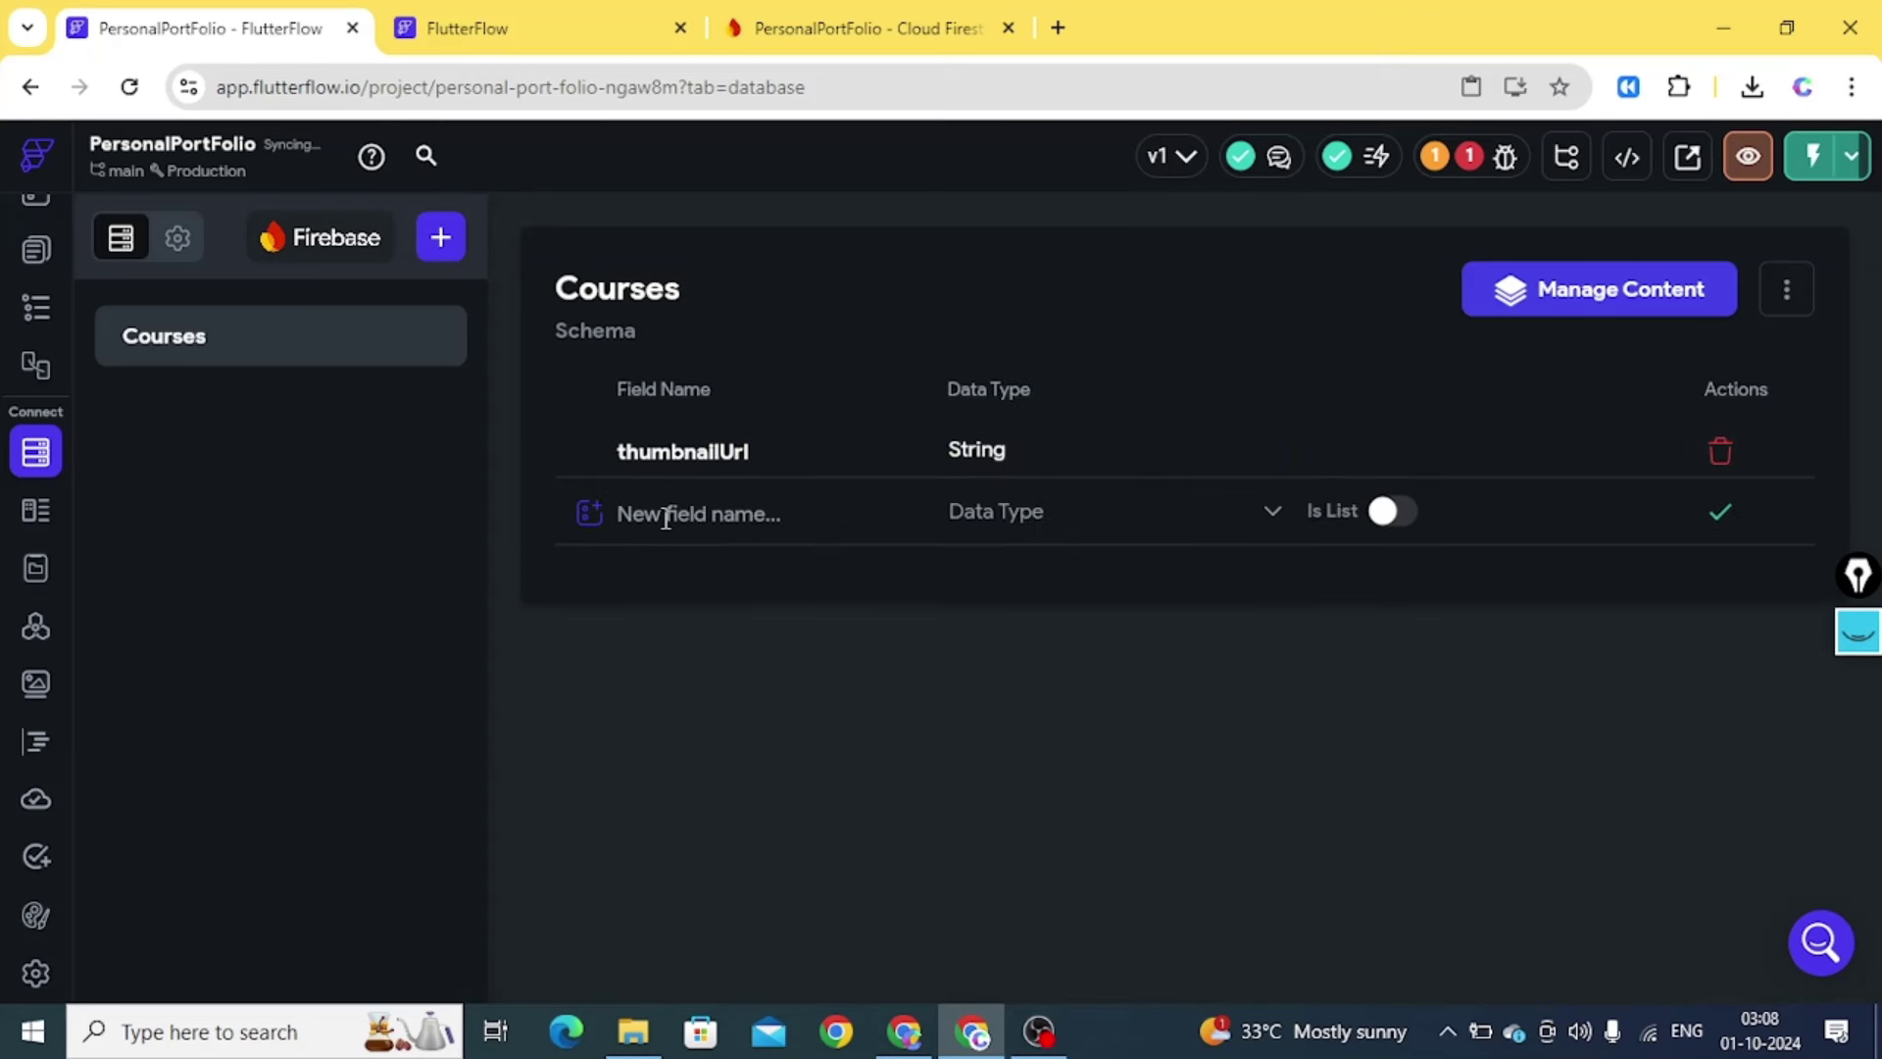
# Add a String field 'title' to the Courses schema
pyautogui.click(665, 514)
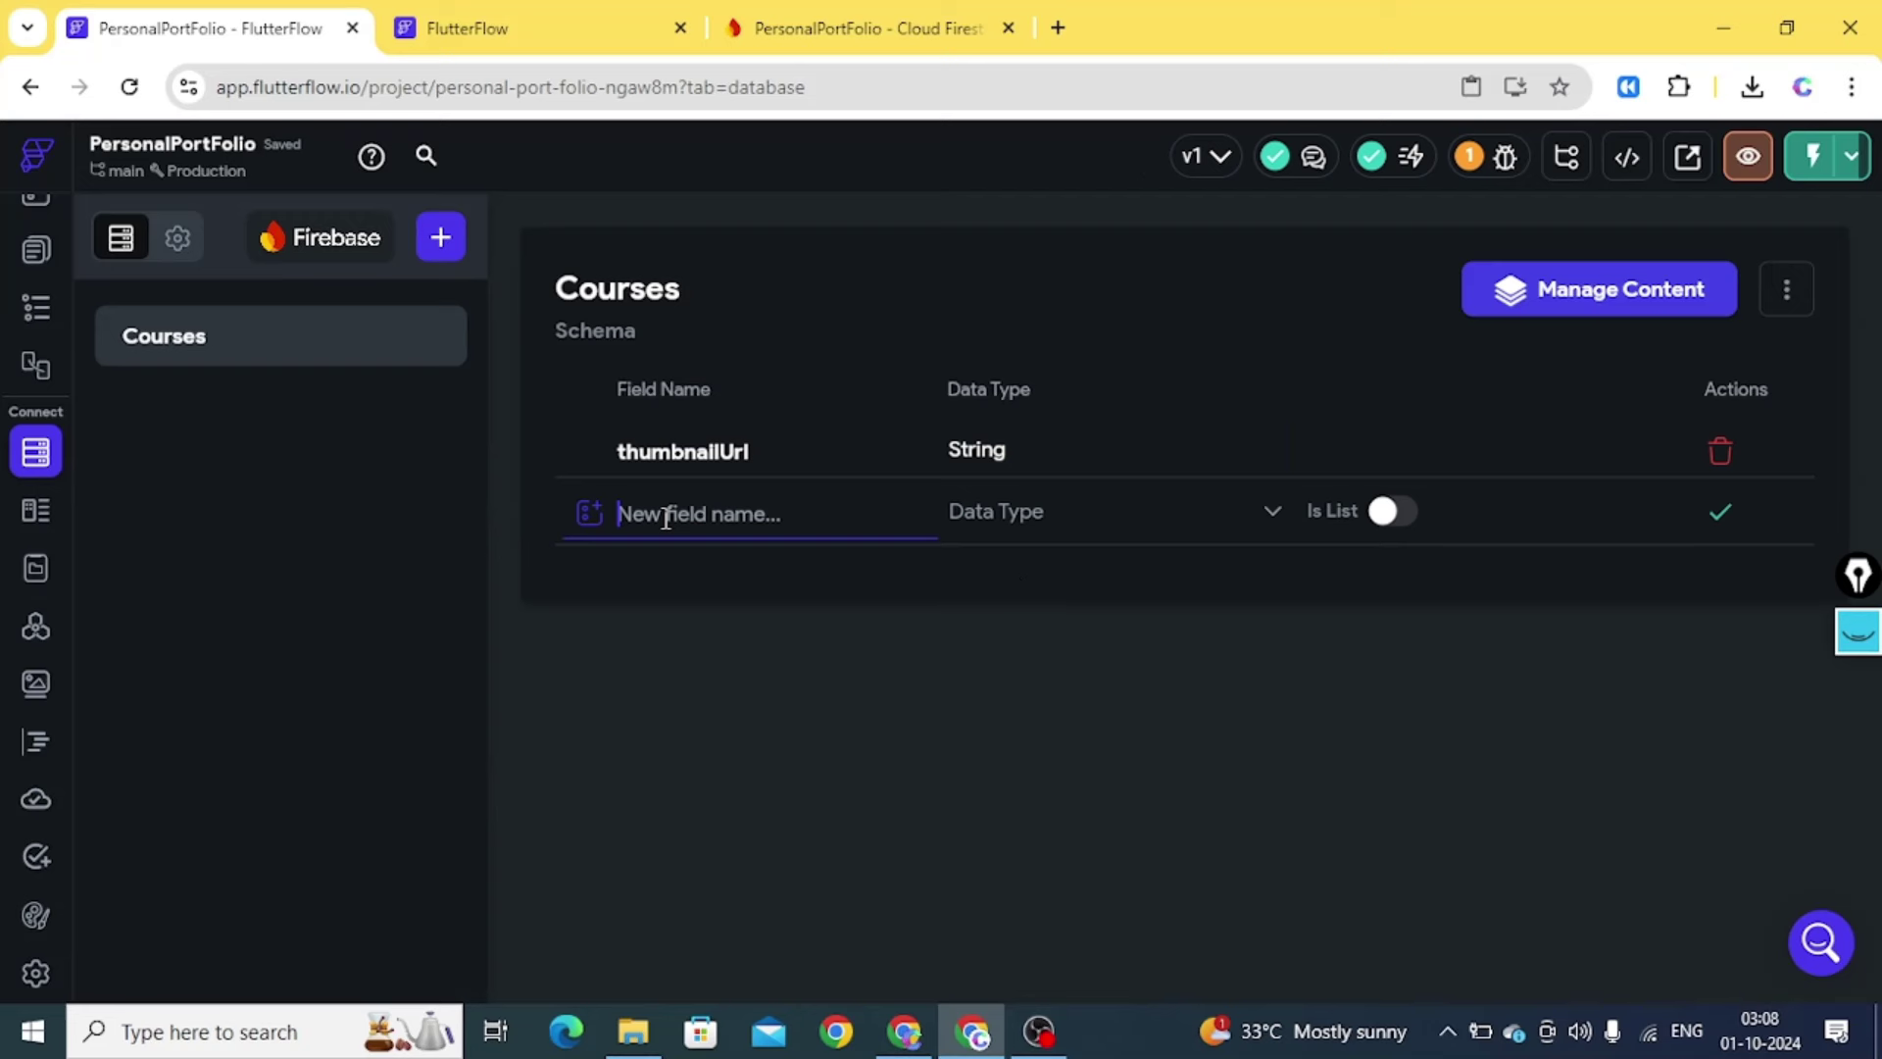
pyautogui.write('title')
pyautogui.click(1071, 534)
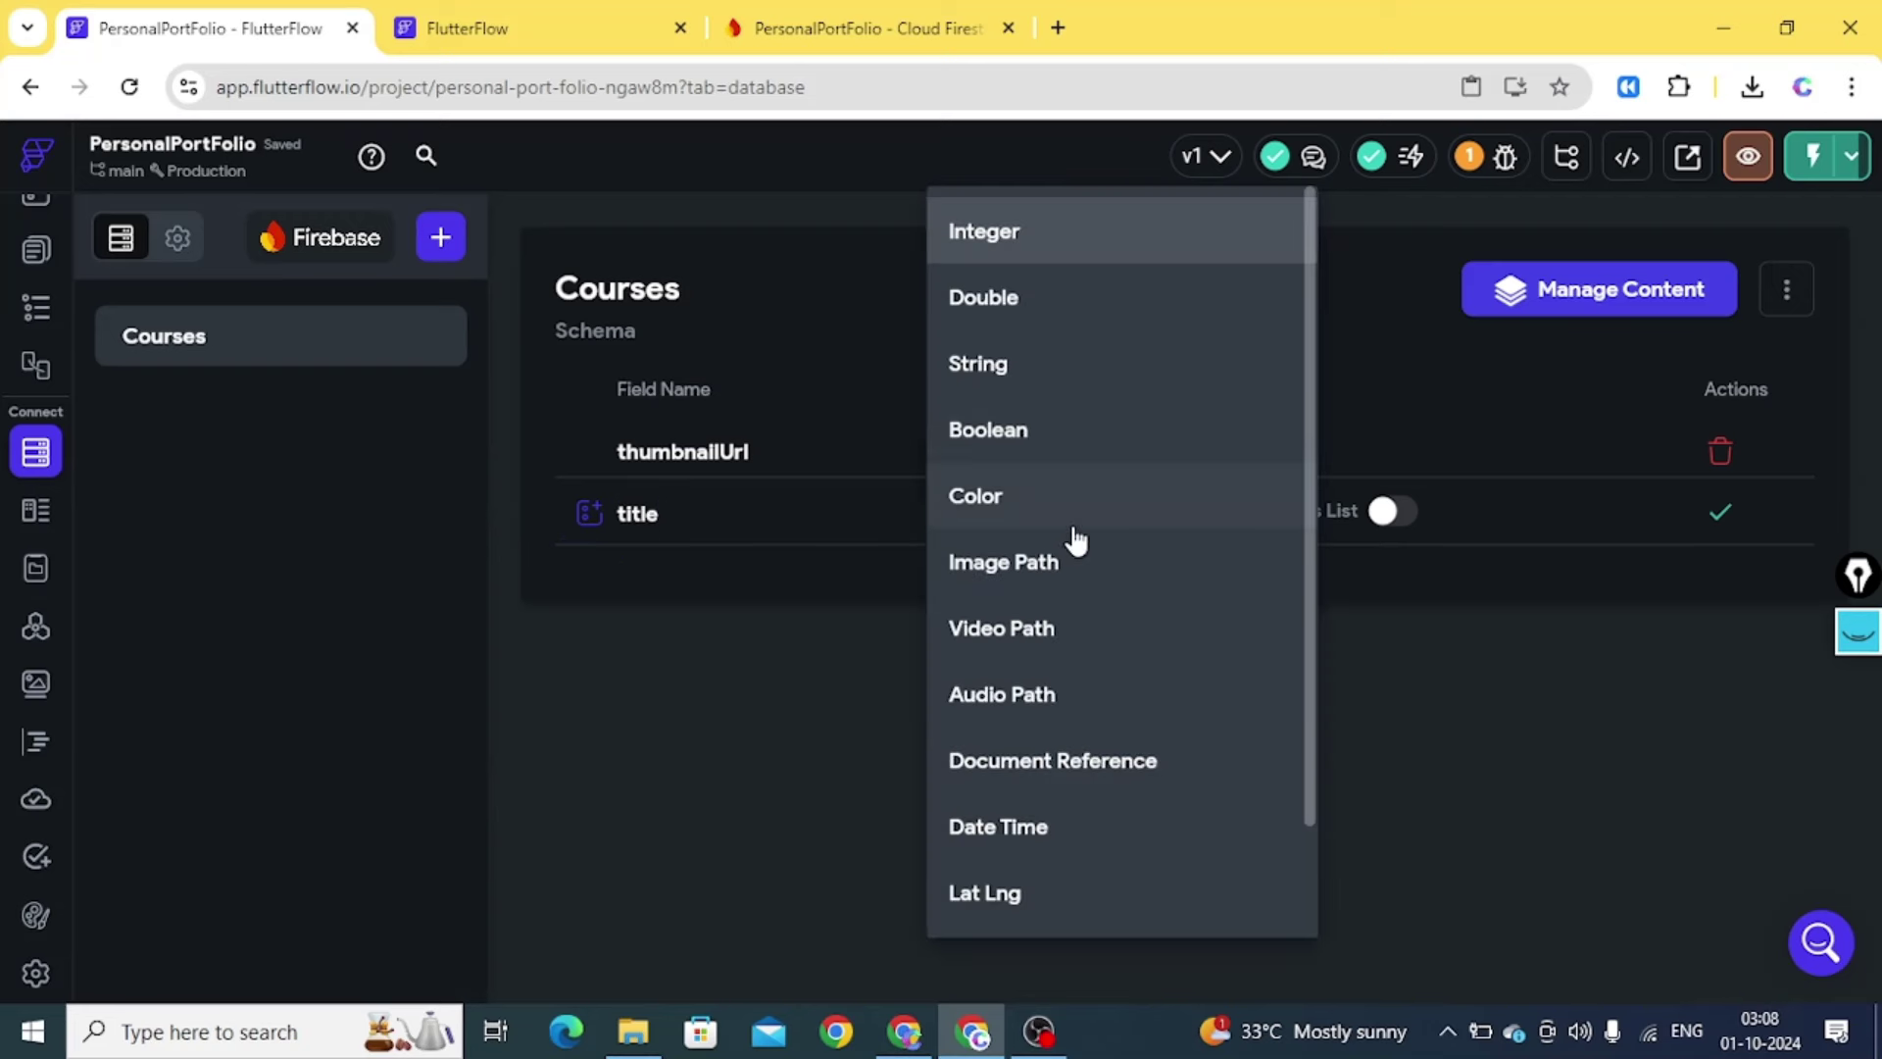
pyautogui.click(958, 379)
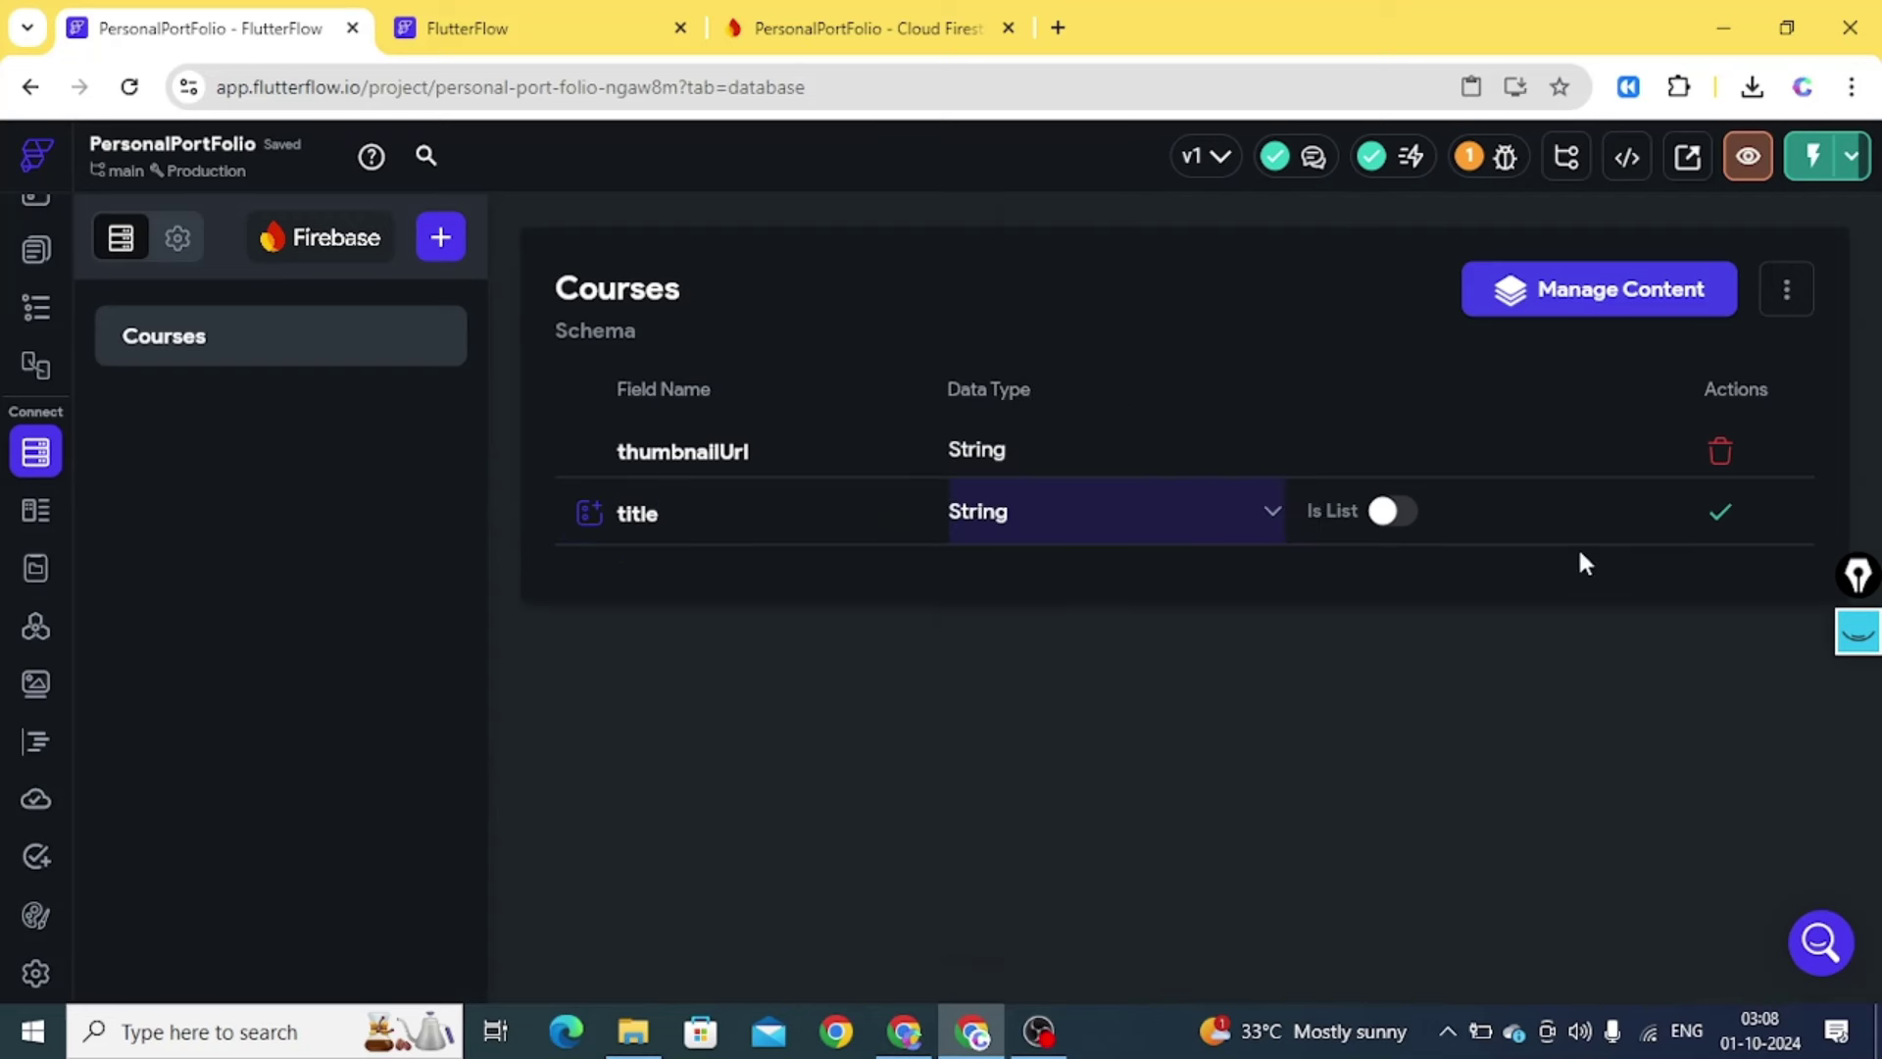
pyautogui.click(1722, 517)
# Add a String field 'pricing' to the Courses schema
pyautogui.click(702, 580)
pyautogui.write('pr')
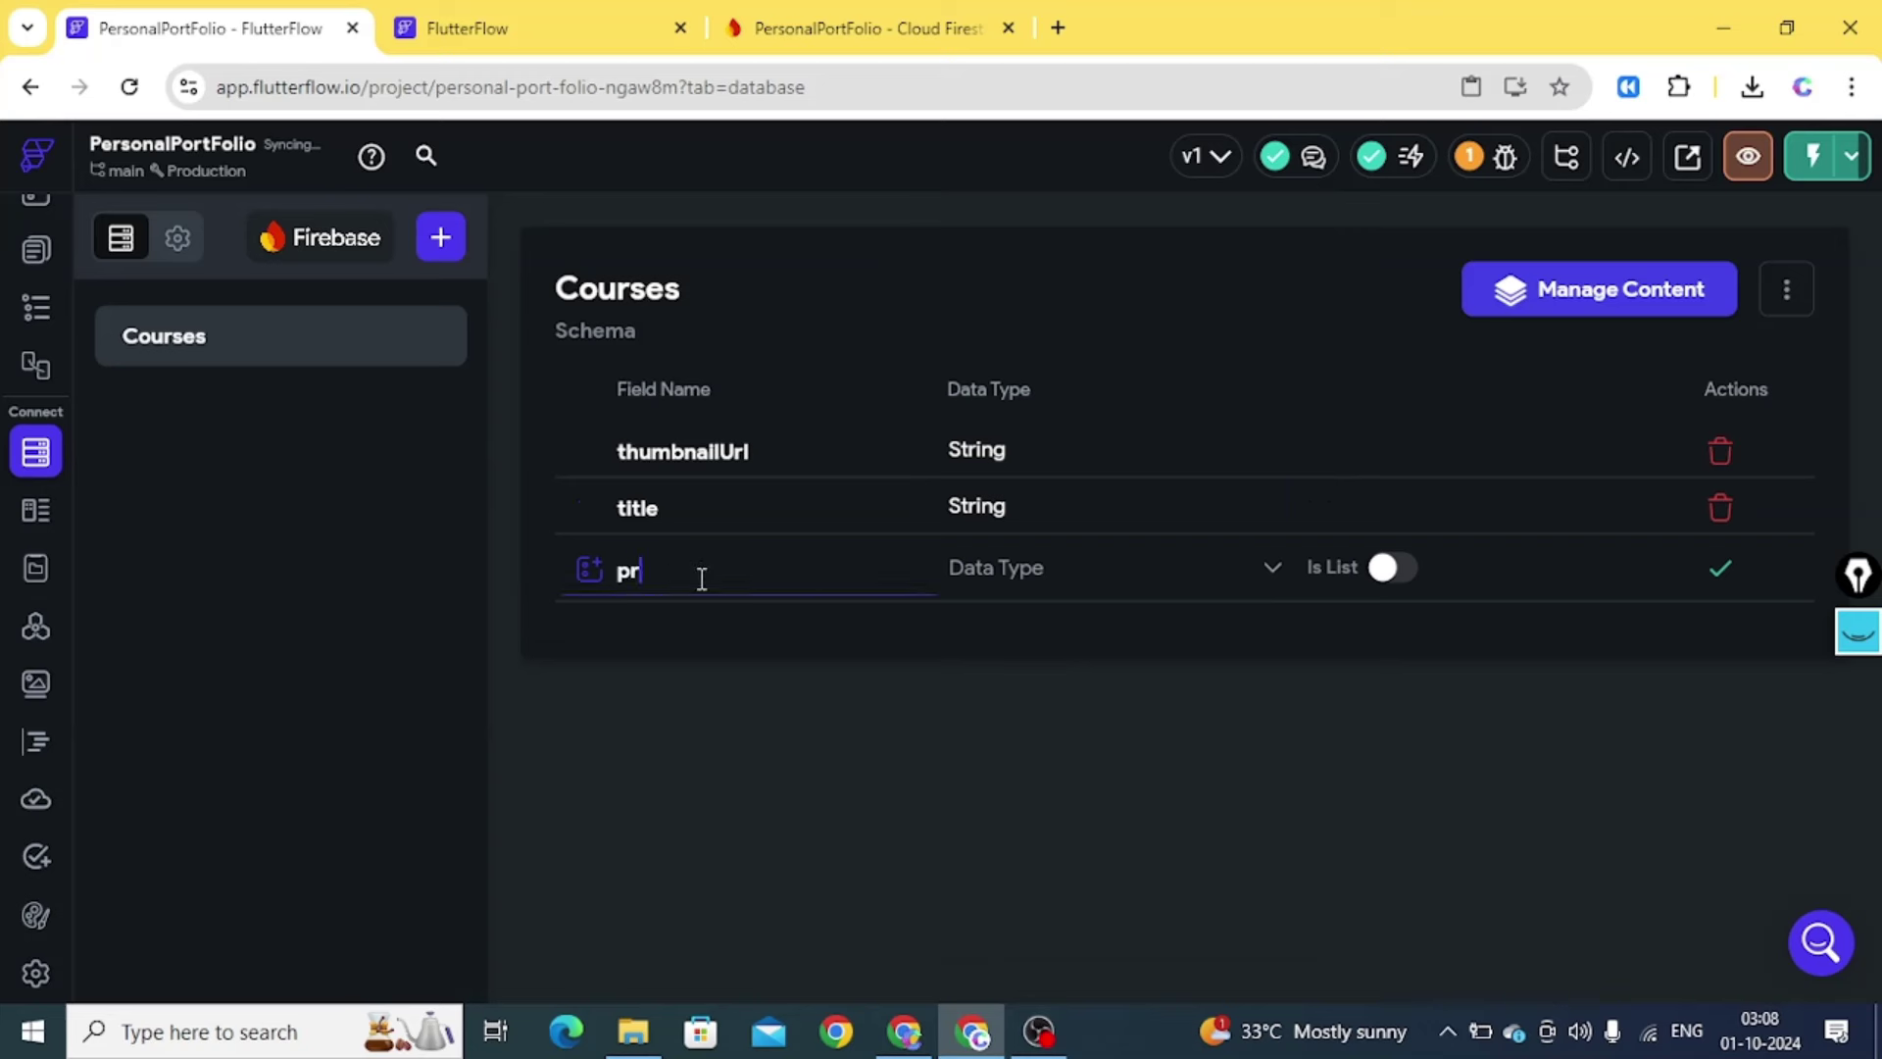
pyautogui.press('BackSpace')
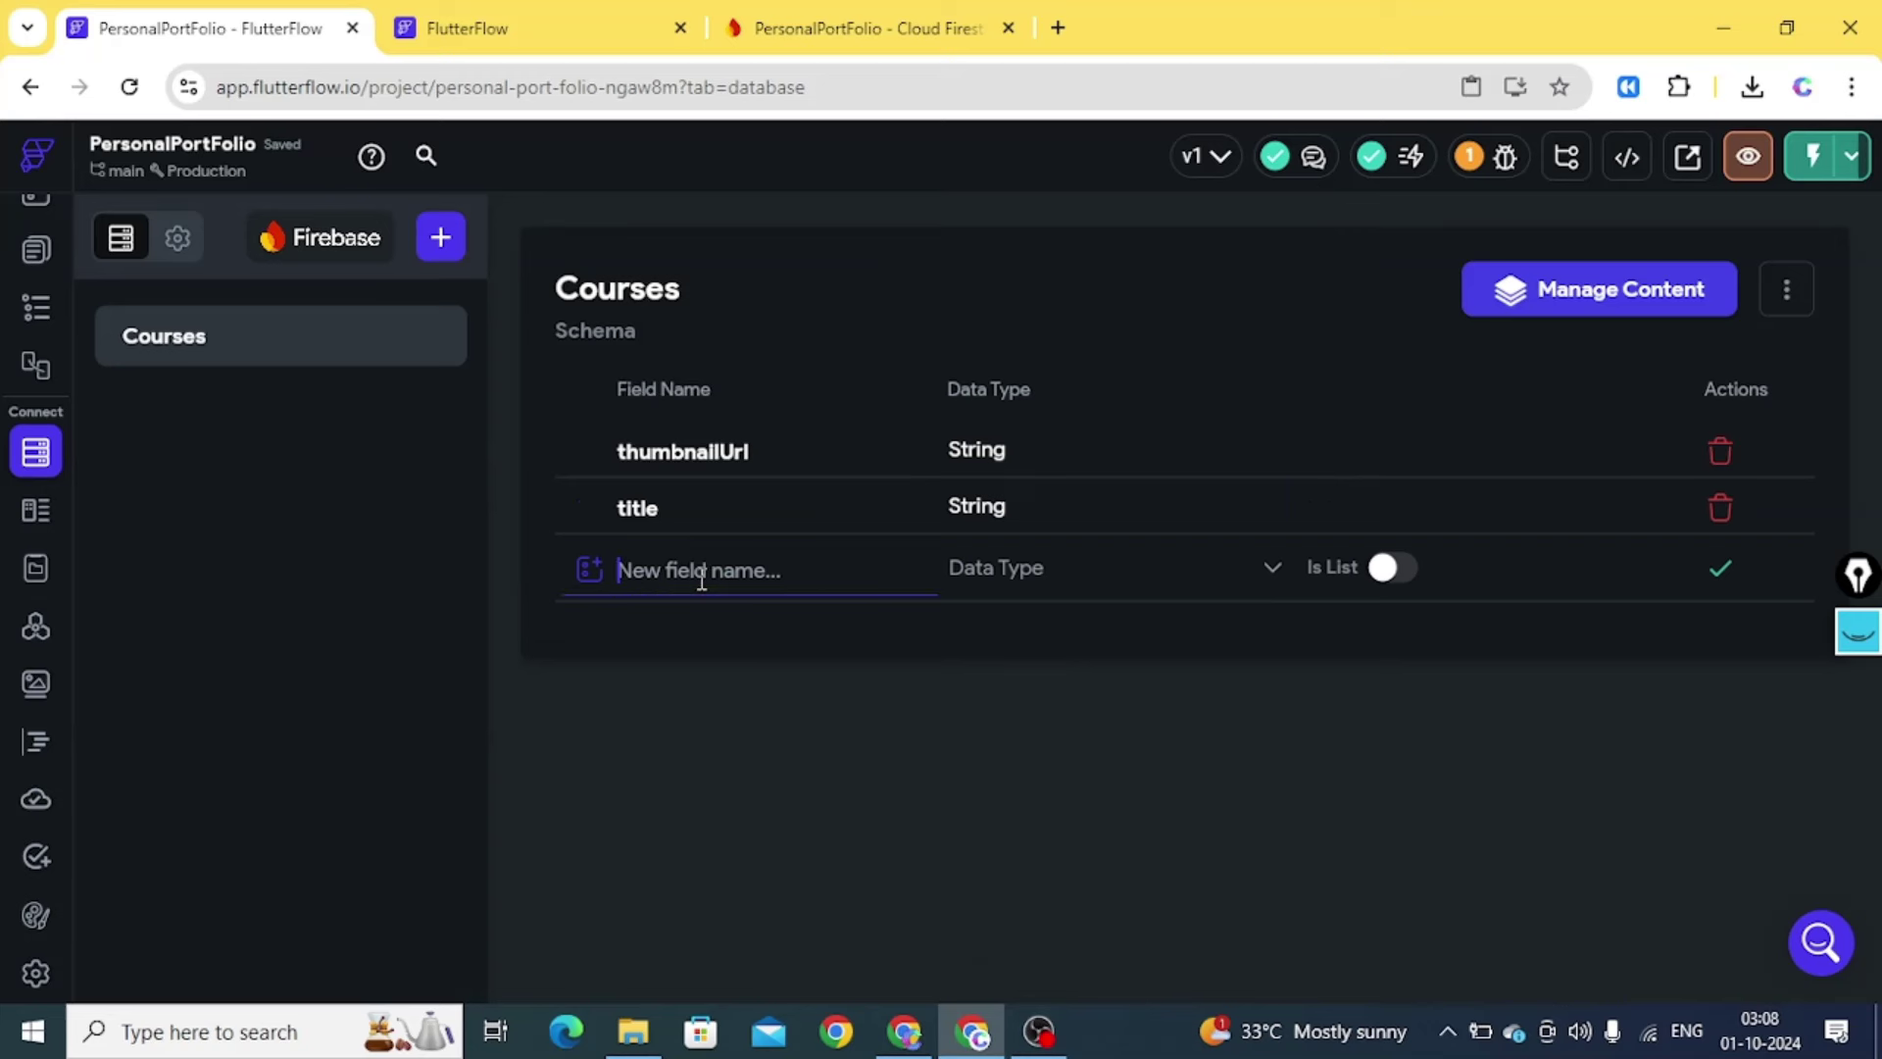
pyautogui.write('pricing')
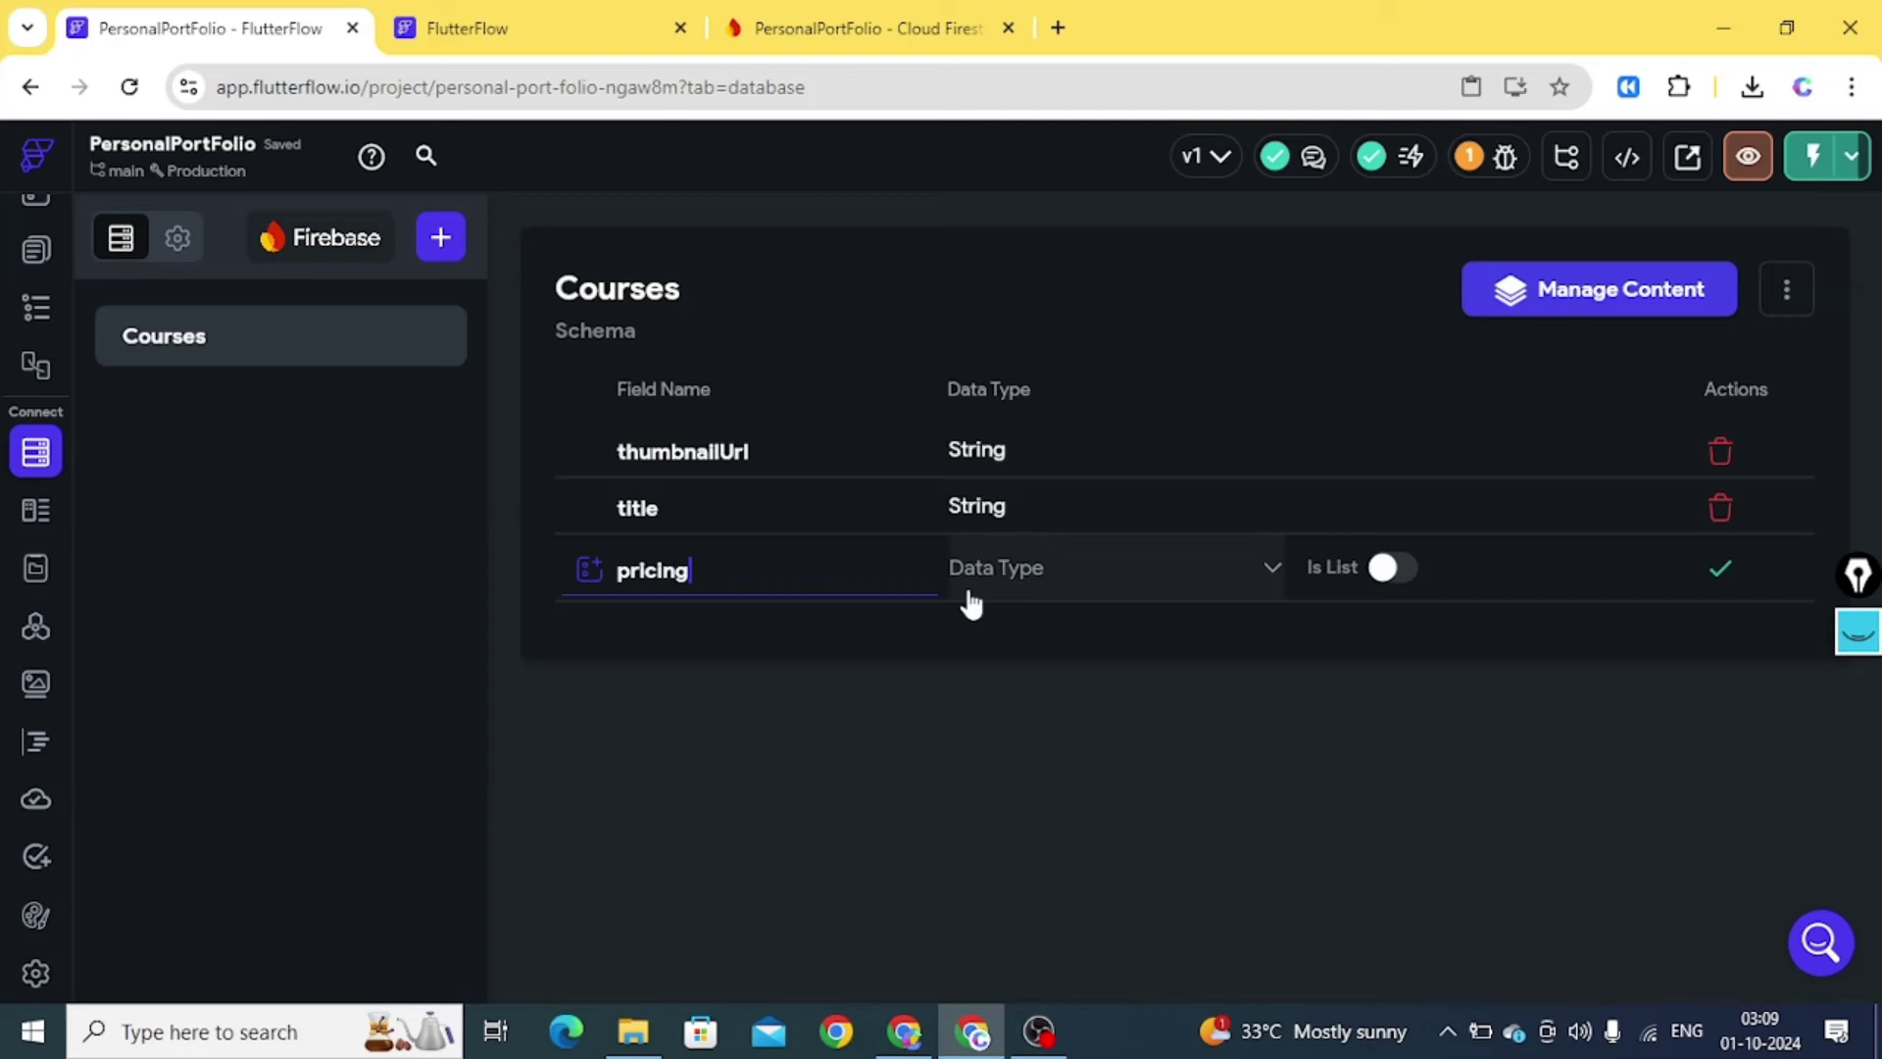
pyautogui.click(967, 596)
pyautogui.click(985, 364)
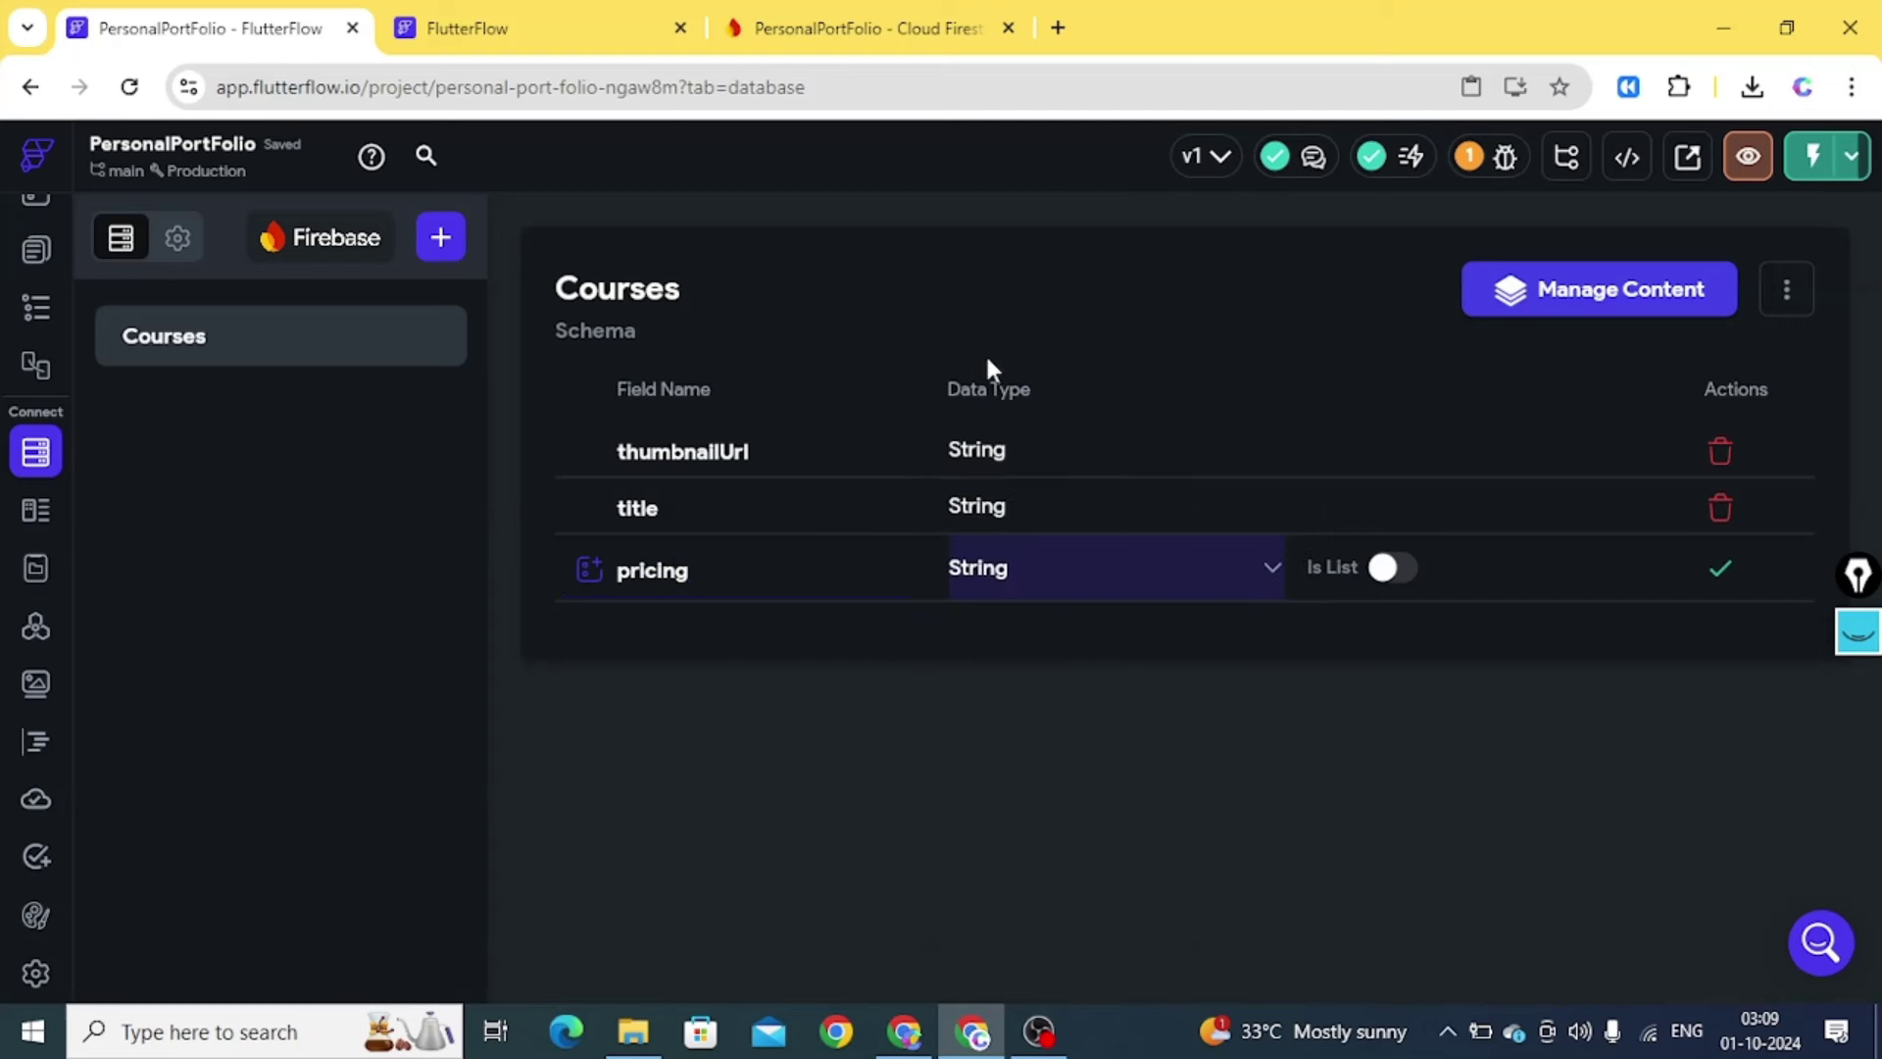
pyautogui.click(1720, 568)
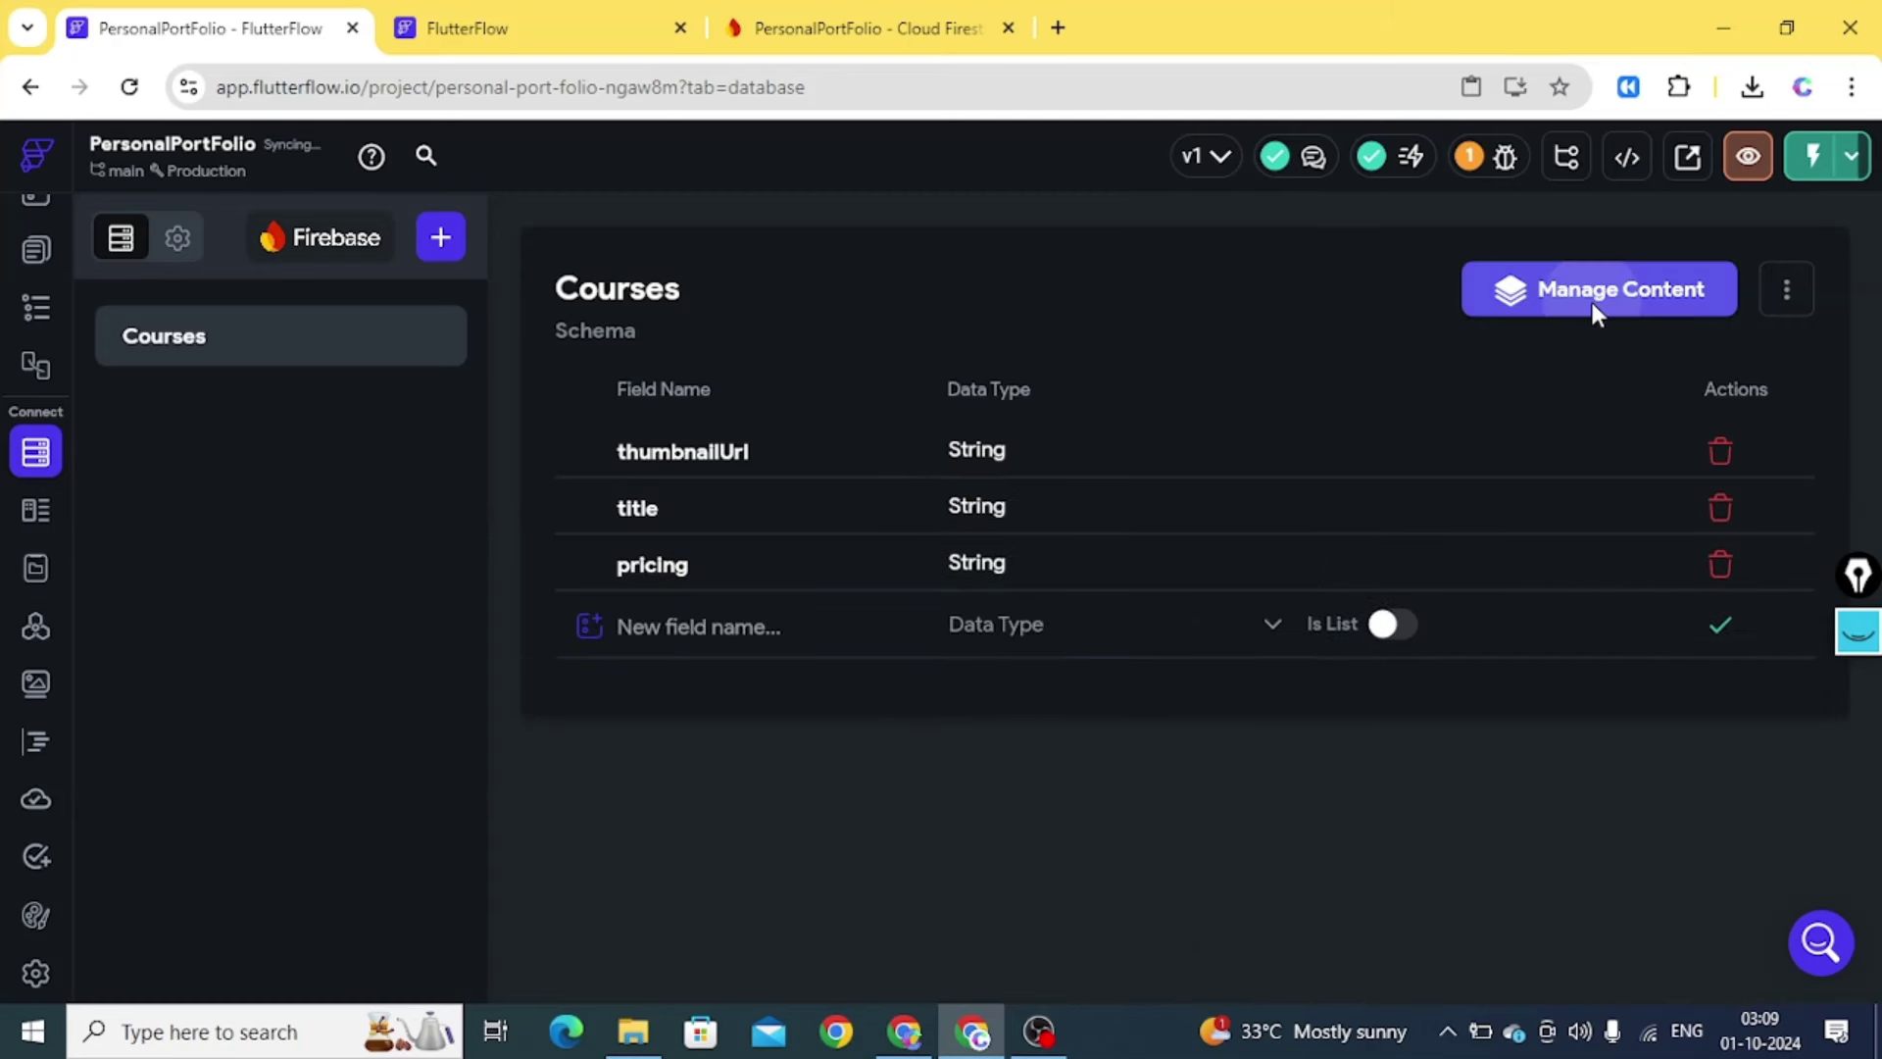
pyautogui.click(1593, 302)
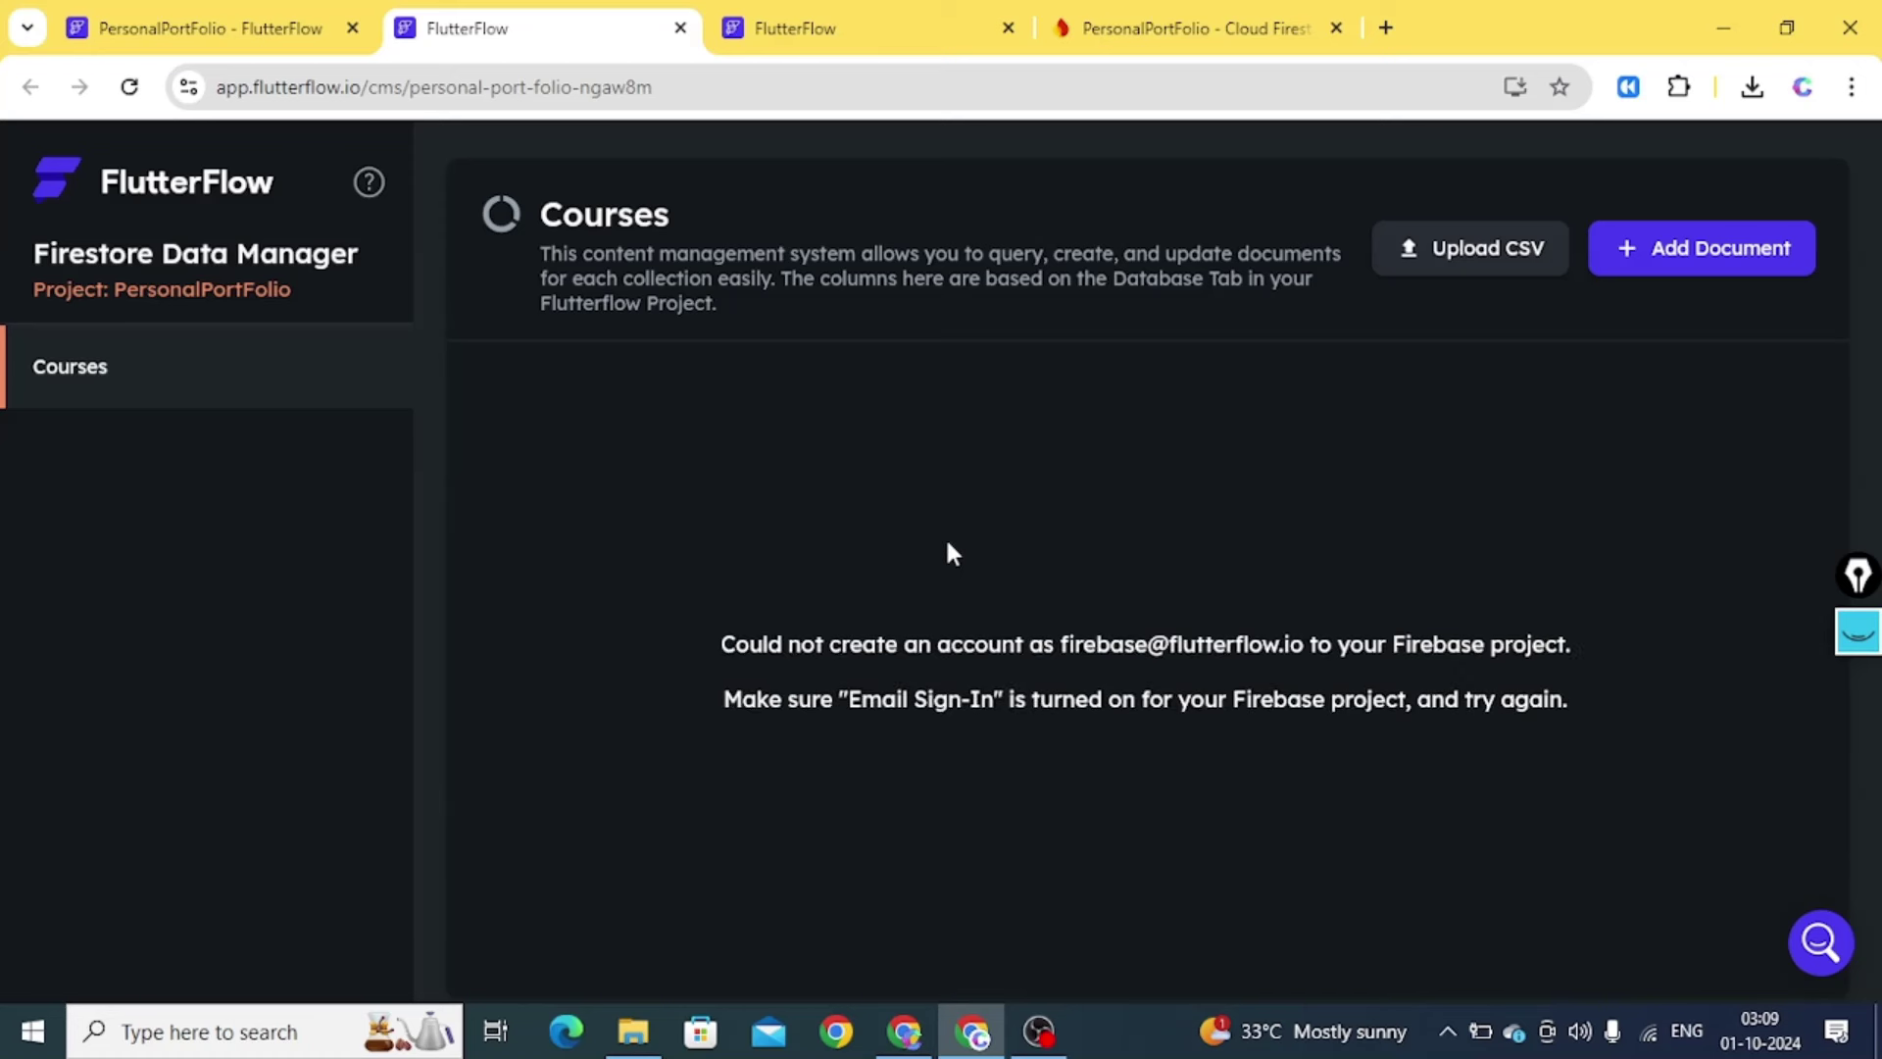
# Read the 'Could not create an account' error, then switch to the Cloud Firestore console
pyautogui.moveTo(945, 537); pyautogui.dragTo(897, 710)
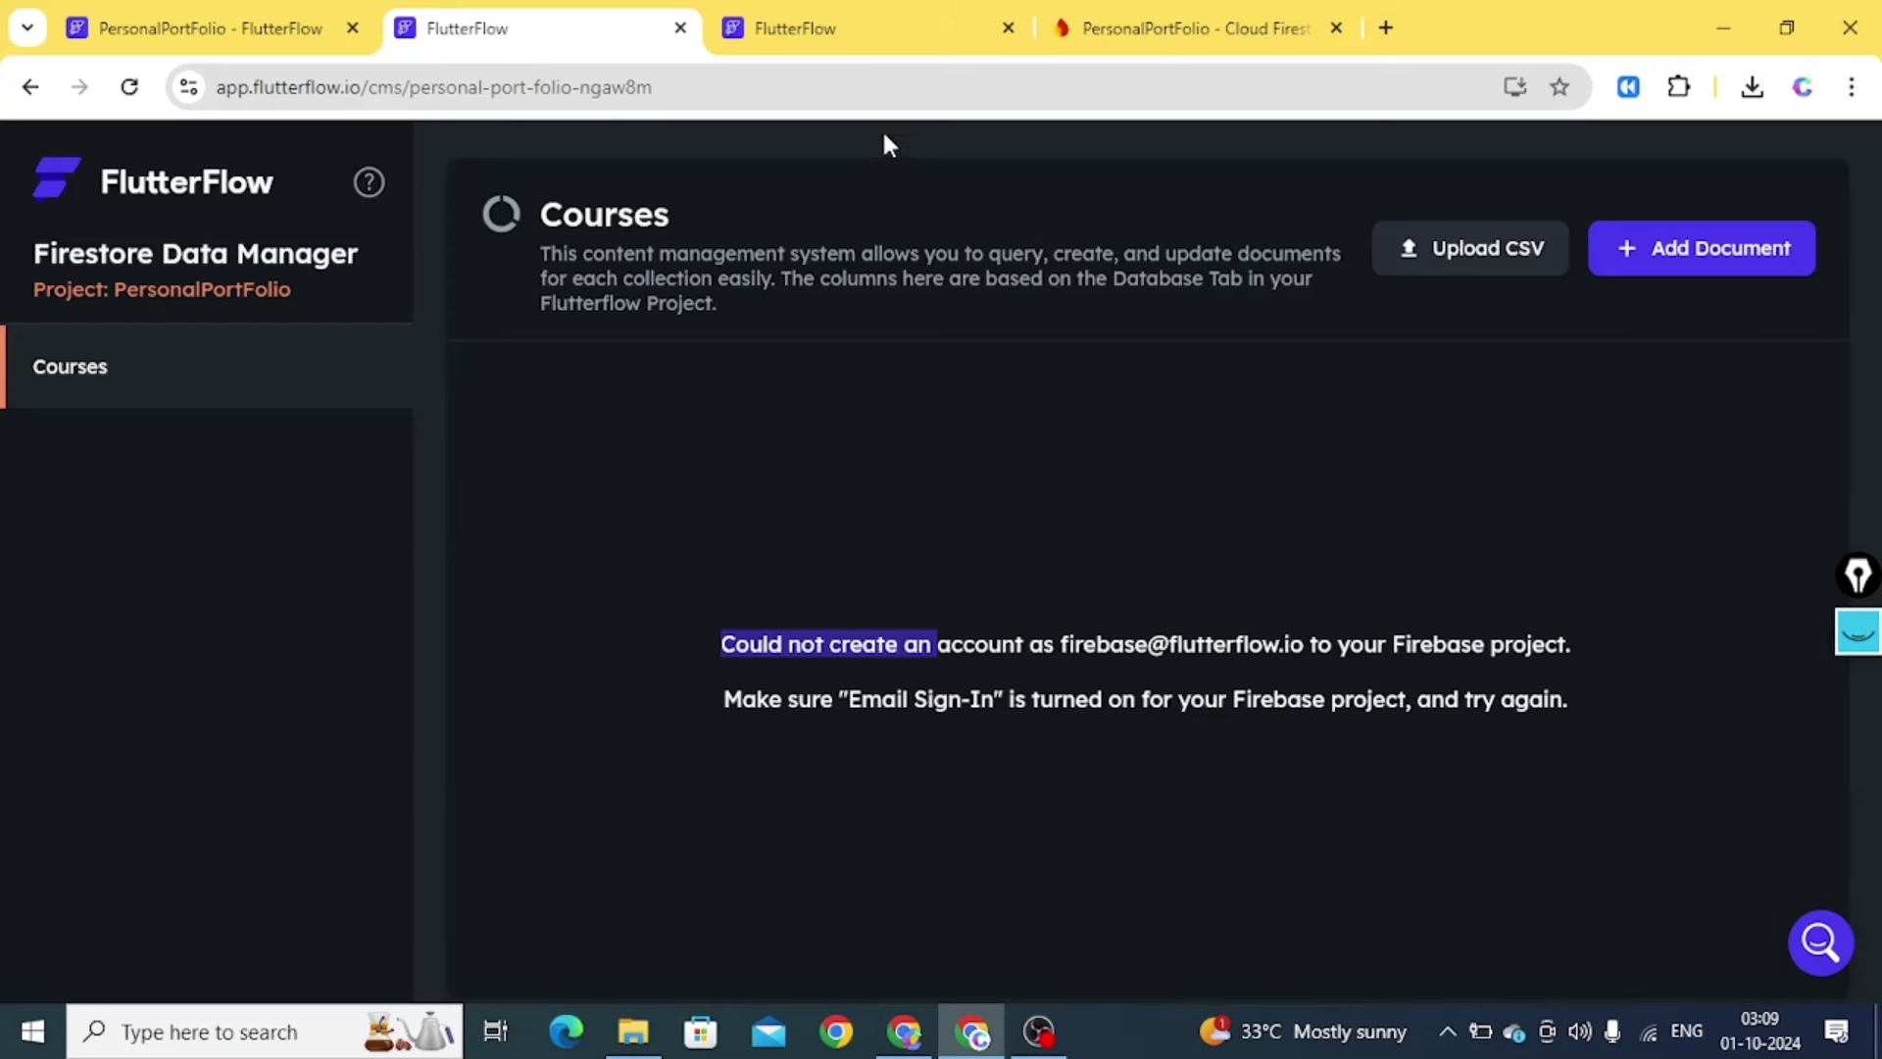
pyautogui.click(1177, 30)
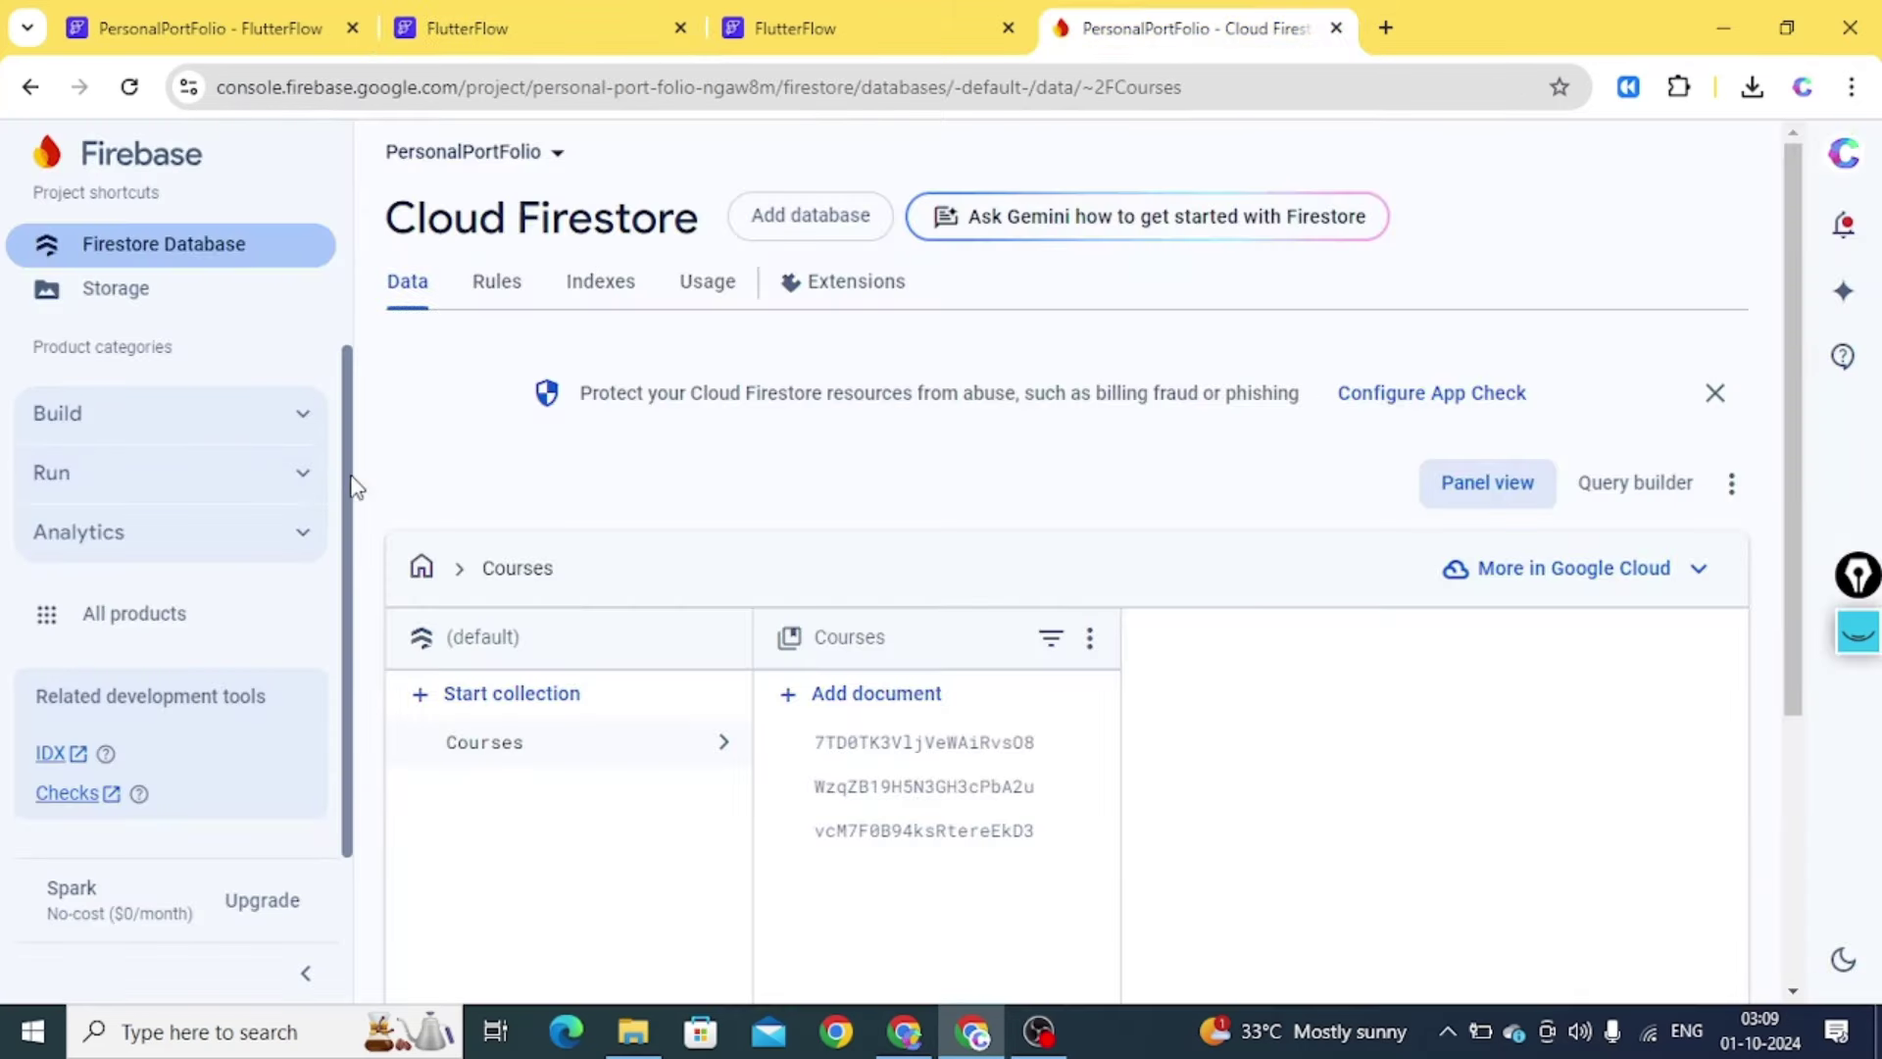
# Set up Firebase Authentication with Email/Password sign-in enabled and saved
pyautogui.click(274, 416)
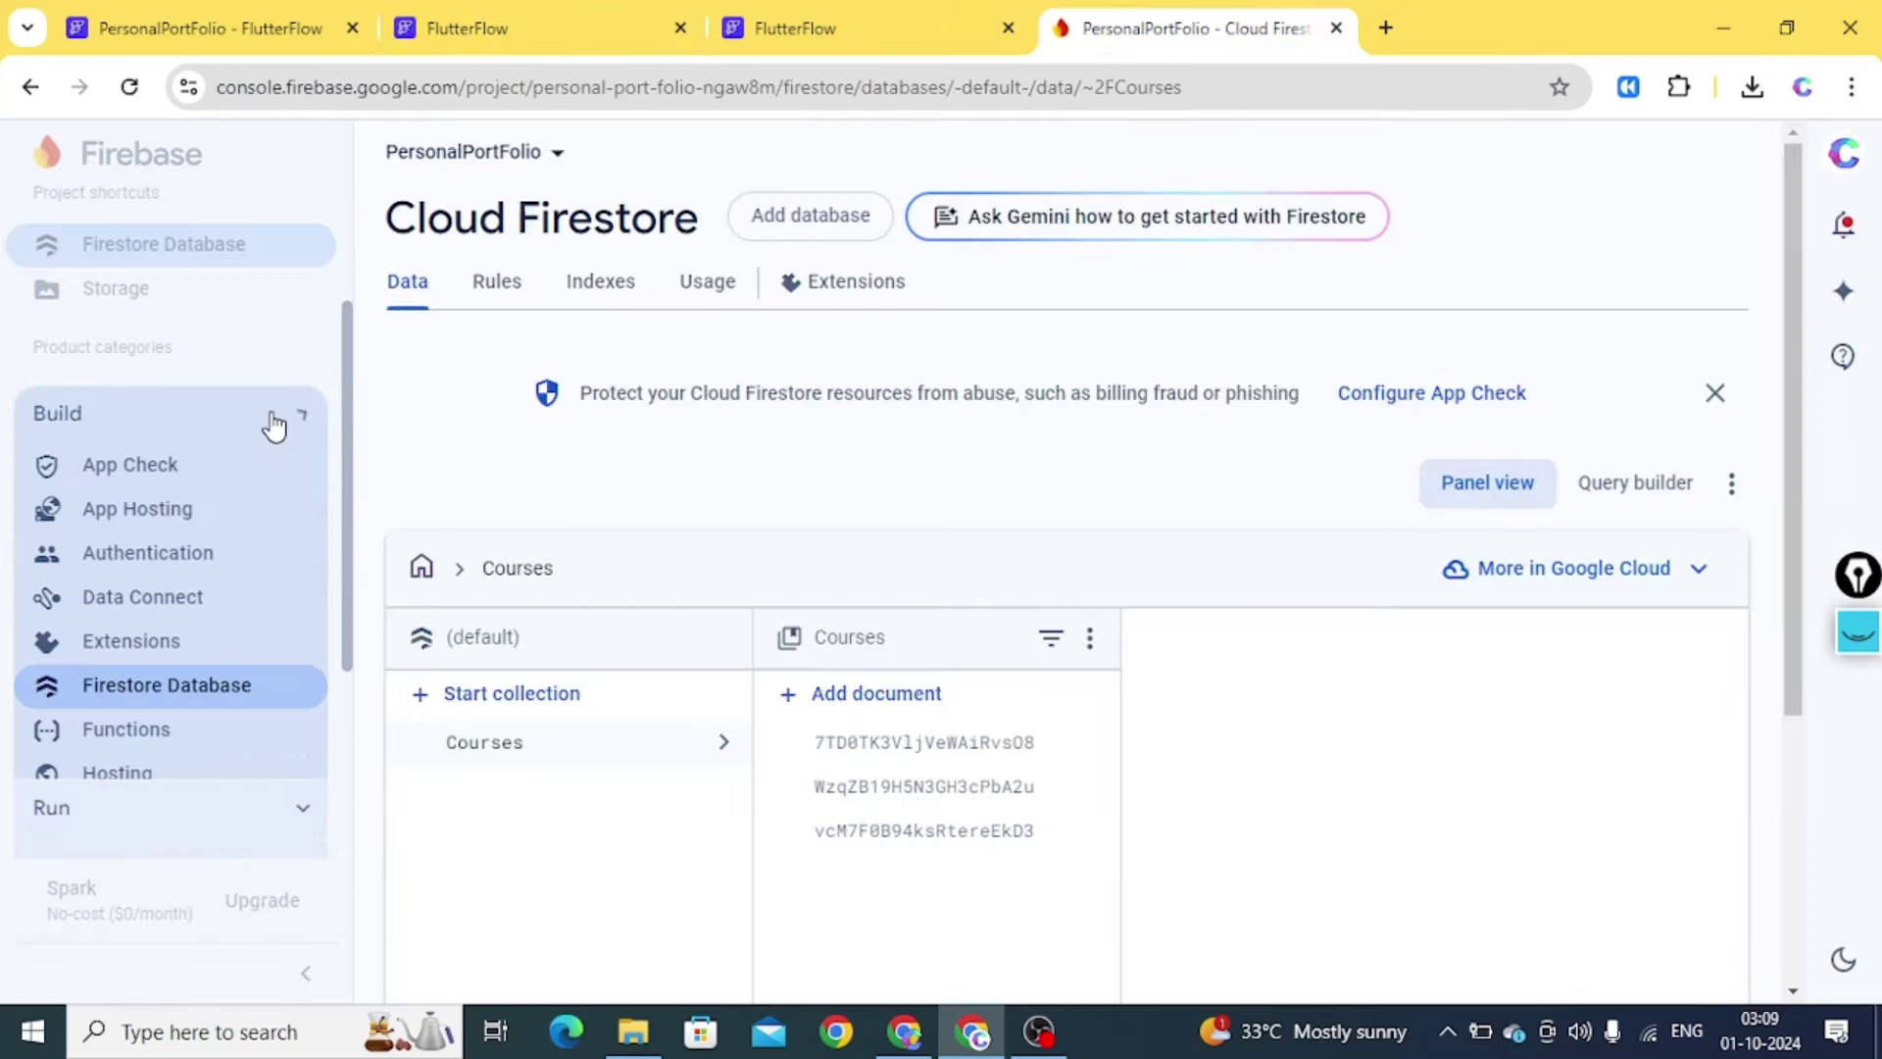
pyautogui.click(148, 554)
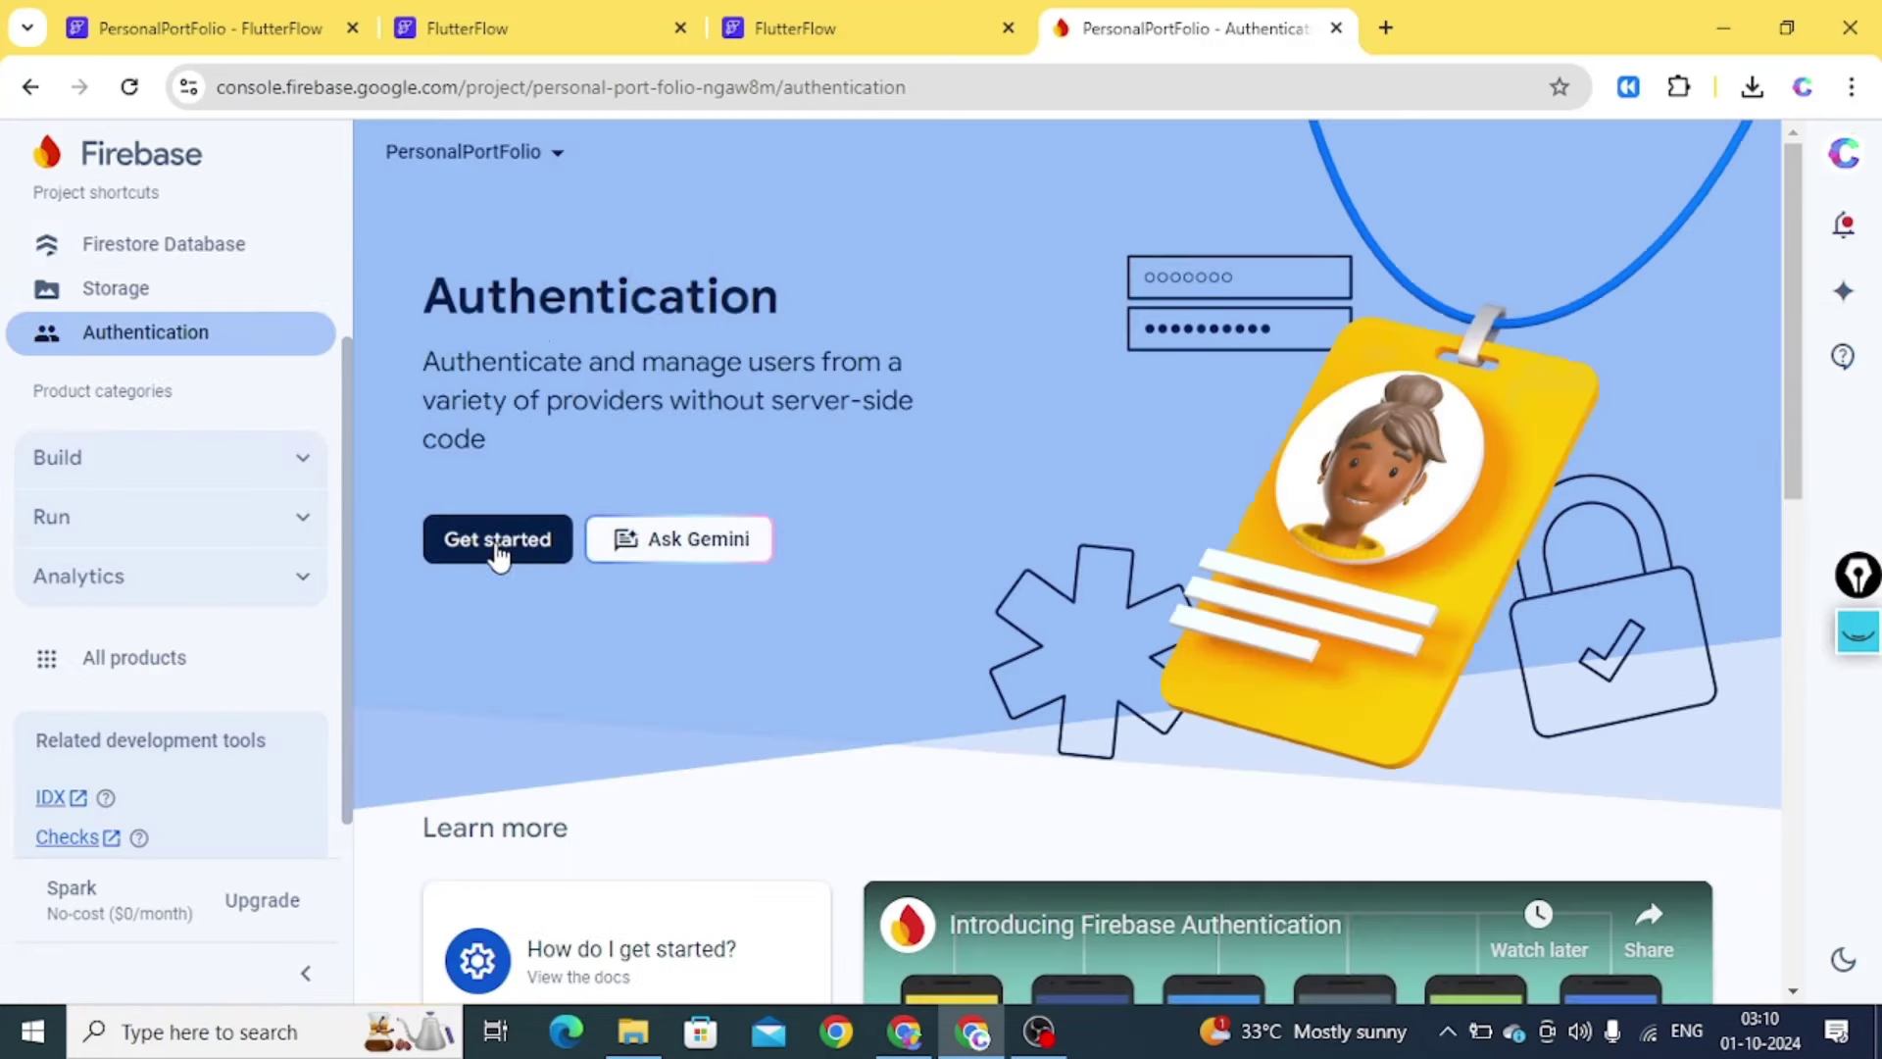
pyautogui.click(496, 541)
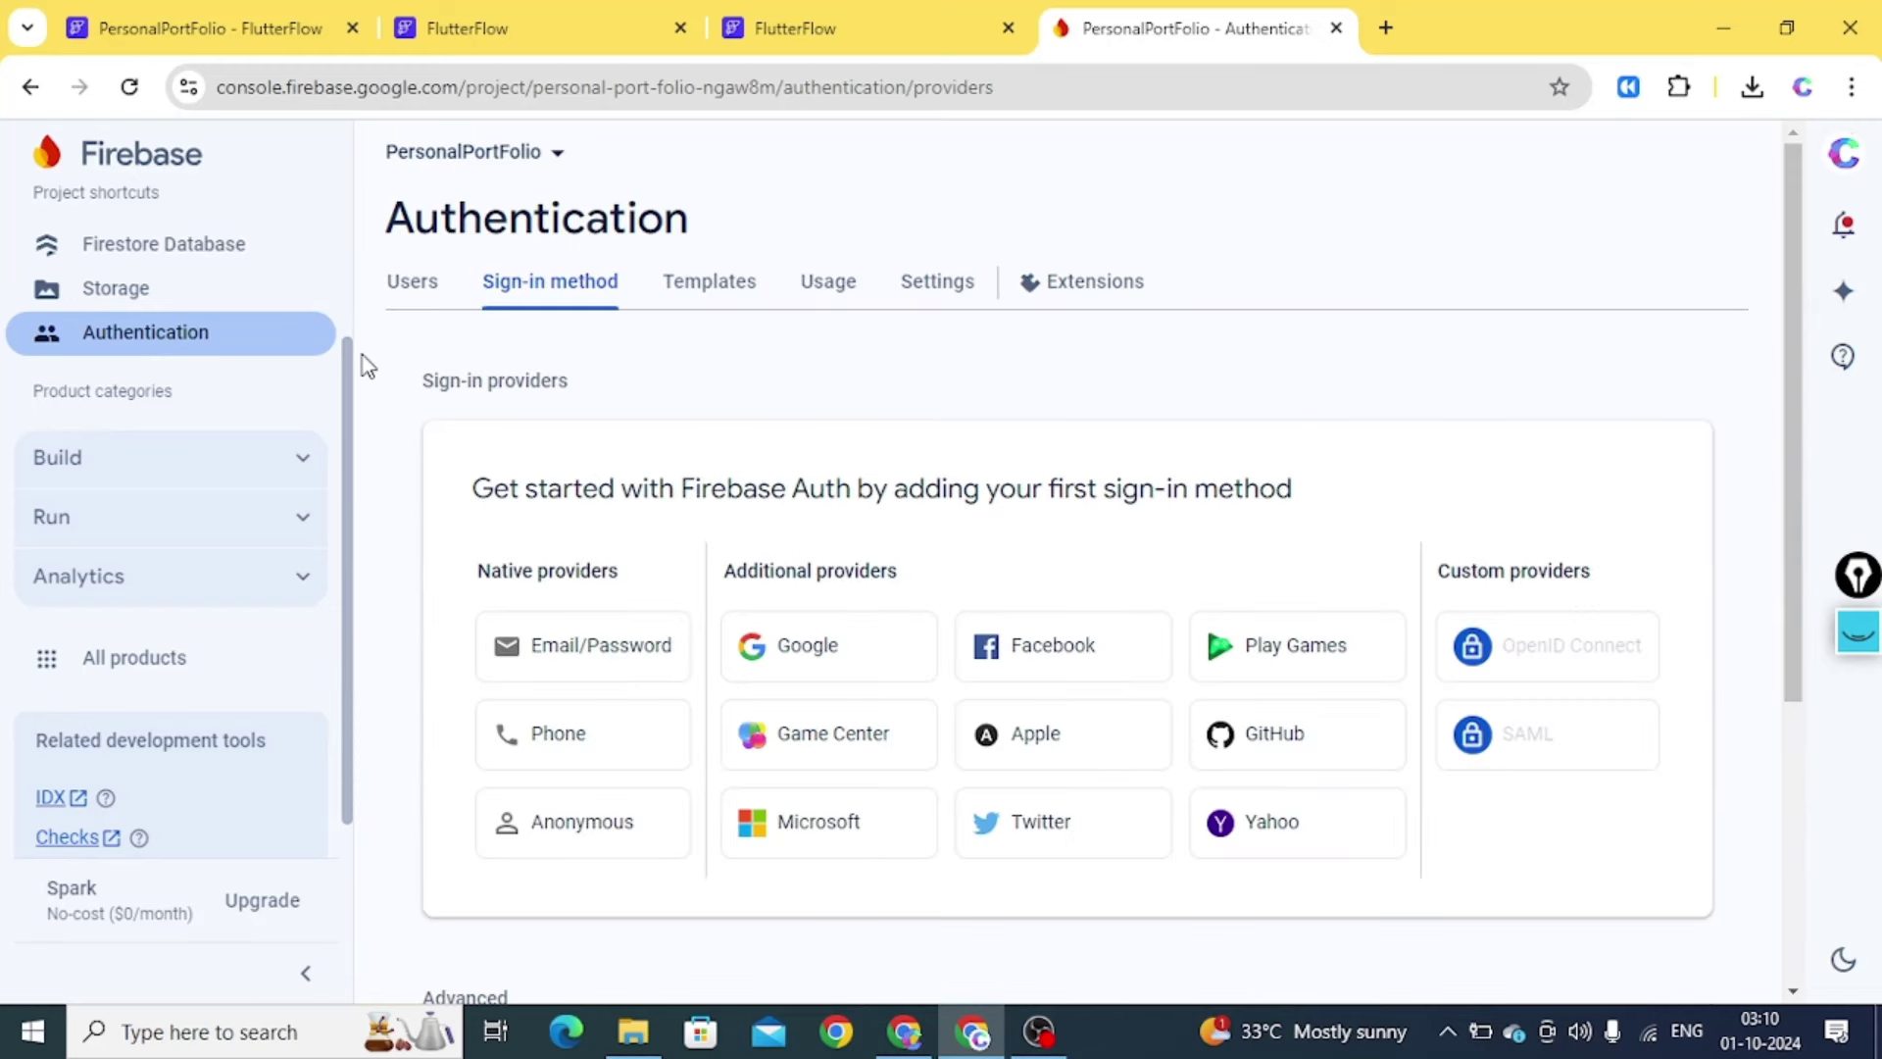
pyautogui.click(582, 672)
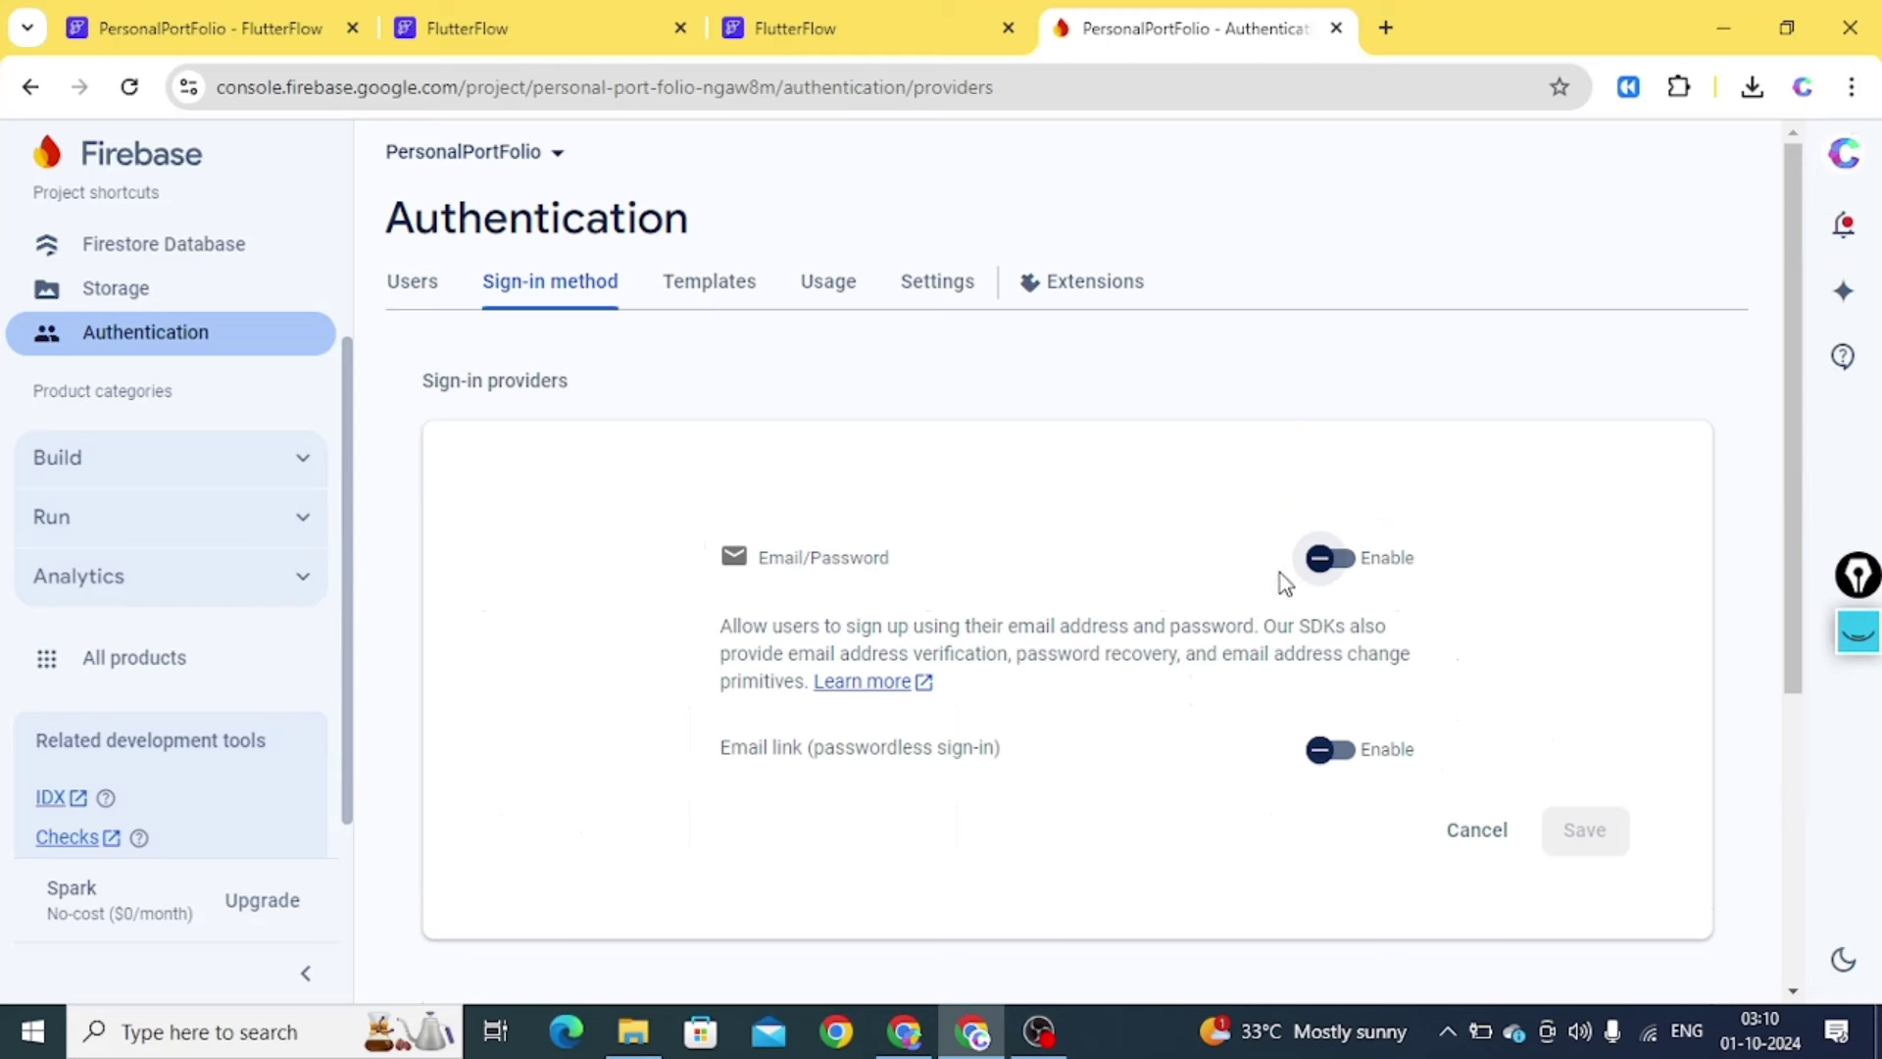
pyautogui.click(1329, 558)
pyautogui.click(1585, 830)
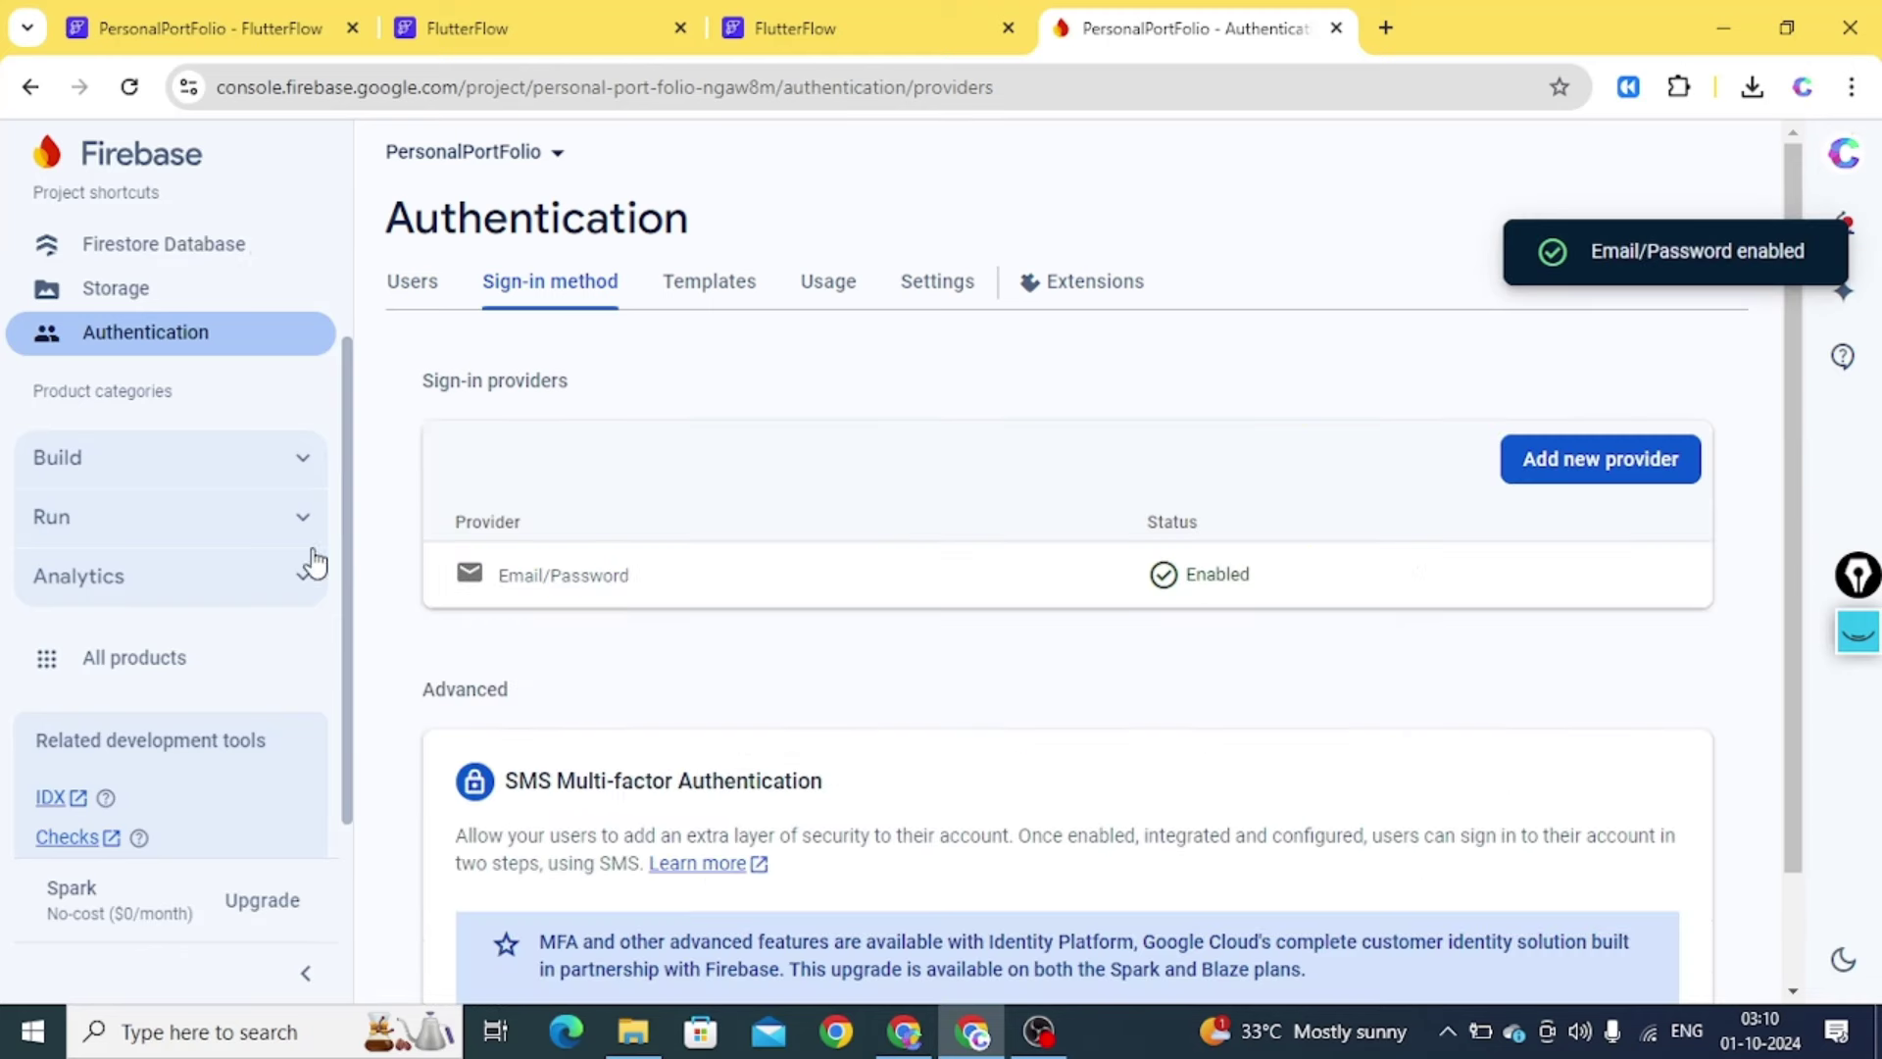
# View Project settings > Users and permissions, then return to the FlutterFlow project
pyautogui.scroll(3, 270, 592)
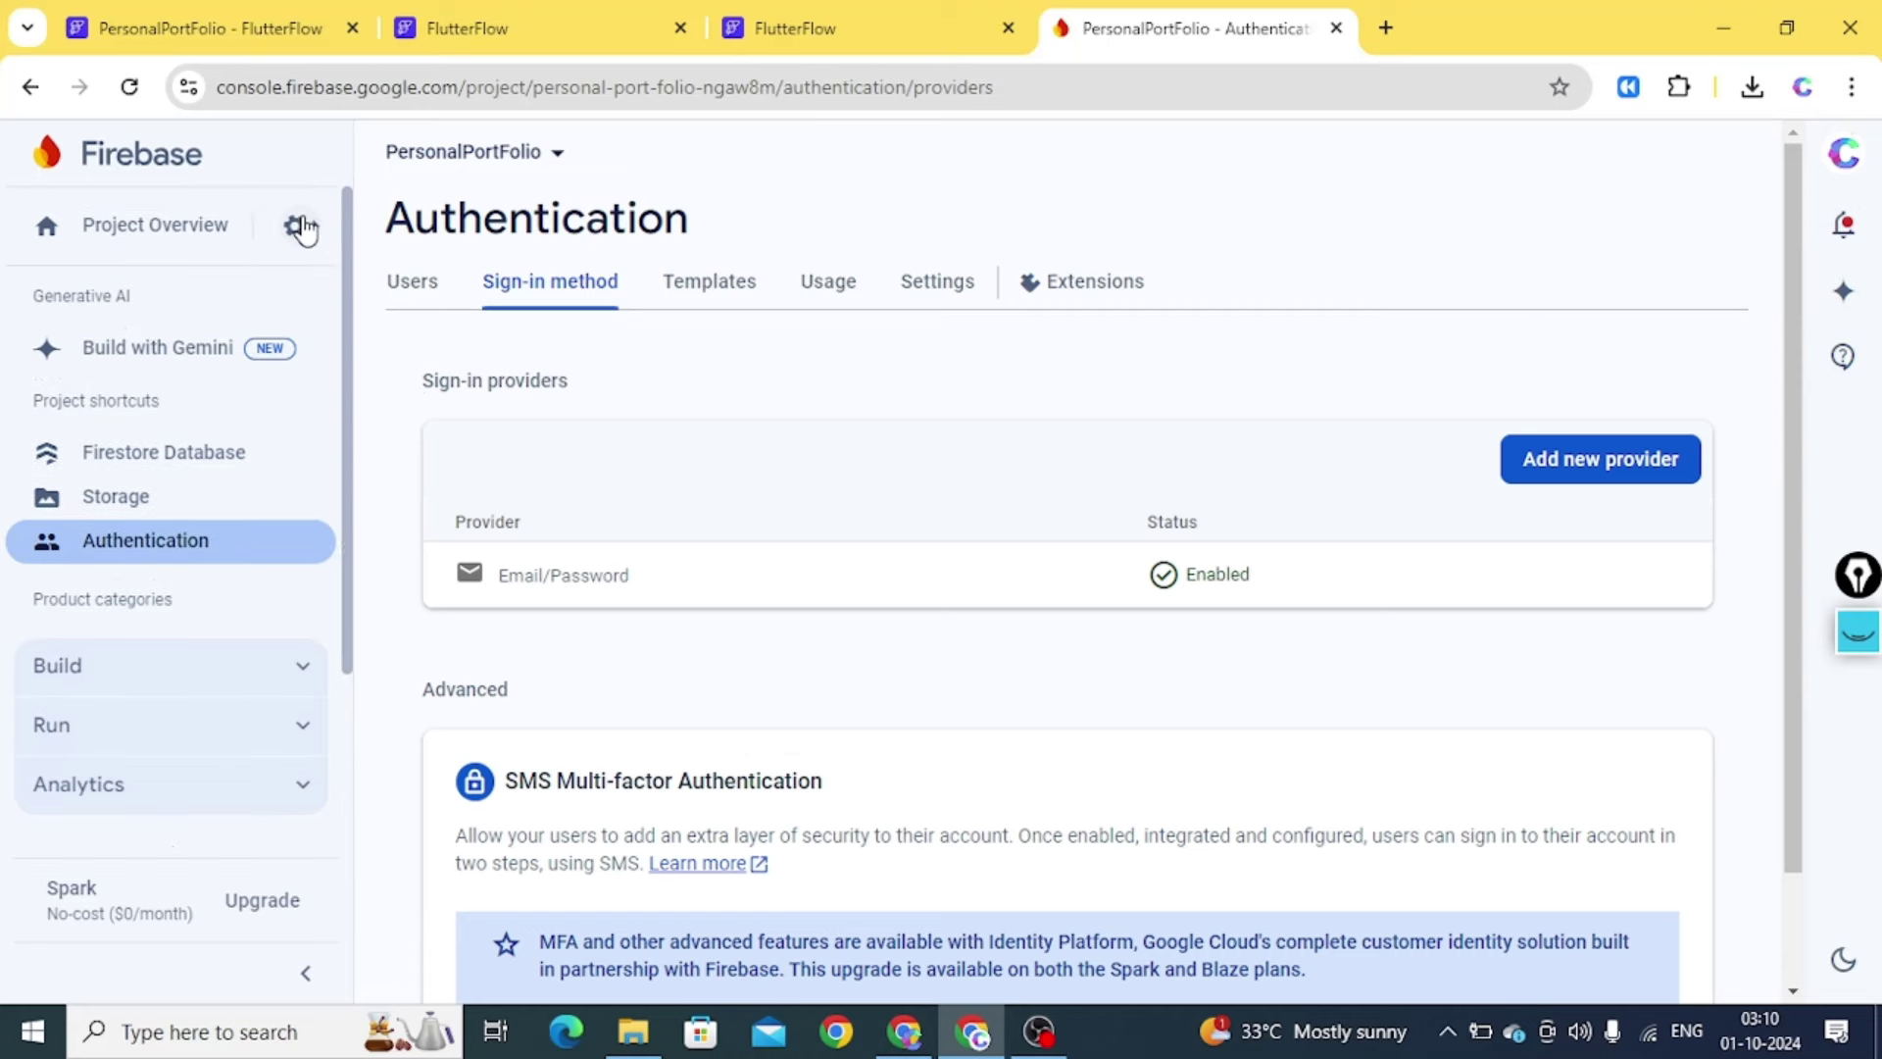
pyautogui.click(304, 229)
pyautogui.click(419, 235)
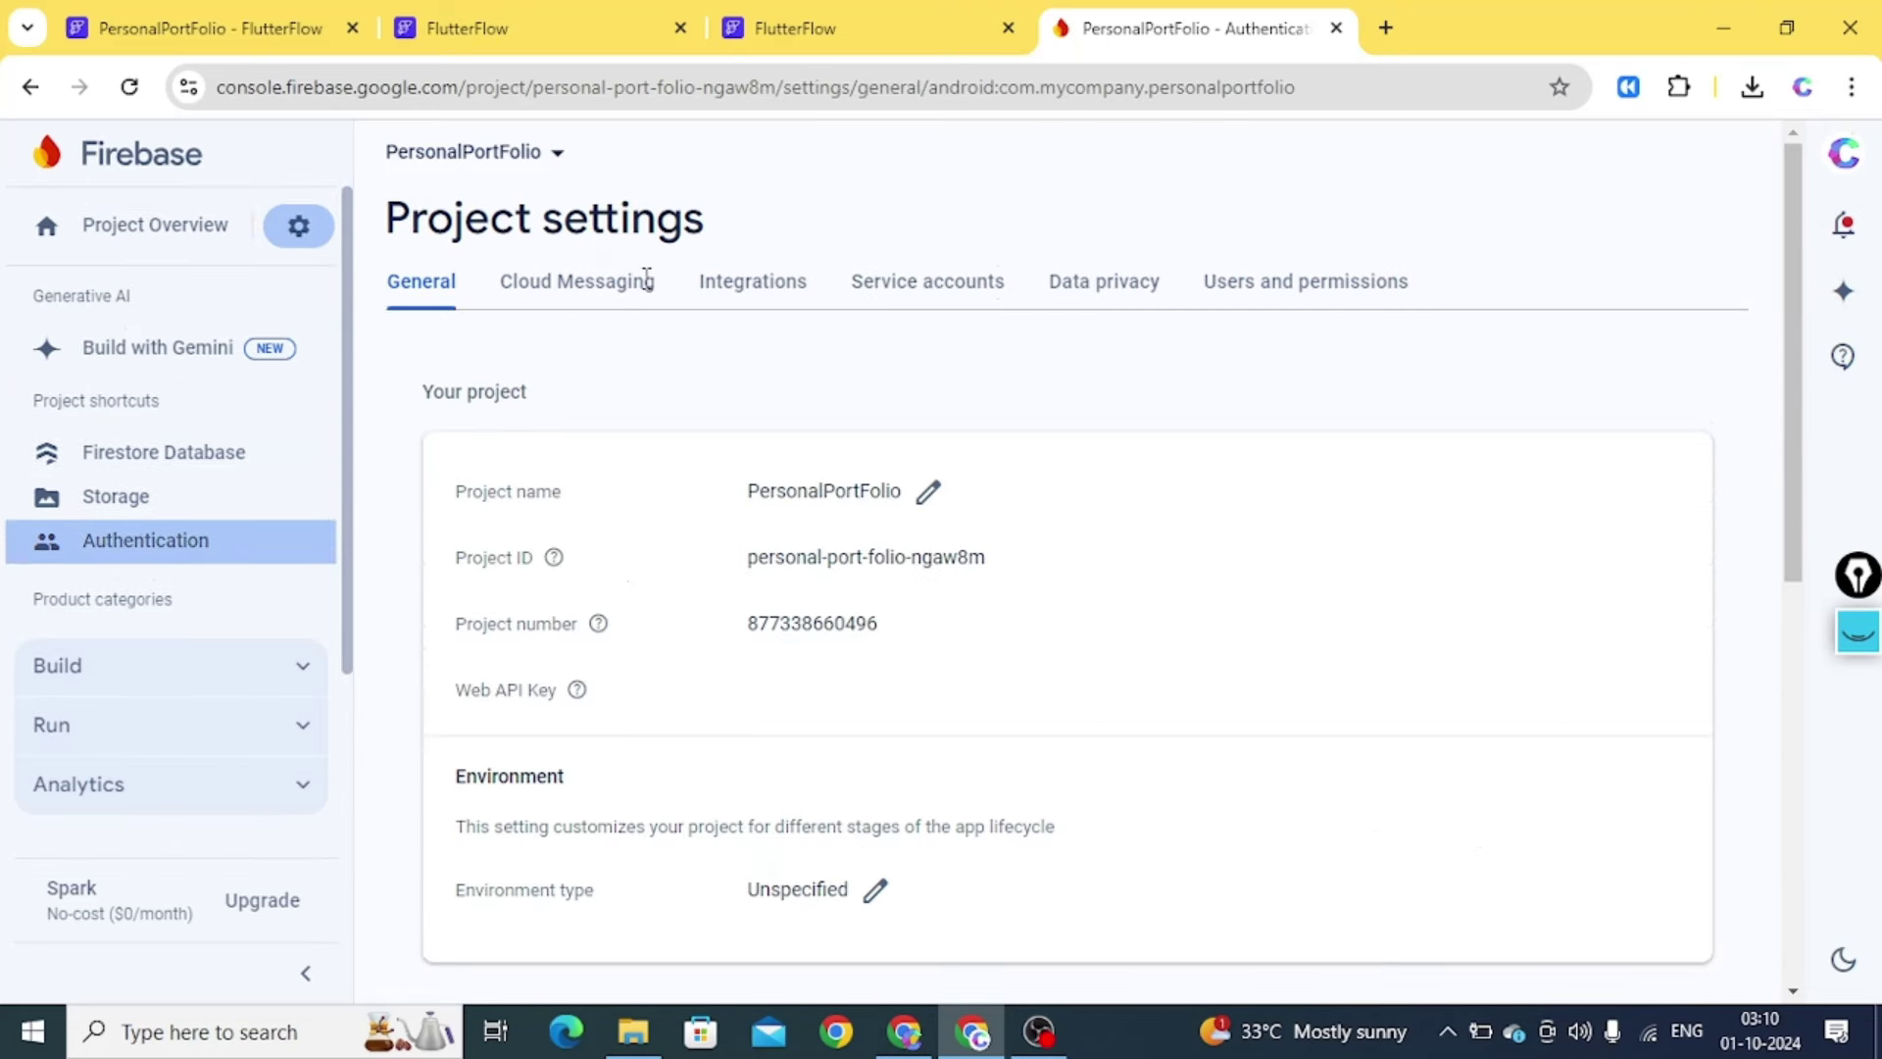
pyautogui.click(1271, 294)
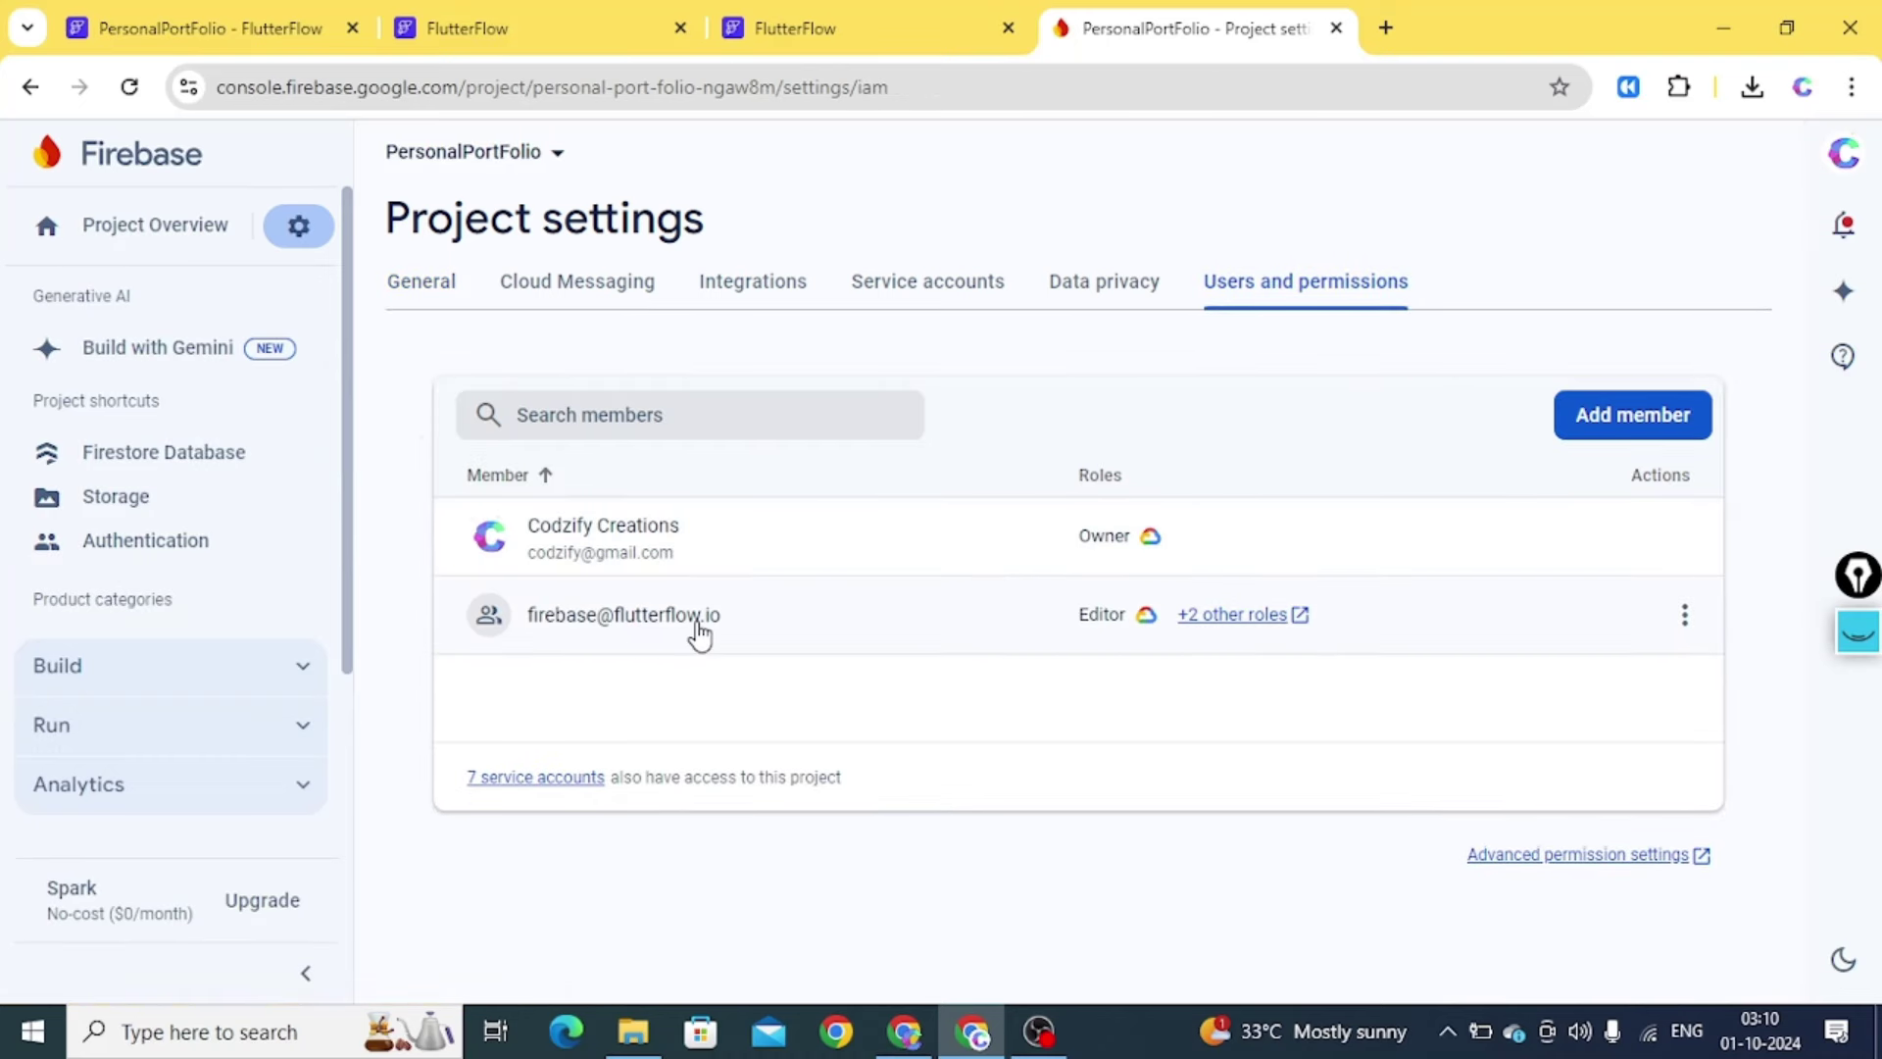
pyautogui.click(237, 27)
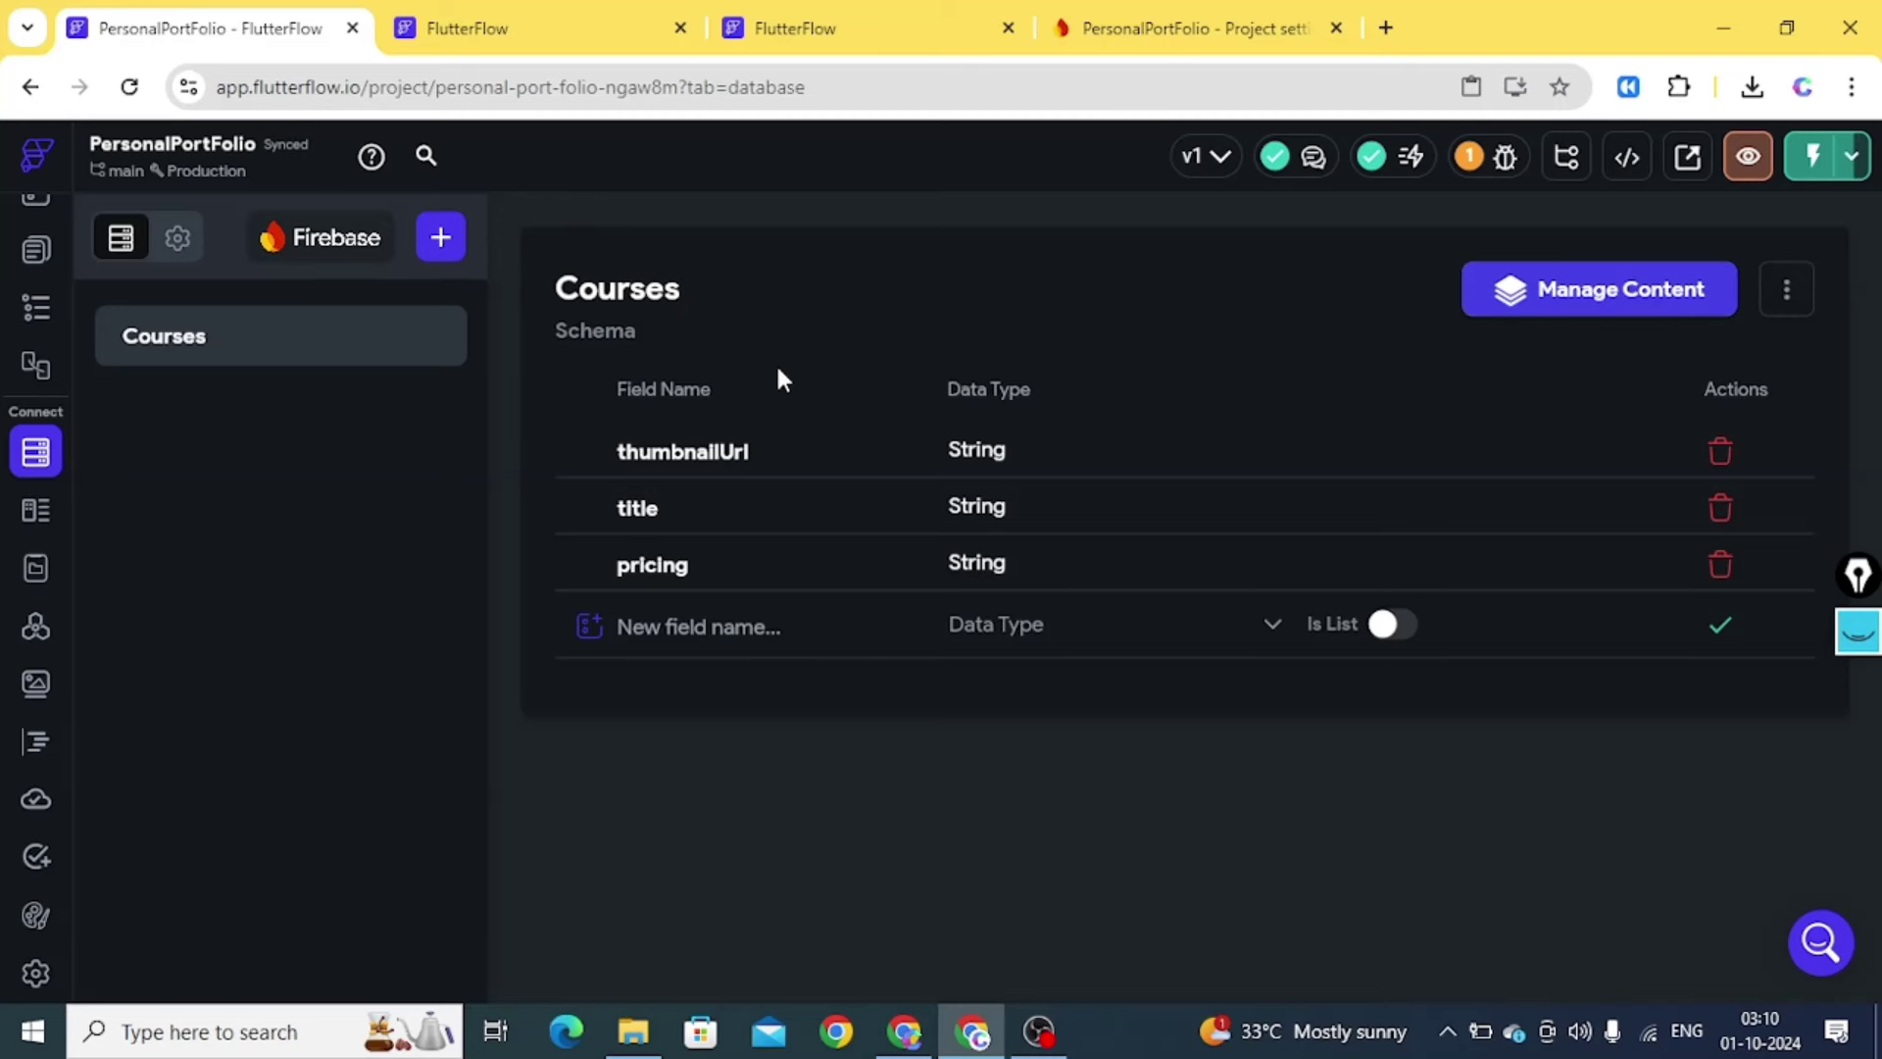
# Close the errored Data Manager and reload Manage Content to list the three Courses documents
pyautogui.click(586, 49)
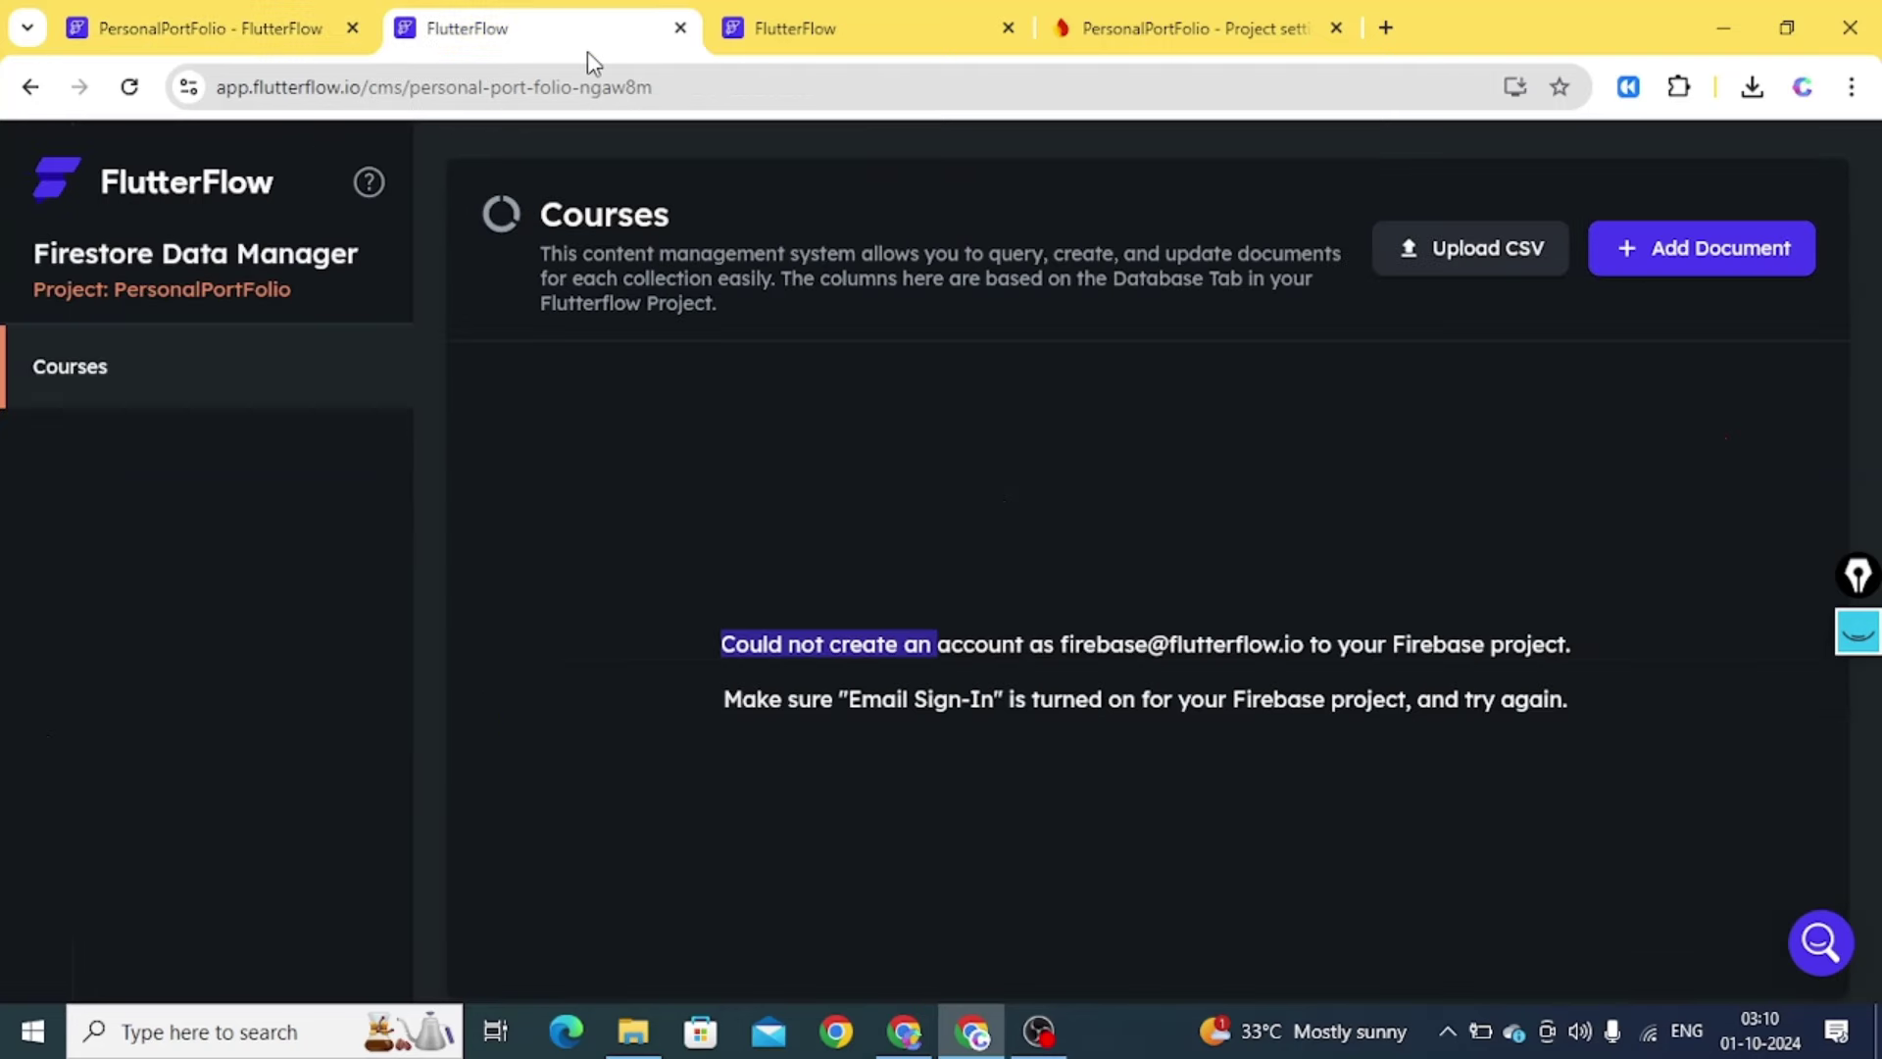
pyautogui.click(683, 29)
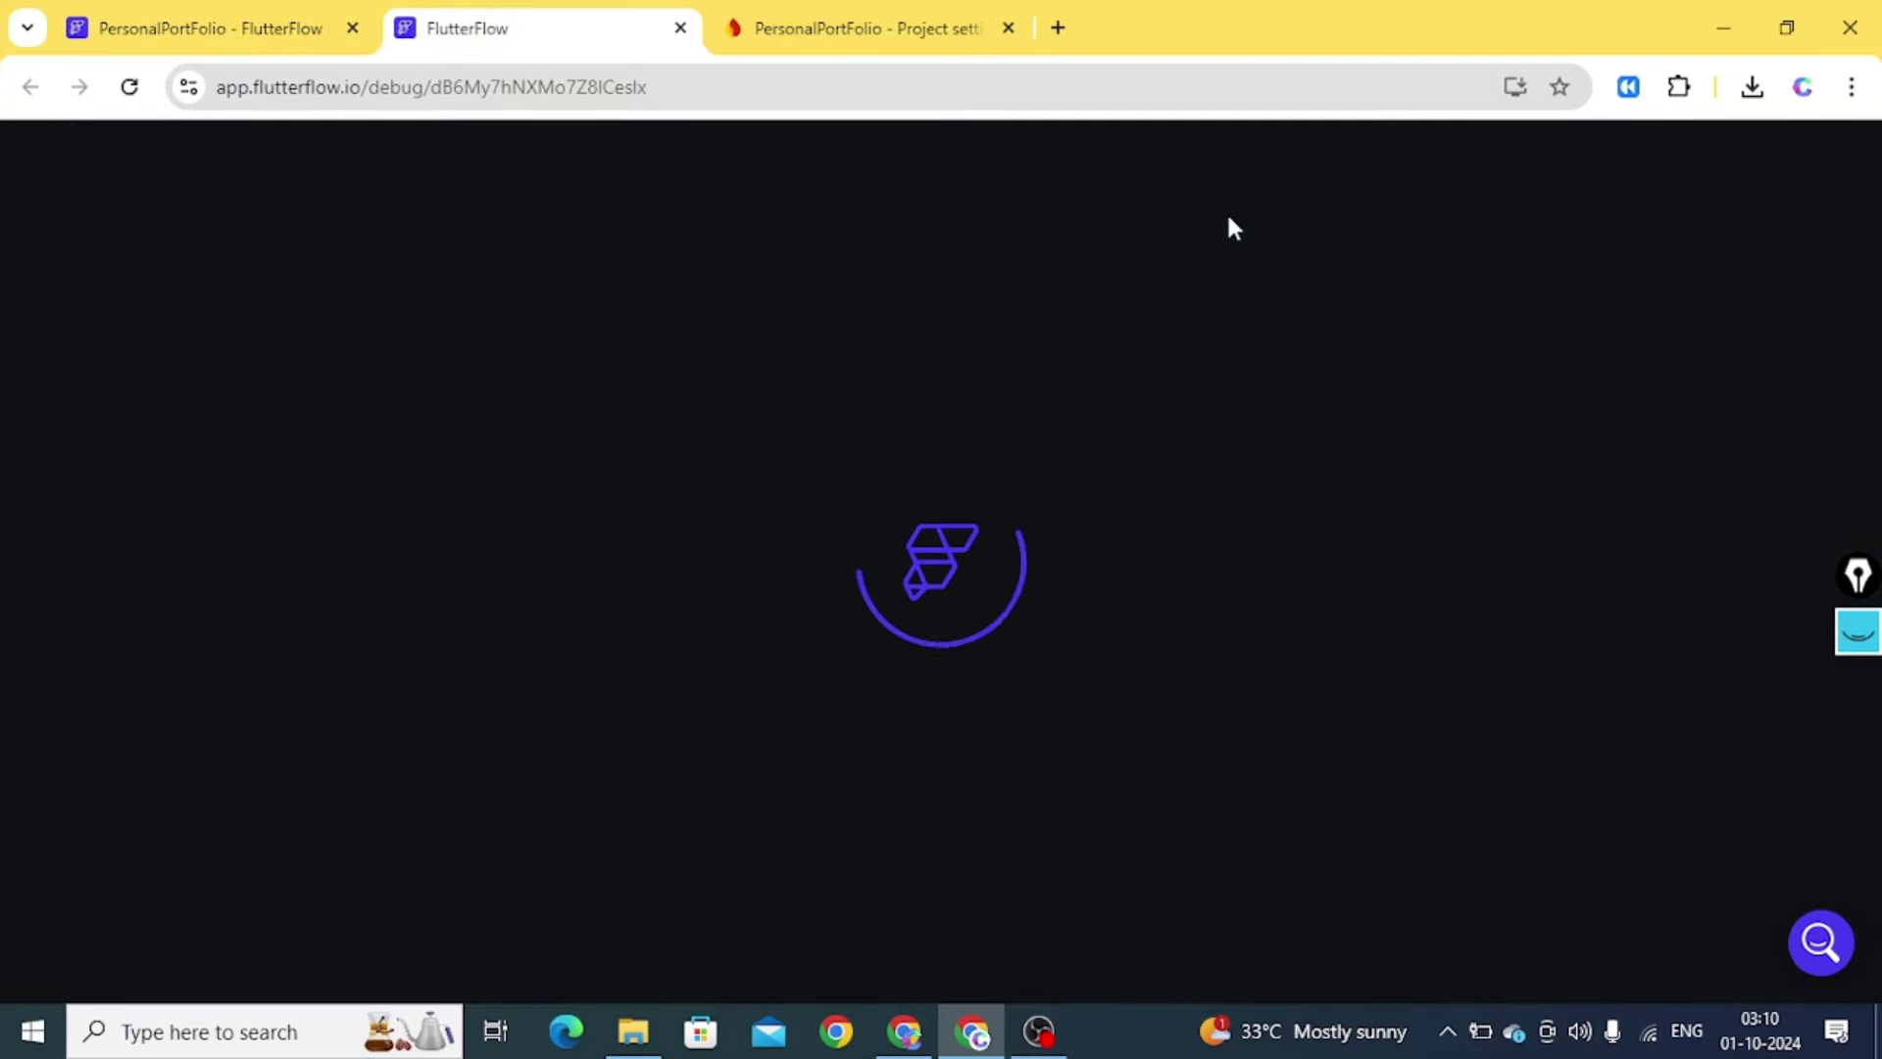
pyautogui.click(215, 39)
pyautogui.click(1597, 291)
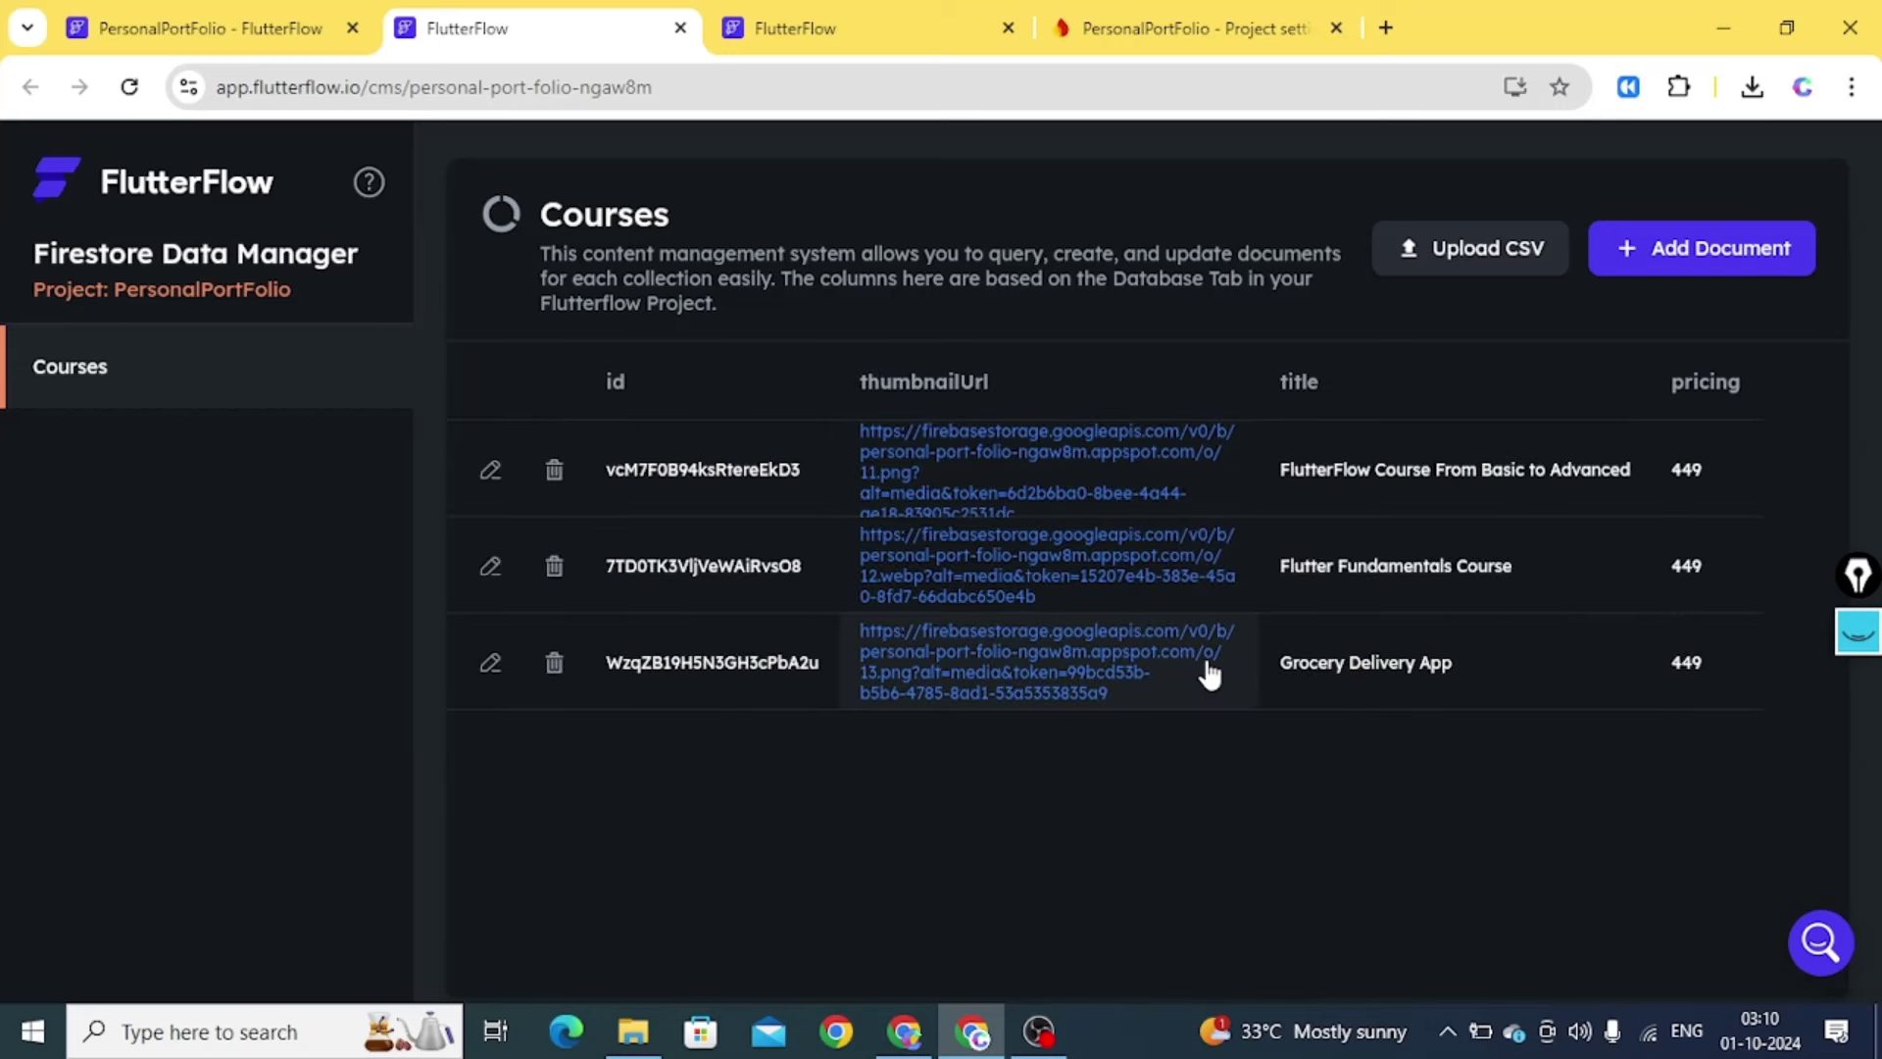
pyautogui.click(224, 32)
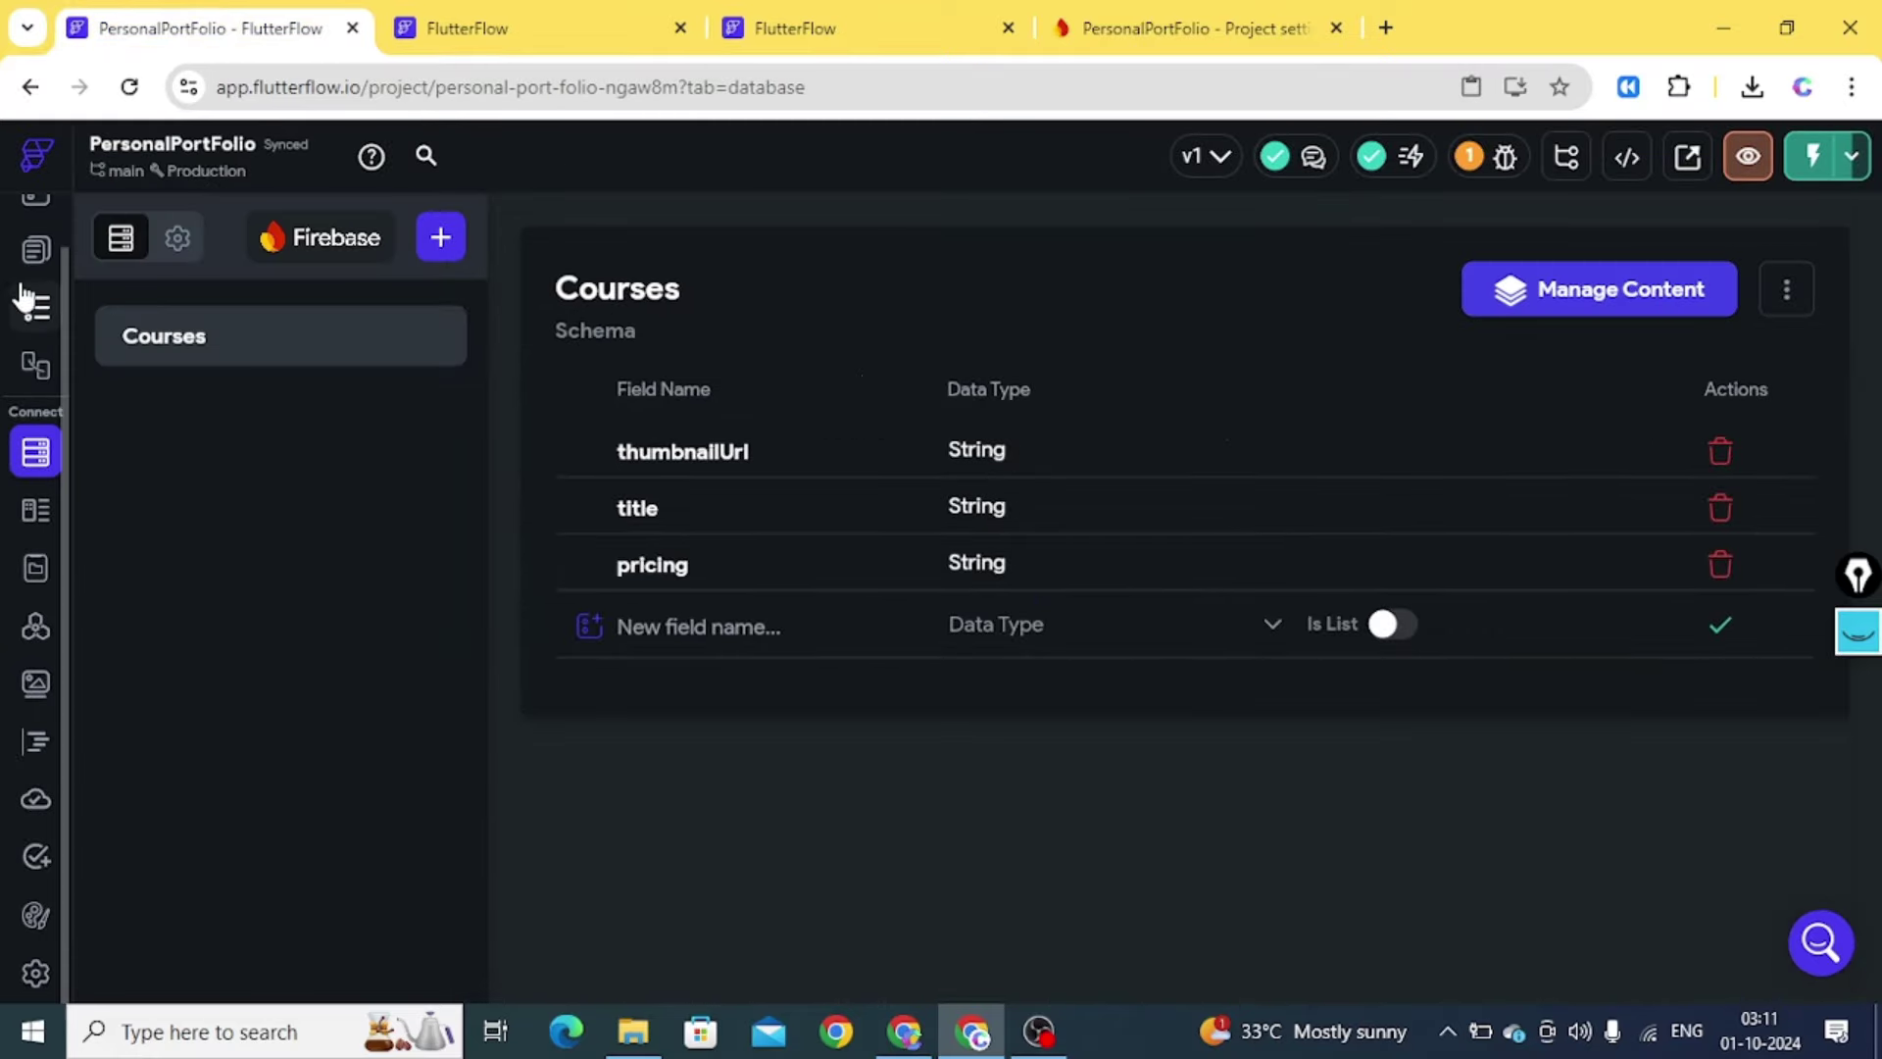
# Back the HomePage card Row with a Courses collection query and expand its repeated course cards
pyautogui.click(35, 250)
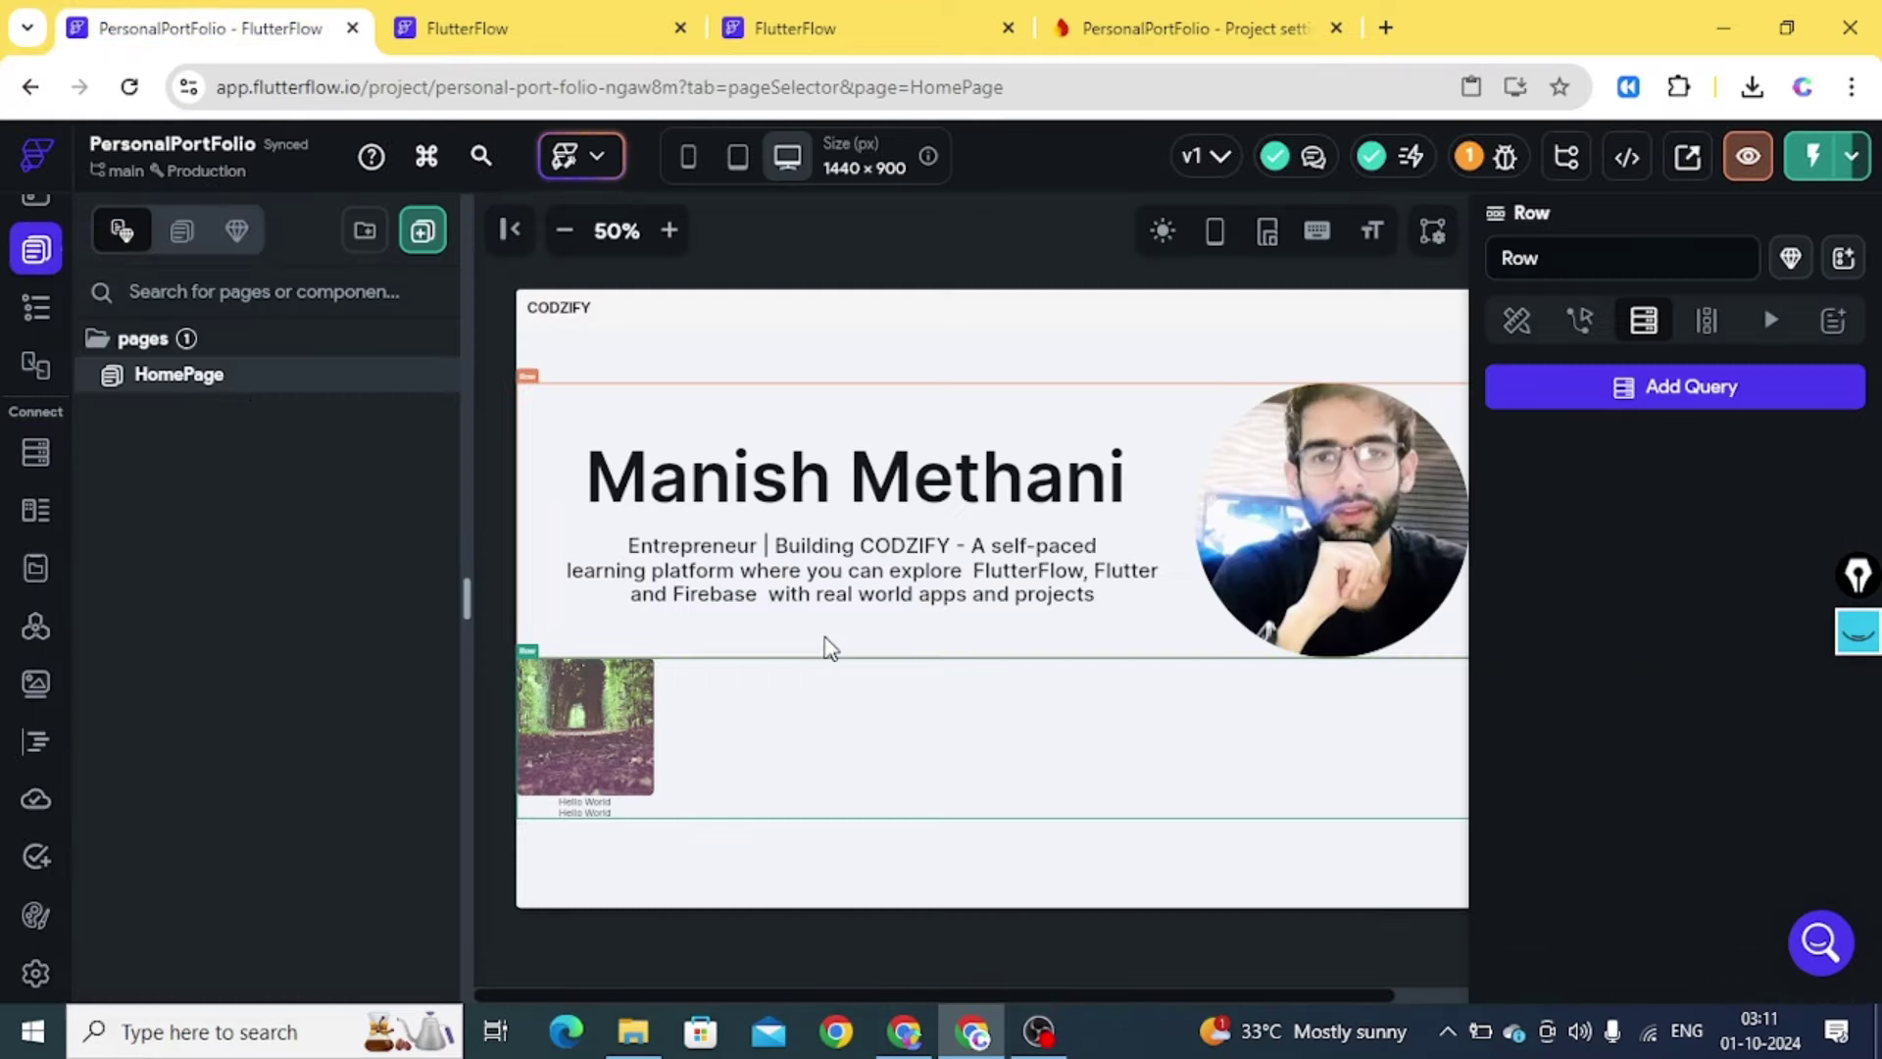
pyautogui.click(22, 319)
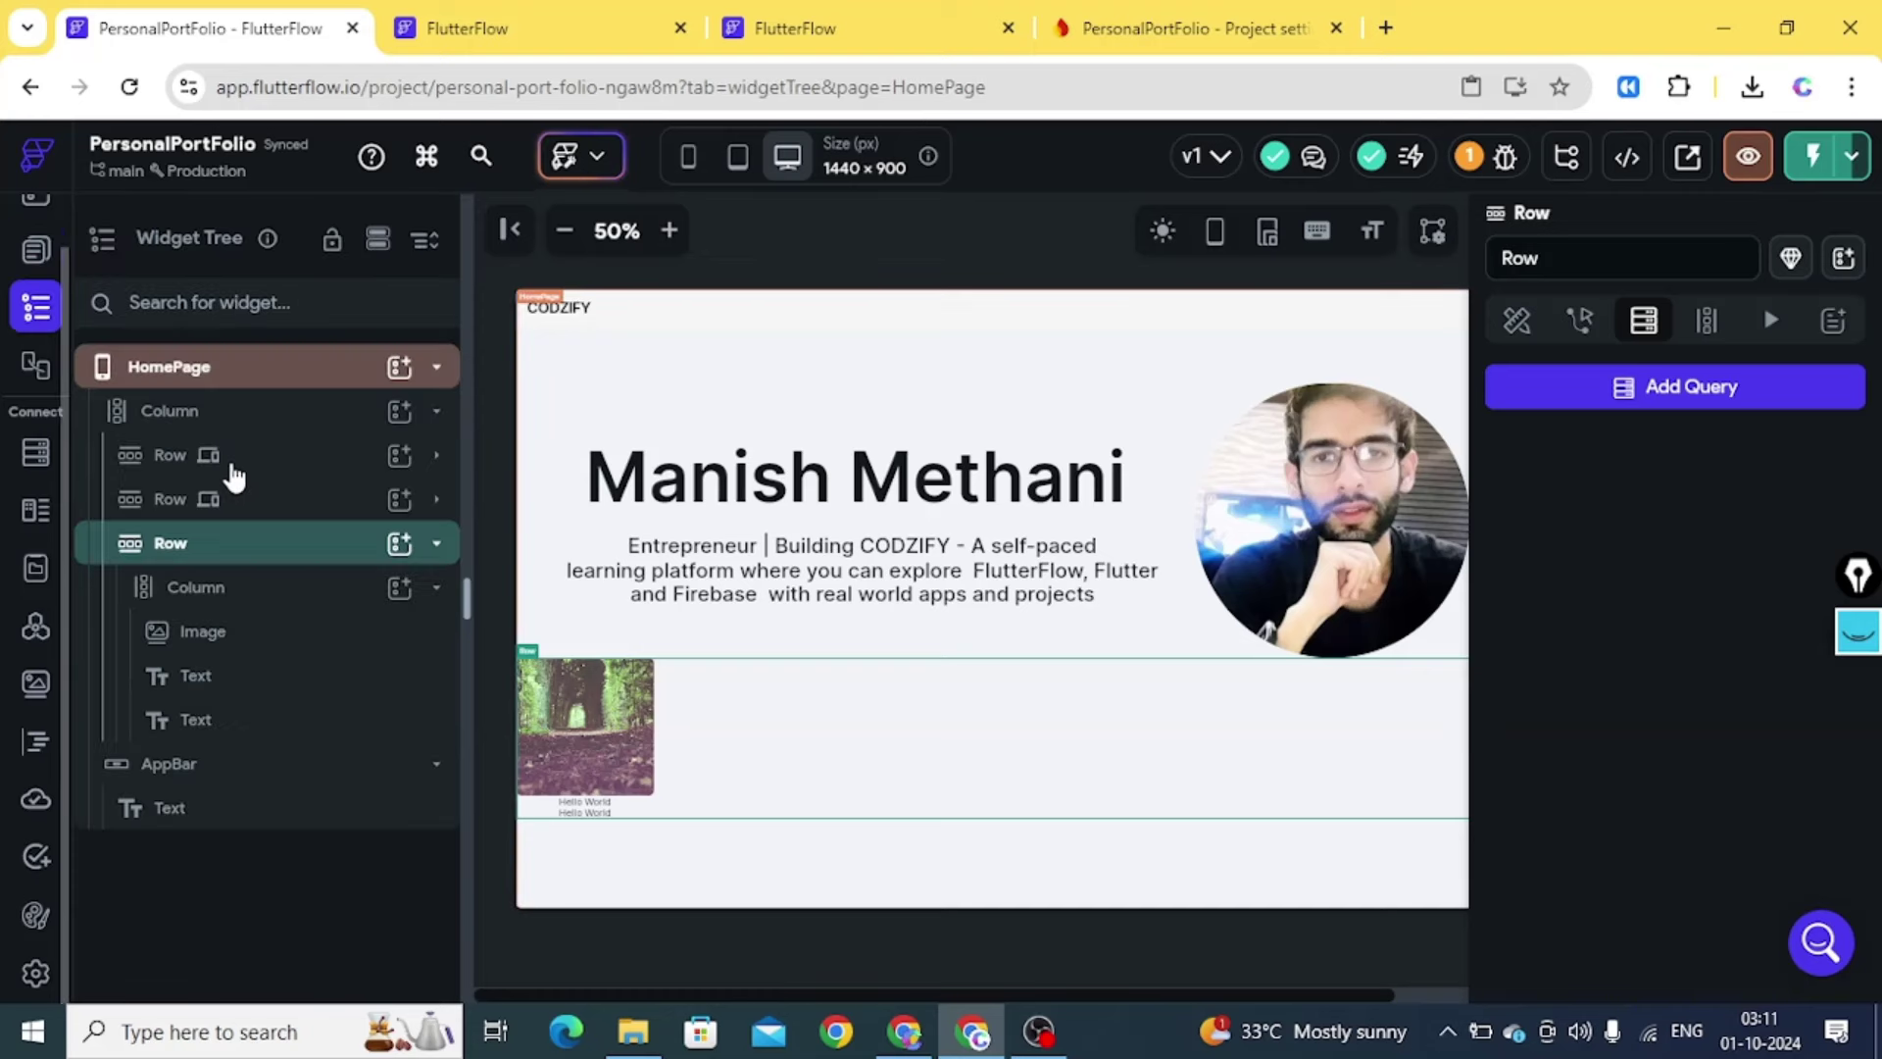
pyautogui.click(1651, 387)
pyautogui.click(1314, 256)
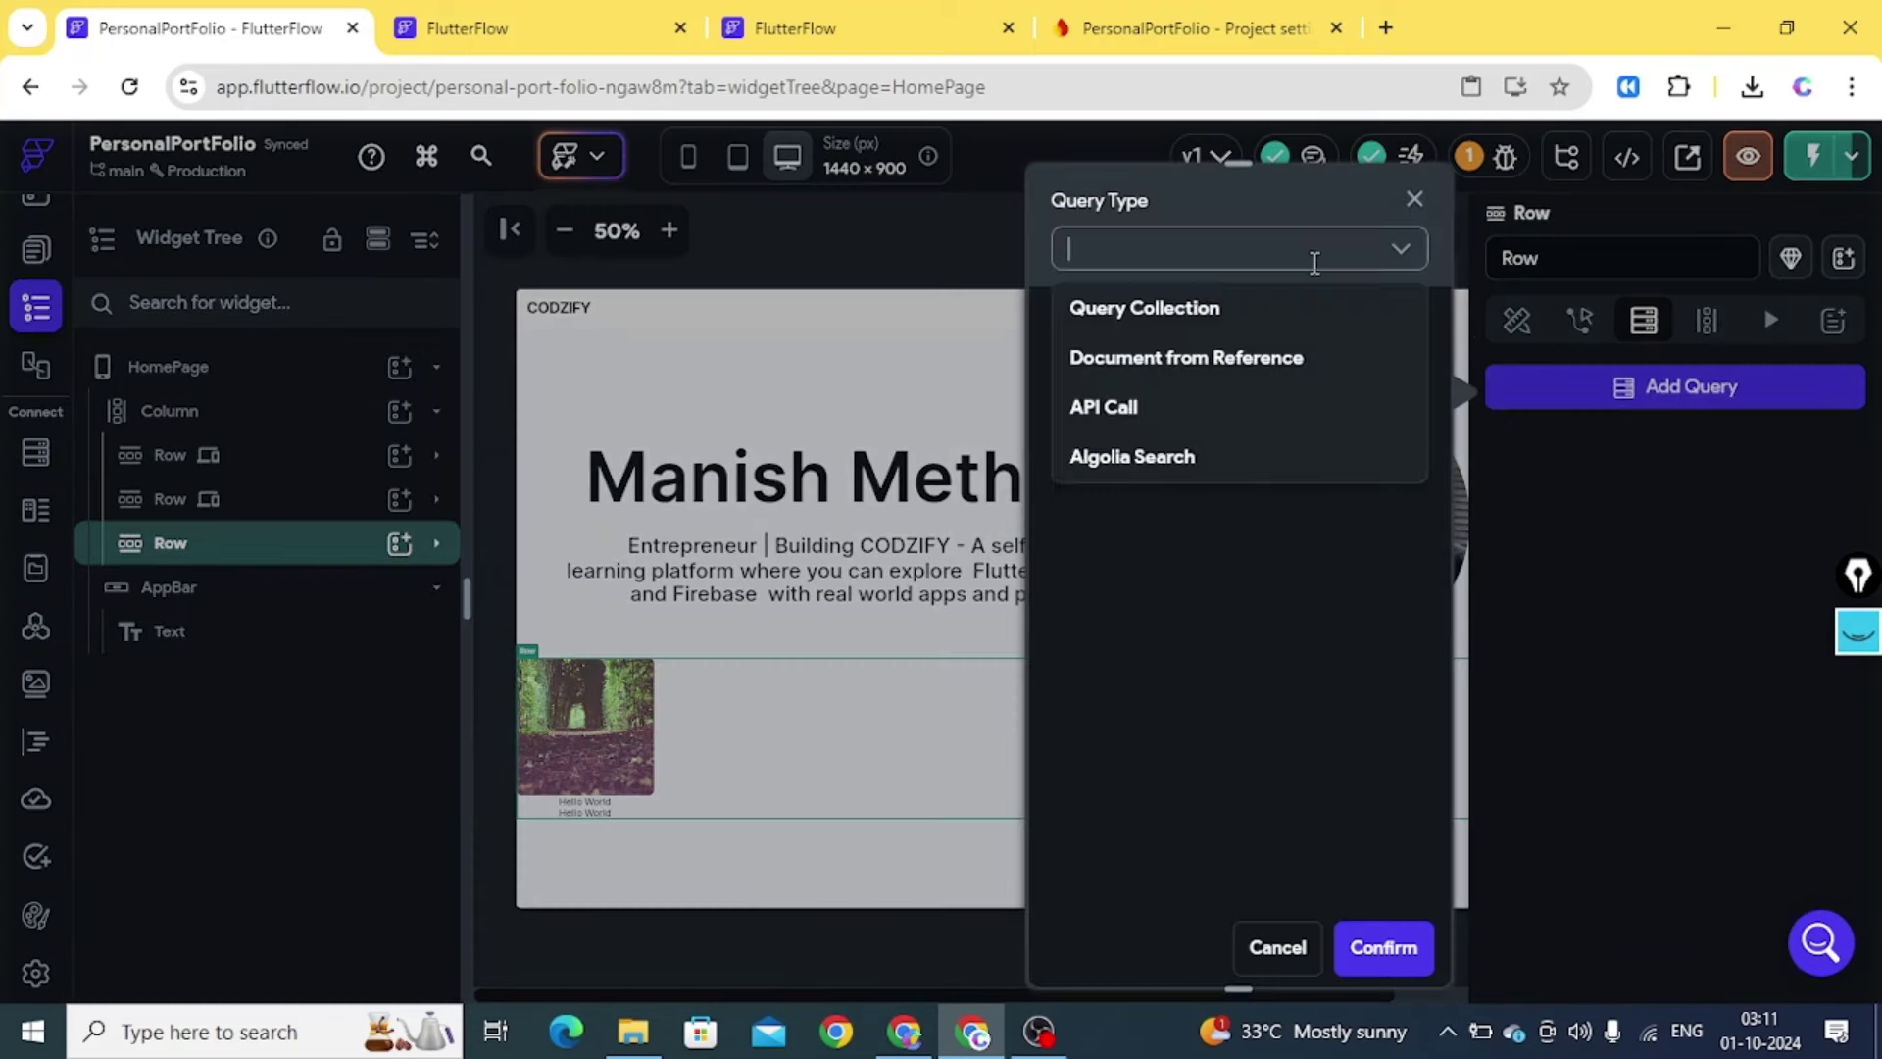
pyautogui.click(1180, 323)
pyautogui.click(1178, 412)
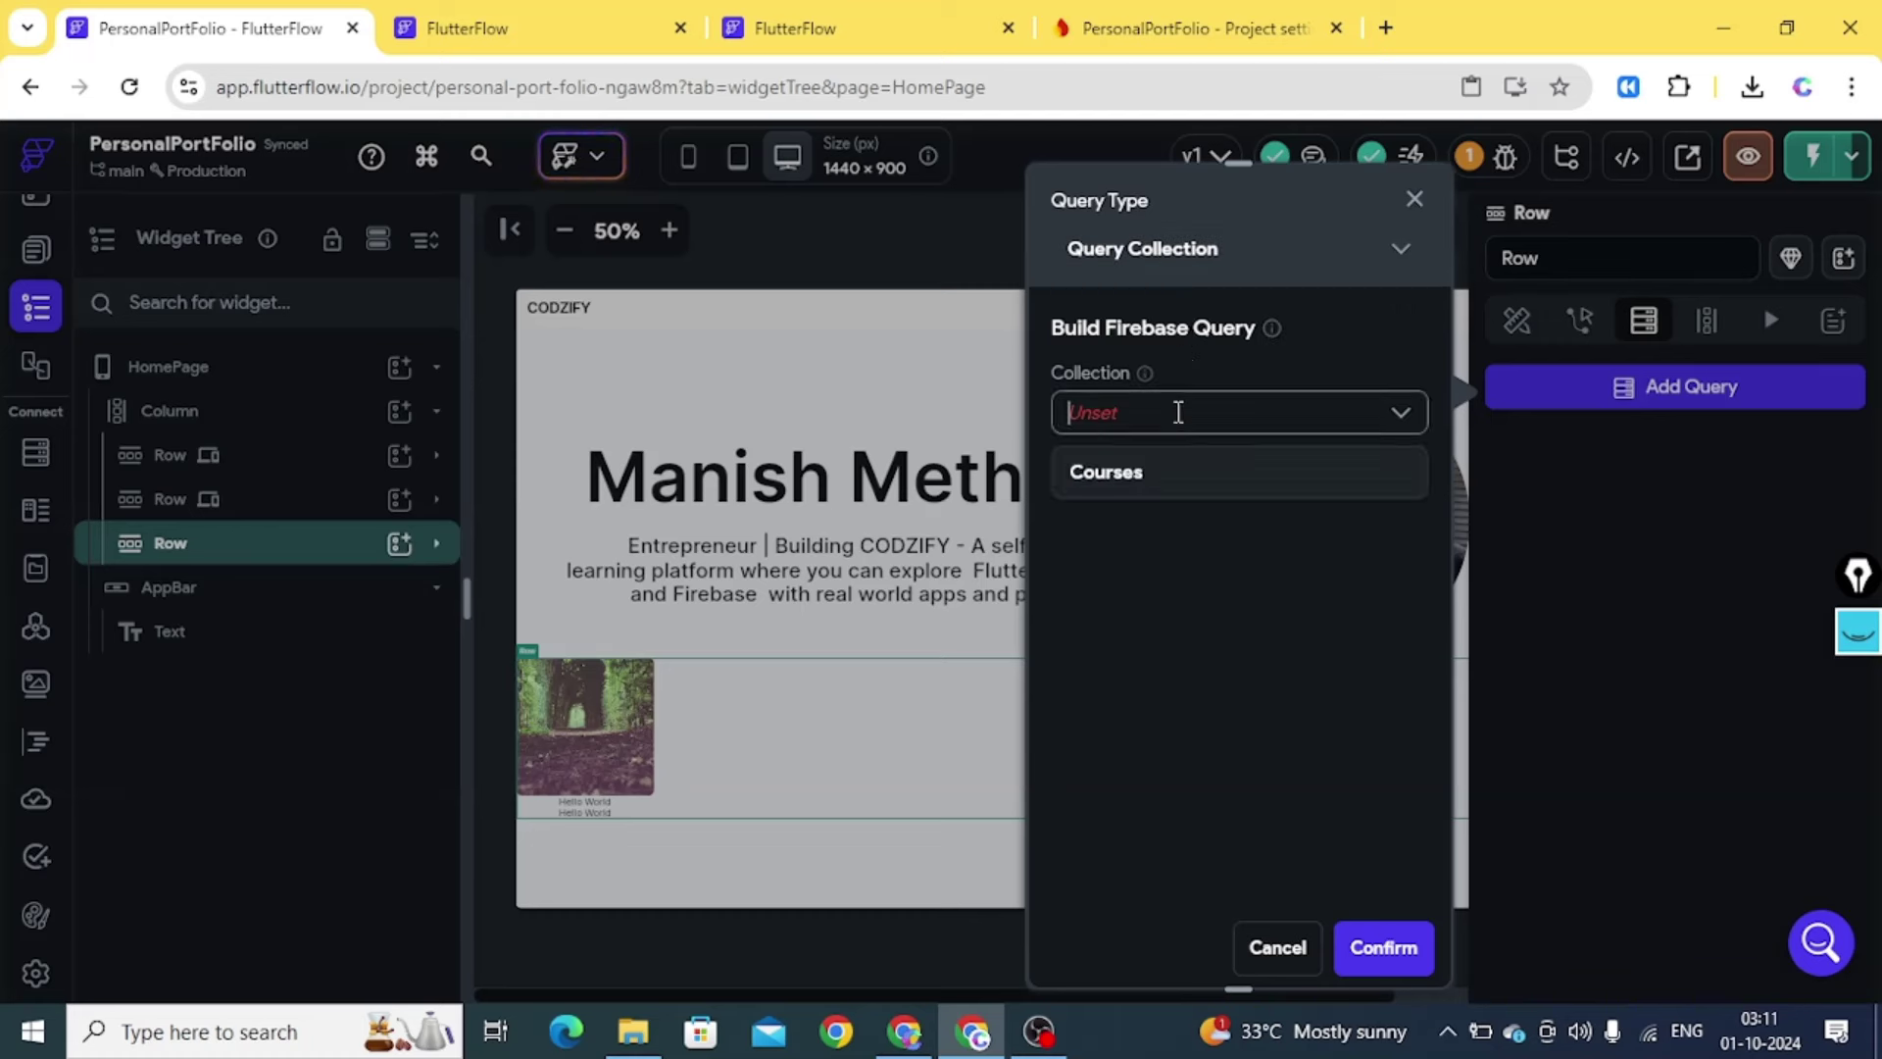
pyautogui.click(1159, 479)
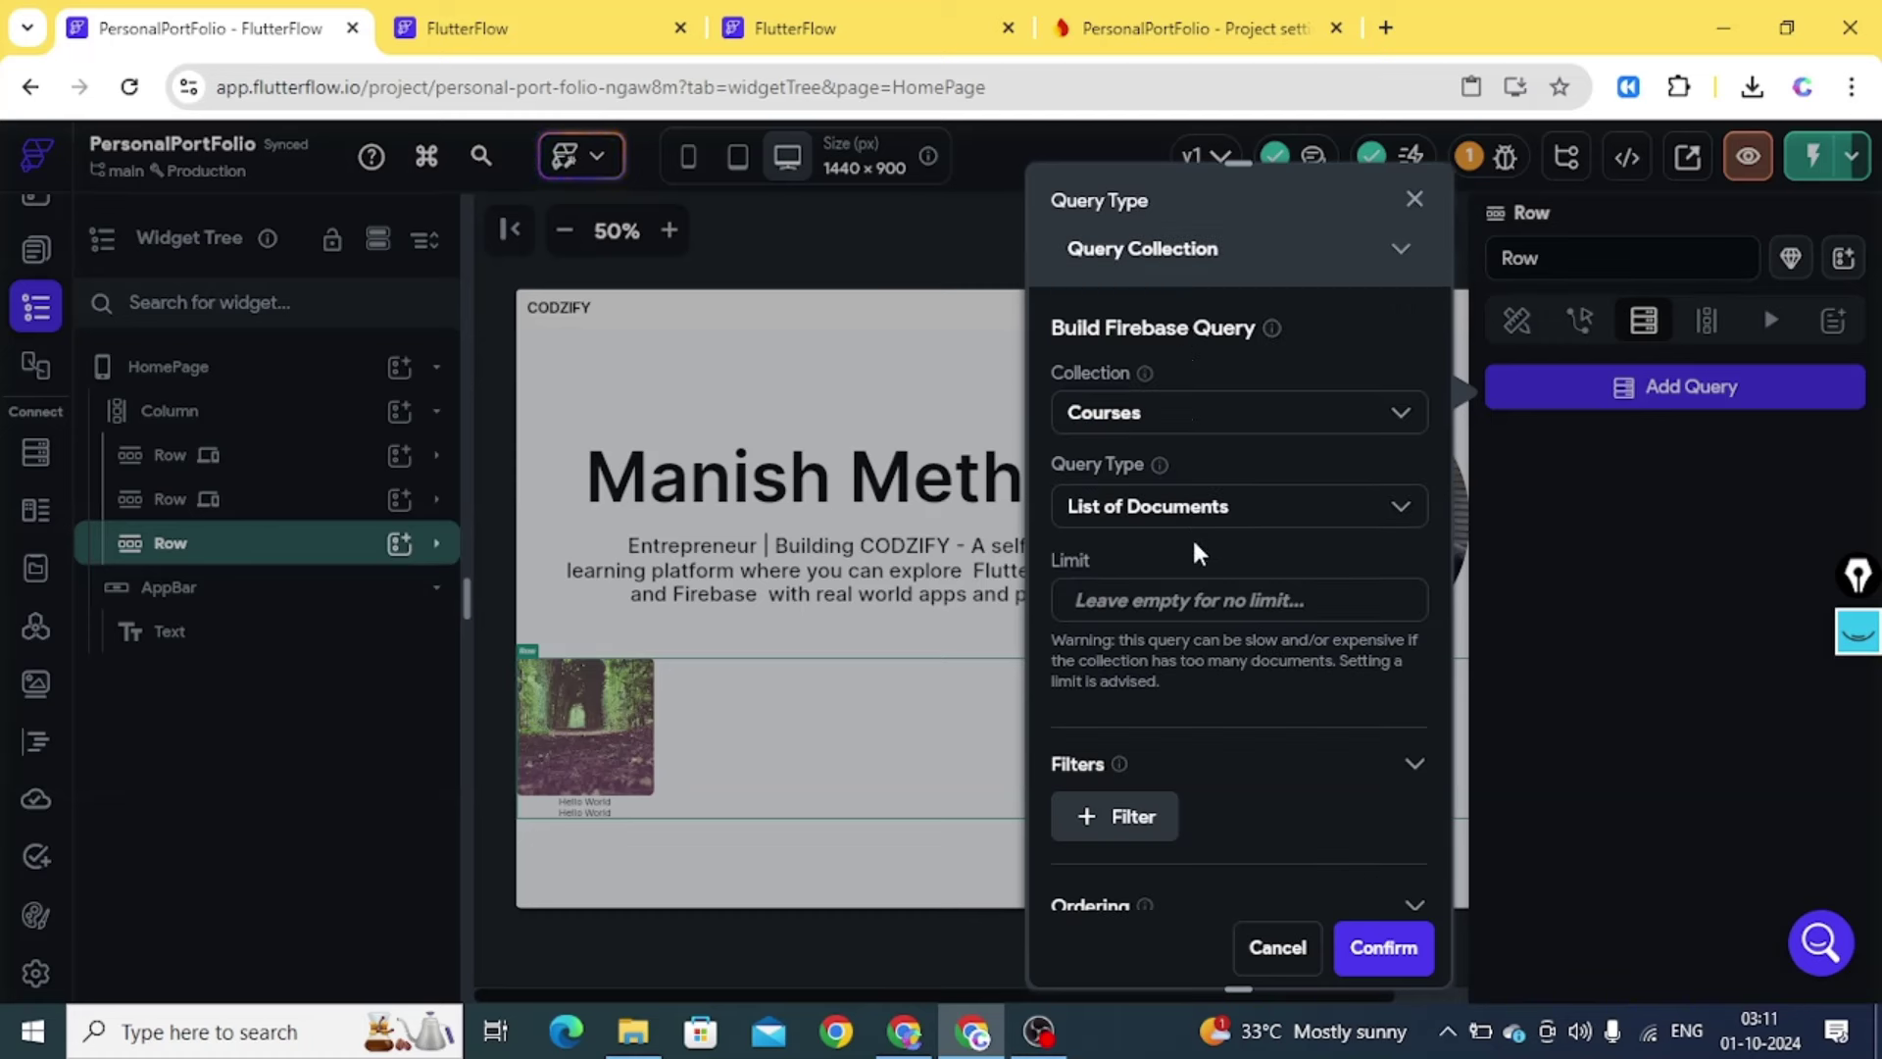
pyautogui.click(1393, 947)
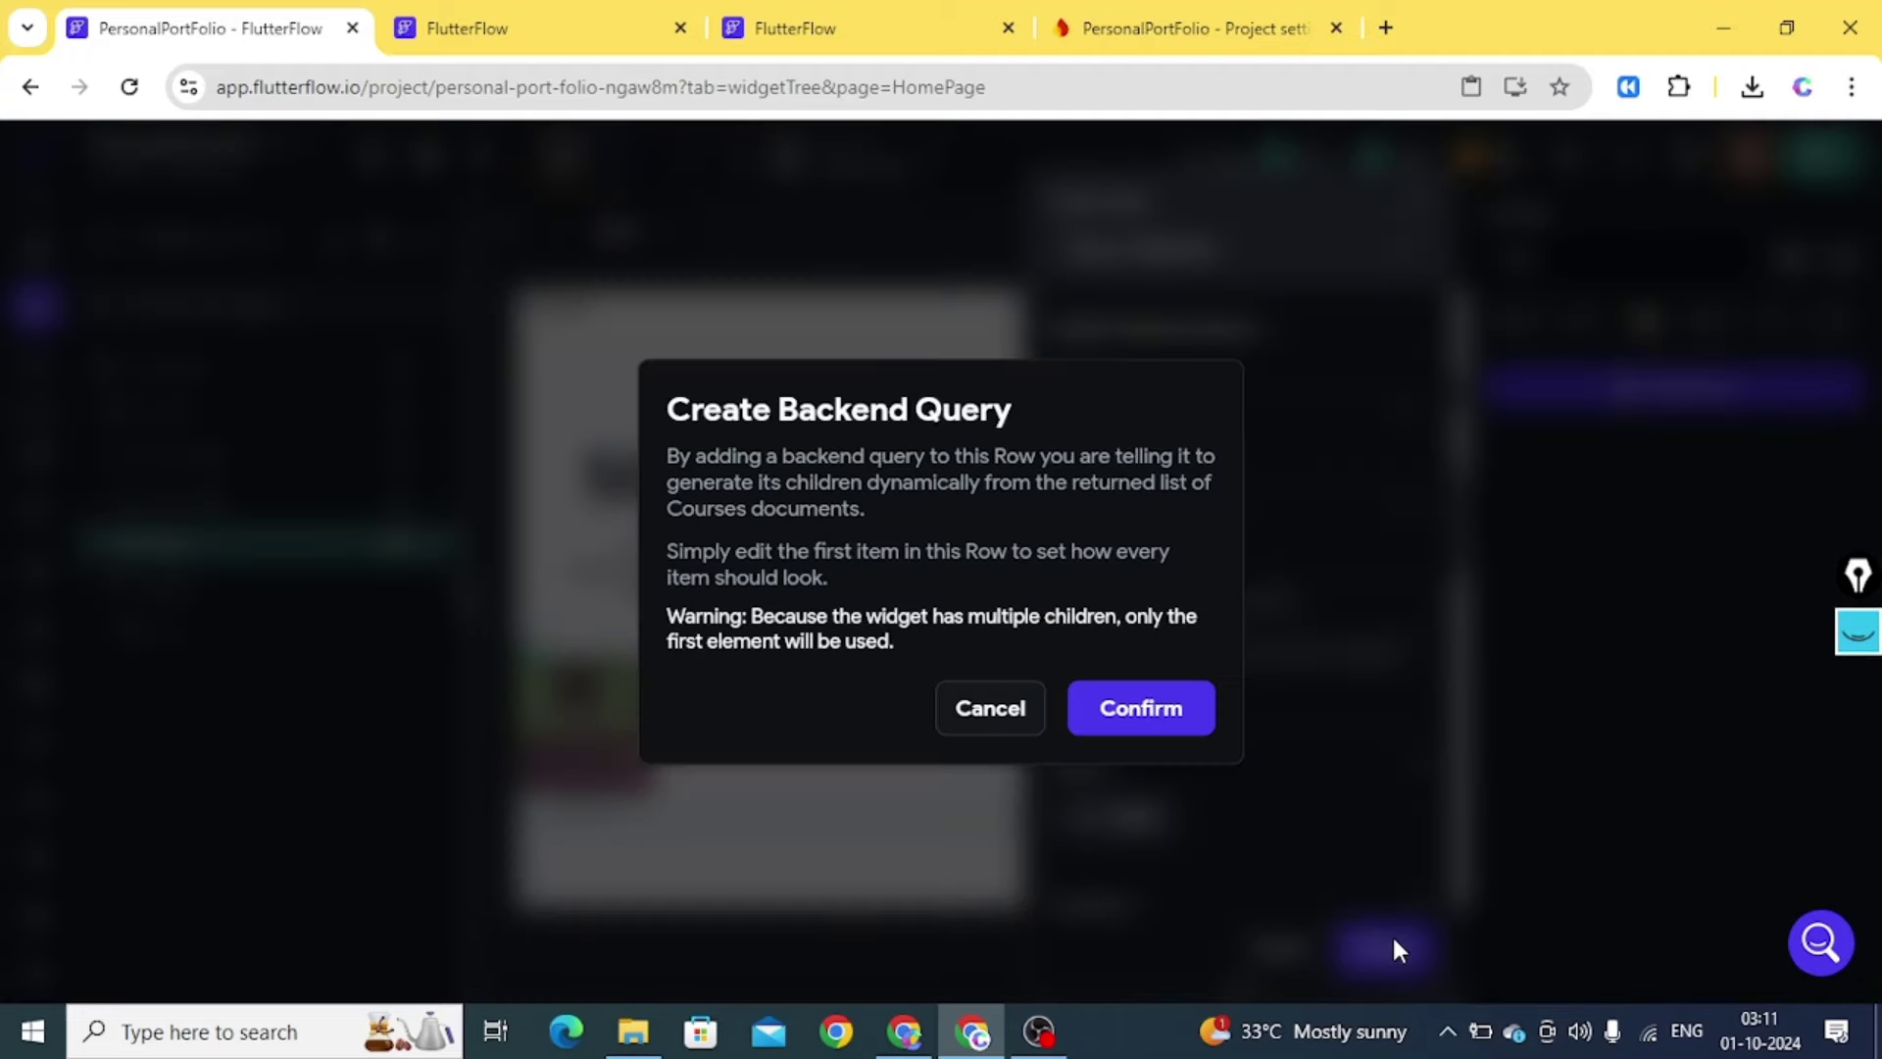
pyautogui.click(1123, 697)
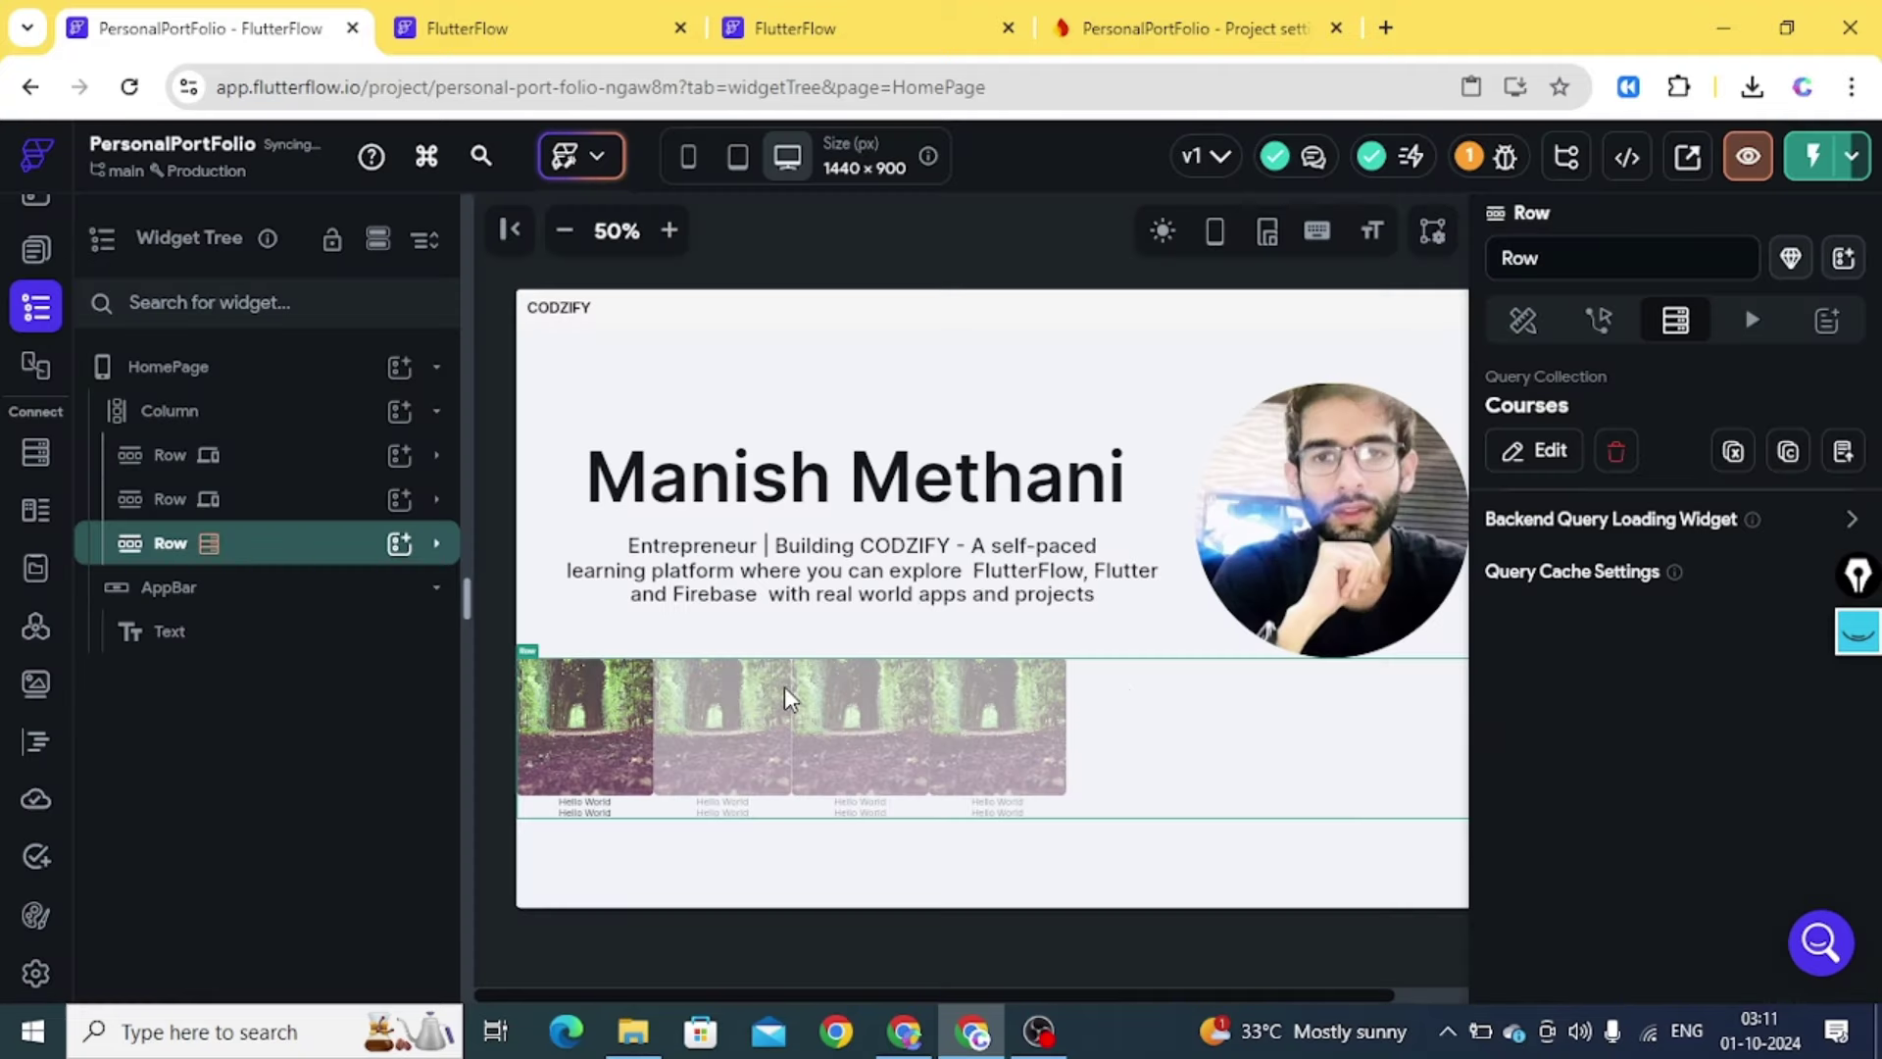
pyautogui.click(436, 543)
# Try binding the card image path to Courses fields, finding no thumbnailUrl option, and cancel
pyautogui.click(279, 639)
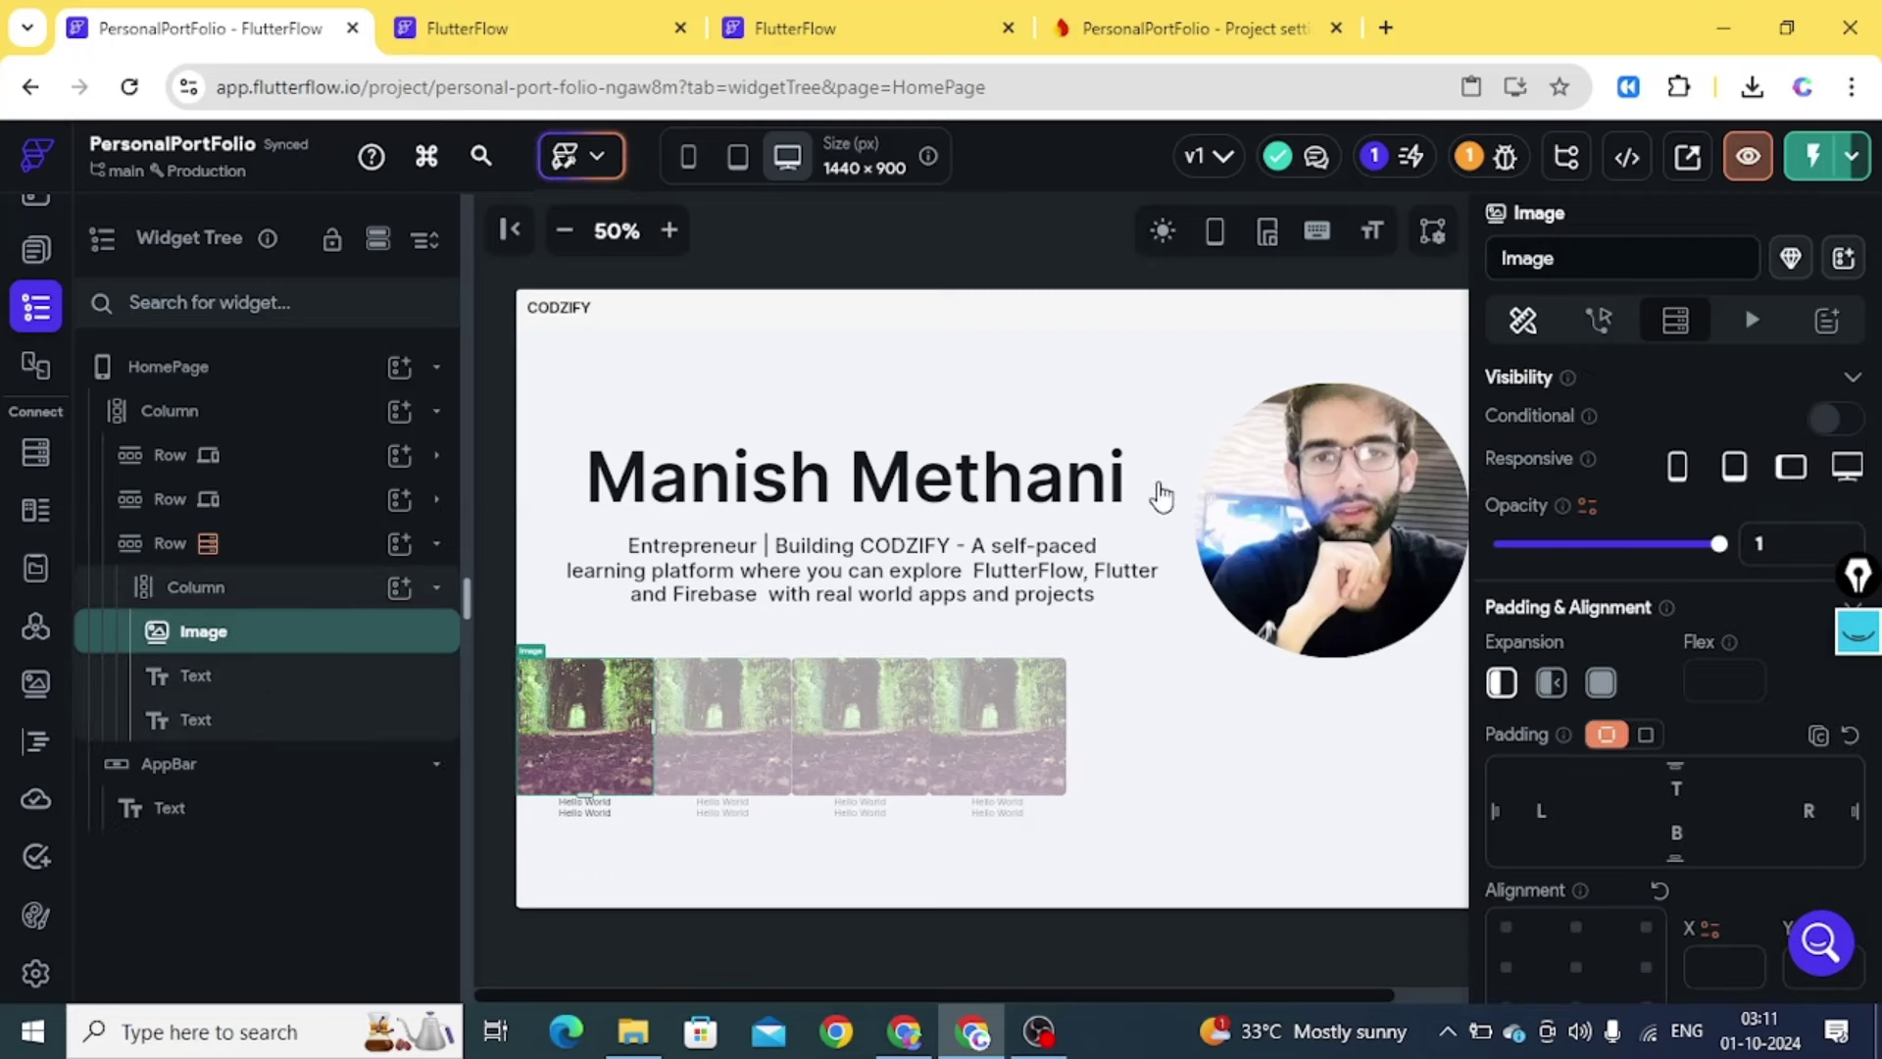
pyautogui.moveTo(1876, 450); pyautogui.dragTo(1868, 765)
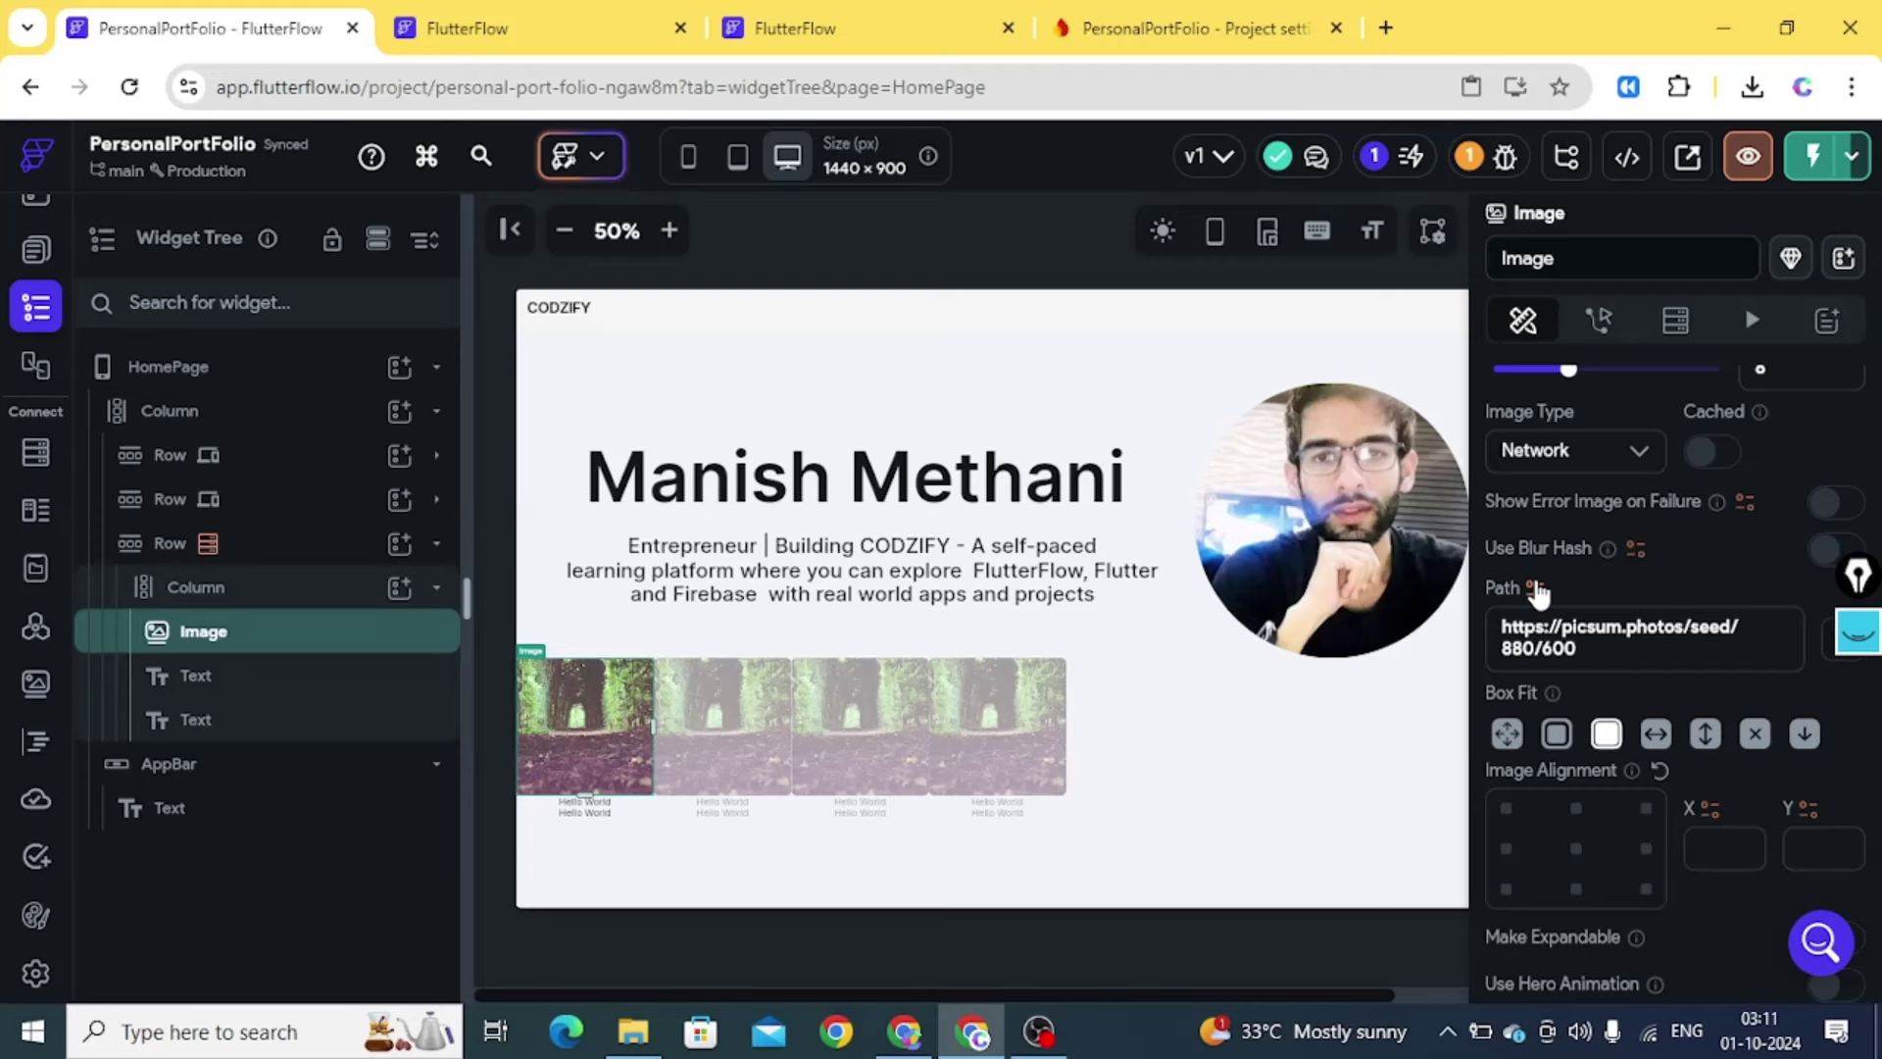
pyautogui.click(1535, 588)
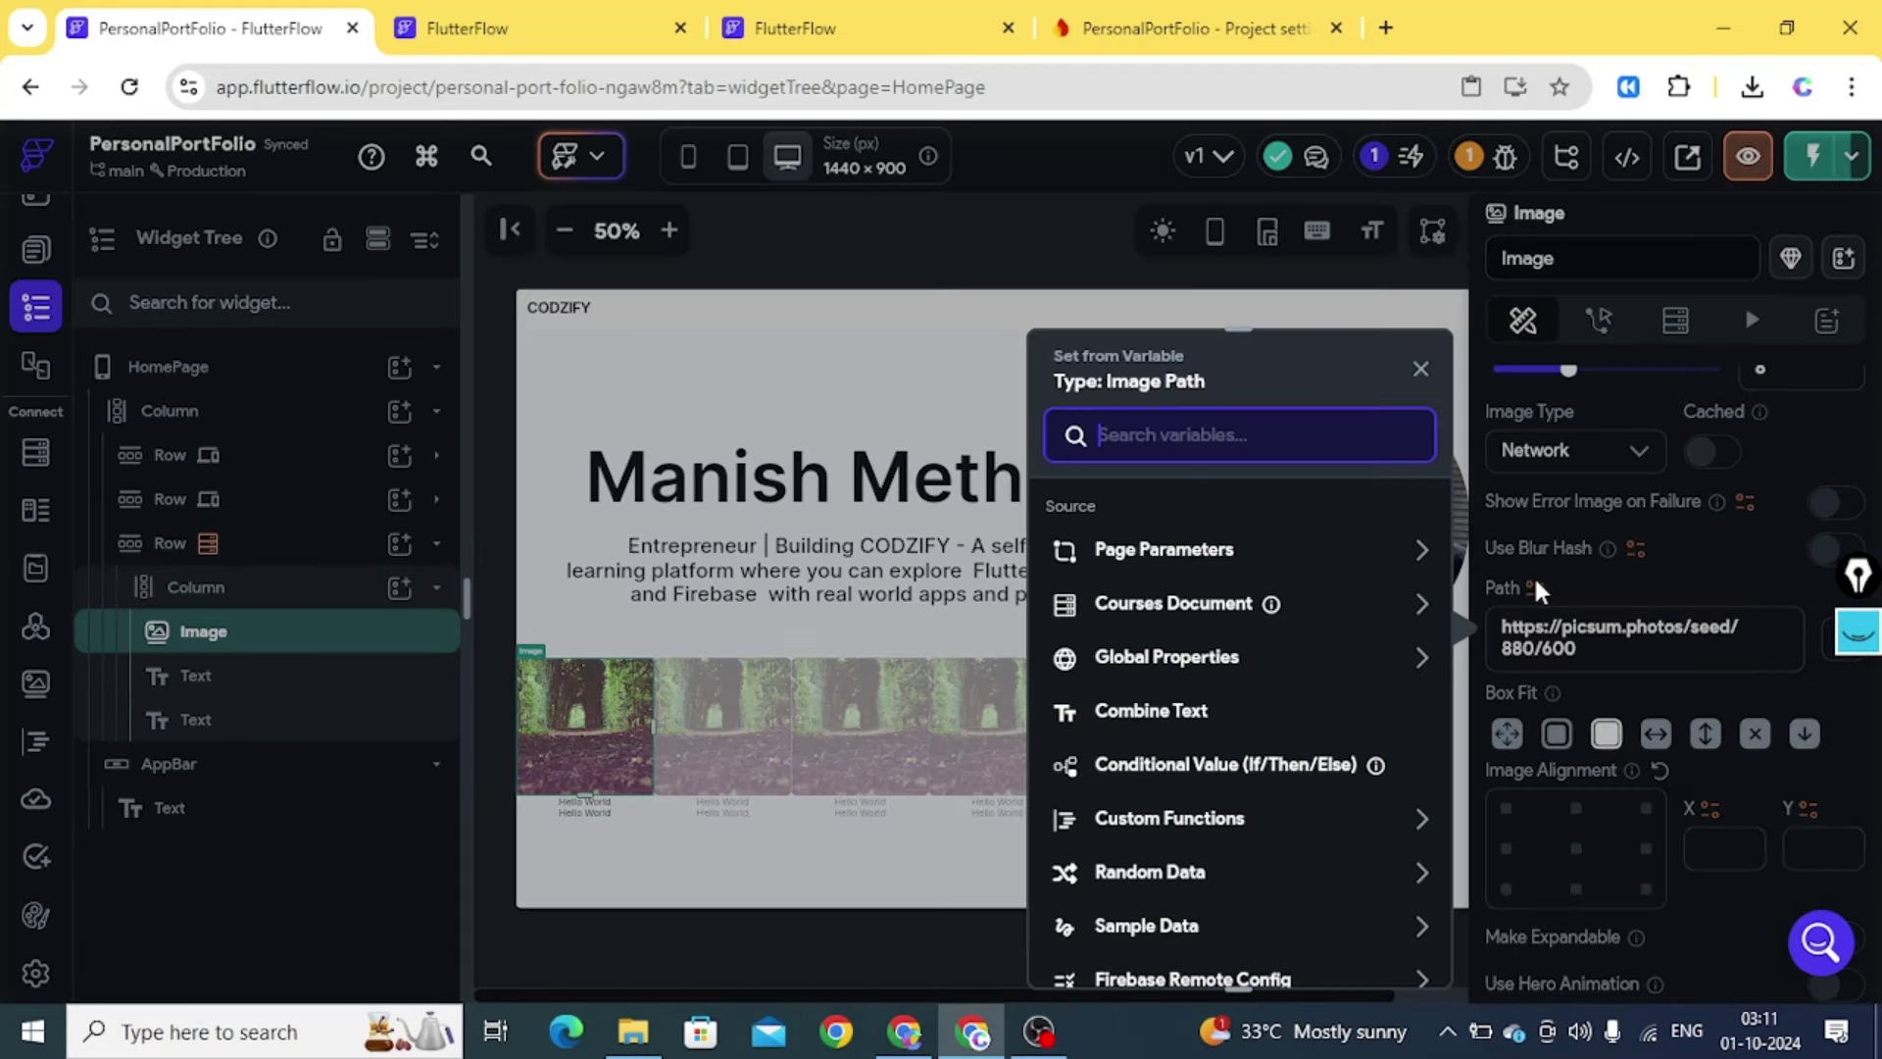
pyautogui.click(1211, 605)
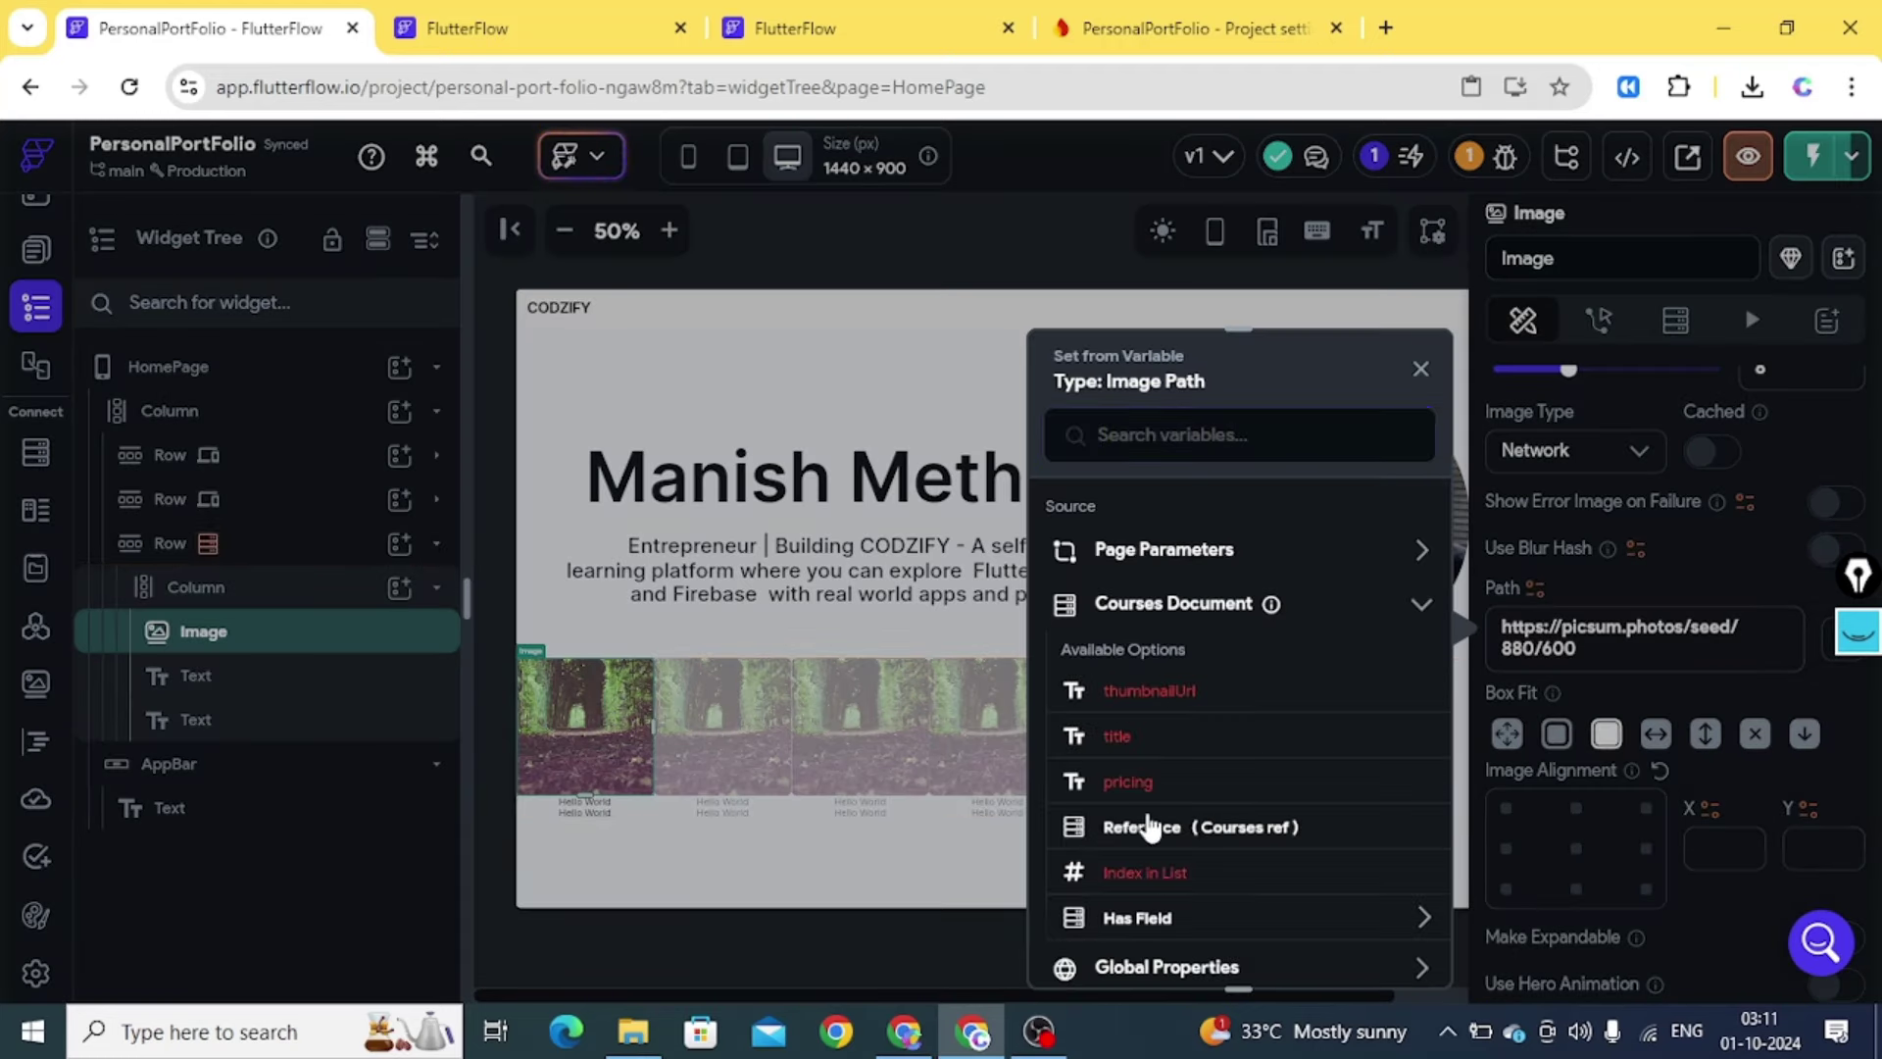
pyautogui.scroll(-3, 1444, 750)
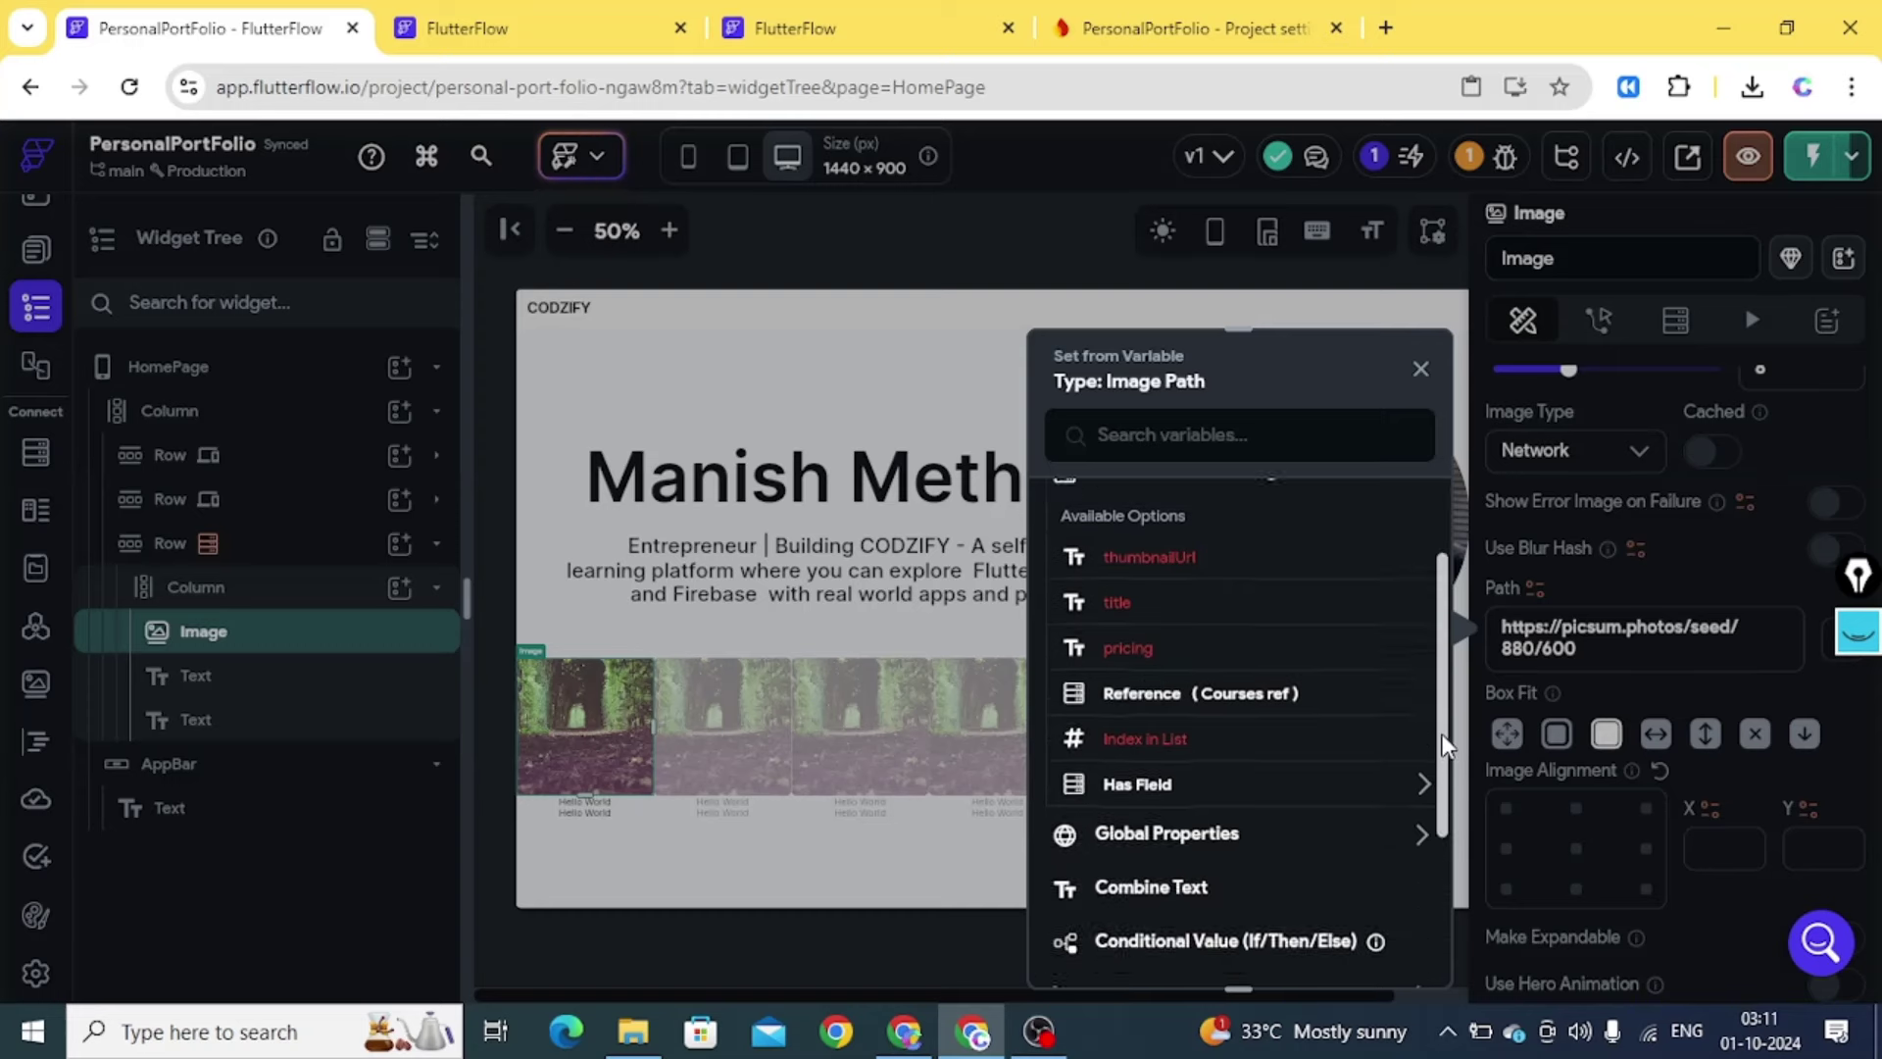
pyautogui.scroll(1, 1444, 745)
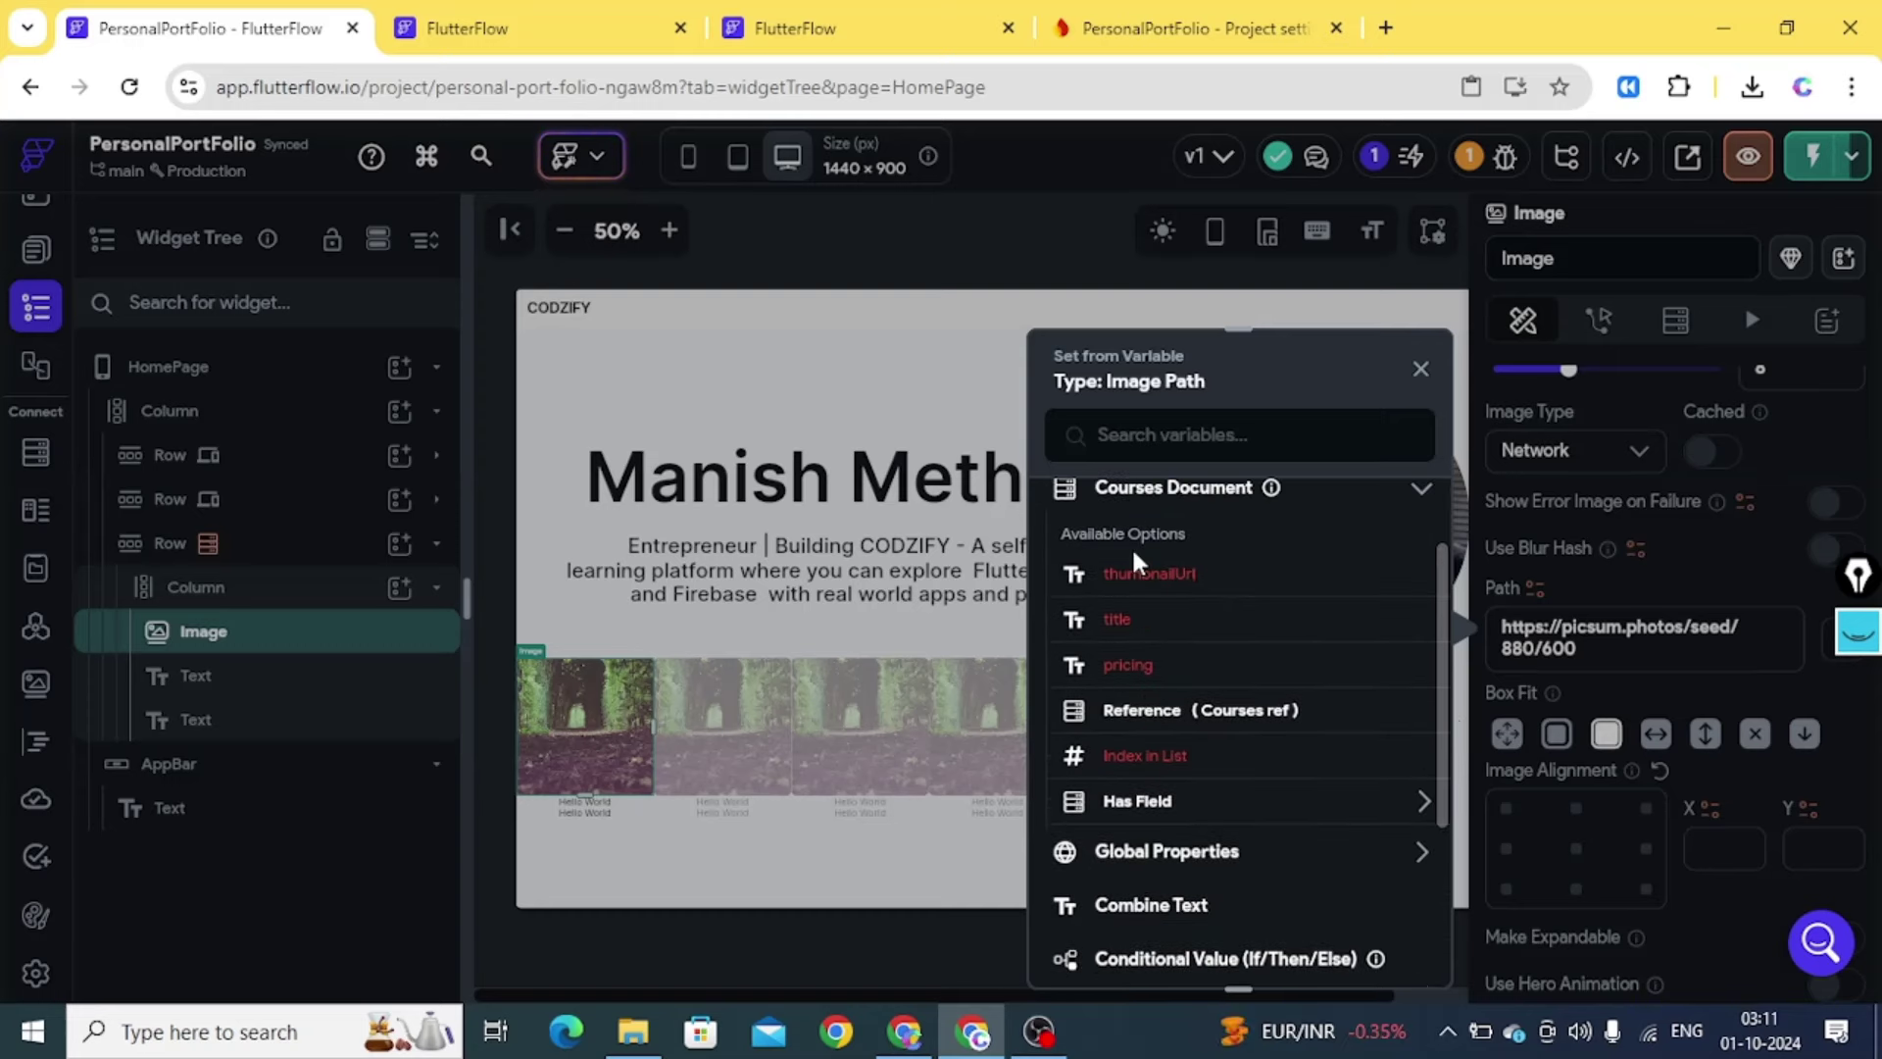
pyautogui.click(745, 654)
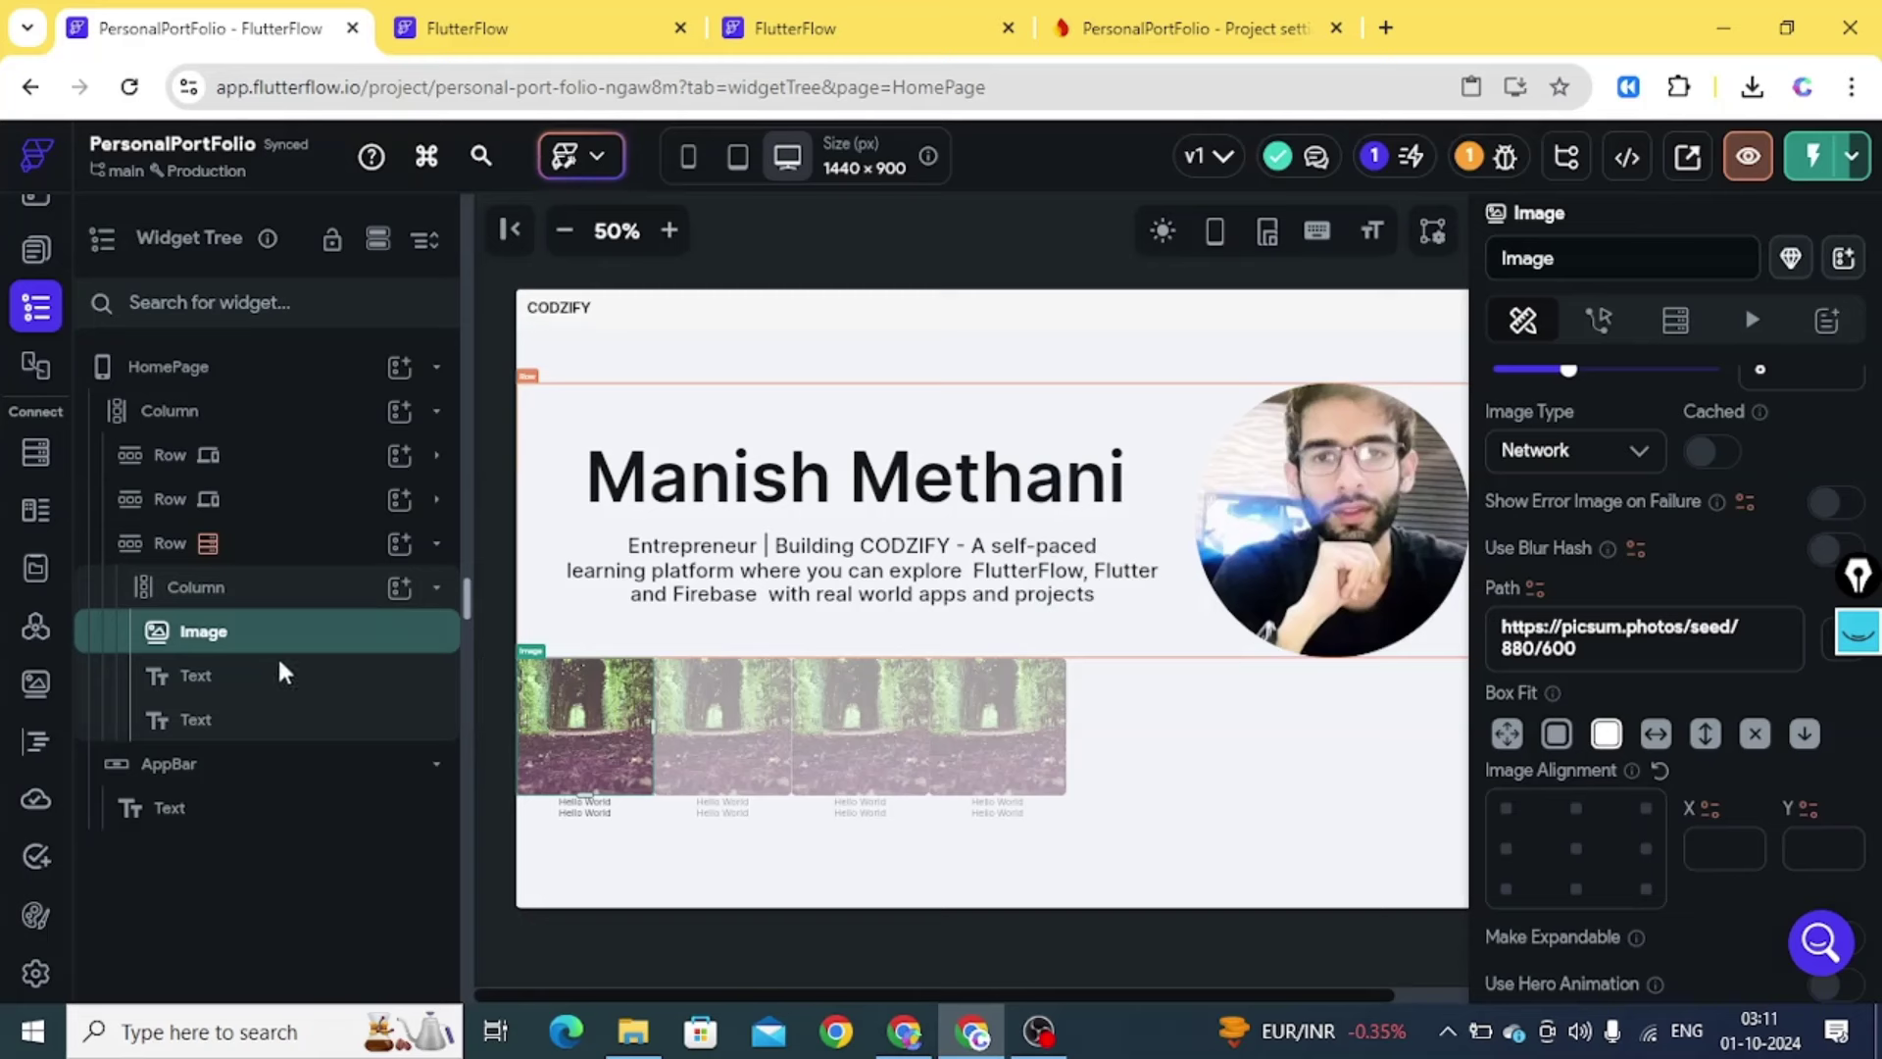
# Bind the card's upper text to the Courses Document title field
pyautogui.click(202, 697)
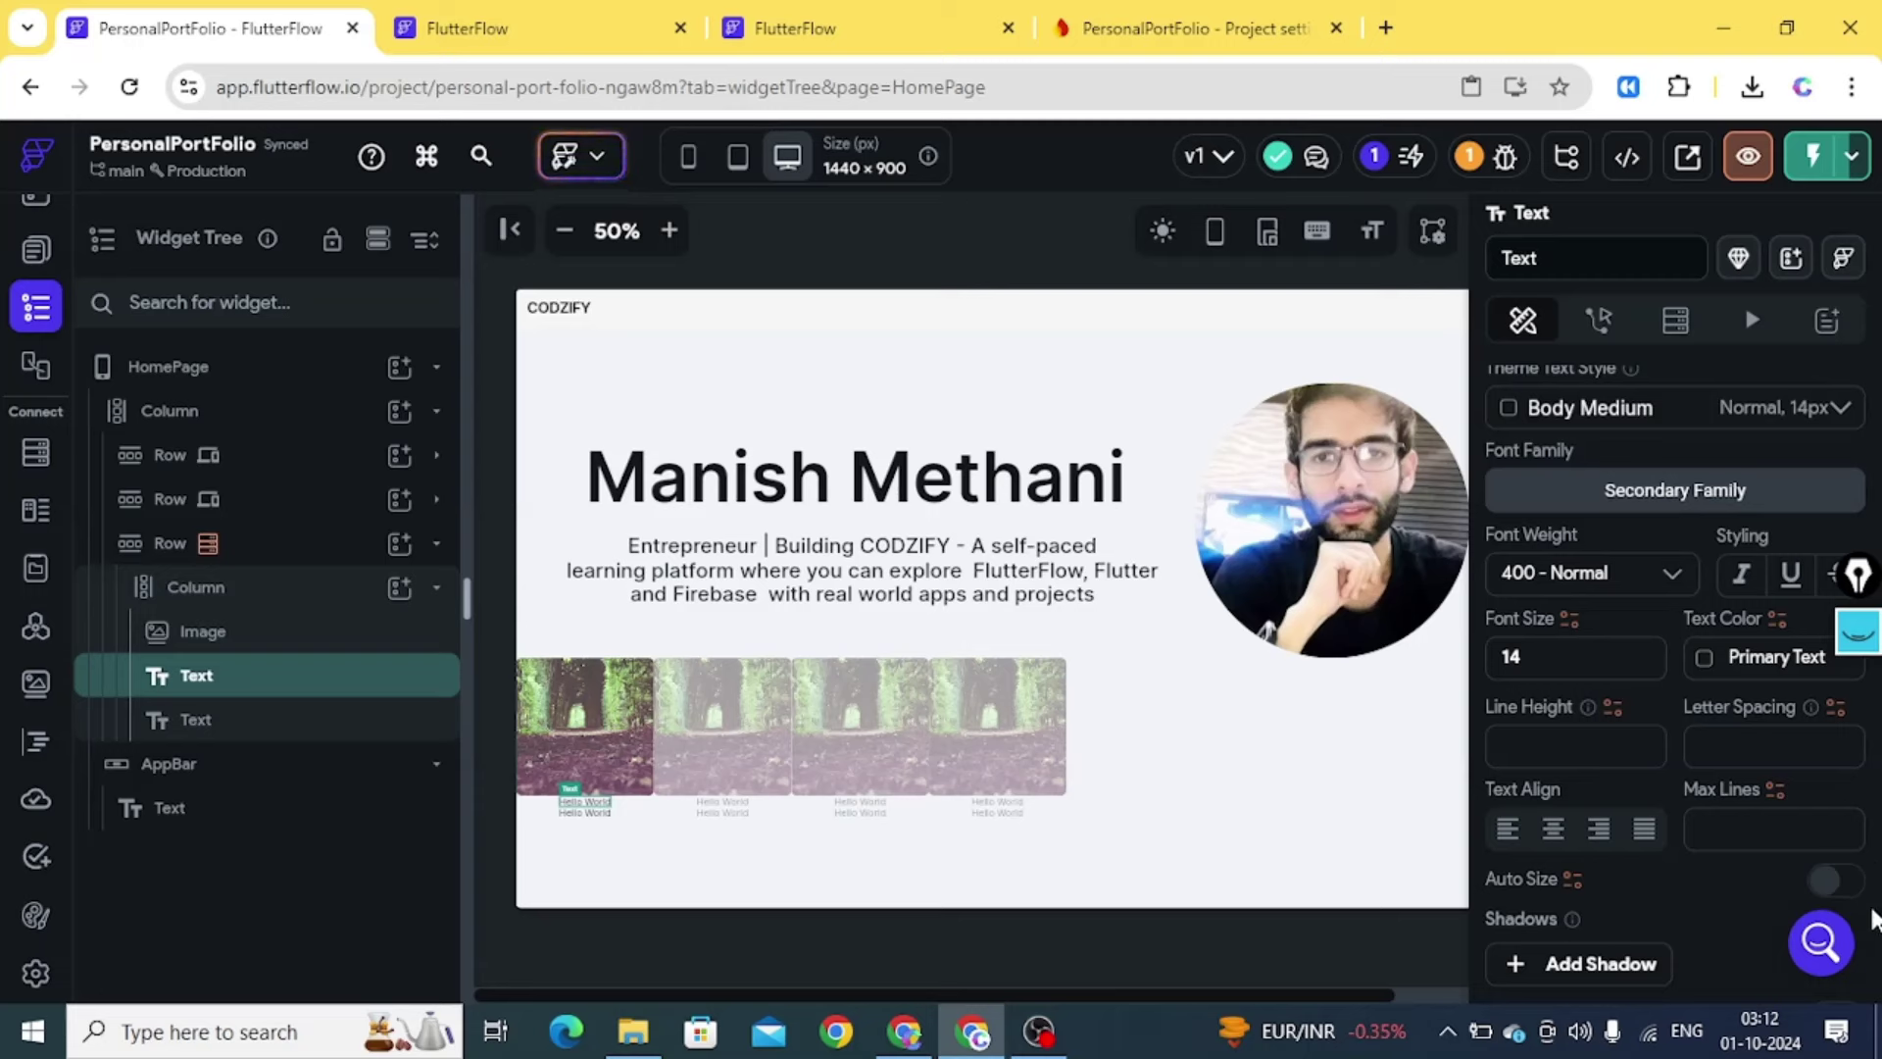
pyautogui.moveTo(1875, 813); pyautogui.dragTo(1873, 505)
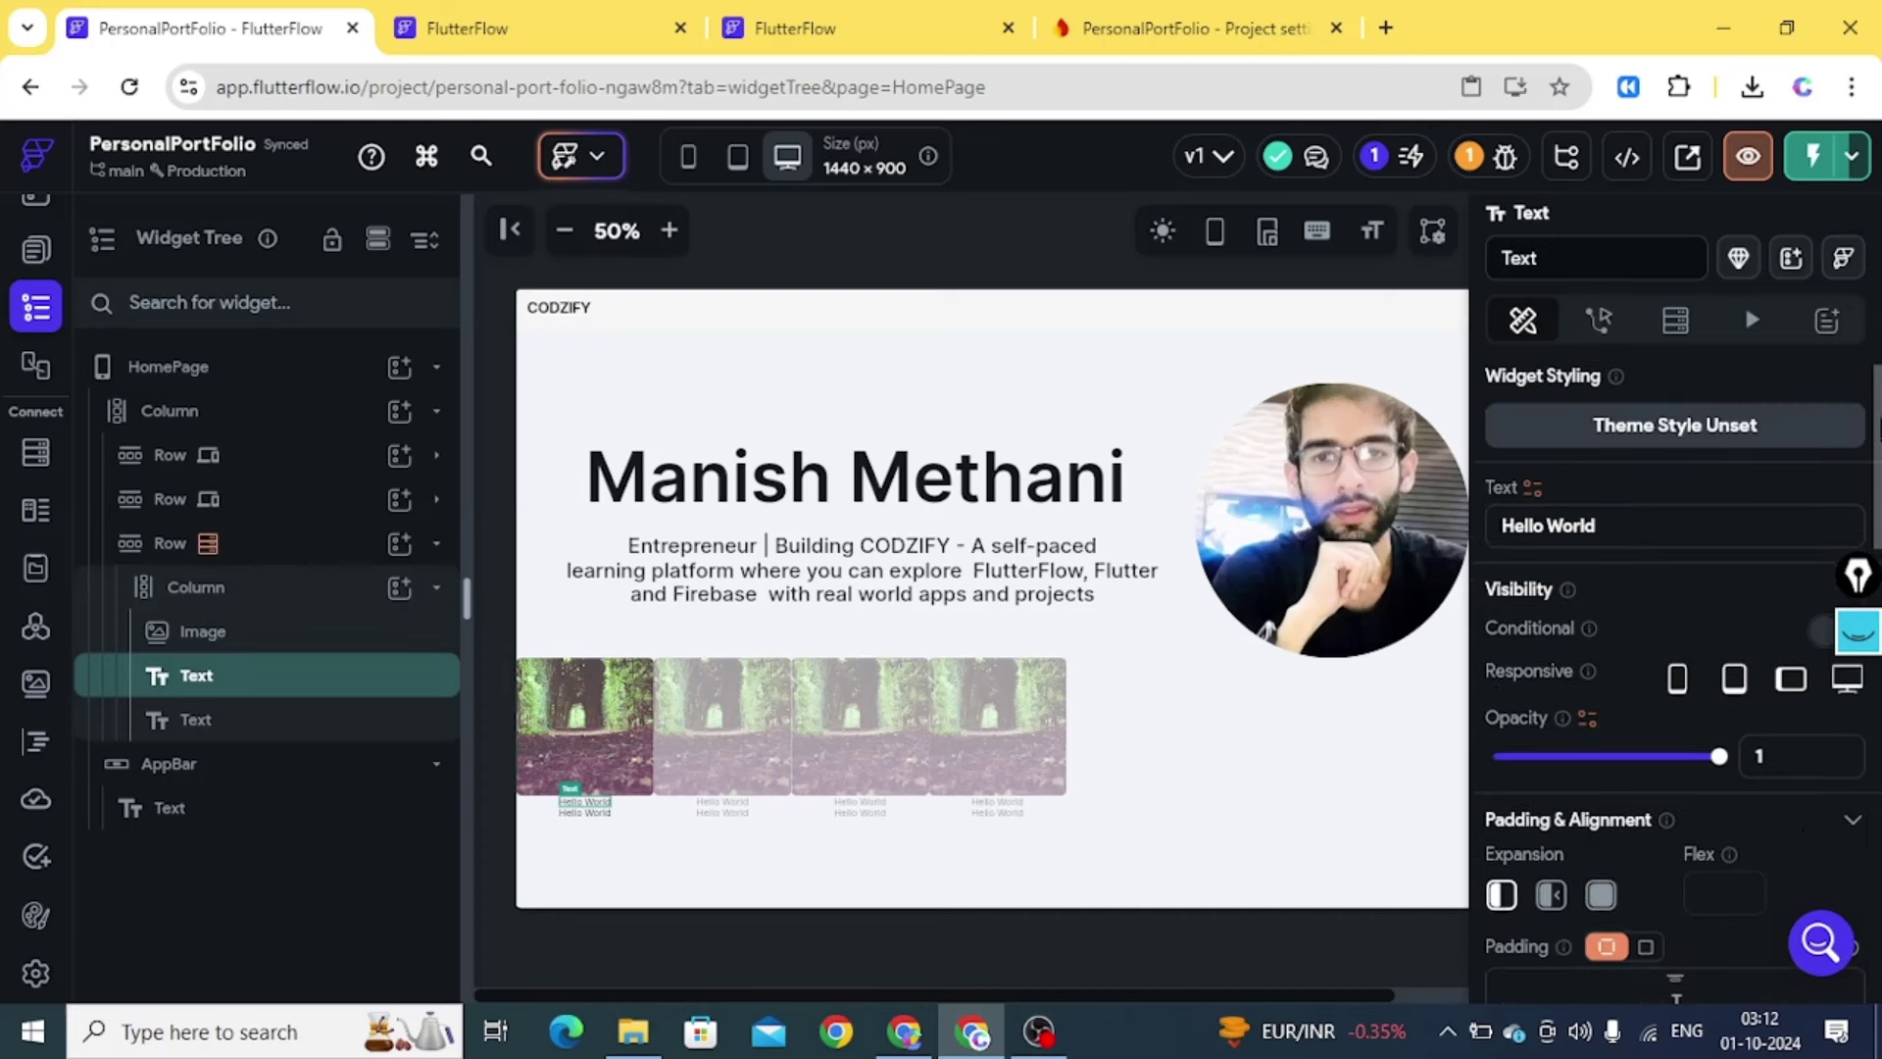
pyautogui.click(1535, 490)
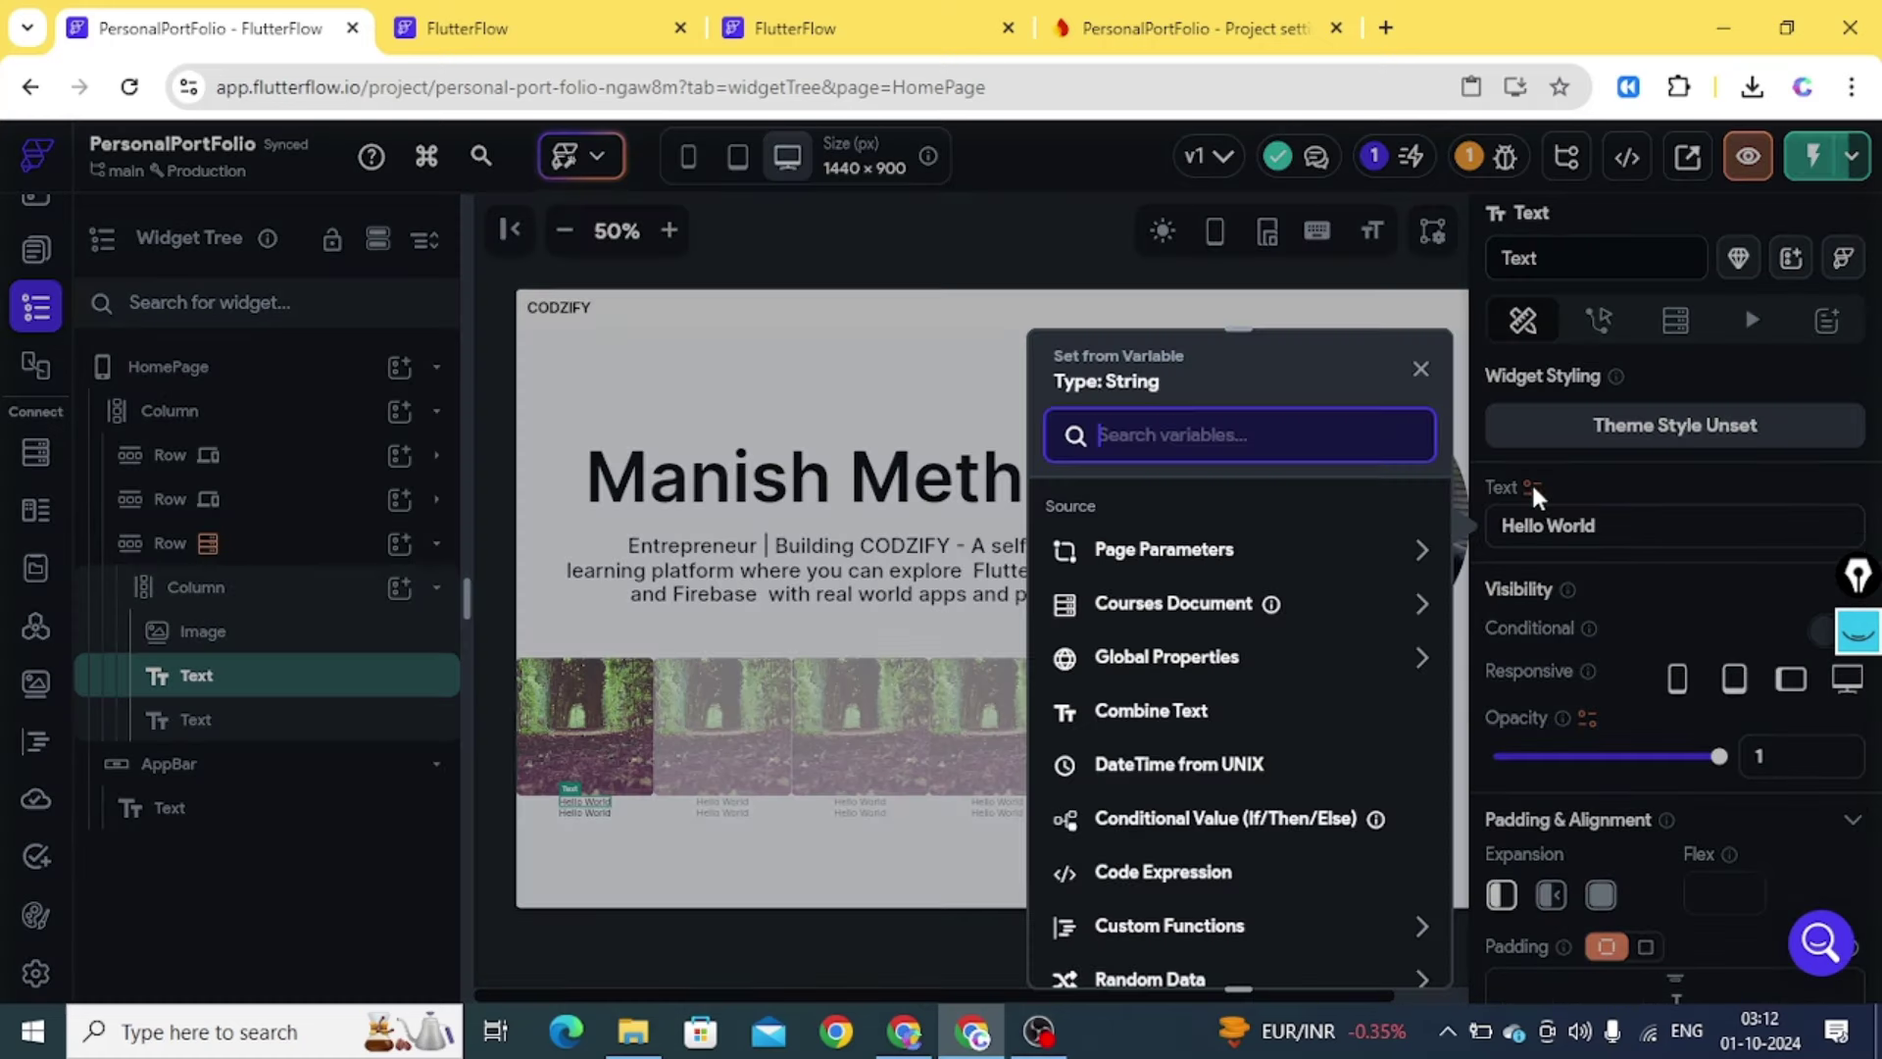
pyautogui.click(1215, 612)
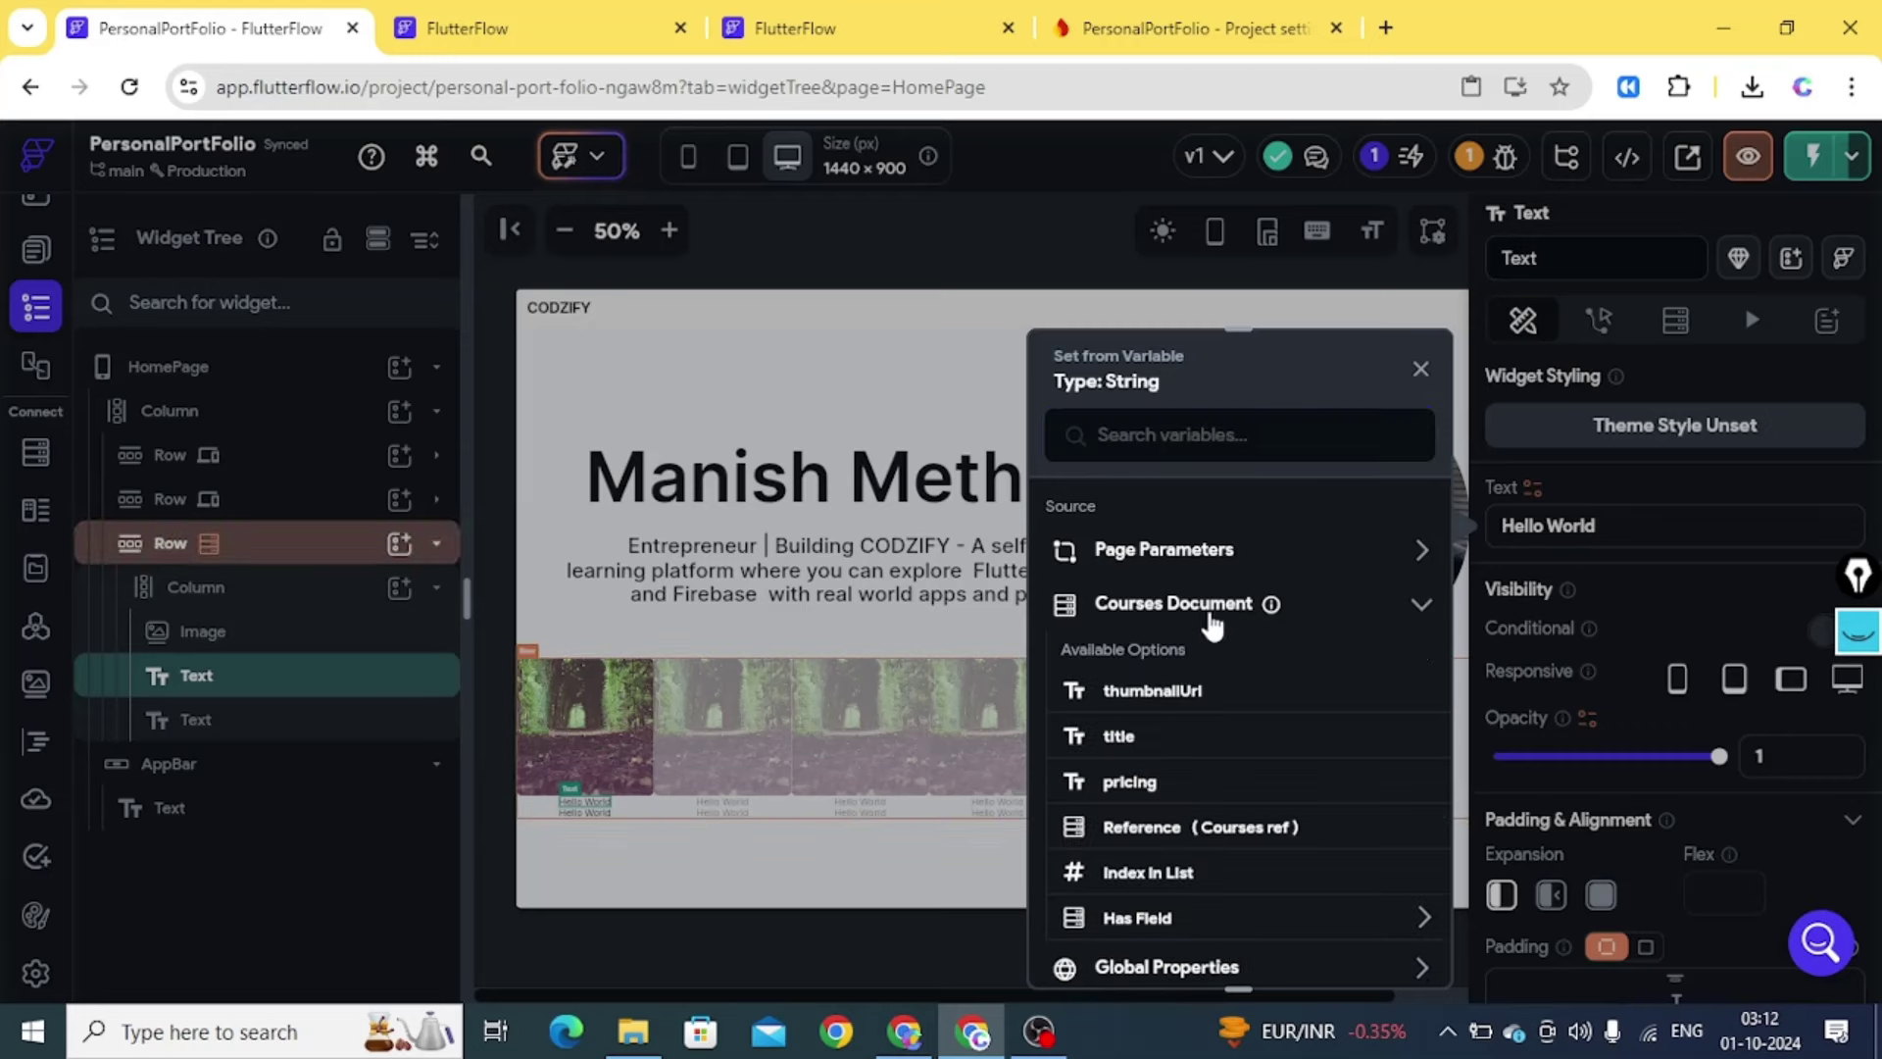
pyautogui.click(1117, 737)
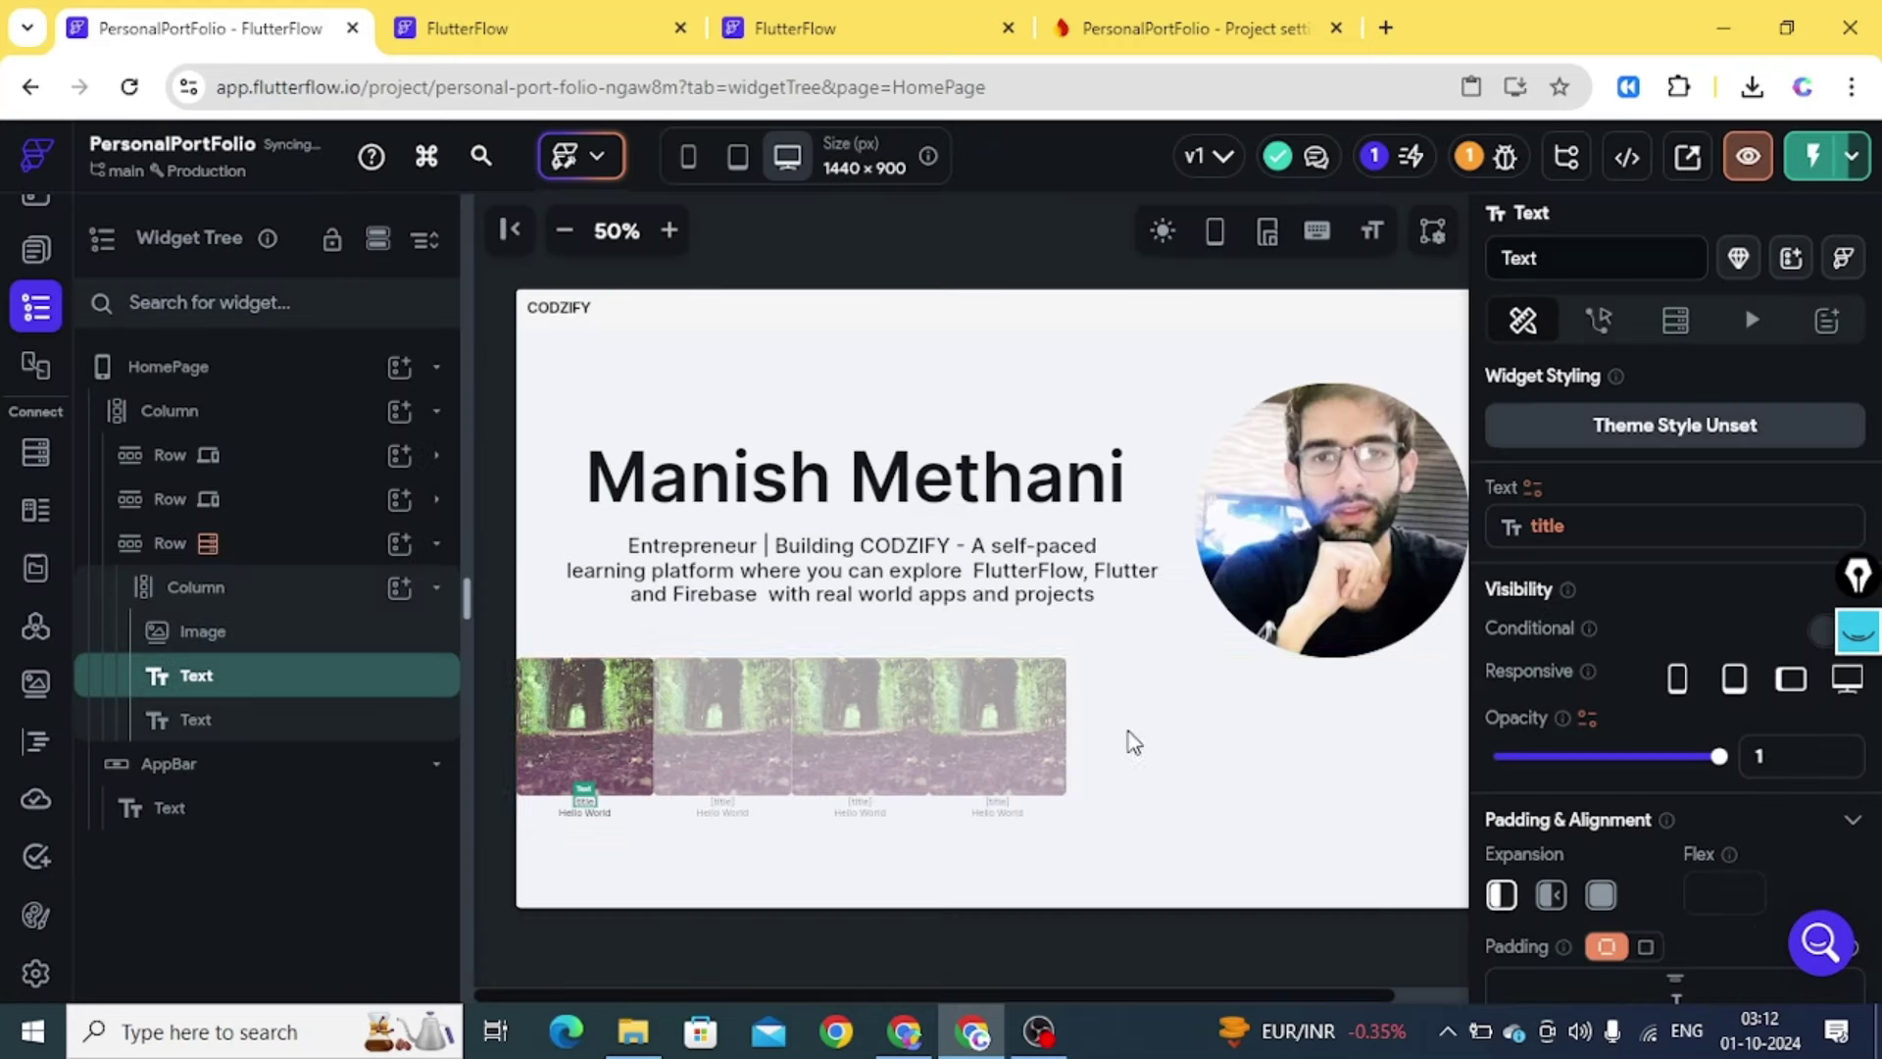
# Bind the card's lower text to the Courses pricing field and view the Firestore schema
pyautogui.click(235, 725)
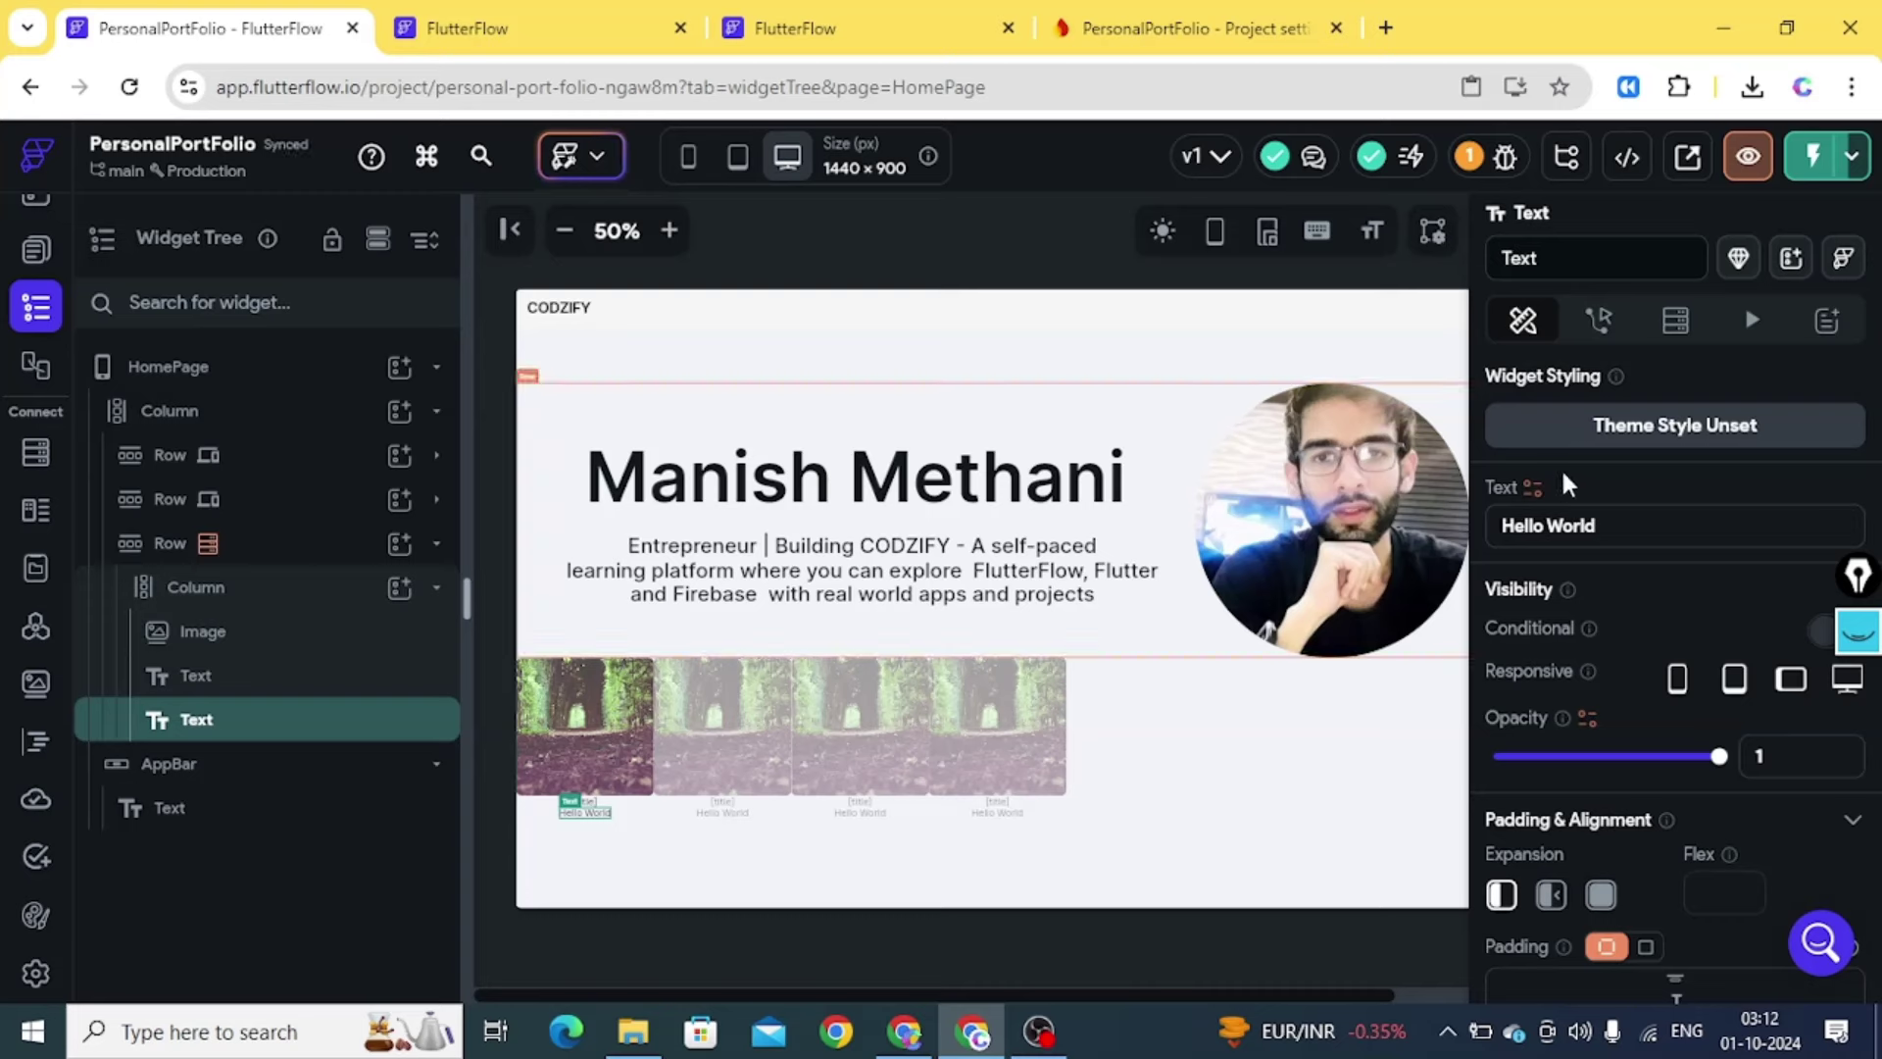
pyautogui.click(1532, 489)
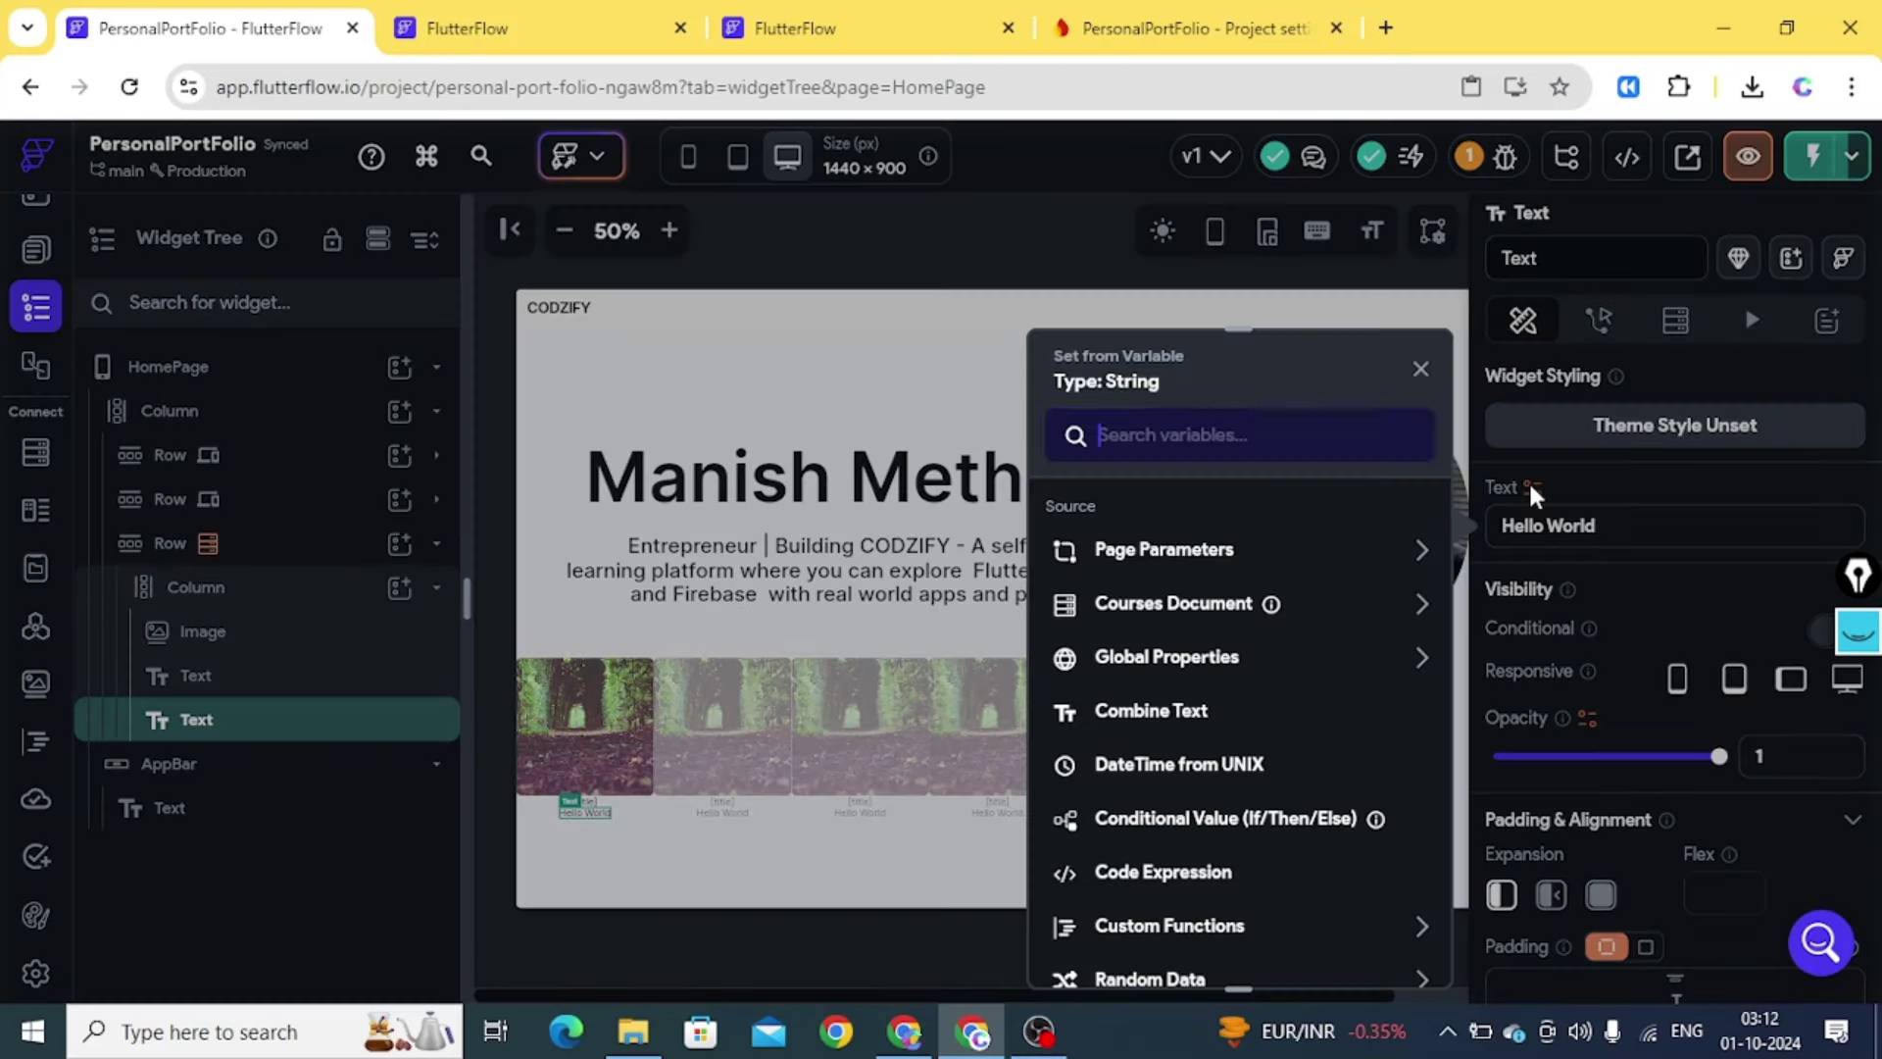
pyautogui.click(1188, 613)
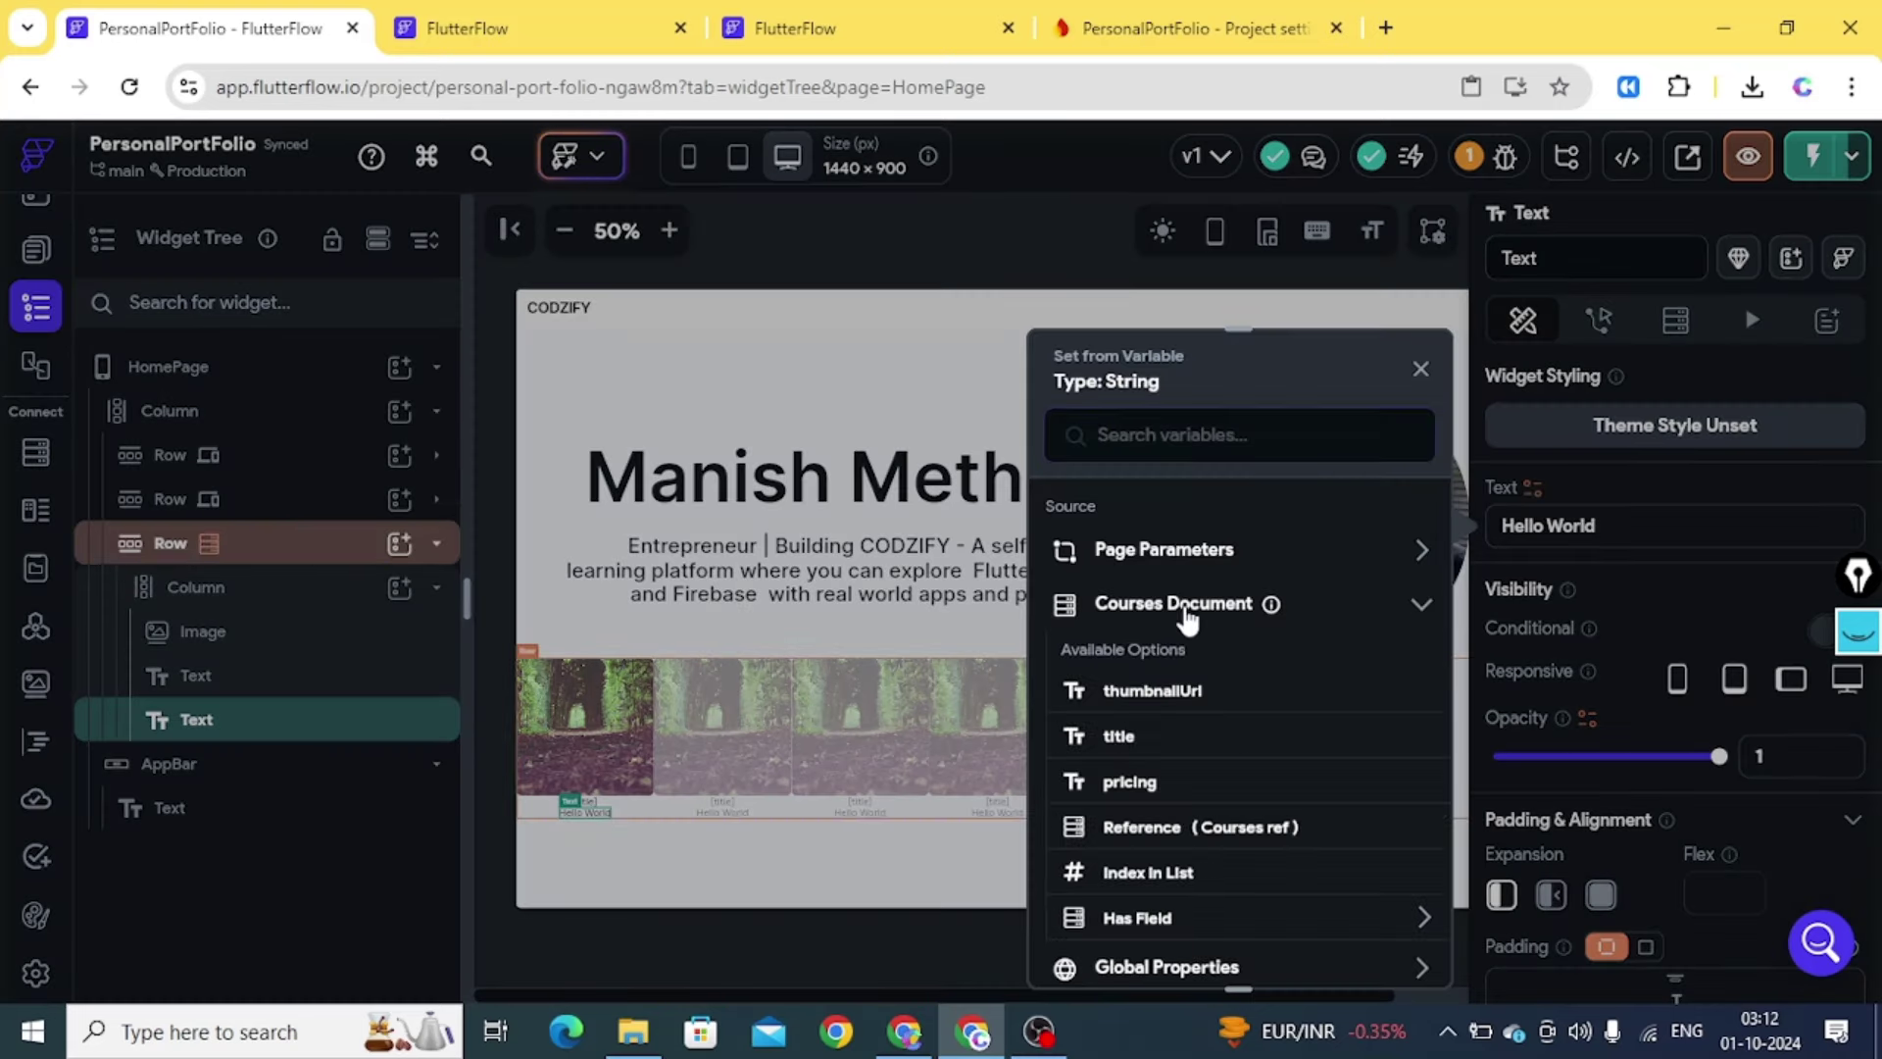
pyautogui.click(1112, 789)
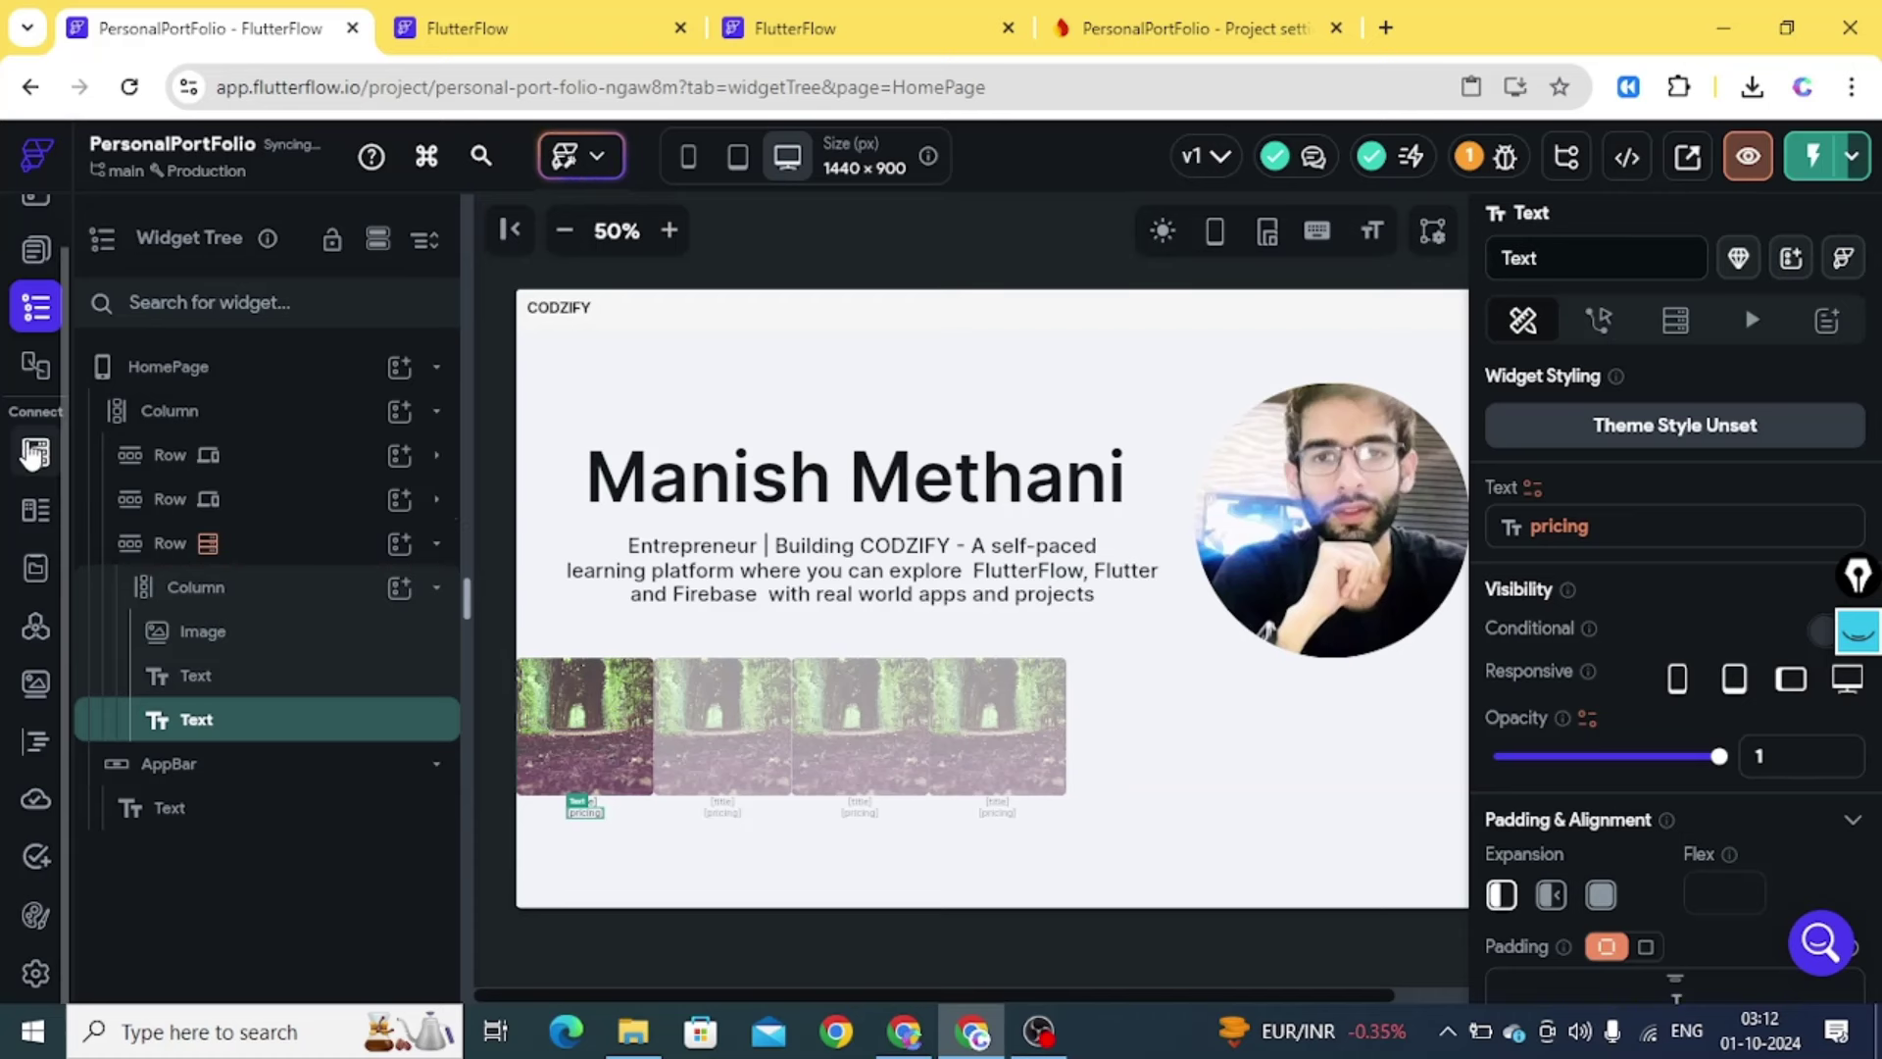
pyautogui.click(34, 452)
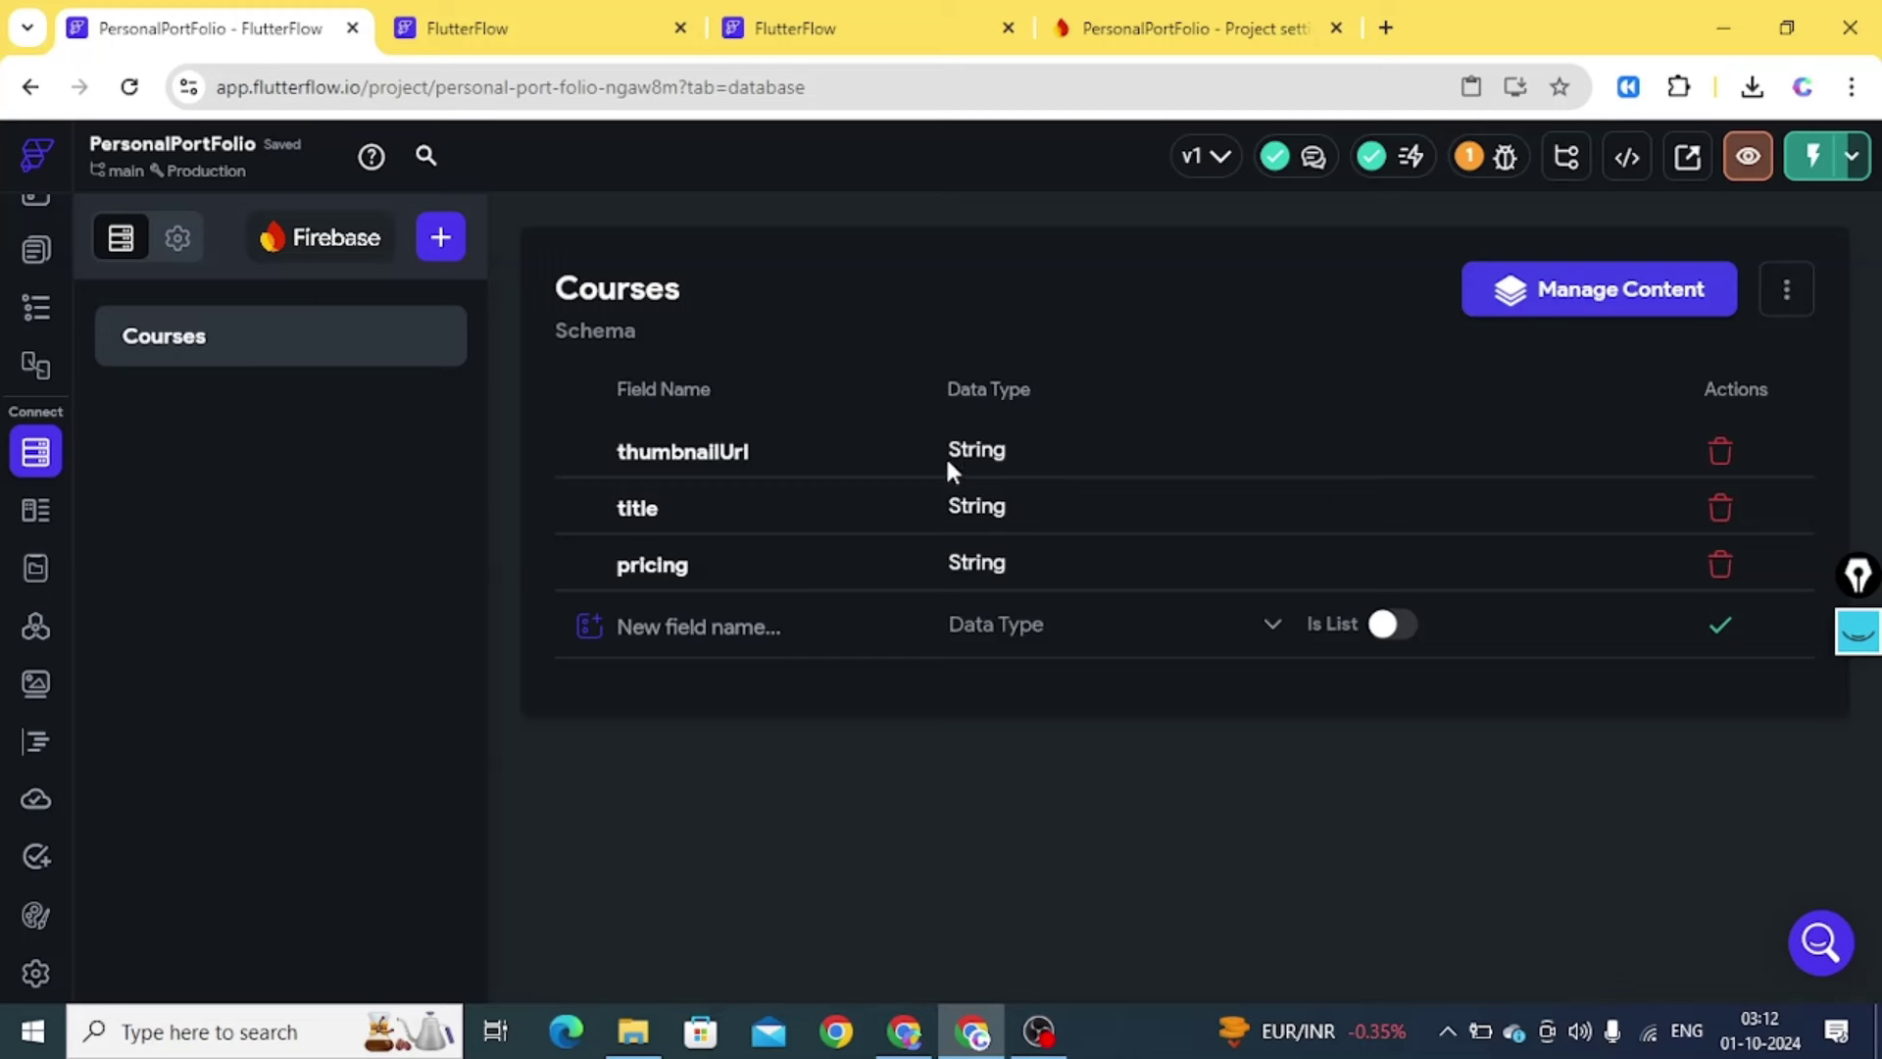
# Delete the Courses thumbnailUrl field and start a new field named thumbnailUrl
pyautogui.click(1723, 453)
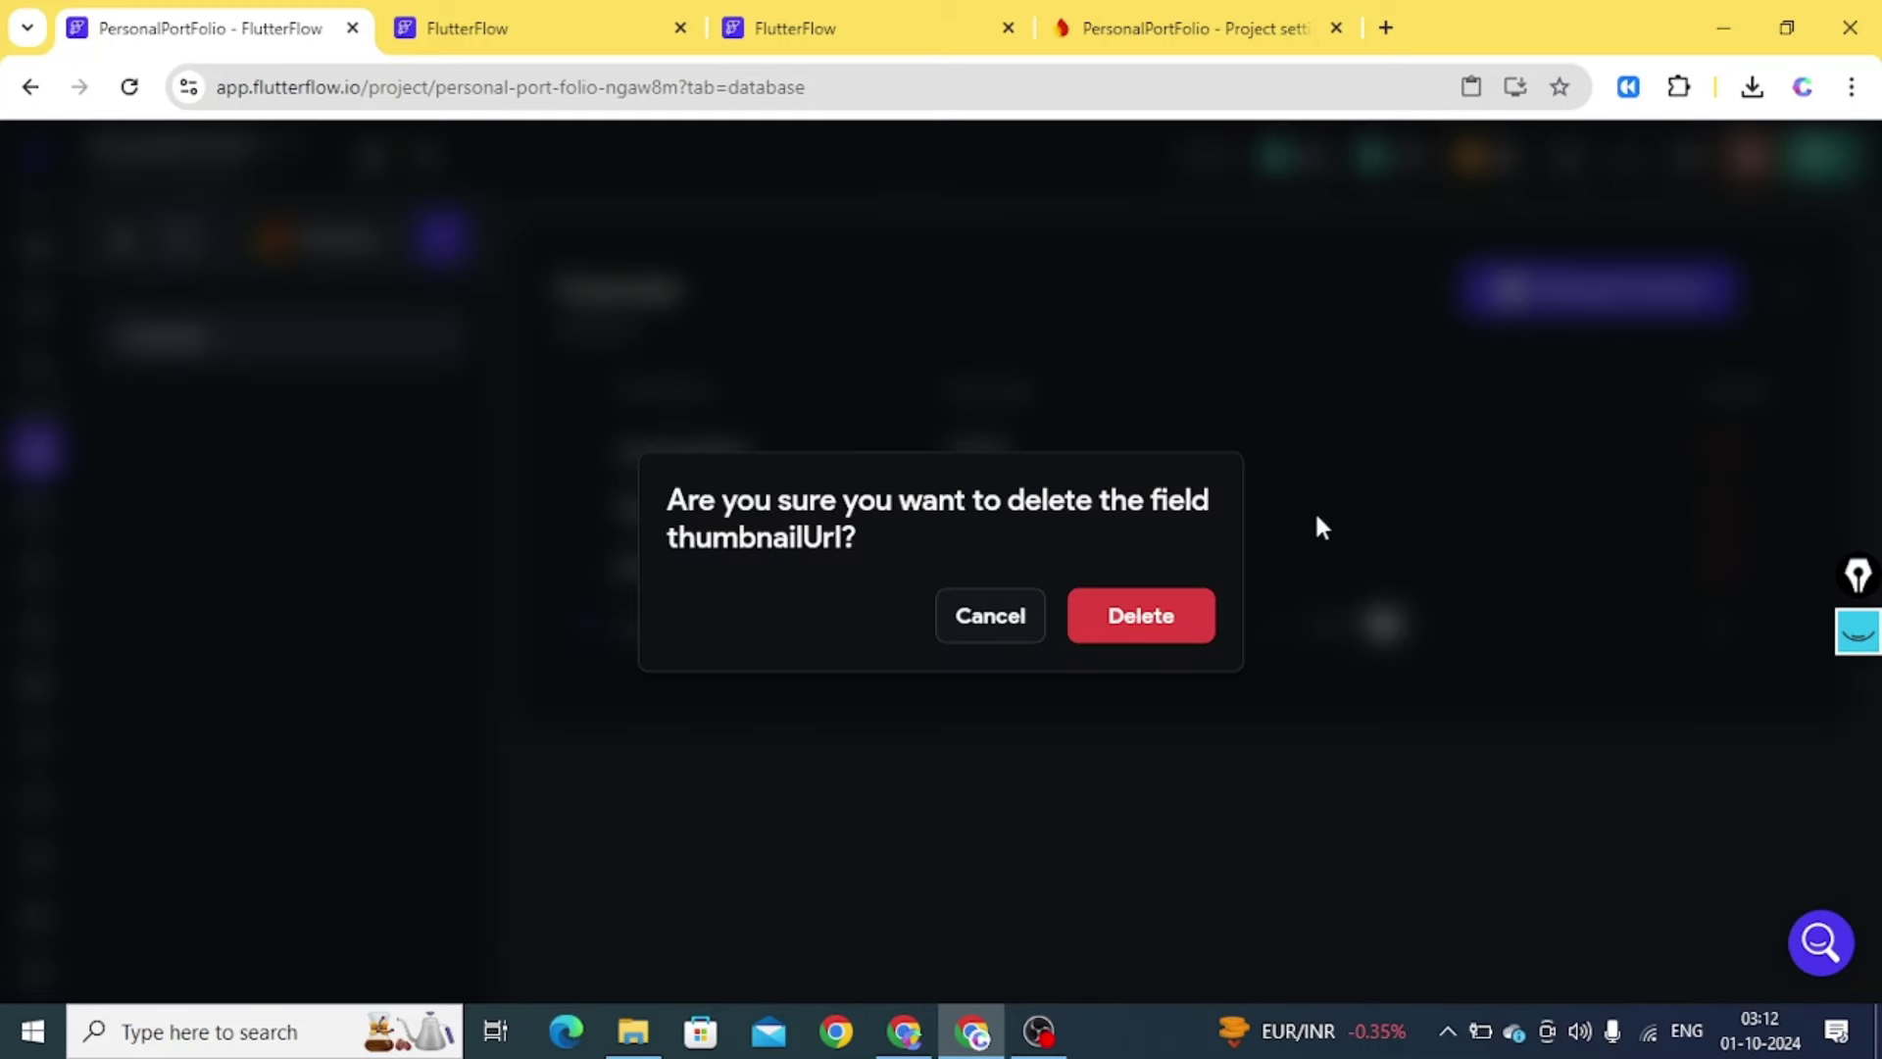
pyautogui.click(1143, 617)
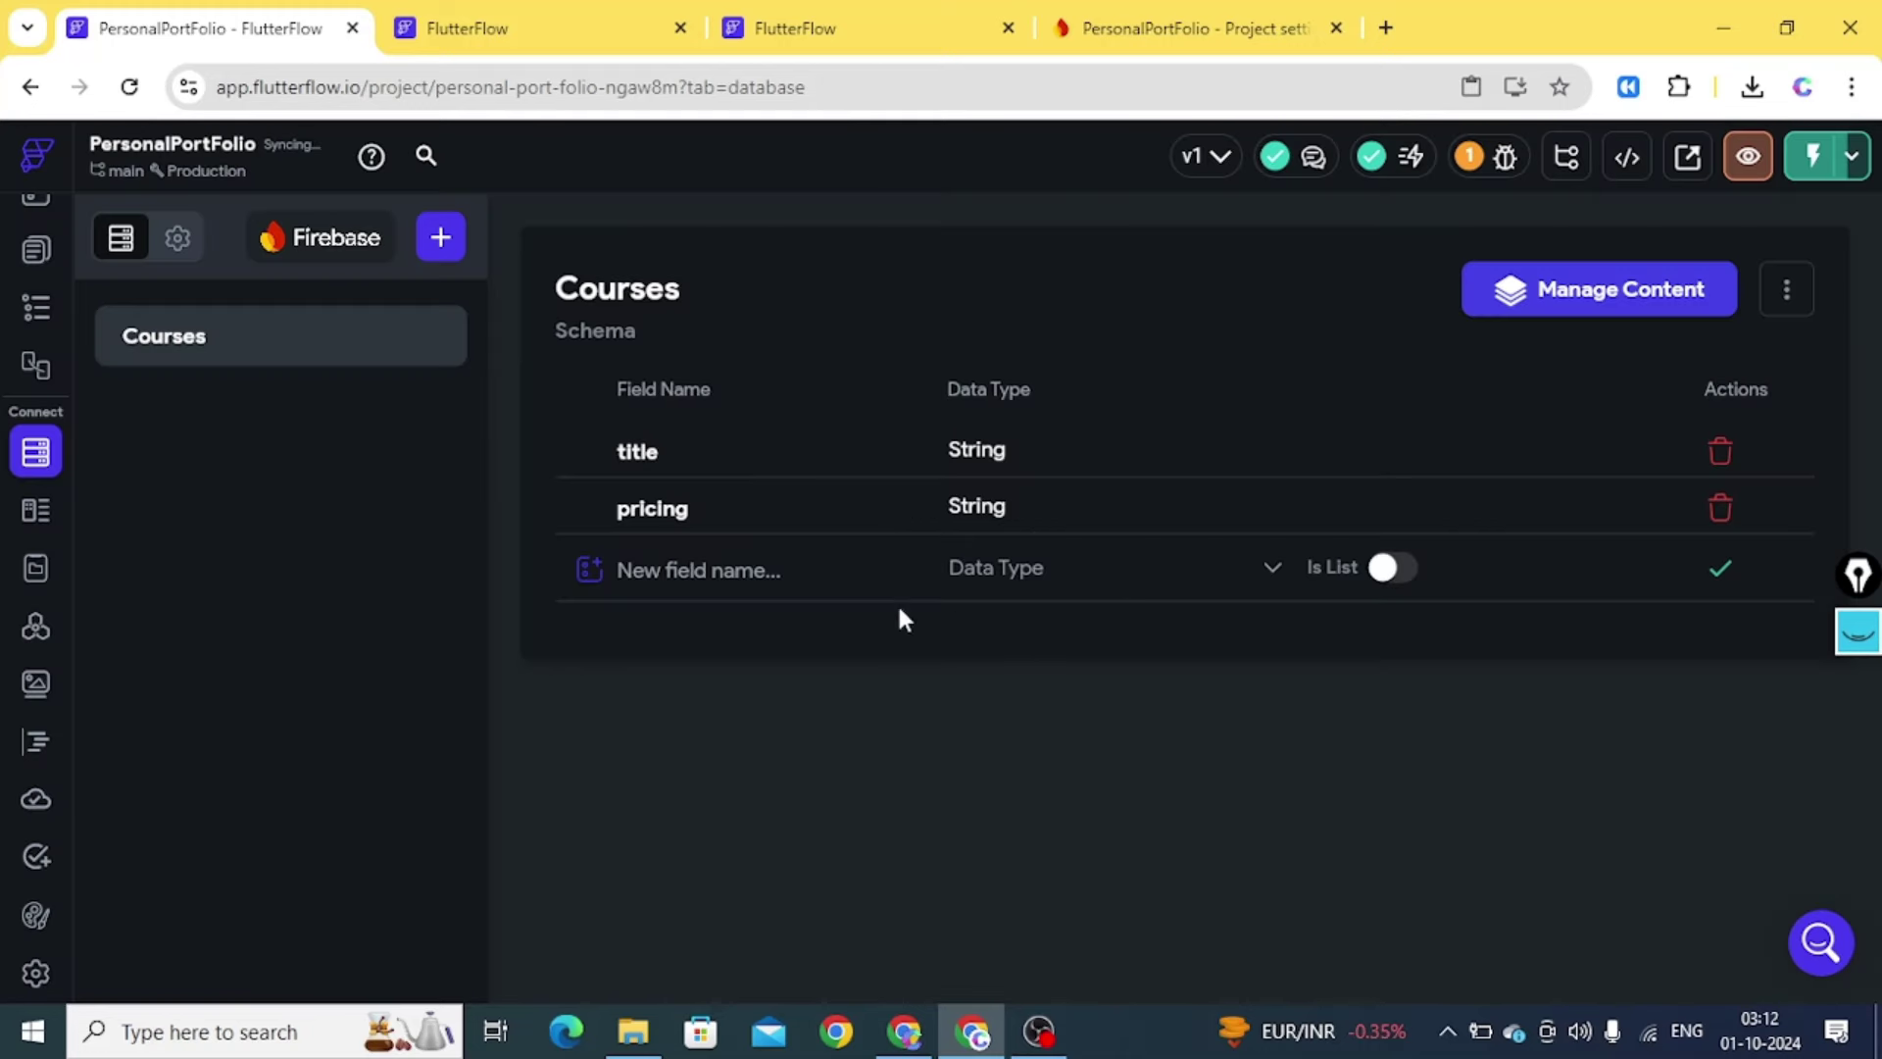
pyautogui.click(751, 562)
pyautogui.write('h')
pyautogui.press('BackSpace')
pyautogui.write('t')
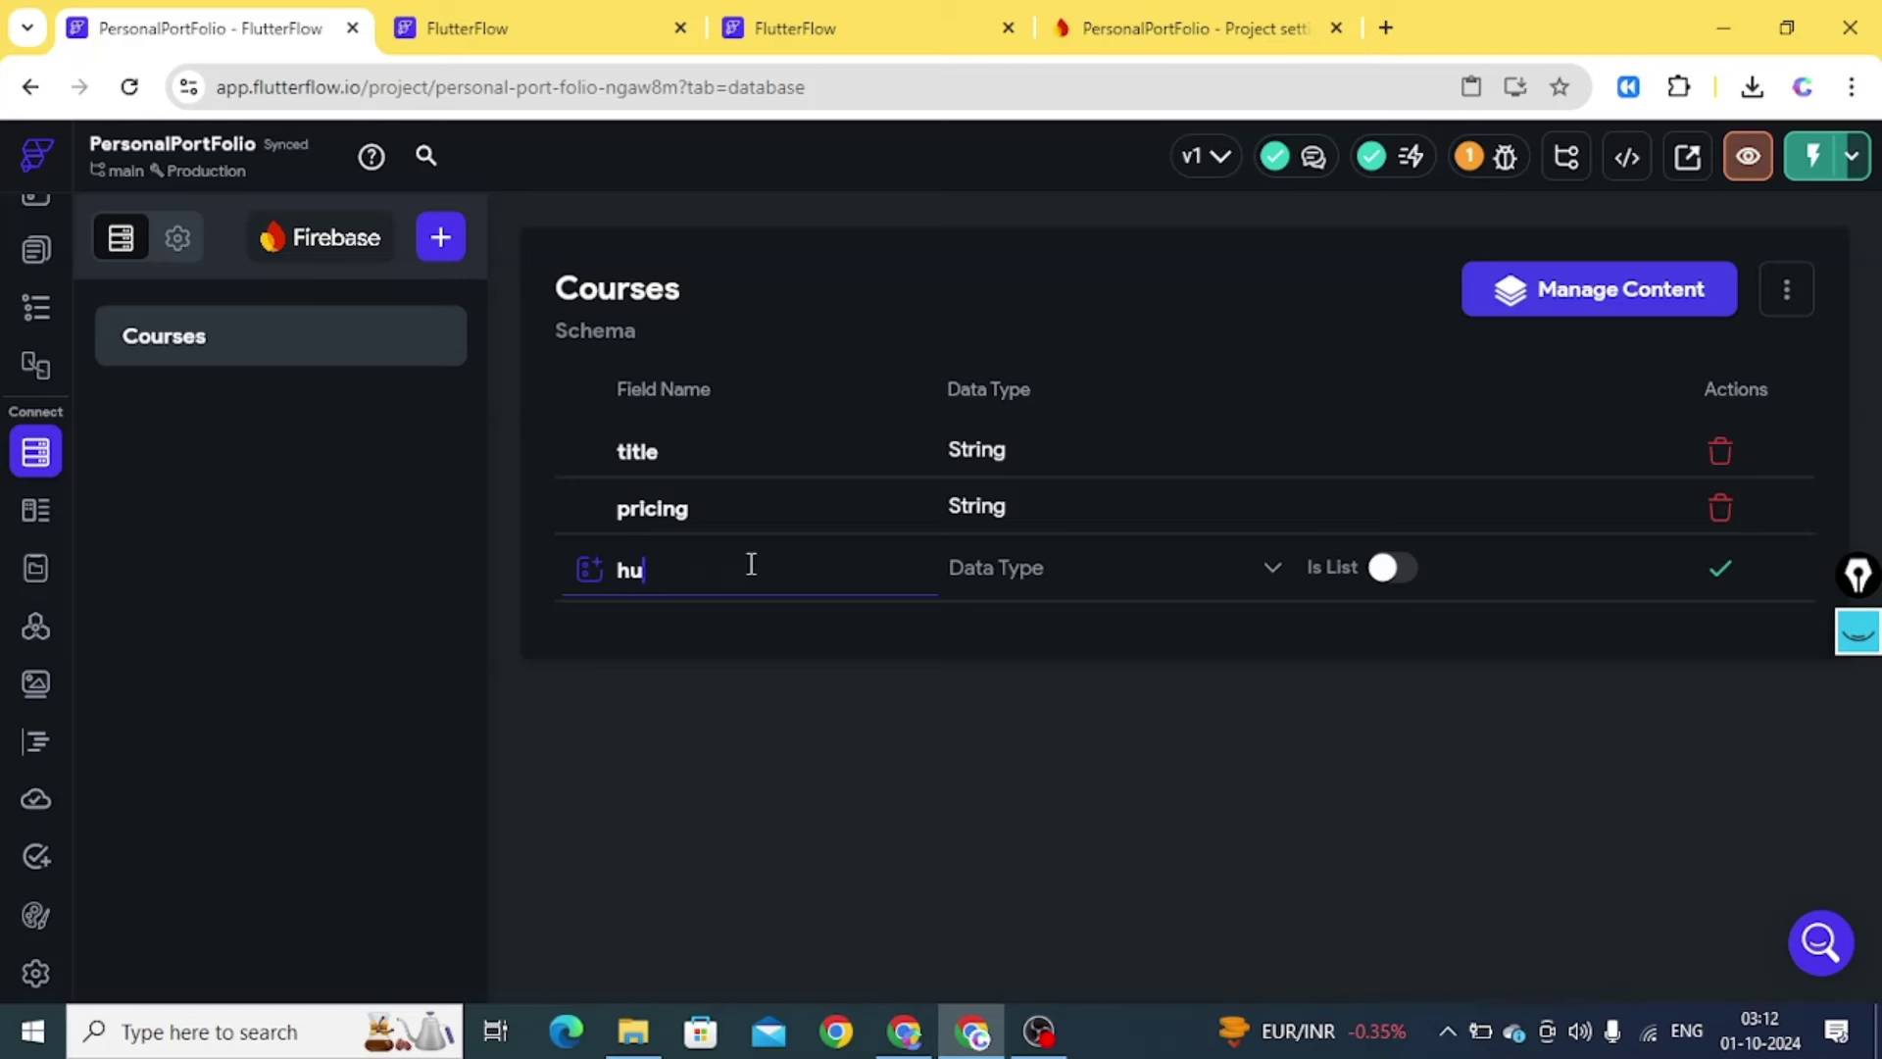
pyautogui.press('BackSpace')
pyautogui.press('BackSpace')
pyautogui.write('thumbnailUrl')
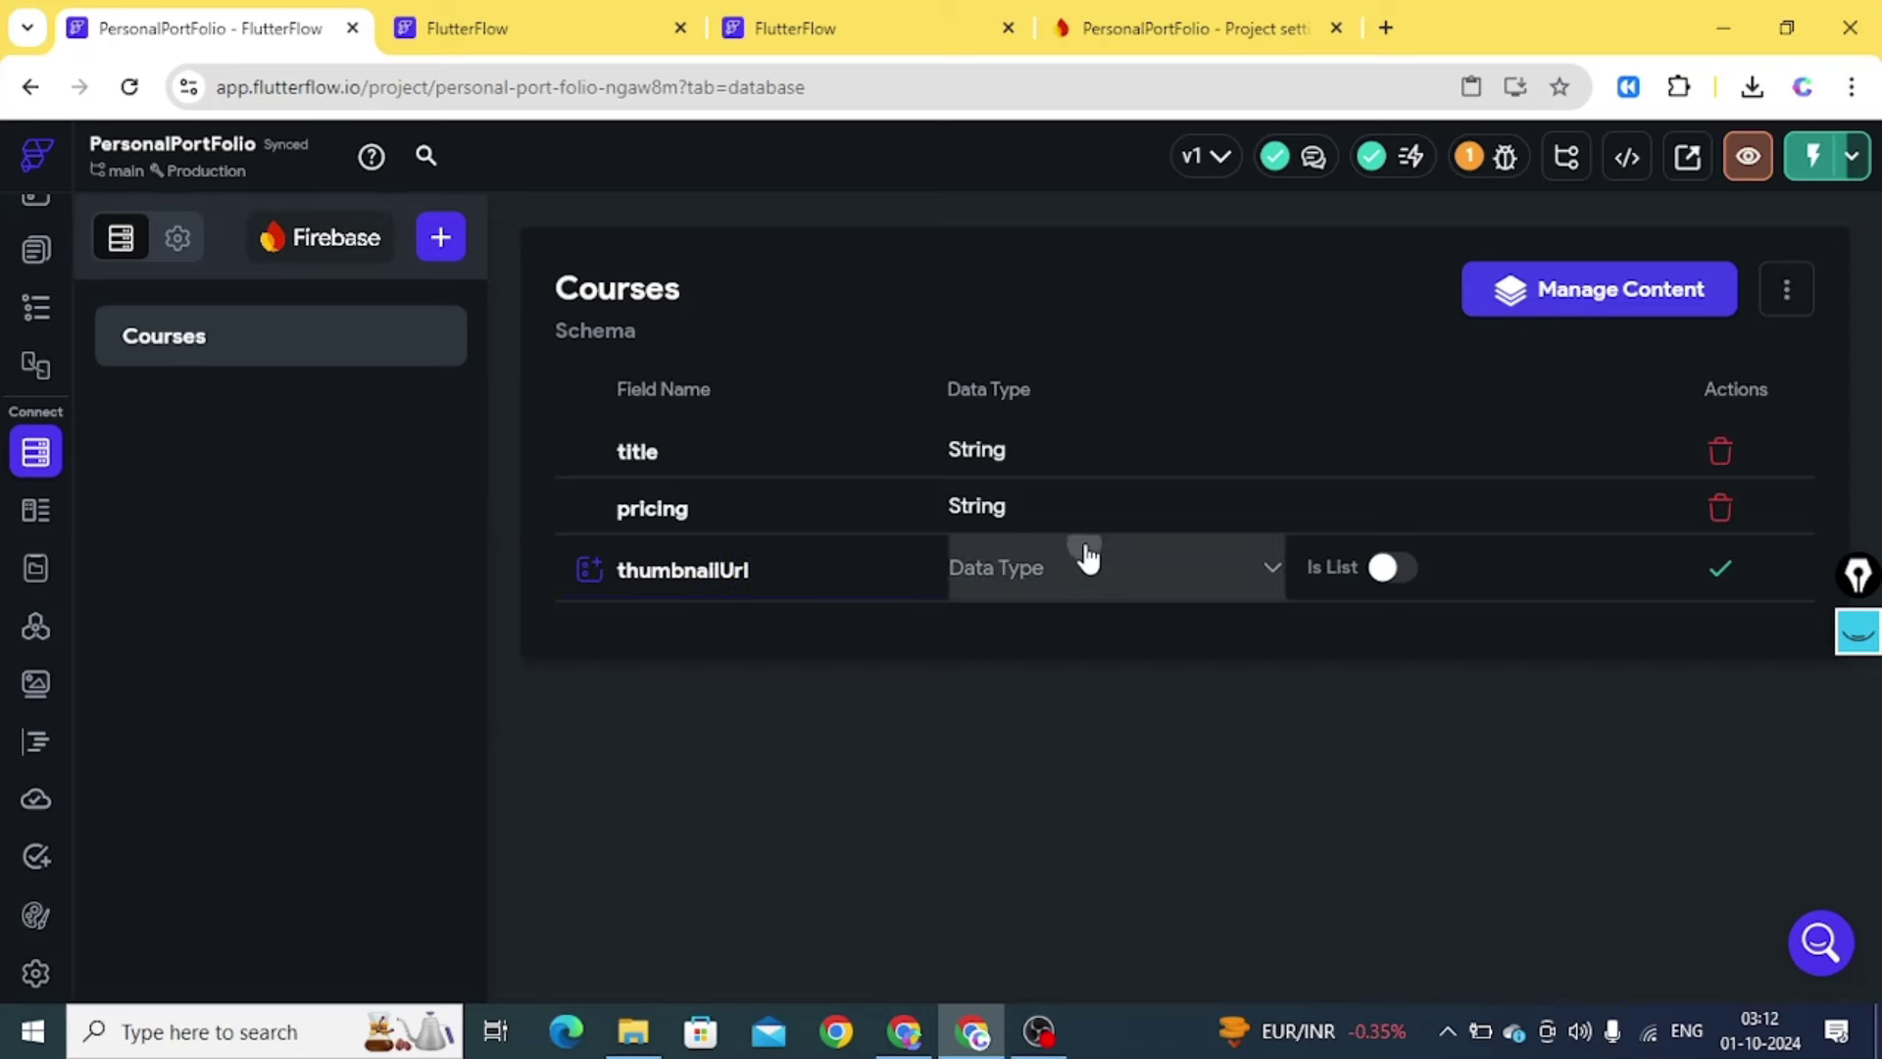
# Give the new thumbnailUrl field the Image Path data type, save it, and return to HomePage
pyautogui.click(1084, 554)
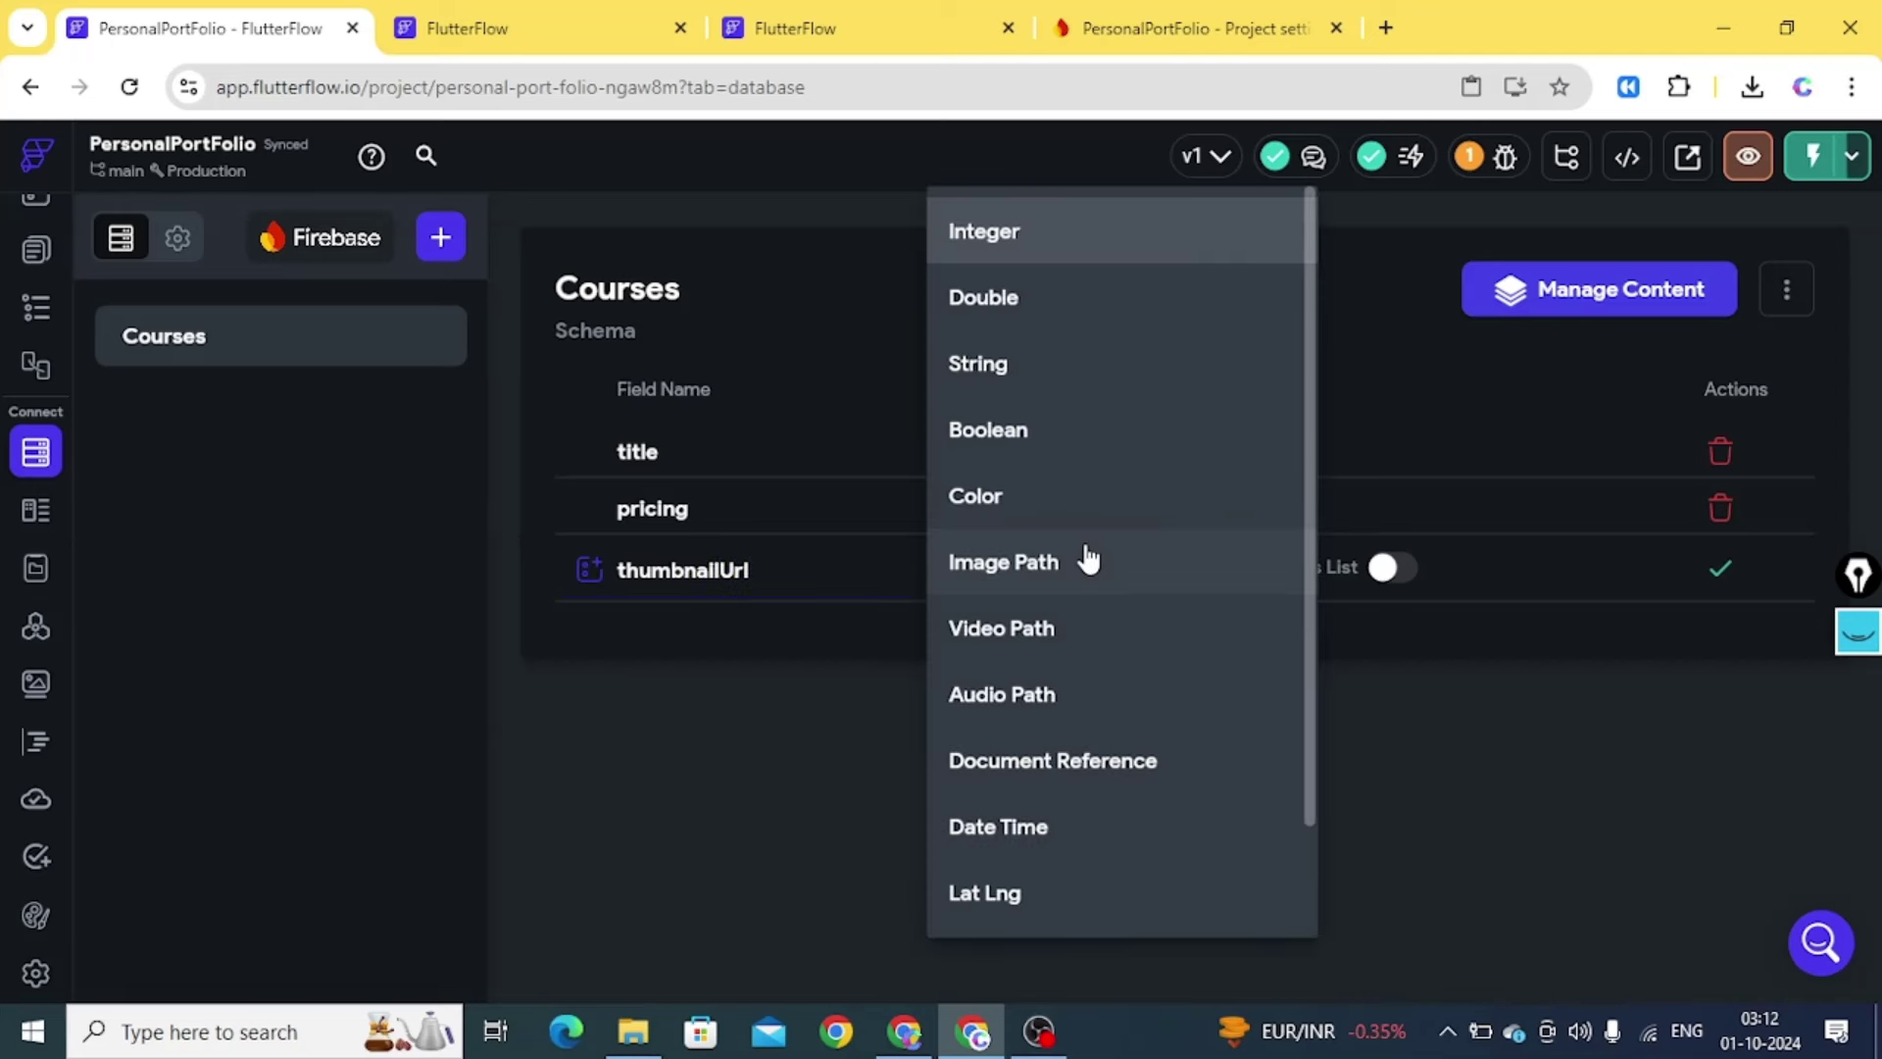
pyautogui.click(1045, 573)
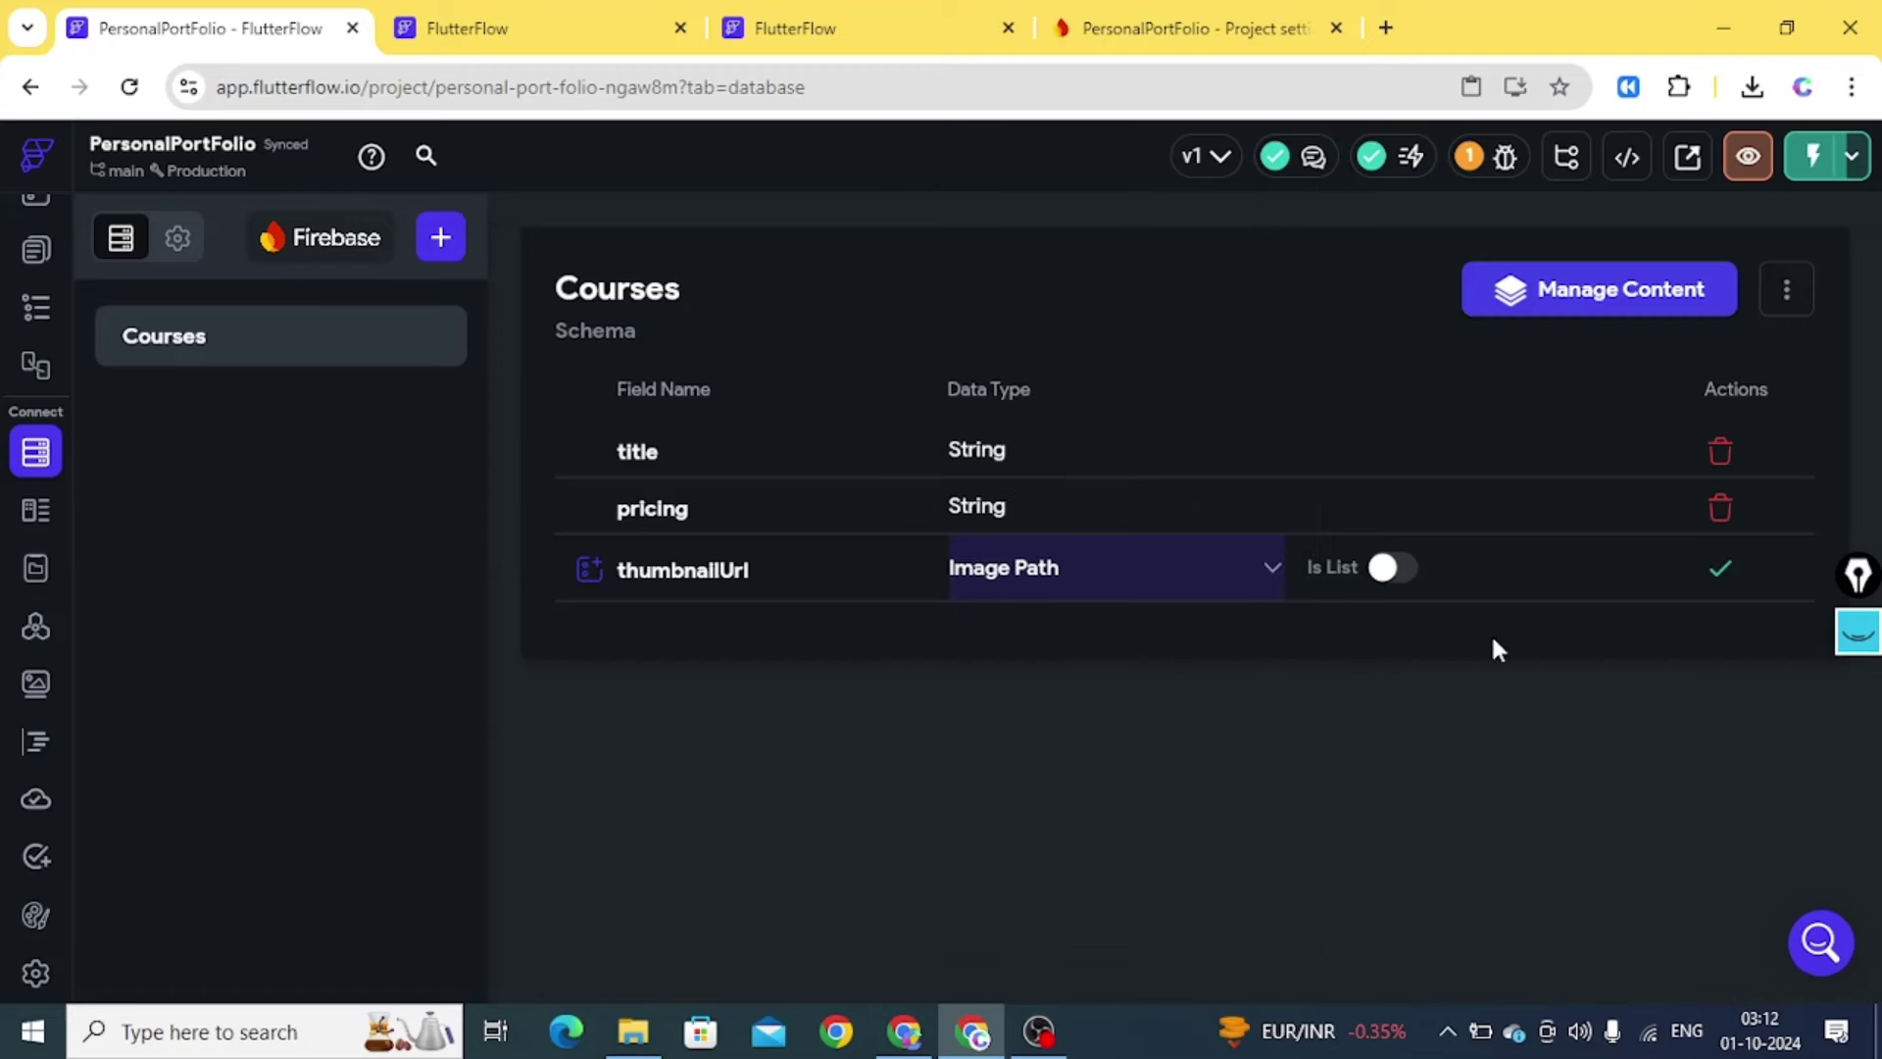
pyautogui.click(1721, 573)
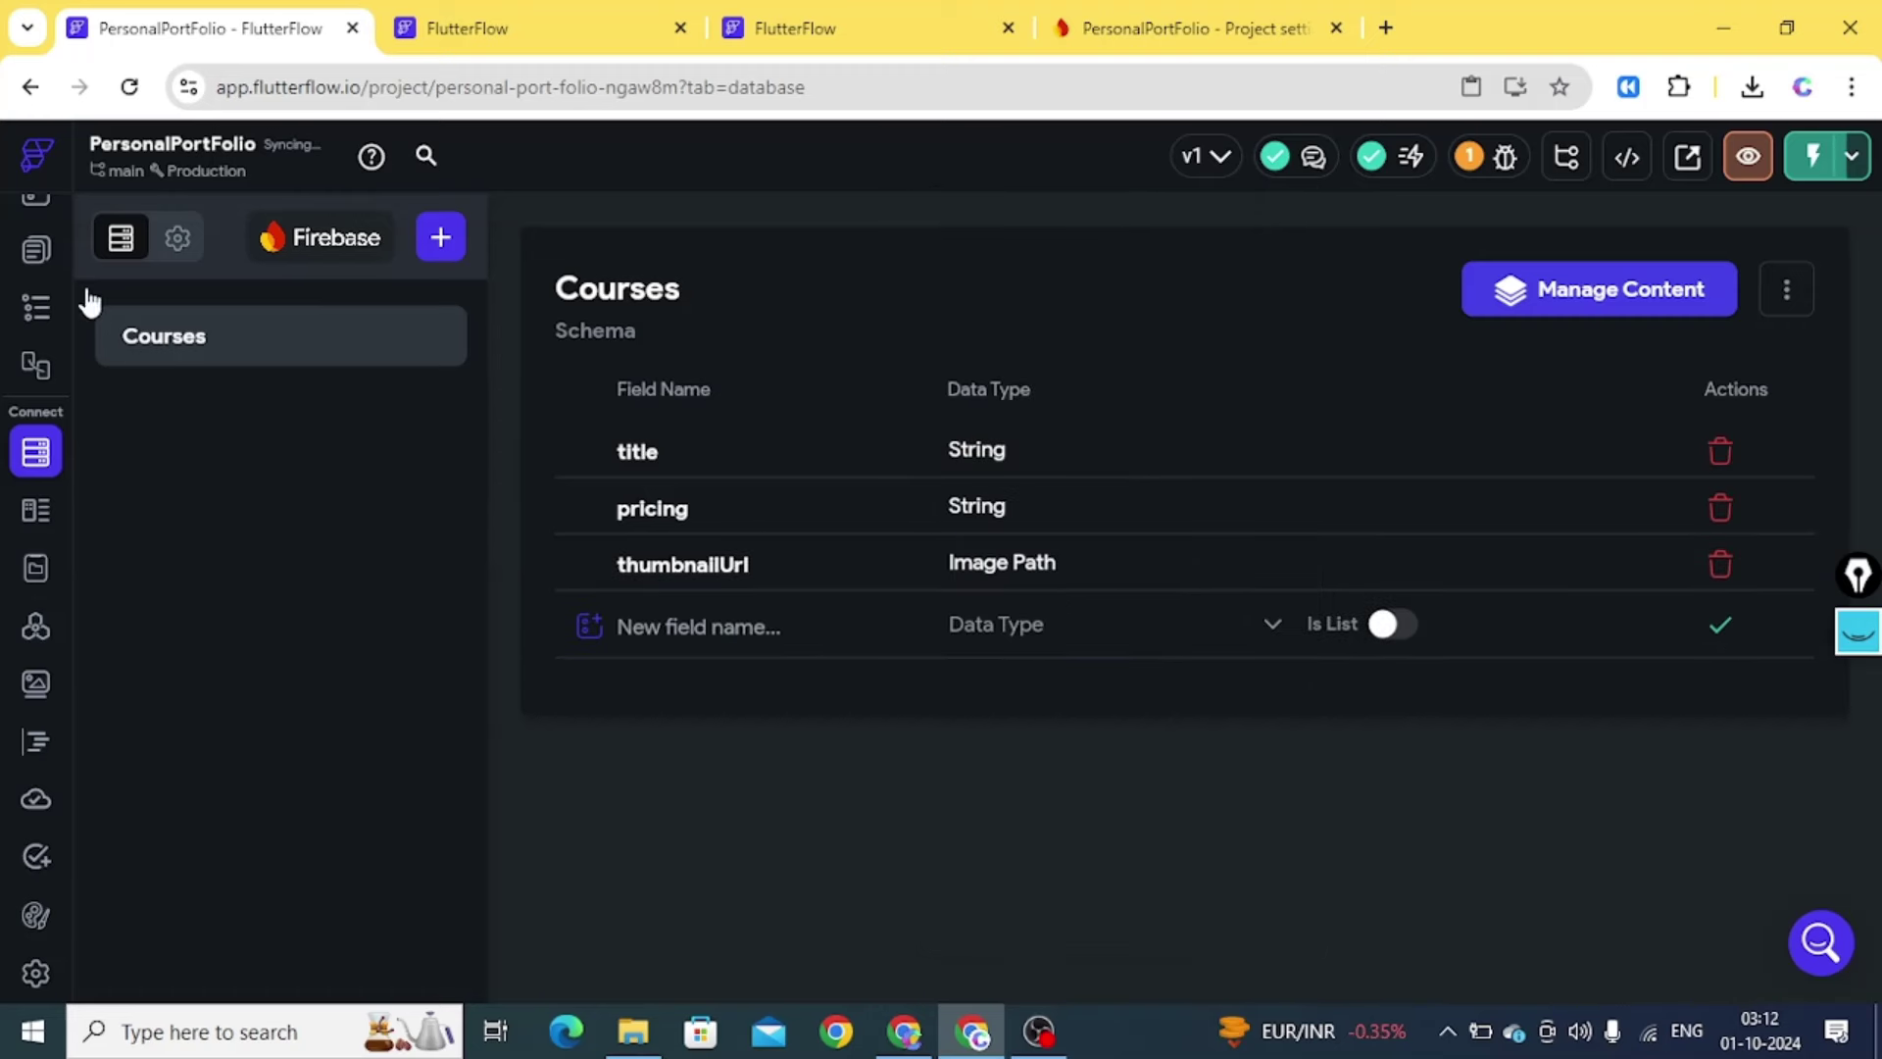
pyautogui.click(36, 250)
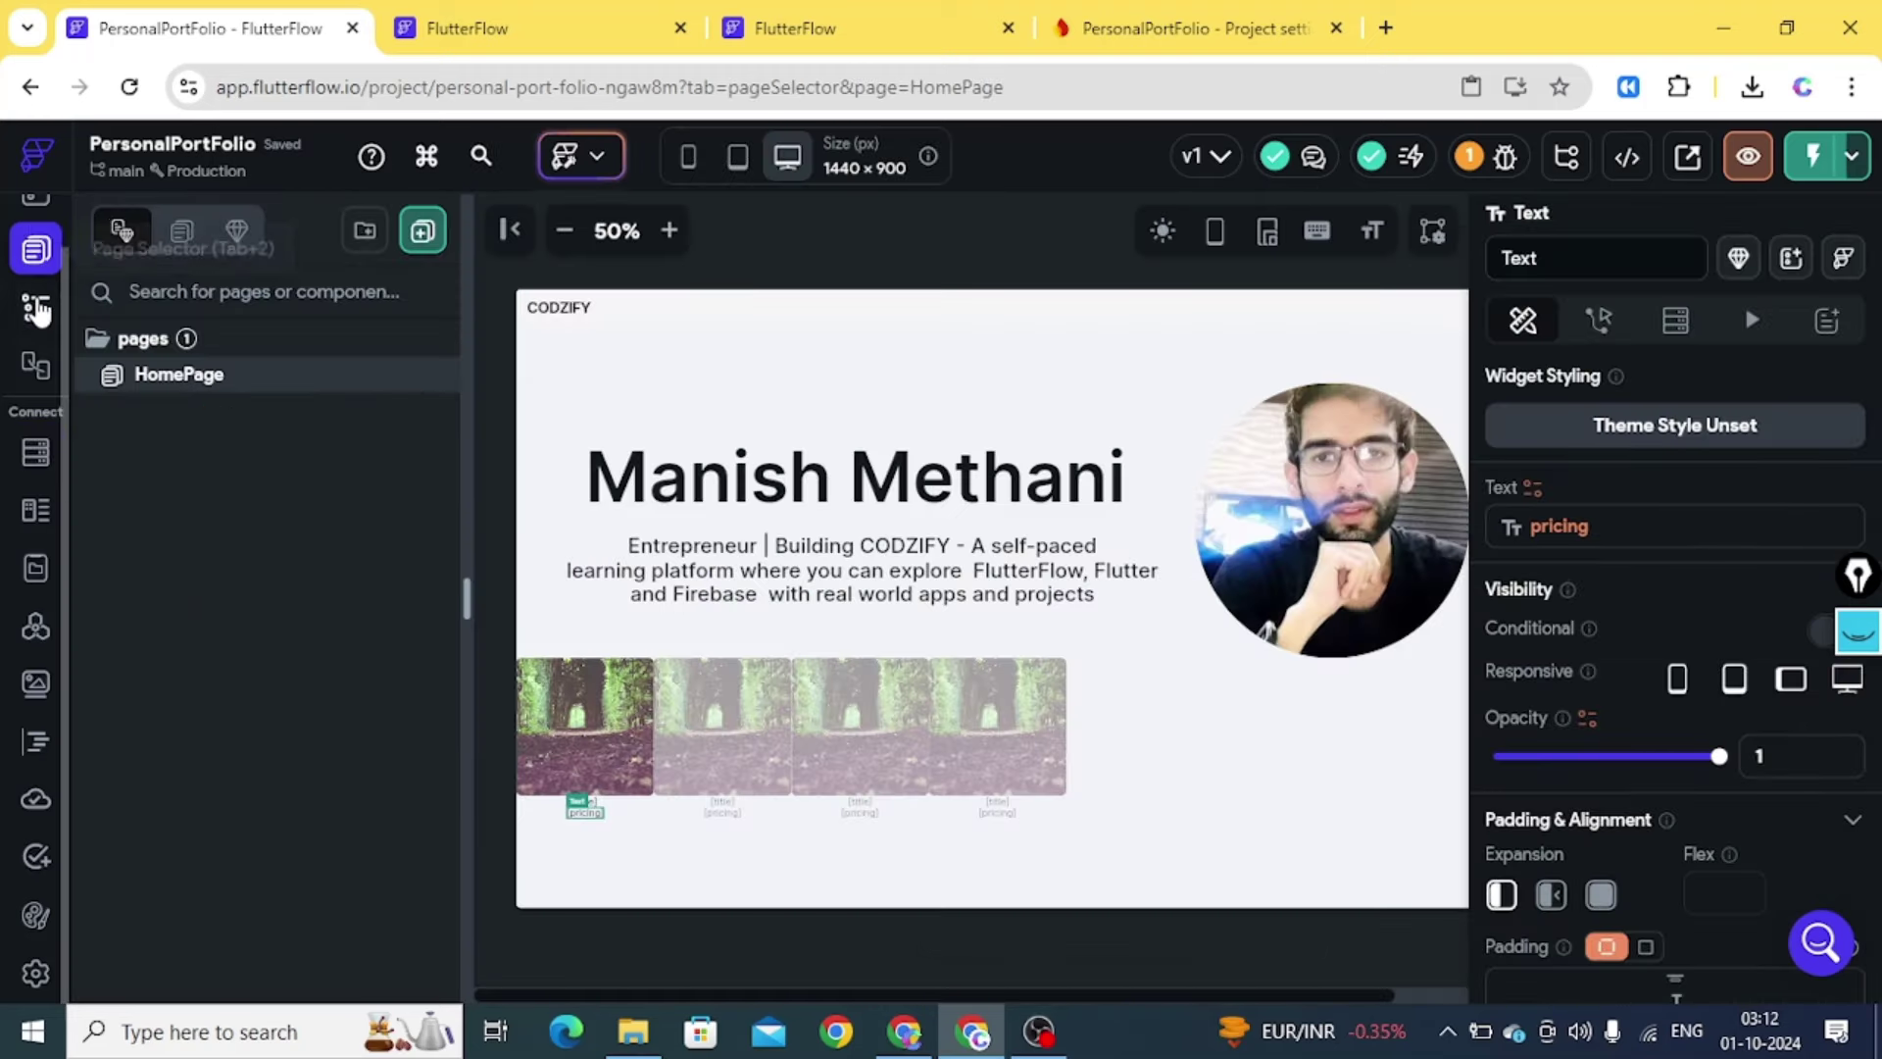
# Bind the course card image's Path to the Courses Document thumbnailUrl field
pyautogui.click(35, 310)
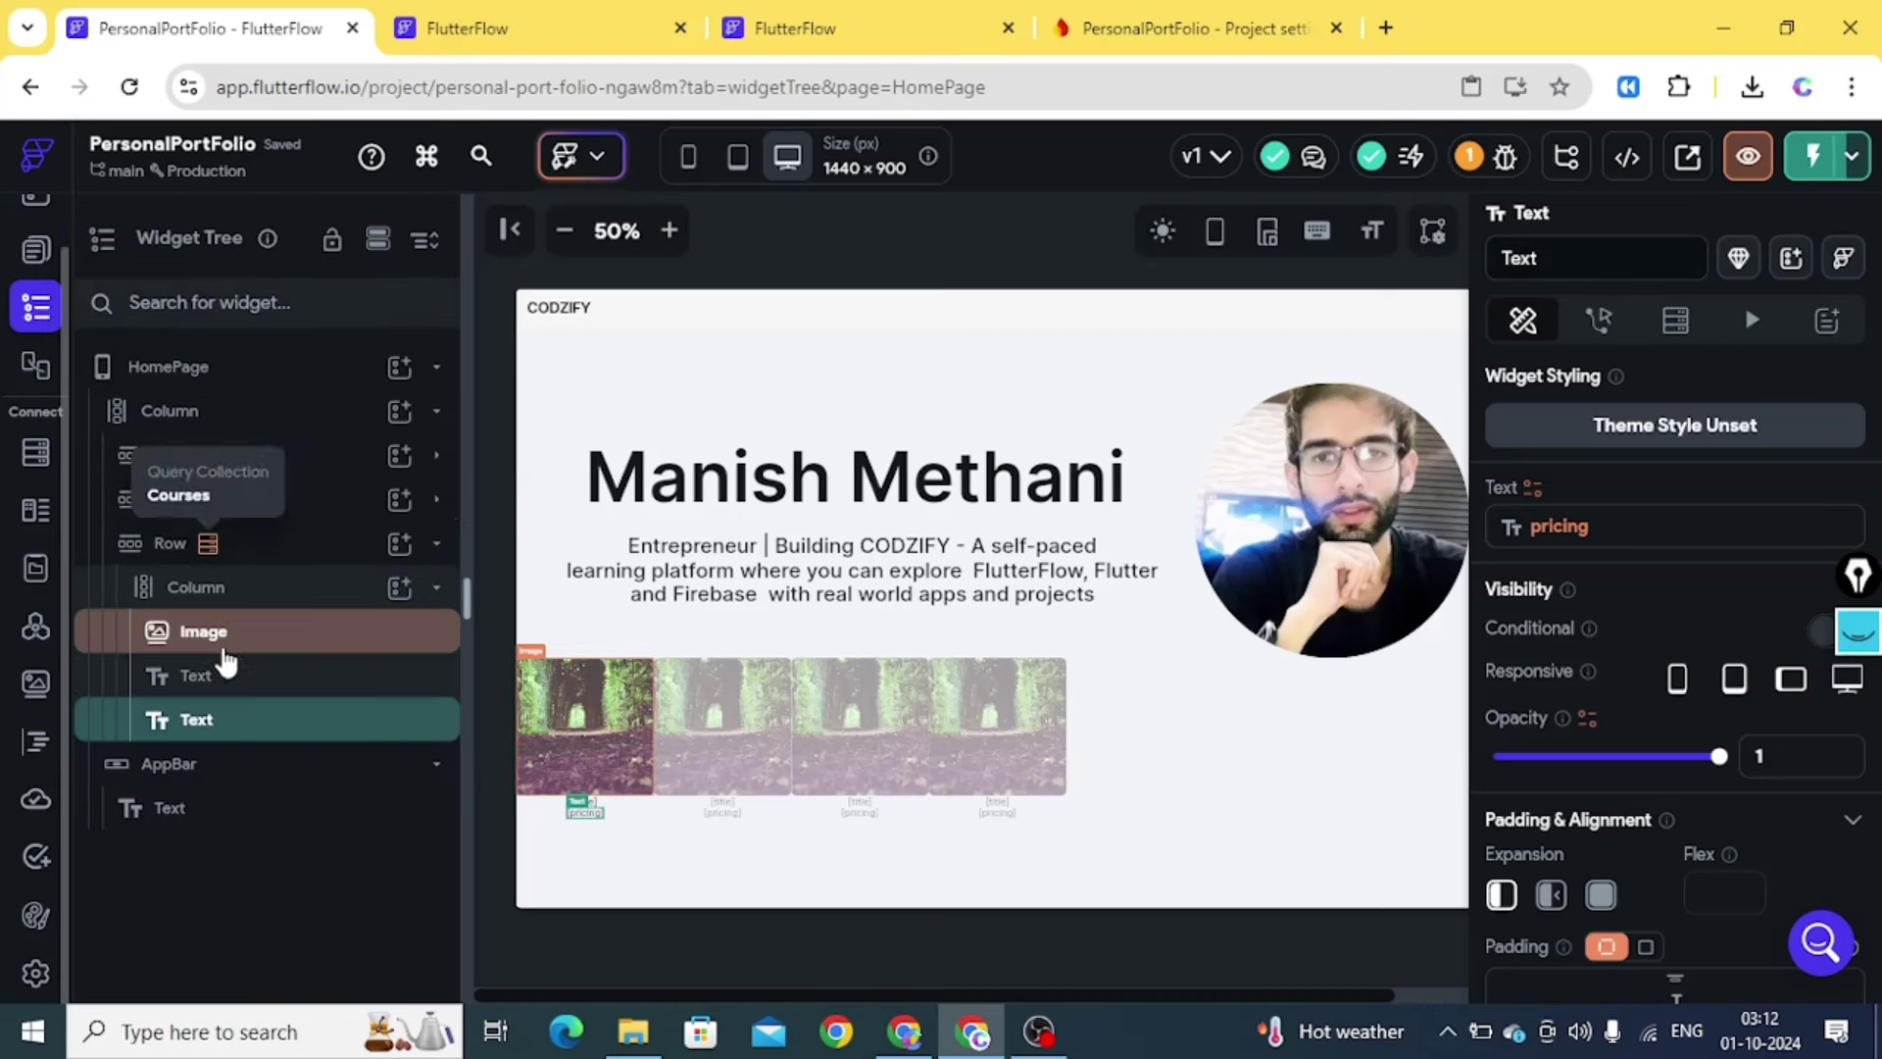
pyautogui.click(858, 660)
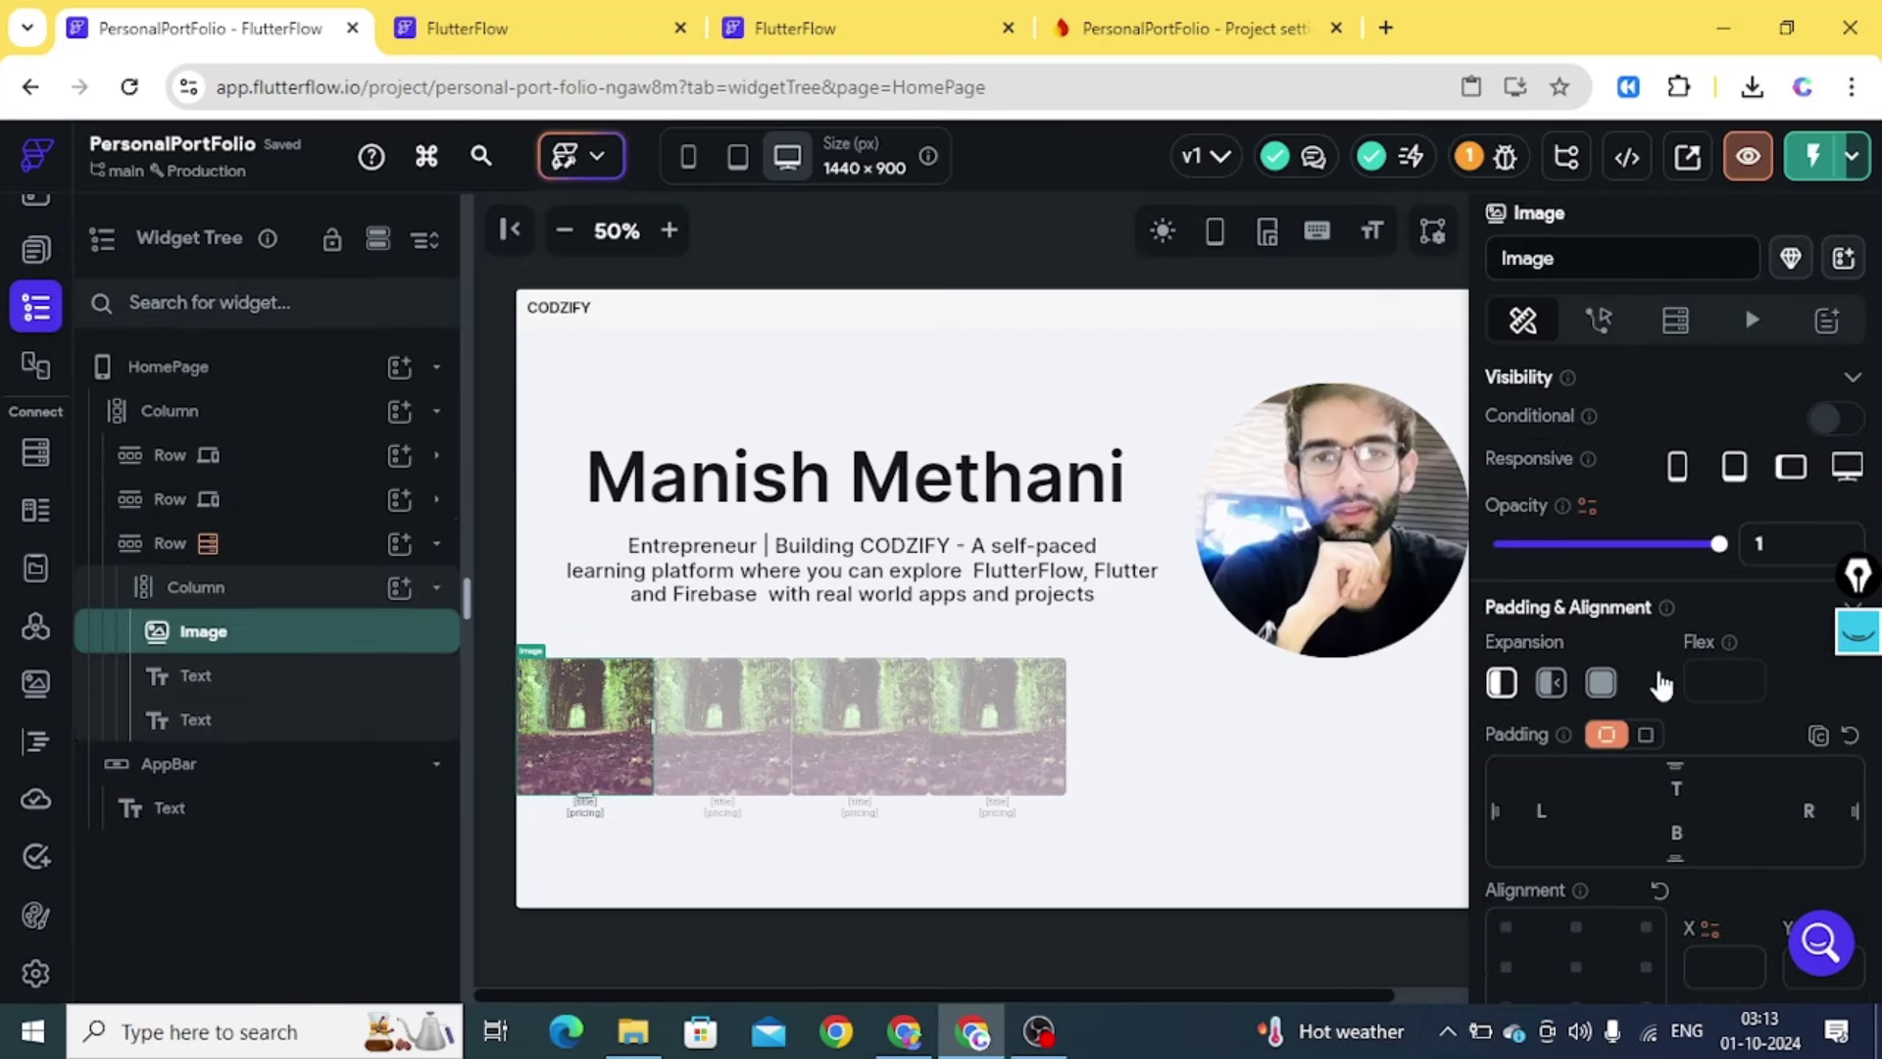
pyautogui.moveTo(1875, 468); pyautogui.dragTo(1874, 770)
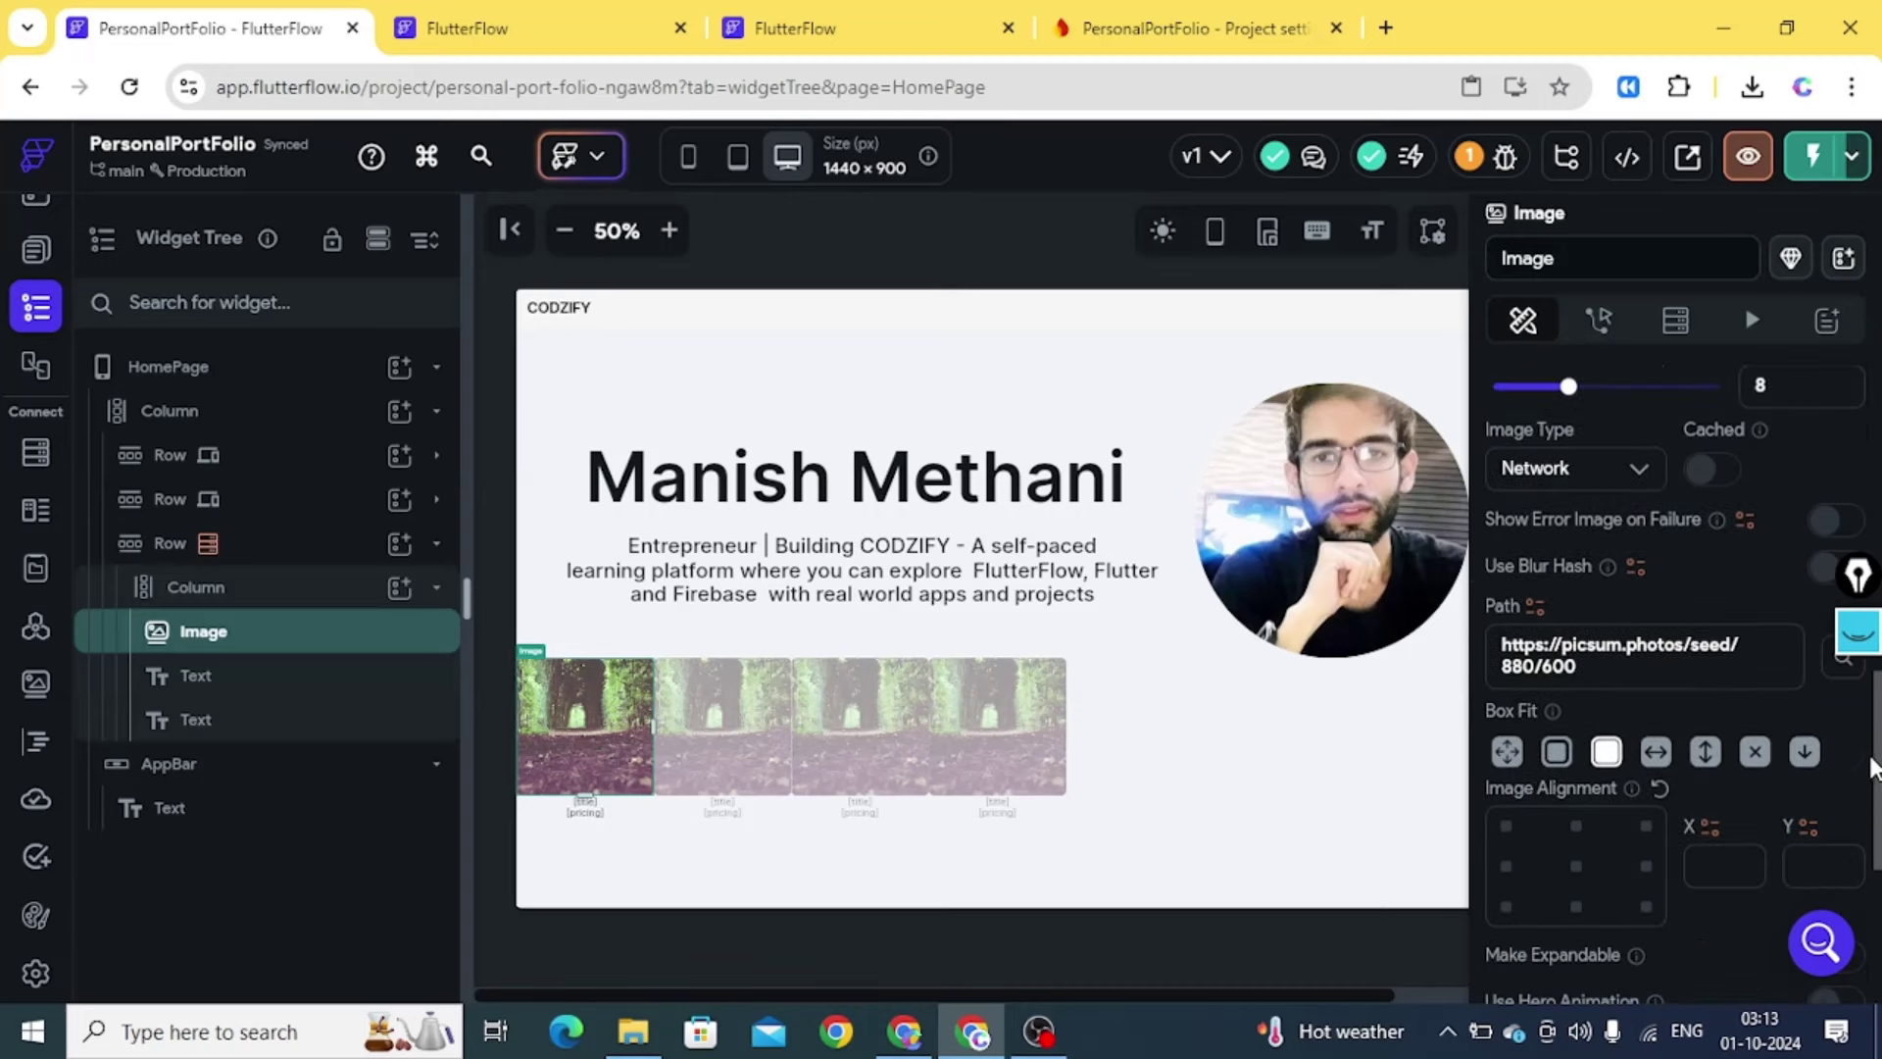
pyautogui.click(1532, 607)
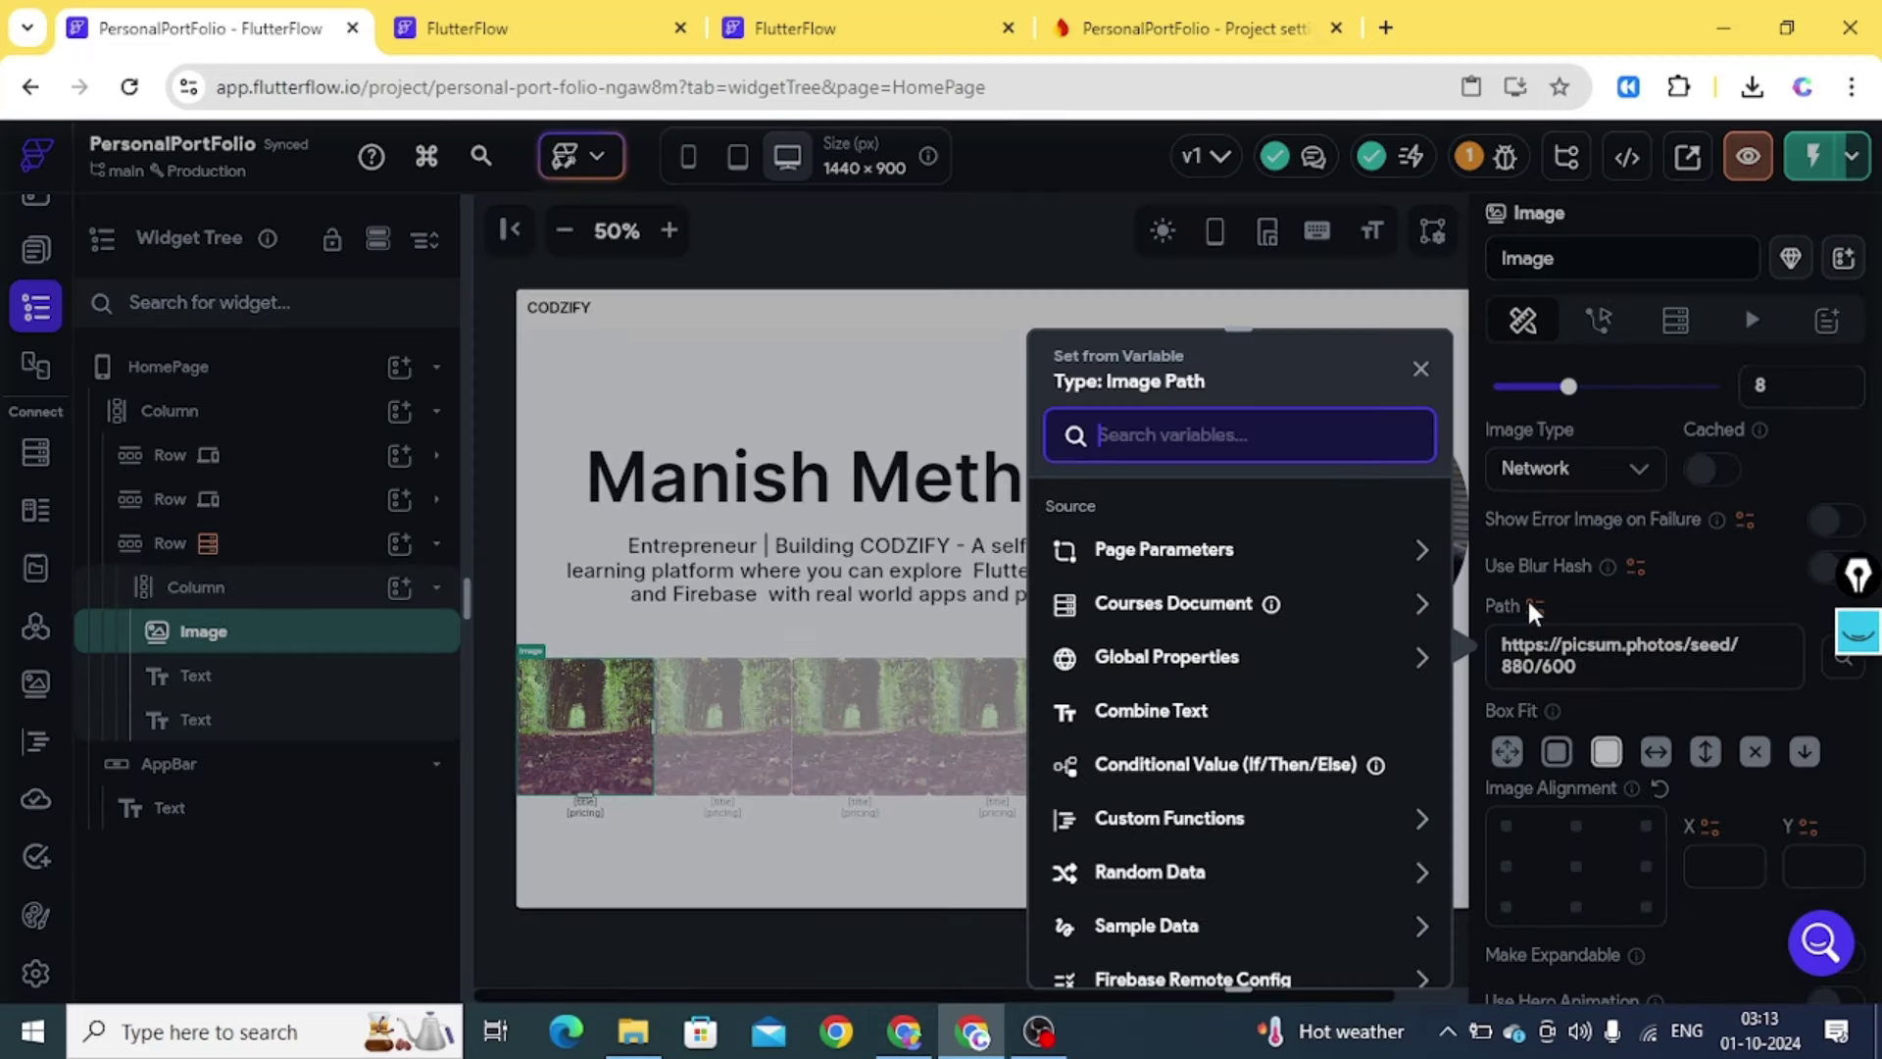
pyautogui.click(1179, 604)
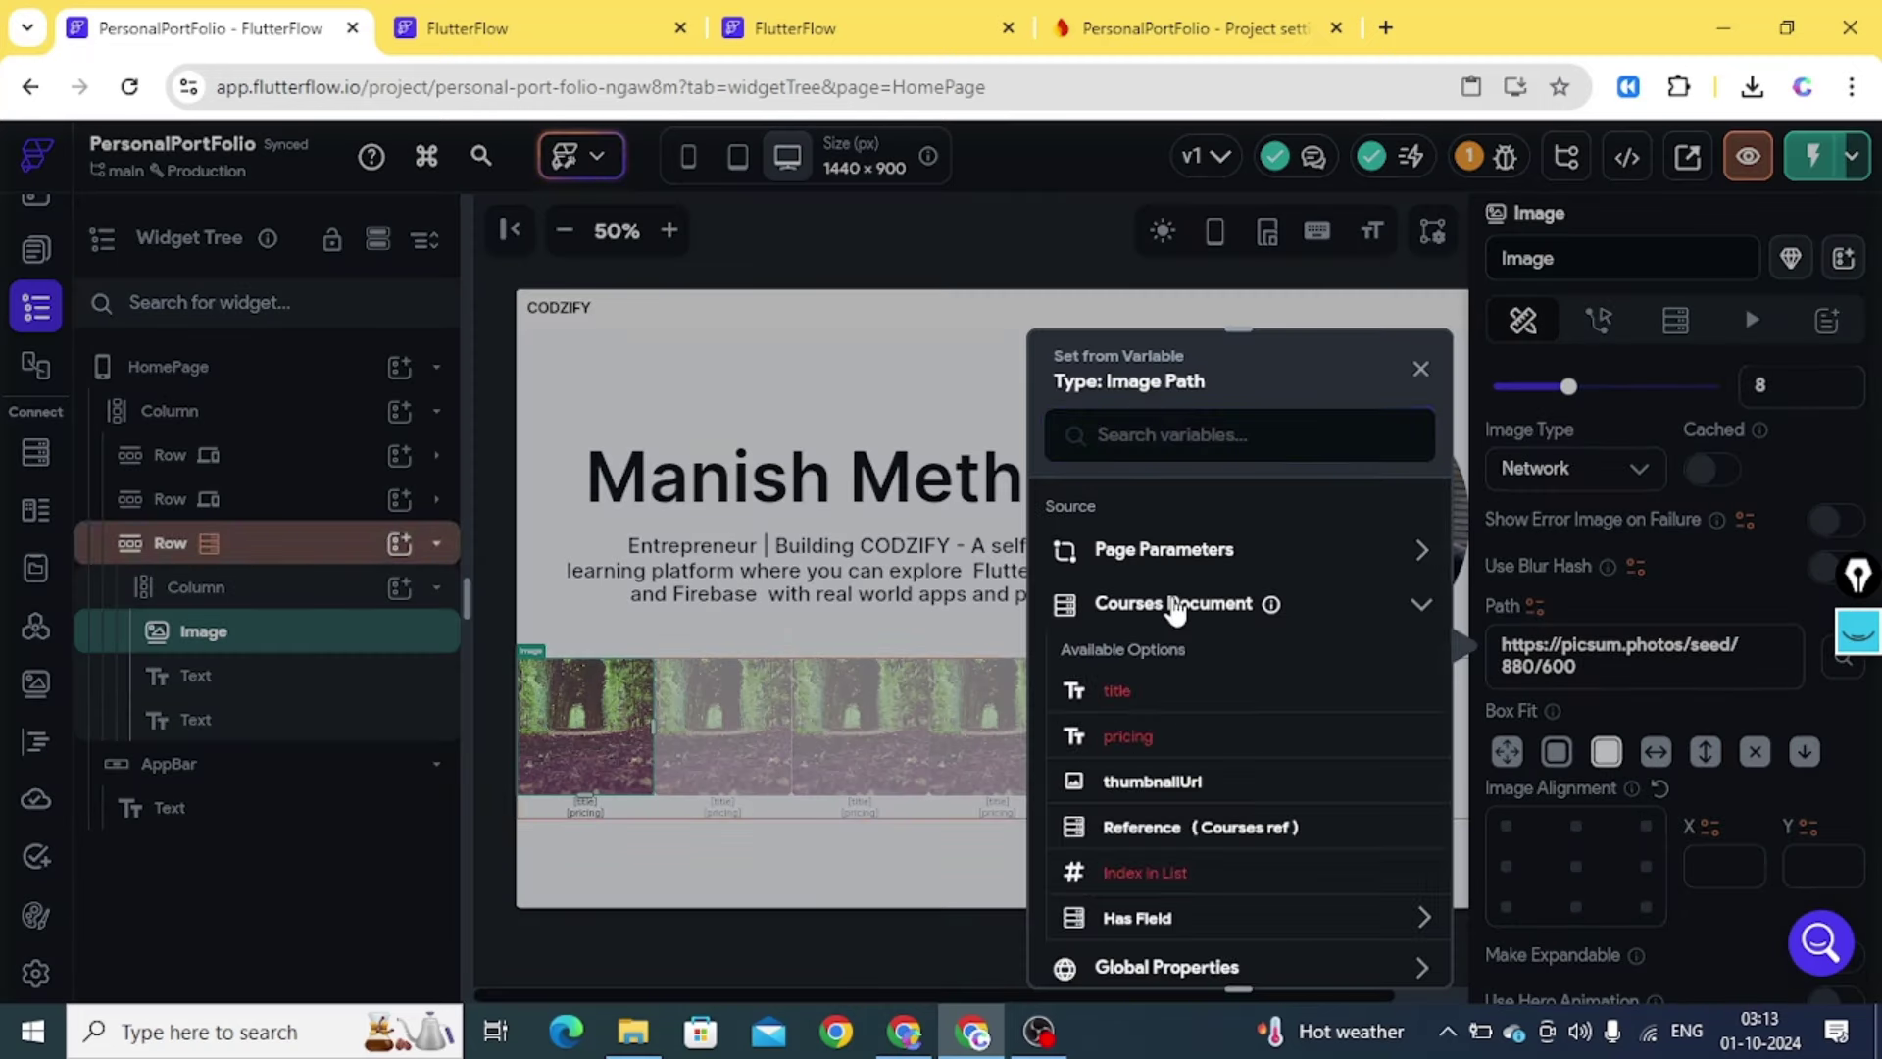
pyautogui.click(1154, 782)
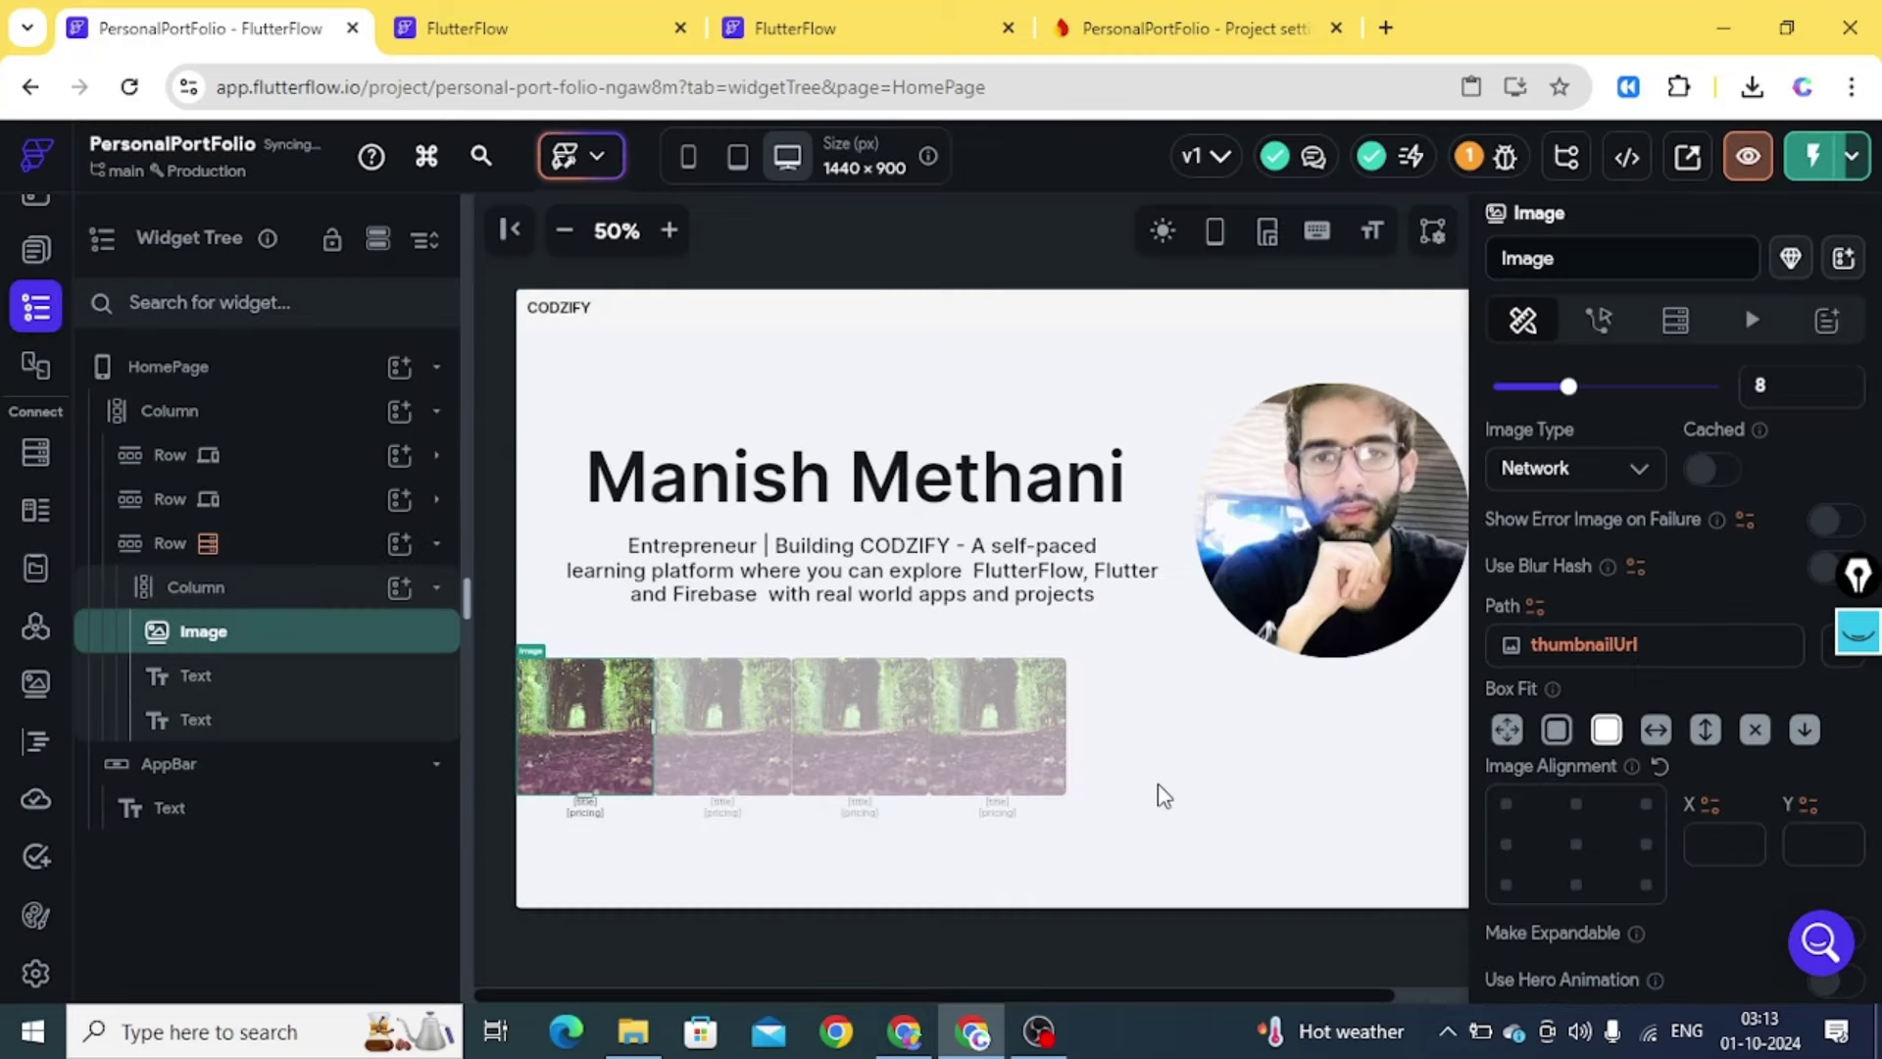
pyautogui.click(1140, 51)
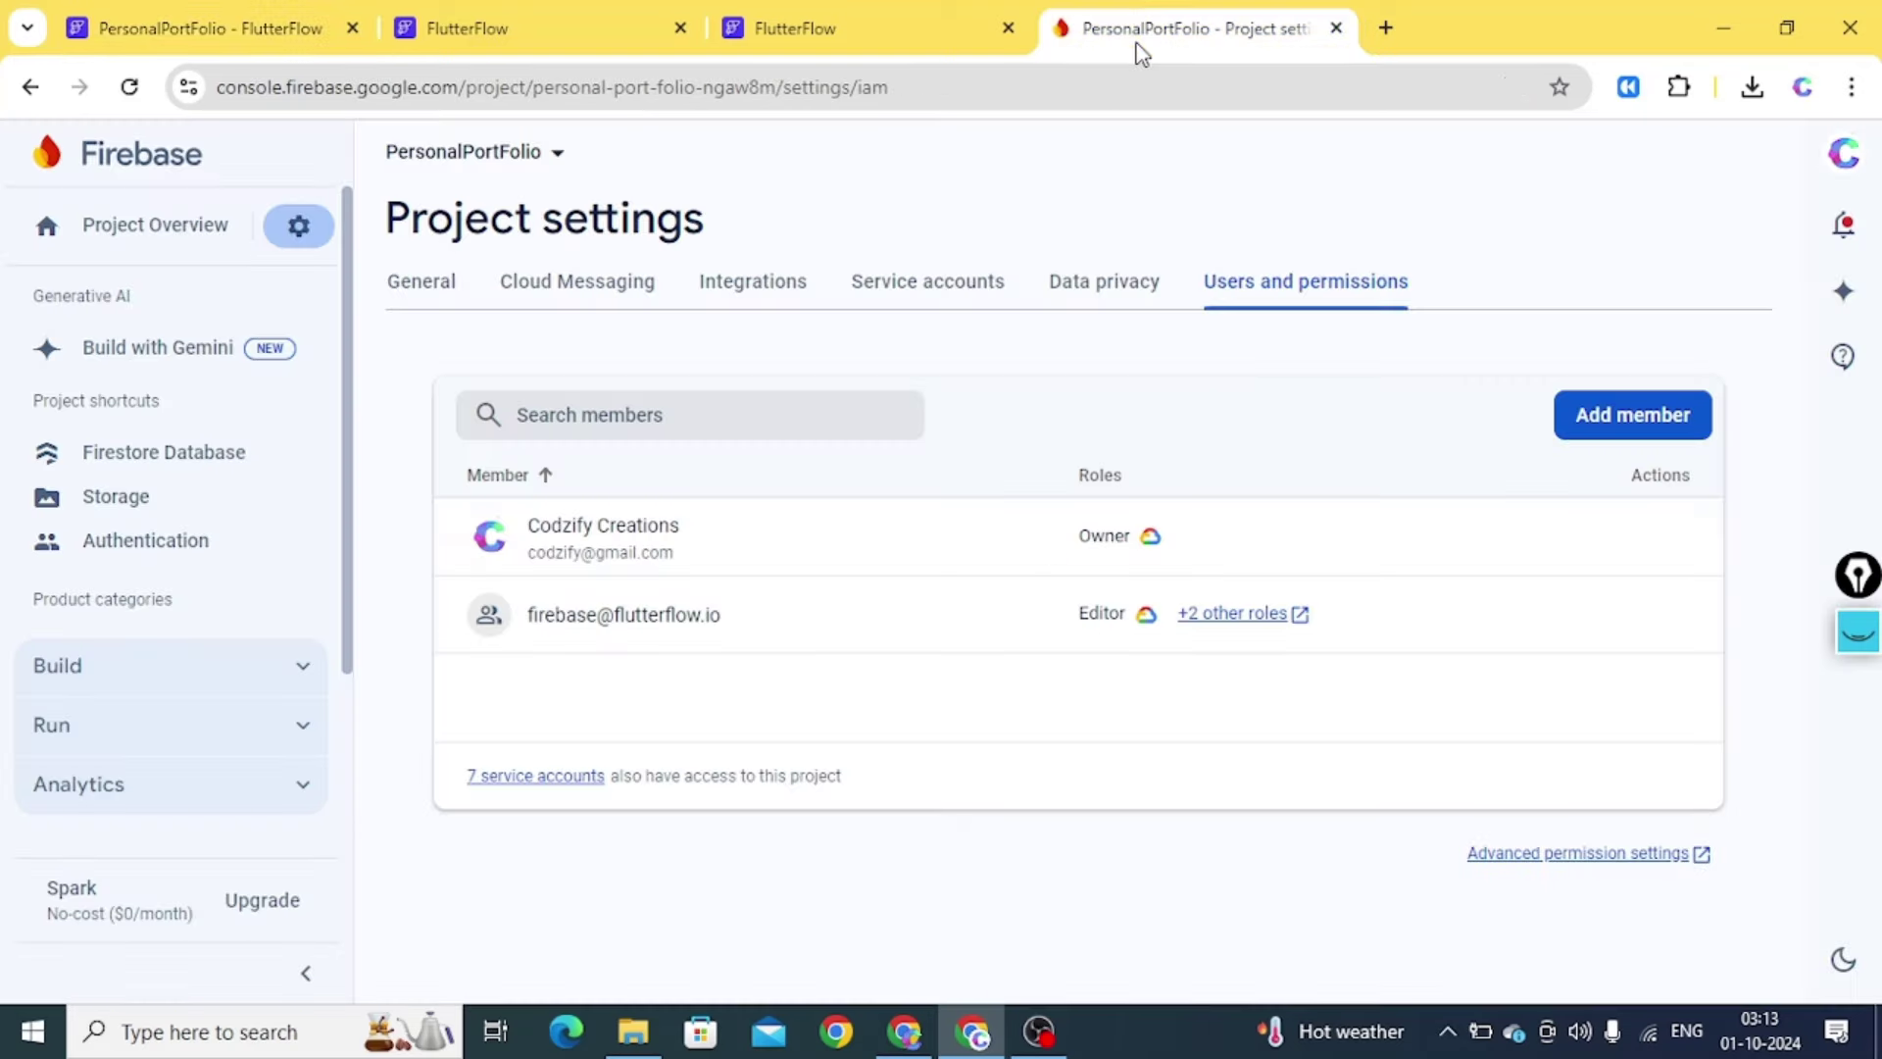
pyautogui.click(186, 456)
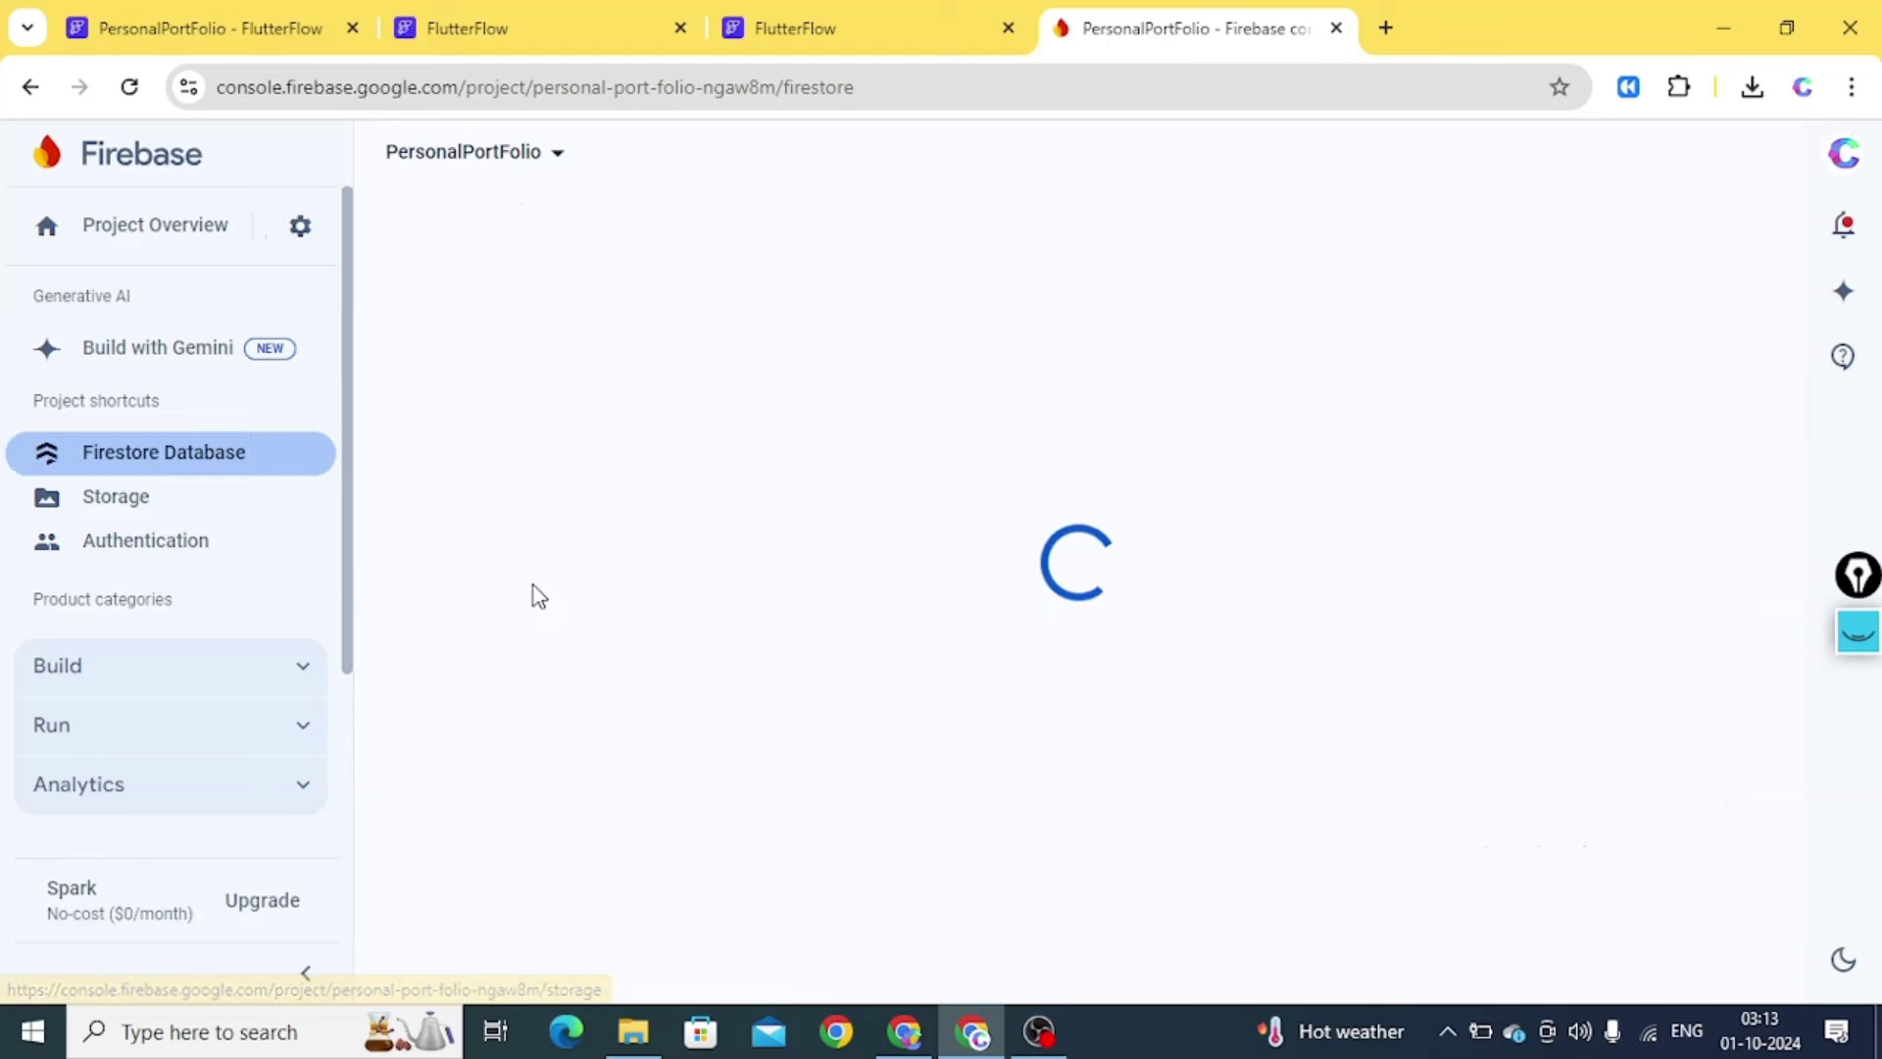
pyautogui.click(518, 762)
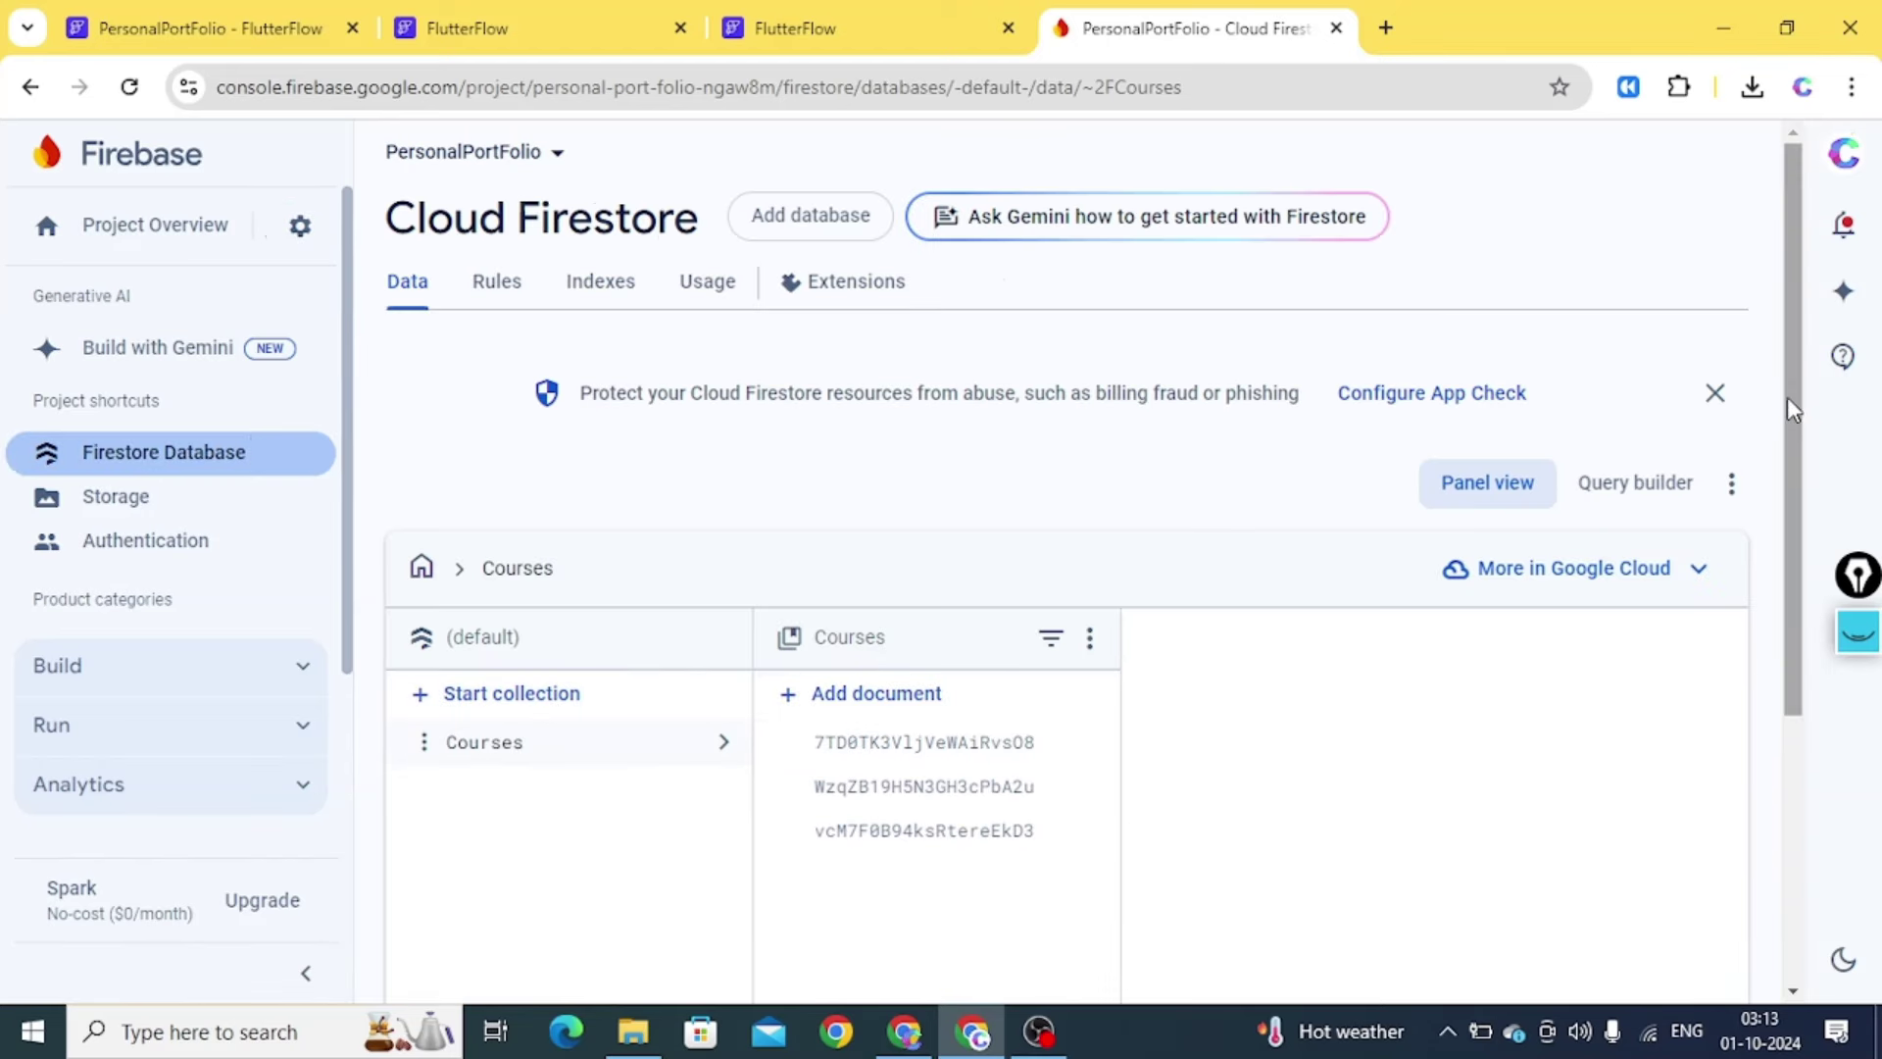
pyautogui.moveTo(1792, 406); pyautogui.dragTo(1794, 620)
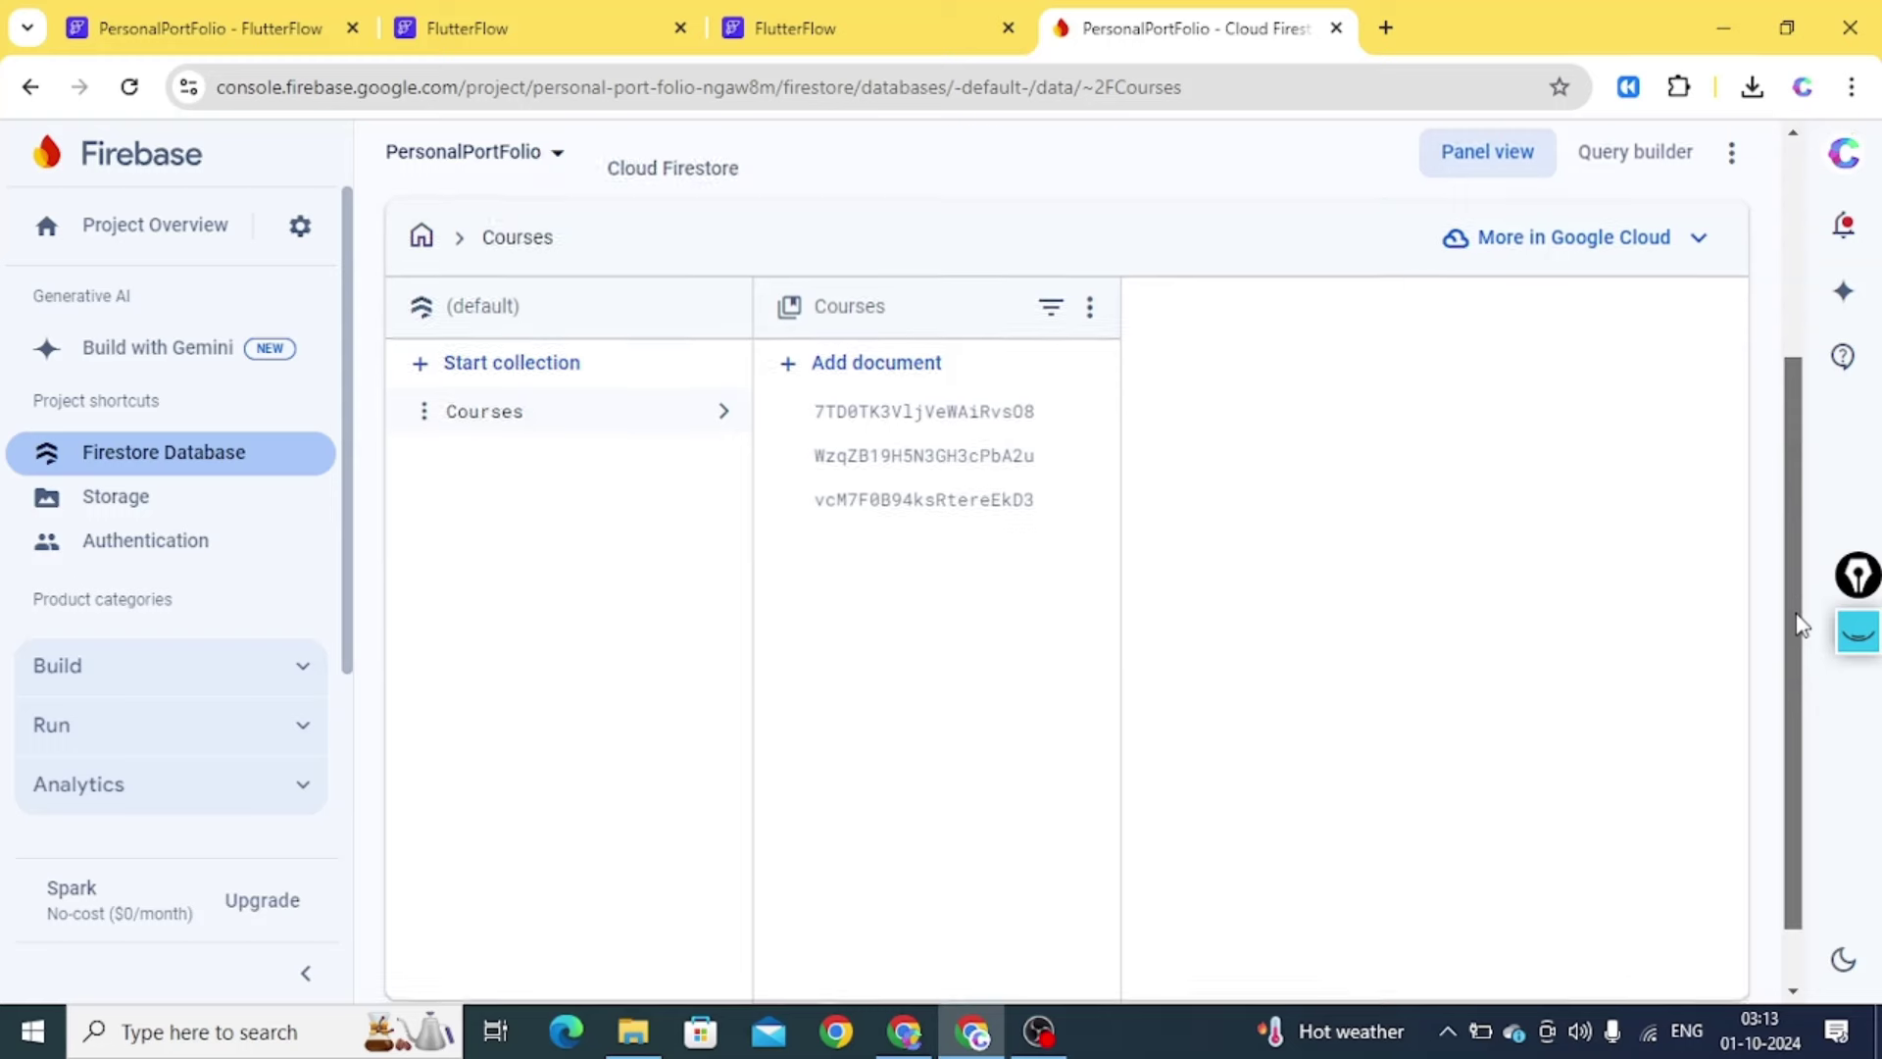
pyautogui.click(163, 43)
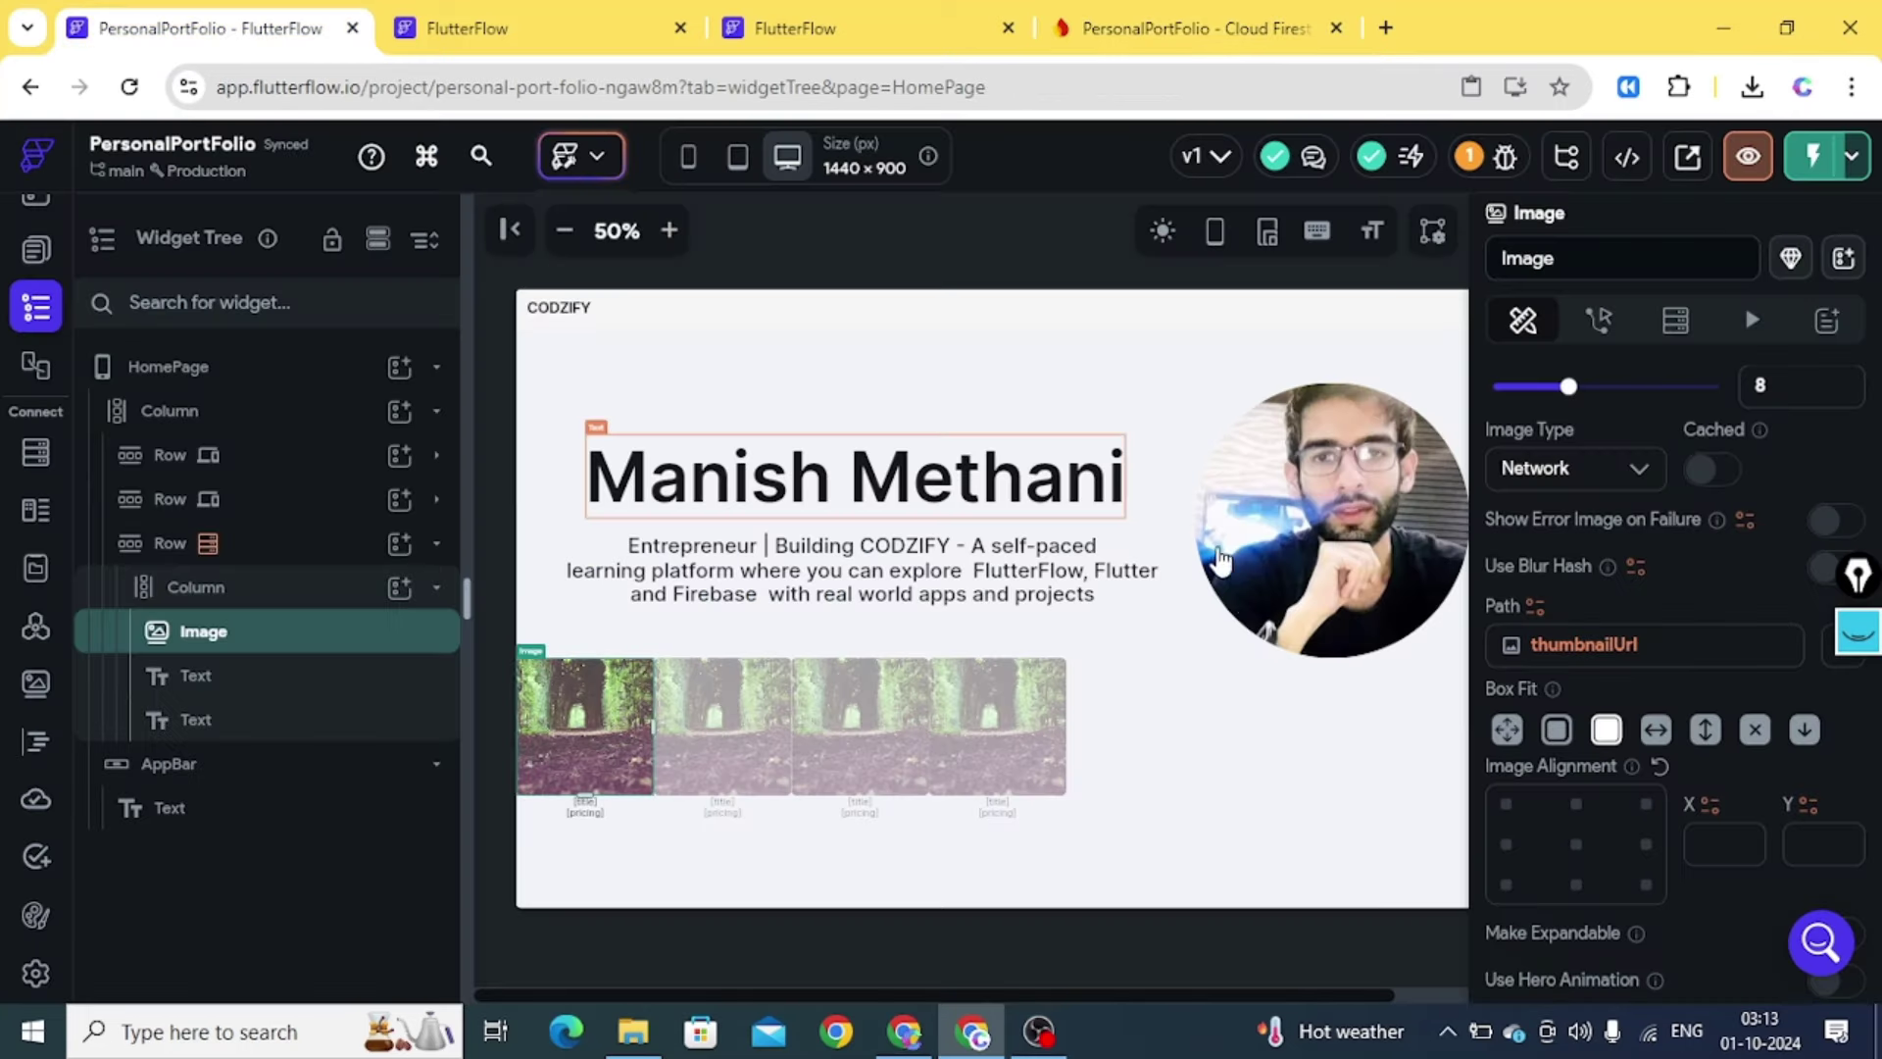
# Preview at tablet size, check Data Manager and Test Mode, then reopen the Courses schema
pyautogui.click(736, 159)
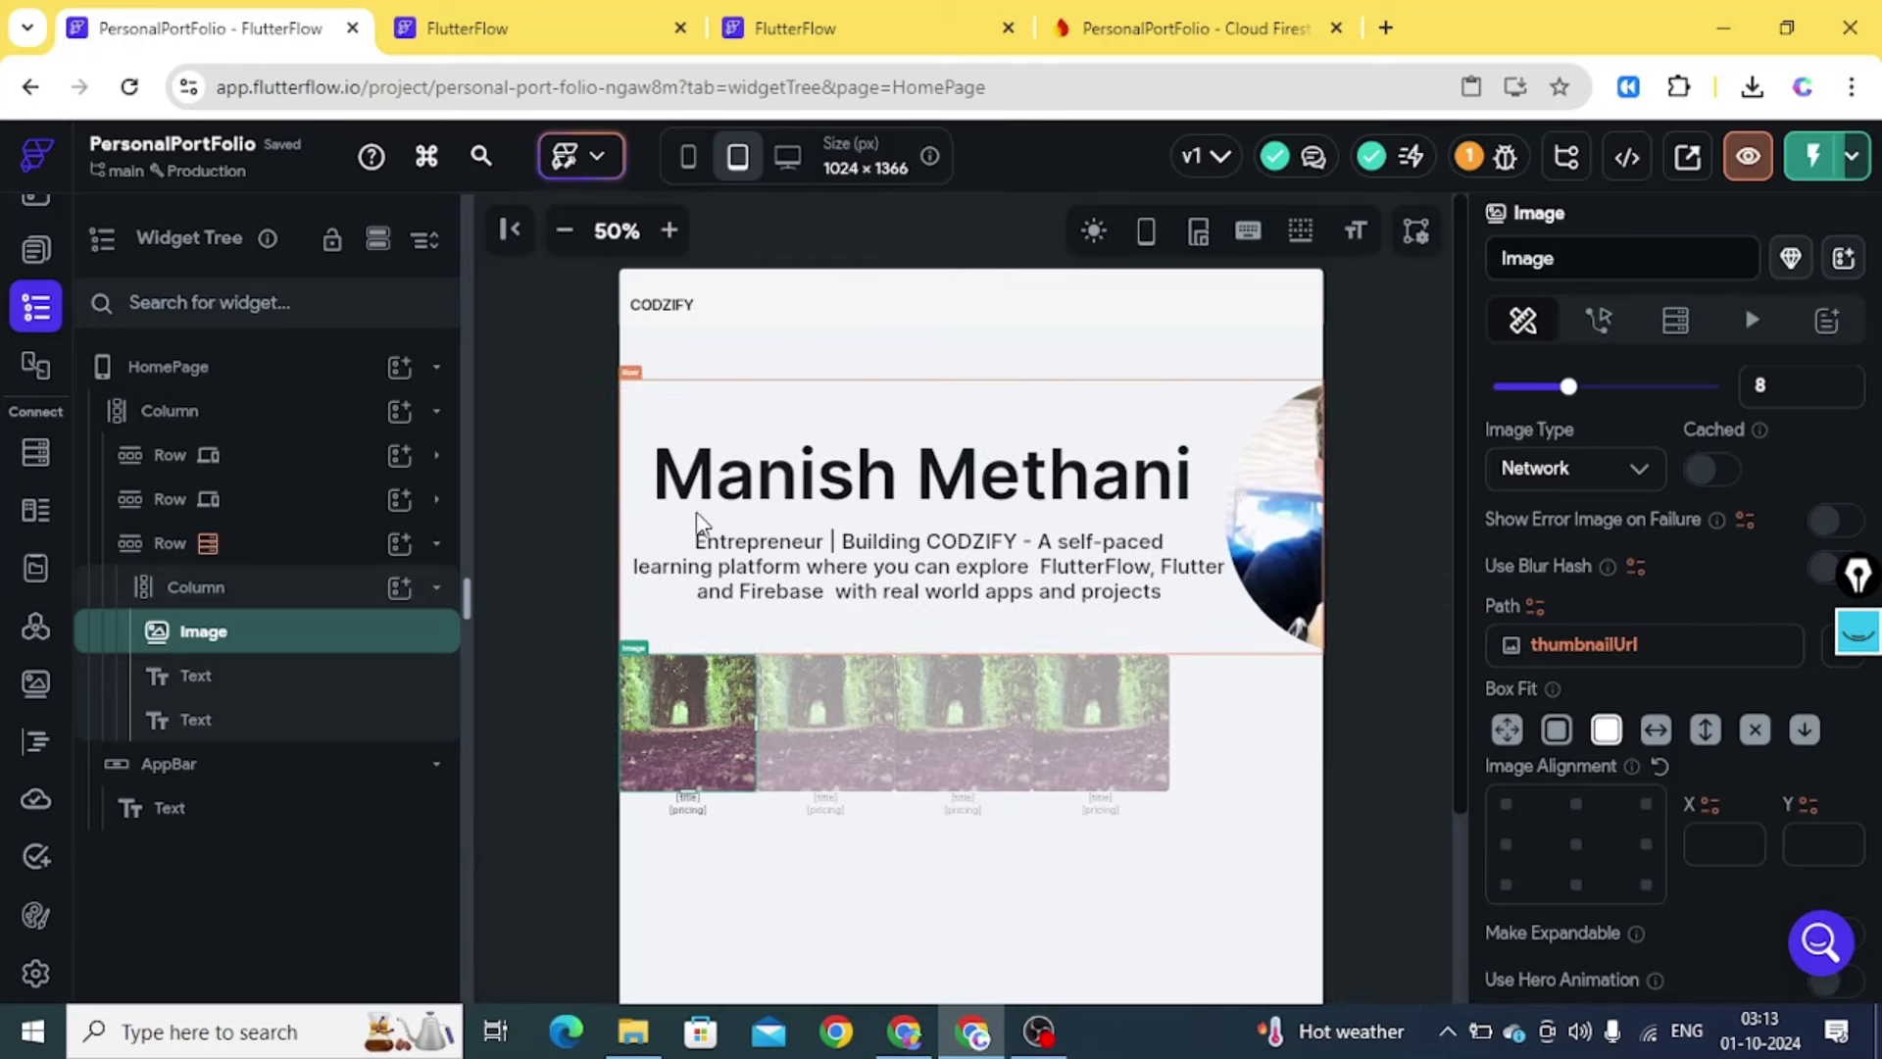
pyautogui.click(498, 37)
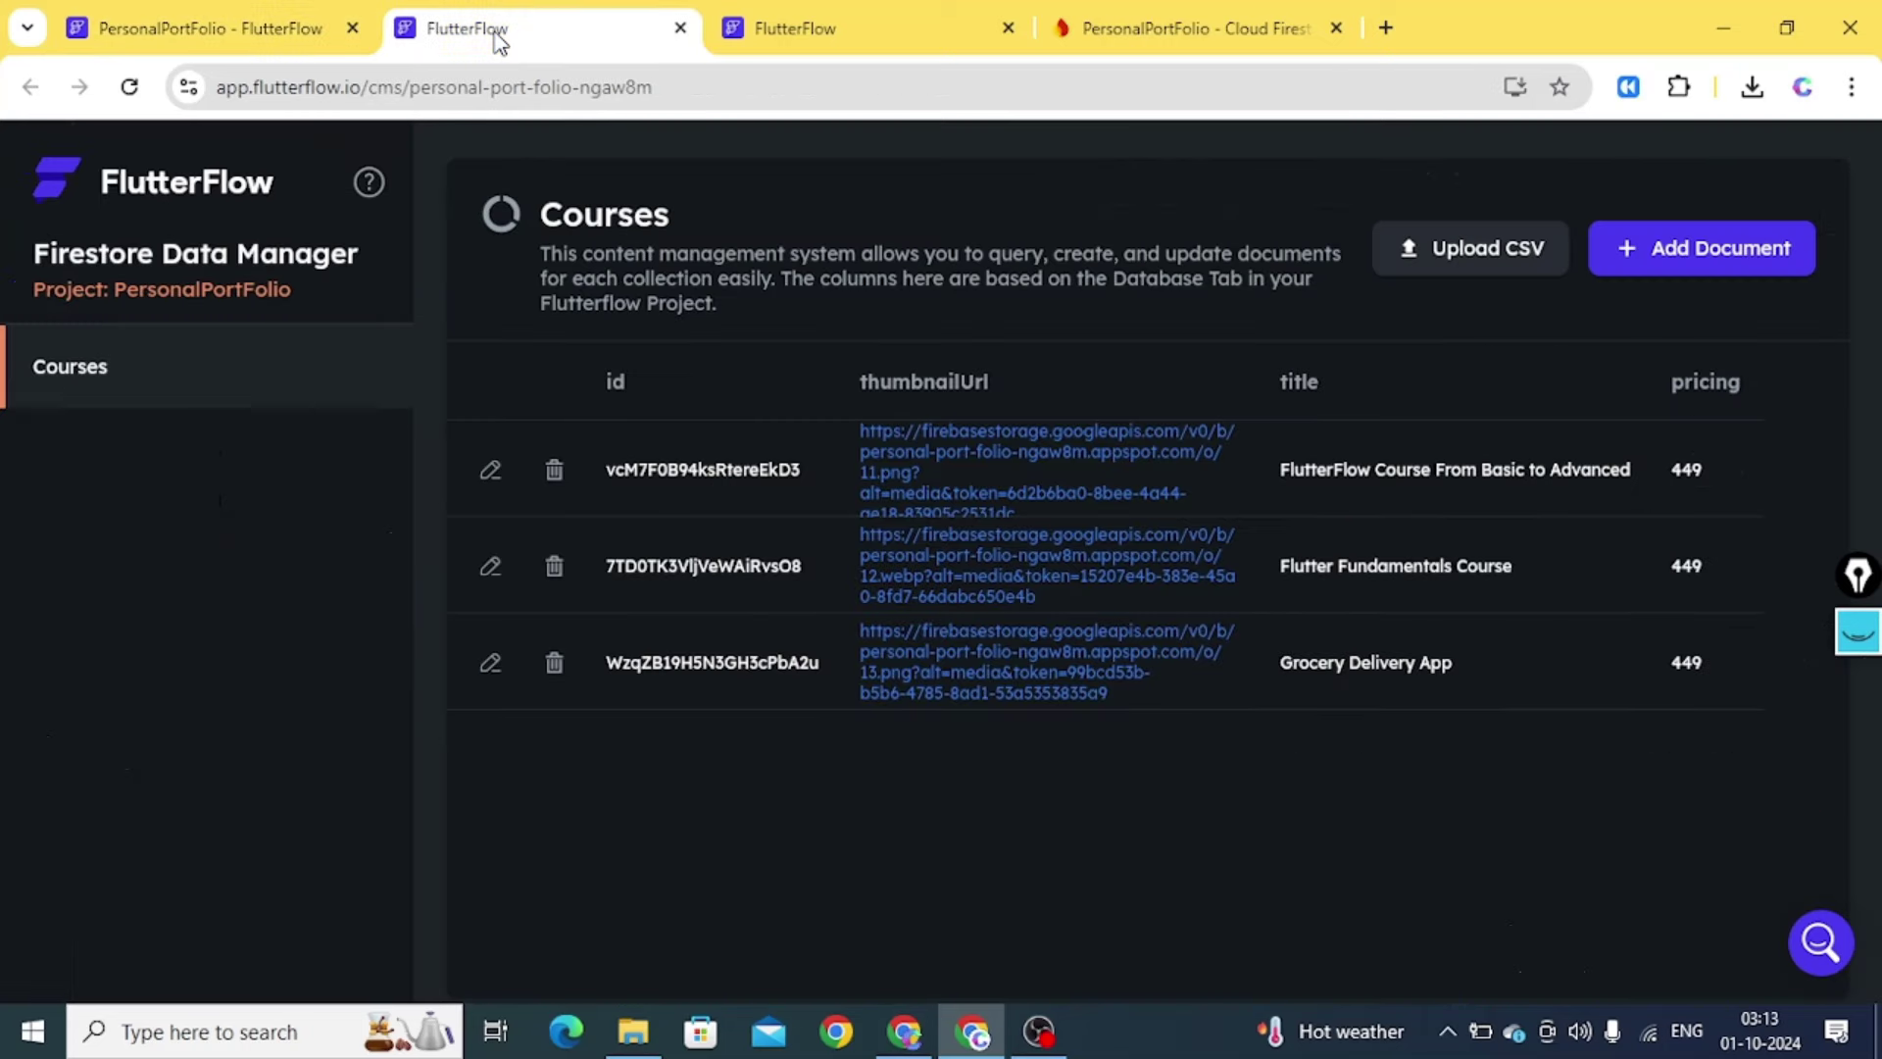
pyautogui.click(864, 39)
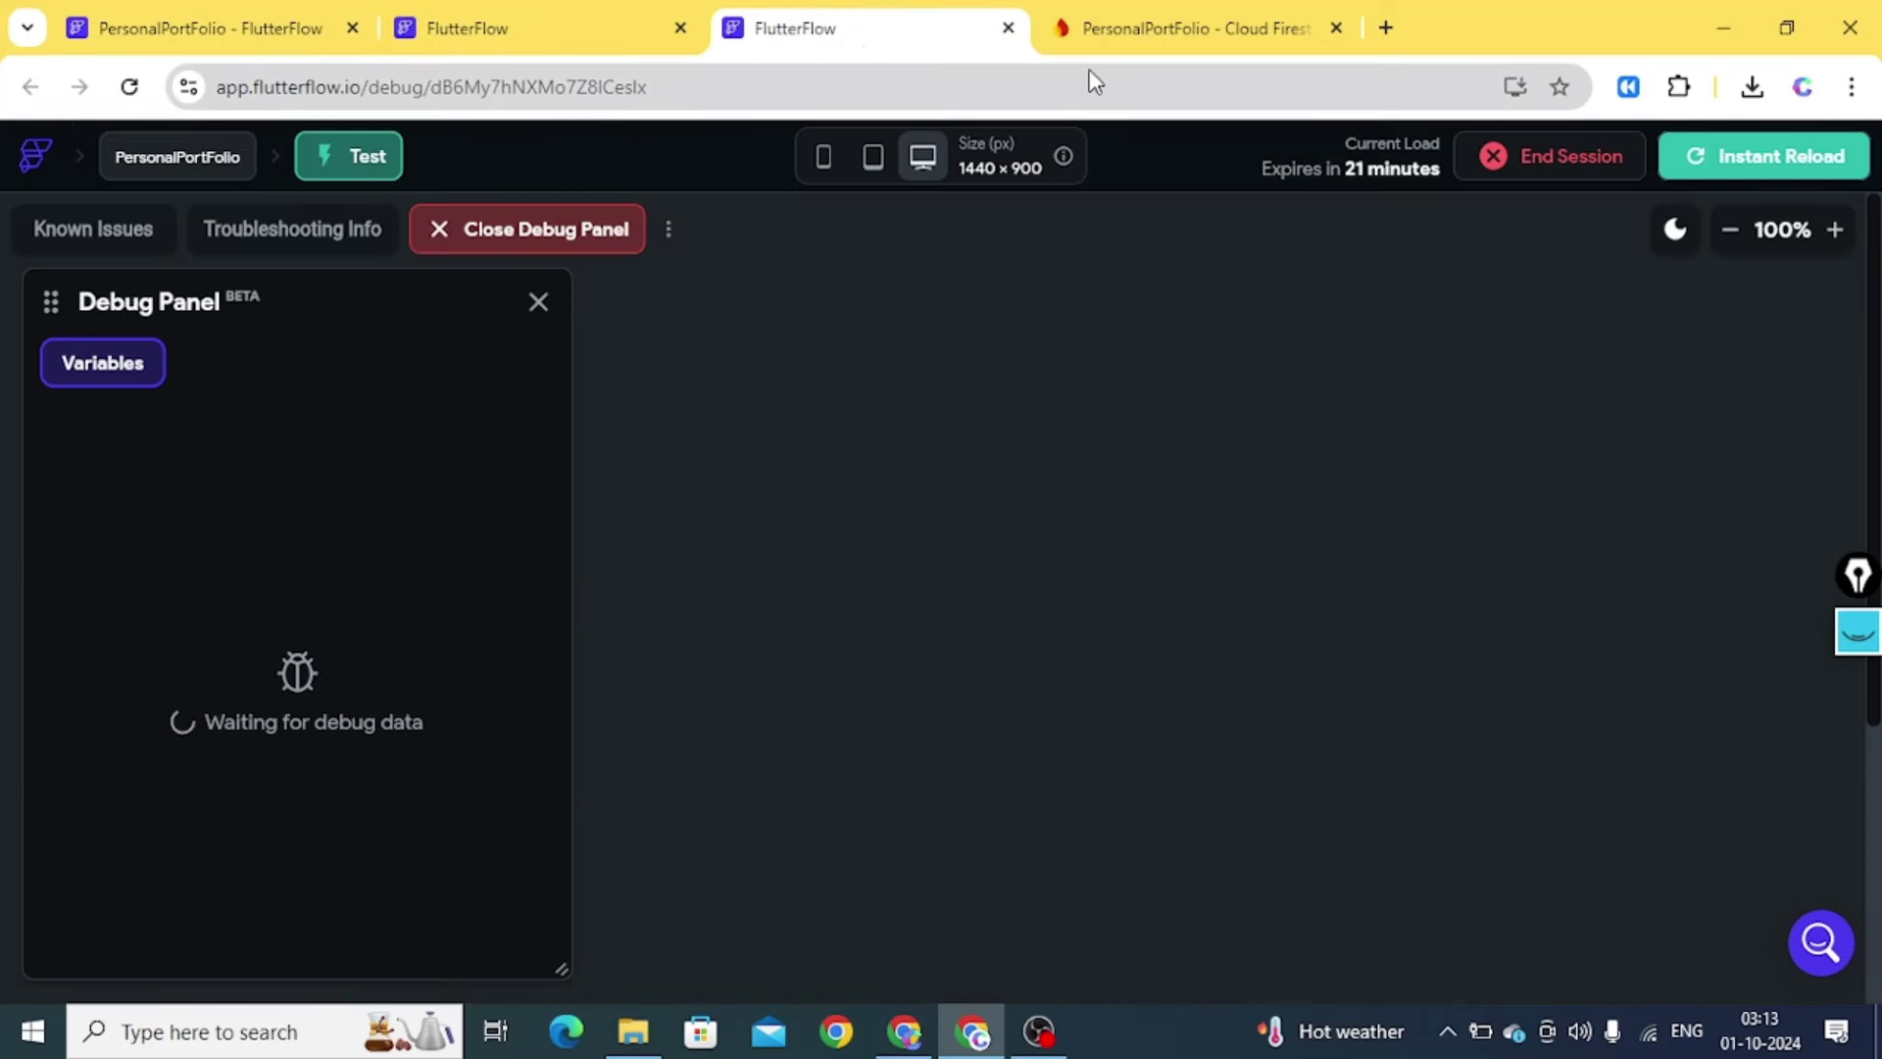
pyautogui.click(1730, 229)
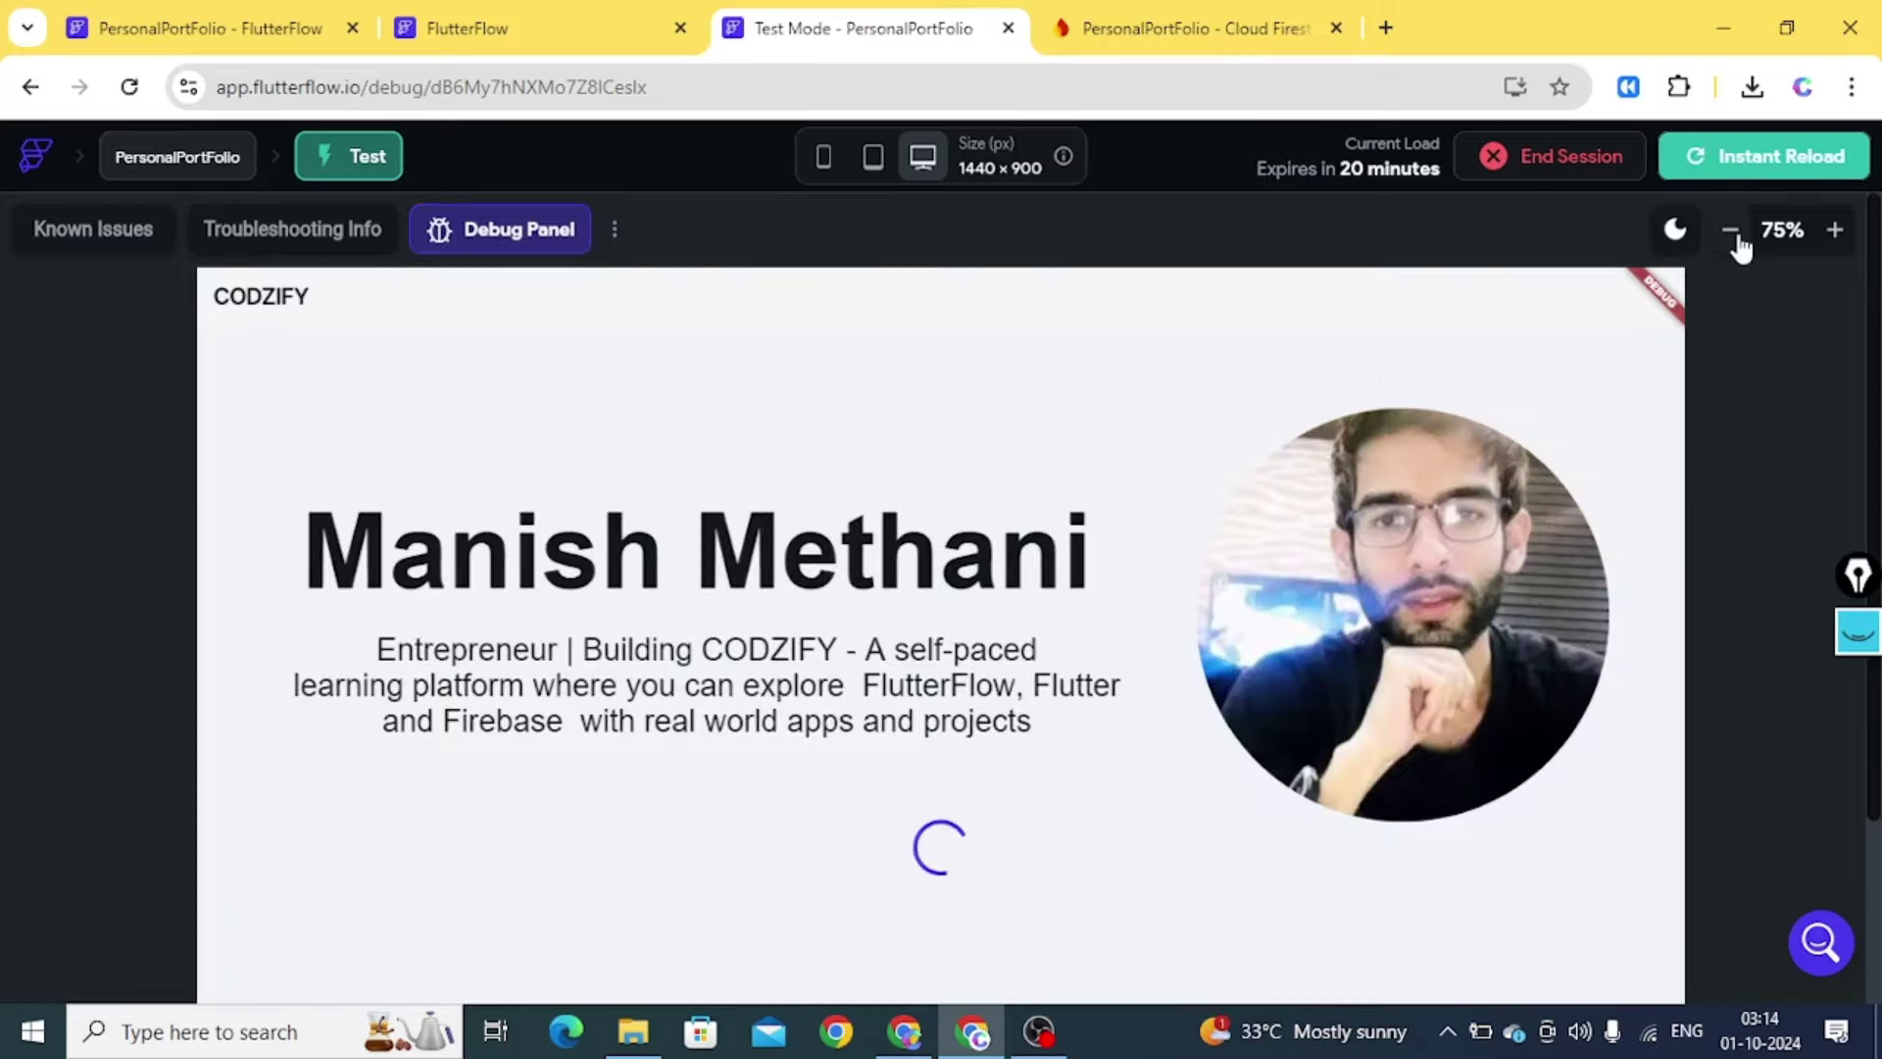
pyautogui.click(1730, 229)
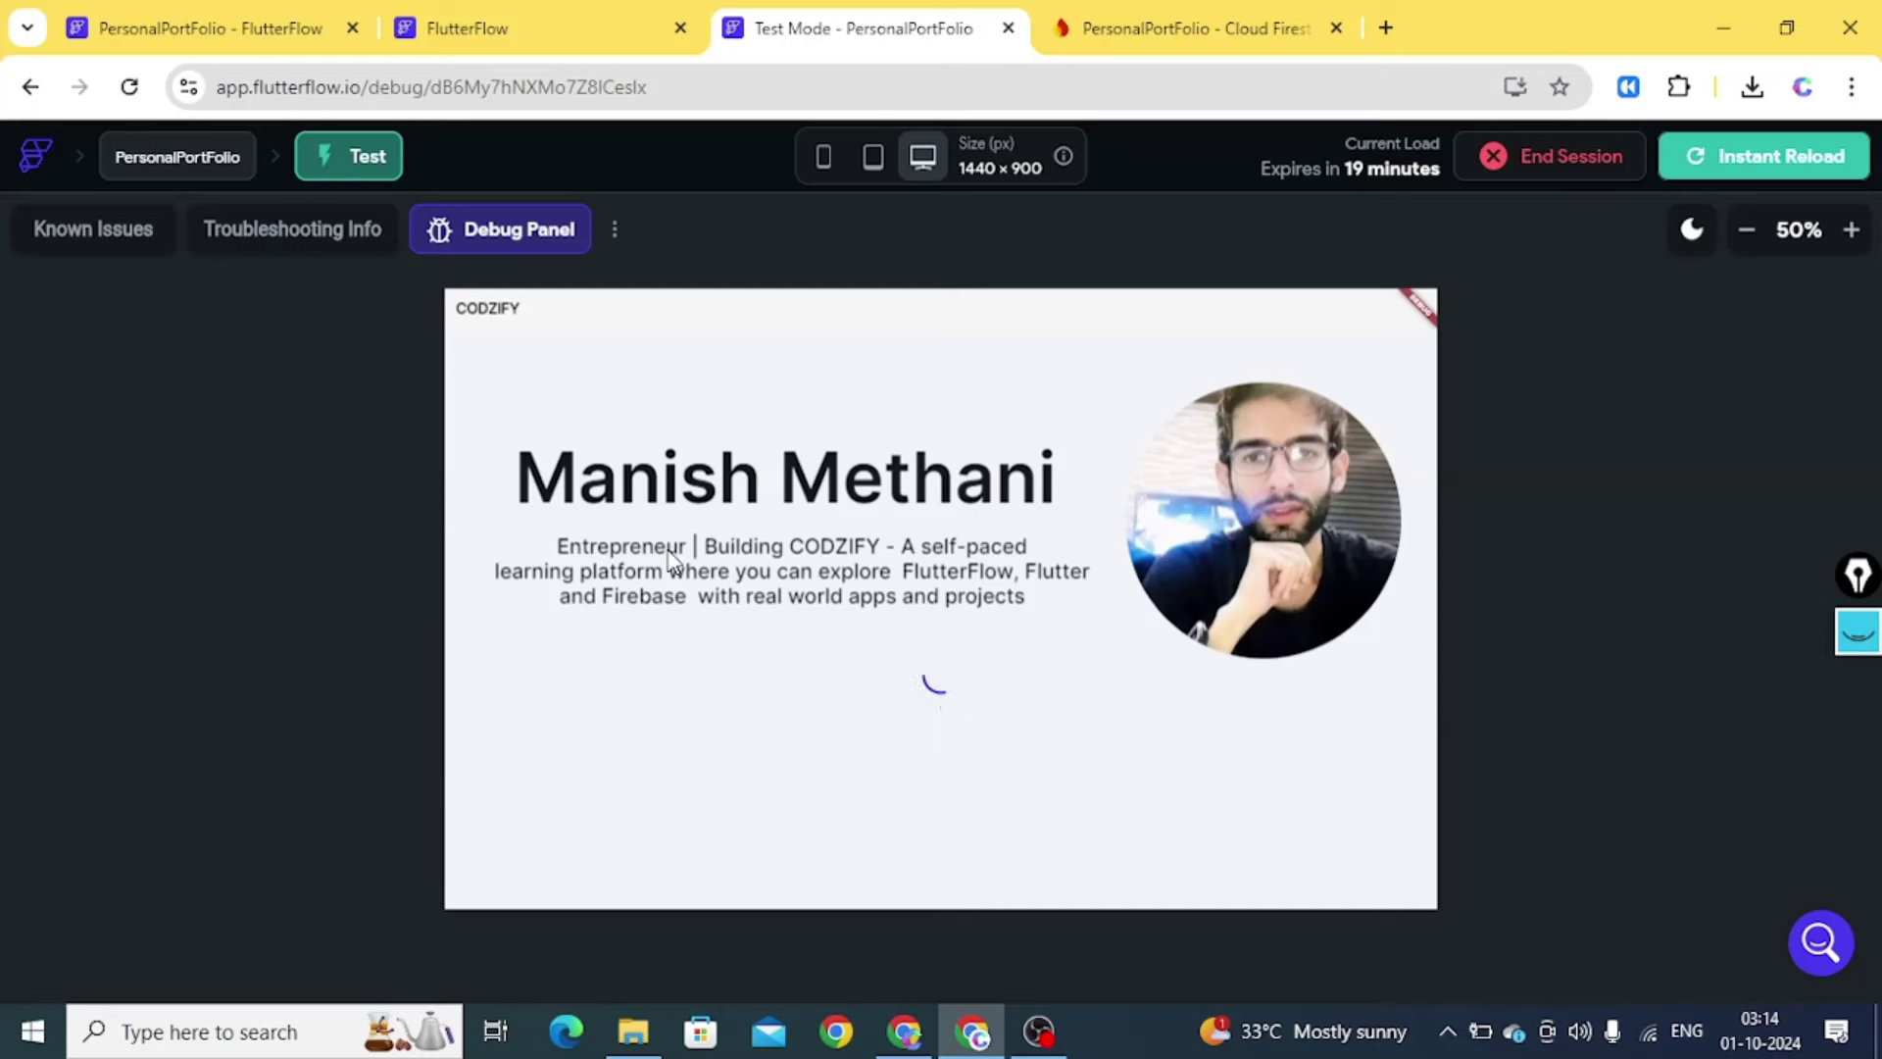
pyautogui.click(157, 29)
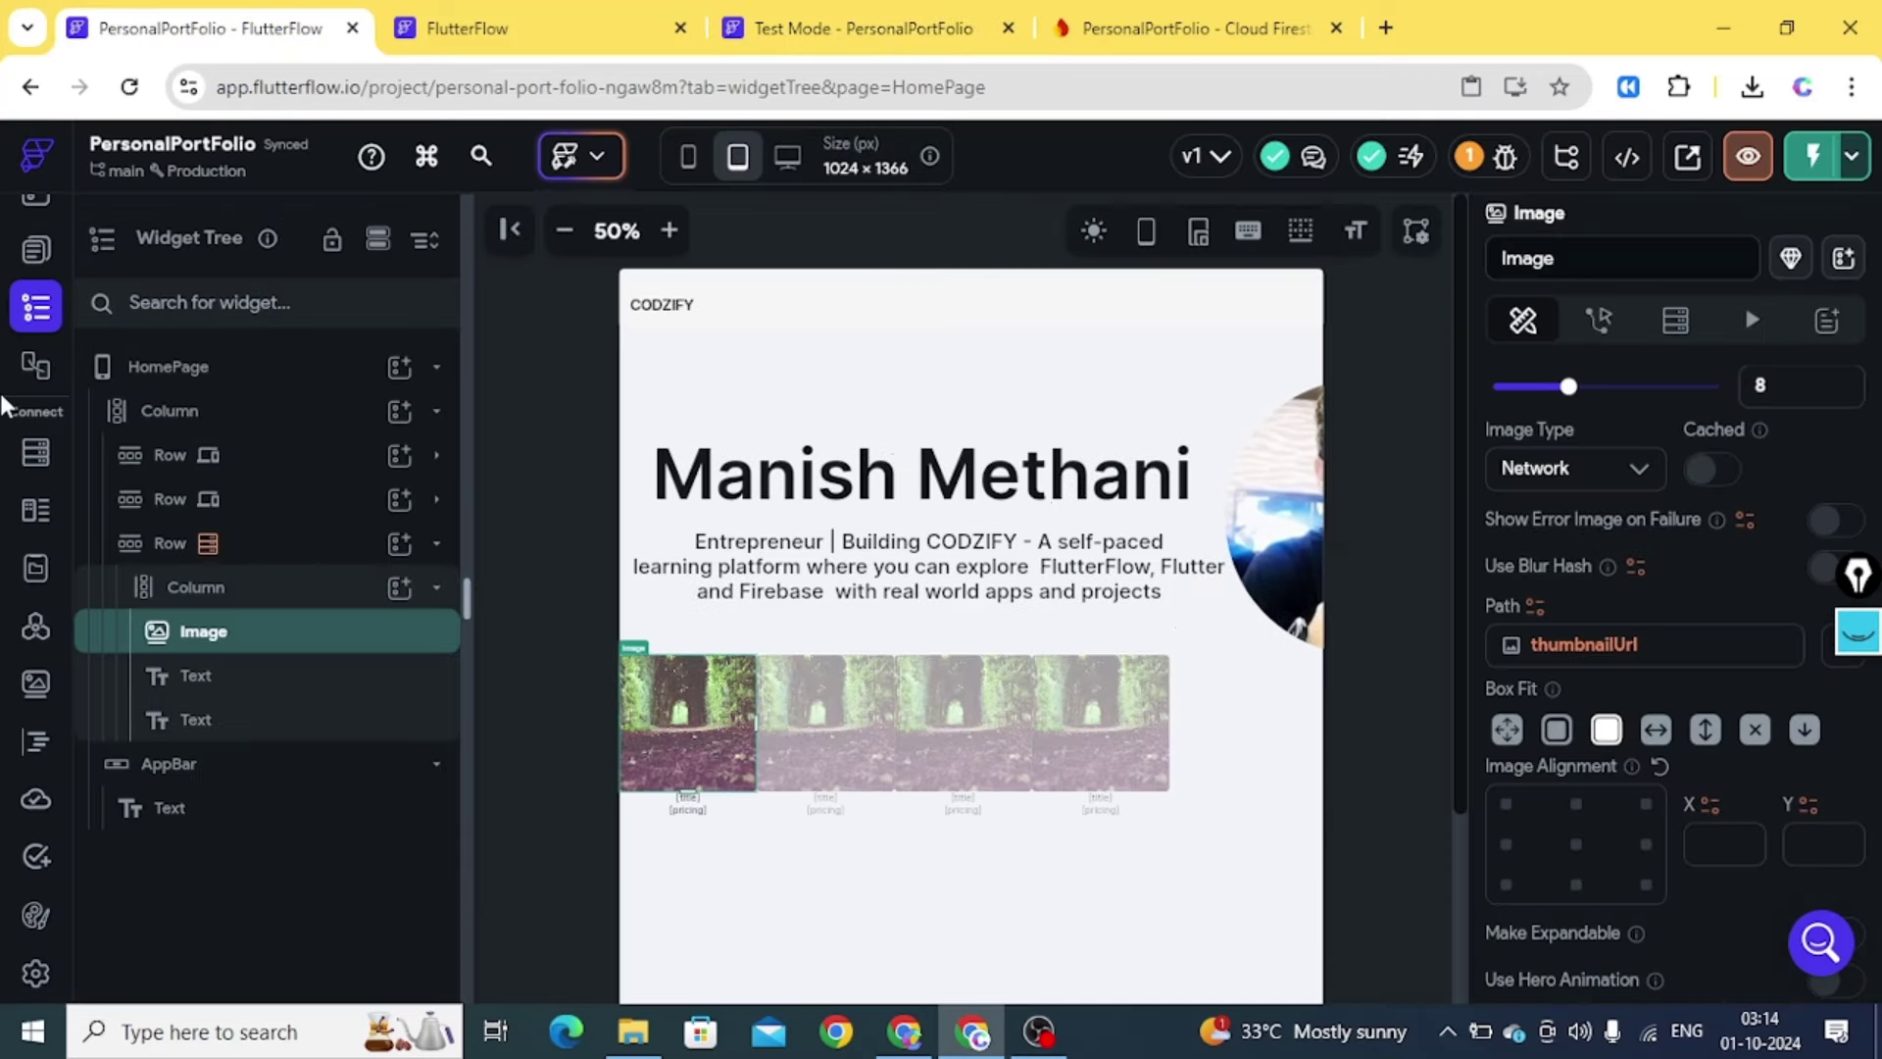
pyautogui.click(34, 450)
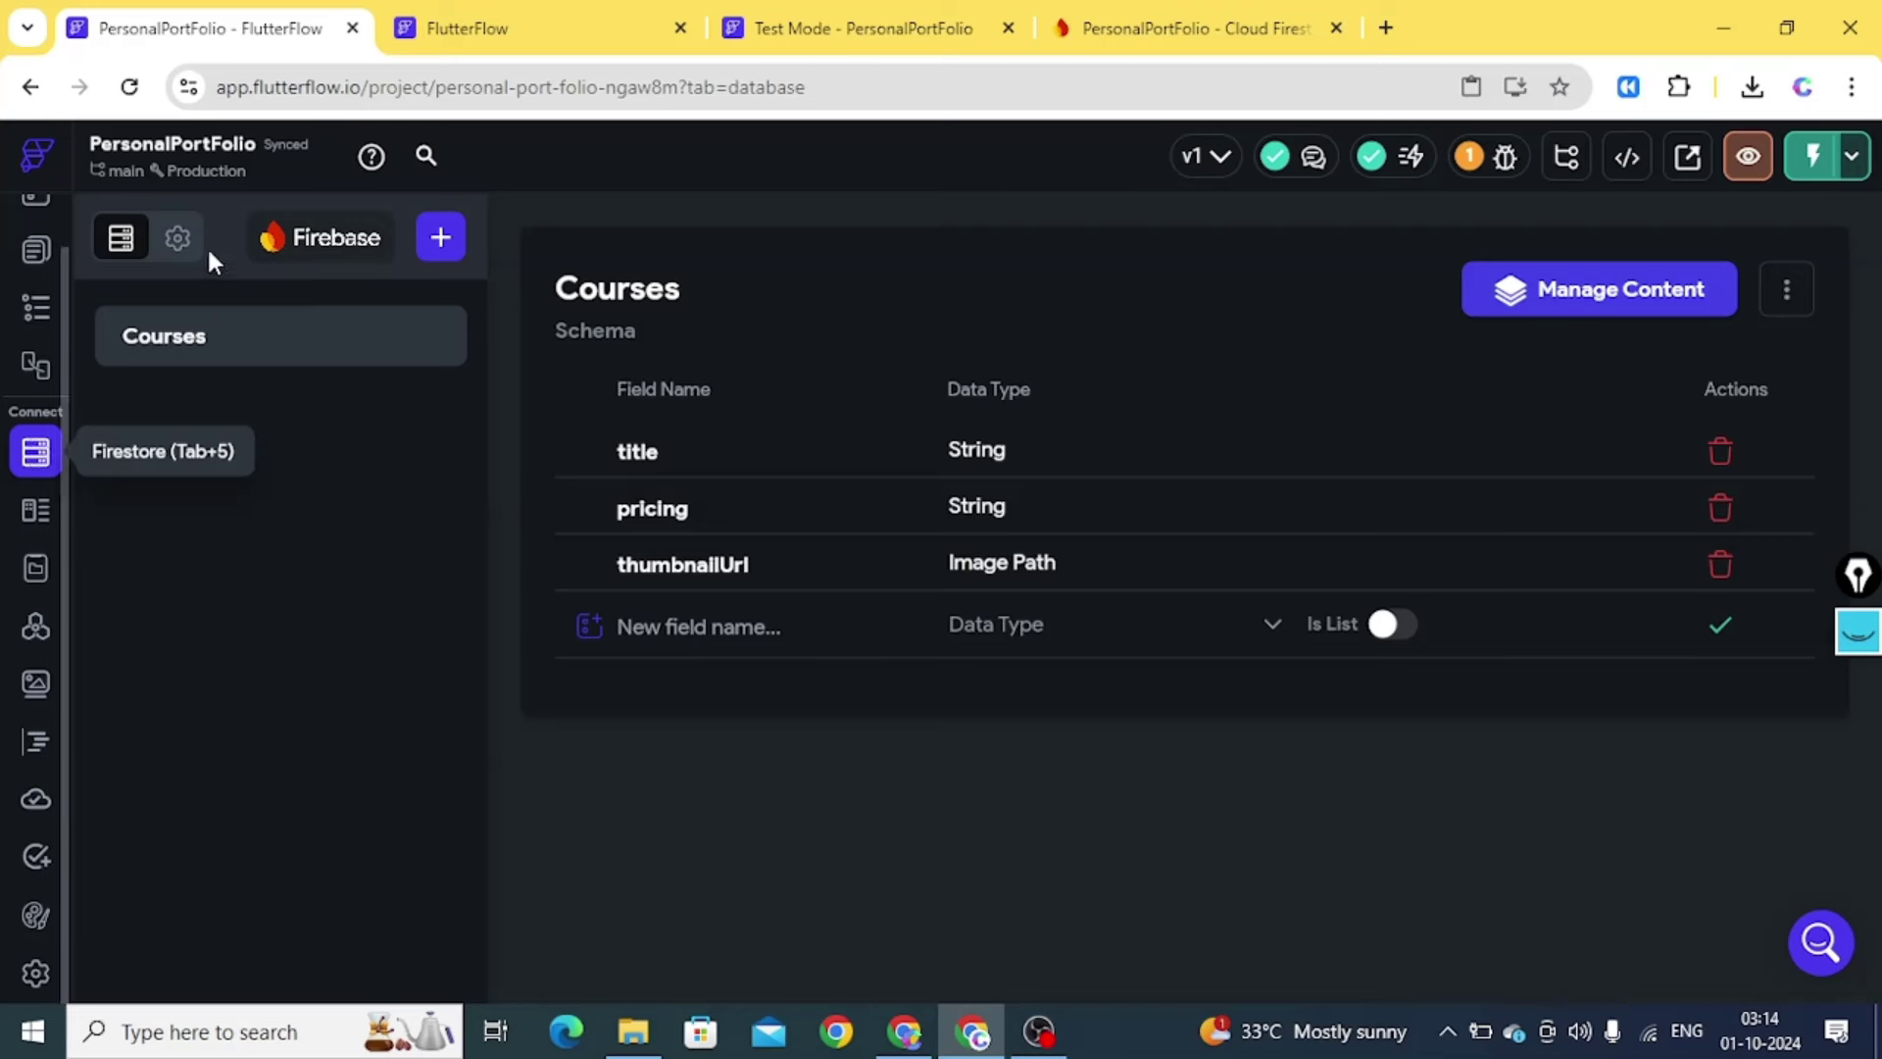
# Deploy Courses Firestore rules: create and read for Everyone, write and delete for No One
pyautogui.click(188, 253)
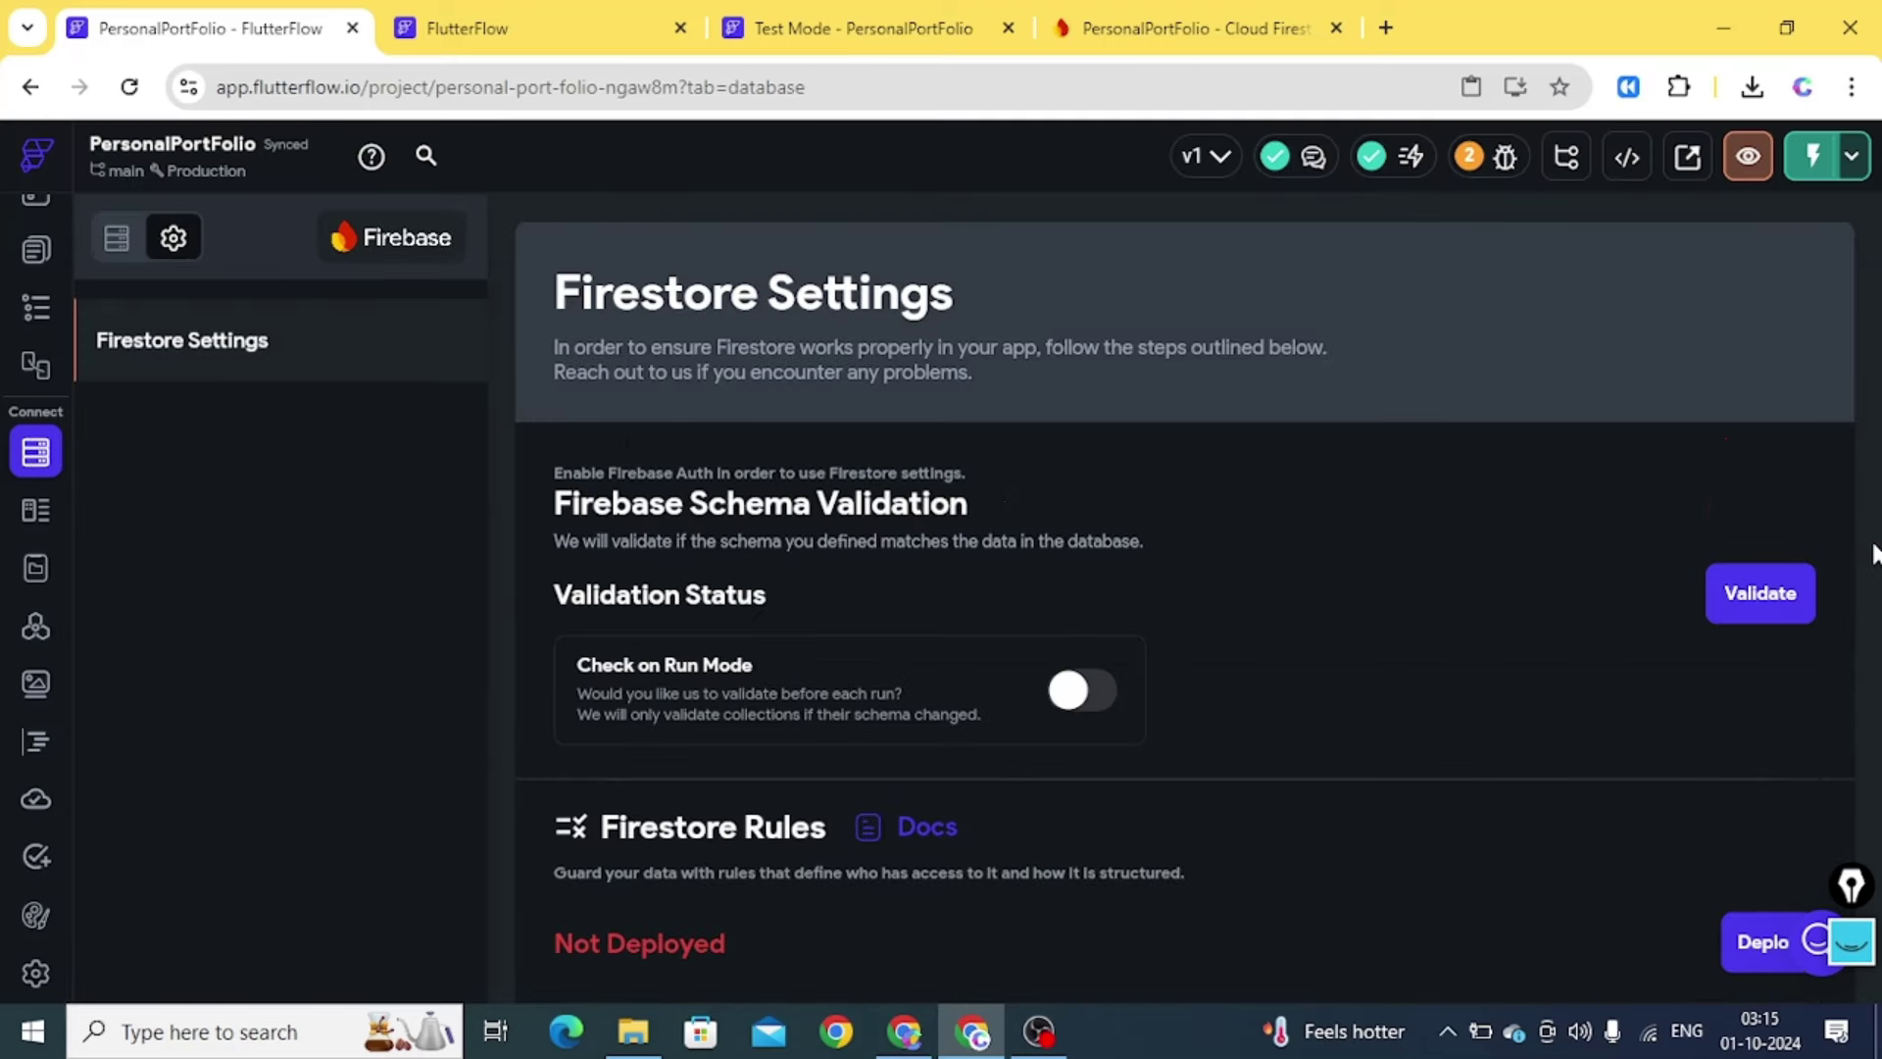
pyautogui.scroll(-6, 1374, 788)
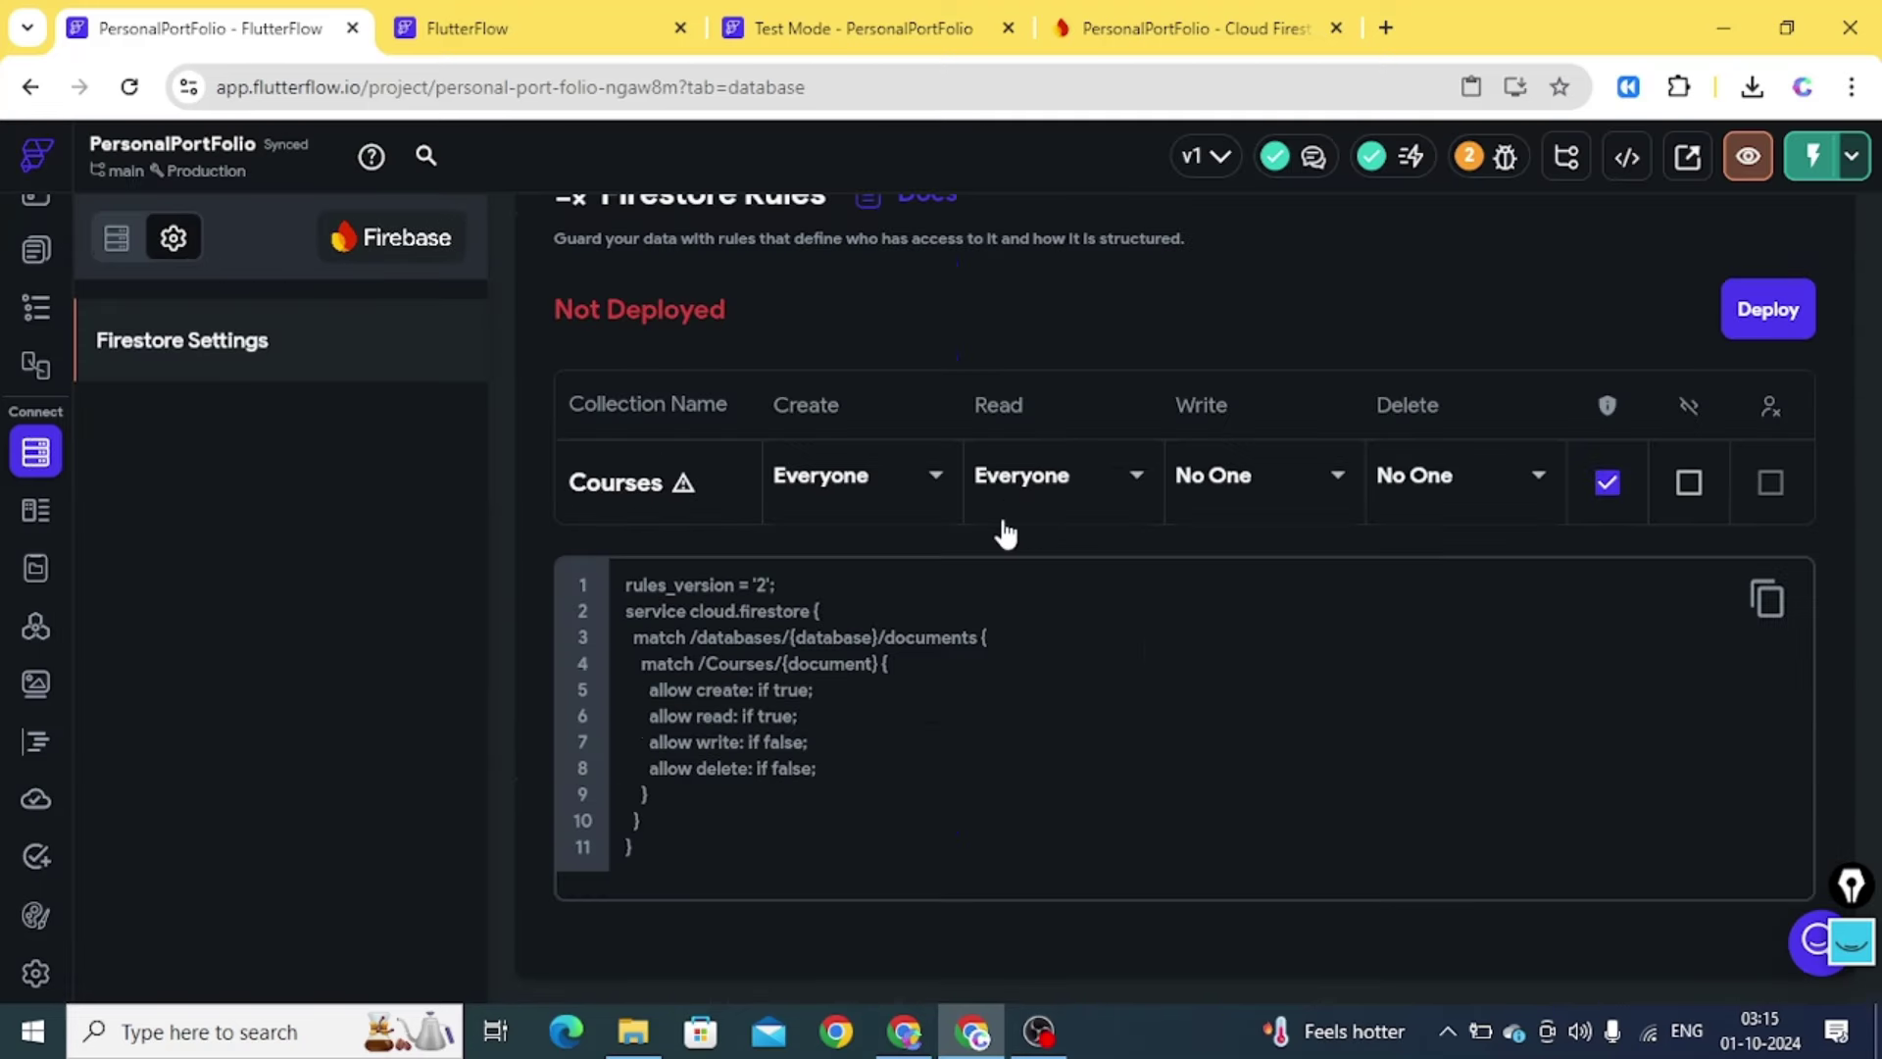
pyautogui.click(1772, 311)
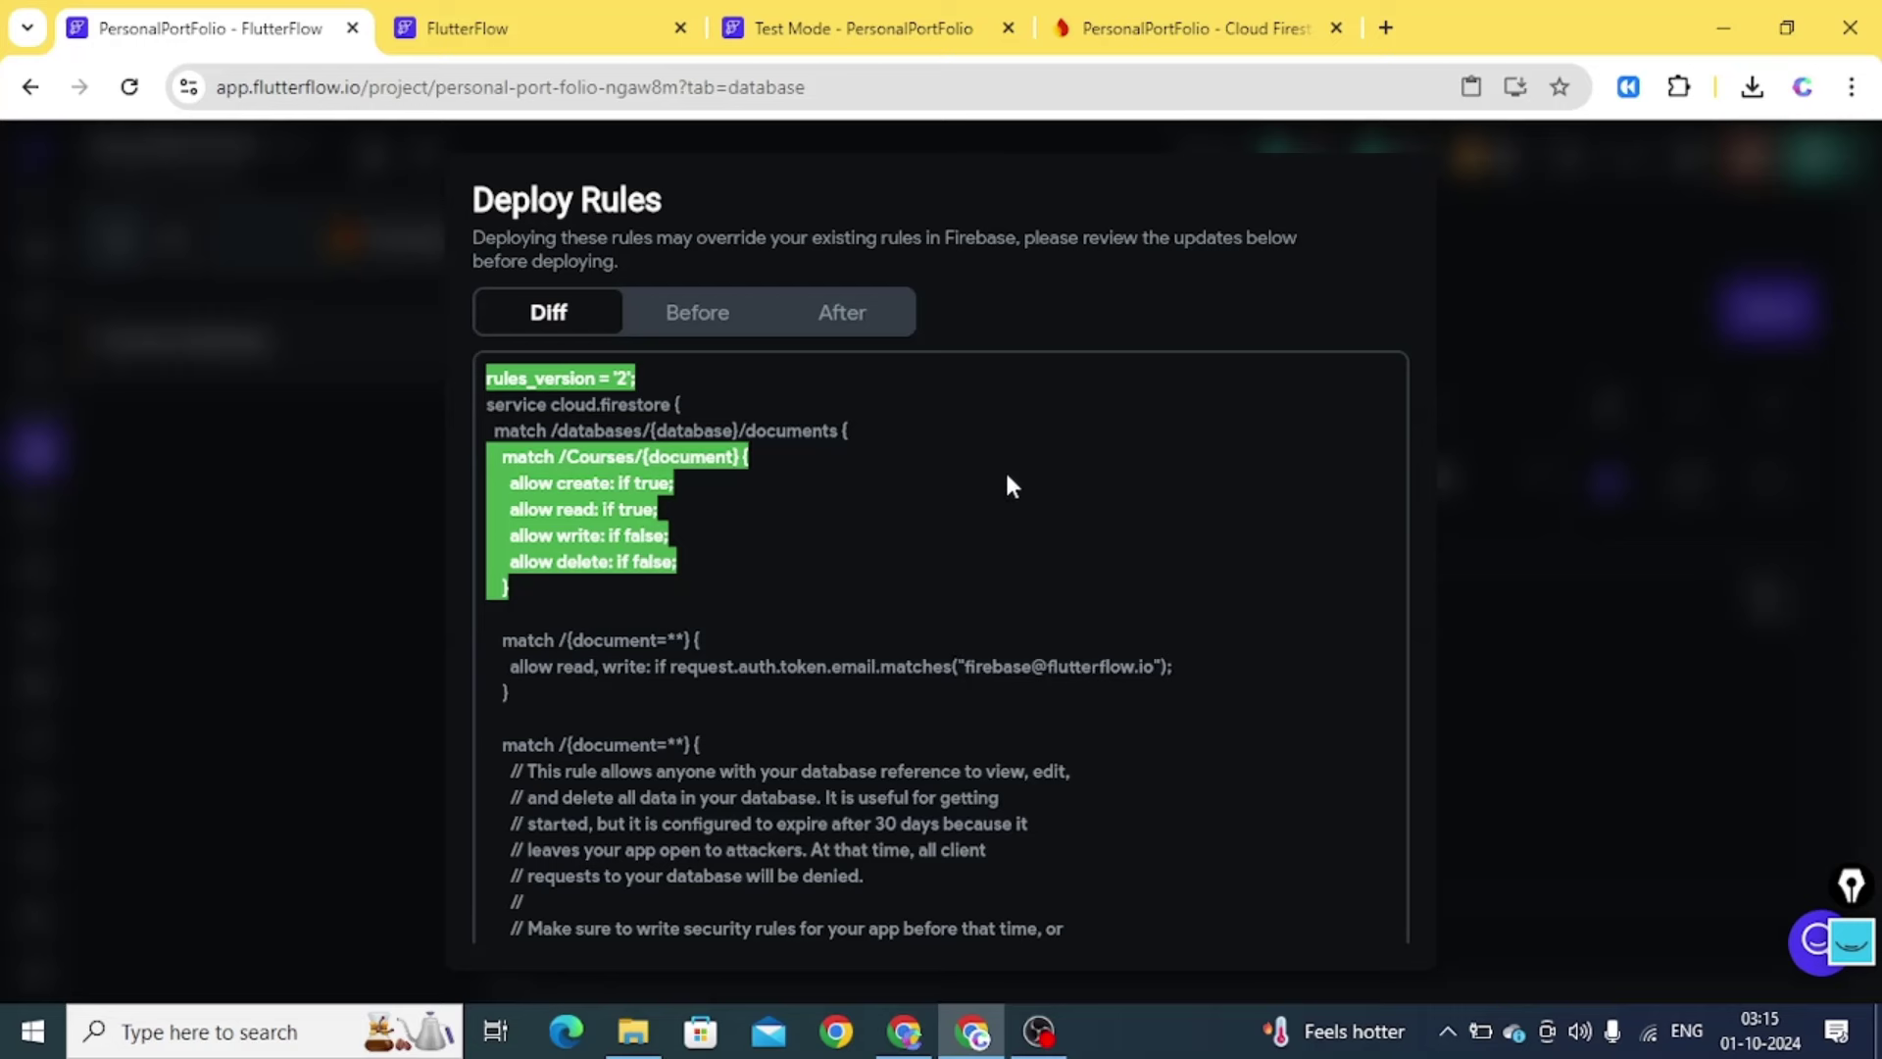
pyautogui.scroll(-6, 1069, 686)
pyautogui.click(1311, 900)
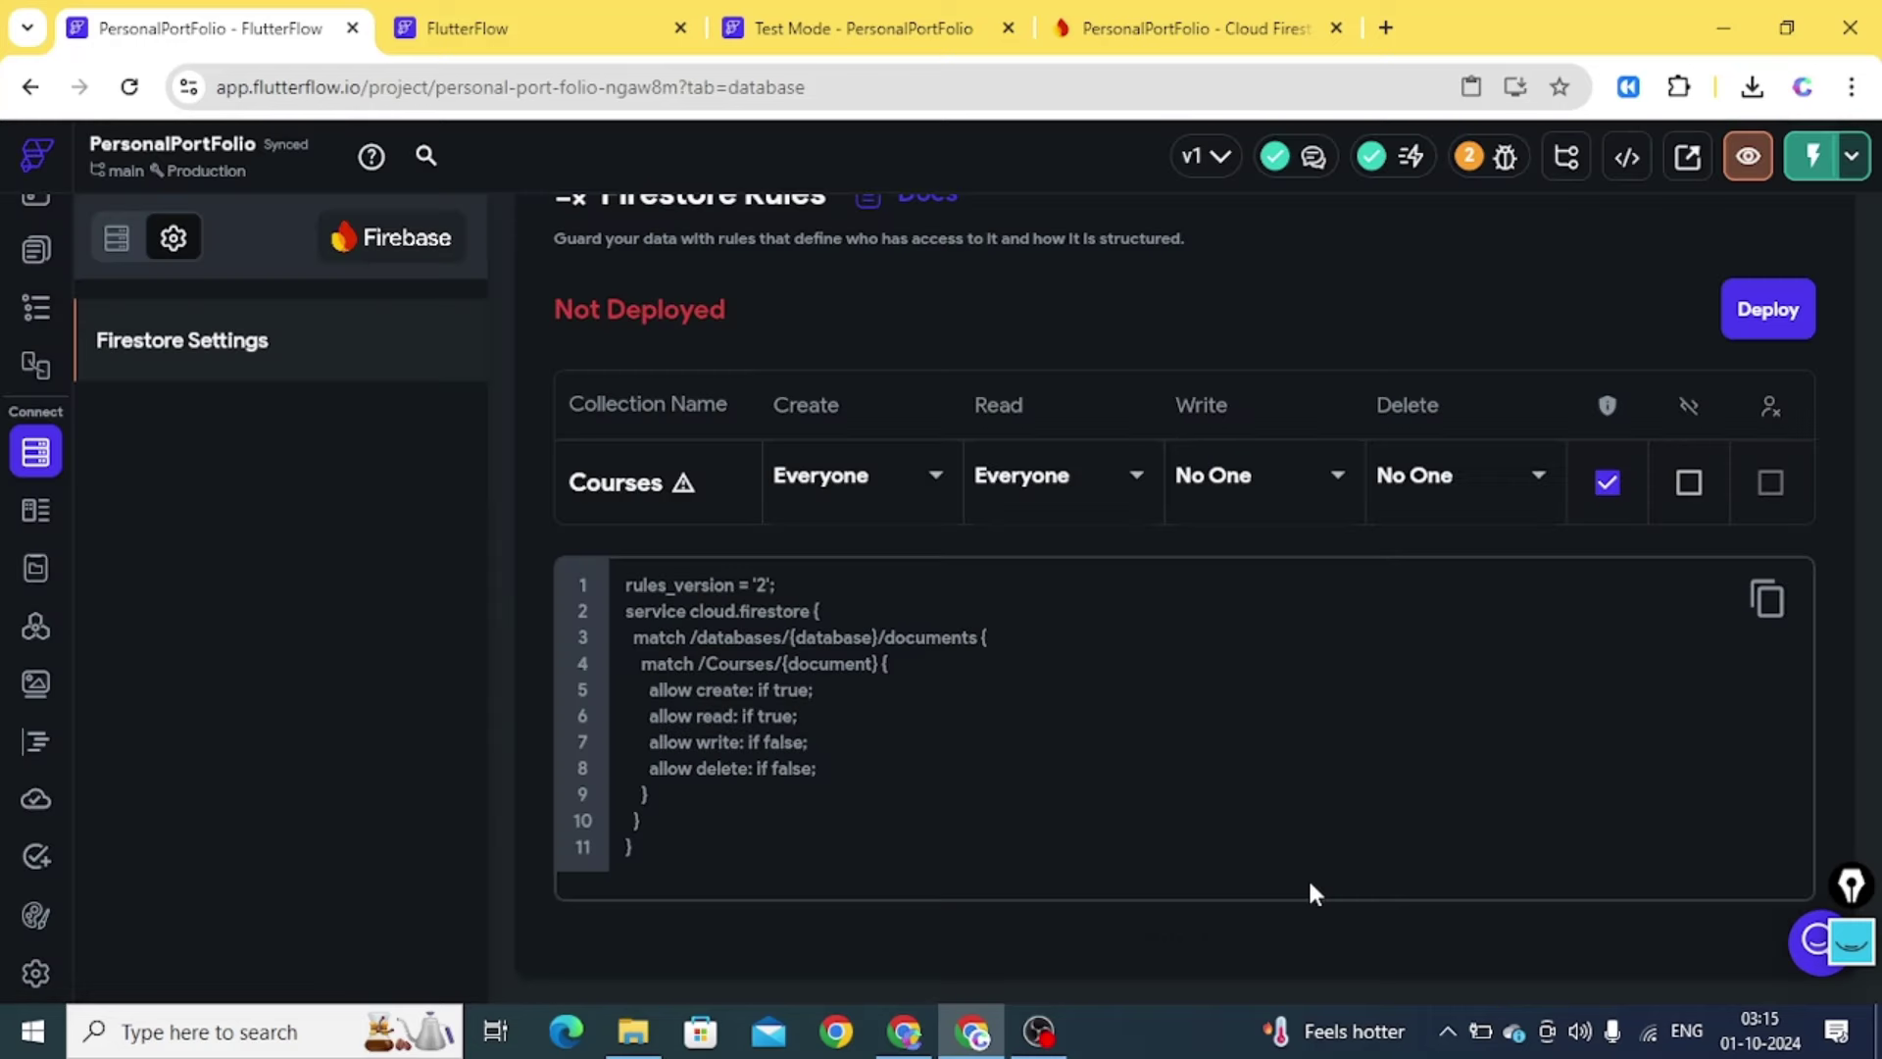
pyautogui.scroll(2, 933, 330)
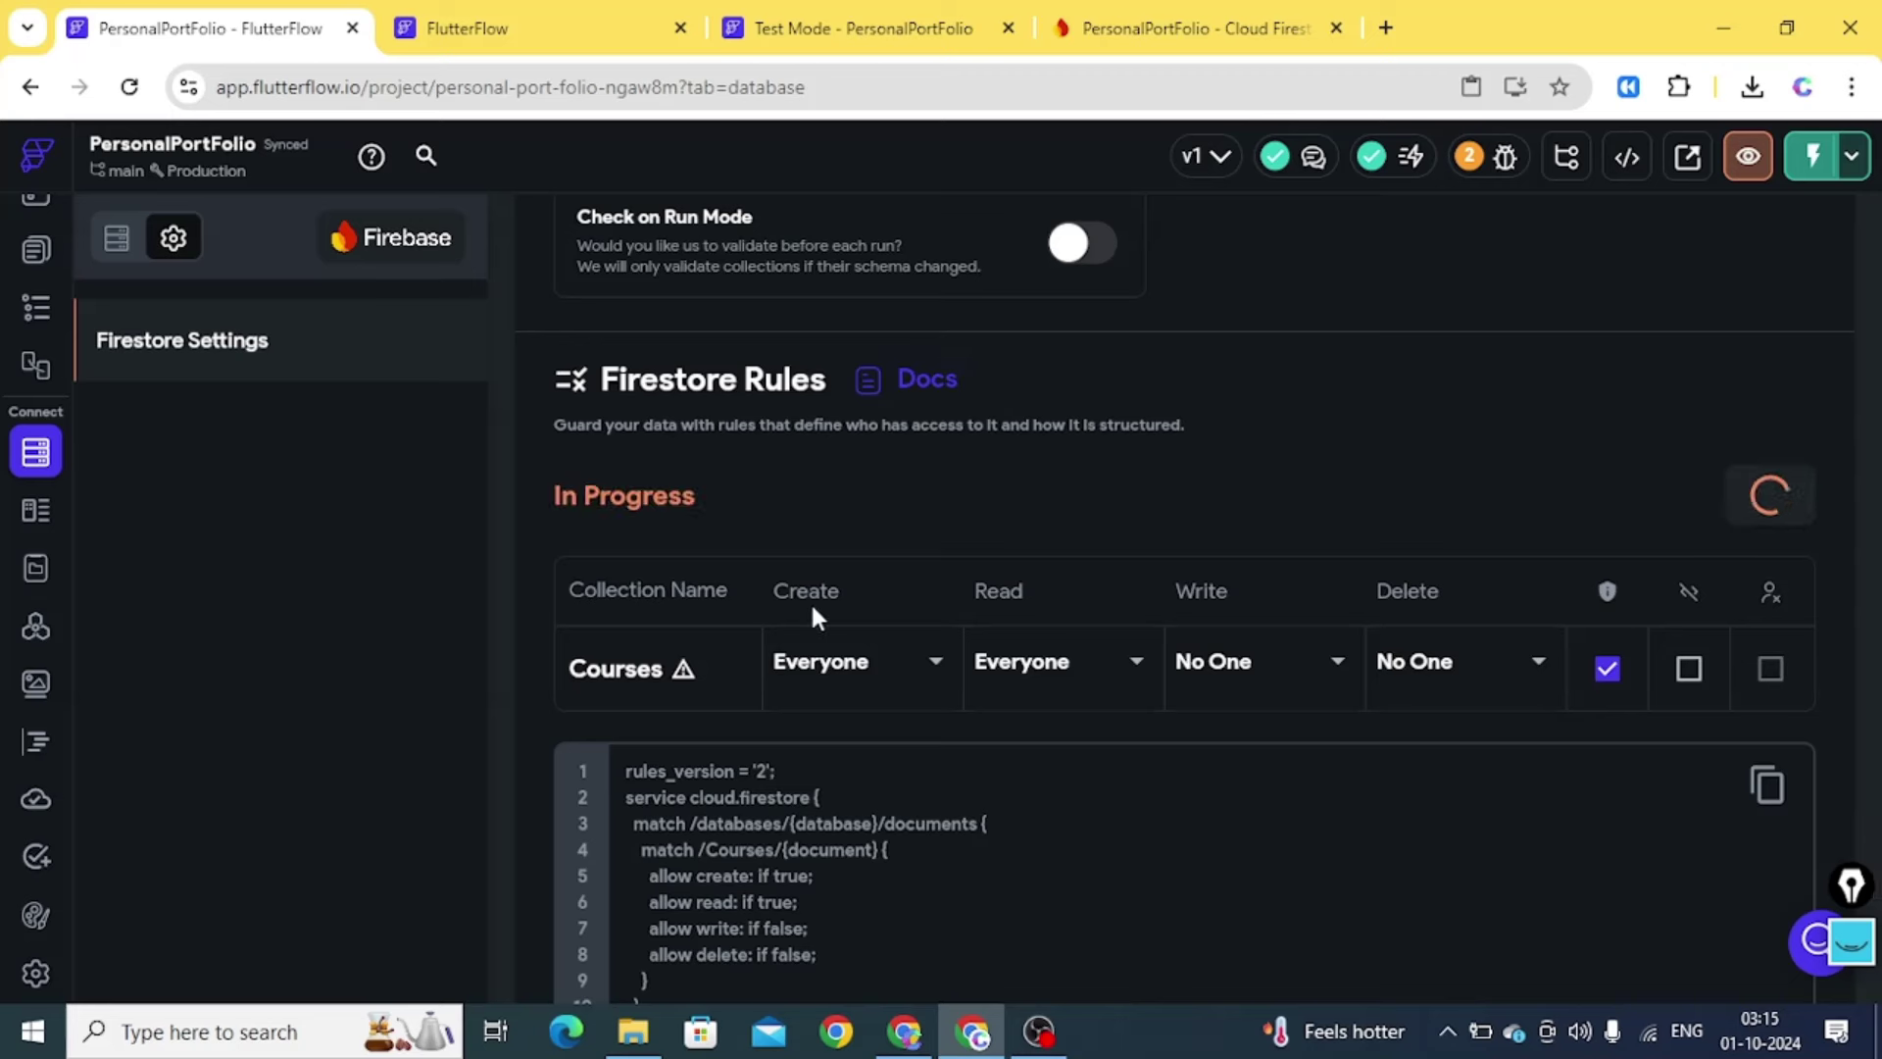
pyautogui.click(855, 667)
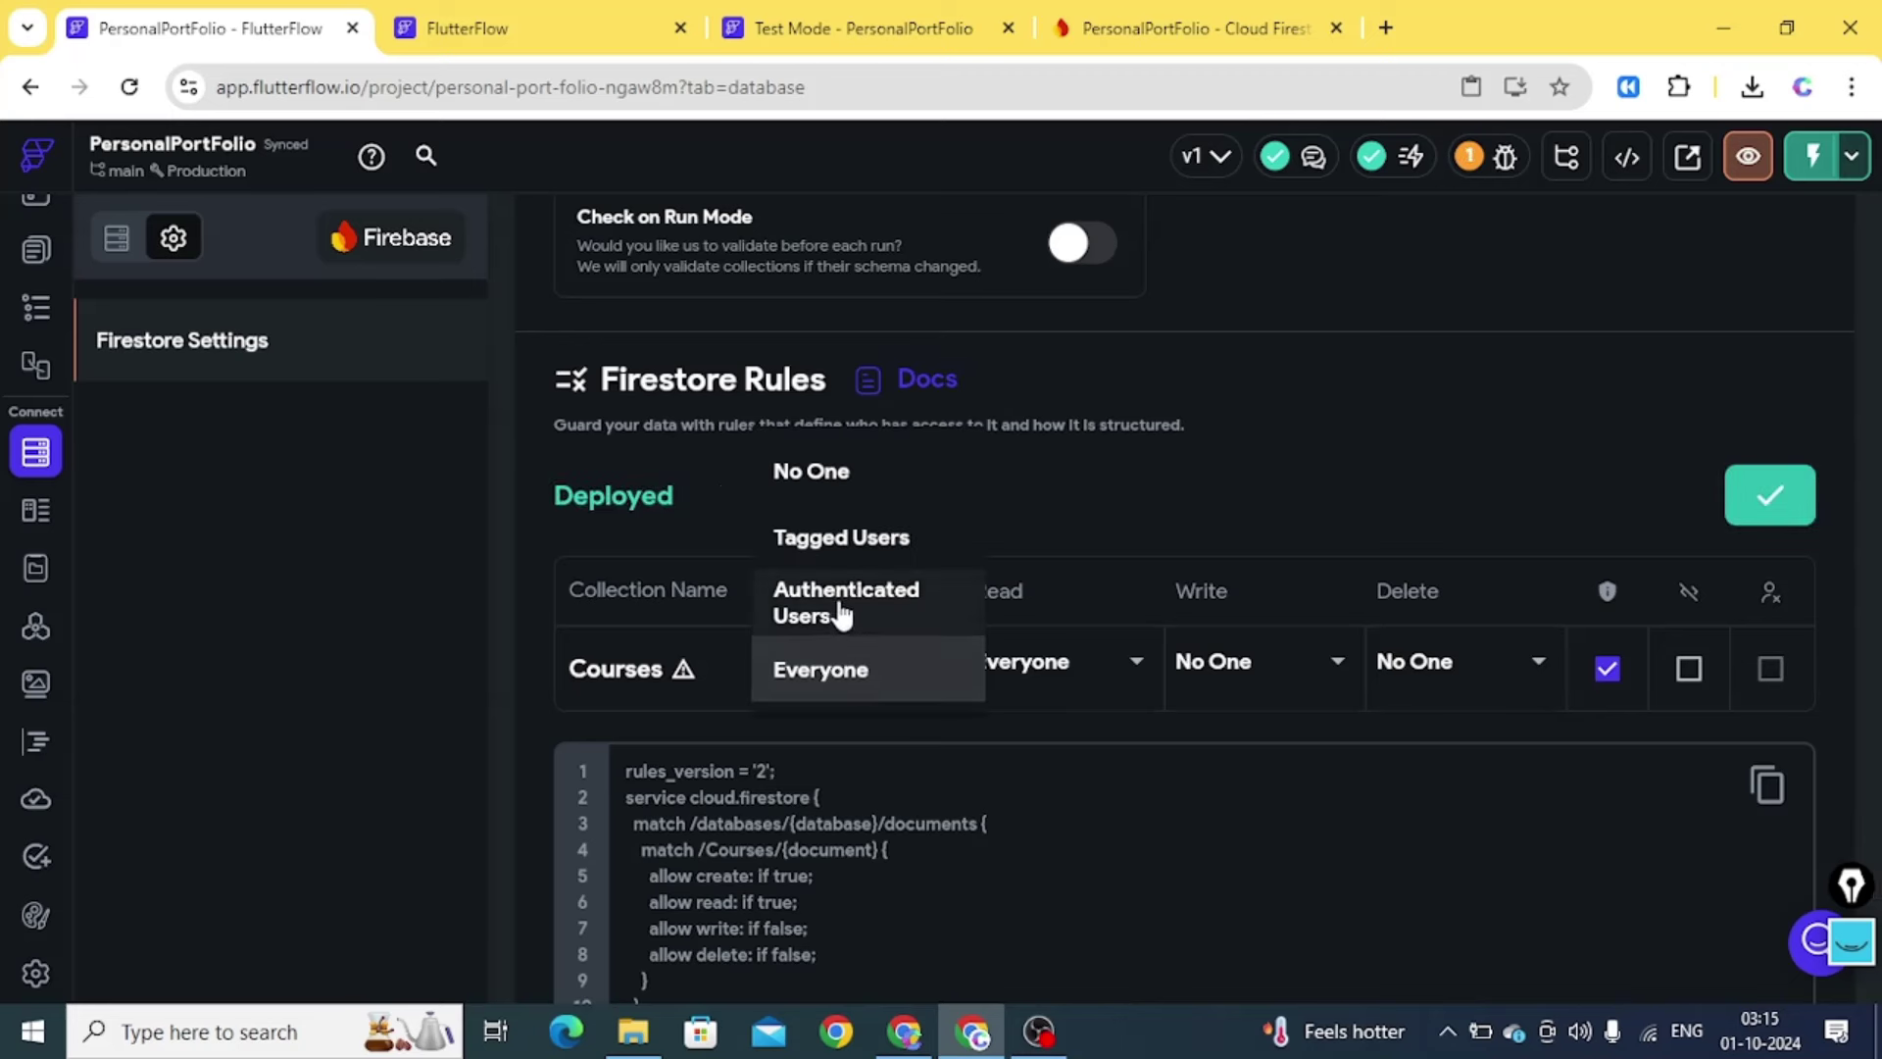
pyautogui.click(1115, 460)
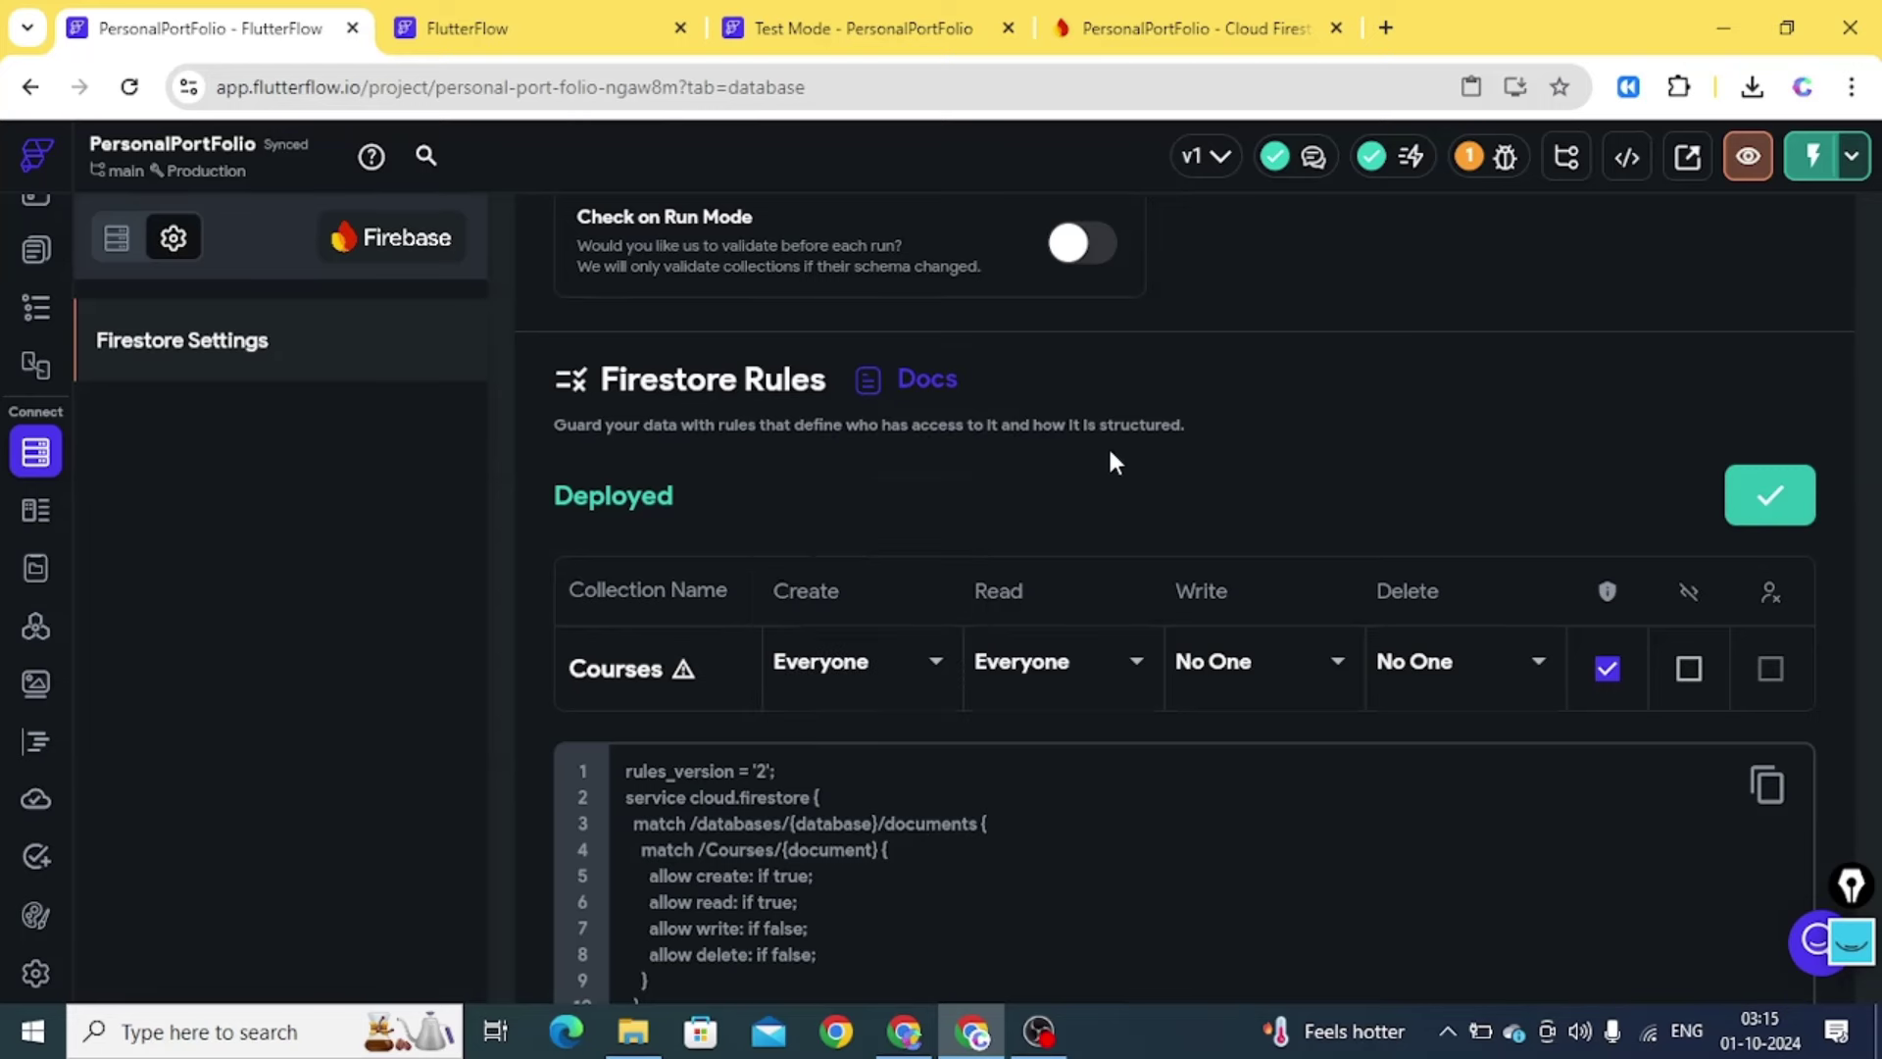
# Glance at the Data Manager, then instantly reload the Test Mode app preview
pyautogui.click(468, 32)
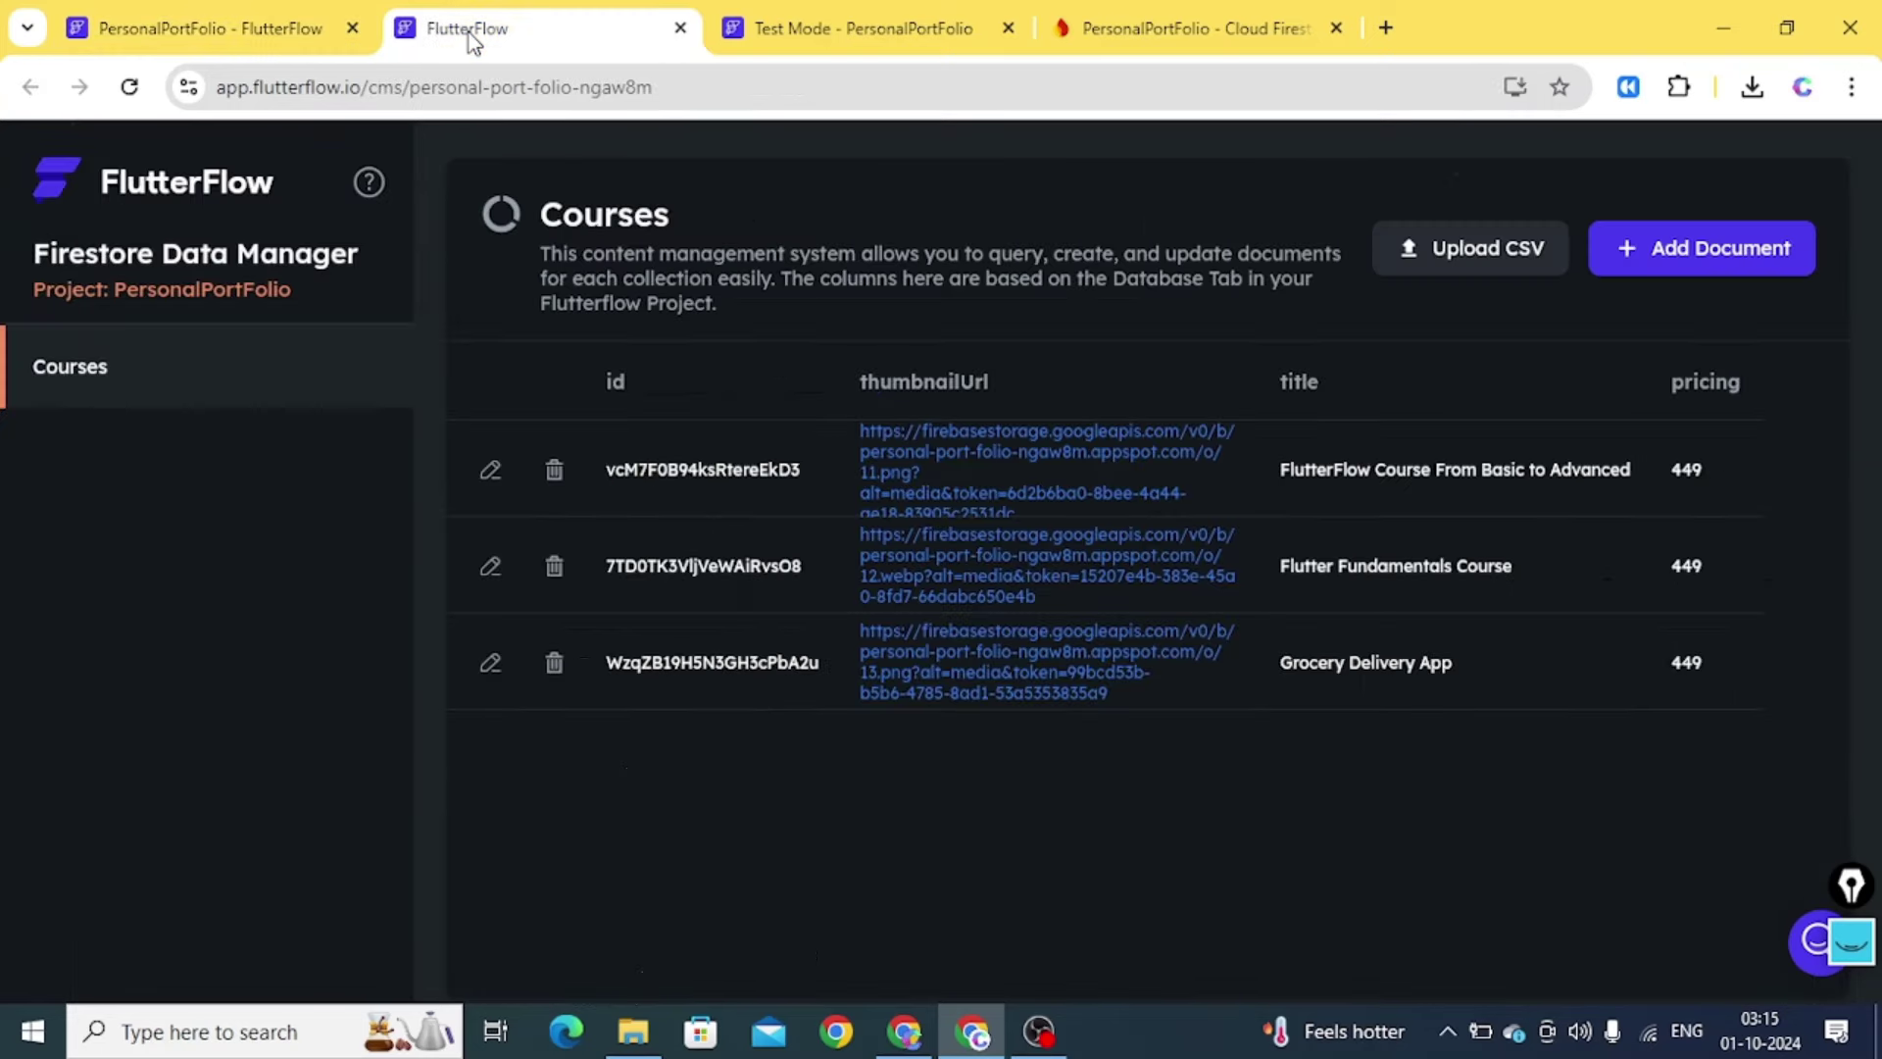
pyautogui.click(813, 40)
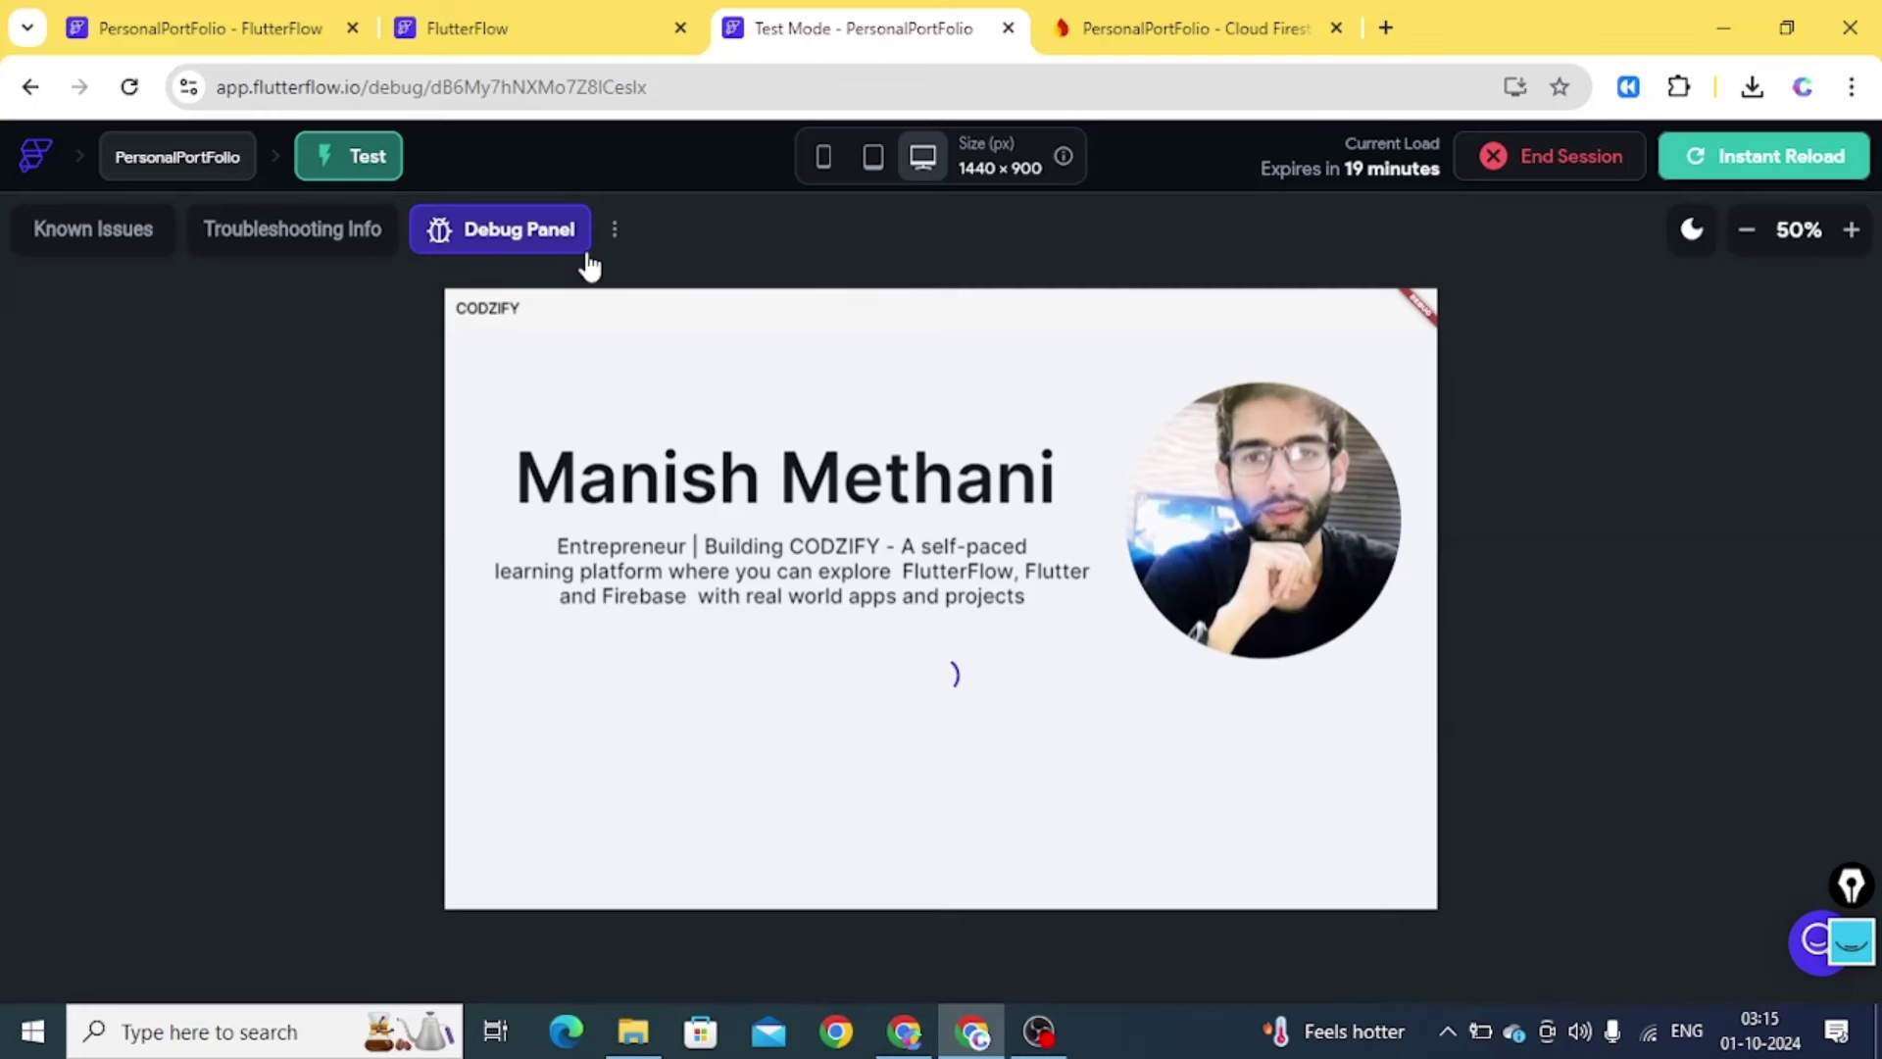
pyautogui.click(1720, 164)
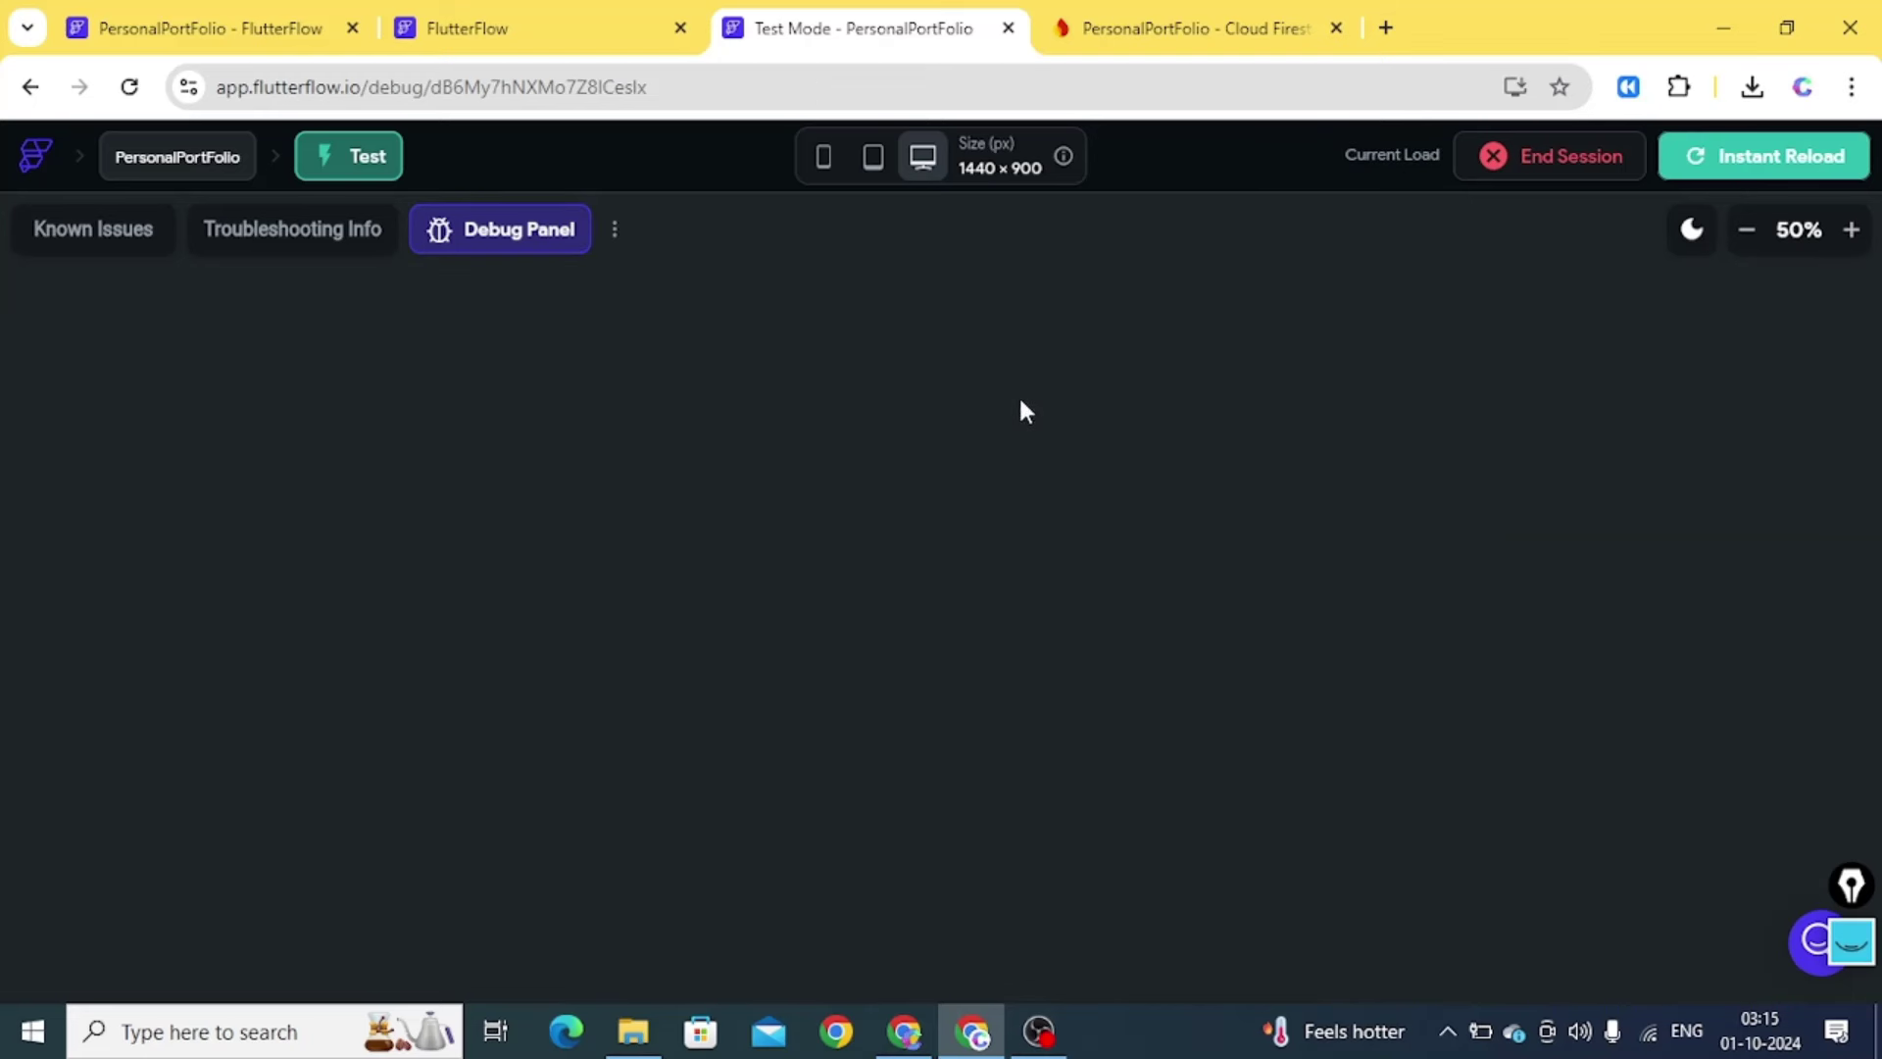
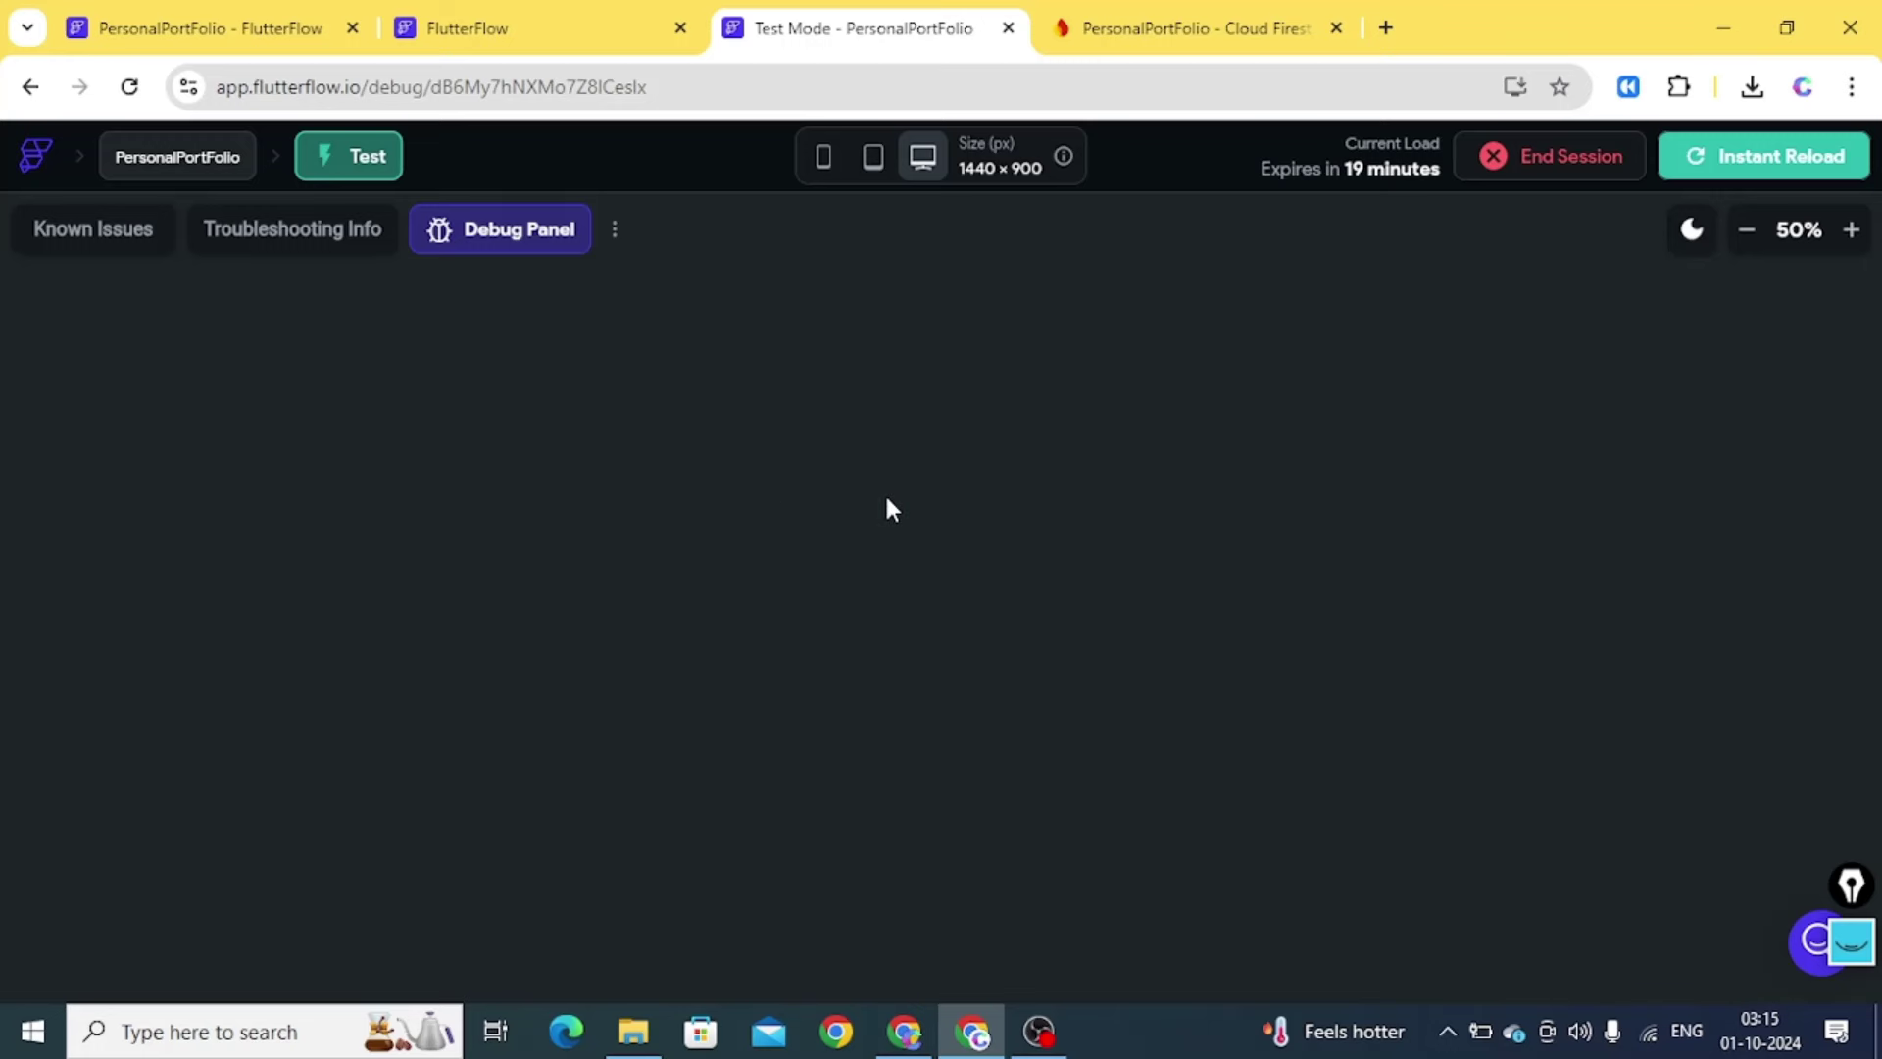
# Check the Courses Create permission in the Firestore rules without changing it
pyautogui.click(180, 39)
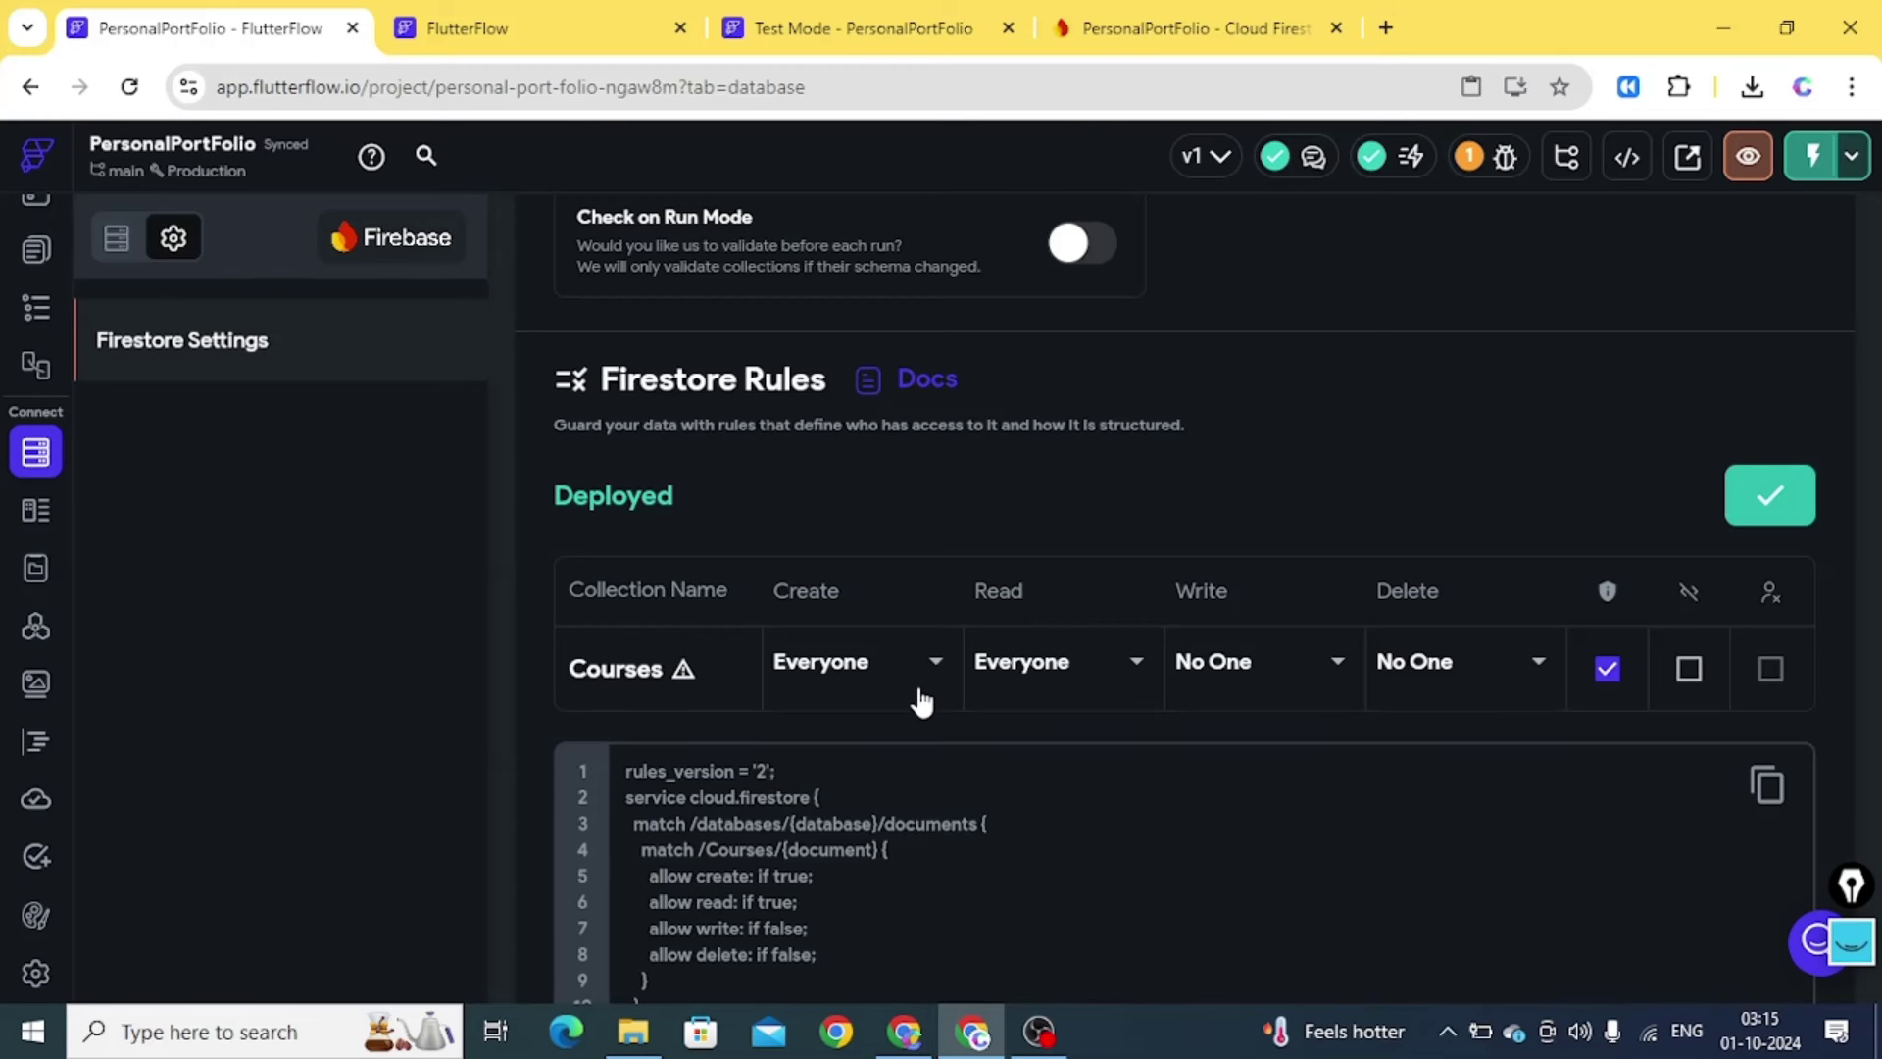
pyautogui.click(858, 677)
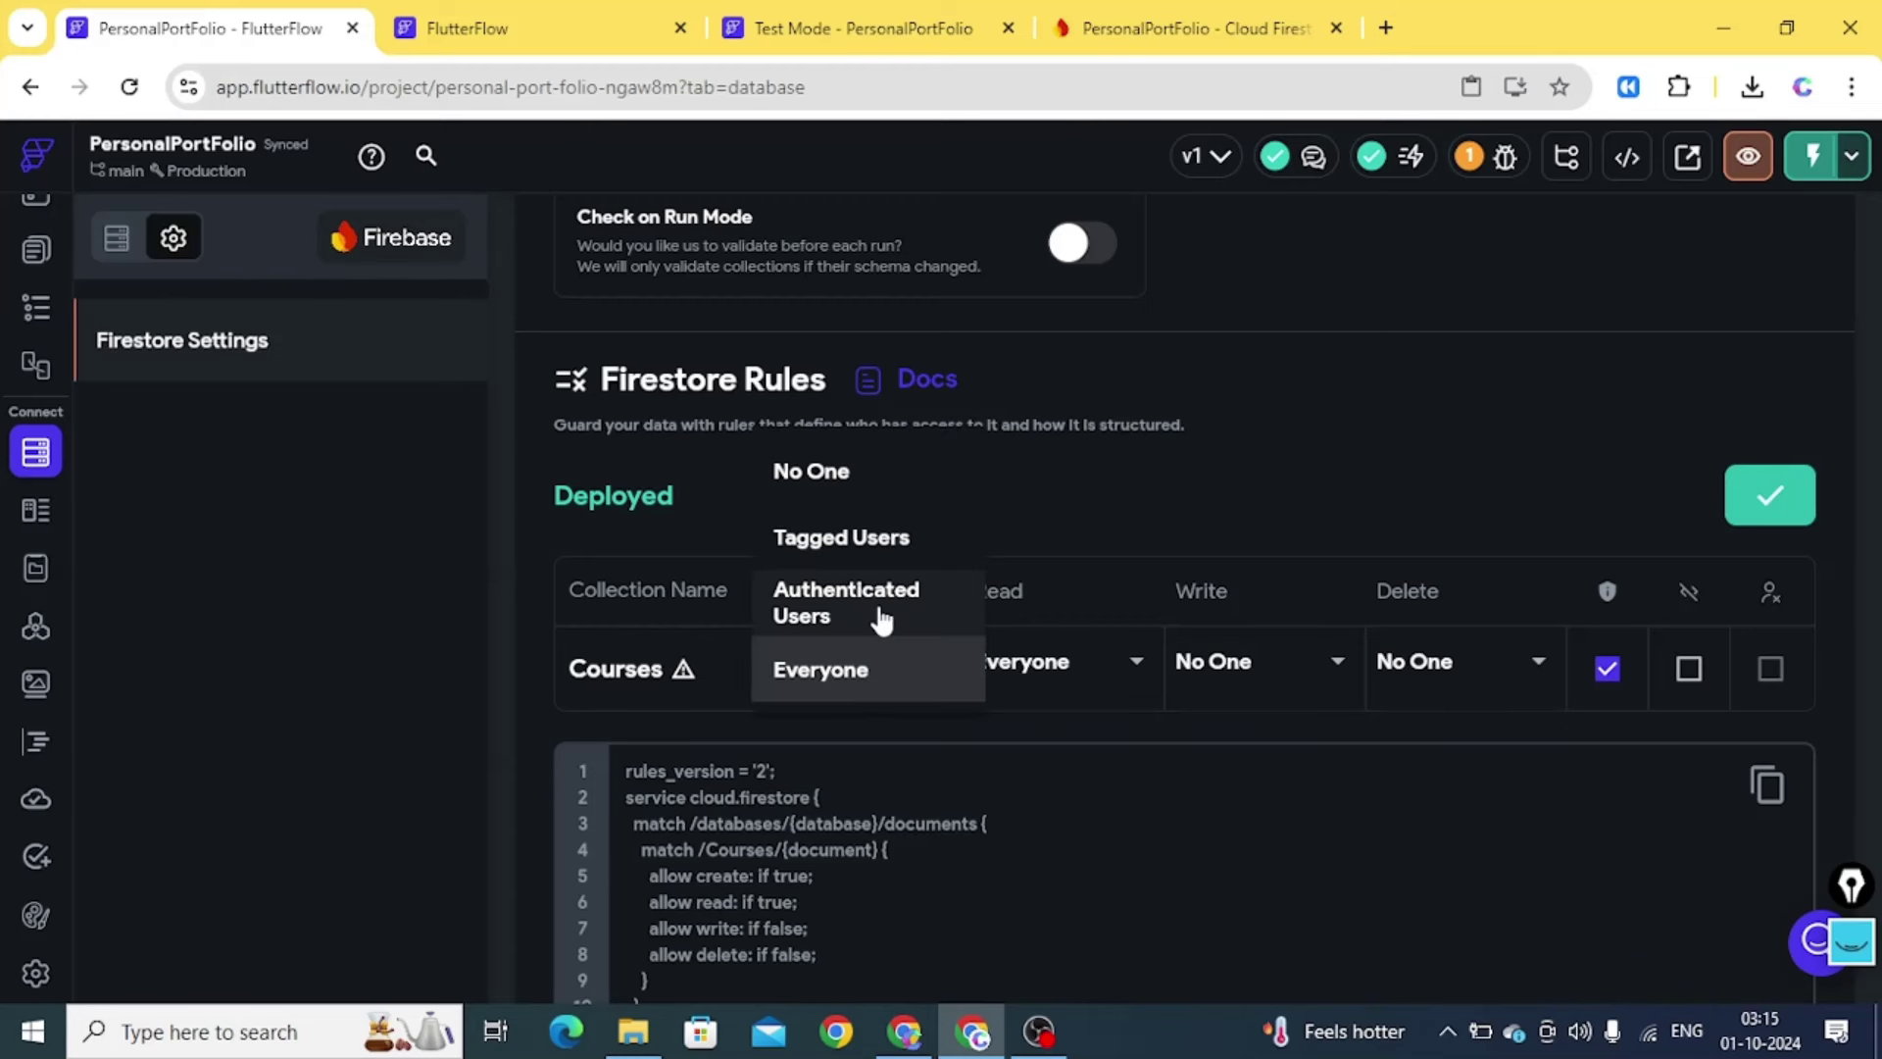
pyautogui.click(1104, 500)
pyautogui.click(864, 35)
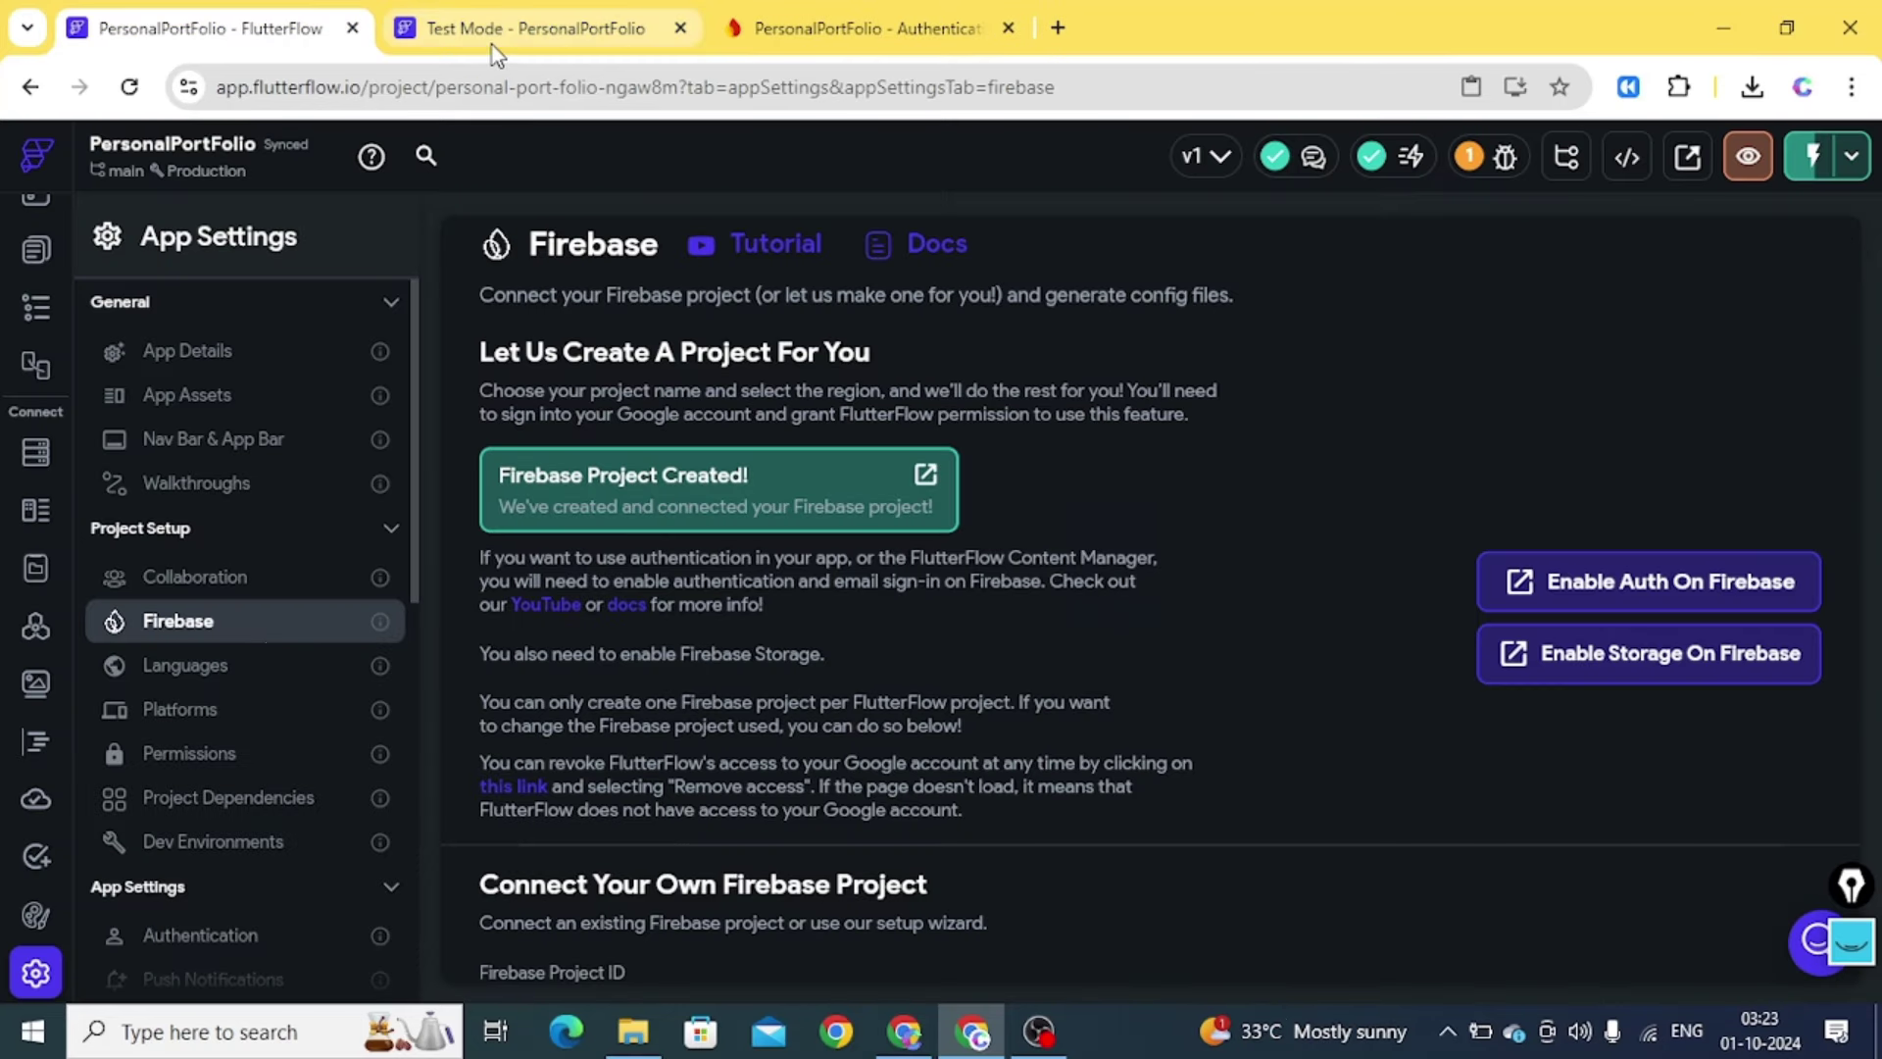
pyautogui.click(492, 43)
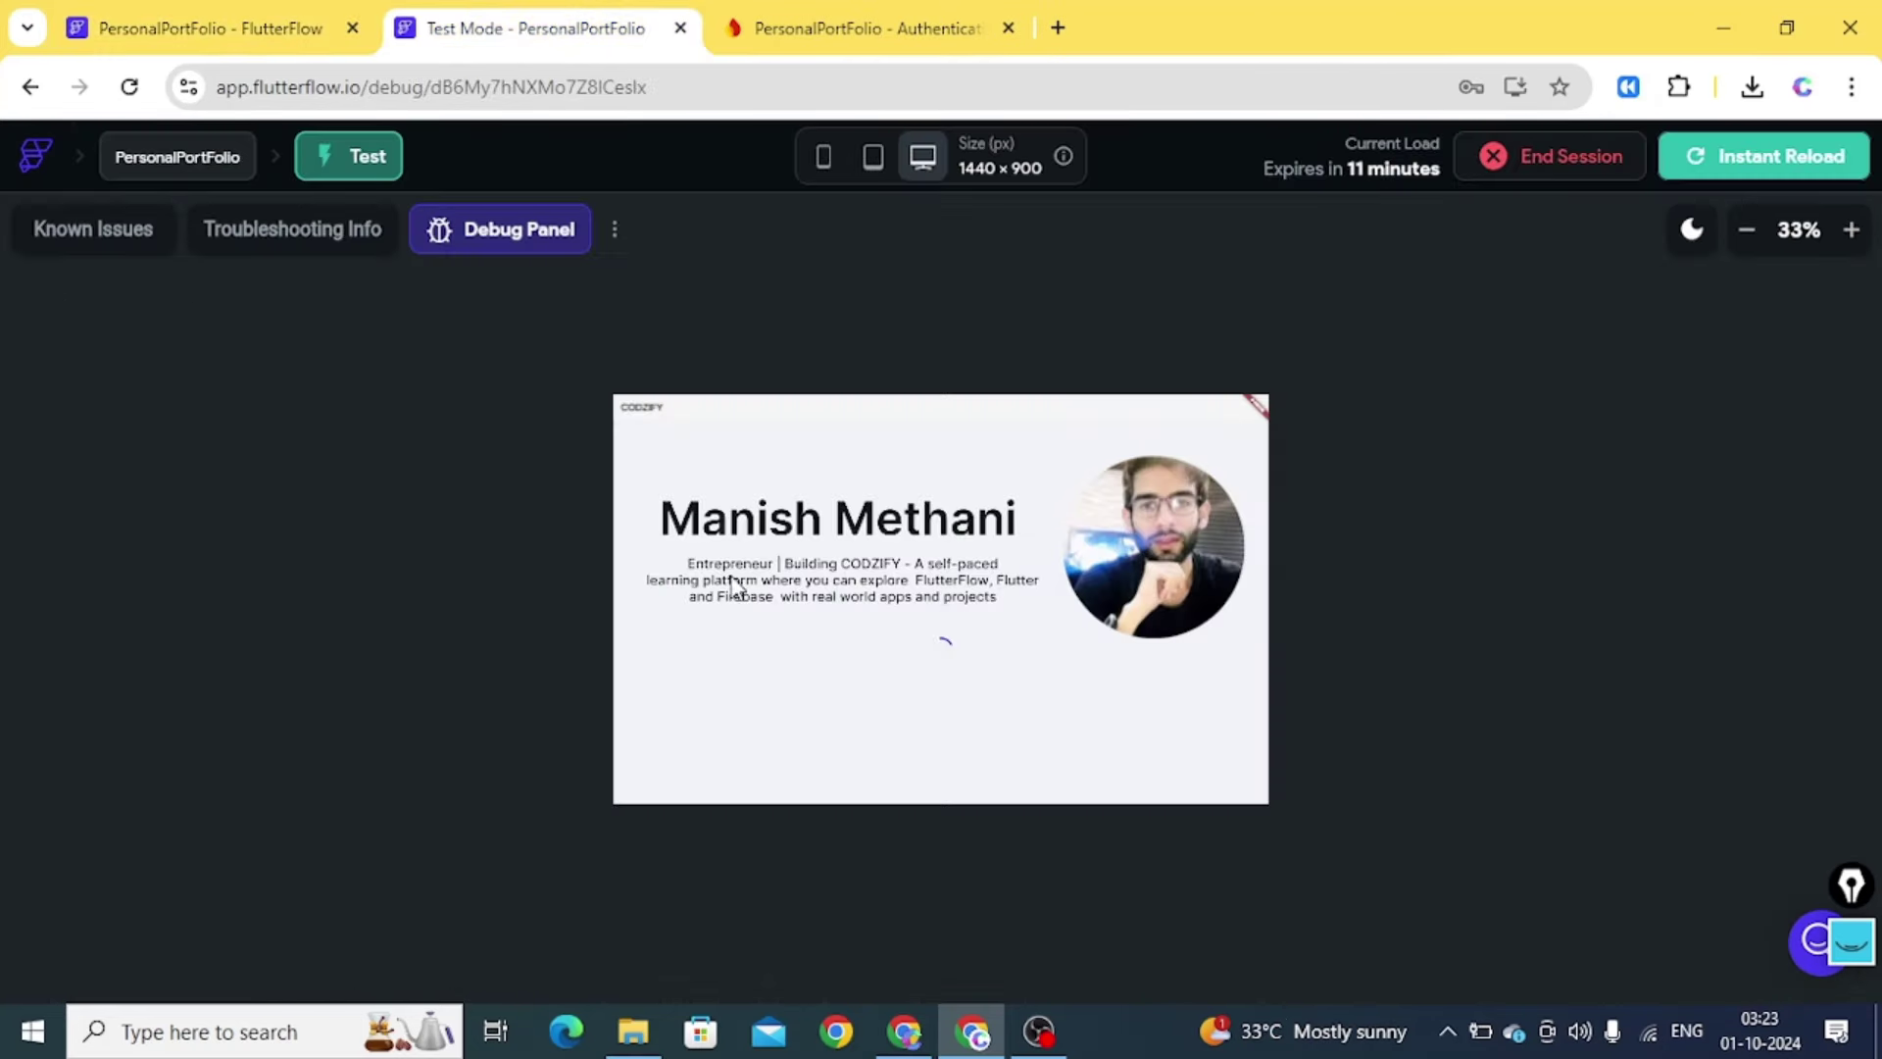
# Deploy the Firebase Storage rules from the Firebase settings and confirm the deployment
pyautogui.click(201, 30)
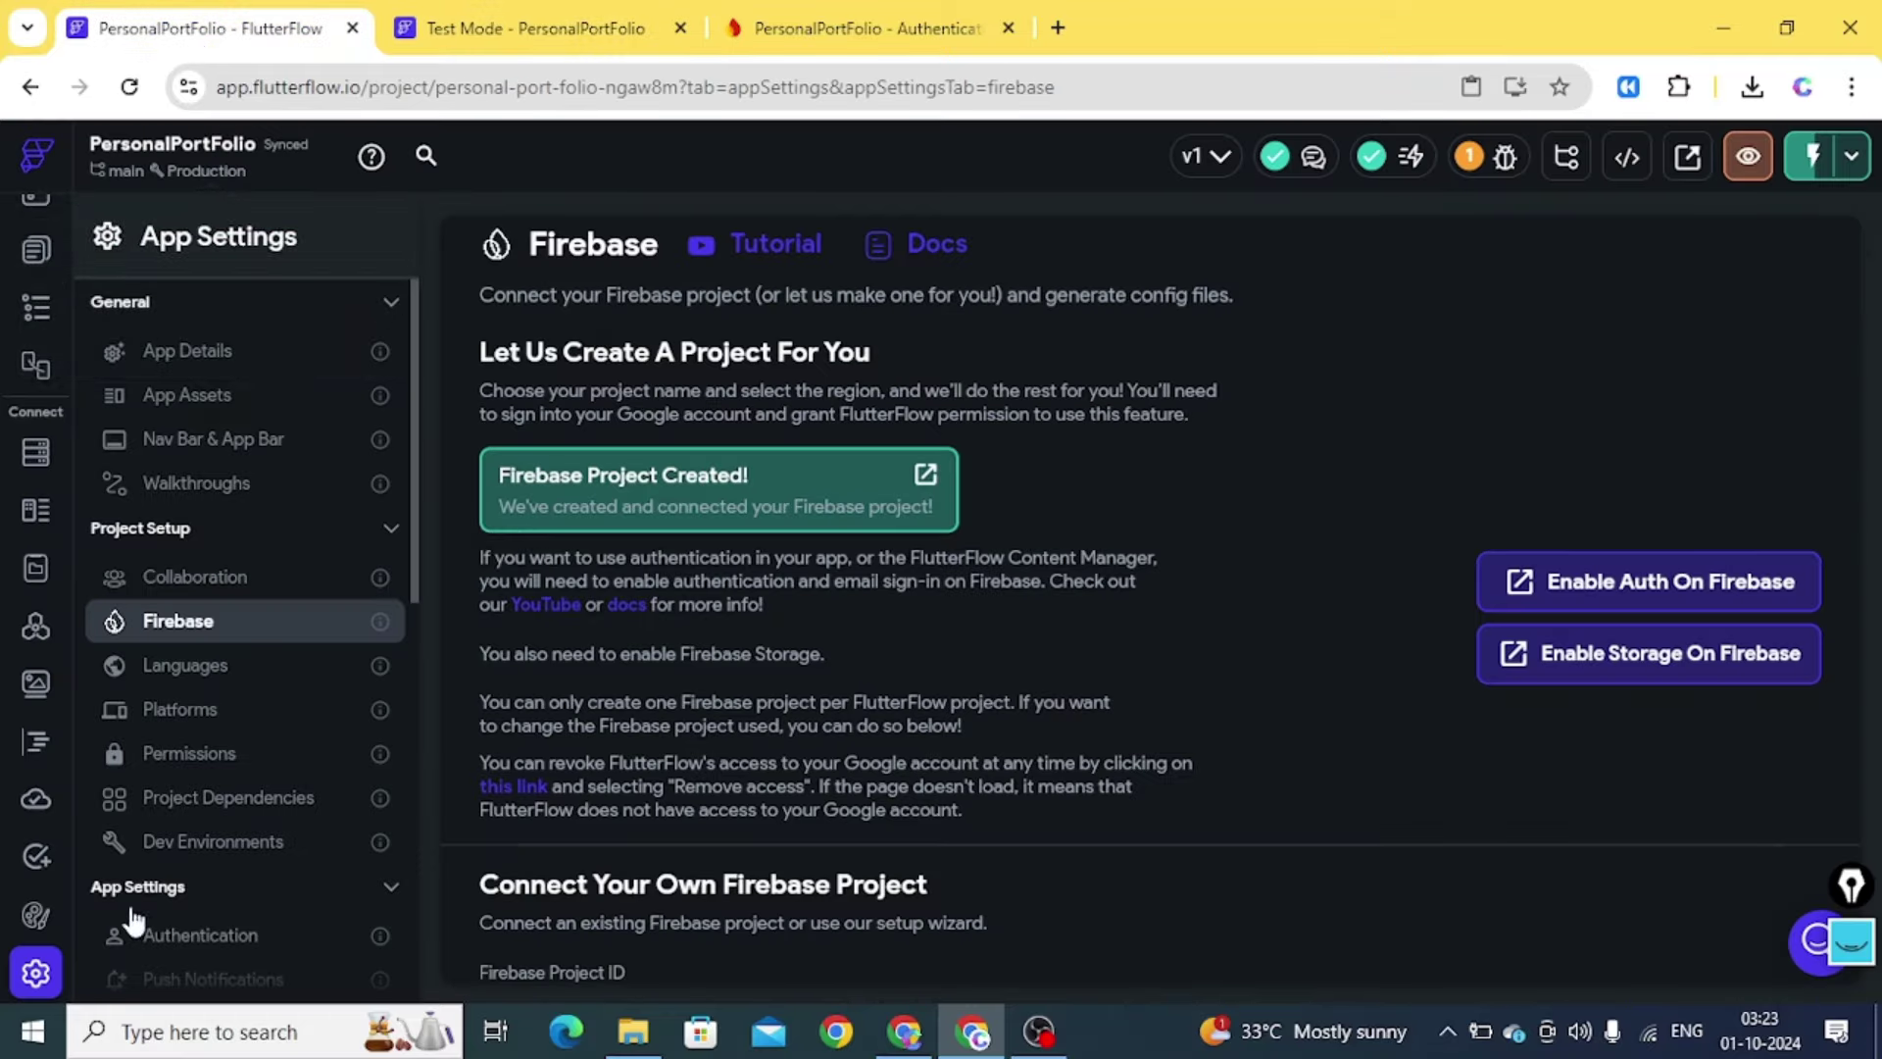
pyautogui.scroll(-5, 1078, 700)
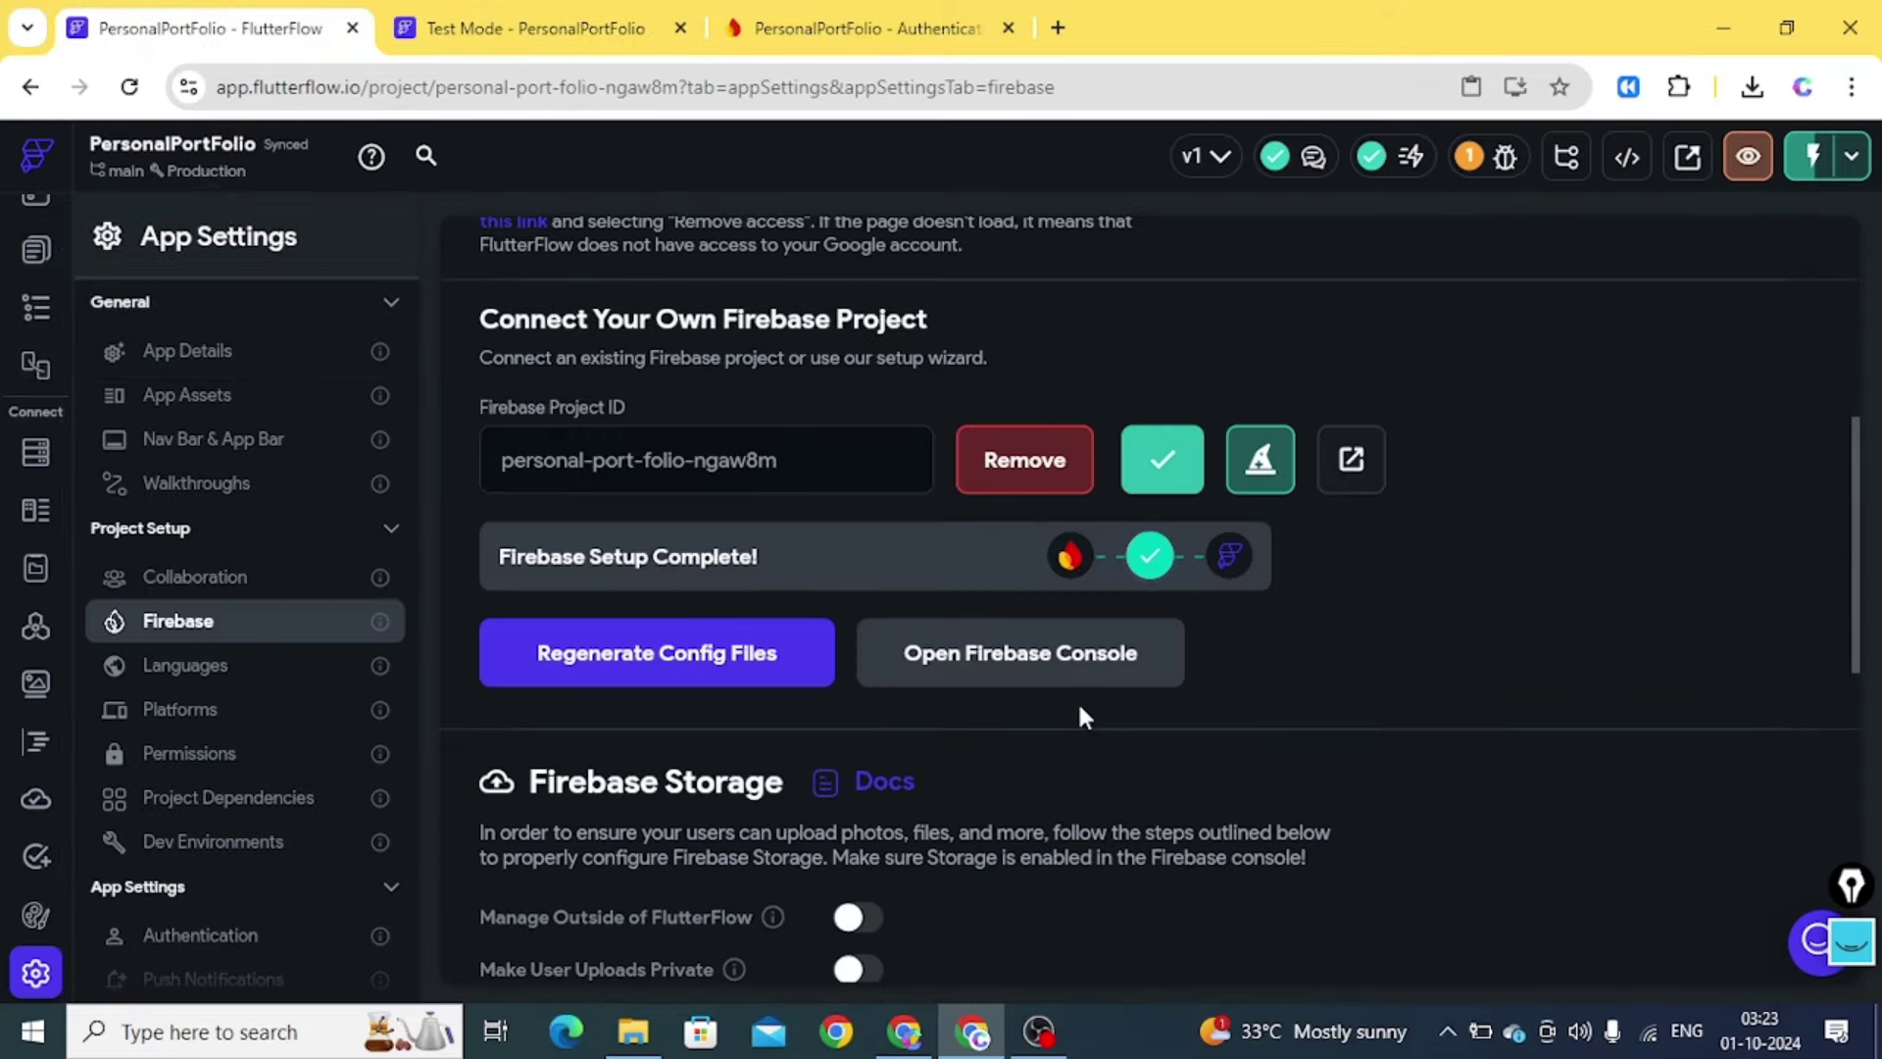
pyautogui.scroll(-4, 1293, 798)
pyautogui.scroll(1, 1292, 792)
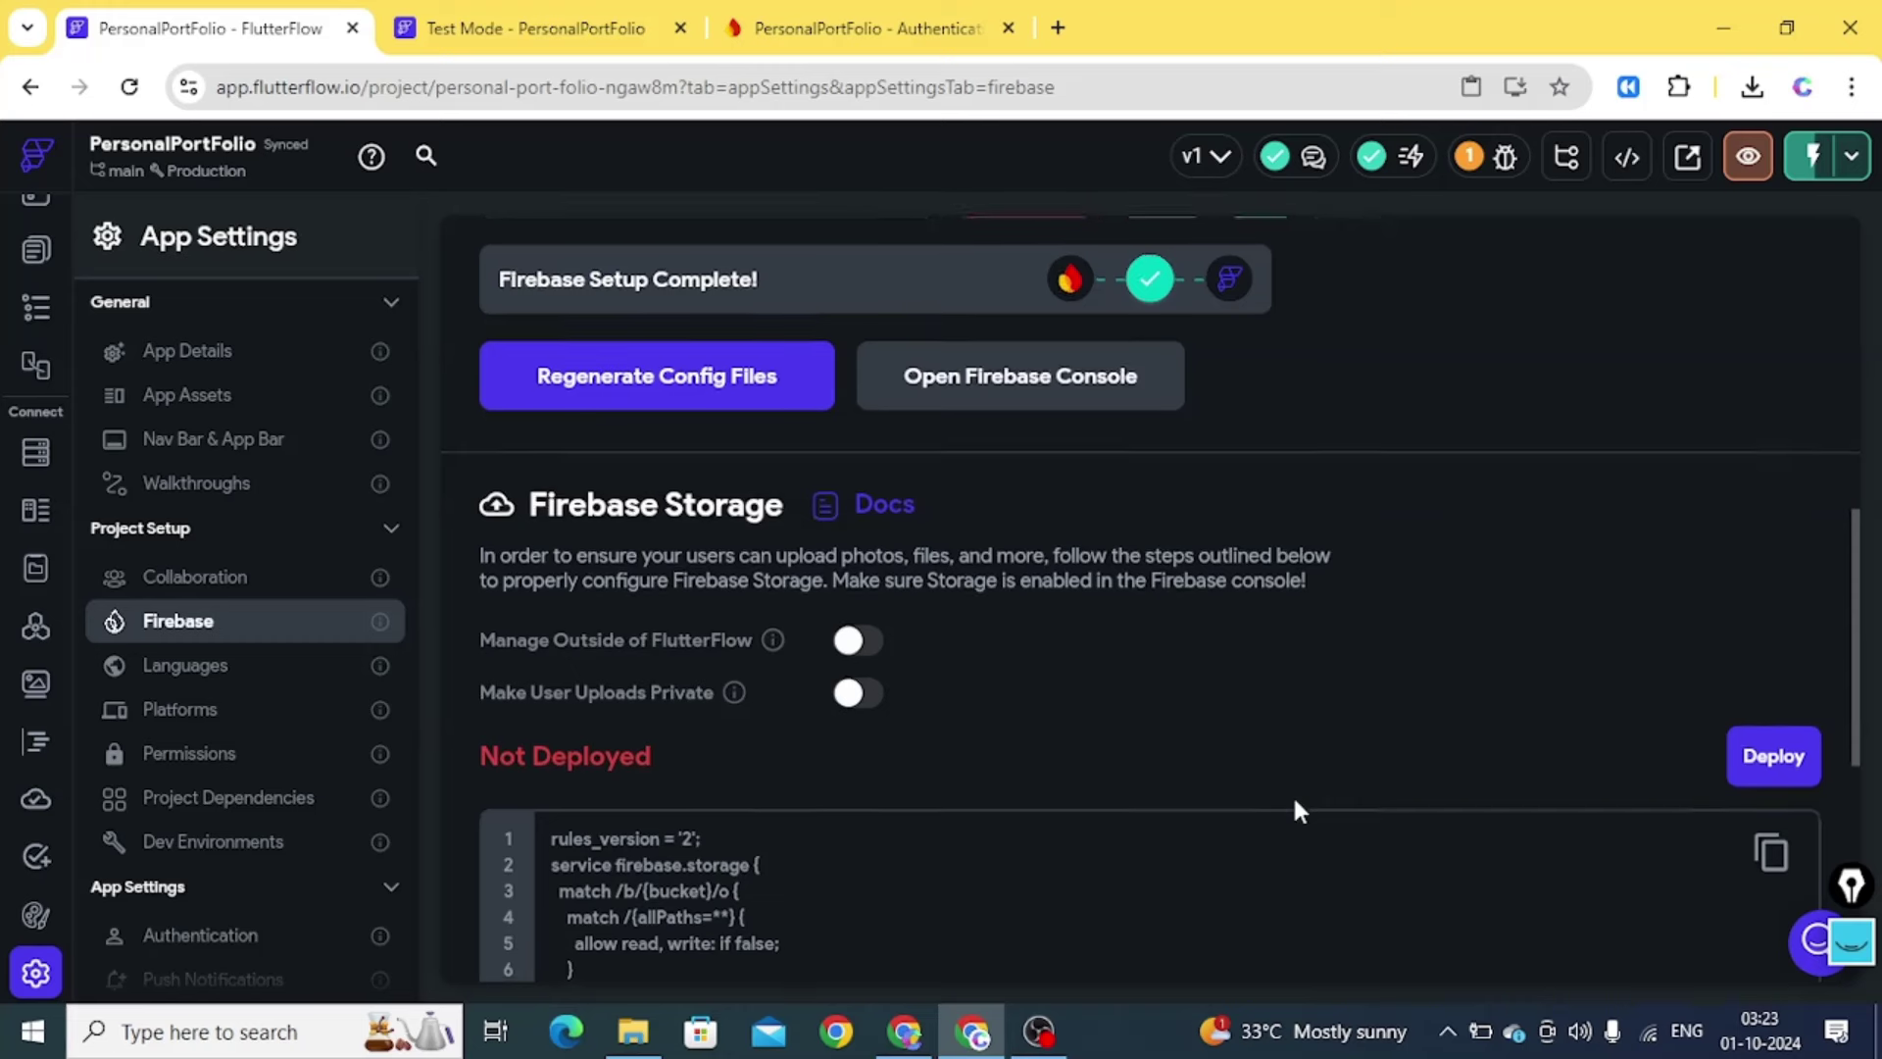
pyautogui.scroll(-1, 1293, 796)
pyautogui.tripleClick(1294, 759)
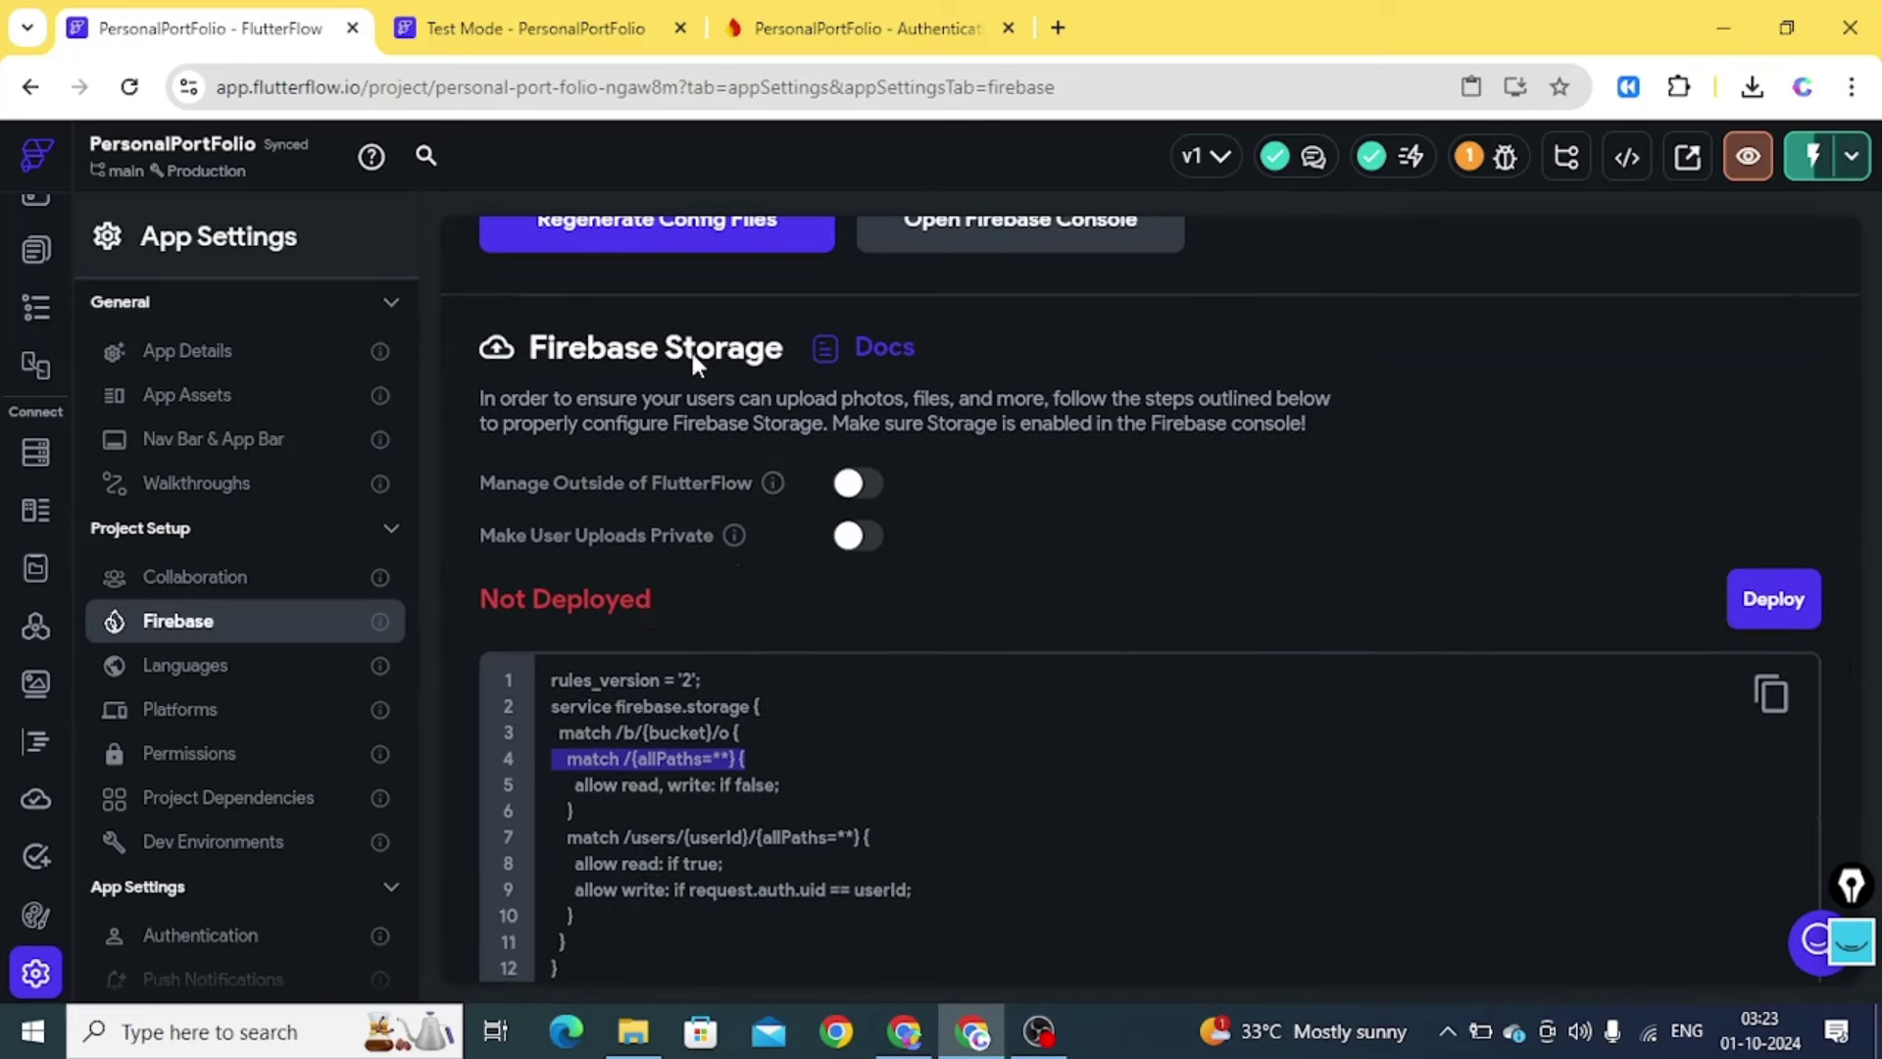
pyautogui.click(1749, 596)
pyautogui.click(1210, 623)
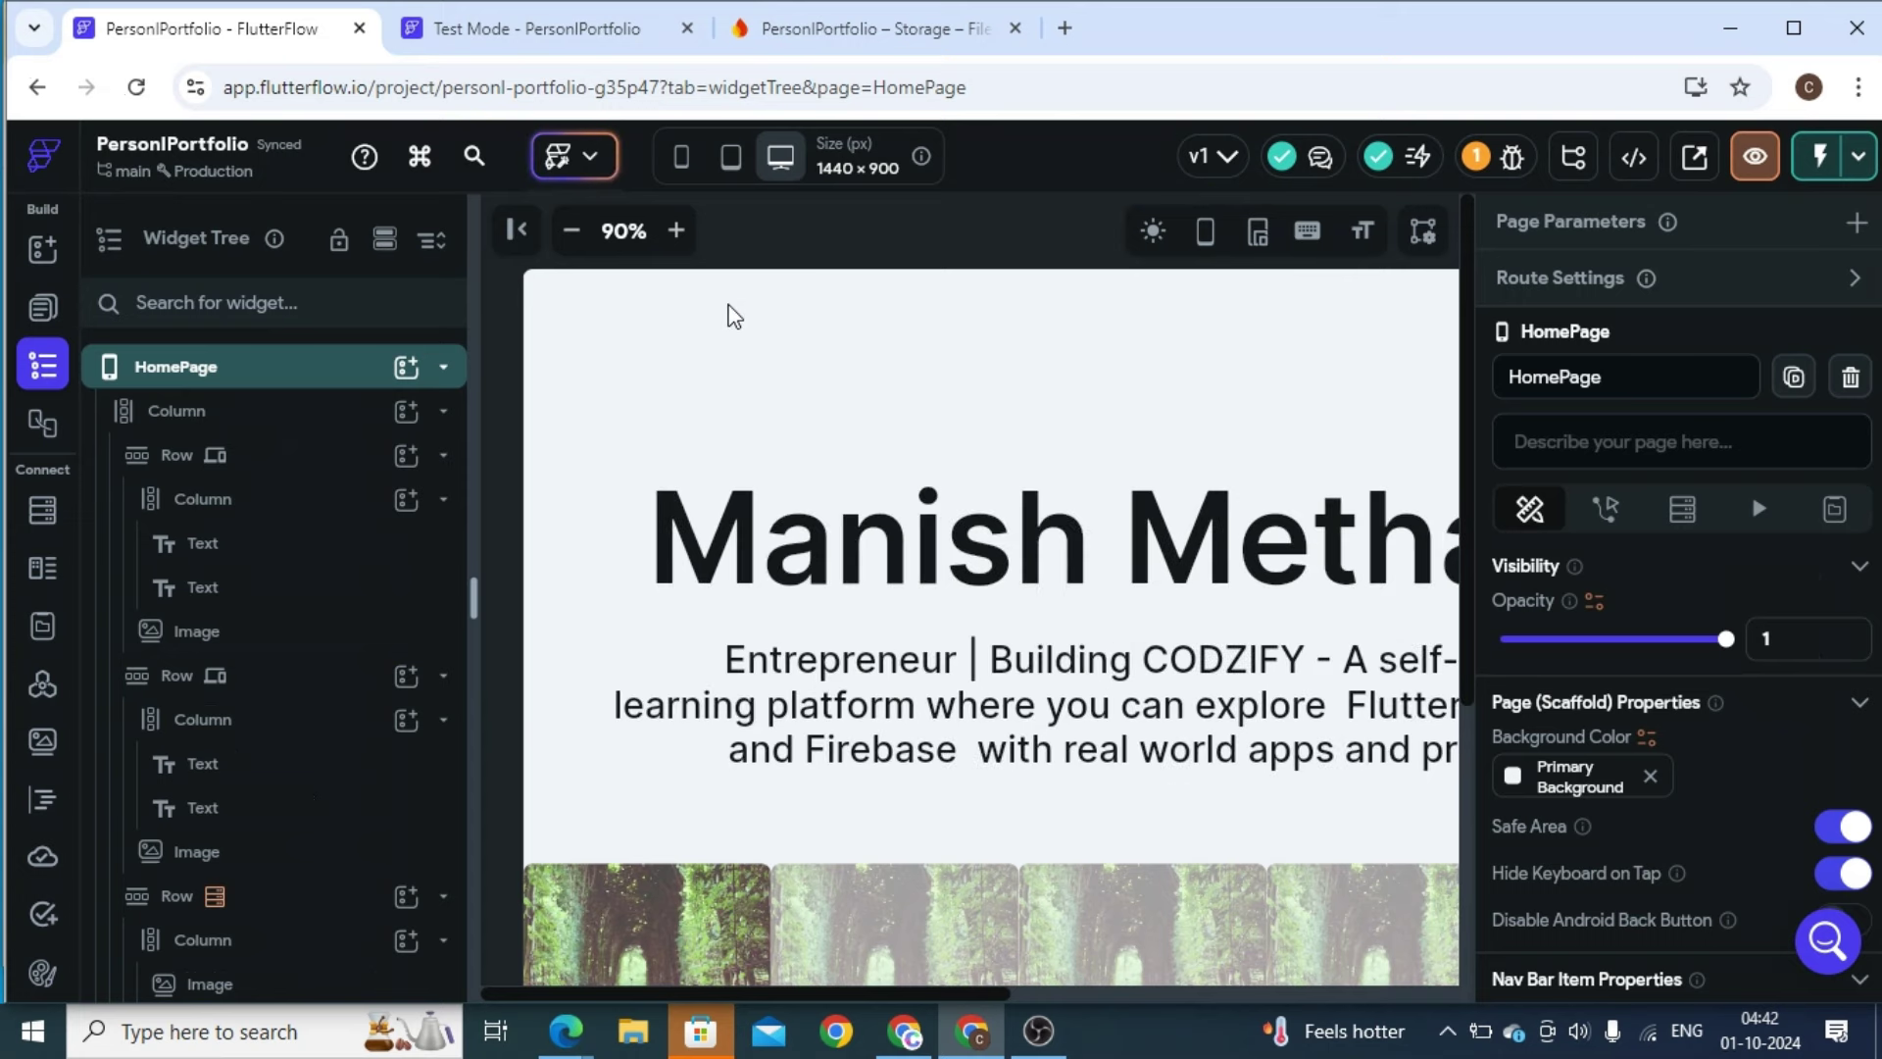
# Zoom the canvas to 50% and give the course row and first card image 10 left padding
pyautogui.click(572, 233)
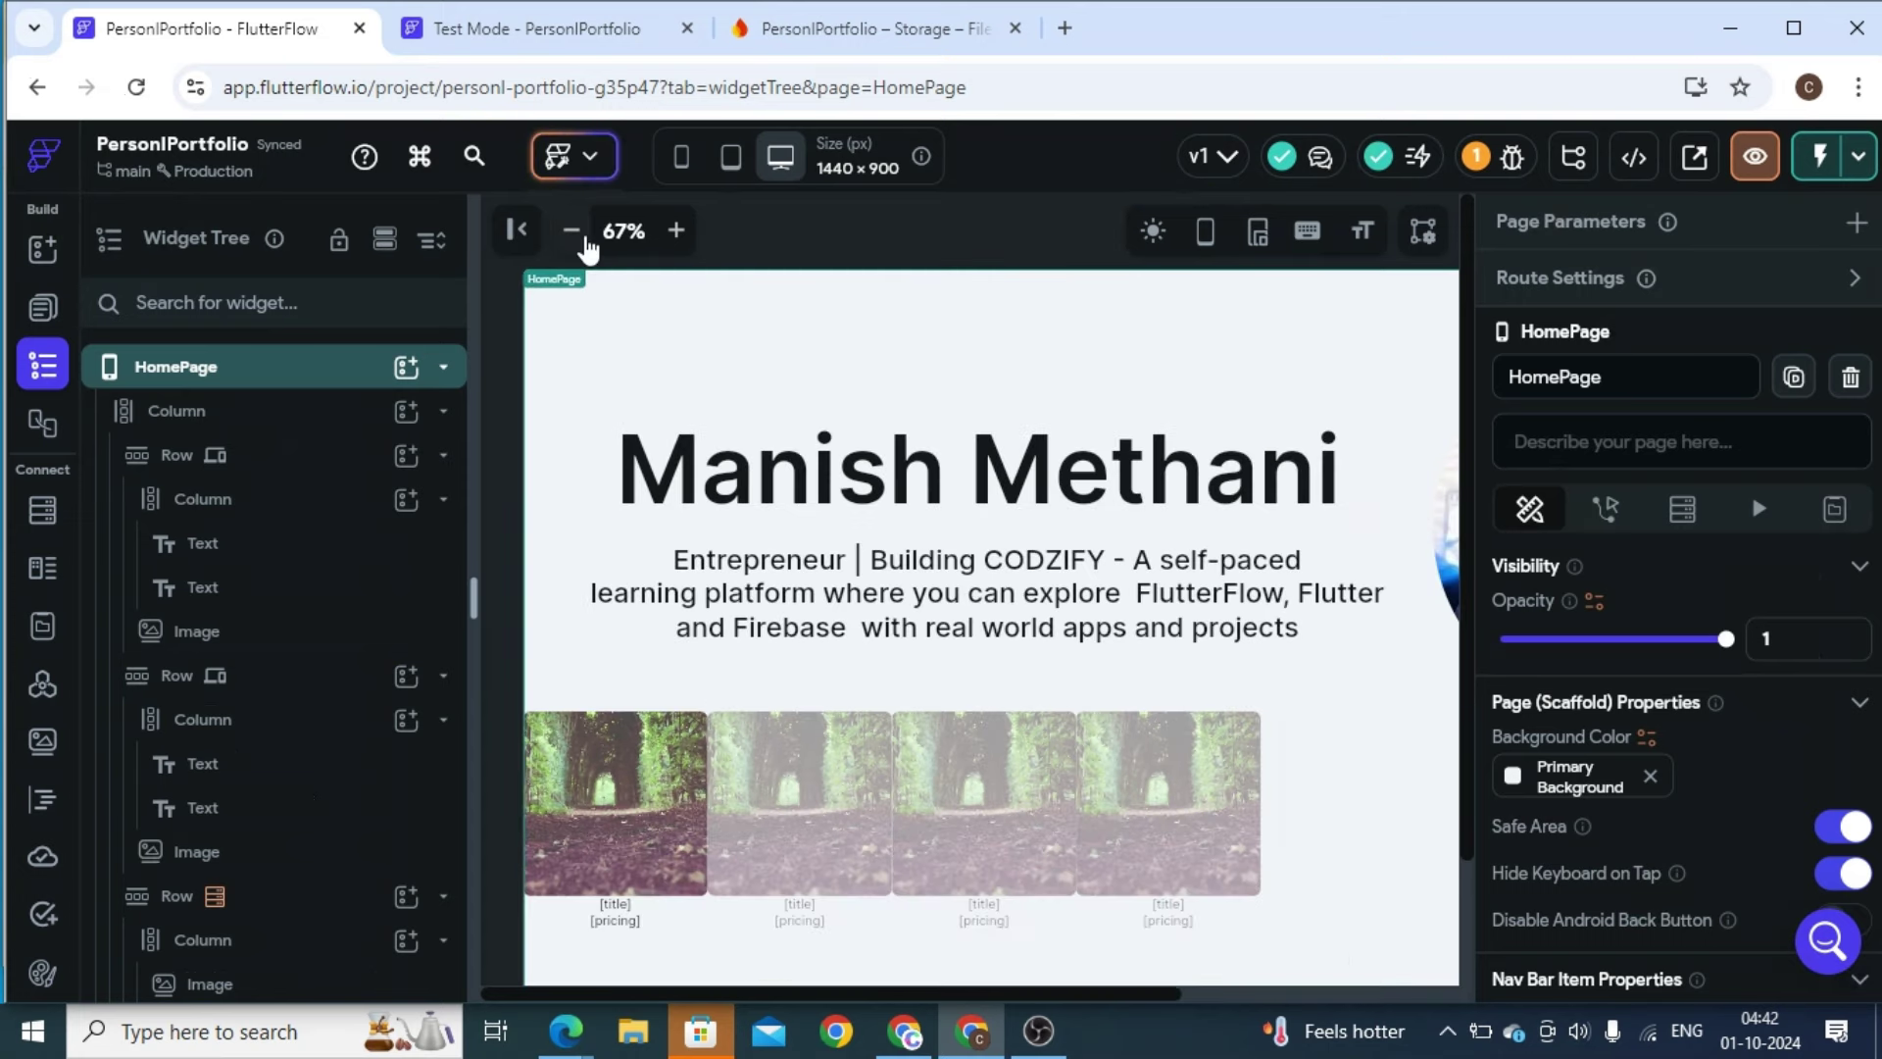
pyautogui.click(584, 237)
pyautogui.click(287, 949)
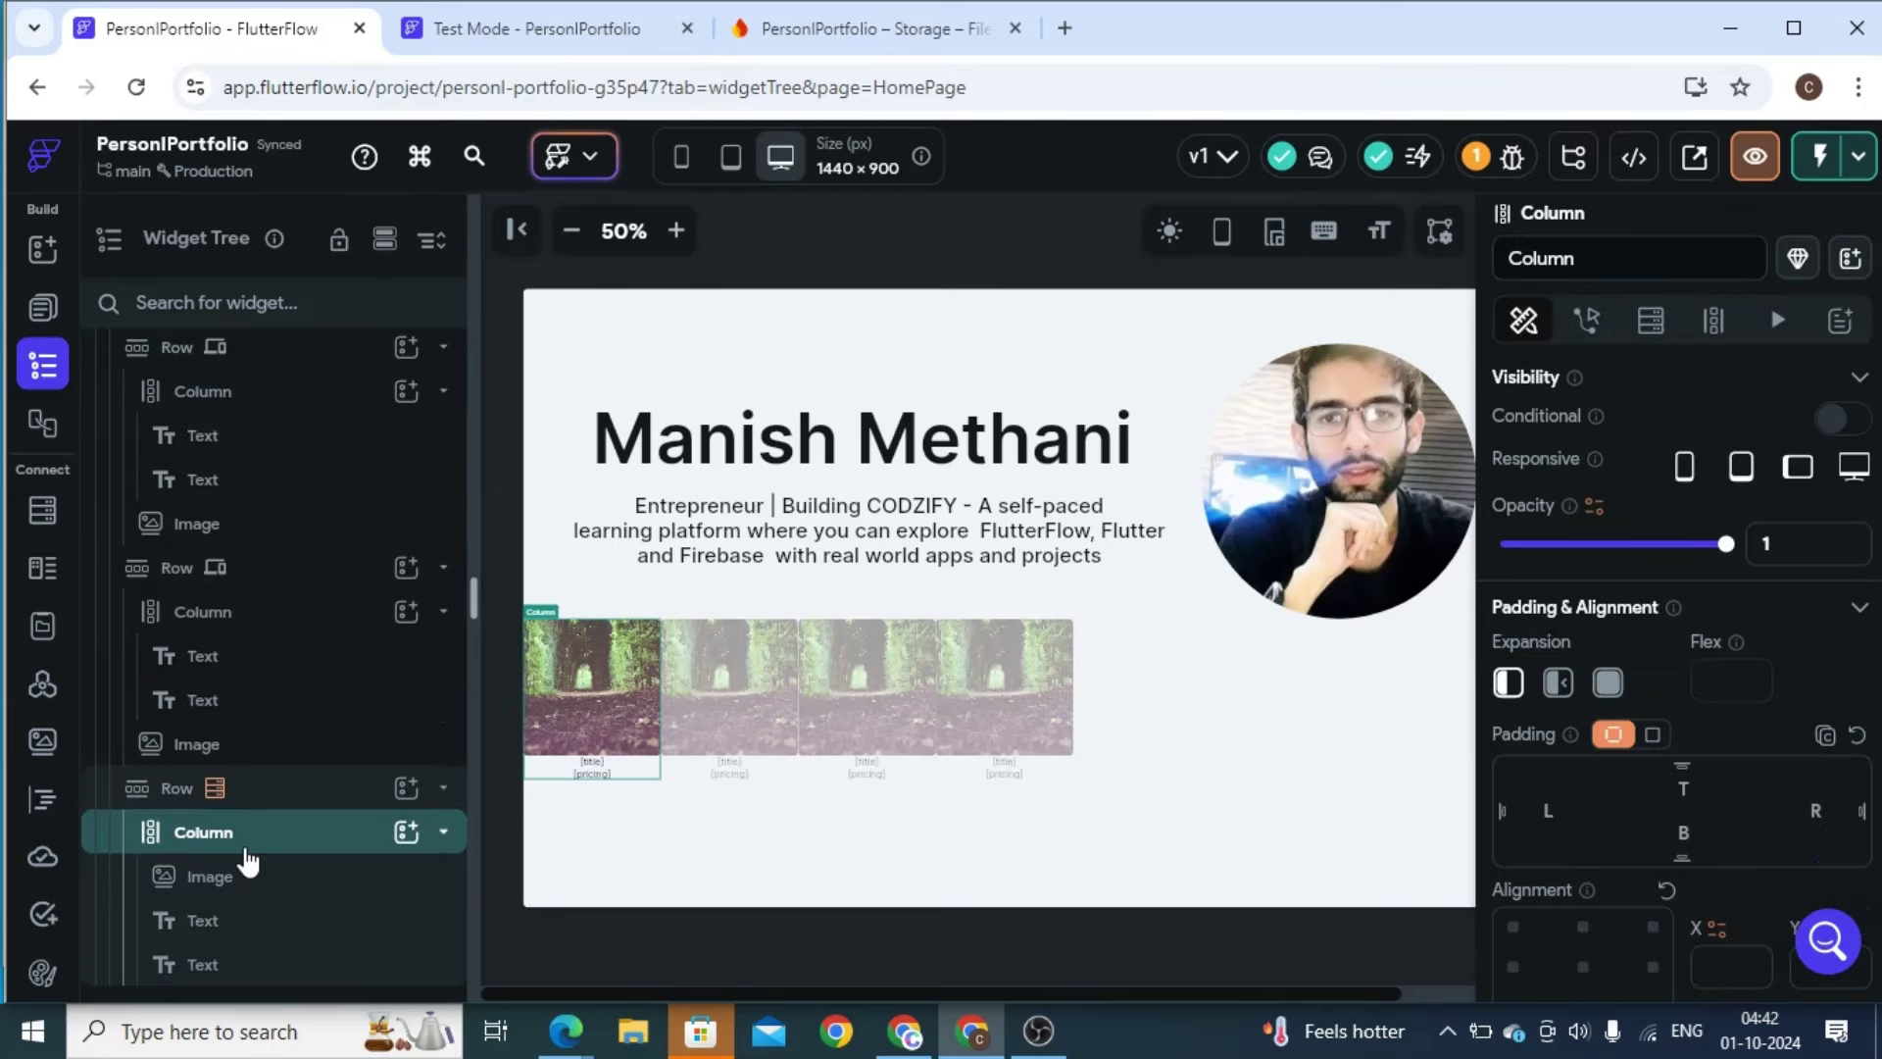
pyautogui.click(1422, 800)
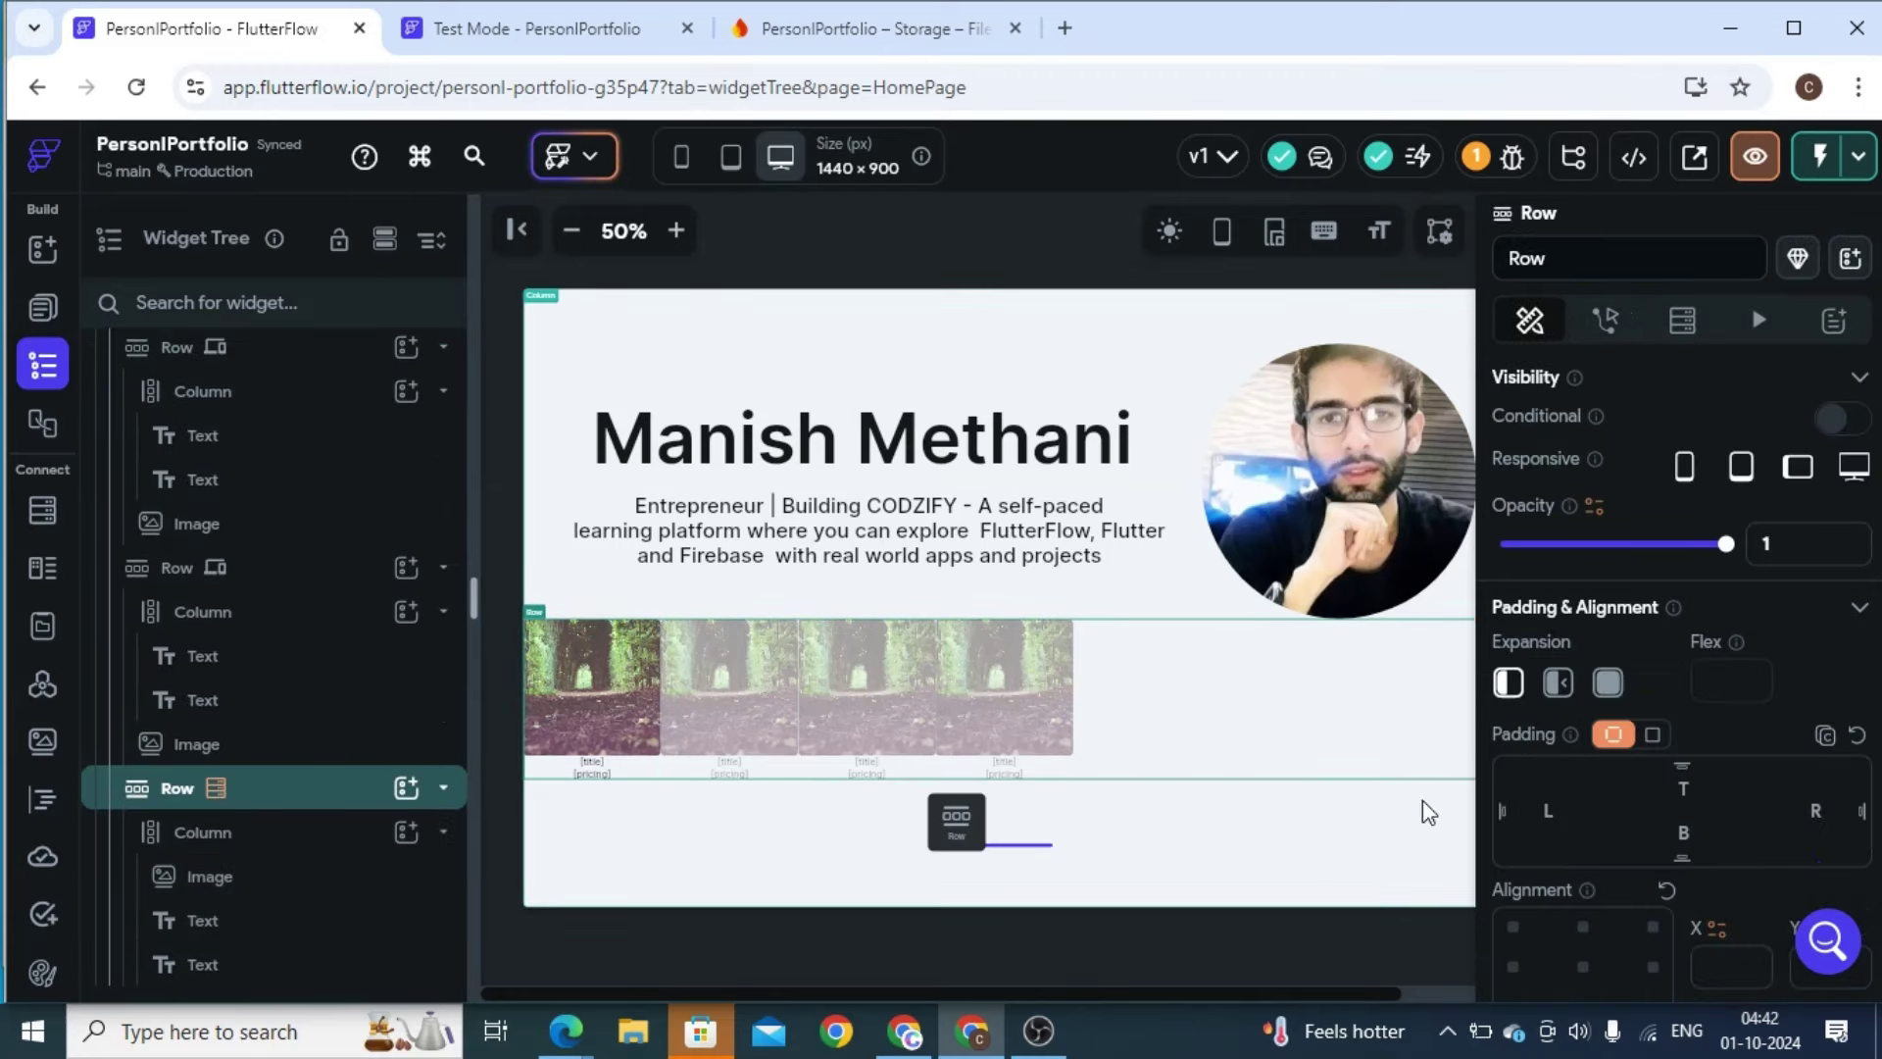
pyautogui.click(1556, 812)
pyautogui.write('10')
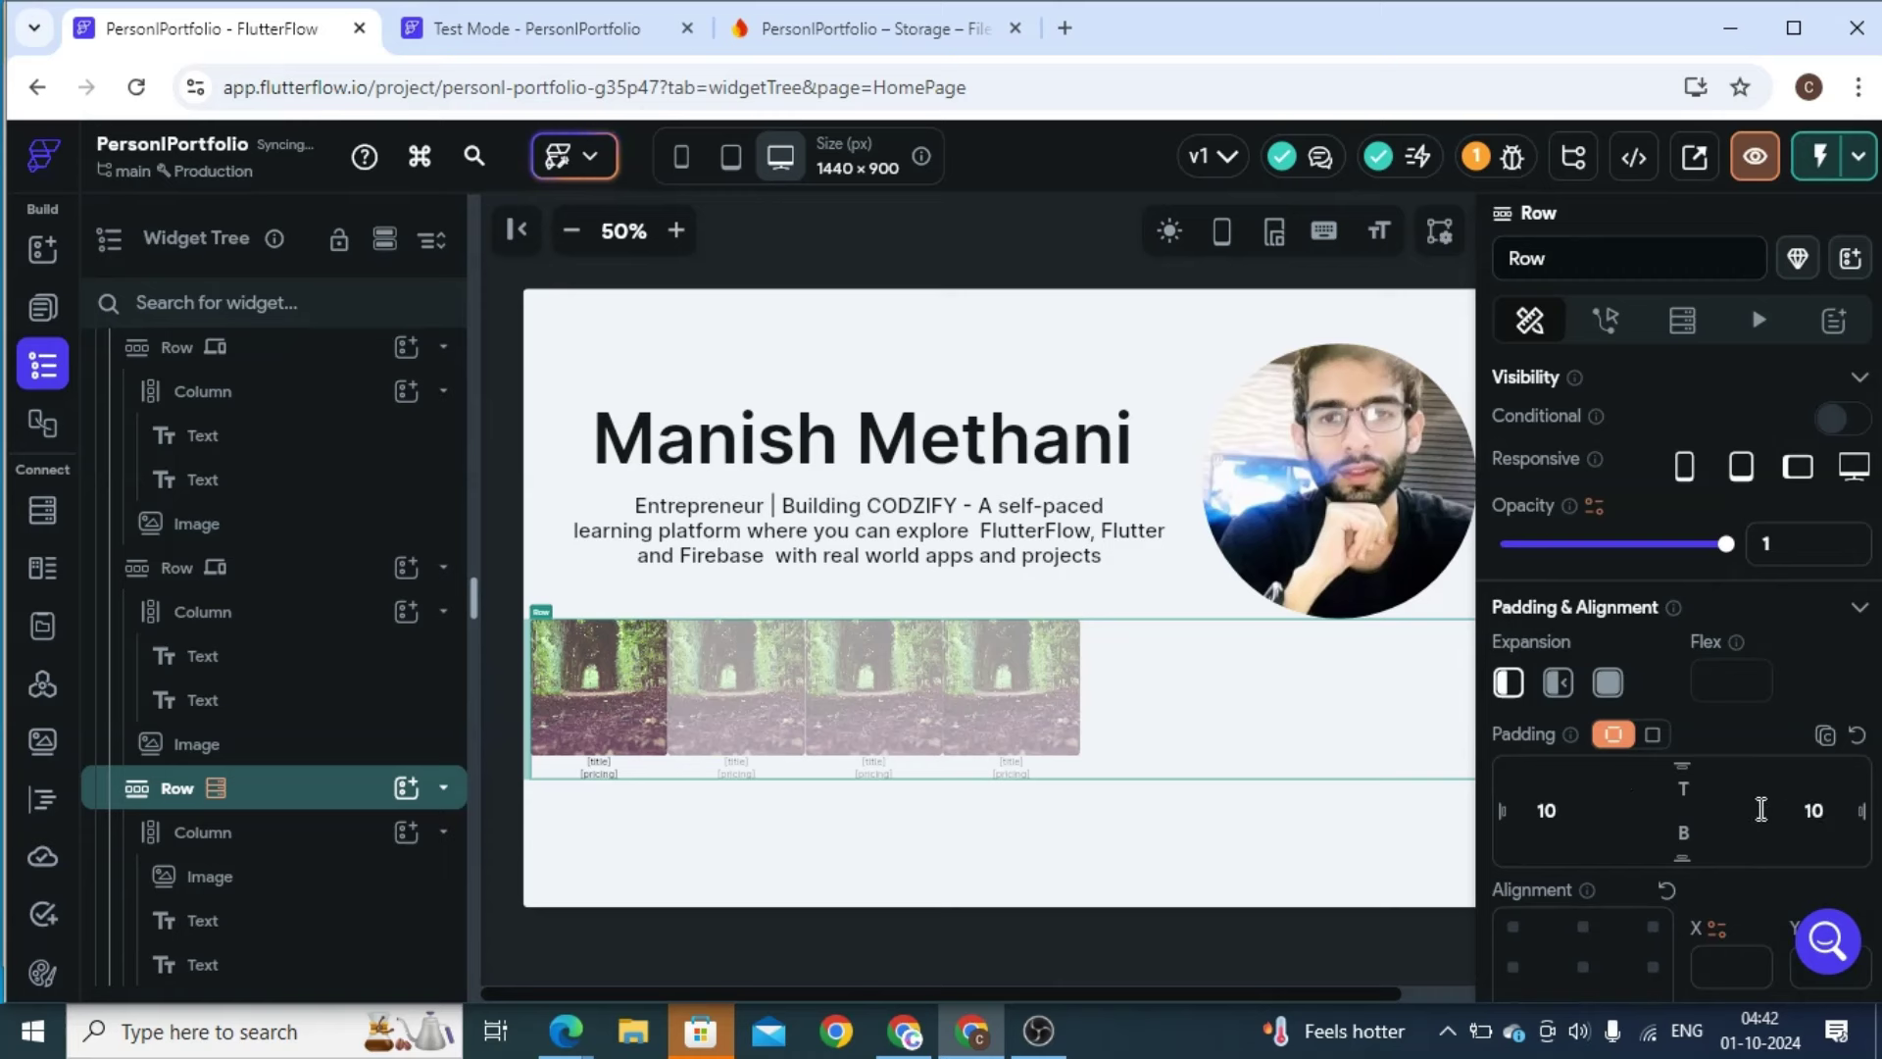
pyautogui.click(232, 885)
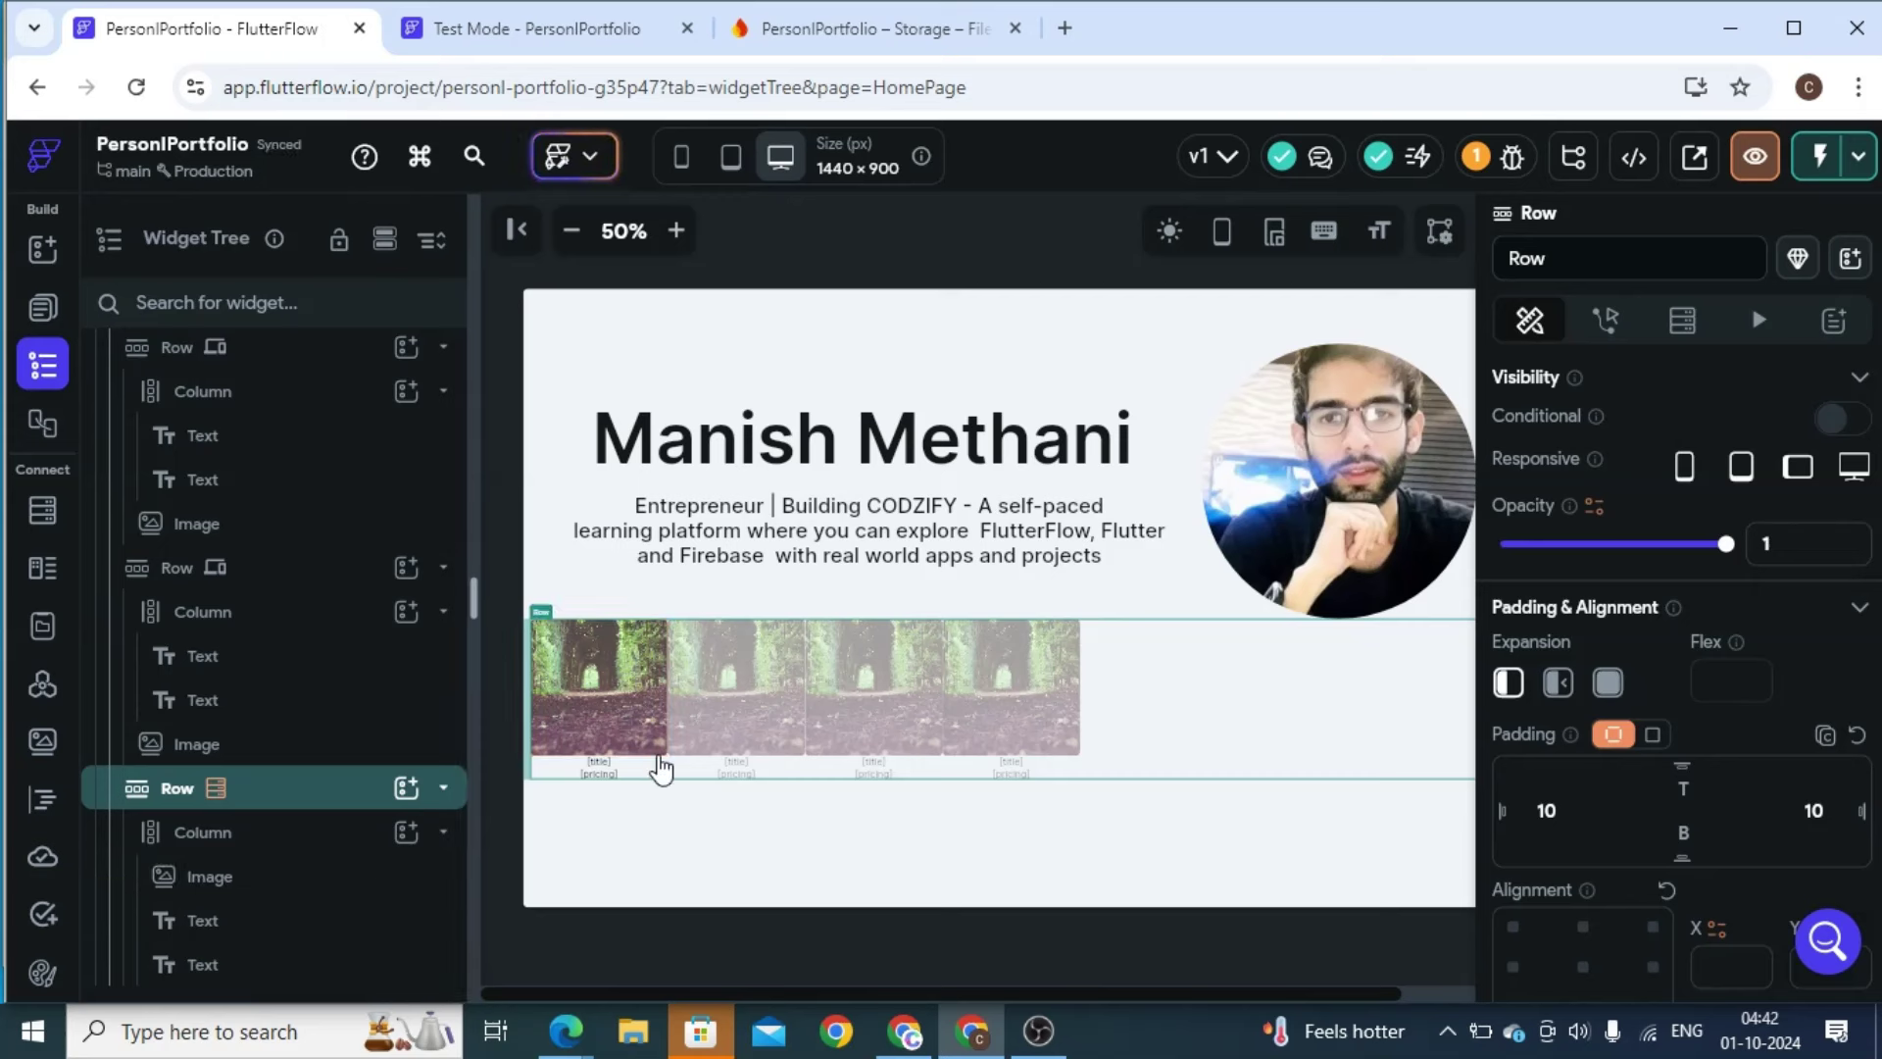
pyautogui.click(1554, 813)
pyautogui.write('10')
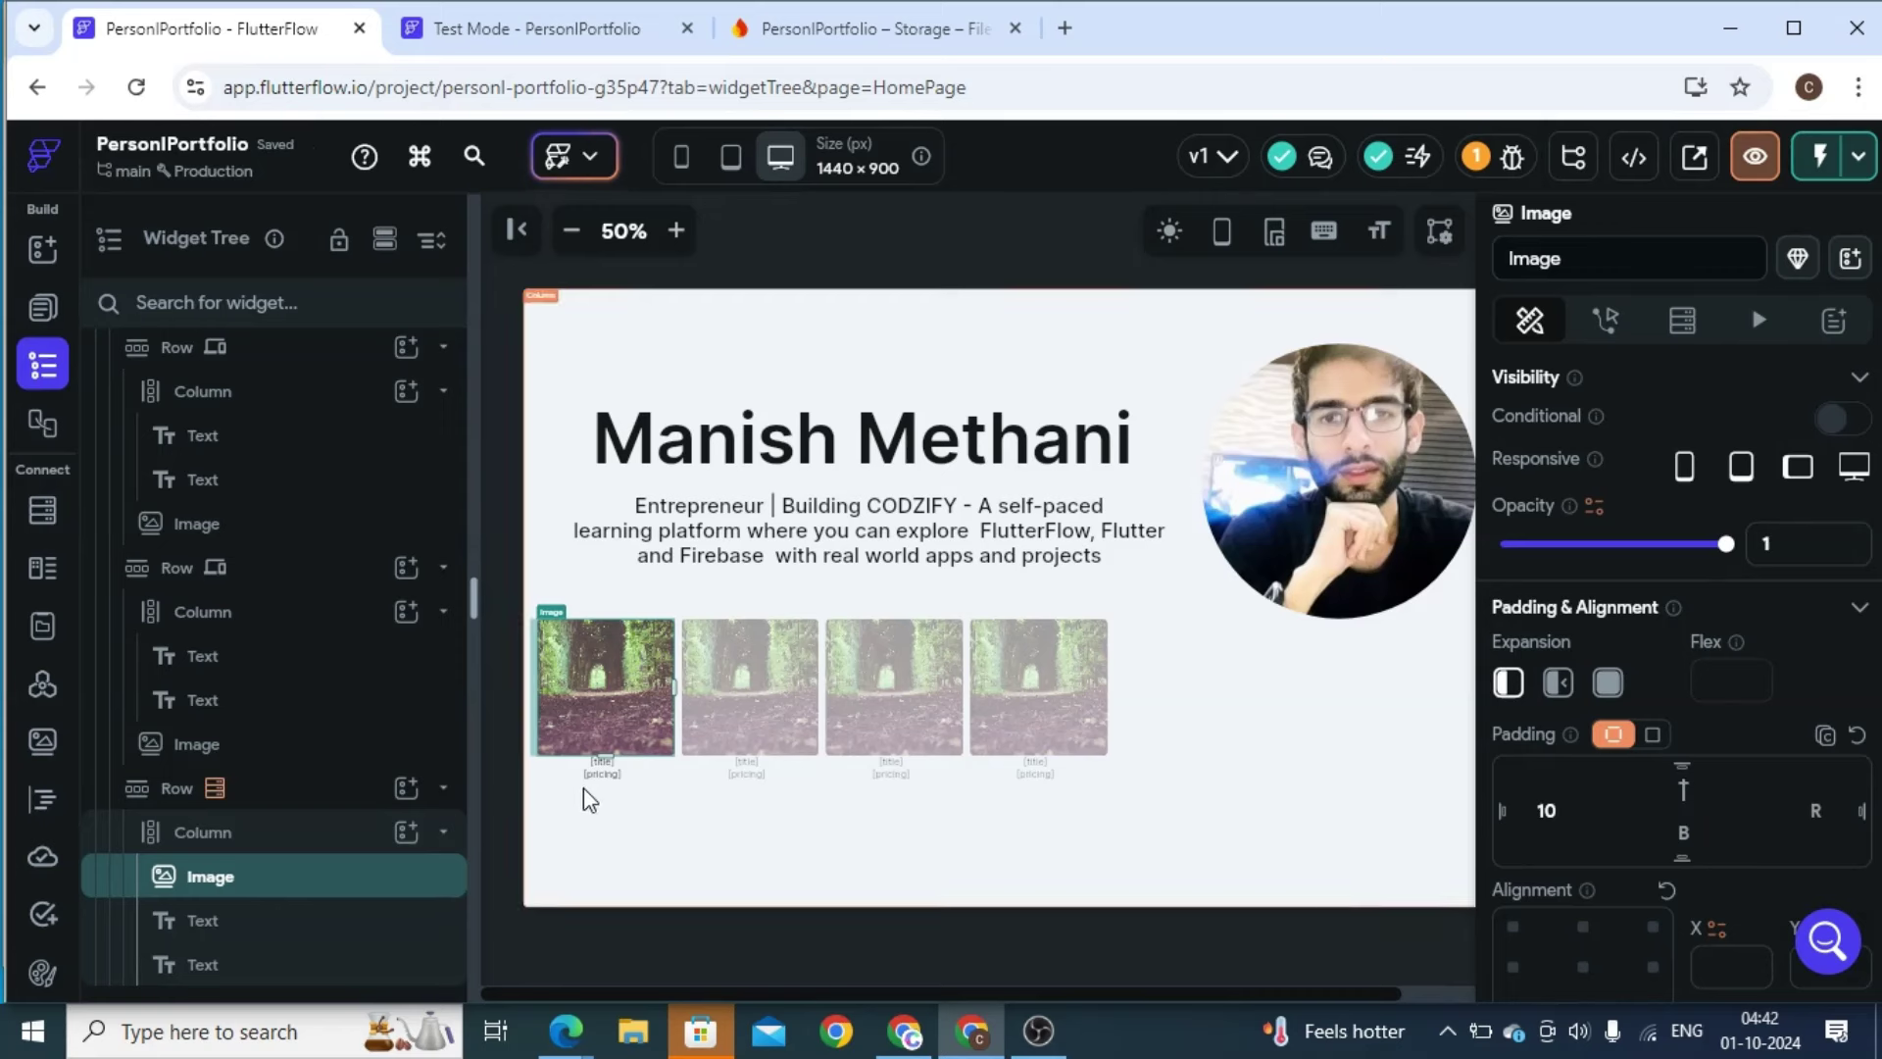
# Make the course title text Semi Bold
pyautogui.click(924, 768)
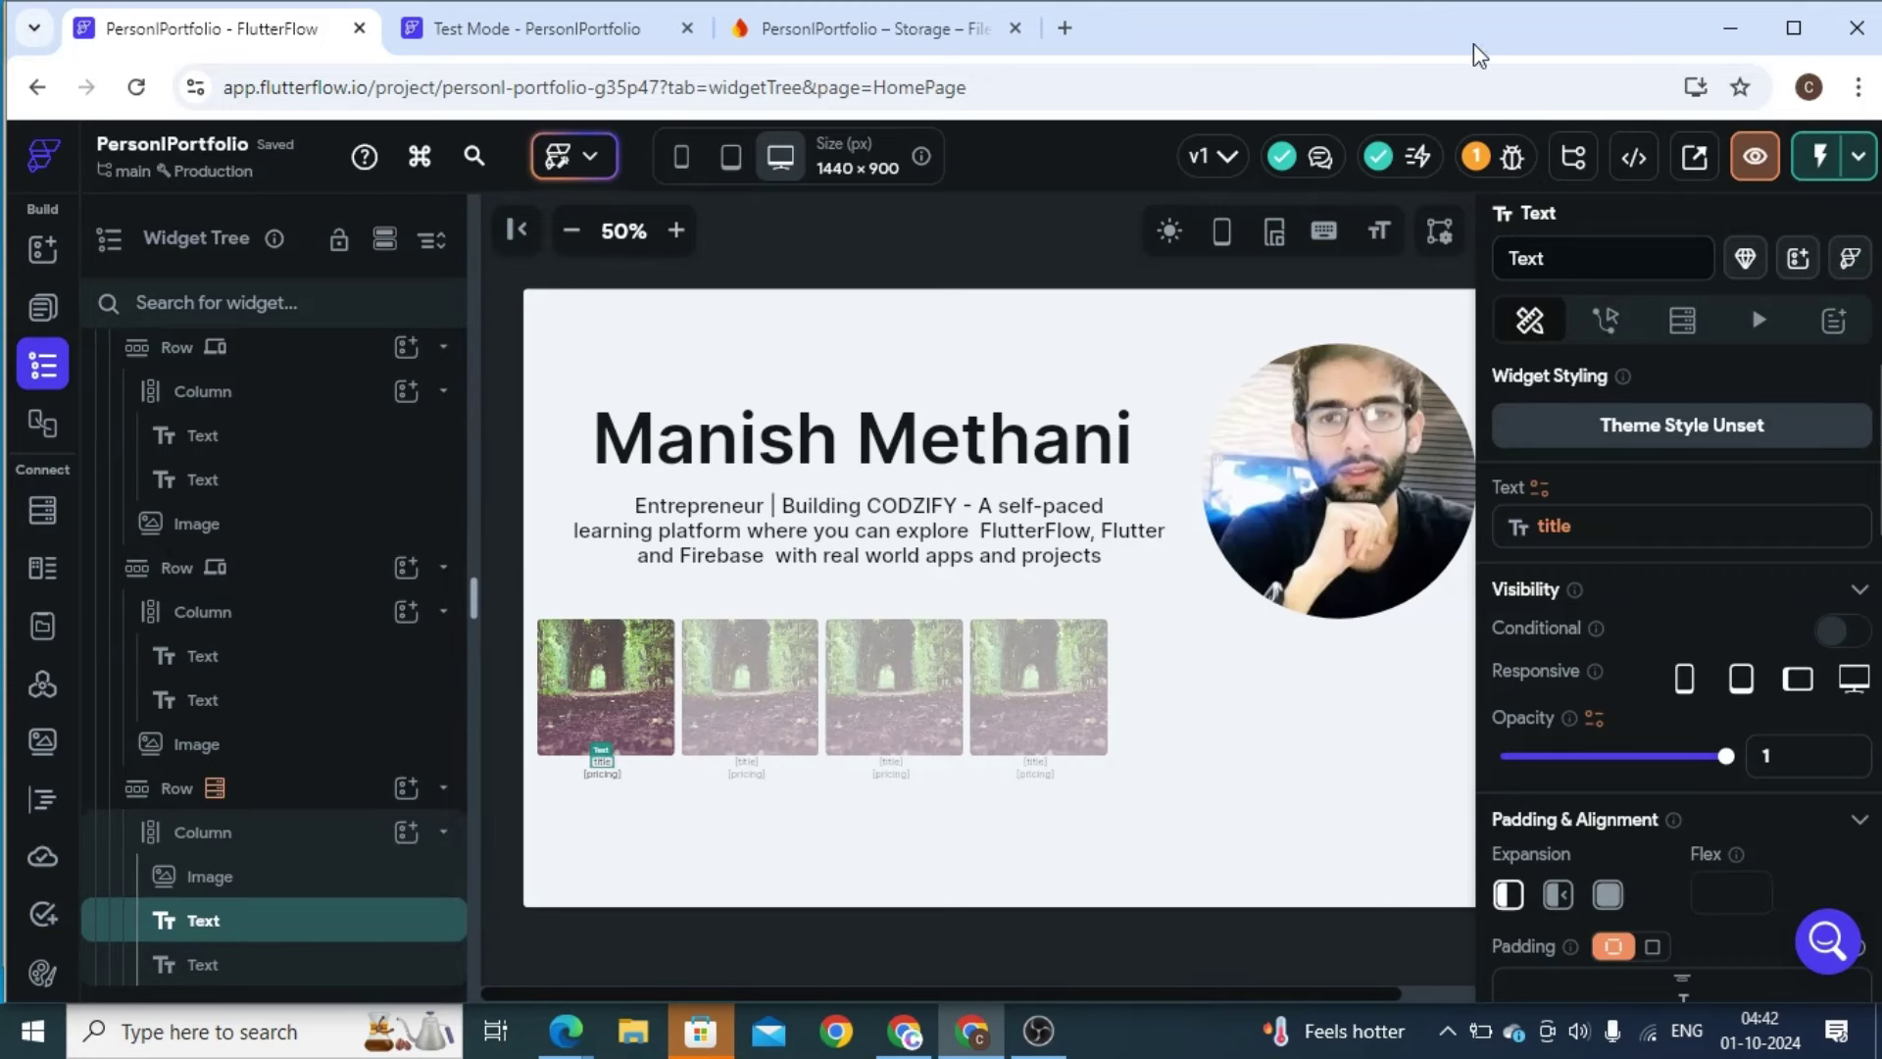
pyautogui.moveTo(1431, 24); pyautogui.dragTo(1416, 21)
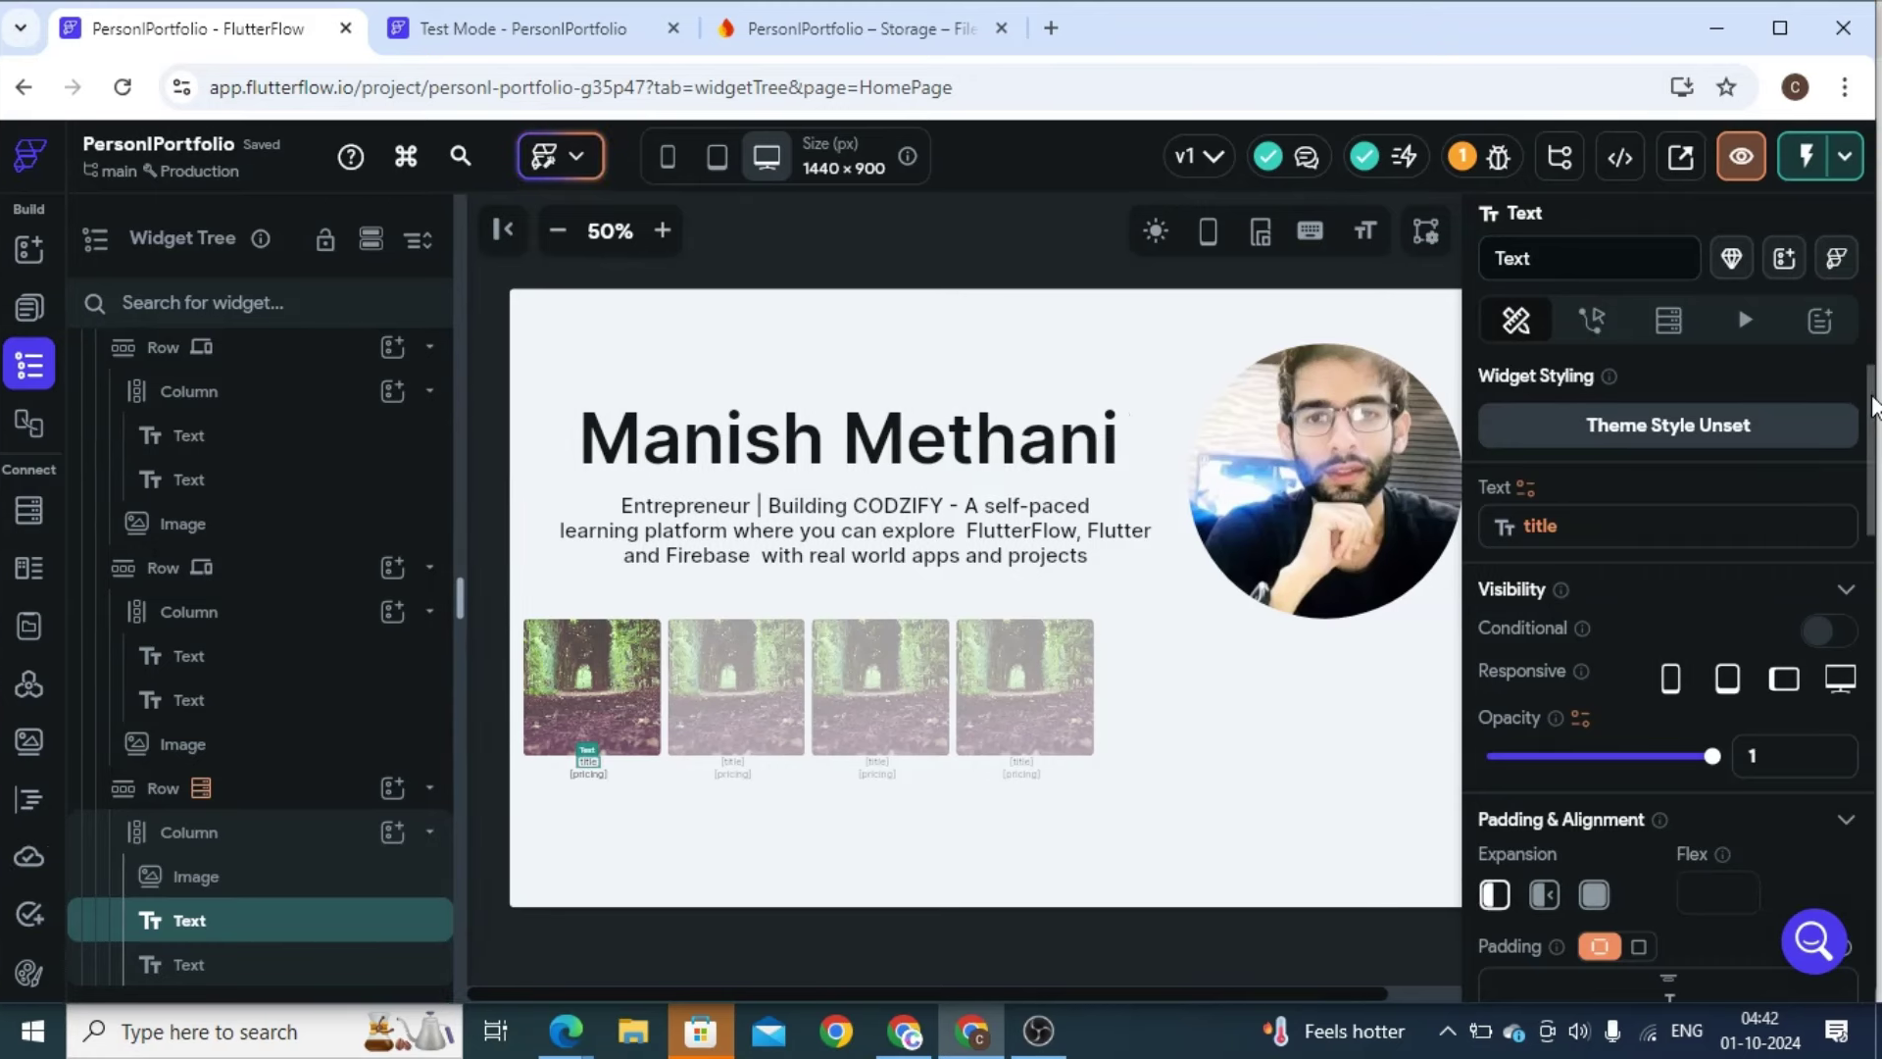
pyautogui.moveTo(1872, 407); pyautogui.dragTo(1872, 515)
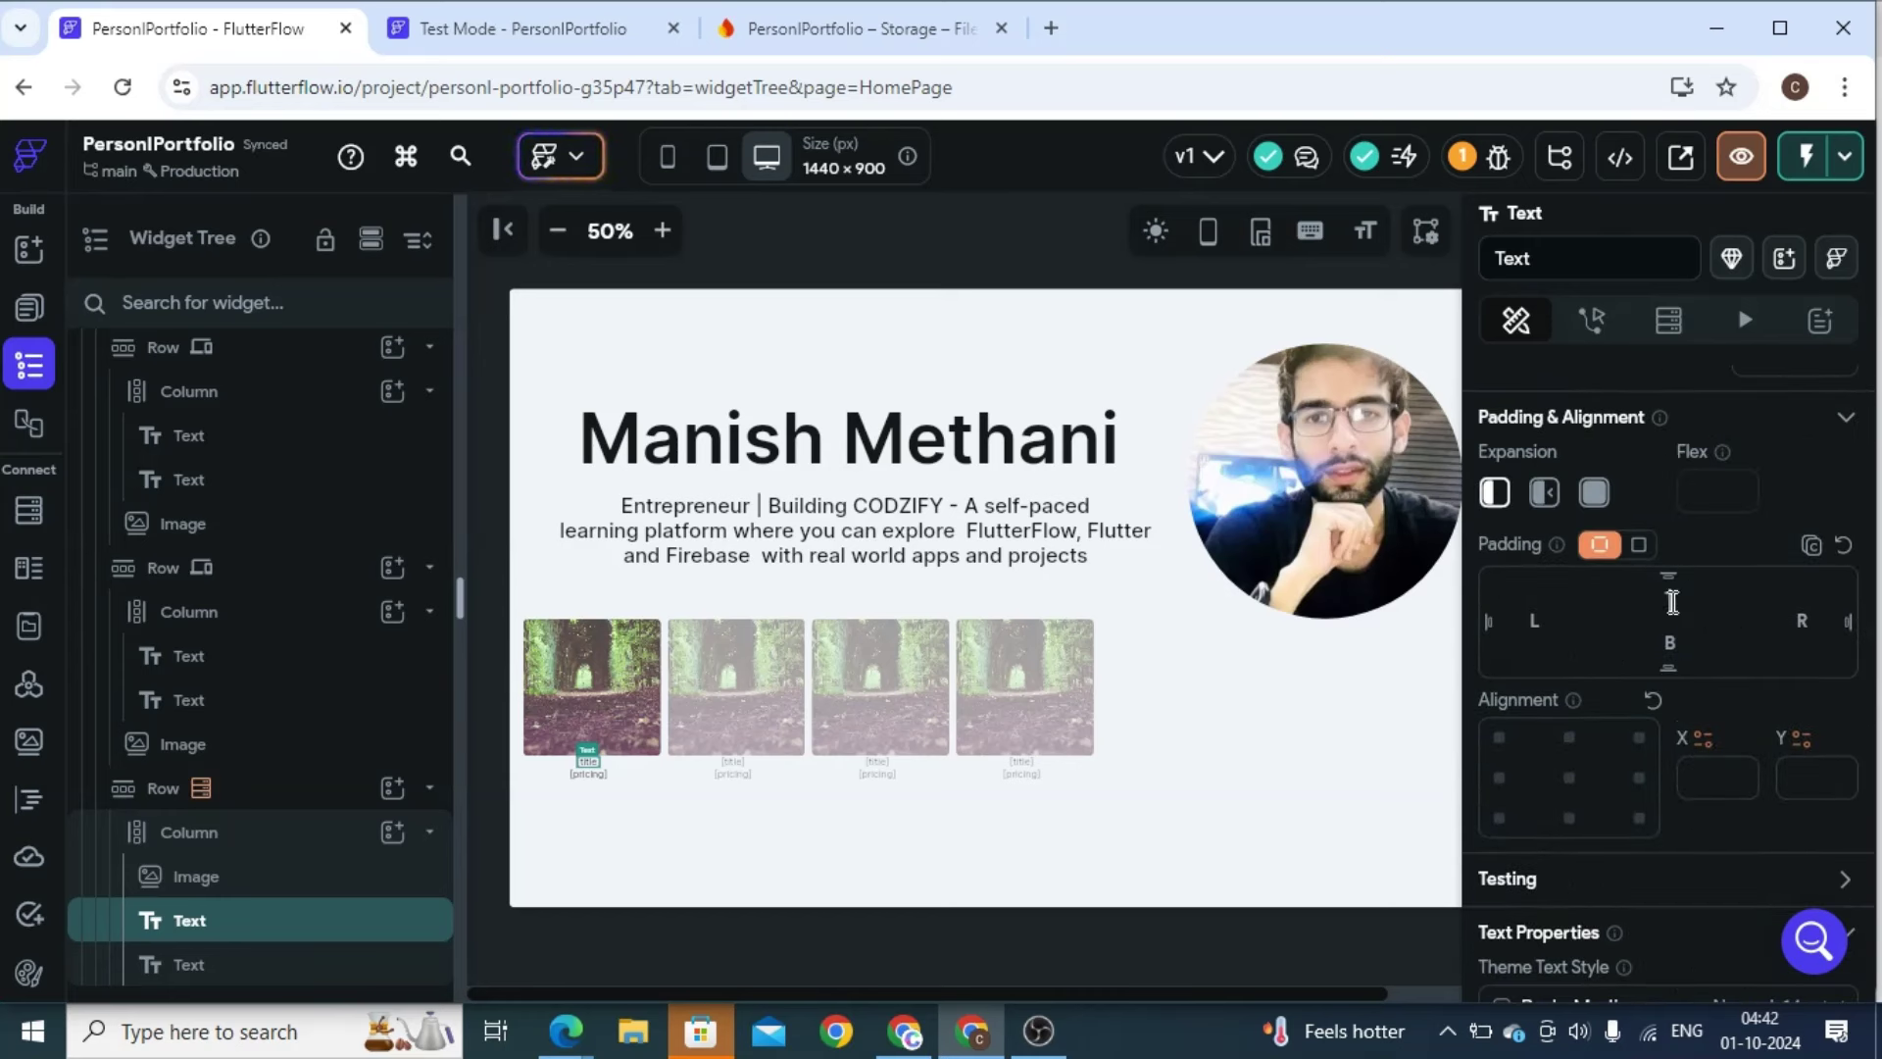
pyautogui.scroll(-5, 1678, 600)
pyautogui.click(1568, 457)
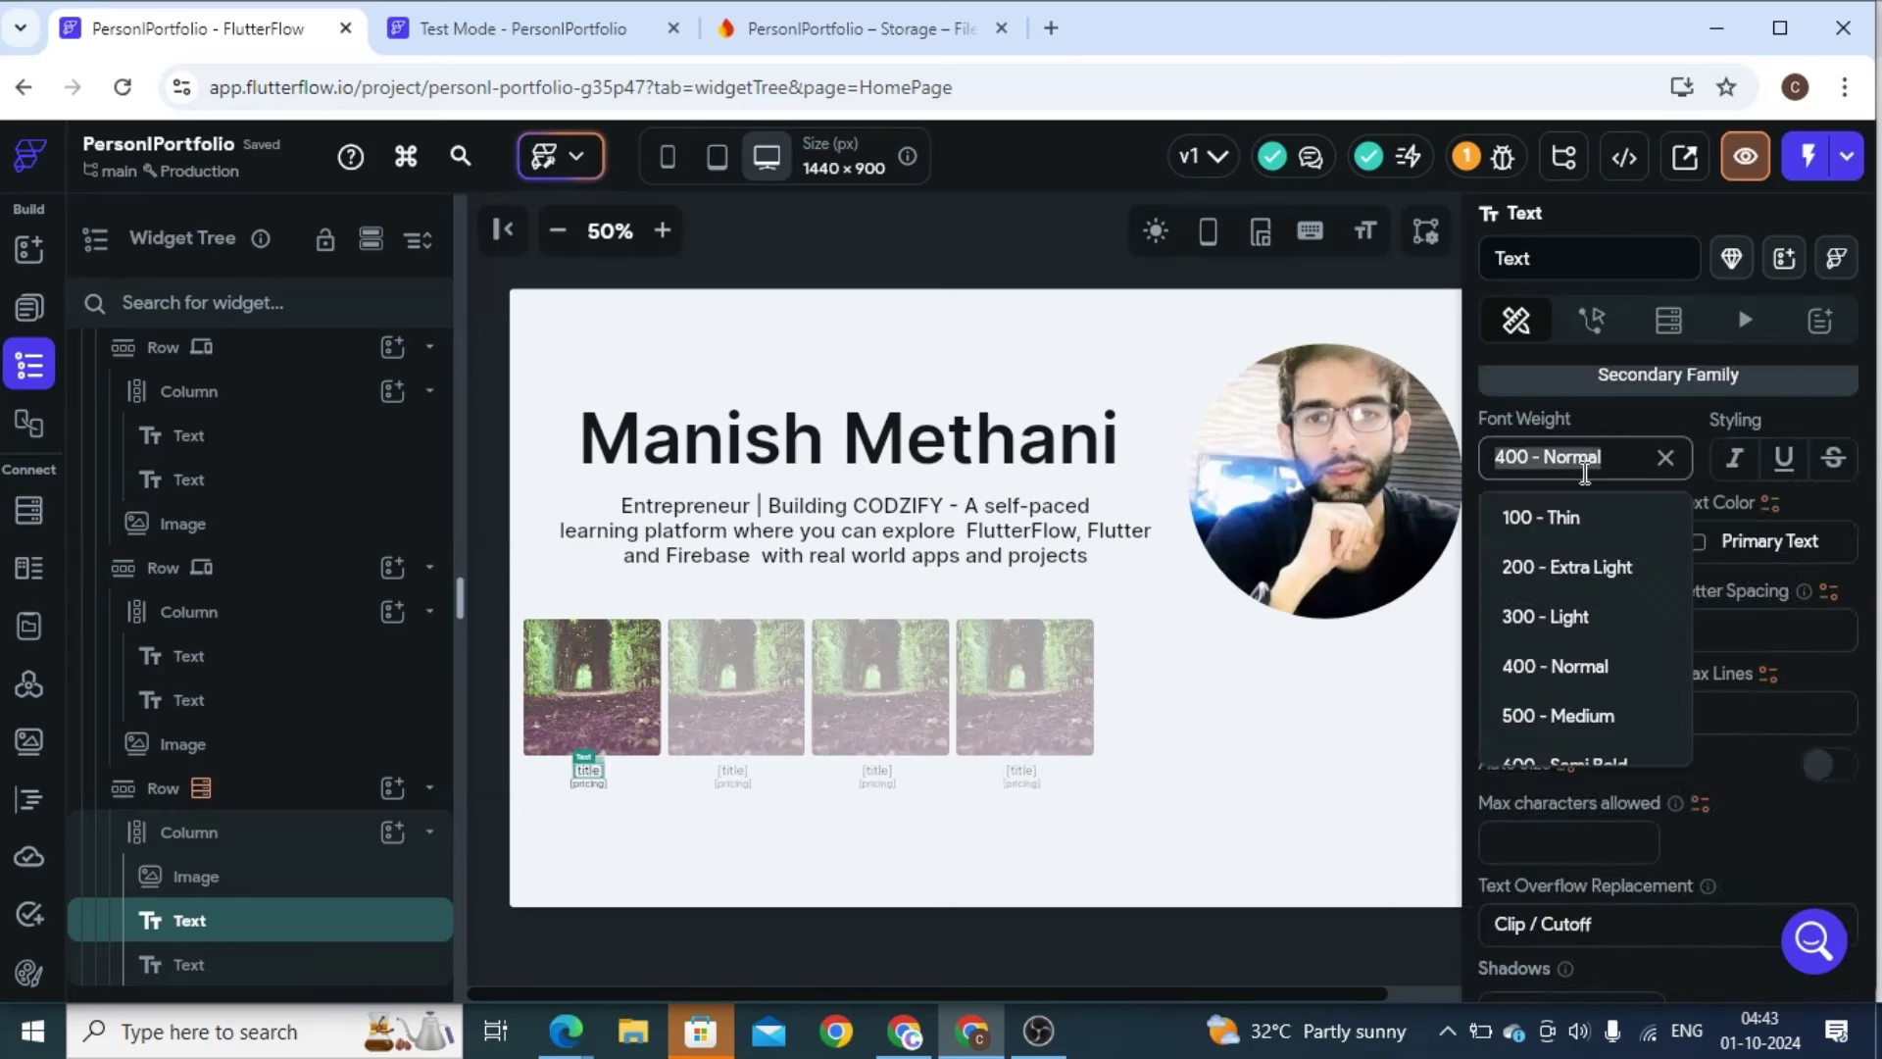
pyautogui.click(1575, 765)
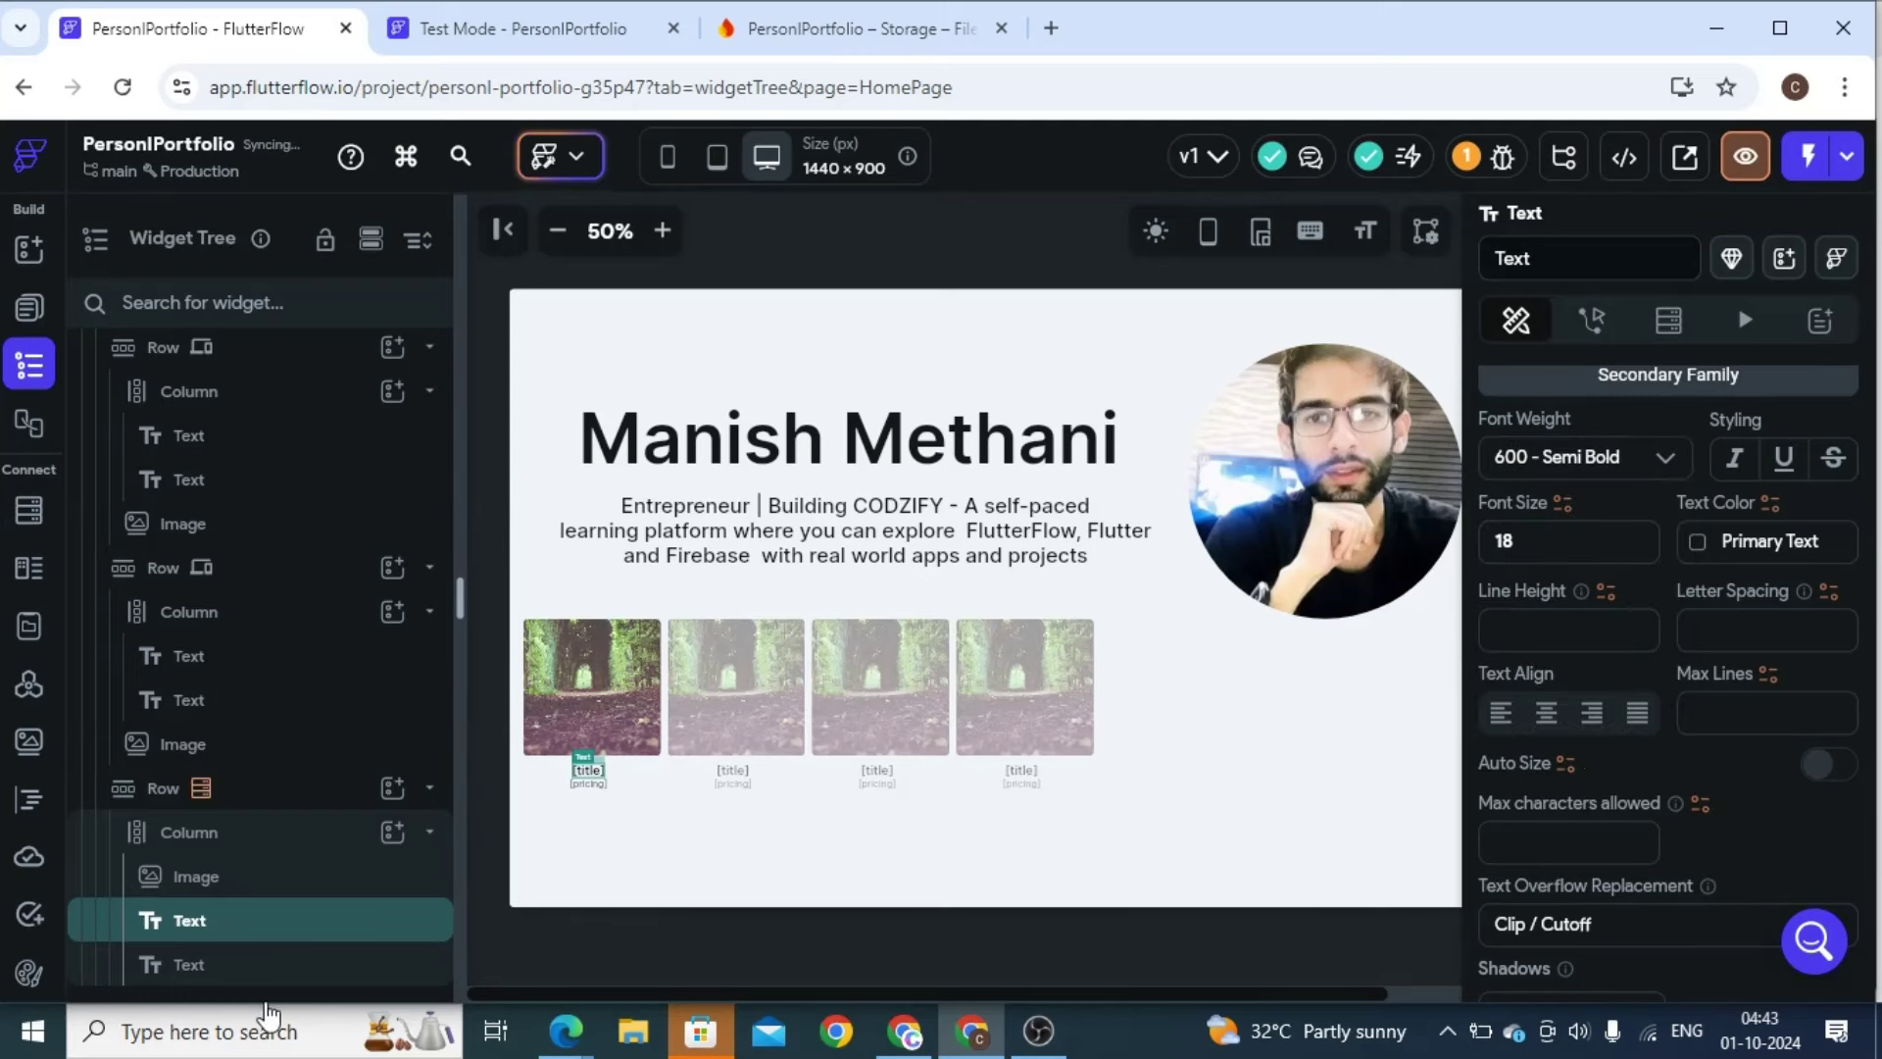
# Set the pricing text to font size 18, Medium weight, with 10 top padding
pyautogui.click(284, 965)
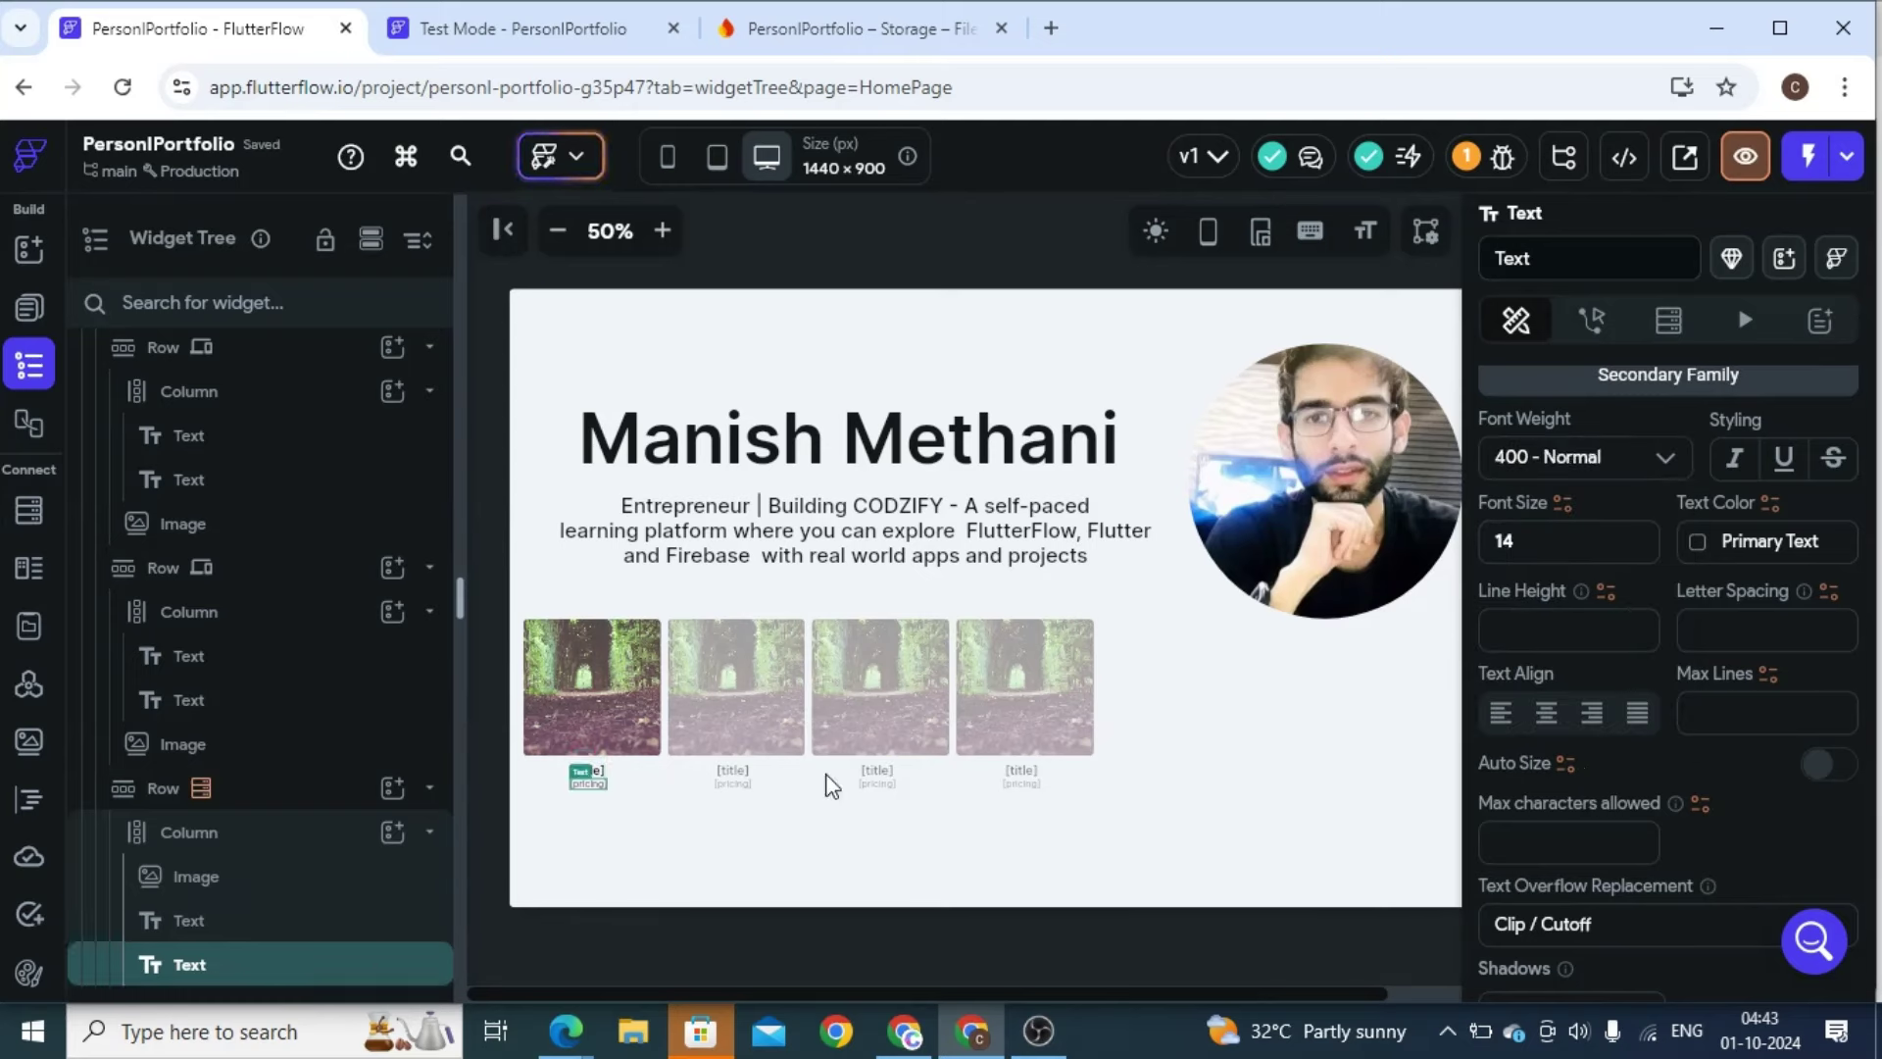
pyautogui.click(1539, 548)
pyautogui.press('BackSpace')
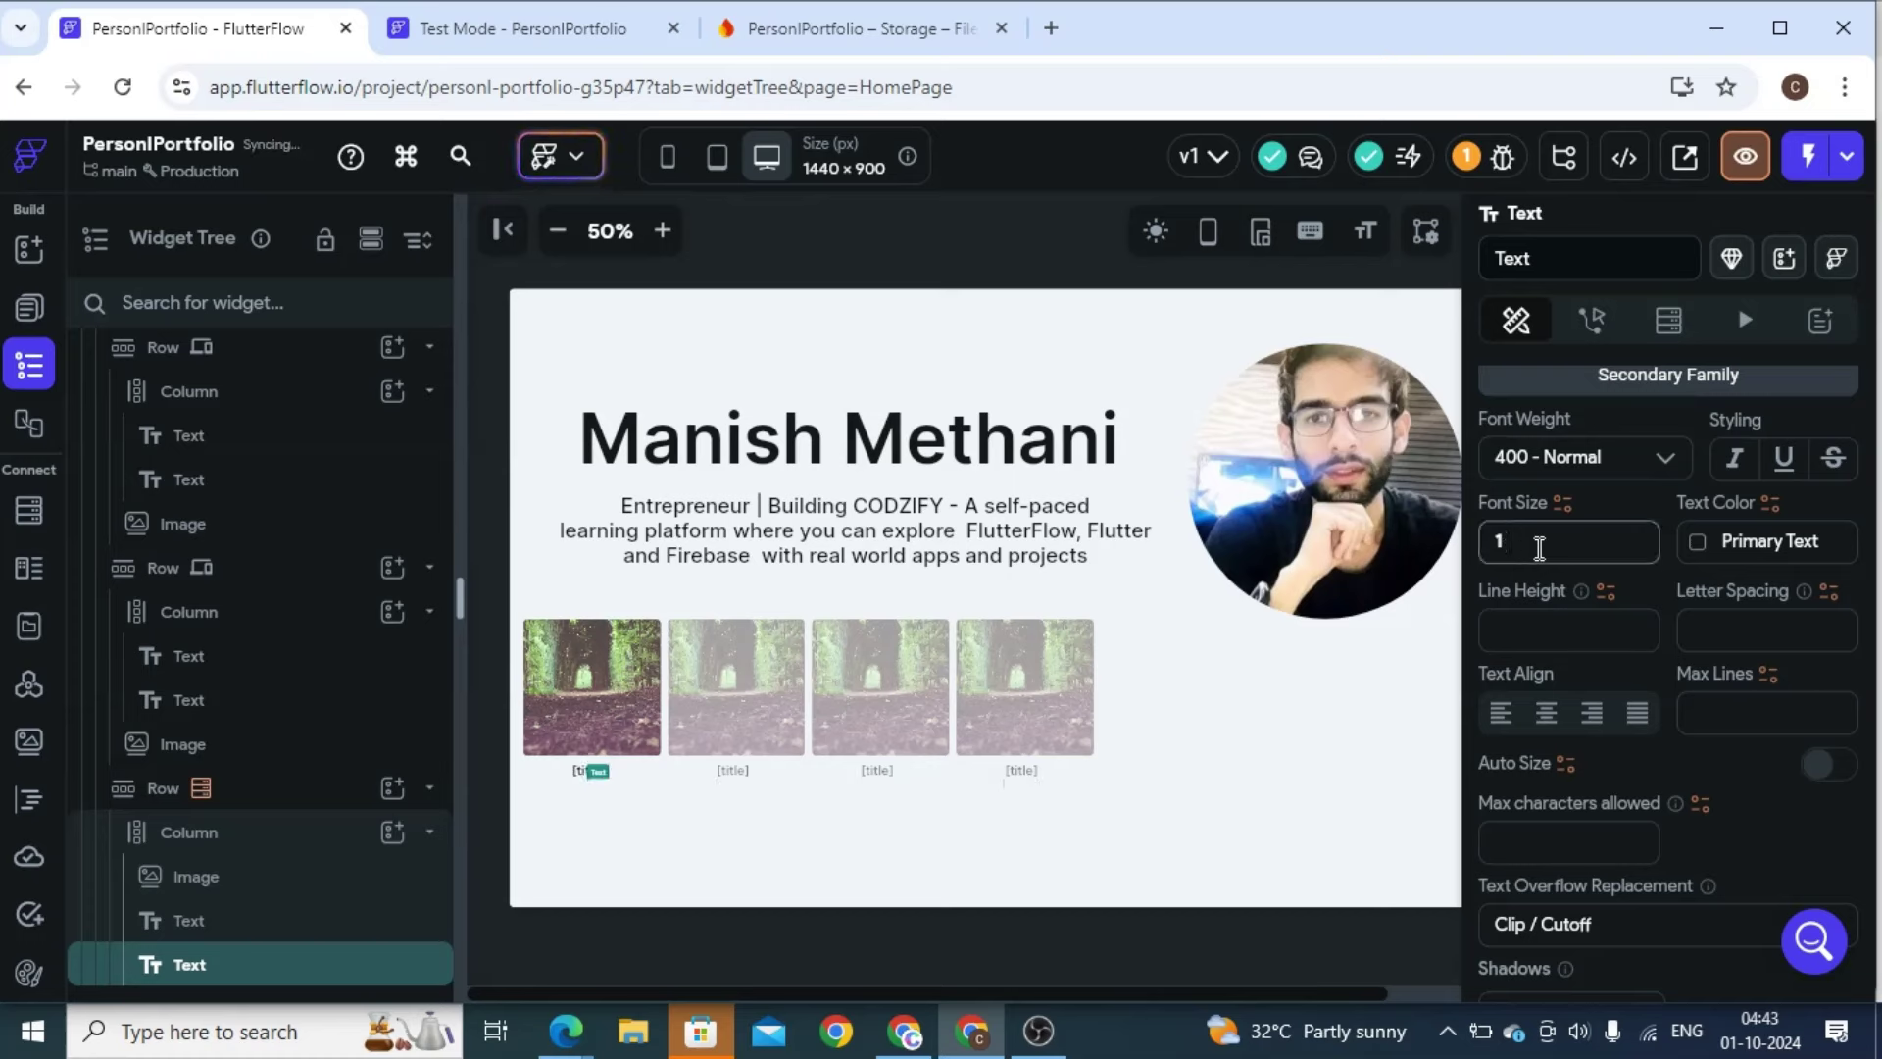
pyautogui.write('8')
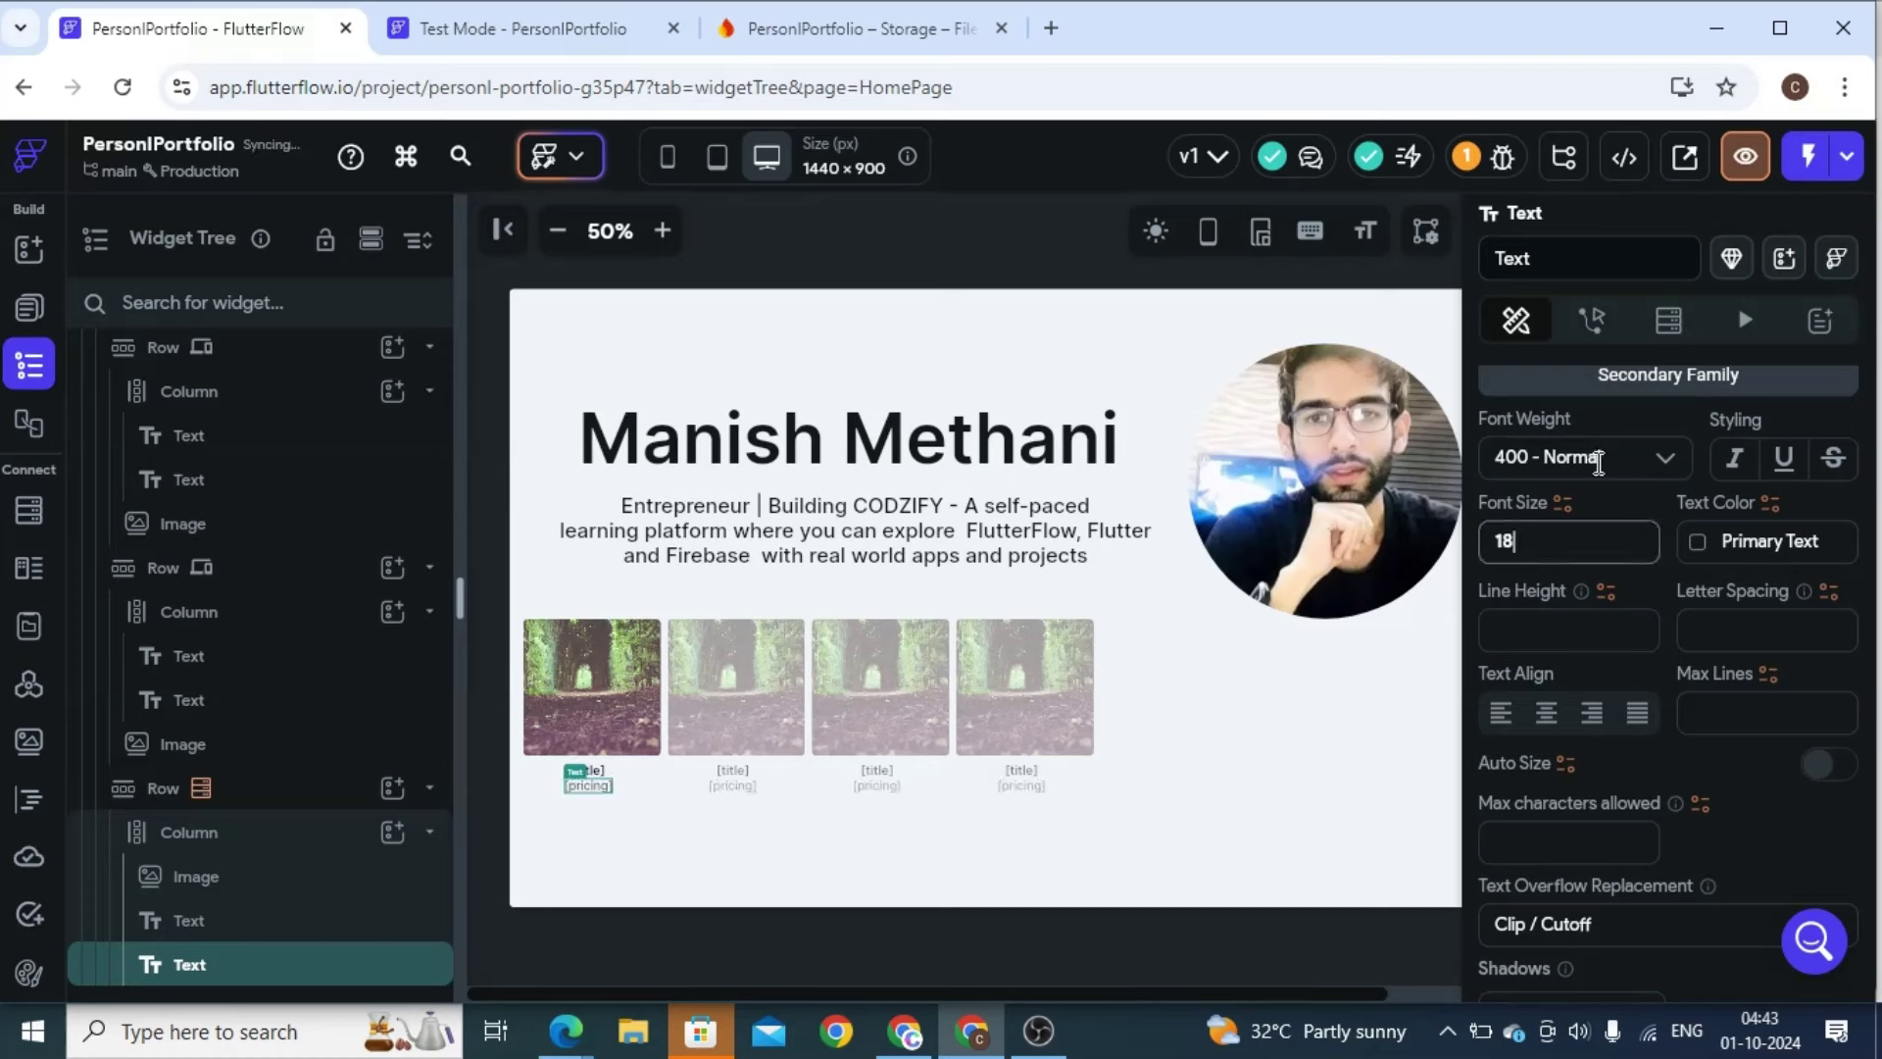
pyautogui.click(1598, 458)
pyautogui.click(1593, 715)
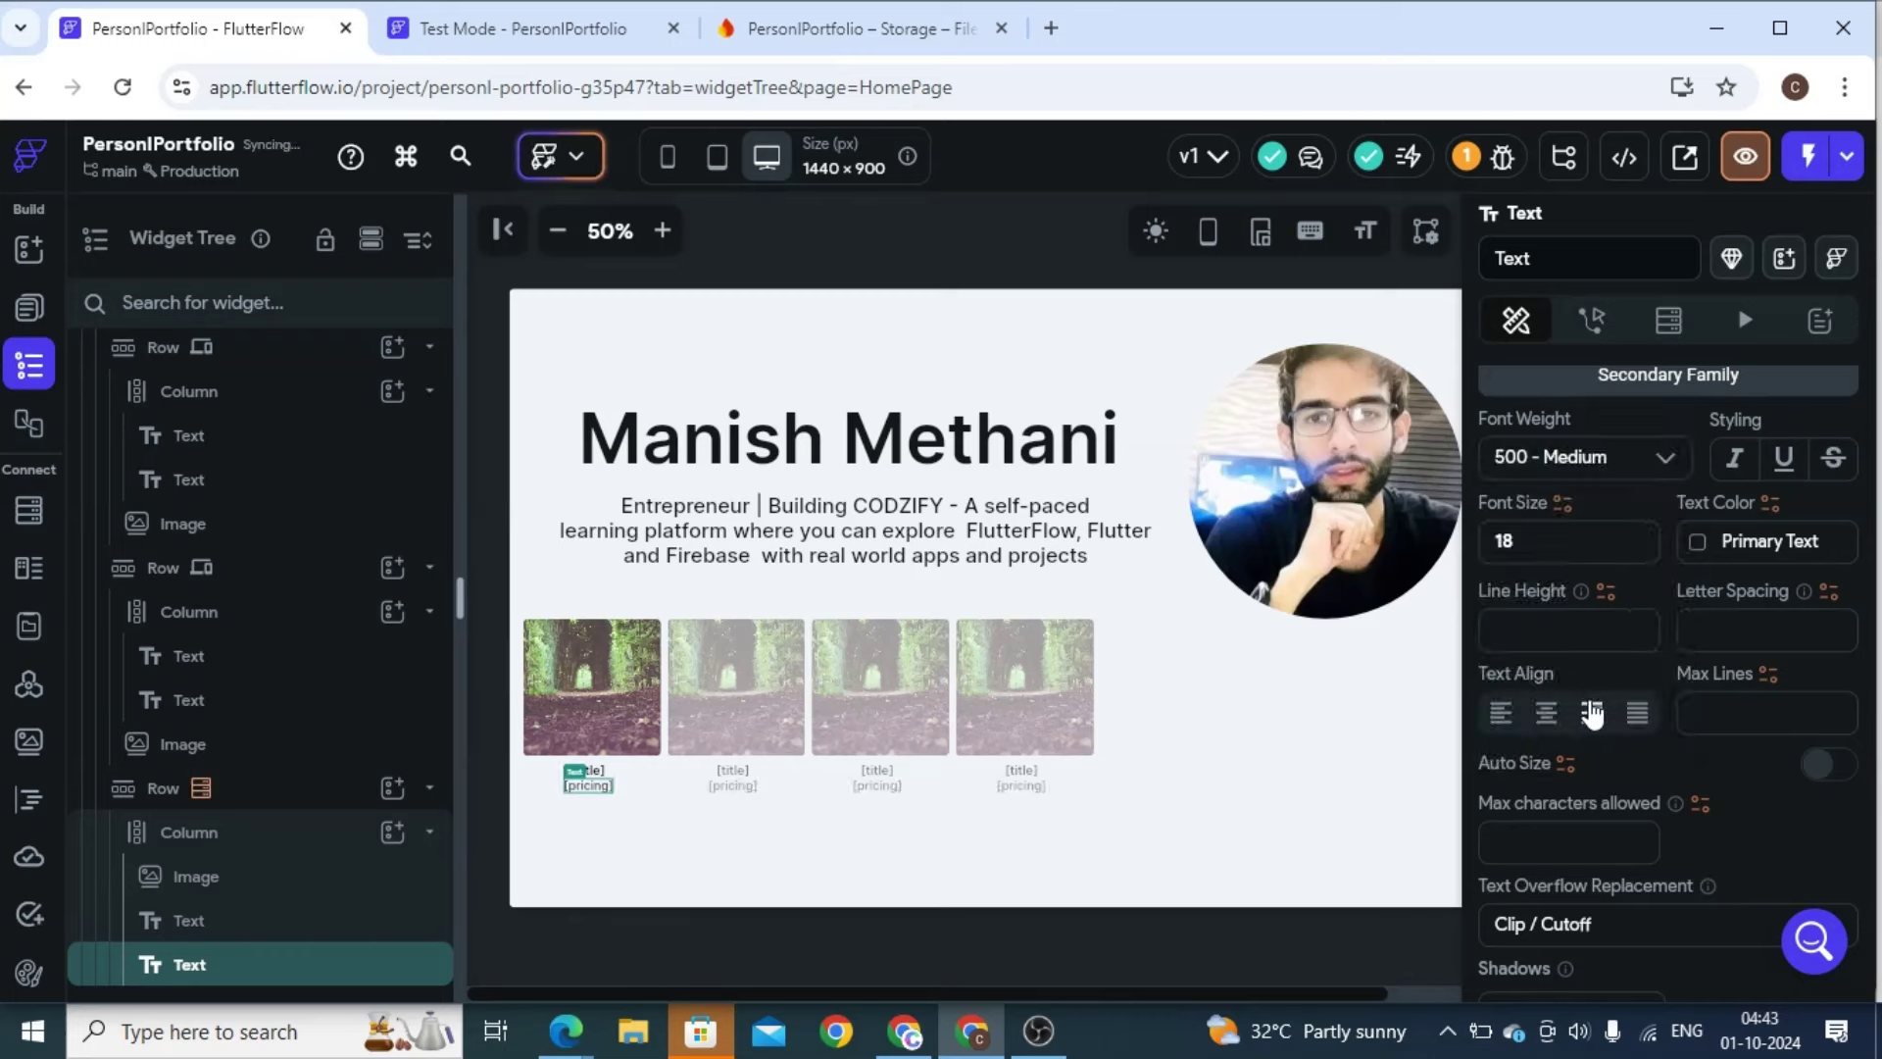
pyautogui.scroll(8, 1688, 723)
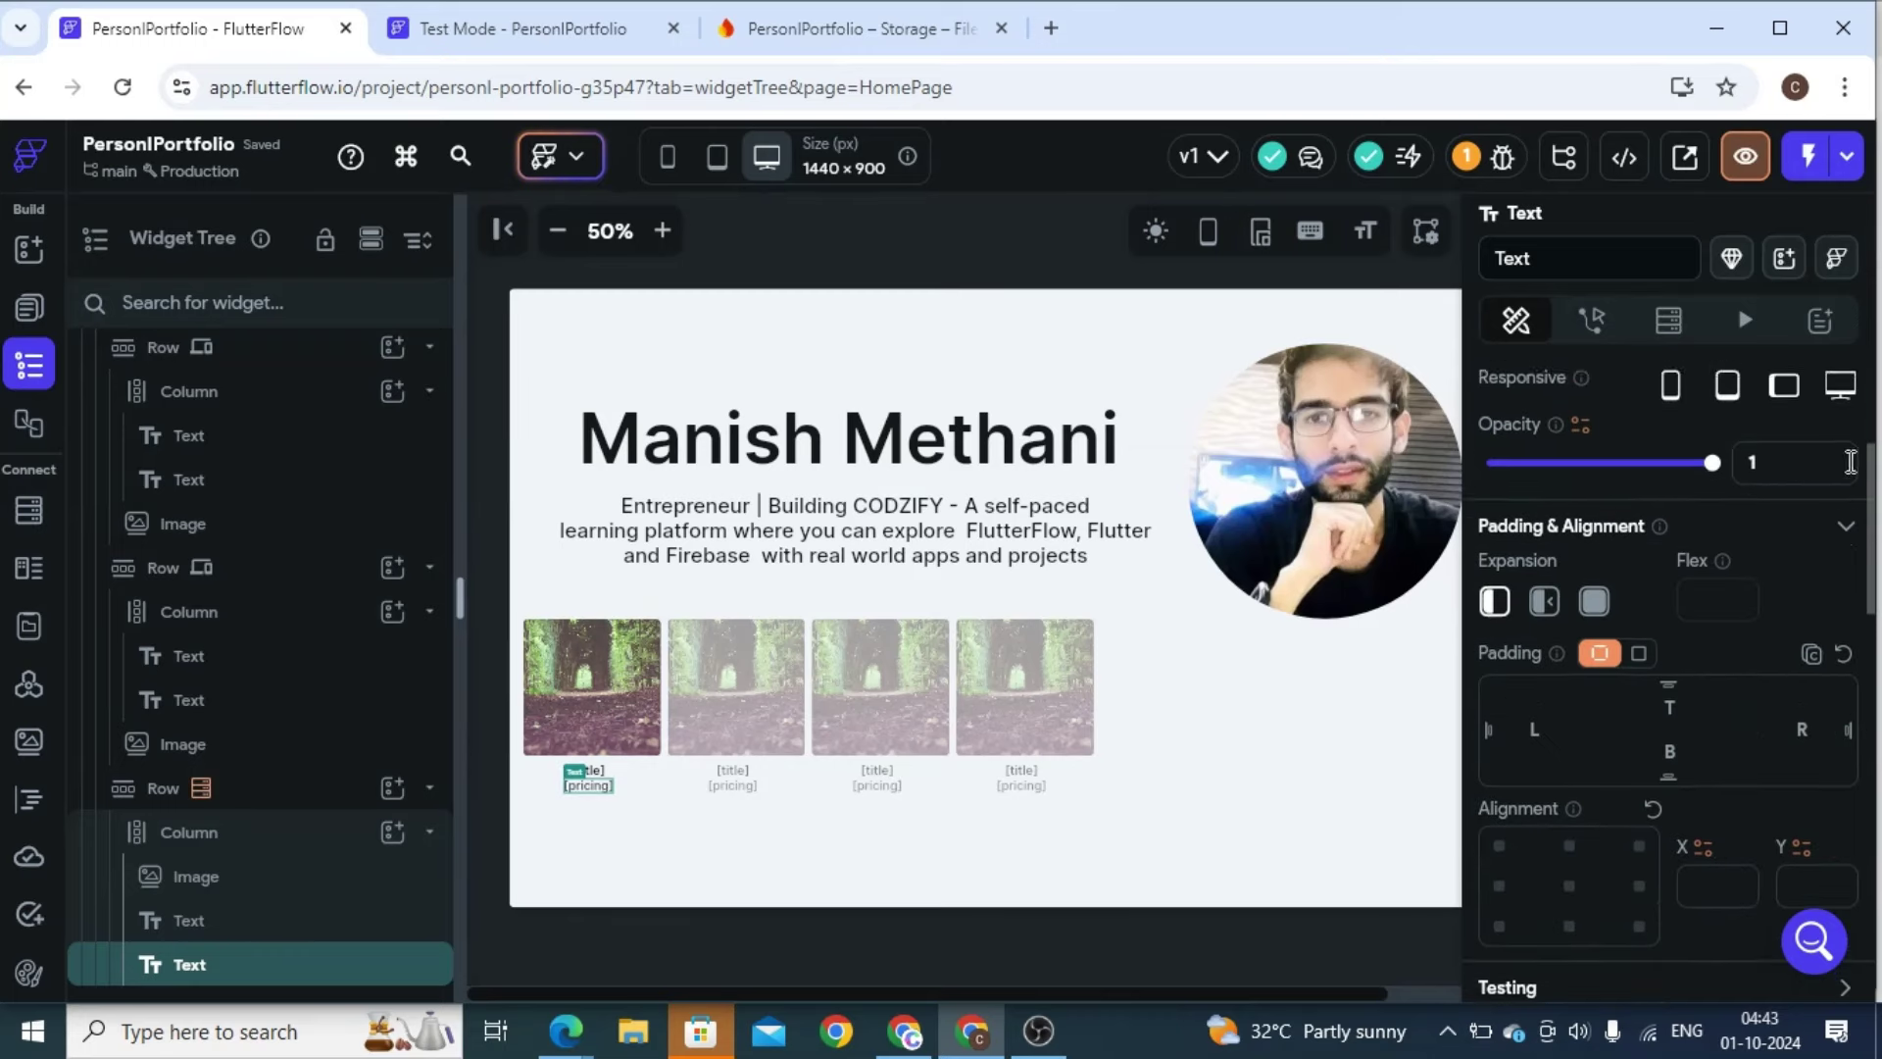
pyautogui.click(1673, 695)
pyautogui.write('10')
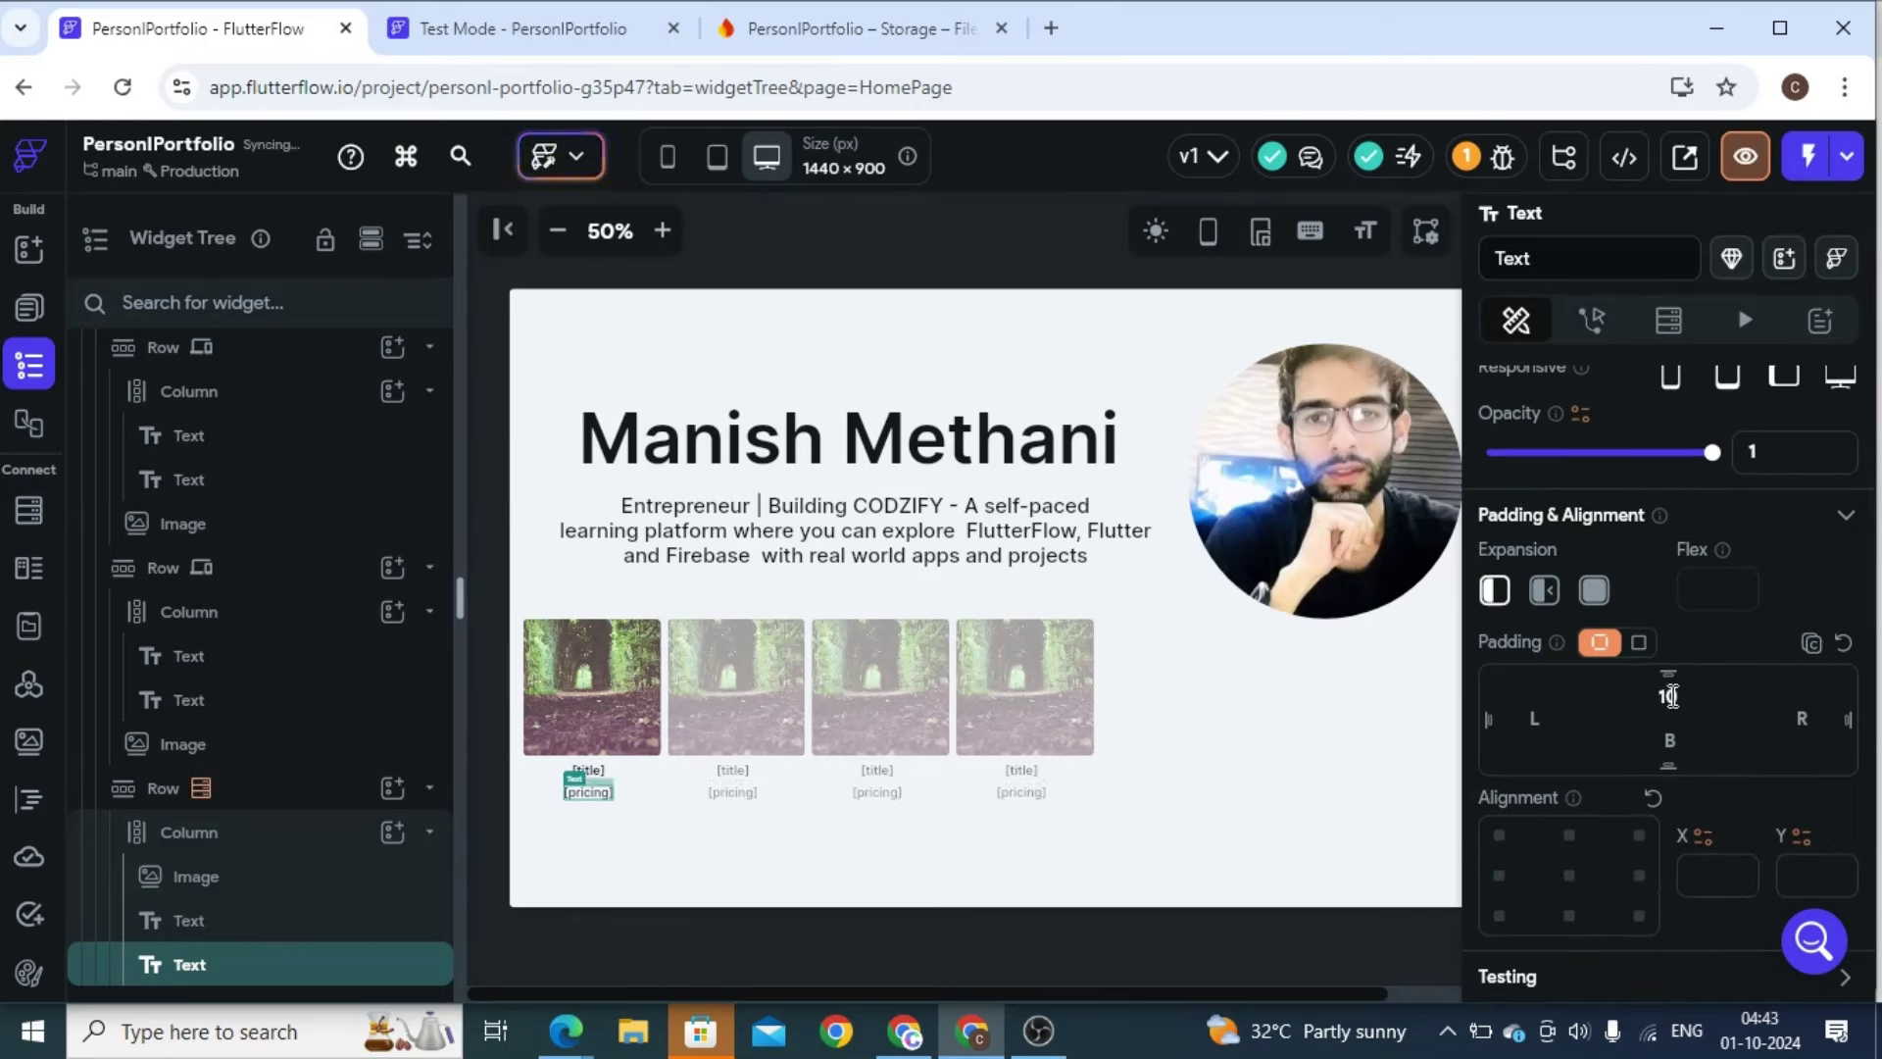
pyautogui.click(610, 679)
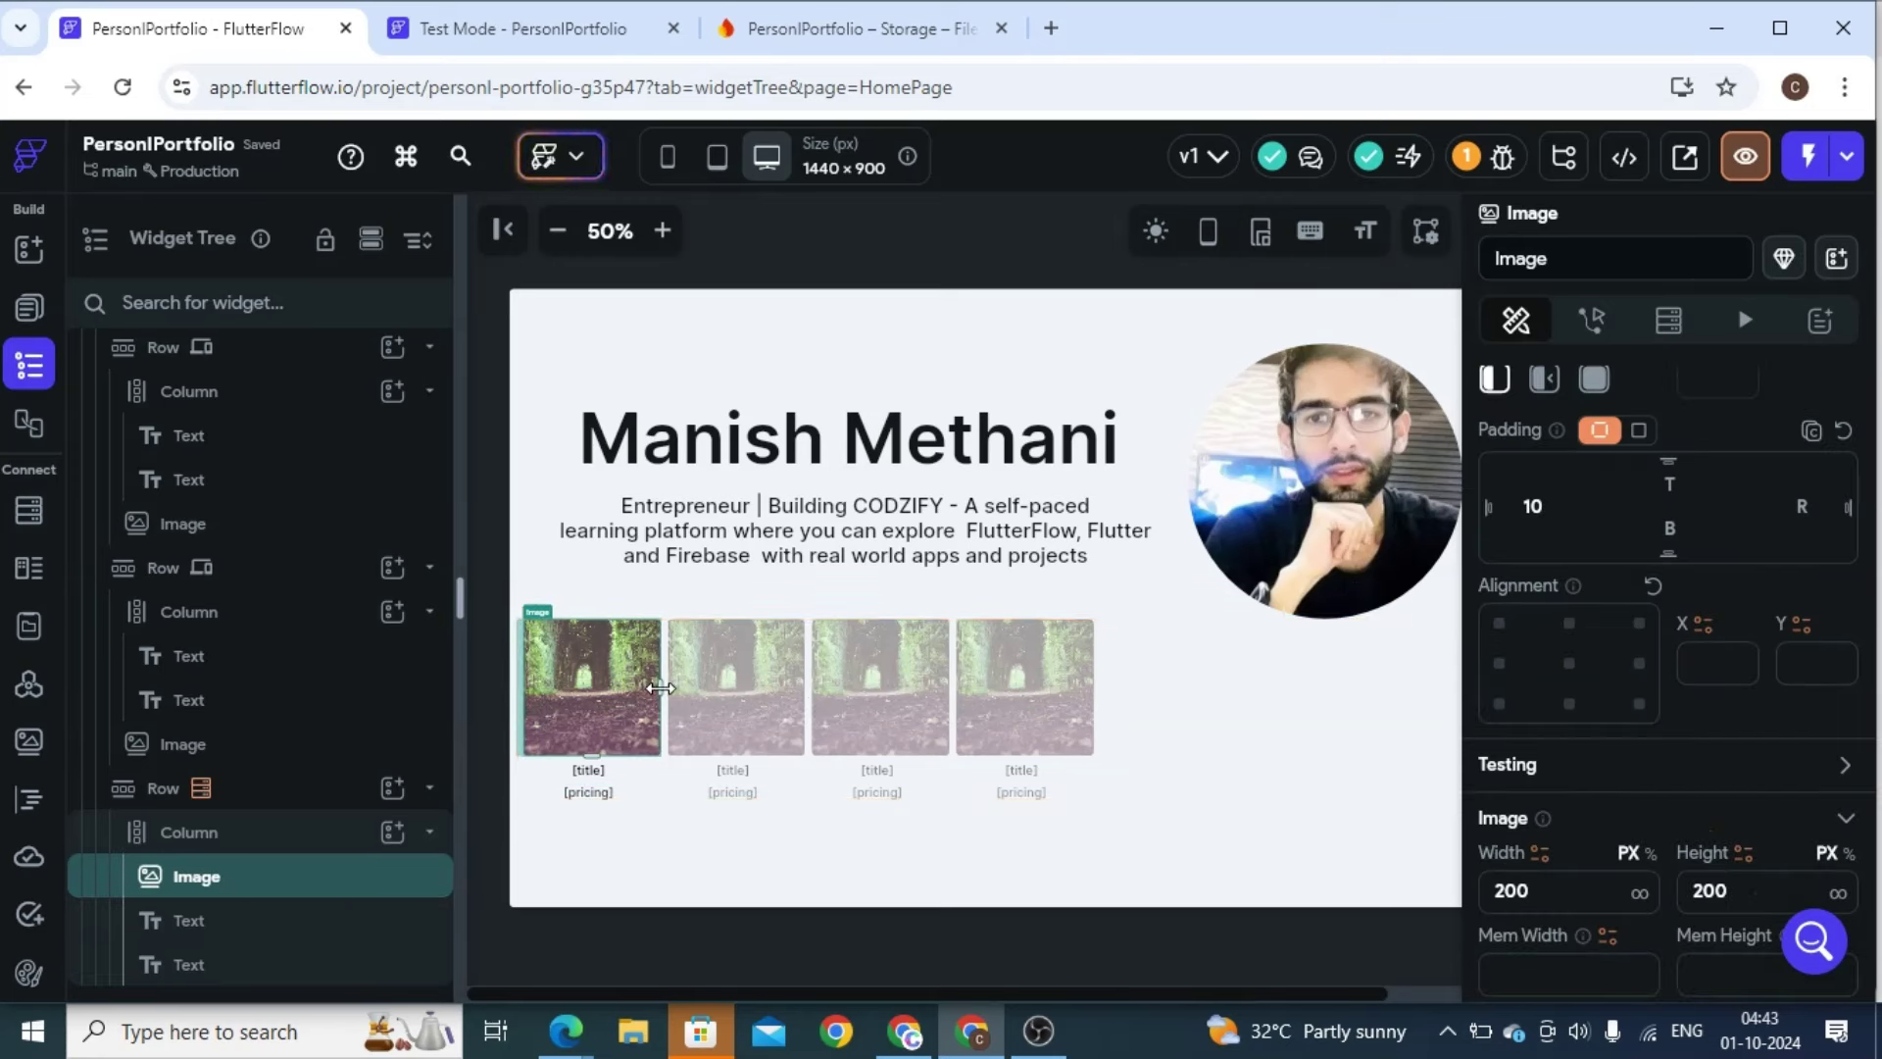
# Resize the course card images to 406 wide and about 238 tall
pyautogui.moveTo(660, 686); pyautogui.dragTo(680, 686)
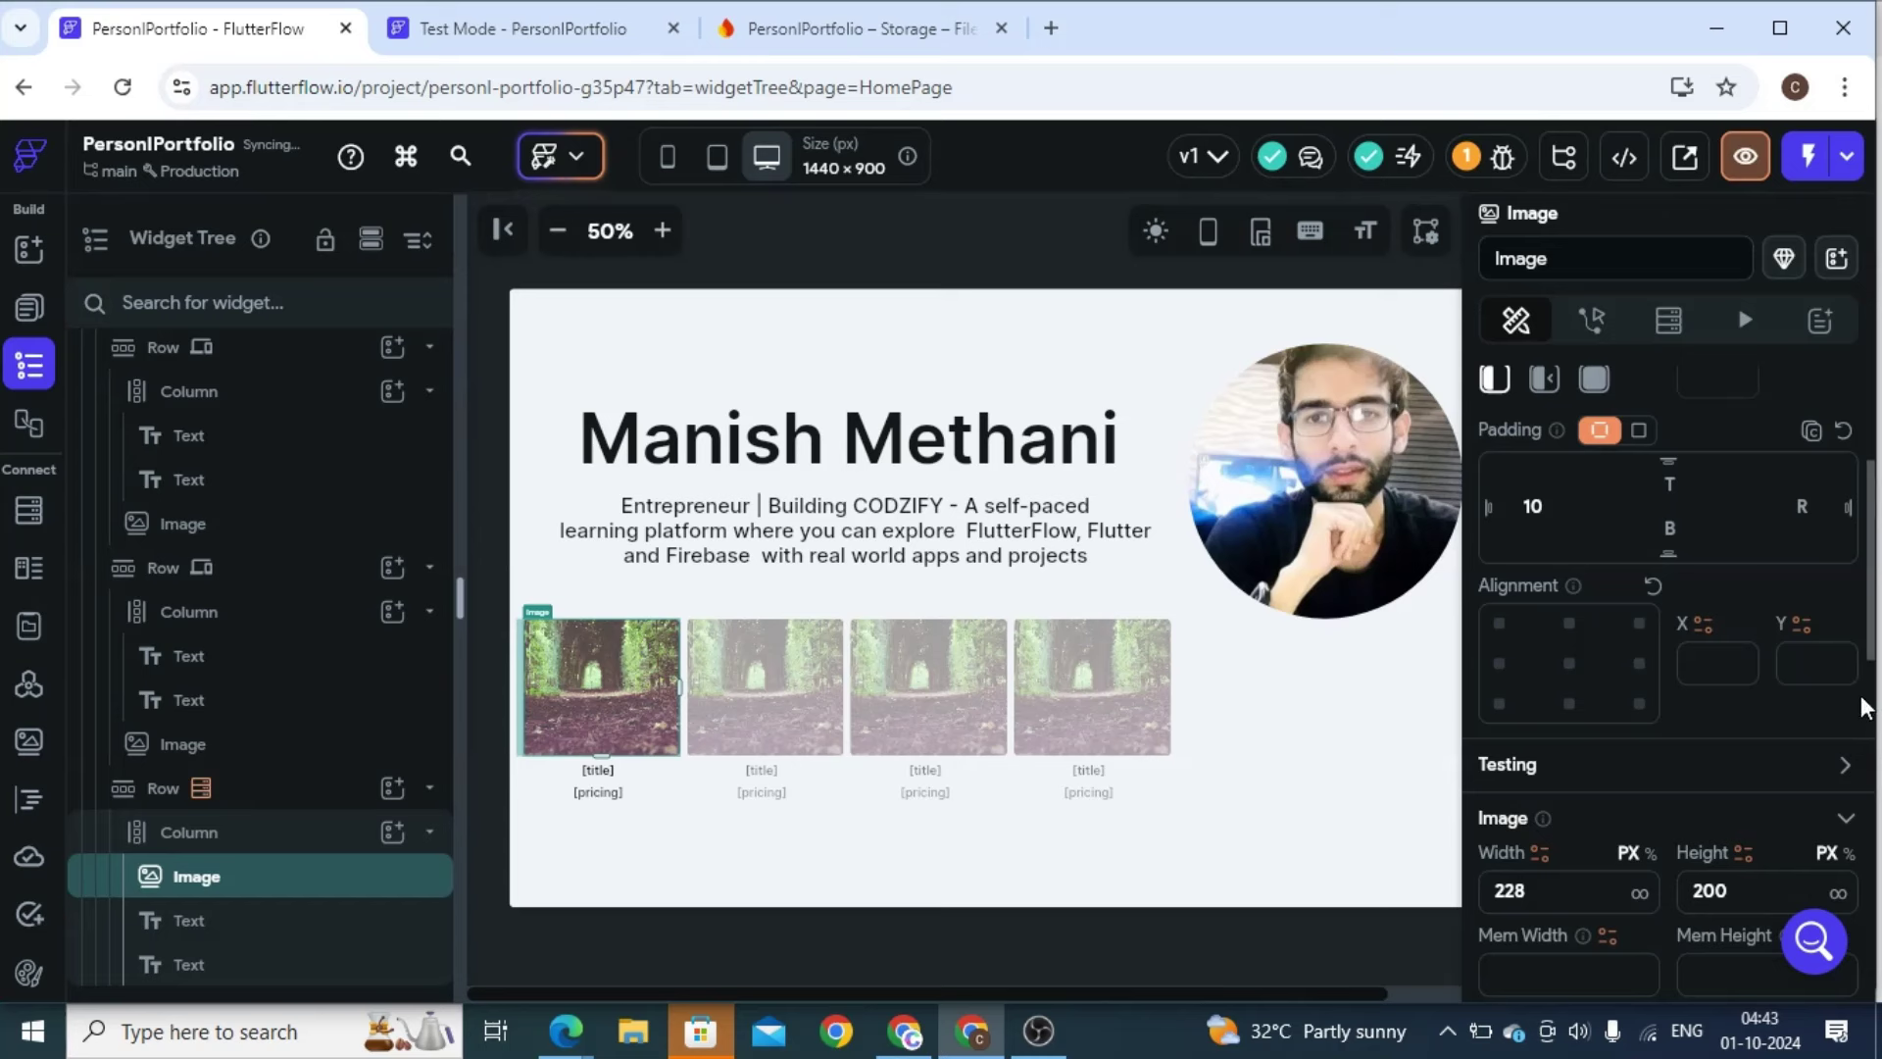
pyautogui.doubleClick(1519, 891)
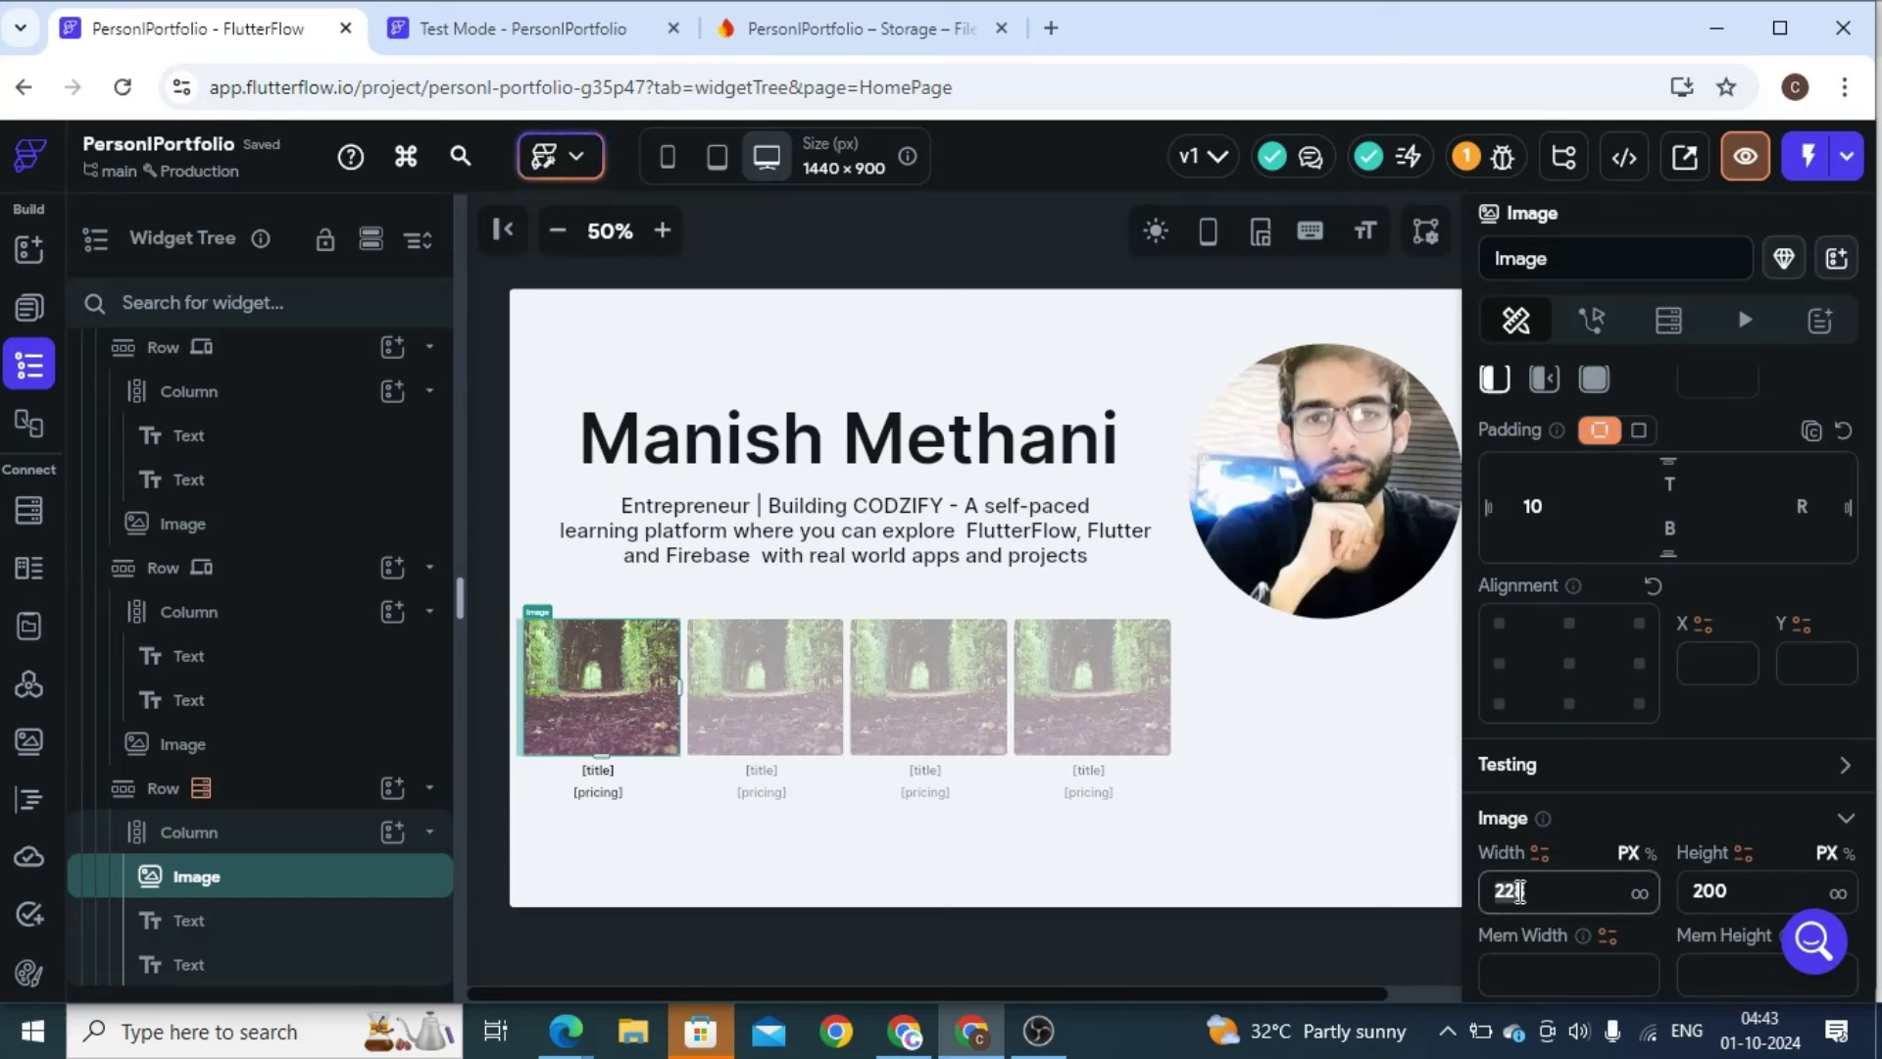
pyautogui.hotkey('ctrl', '3')
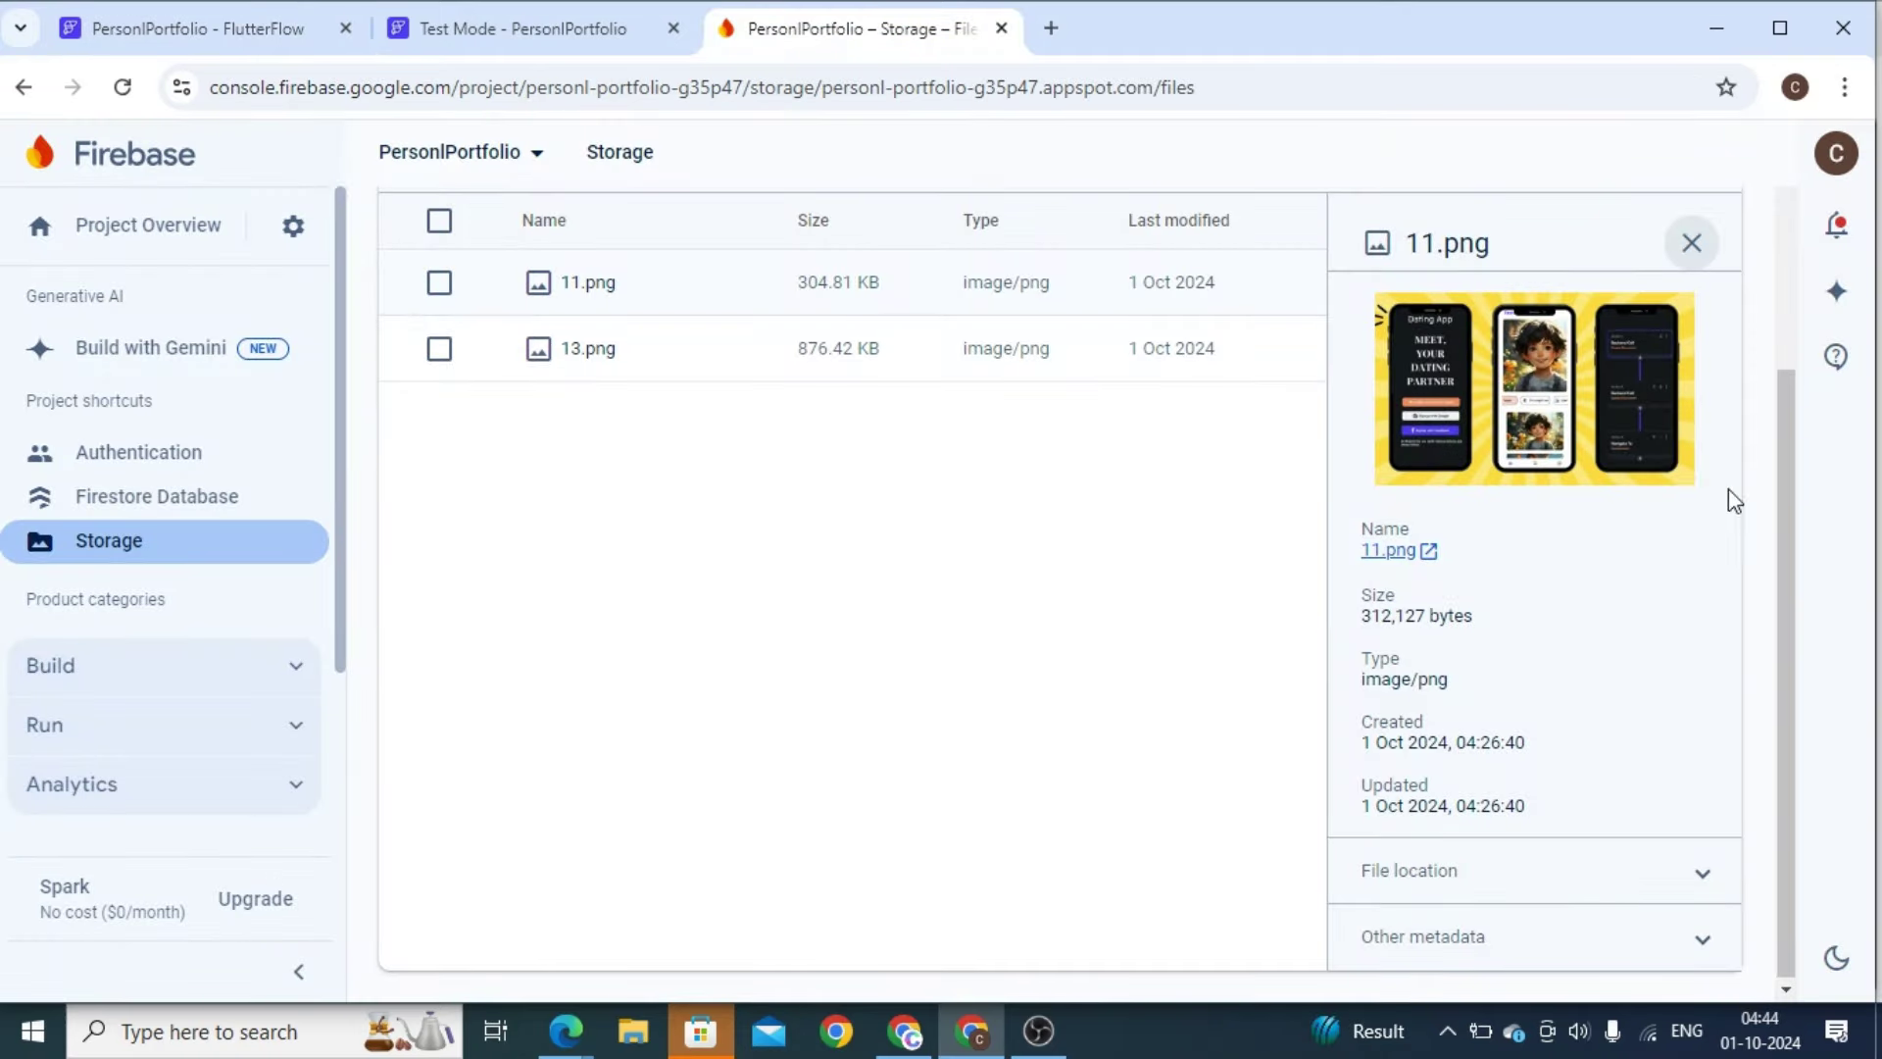
pyautogui.click(201, 39)
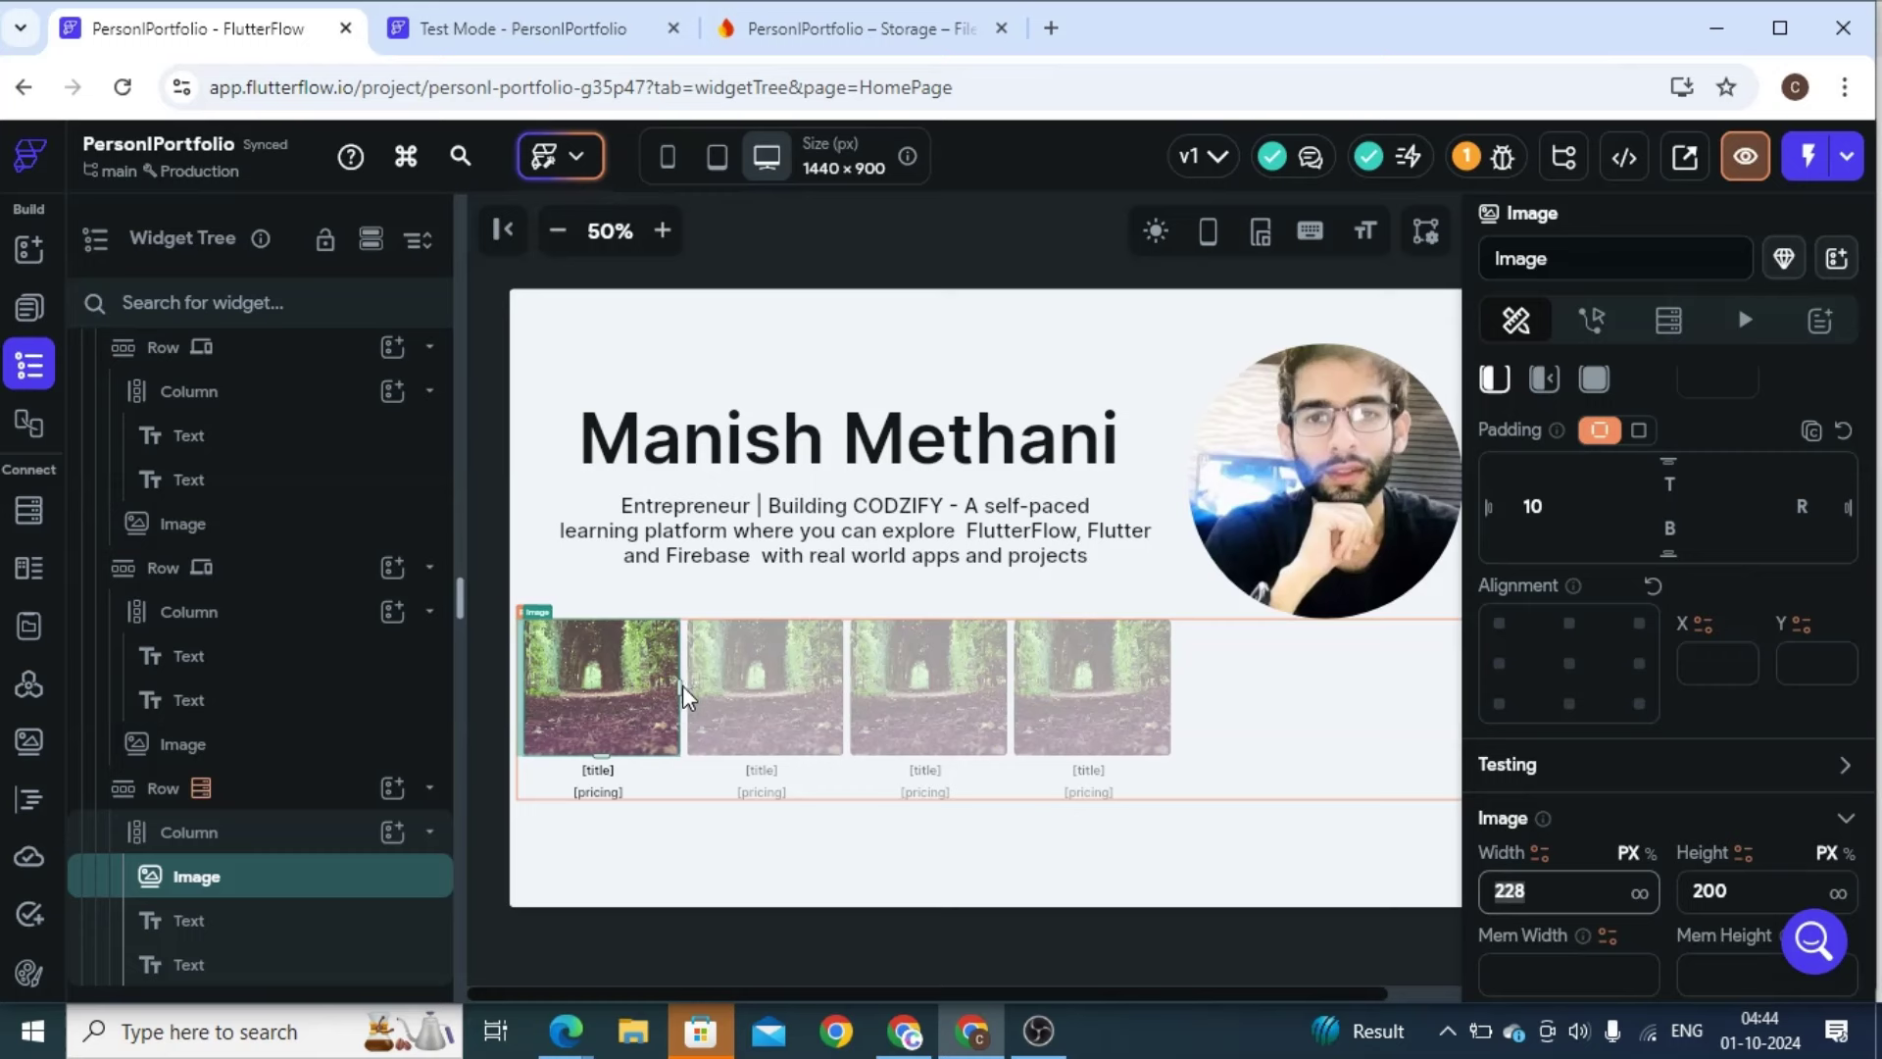
pyautogui.moveTo(682, 685); pyautogui.dragTo(776, 686)
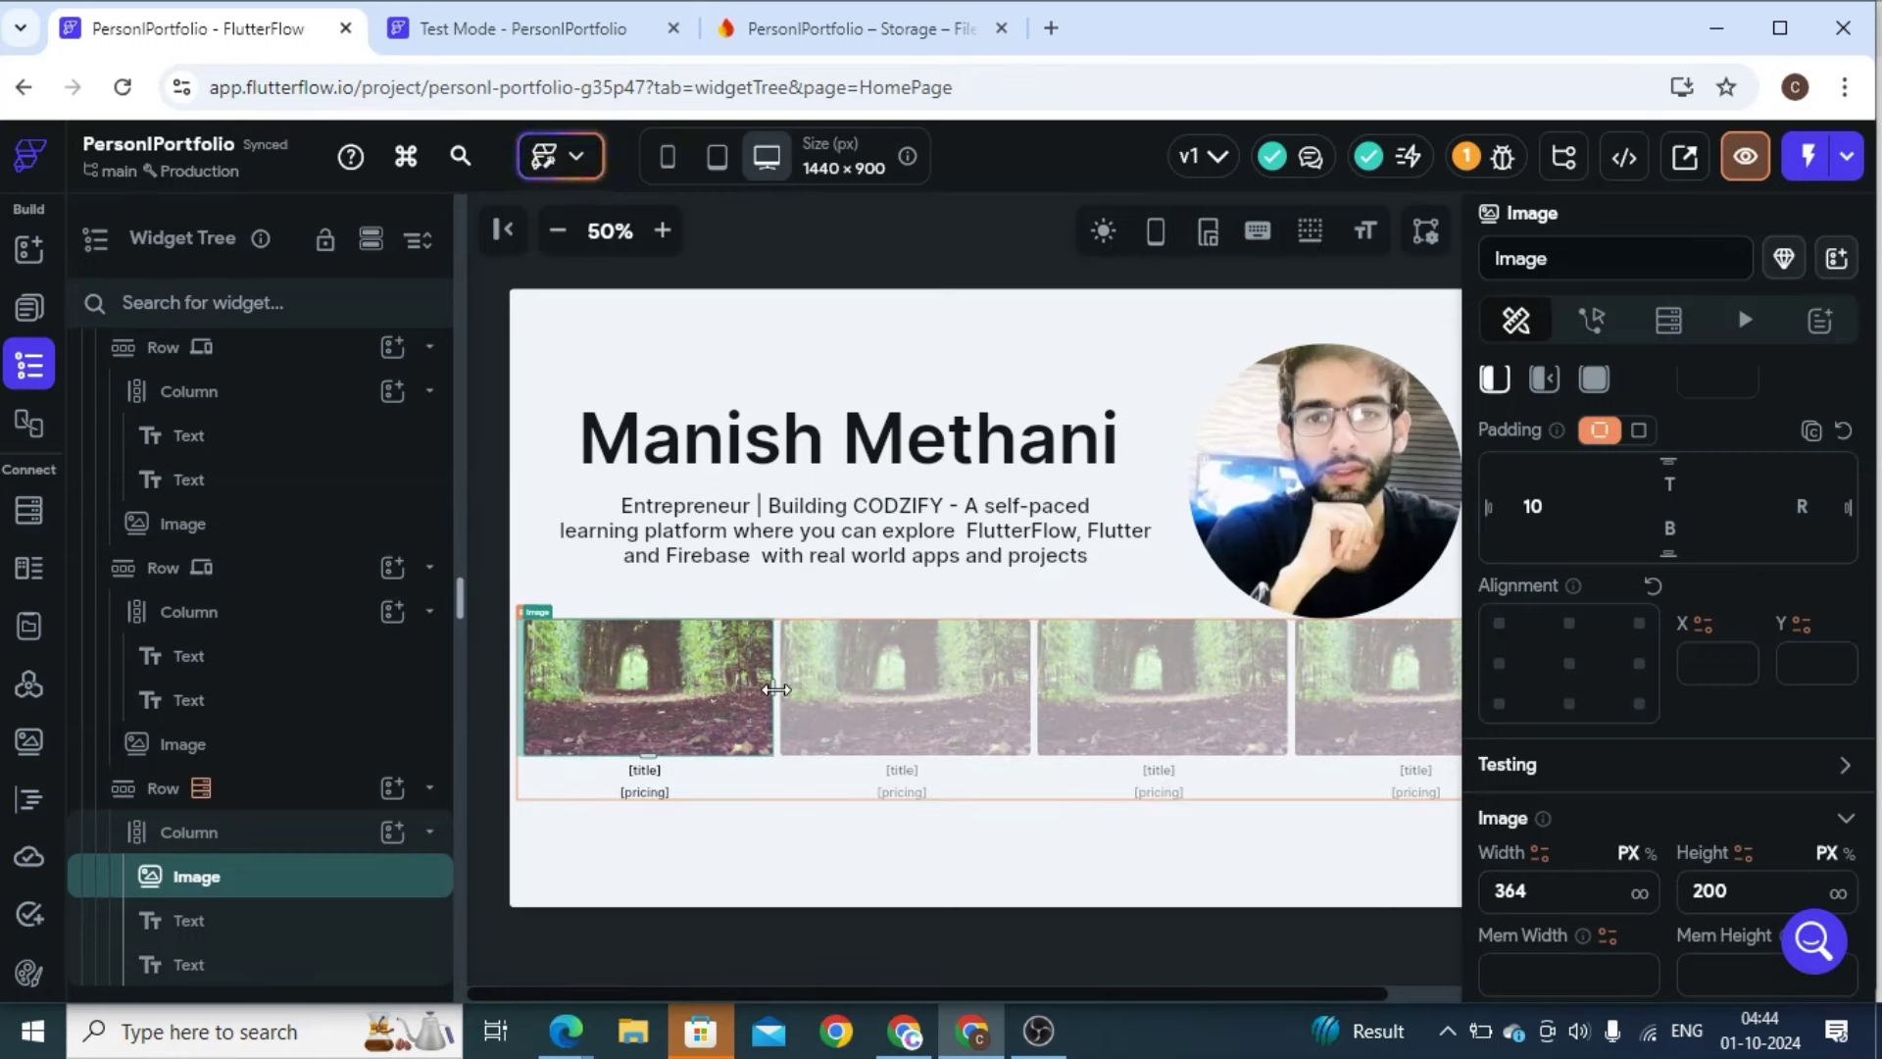
pyautogui.moveTo(777, 686); pyautogui.dragTo(802, 686)
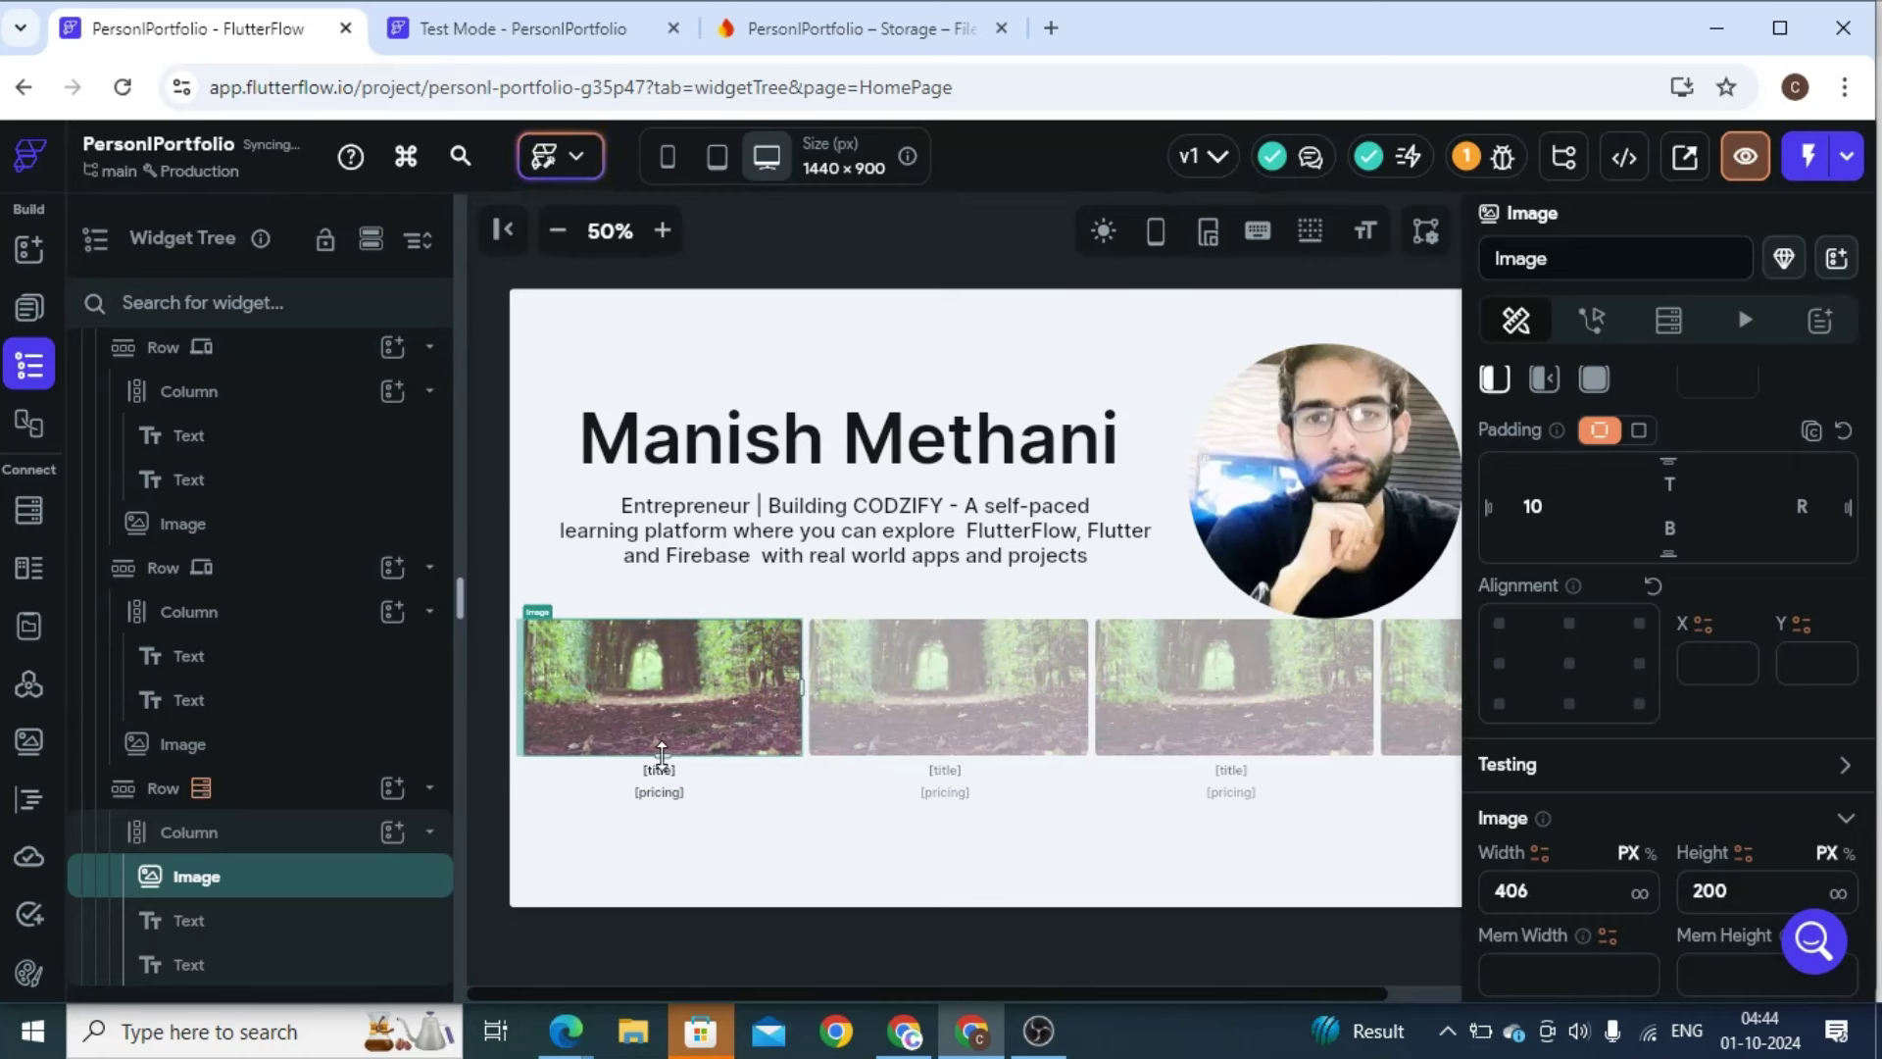
pyautogui.moveTo(662, 753); pyautogui.dragTo(662, 780)
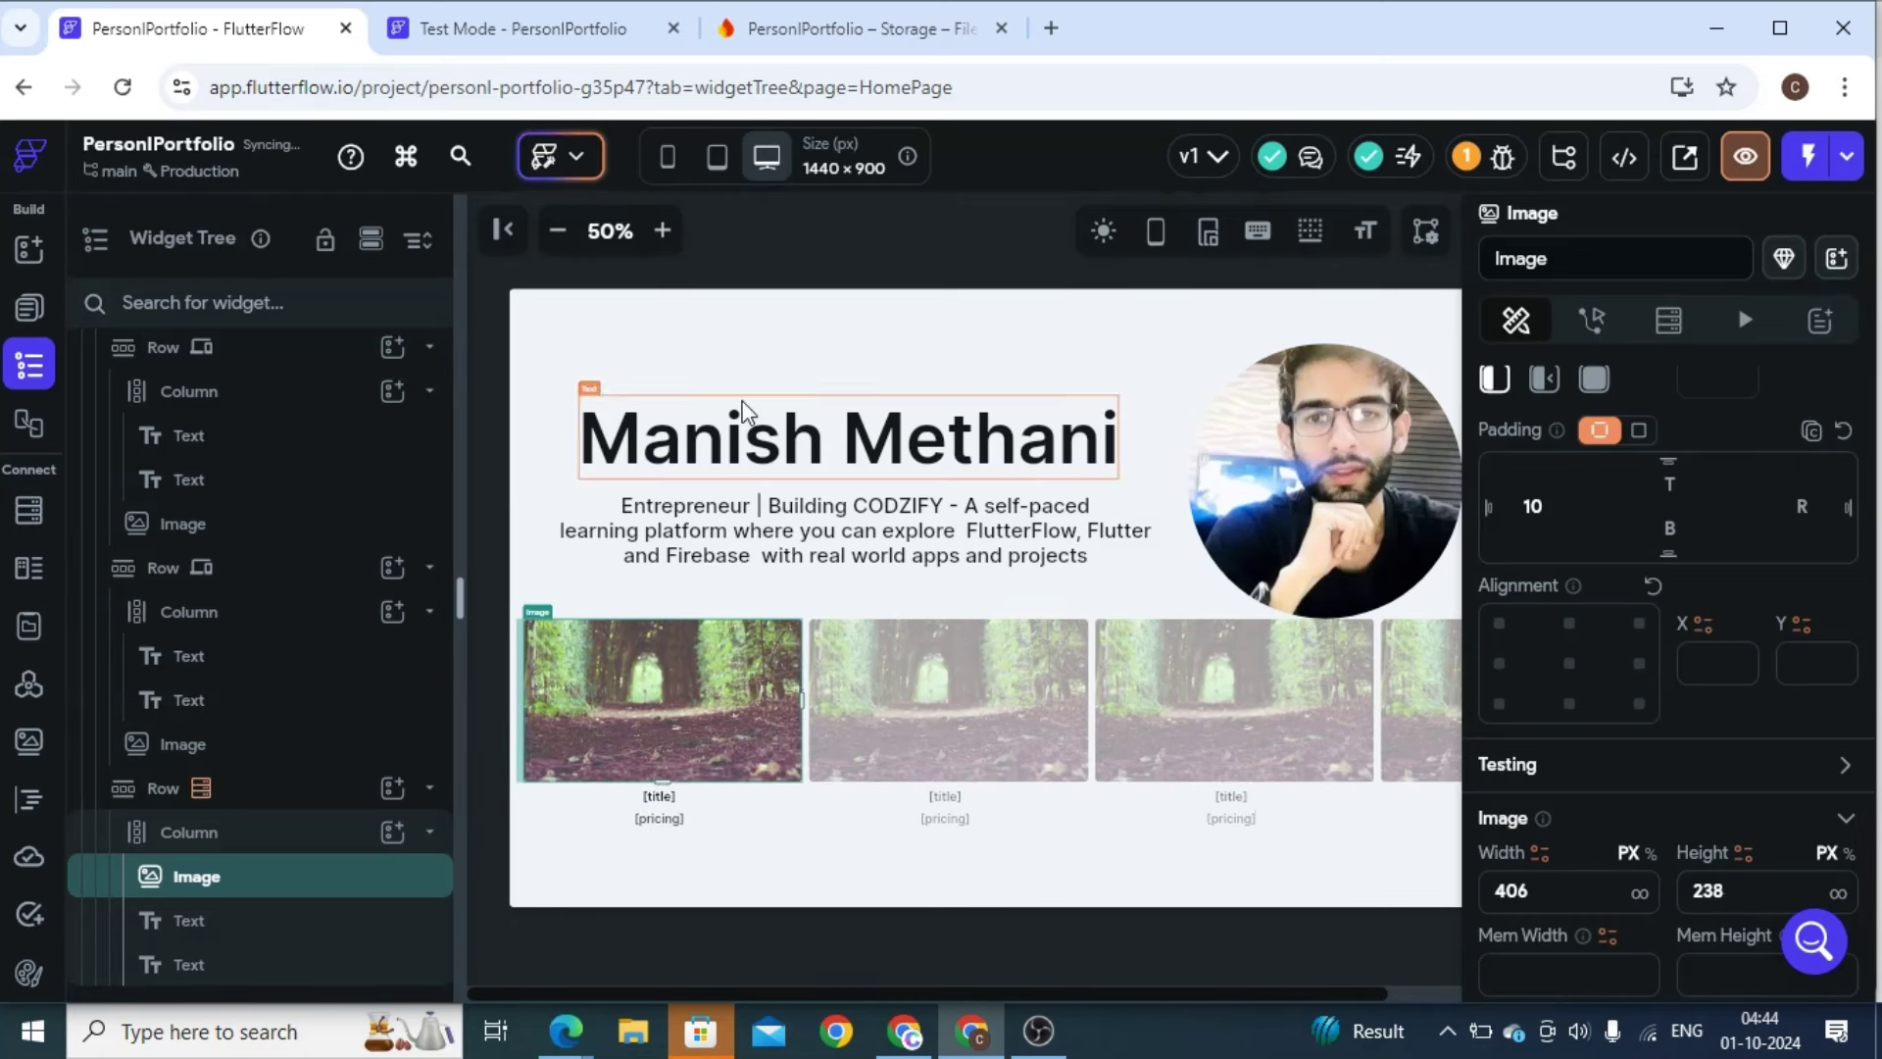
# Restart the test session, dismiss the debug error, and zoom the canvas out
pyautogui.click(580, 43)
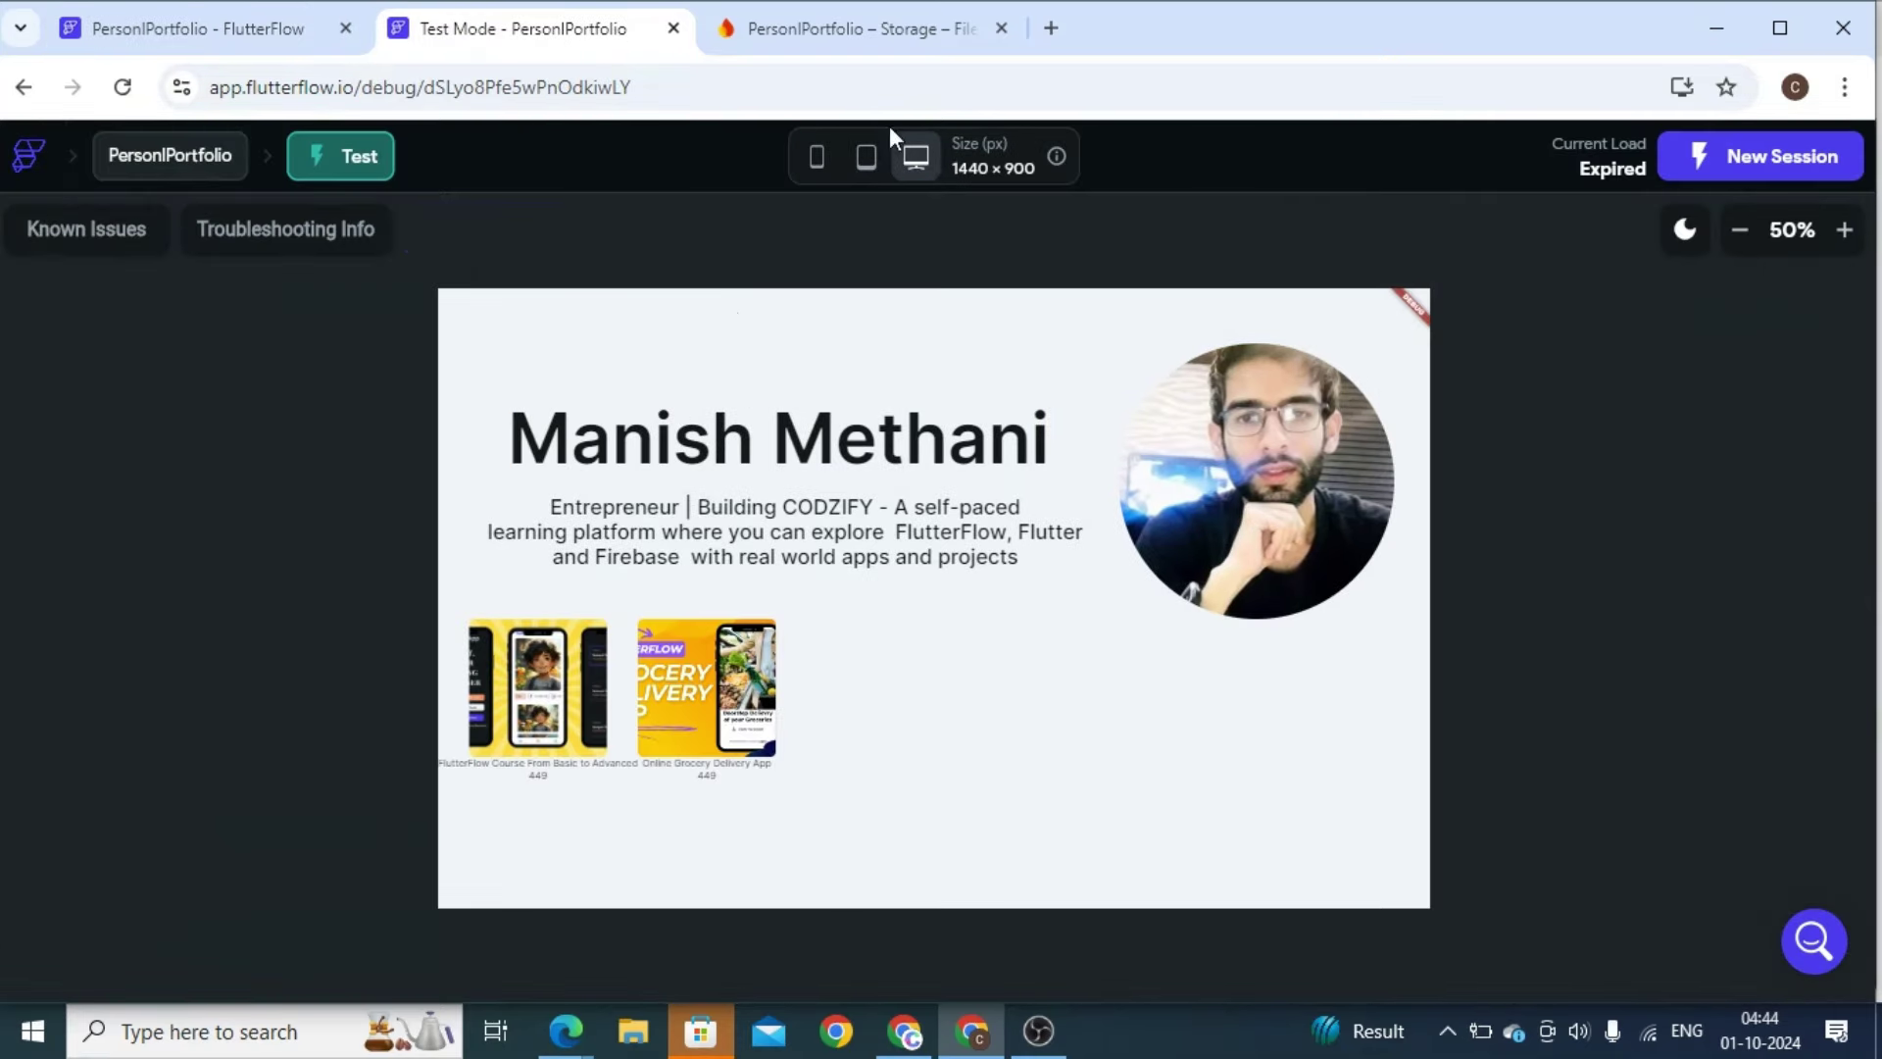
pyautogui.hotkey('ctrl', 'w')
pyautogui.click(227, 22)
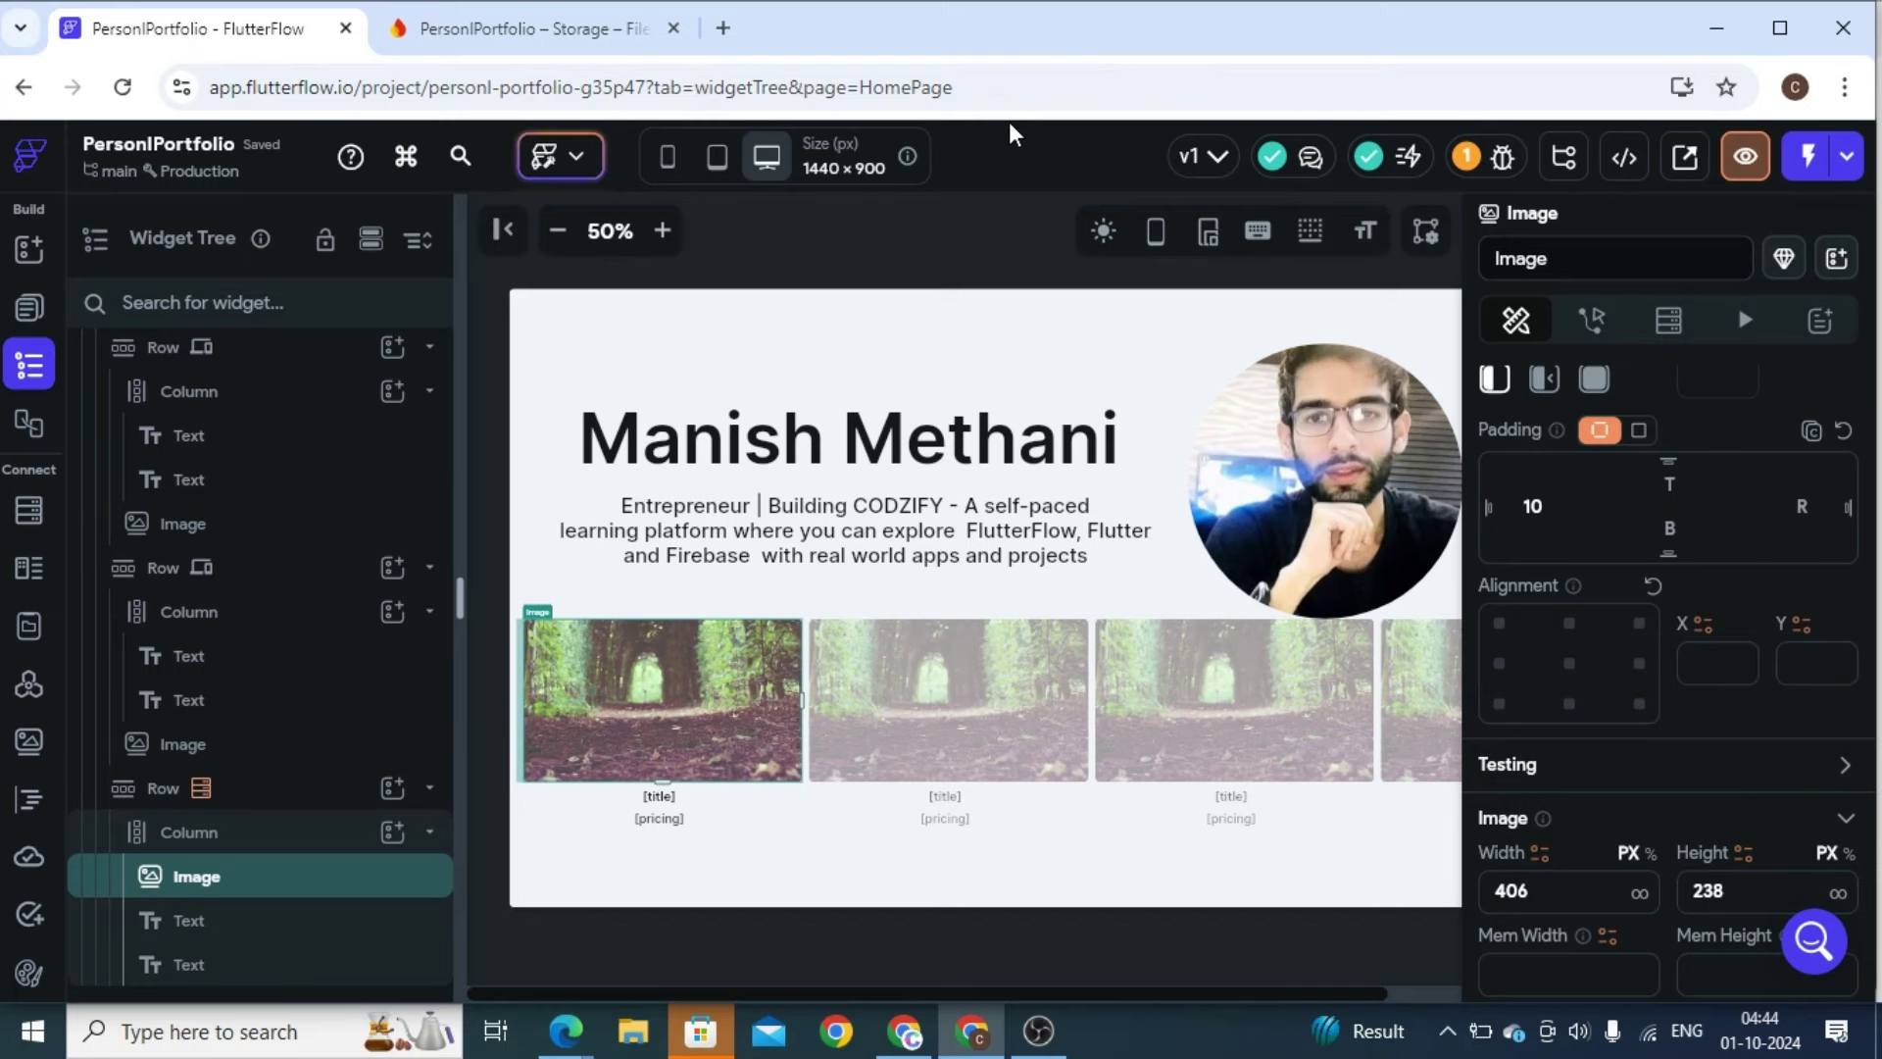
pyautogui.click(1844, 159)
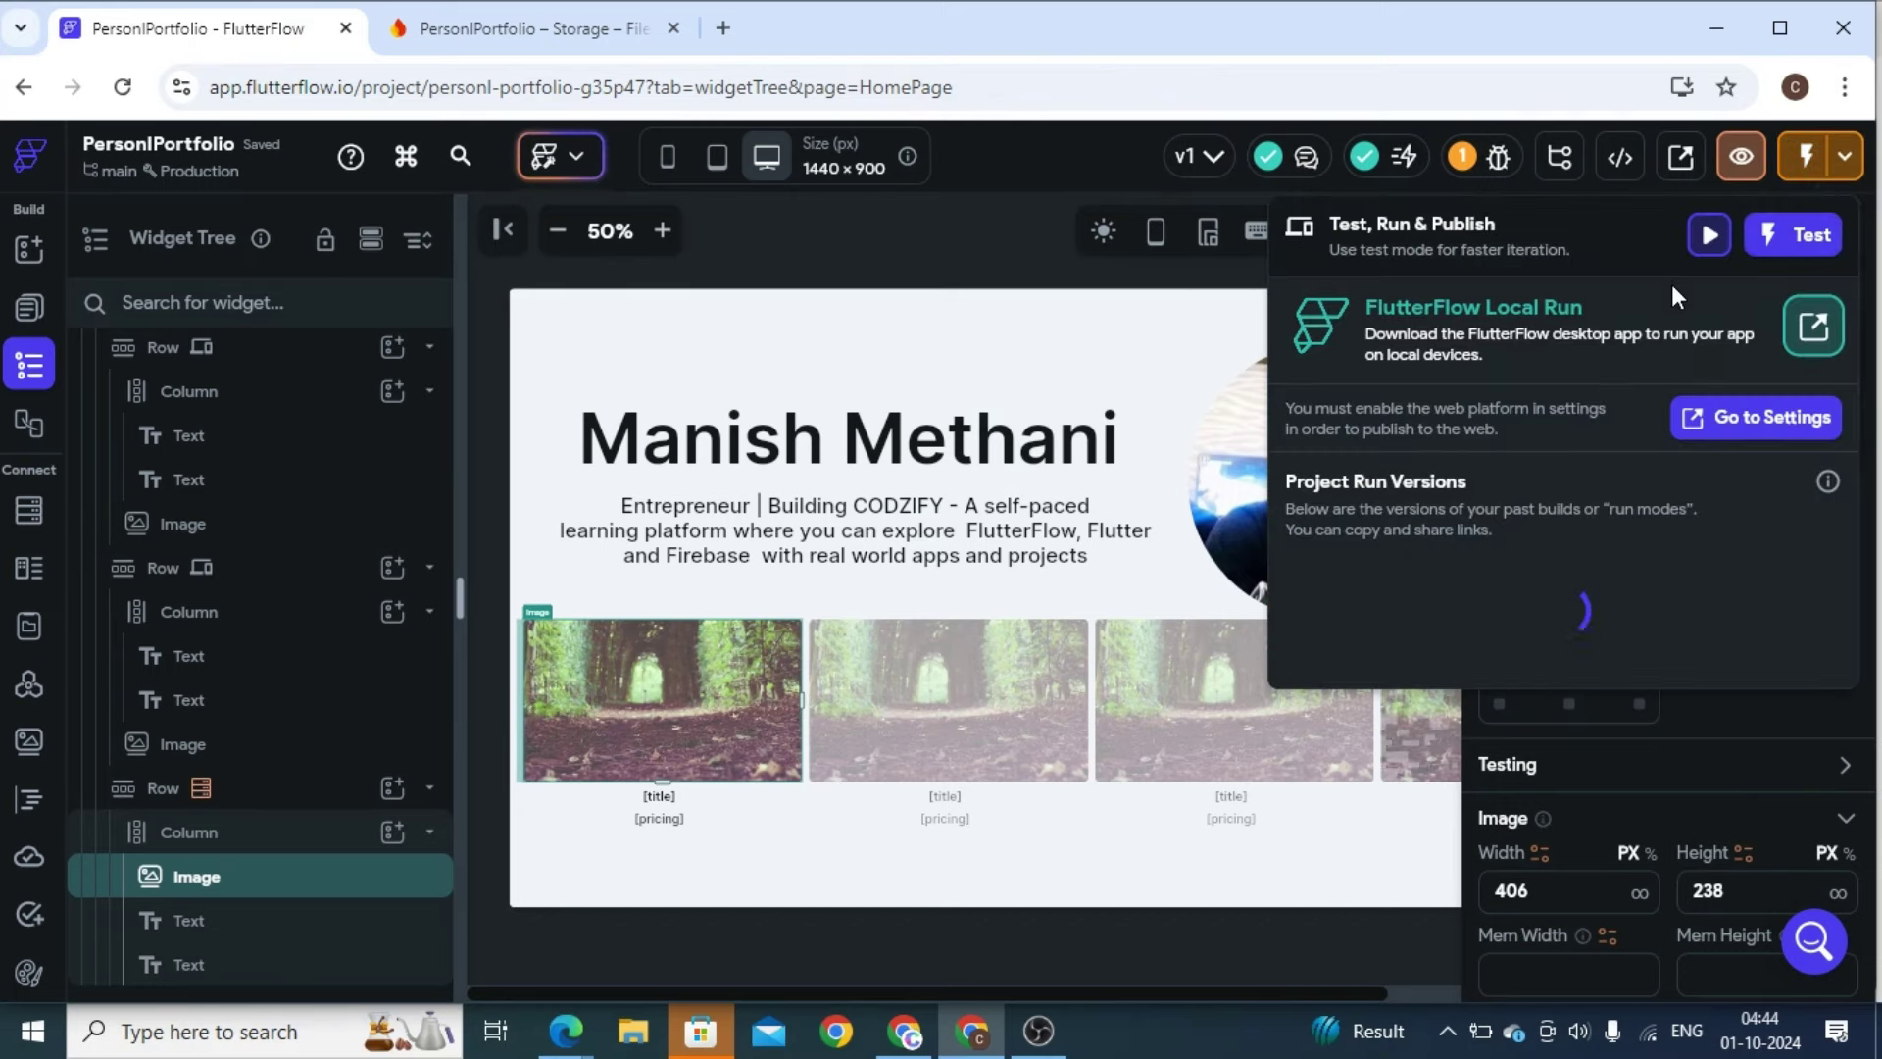
pyautogui.click(1779, 245)
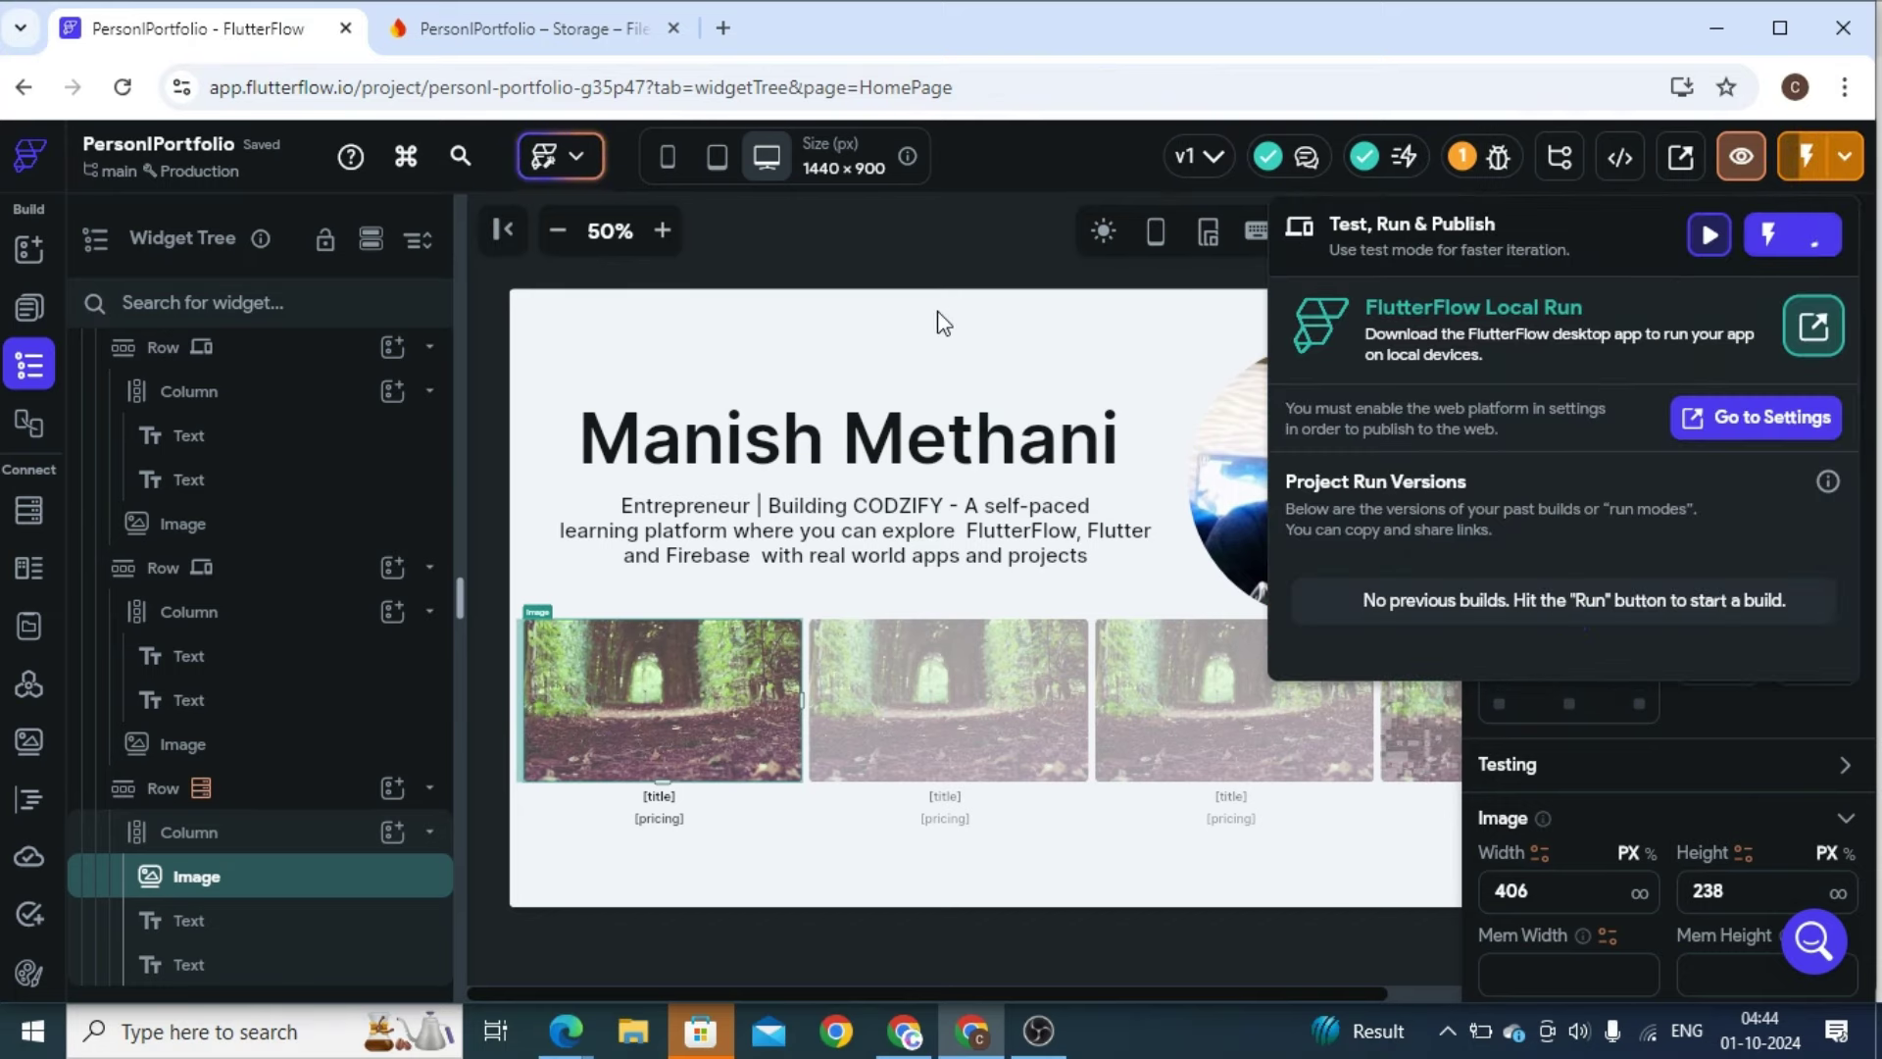
pyautogui.click(1226, 923)
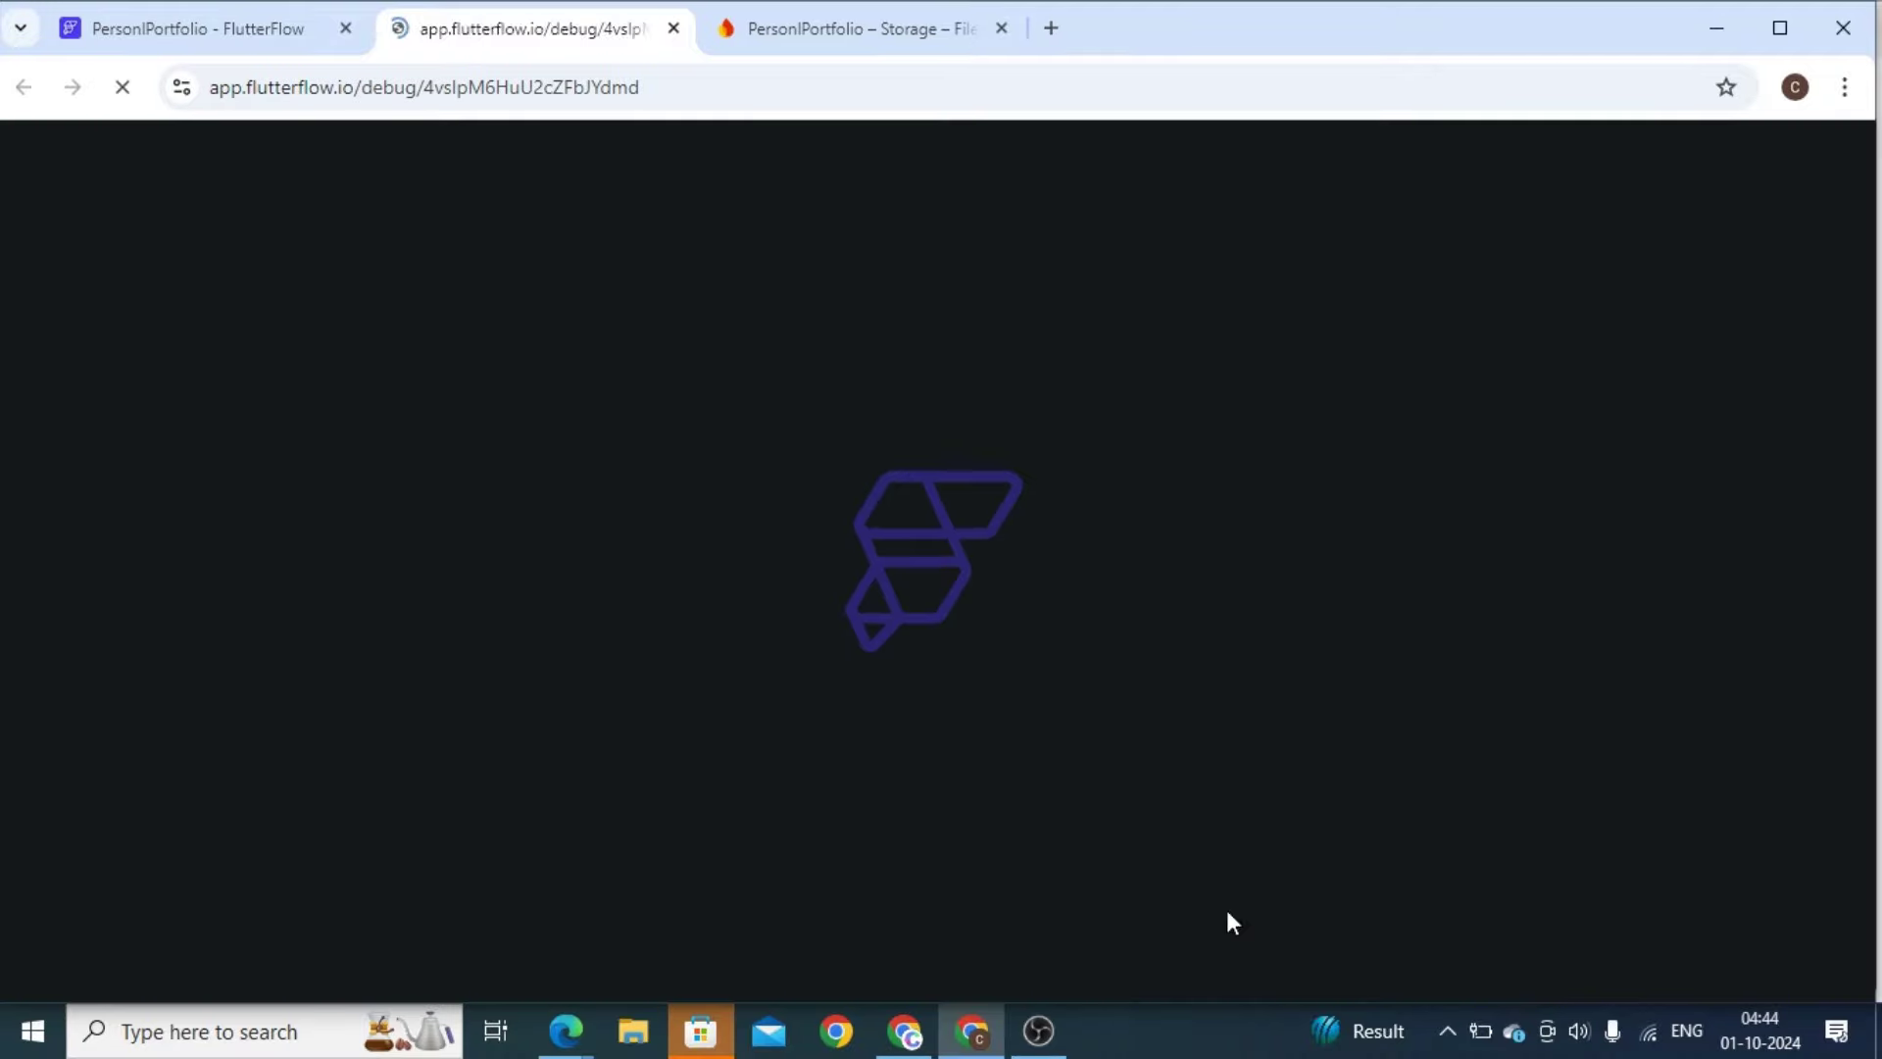
pyautogui.click(268, 43)
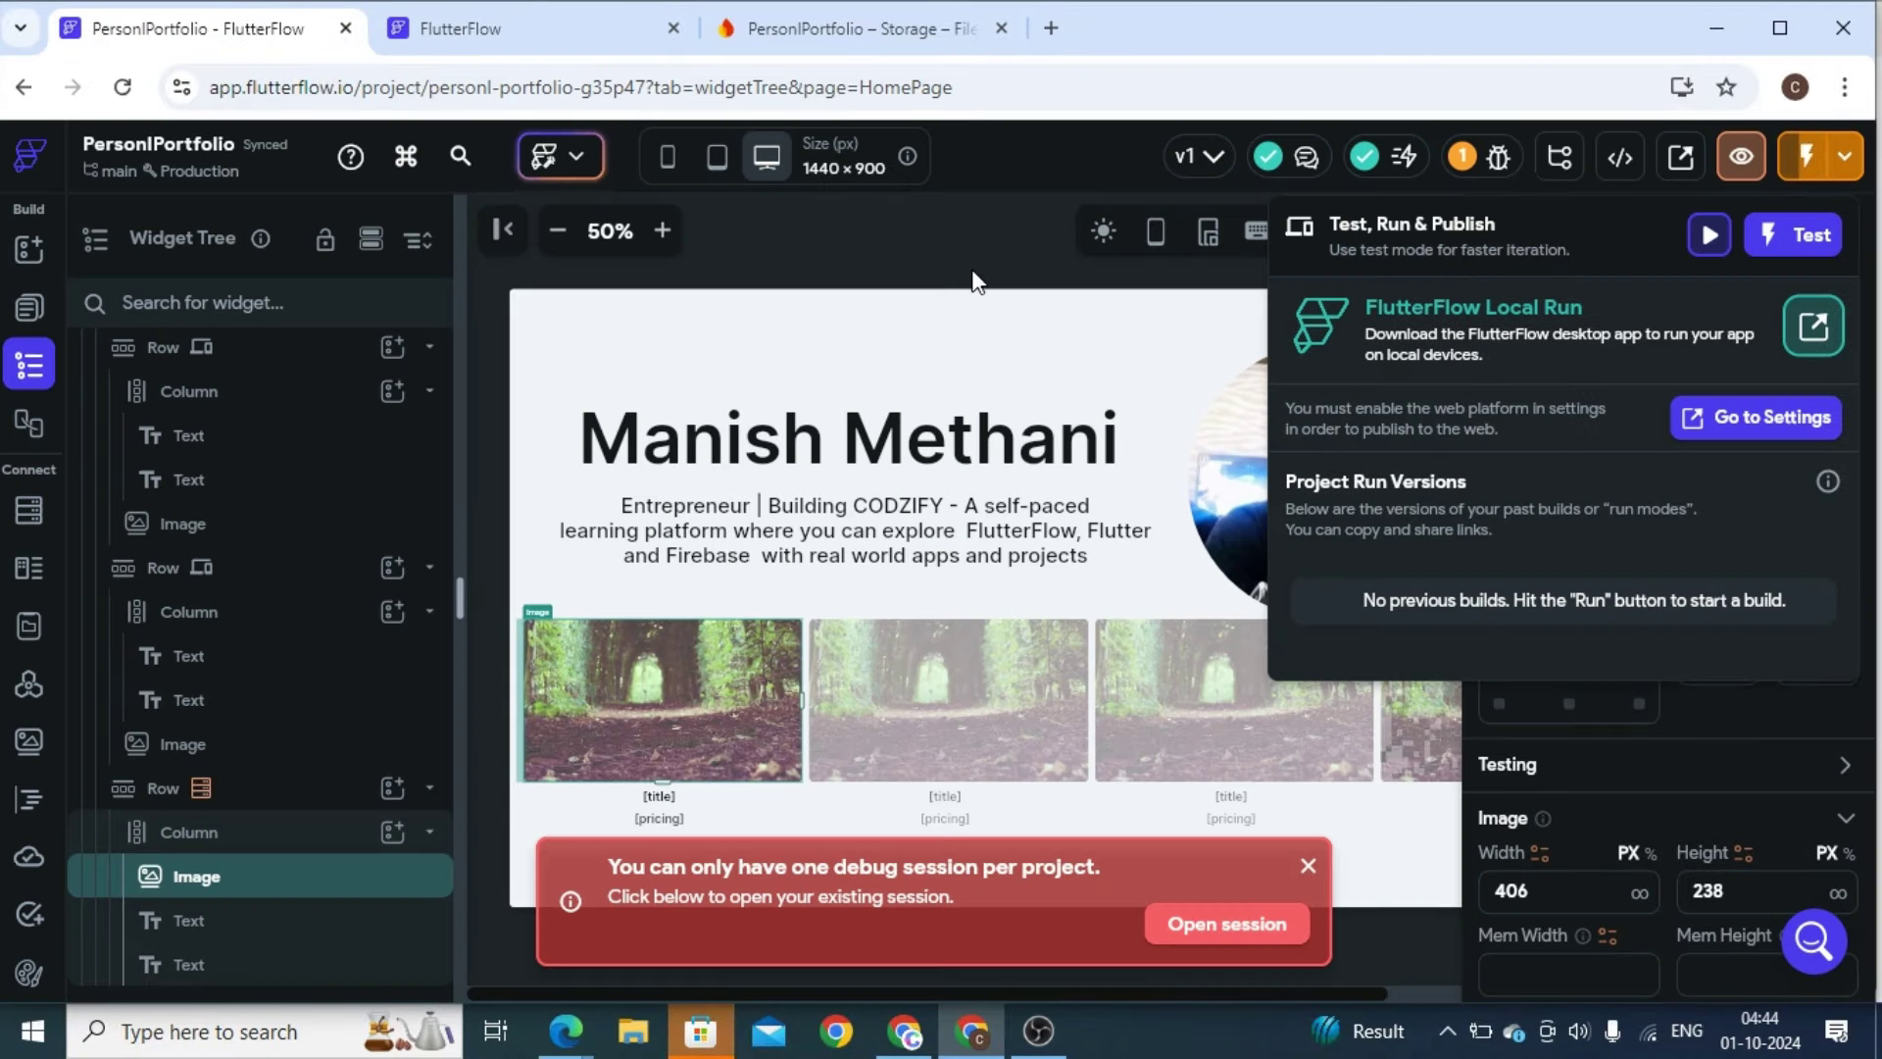
pyautogui.click(974, 284)
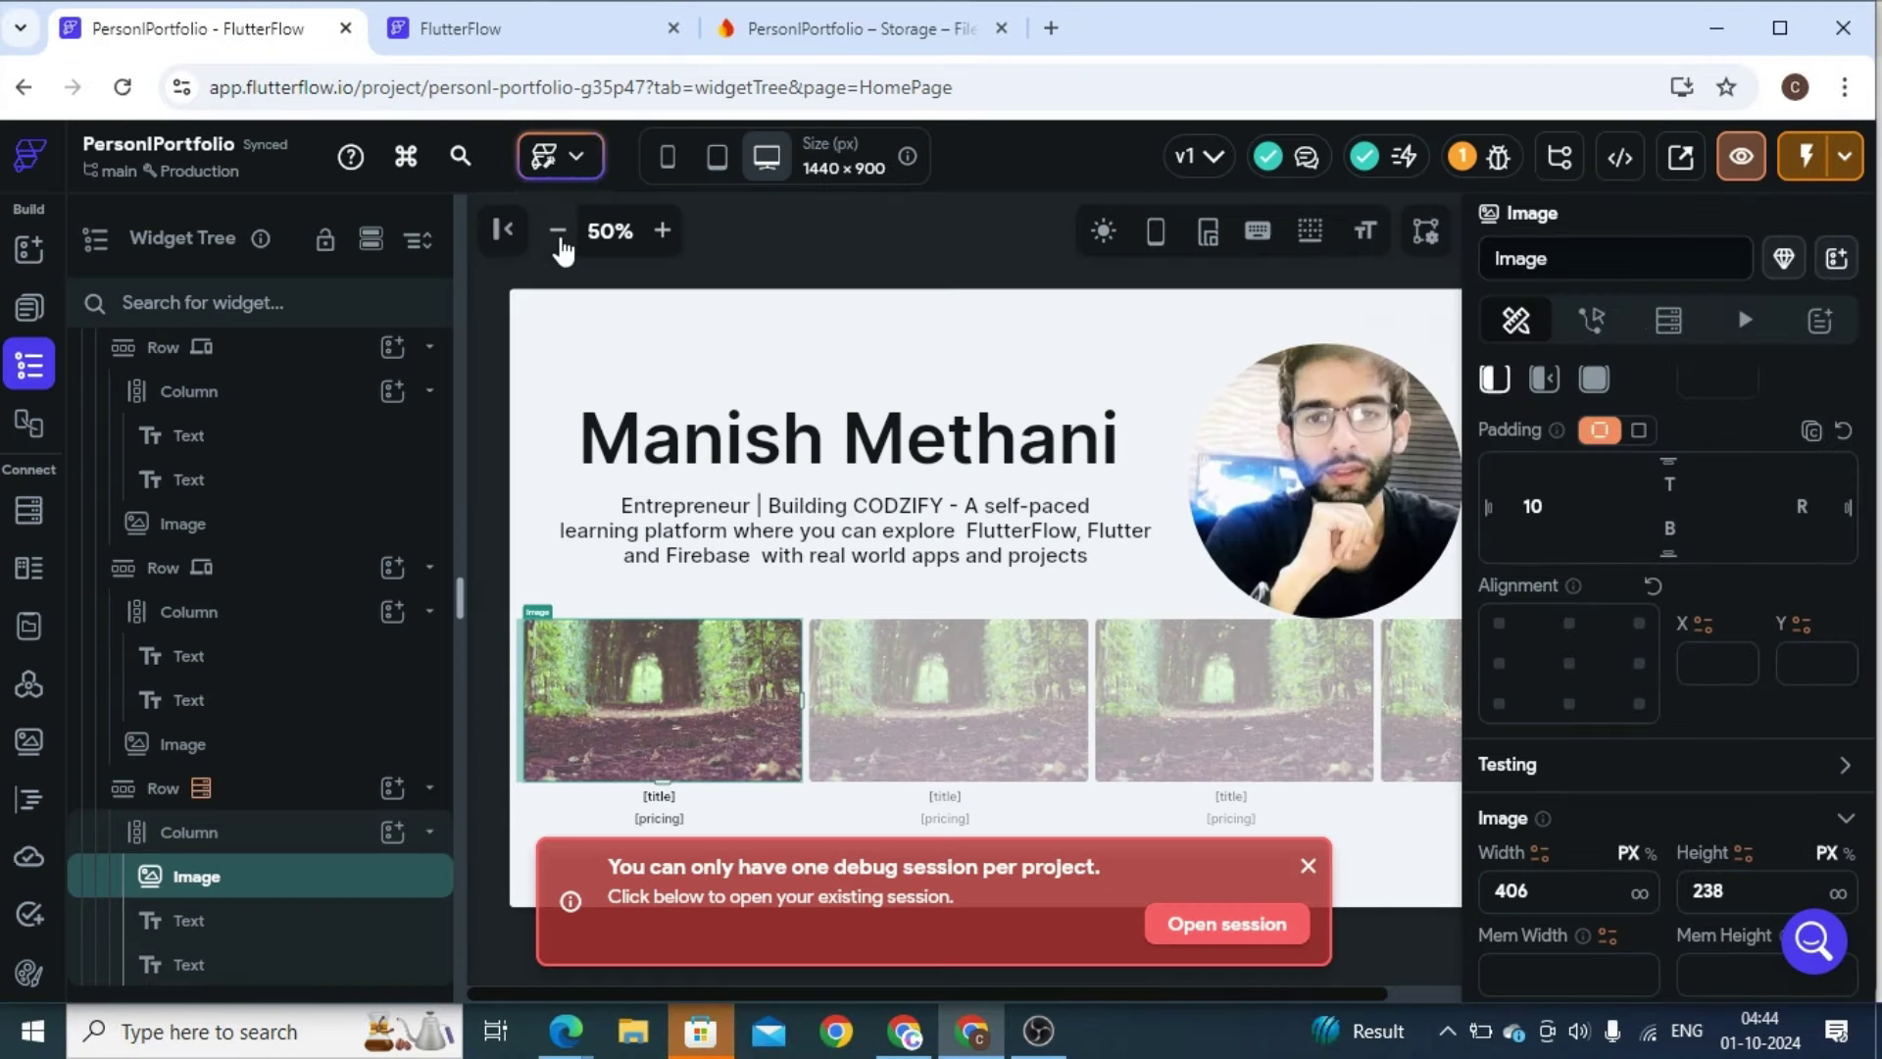
pyautogui.click(558, 230)
pyautogui.click(1220, 908)
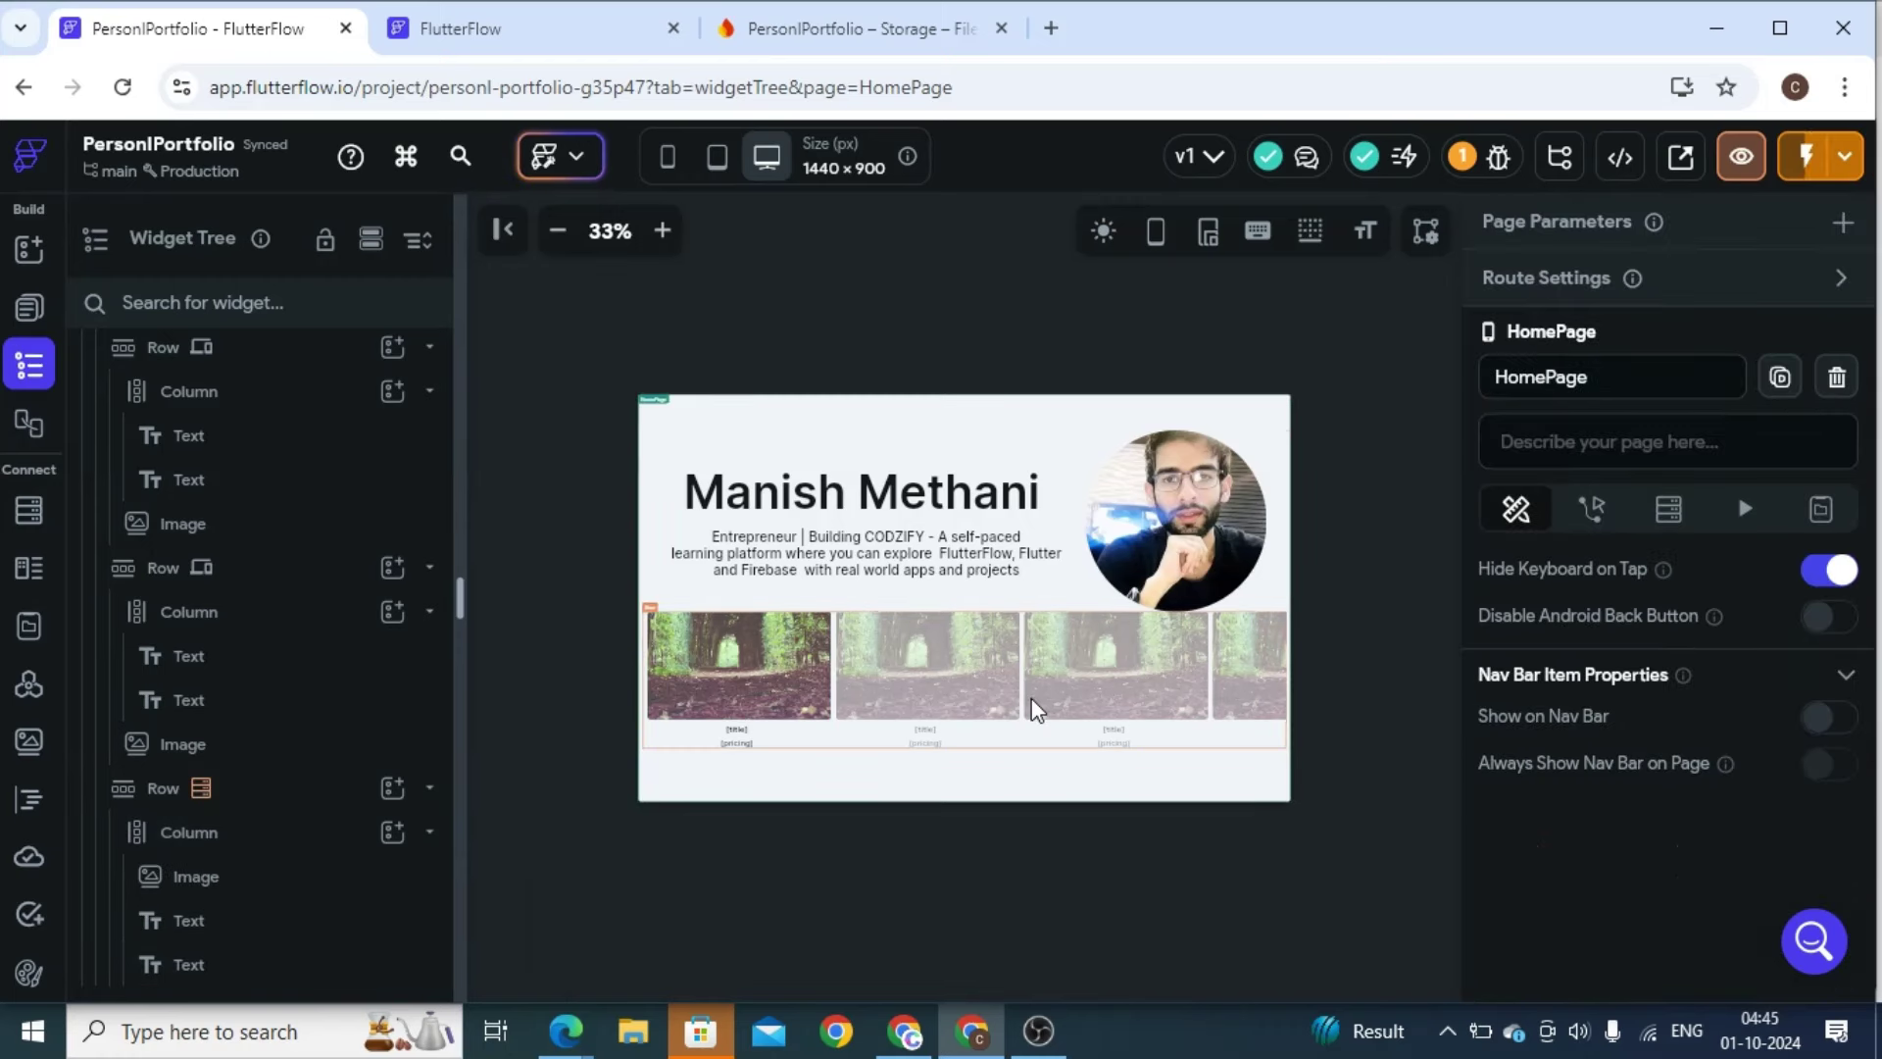
pyautogui.click(712, 159)
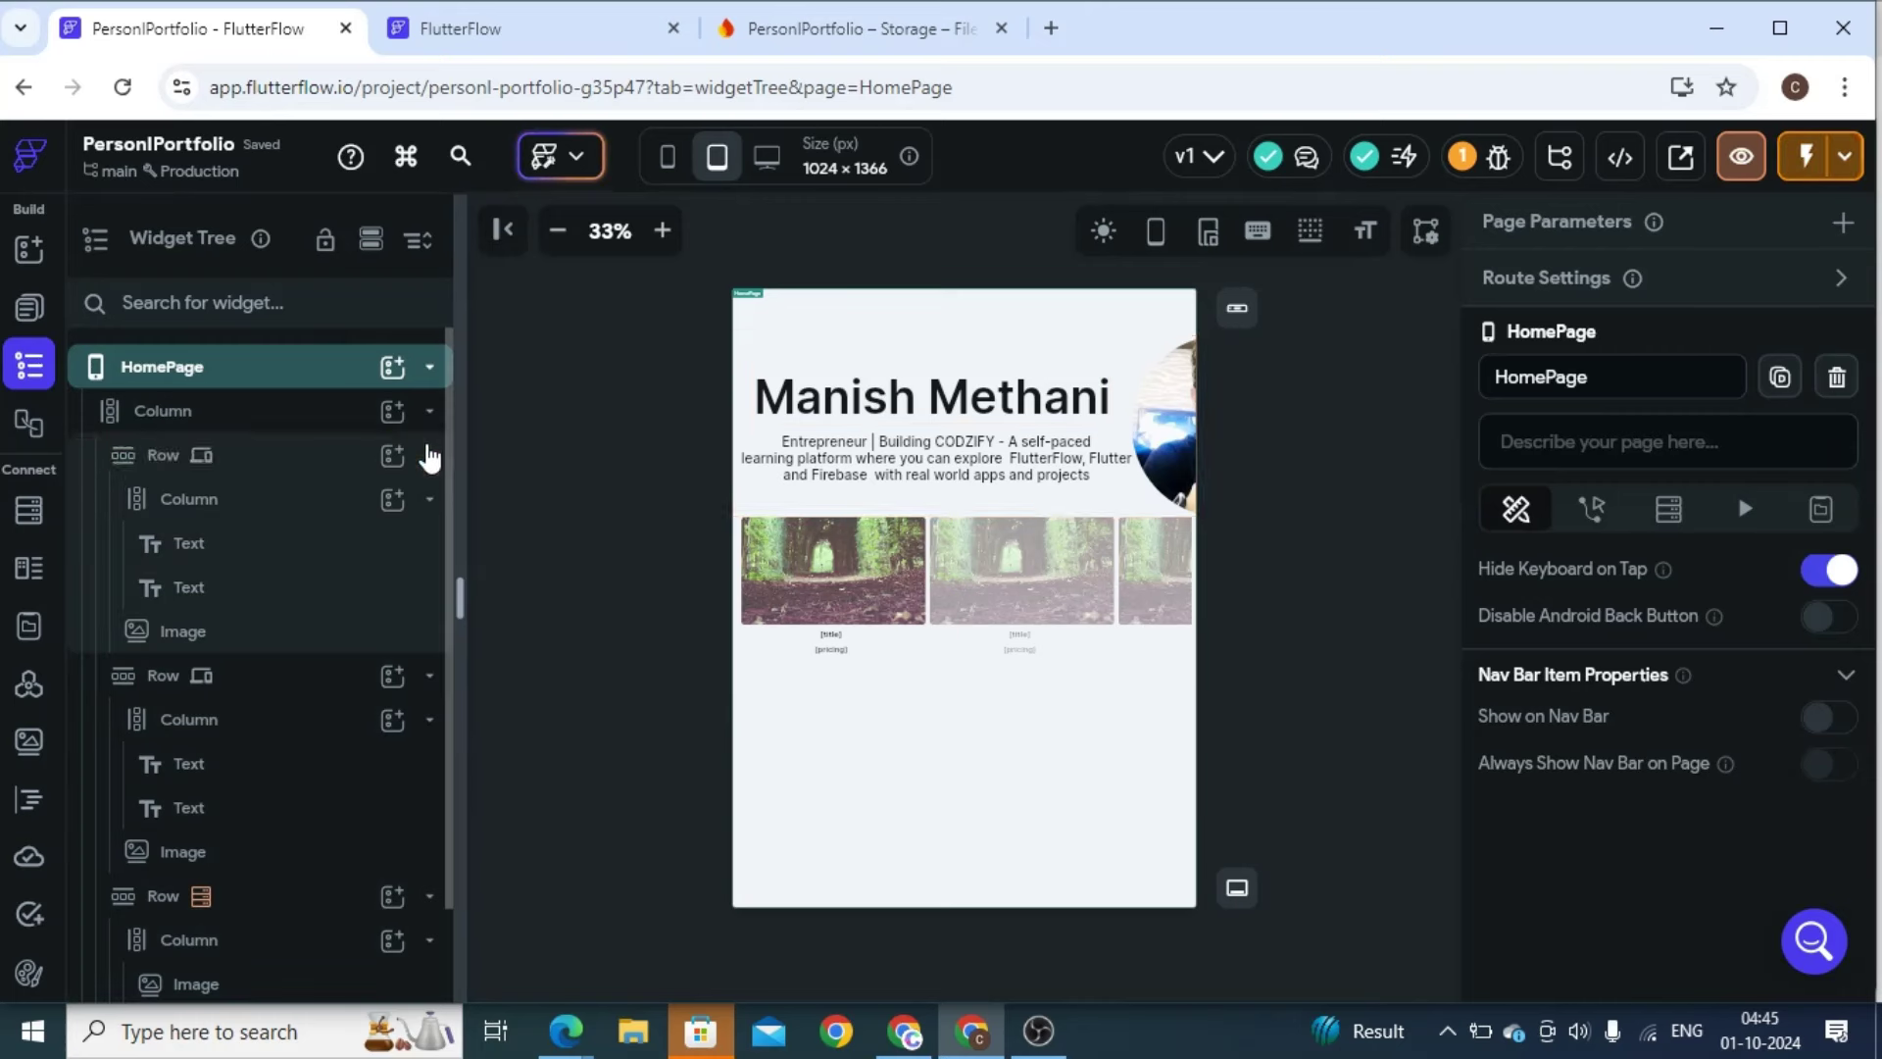
# Expand and collapse the header, second and course card rows in the Widget Tree to inspect them
pyautogui.click(300, 461)
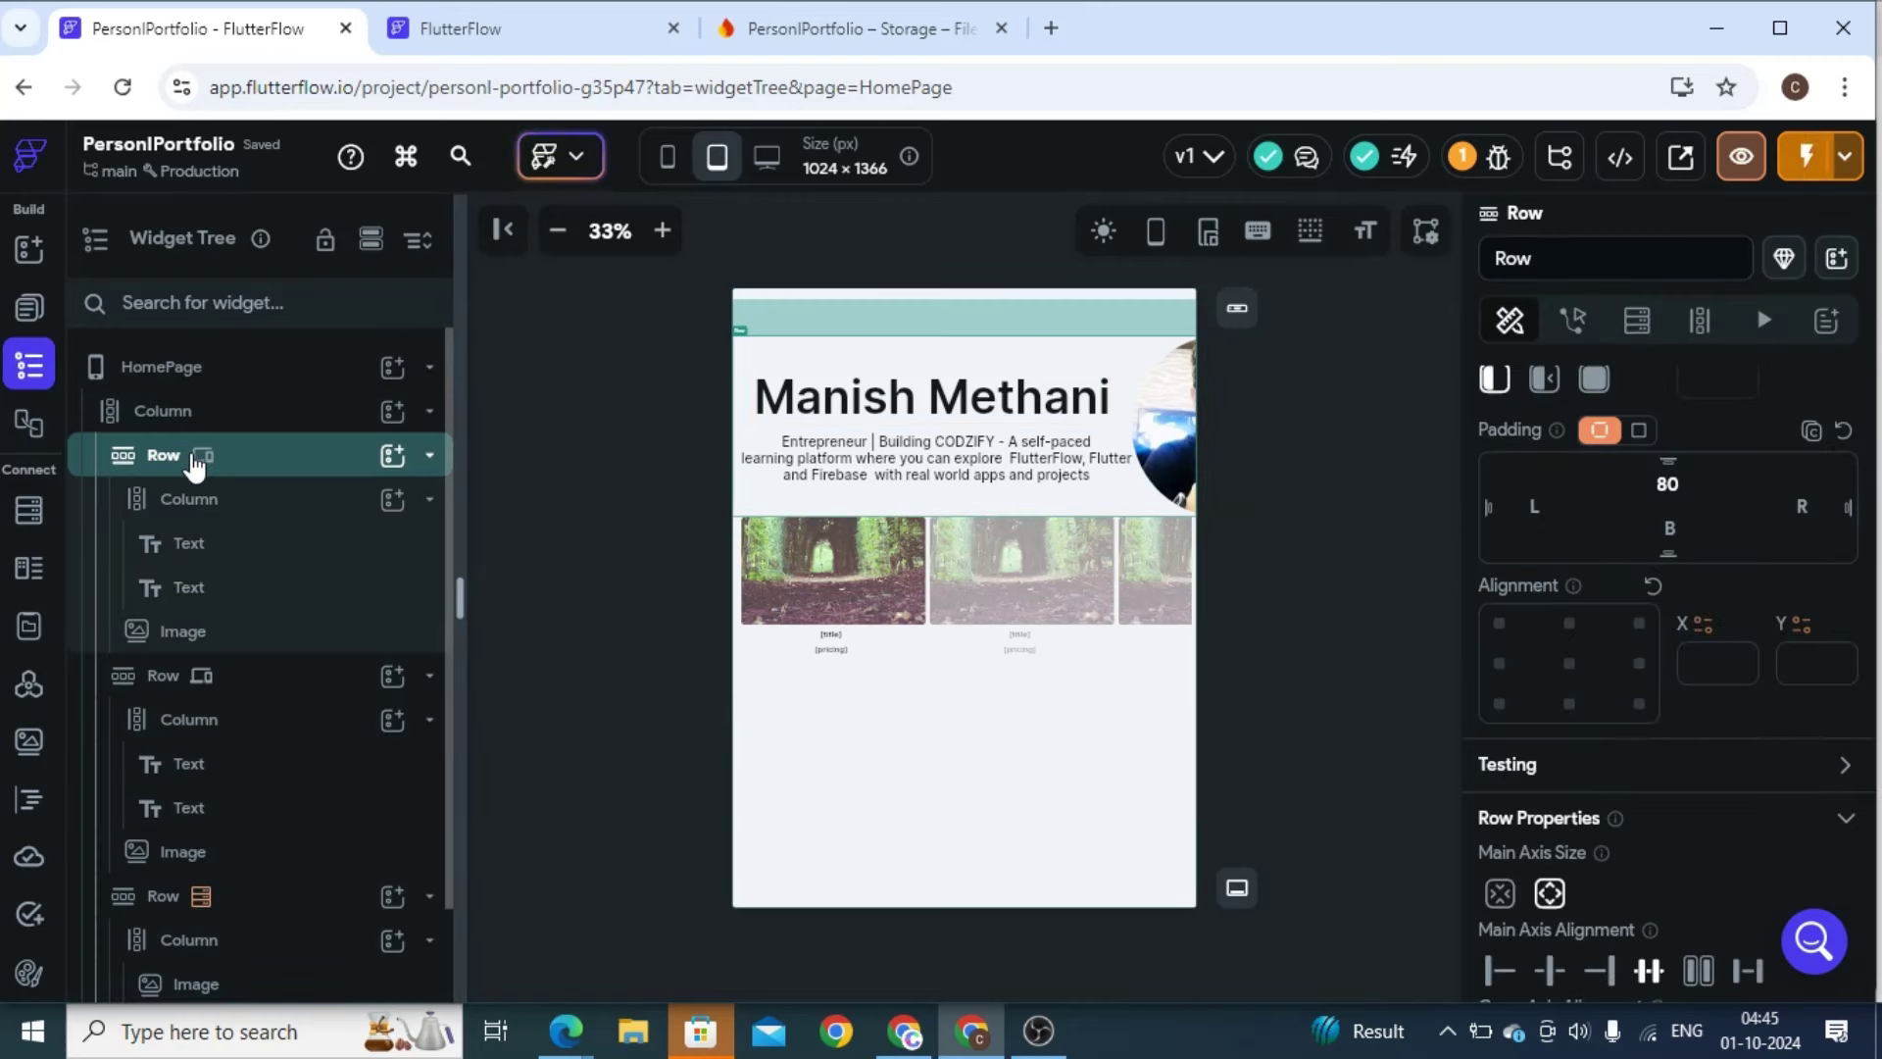
pyautogui.click(429, 679)
pyautogui.click(429, 722)
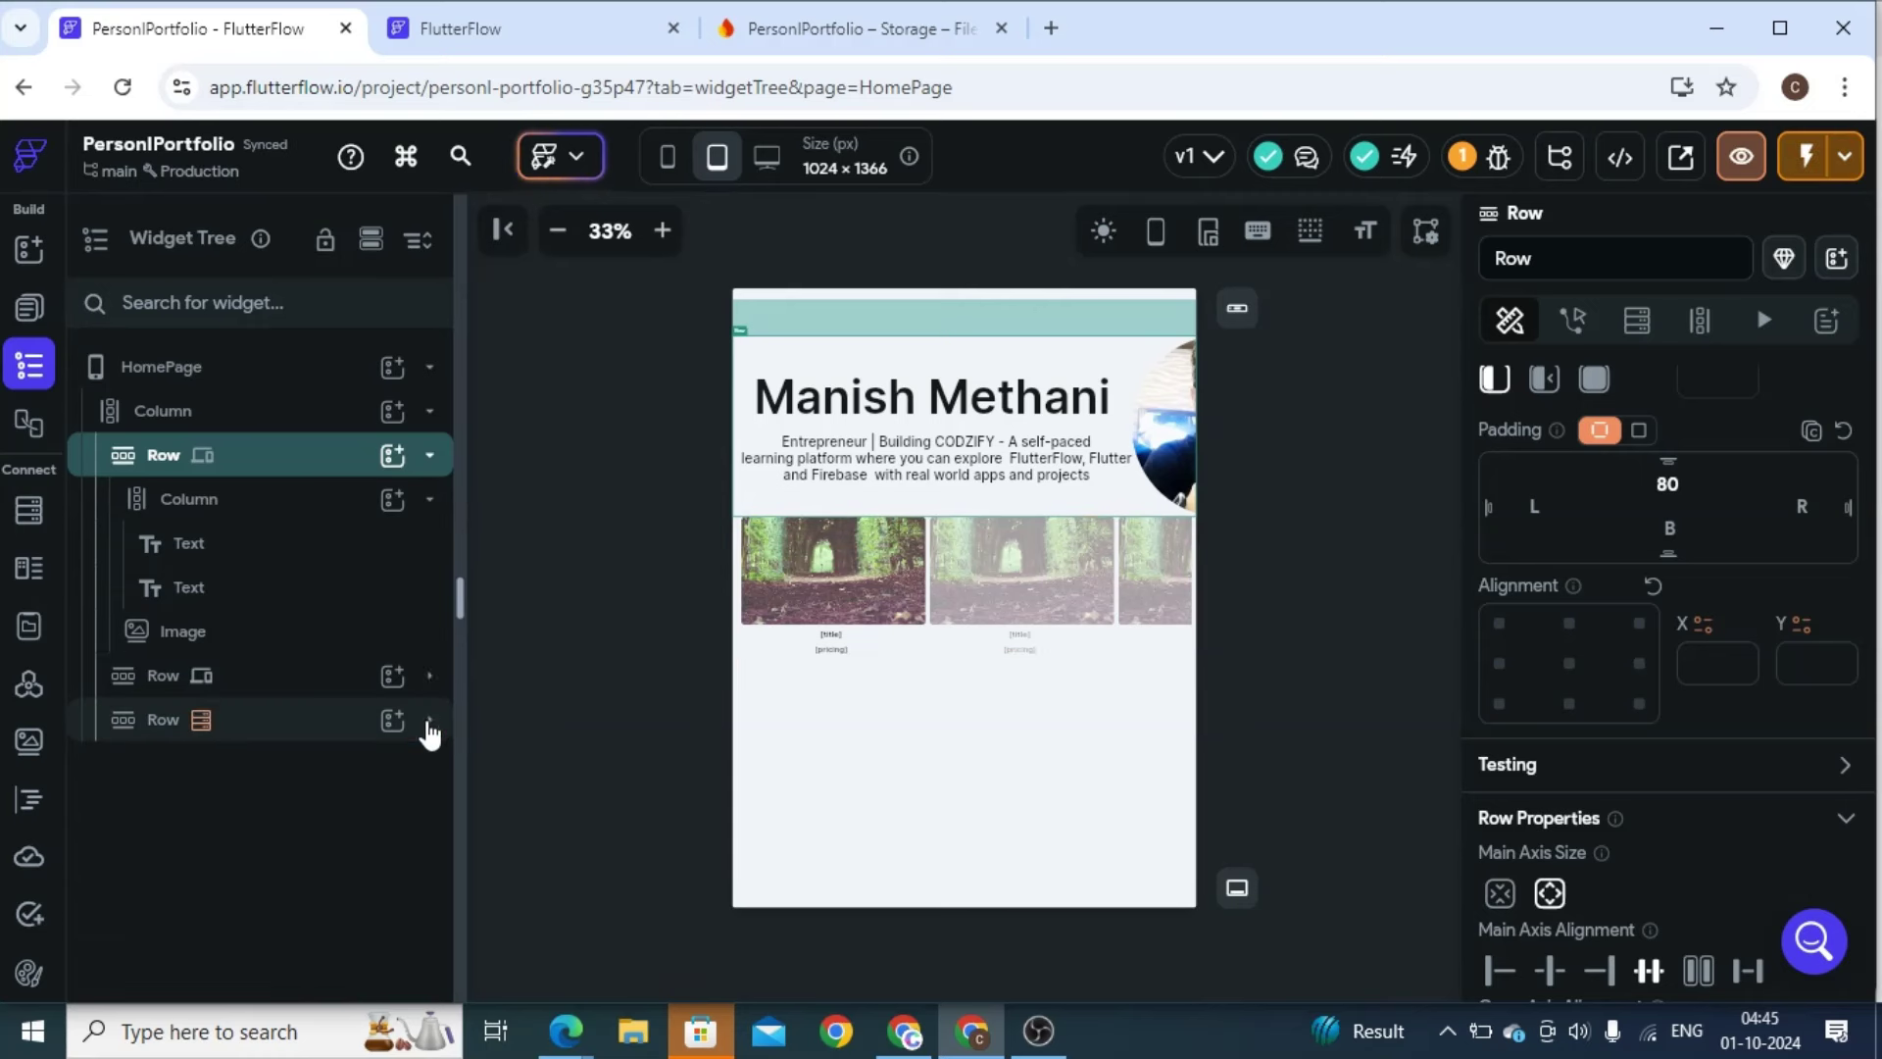
pyautogui.click(217, 576)
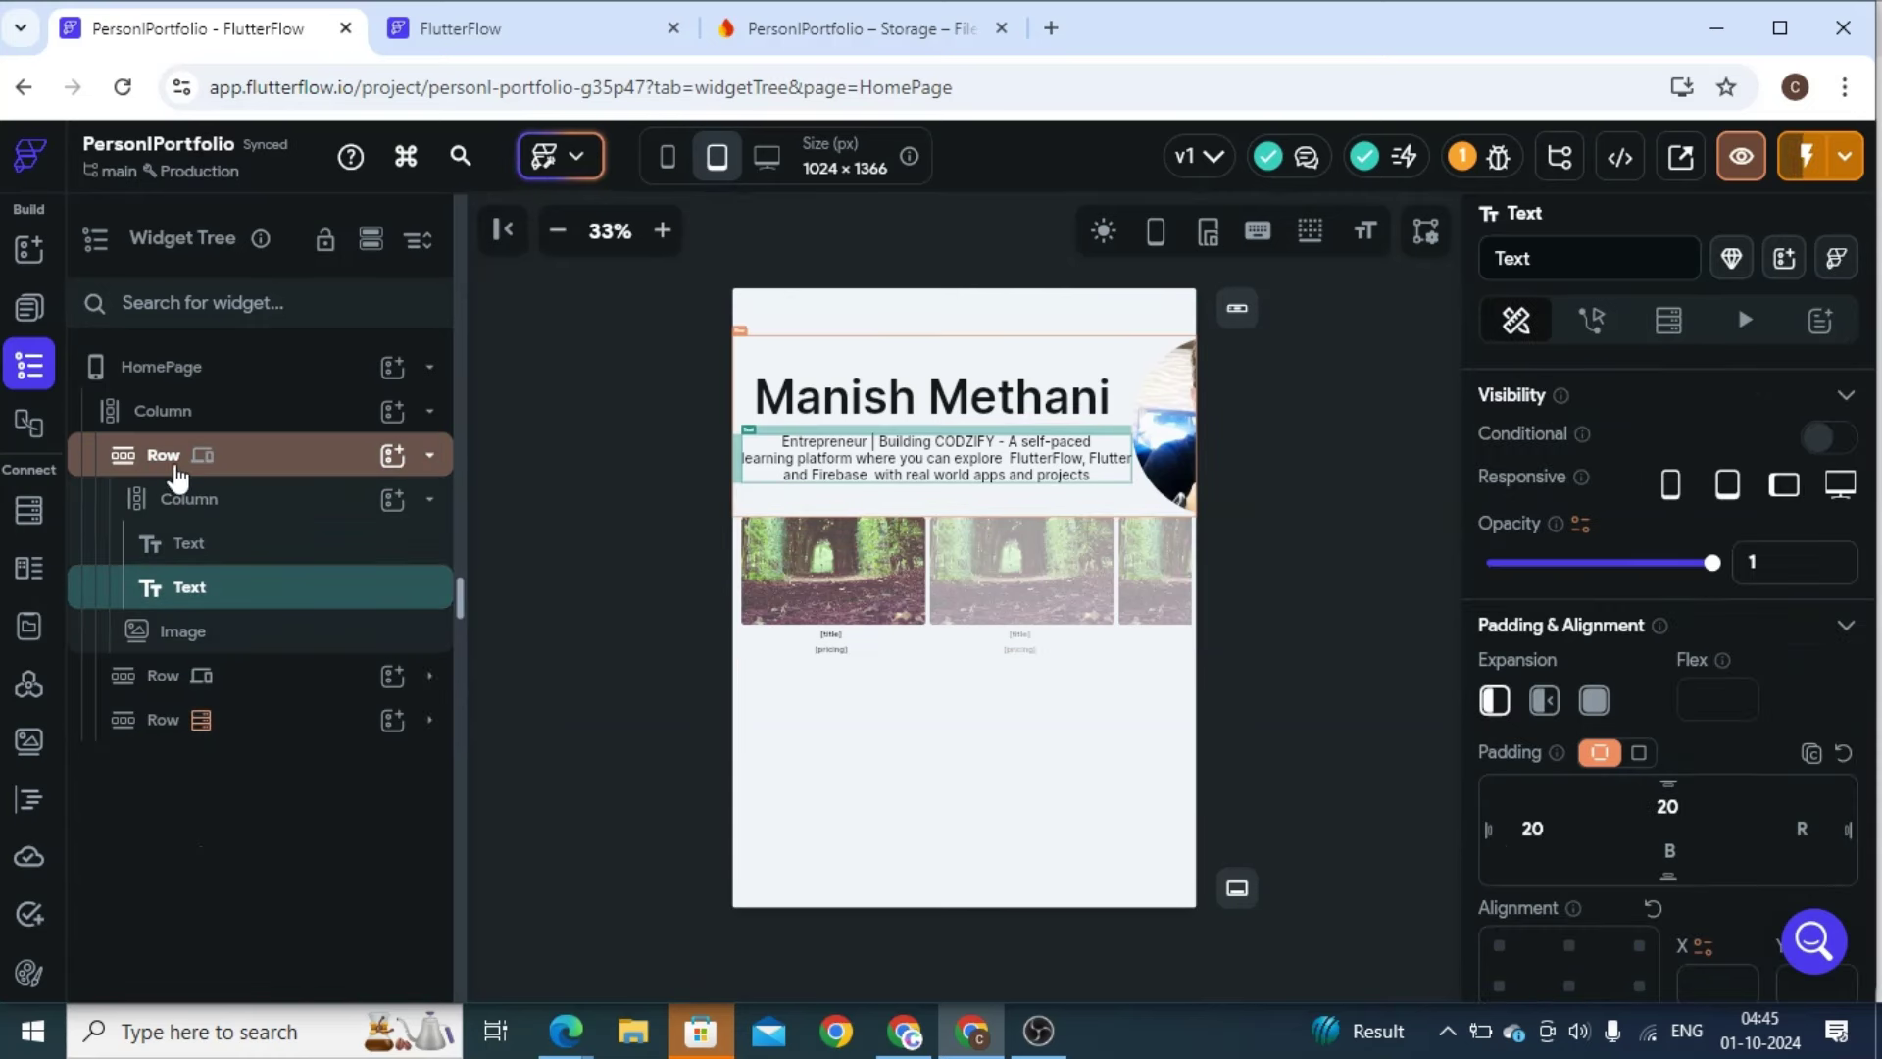
pyautogui.click(164, 456)
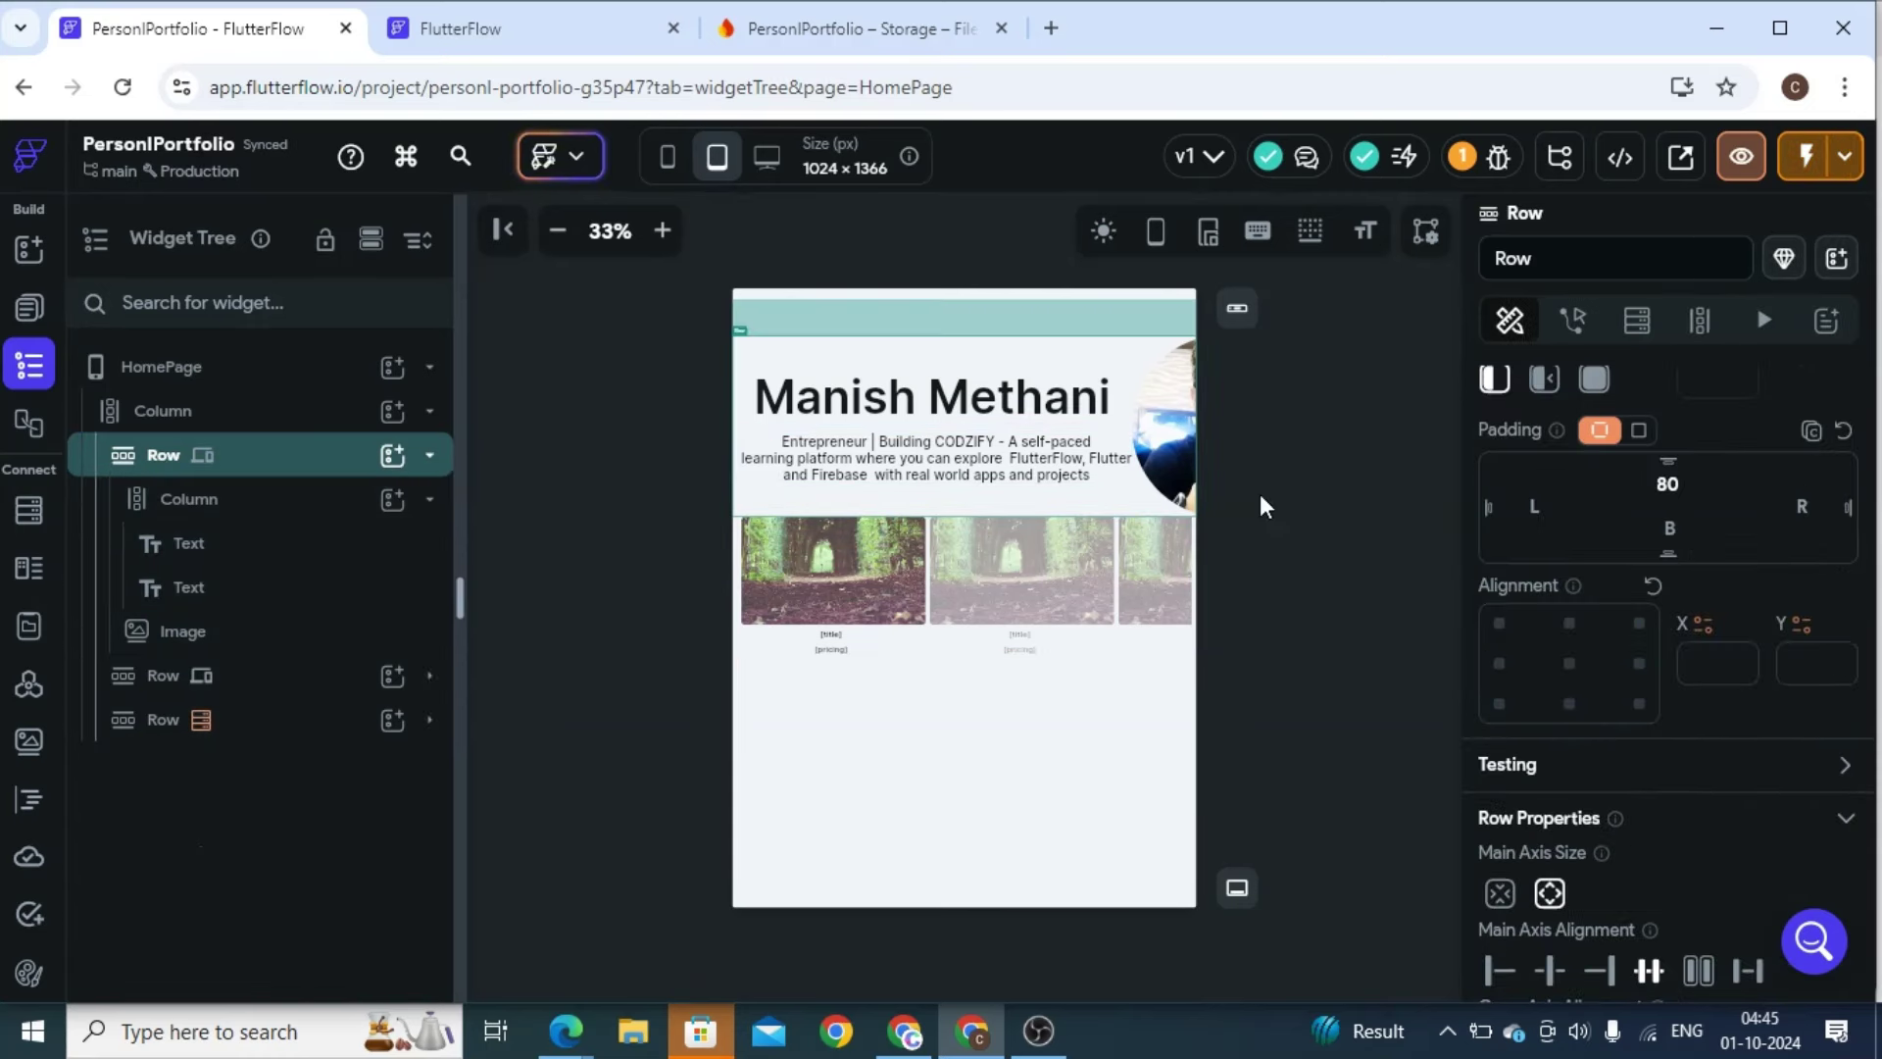
pyautogui.scroll(3, 1742, 544)
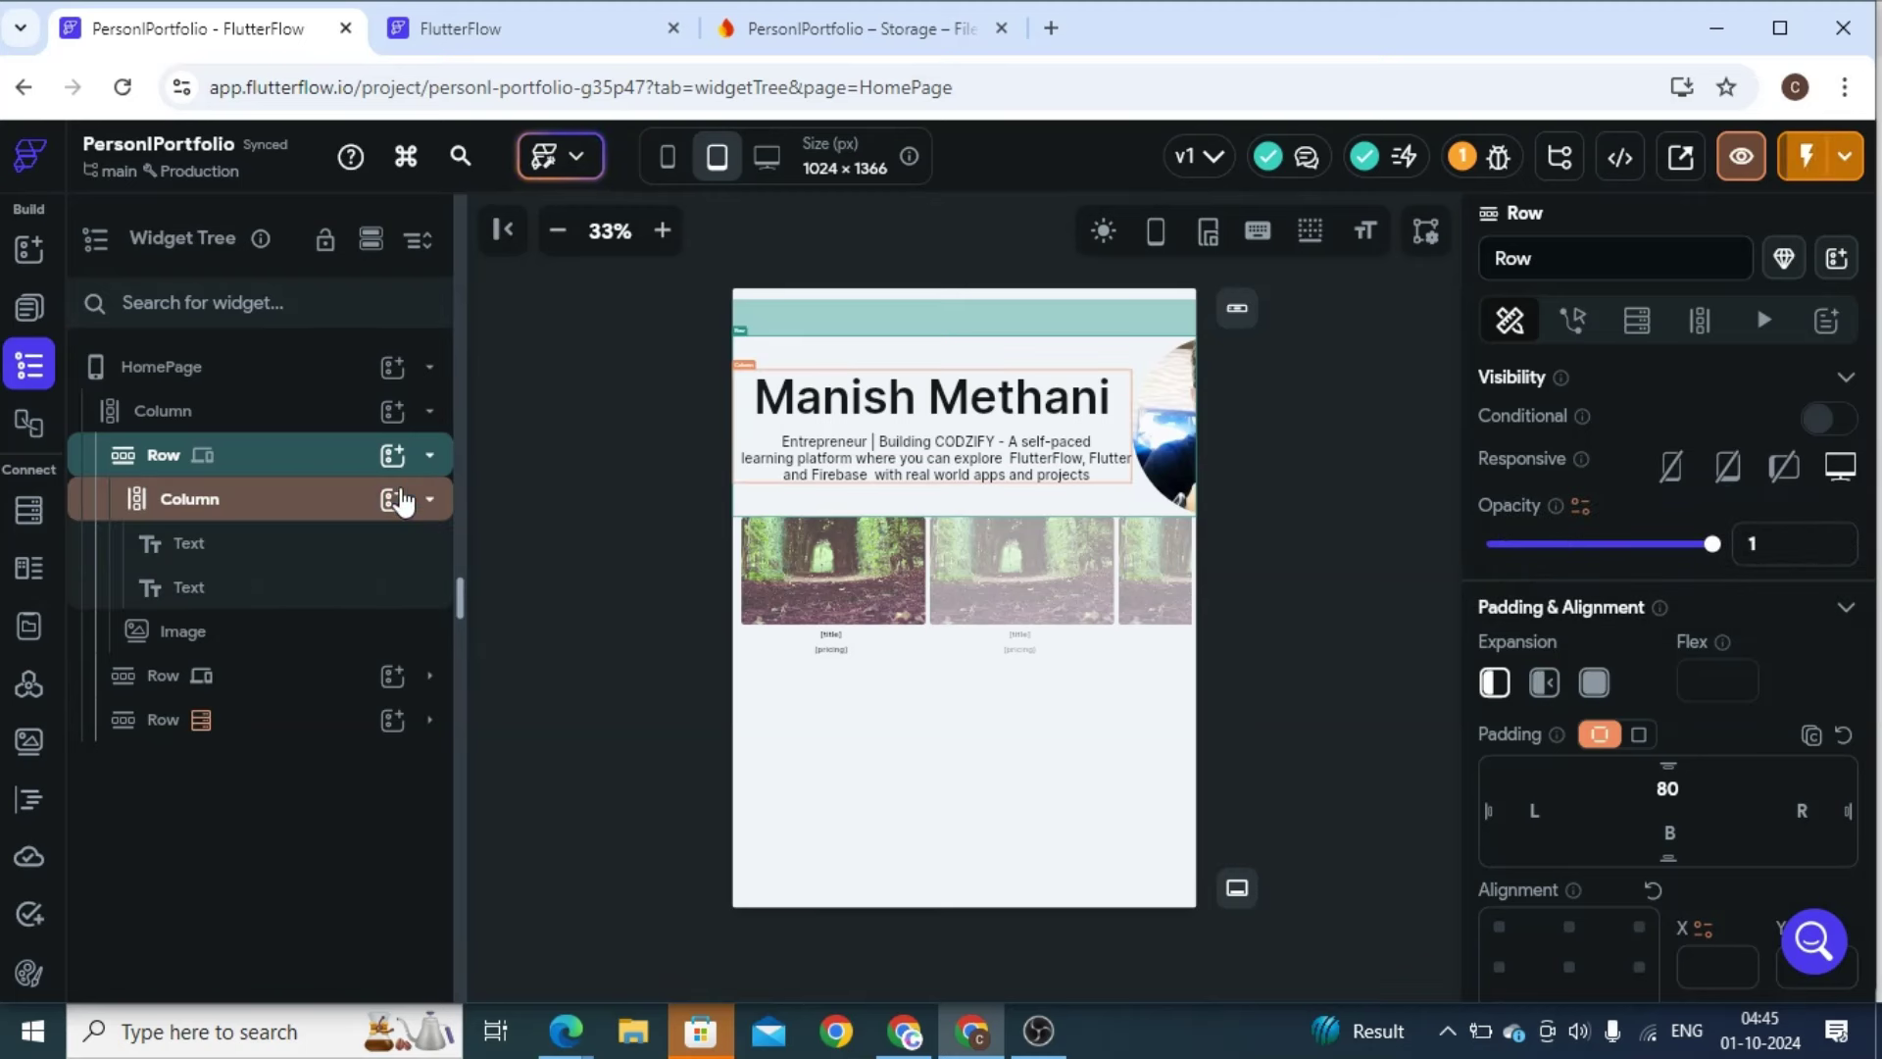
pyautogui.click(428, 455)
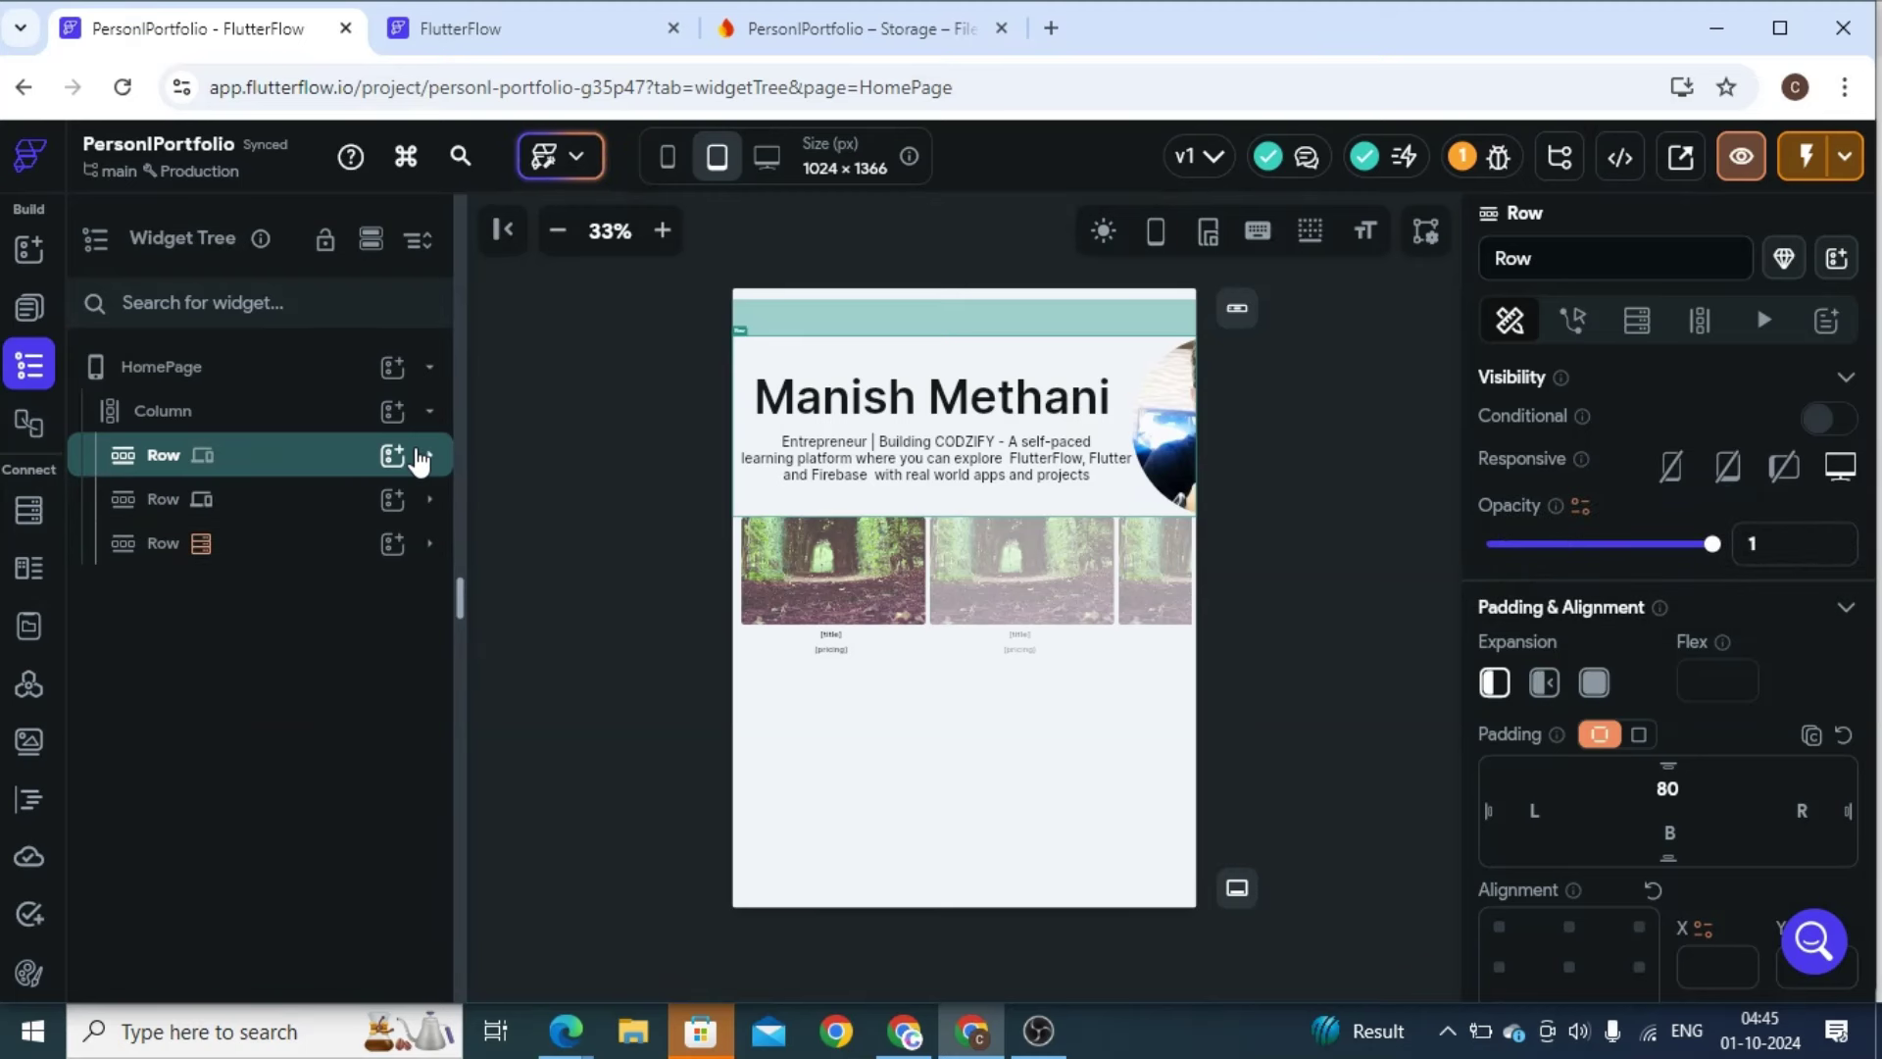
pyautogui.click(331, 510)
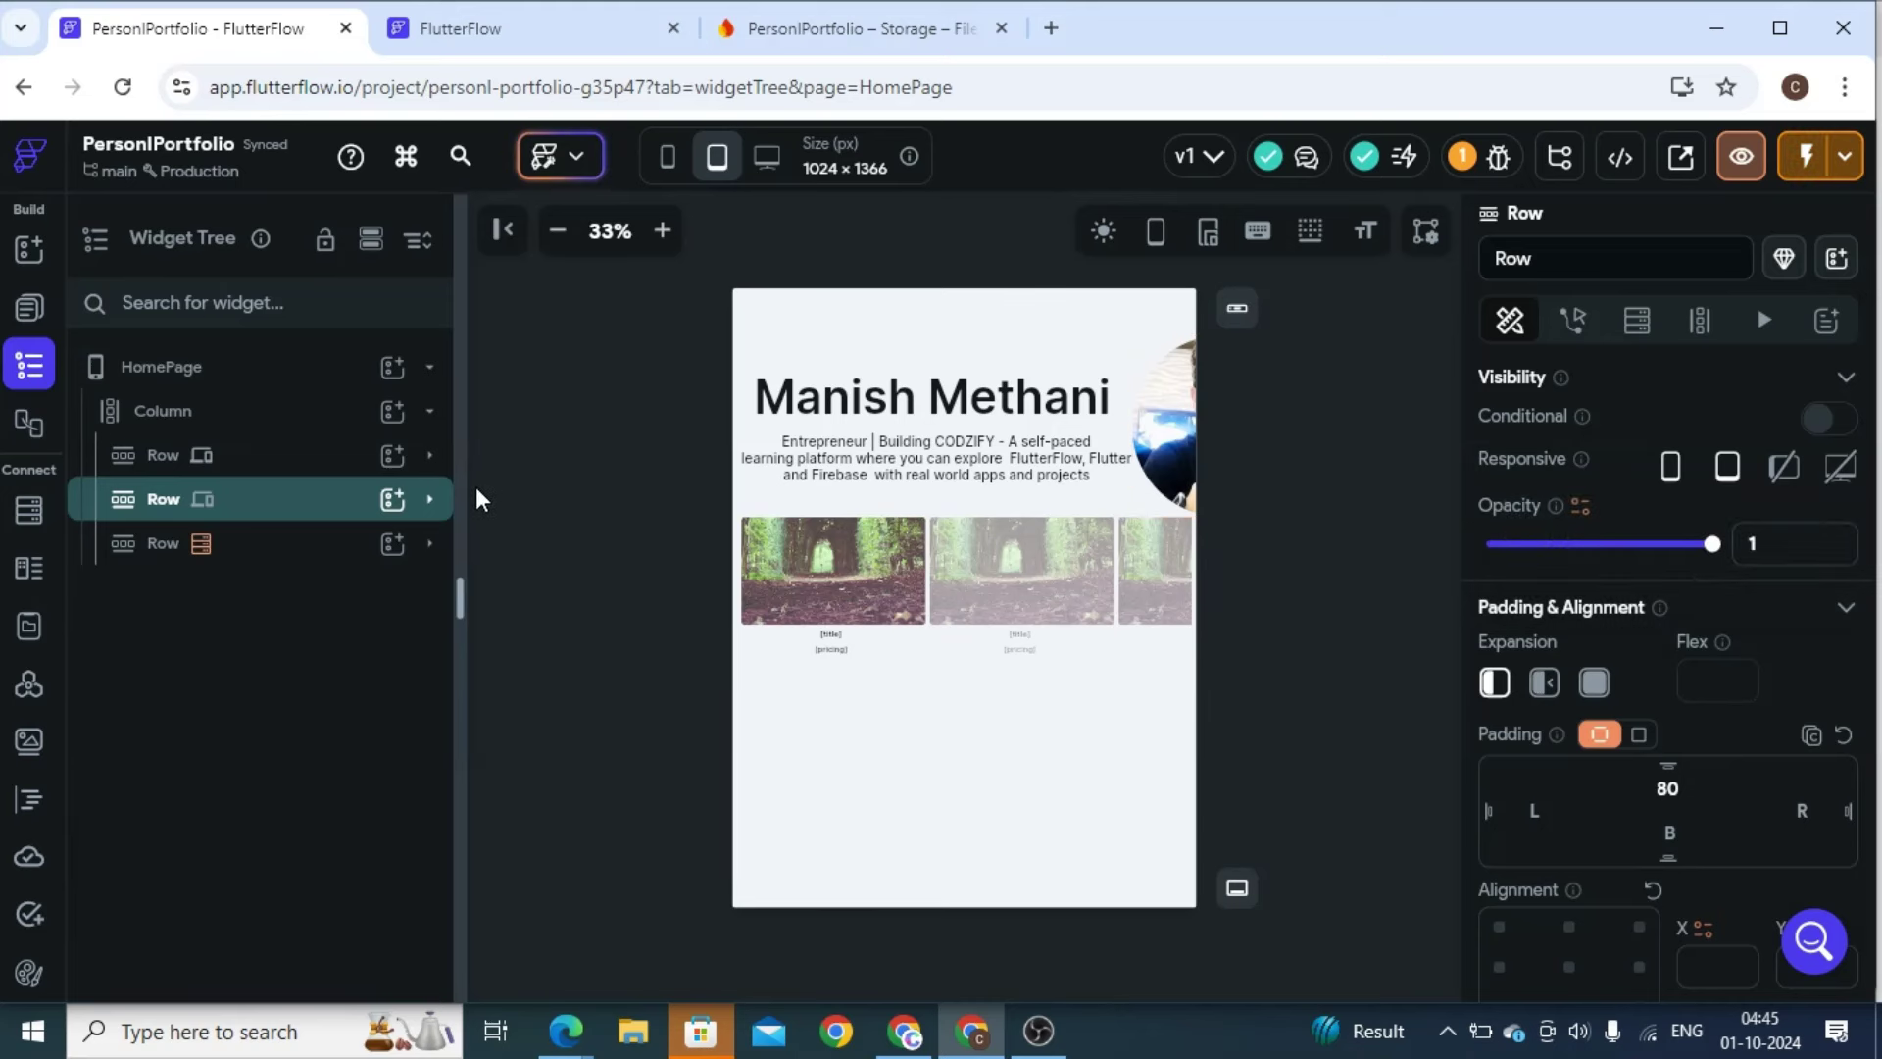
pyautogui.click(430, 499)
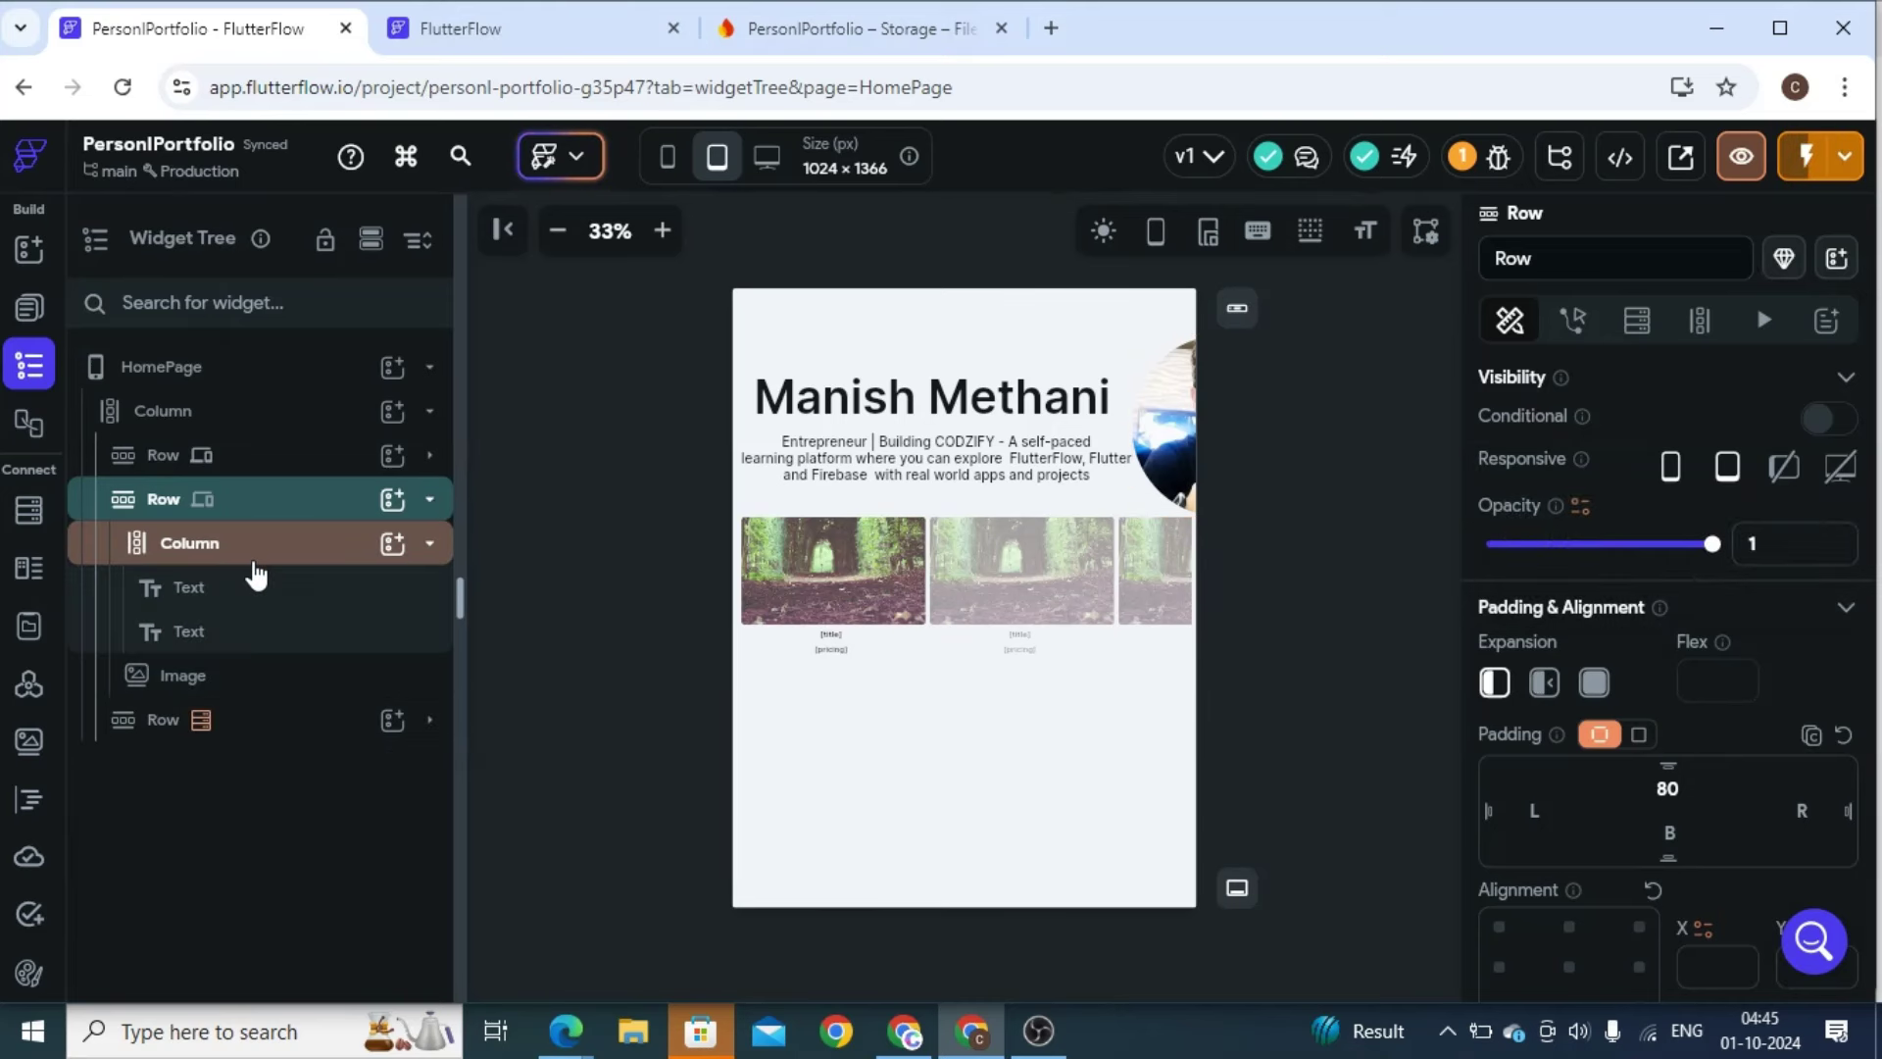
pyautogui.click(327, 518)
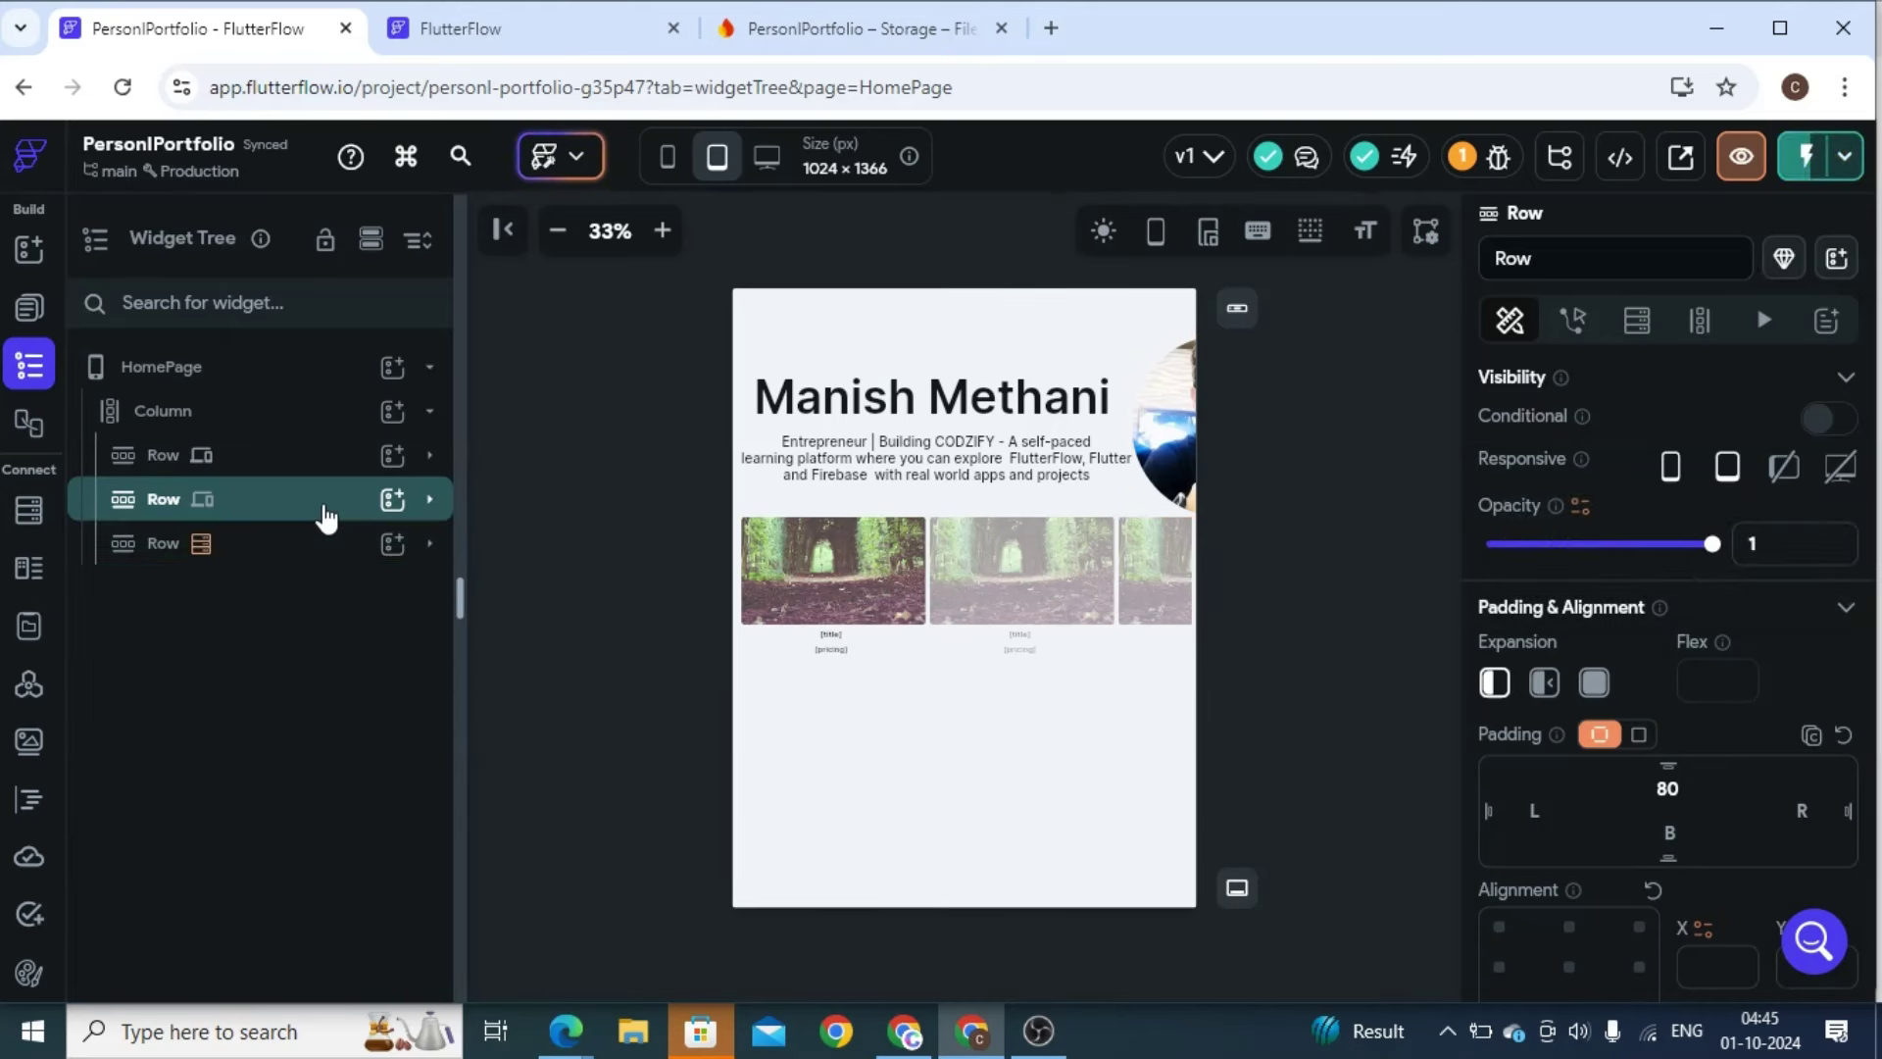
pyautogui.click(327, 518)
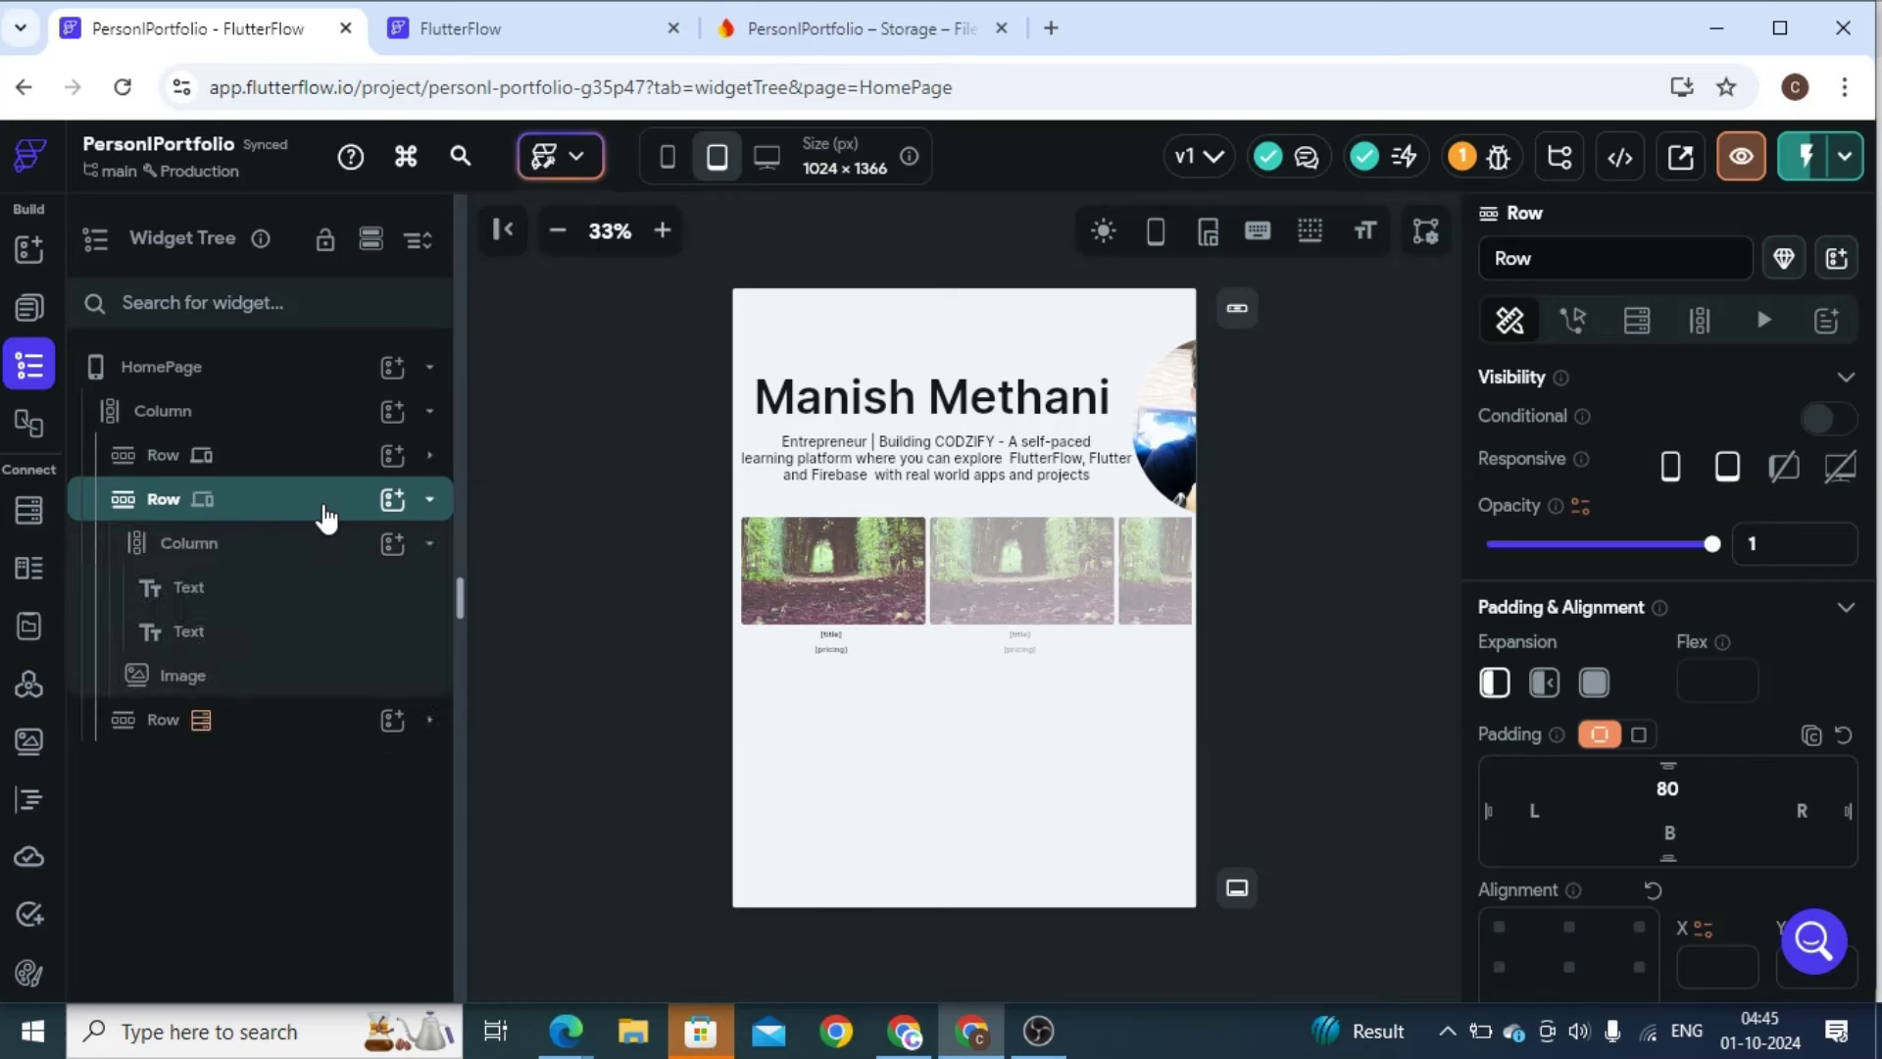
pyautogui.click(214, 549)
# Move the name-and-description column out of its row, delete the leftover row, and reorder the page
pyautogui.rightClick(213, 549)
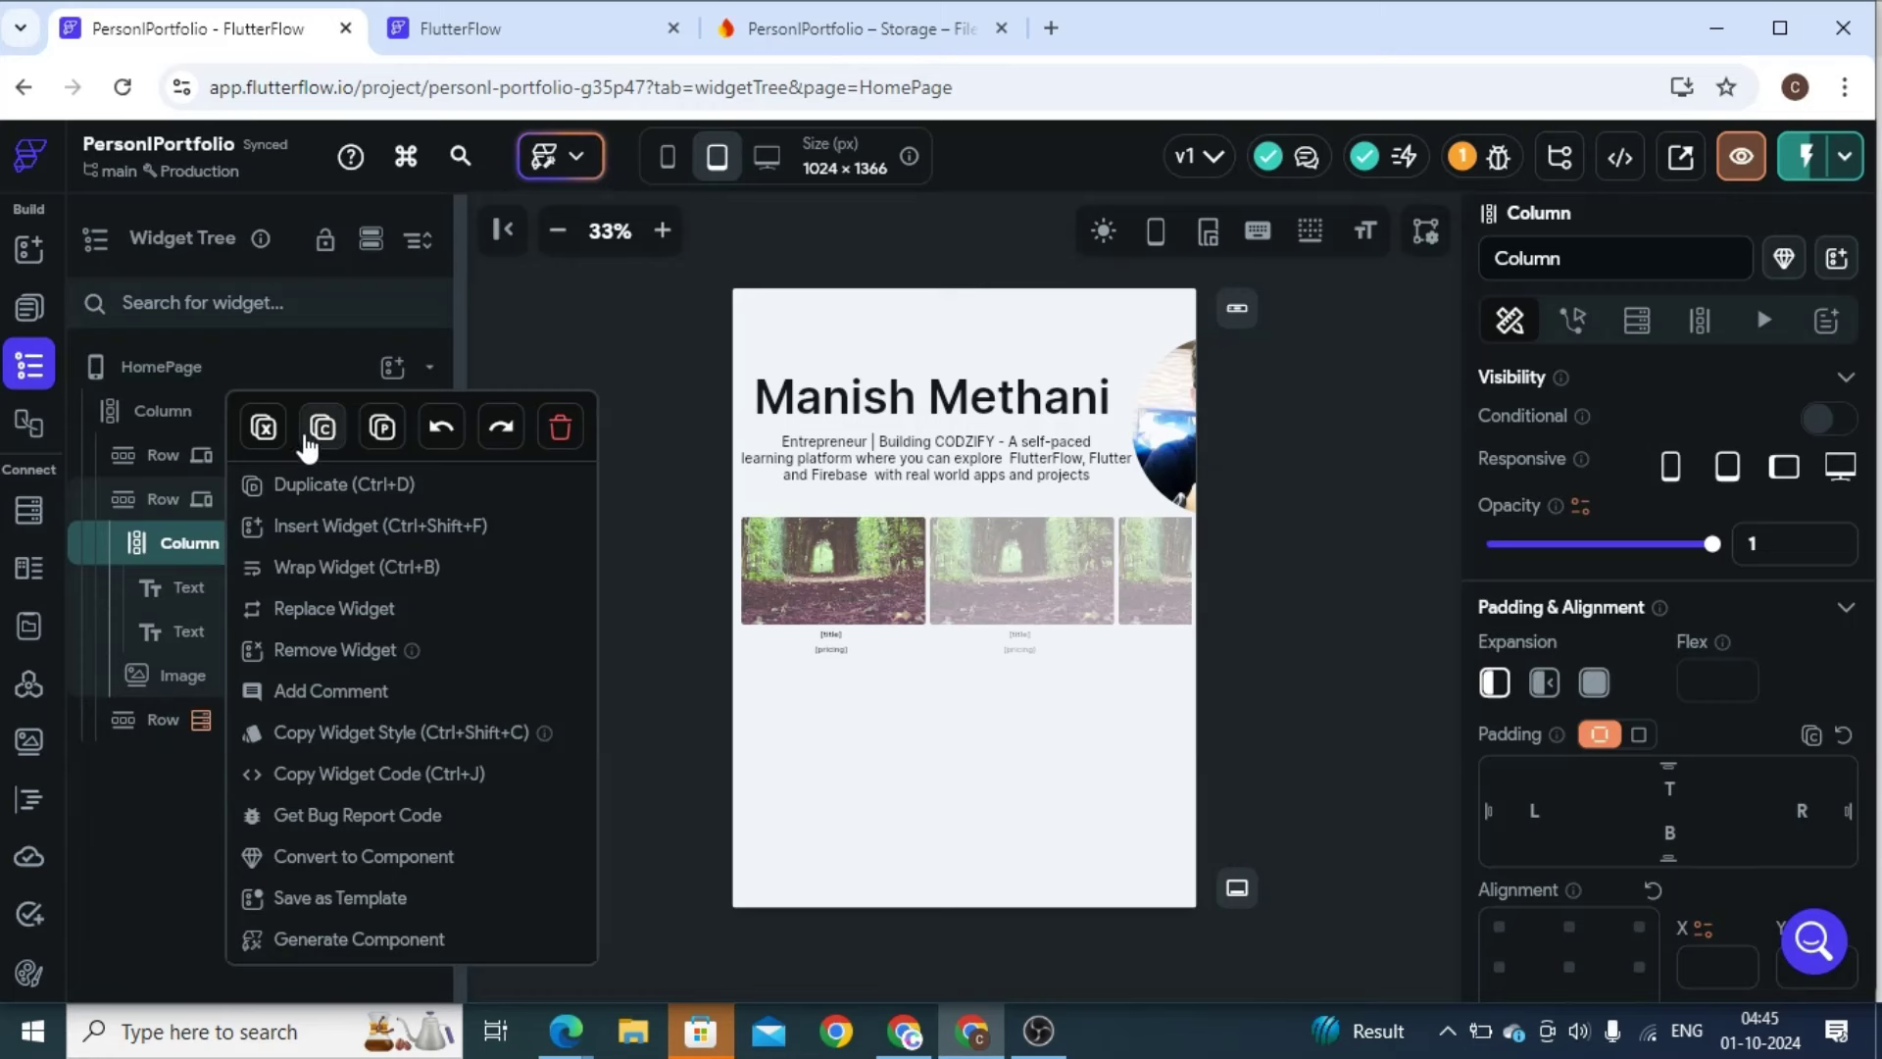
pyautogui.click(274, 436)
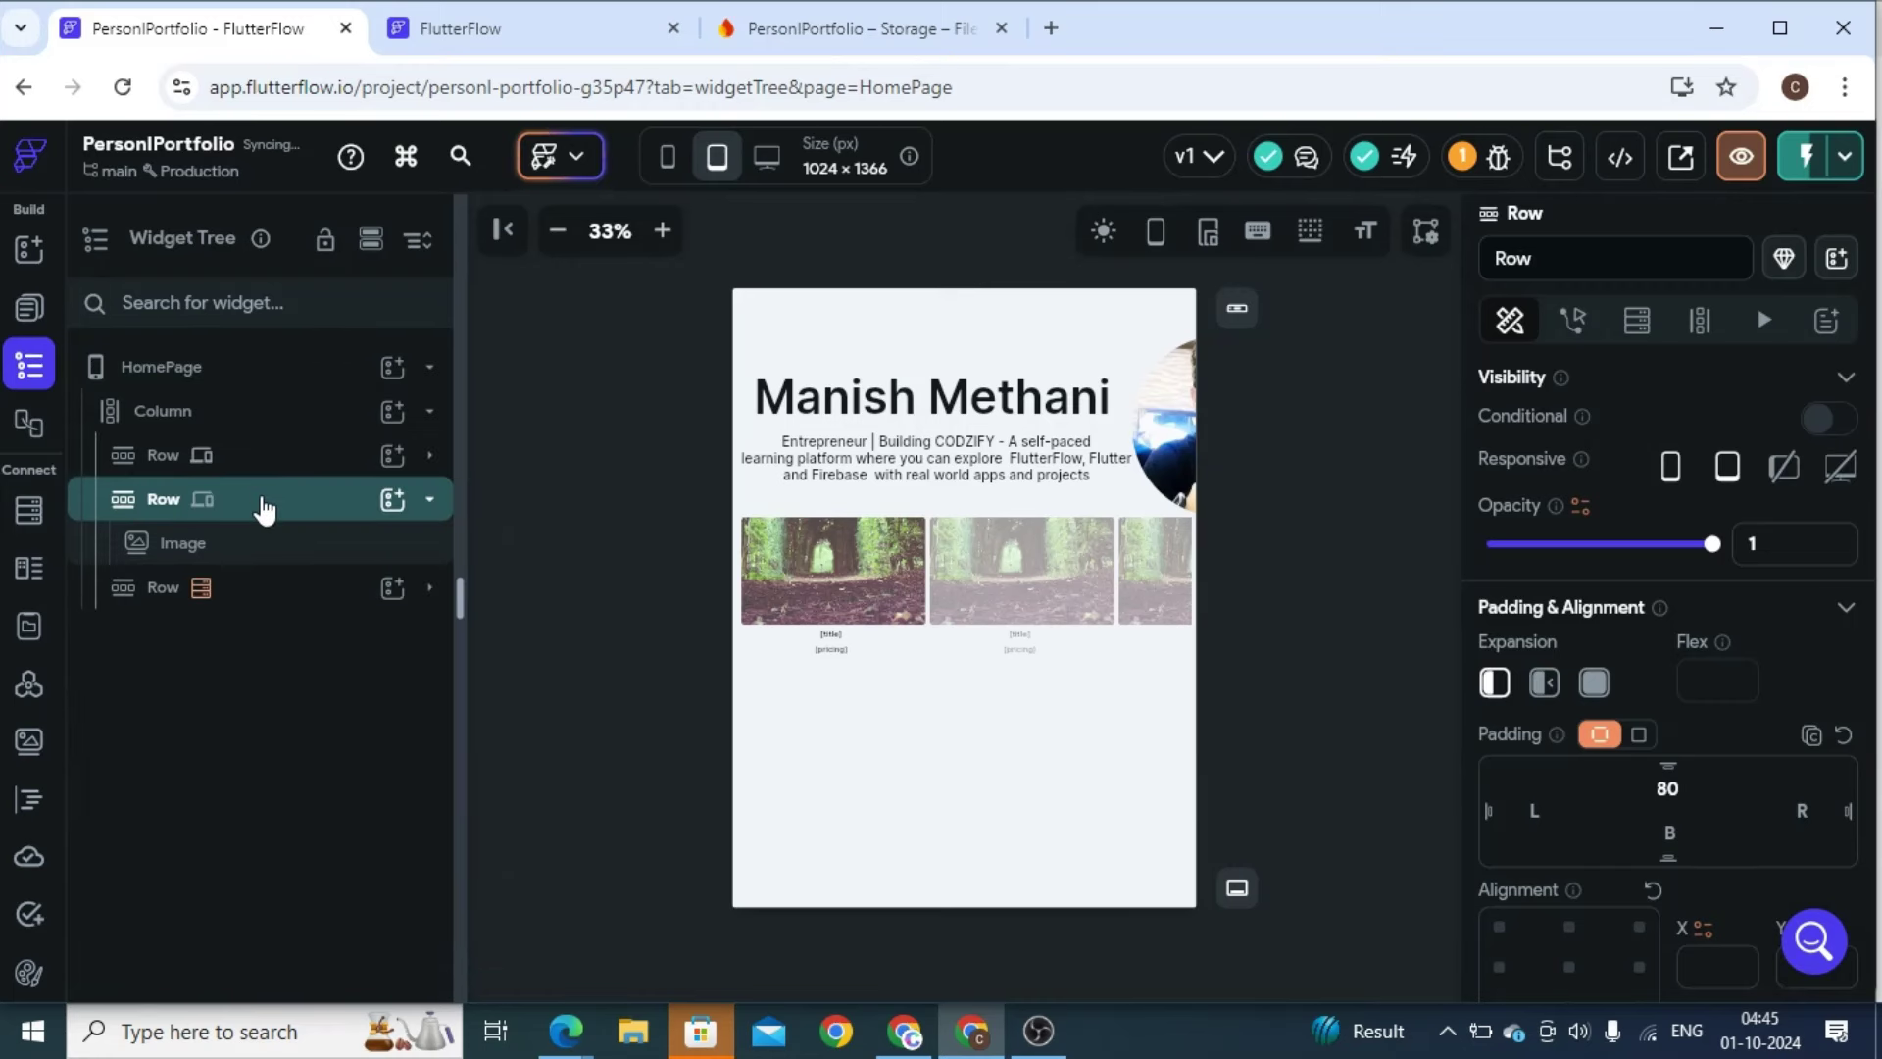
pyautogui.rightClick(261, 498)
pyautogui.click(610, 345)
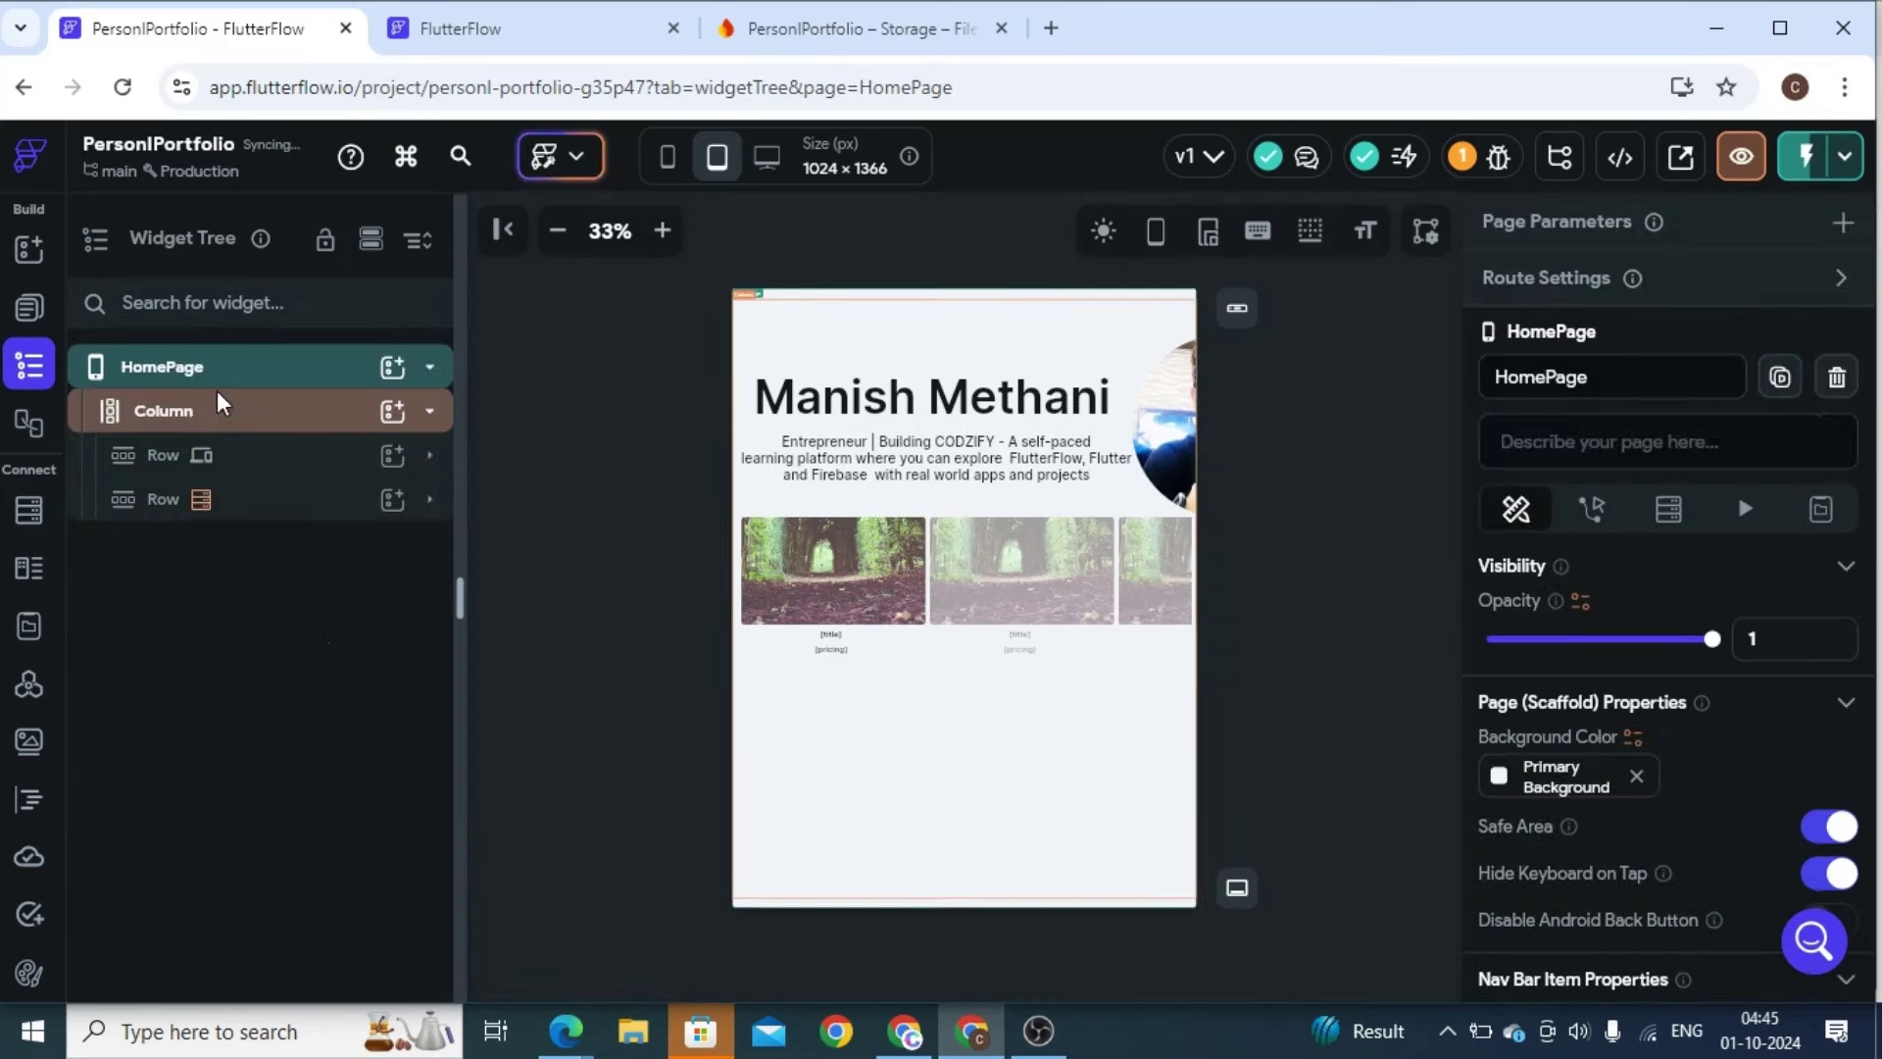
pyautogui.rightClick(194, 420)
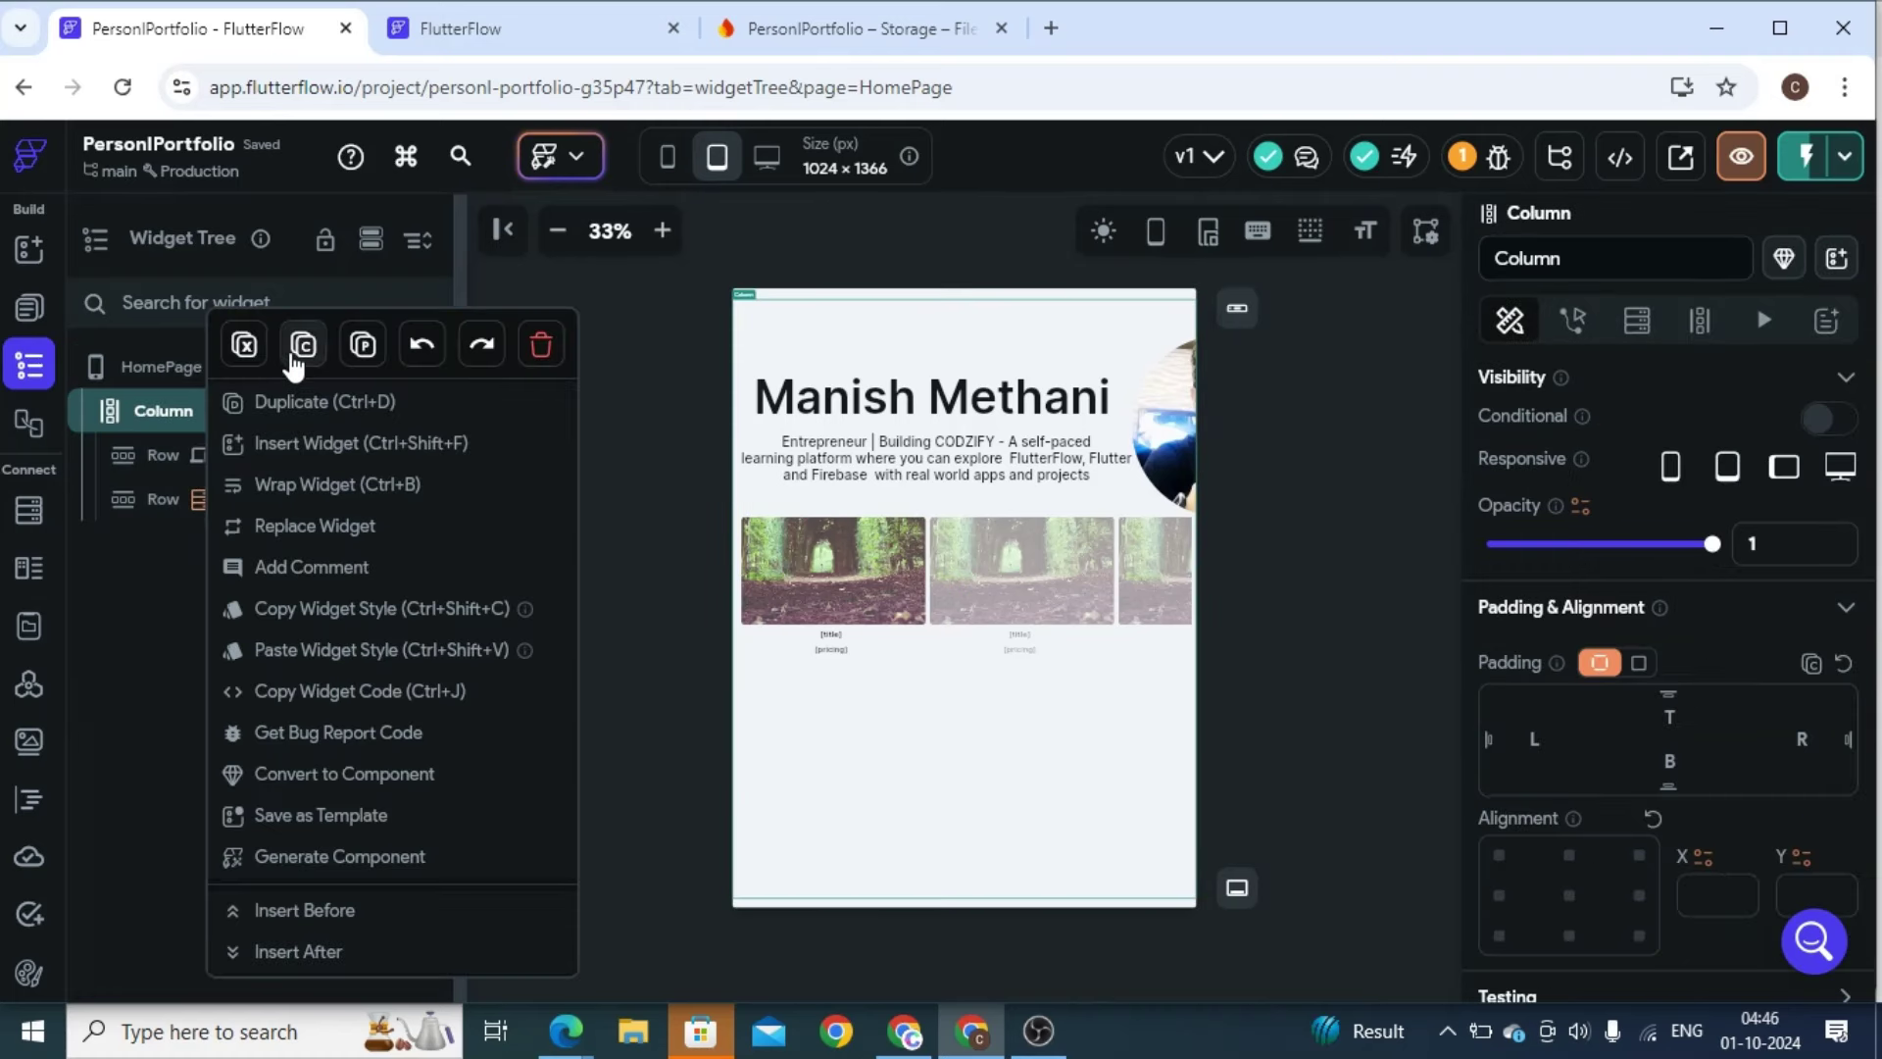
pyautogui.click(362, 345)
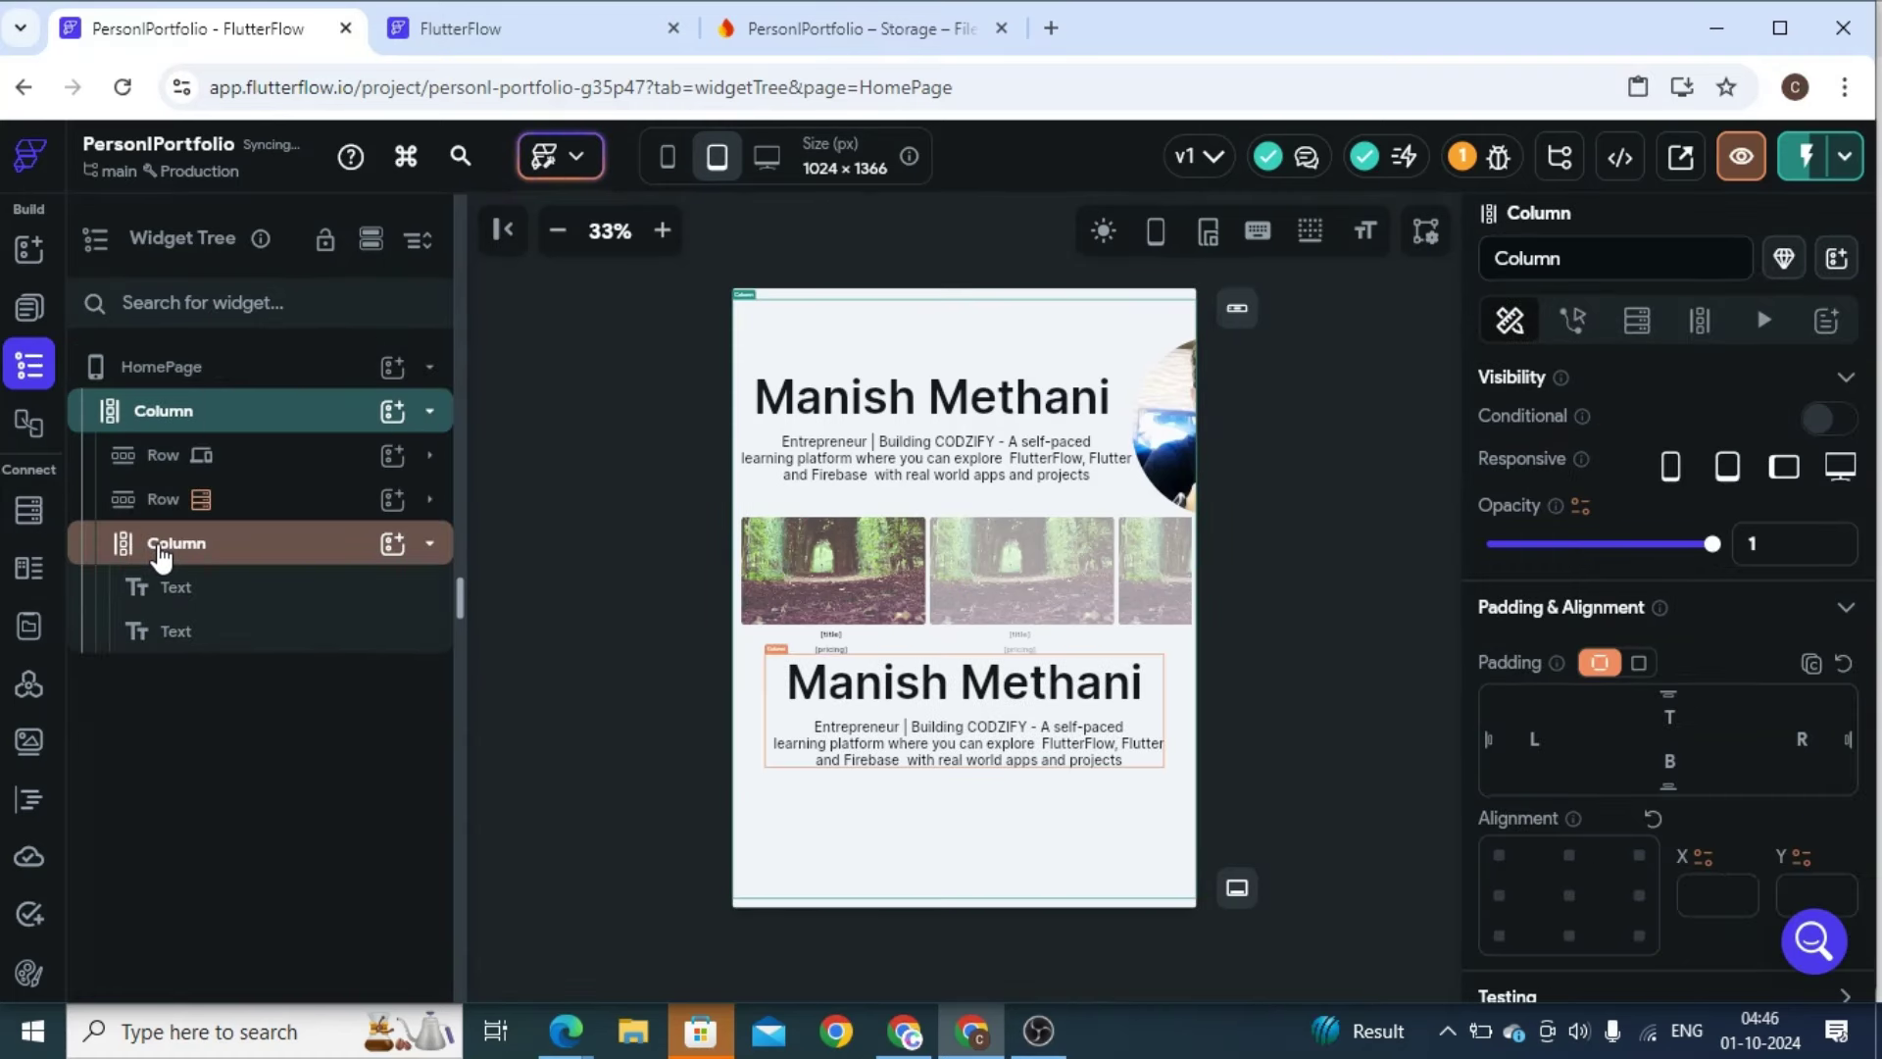
pyautogui.moveTo(147, 542); pyautogui.dragTo(168, 484)
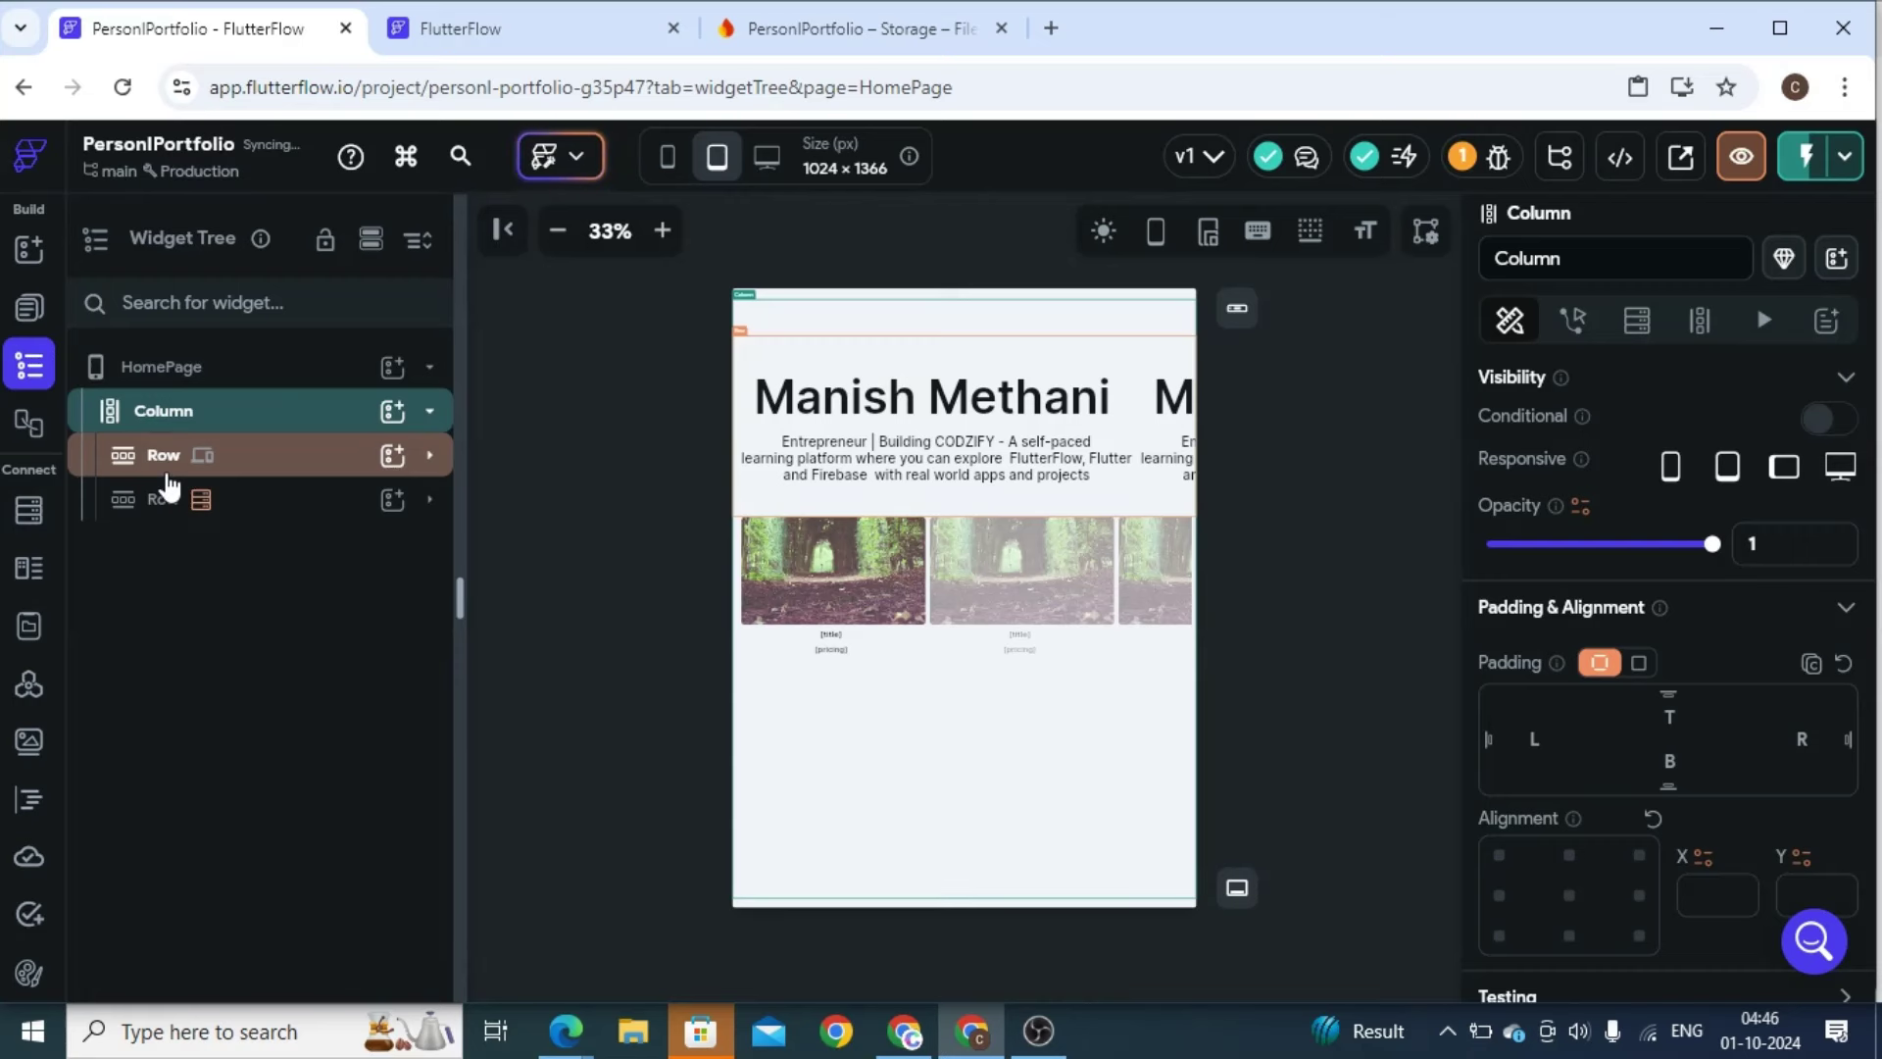
pyautogui.hotkey('ctrl', 'z')
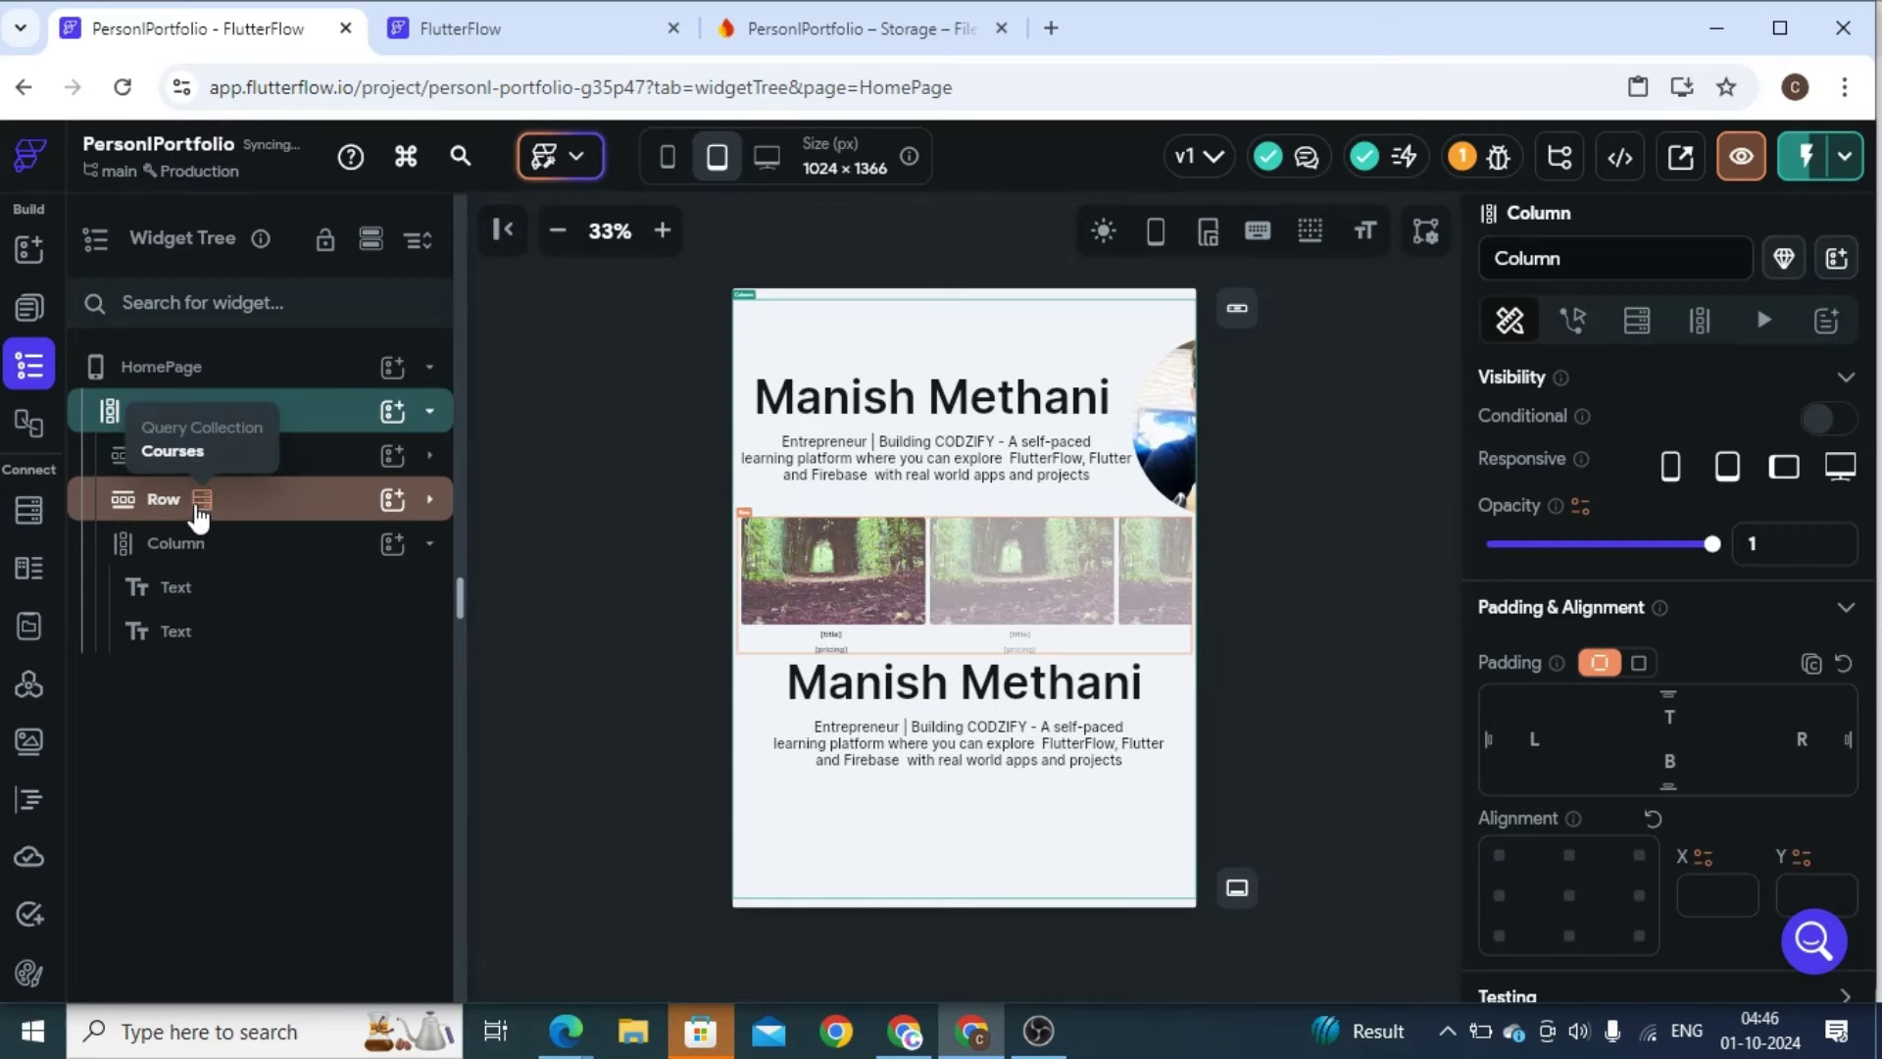
pyautogui.moveTo(180, 469); pyautogui.dragTo(189, 425)
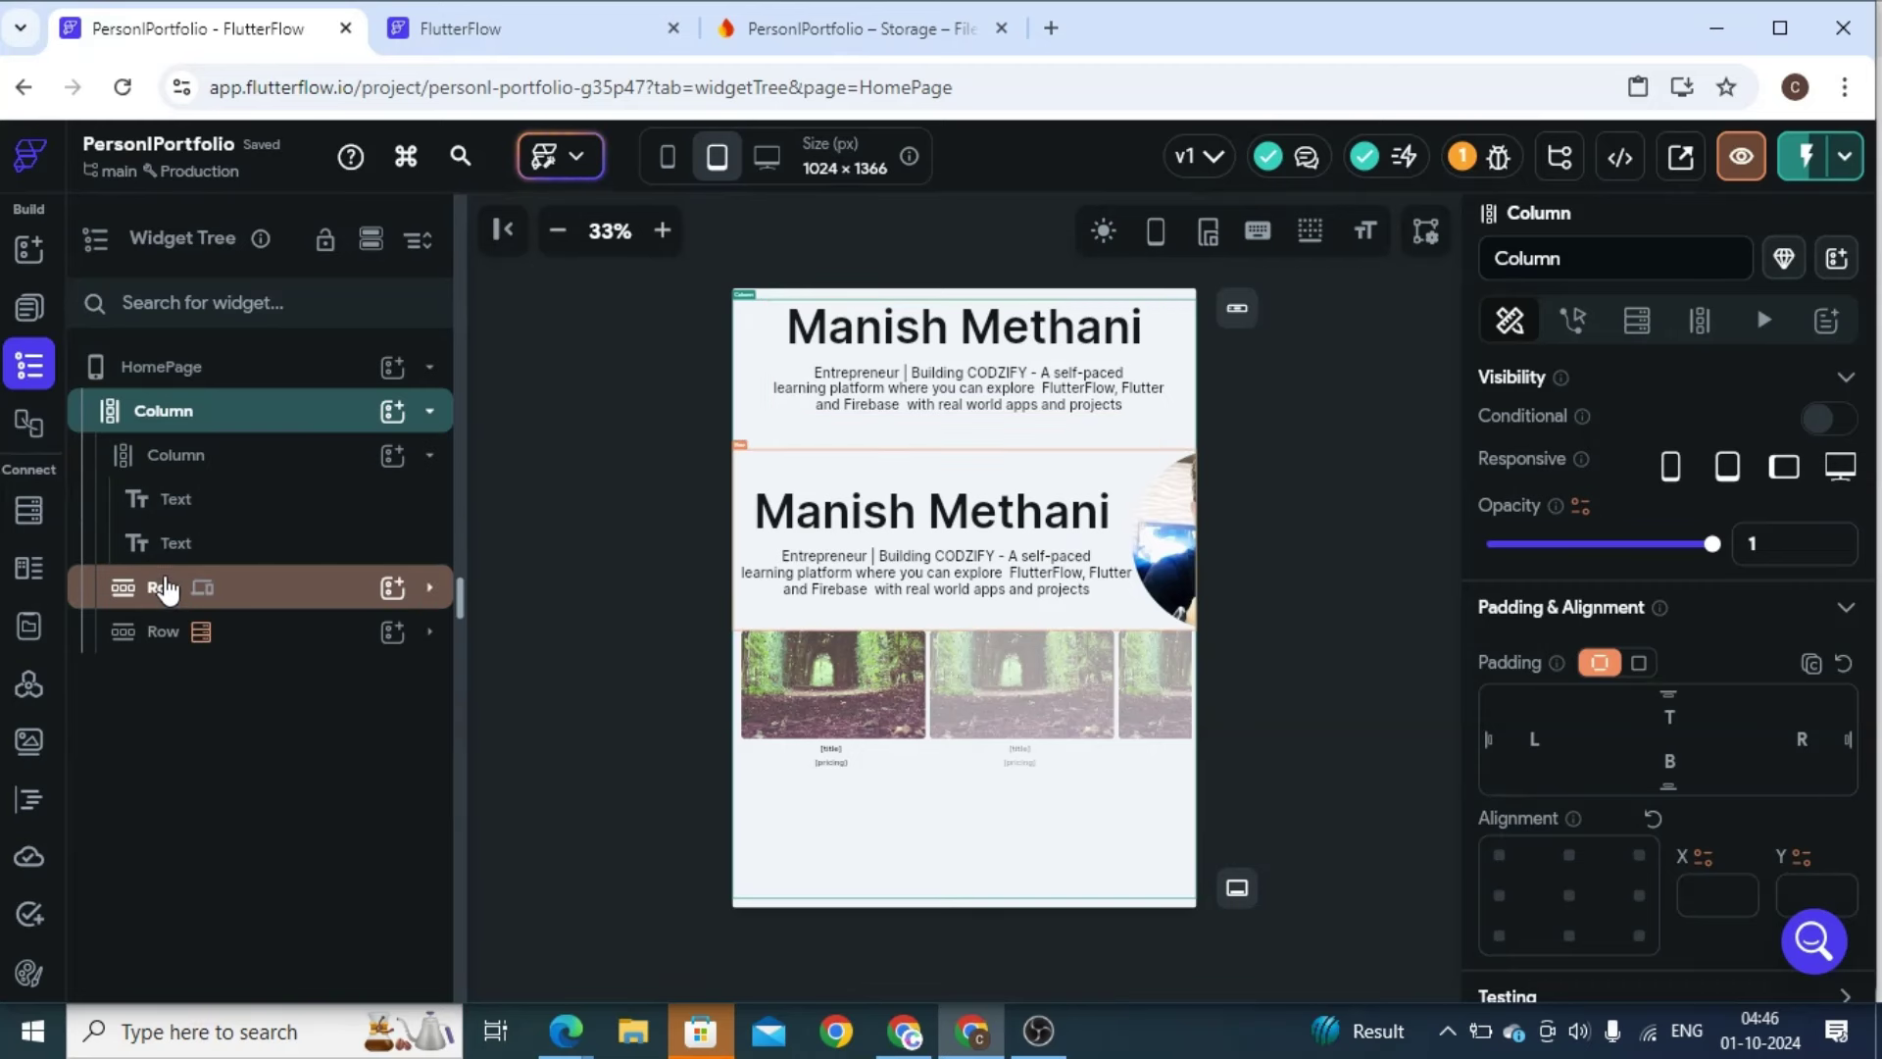
pyautogui.moveTo(165, 588); pyautogui.dragTo(196, 416)
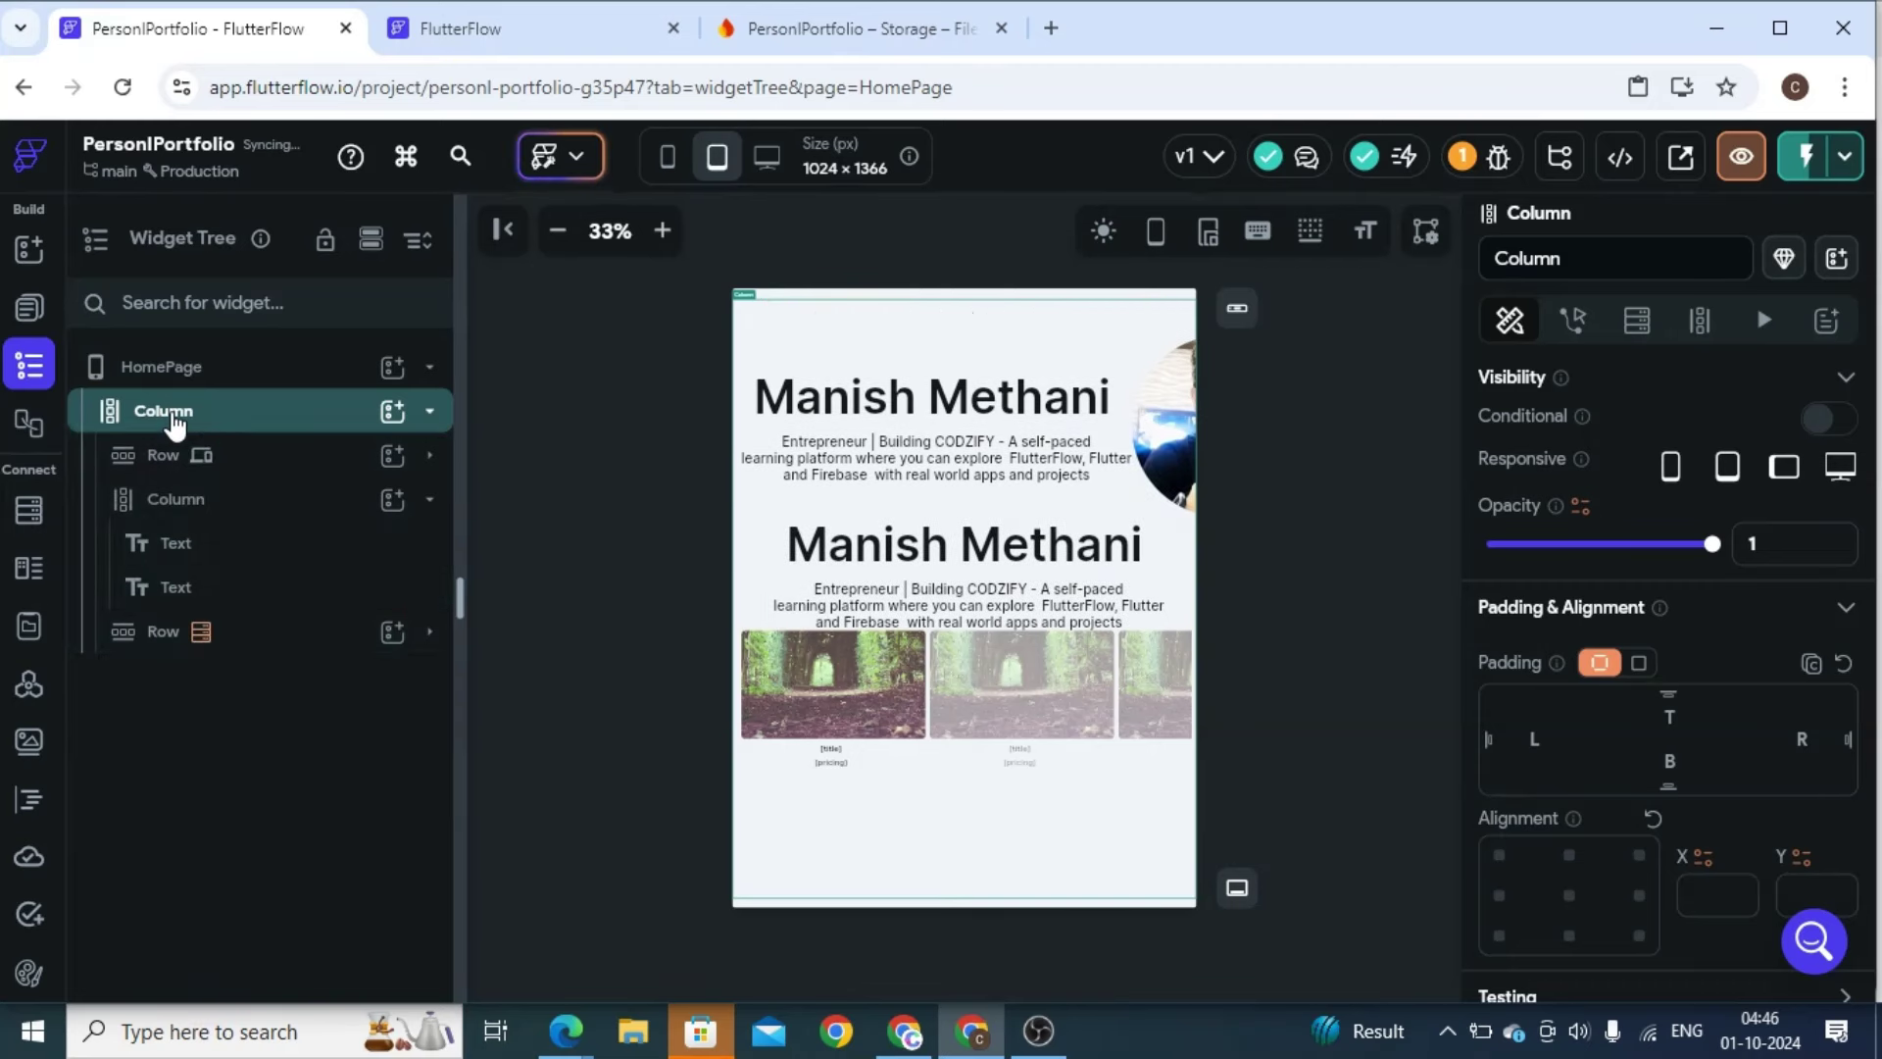
# Hide the duplicate name-and-description column on Desktop and Tablet (landscape)
pyautogui.click(192, 505)
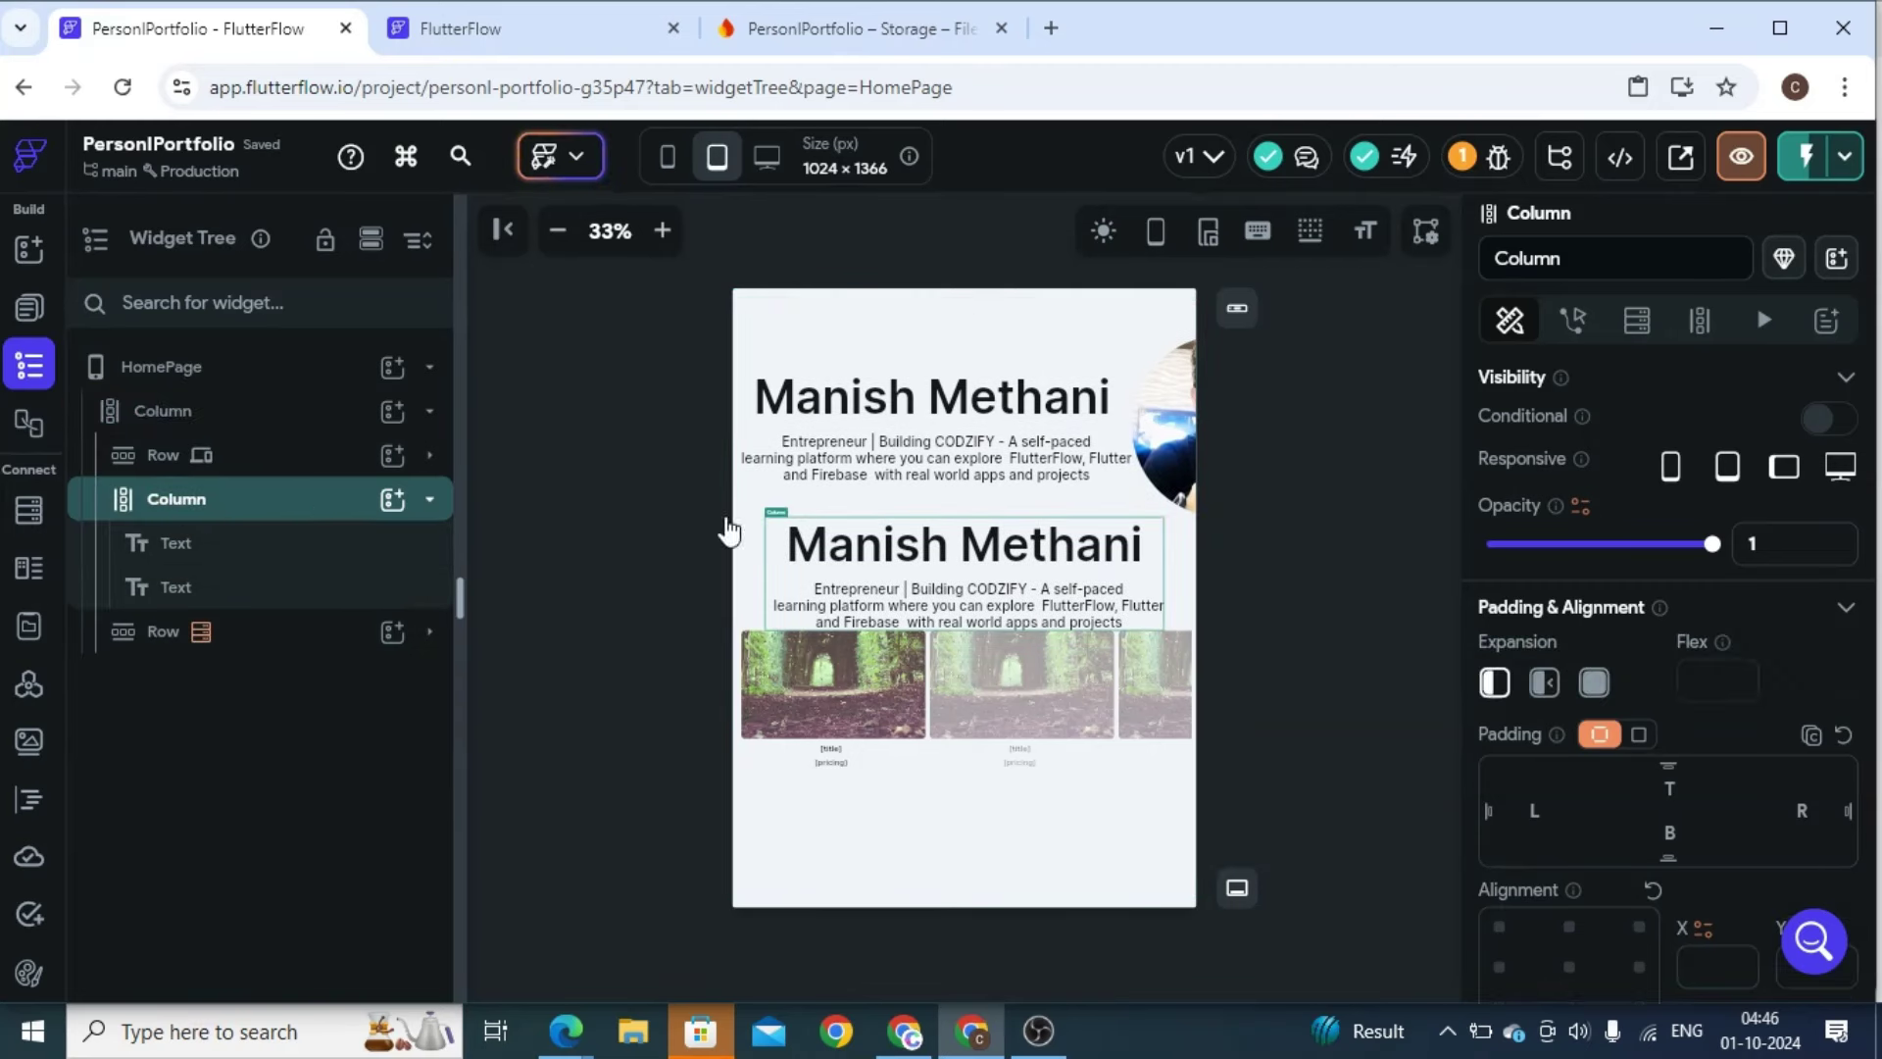
pyautogui.click(1840, 469)
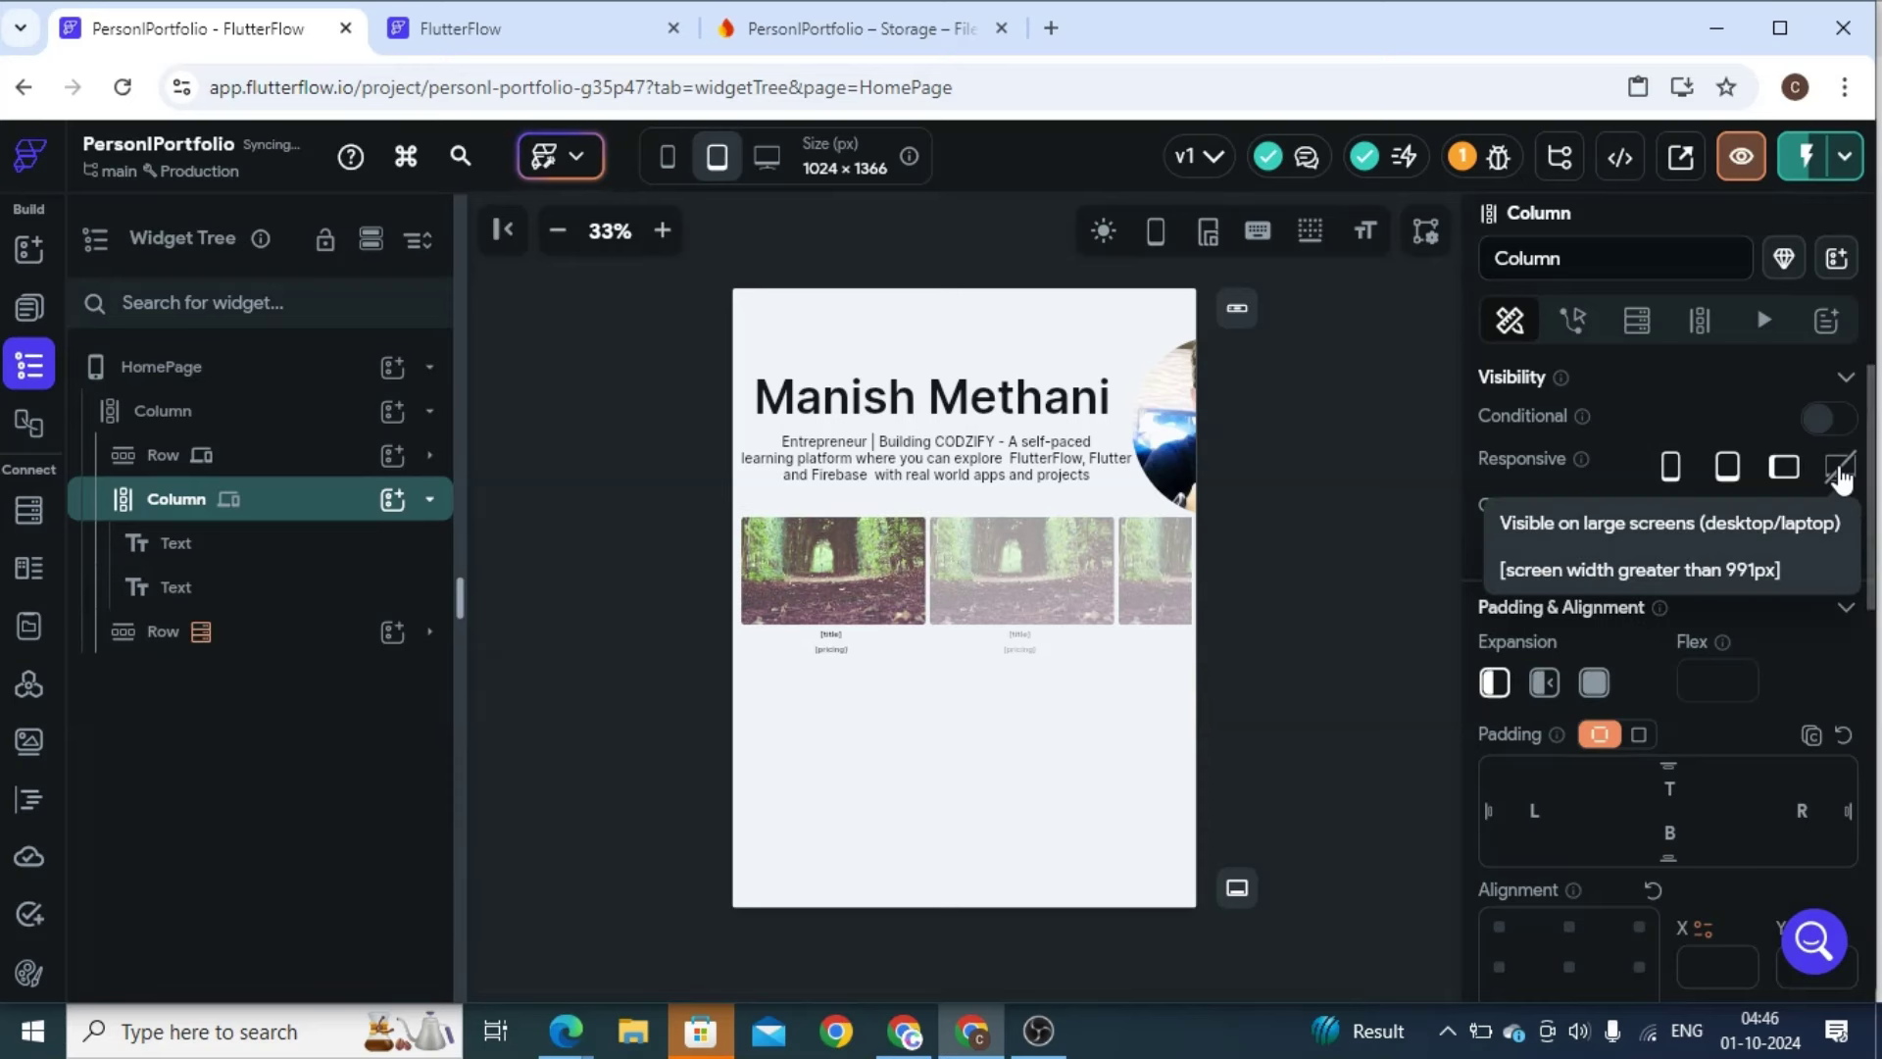
pyautogui.click(1783, 470)
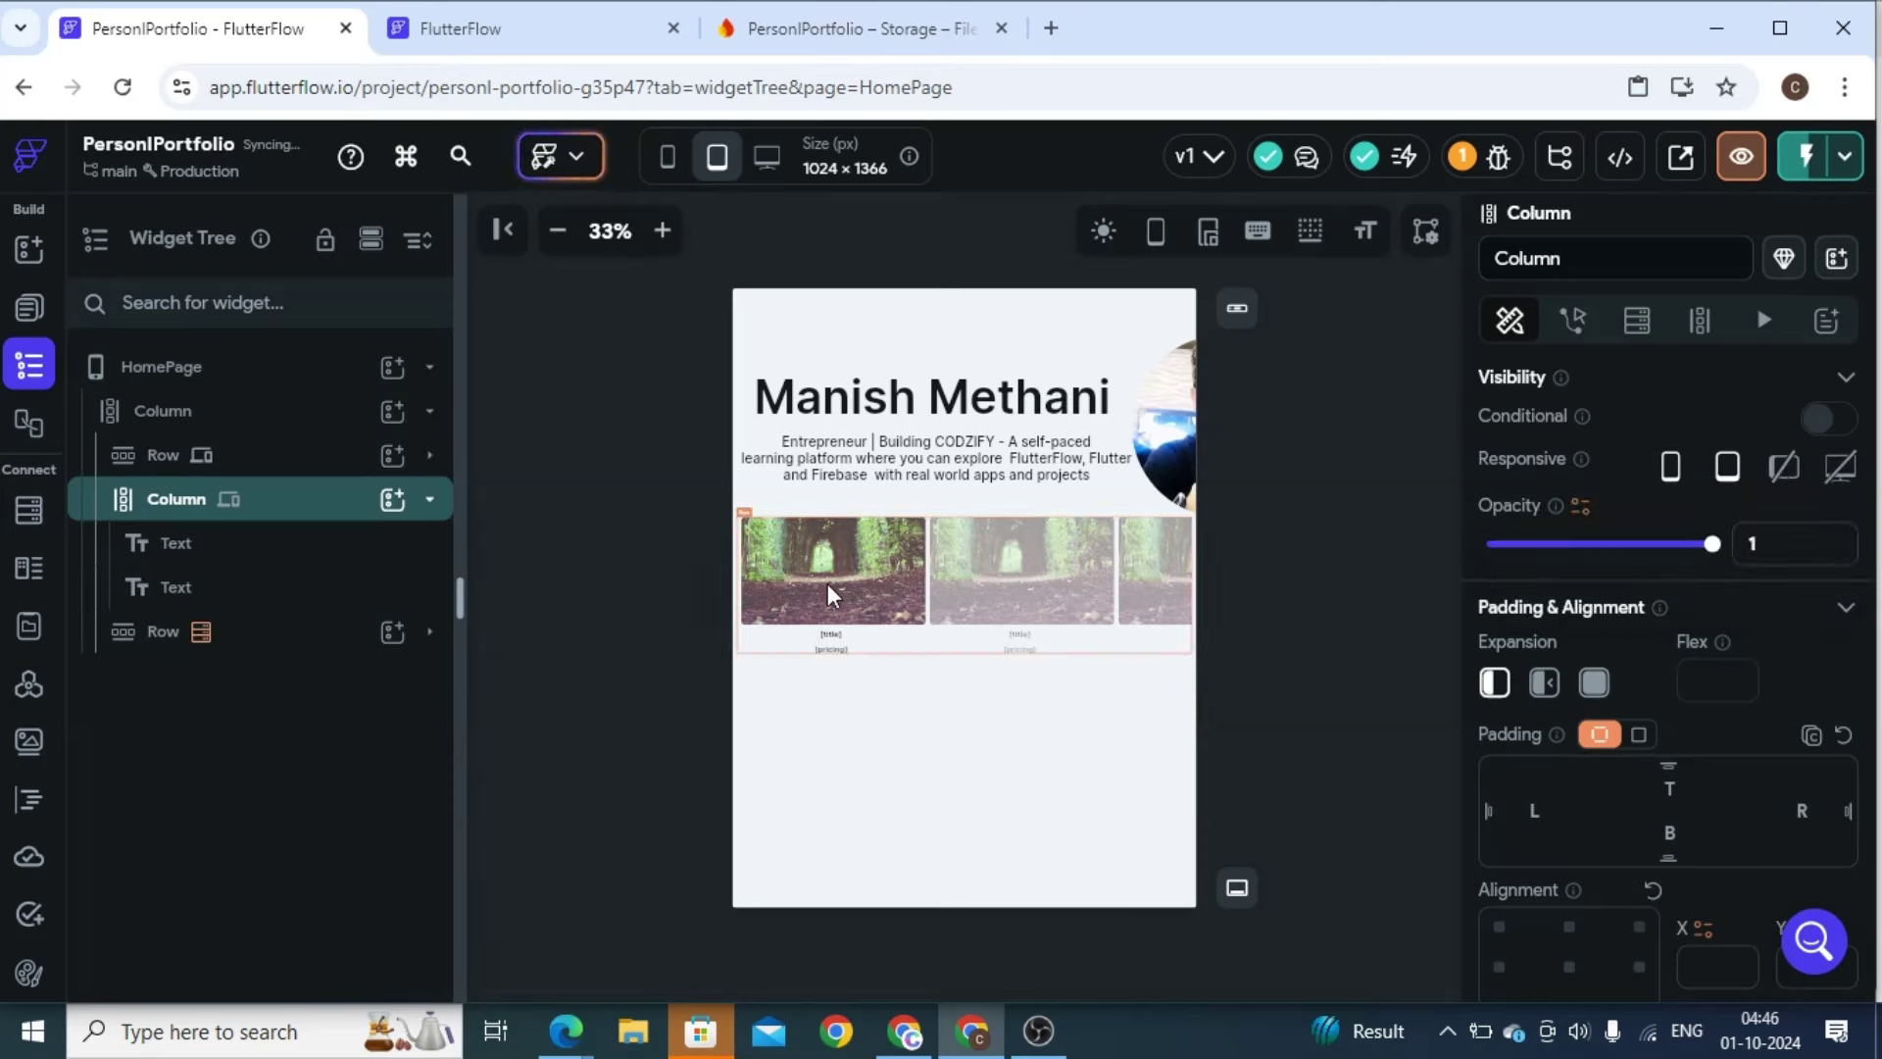
pyautogui.click(392, 499)
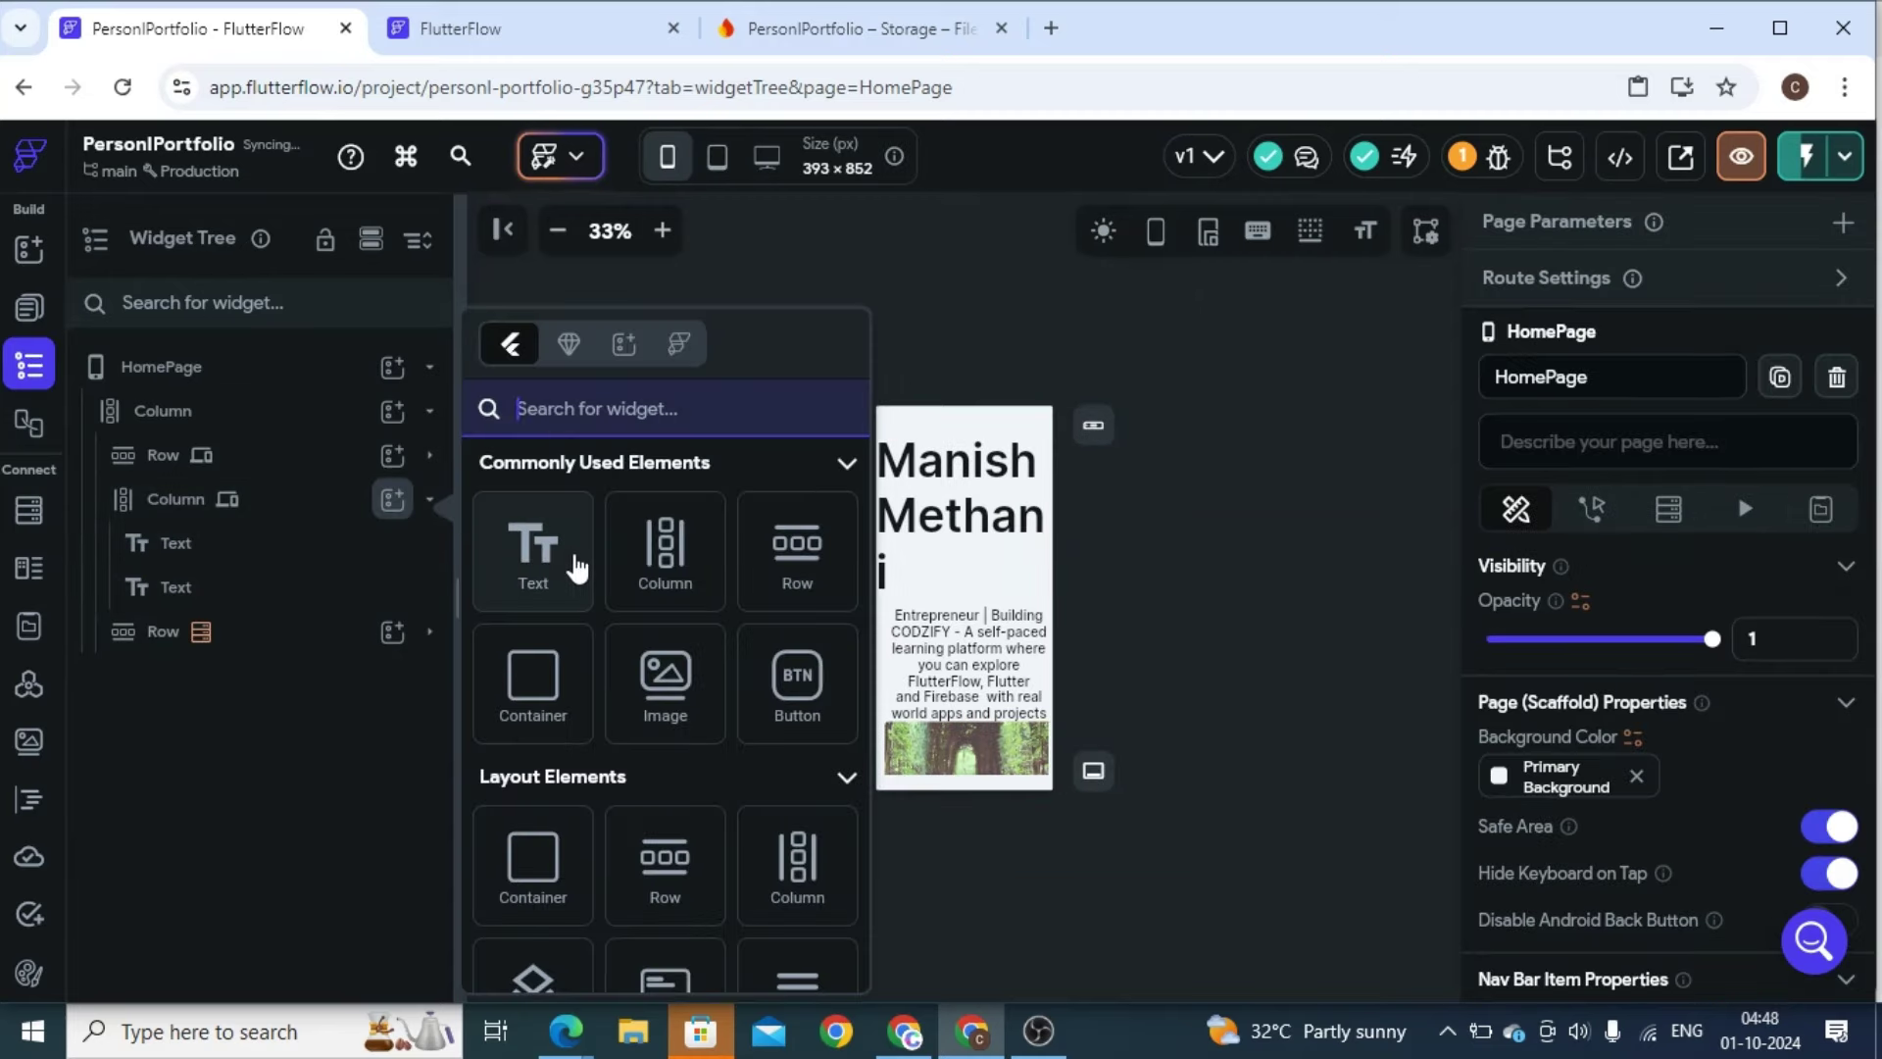
# Add an Image to the column showing uploaded photo 'WhatsApp Image 2024-10-01 at 1.50.52 AM'
pyautogui.click(665, 706)
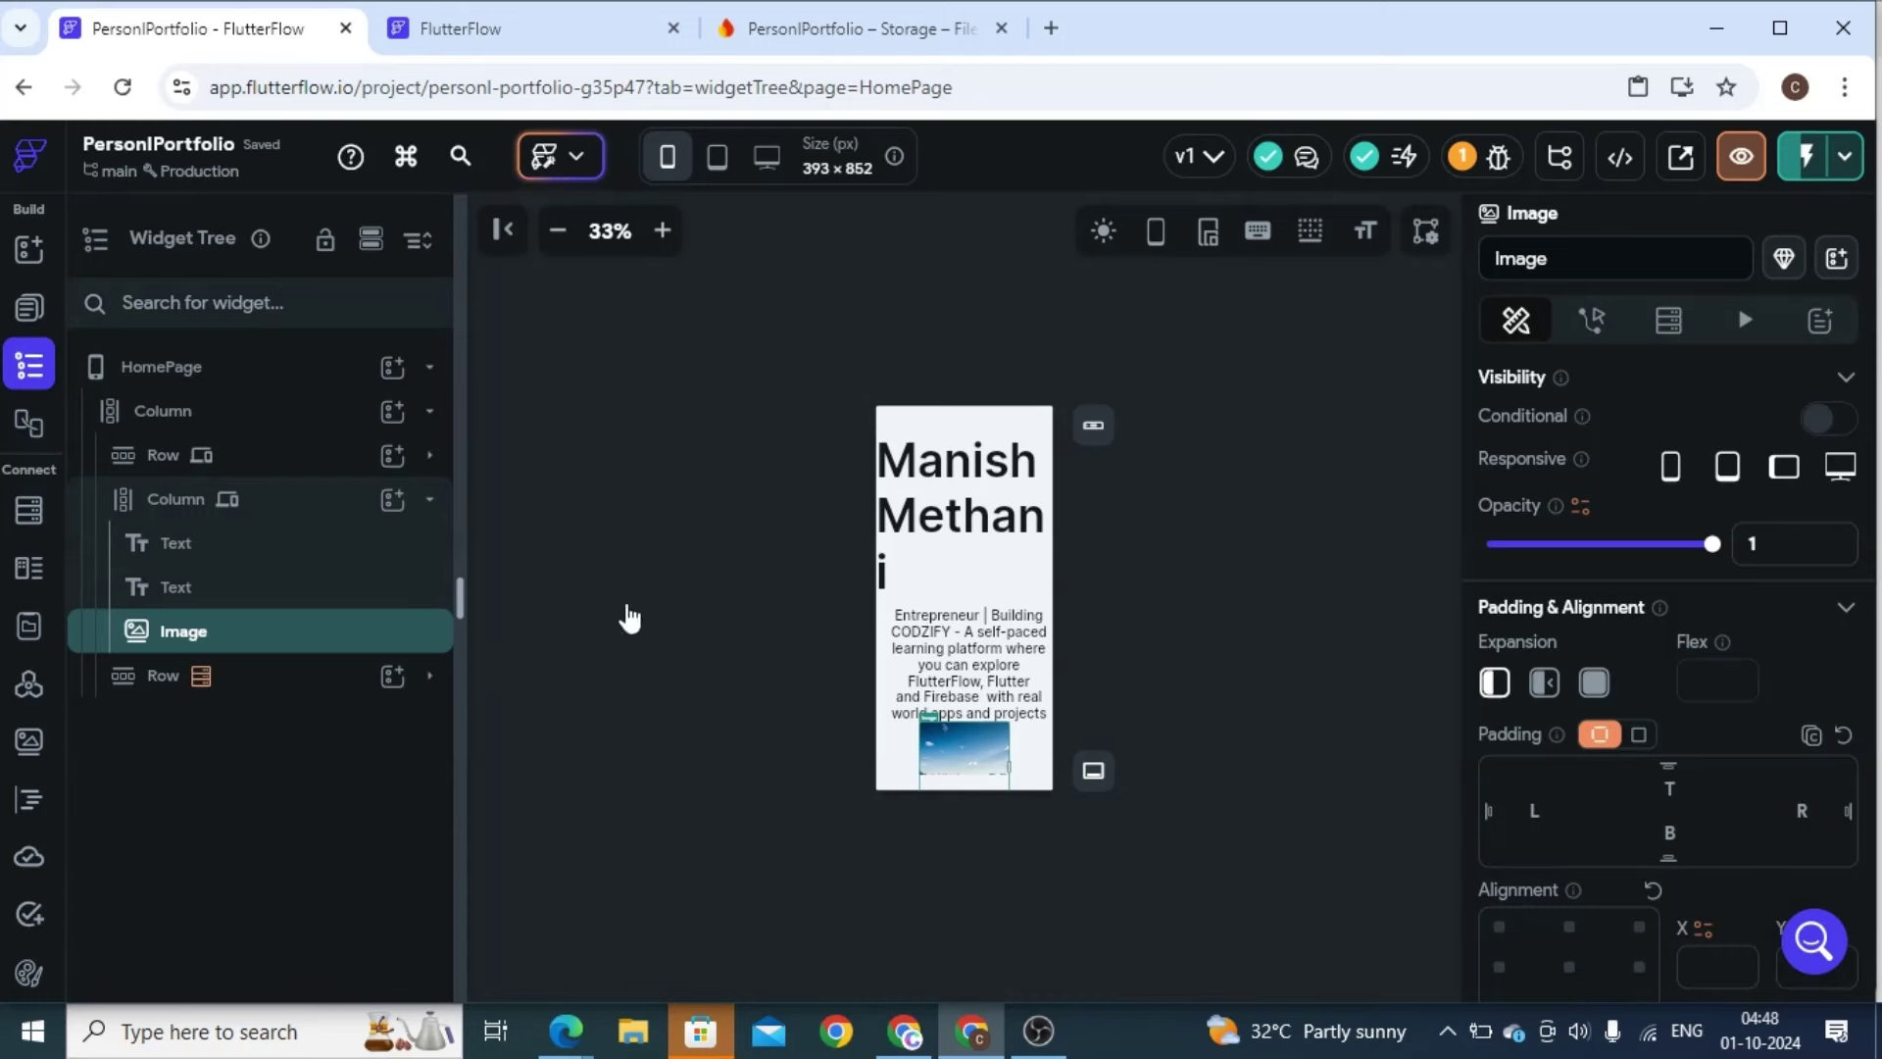
pyautogui.scroll(-5, 1842, 588)
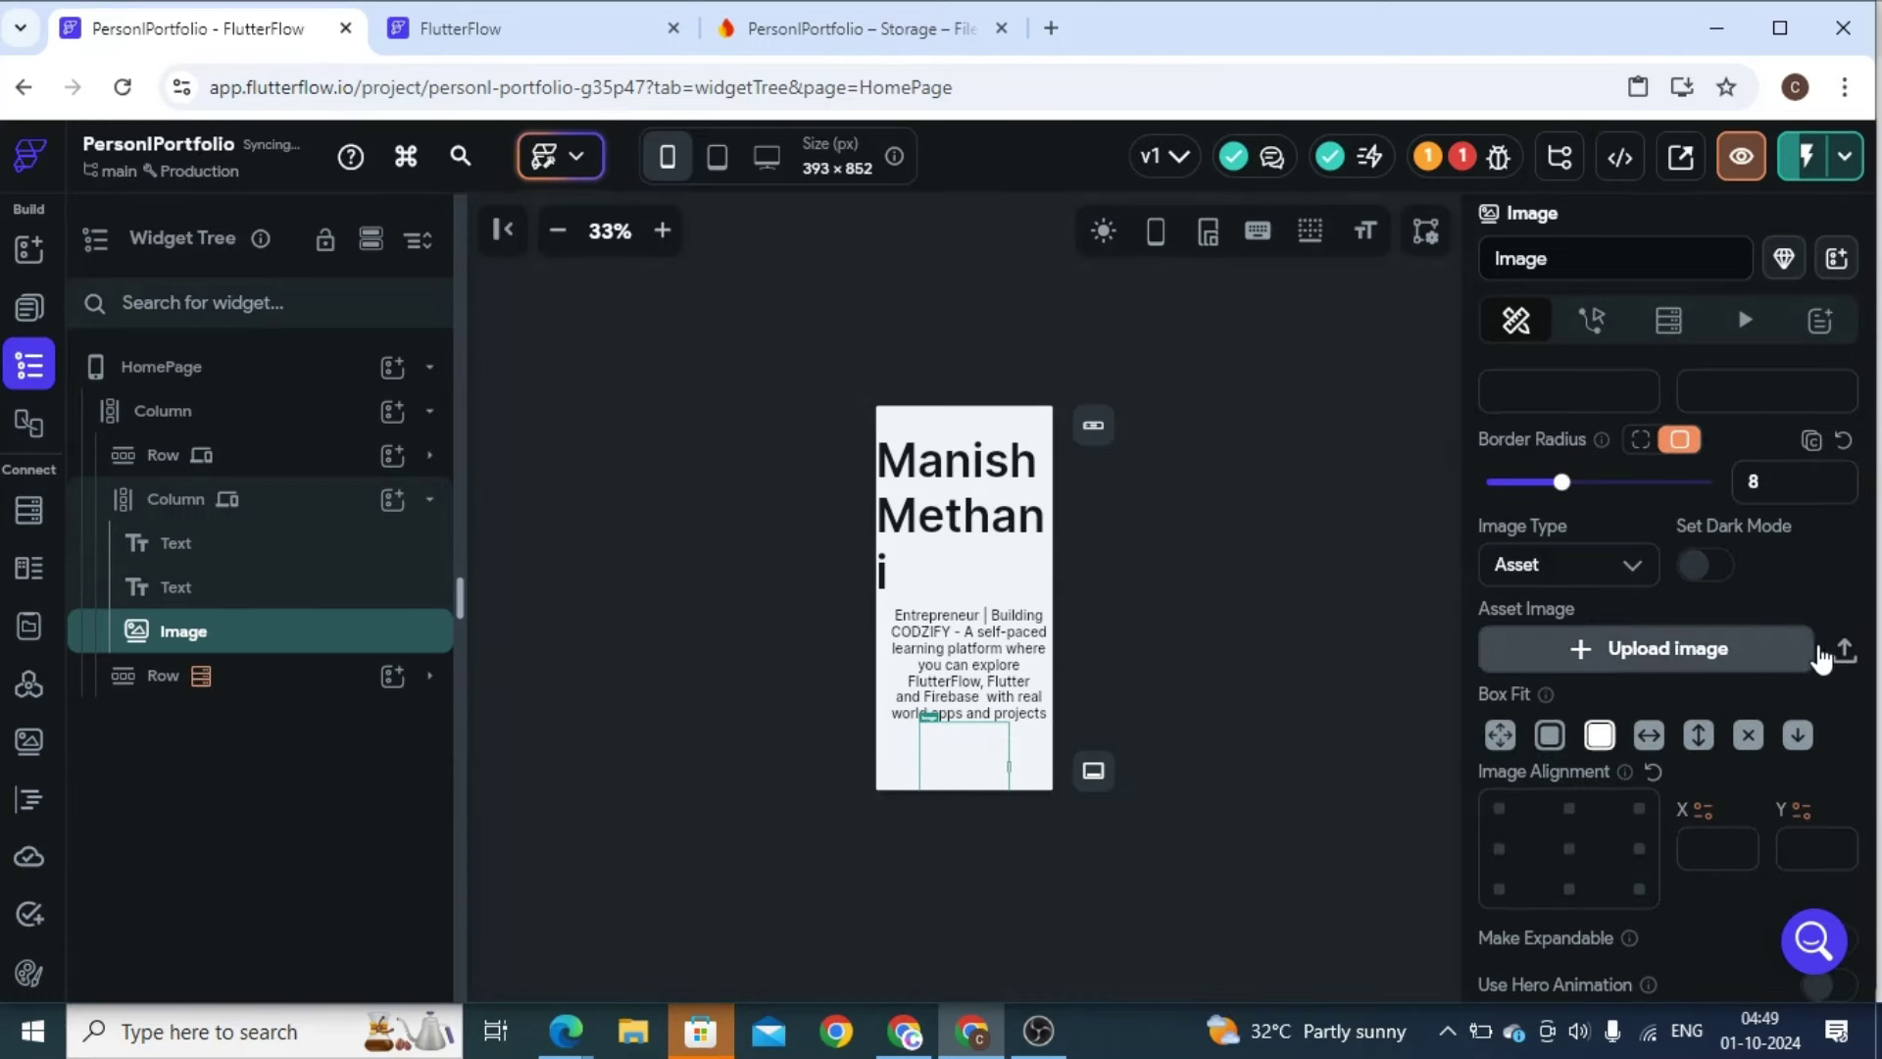
pyautogui.click(1844, 649)
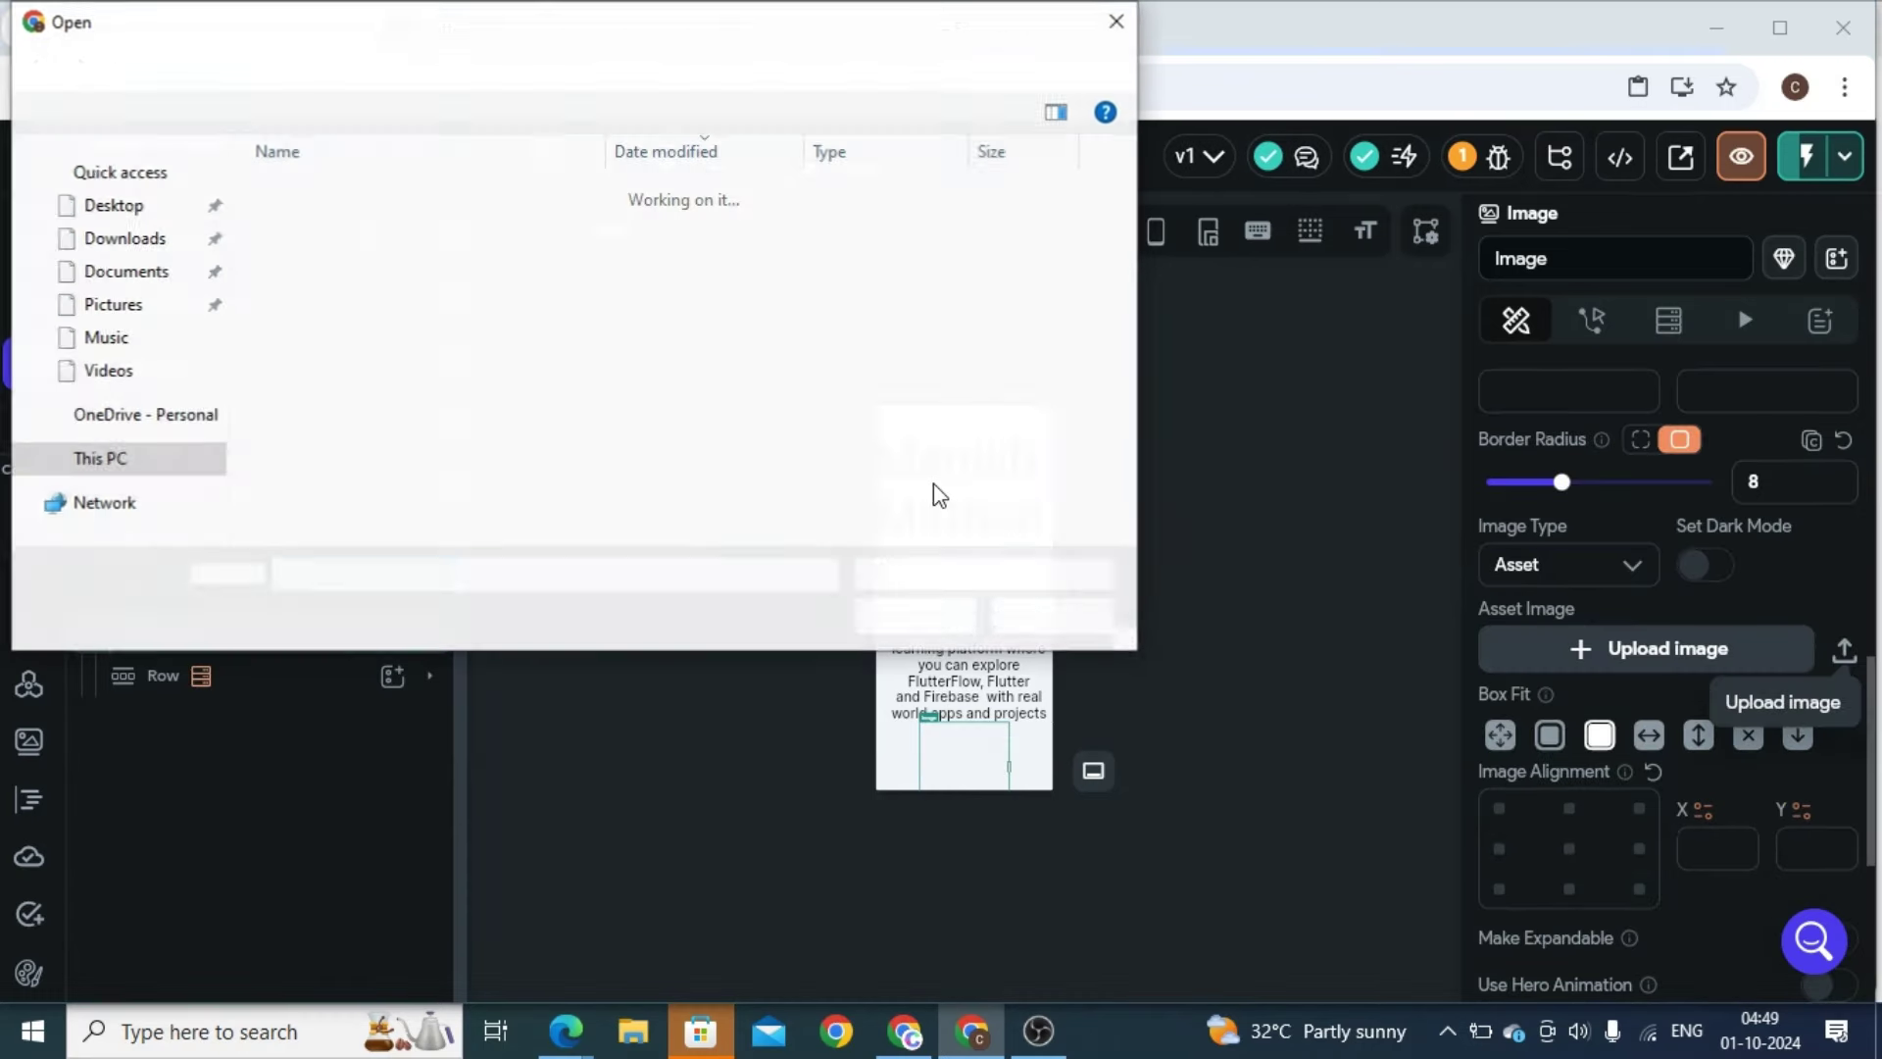
pyautogui.click(366, 317)
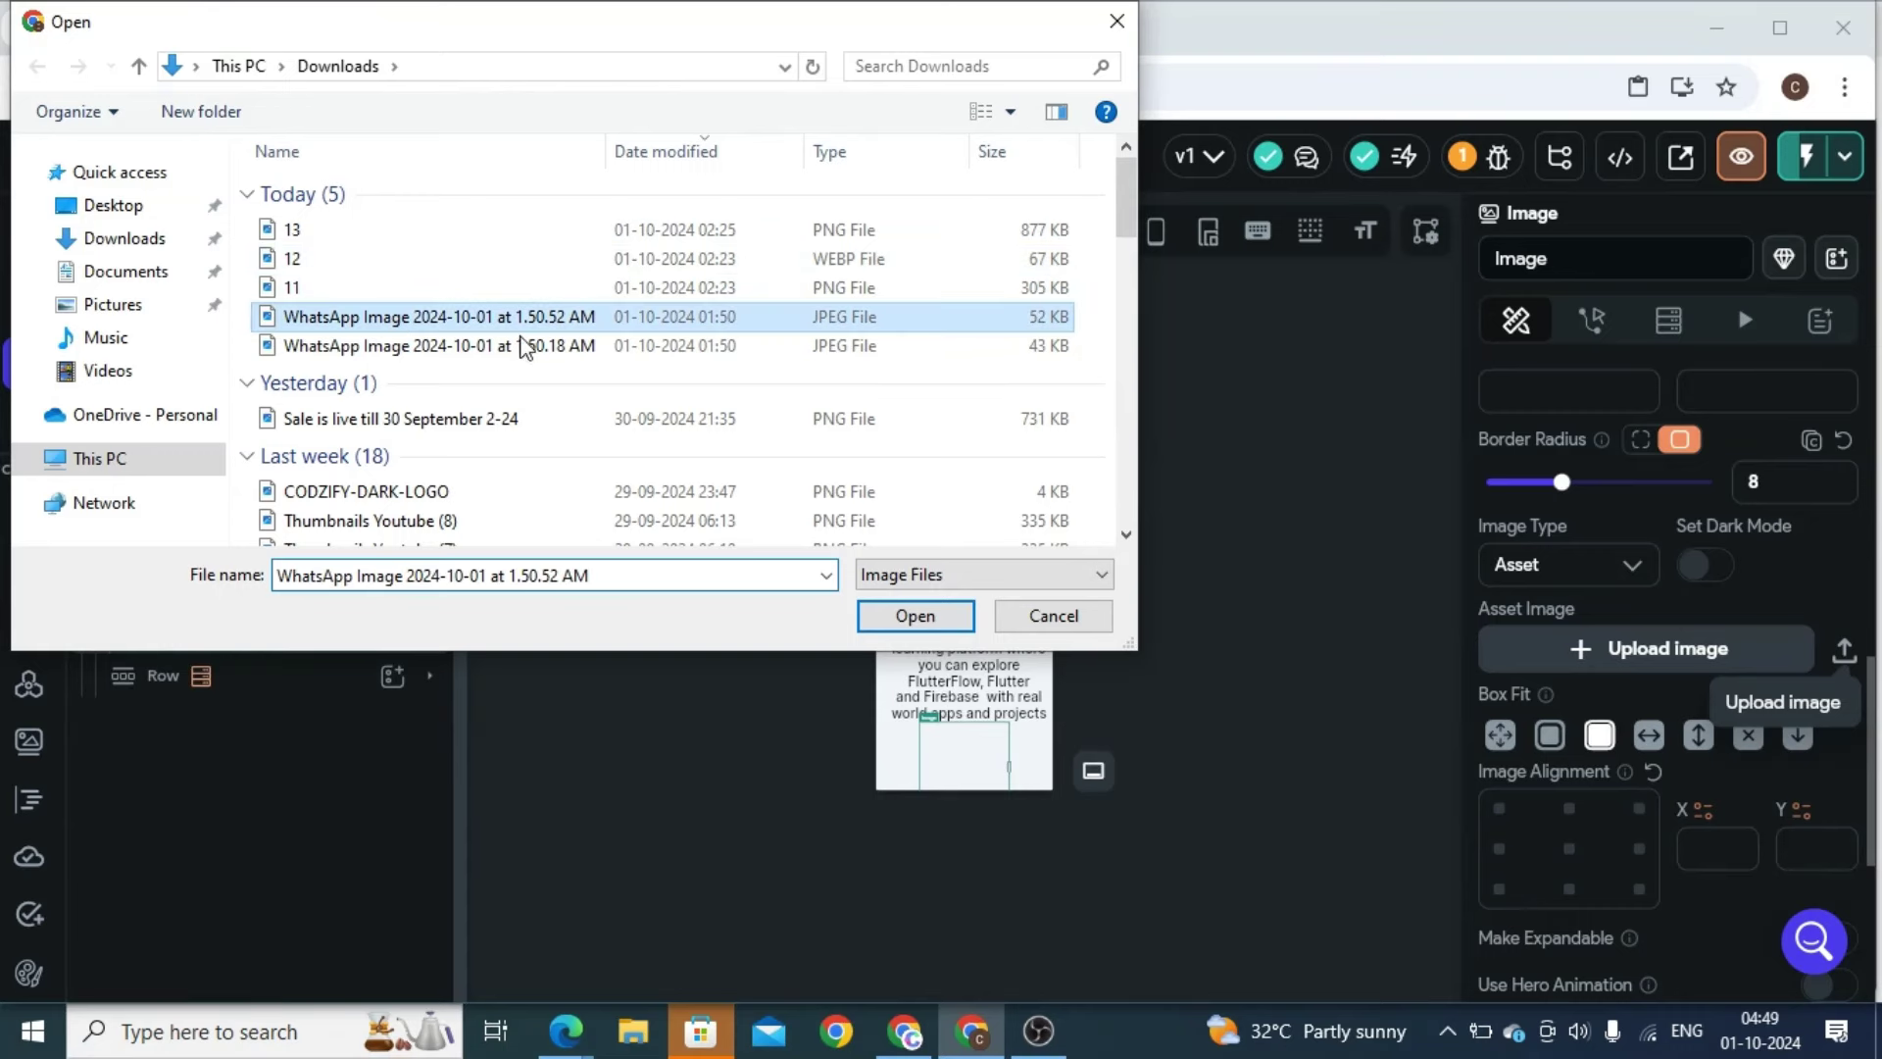
pyautogui.click(903, 618)
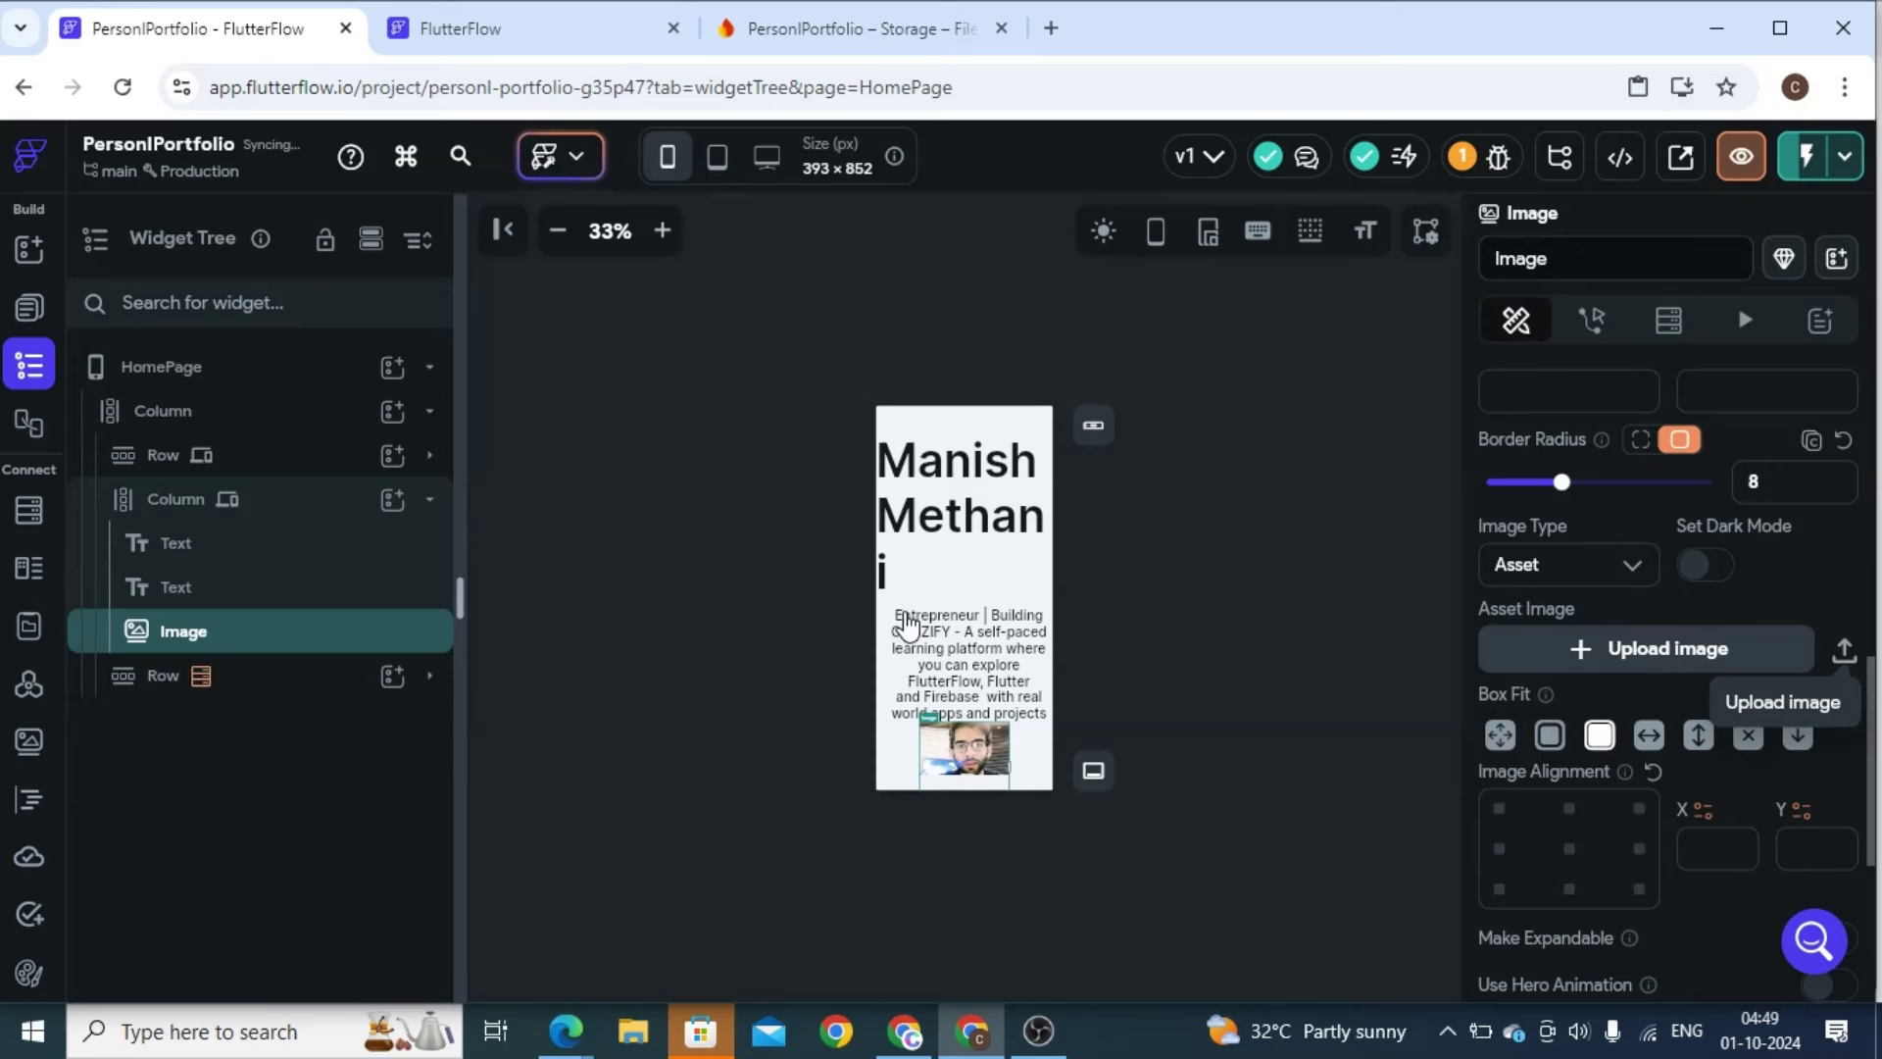
# Set the name heading to font size 60 and centre-align it
pyautogui.click(919, 525)
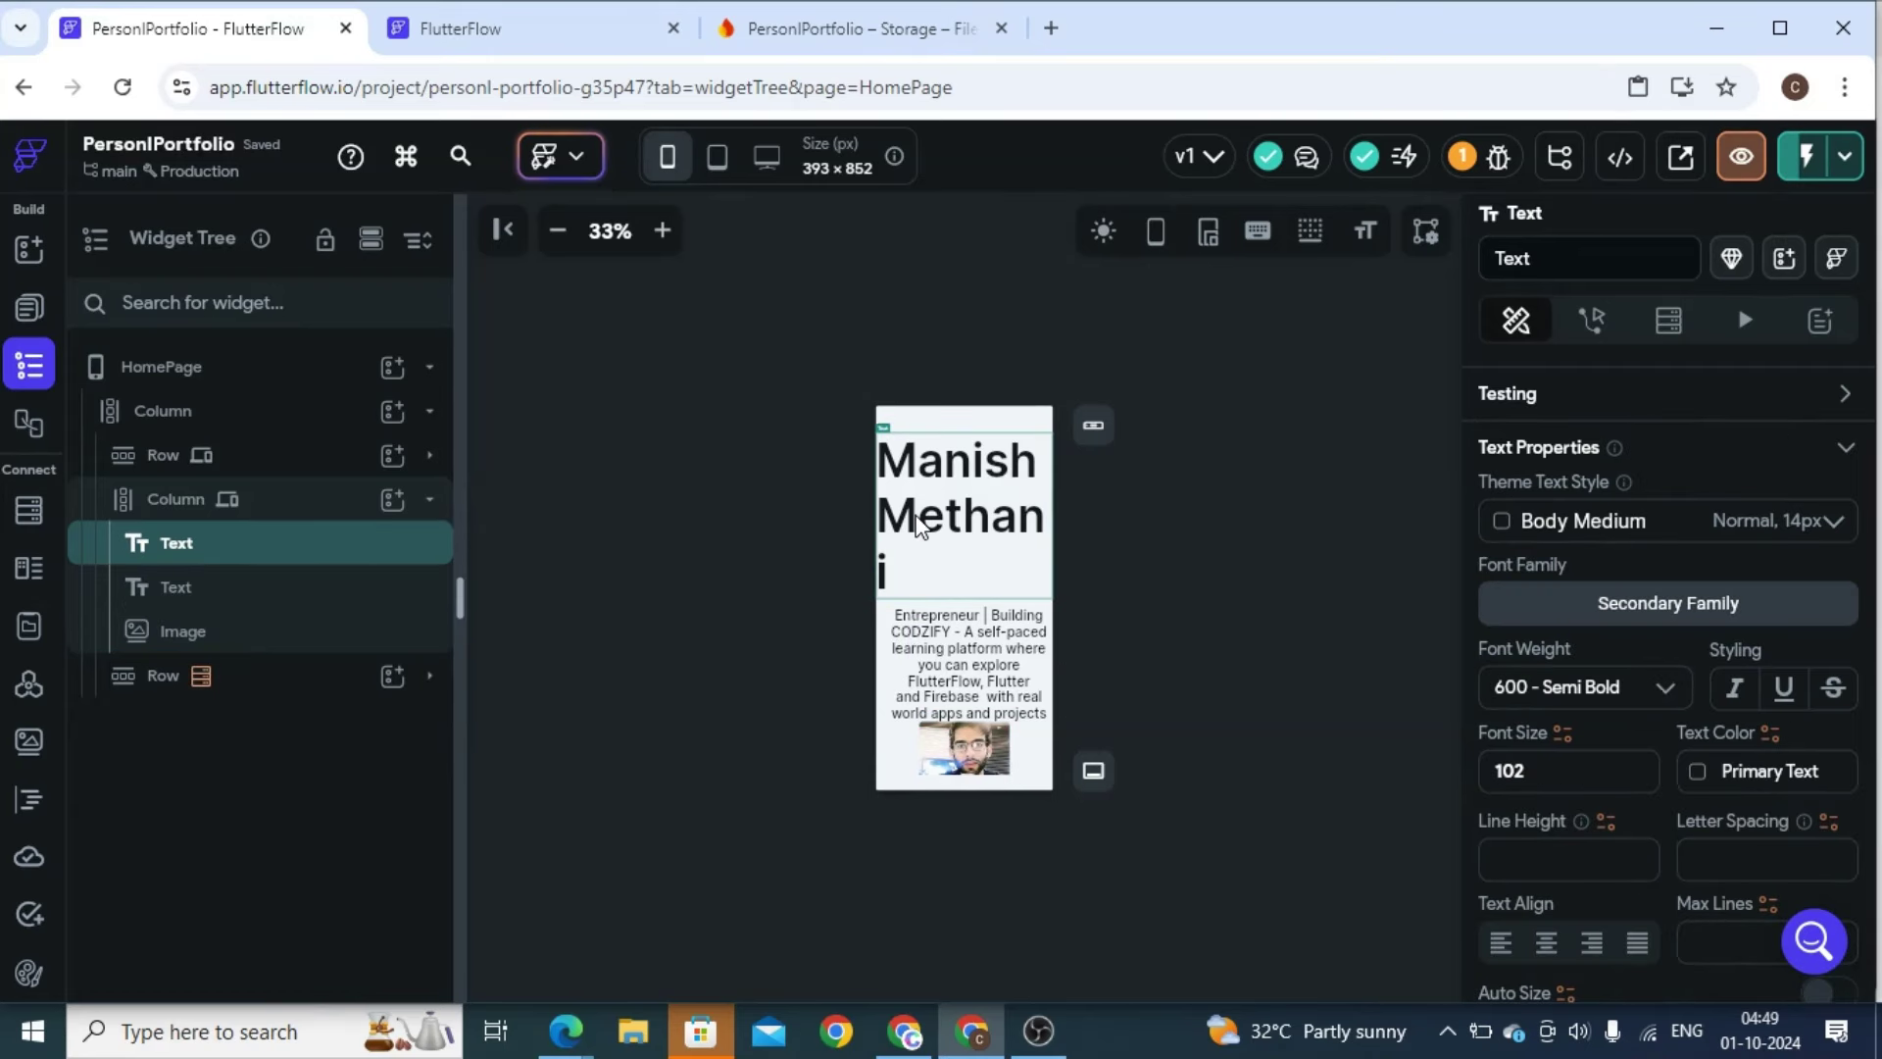
pyautogui.doubleClick(1536, 768)
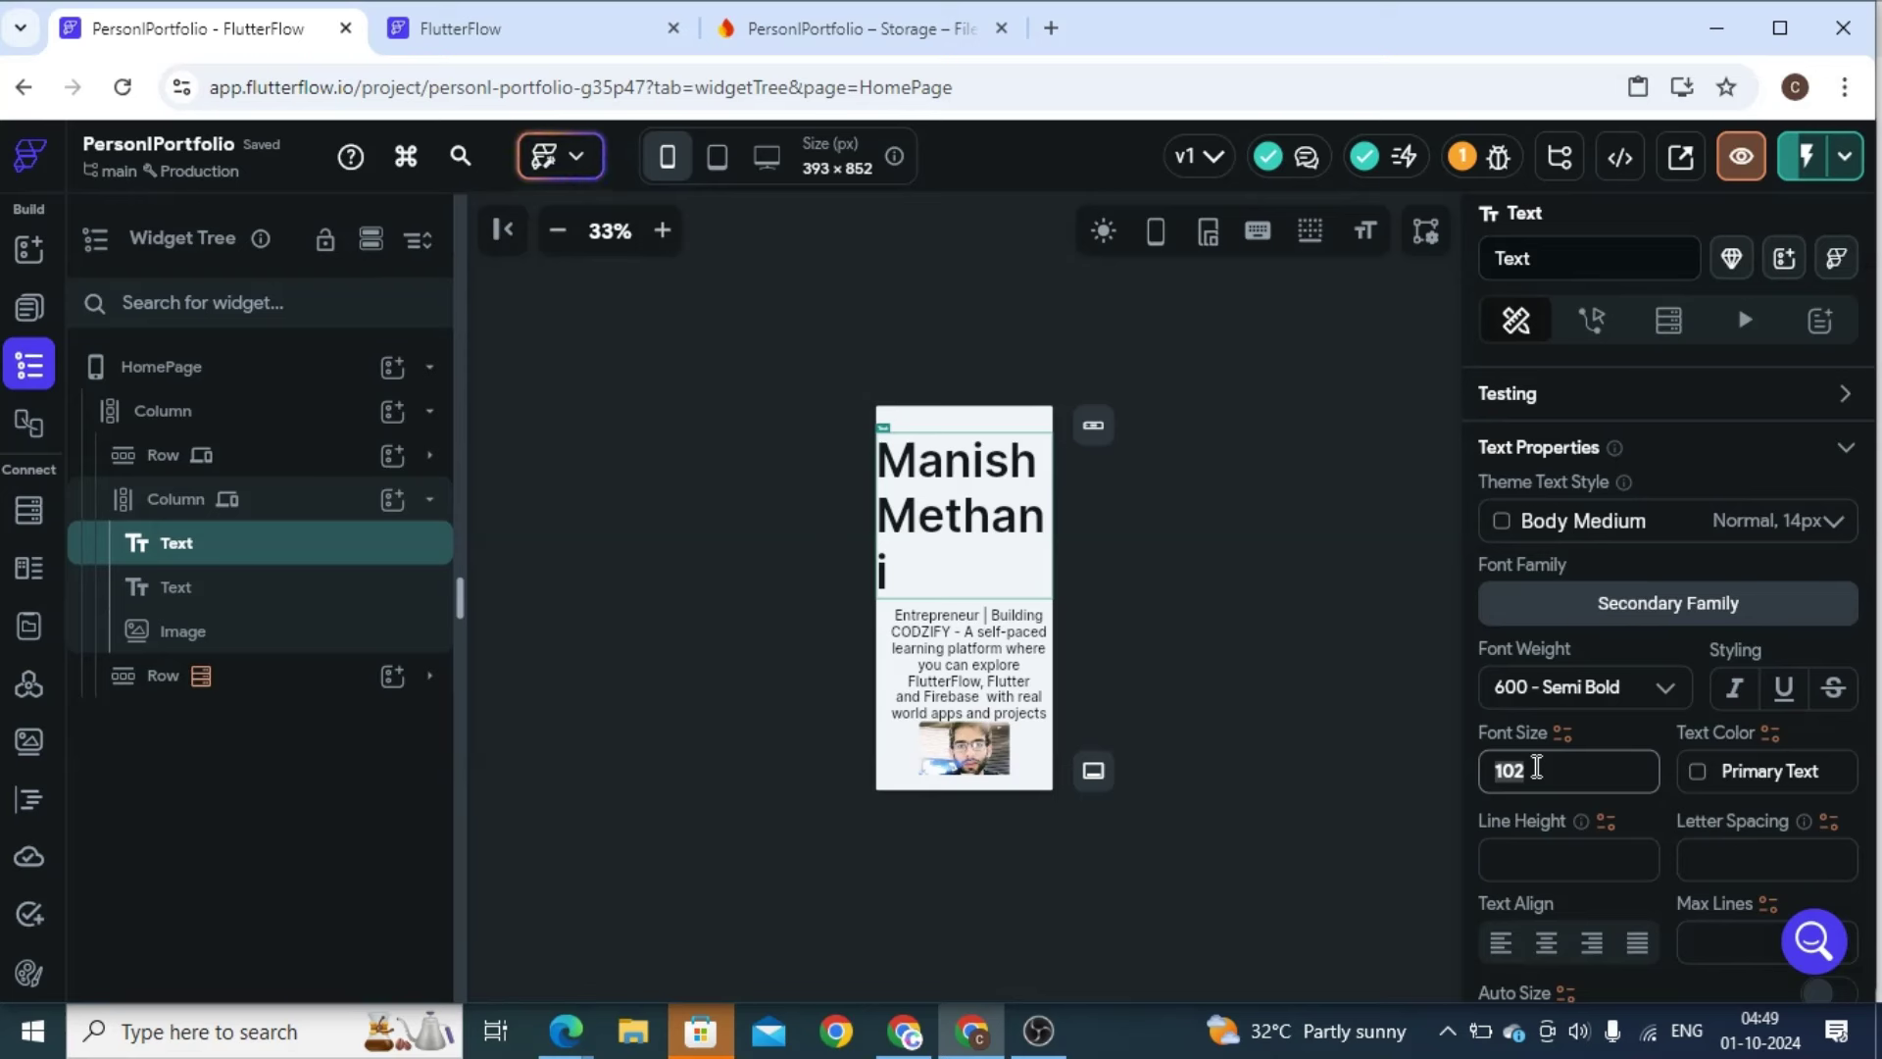
pyautogui.write('60')
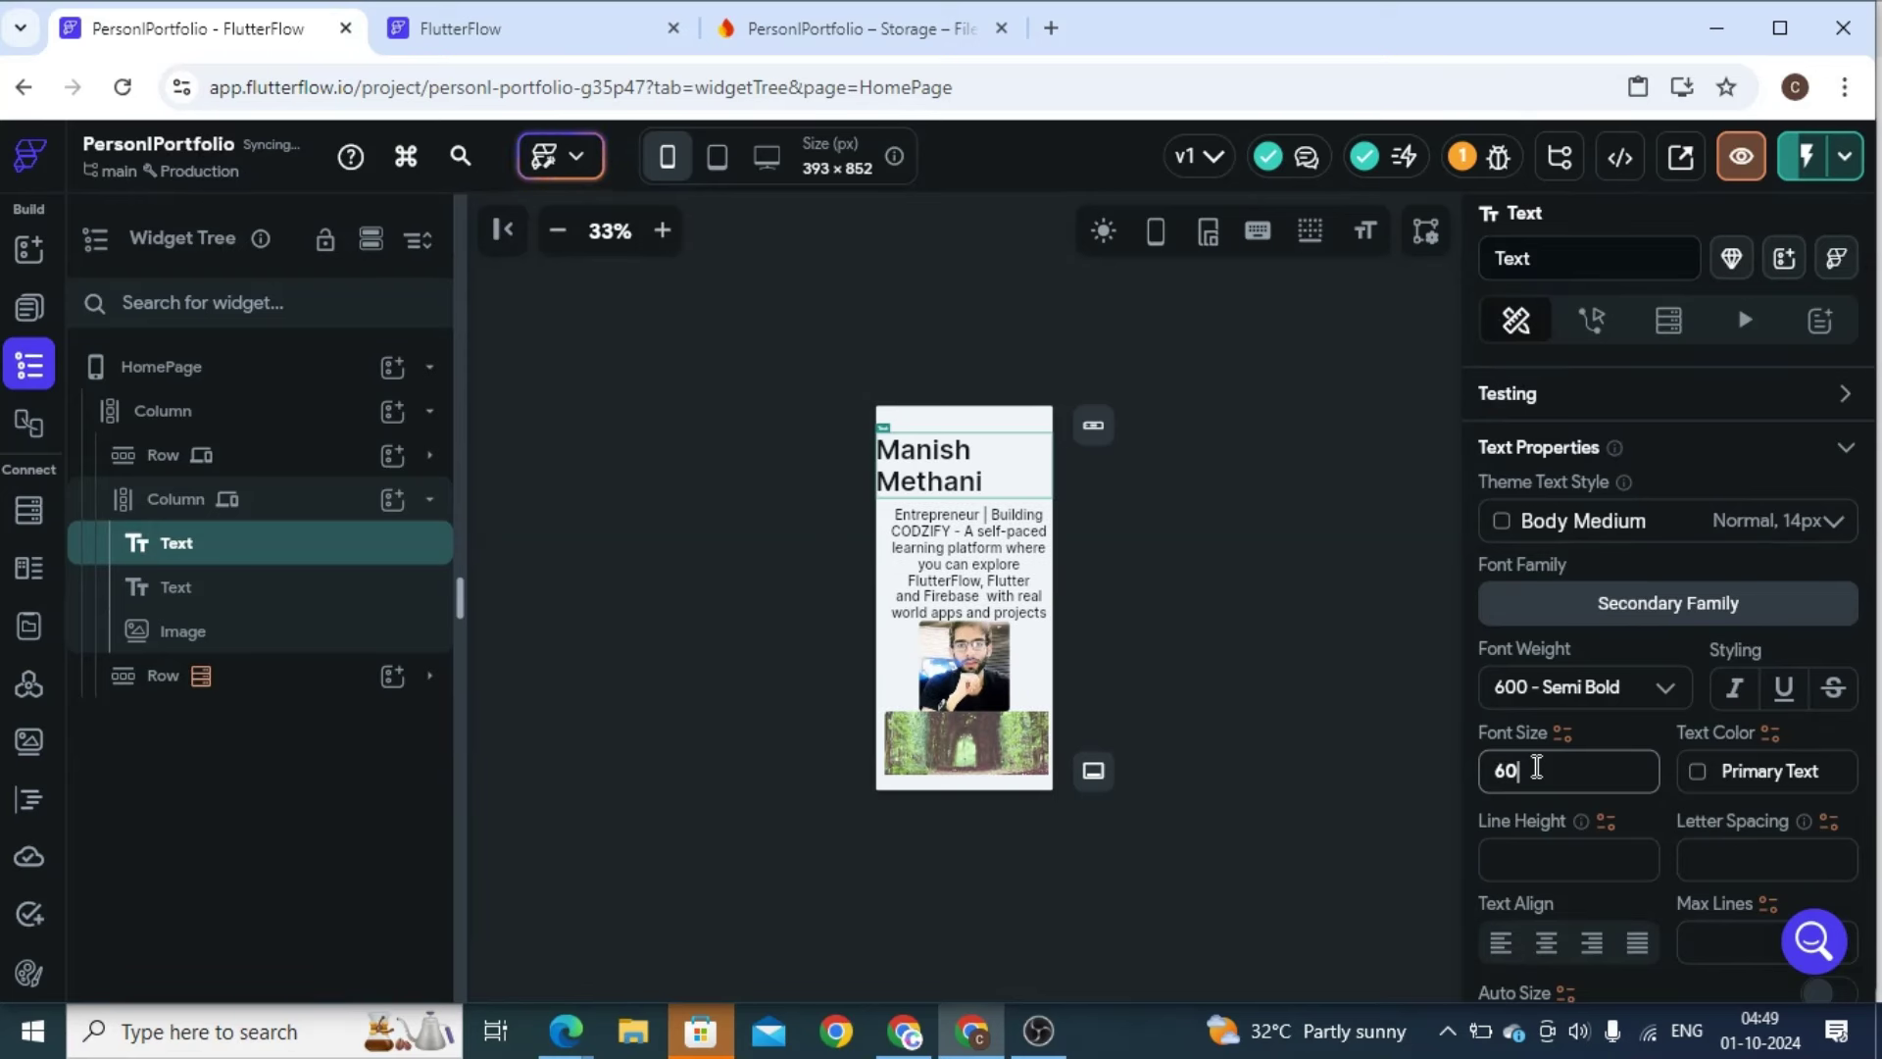
pyautogui.click(1546, 943)
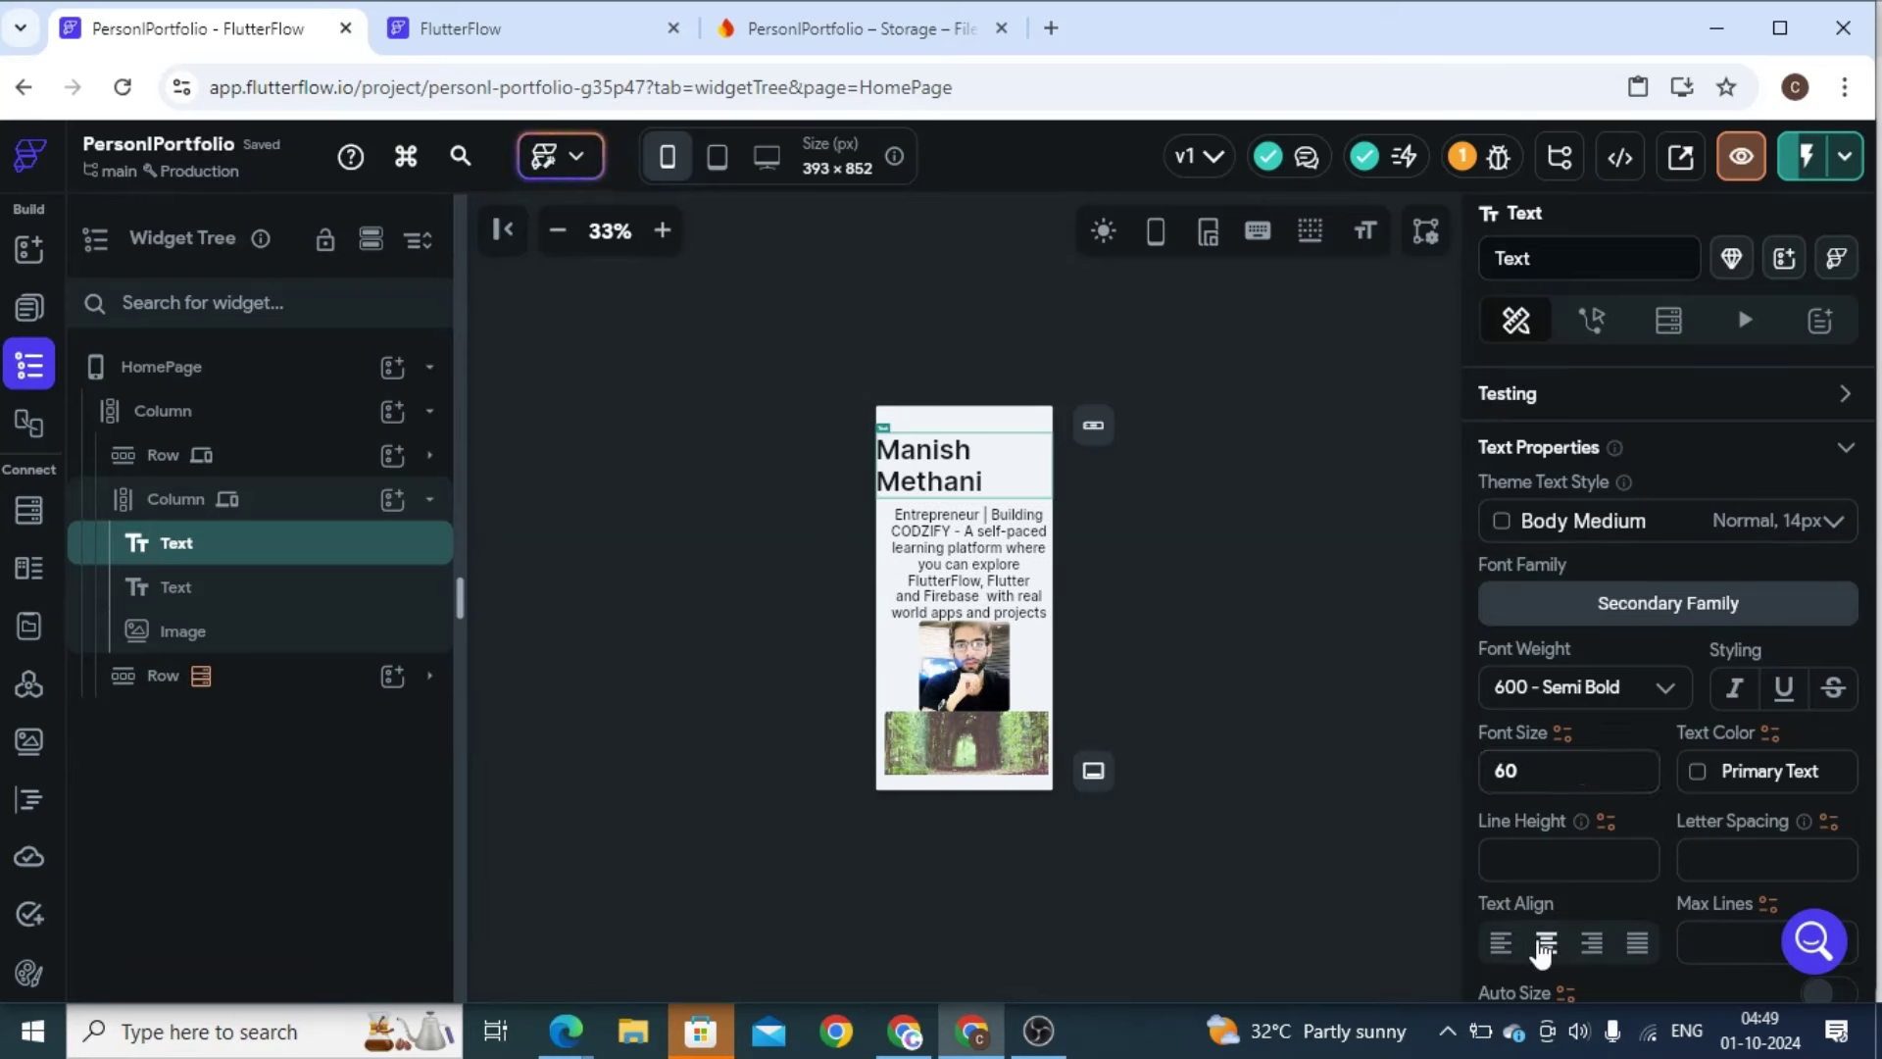
# Set the description text's font size to 20
pyautogui.press('Down')
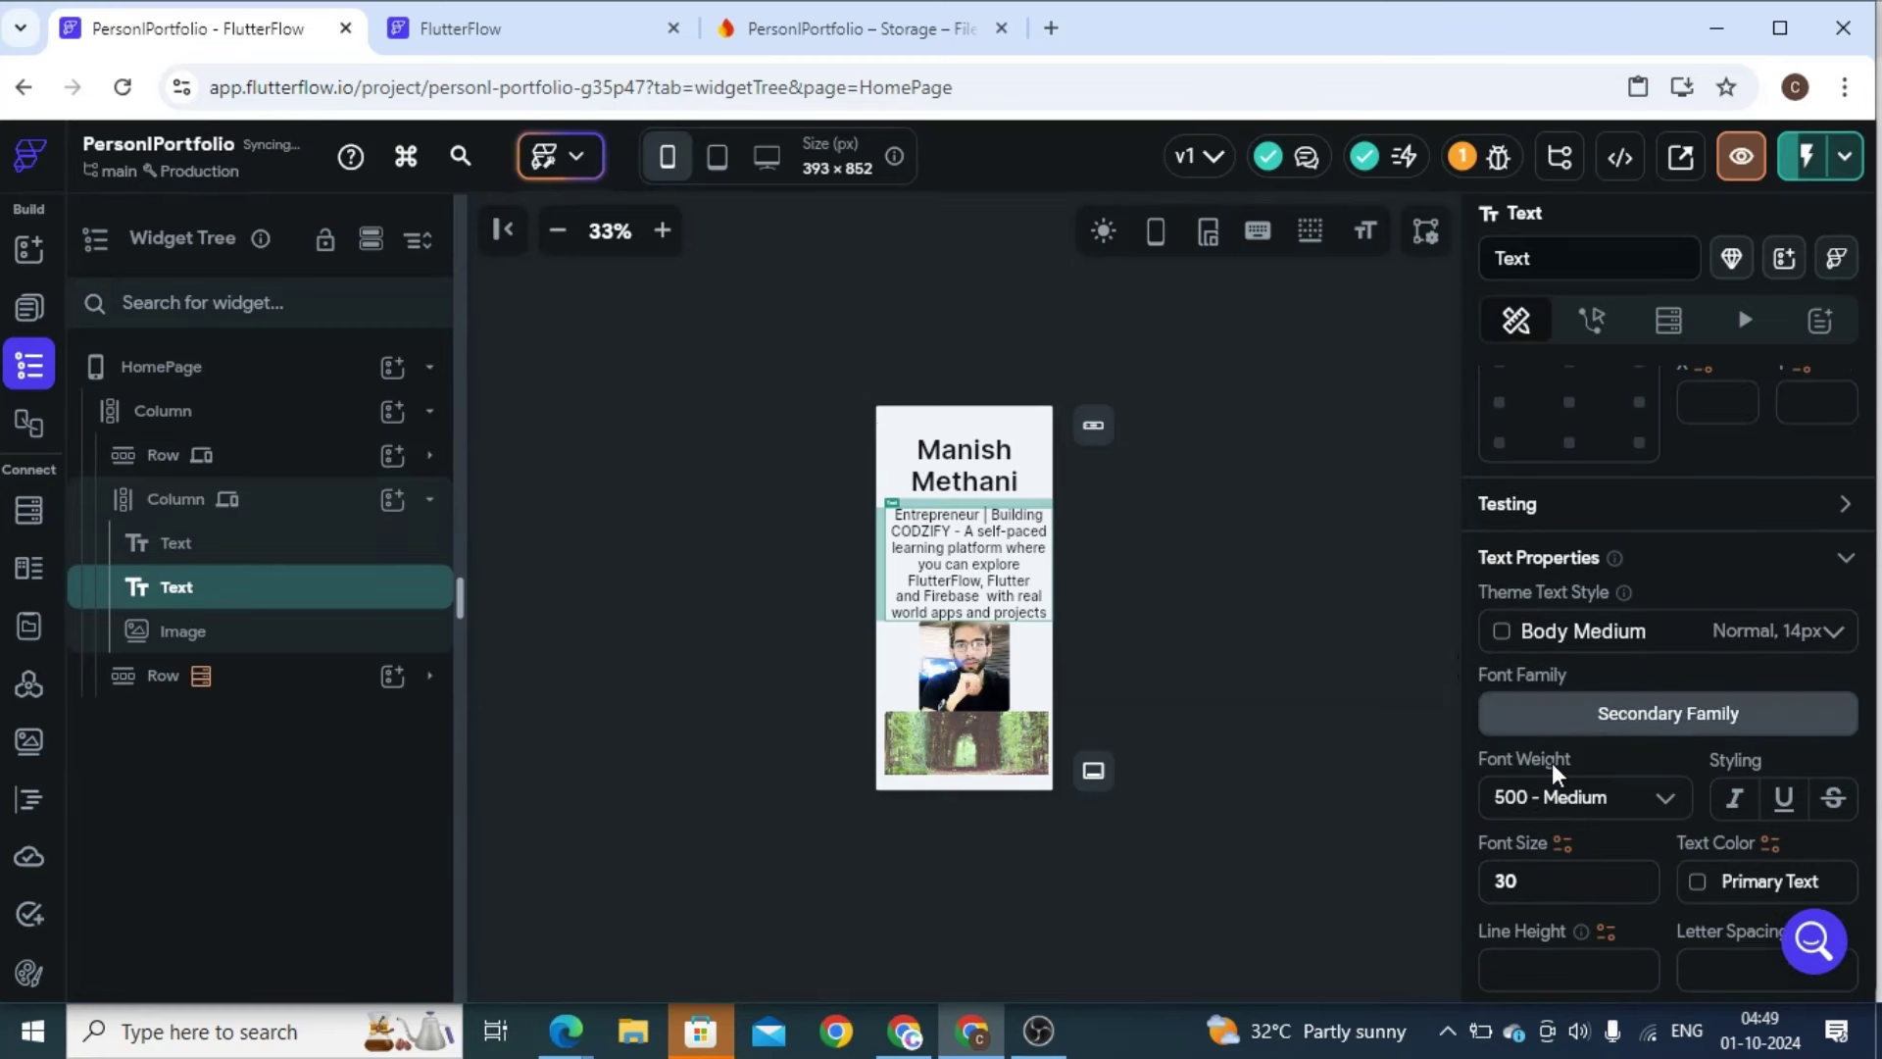
pyautogui.doubleClick(1511, 877)
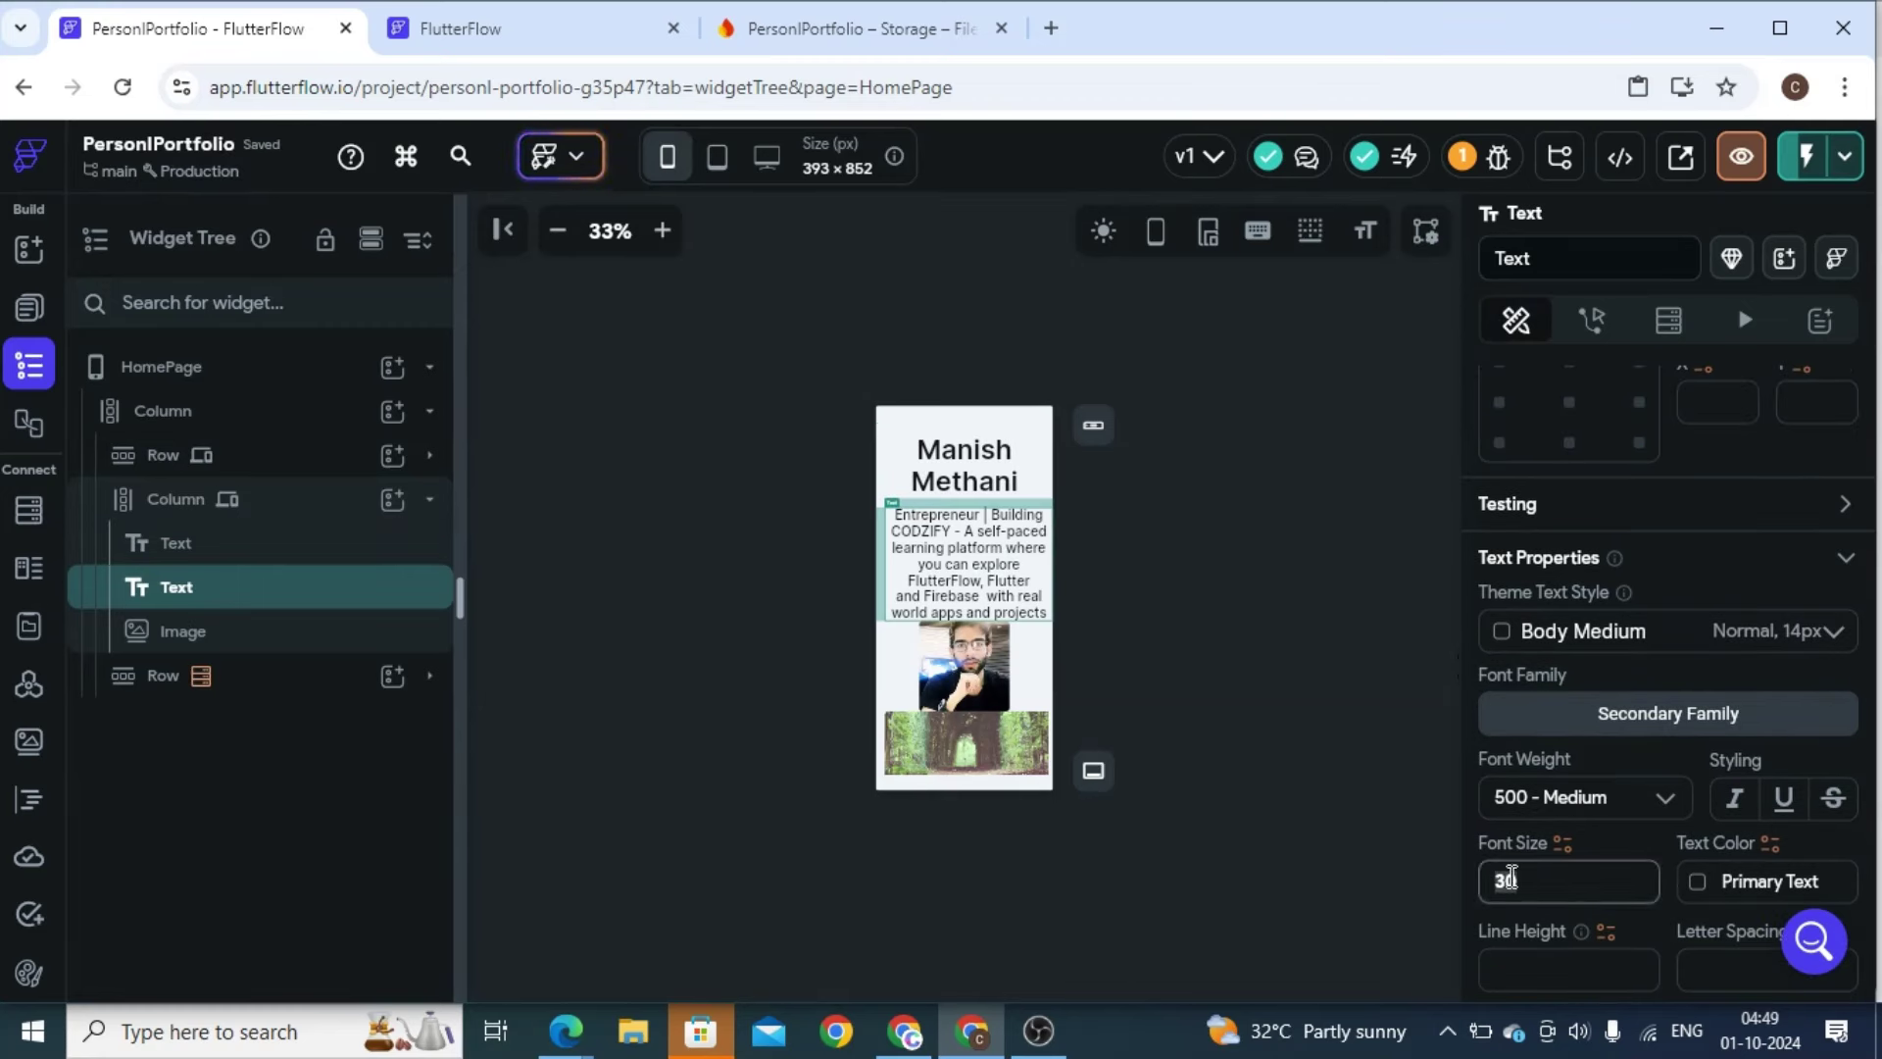
pyautogui.write('18')
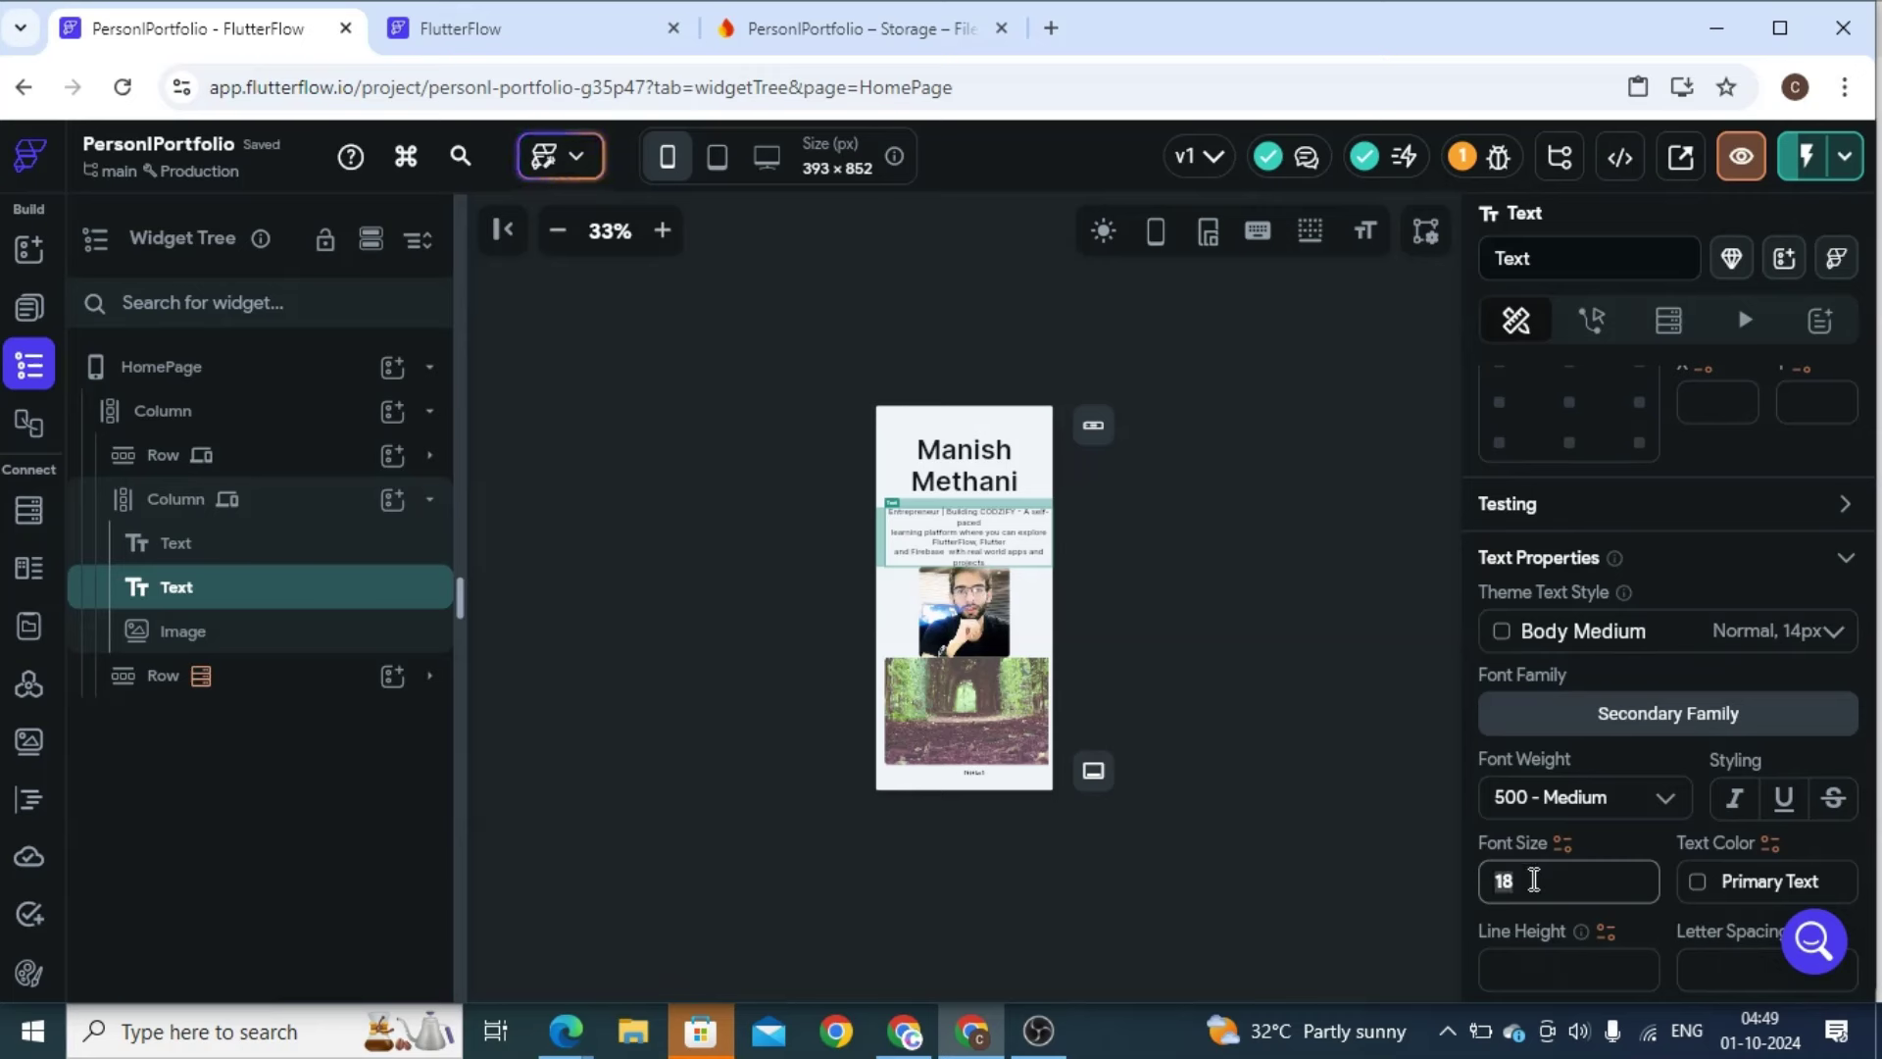
pyautogui.press('BackSpace')
pyautogui.press('BackSpace')
pyautogui.write('20')
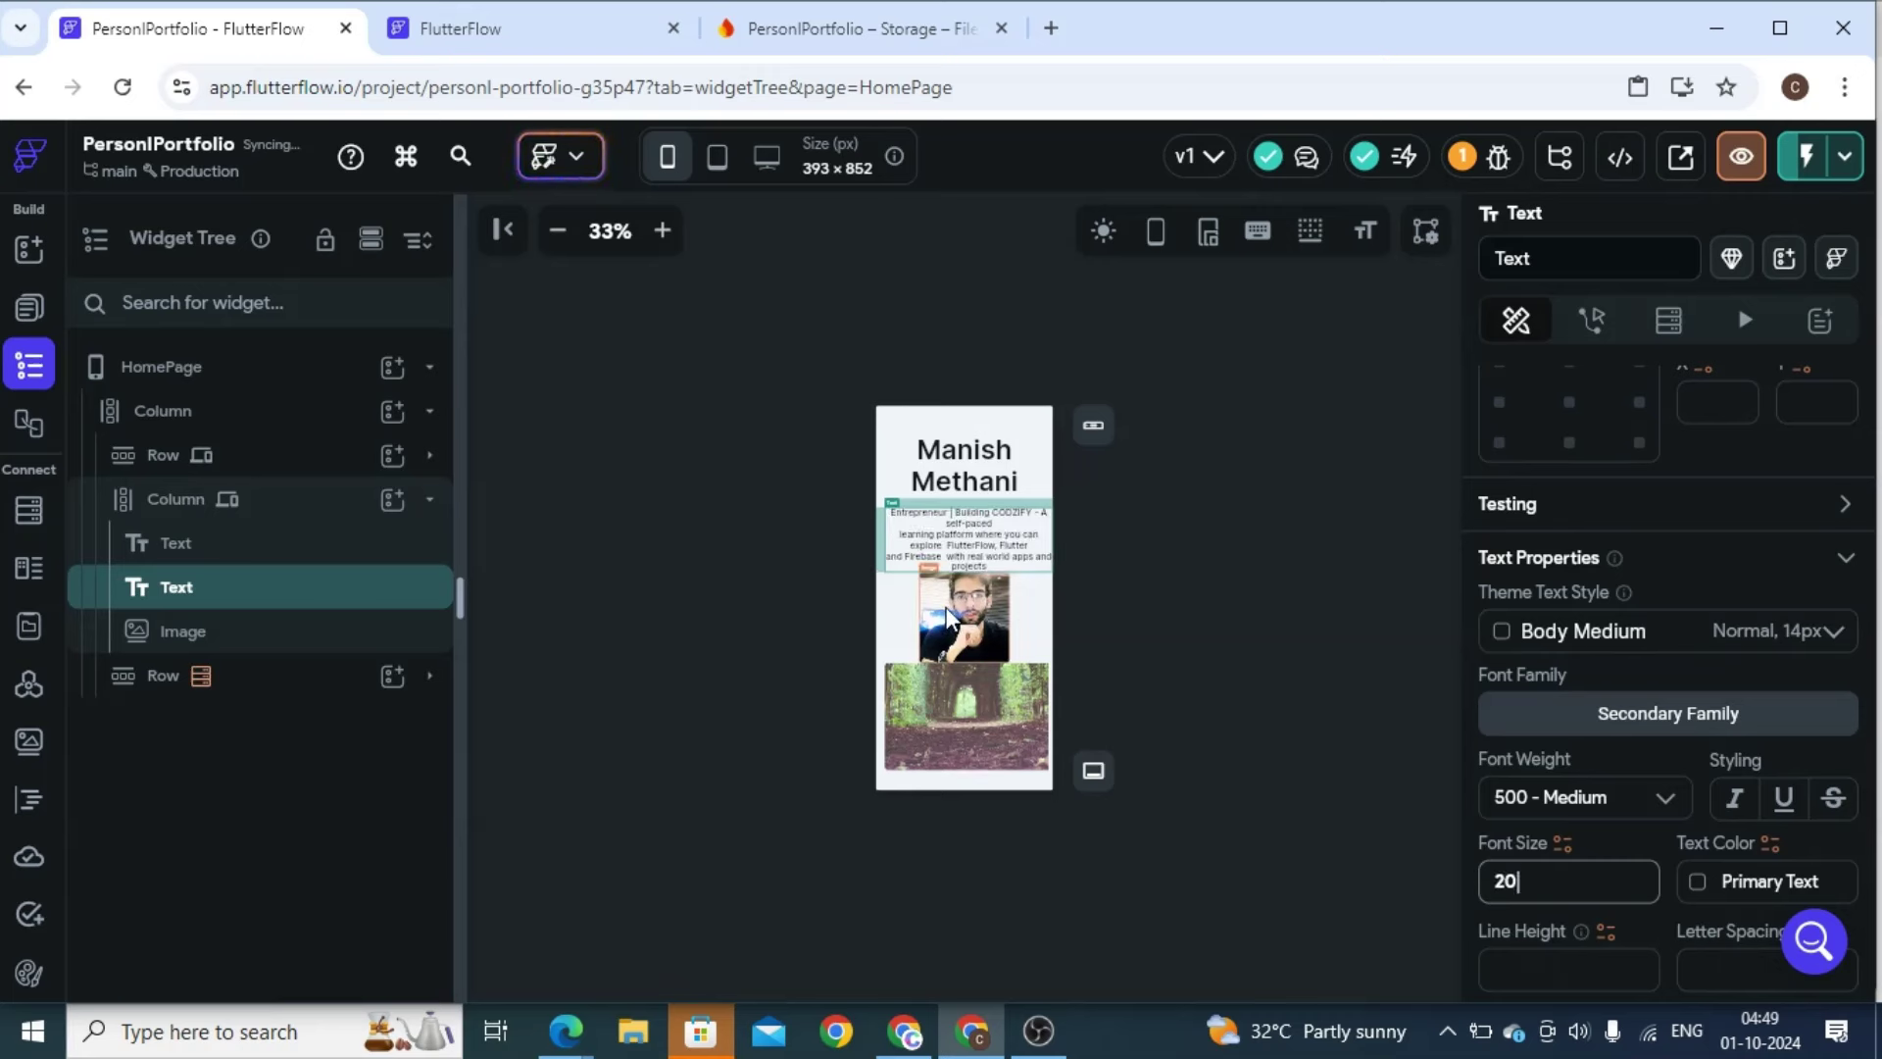
pyautogui.click(948, 620)
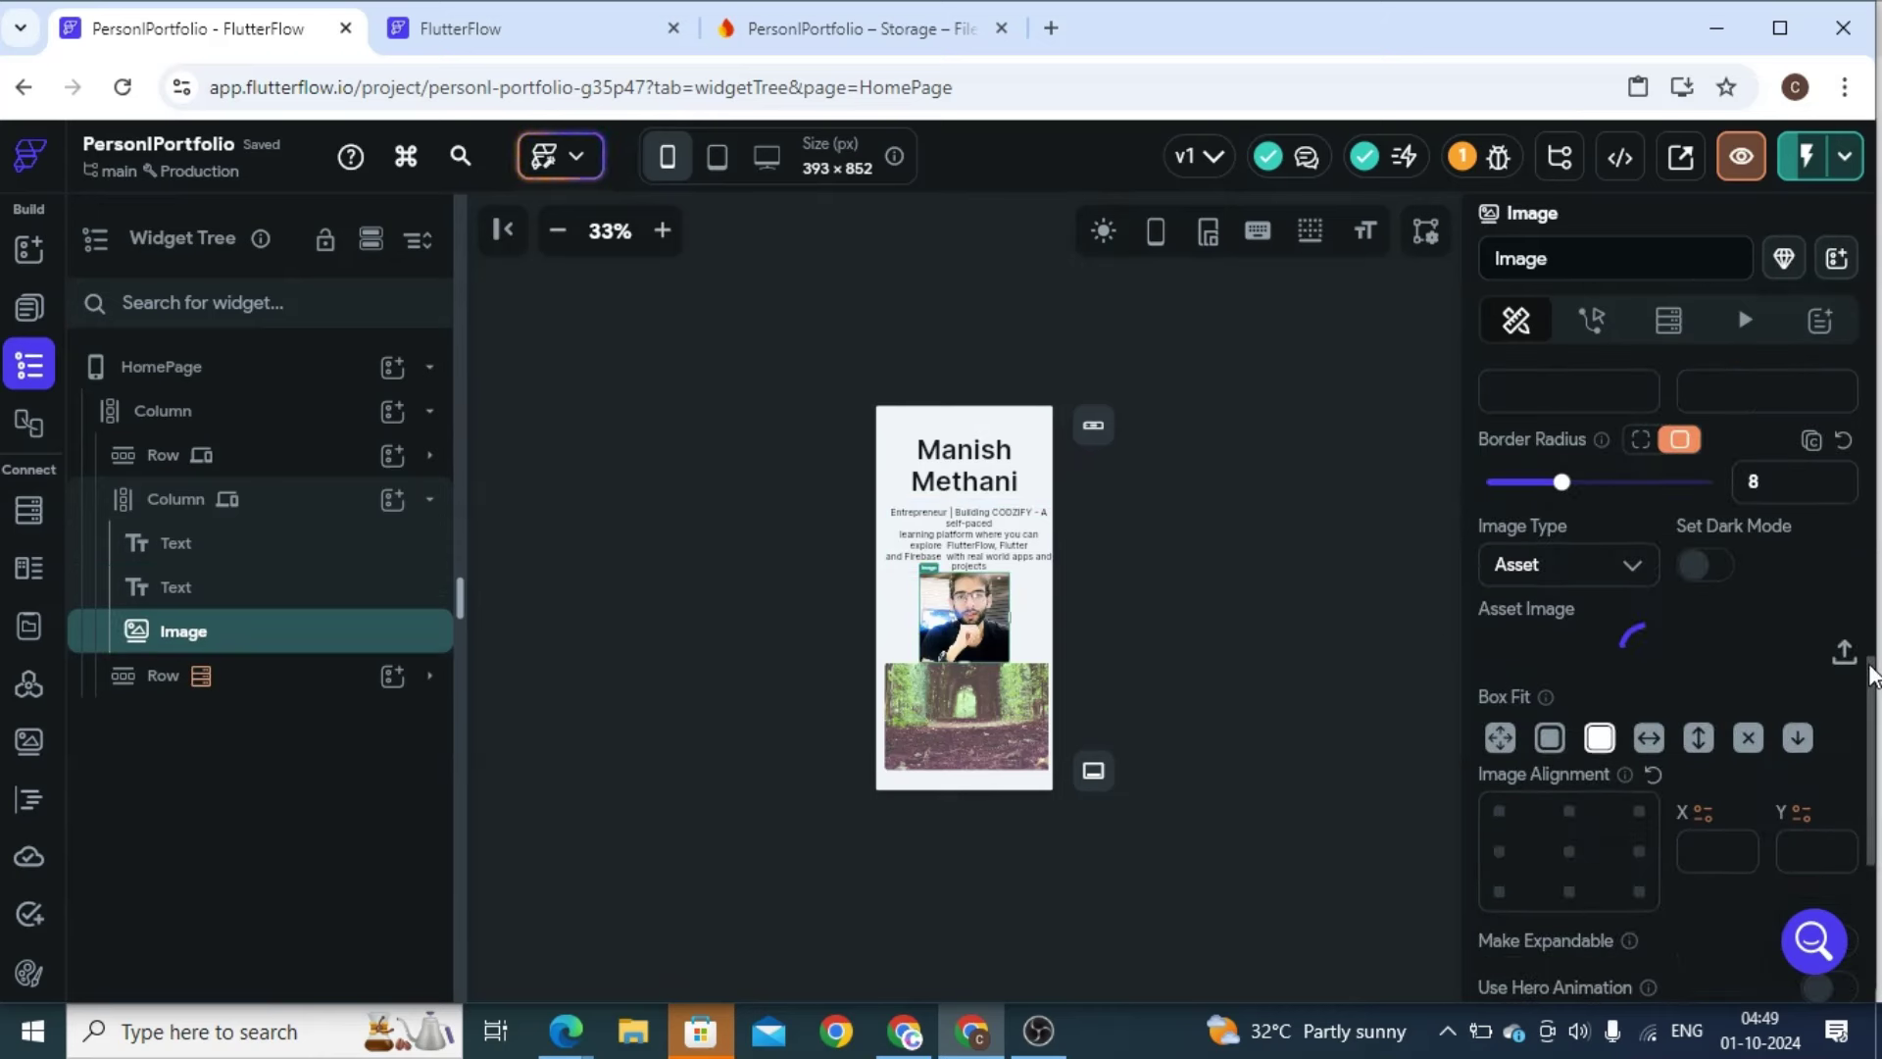
# Give the profile photo 20 top padding and a border radius of 100 to make it circular
pyautogui.moveTo(1872, 694); pyautogui.dragTo(1865, 411)
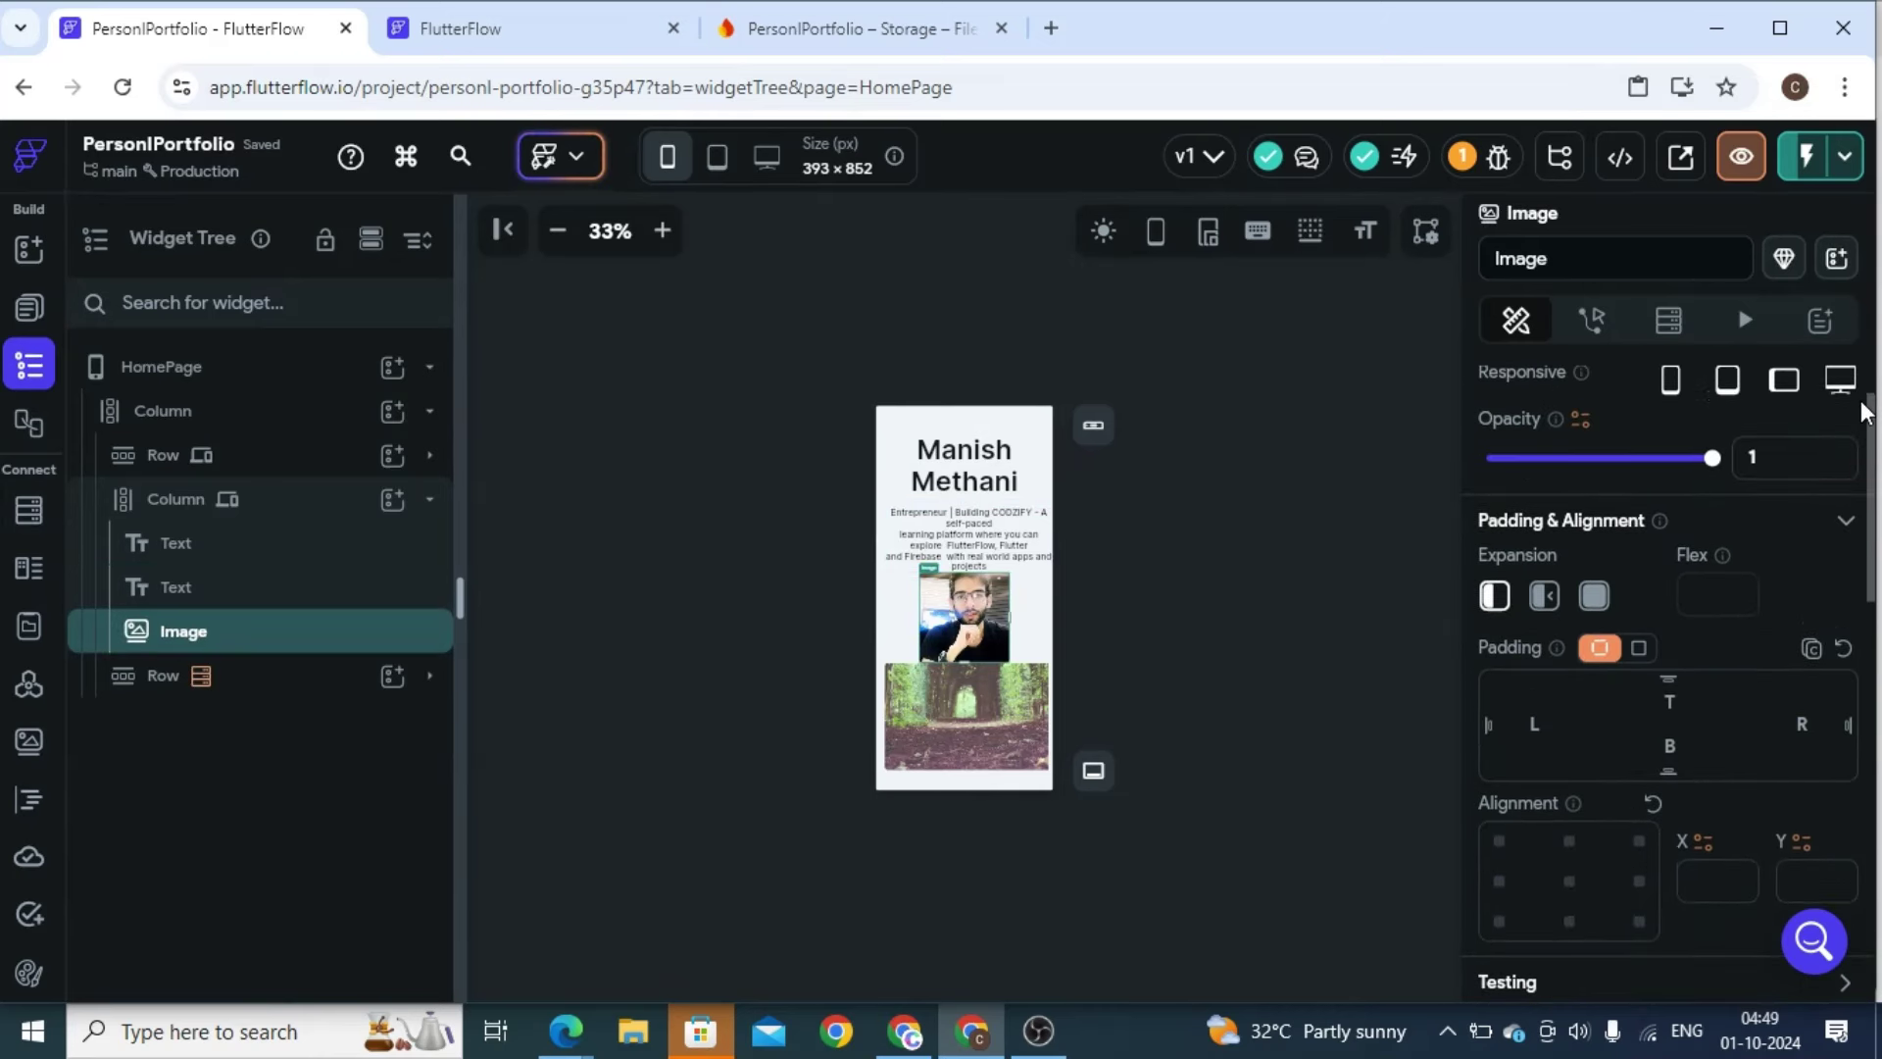
pyautogui.click(1673, 703)
pyautogui.write('20')
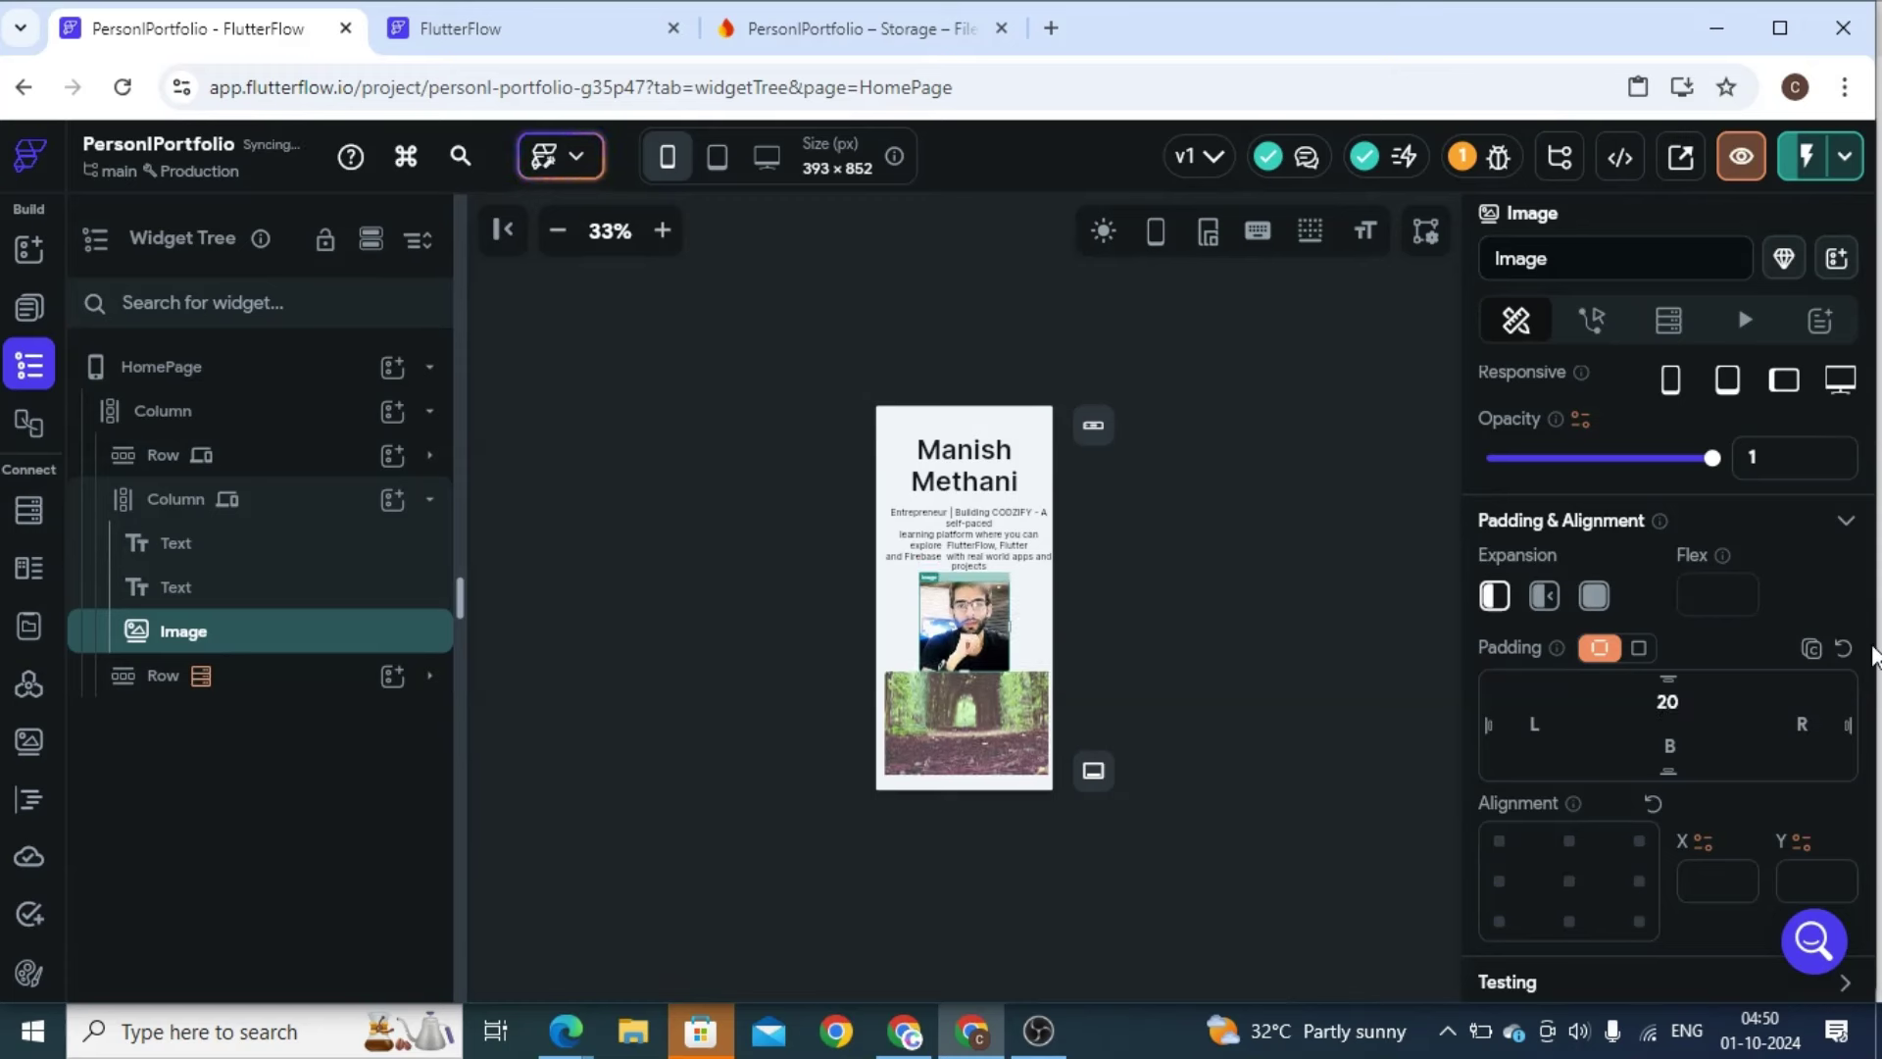
pyautogui.moveTo(1872, 490); pyautogui.dragTo(1872, 477)
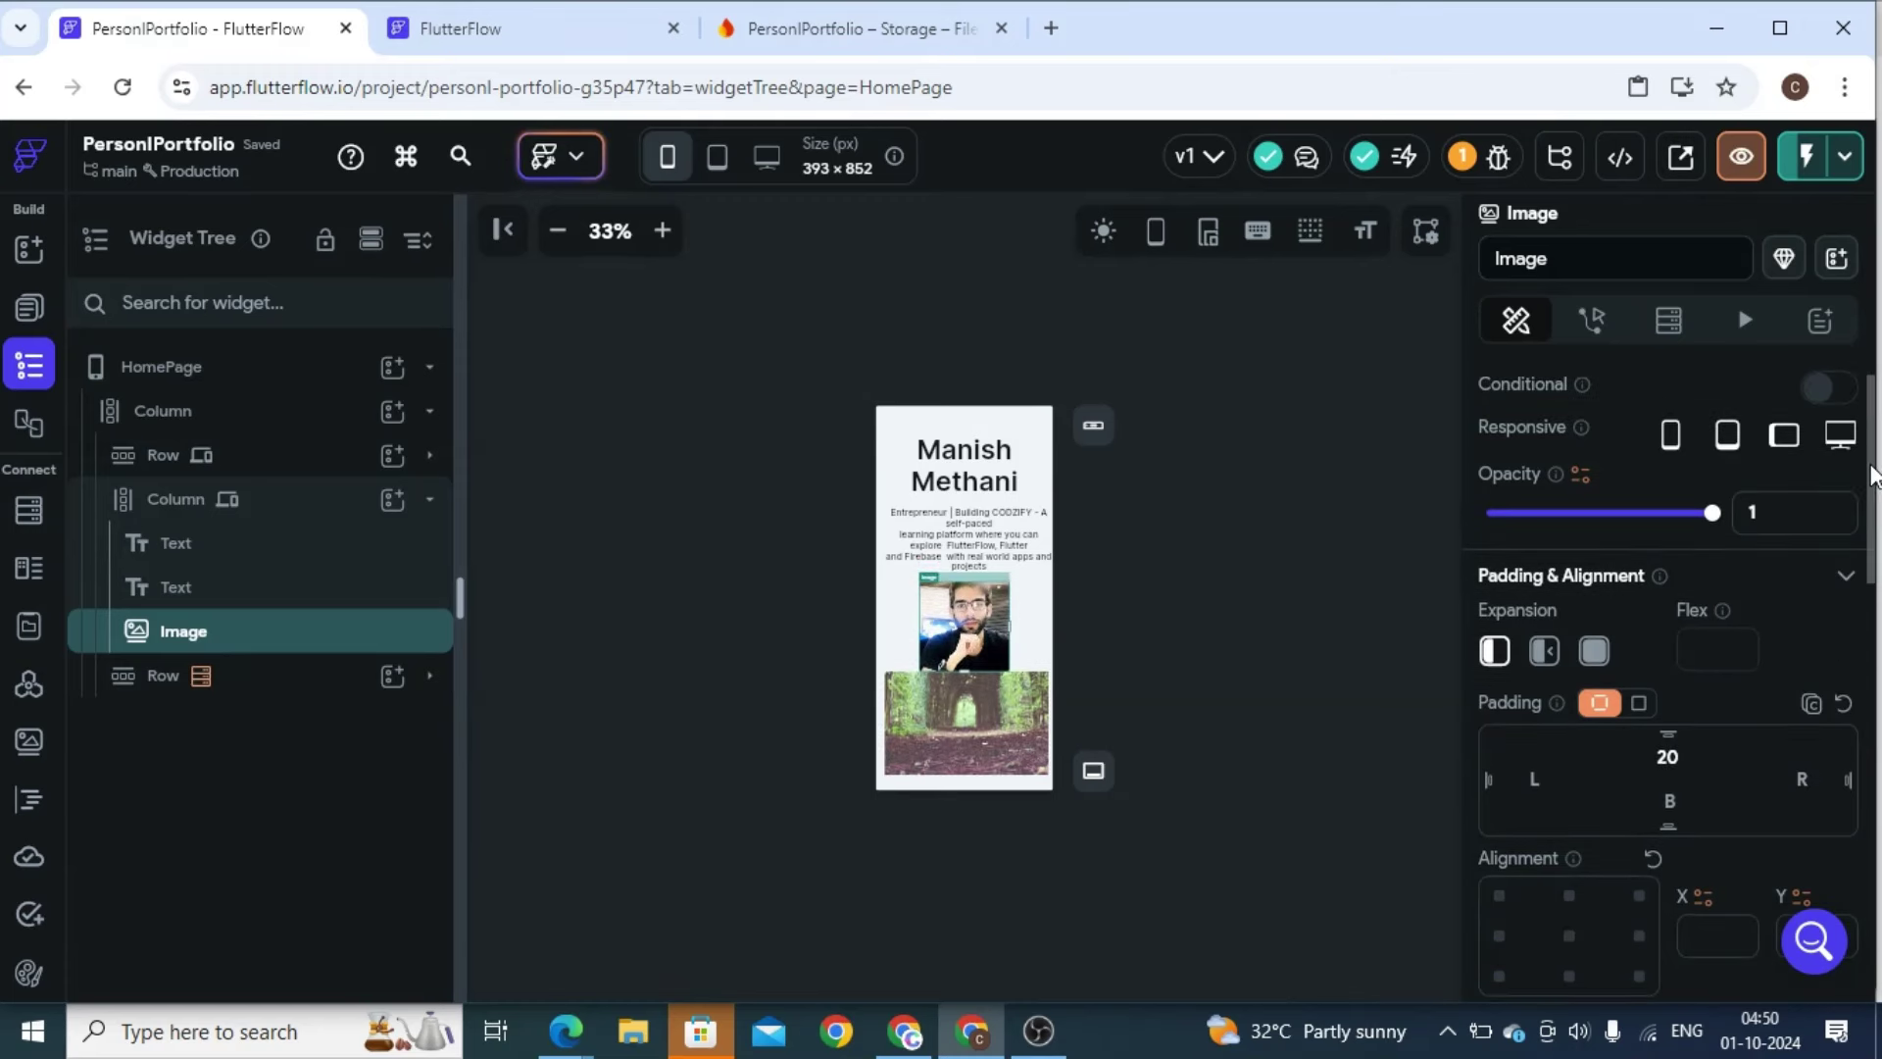
pyautogui.moveTo(1870, 474); pyautogui.dragTo(1870, 671)
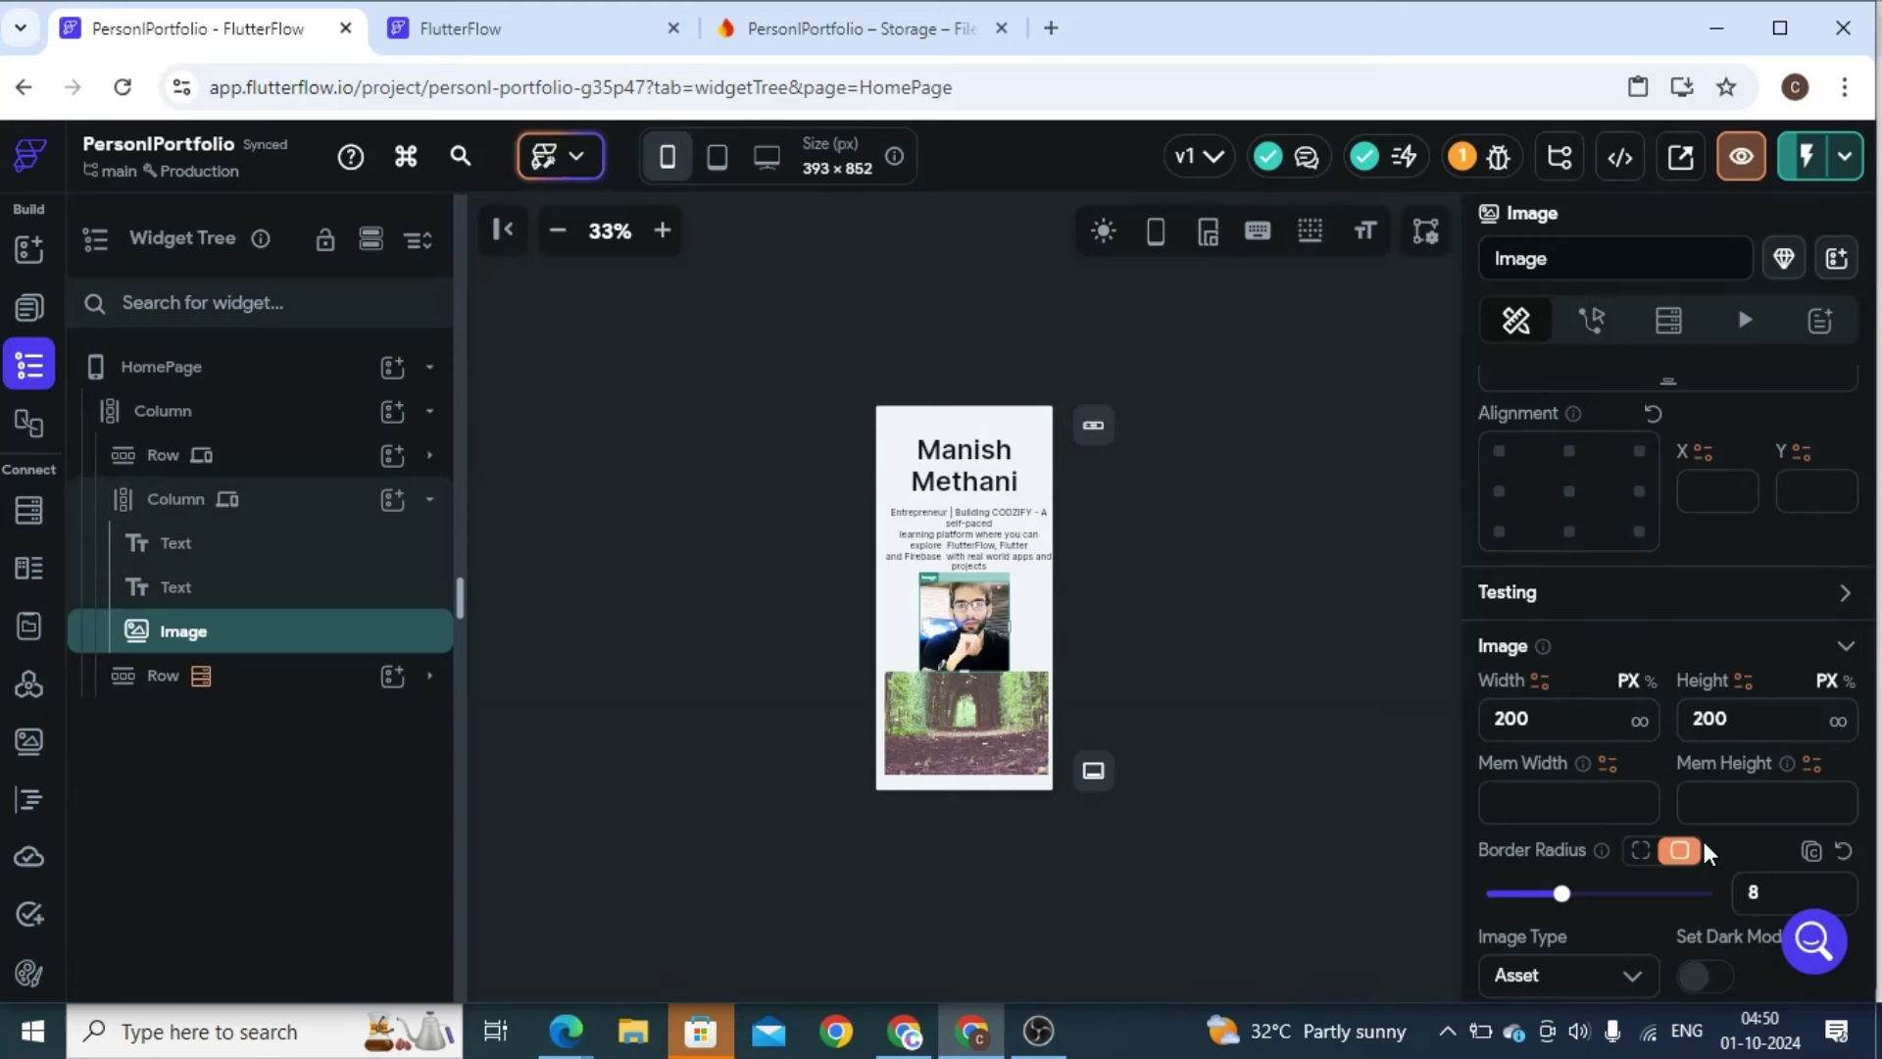
pyautogui.click(1749, 890)
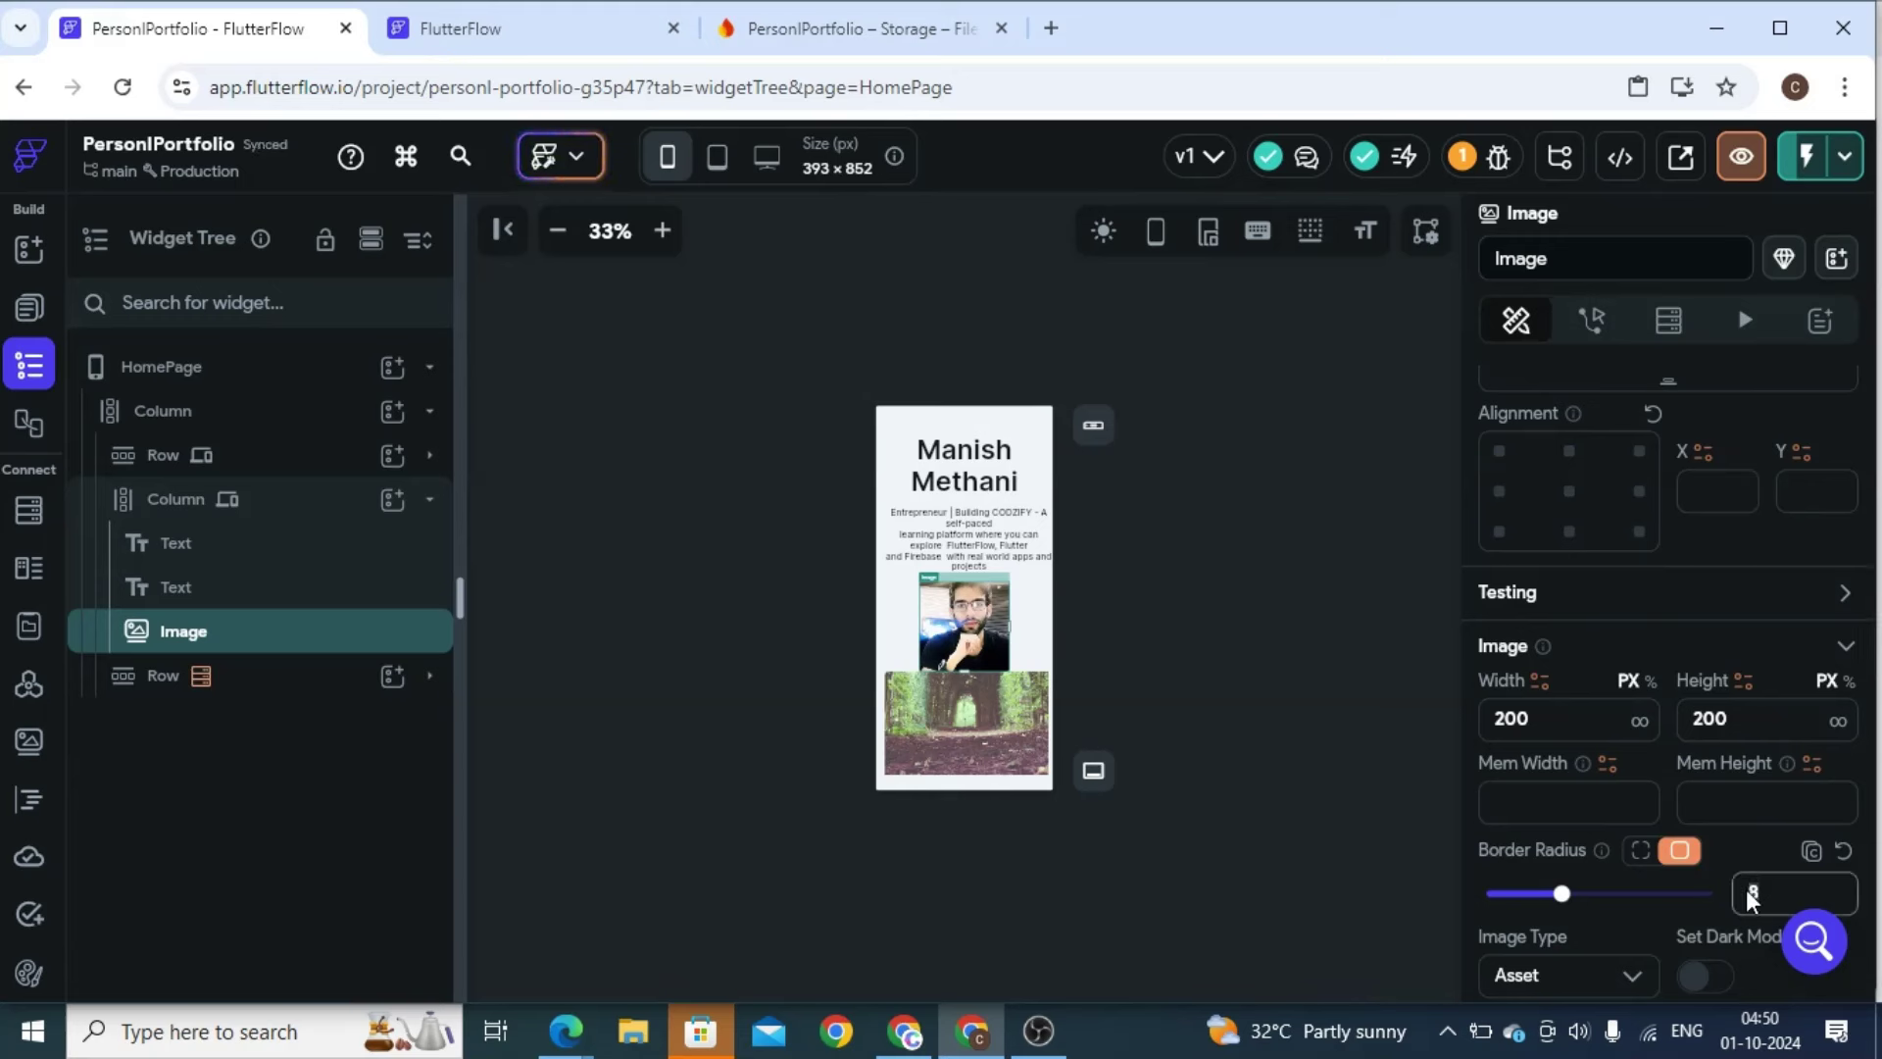
pyautogui.write('1000')
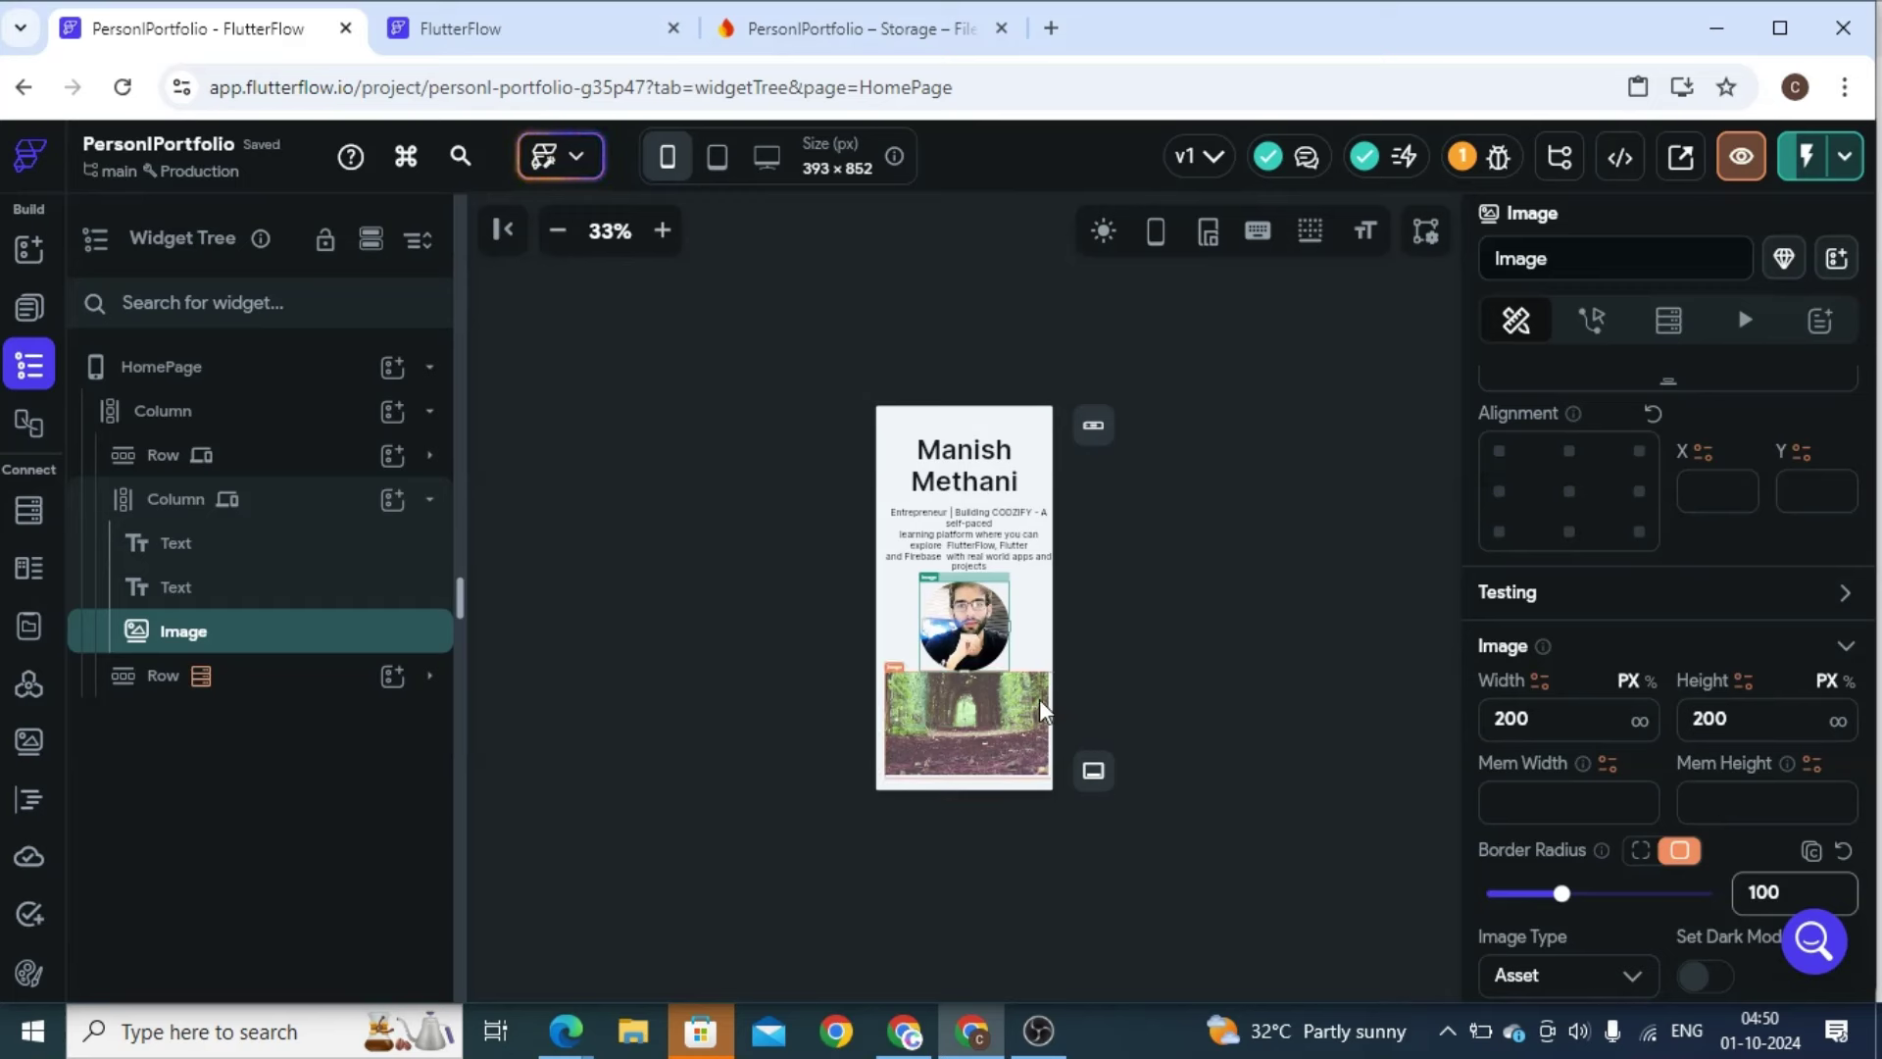
pyautogui.click(358, 674)
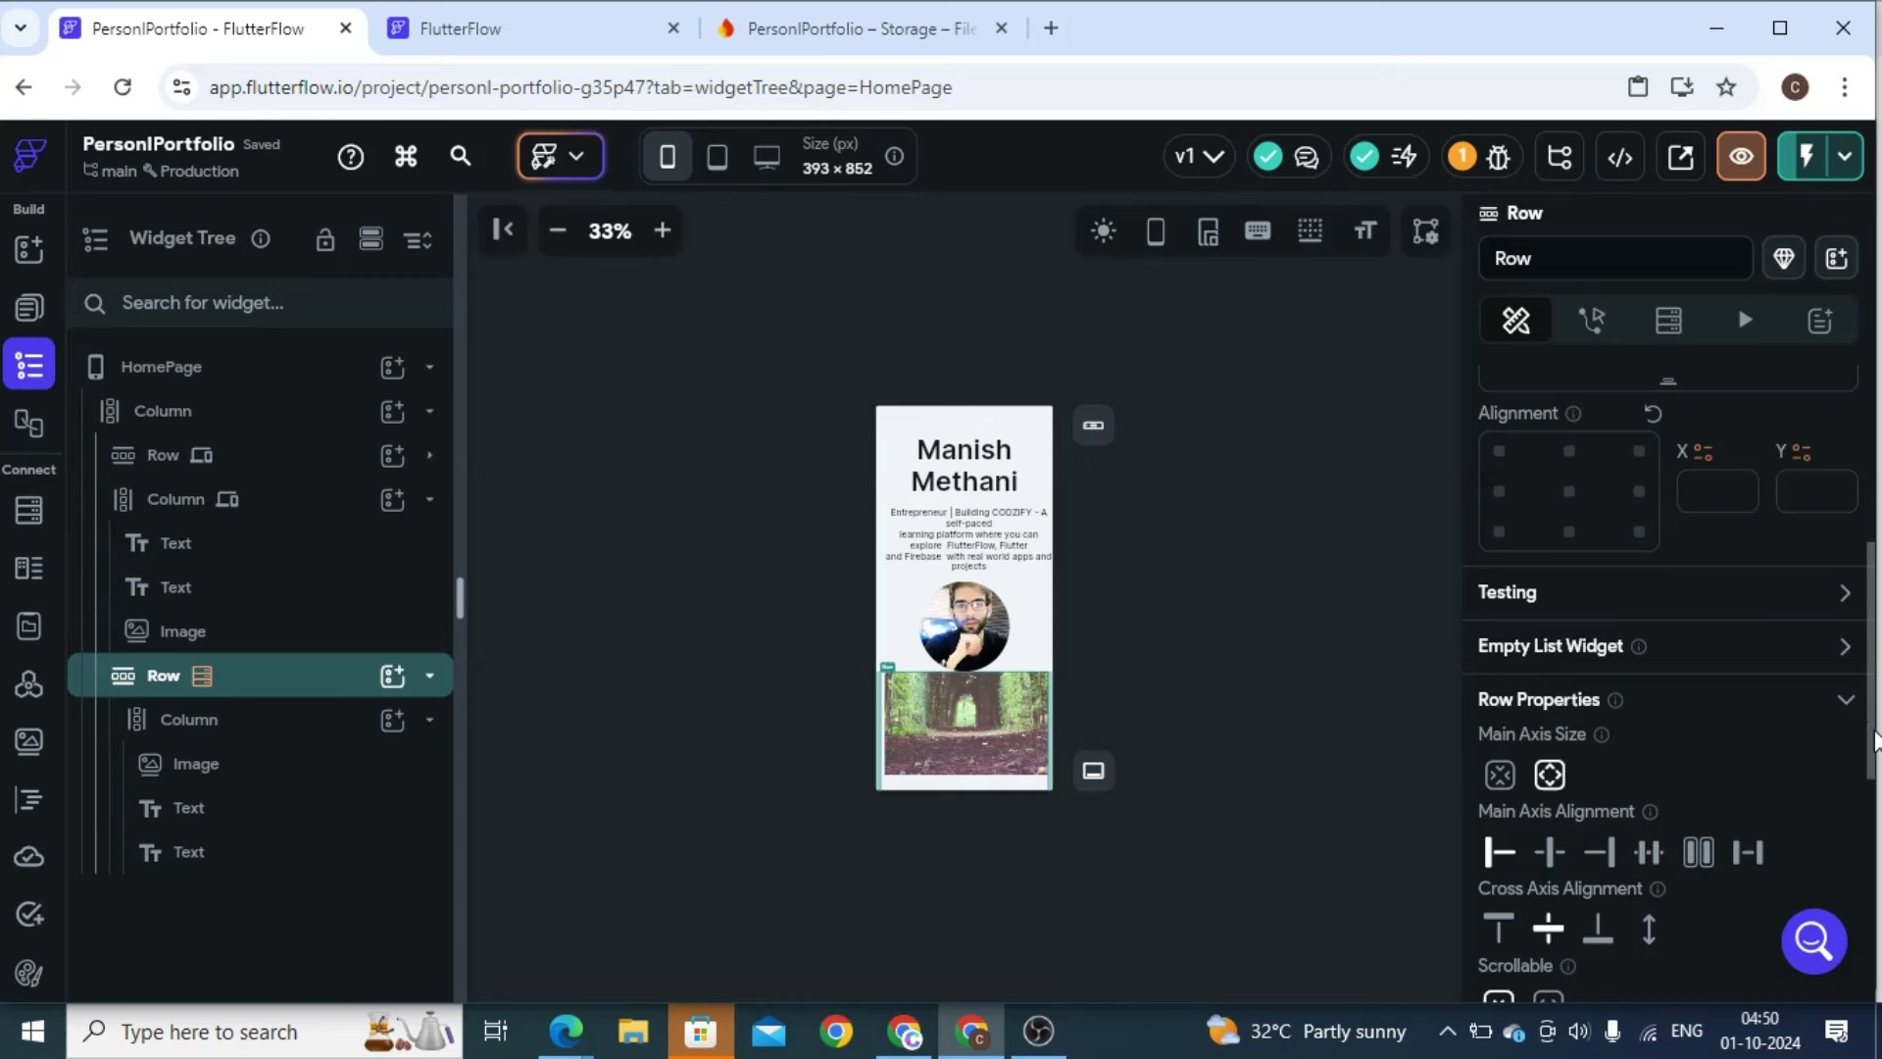
# Give the course card row 20 top padding
pyautogui.moveTo(1874, 676); pyautogui.dragTo(1858, 502)
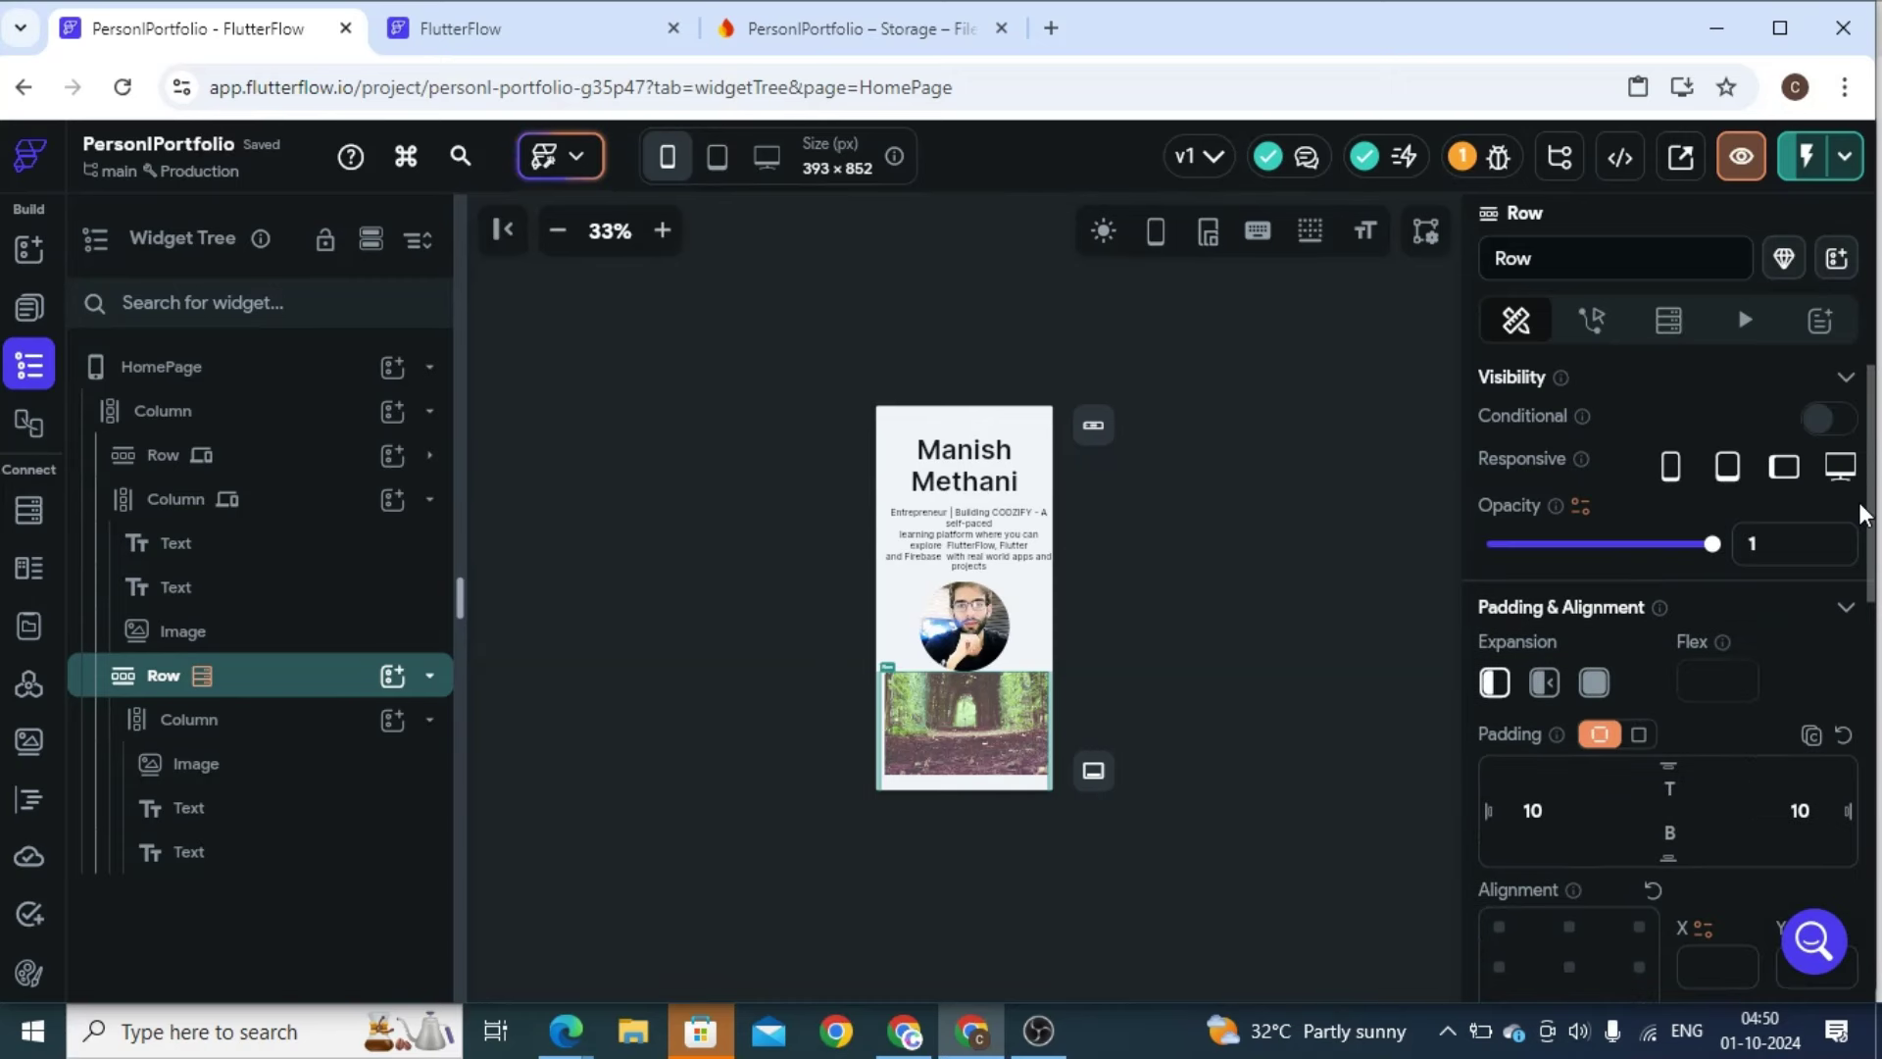
pyautogui.click(1669, 787)
pyautogui.write('20')
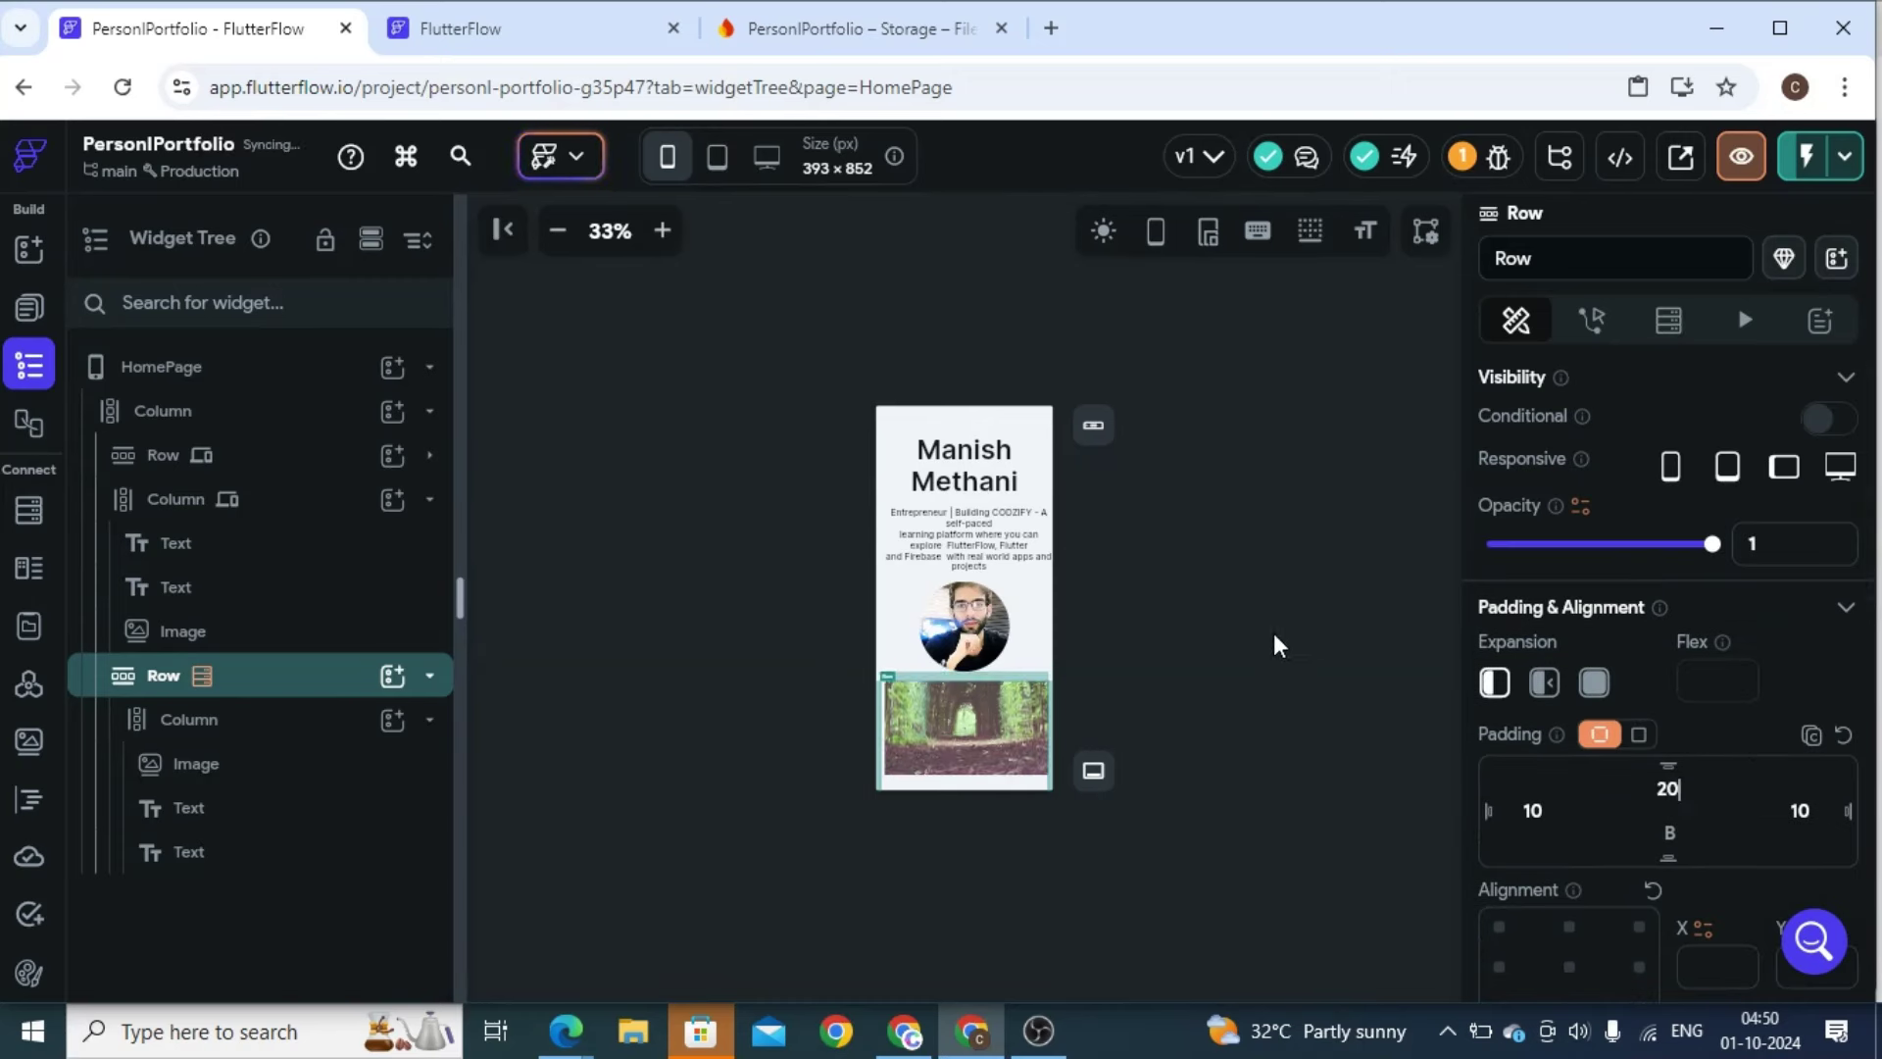
# Compare the page at phone, tablet and desktop sizes, ending on the 1440×900 desktop layout
pyautogui.click(764, 162)
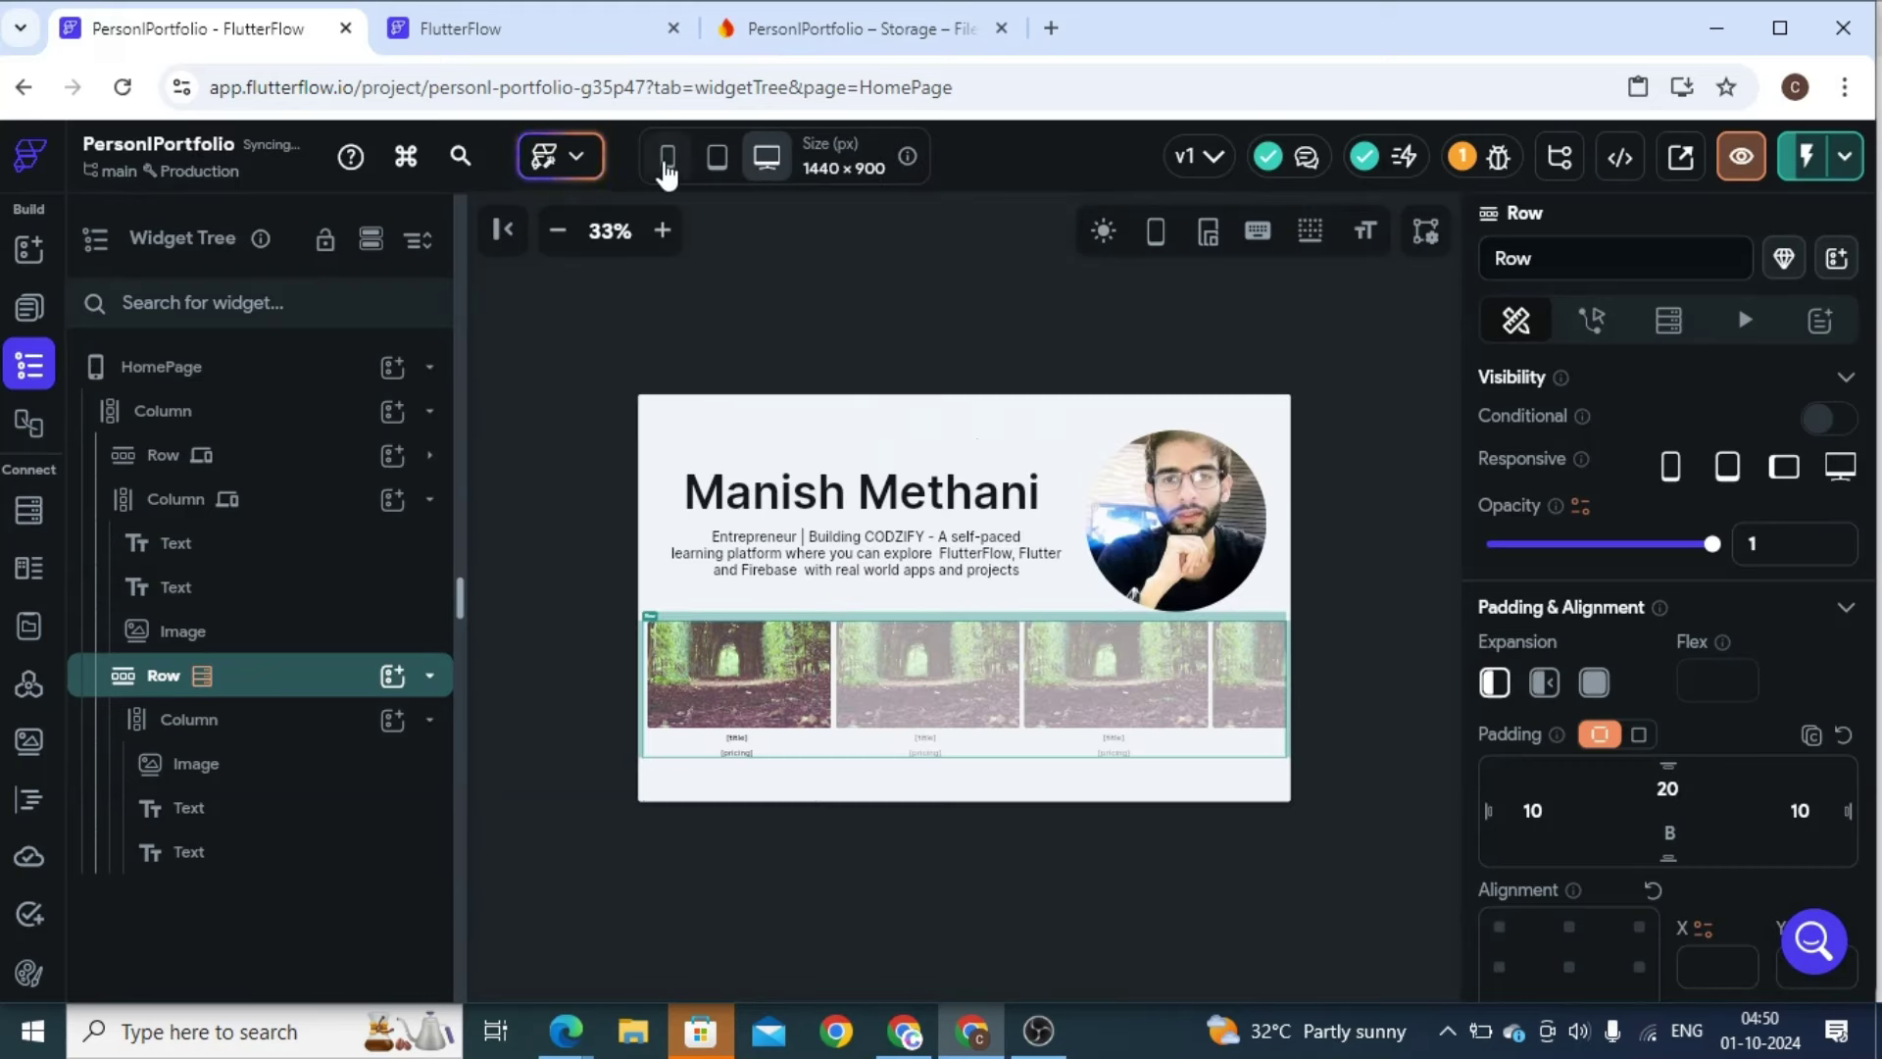
pyautogui.click(666, 162)
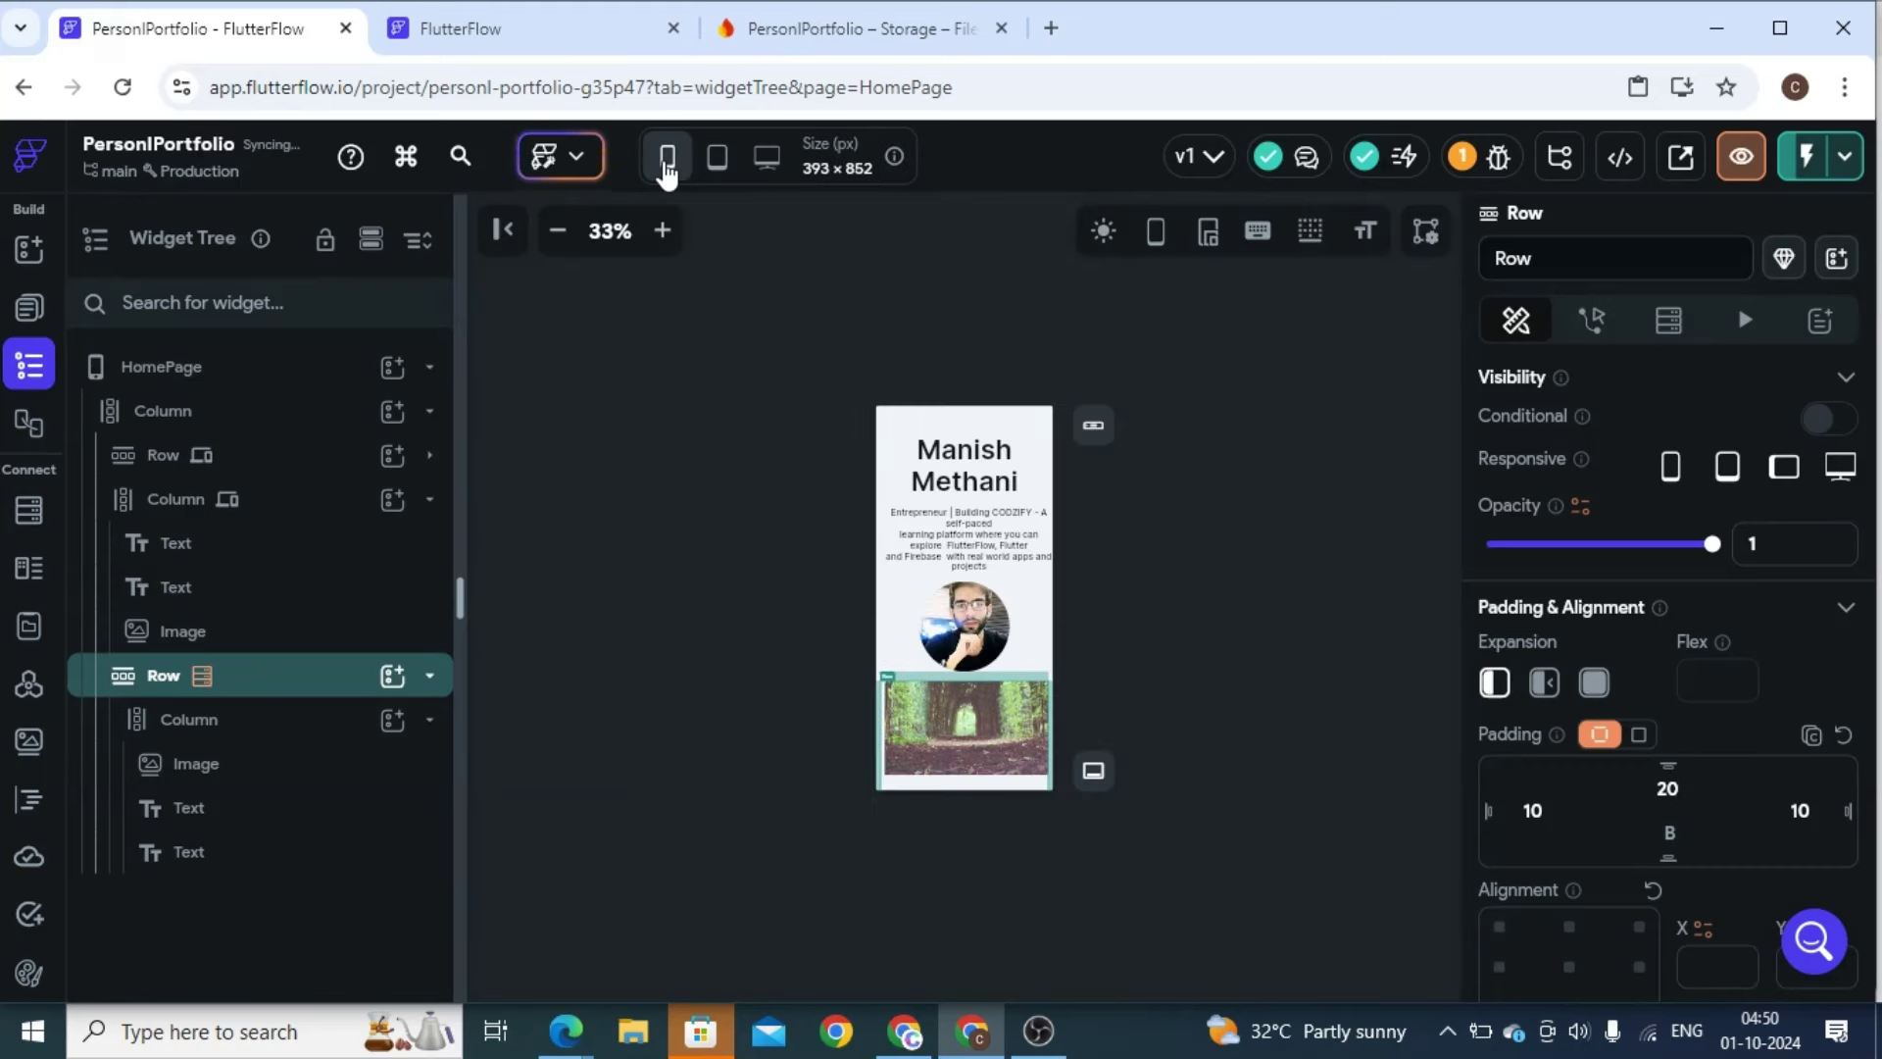
pyautogui.click(718, 159)
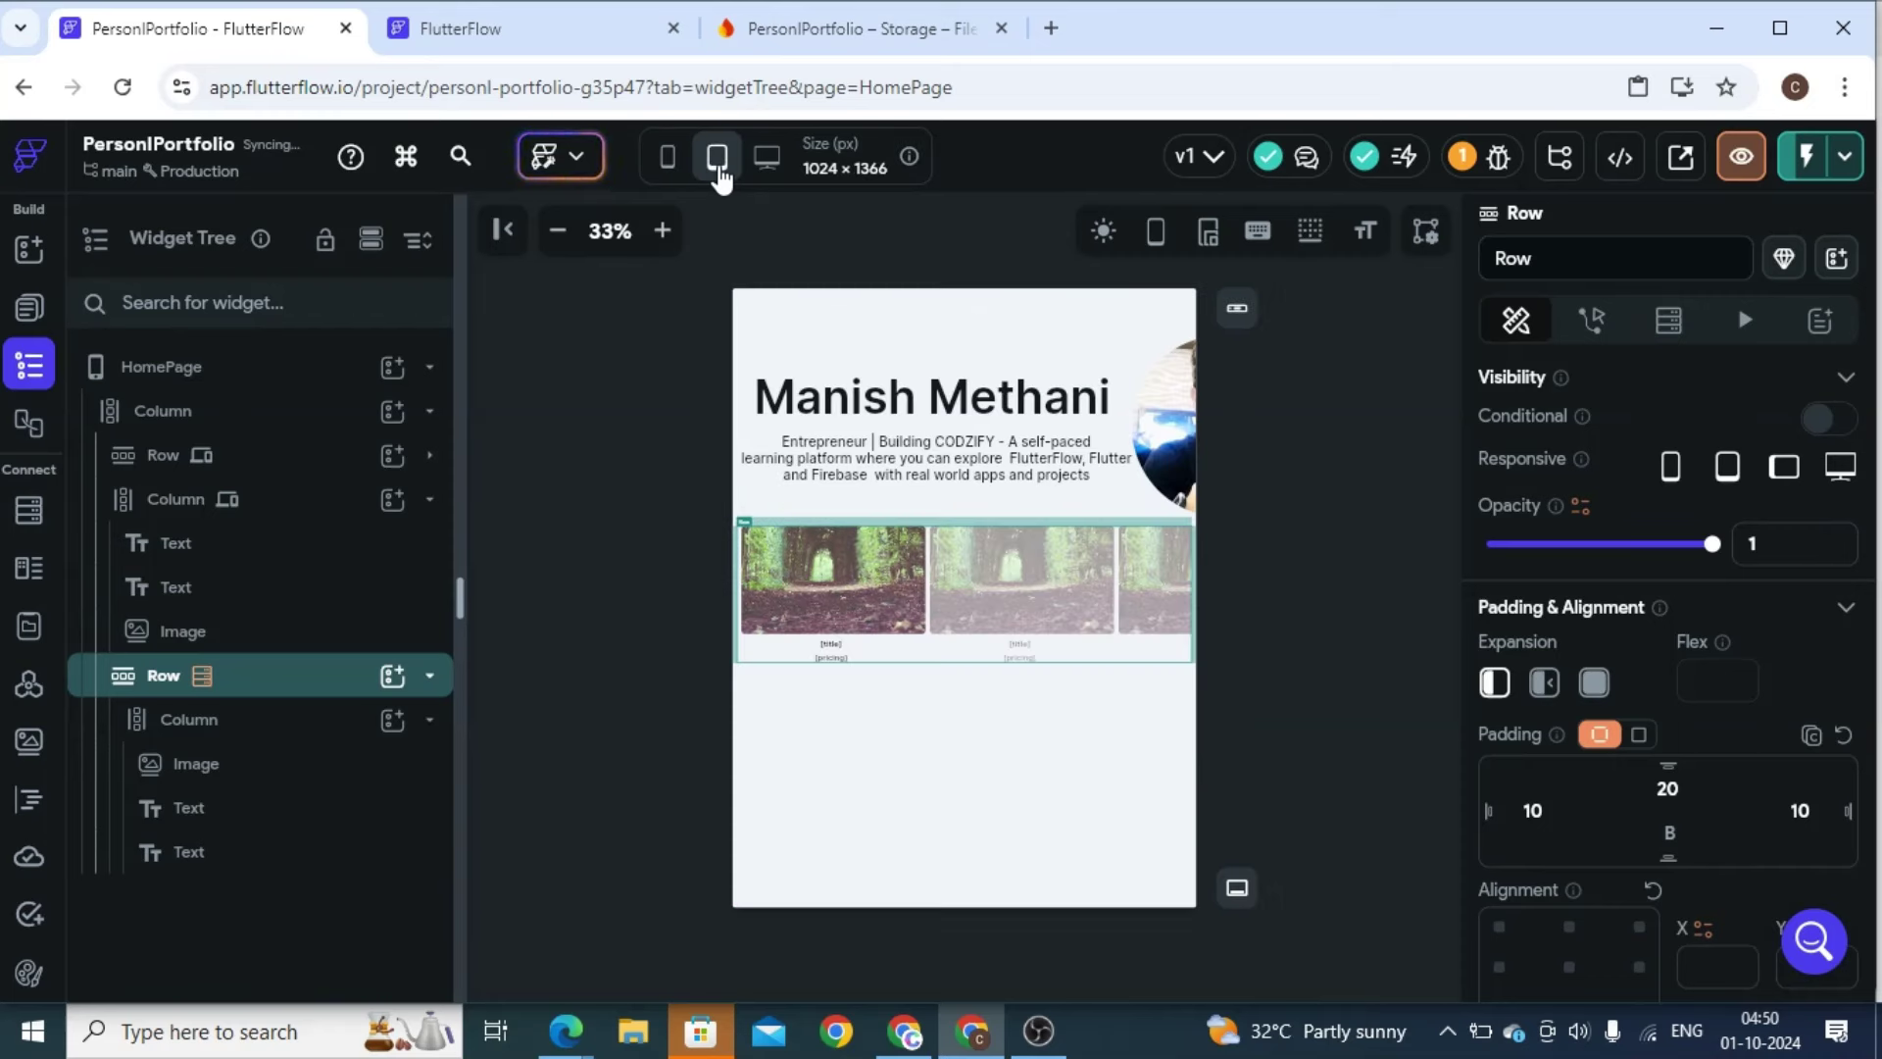
pyautogui.click(672, 165)
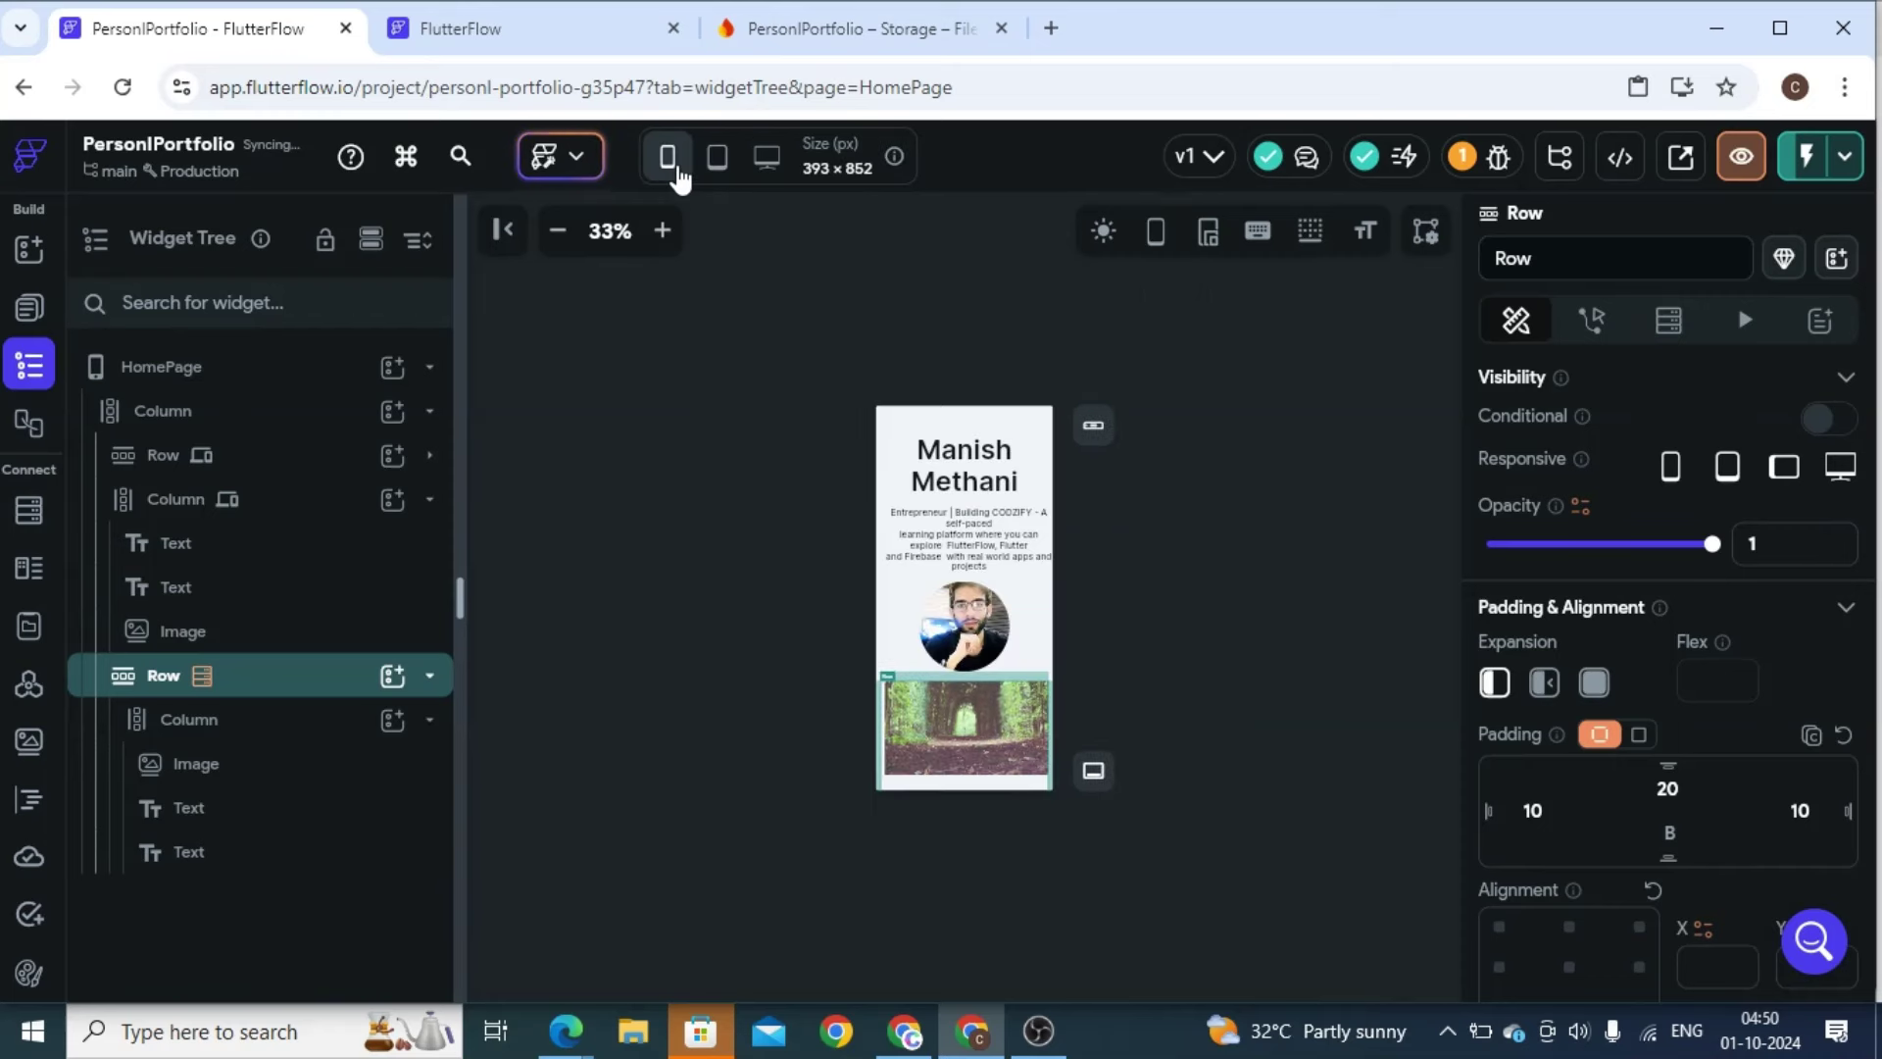
pyautogui.click(757, 167)
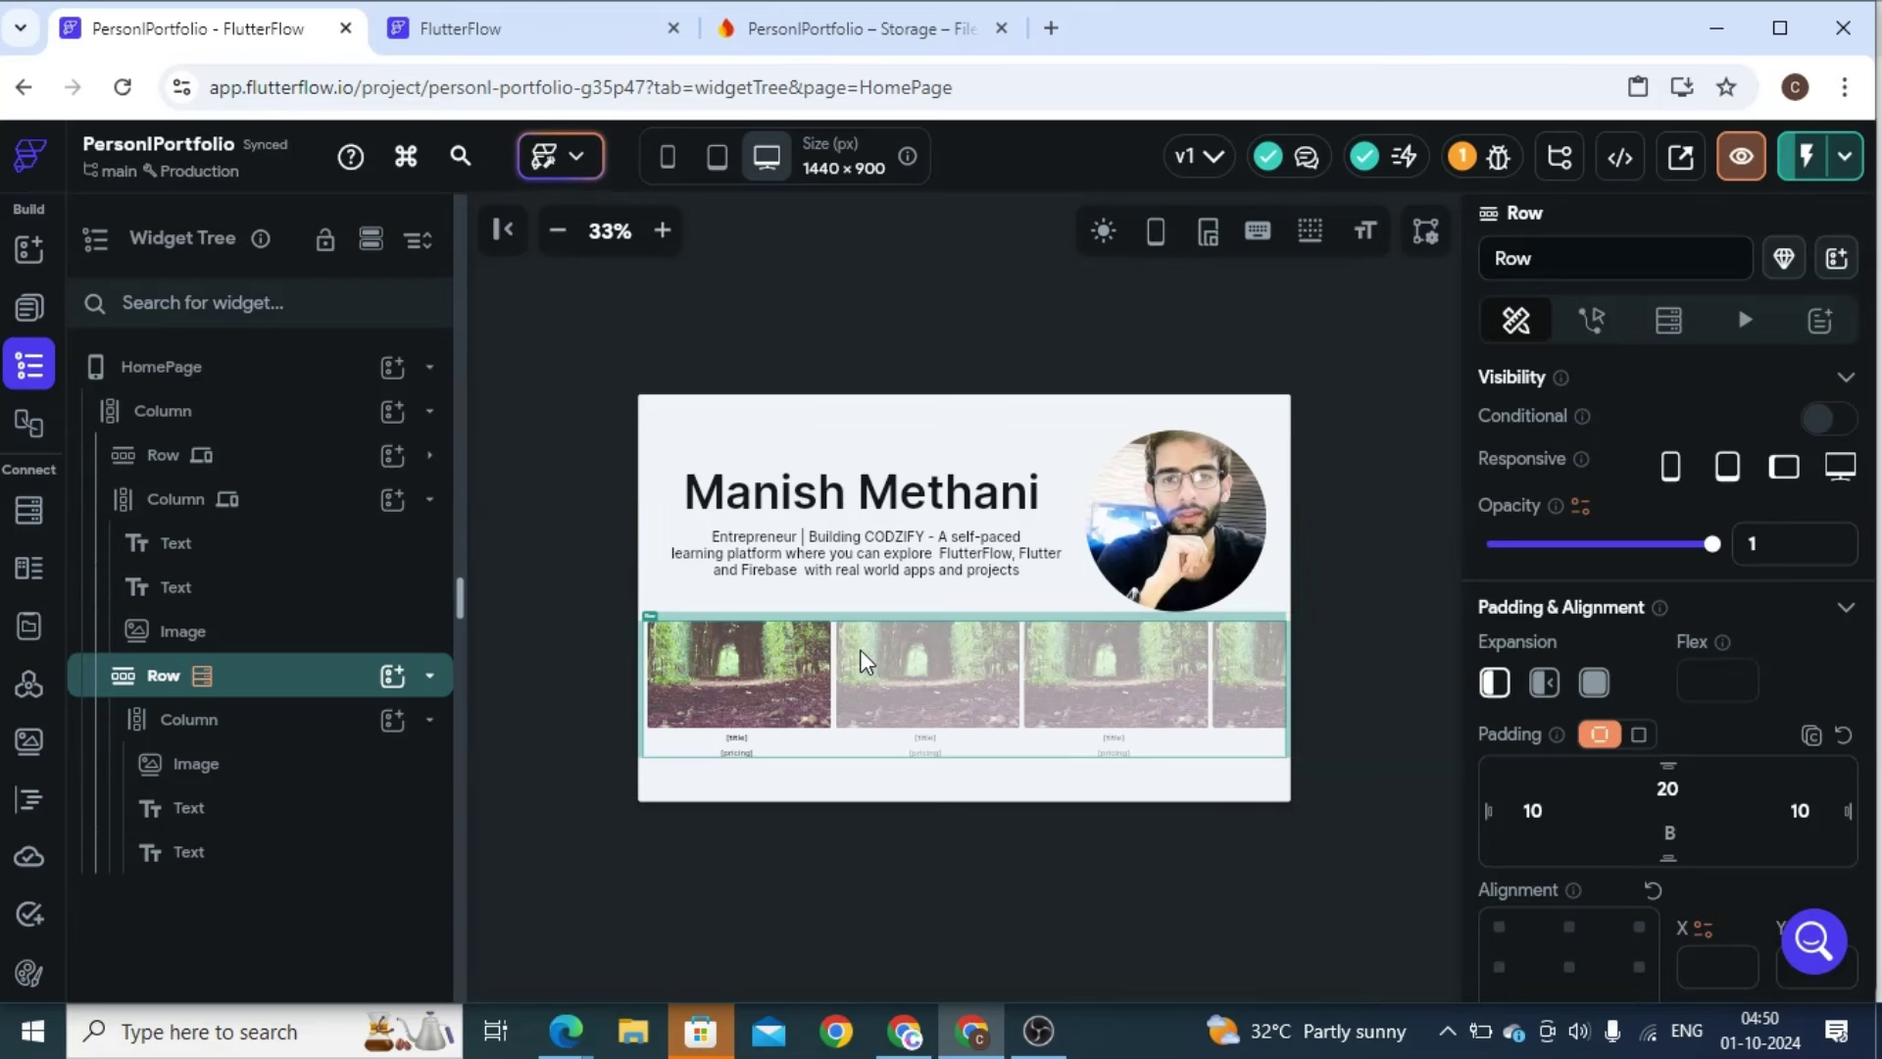
# Instant-reload the test app, close the Debug Panel and zoom the preview out to 50%
pyautogui.click(589, 44)
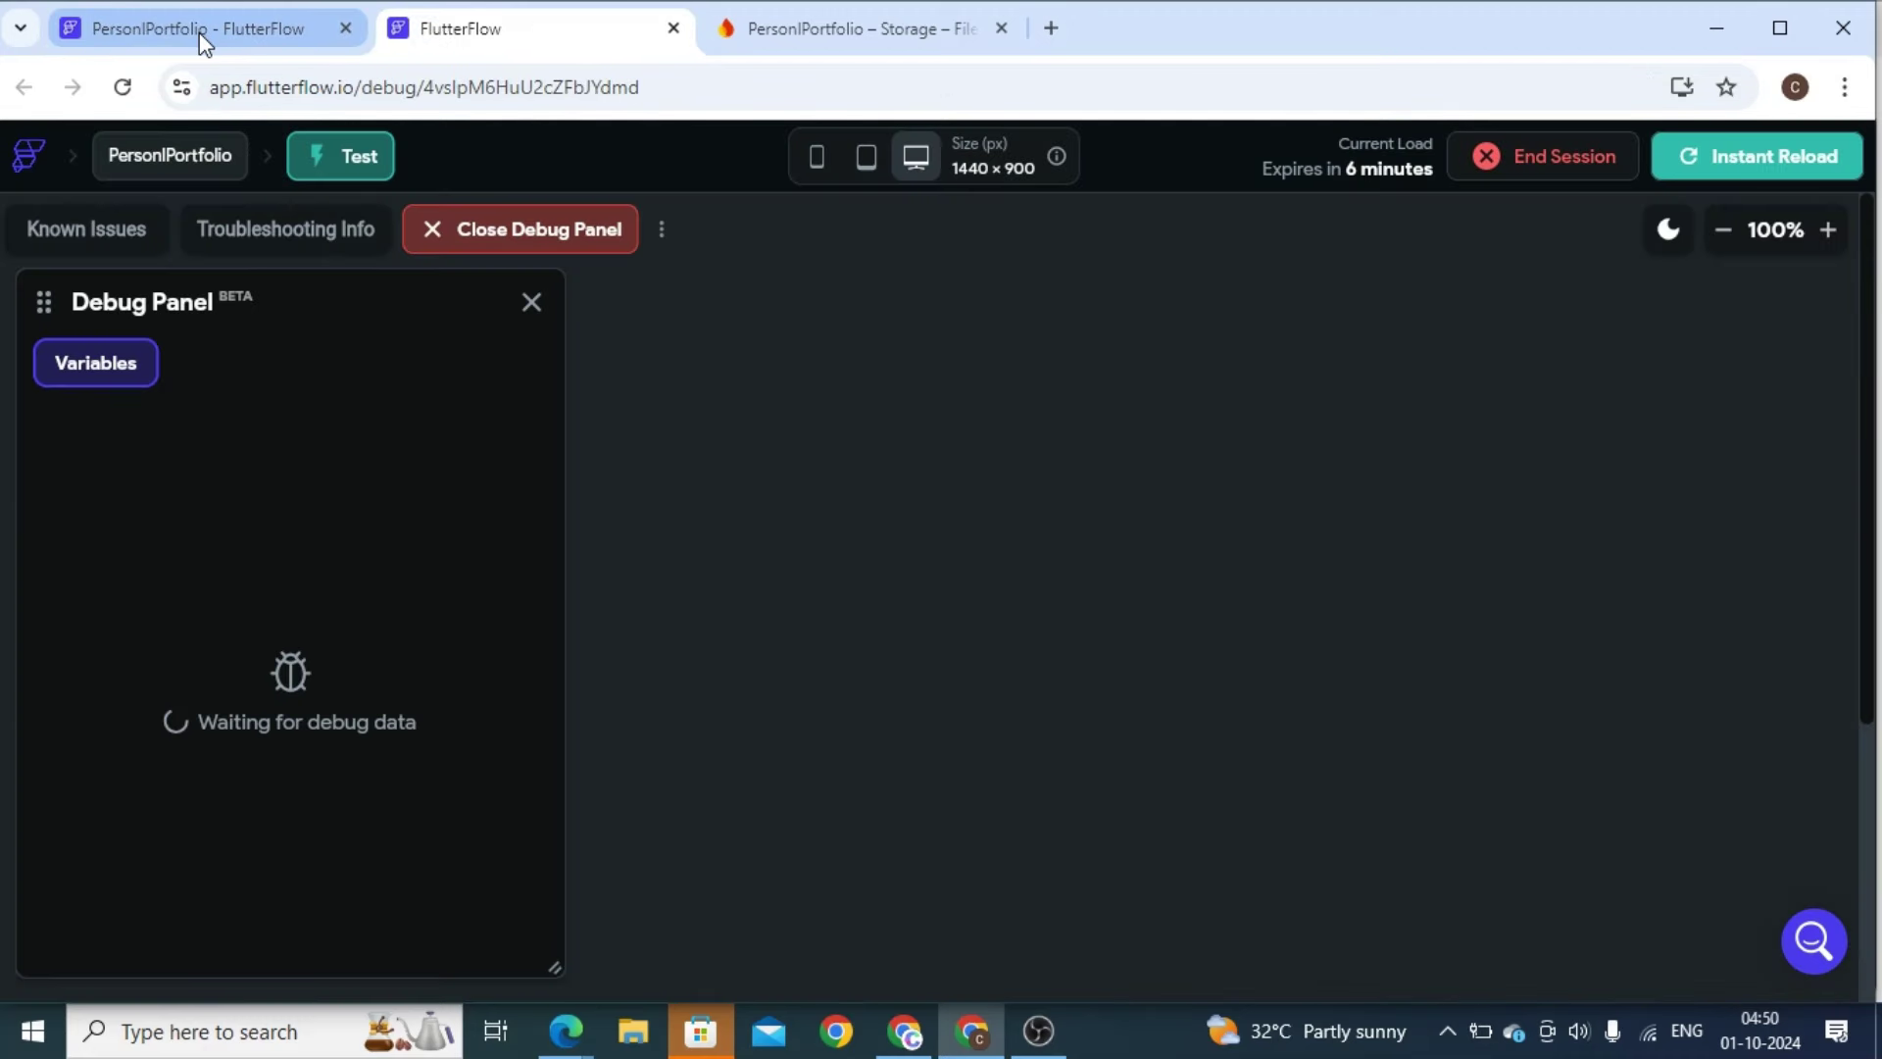
pyautogui.click(1690, 167)
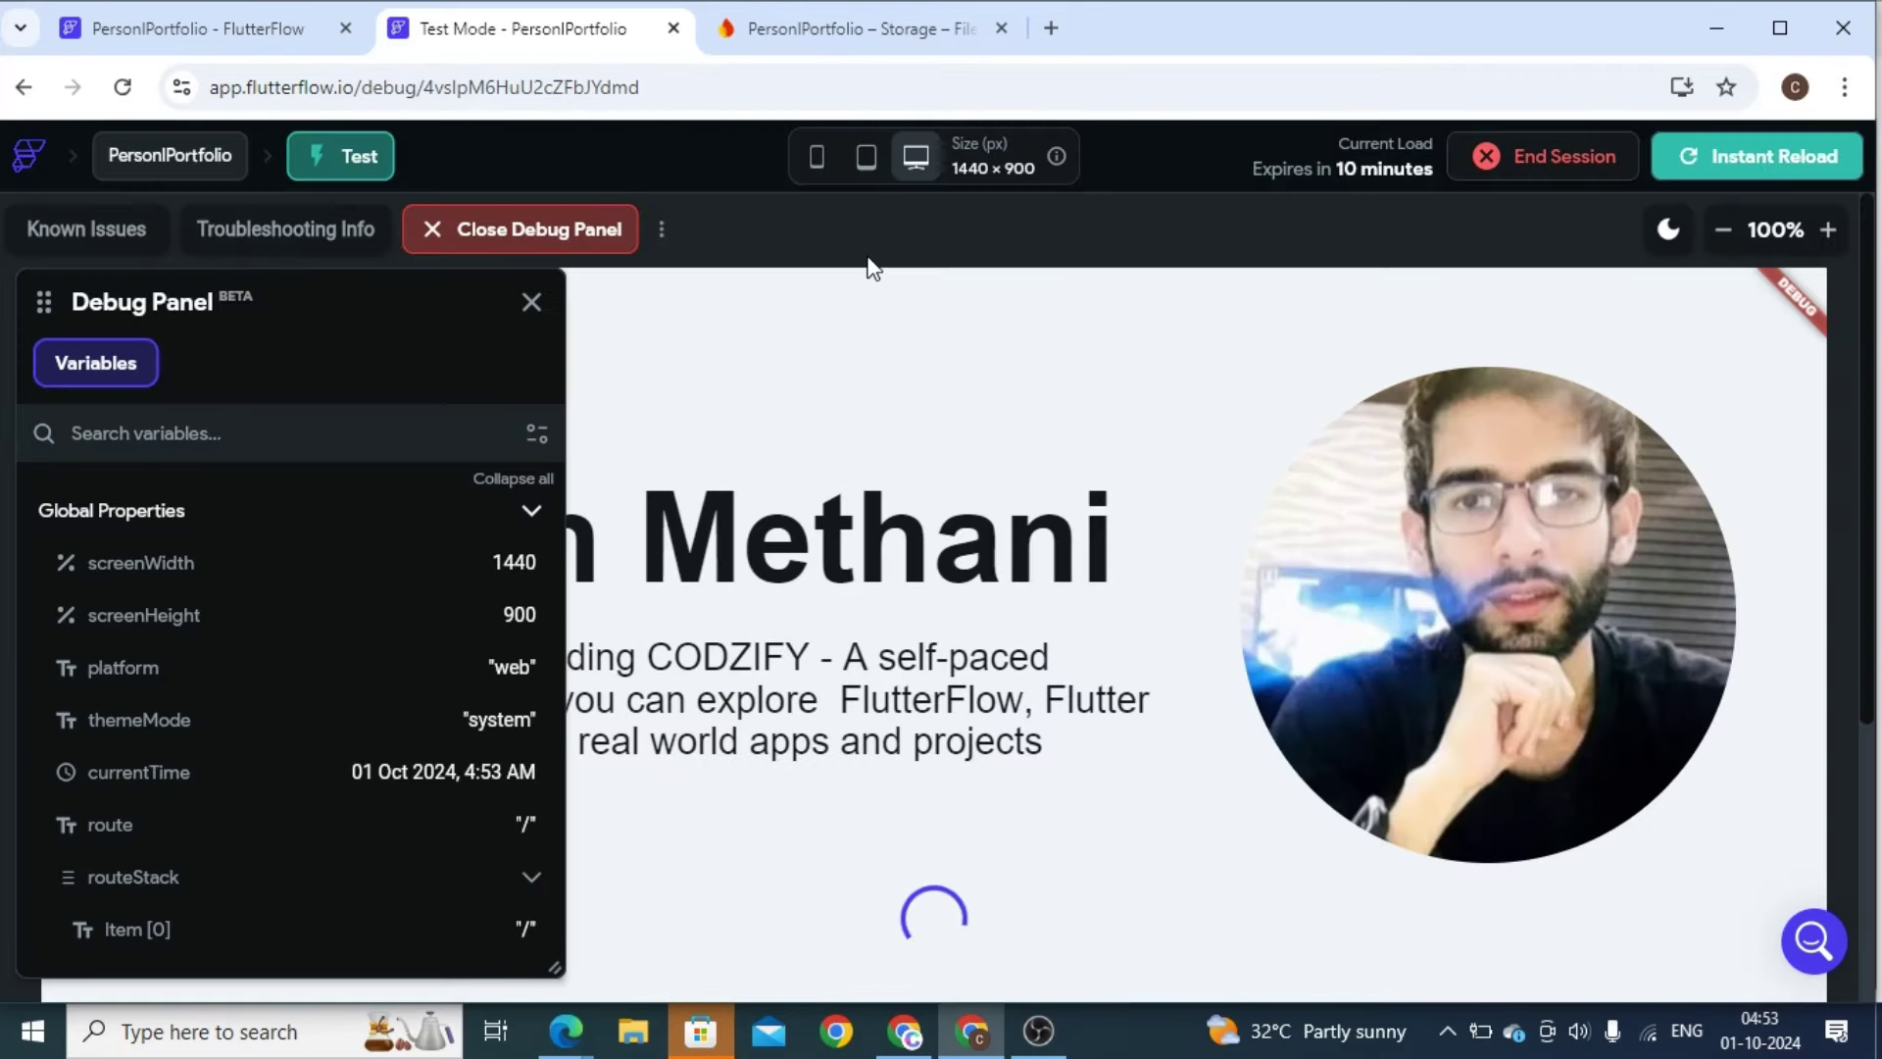
pyautogui.click(531, 304)
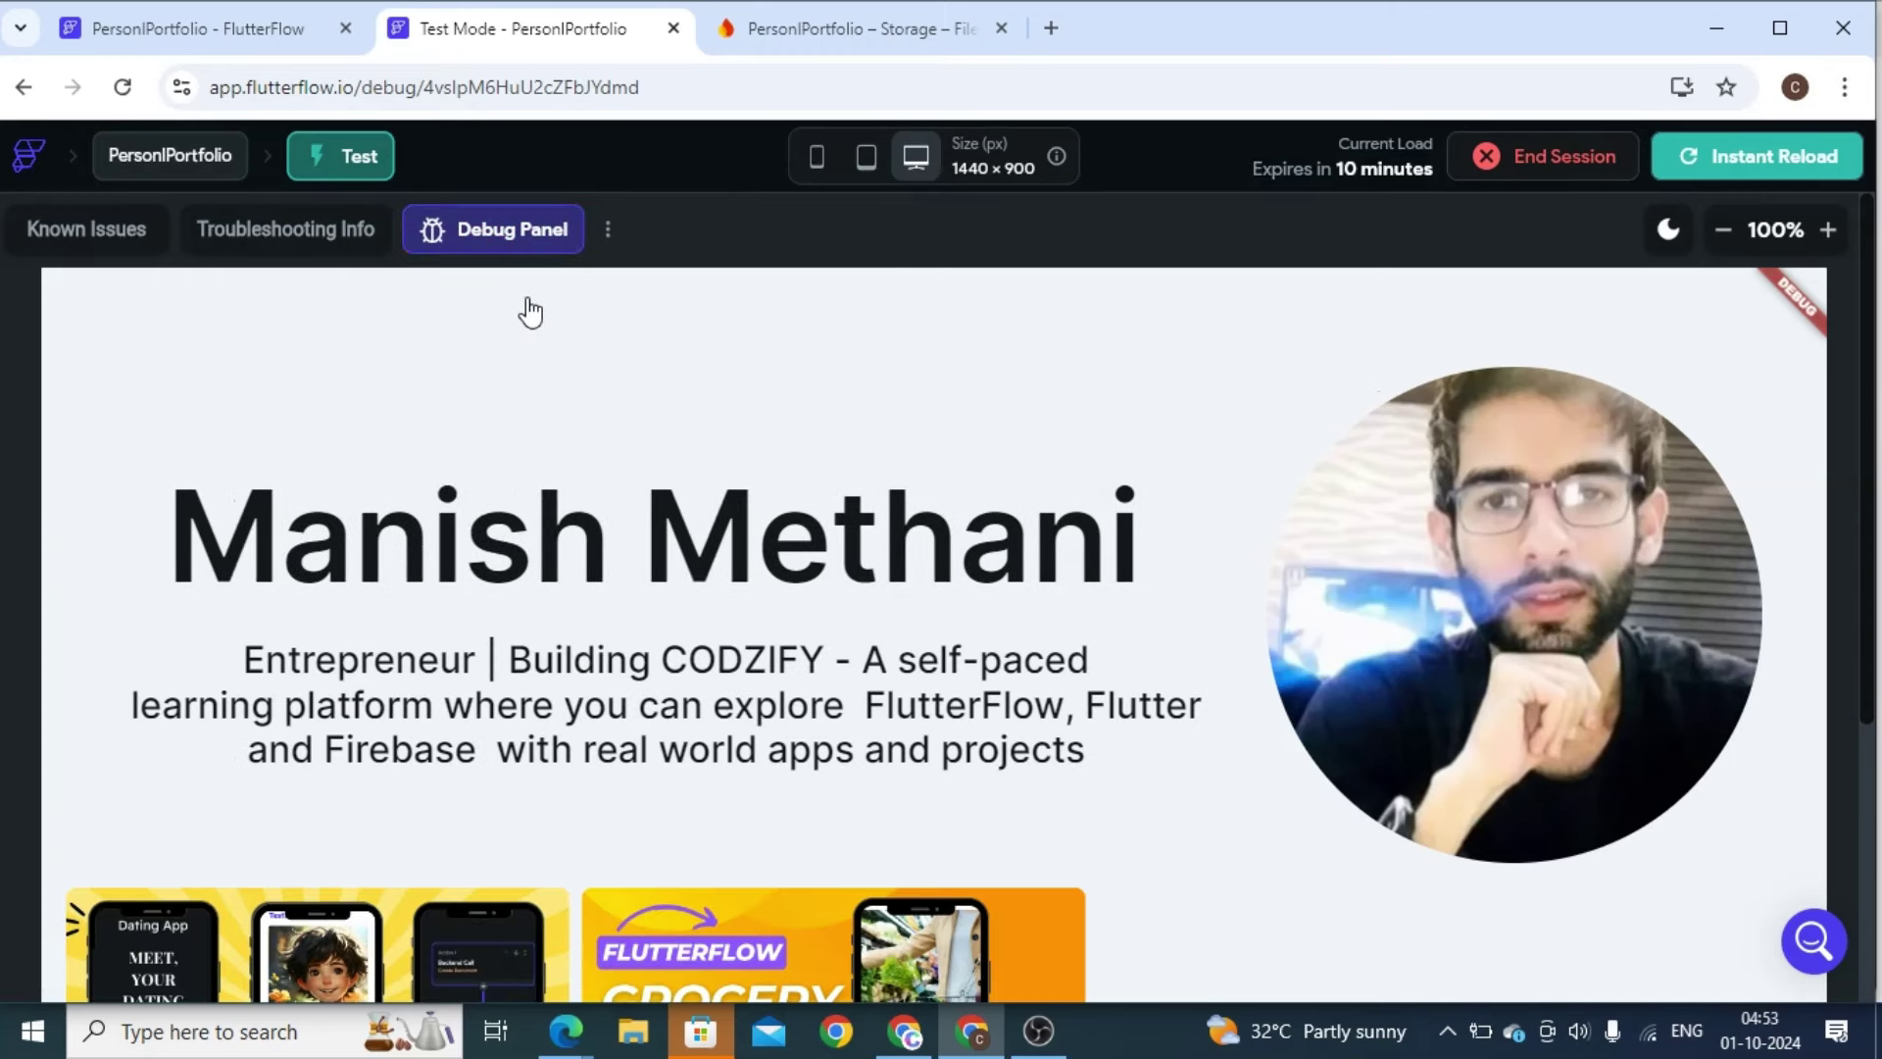
pyautogui.click(1724, 232)
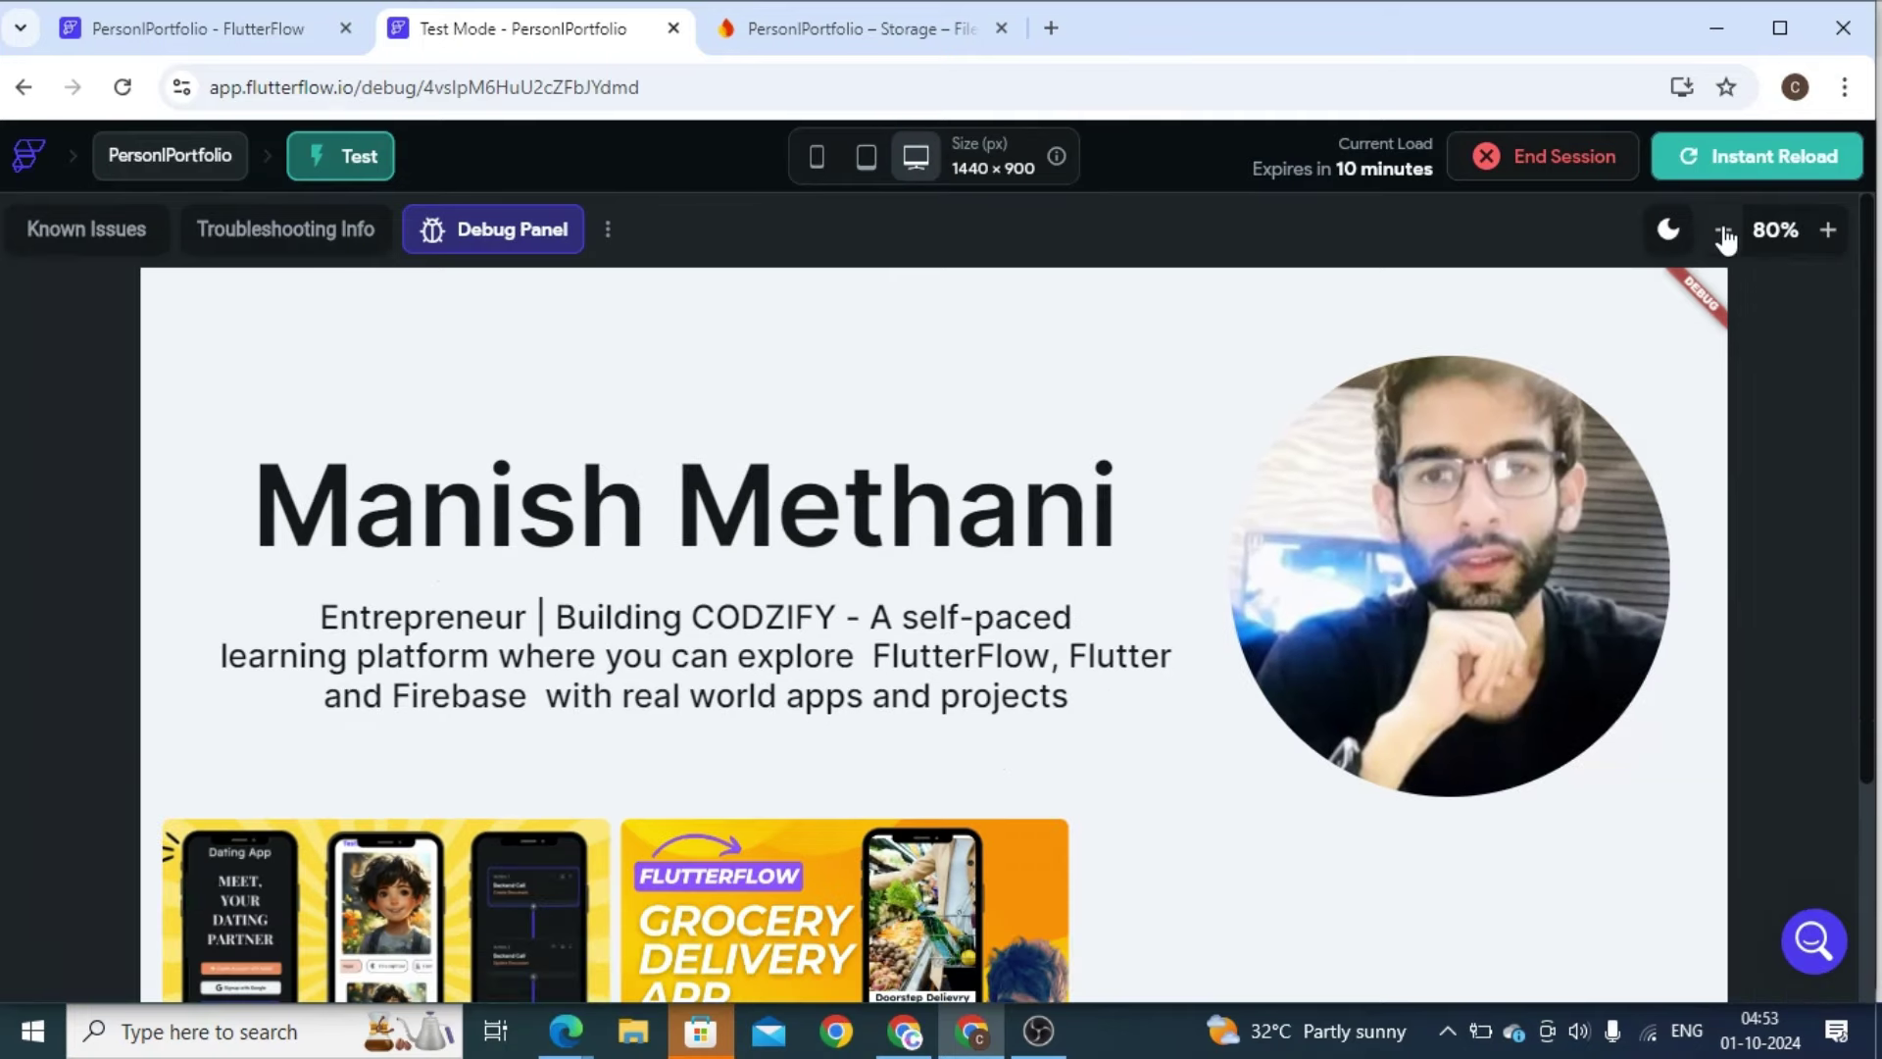
pyautogui.click(1723, 233)
pyautogui.click(1724, 232)
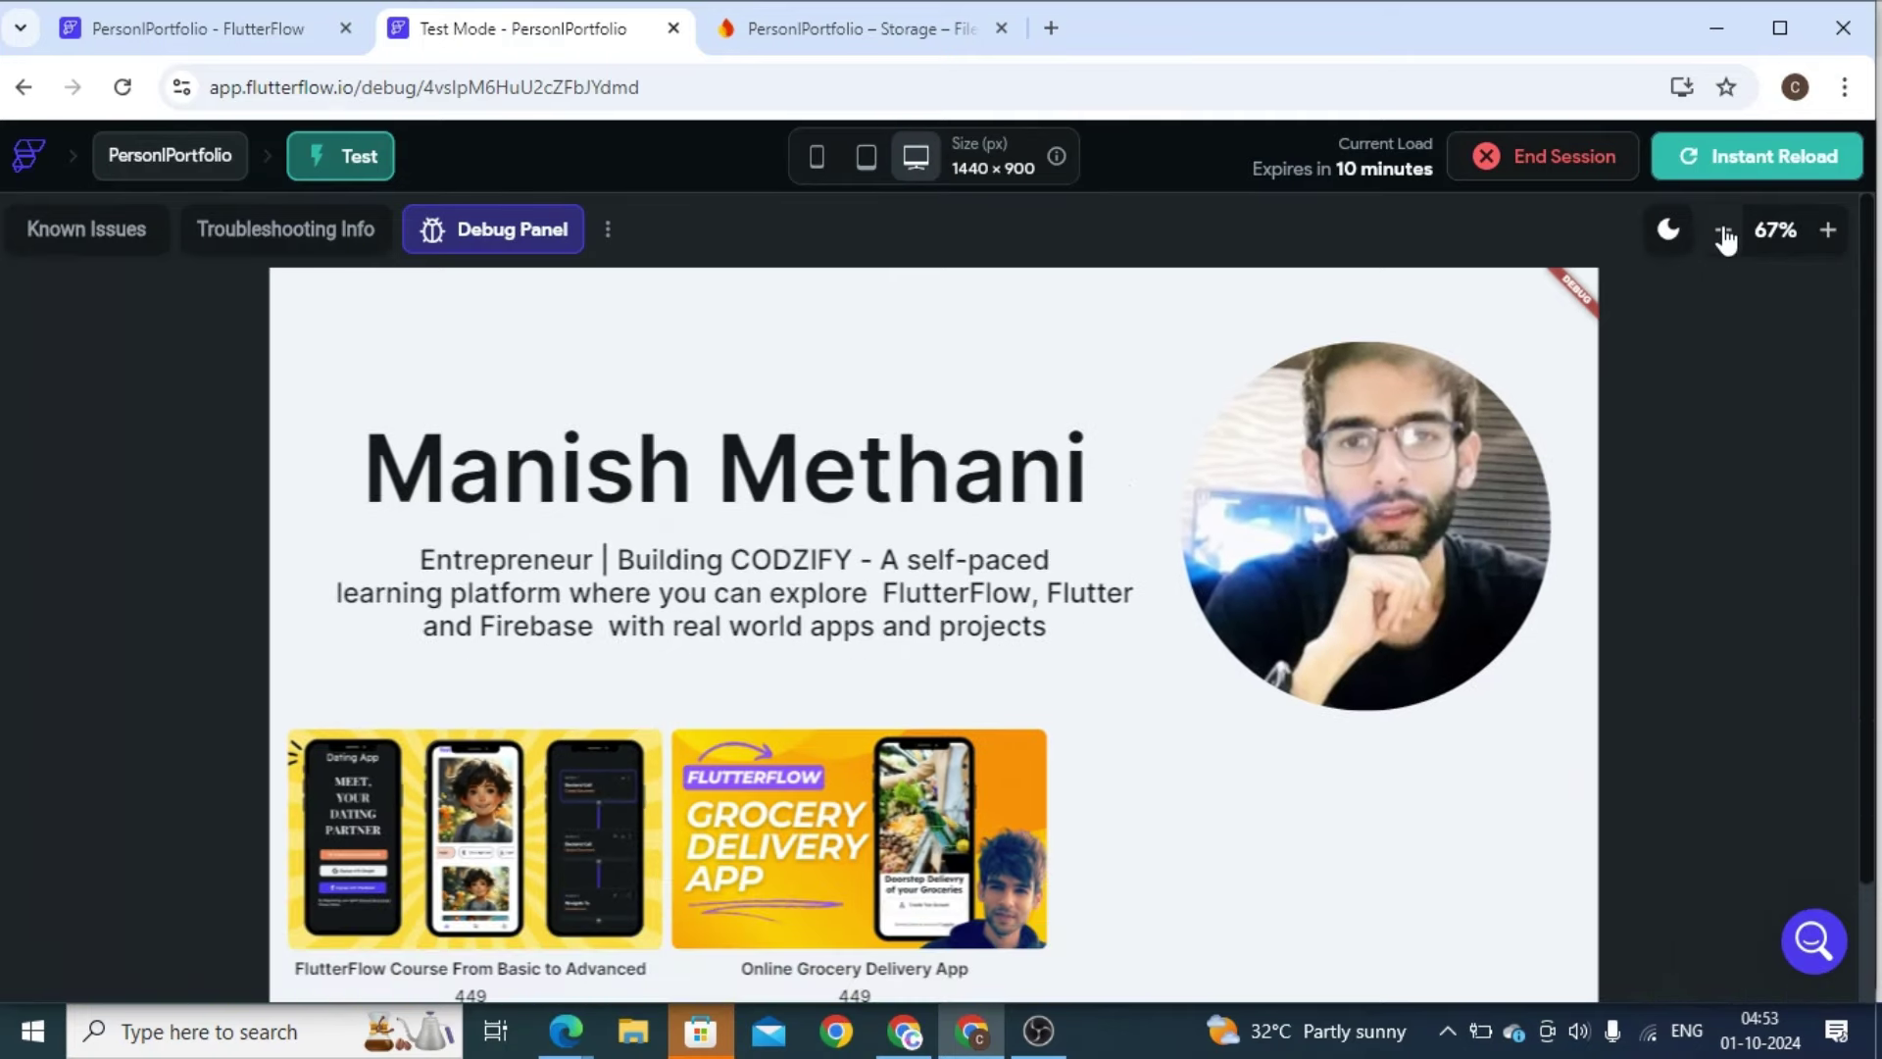
pyautogui.click(1723, 232)
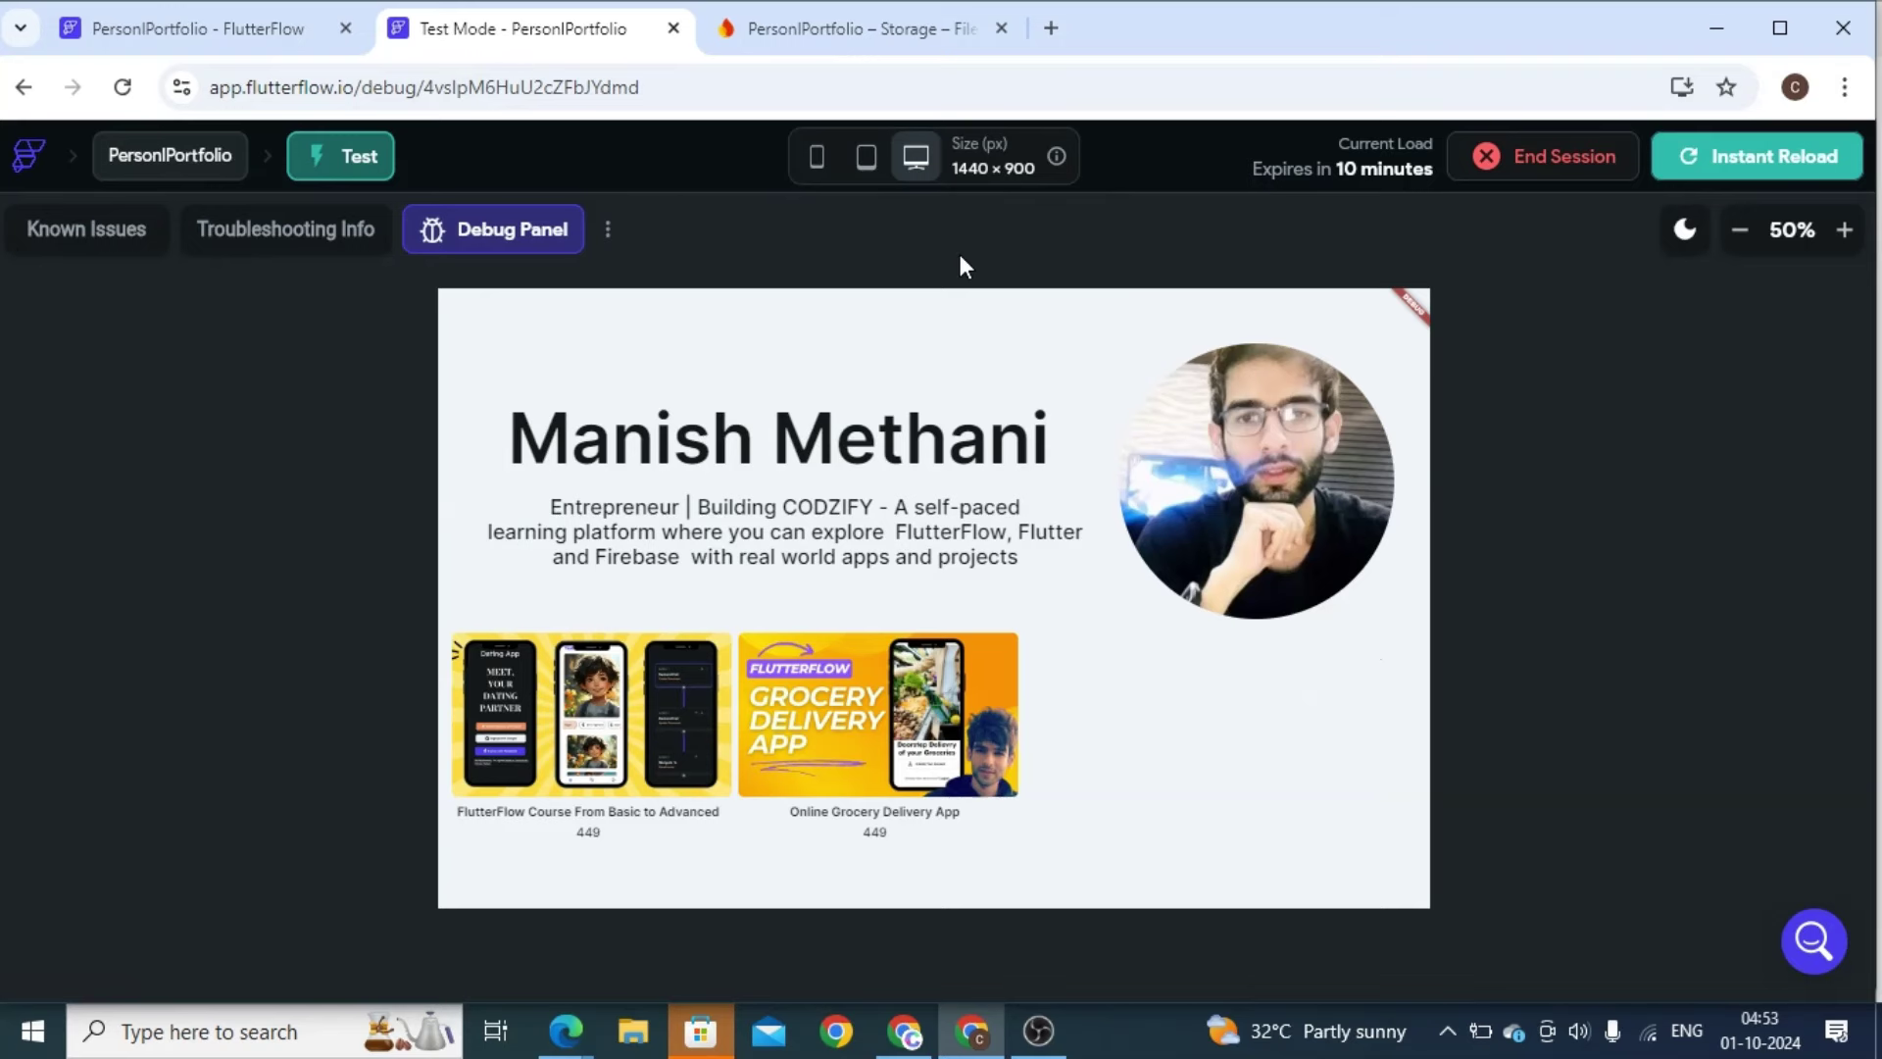
pyautogui.click(780, 20)
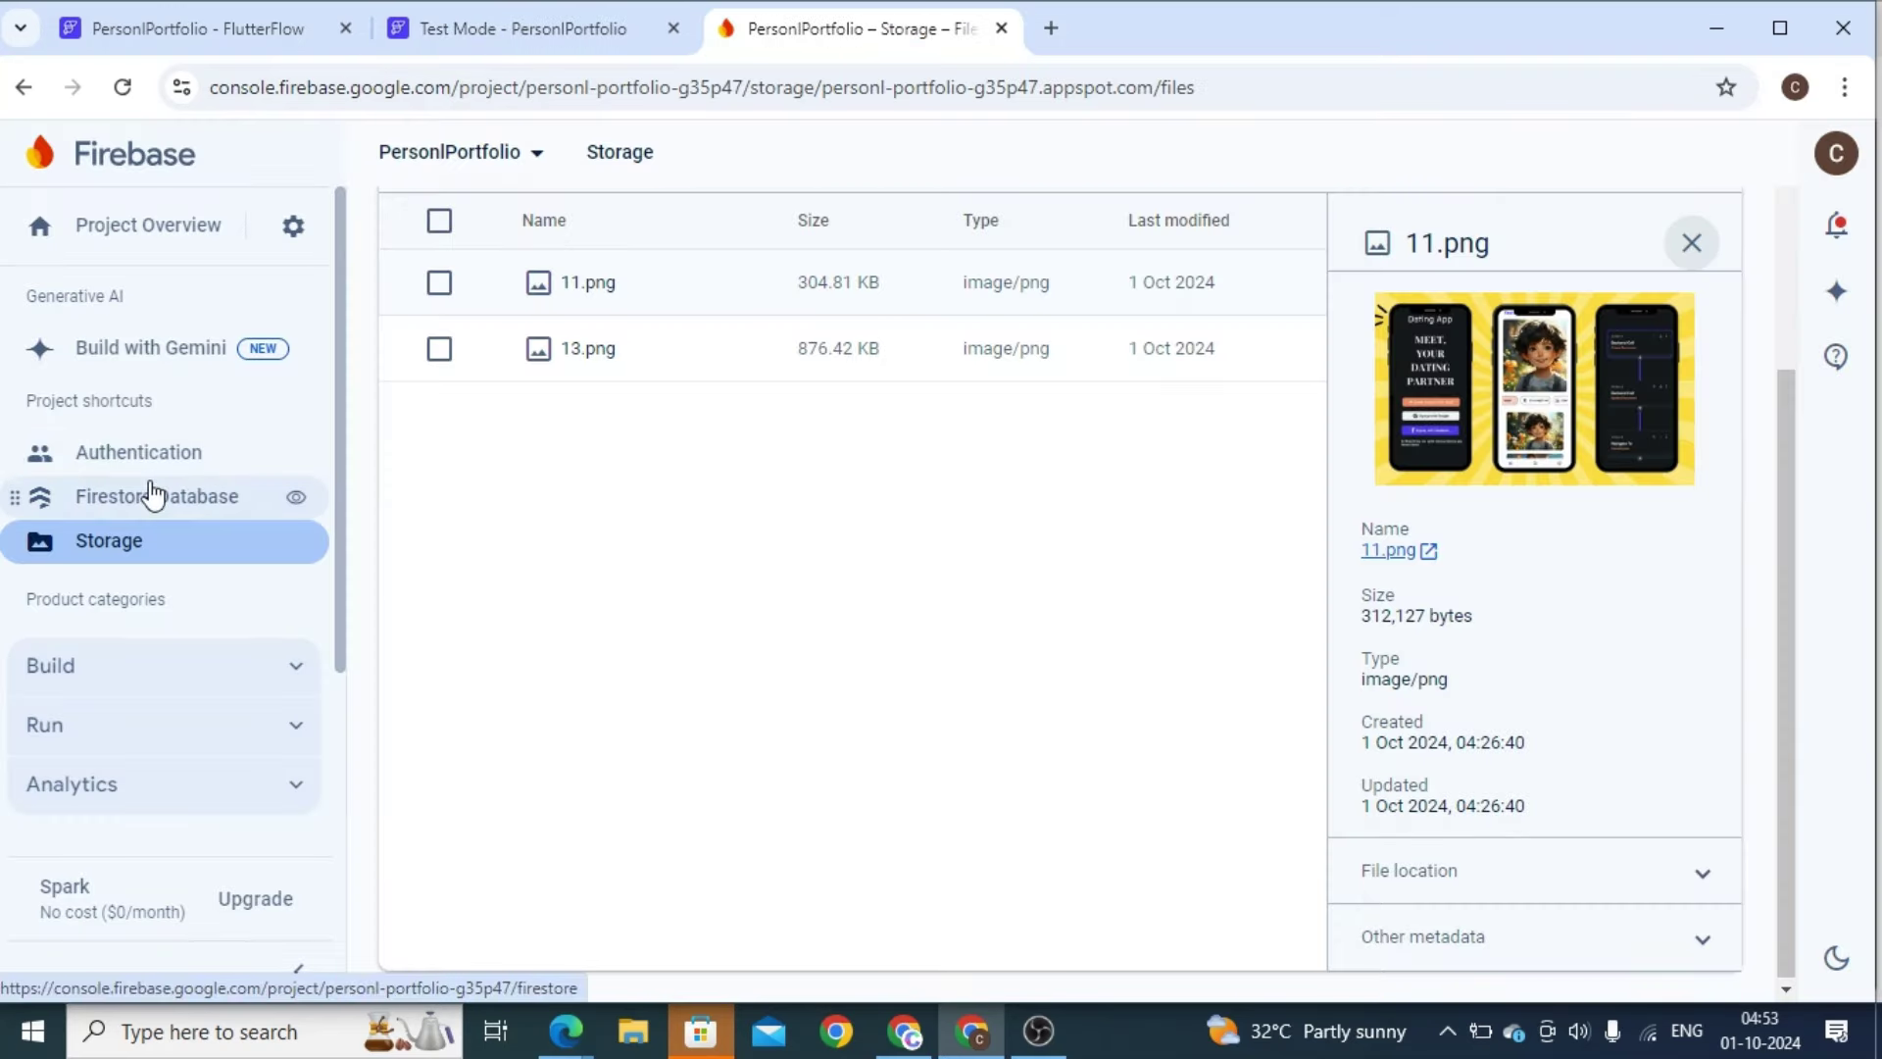
# Check the Courses documents in Cloud Firestore, then return to the test-mode preview
pyautogui.click(150, 481)
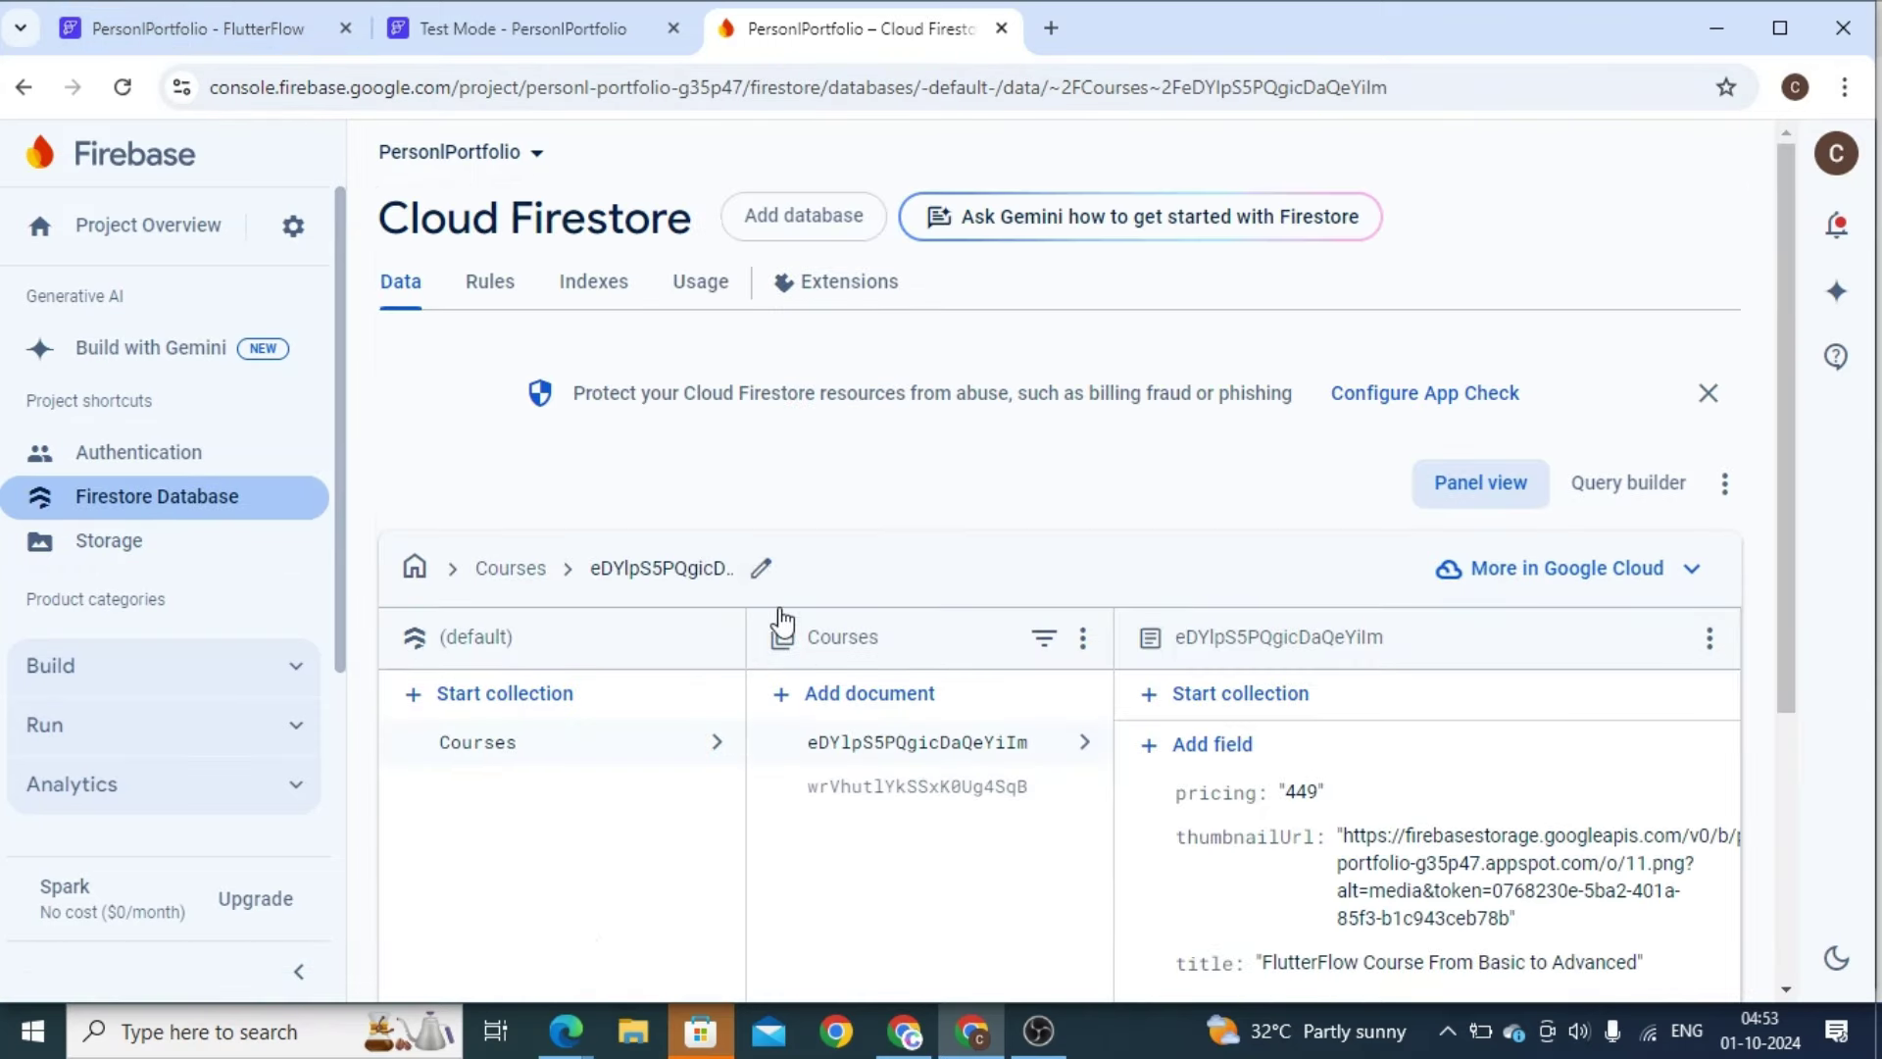
pyautogui.click(480, 26)
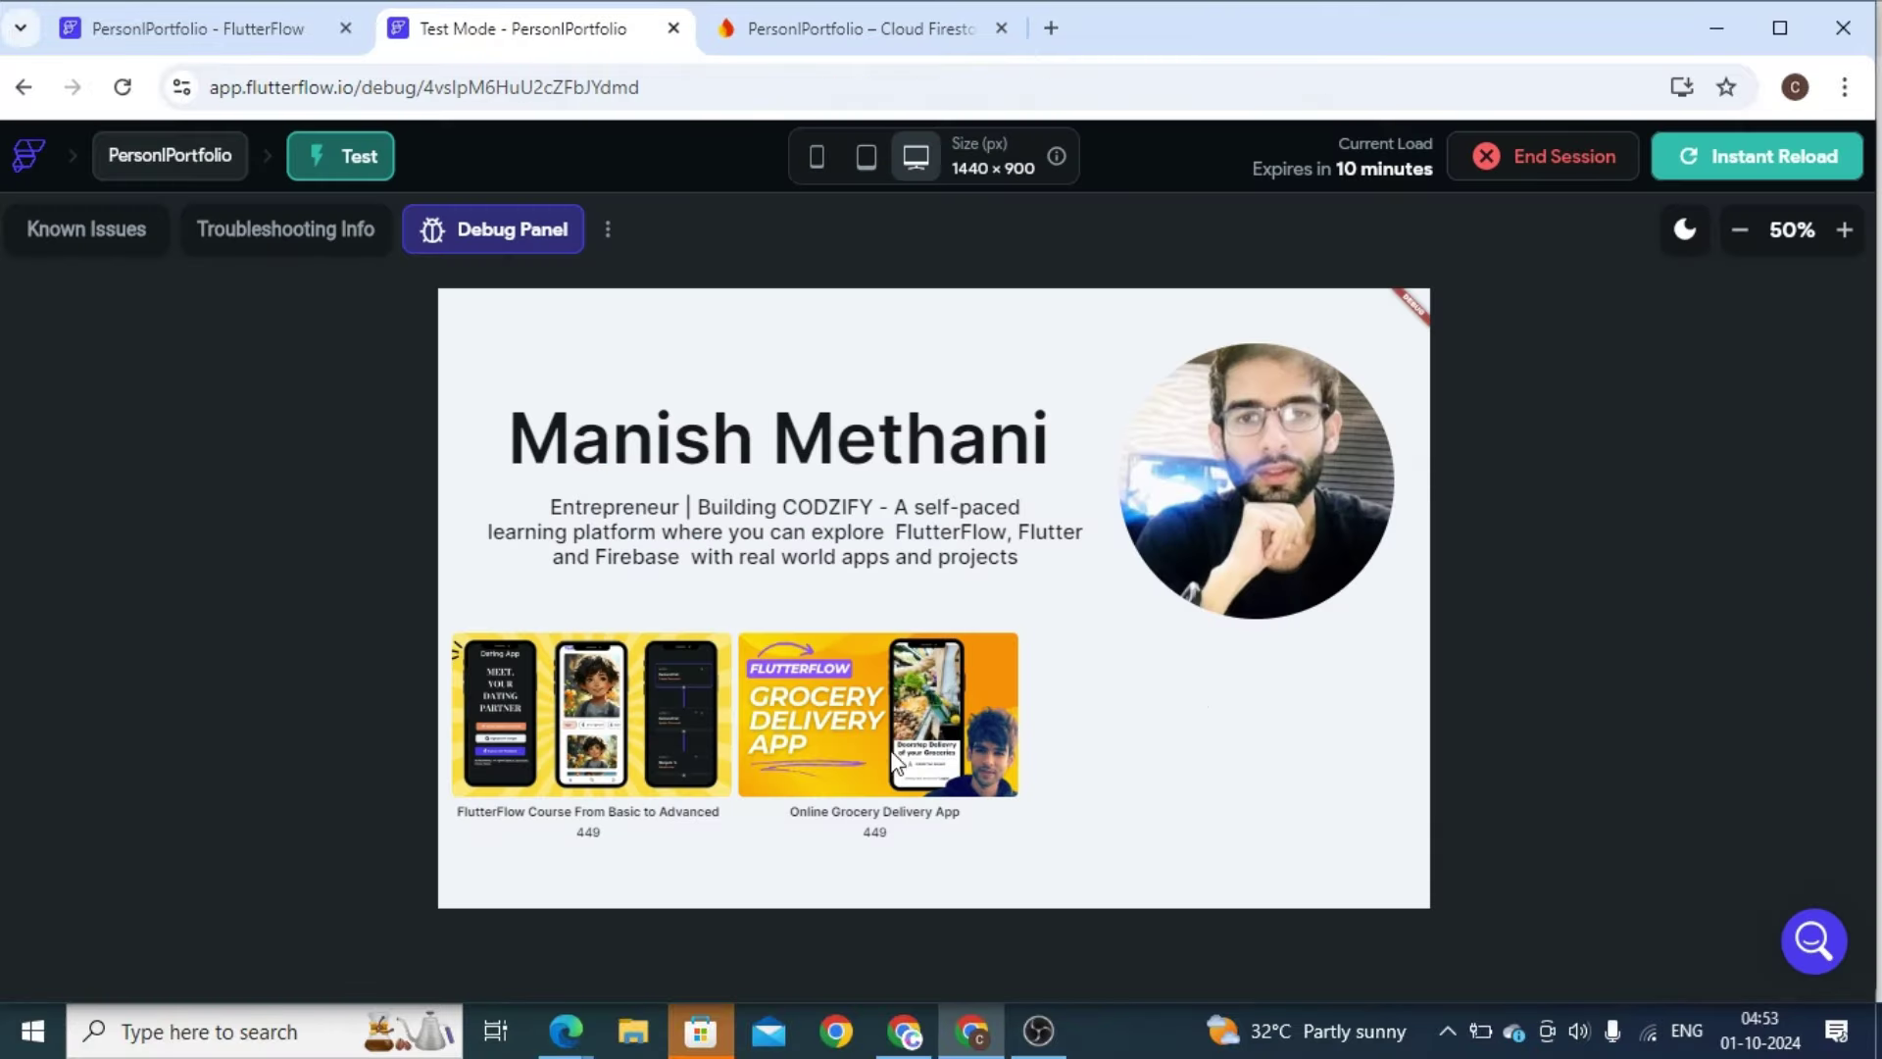
# Preview the app at 393×852 phone size, zoom in to 80%, and scroll down to the course cards
pyautogui.click(814, 159)
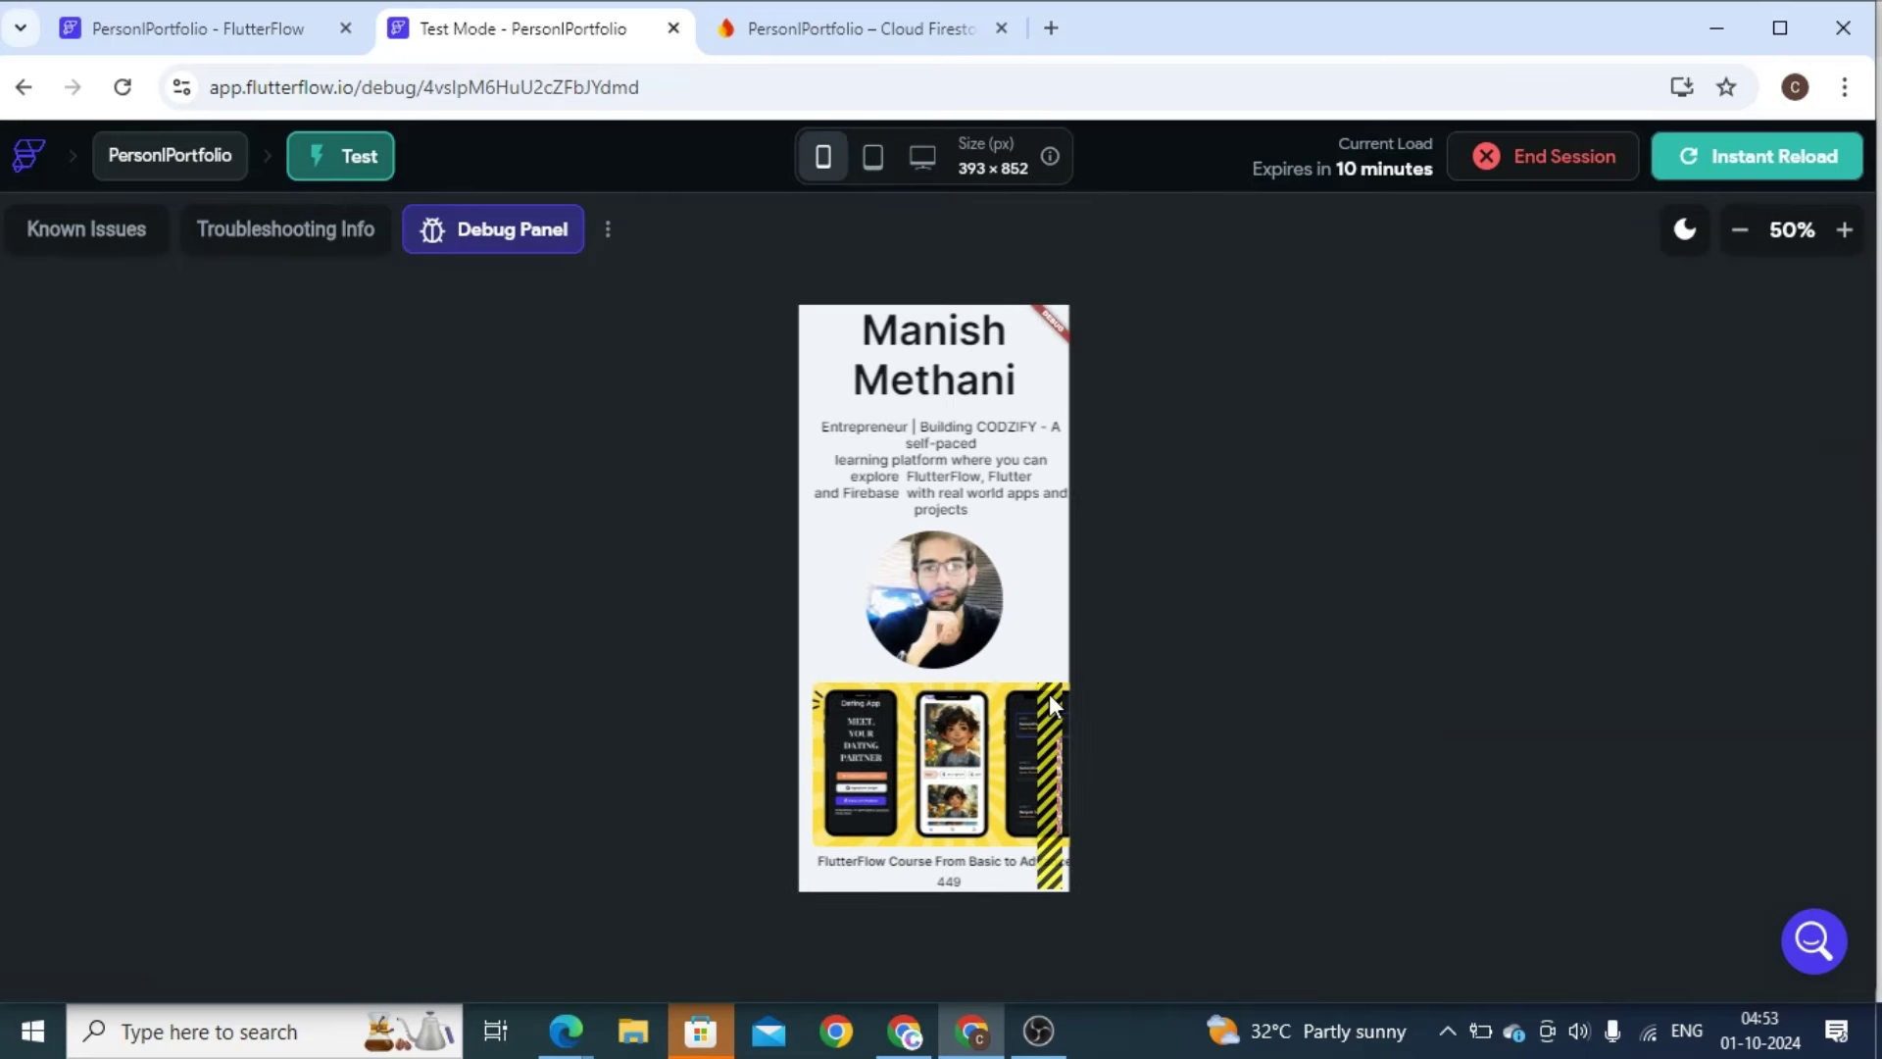
pyautogui.click(1843, 232)
pyautogui.click(1841, 240)
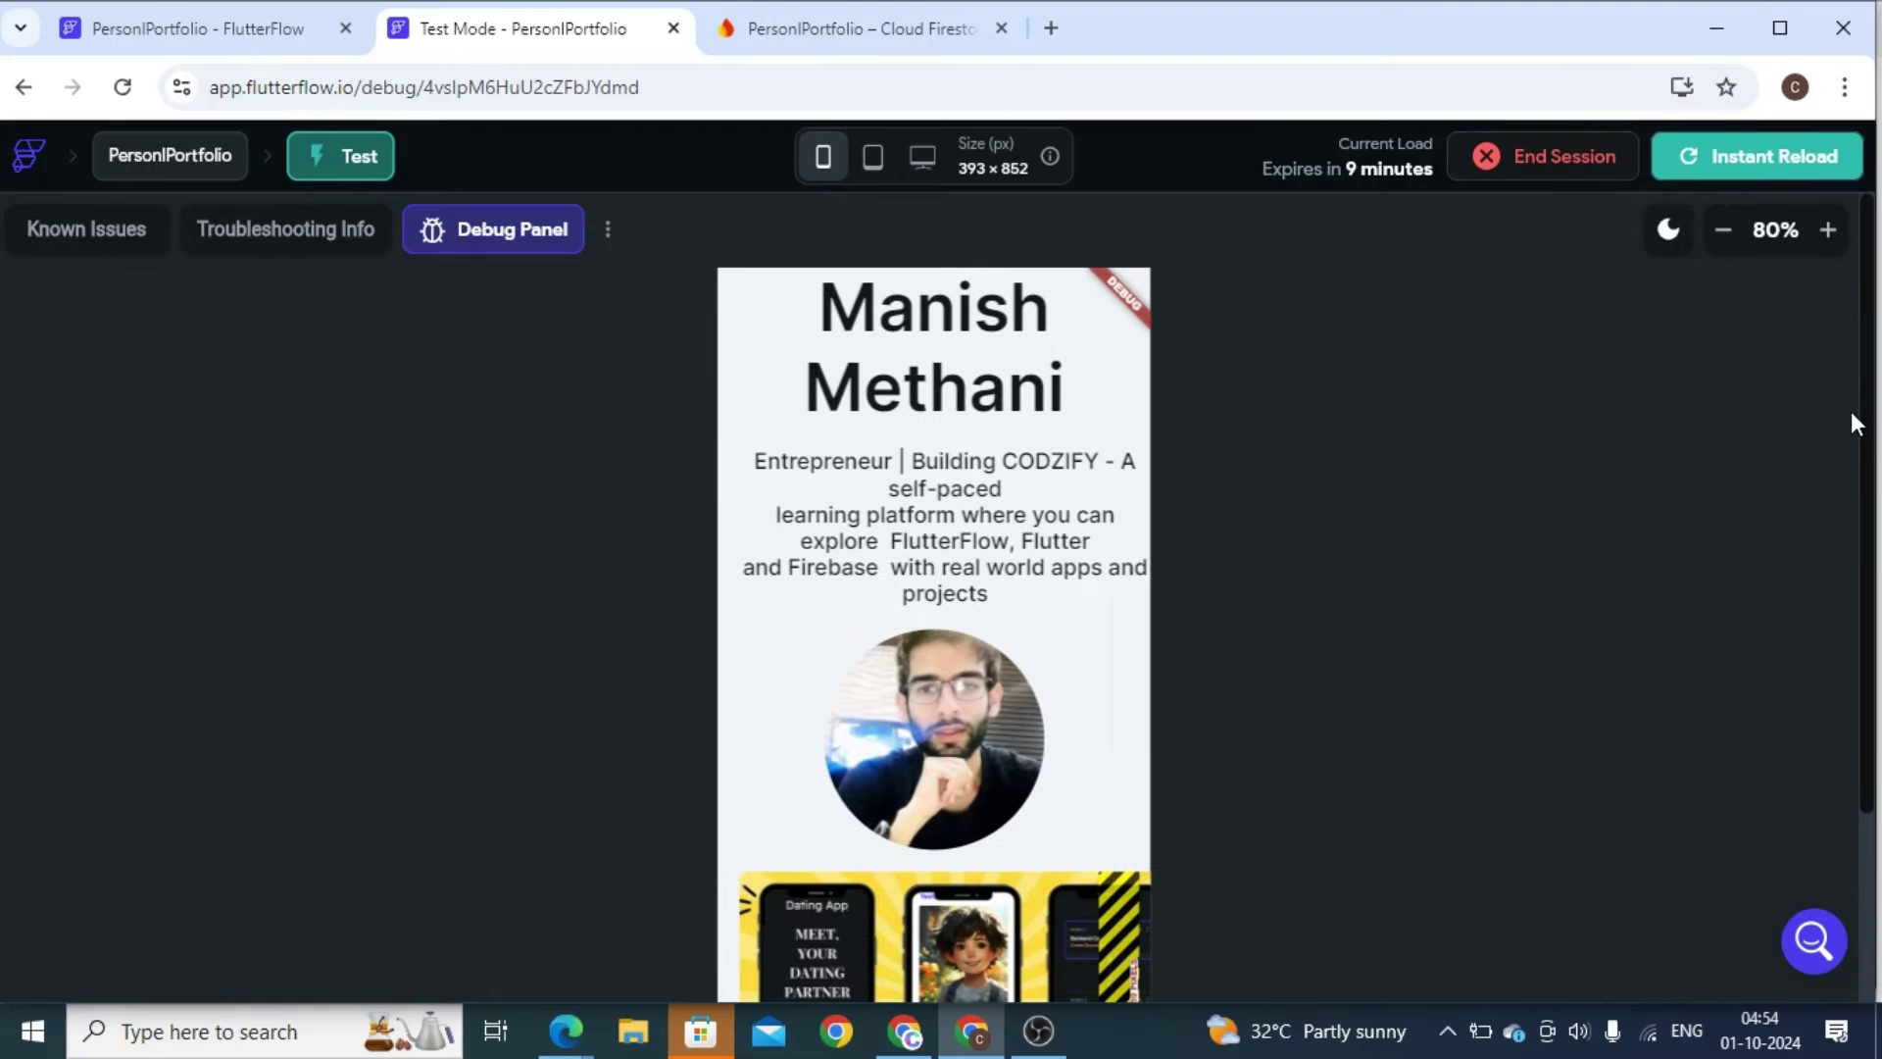
pyautogui.scroll(-3, 1867, 672)
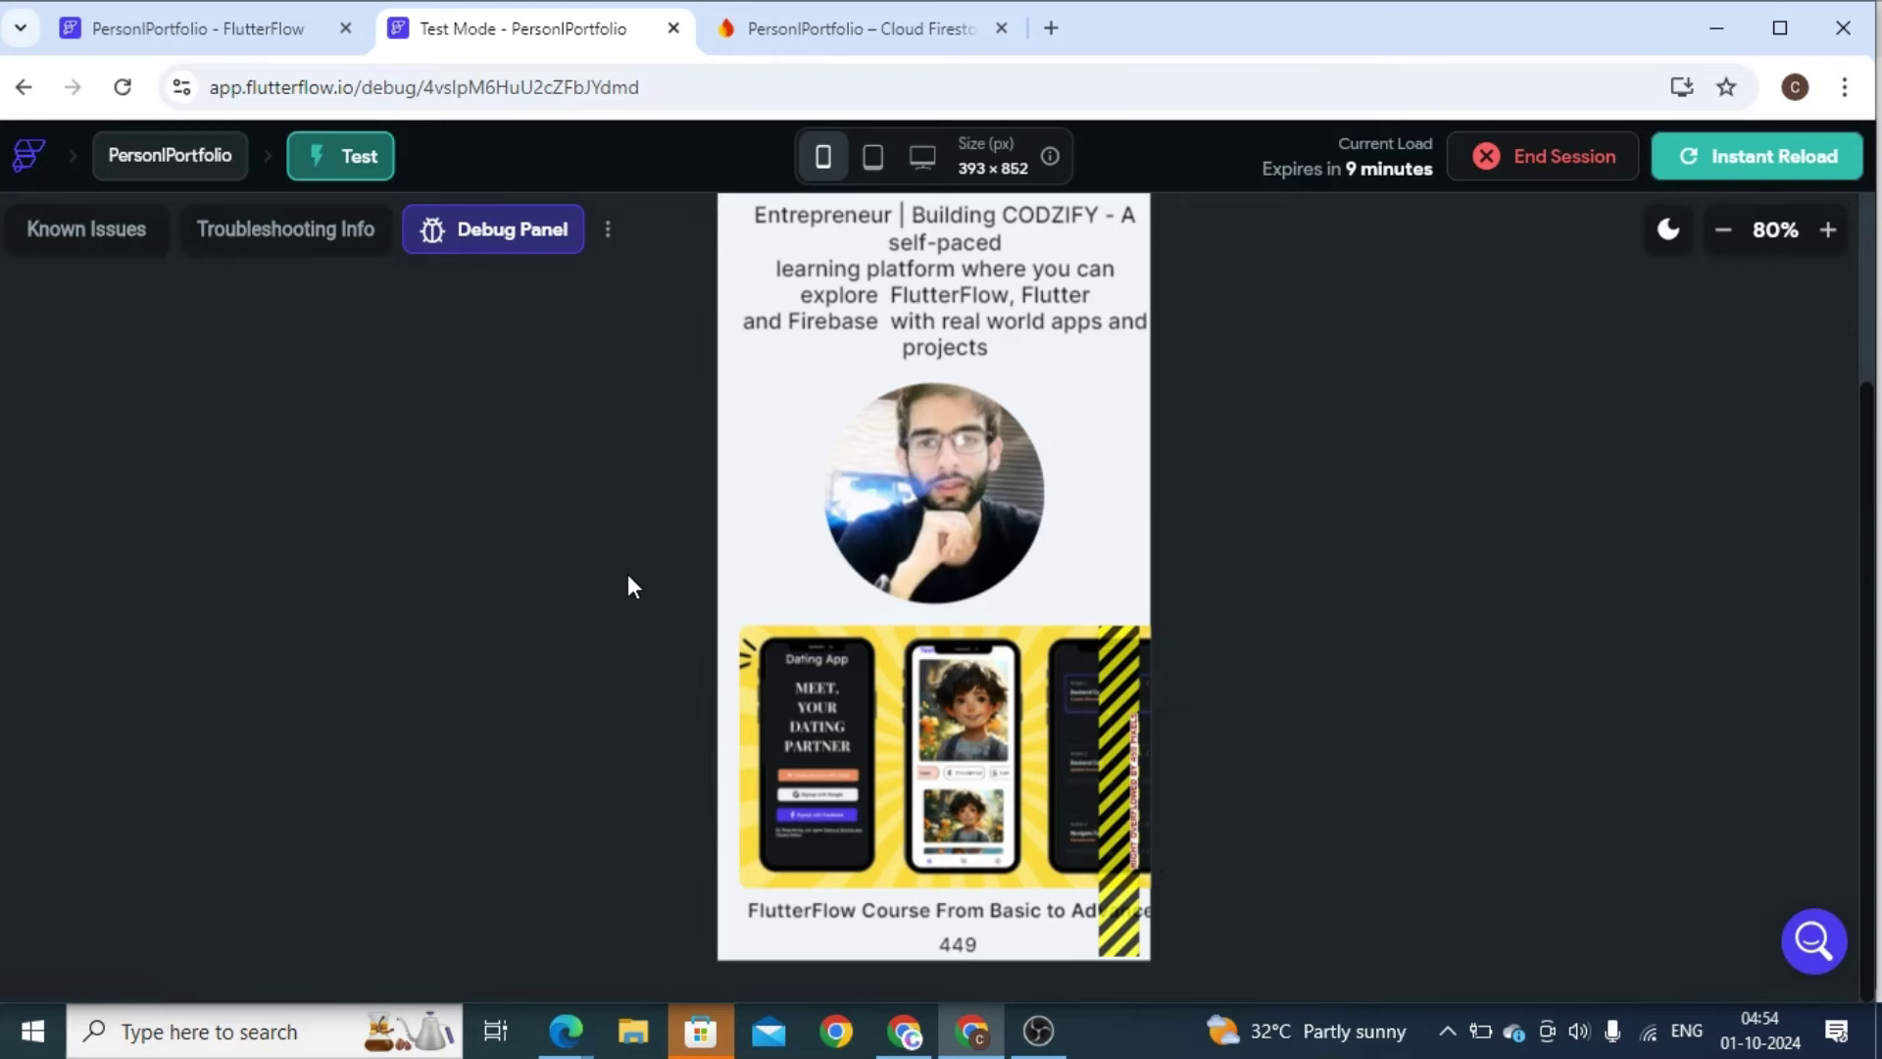
# Set the course card Row in the Widget Tree to be horizontally scrollable
pyautogui.click(173, 30)
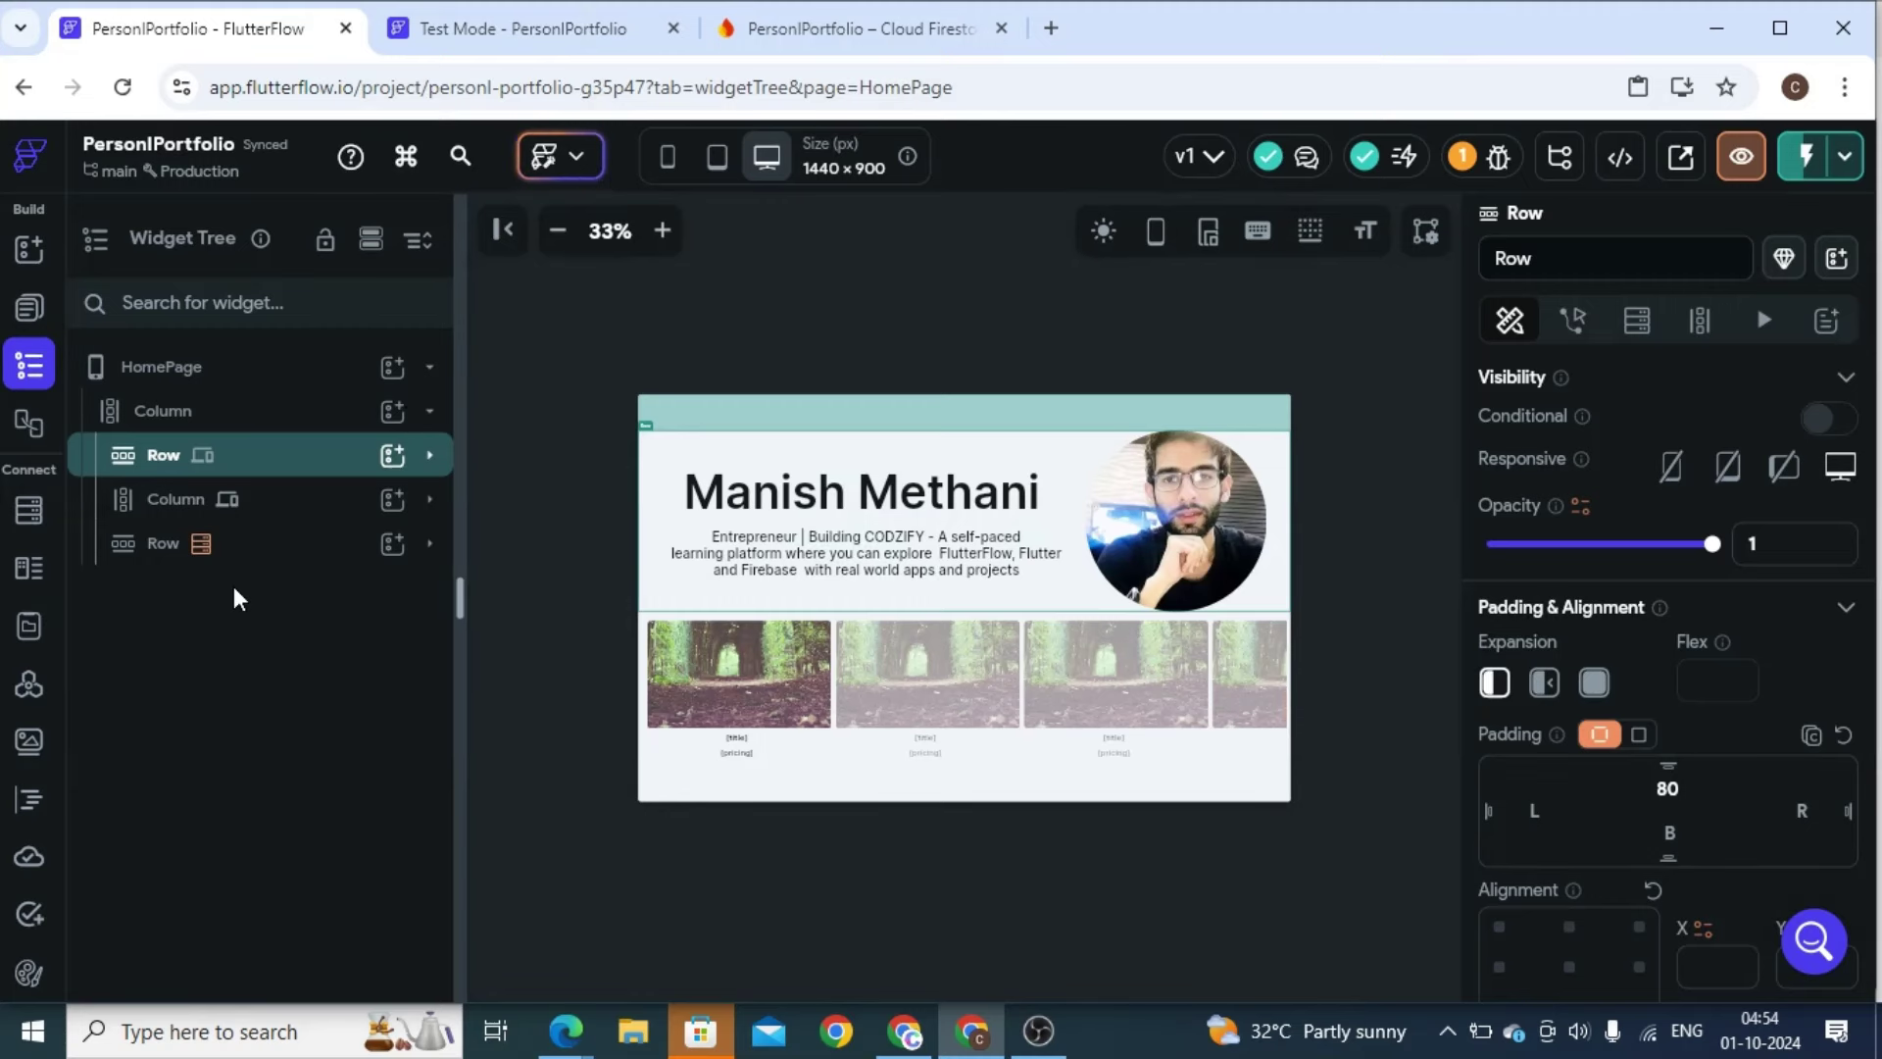
pyautogui.click(289, 519)
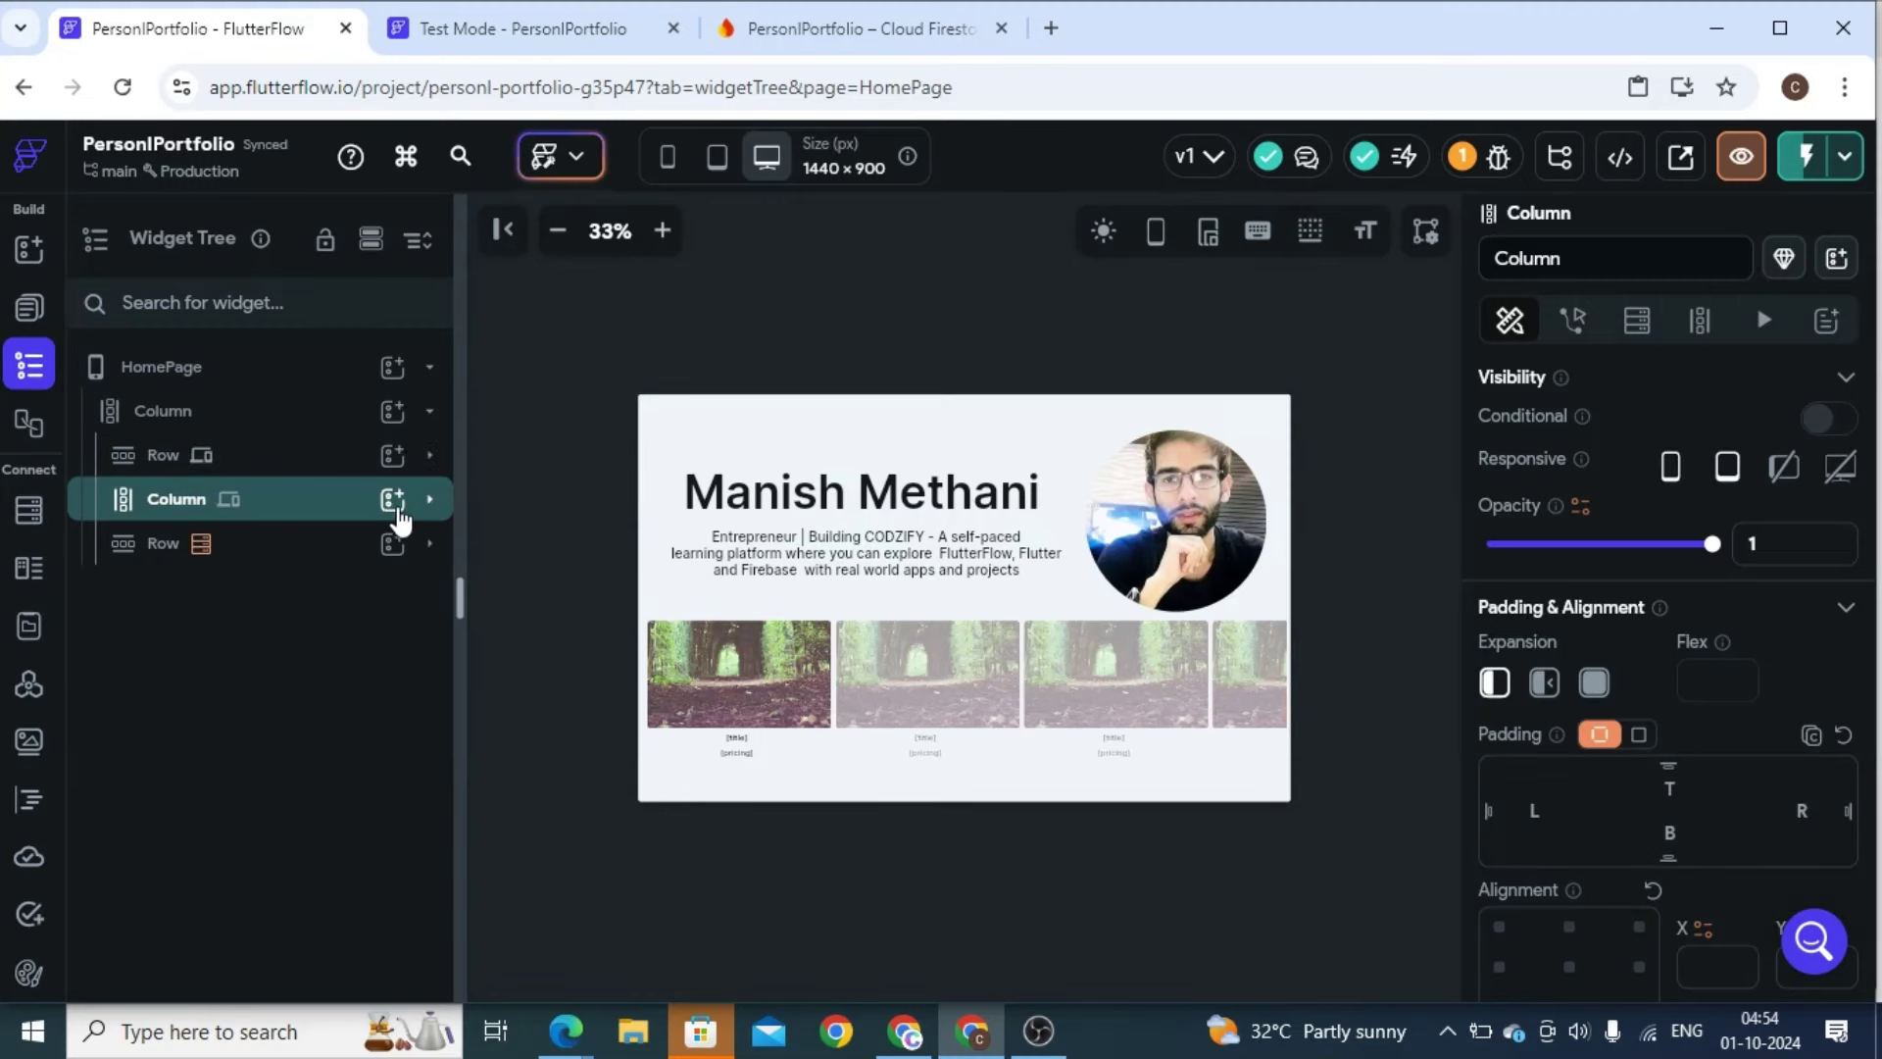
pyautogui.click(429, 499)
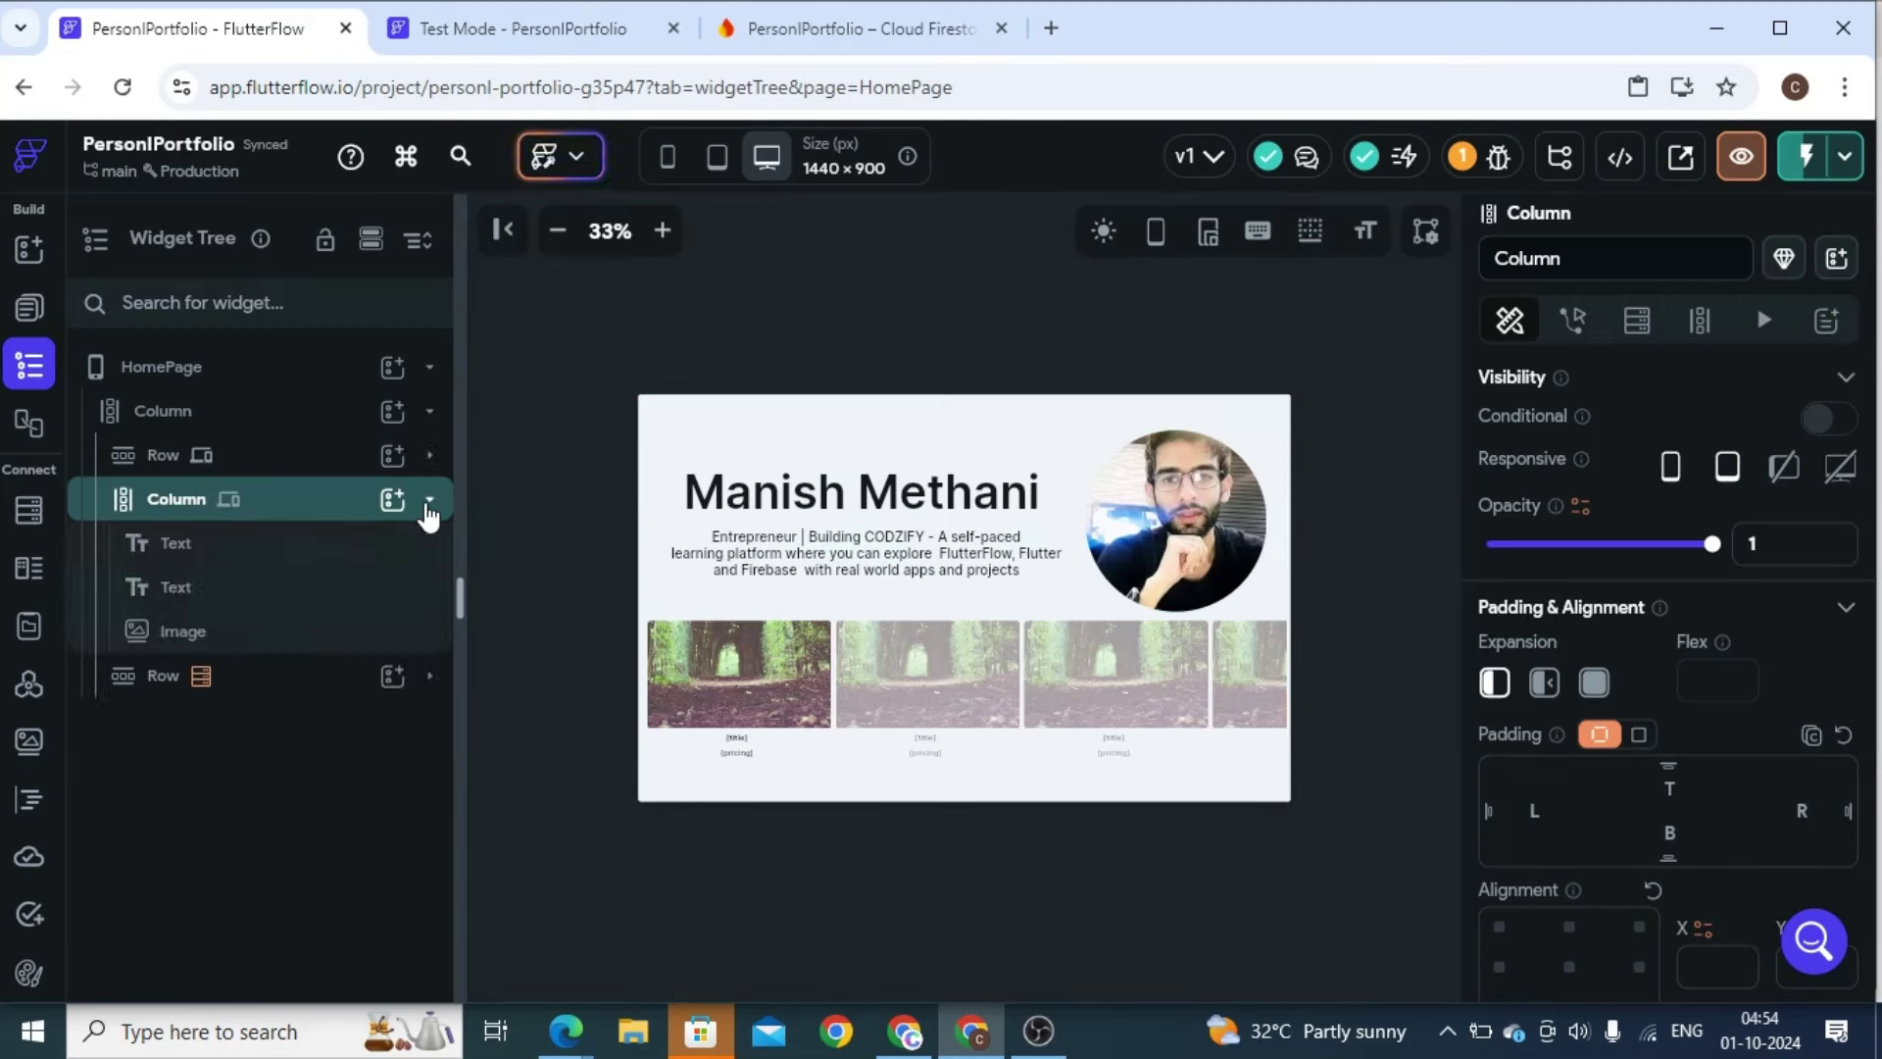
pyautogui.click(299, 673)
pyautogui.click(428, 678)
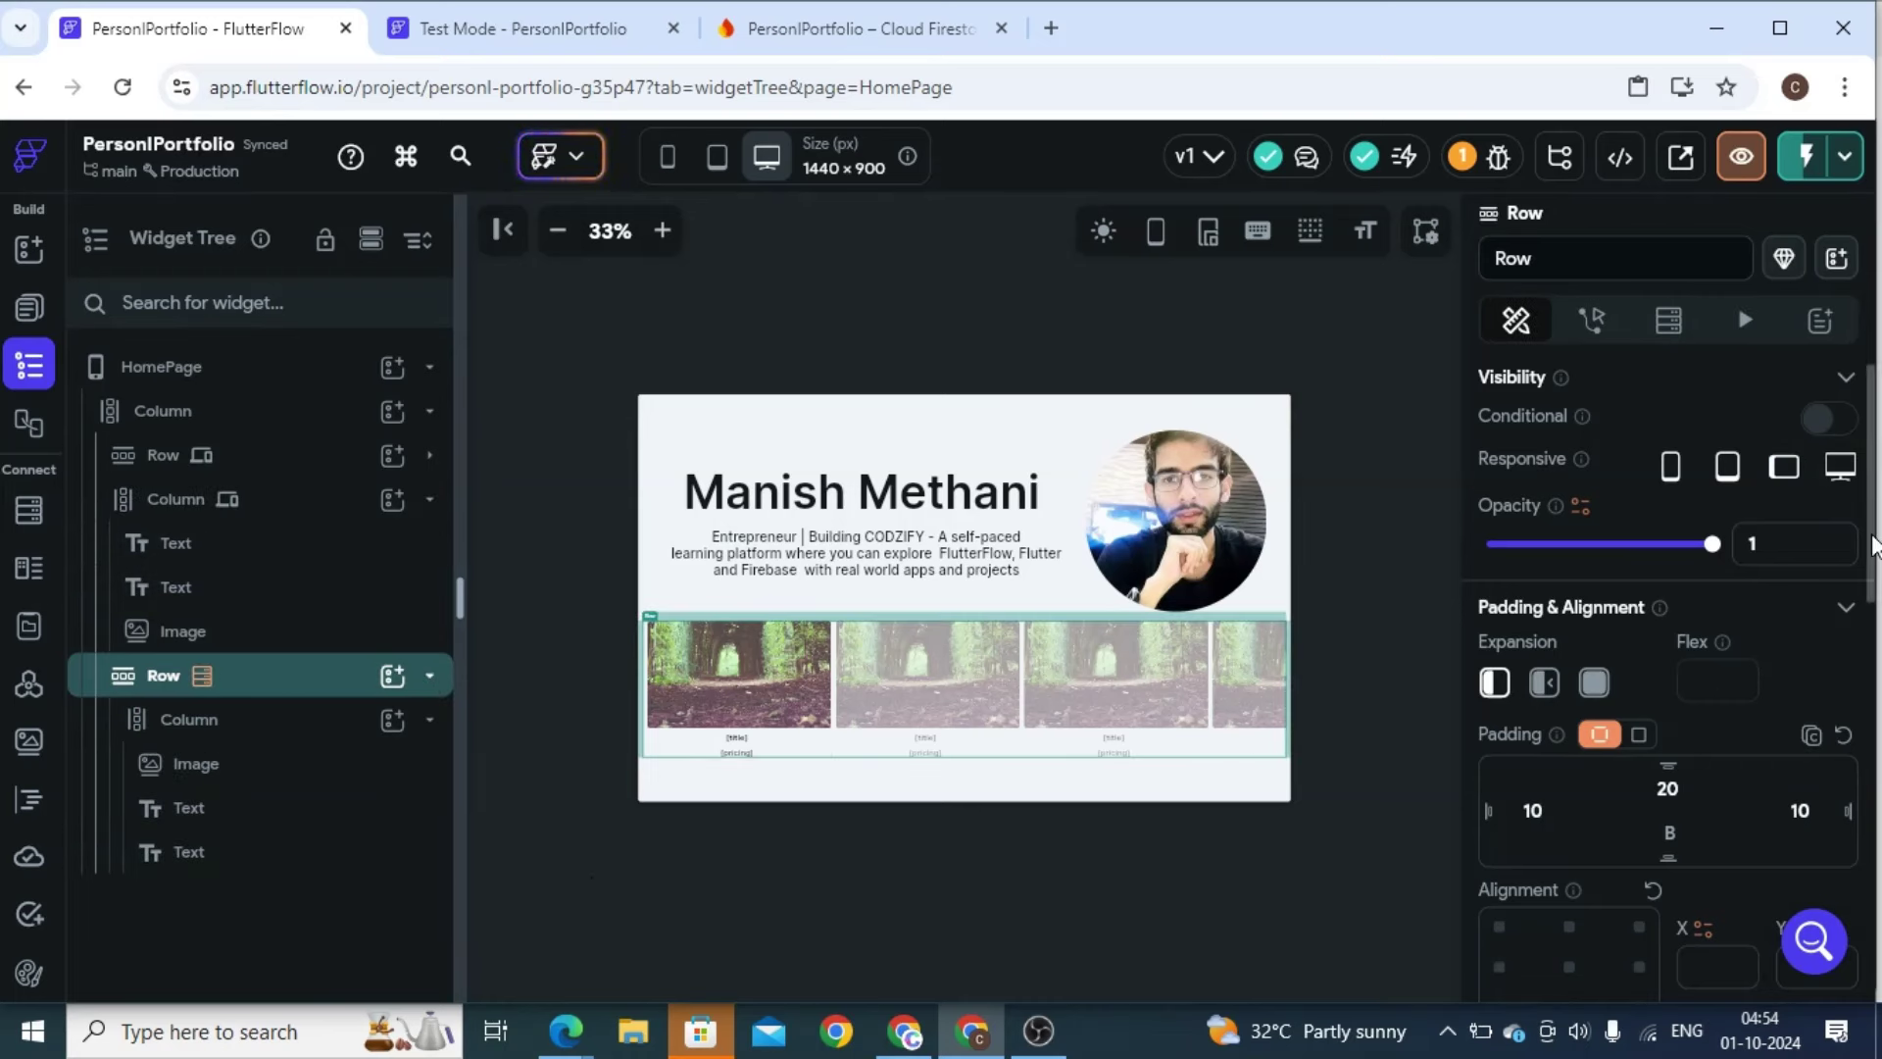
pyautogui.scroll(-5, 1666, 549)
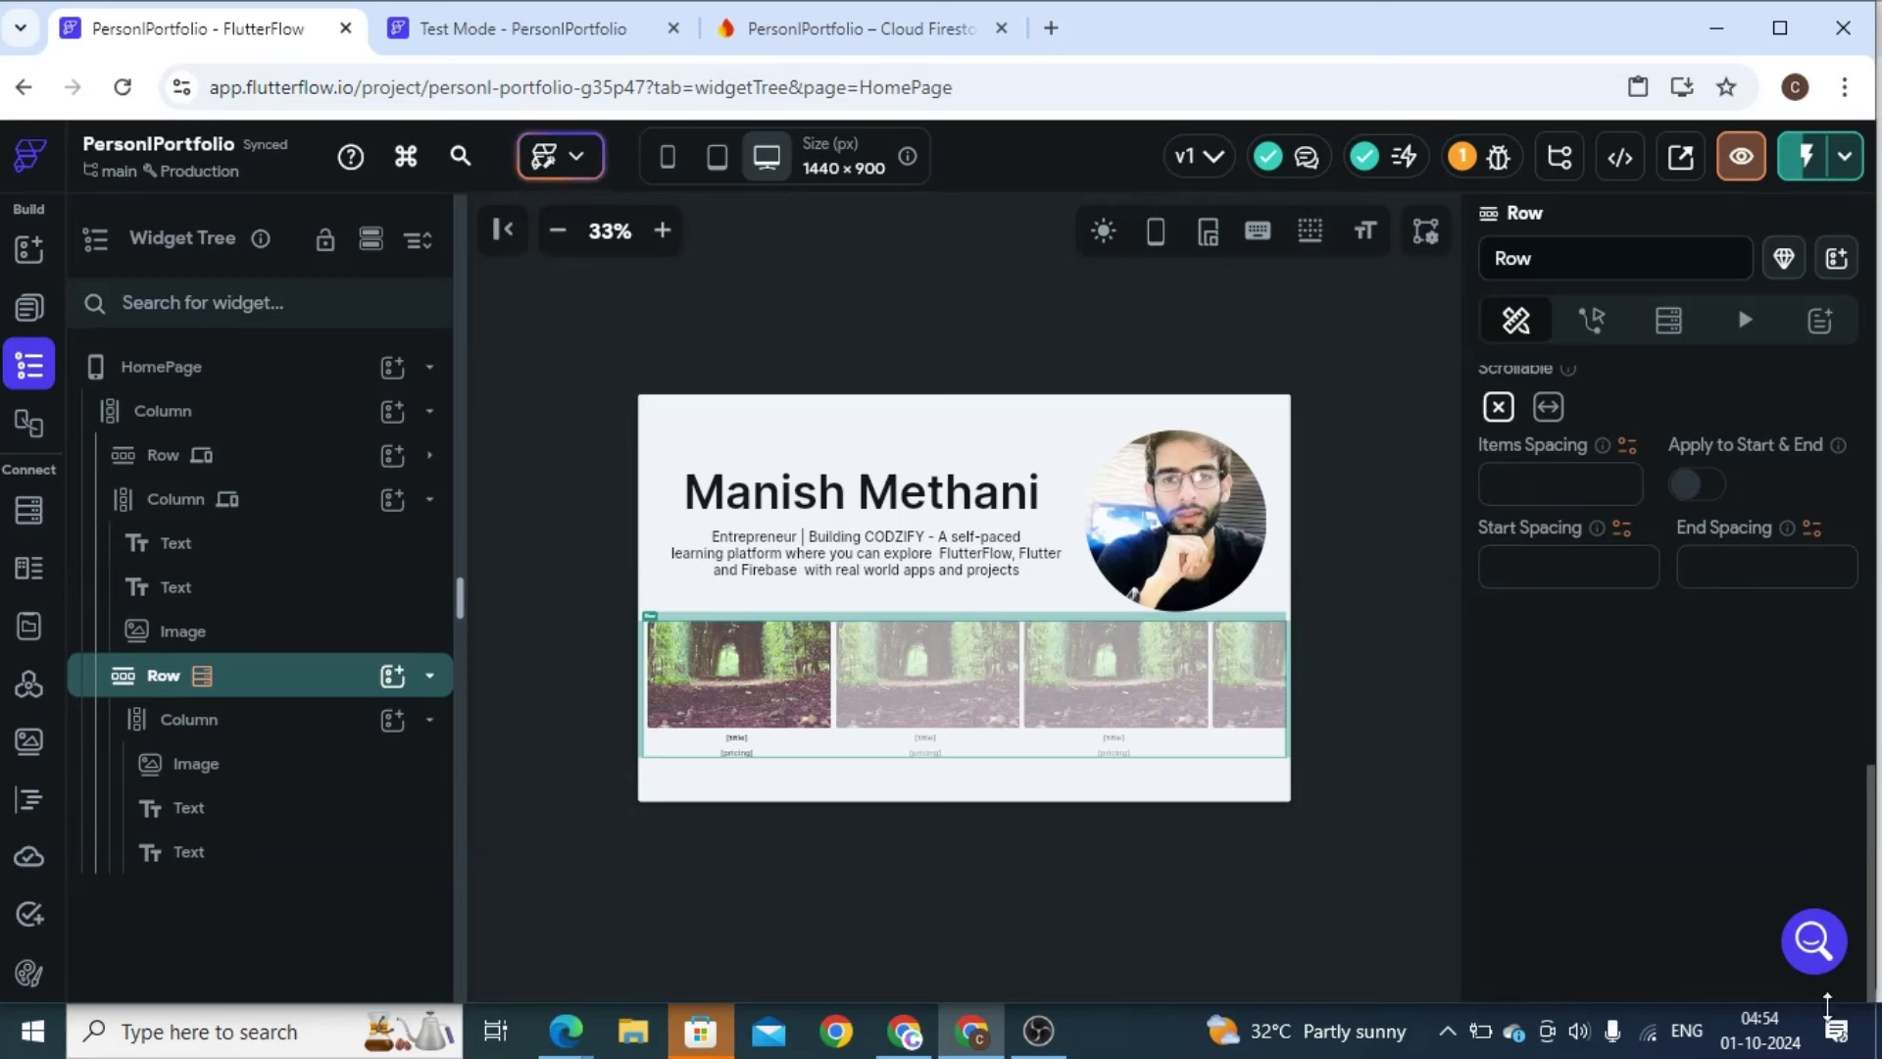
pyautogui.click(1546, 408)
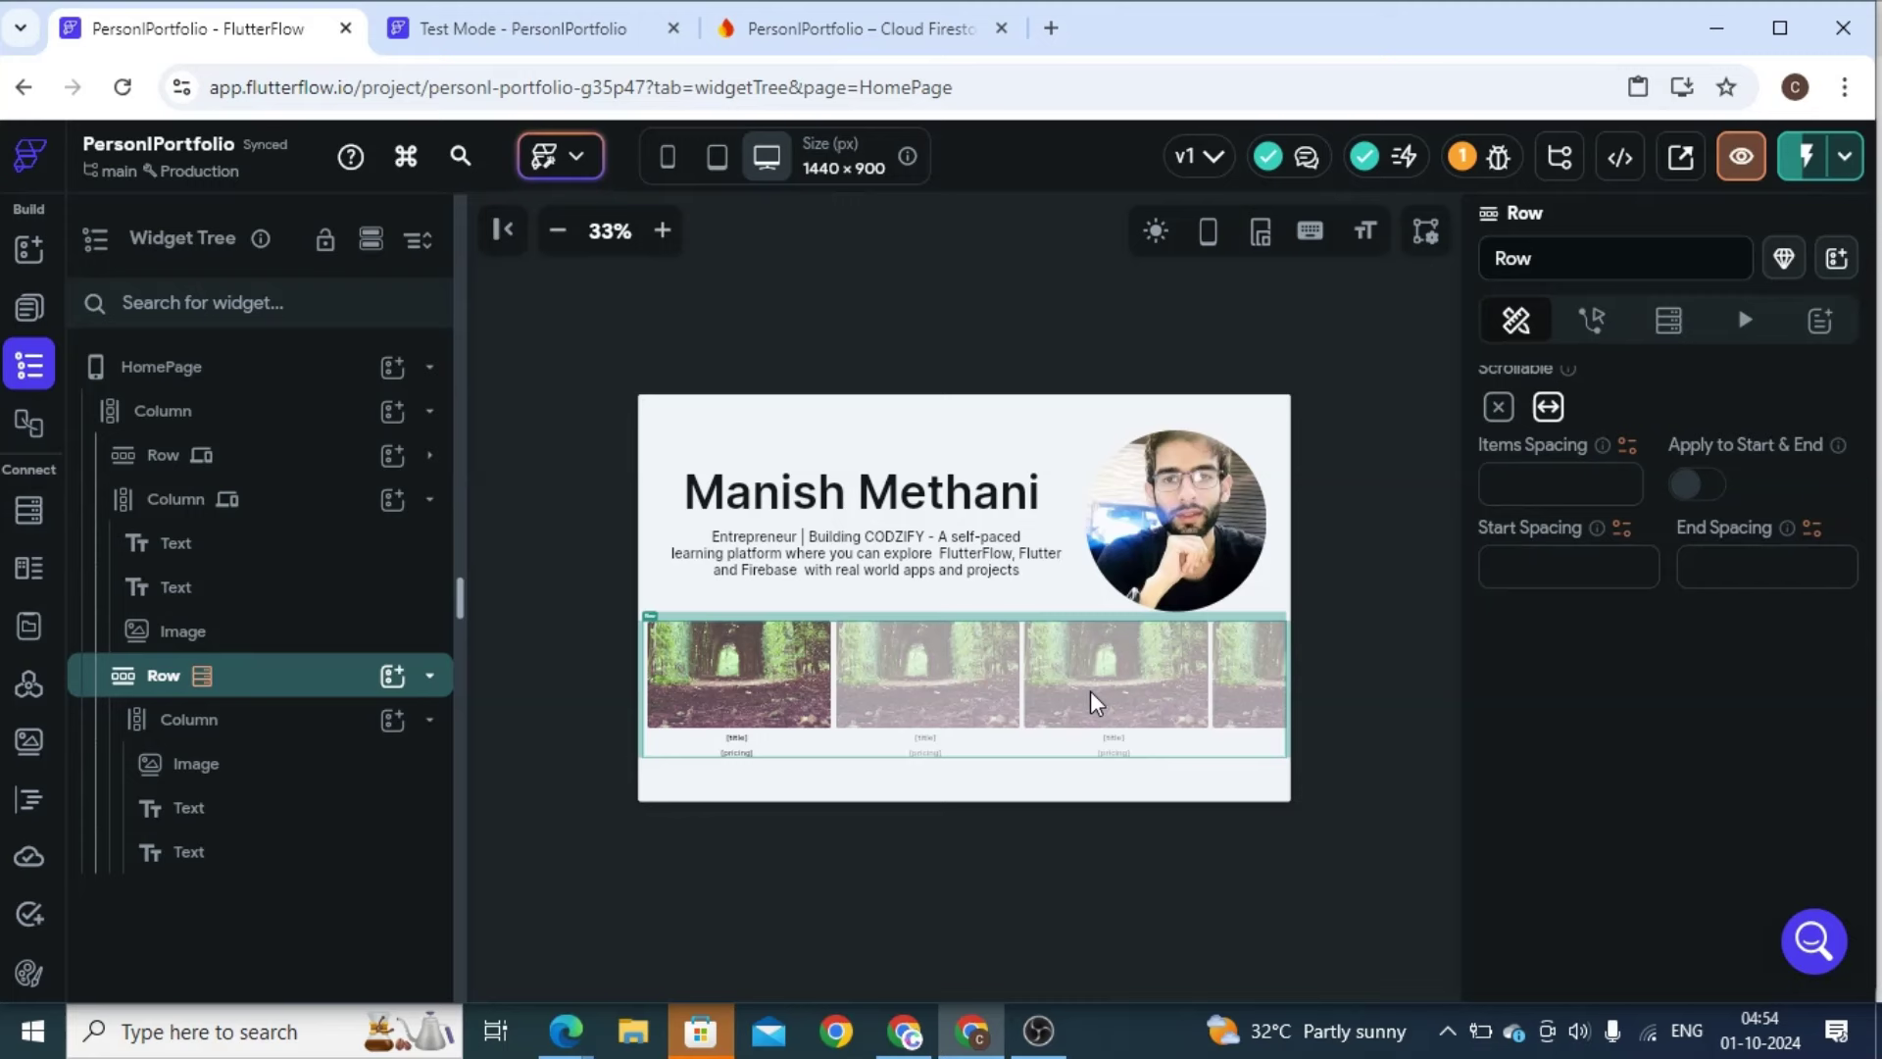
pyautogui.hscroll(2, 1090, 690)
# Instant-reload the phone preview, scroll through the sideways course cards, and return to the editor
pyautogui.click(529, 31)
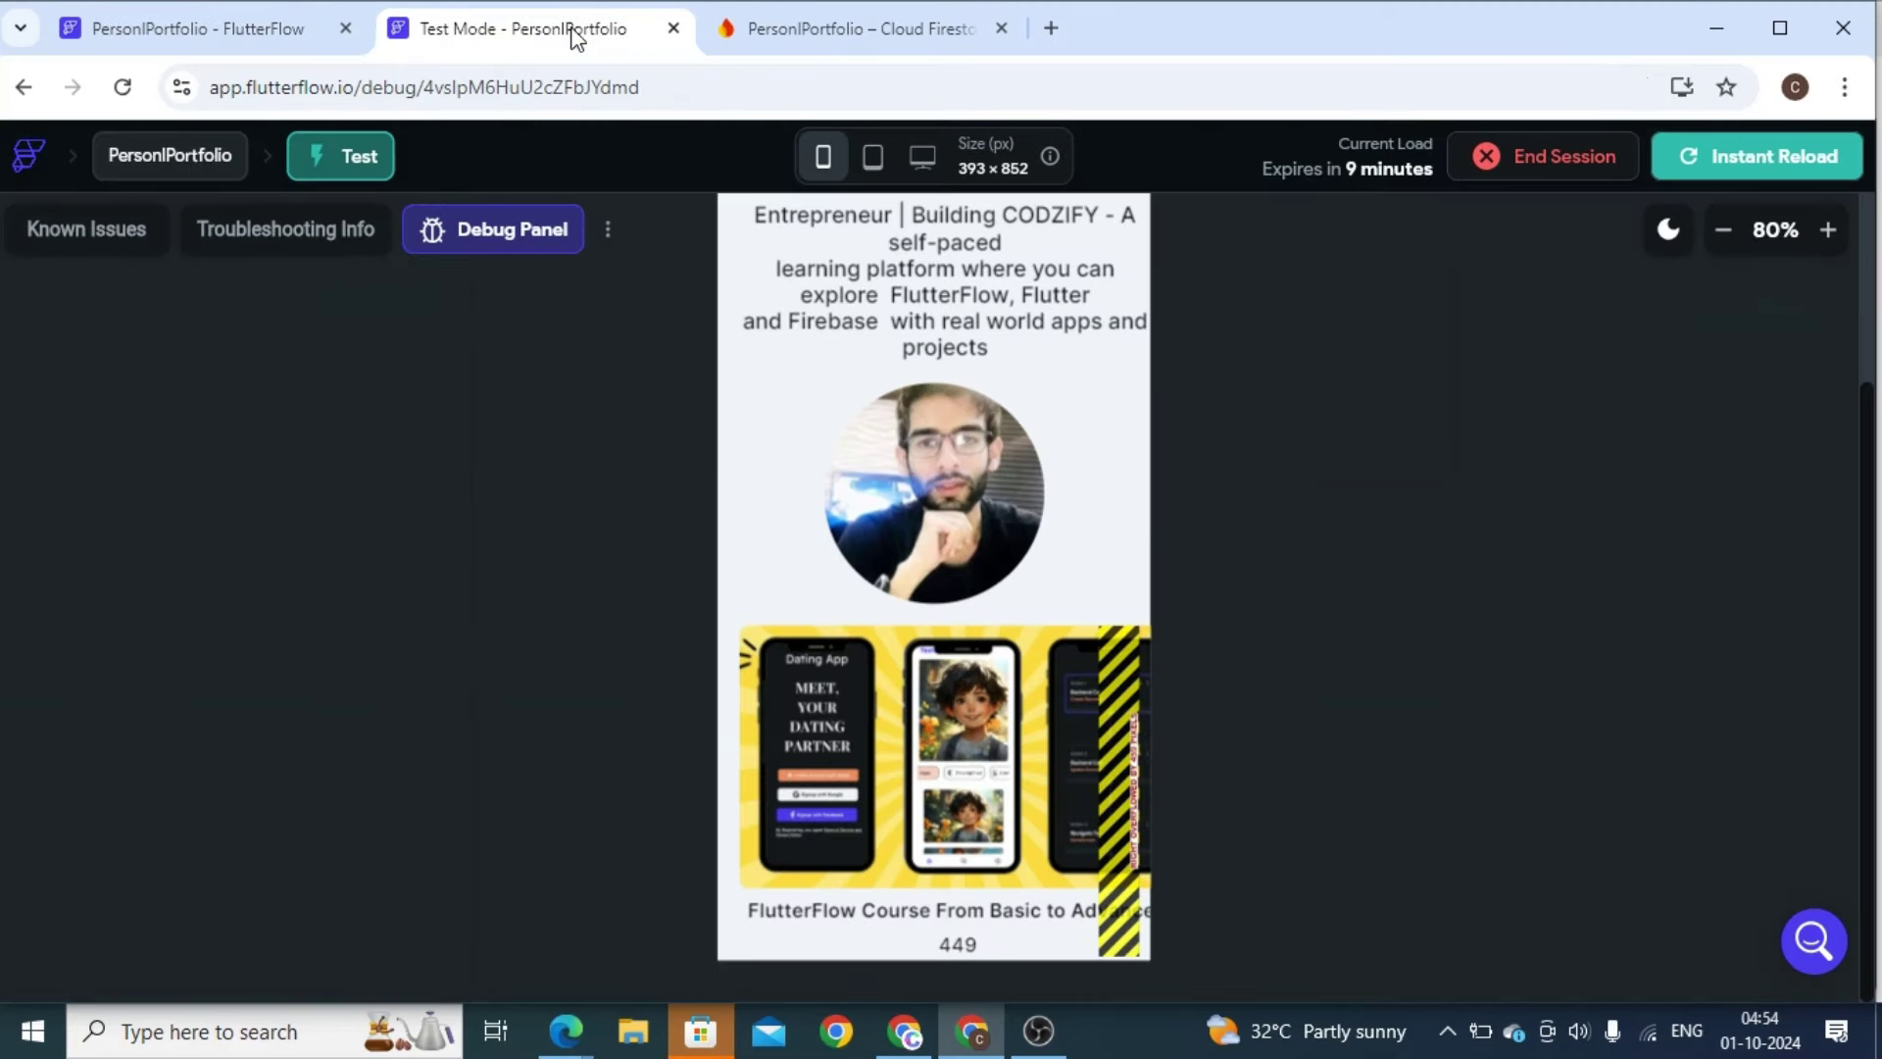
pyautogui.click(1707, 175)
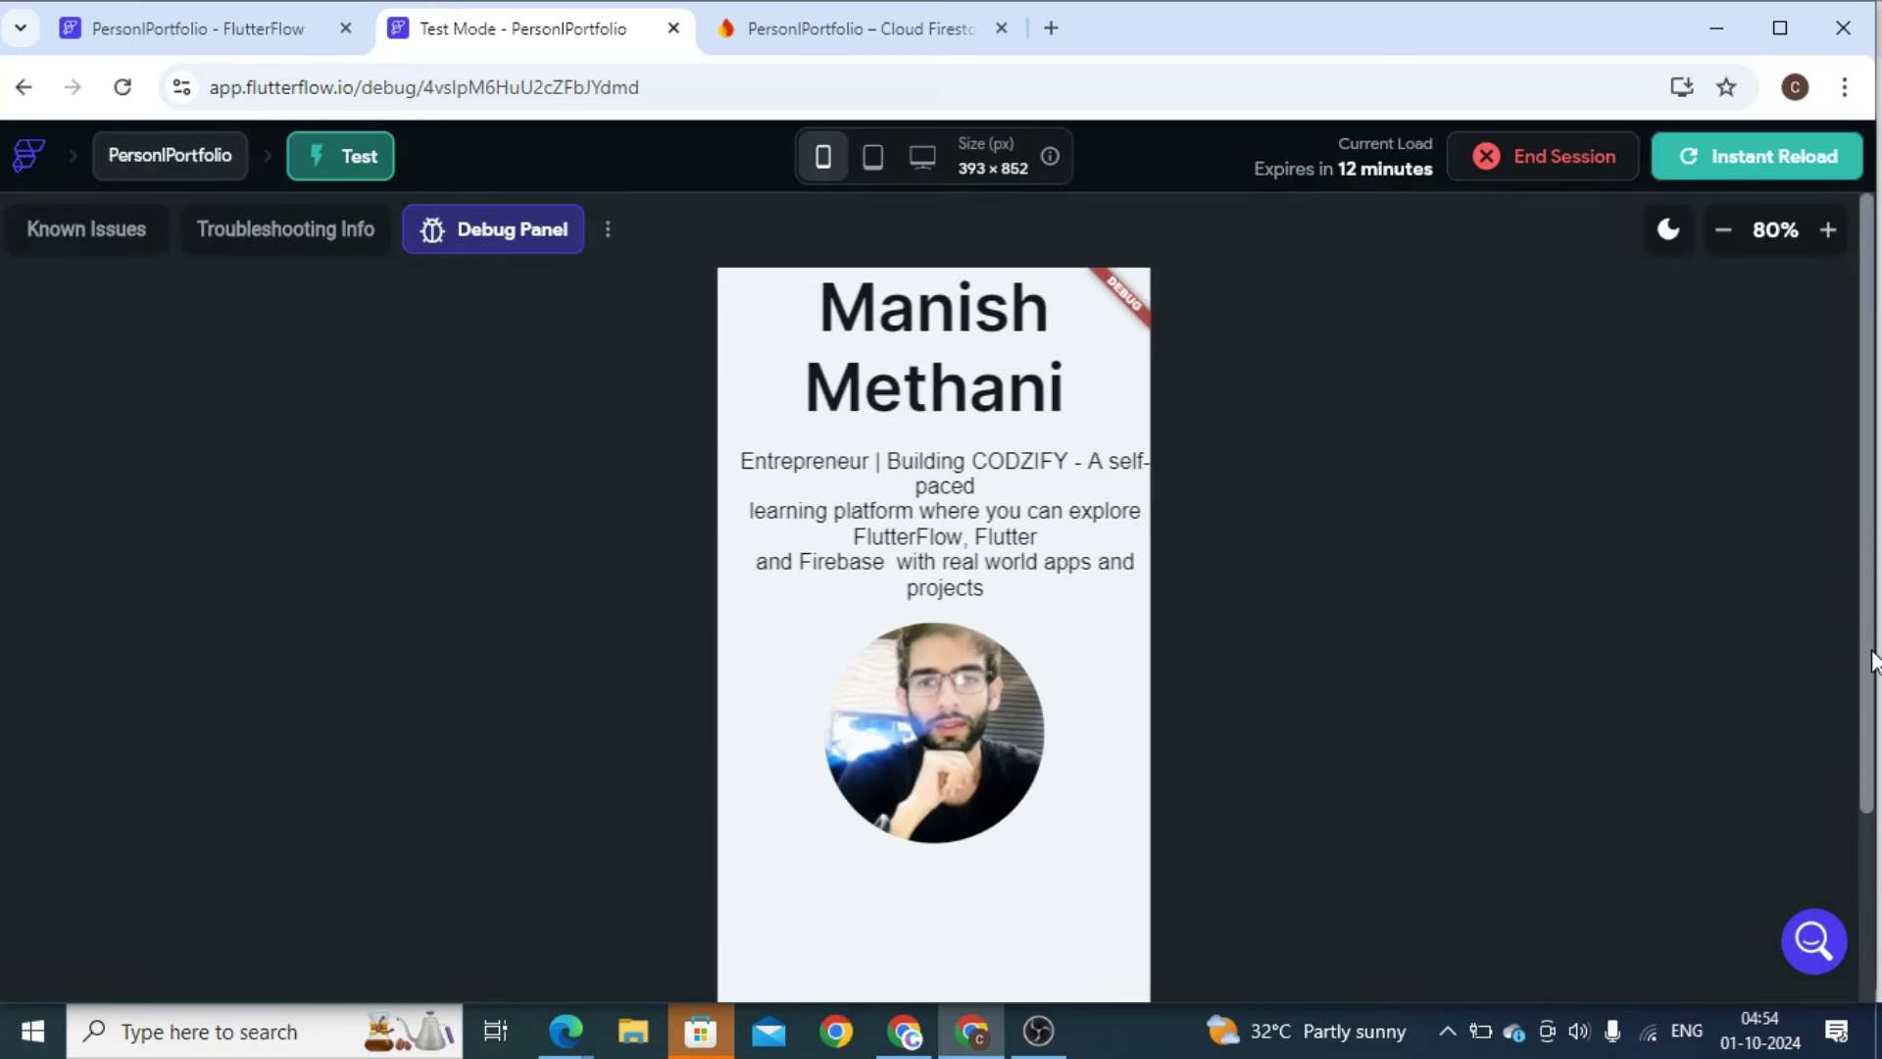
pyautogui.scroll(-3, 1853, 834)
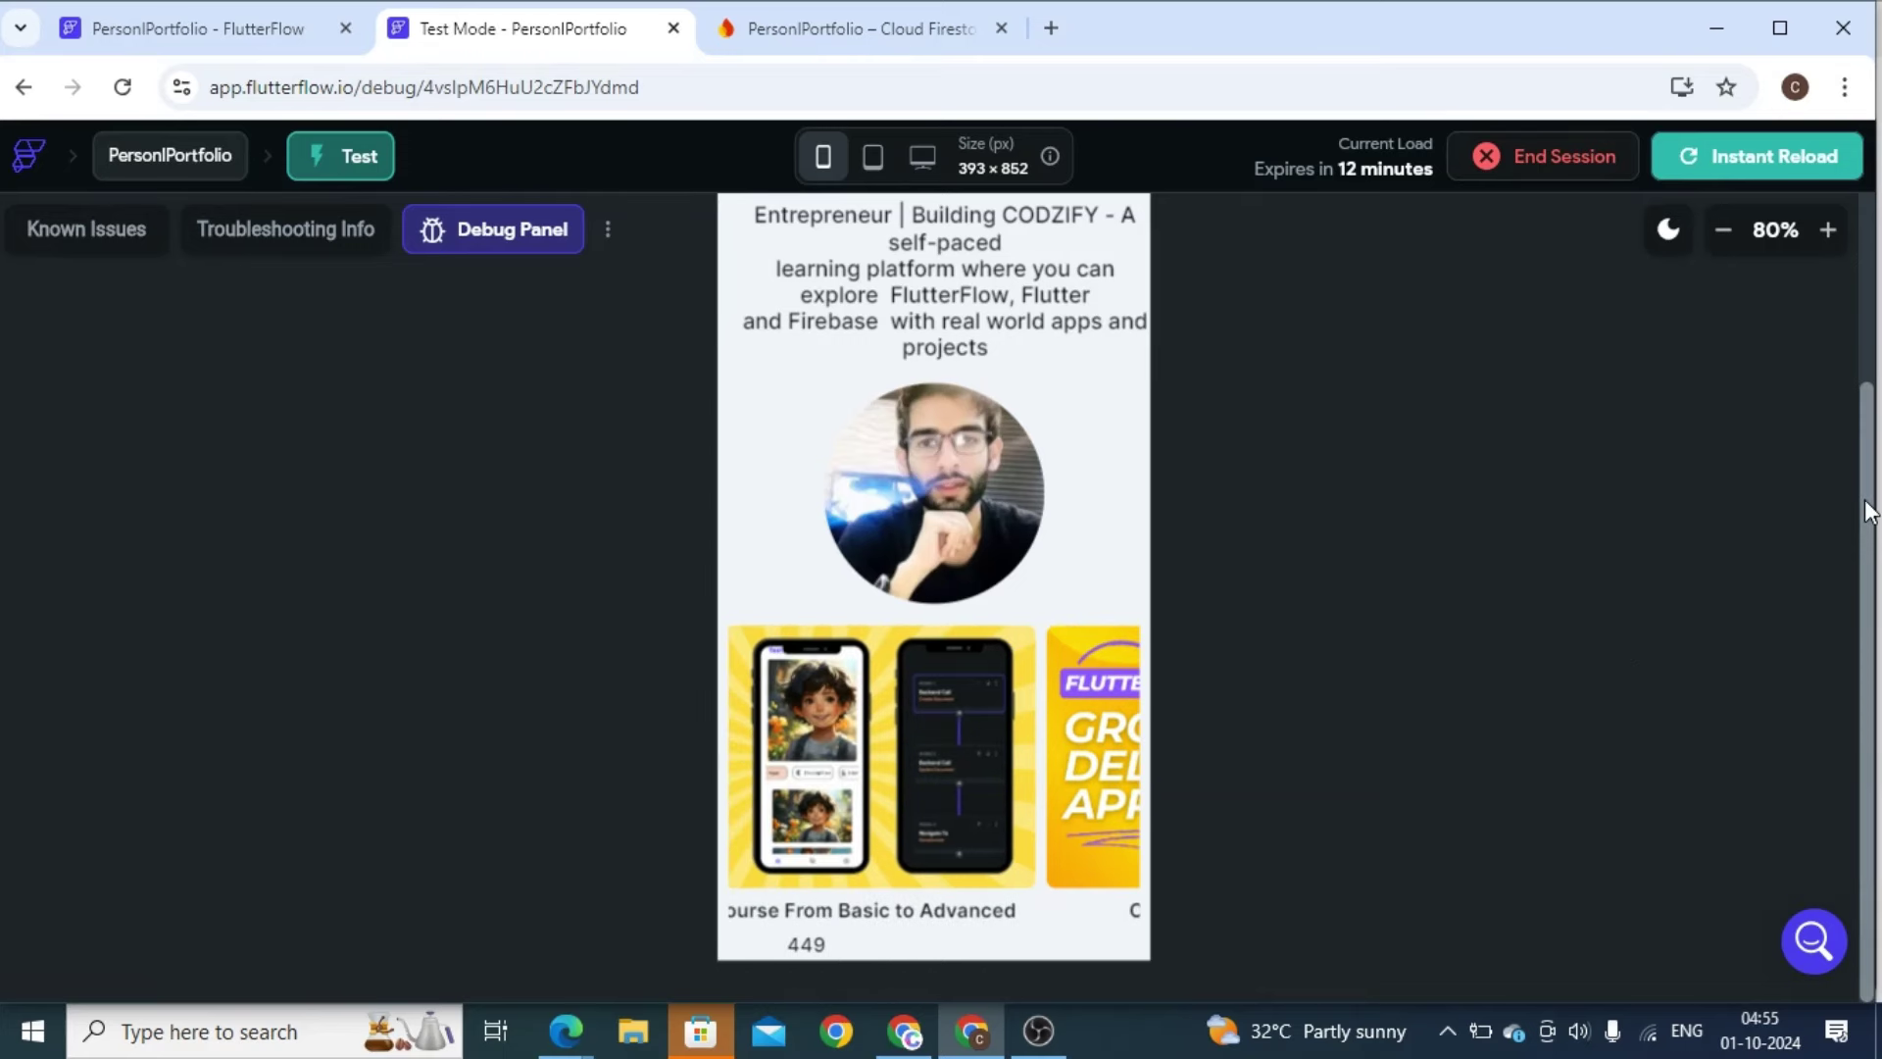
pyautogui.scroll(3, 1868, 510)
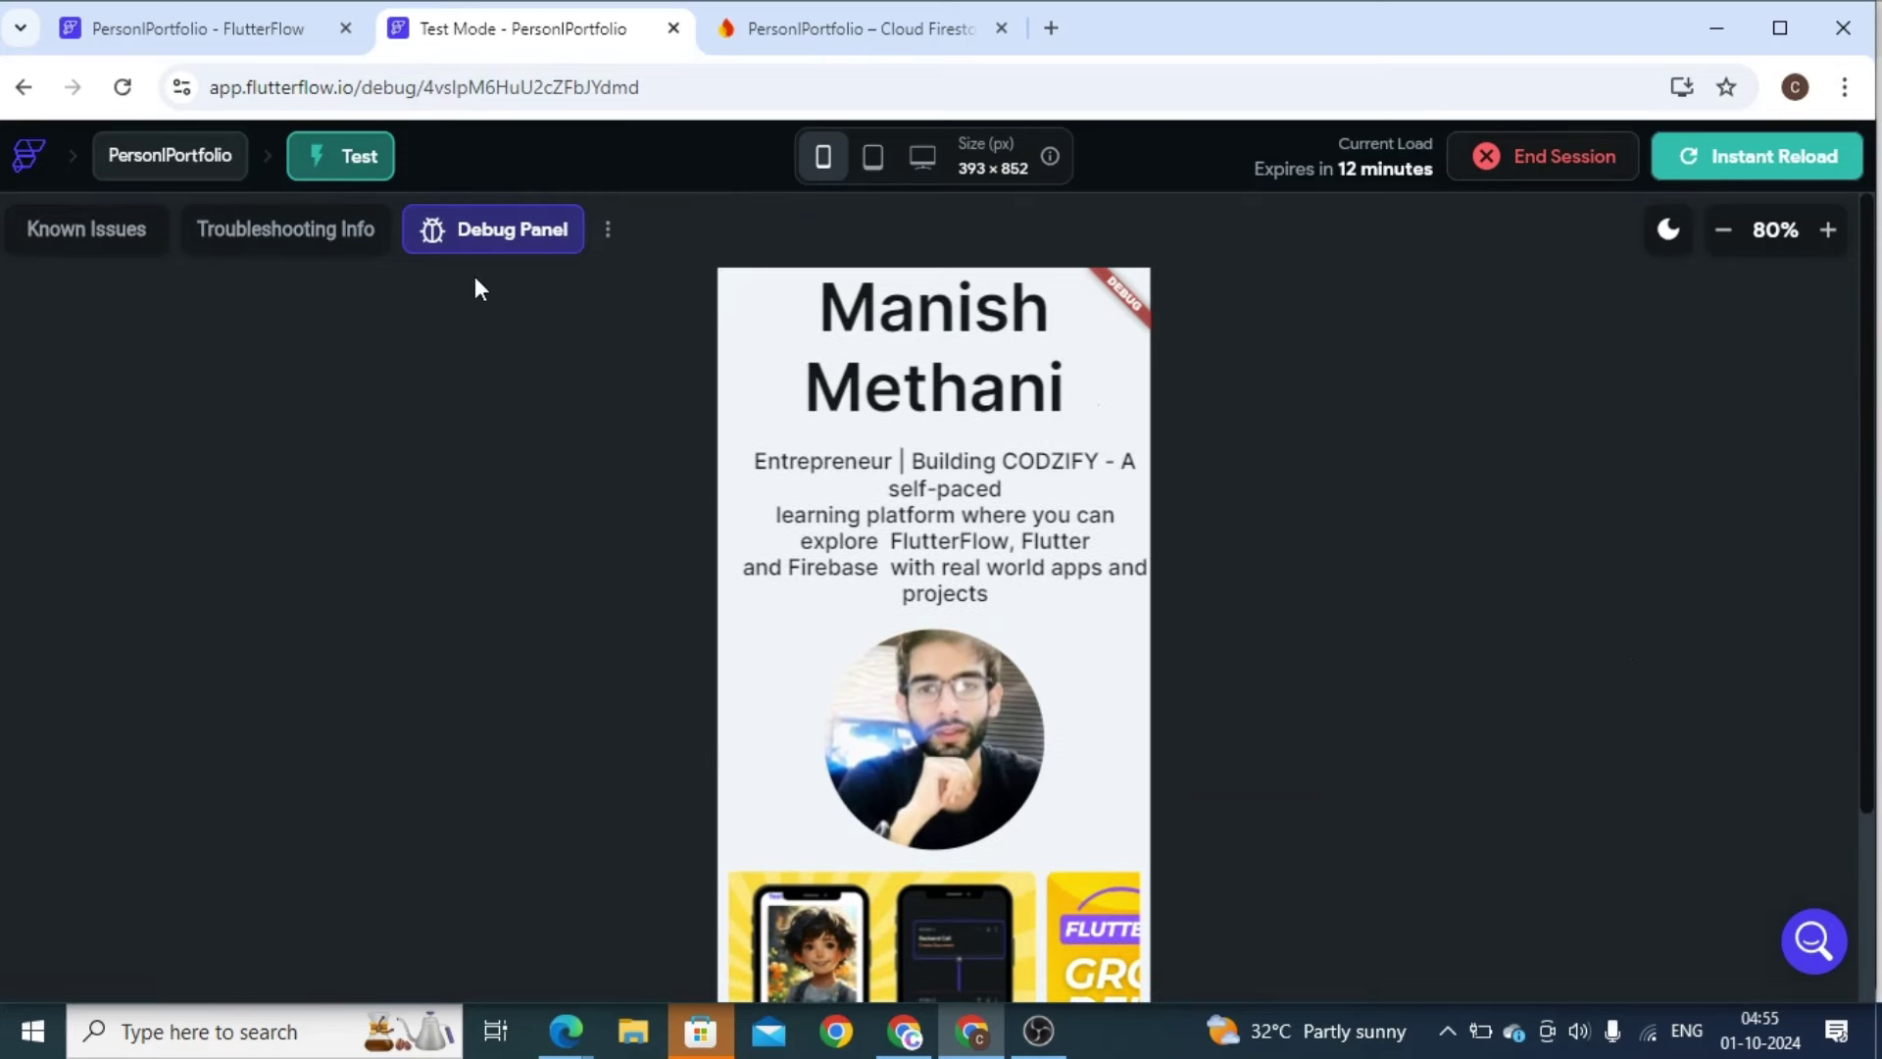
pyautogui.click(182, 32)
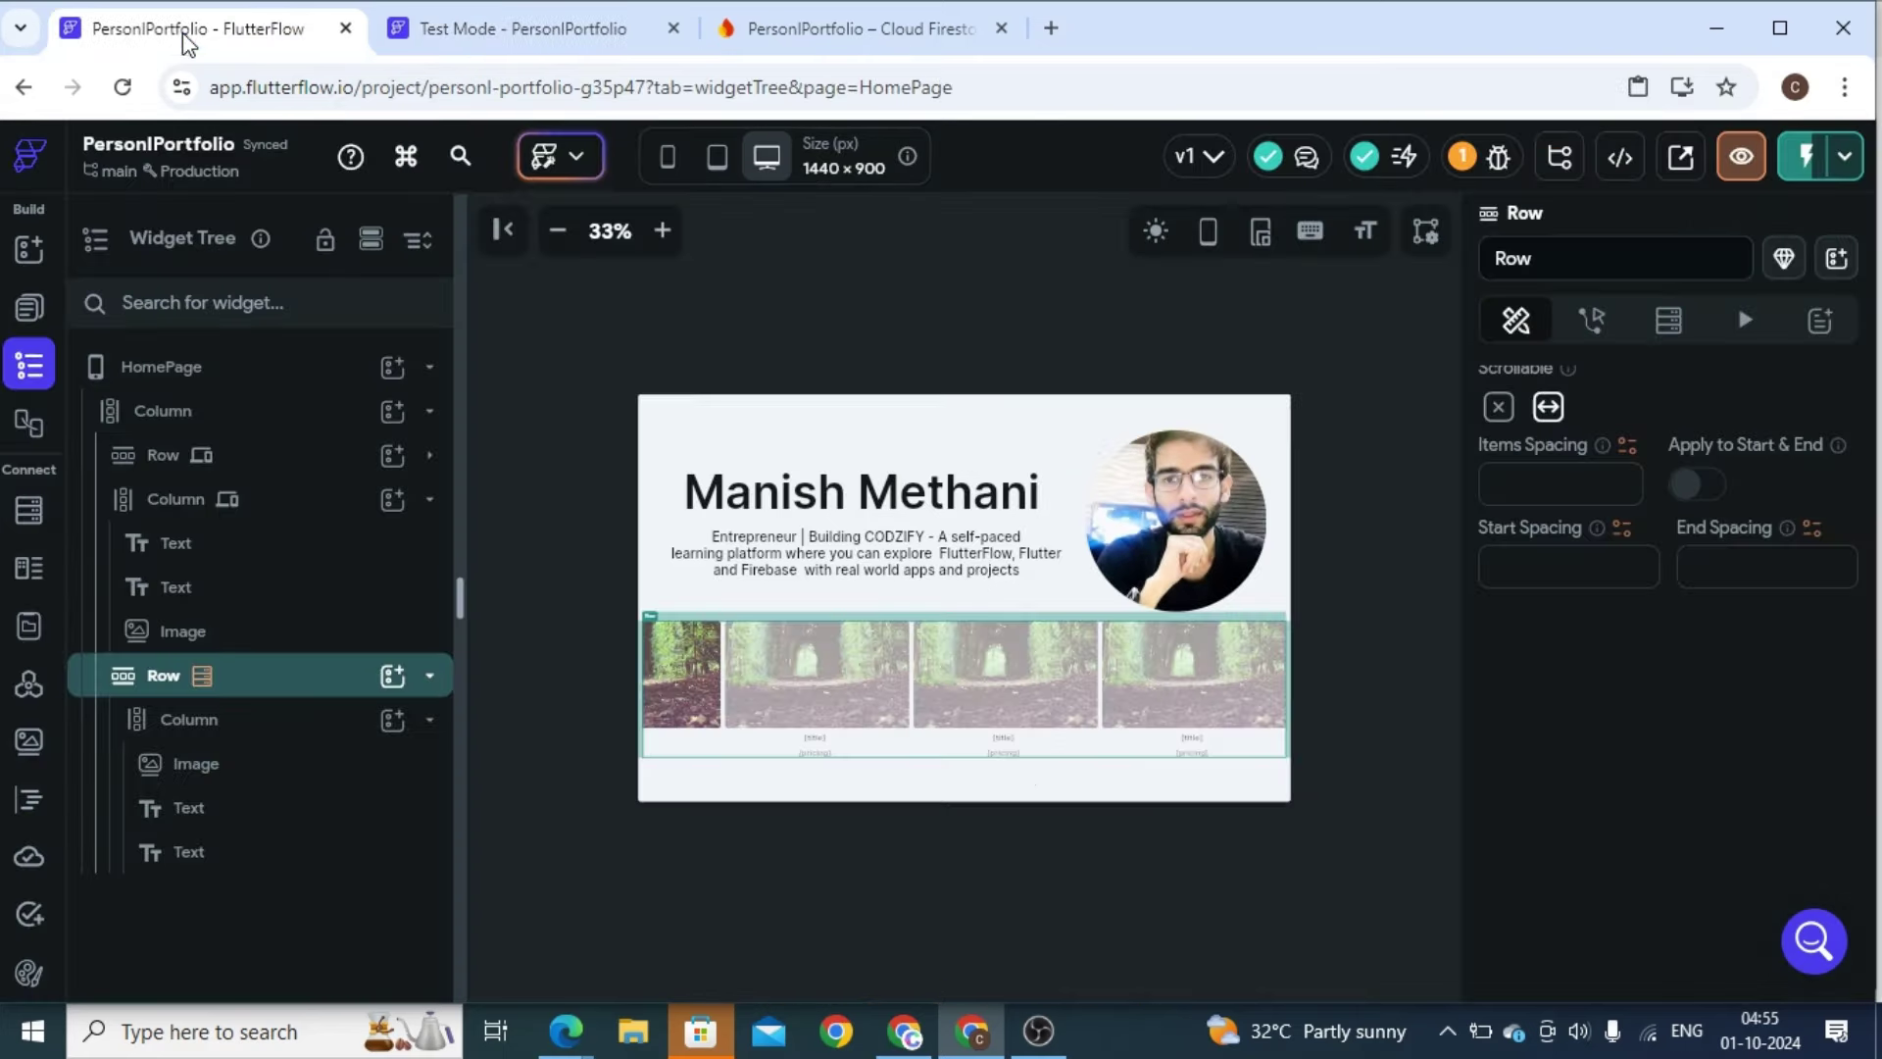
# Inspect the page's widgets, then collapse the header Column and course Row in the Widget Tree
pyautogui.click(867, 796)
pyautogui.click(849, 490)
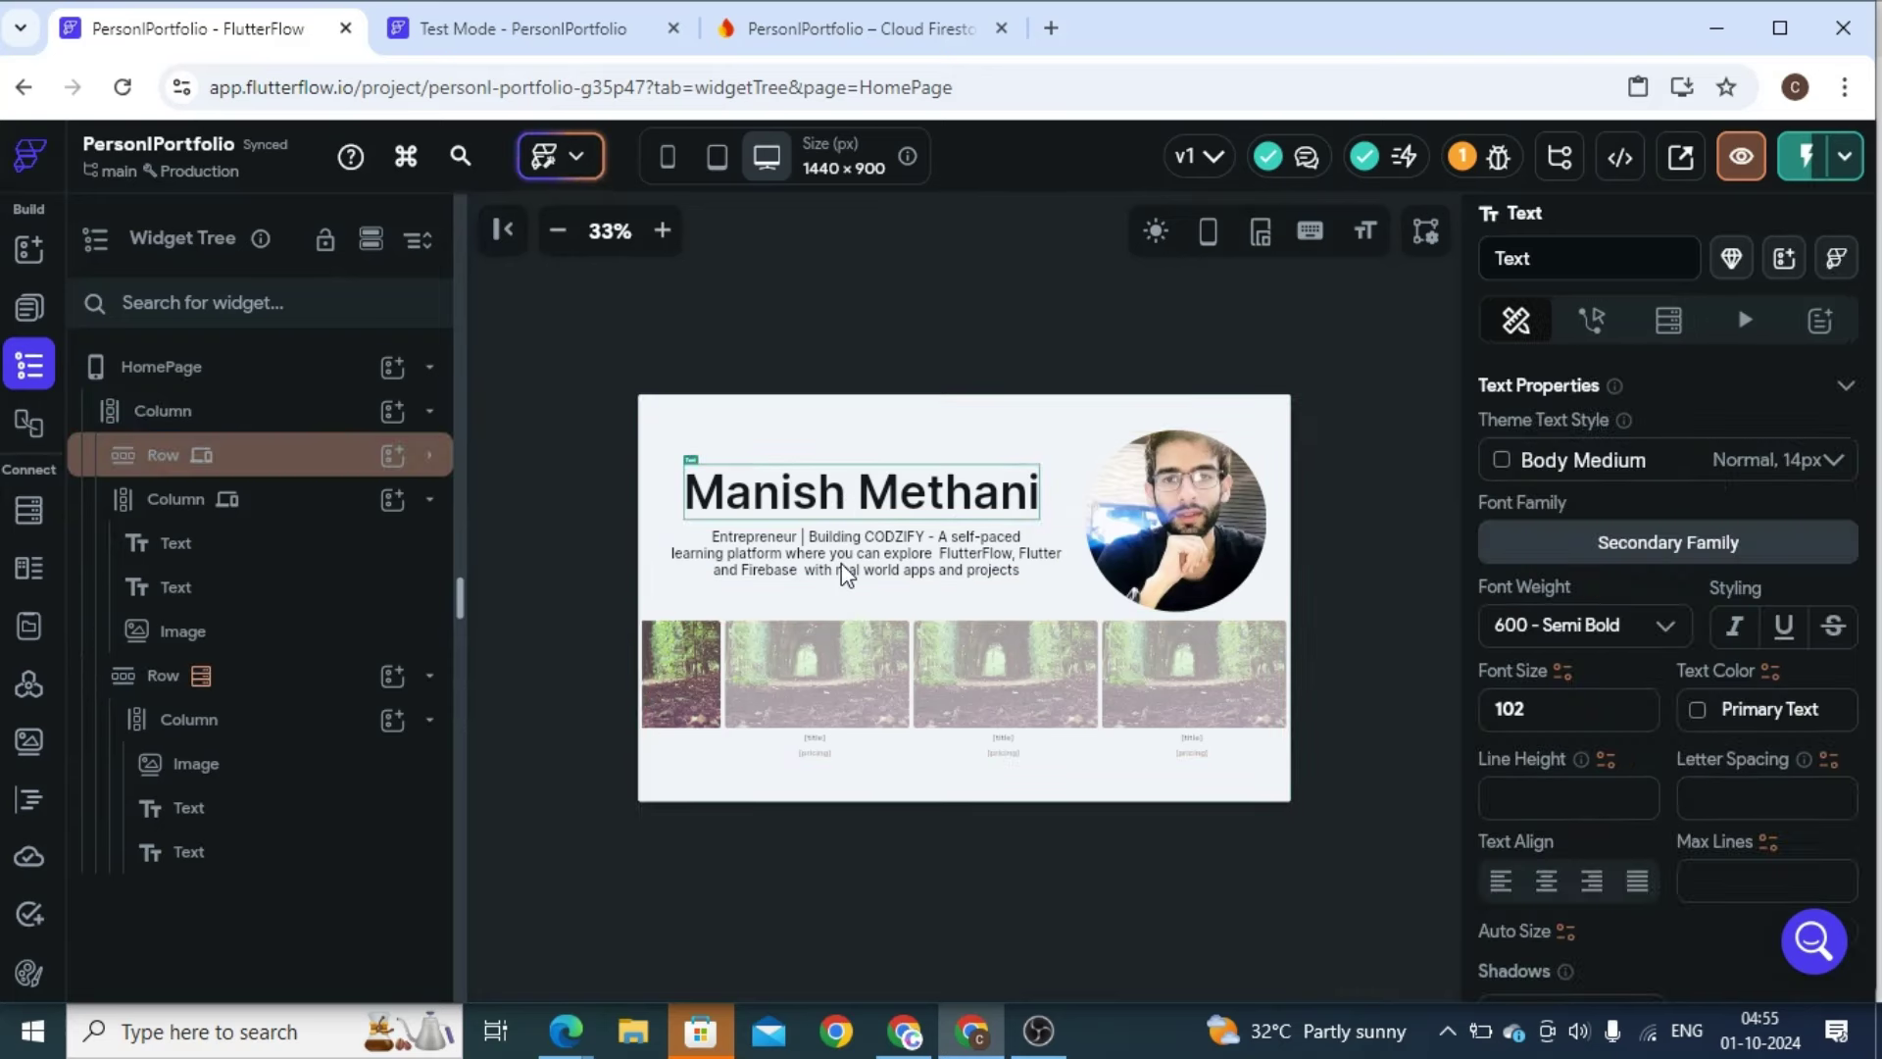
pyautogui.click(847, 571)
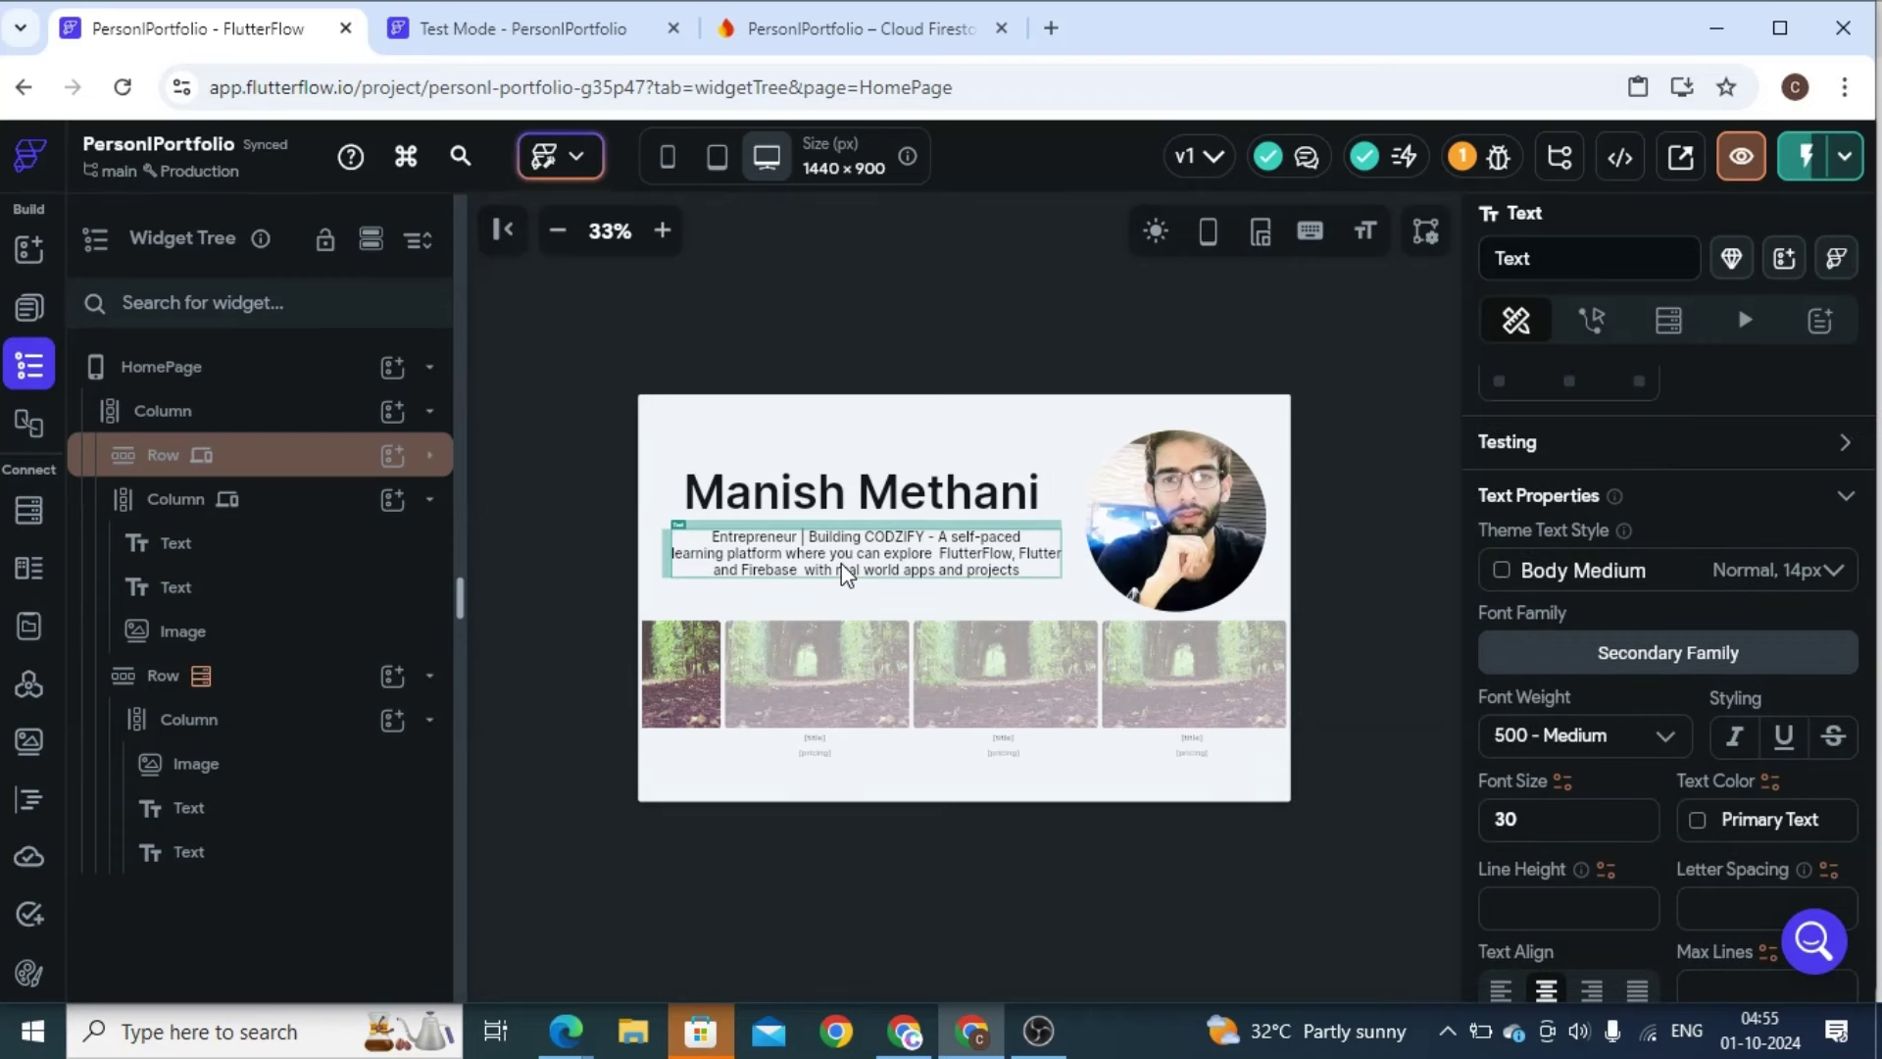
pyautogui.click(781, 655)
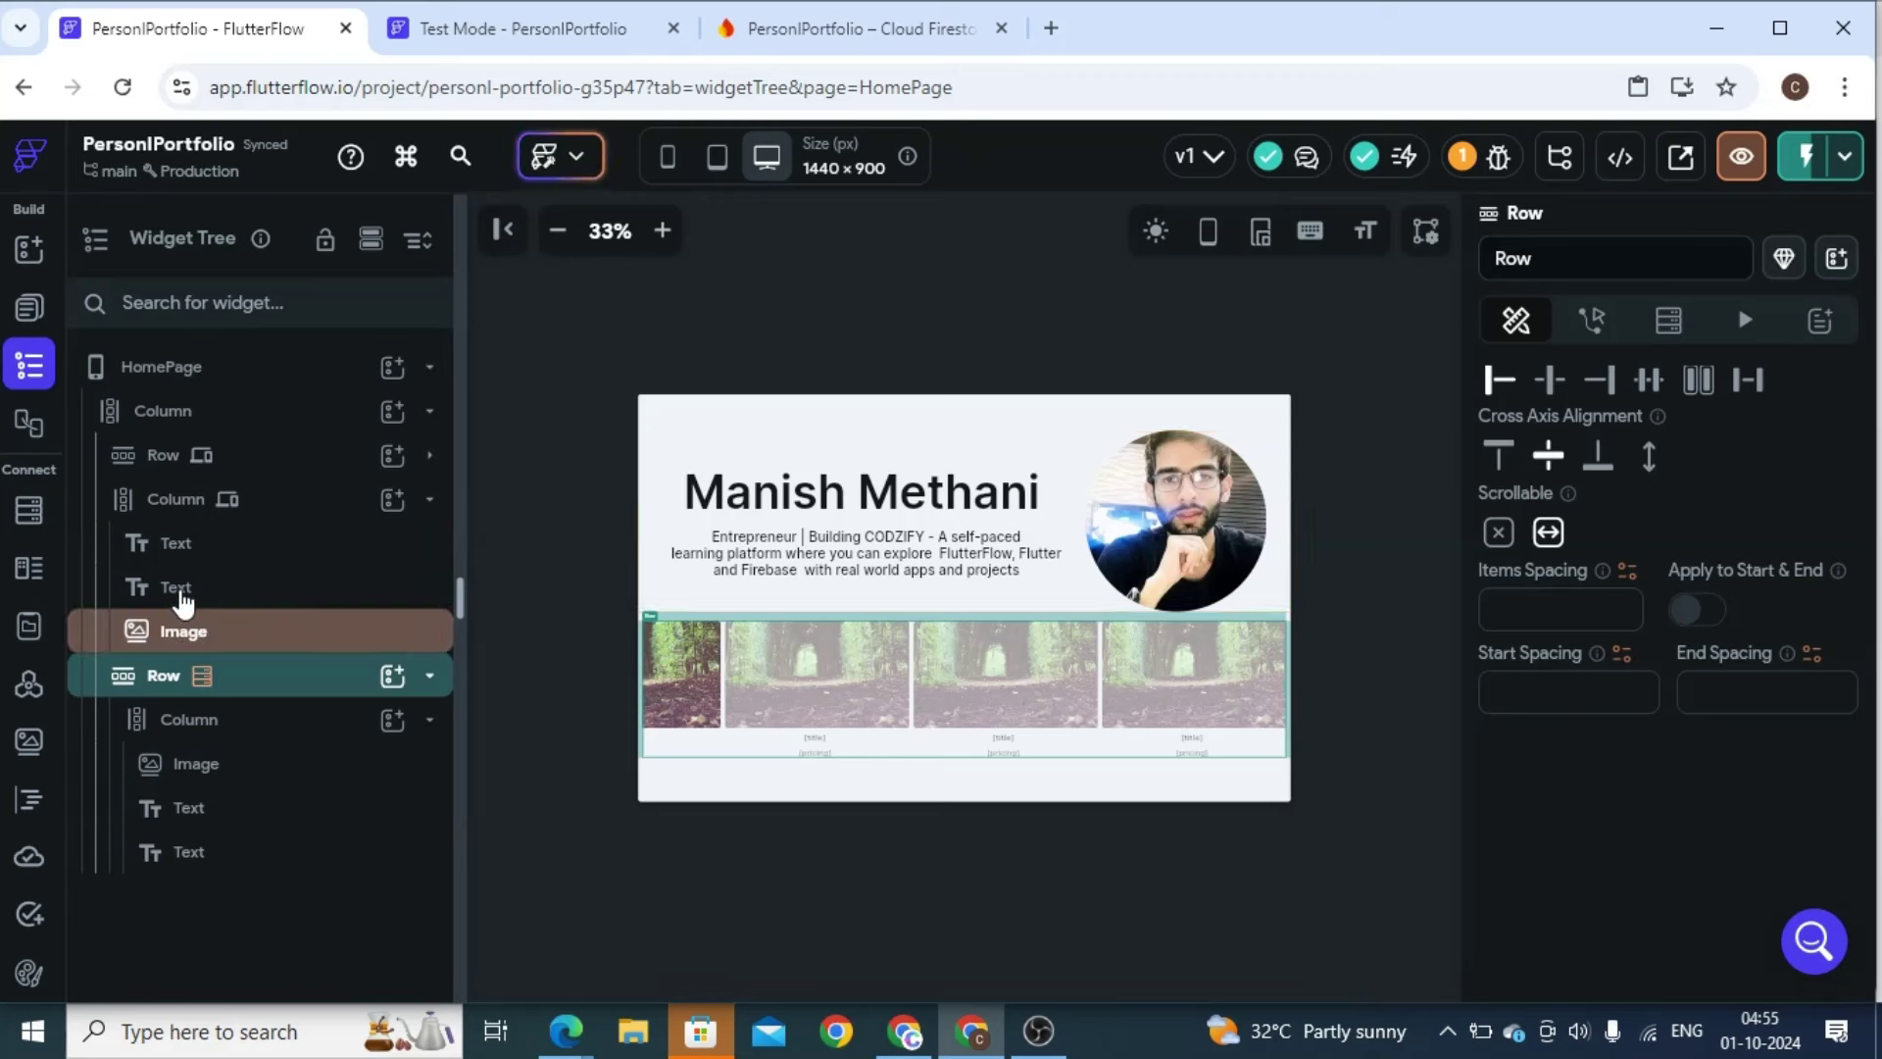
pyautogui.click(430, 499)
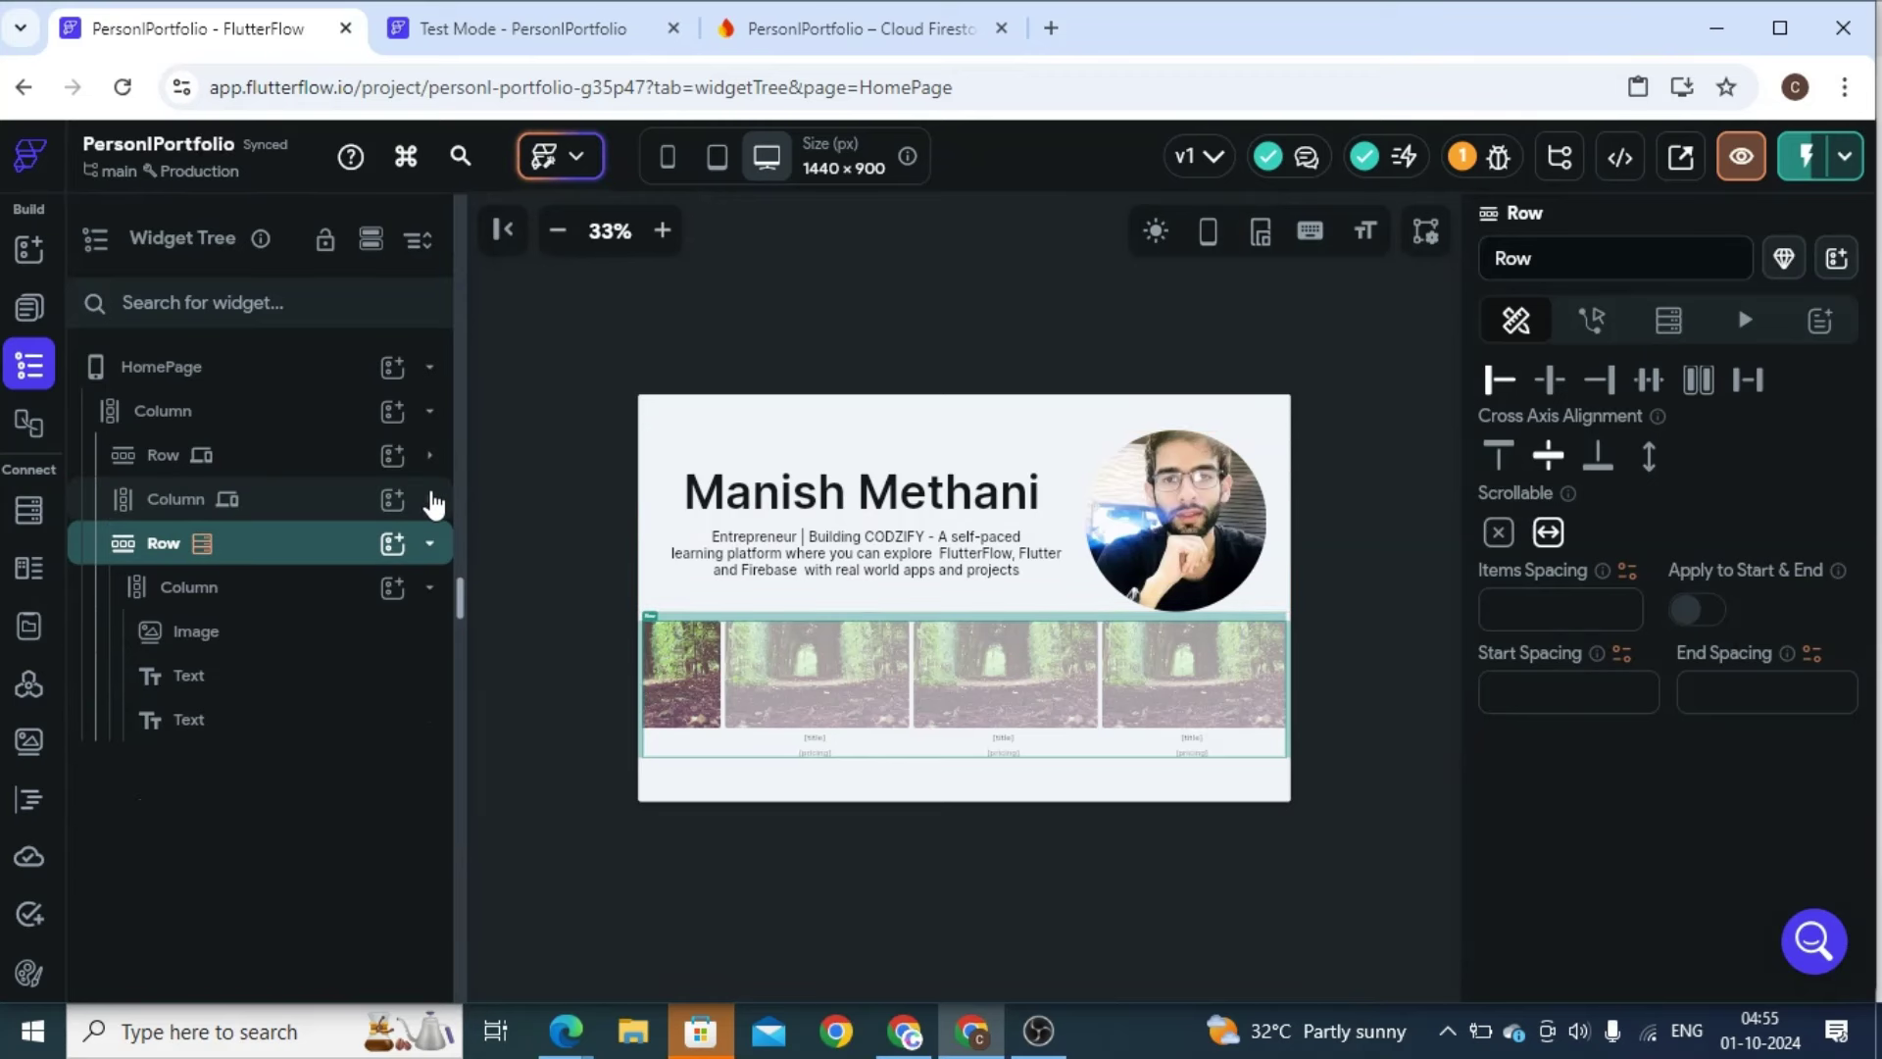
pyautogui.click(428, 552)
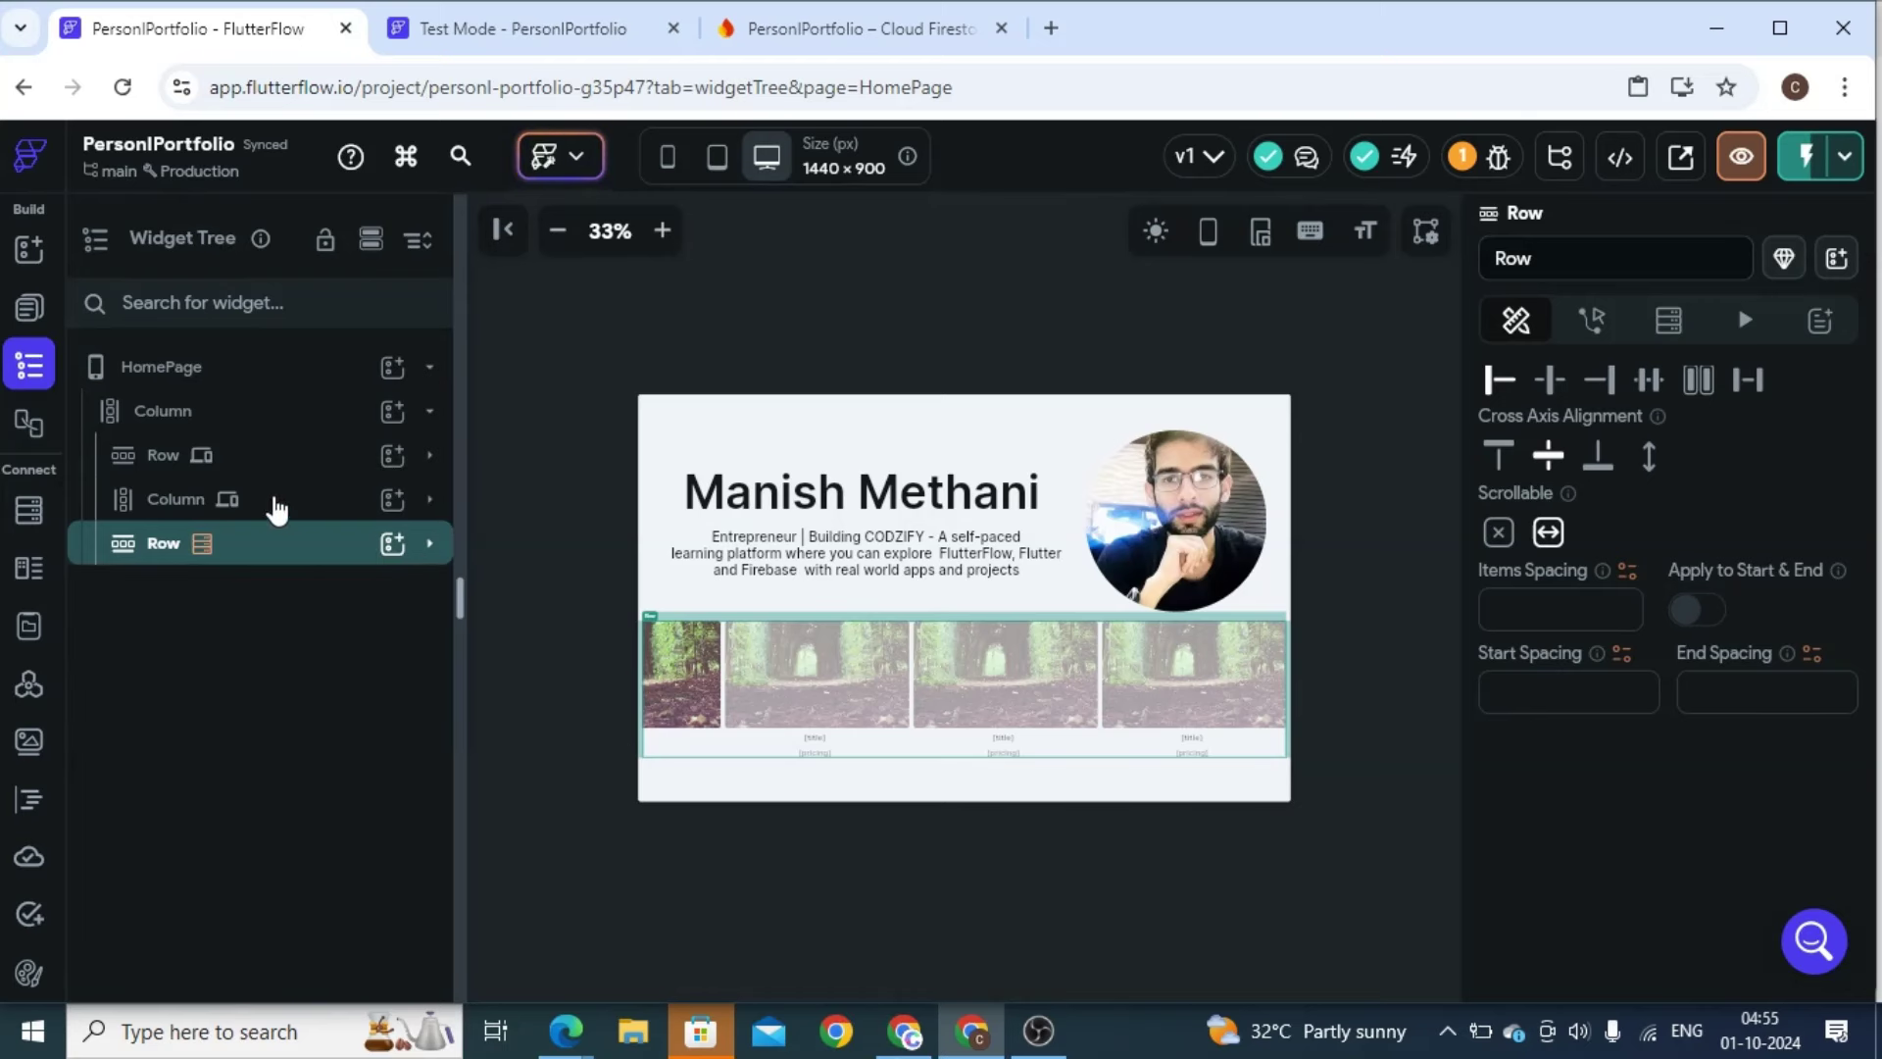
# Add a Text widget to the page Column and place it above the course card Row
pyautogui.click(261, 419)
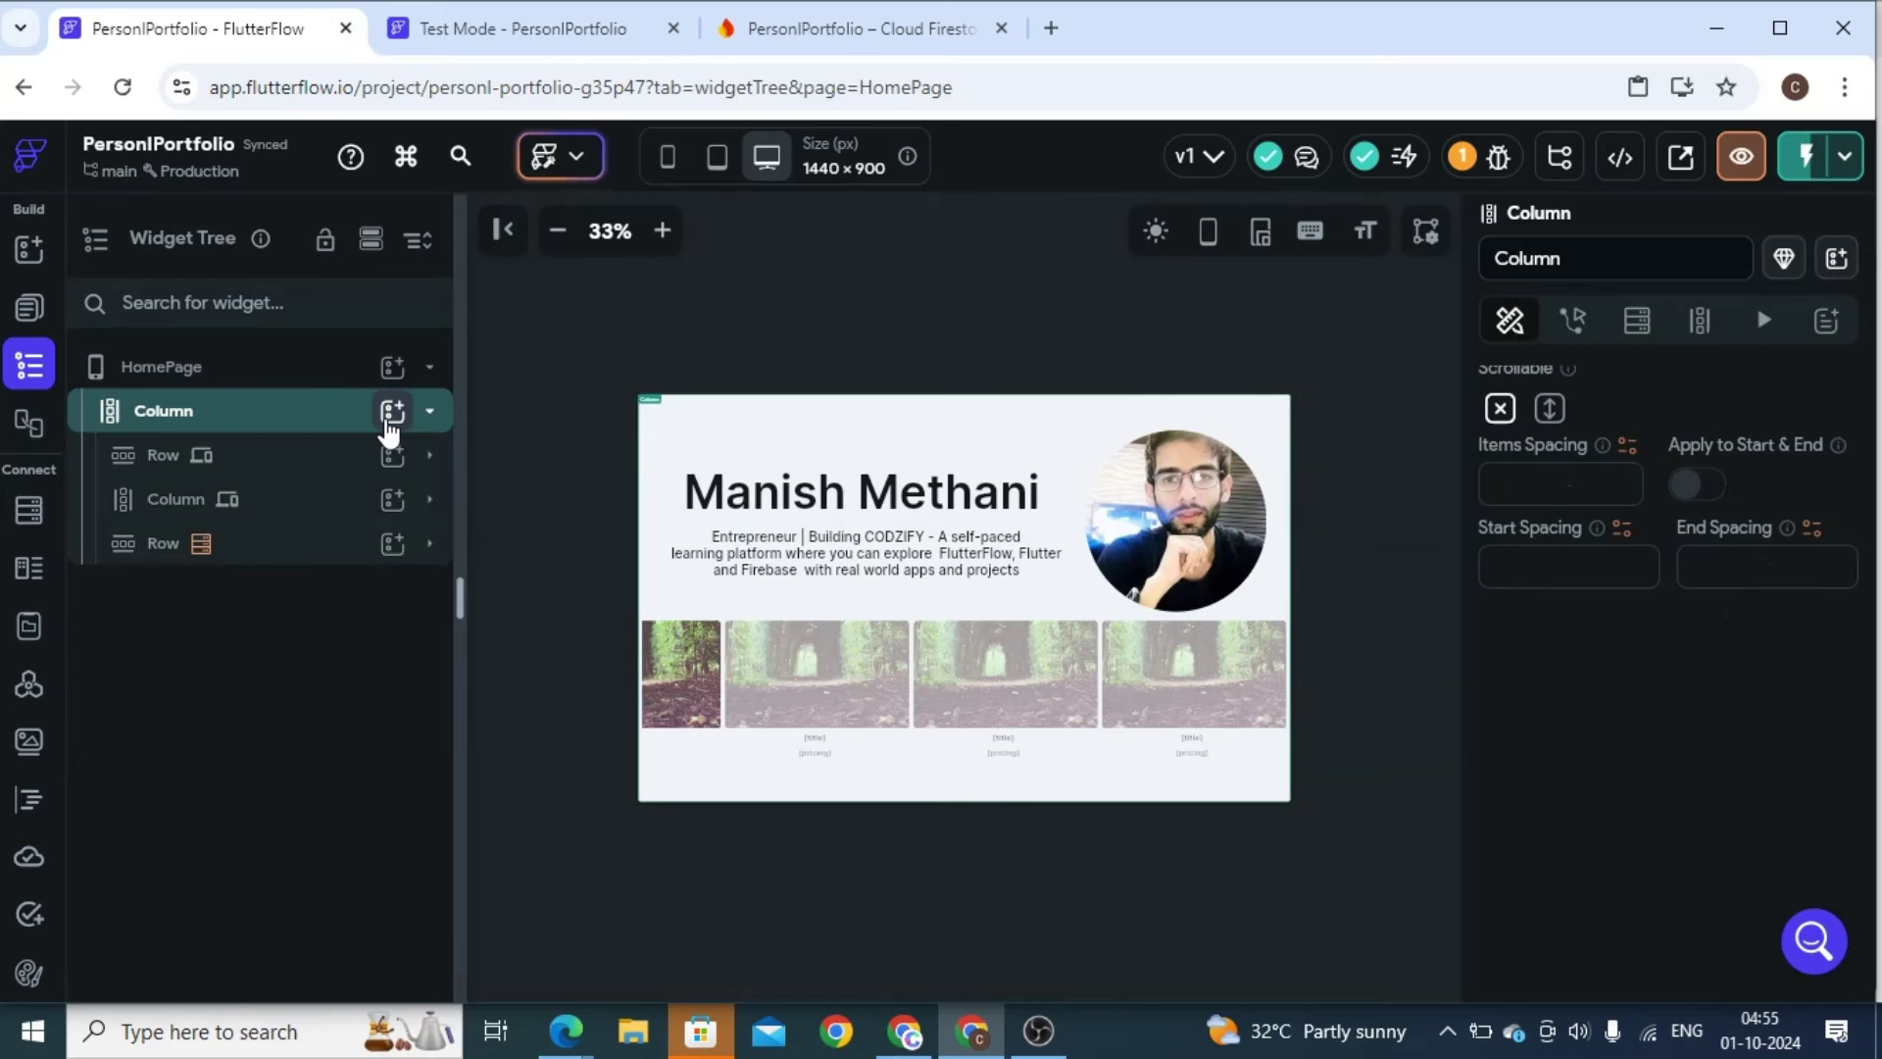
pyautogui.click(390, 419)
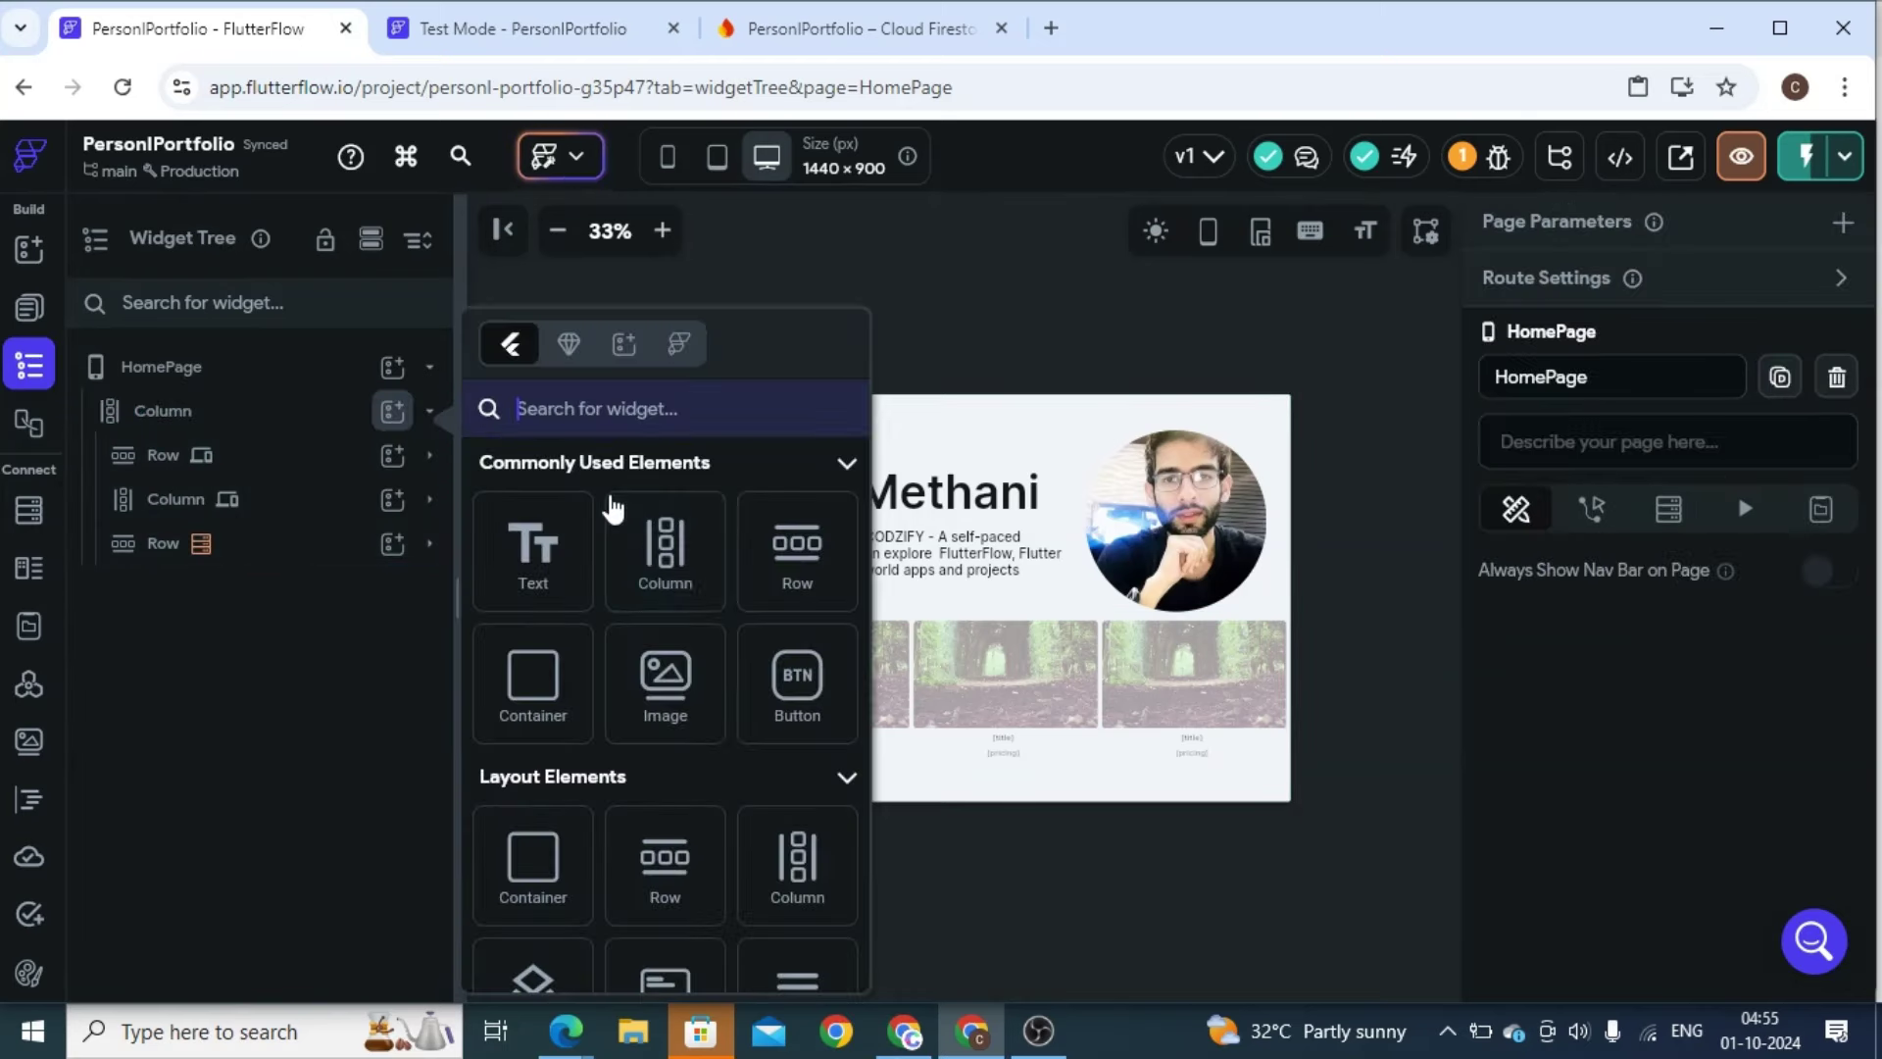
pyautogui.click(525, 586)
pyautogui.moveTo(159, 588); pyautogui.dragTo(167, 534)
pyautogui.click(1015, 642)
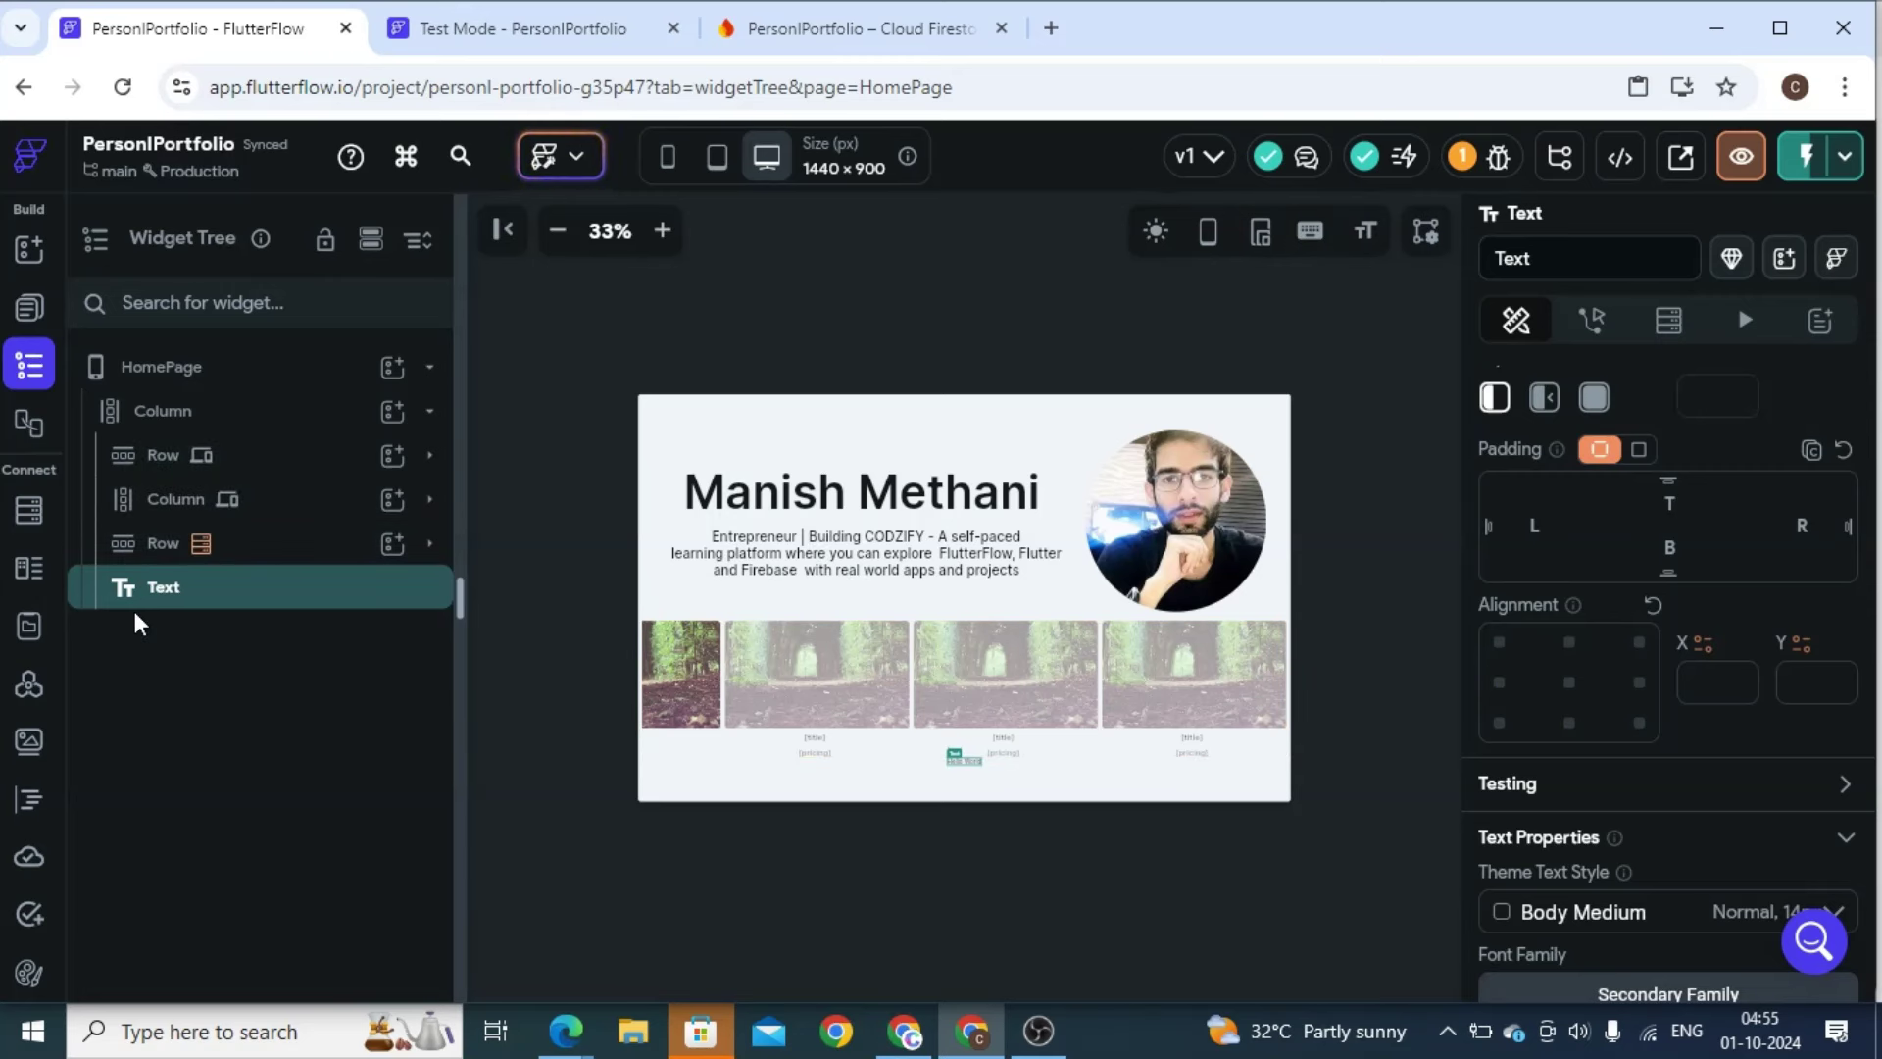
pyautogui.click(157, 554)
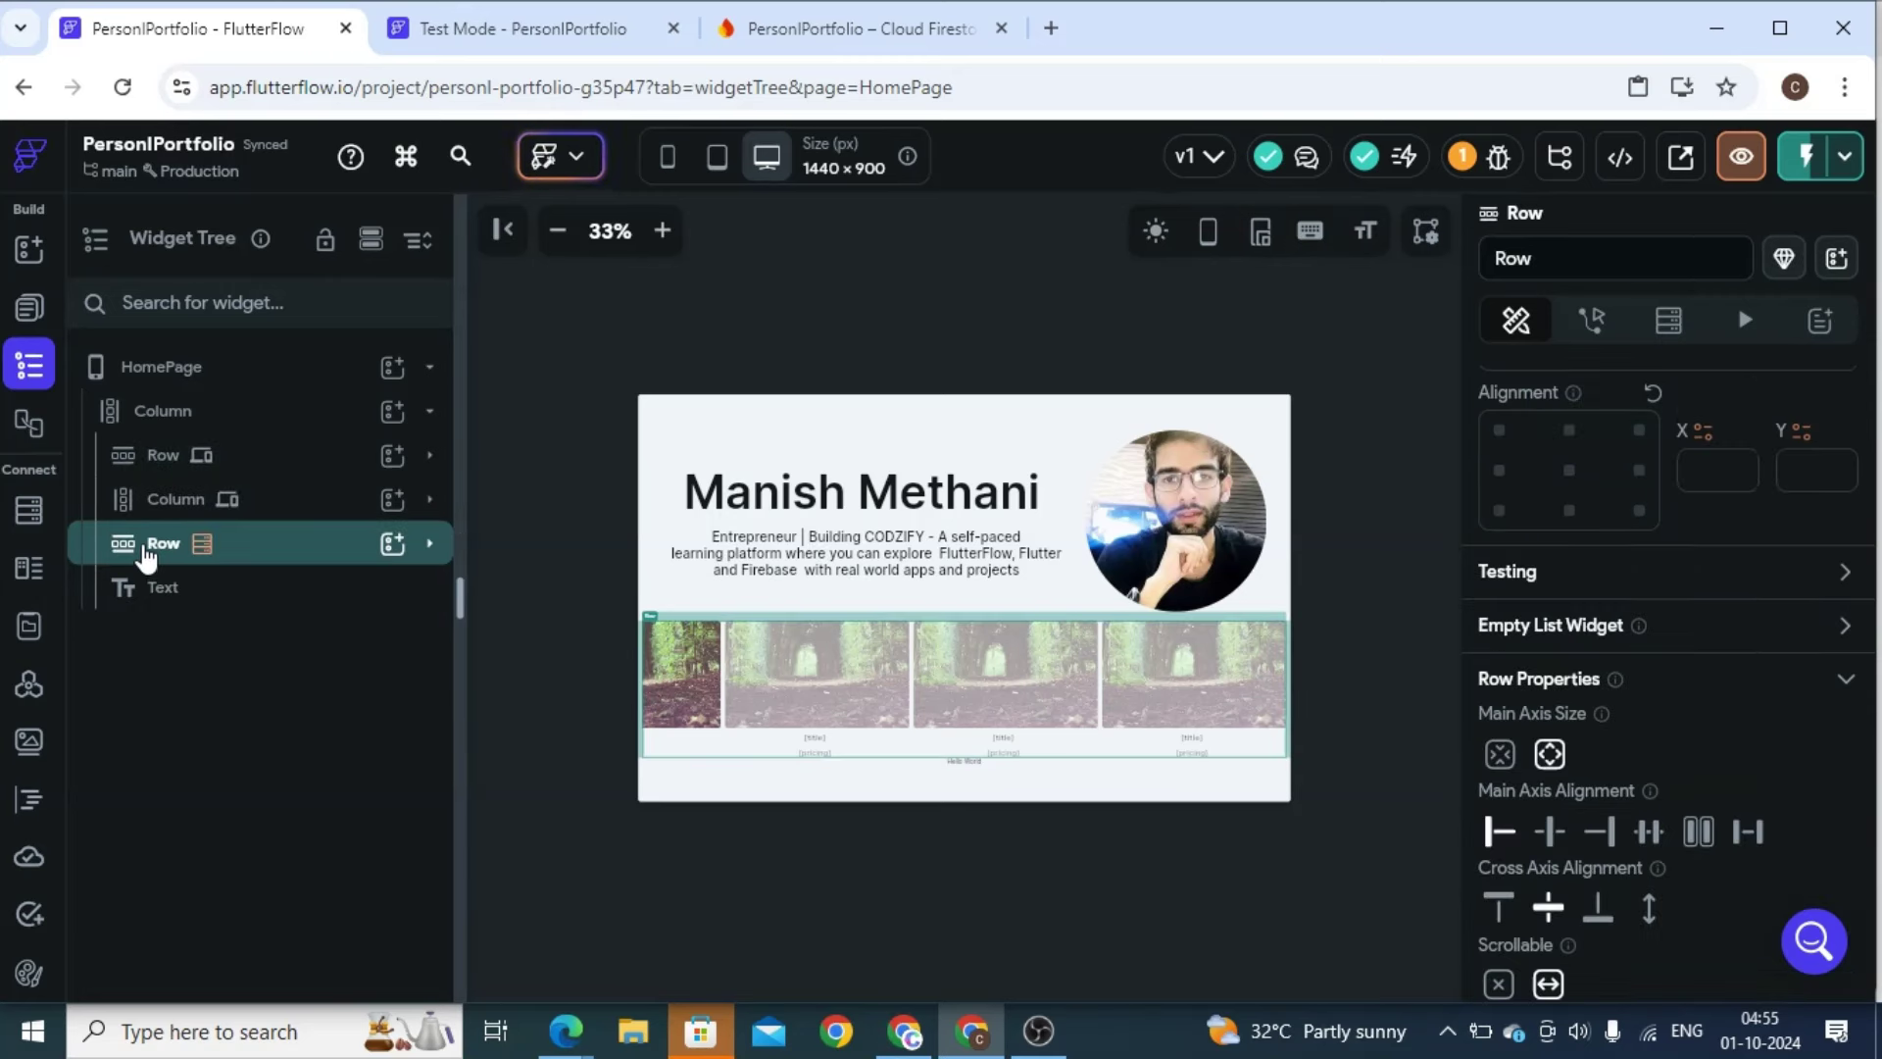
pyautogui.moveTo(147, 557); pyautogui.dragTo(127, 601)
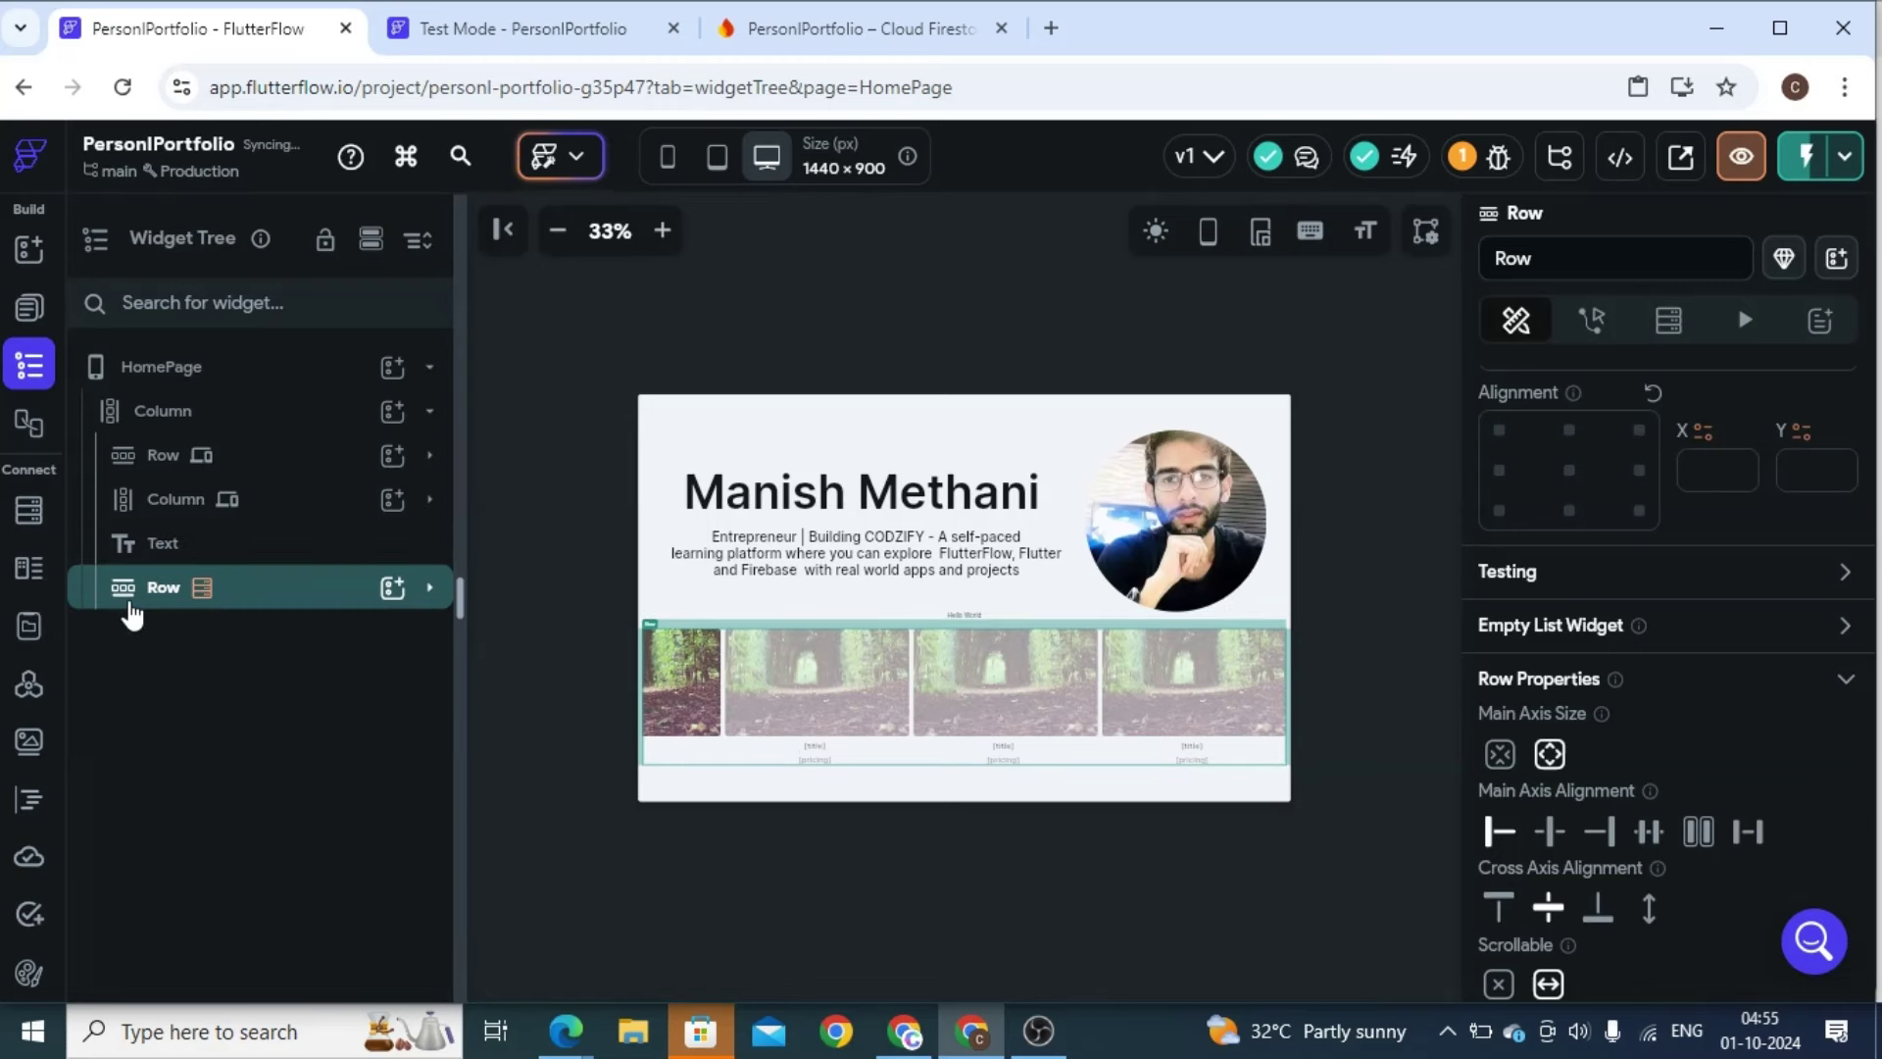
pyautogui.click(169, 556)
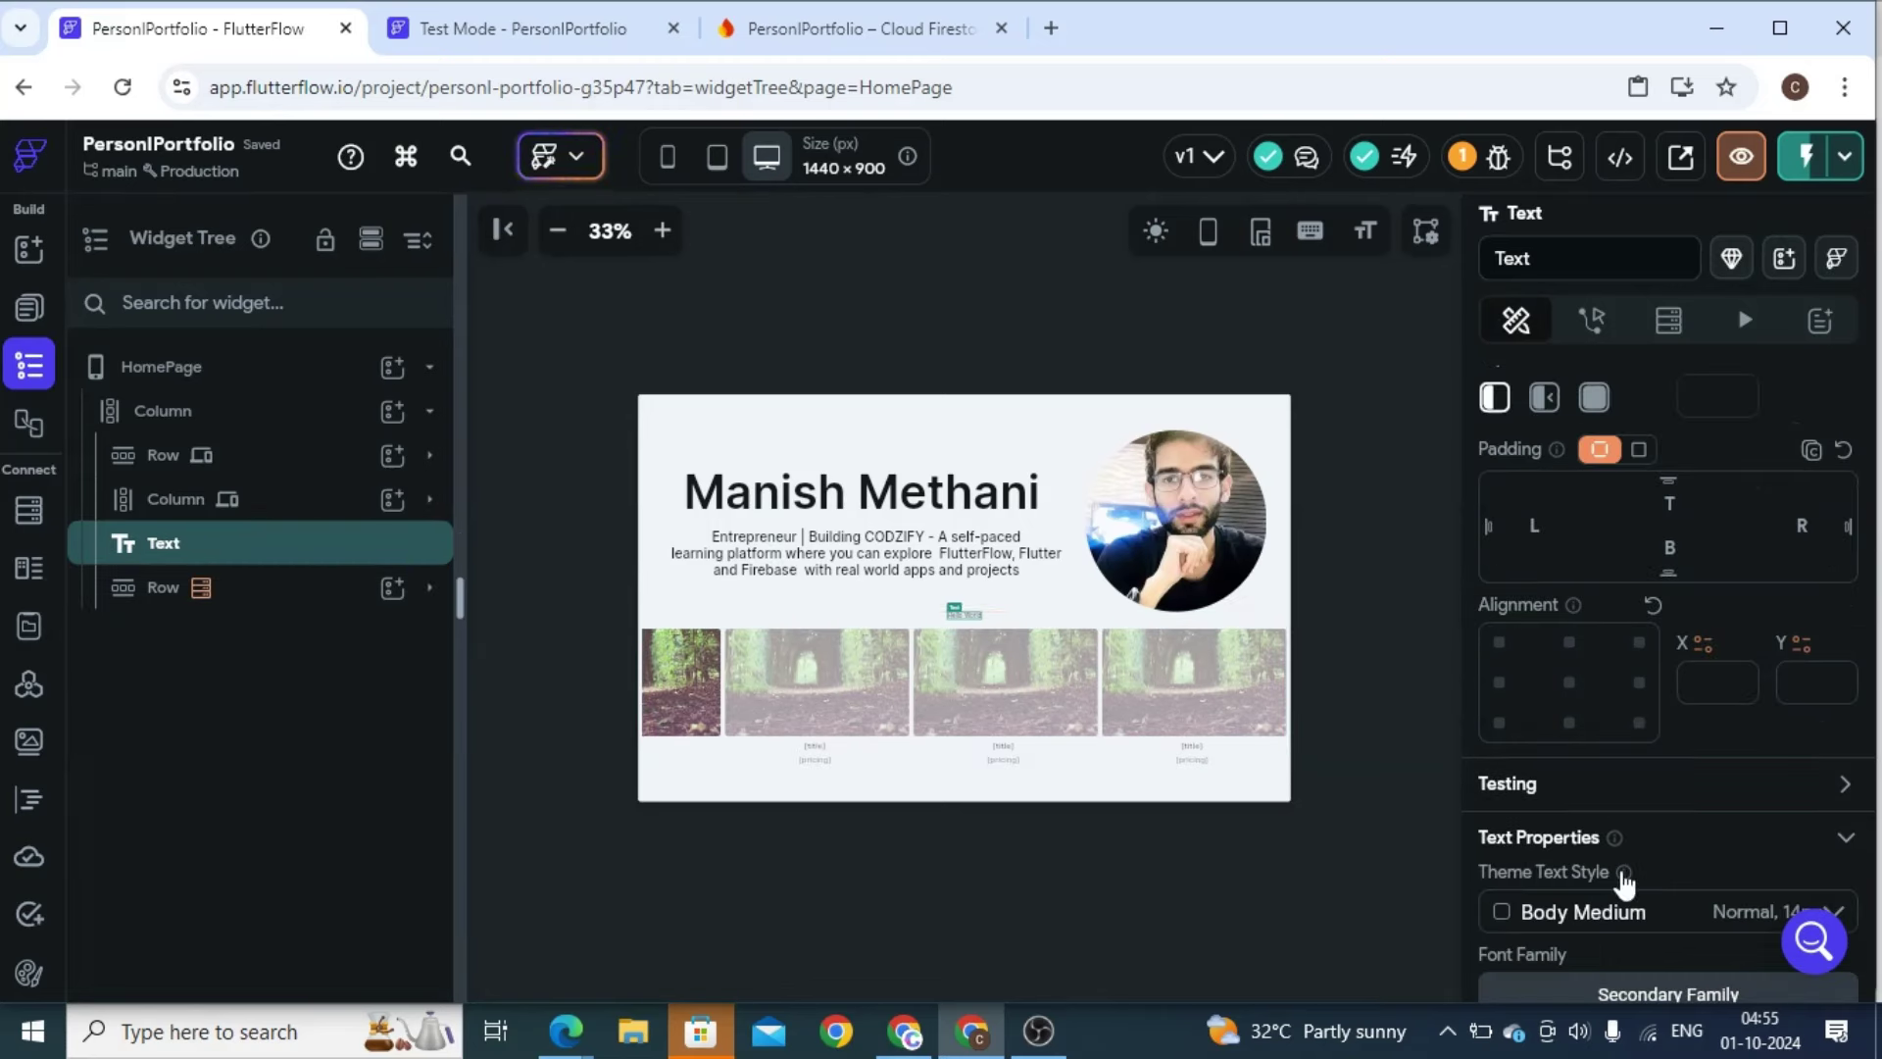
# Replace the new heading's placeholder text with 'Courses'
pyautogui.moveTo(1872, 628); pyautogui.dragTo(1872, 378)
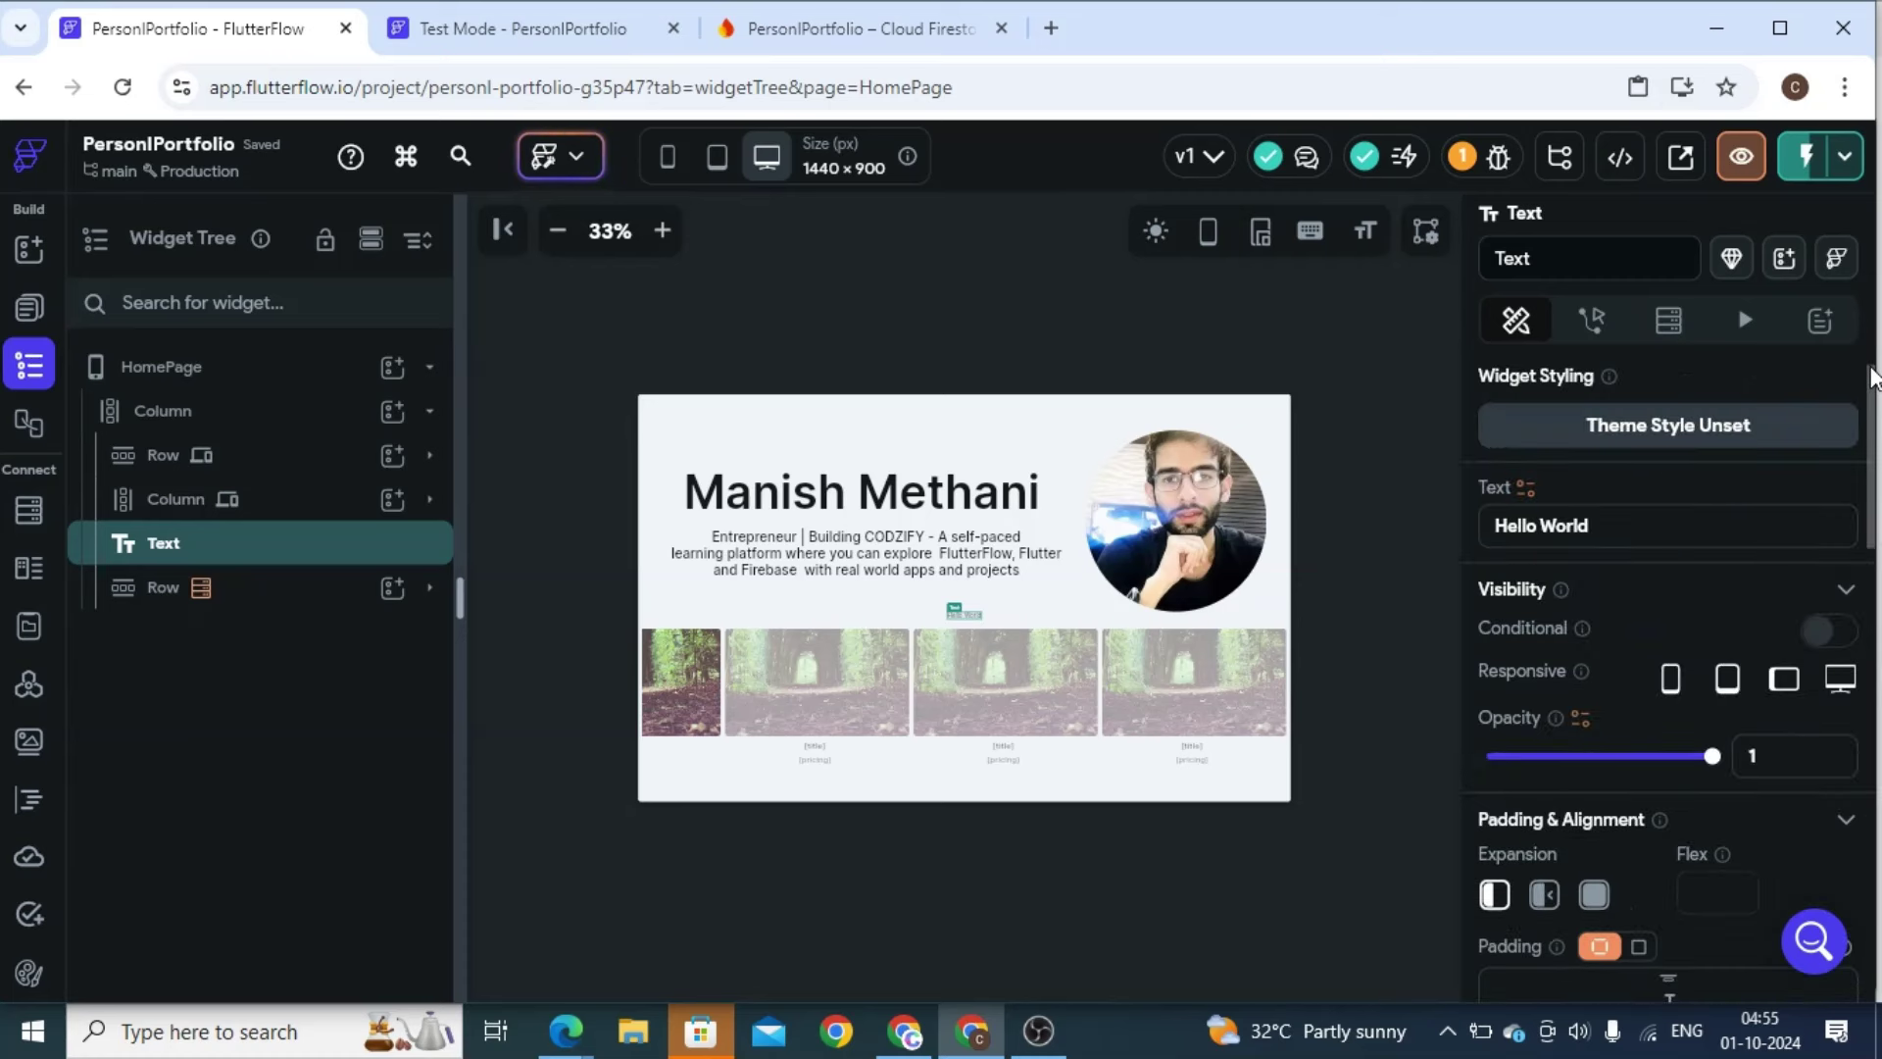
pyautogui.click(1641, 516)
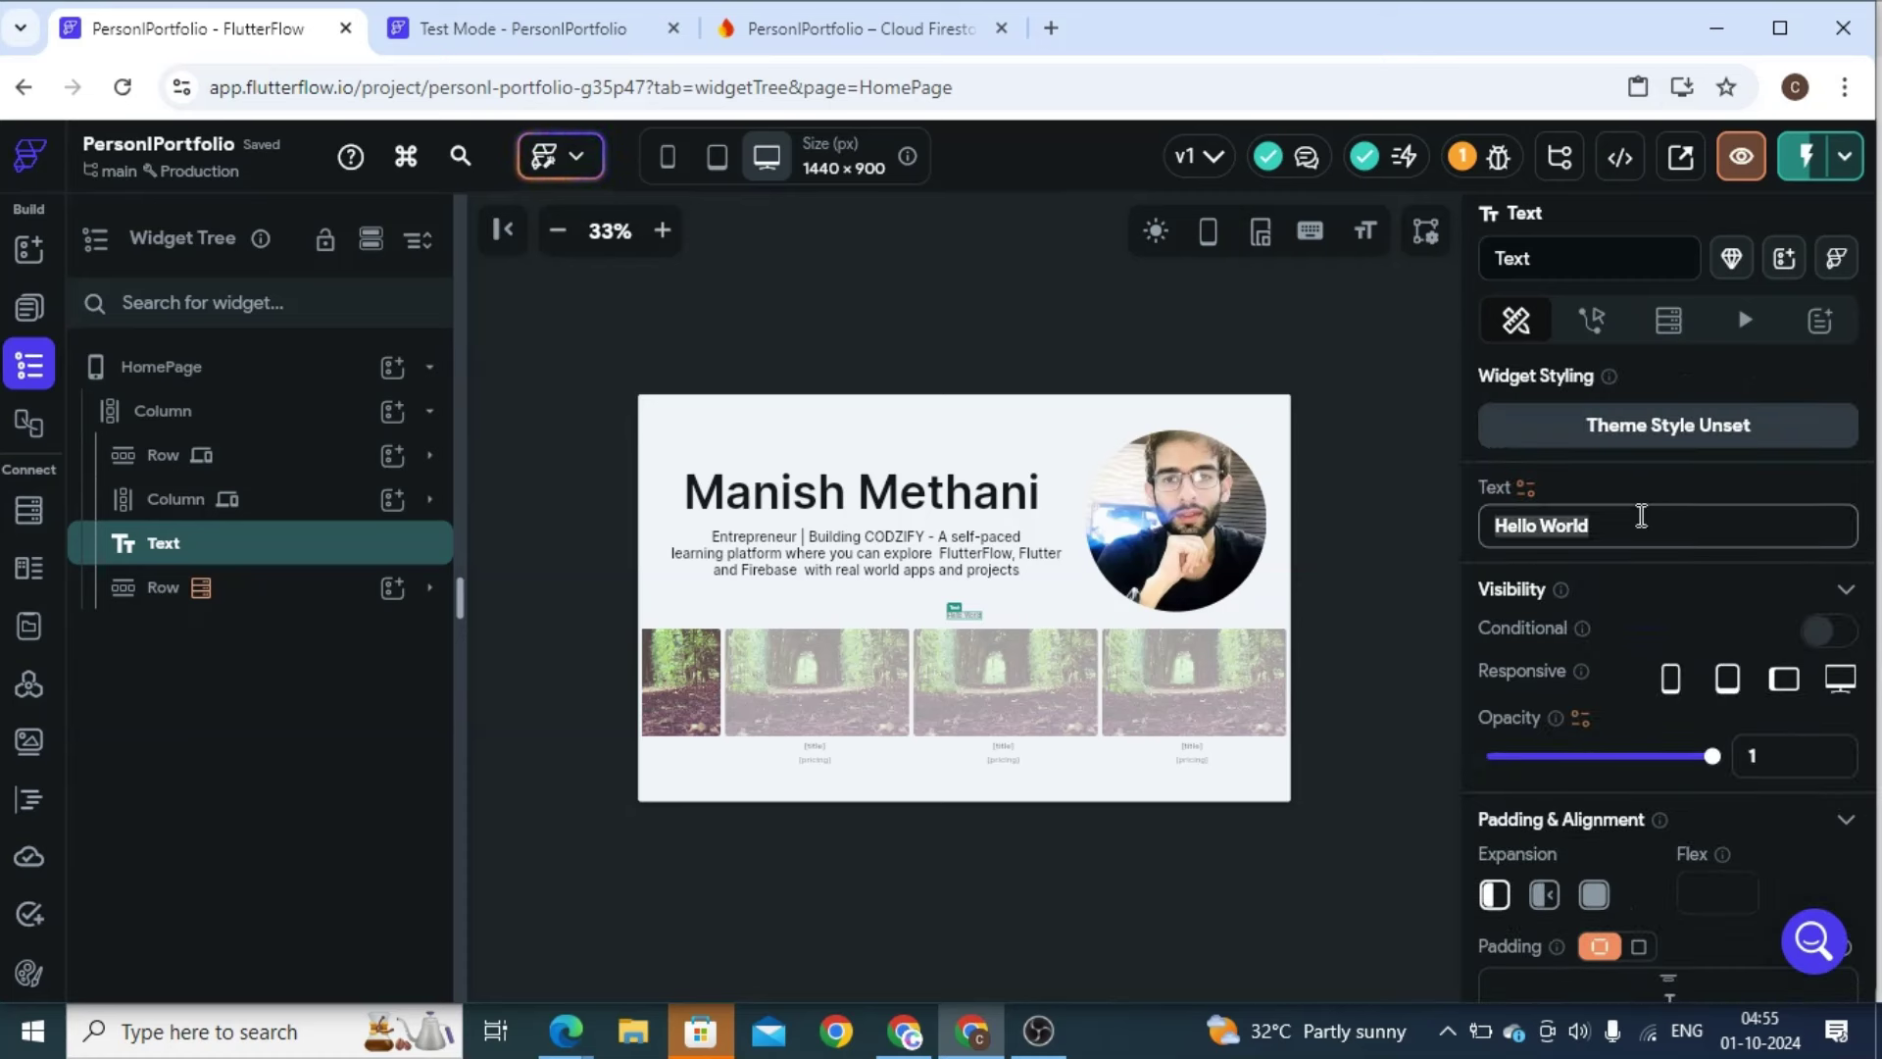
pyautogui.write('Courses')
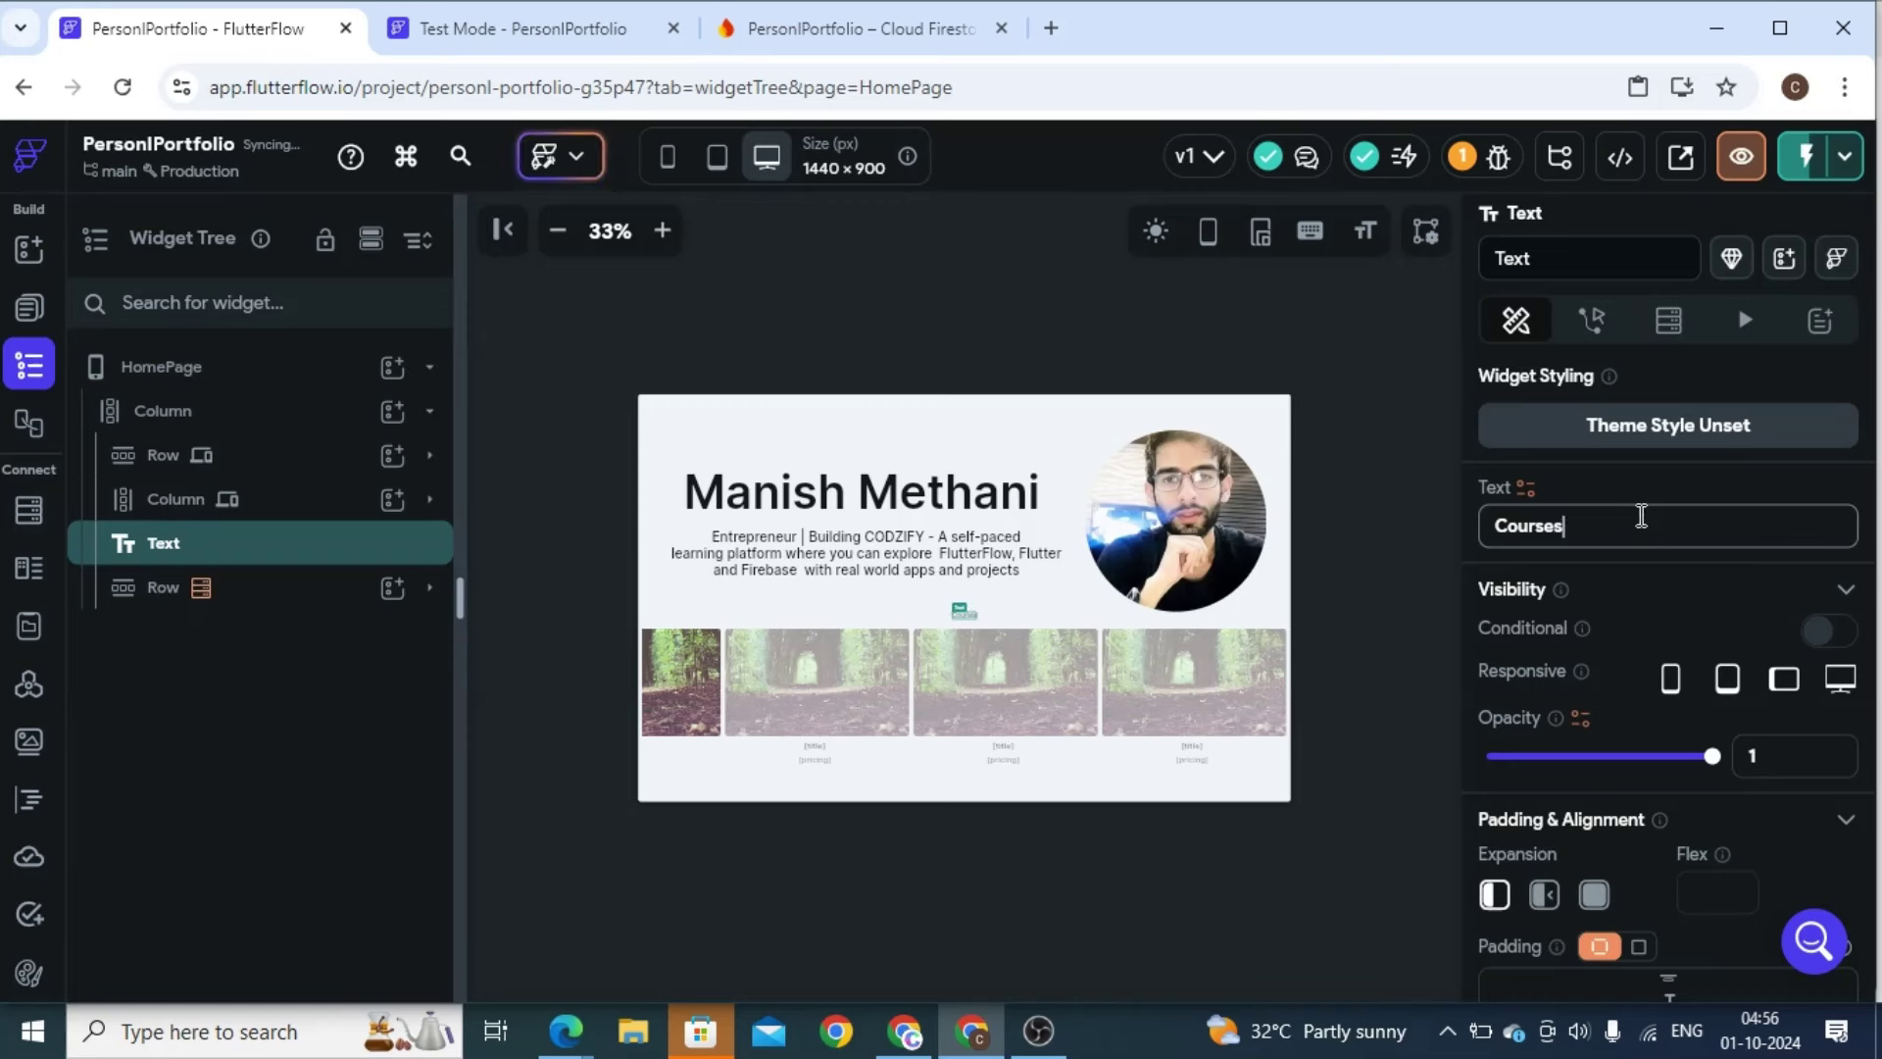
pyautogui.click(1866, 742)
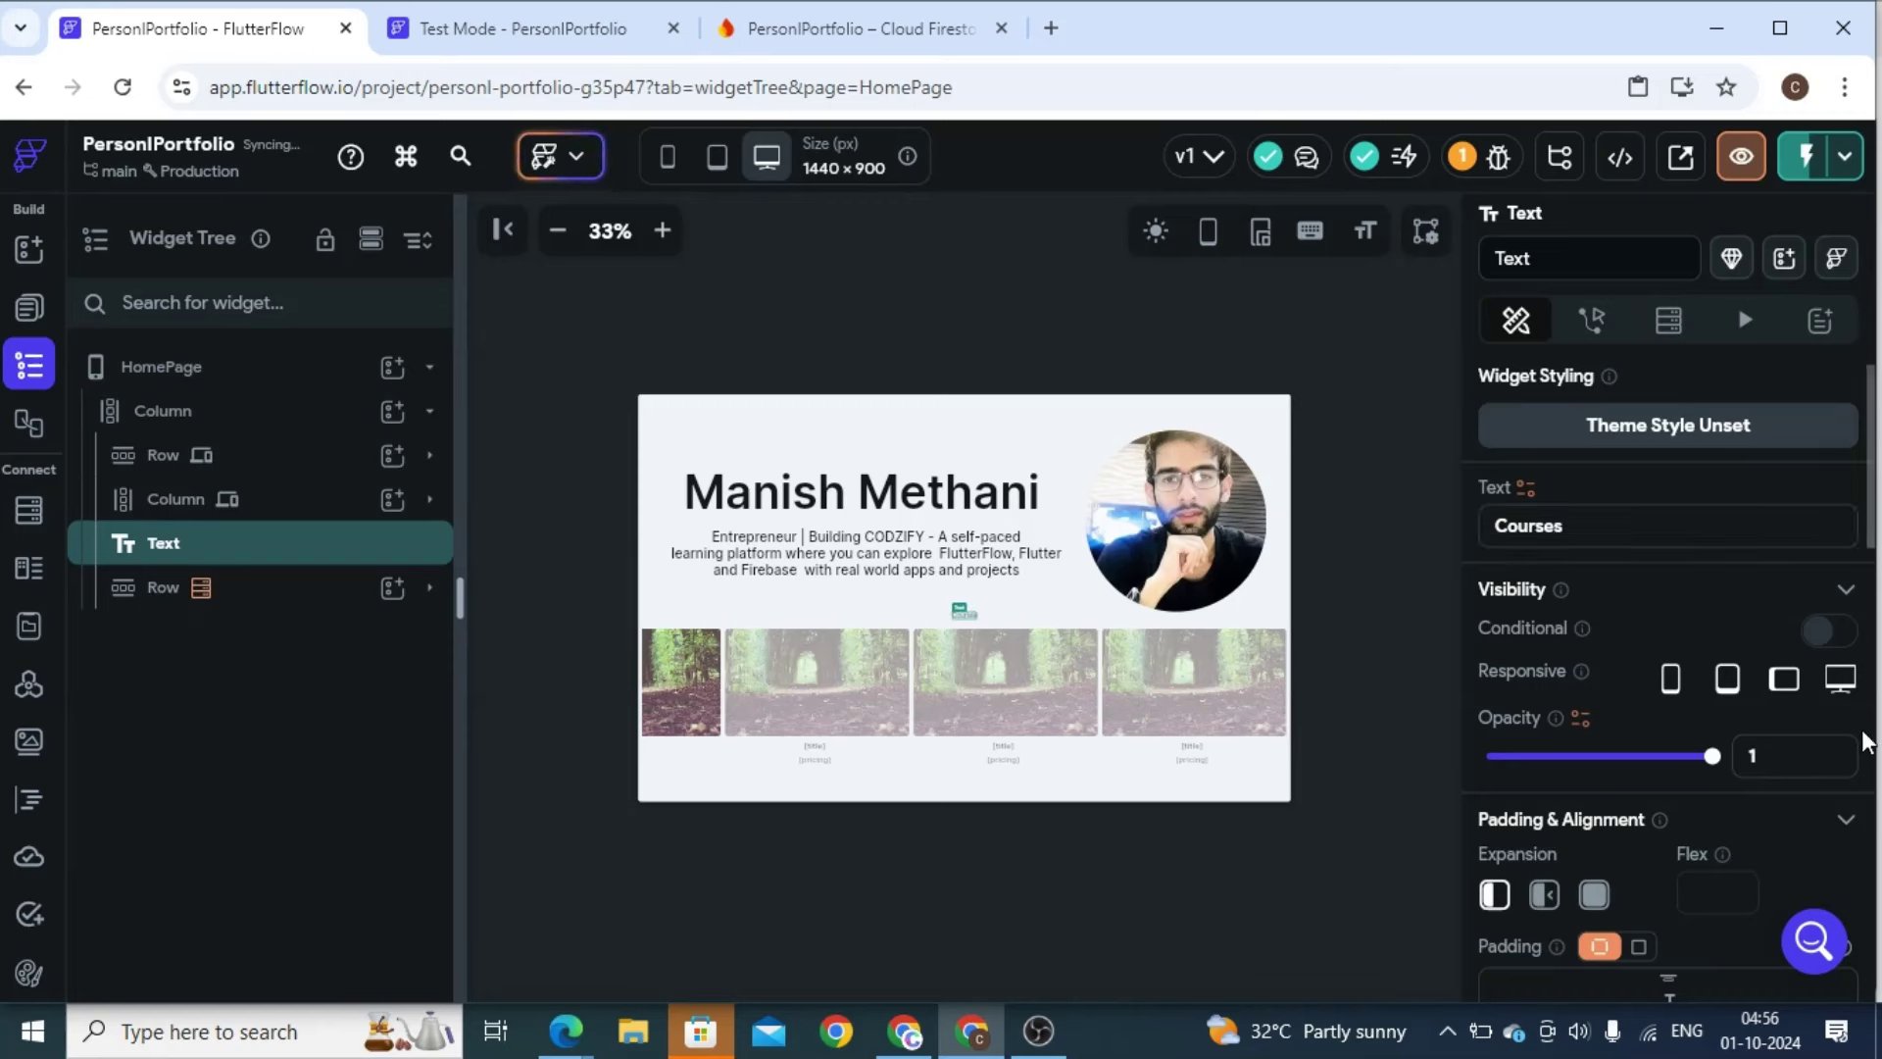
# Set the heading's font size to 40 and its weight to 600 - Semi Bold
pyautogui.scroll(-8, 1863, 745)
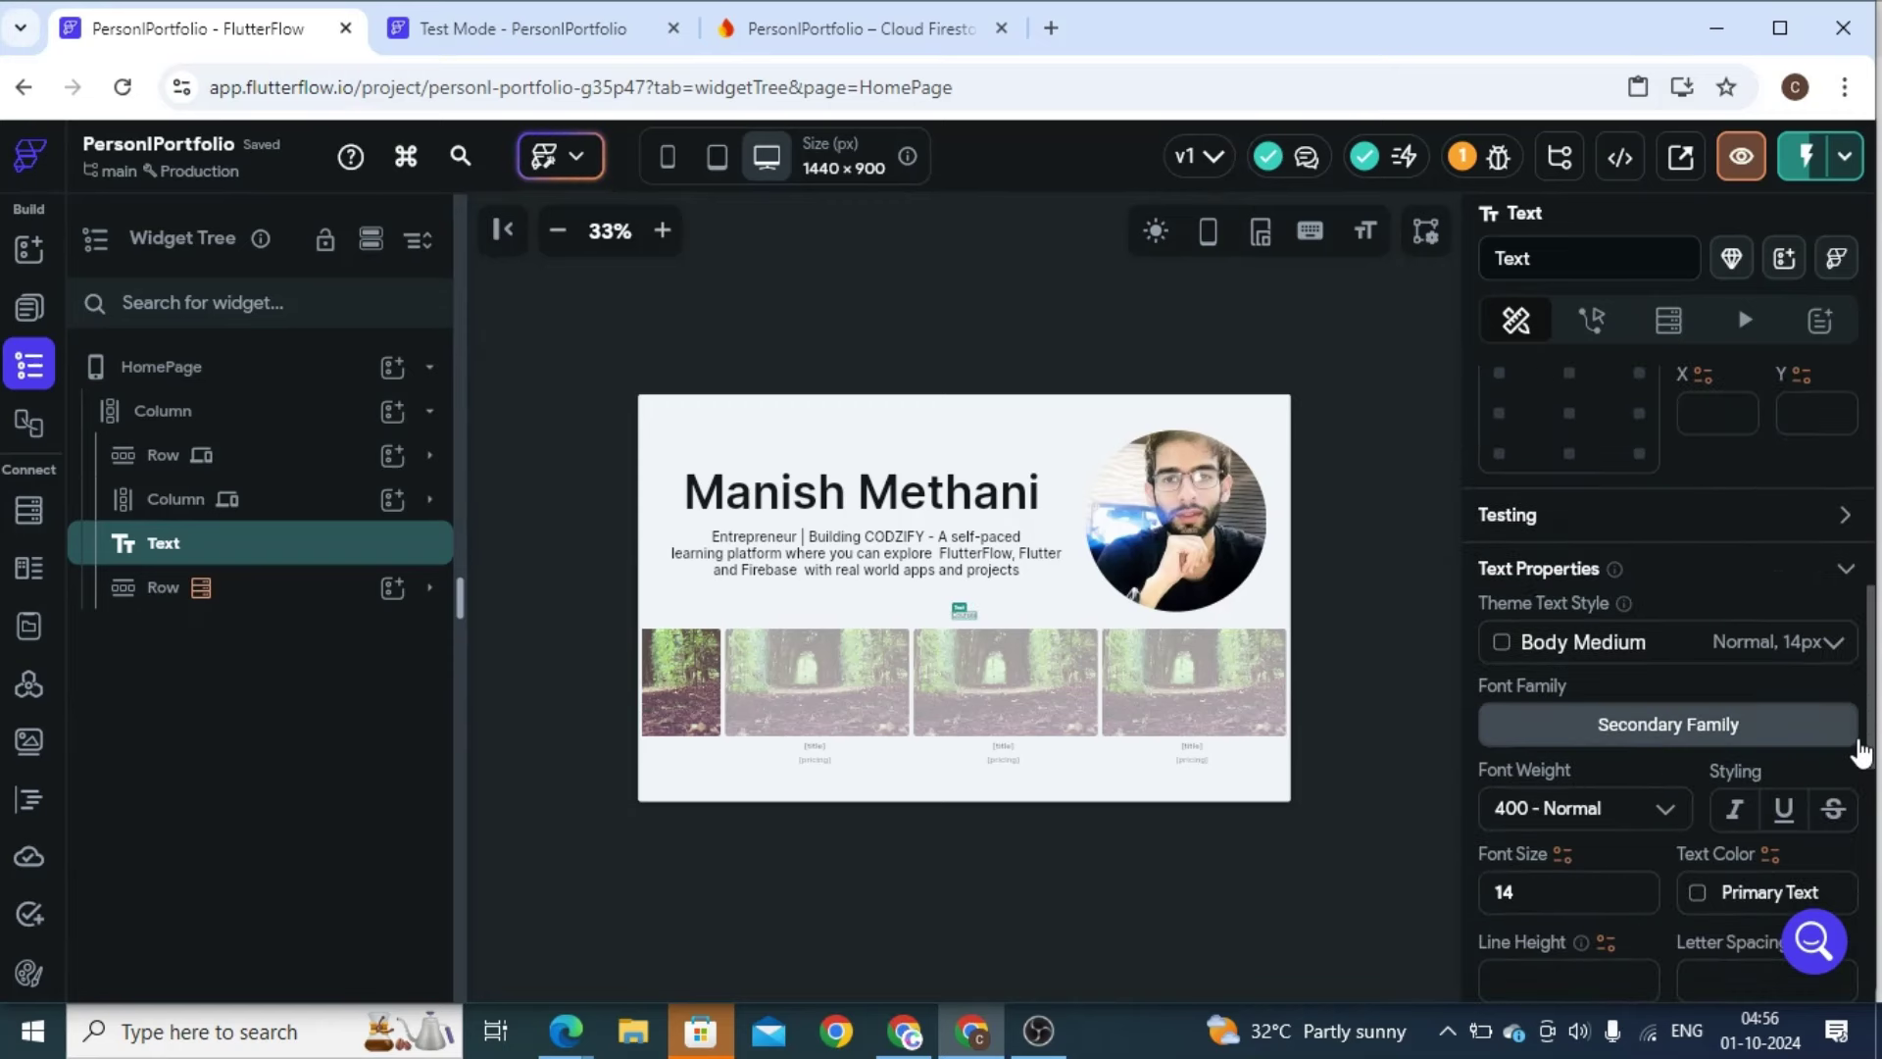
pyautogui.click(1561, 880)
pyautogui.press('BackSpace')
pyautogui.press('BackSpace')
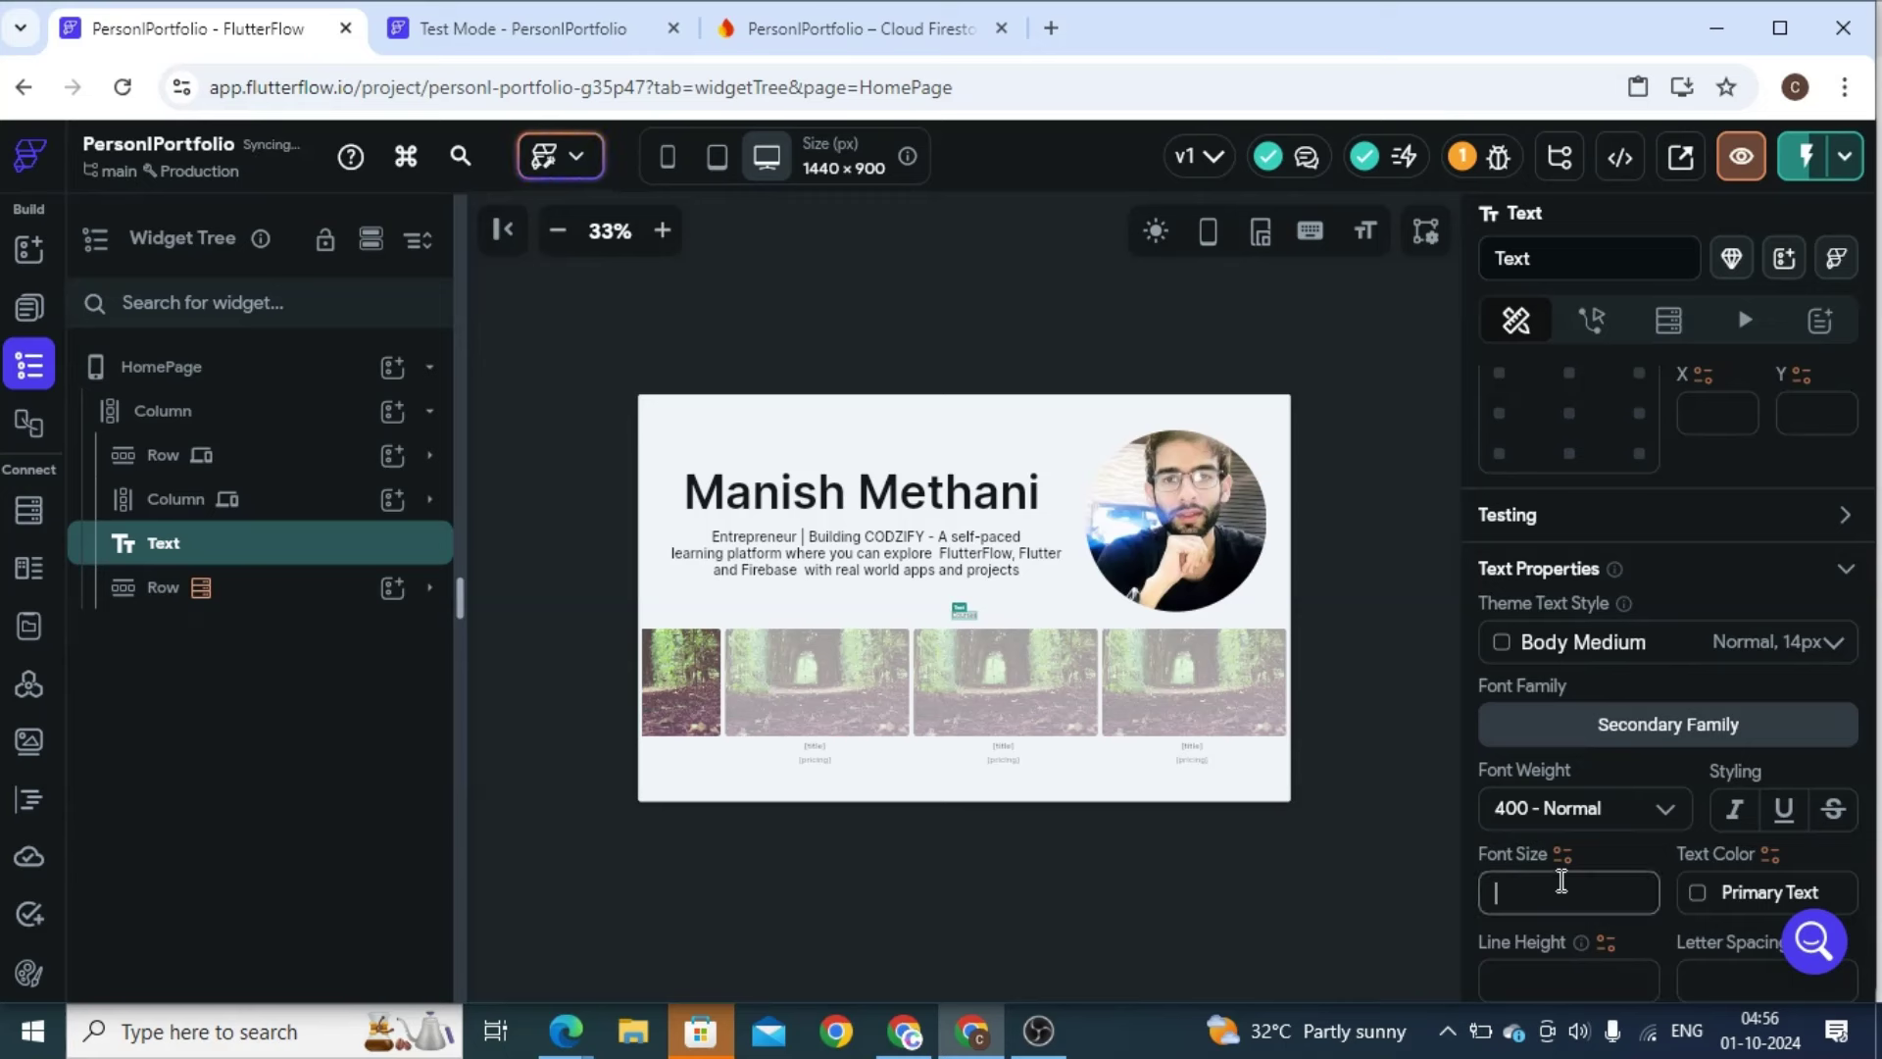
pyautogui.write('30')
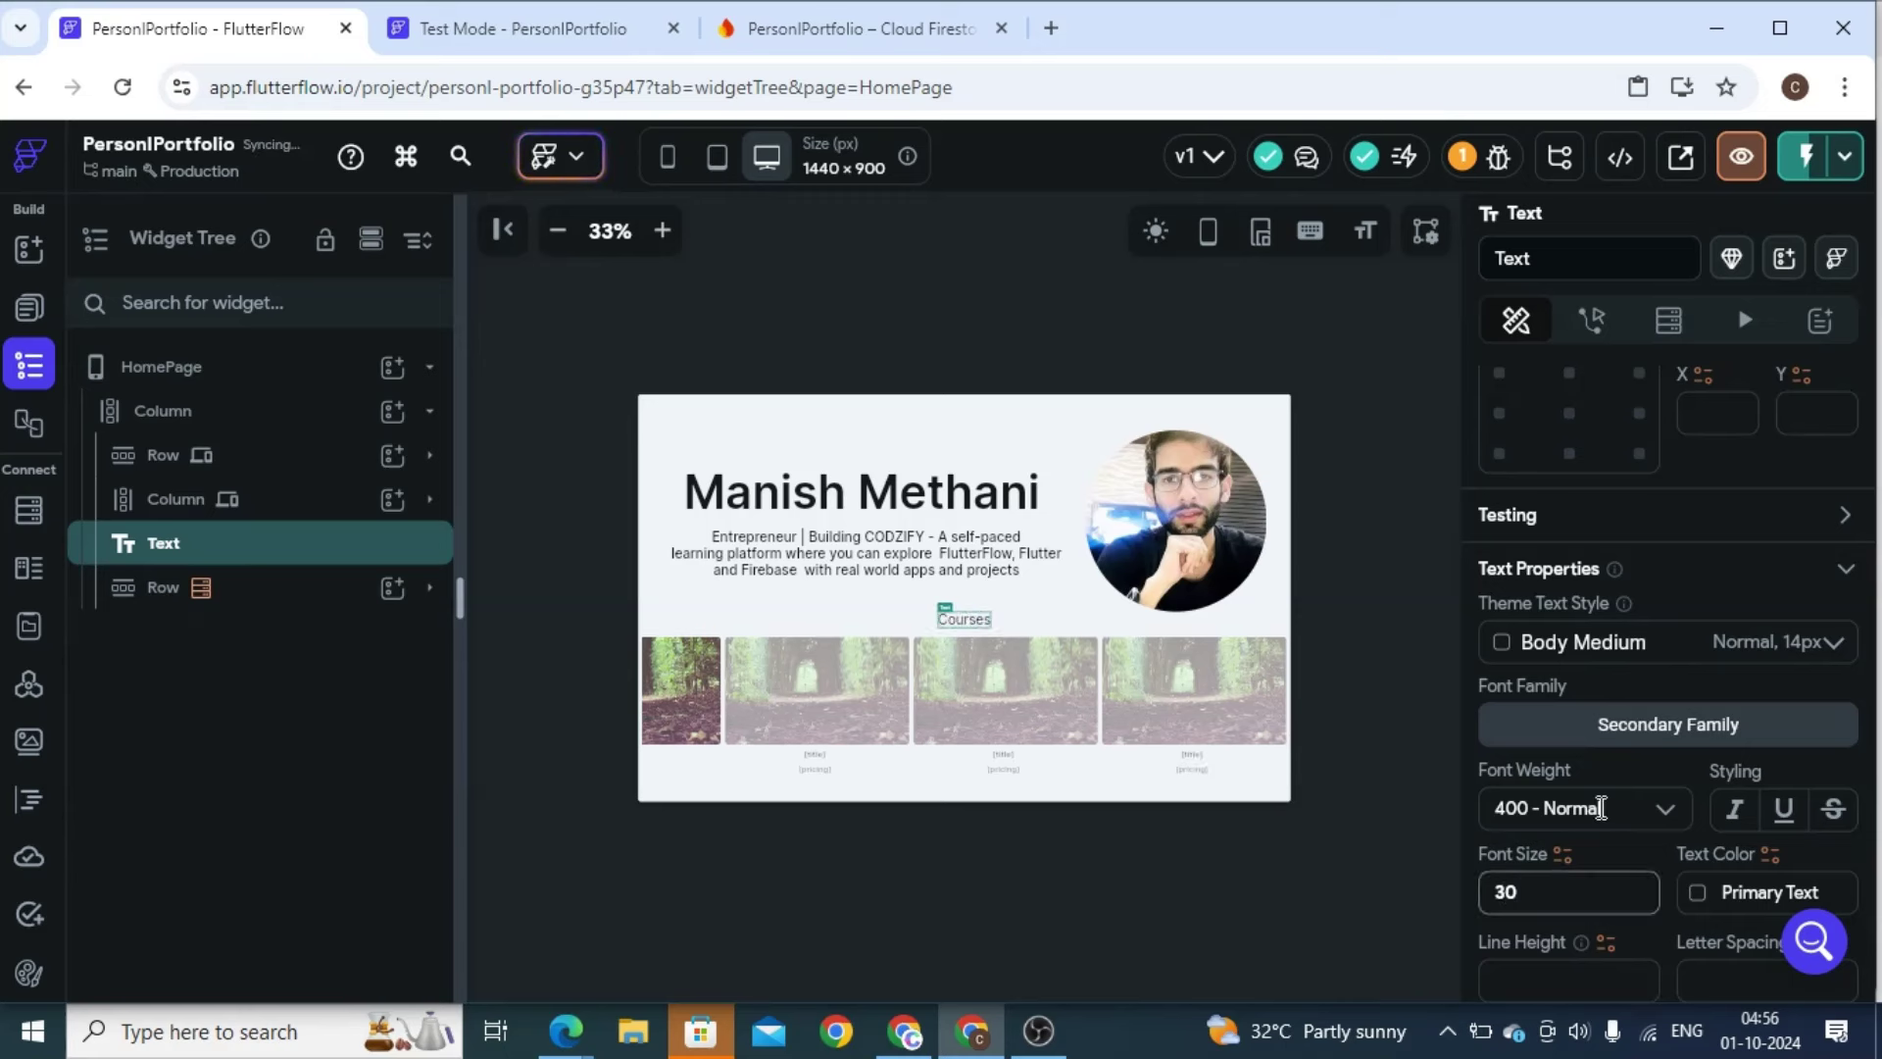
pyautogui.click(1549, 807)
pyautogui.click(1573, 968)
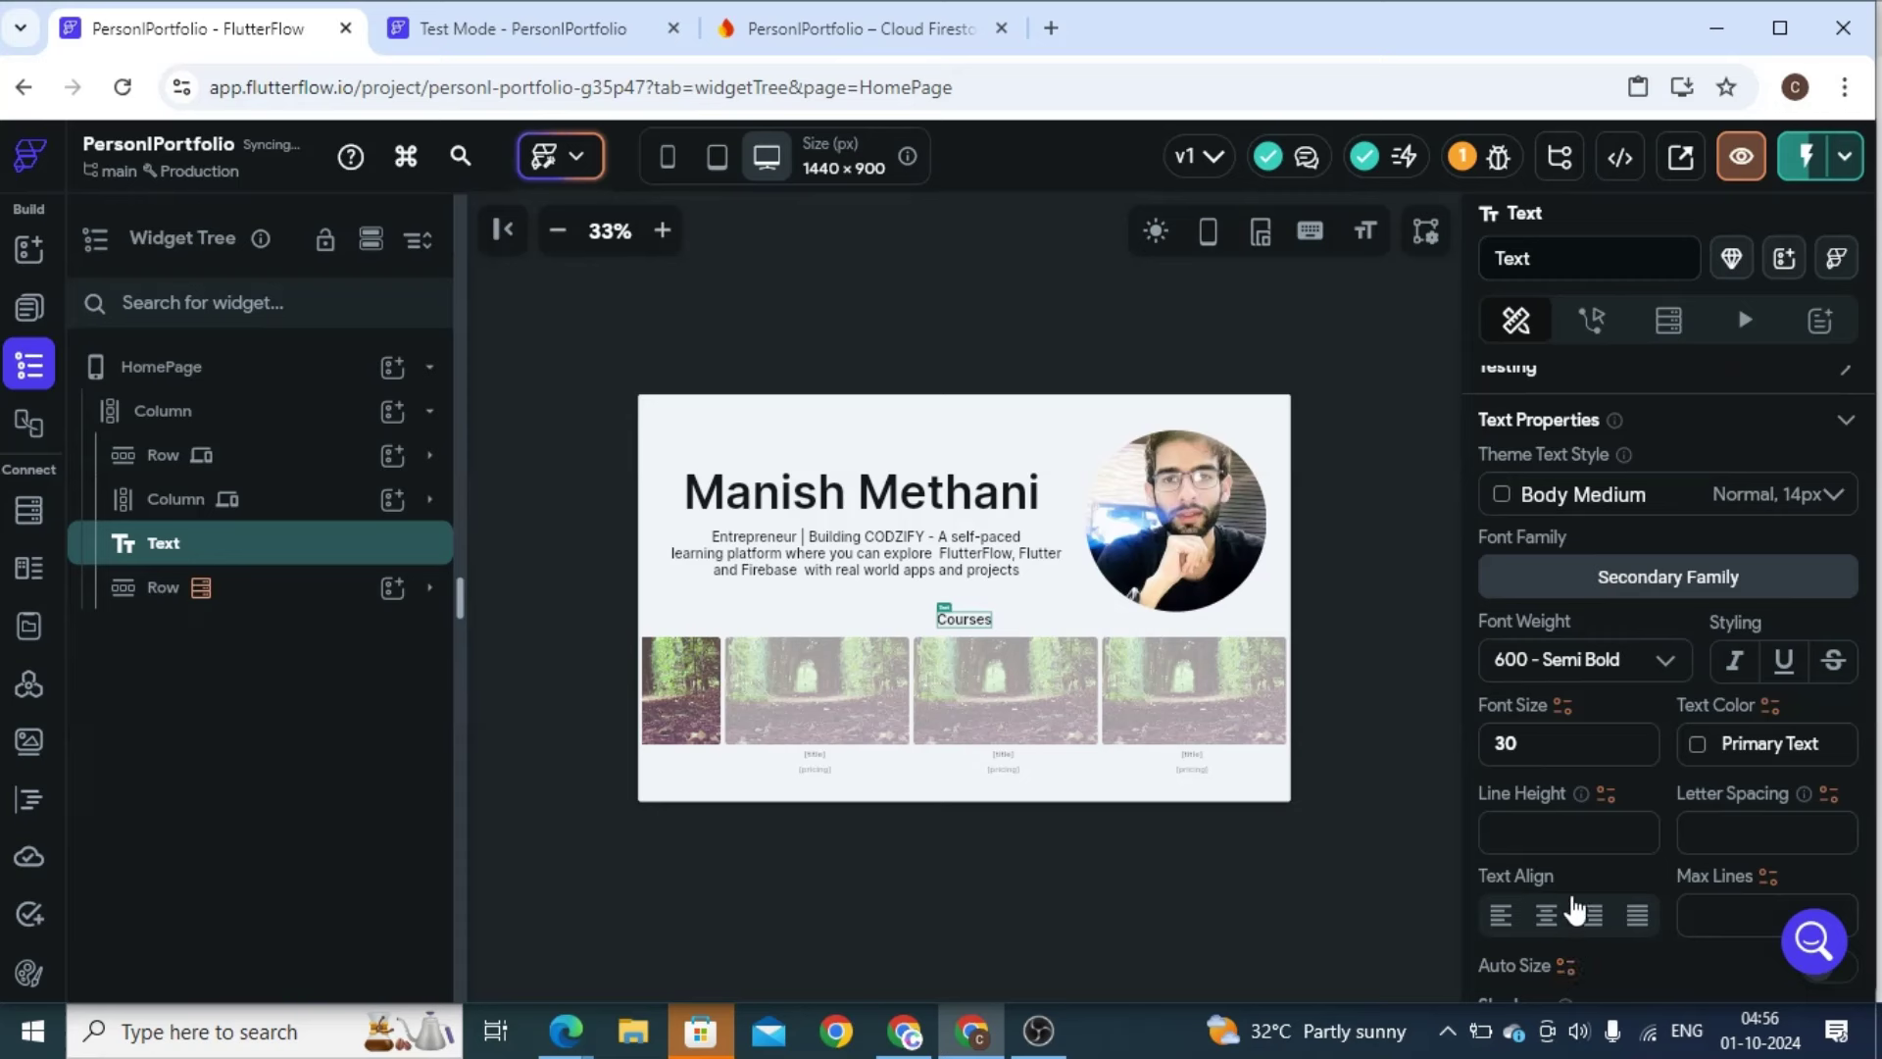
pyautogui.click(1501, 745)
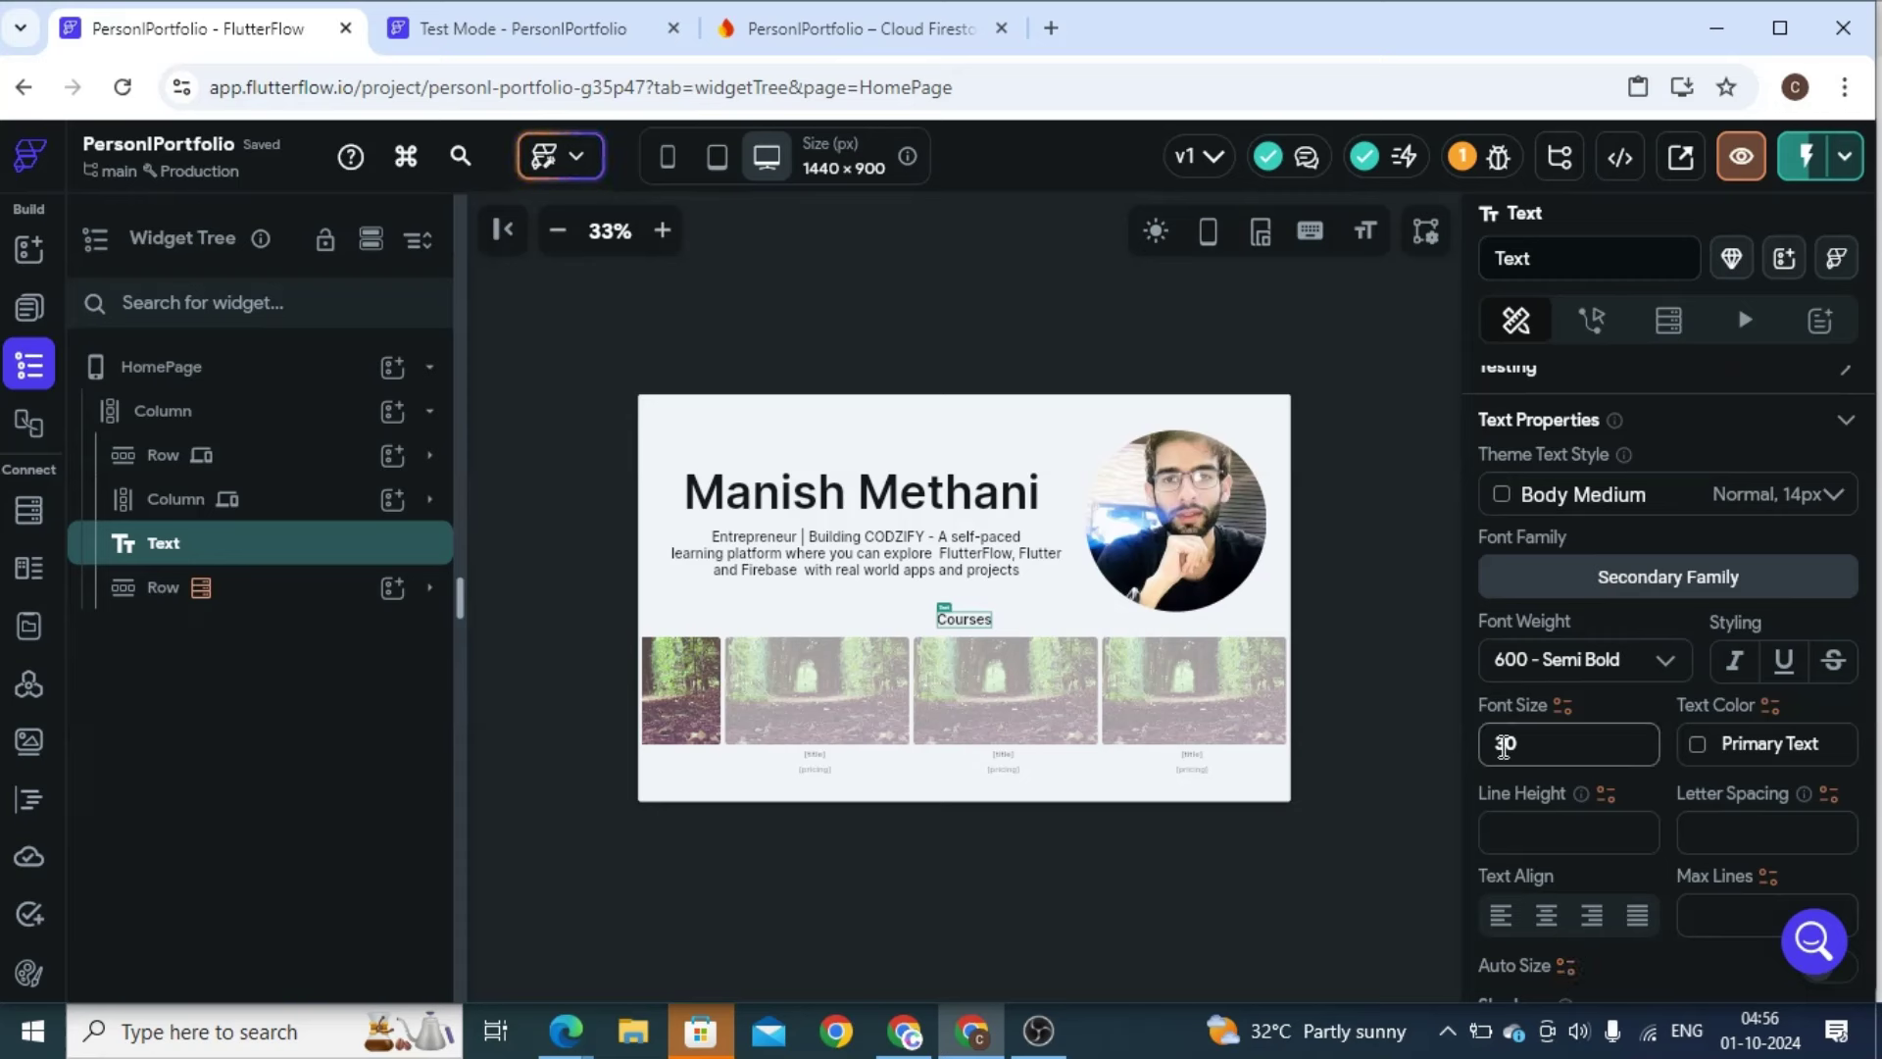
pyautogui.write('4')
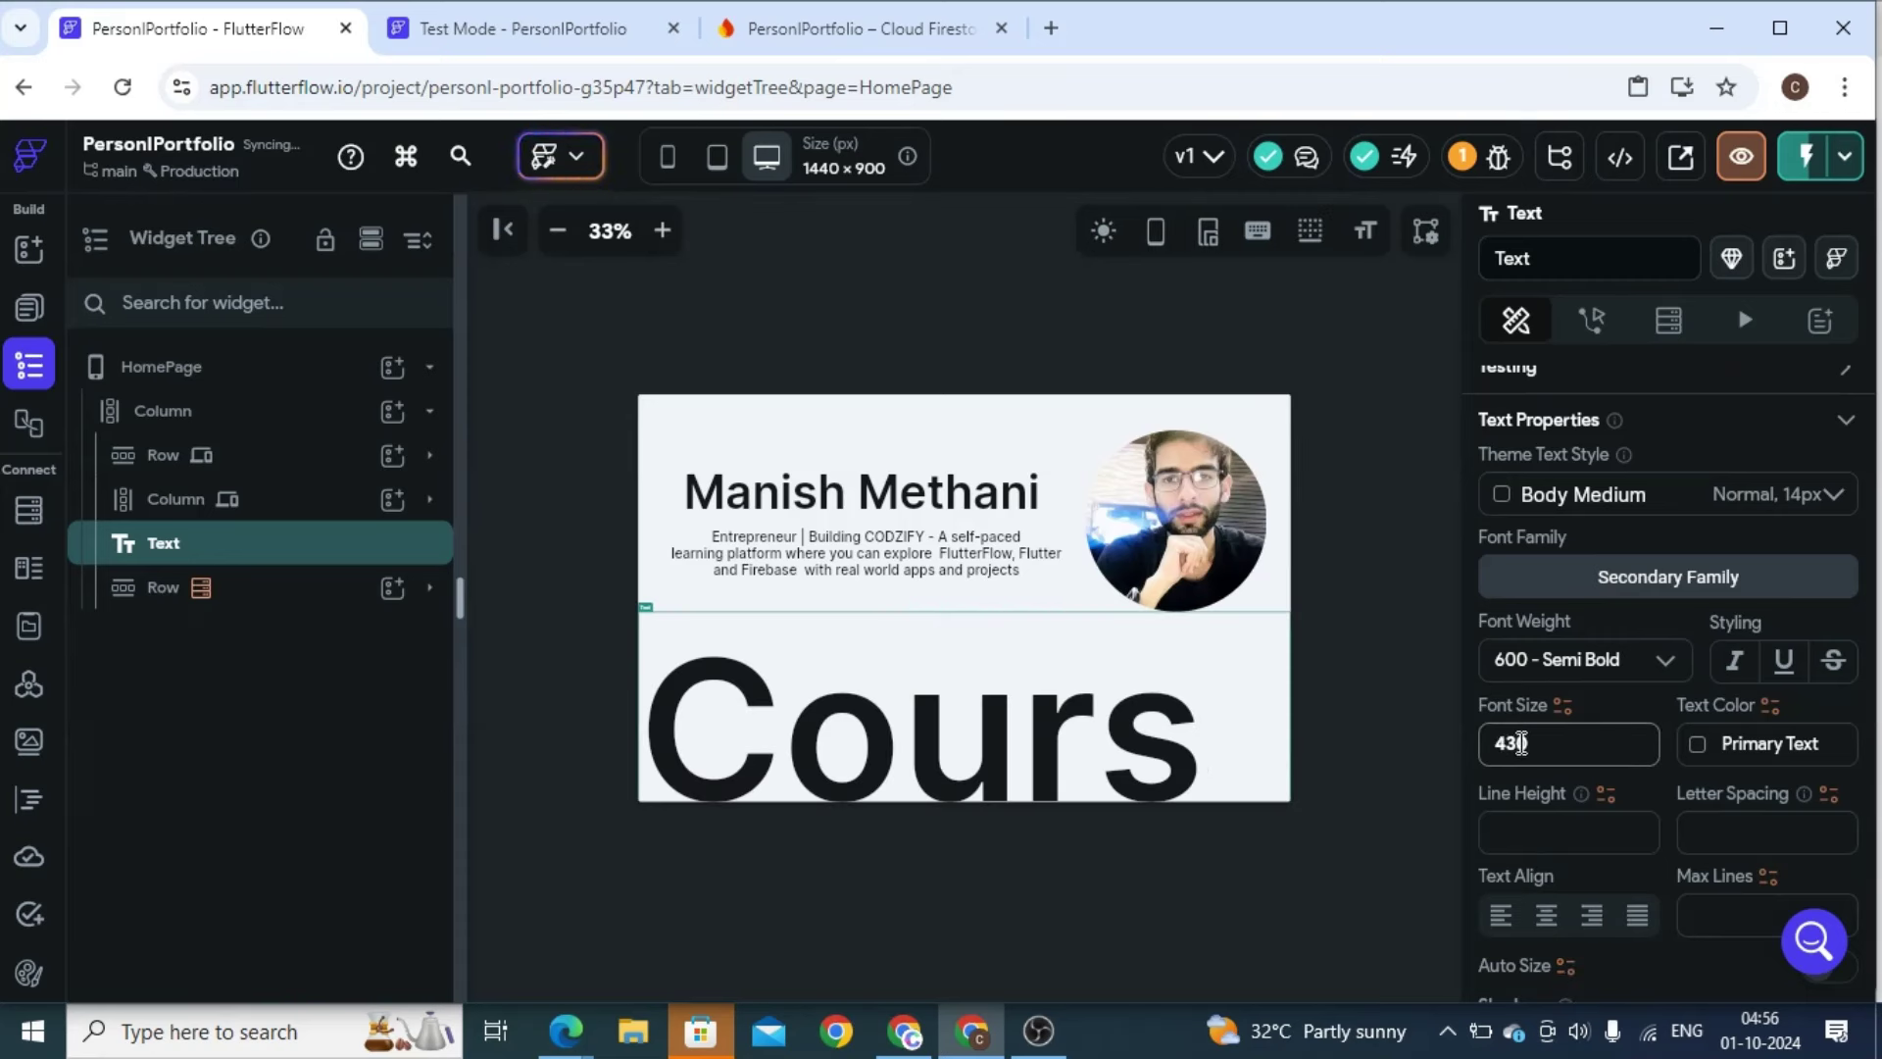
pyautogui.press('Delete')
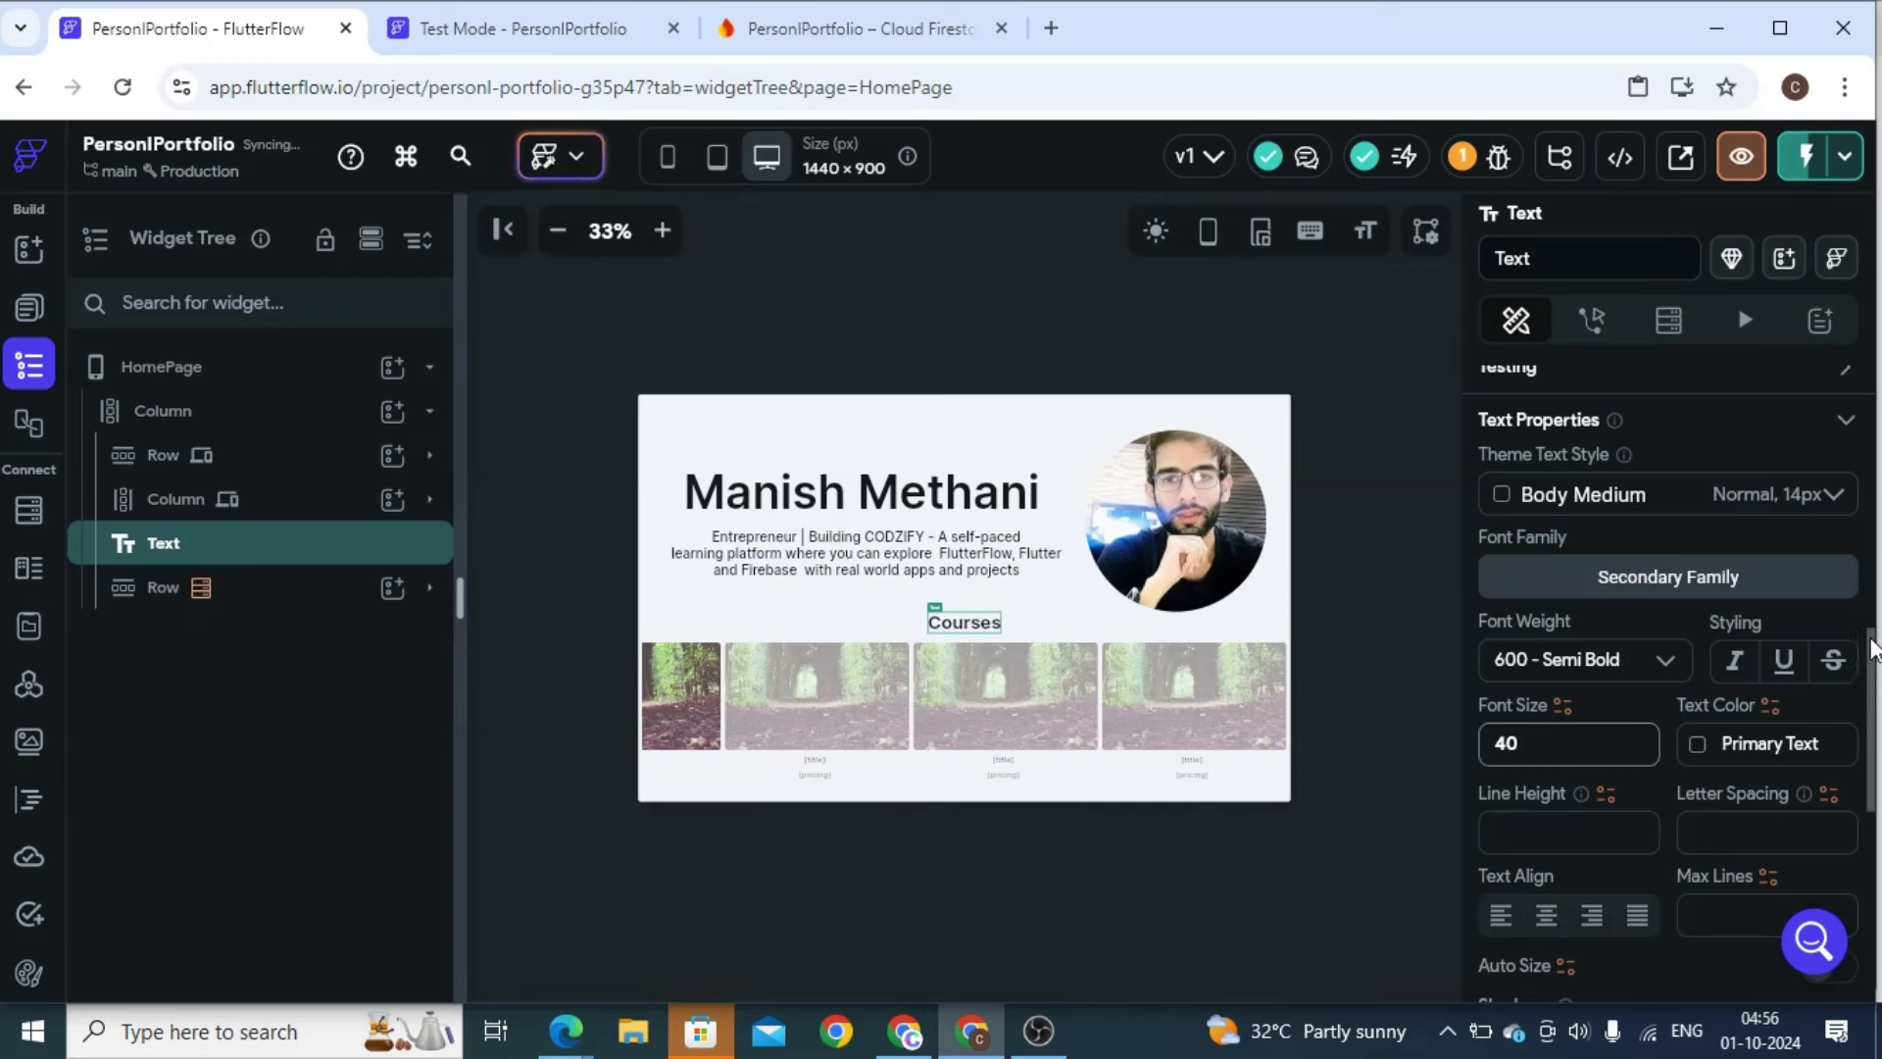
pyautogui.click(1872, 652)
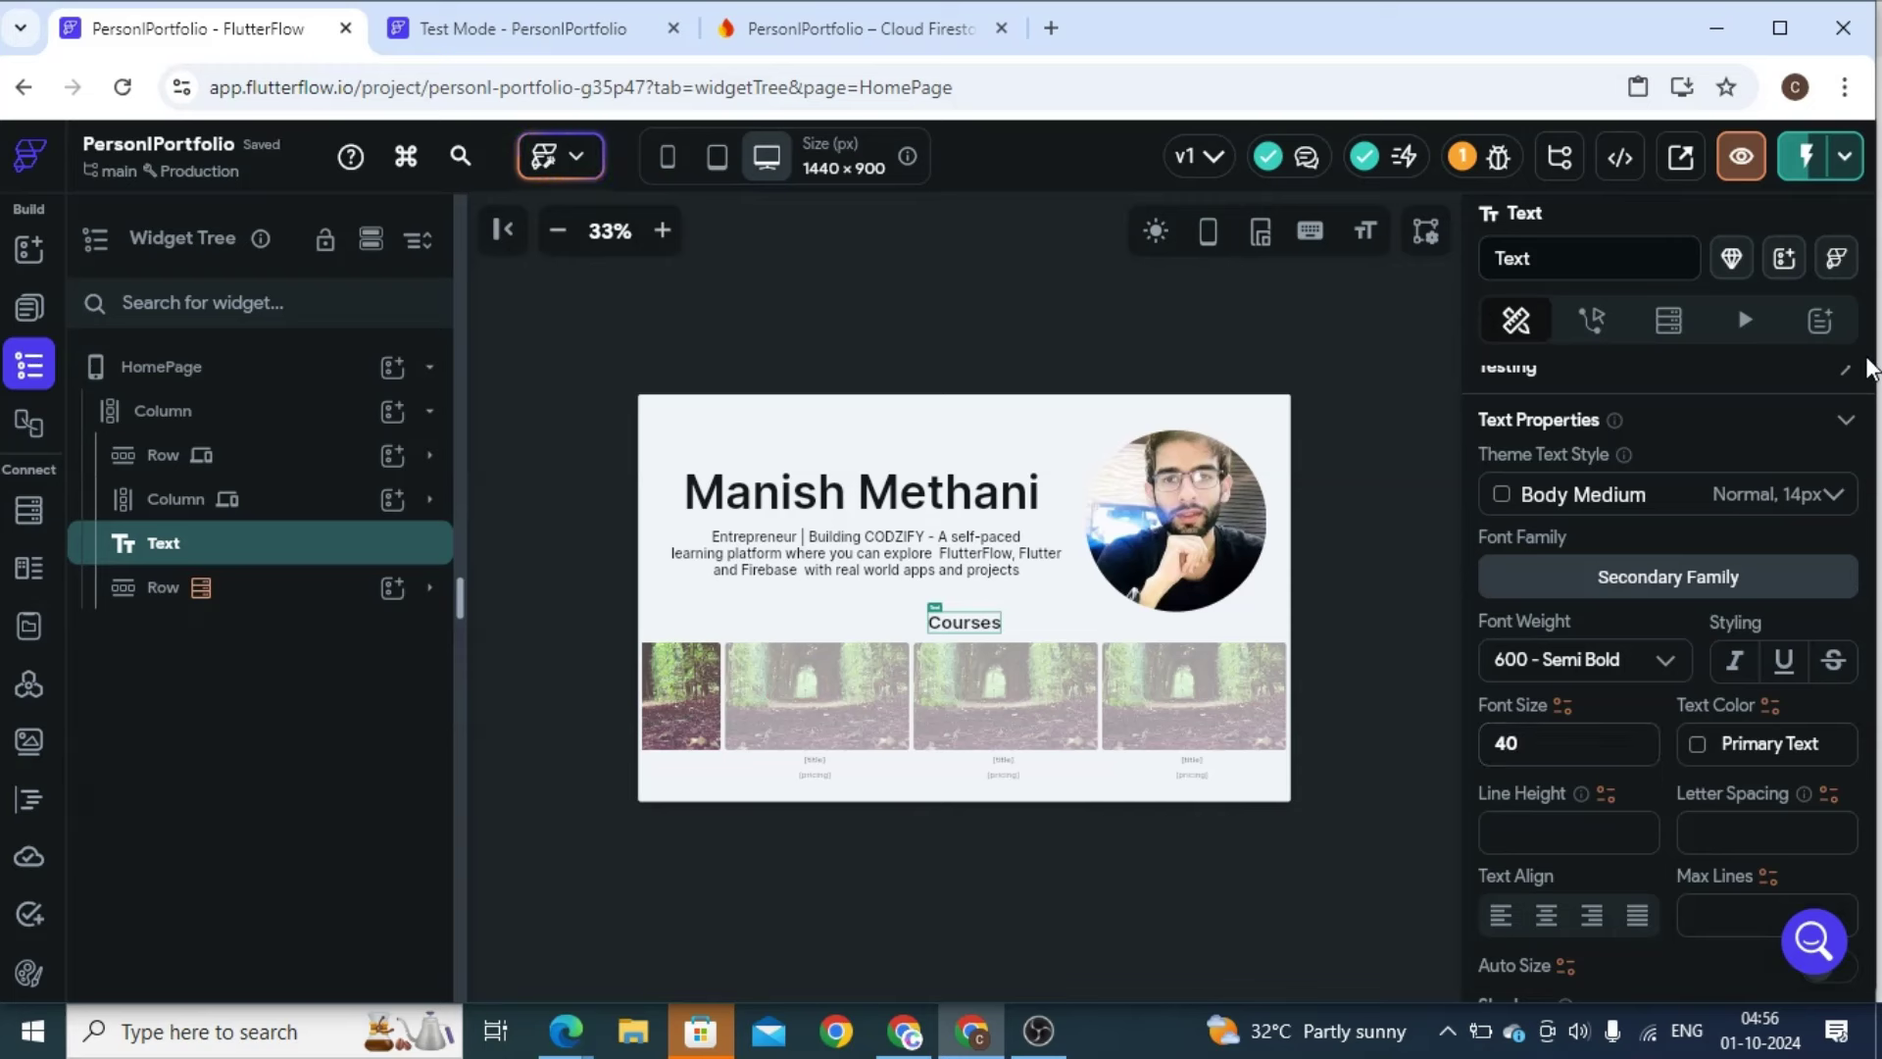
# Change the heading text to 'My Courses'
pyautogui.moveTo(1877, 627); pyautogui.dragTo(1877, 336)
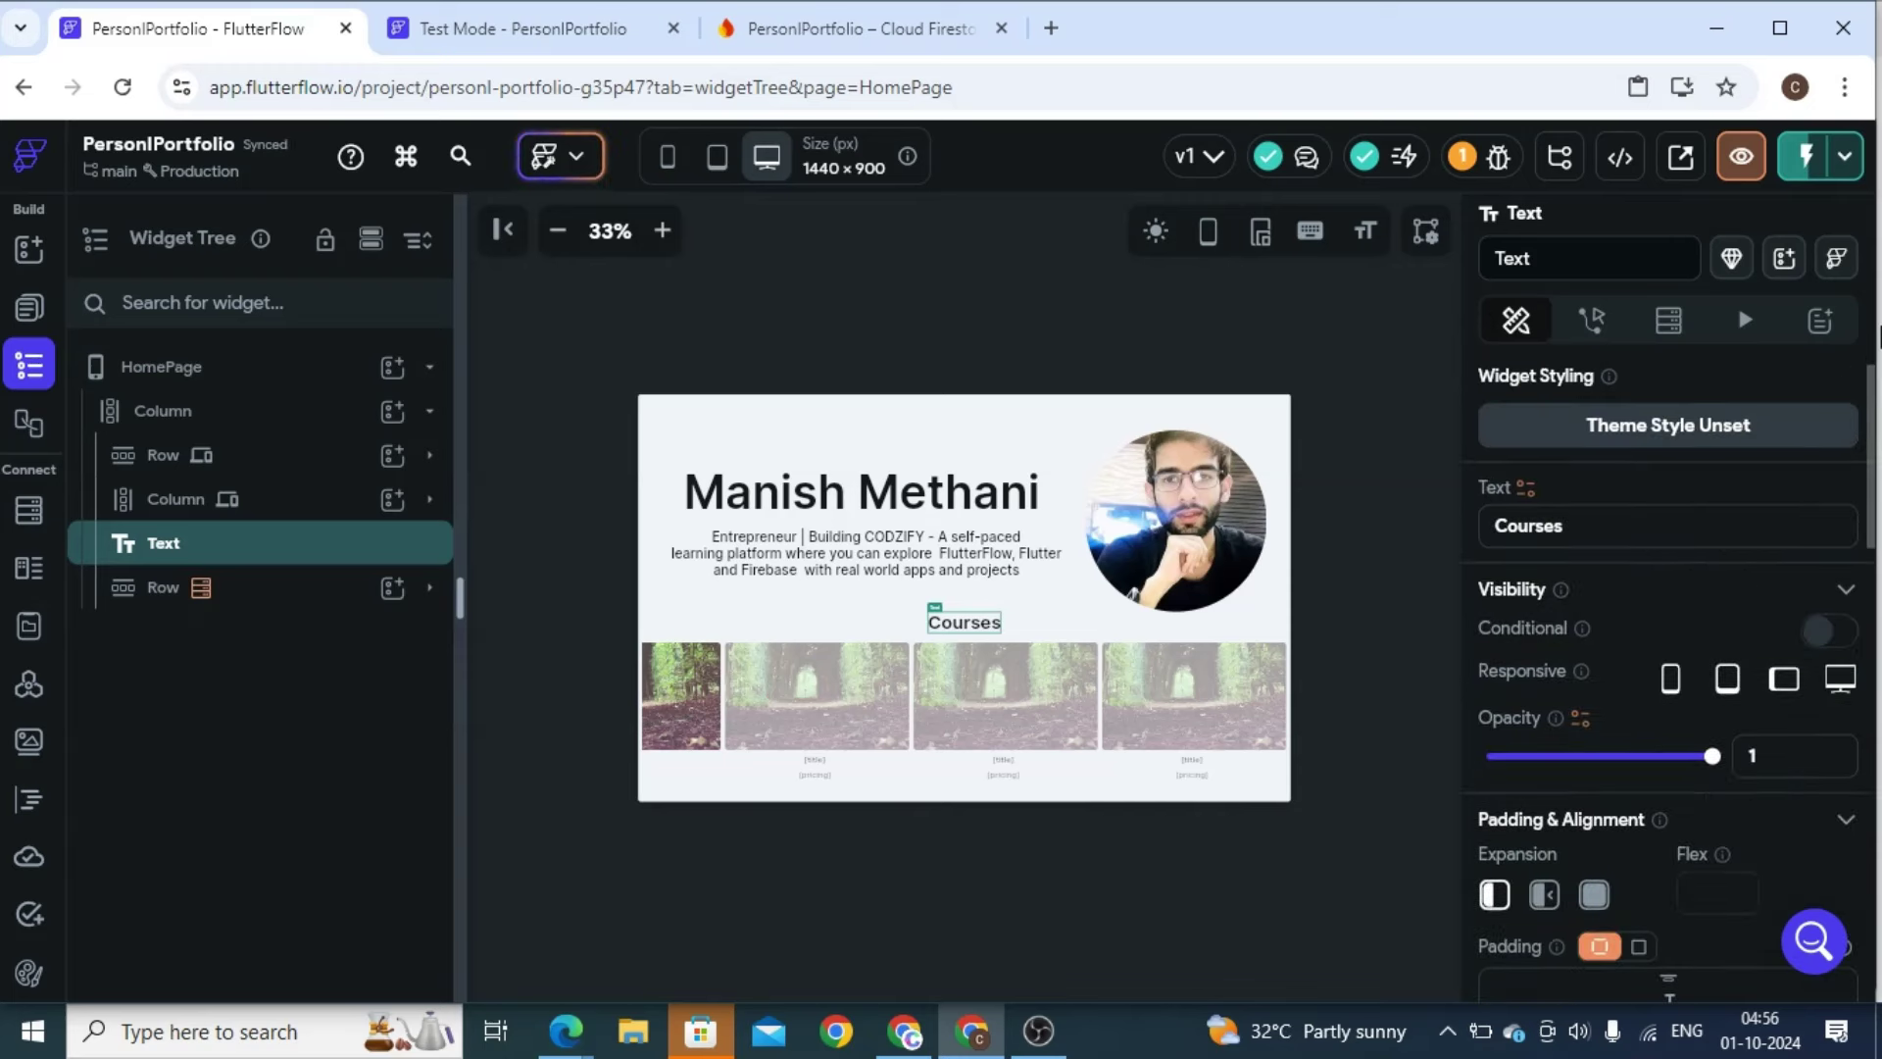
pyautogui.click(1501, 527)
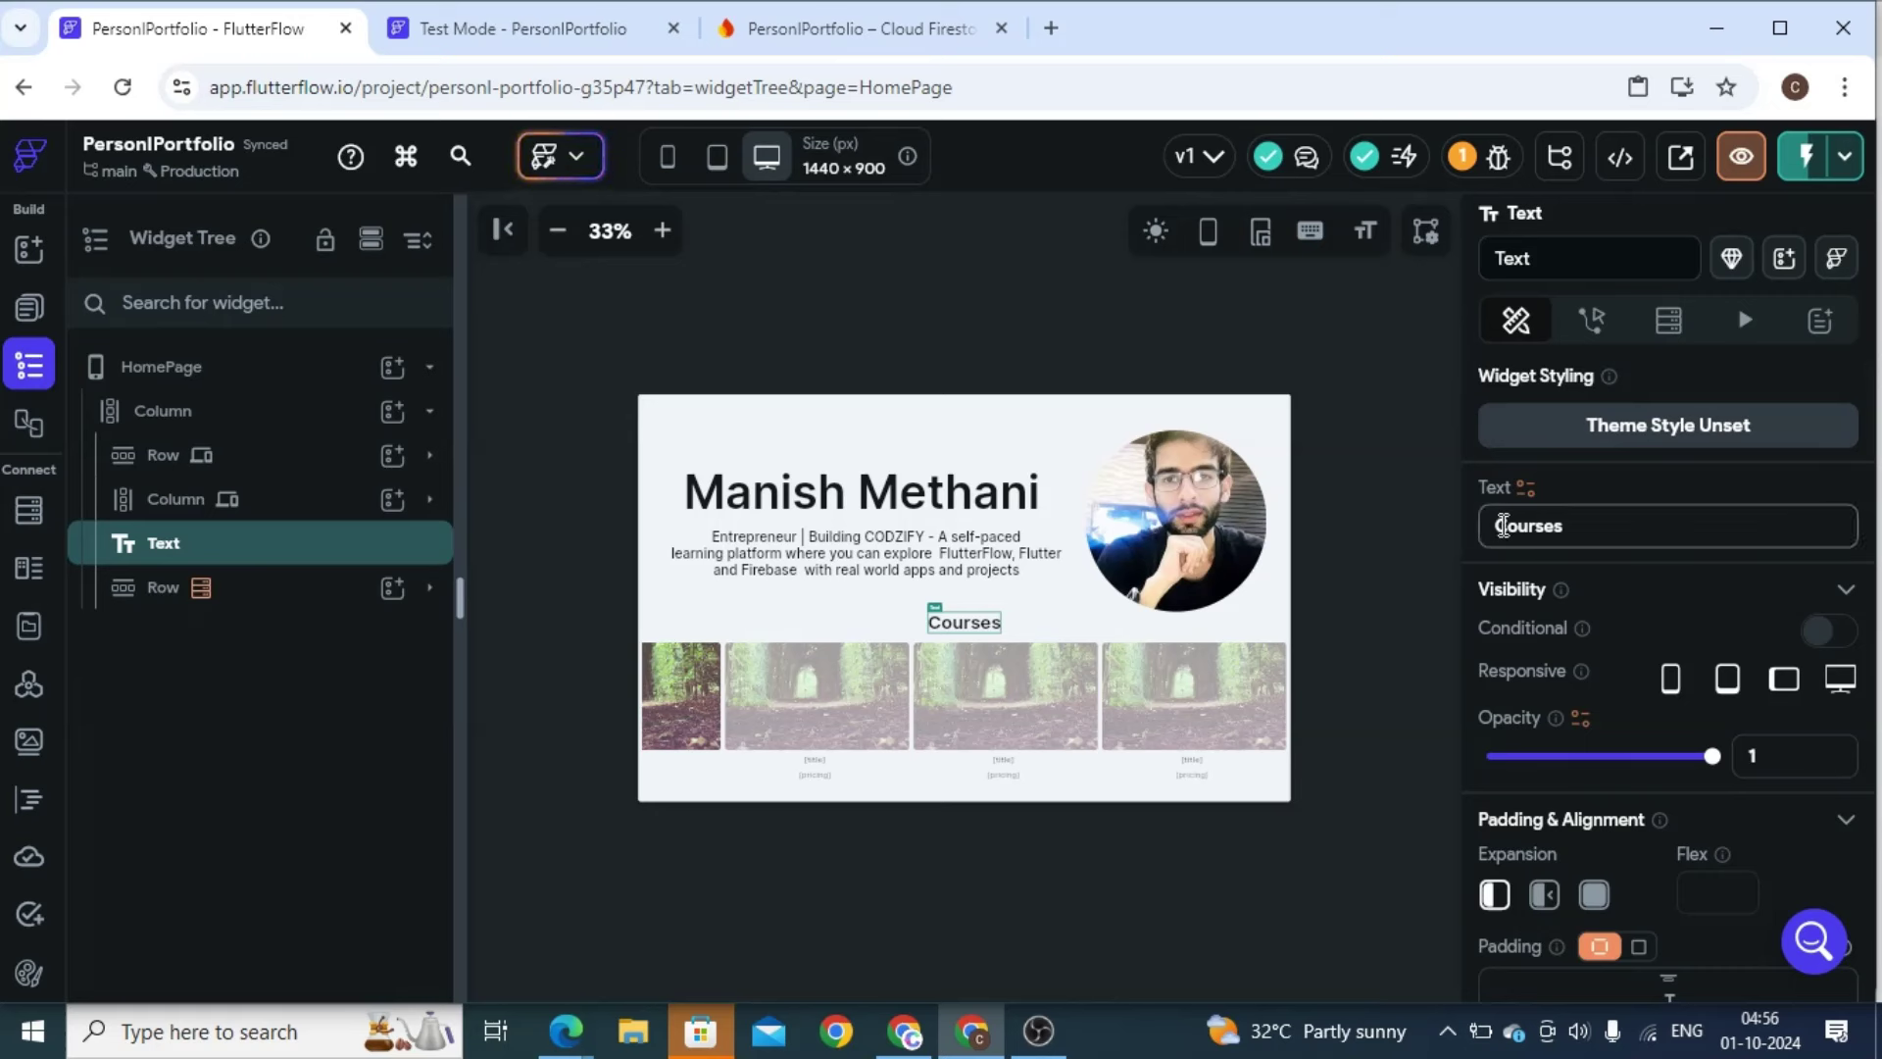
pyautogui.write('My')
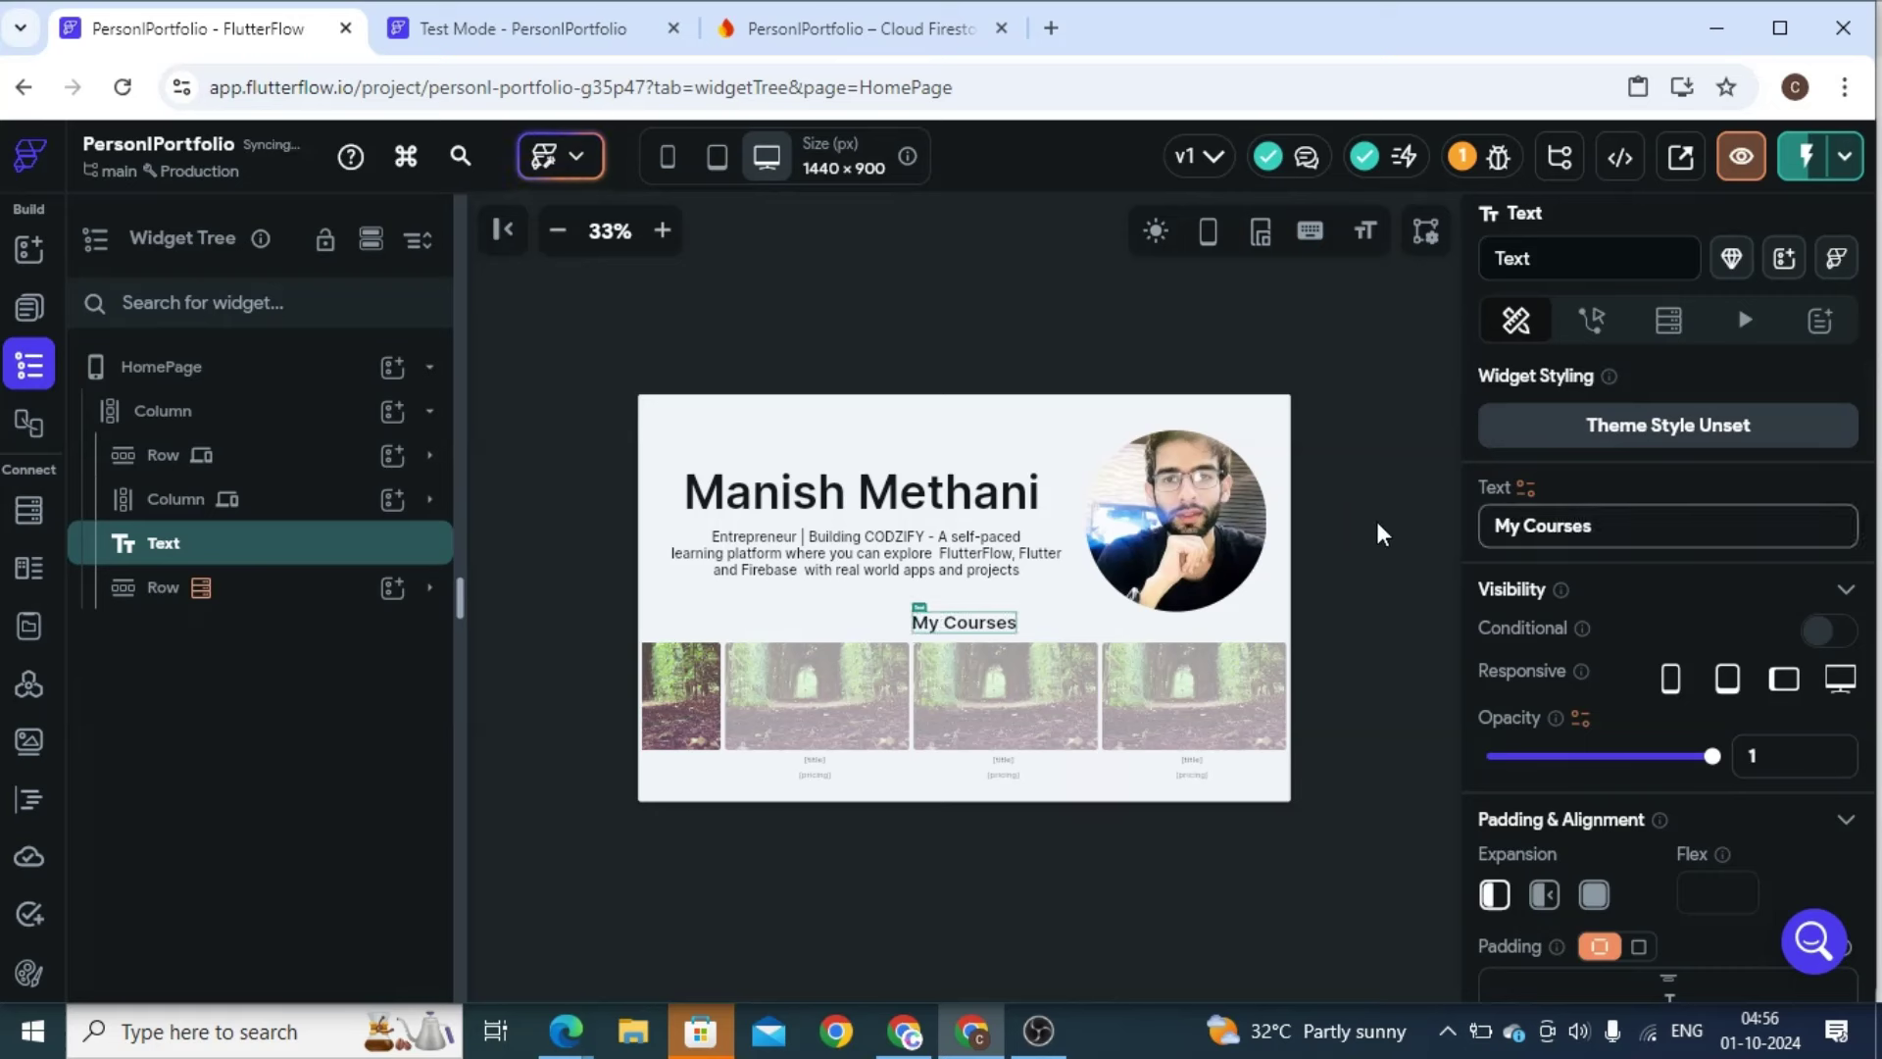
pyautogui.scroll(-1, 1874, 549)
pyautogui.scroll(-4, 1874, 549)
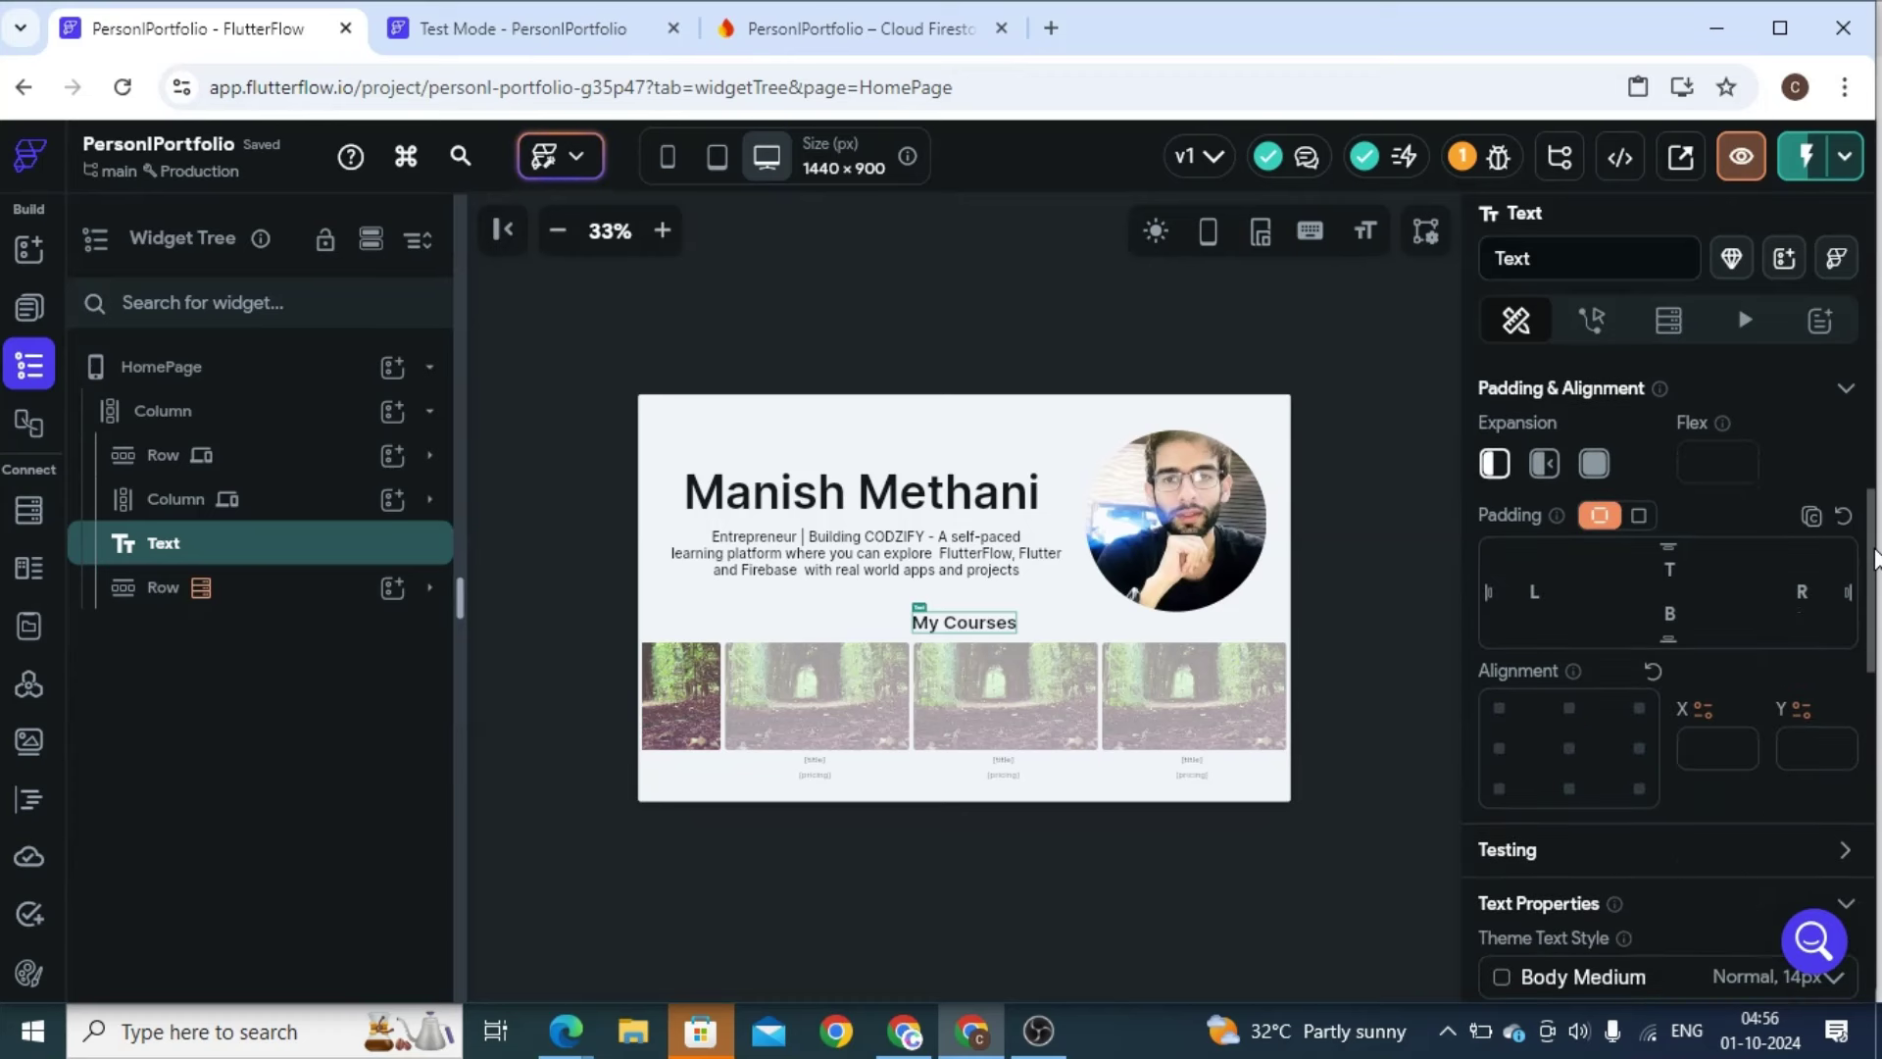
# Copy the course cards row, paste it into the page Column, and move it under the heading
pyautogui.click(1008, 780)
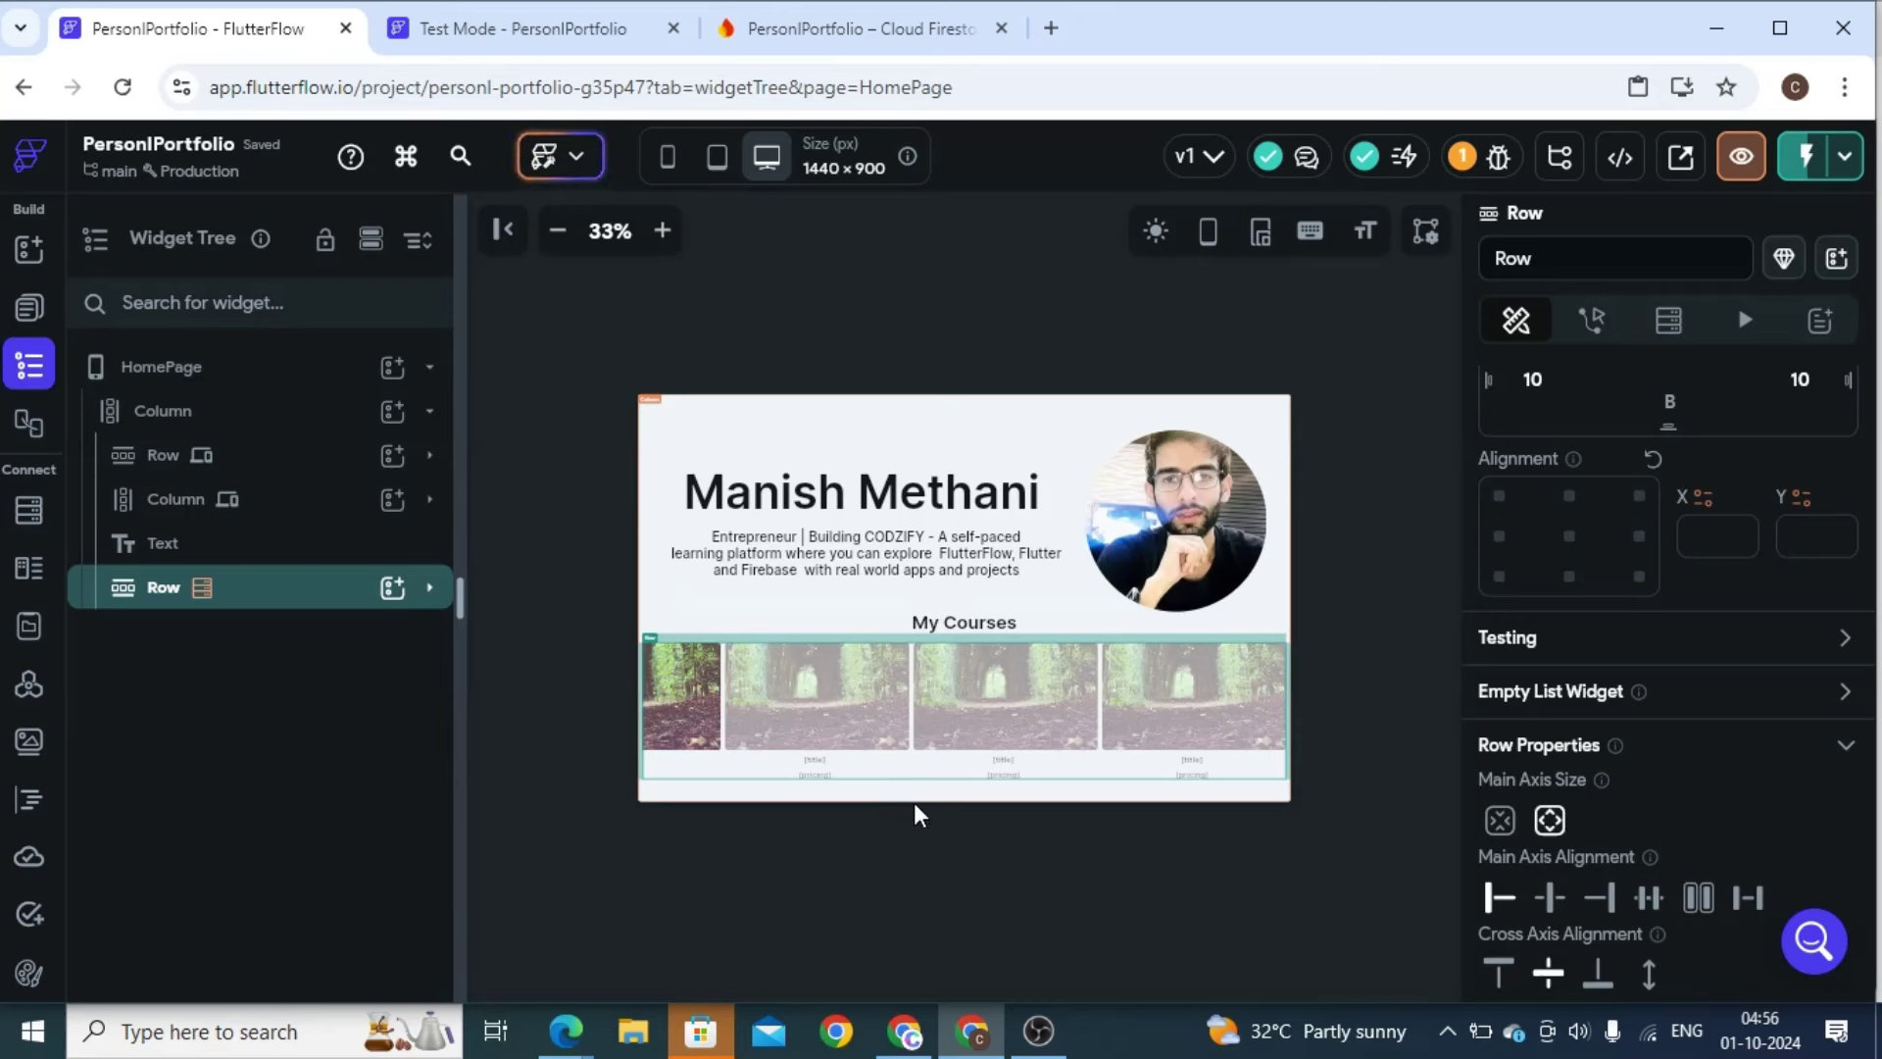
pyautogui.click(739, 784)
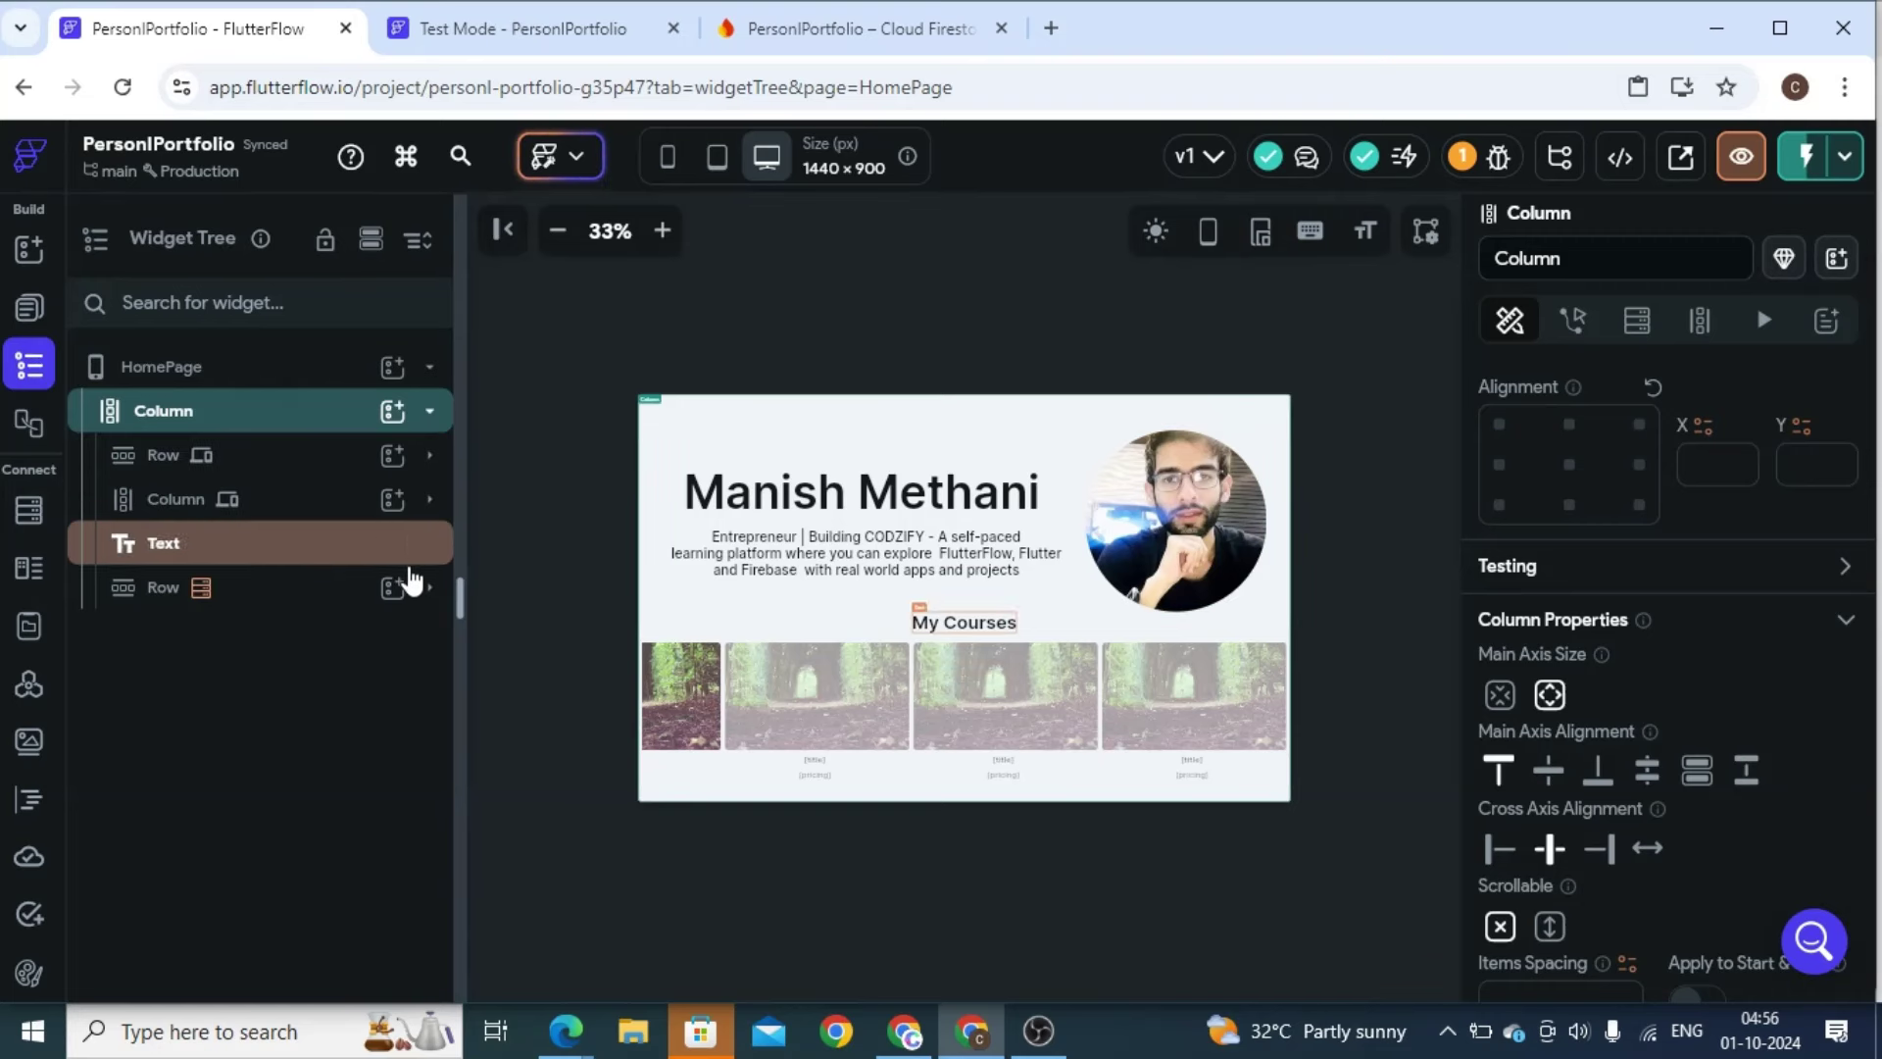
pyautogui.click(283, 591)
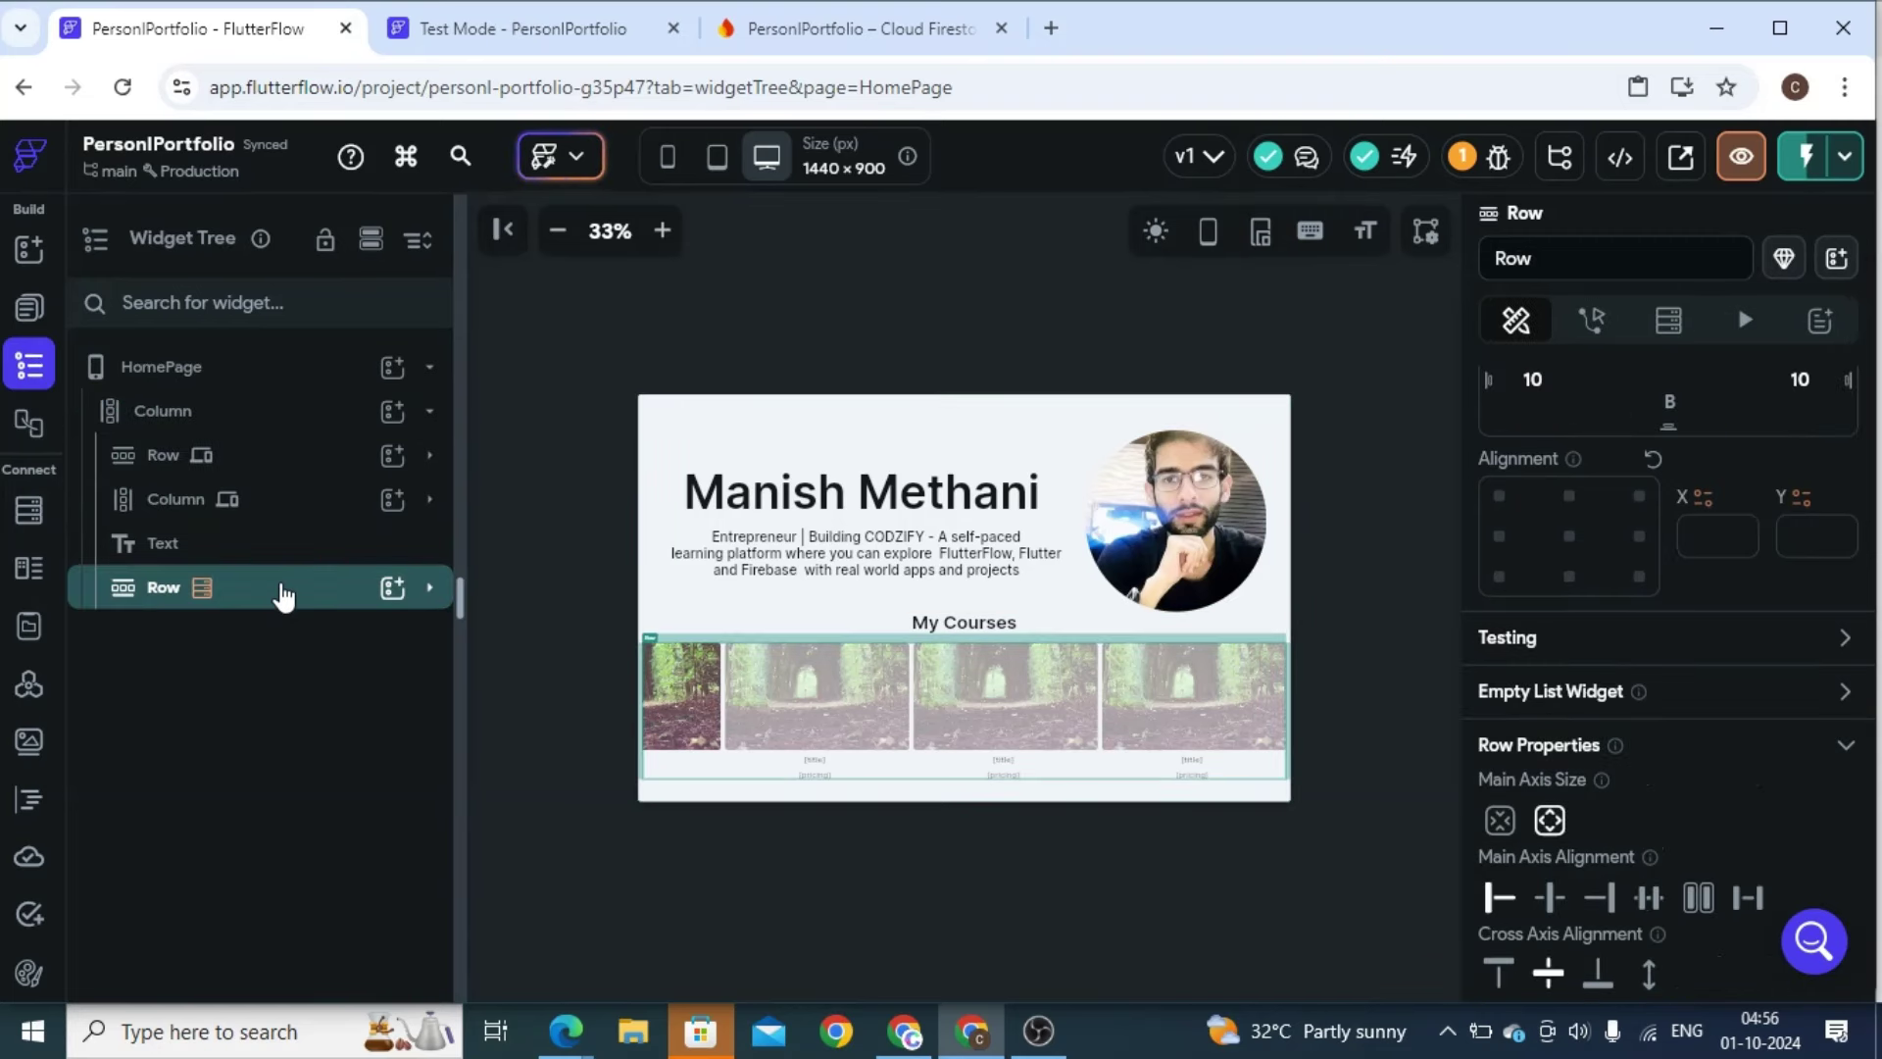
pyautogui.rightClick(283, 596)
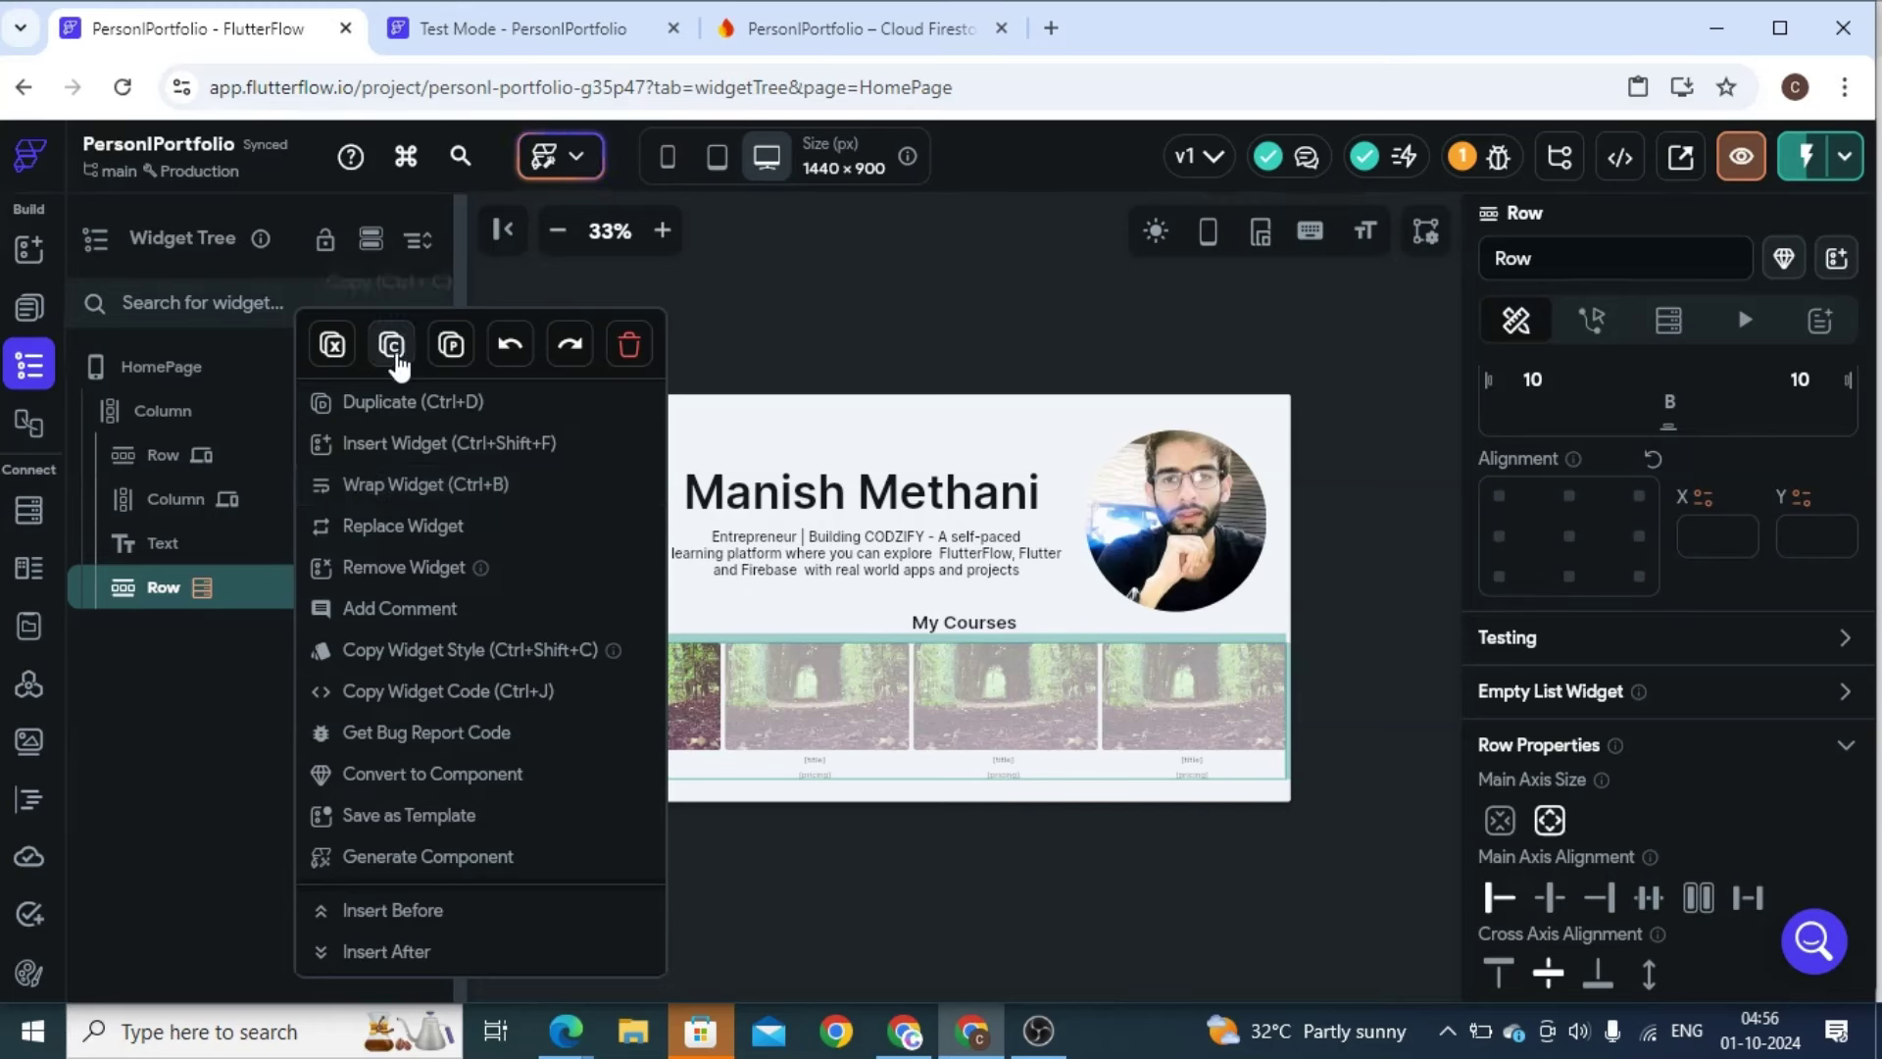
pyautogui.click(392, 345)
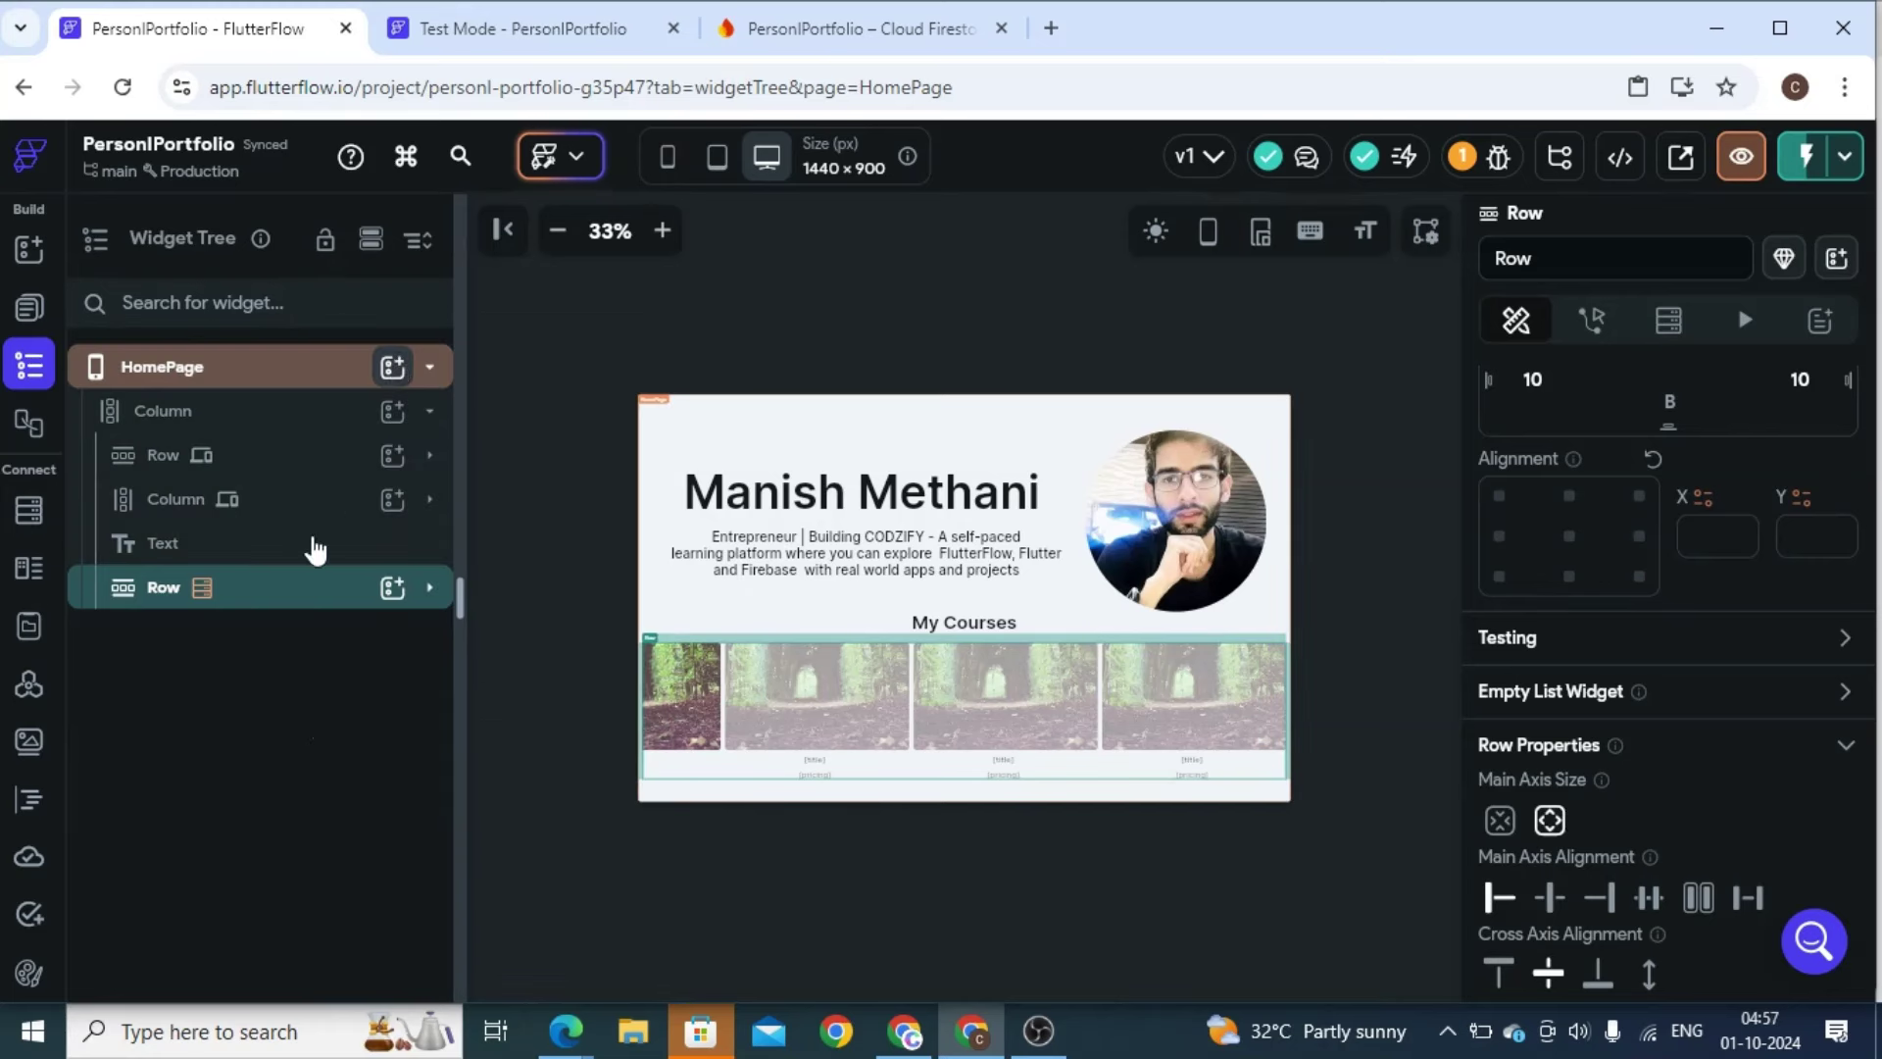
pyautogui.click(247, 417)
pyautogui.rightClick(250, 413)
pyautogui.click(419, 390)
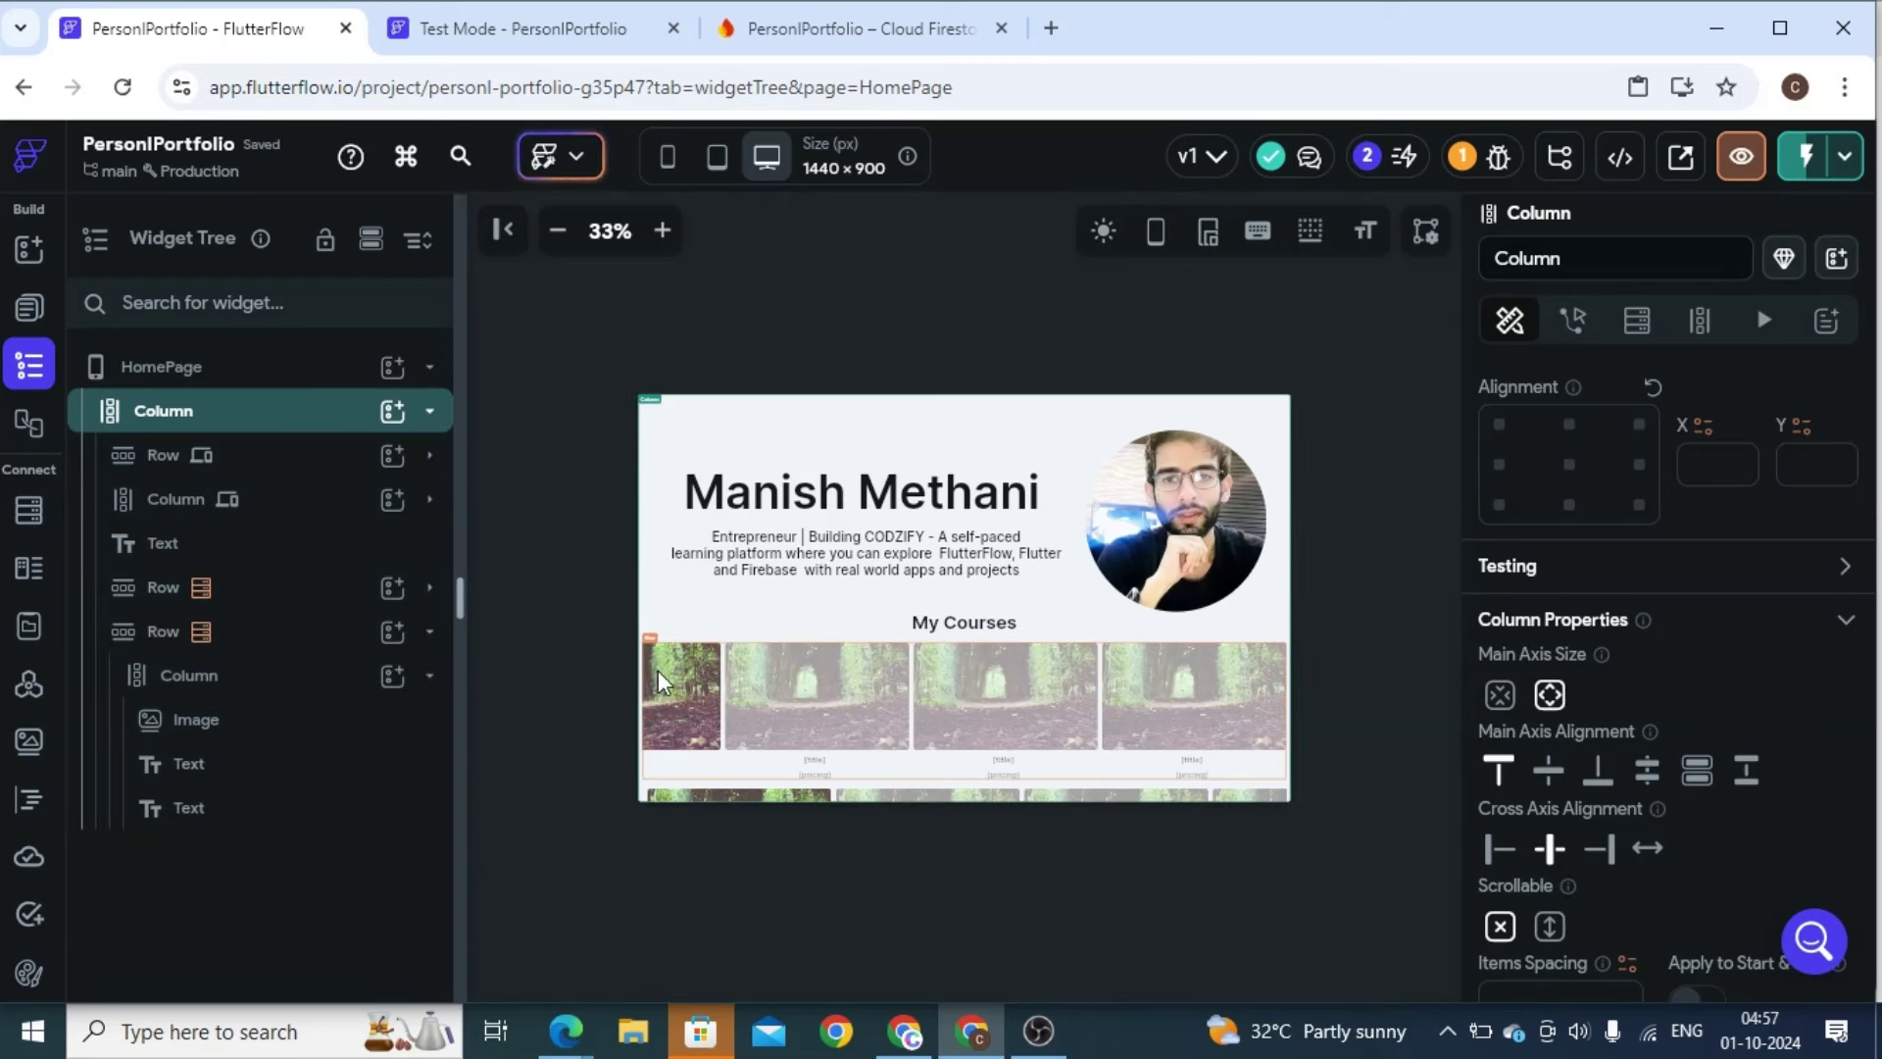
pyautogui.moveTo(163, 630); pyautogui.dragTo(316, 565)
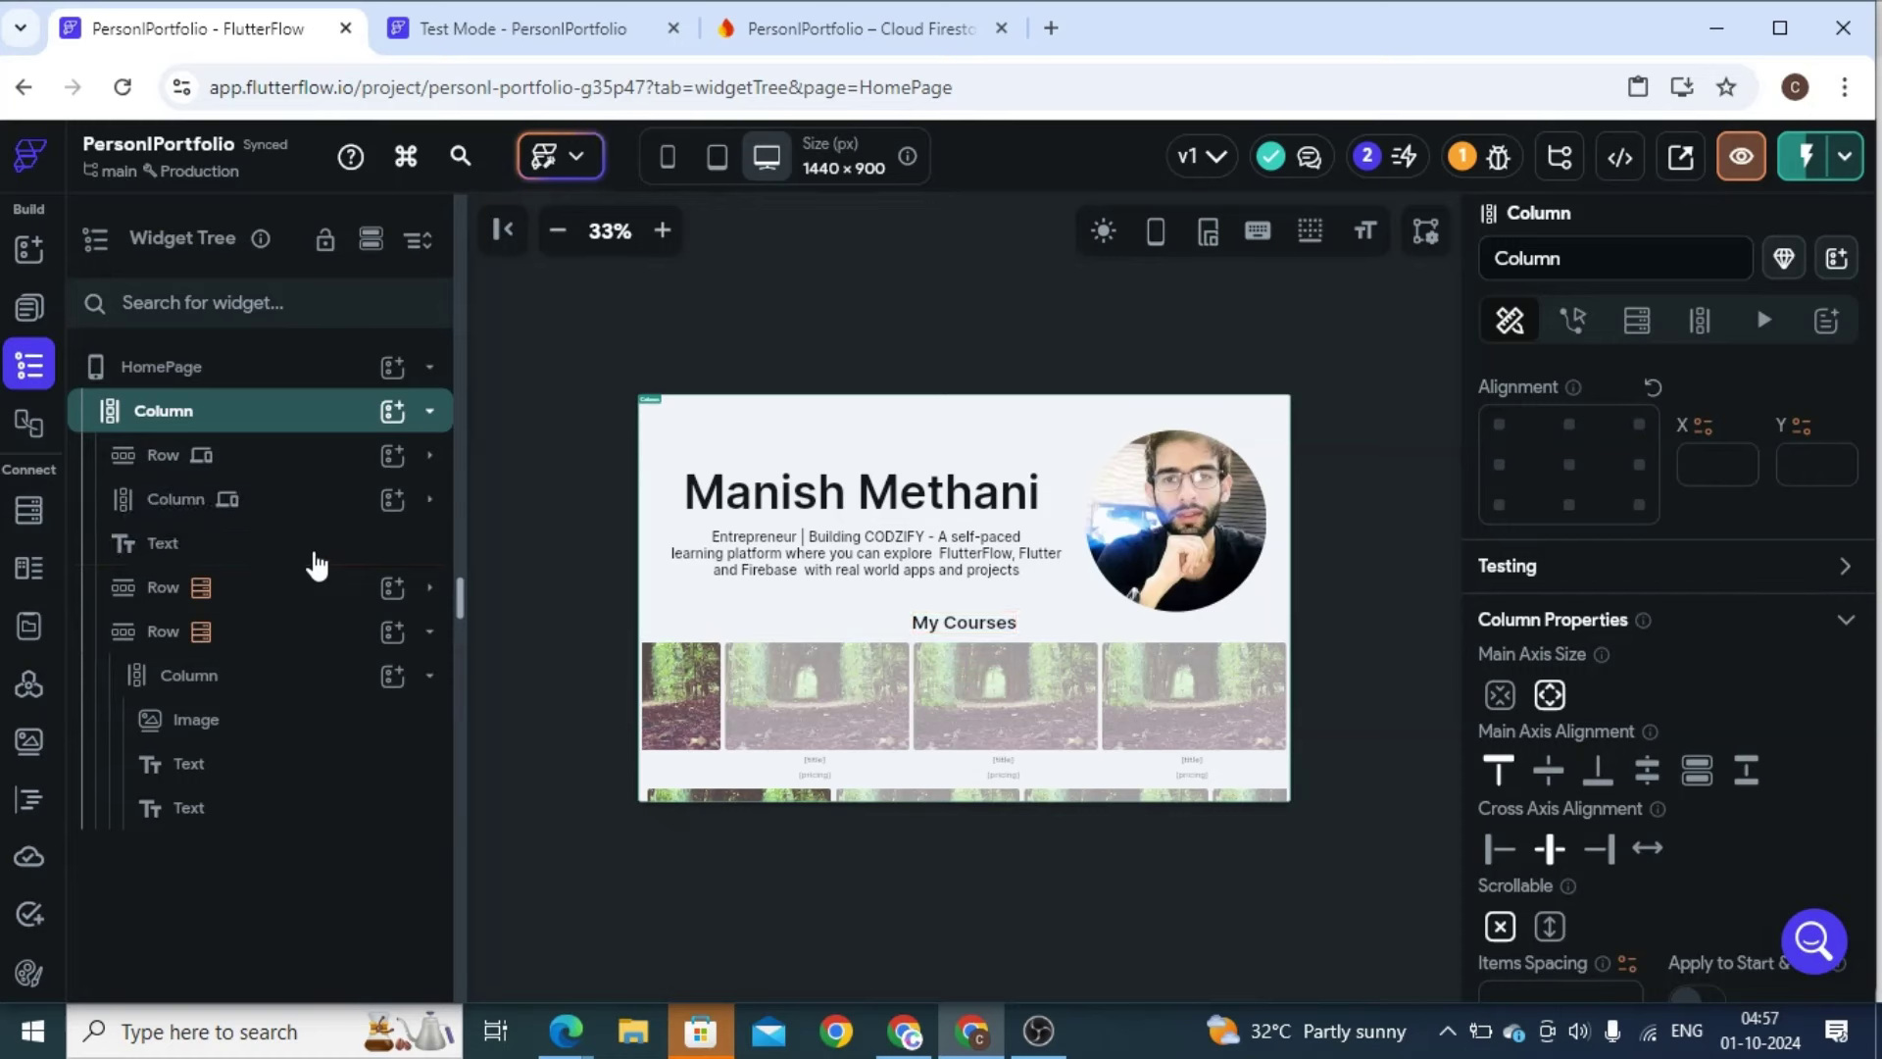
# Duplicate the My Courses heading
pyautogui.click(312, 551)
pyautogui.rightClick(312, 553)
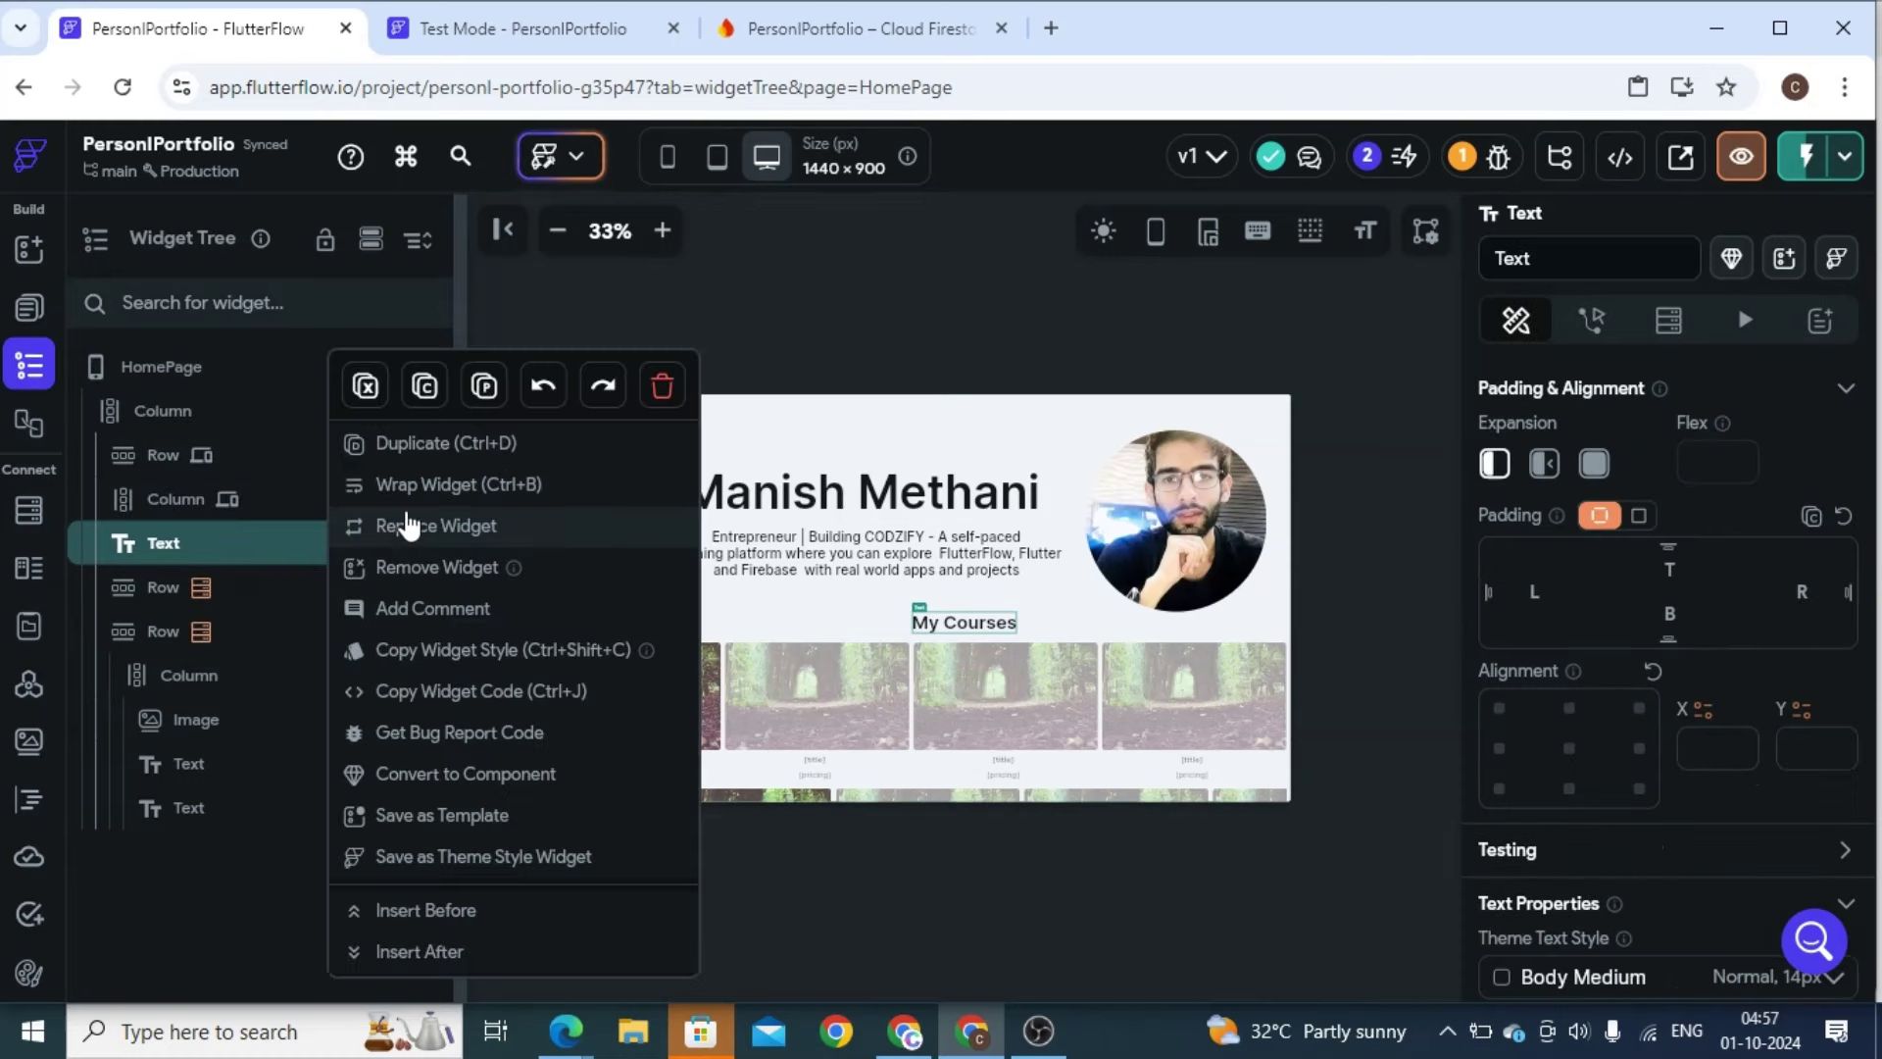
pyautogui.click(440, 449)
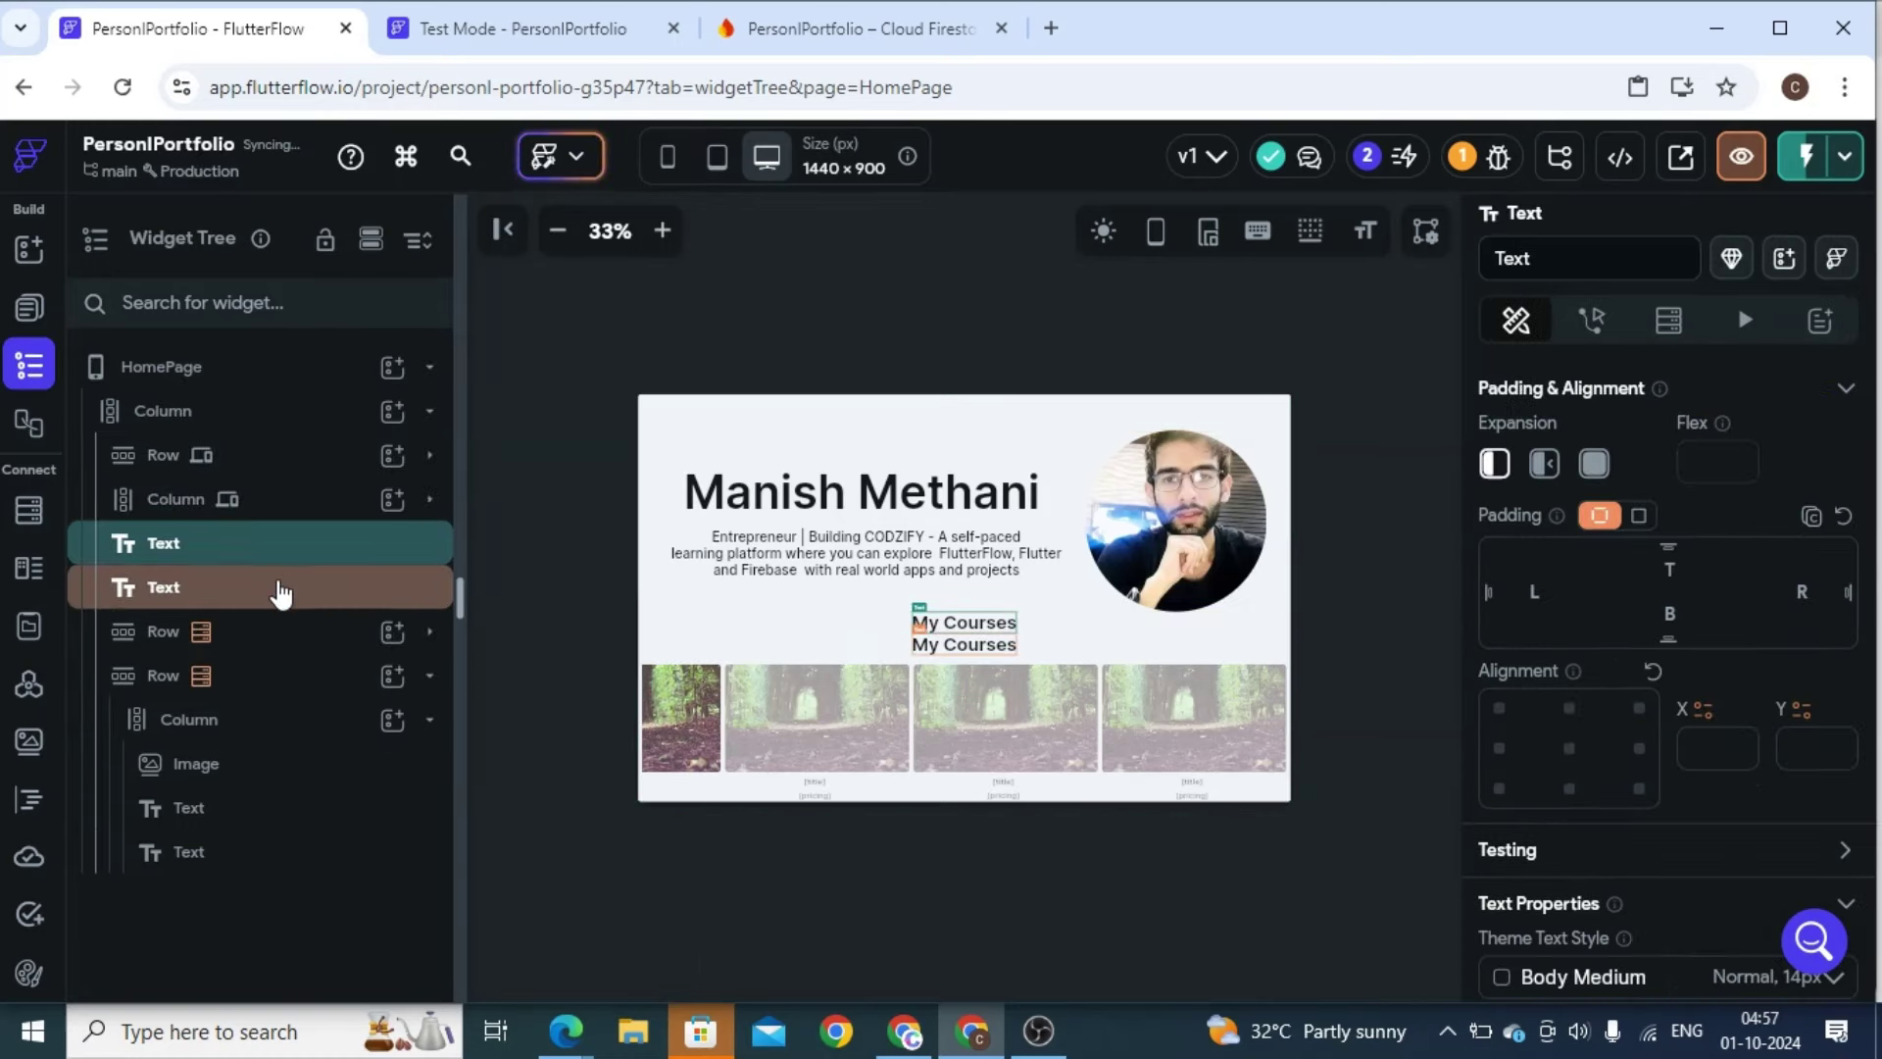
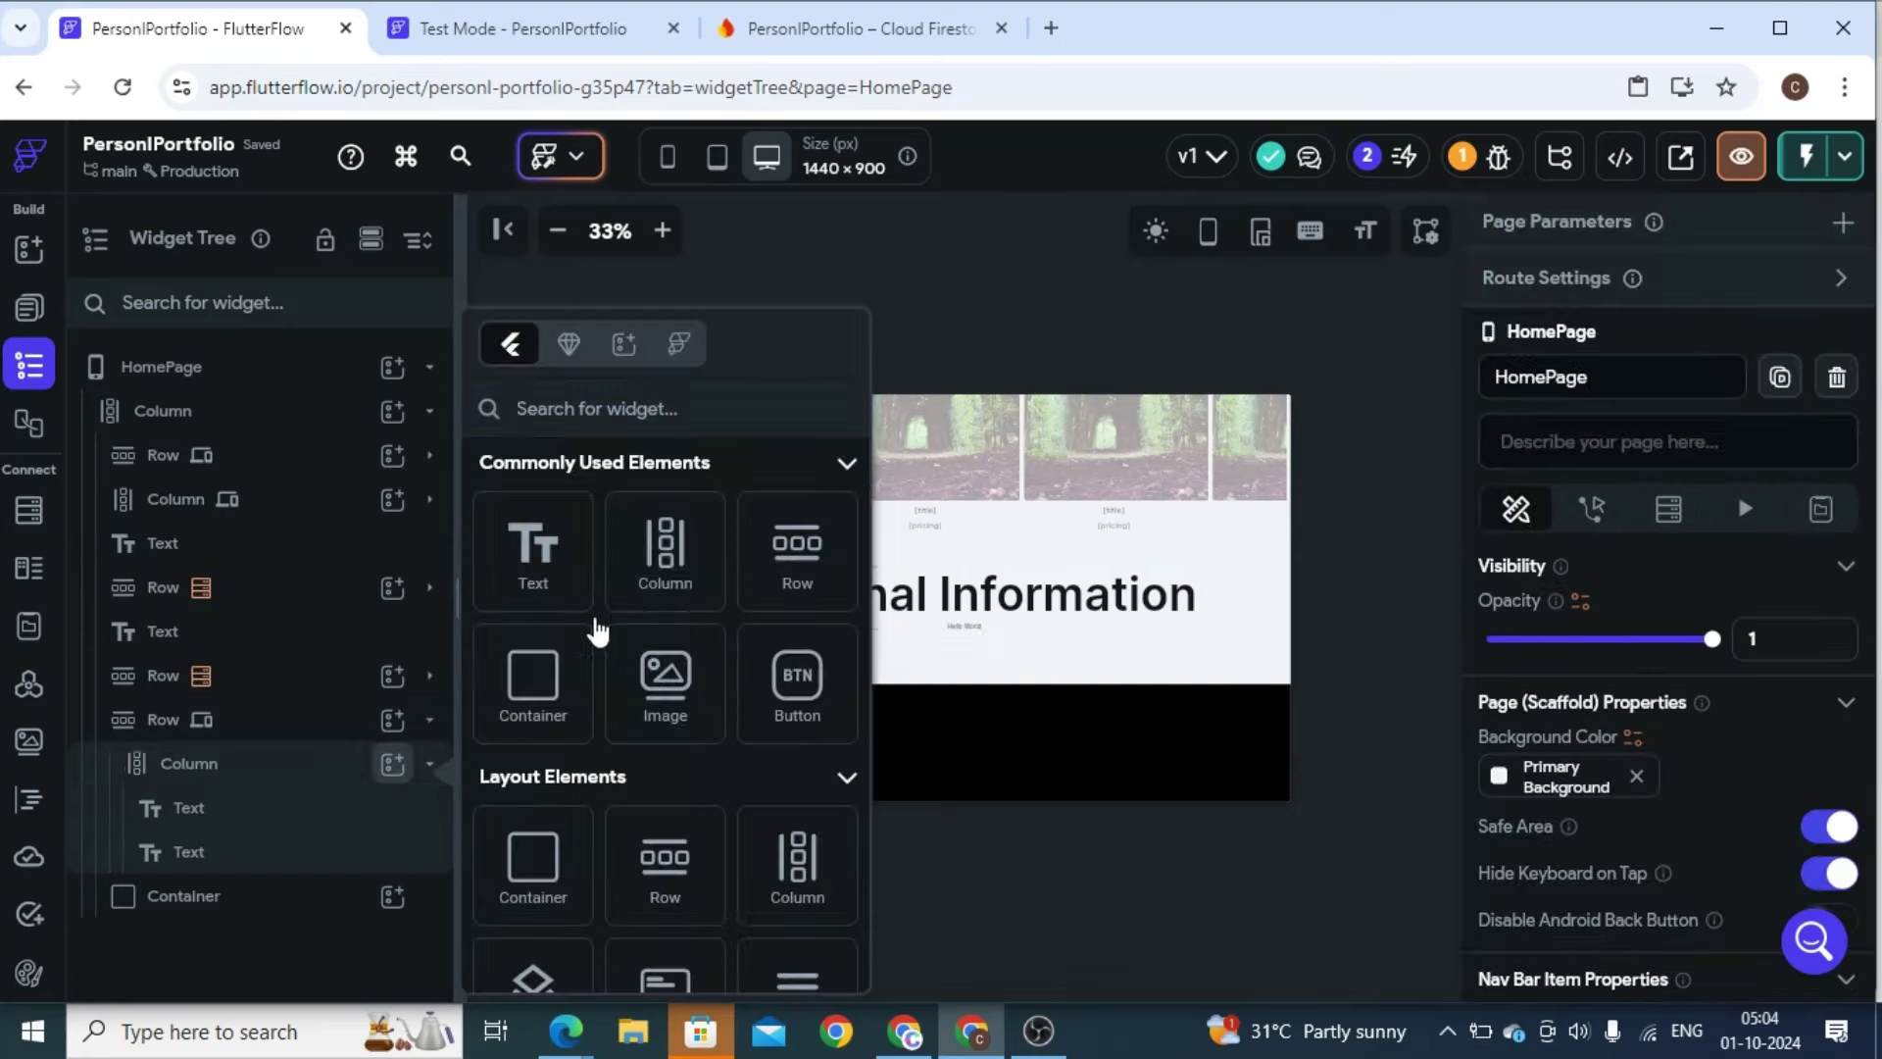
# Add two Text widgets to the column so three Hello World lines sit under Personal Information
pyautogui.click(530, 551)
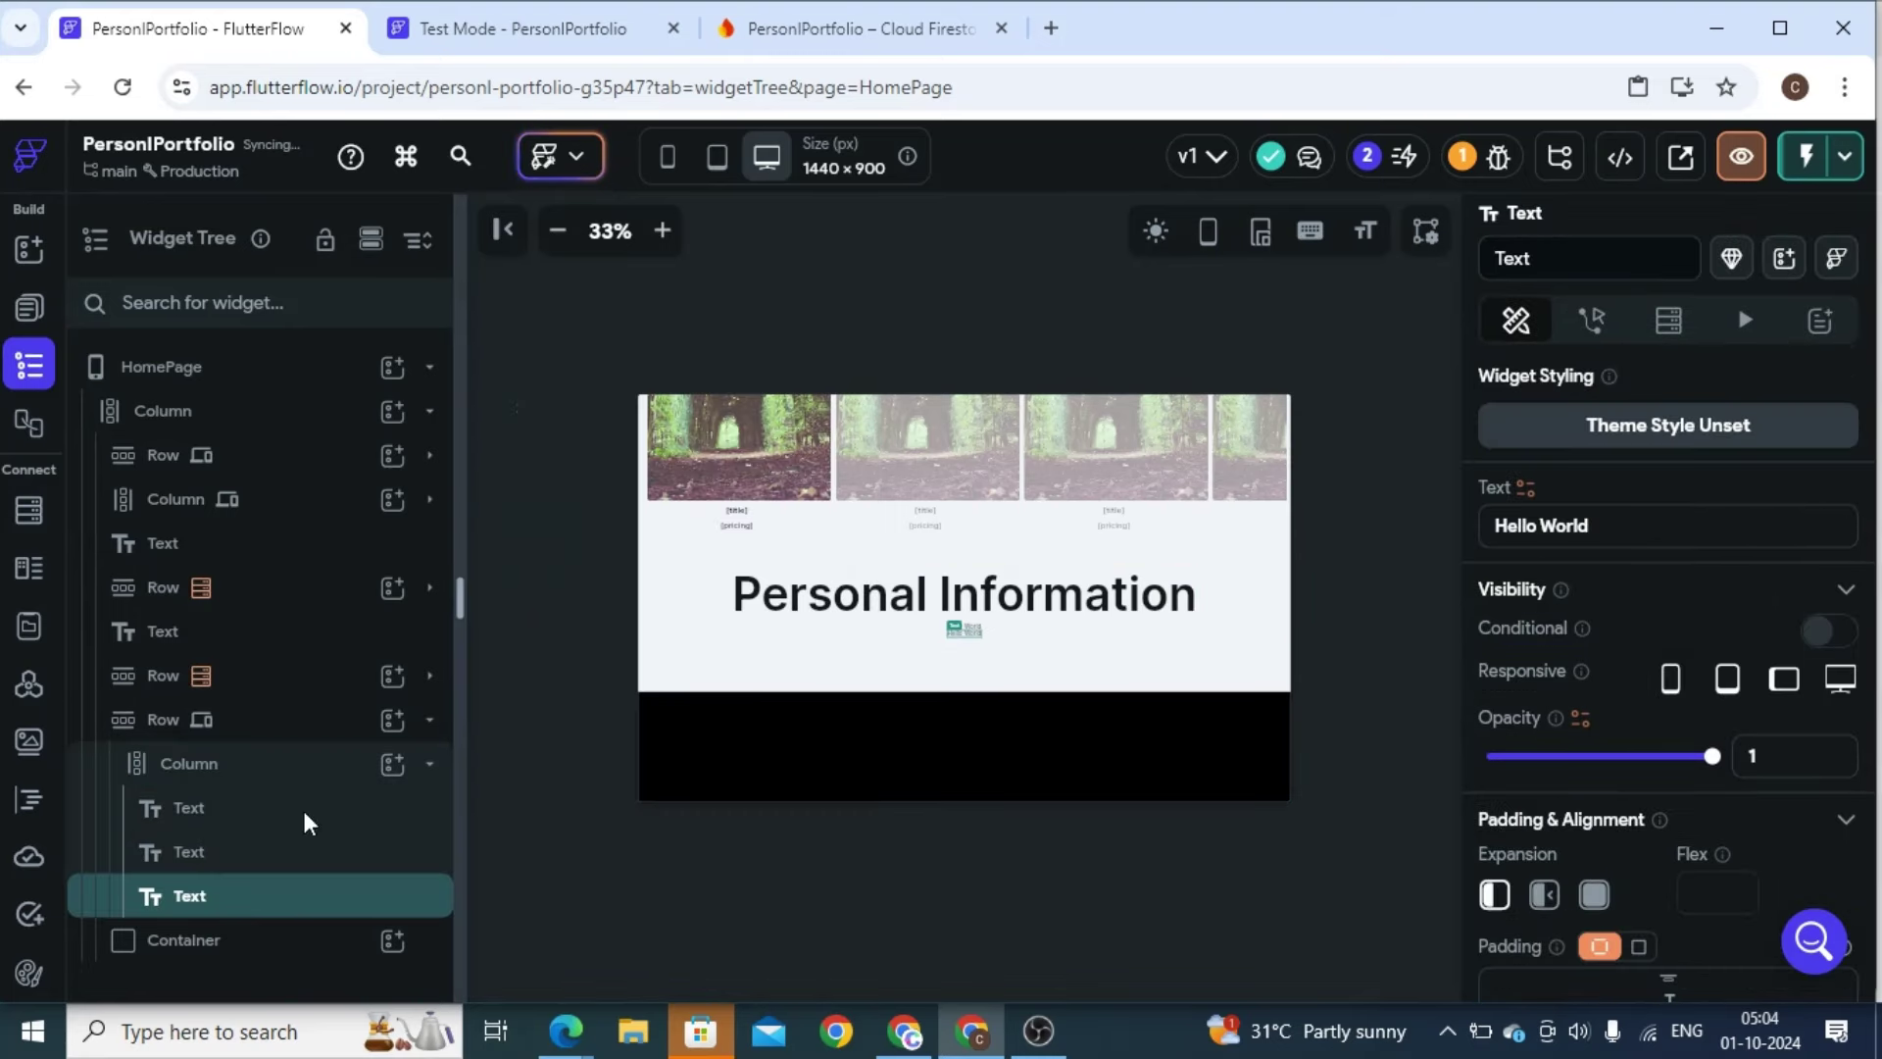
pyautogui.click(392, 763)
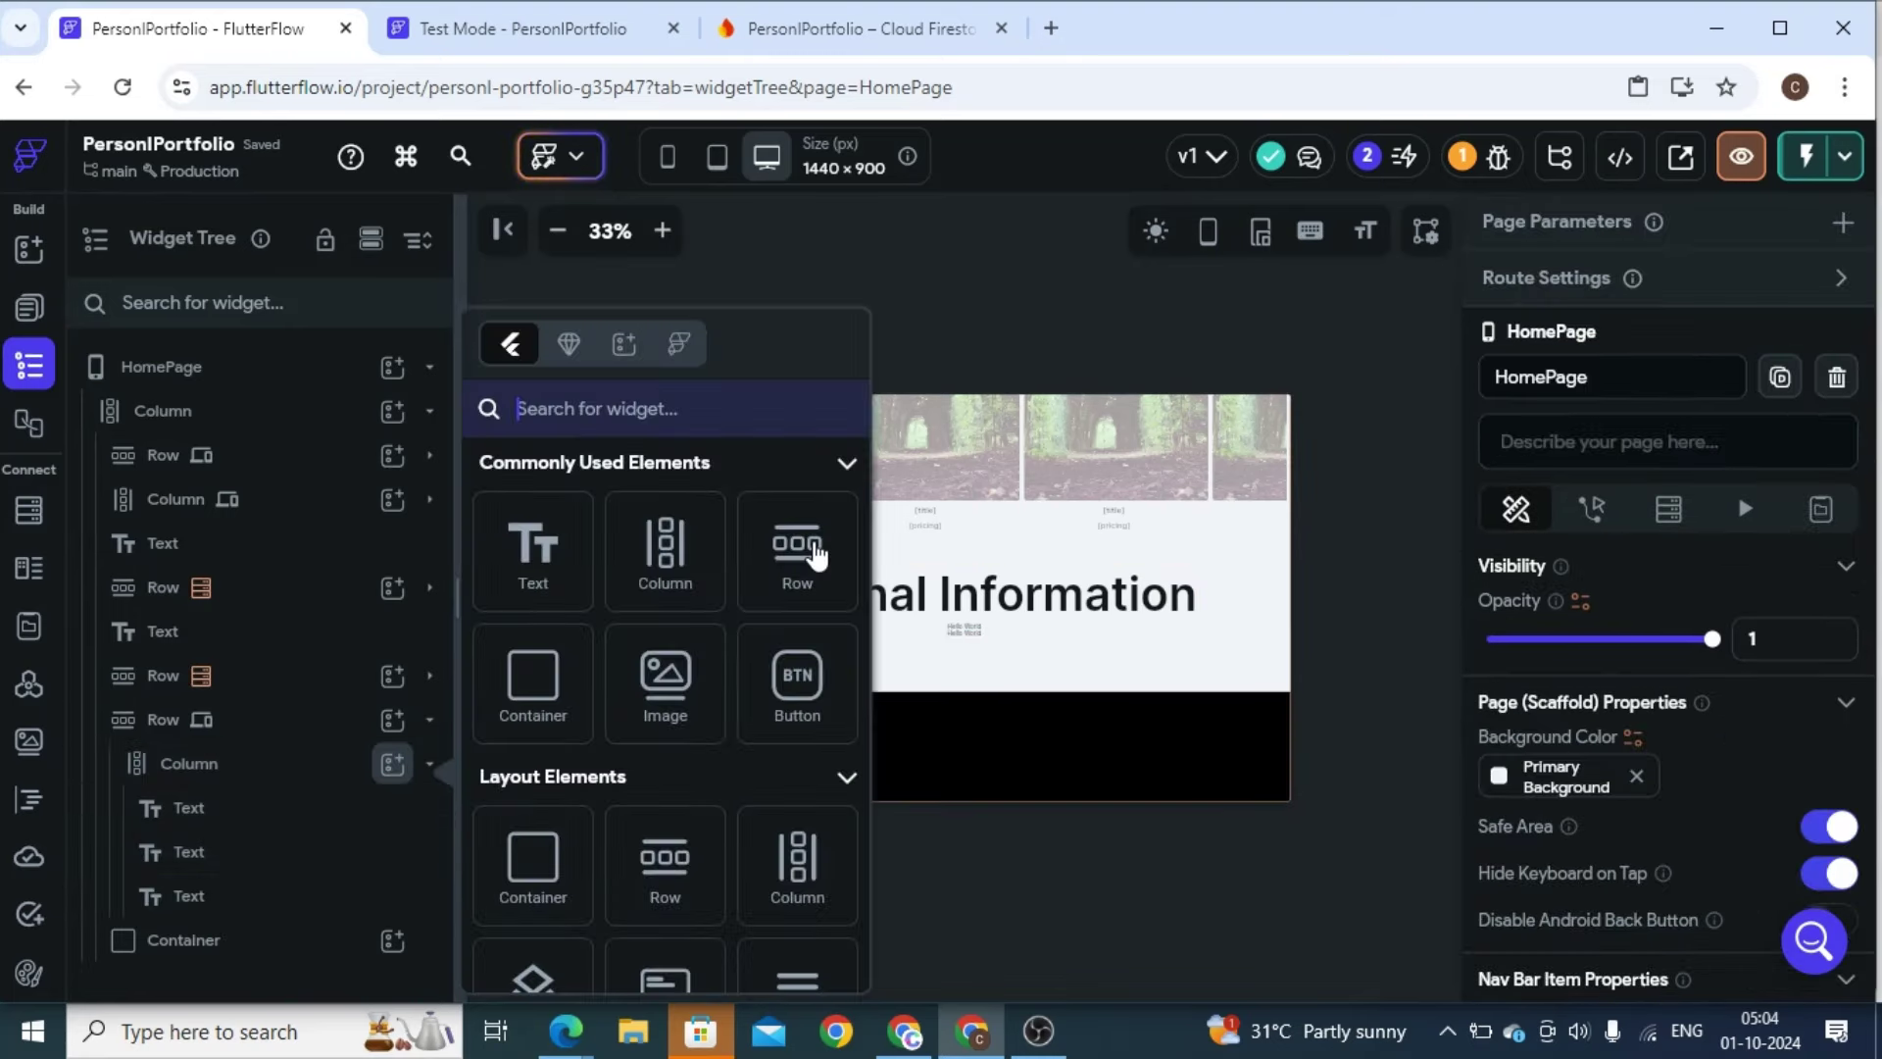
pyautogui.click(529, 551)
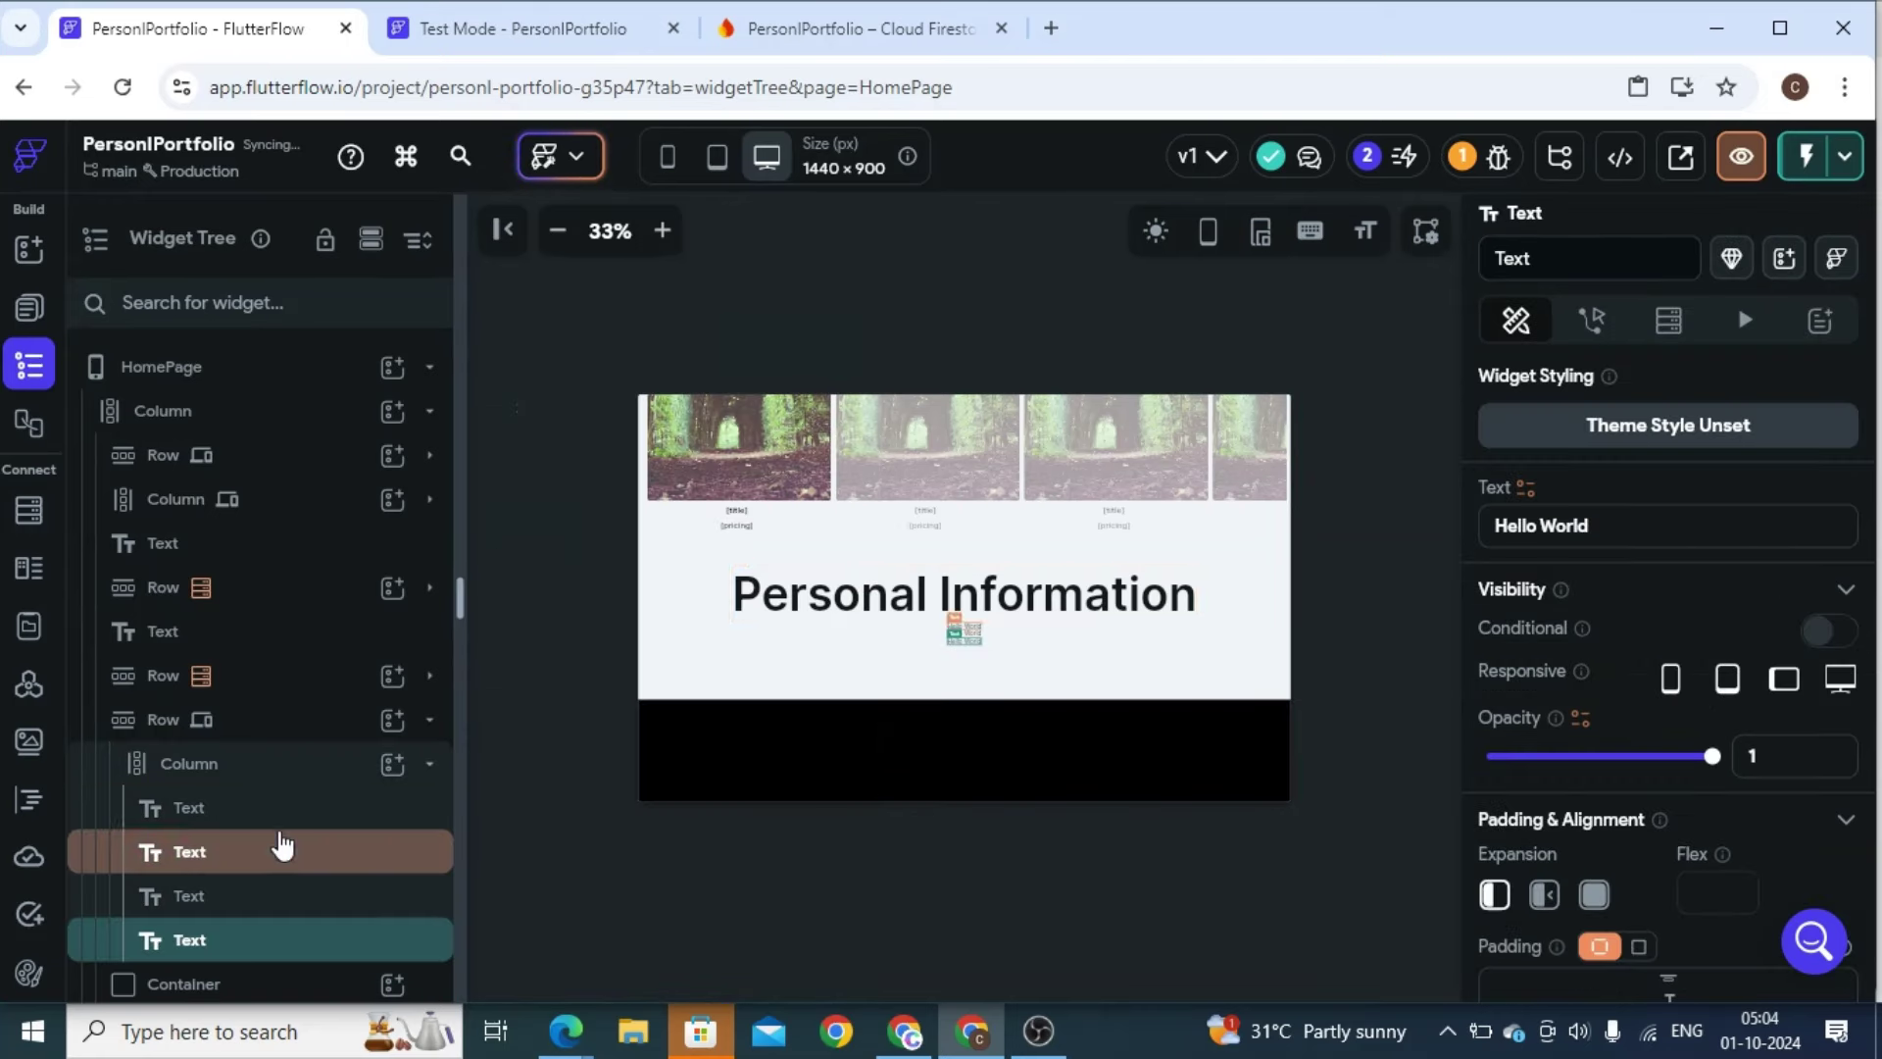
pyautogui.click(1156, 610)
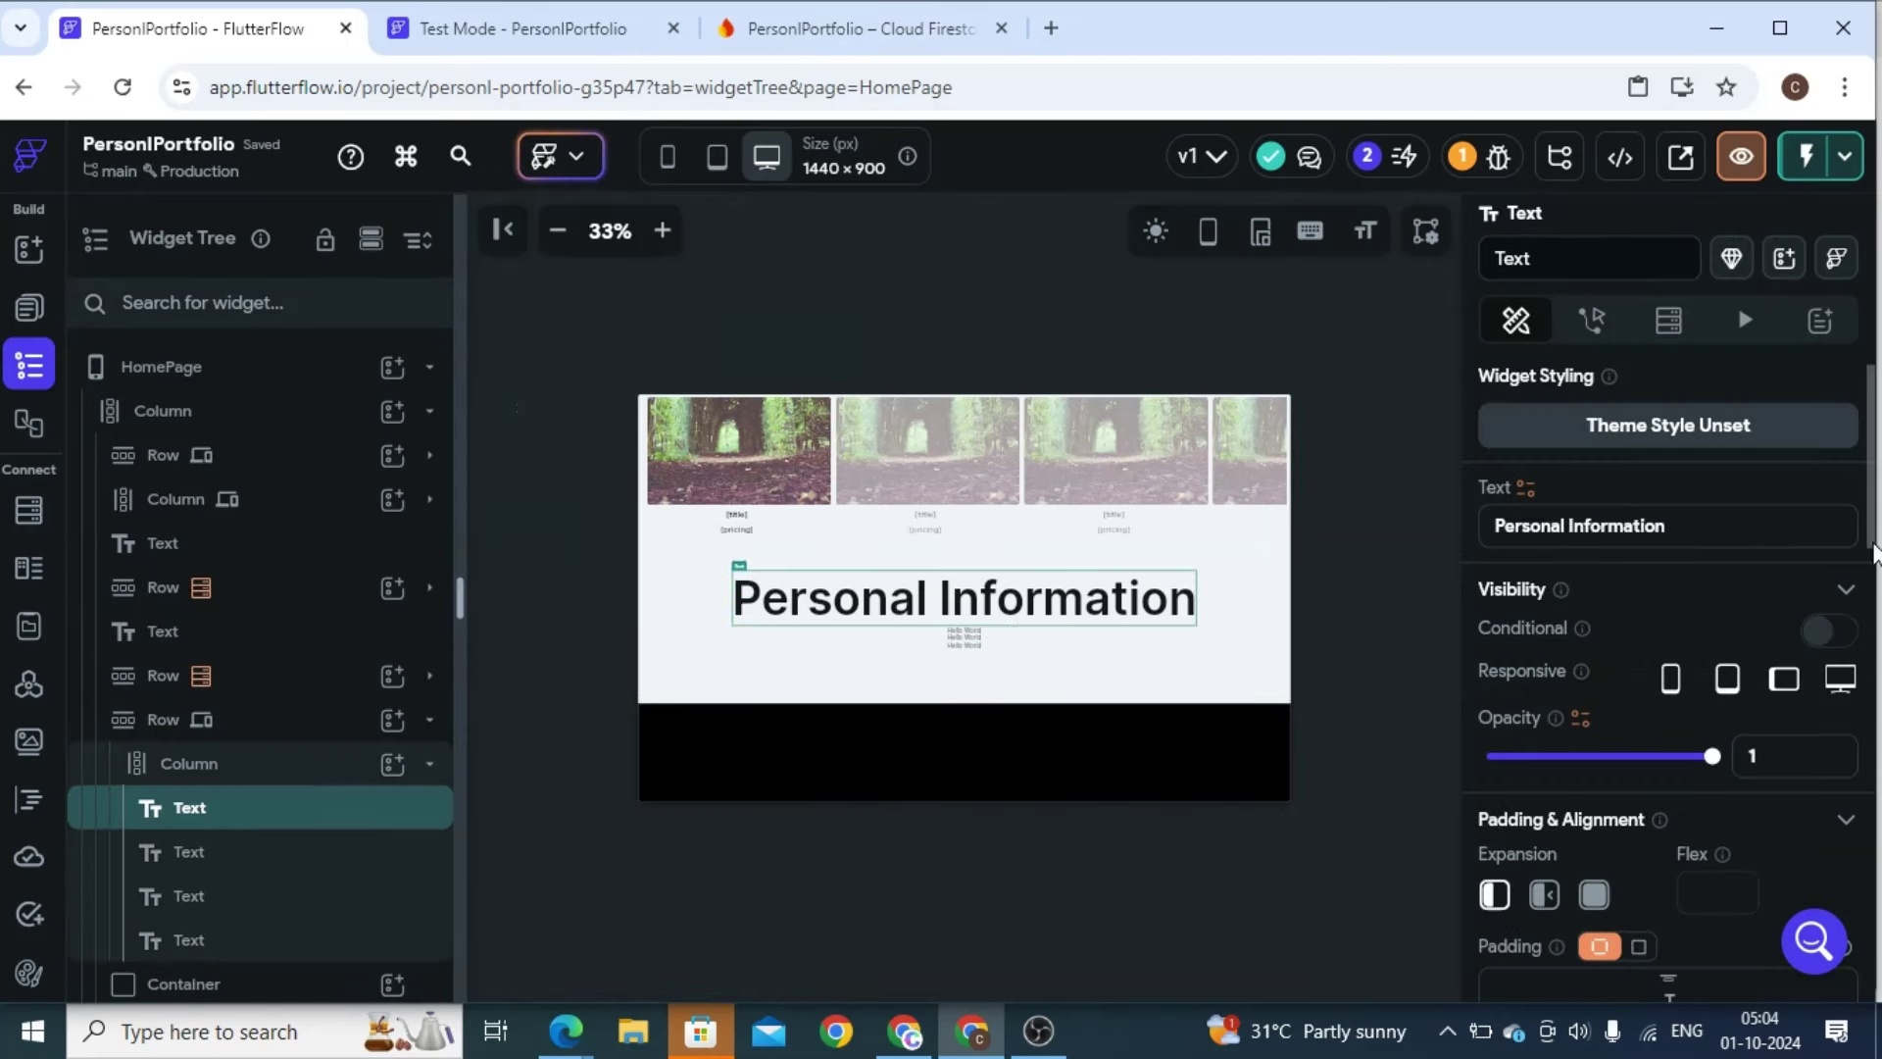
pyautogui.moveTo(1873, 525); pyautogui.dragTo(1873, 651)
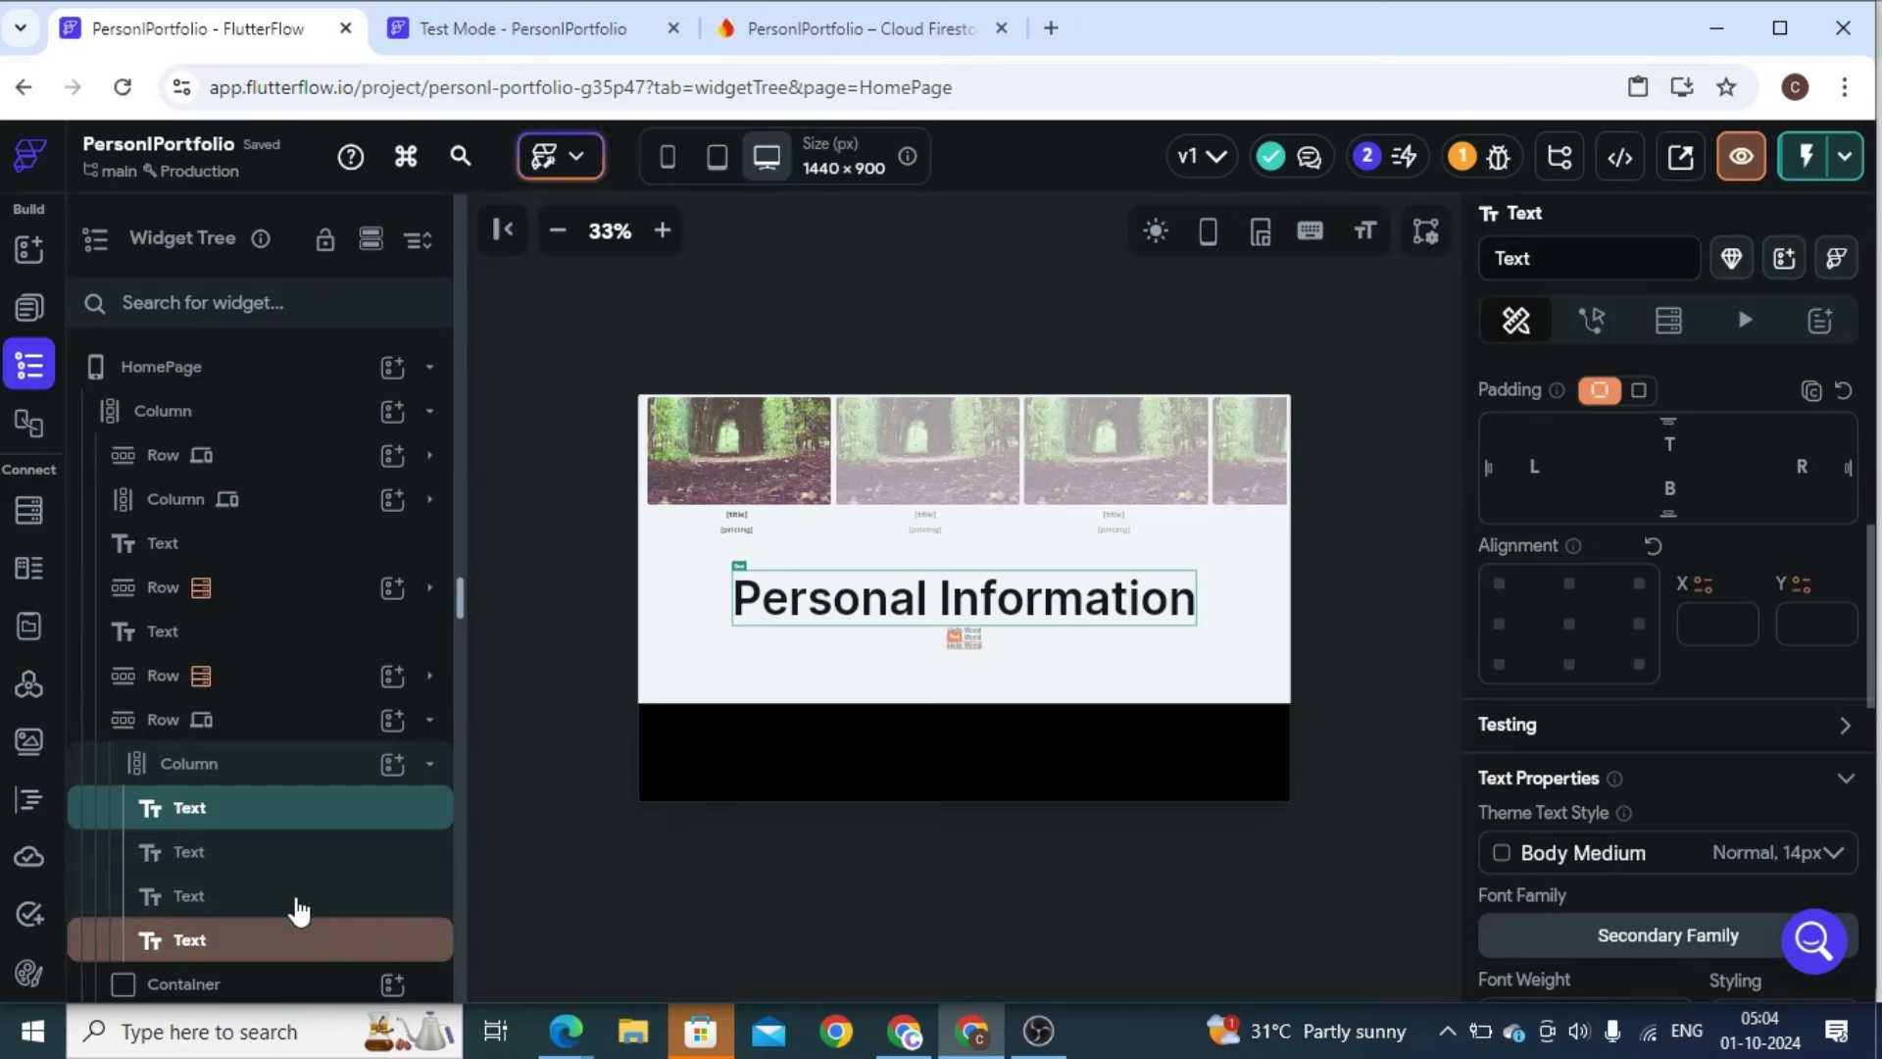
# Set the first Hello World line to font size 20 with Medium (500) weight
pyautogui.scroll(-1, 958, 601)
pyautogui.click(958, 601)
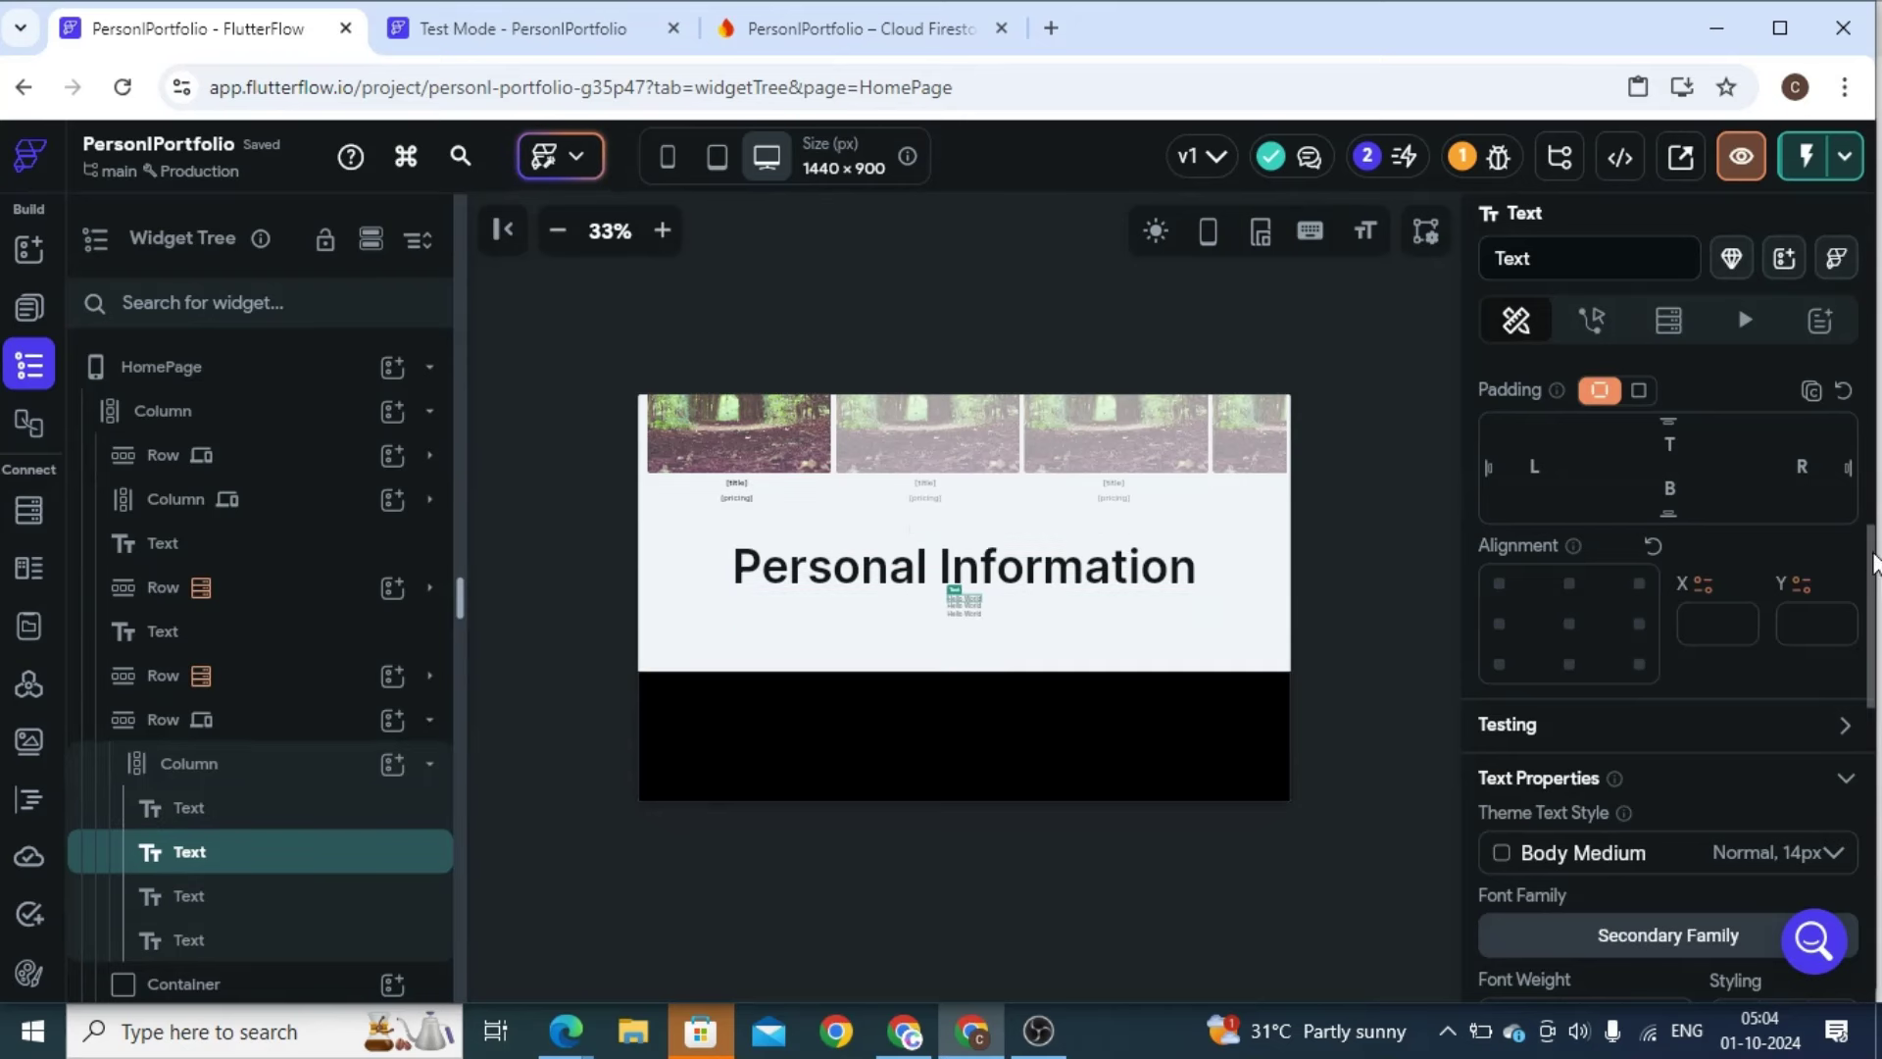
pyautogui.moveTo(1871, 560); pyautogui.dragTo(1866, 866)
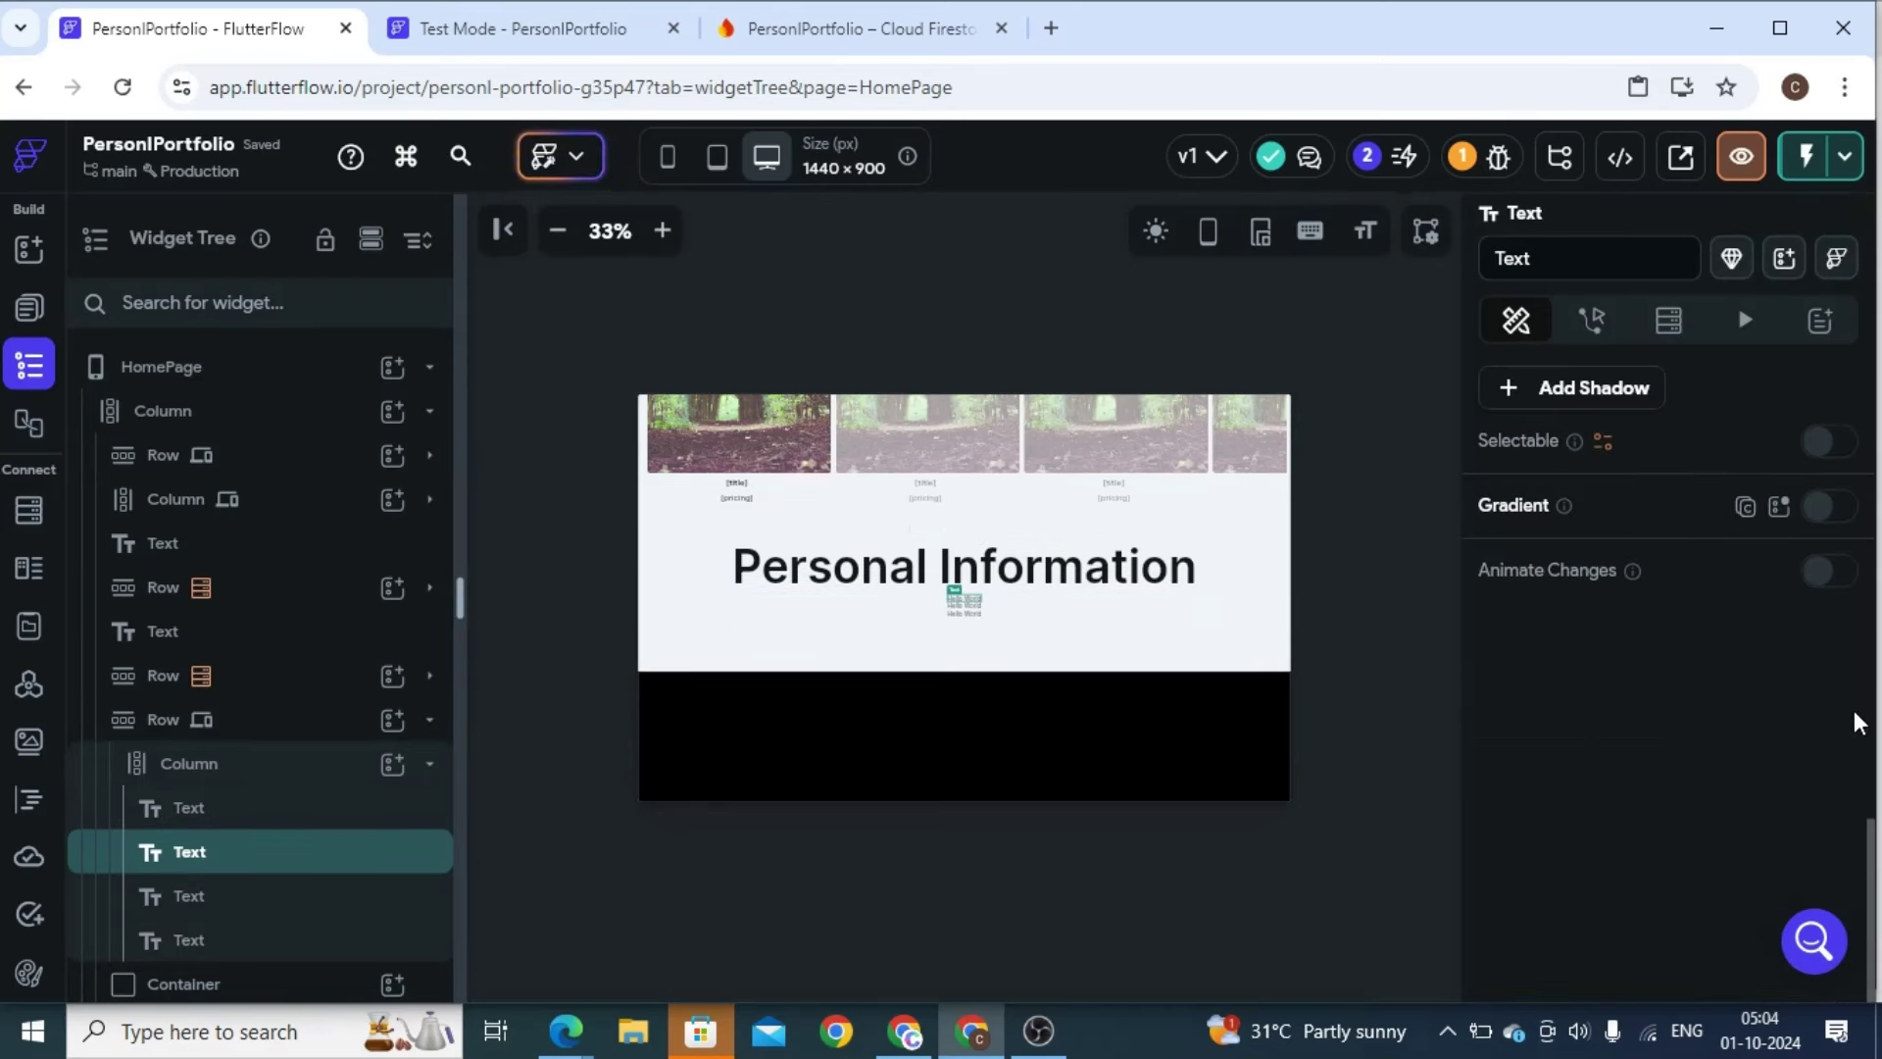
pyautogui.moveTo(1869, 761); pyautogui.dragTo(1870, 727)
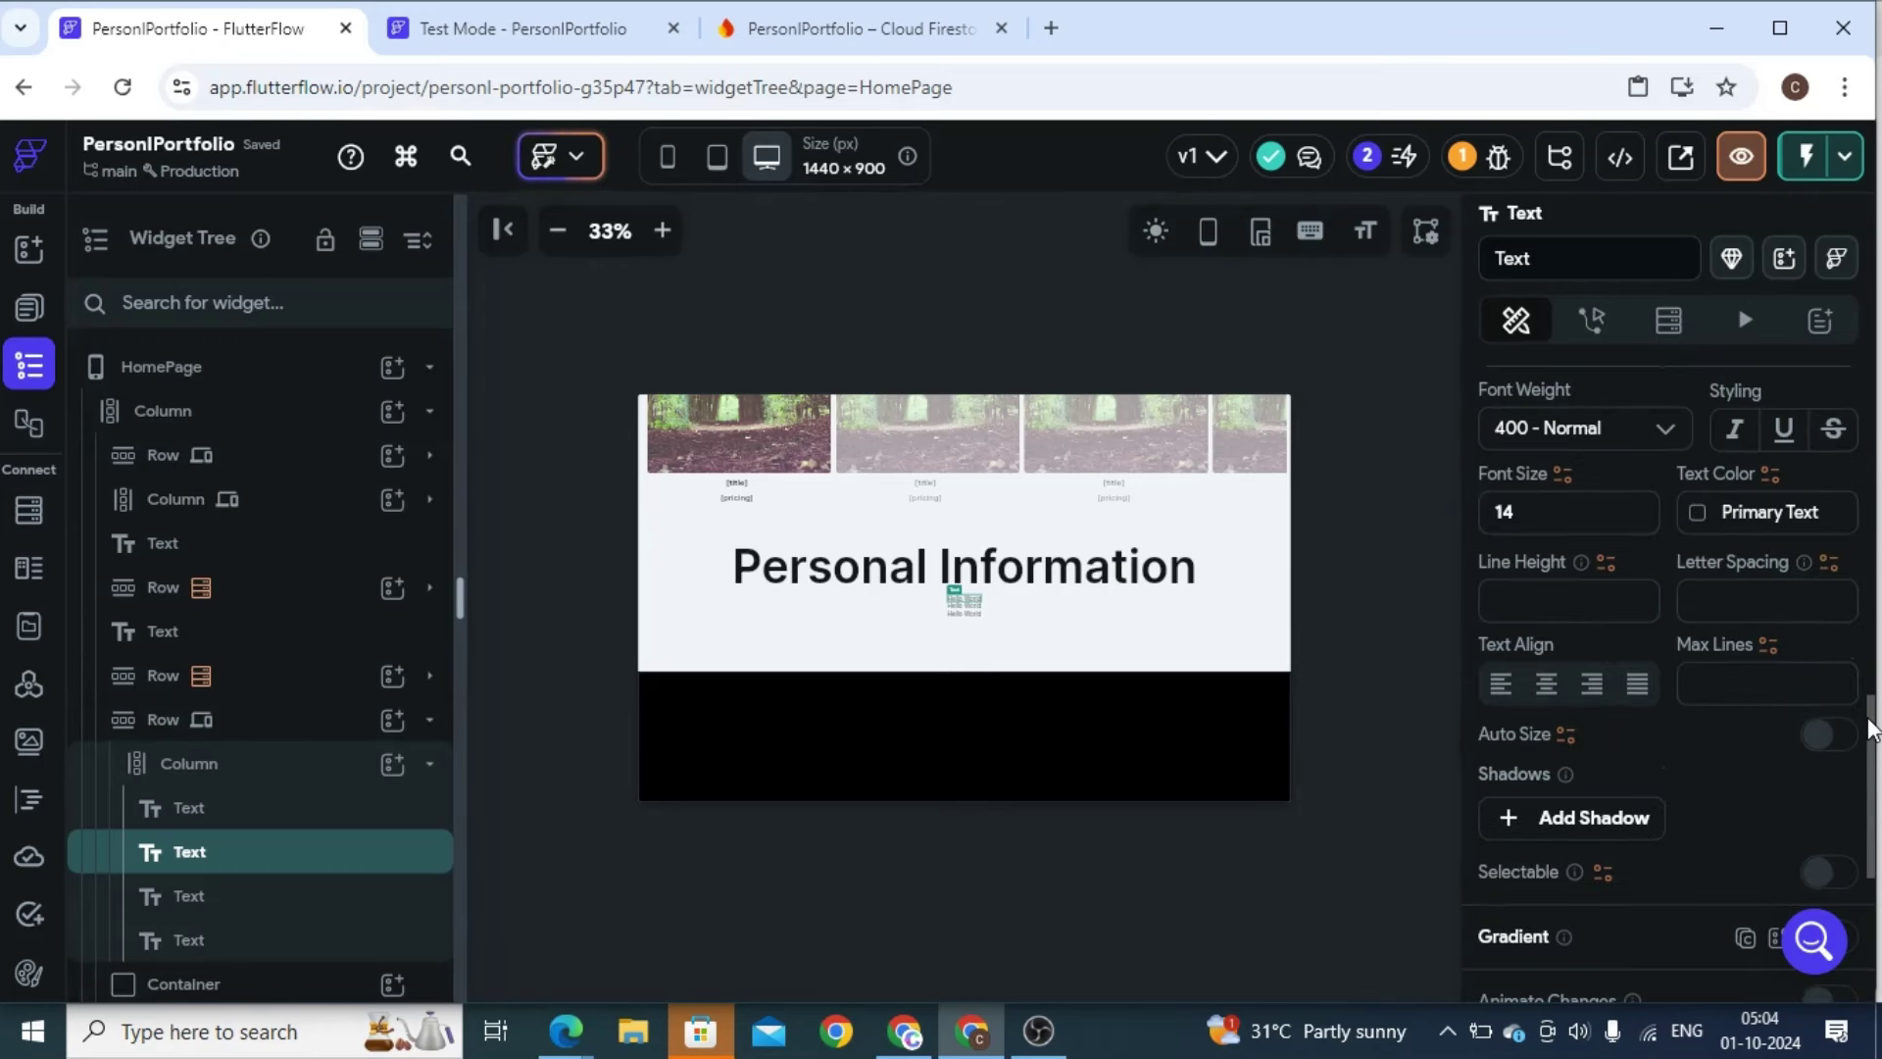
pyautogui.doubleClick(1507, 511)
pyautogui.write('20')
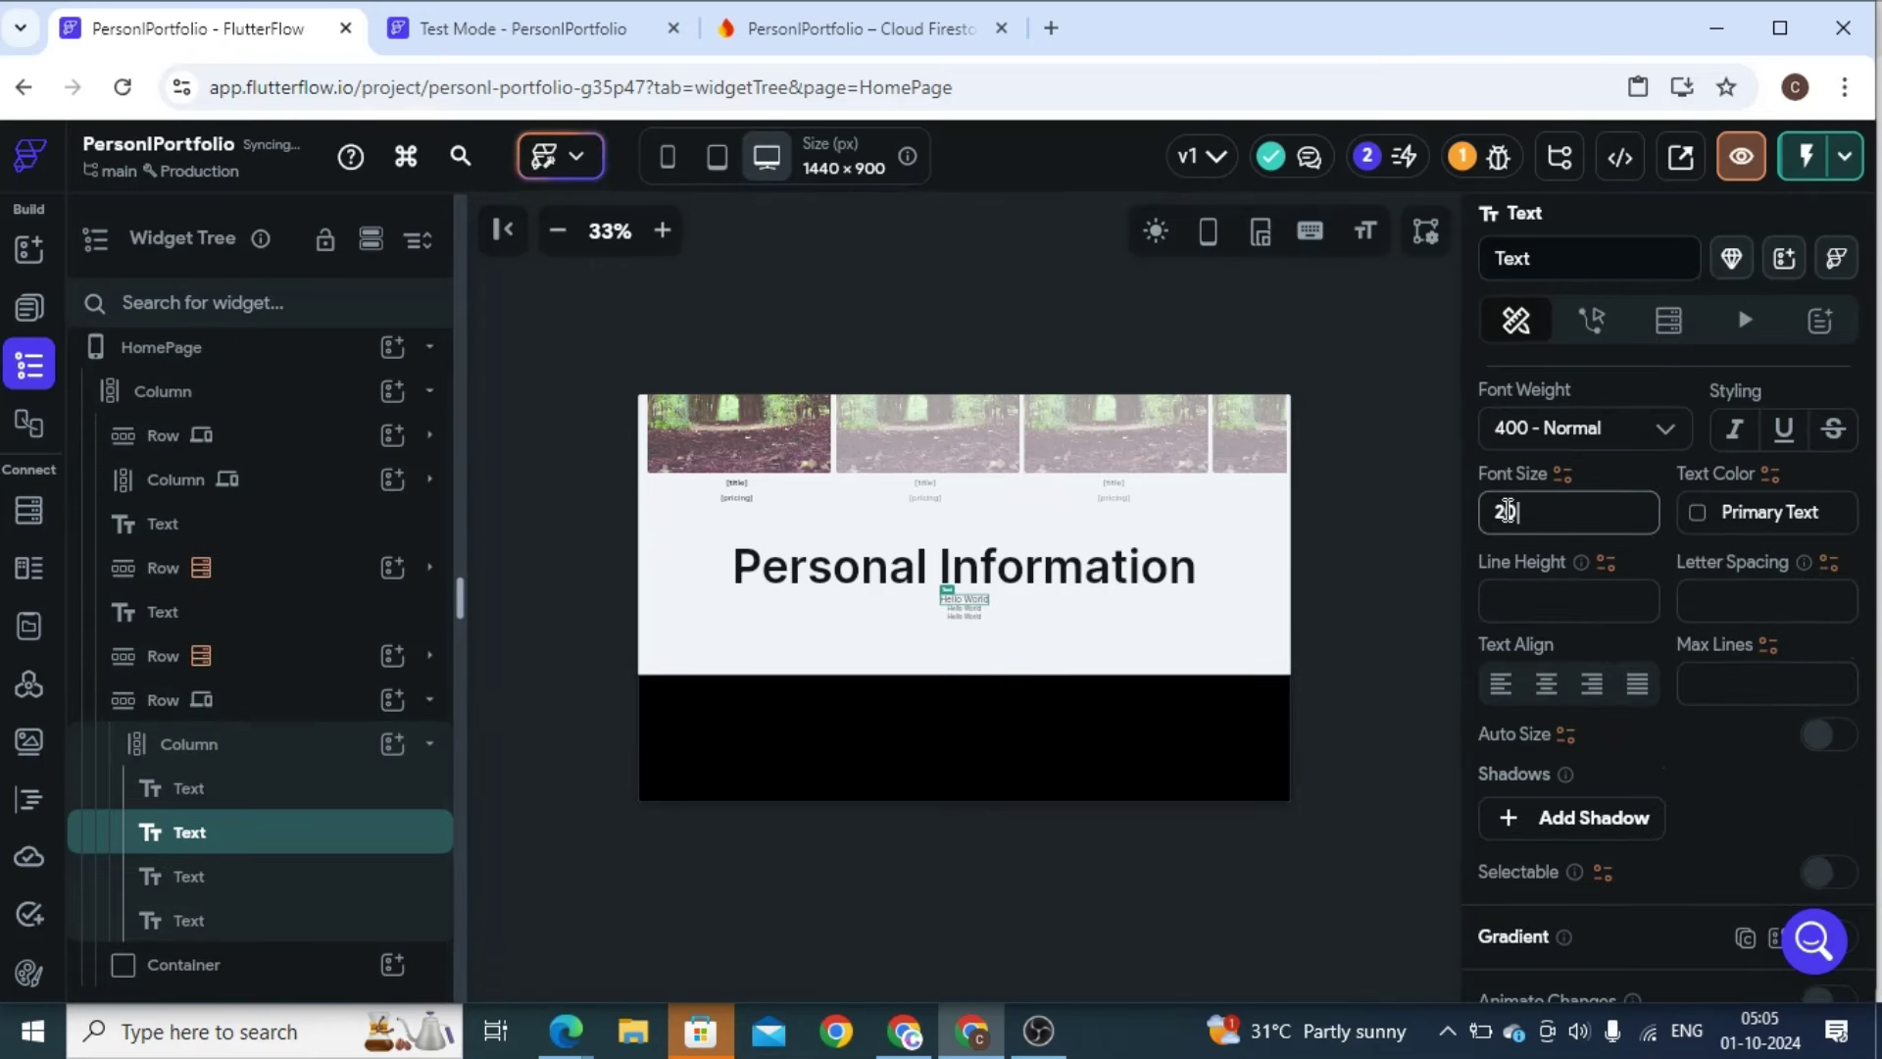
pyautogui.click(1507, 442)
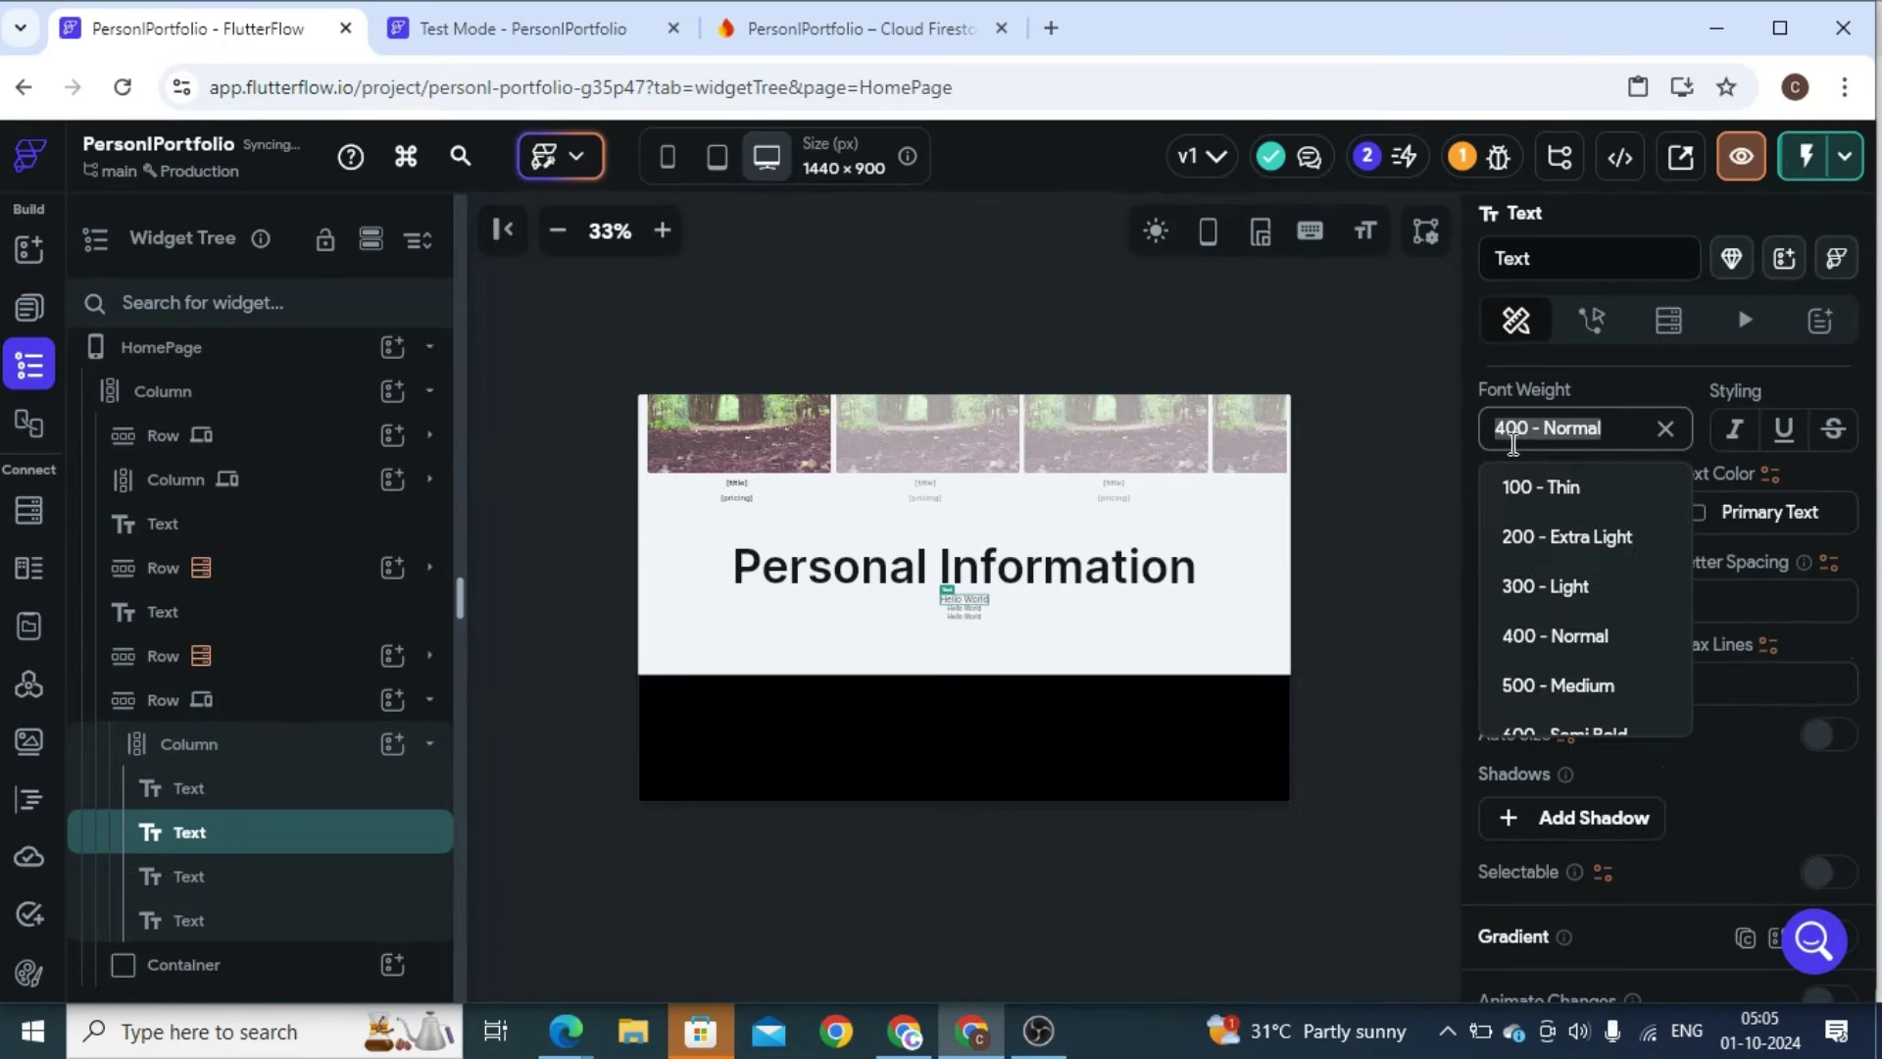
pyautogui.click(1558, 688)
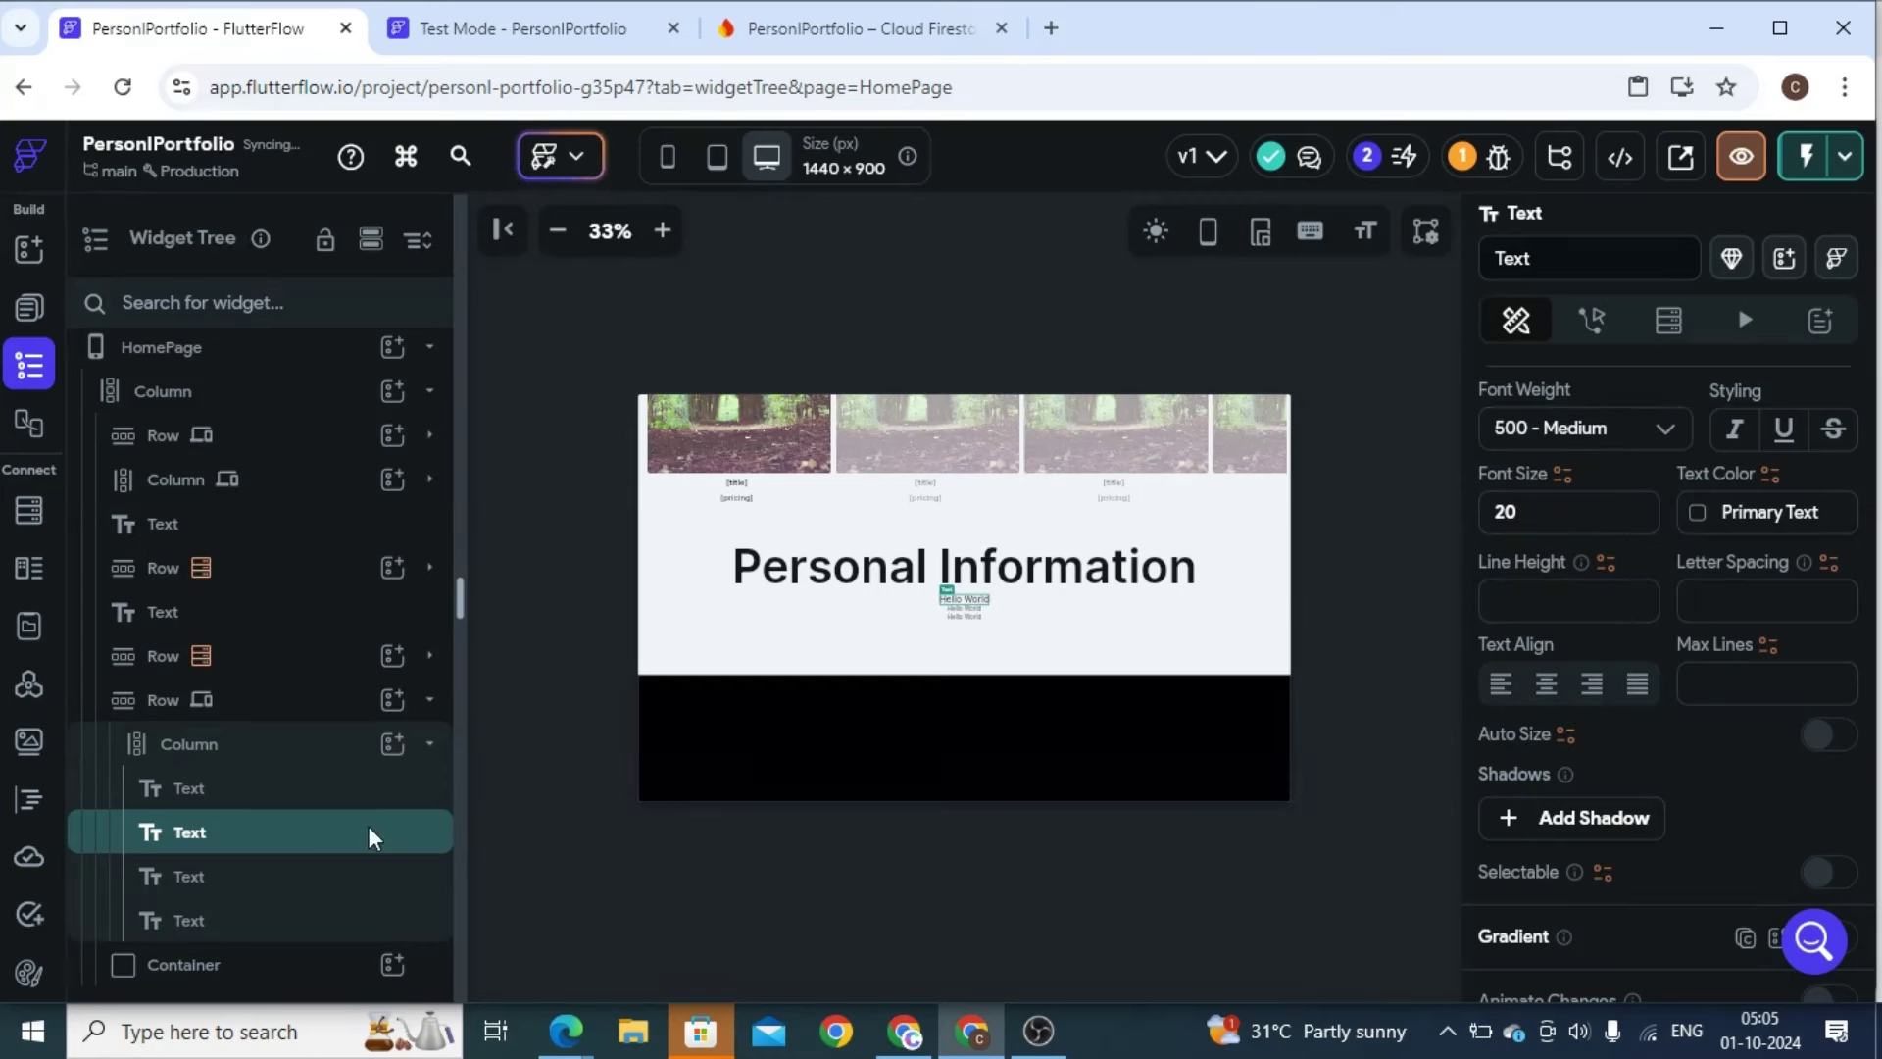
# Give the second and third Hello World lines font size 20 and Medium weight
pyautogui.click(283, 873)
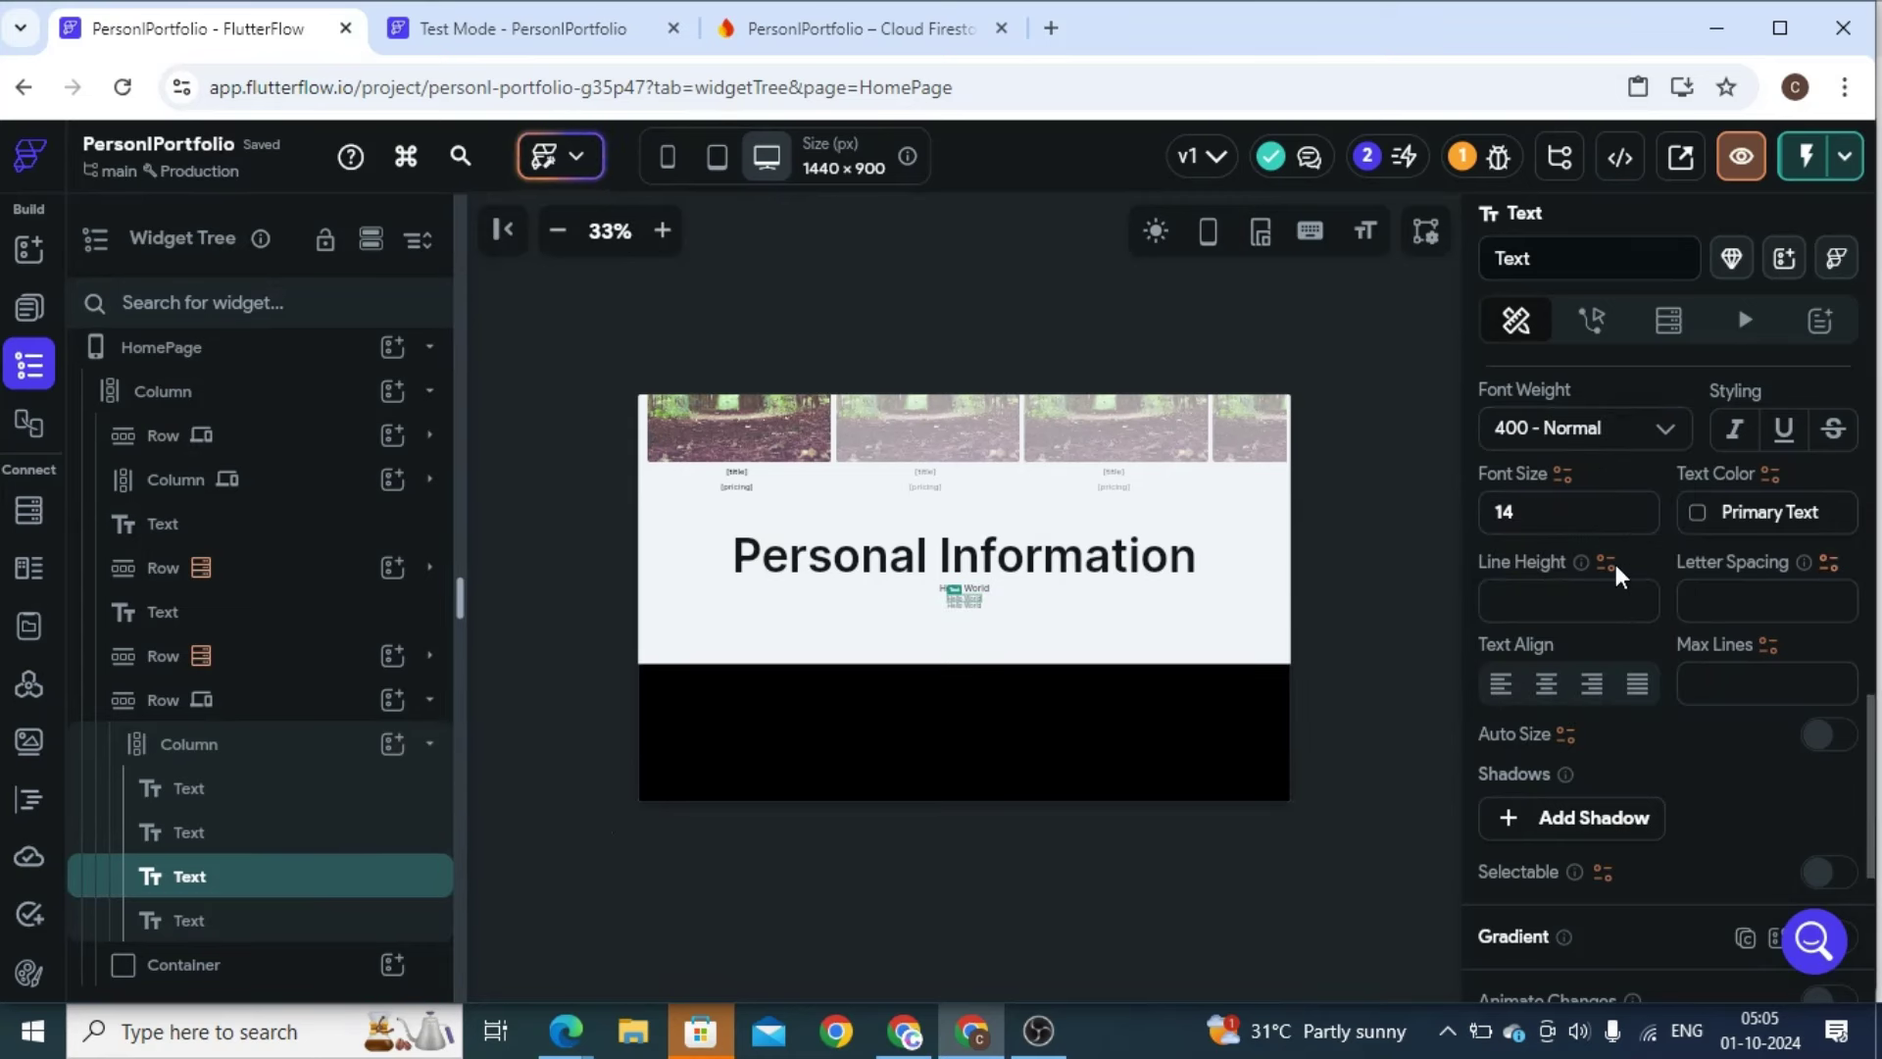
pyautogui.doubleClick(1525, 520)
pyautogui.write('20')
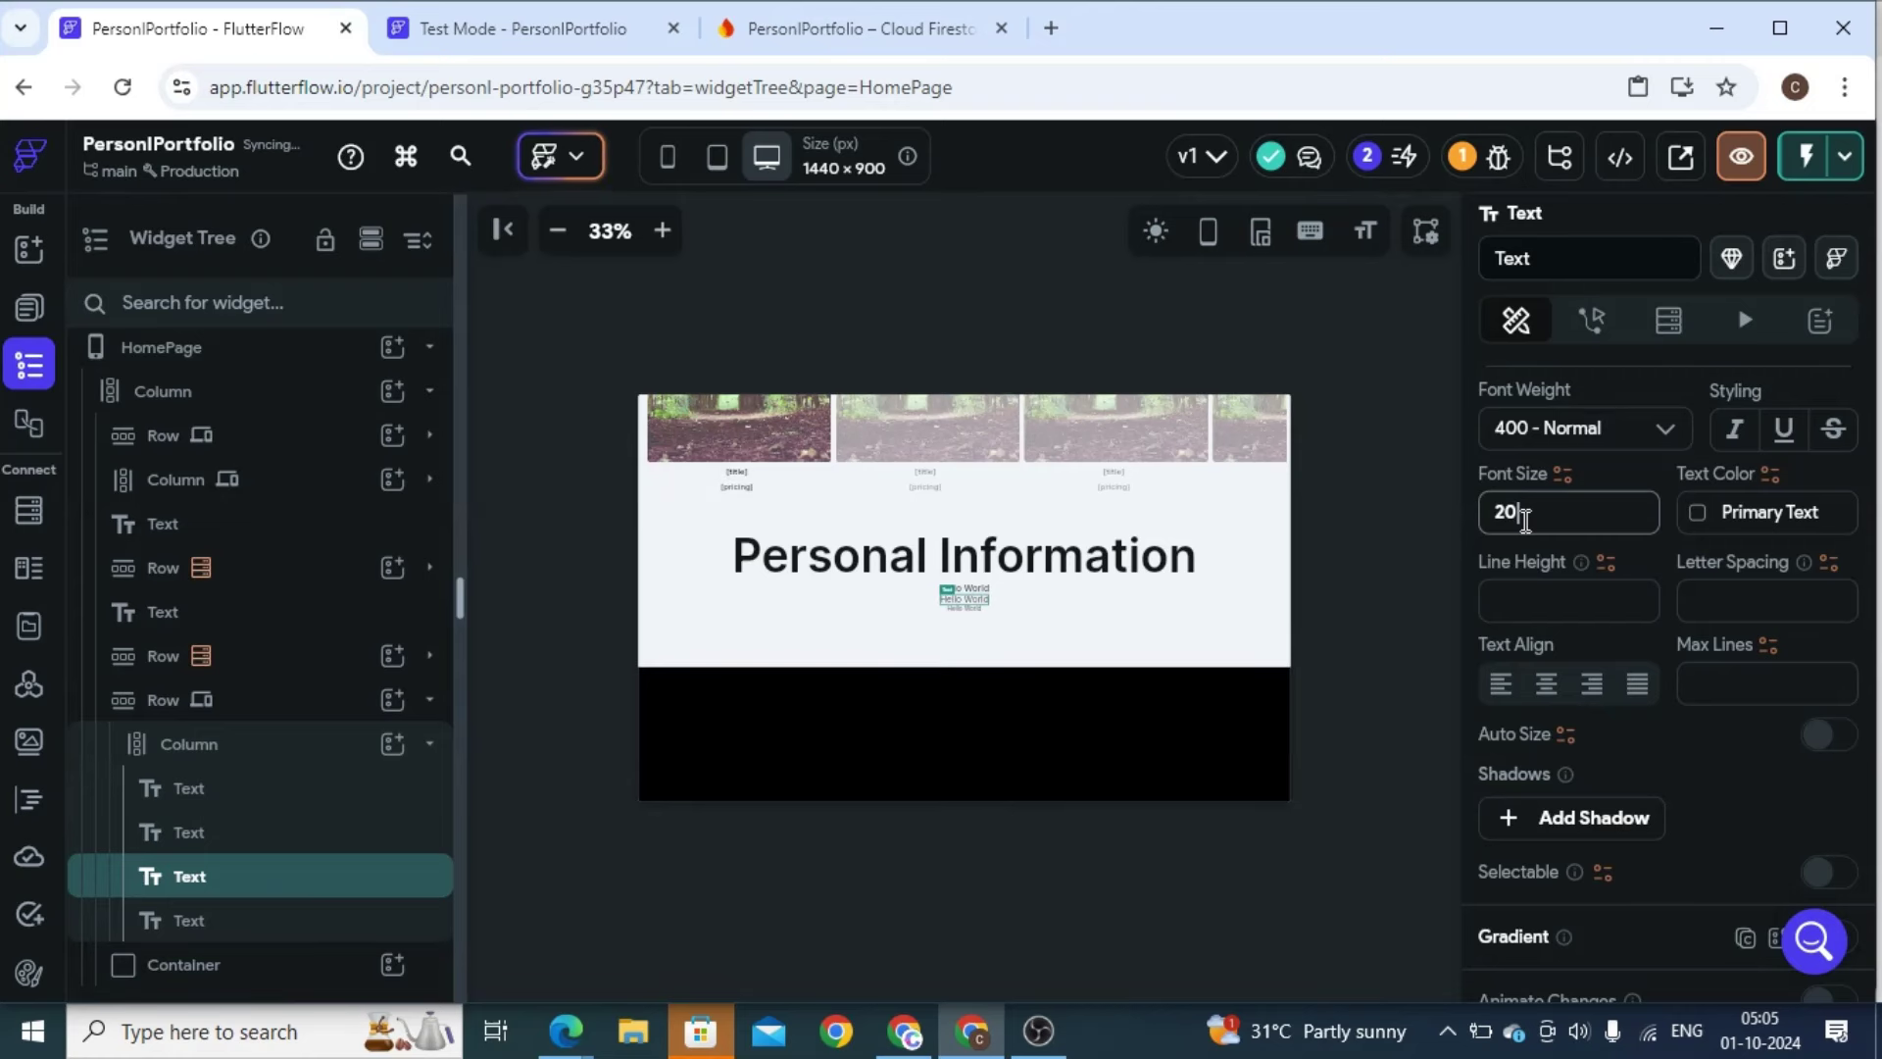
pyautogui.click(1553, 429)
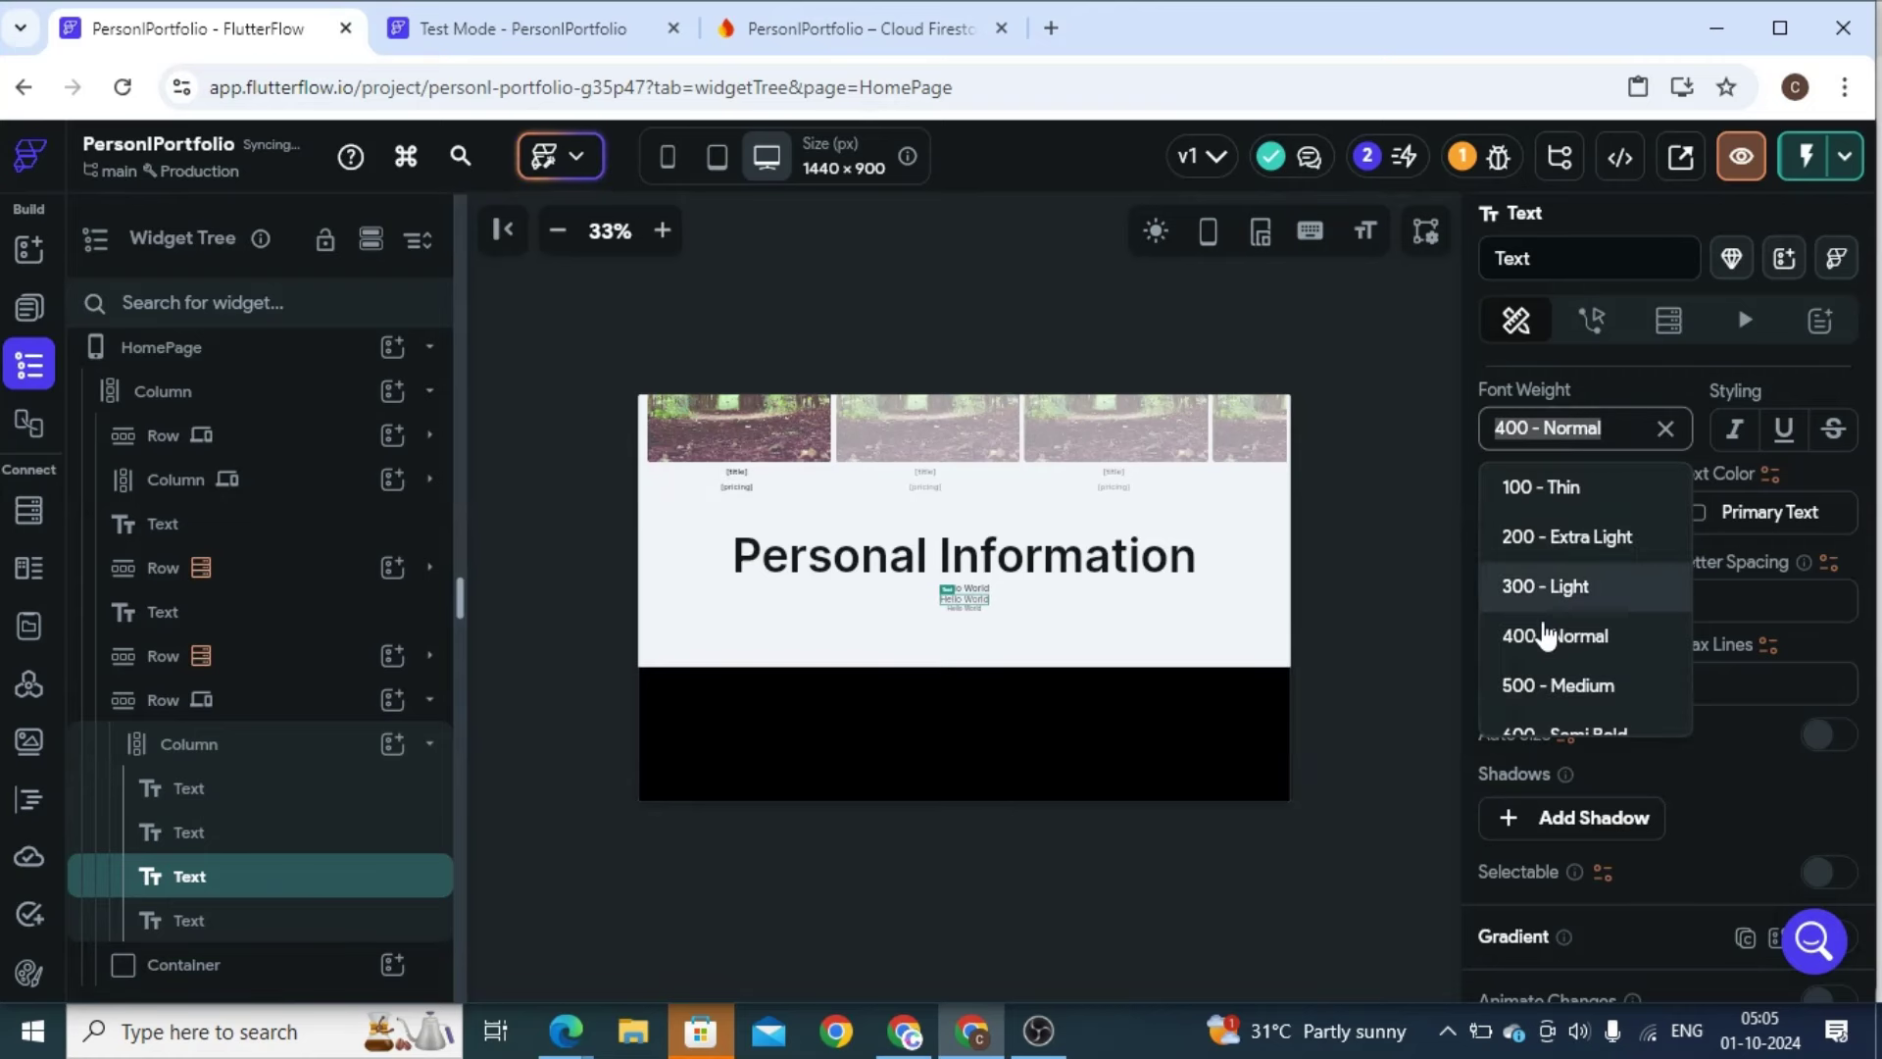
pyautogui.click(1549, 681)
pyautogui.click(285, 920)
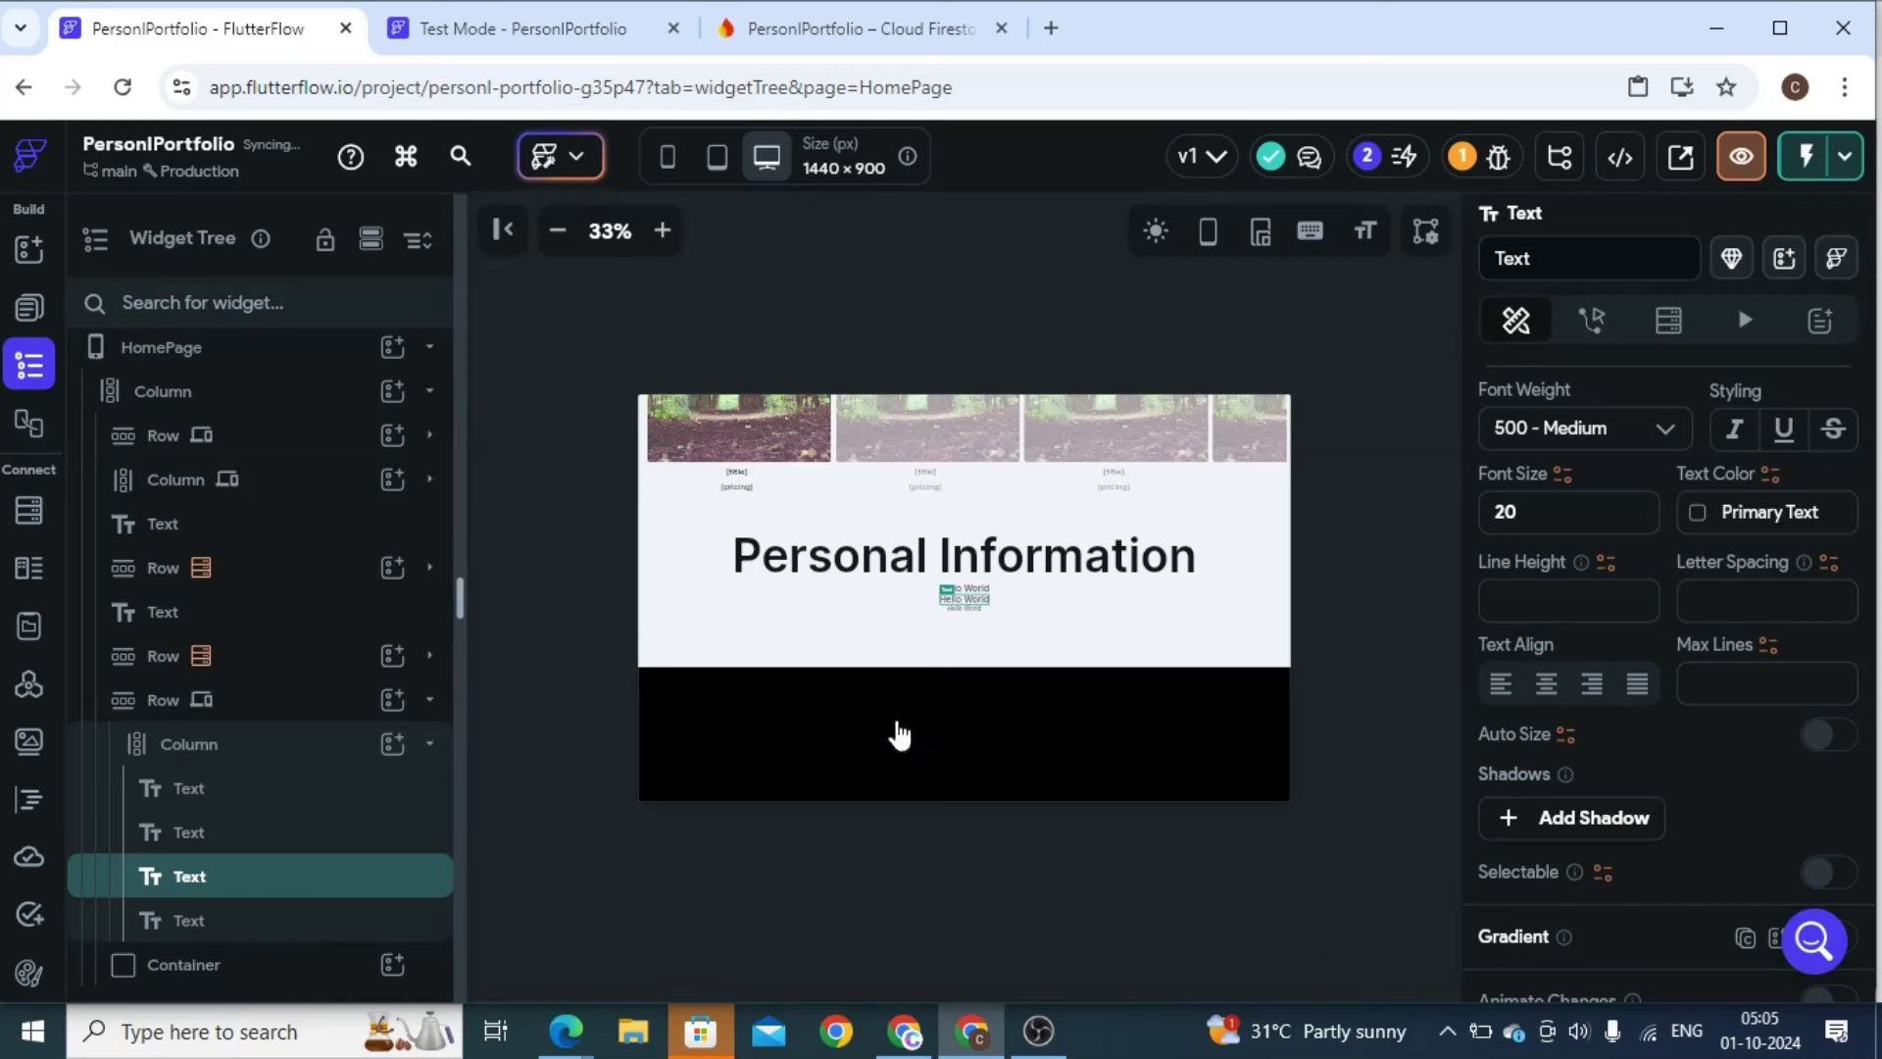
pyautogui.doubleClick(1538, 506)
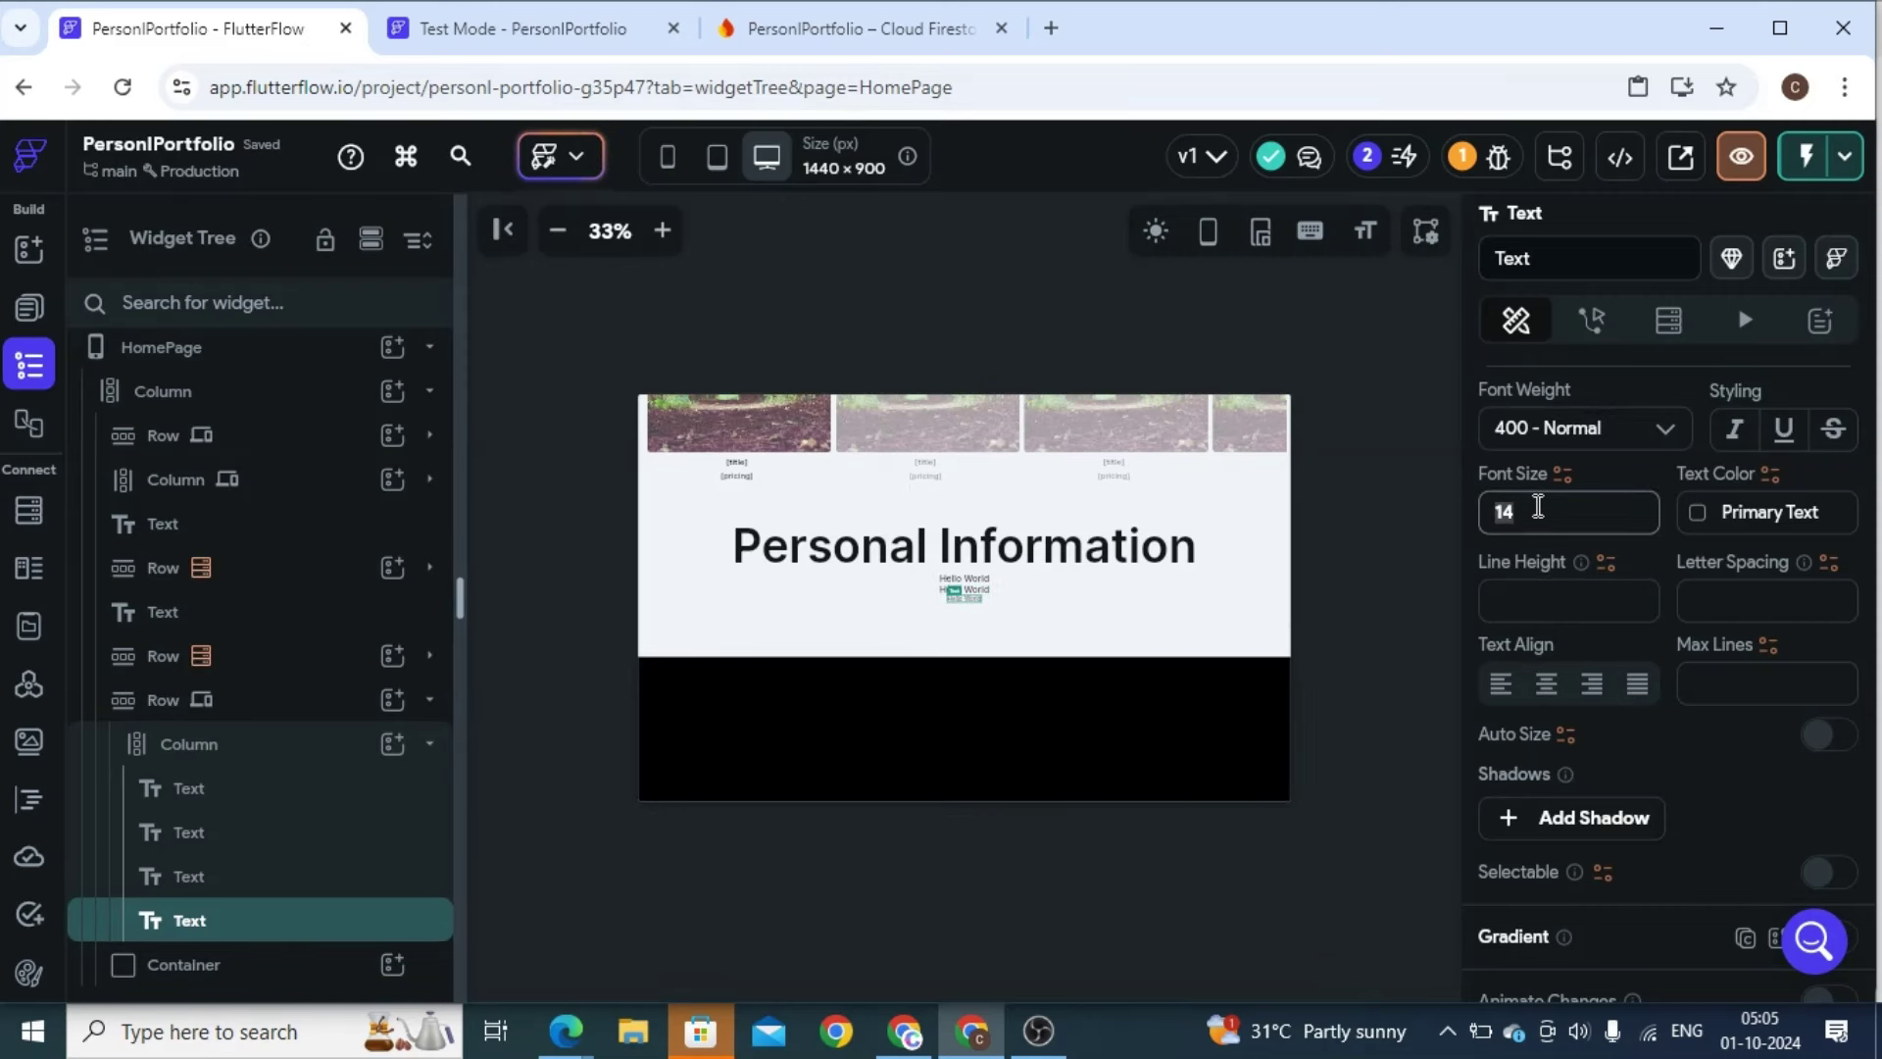
pyautogui.write('30')
pyautogui.click(1568, 428)
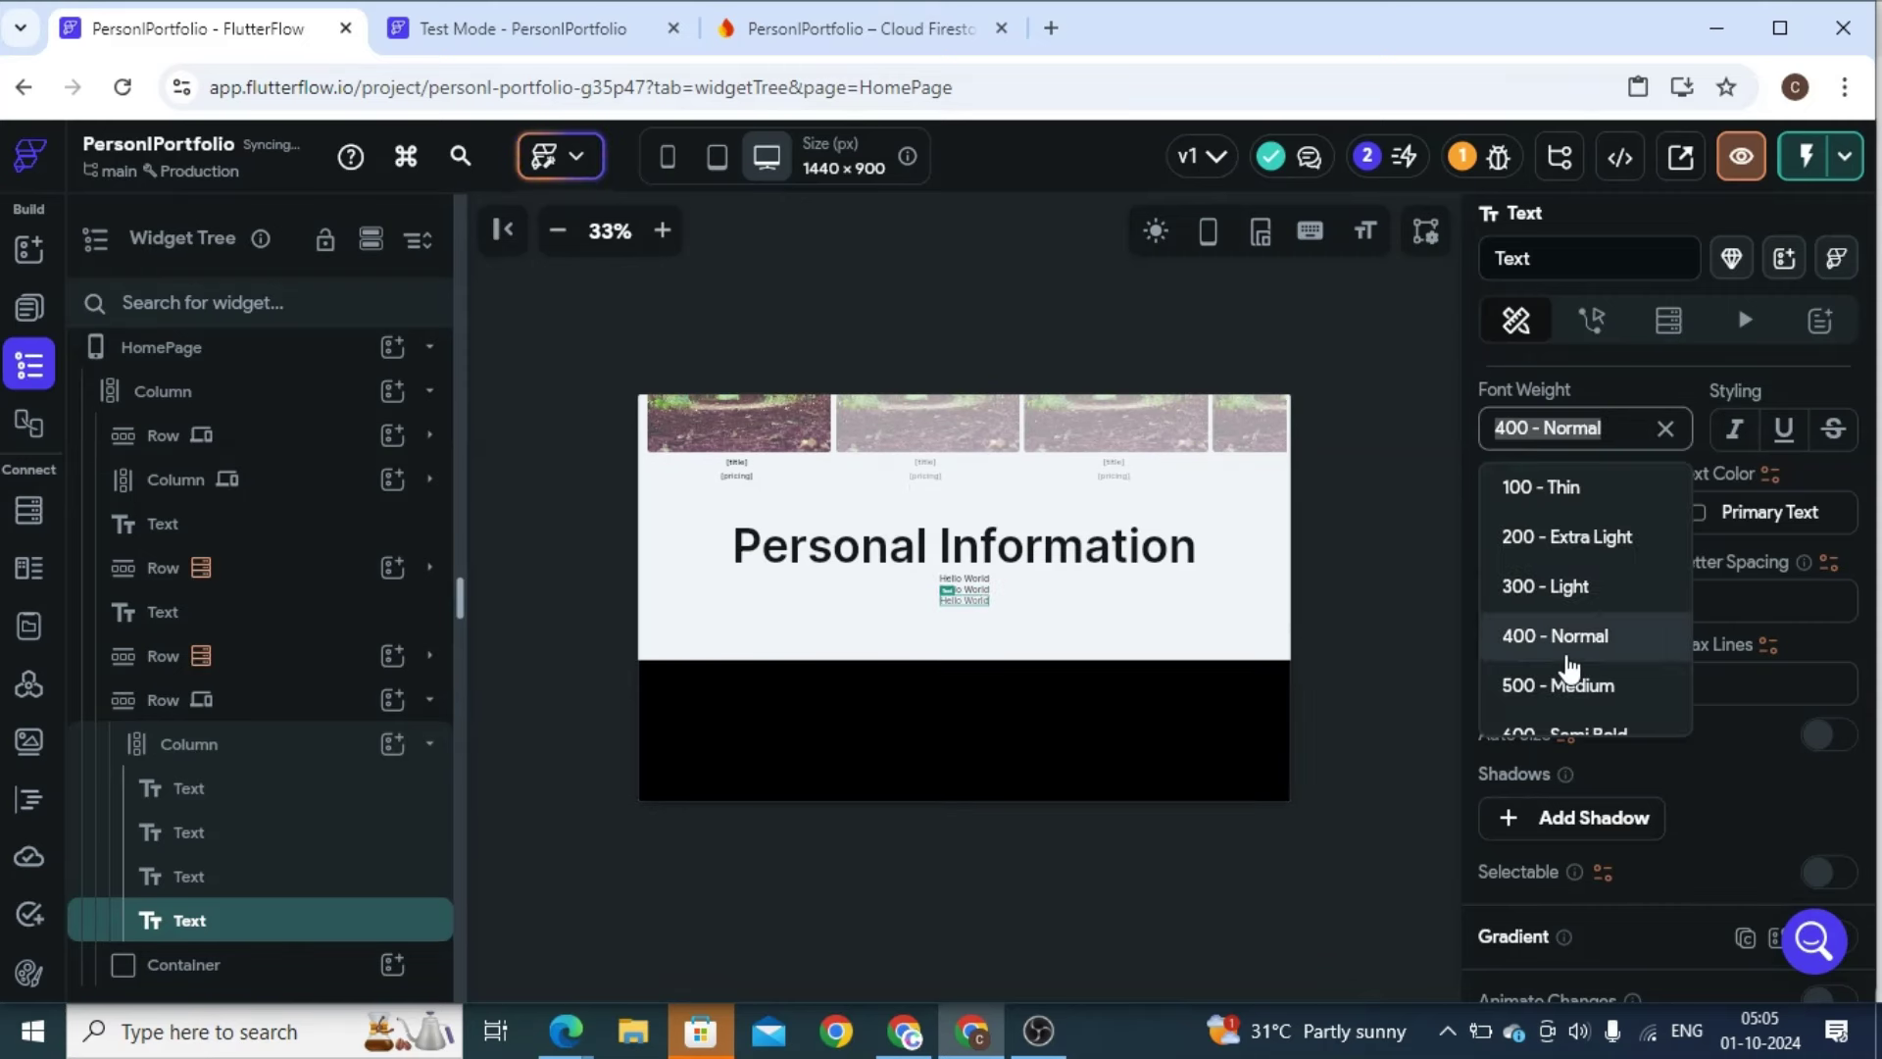
pyautogui.click(1563, 686)
pyautogui.scroll(5, 1604, 581)
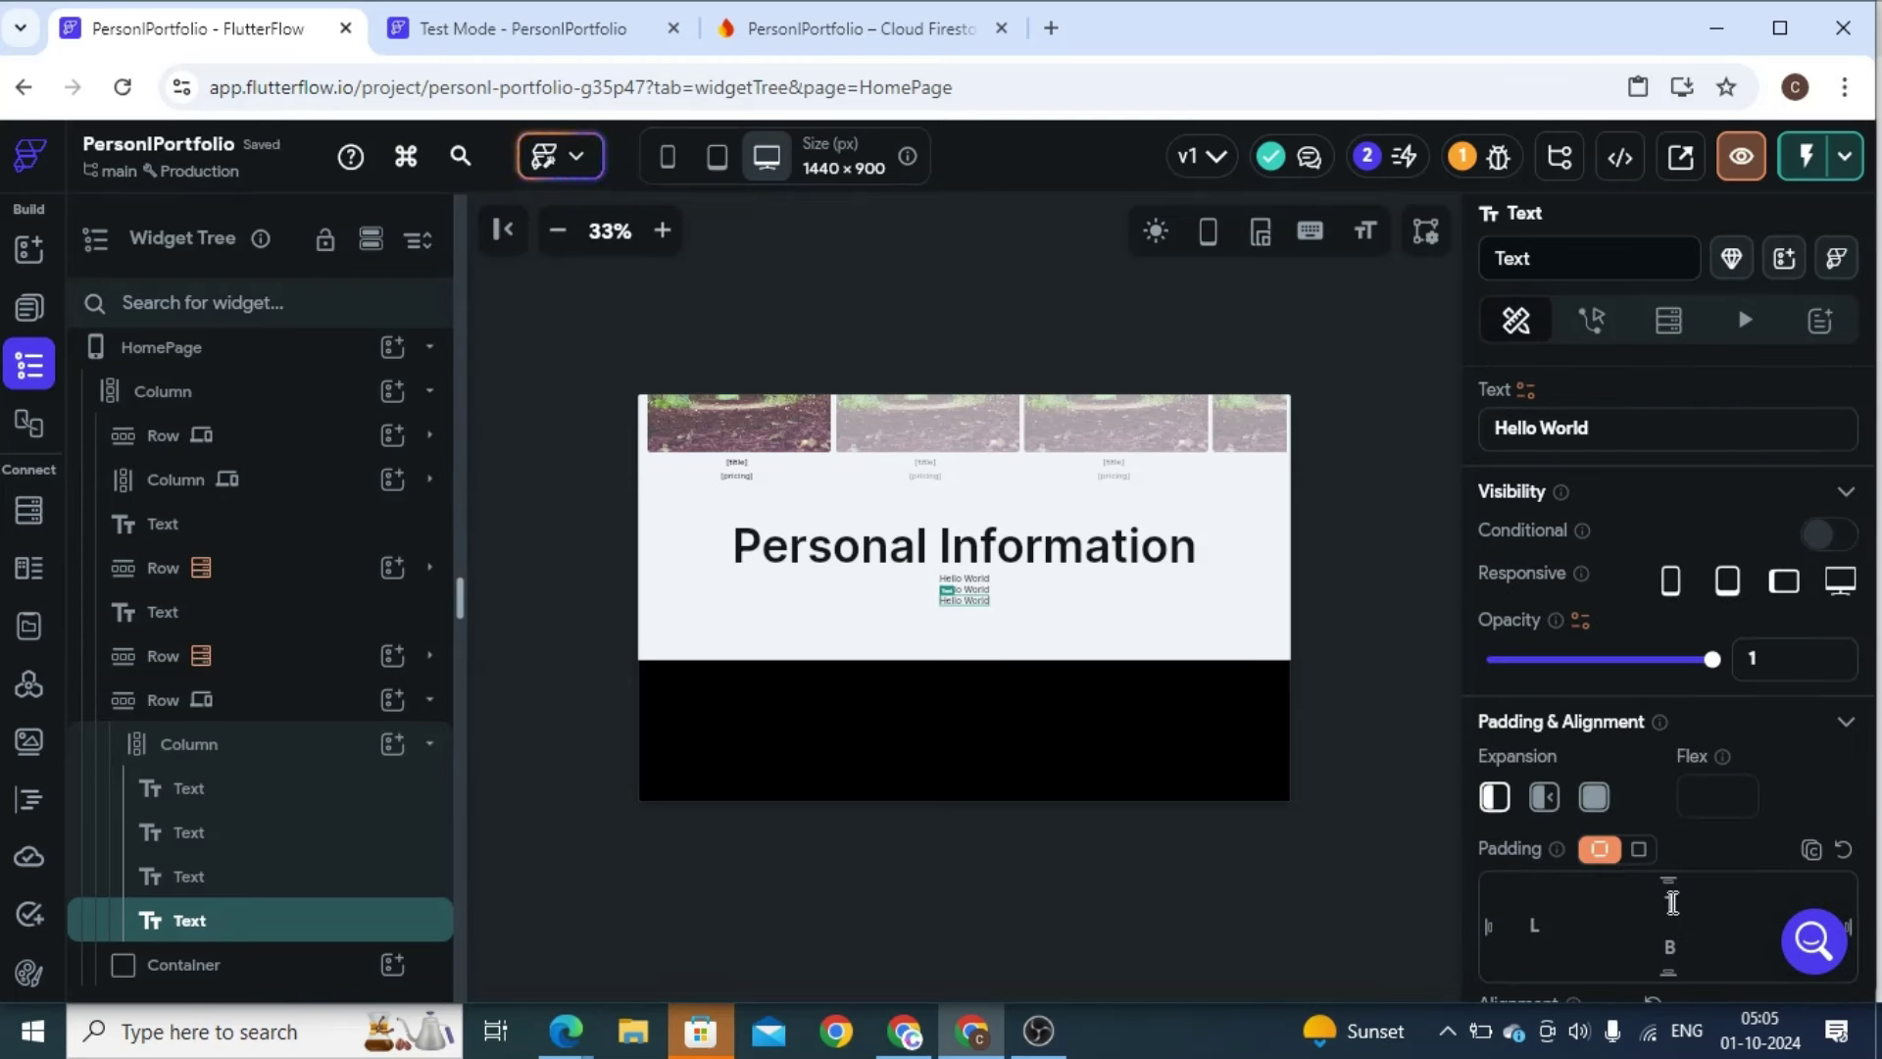
pyautogui.write('20')
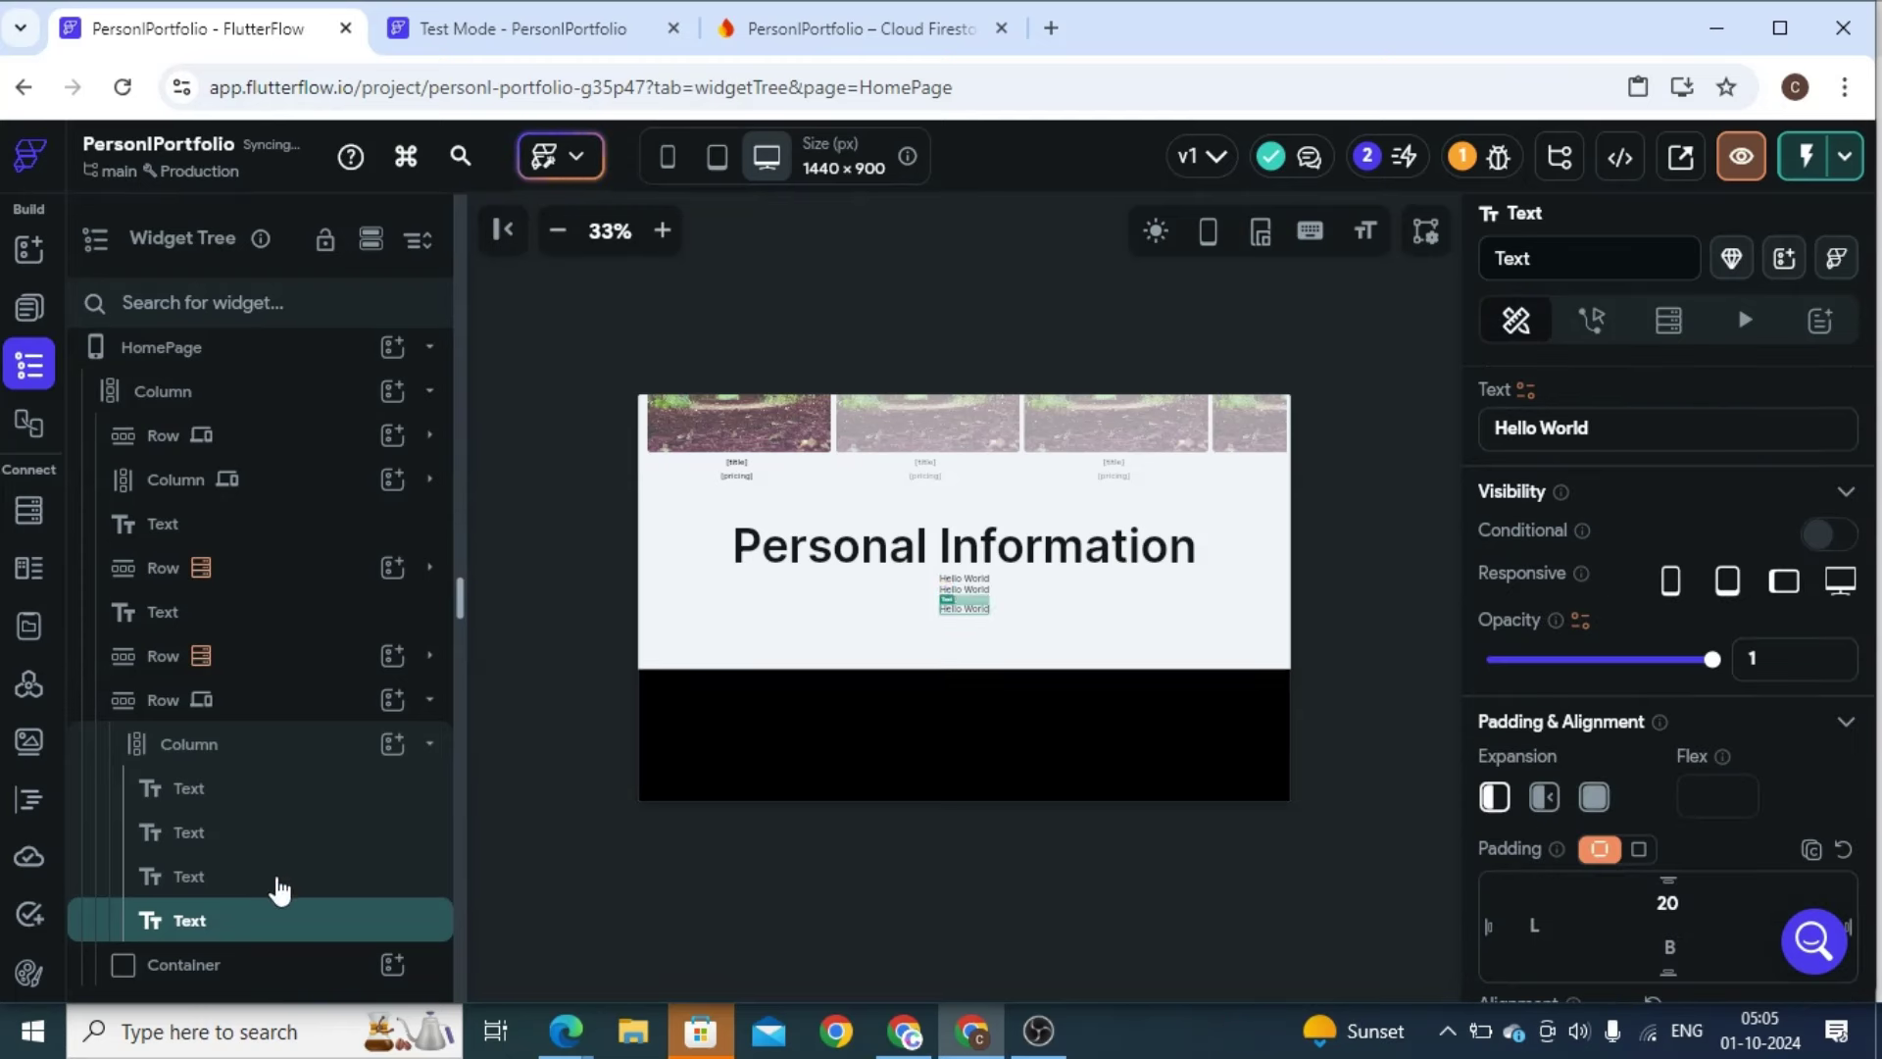
# Add a top padding of 20 to the second and first Hello World lines
pyautogui.click(279, 887)
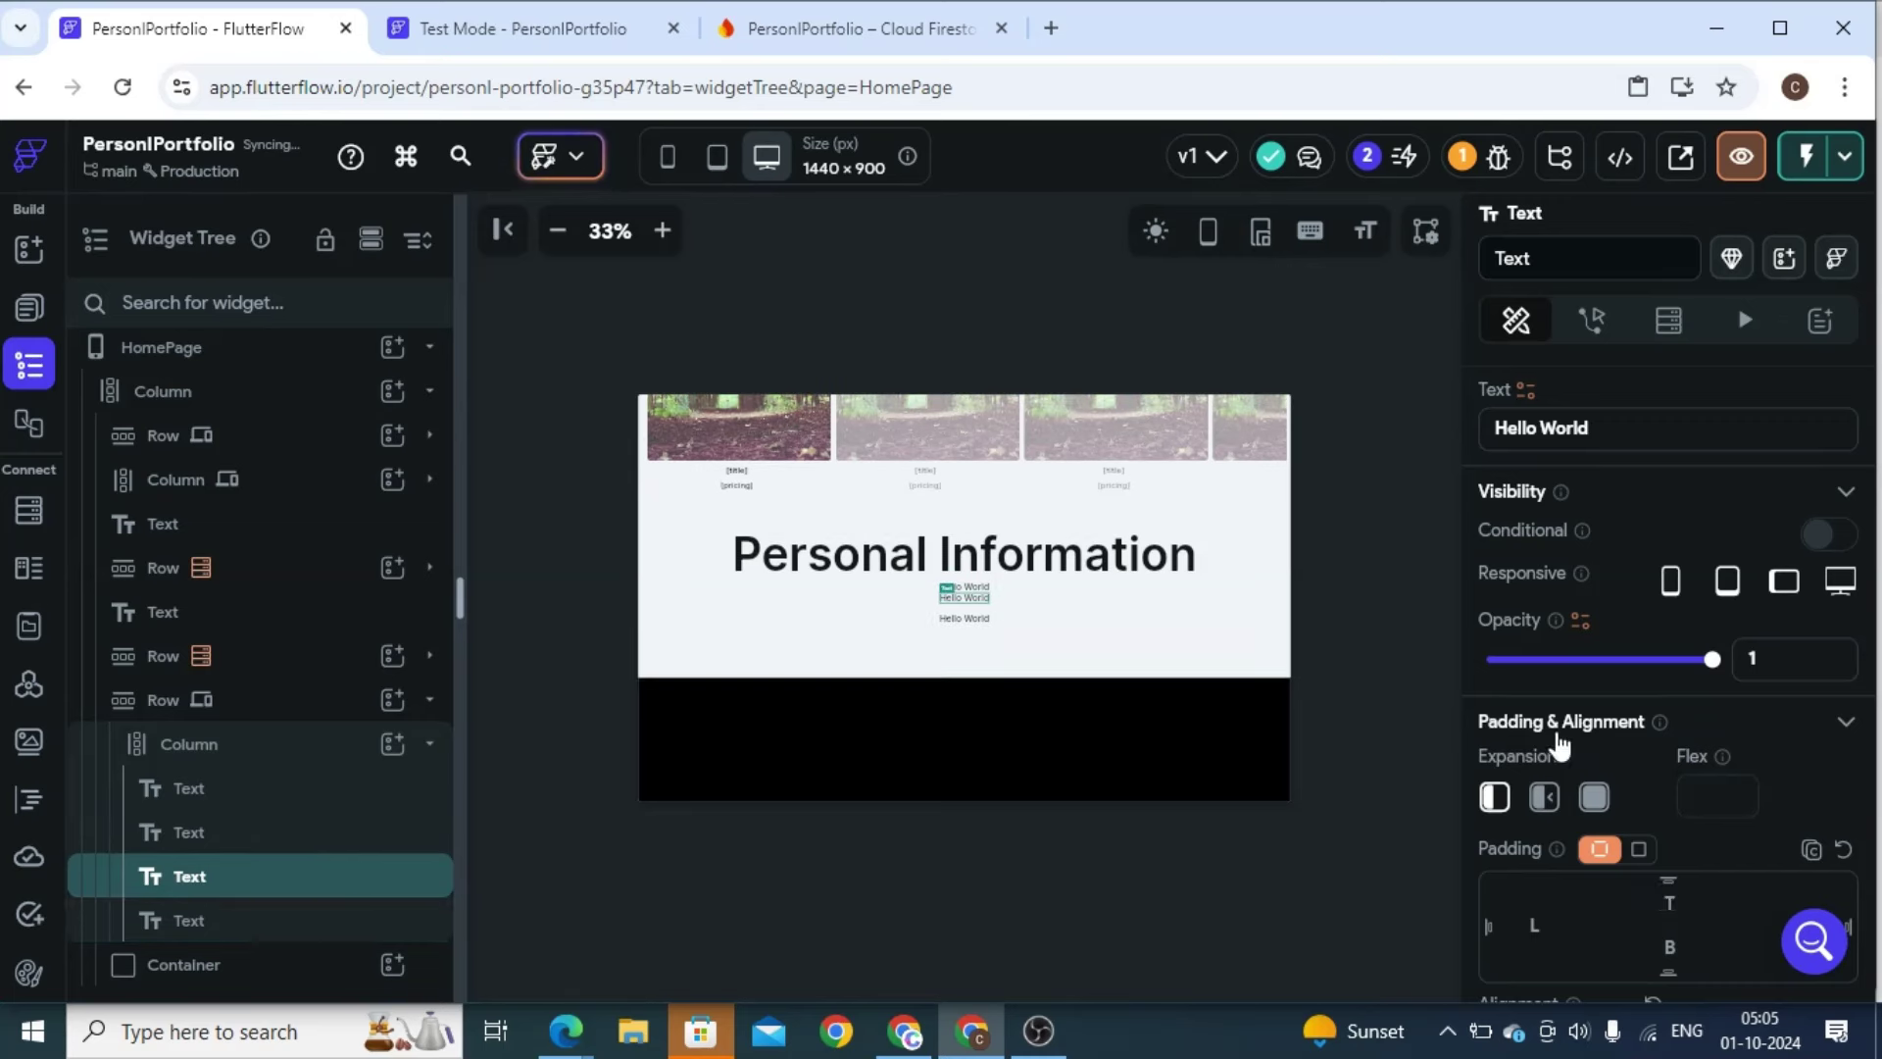
pyautogui.click(1671, 906)
pyautogui.write('20')
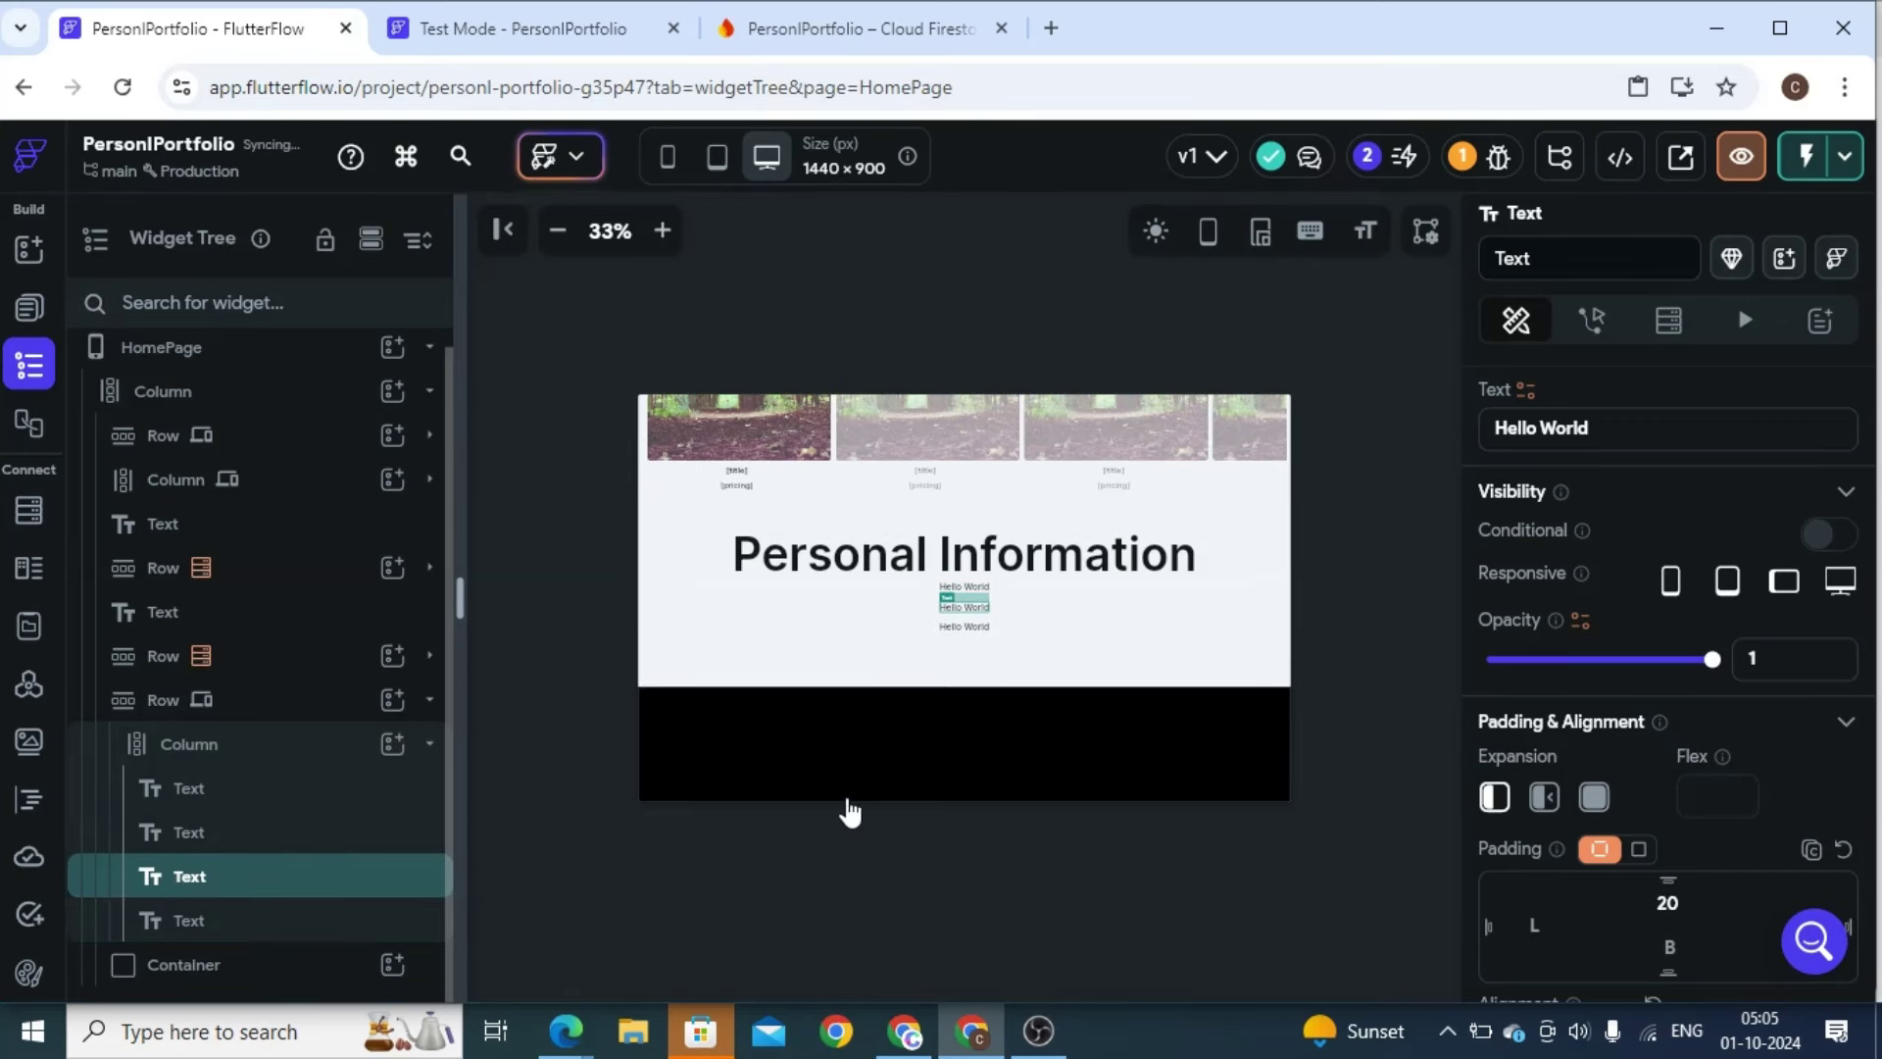
pyautogui.click(965, 586)
pyautogui.click(1686, 907)
pyautogui.write('20')
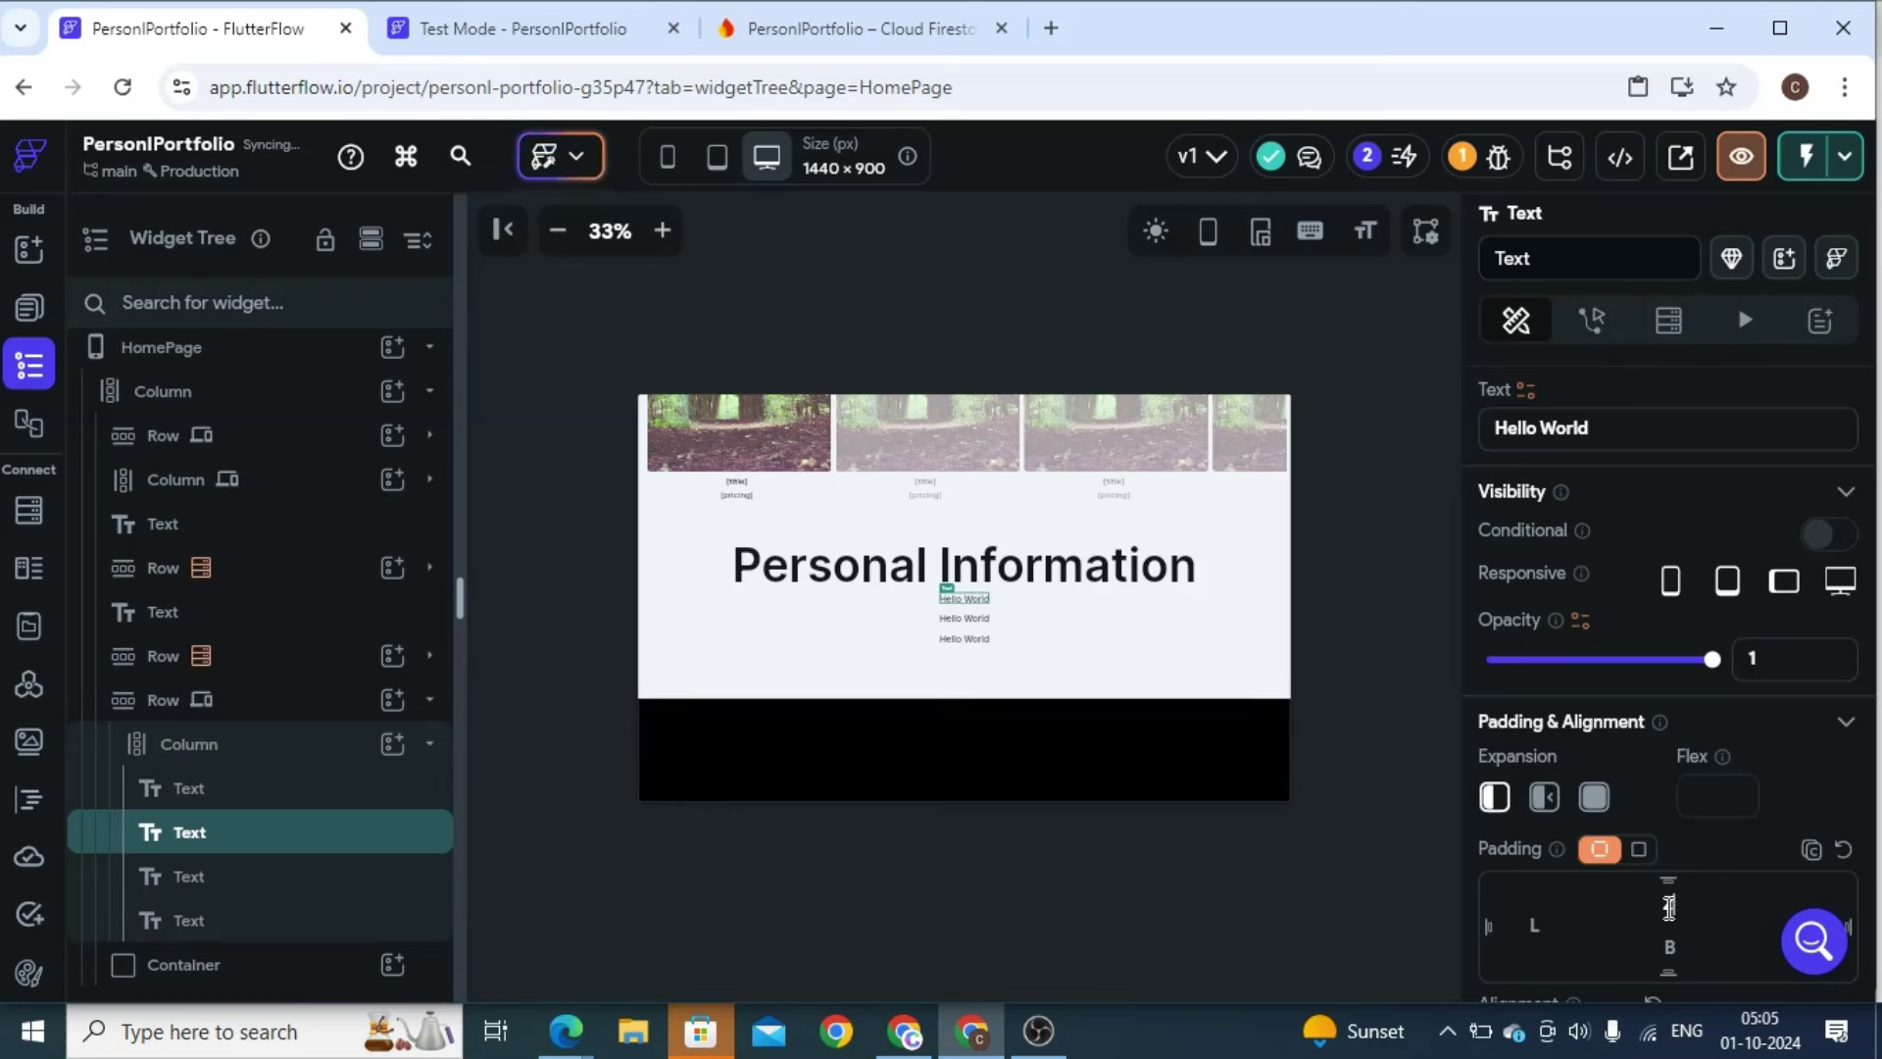
# Change the first two lines to 'College : Sipna COllege' and 'Address: Maharashtra'
pyautogui.tripleClick(1549, 428)
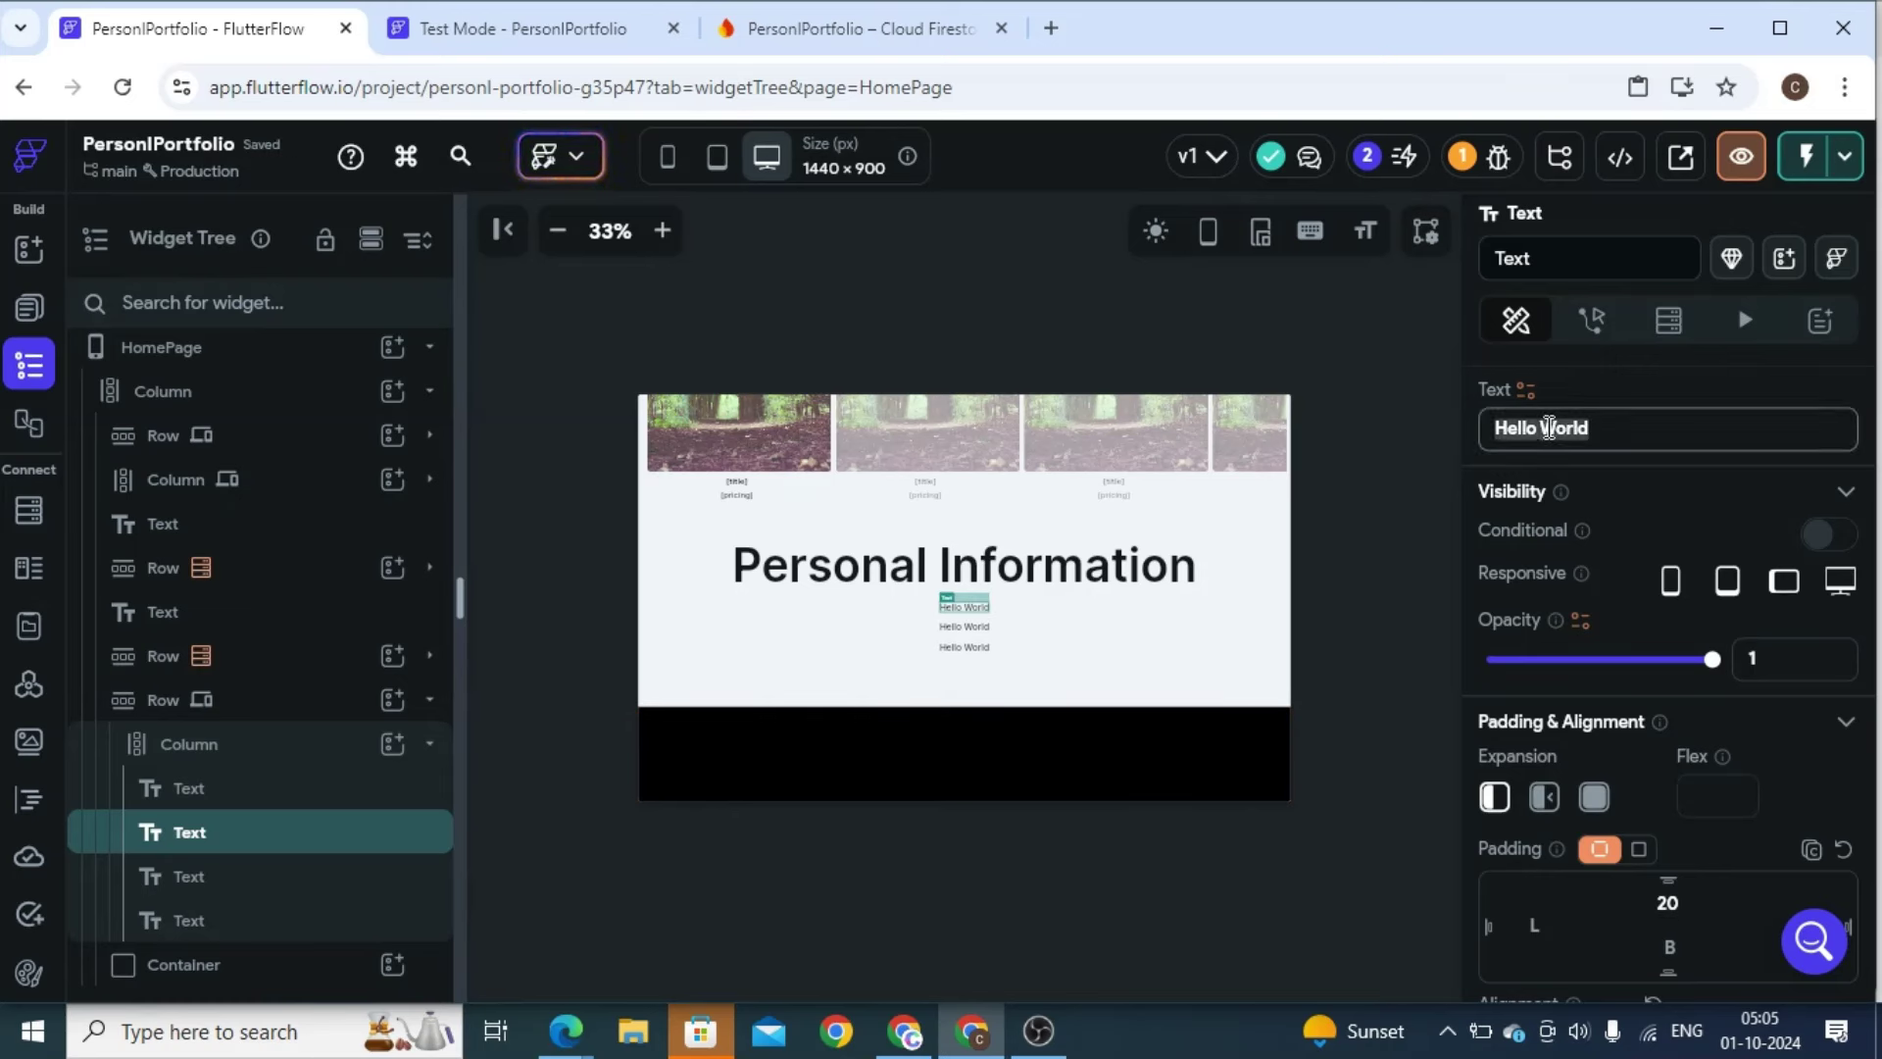
pyautogui.write('College')
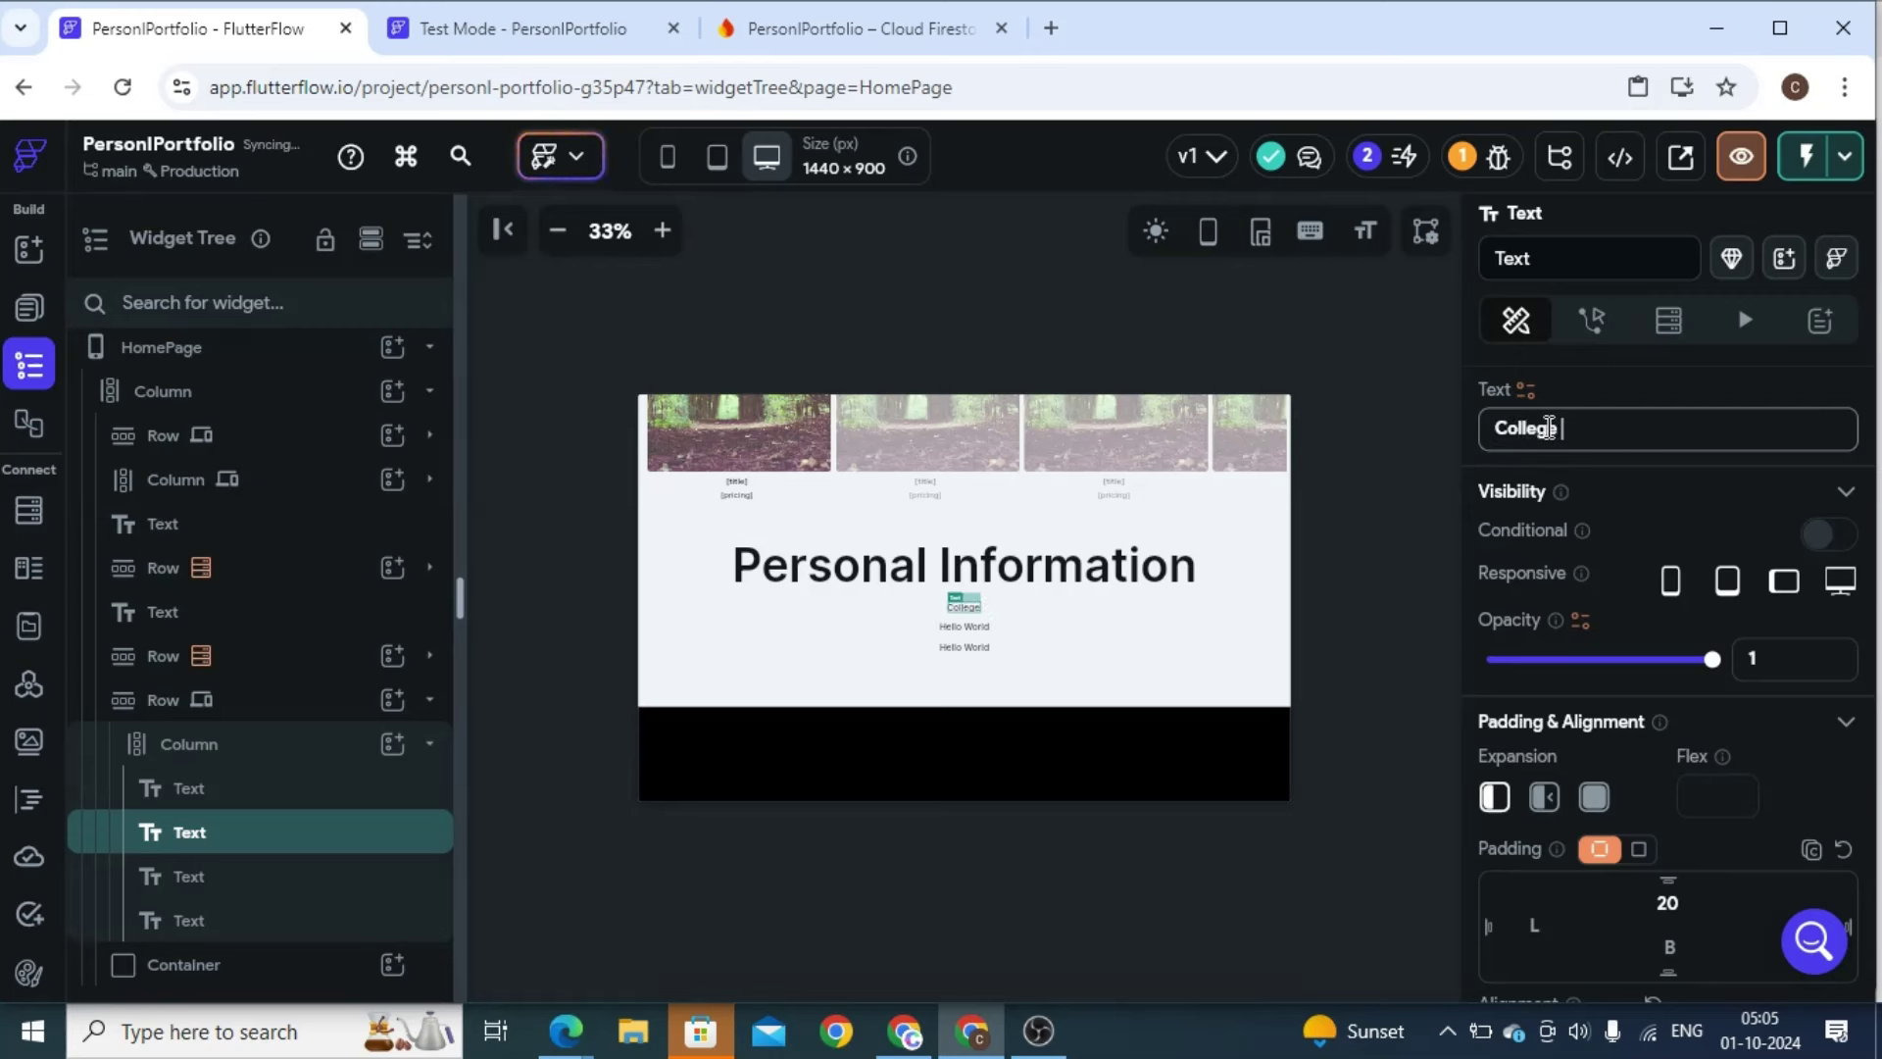
pyautogui.write(' : Sipna ')
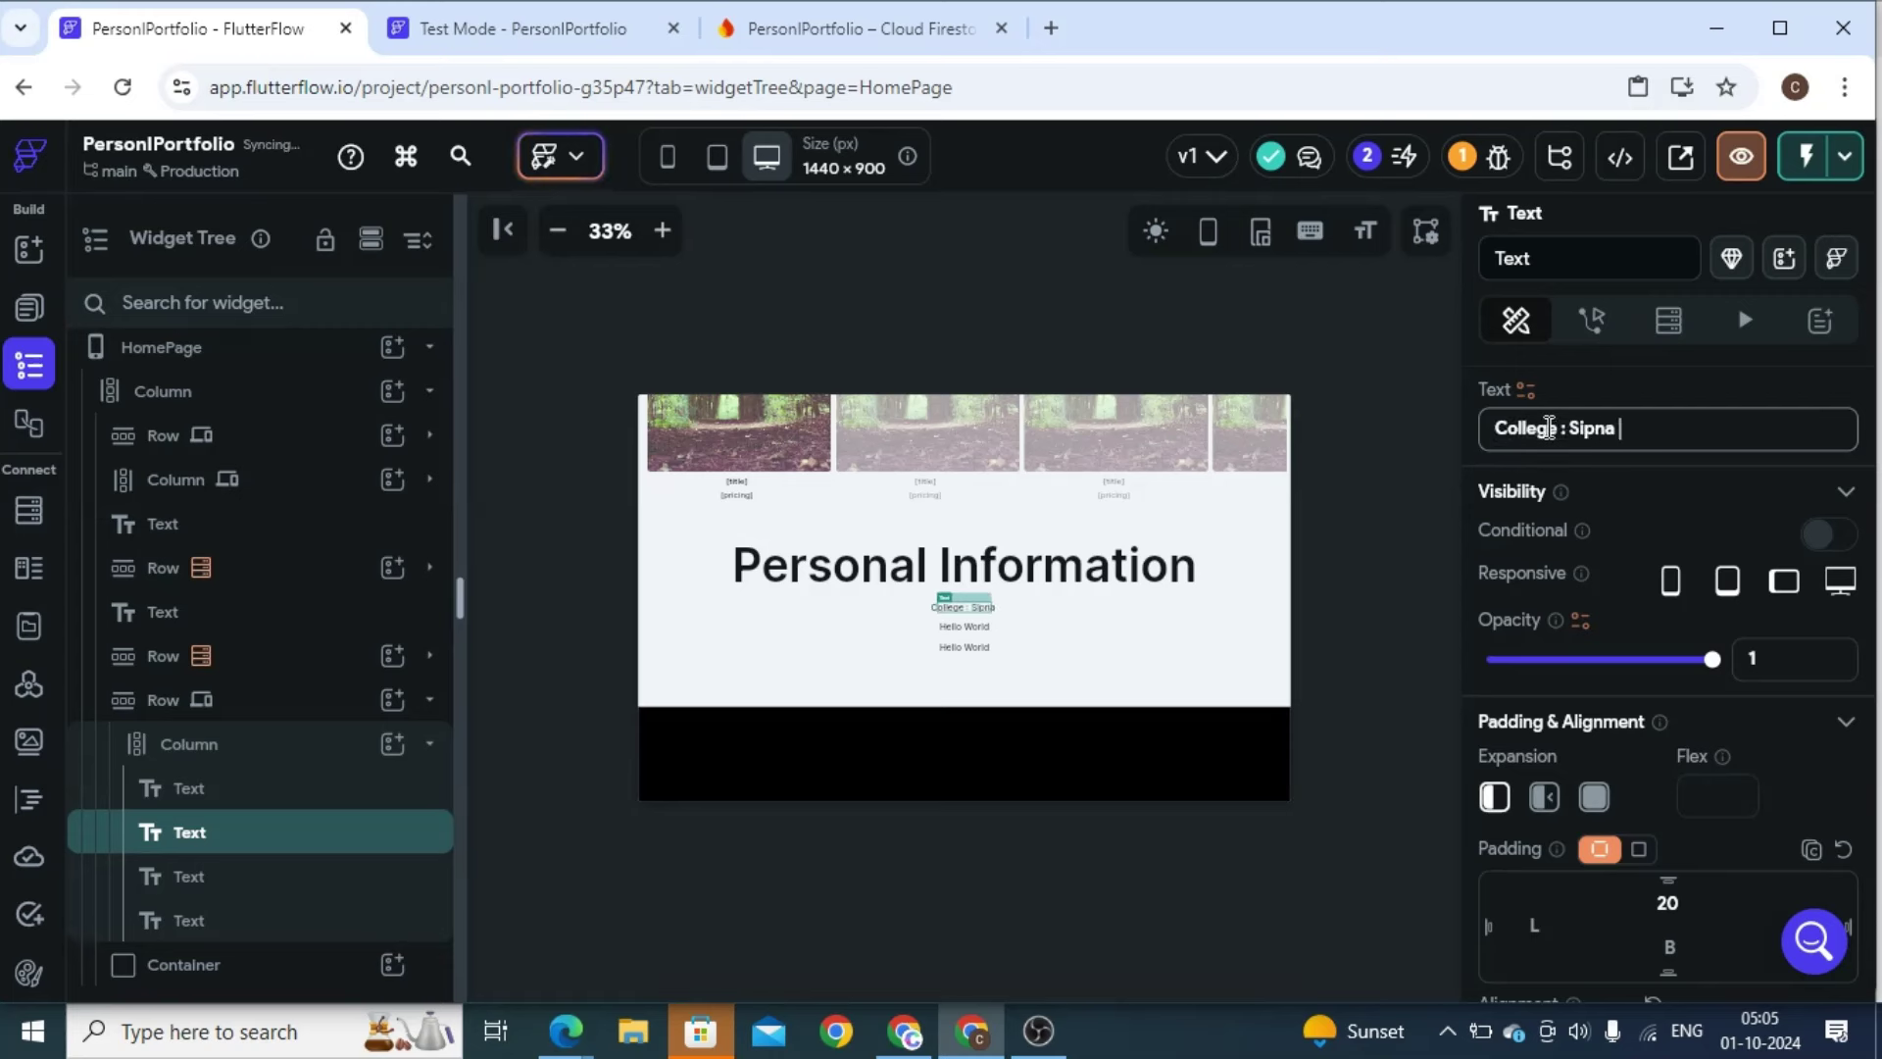
pyautogui.write('COllege')
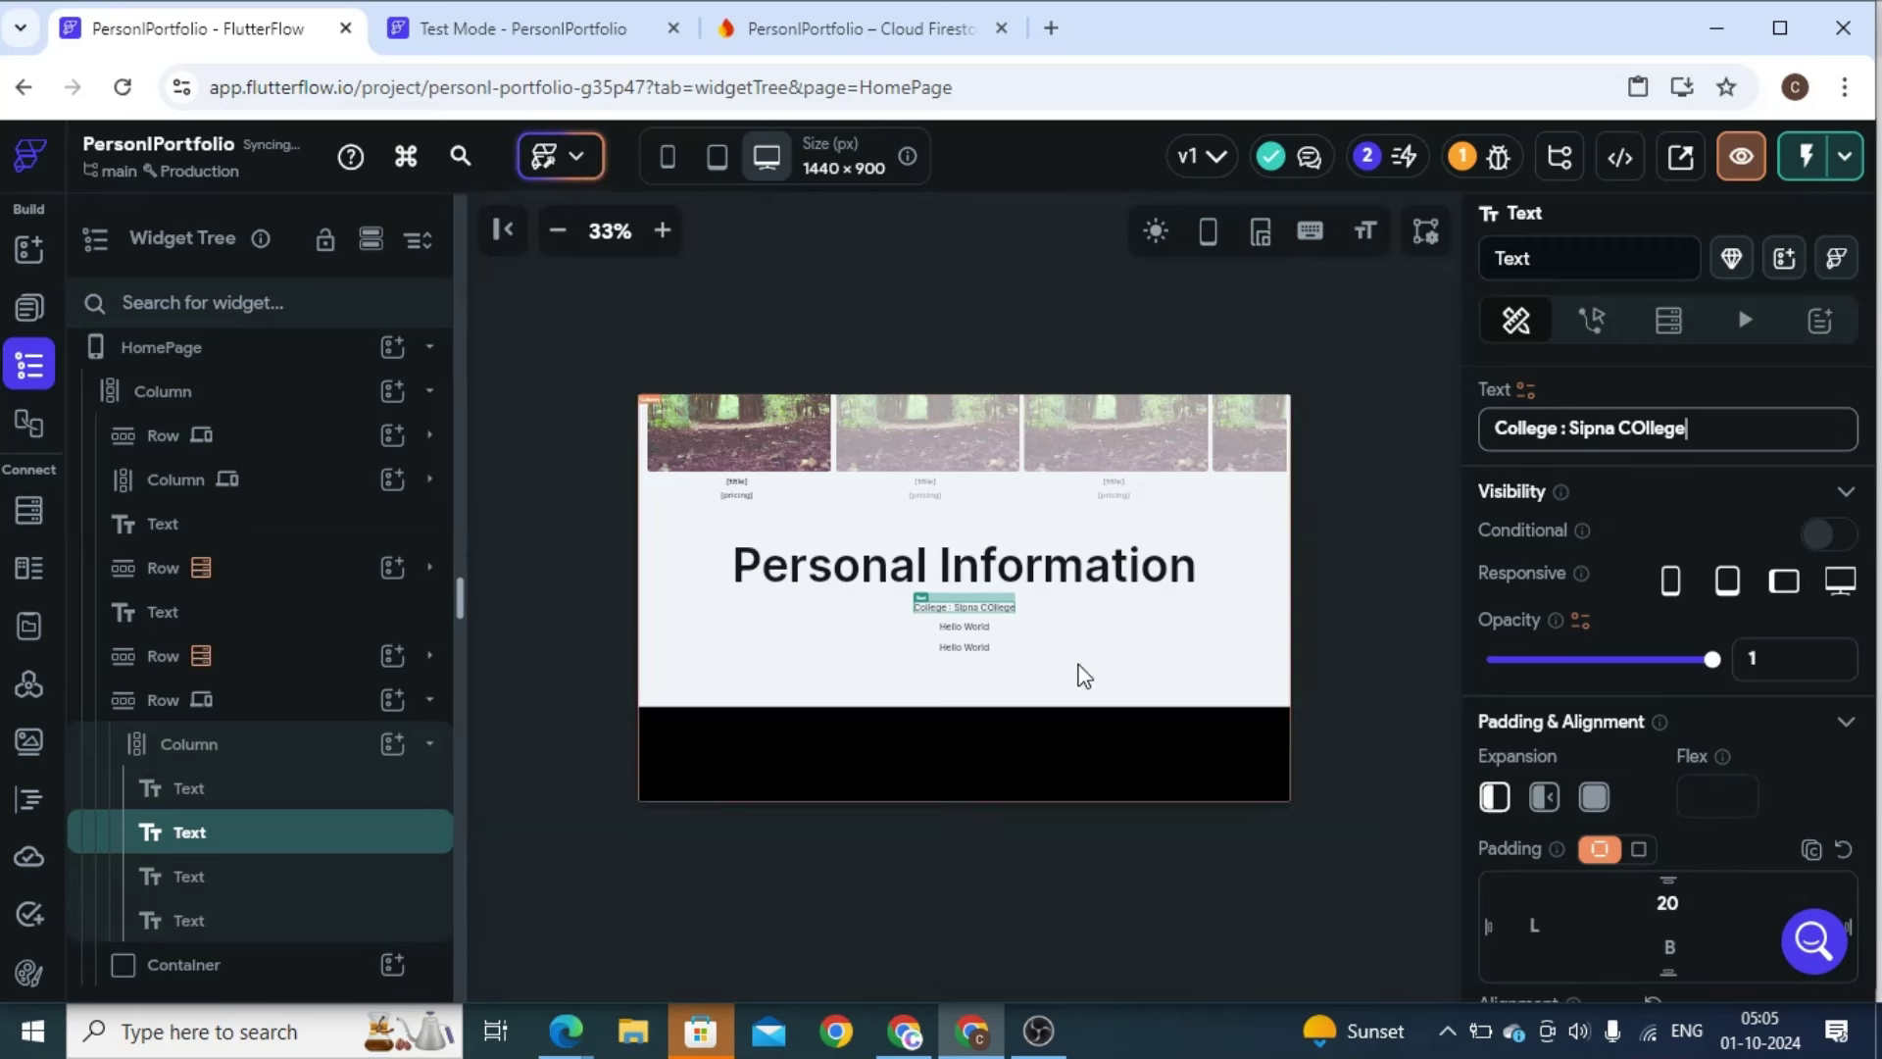
pyautogui.click(964, 626)
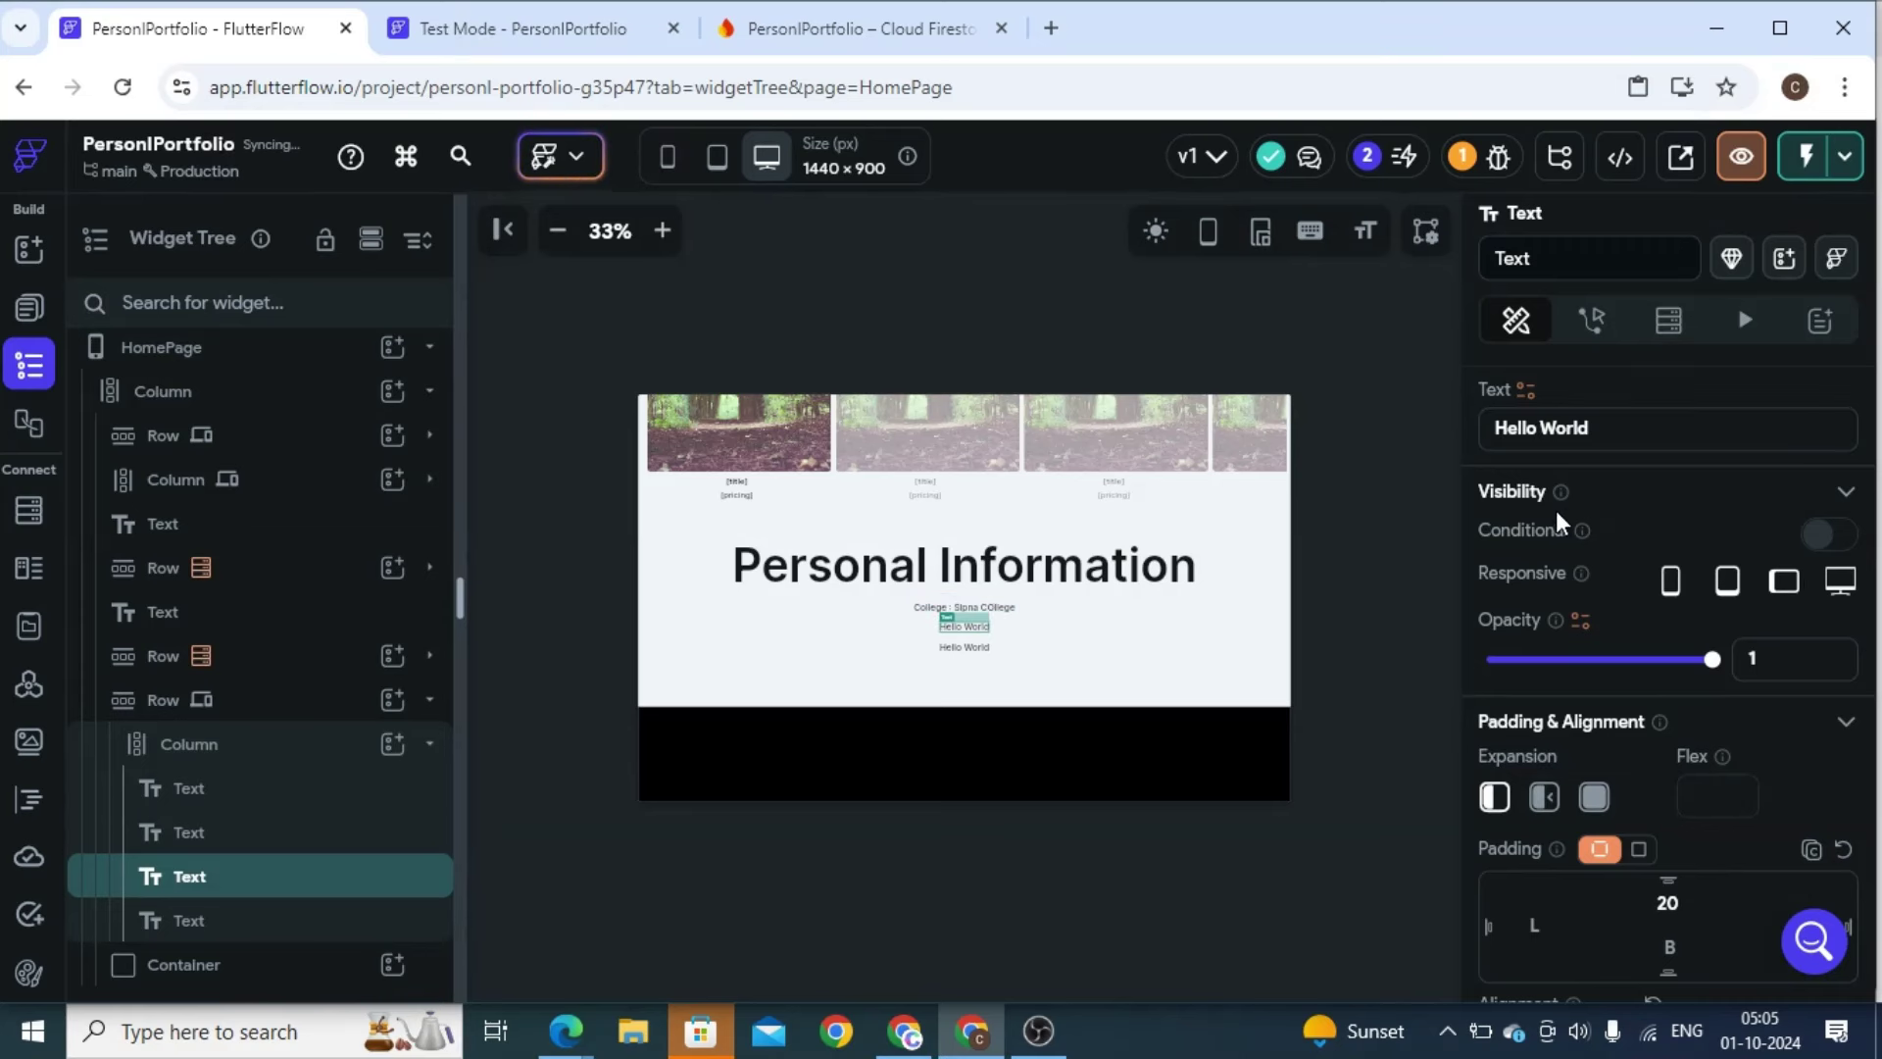
pyautogui.tripleClick(1560, 418)
pyautogui.write('A')
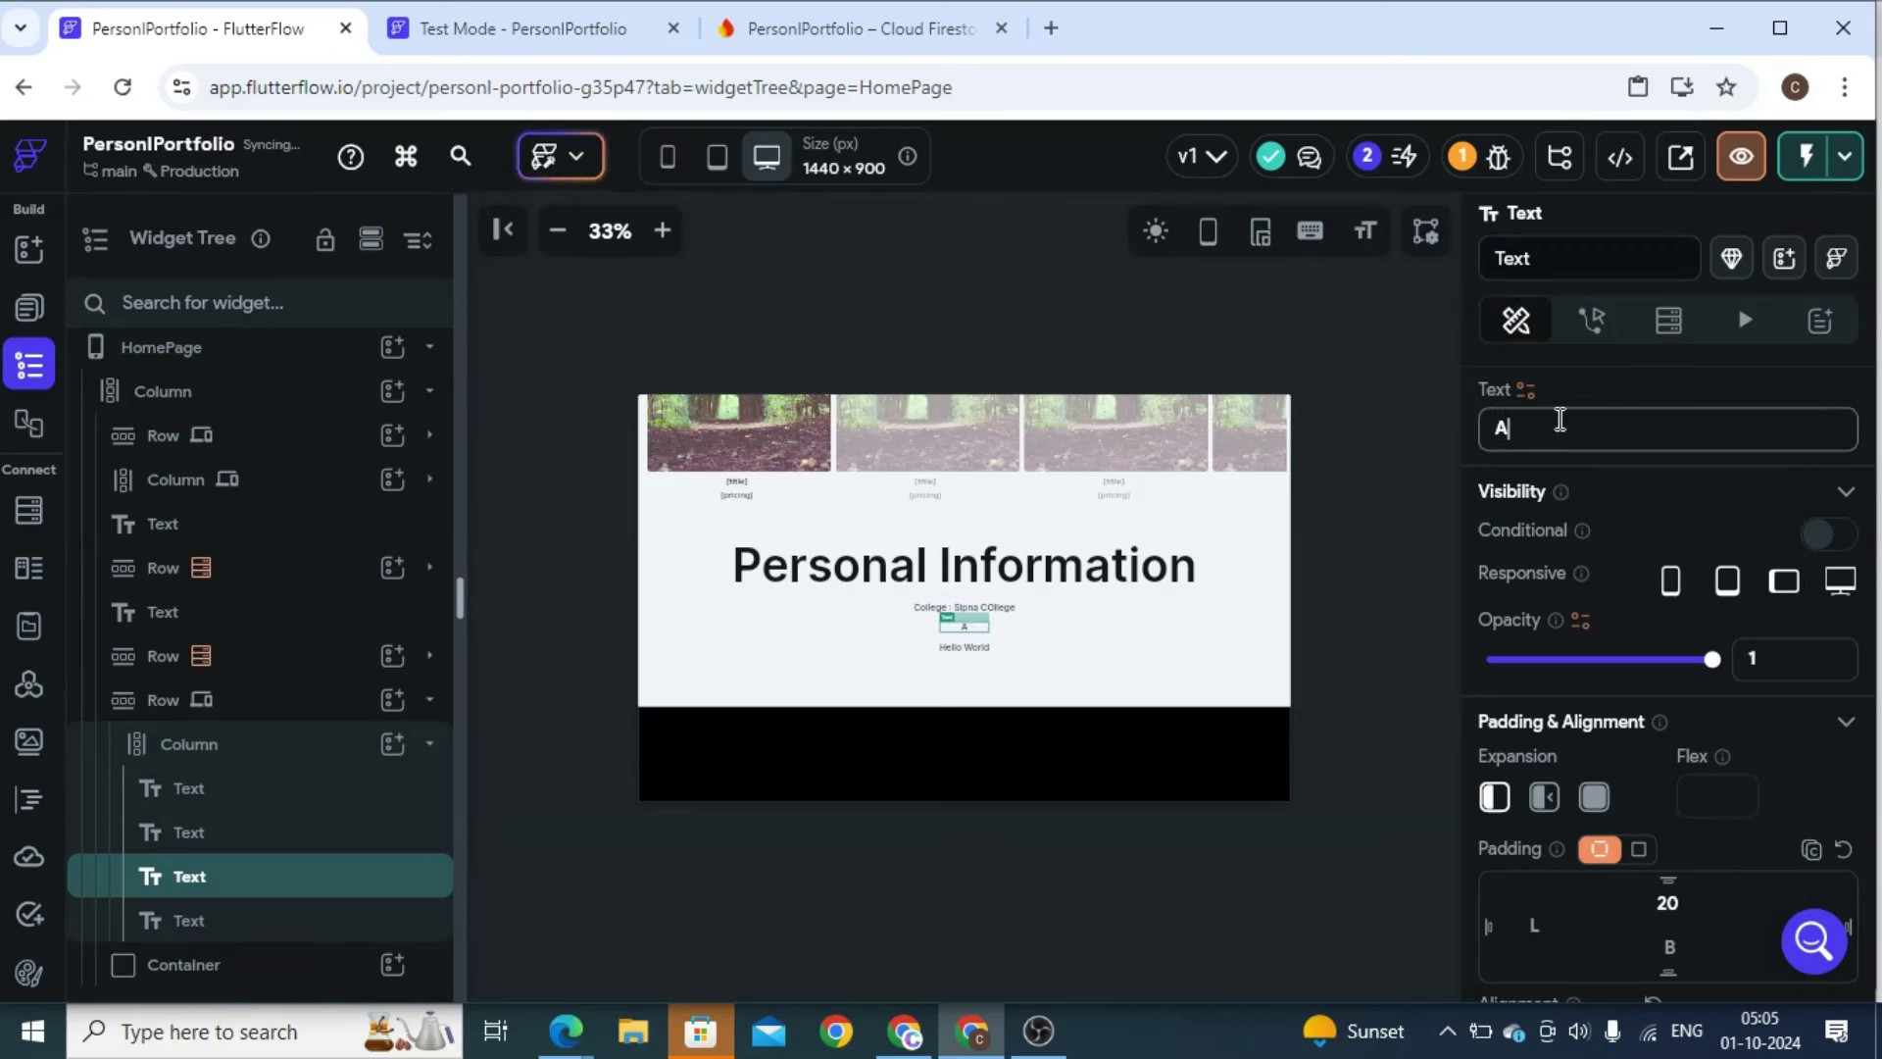
pyautogui.write('ddress')
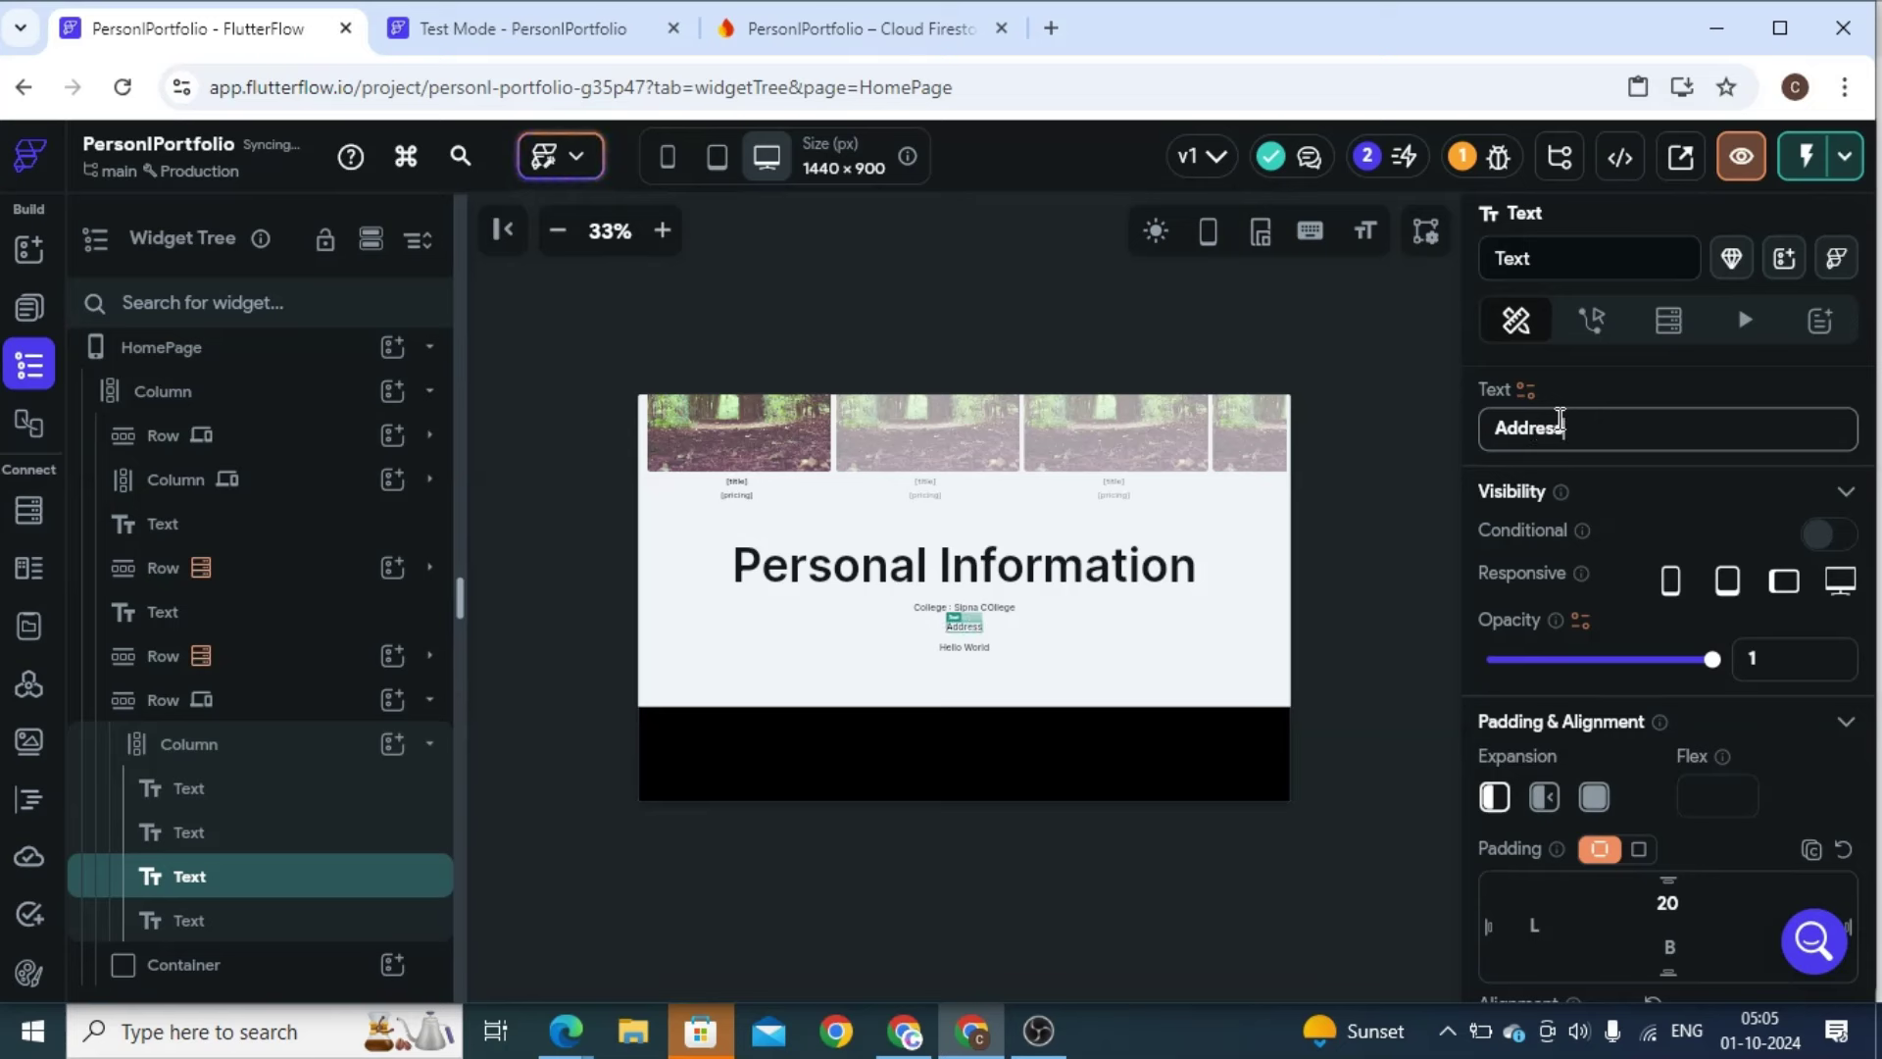
pyautogui.write(': Maharashtra')
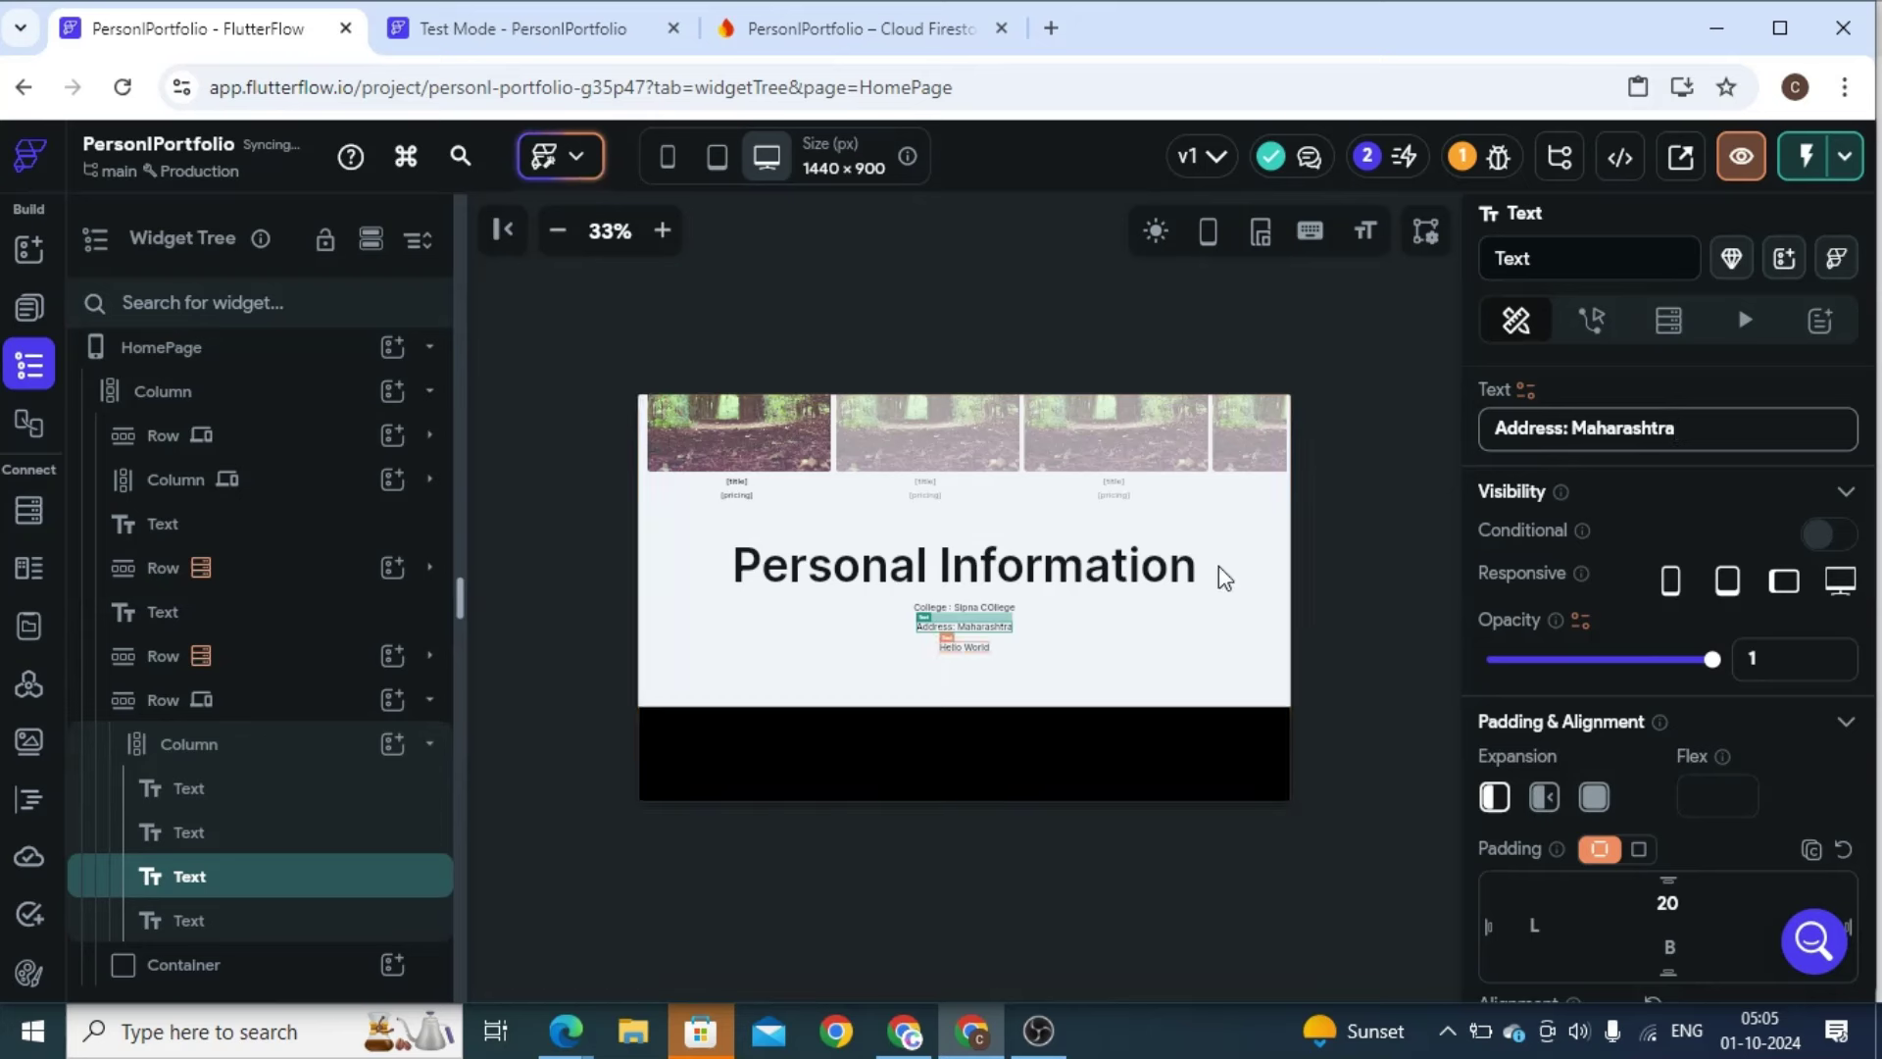
# Change the last line to an 'Email Id:' label followed by the contact's e-mail address
pyautogui.click(963, 647)
pyautogui.tripleClick(1533, 428)
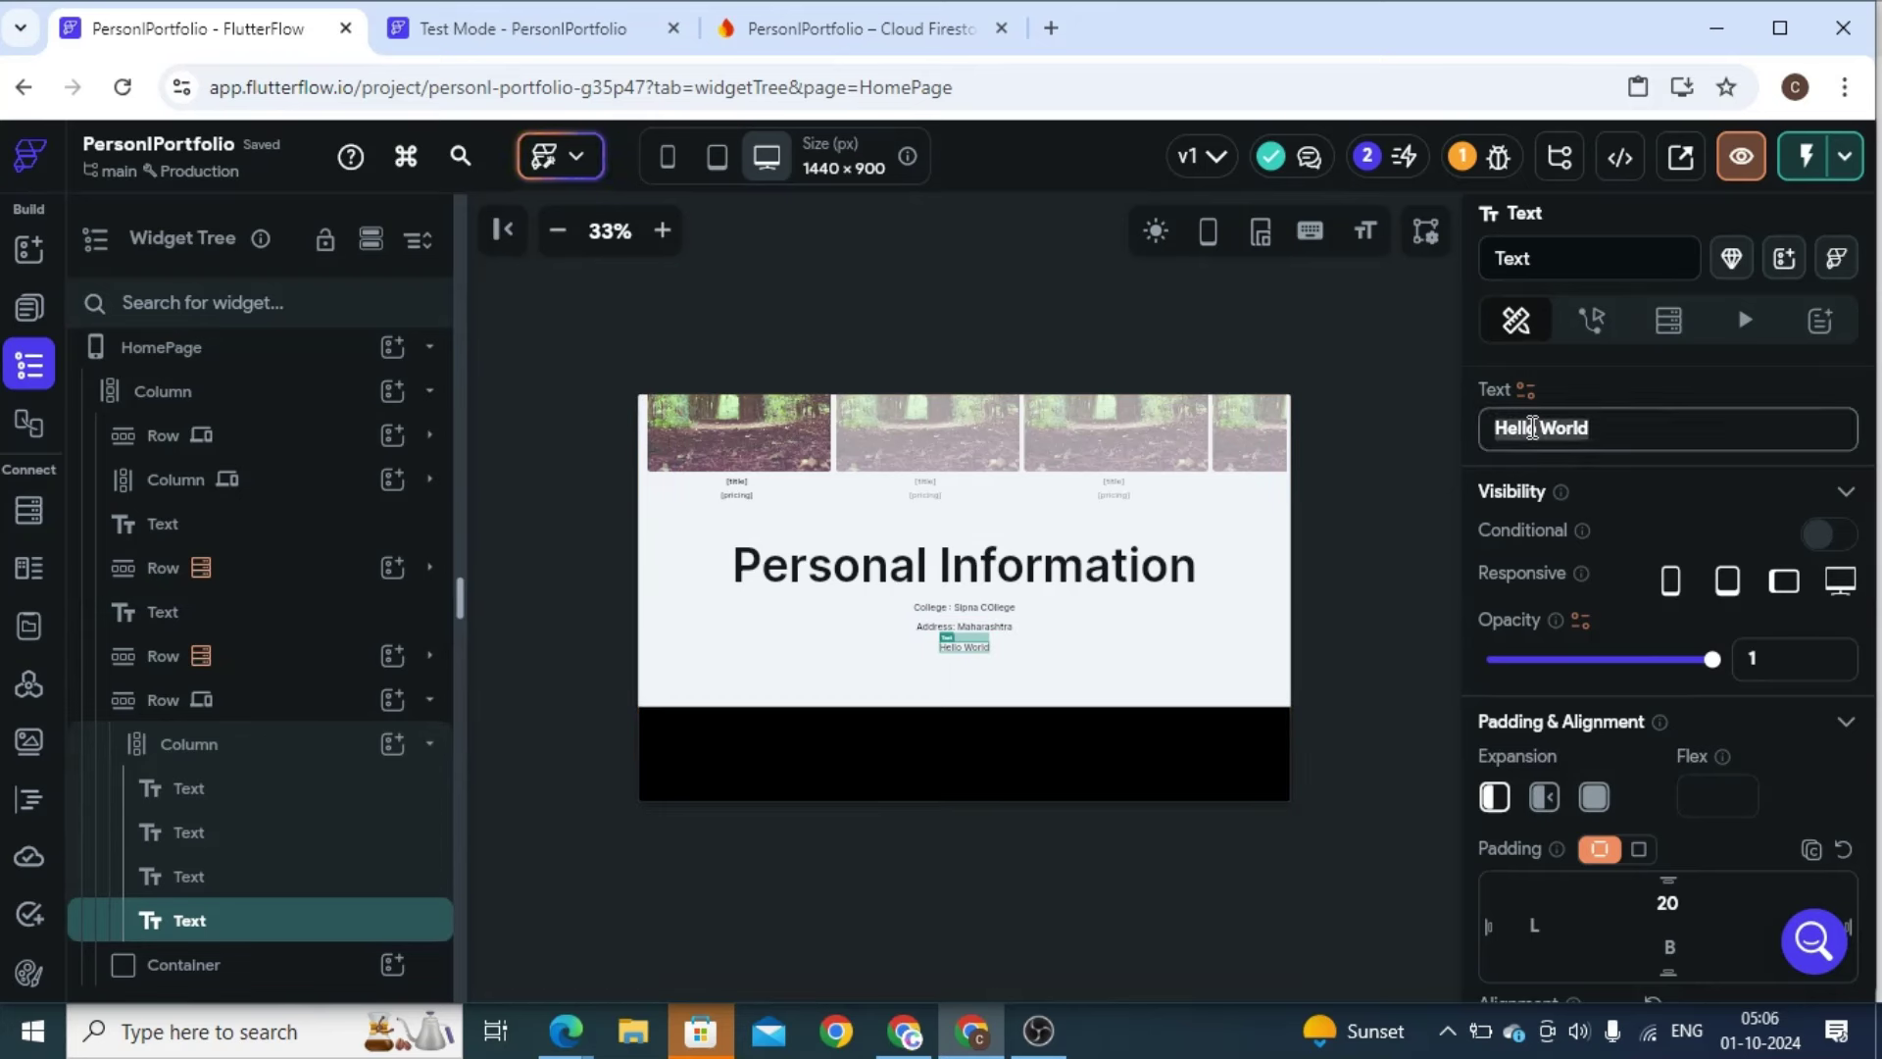
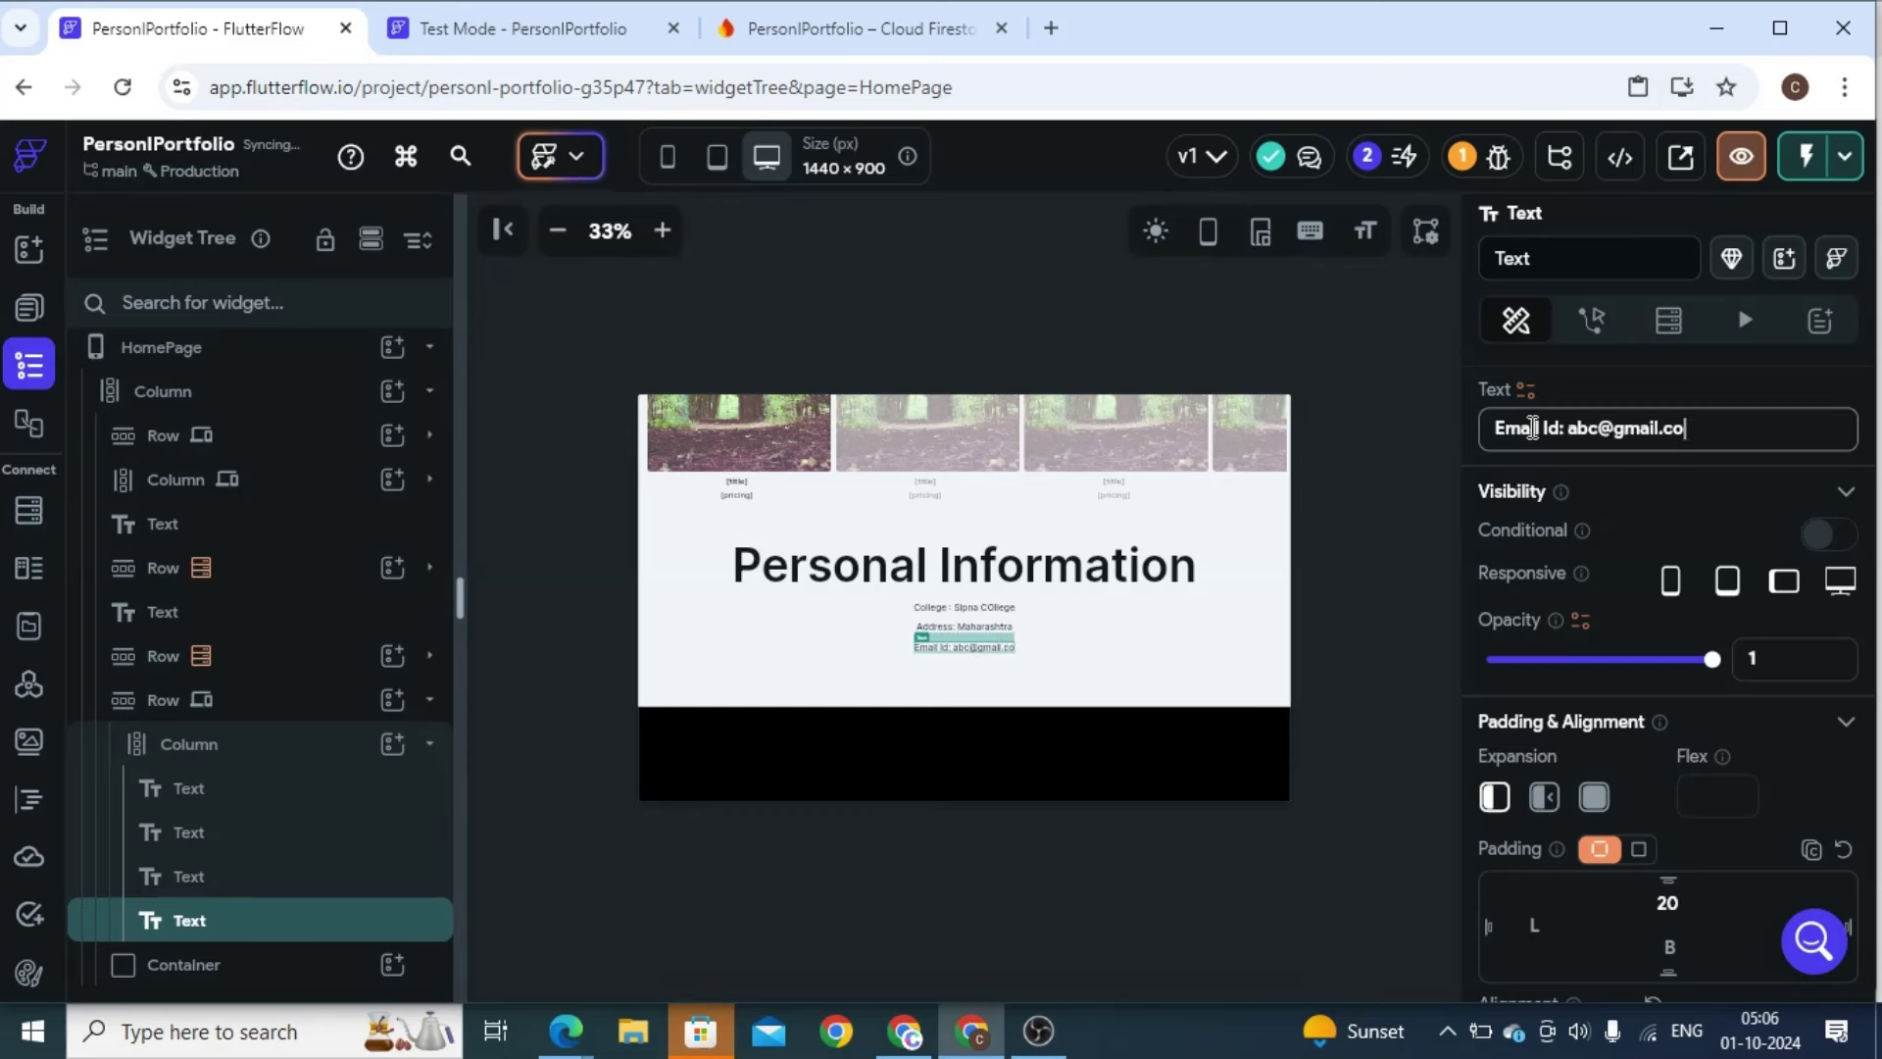
pyautogui.doubleClick(1583, 434)
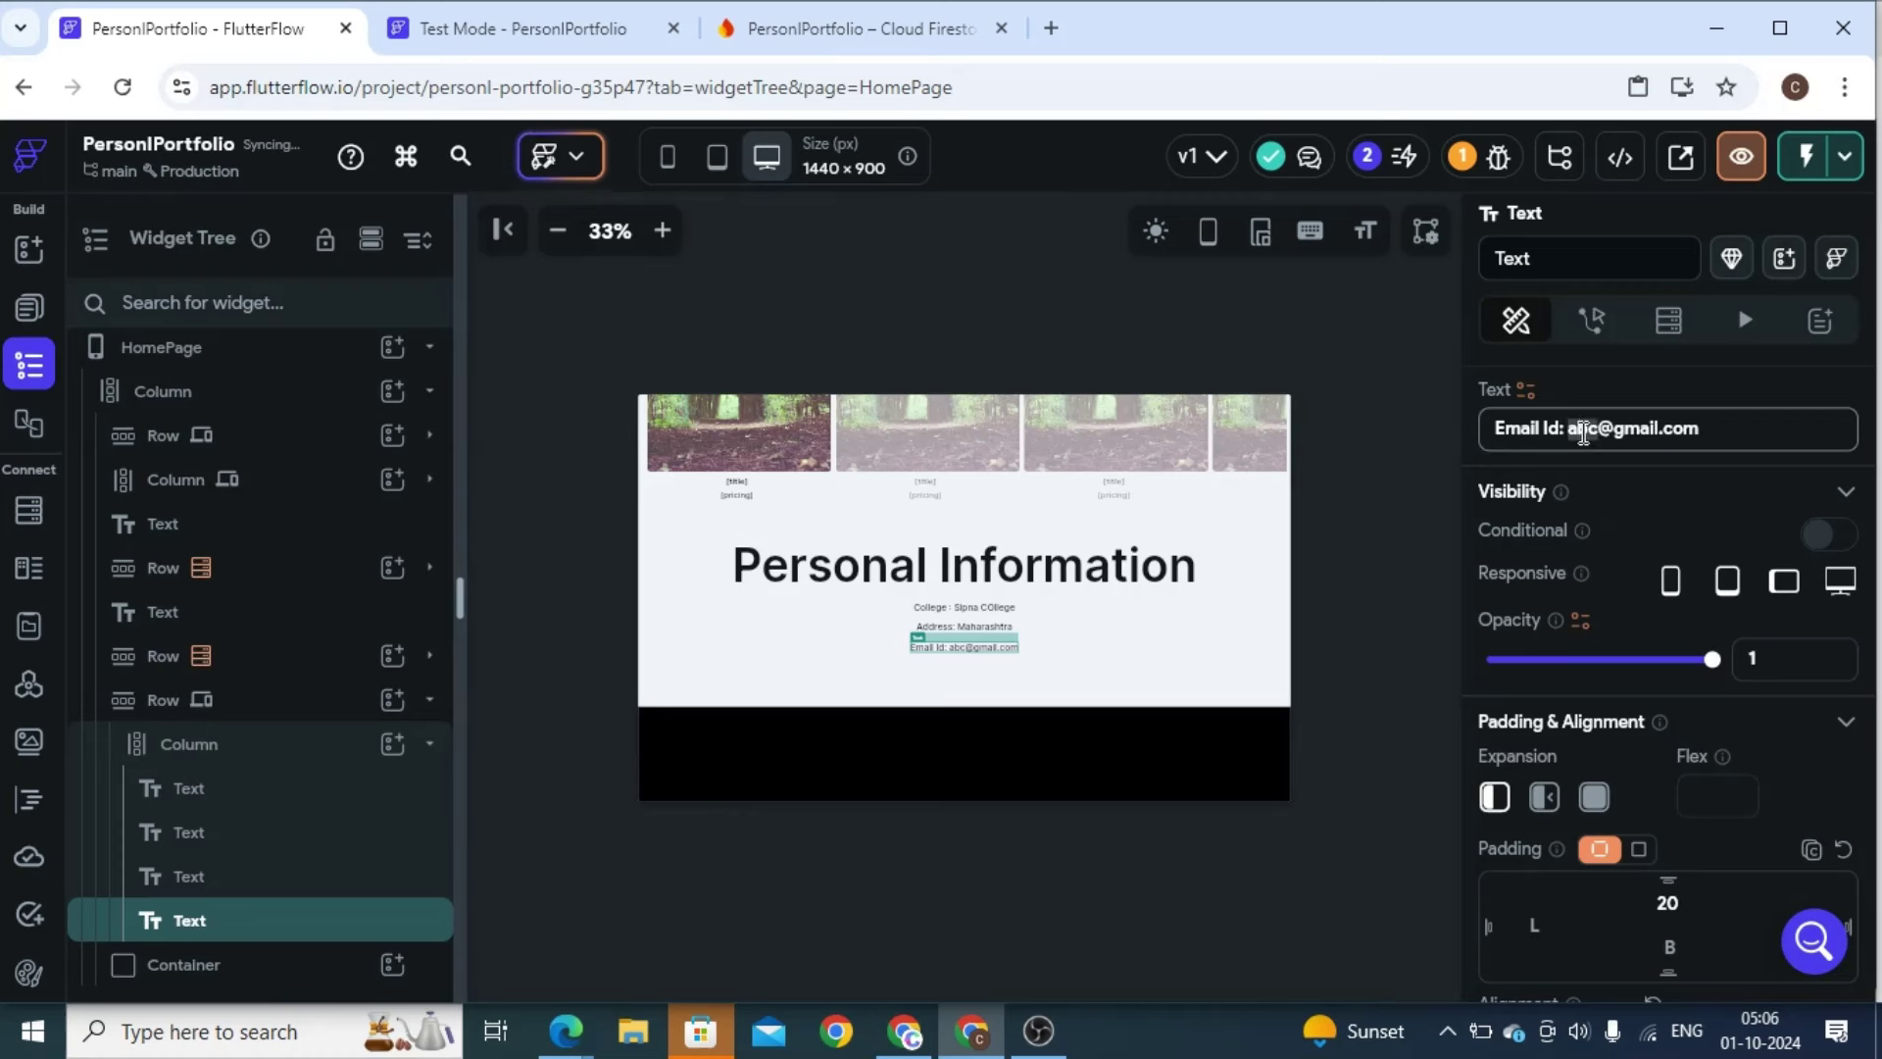
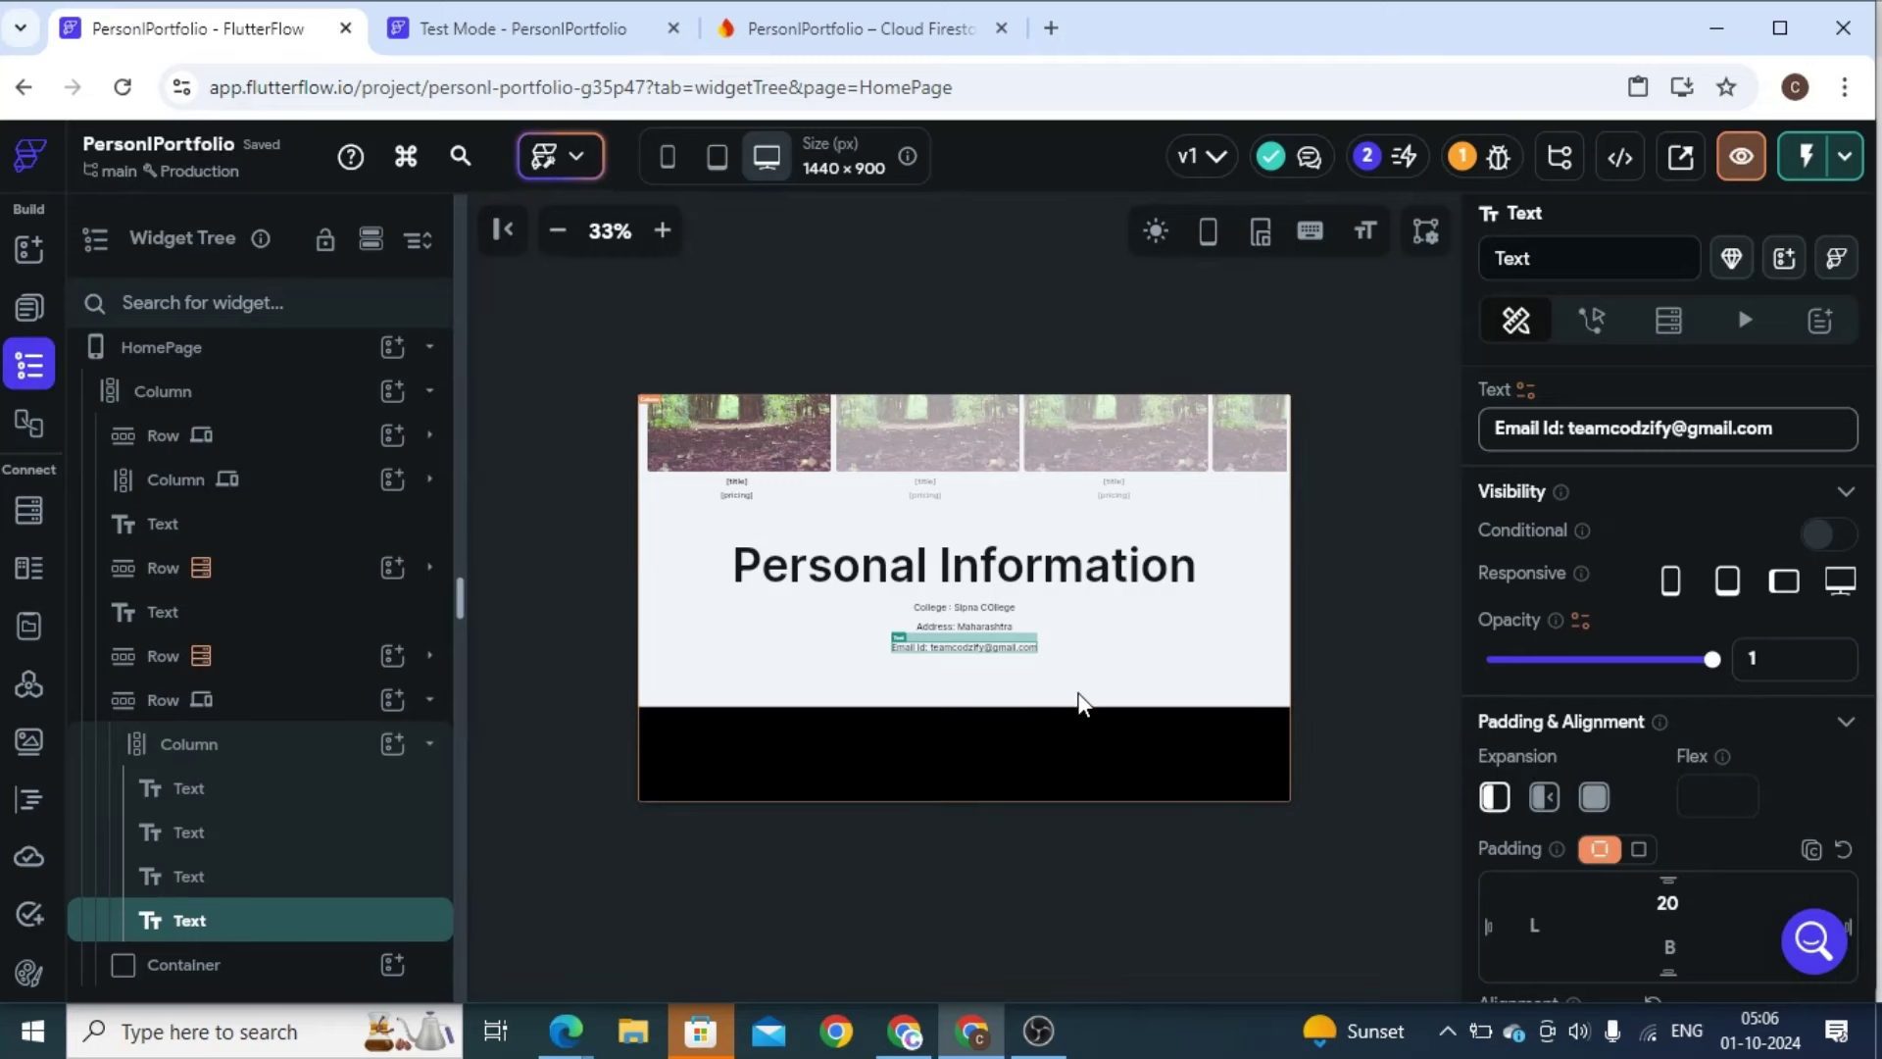
# Zoom and scroll the canvas to check the new text, then select the top-level Column
pyautogui.click(663, 229)
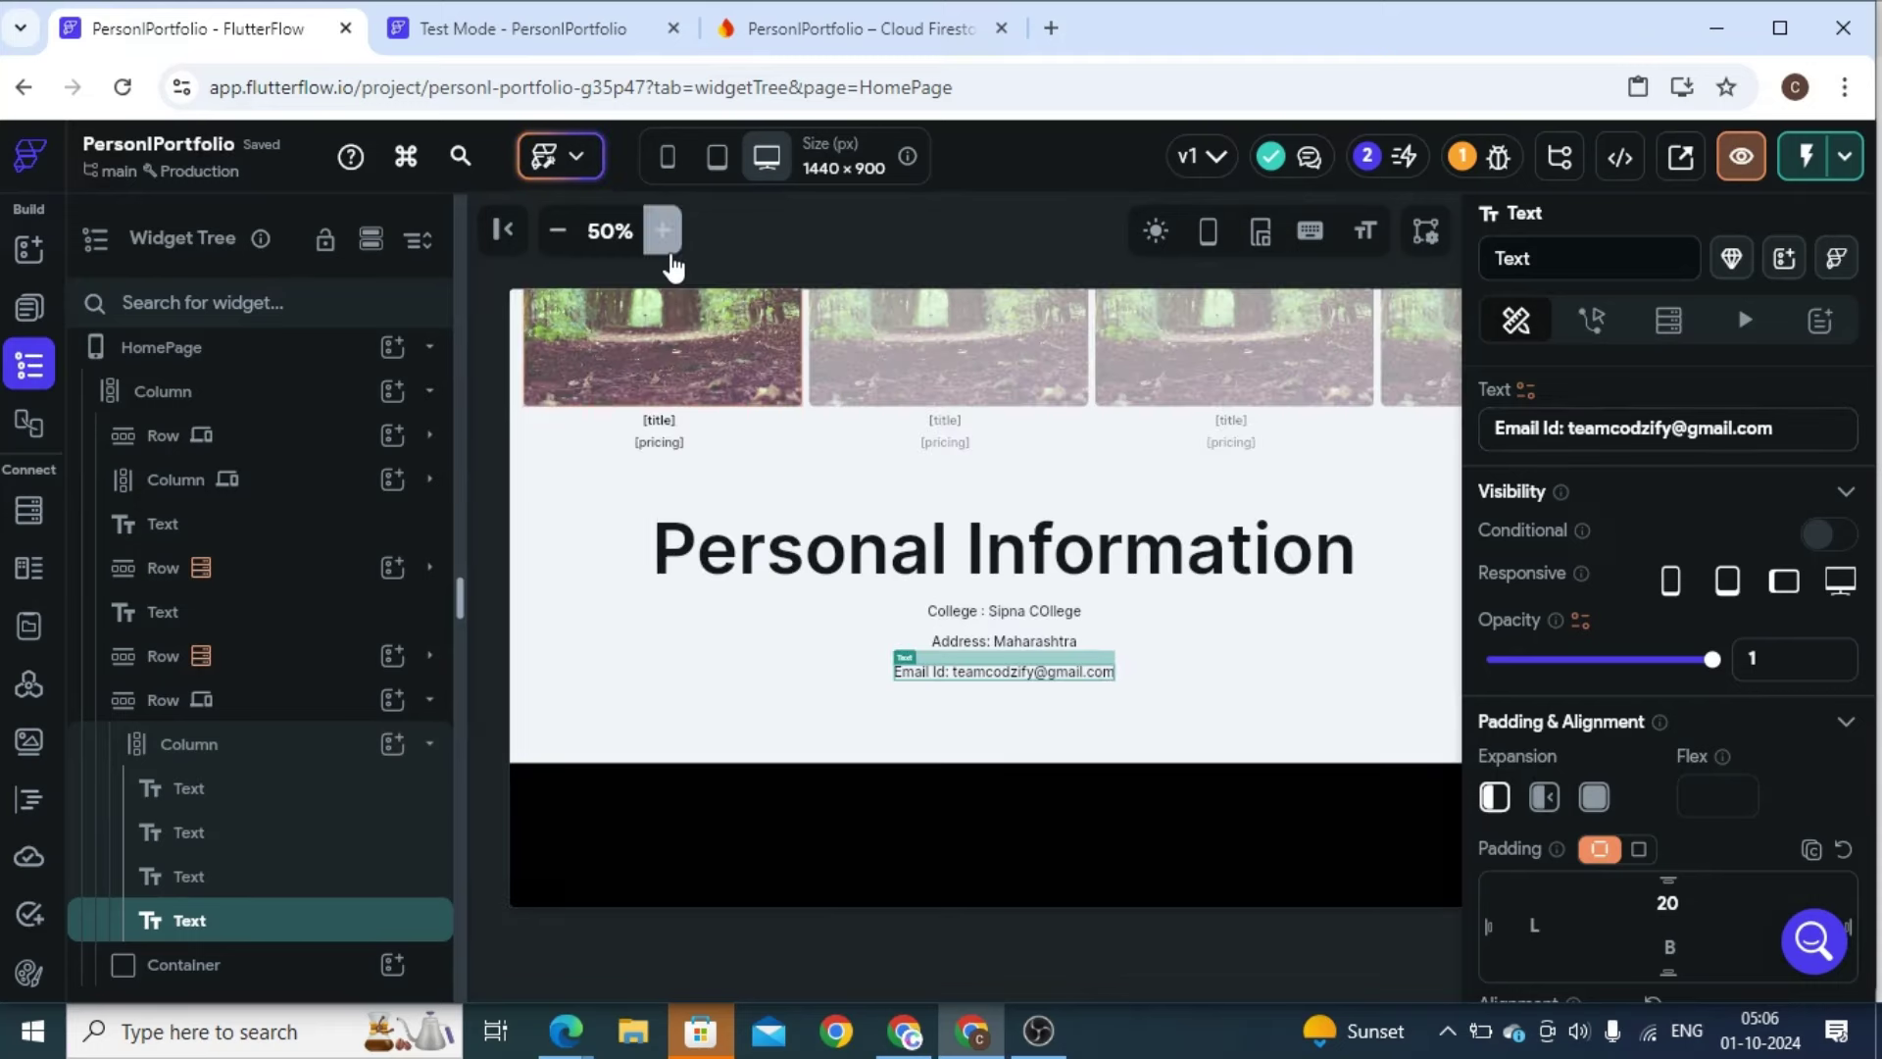
pyautogui.scroll(10, 1047, 545)
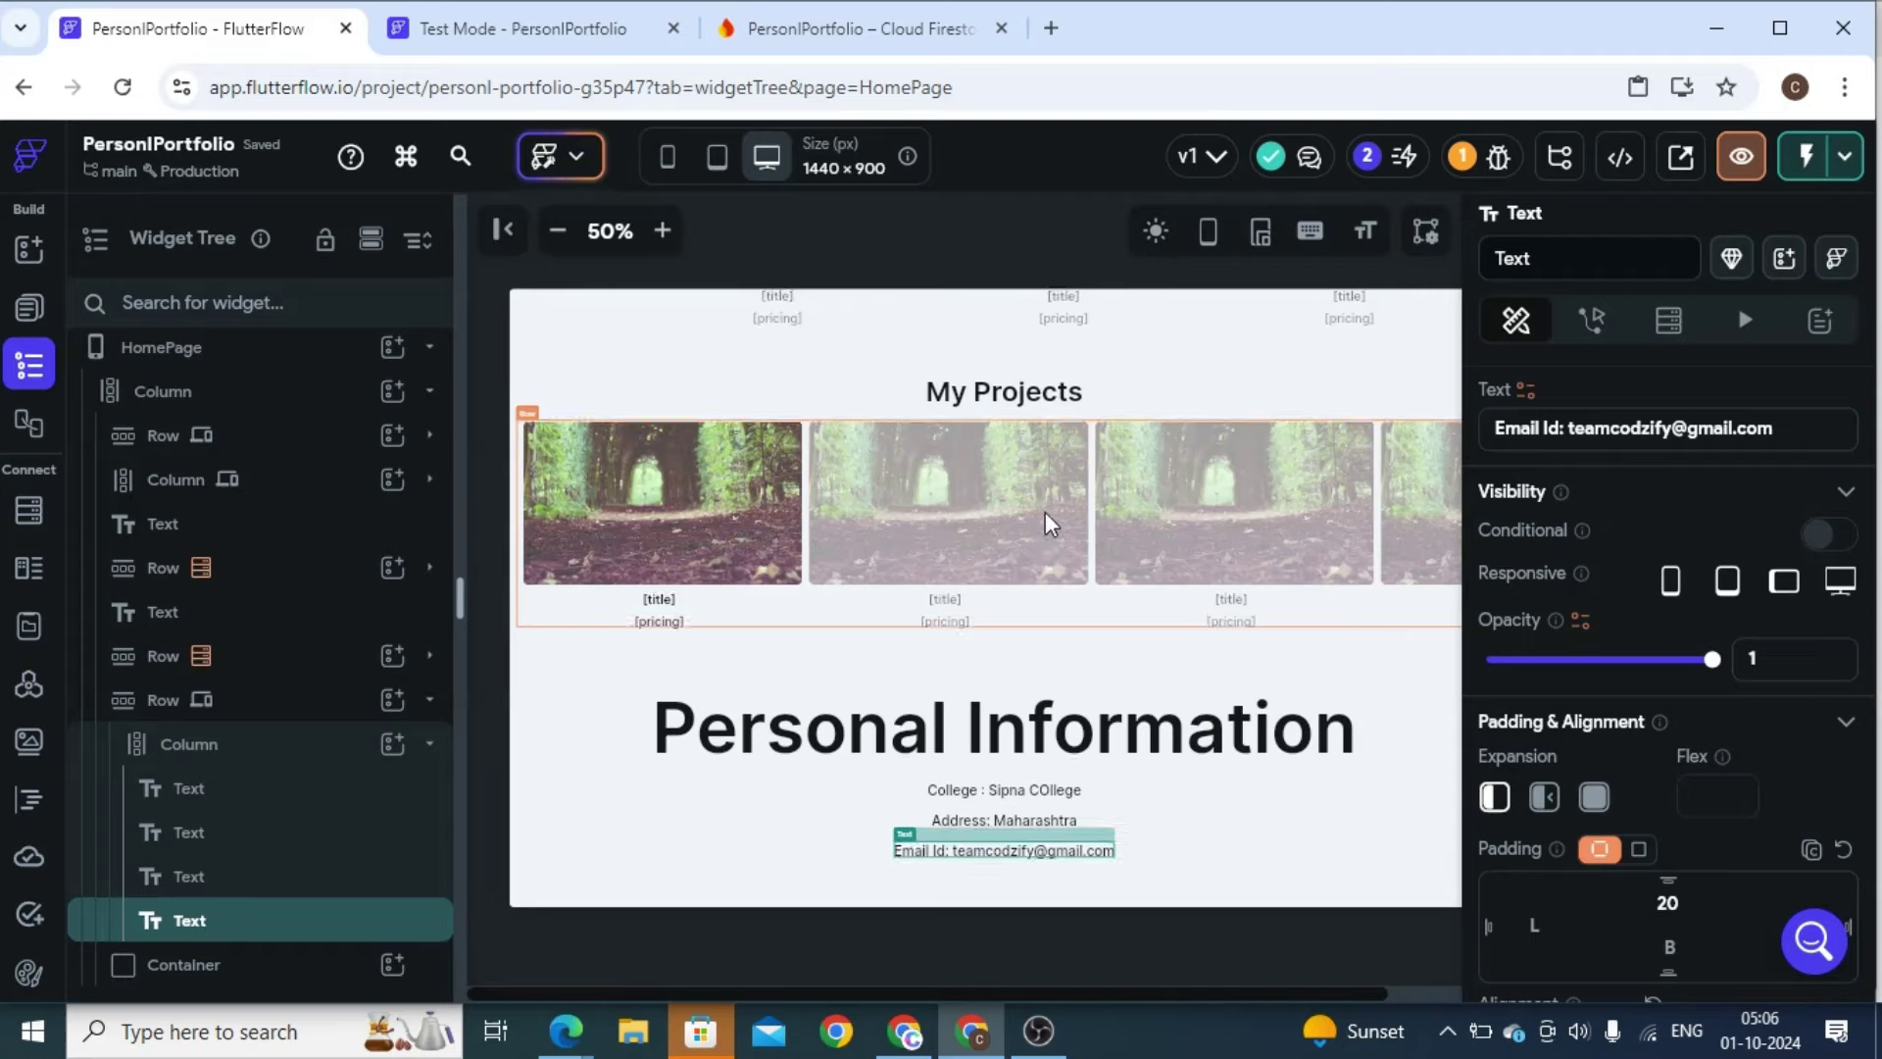
pyautogui.scroll(-10, 1047, 529)
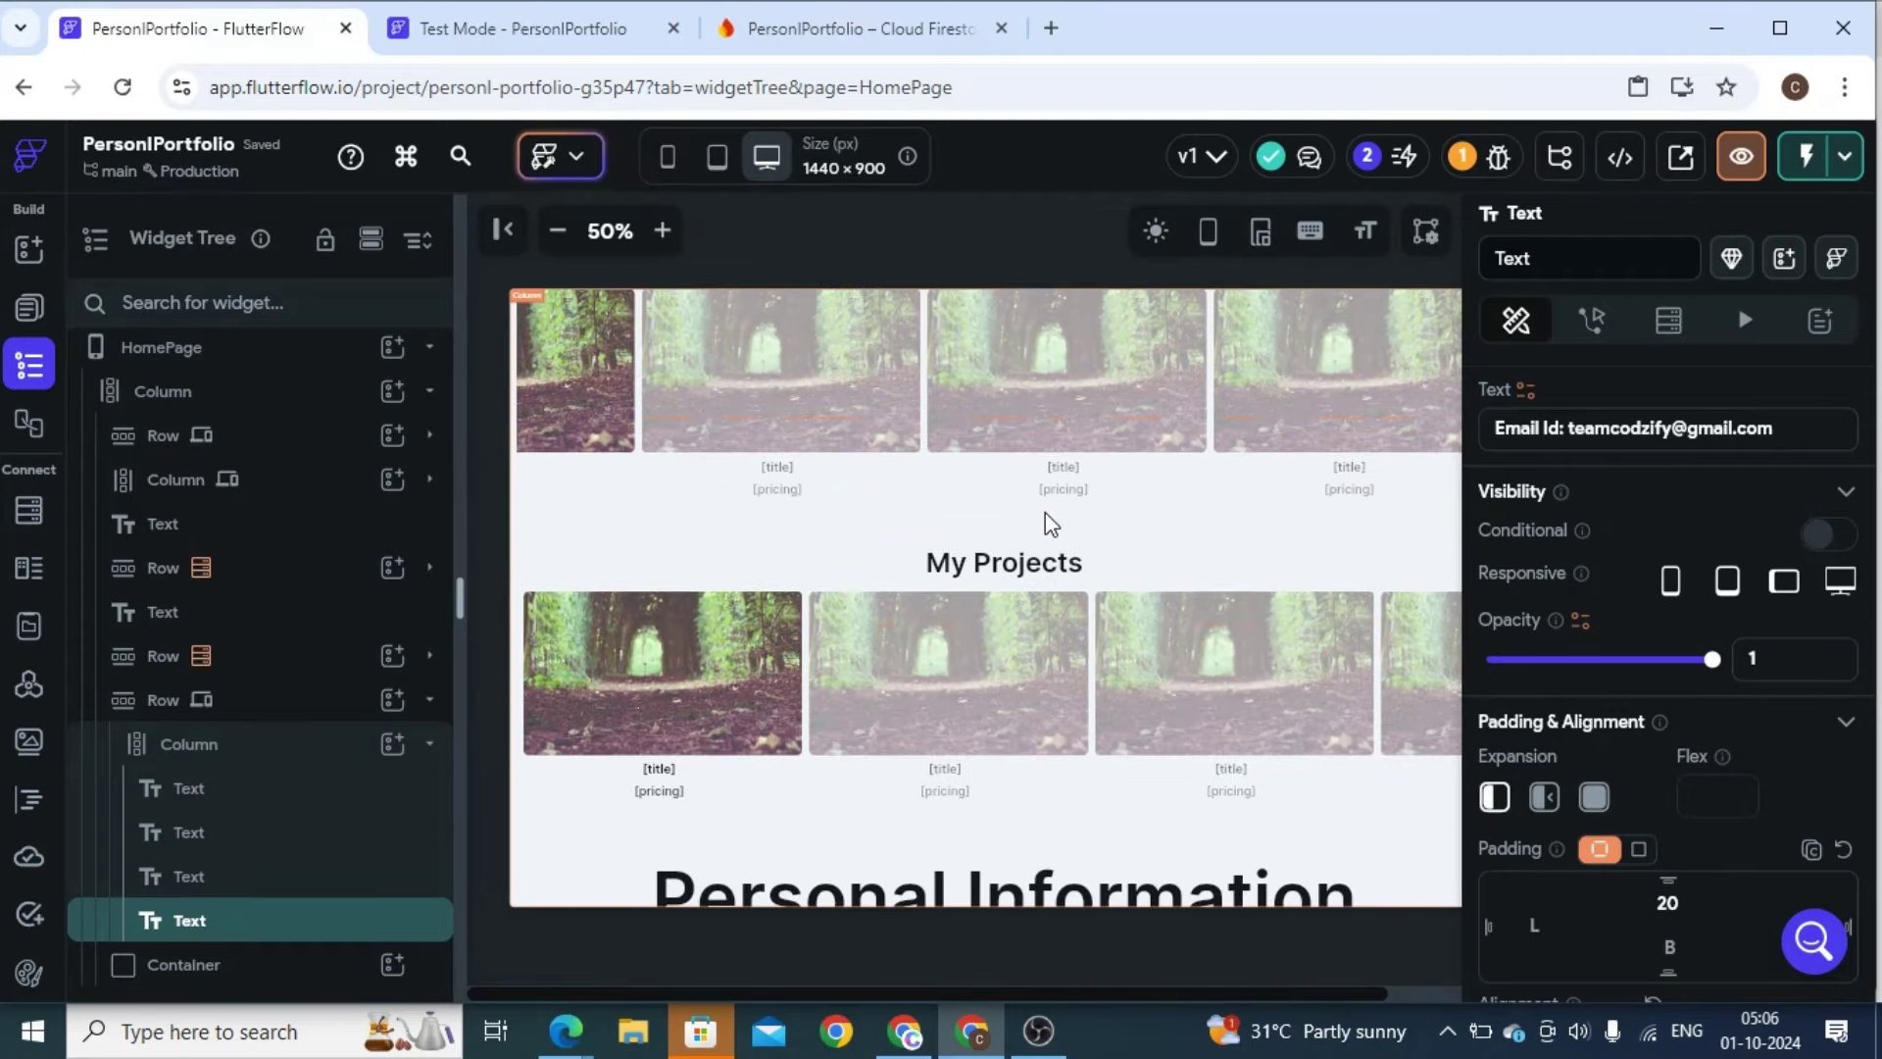
pyautogui.click(557, 229)
pyautogui.scroll(-2, 998, 735)
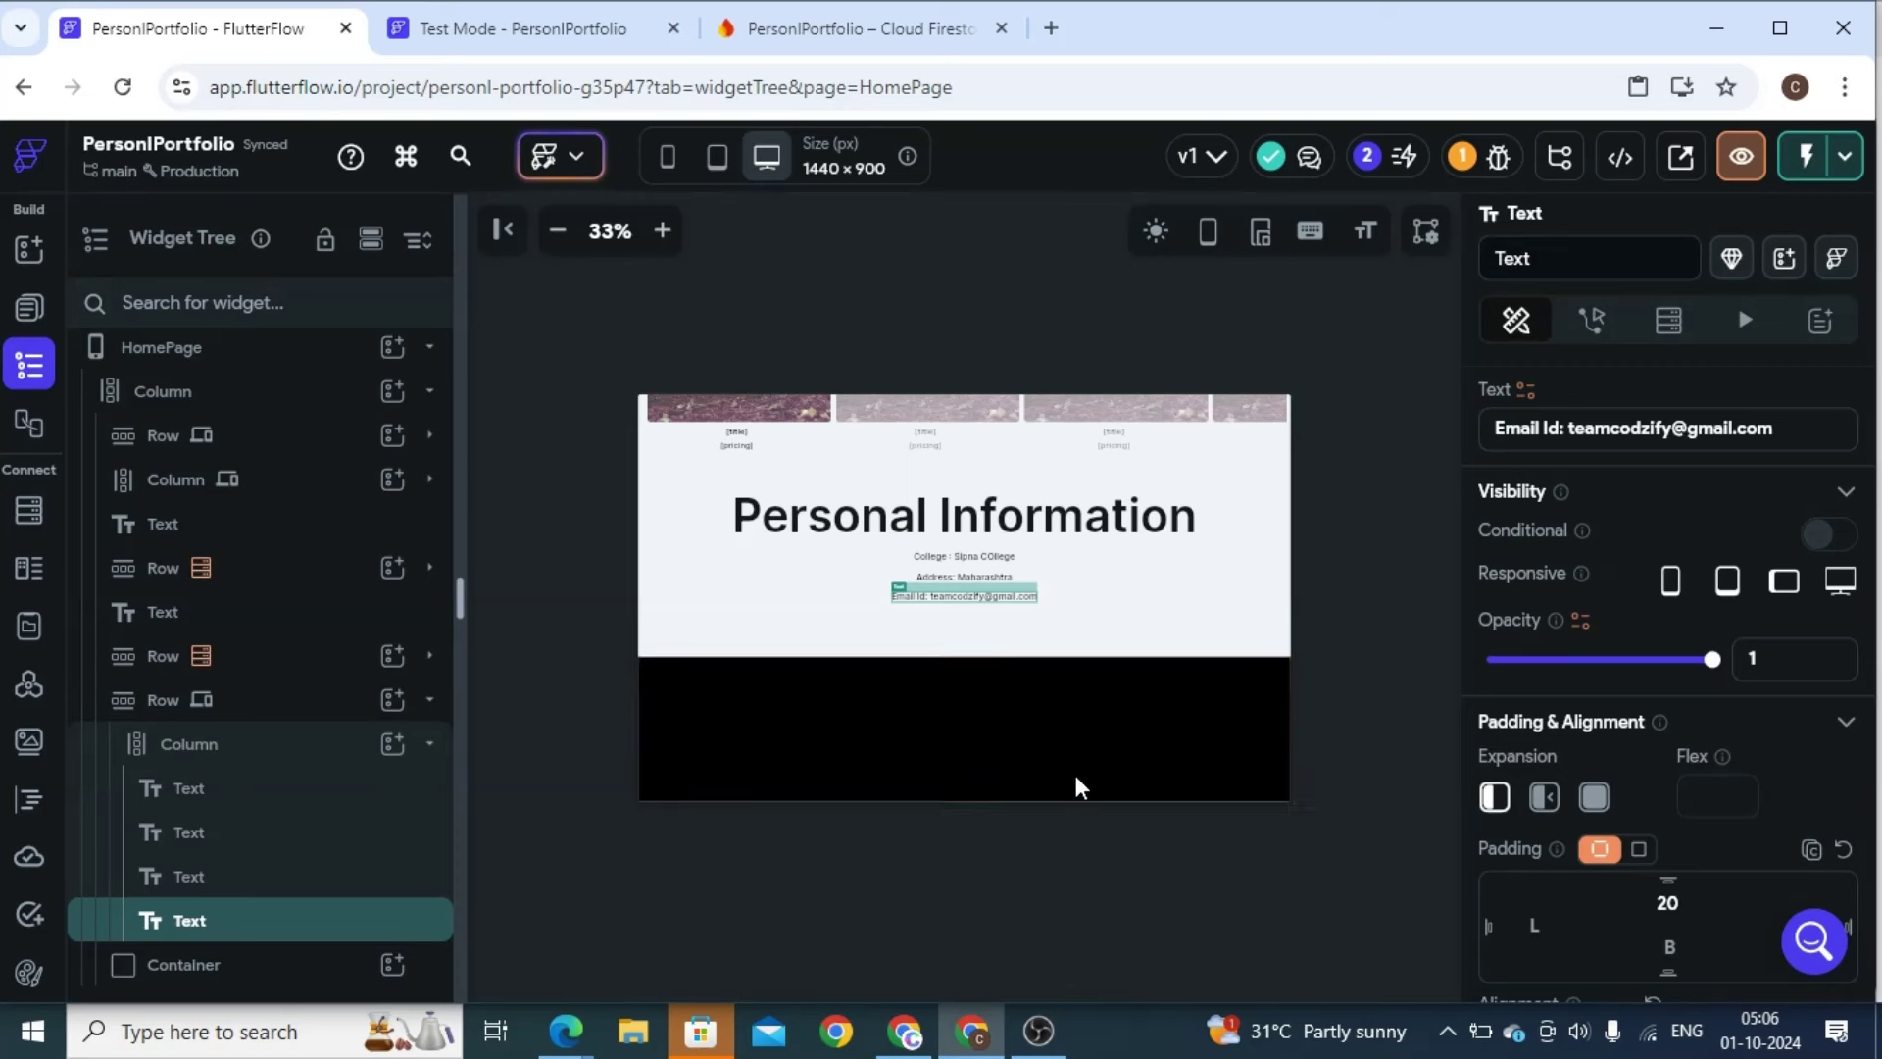
pyautogui.scroll(2, 882, 462)
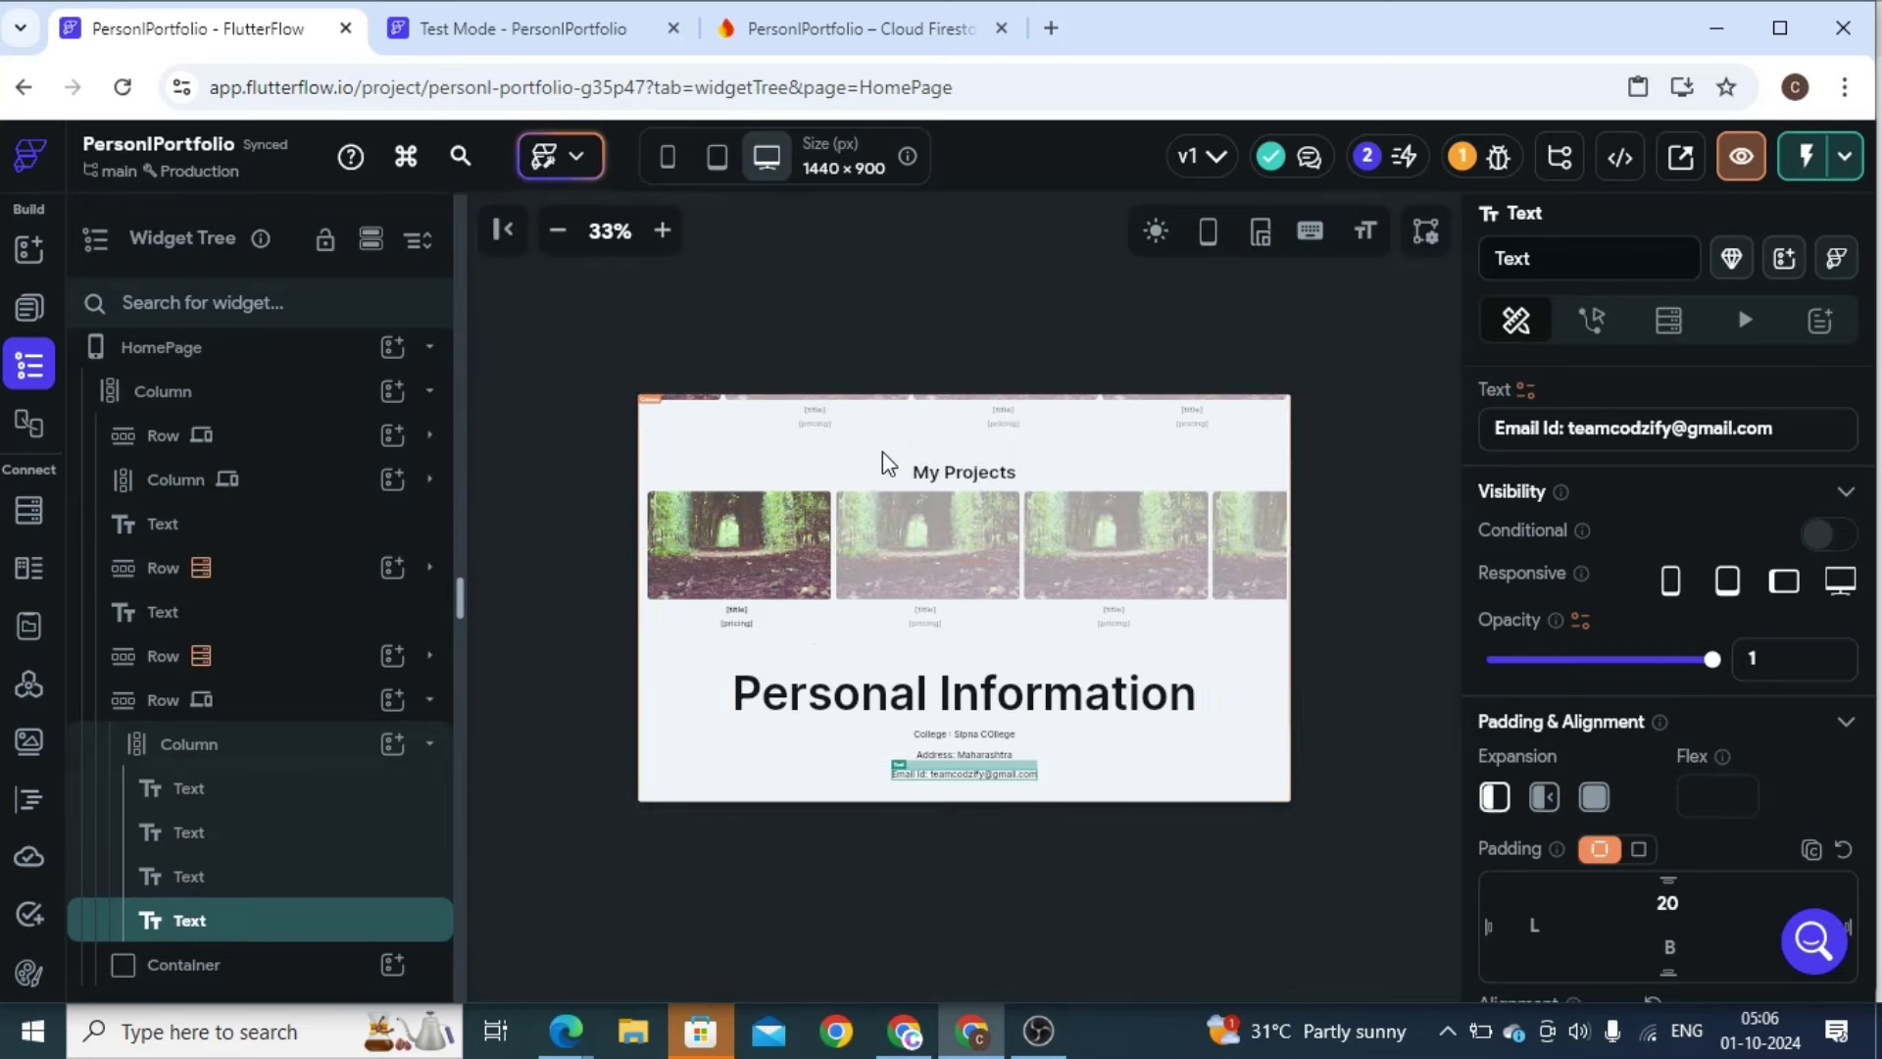
pyautogui.scroll(2, 888, 464)
pyautogui.click(888, 463)
pyautogui.scroll(2, 882, 461)
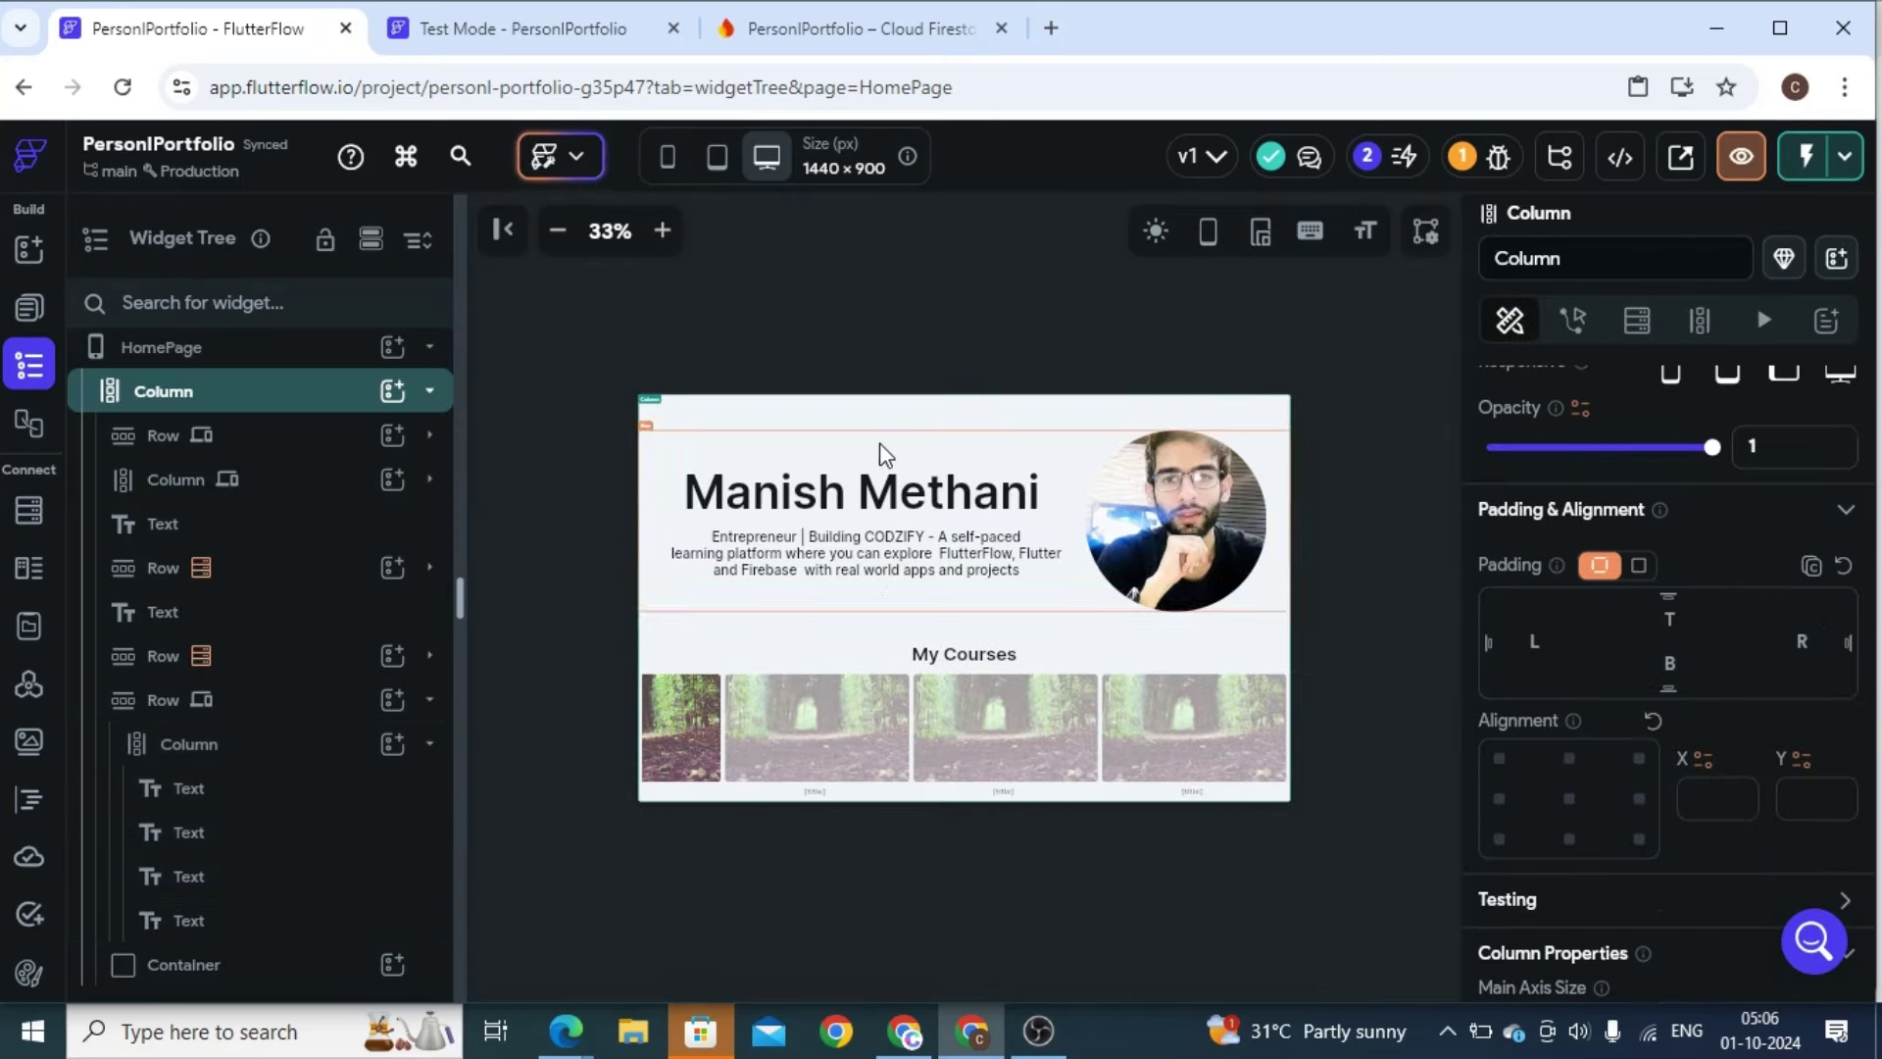
# Preview the HomePage at 393×852 phone size and scroll through the stacked sections
pyautogui.click(661, 231)
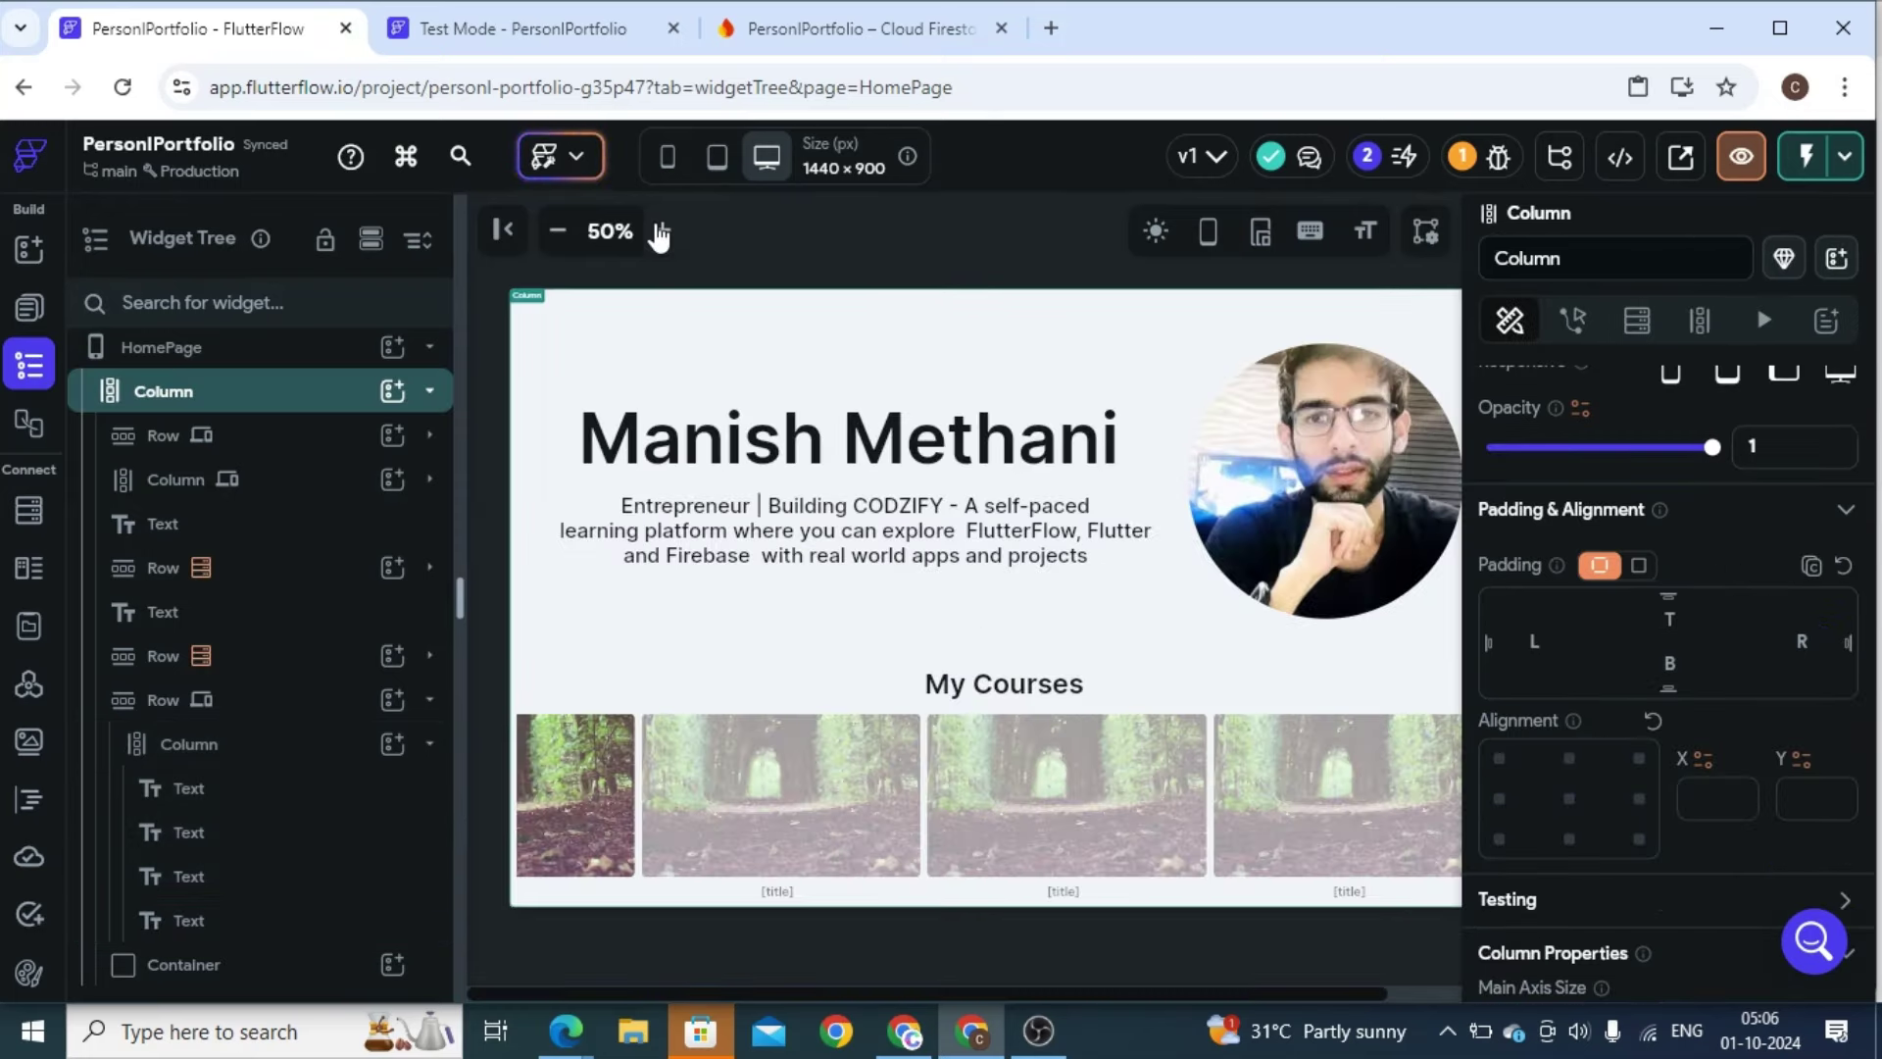
pyautogui.click(557, 231)
pyautogui.click(668, 156)
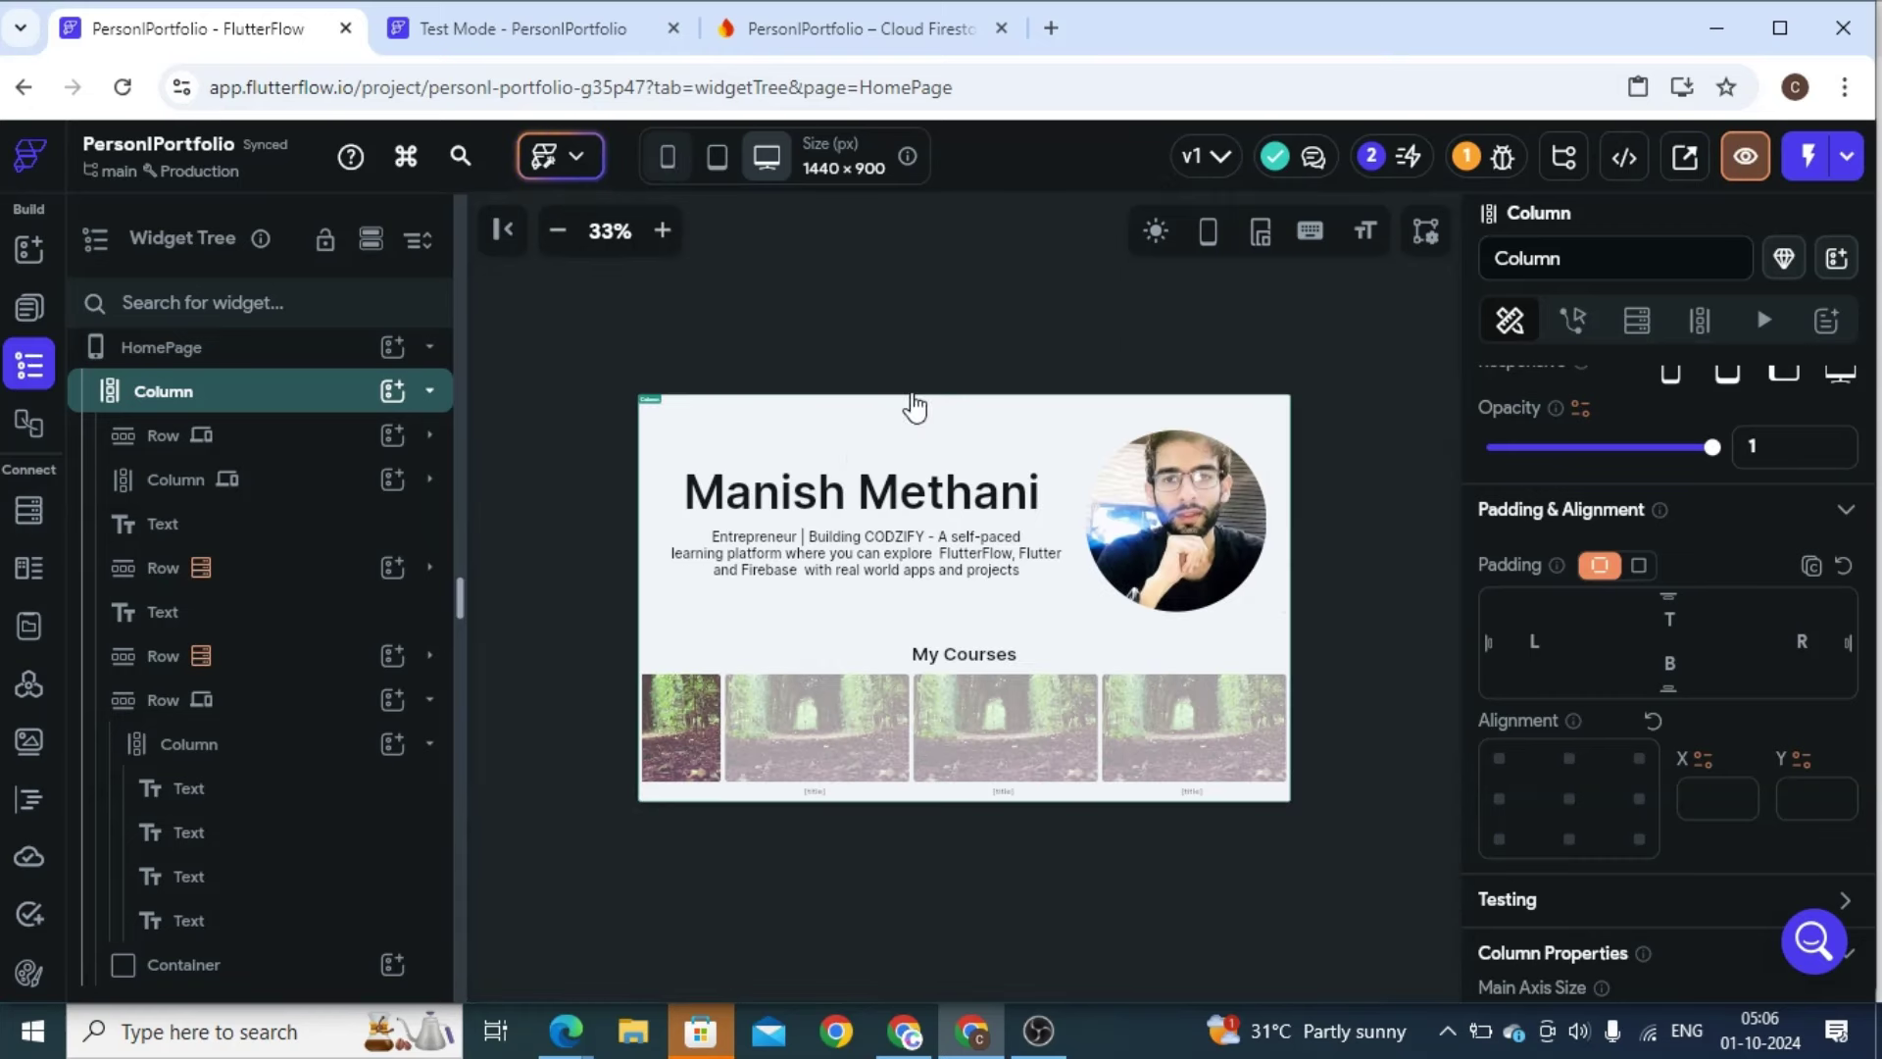
pyautogui.scroll(-10, 1004, 708)
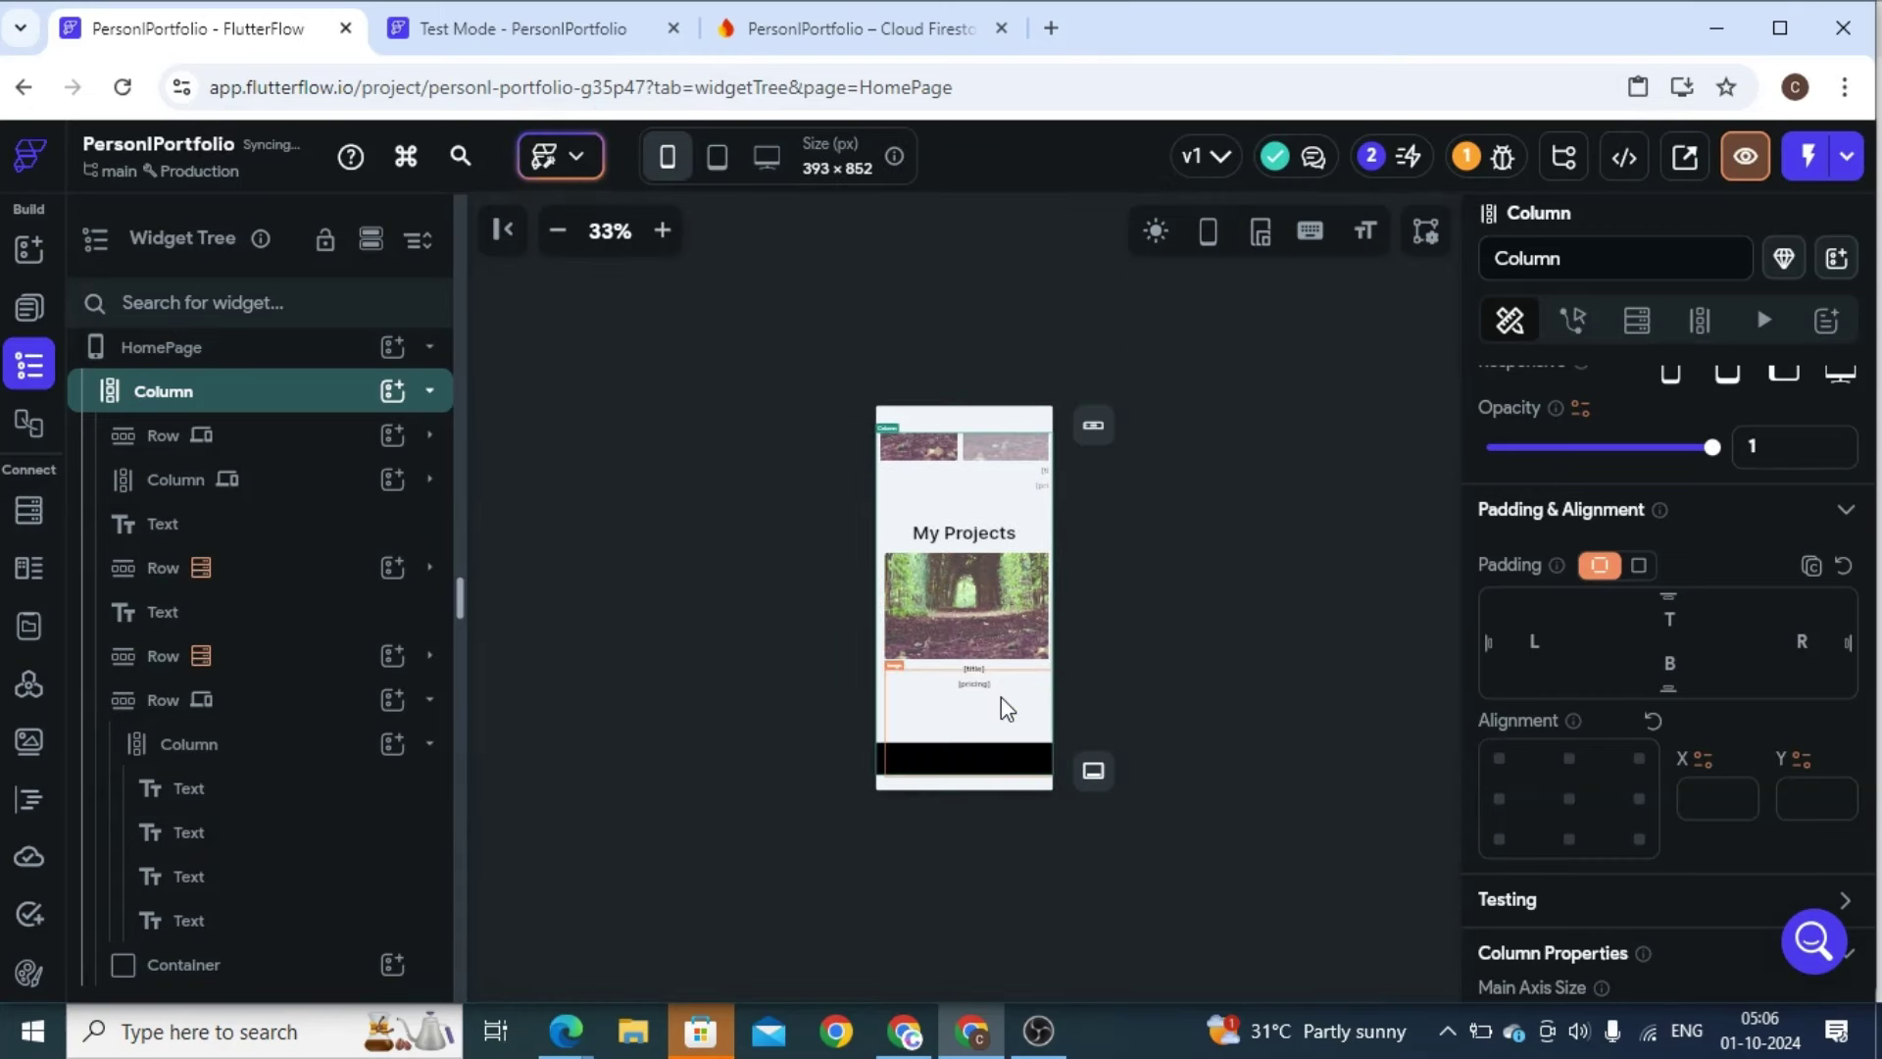
pyautogui.scroll(10, 1004, 708)
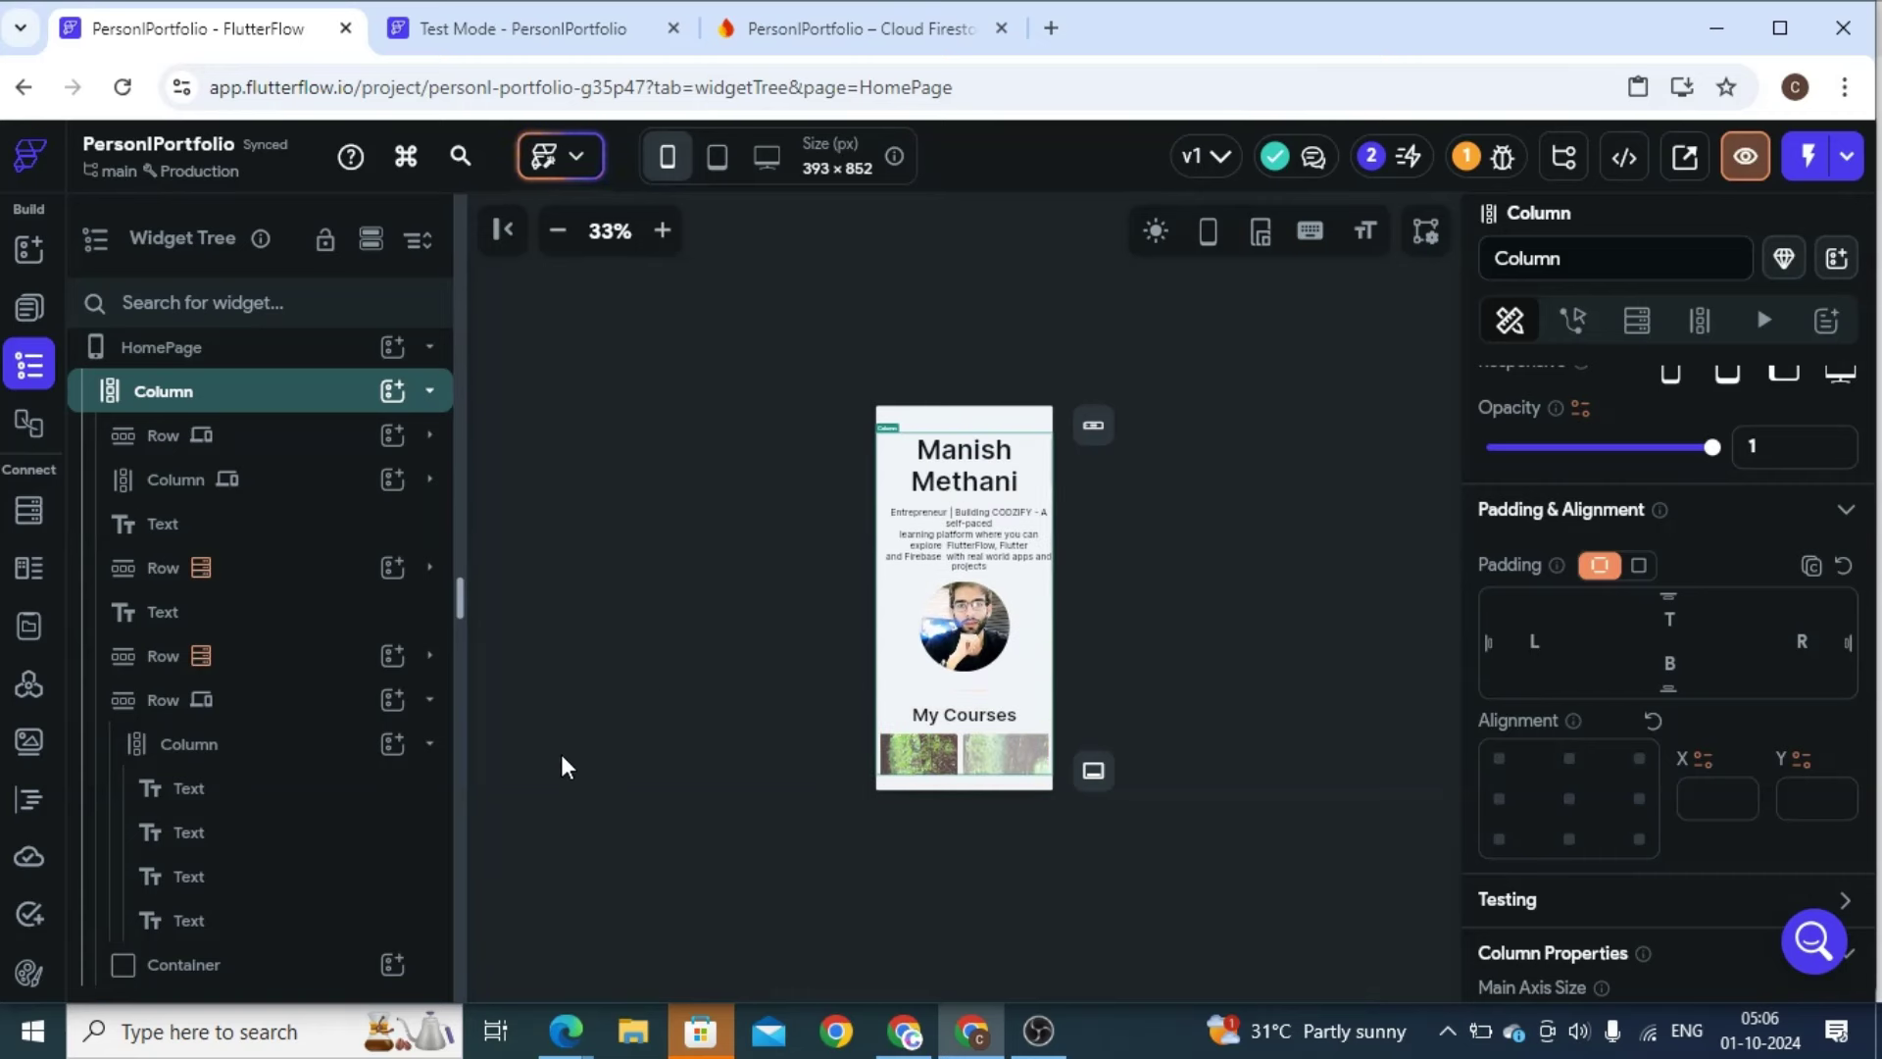
pyautogui.scroll(-4, 1021, 685)
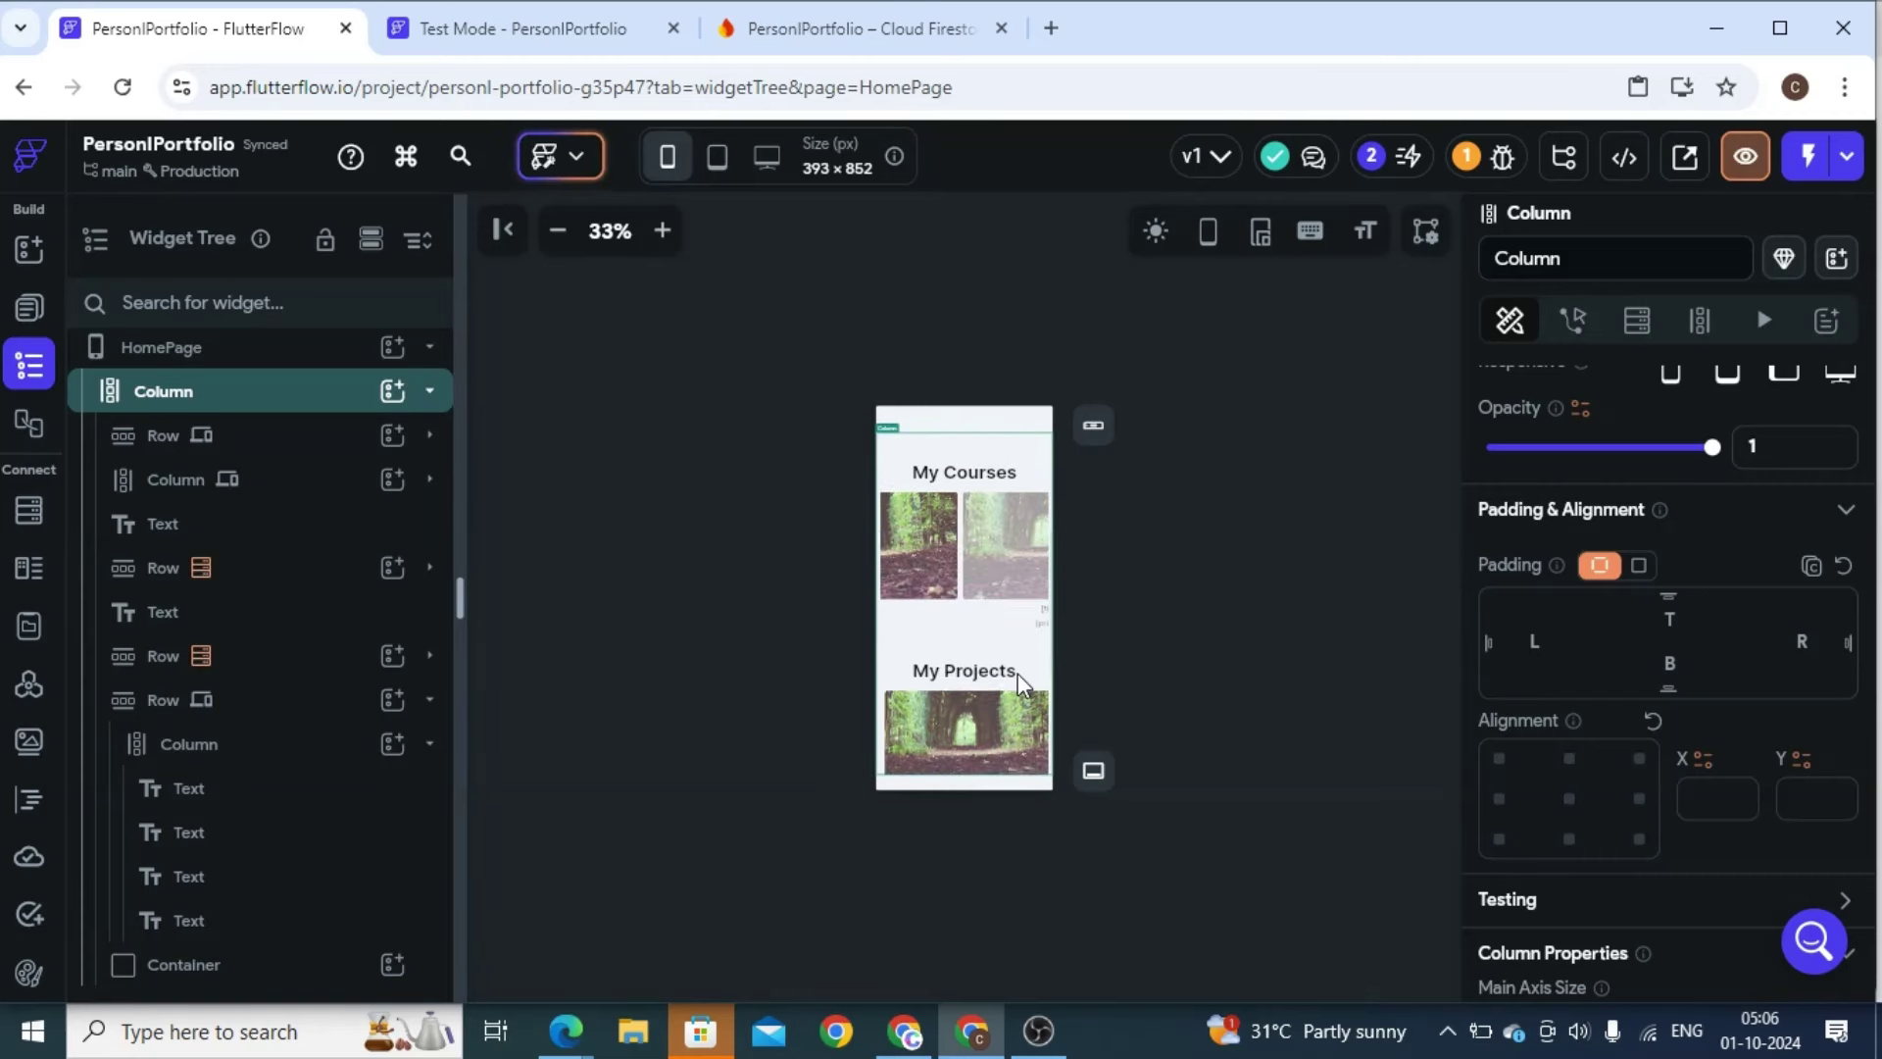
pyautogui.scroll(-5, 1021, 684)
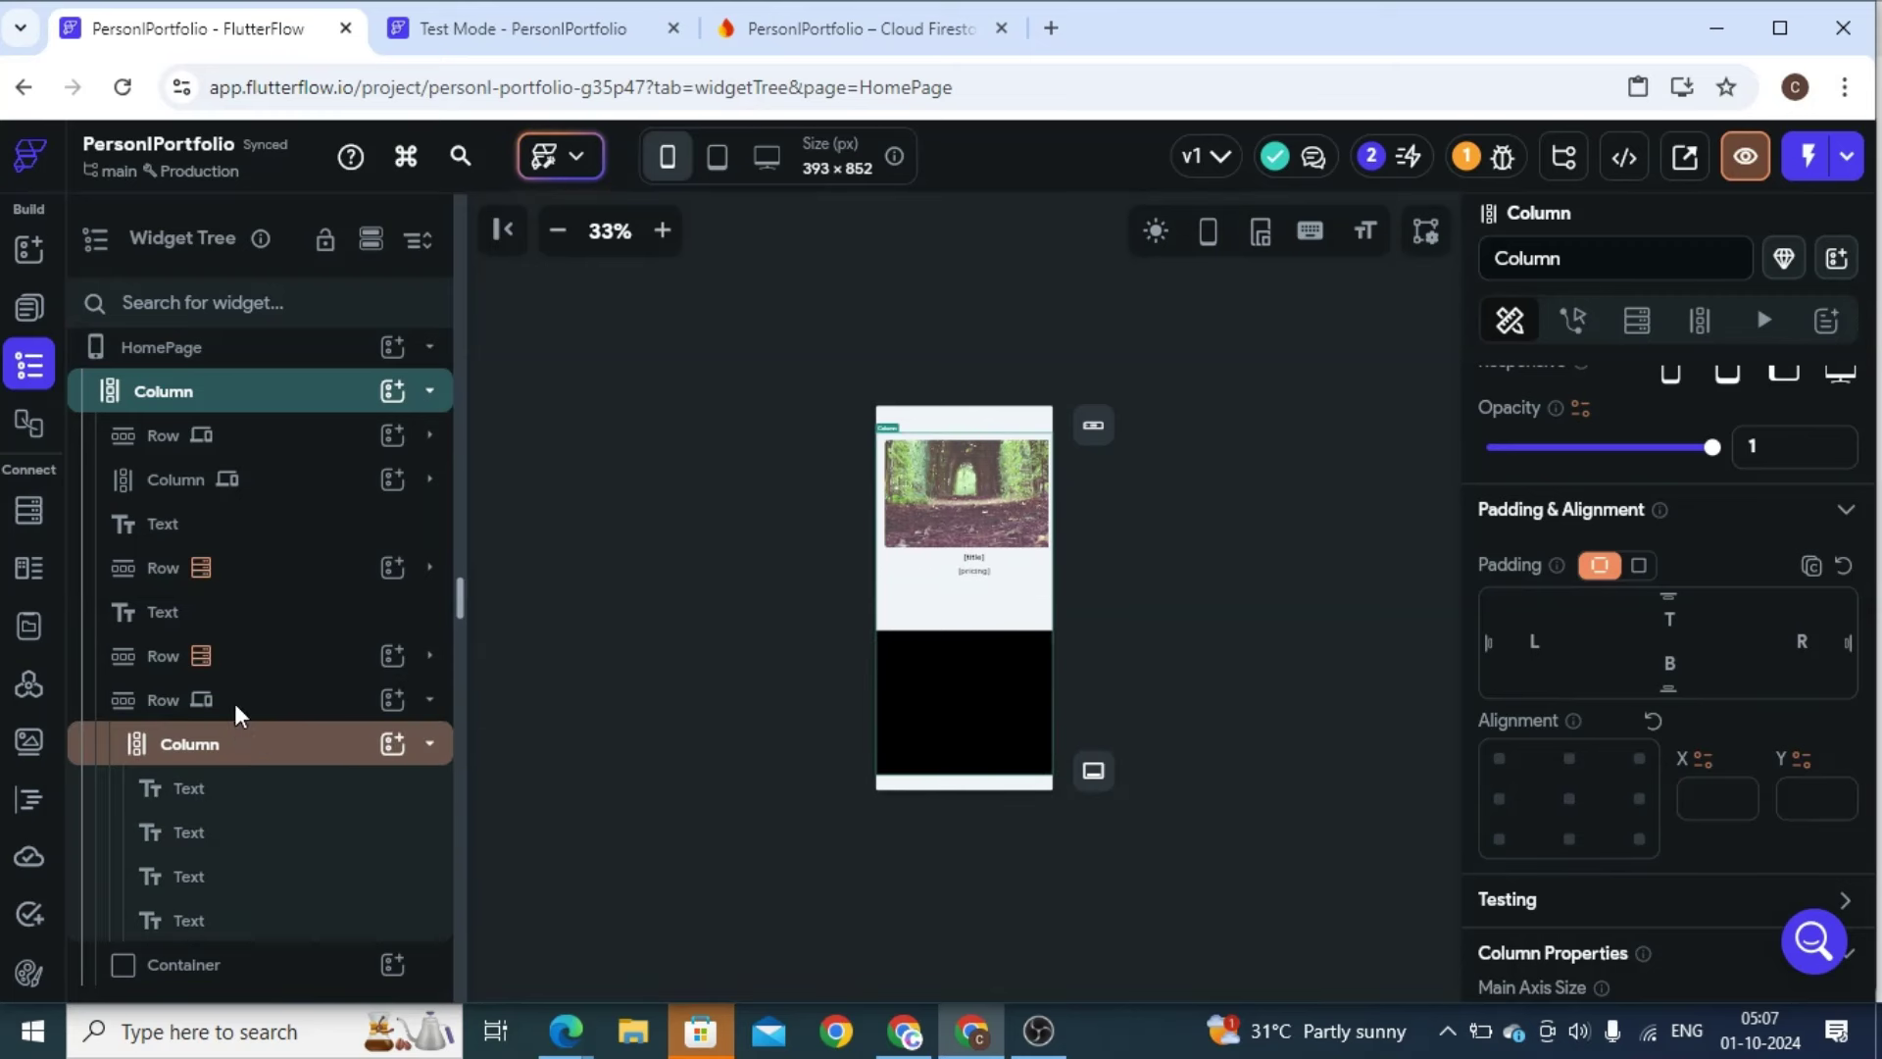
# Make the Personal Information Row visible on phone, tablet and tablet landscape
pyautogui.click(294, 700)
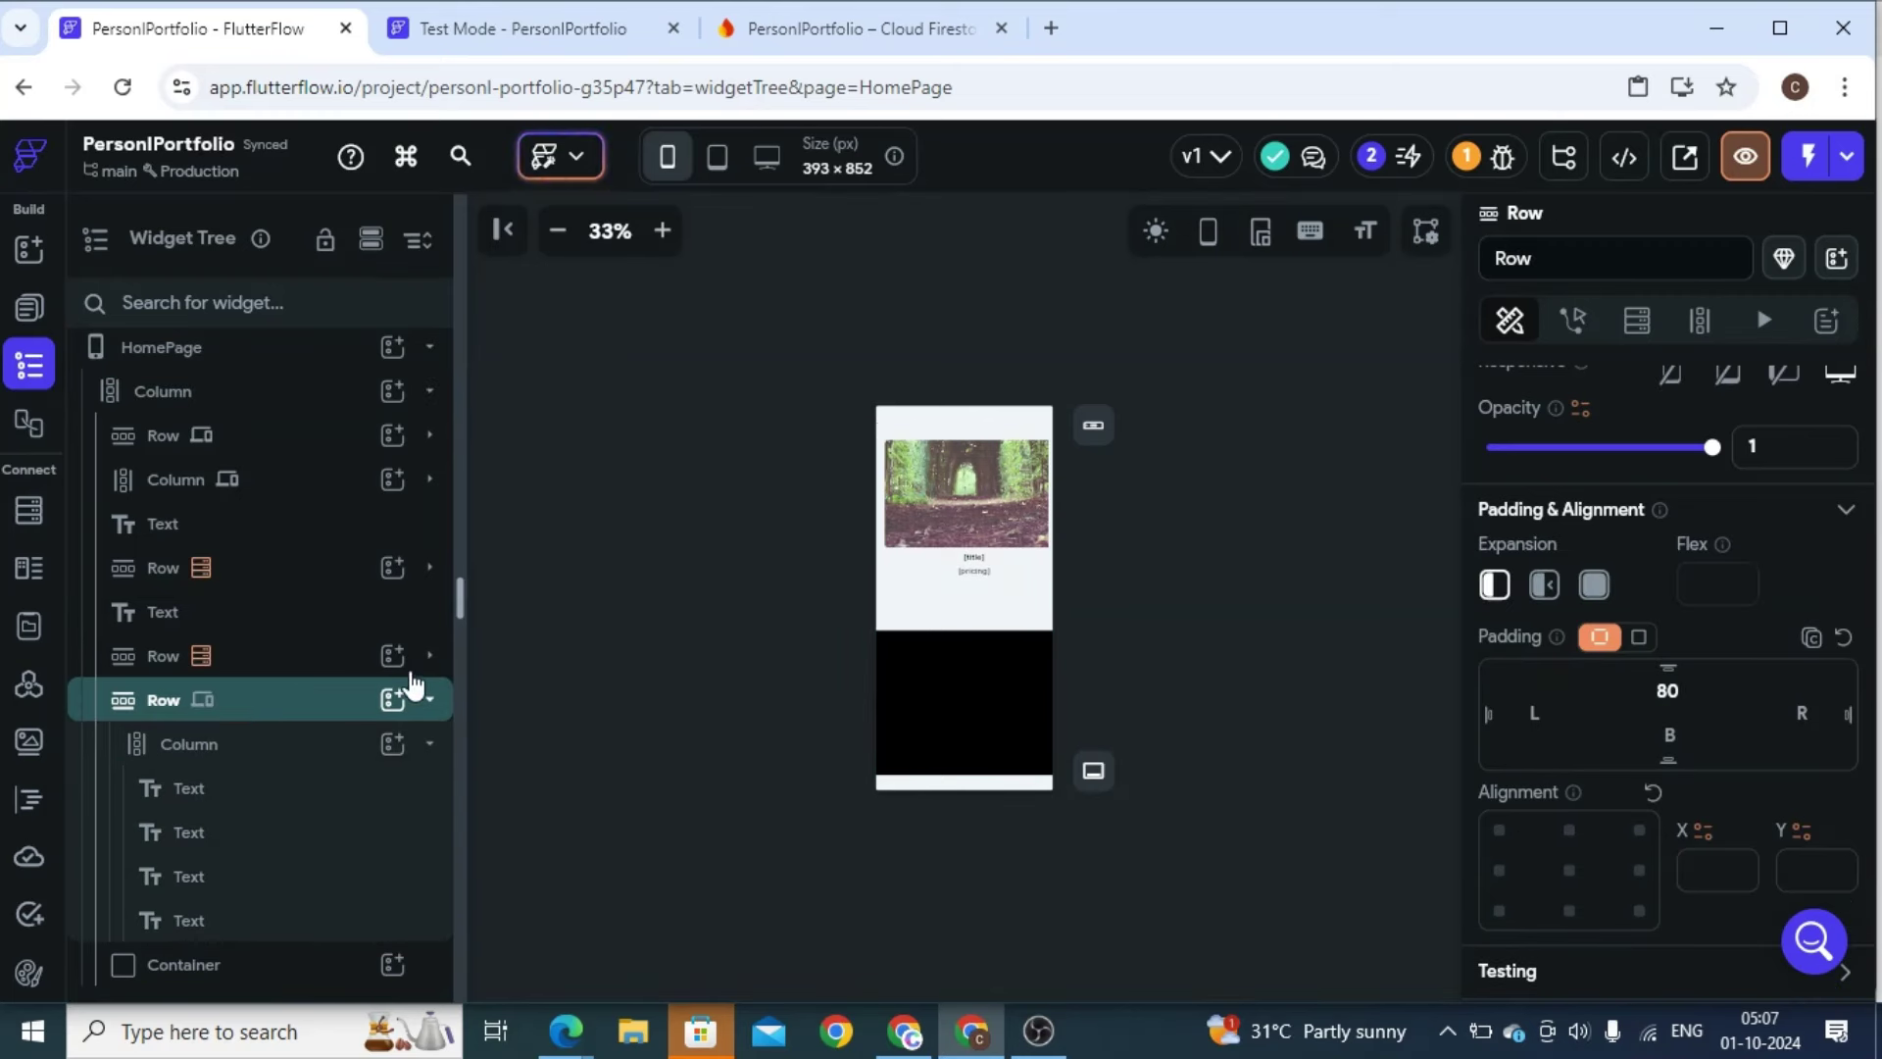
pyautogui.scroll(2, 1669, 572)
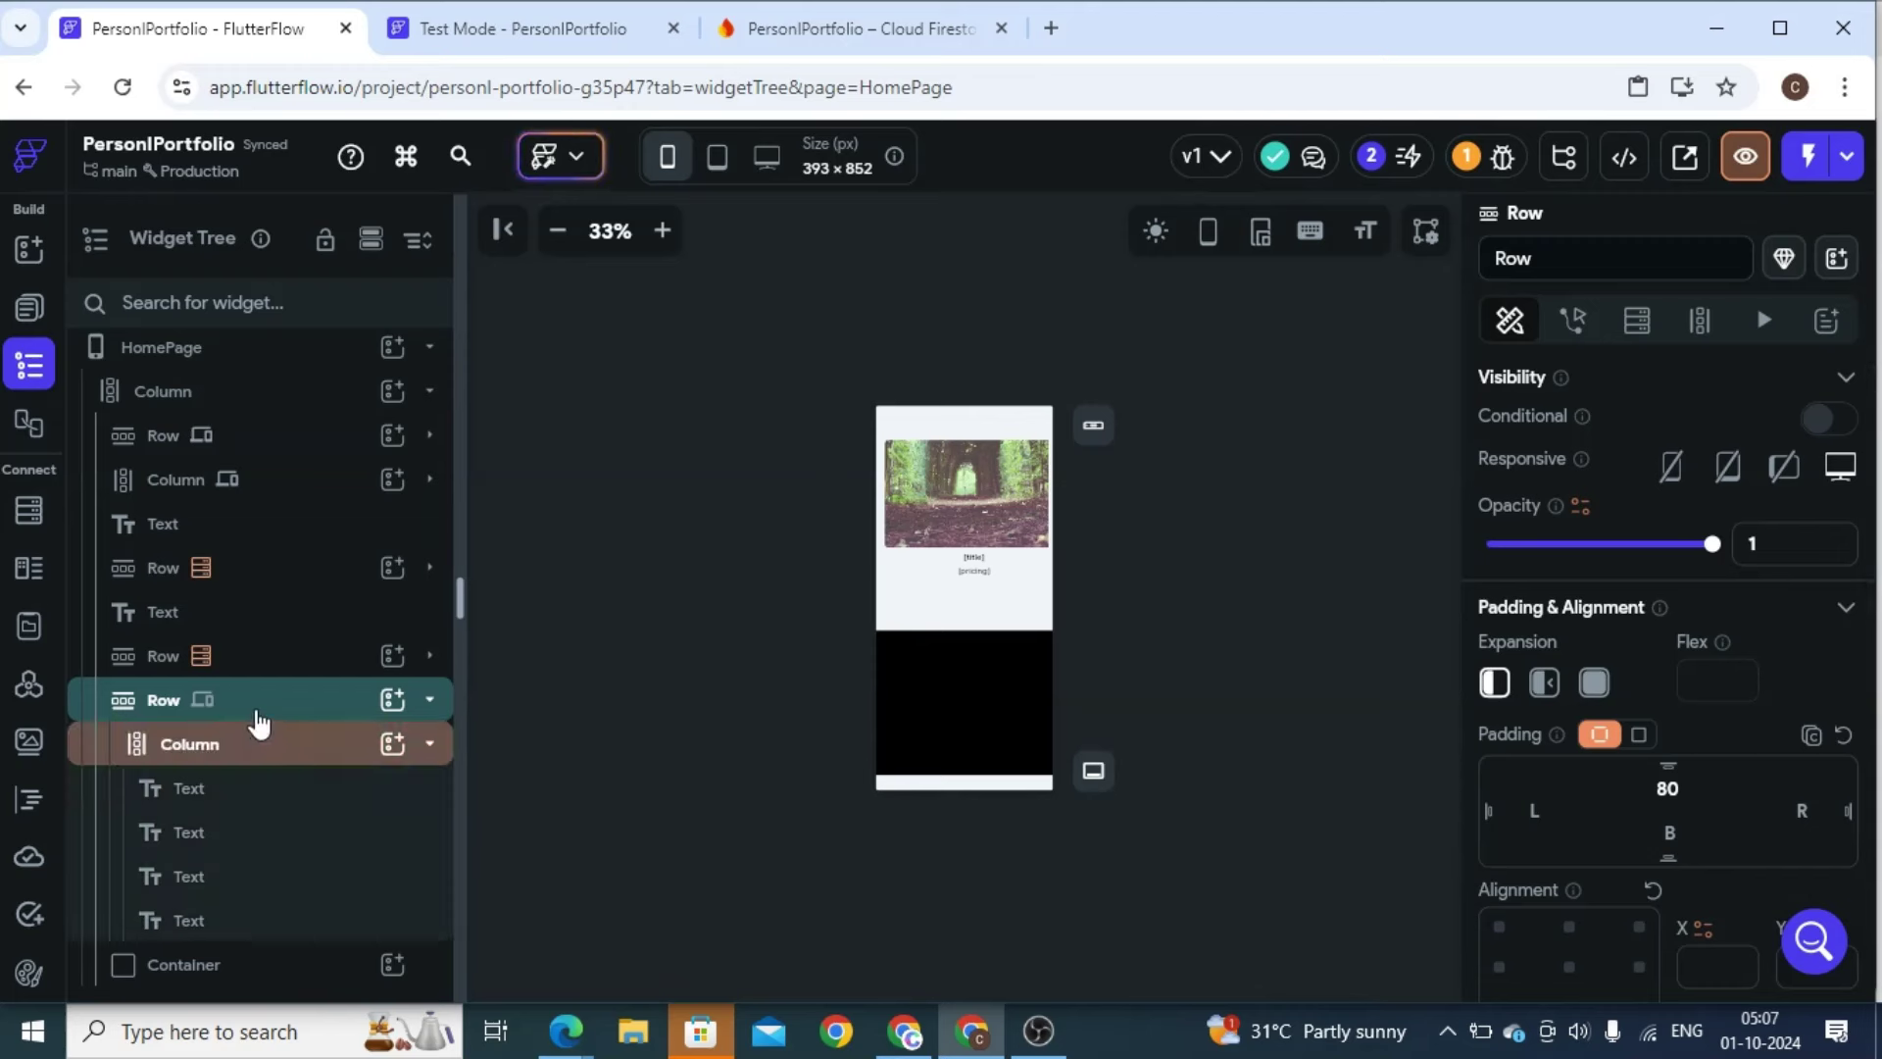
pyautogui.click(1672, 468)
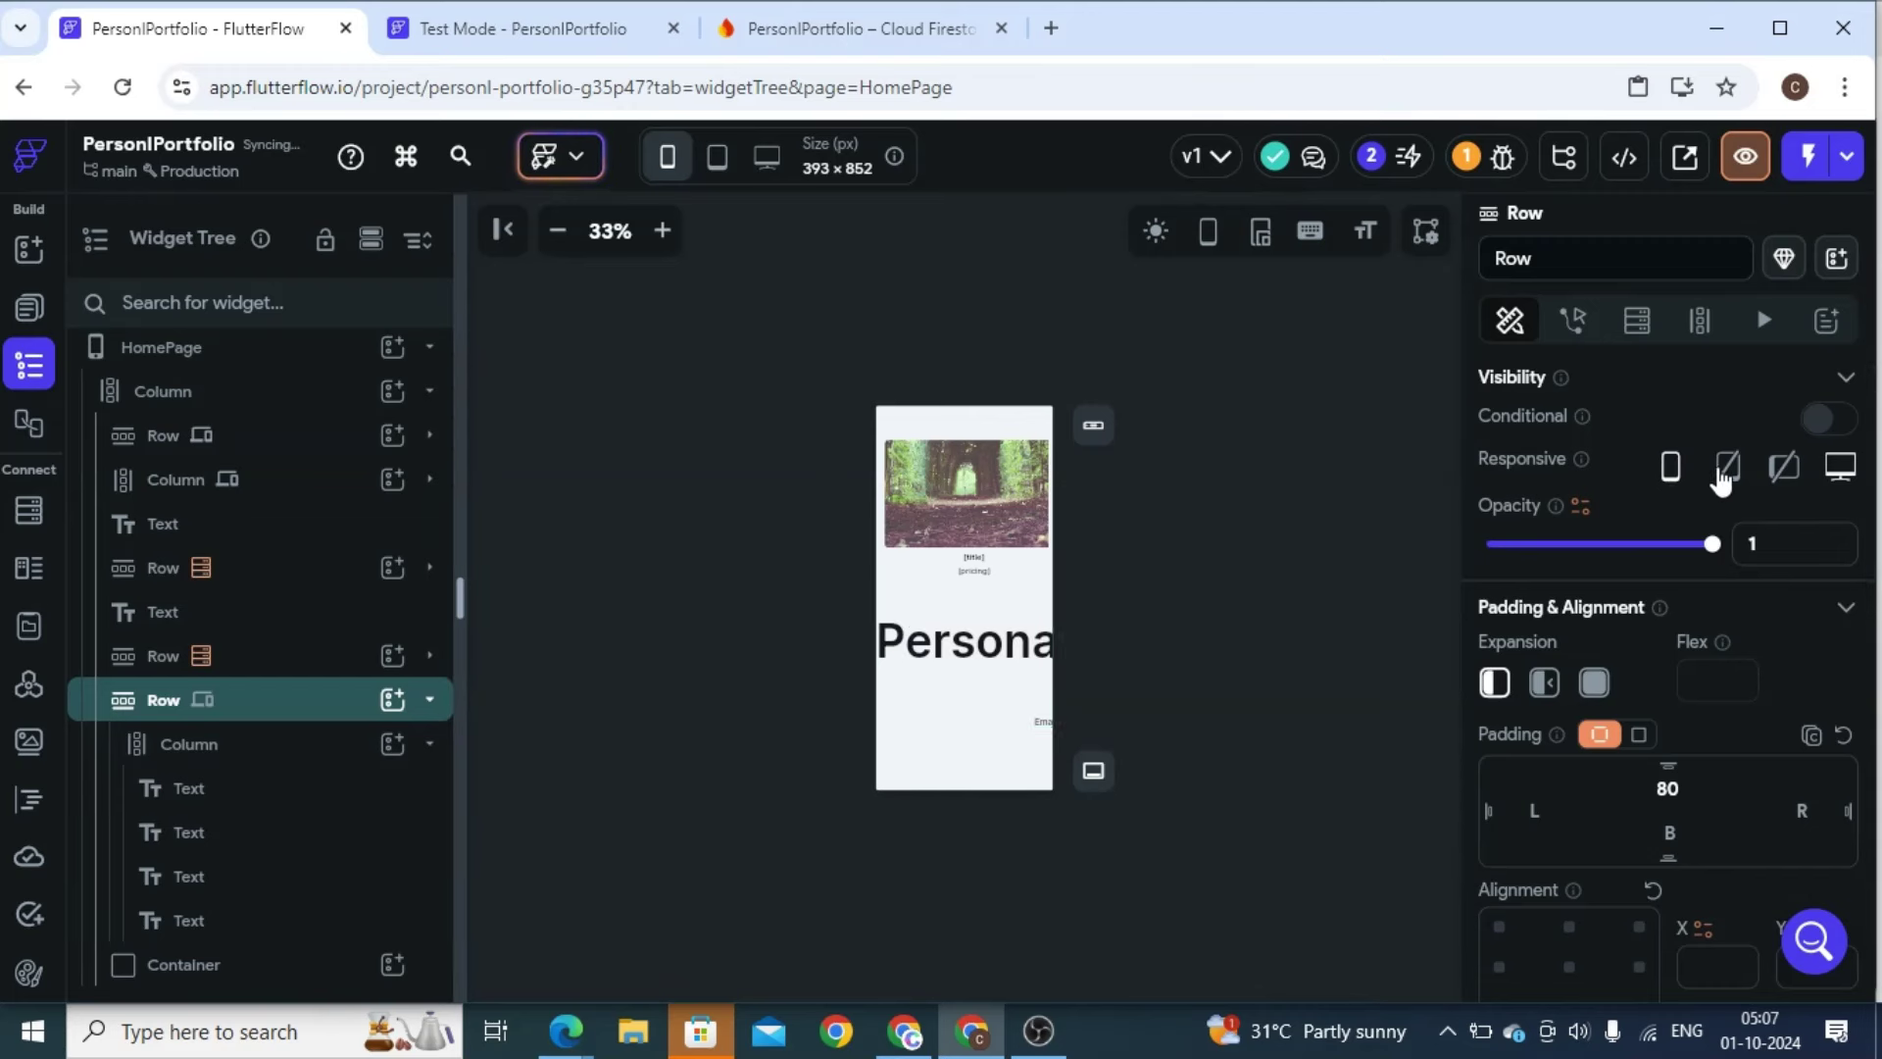
pyautogui.click(1727, 466)
pyautogui.click(1782, 468)
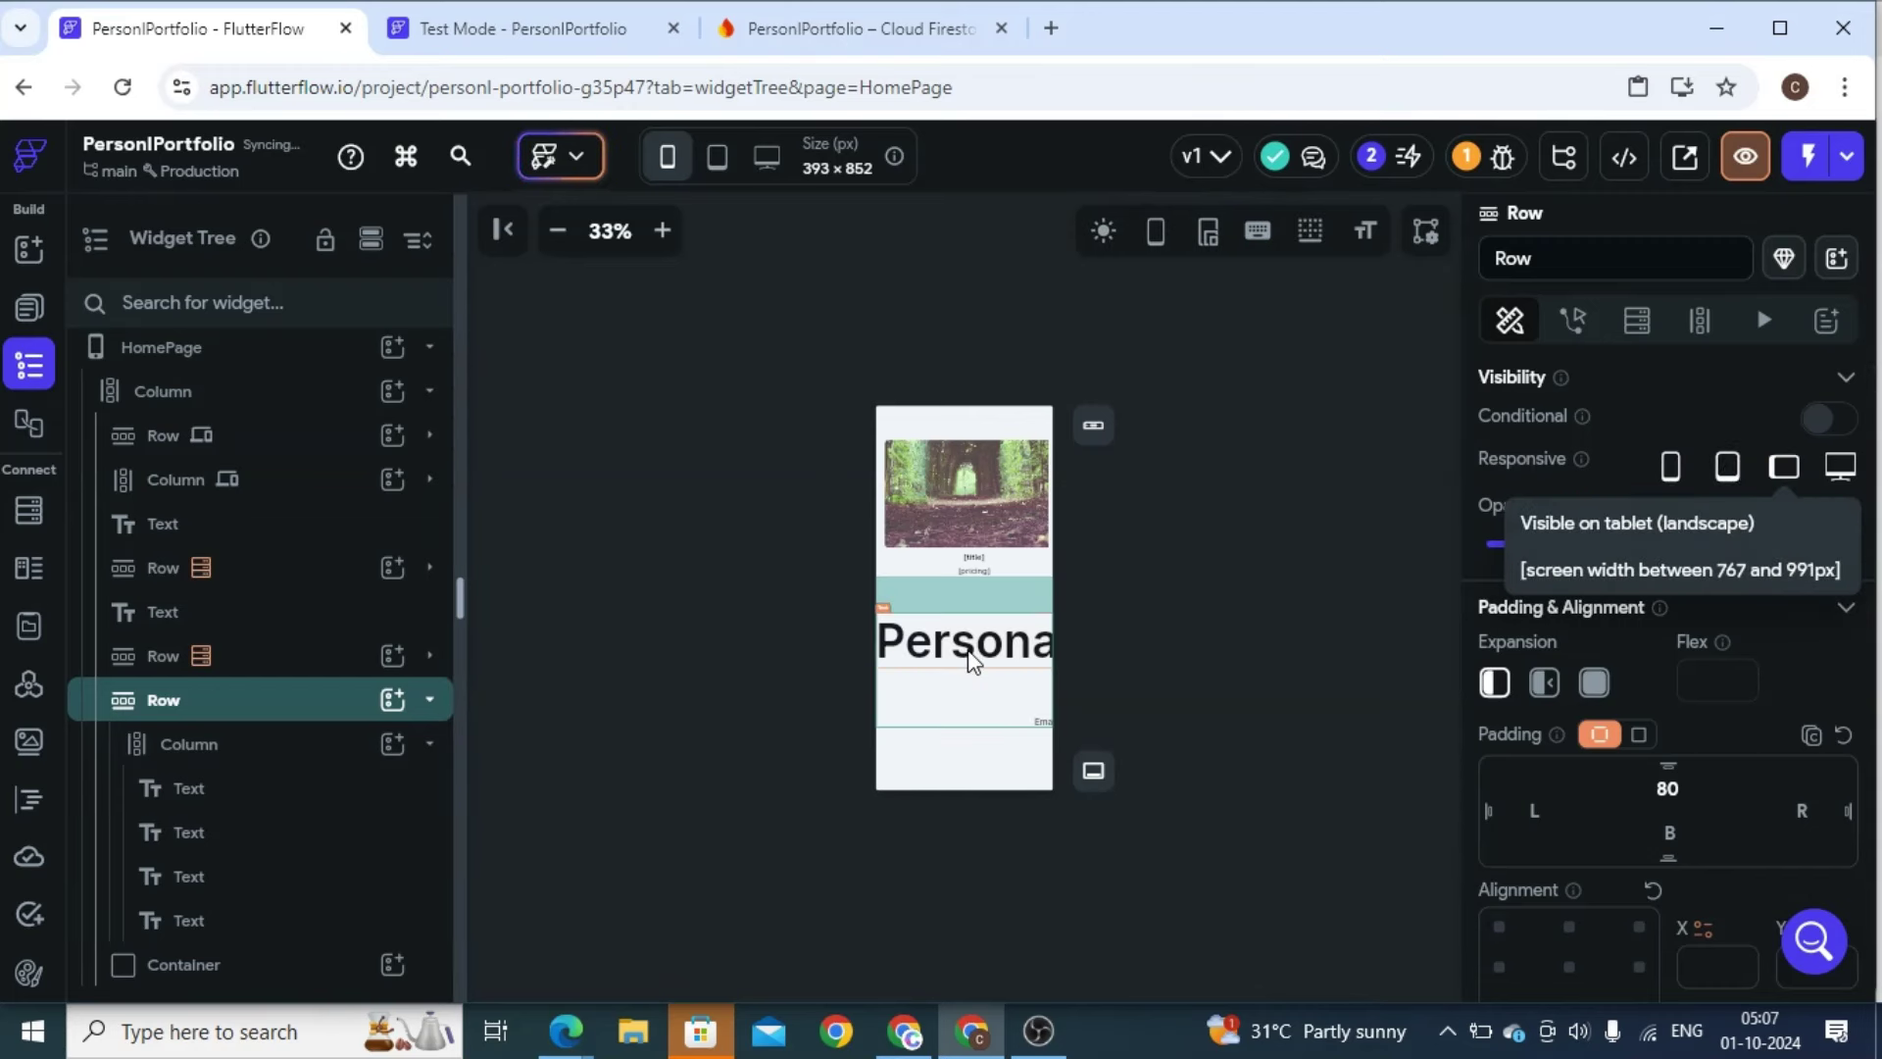
pyautogui.scroll(-2, 970, 718)
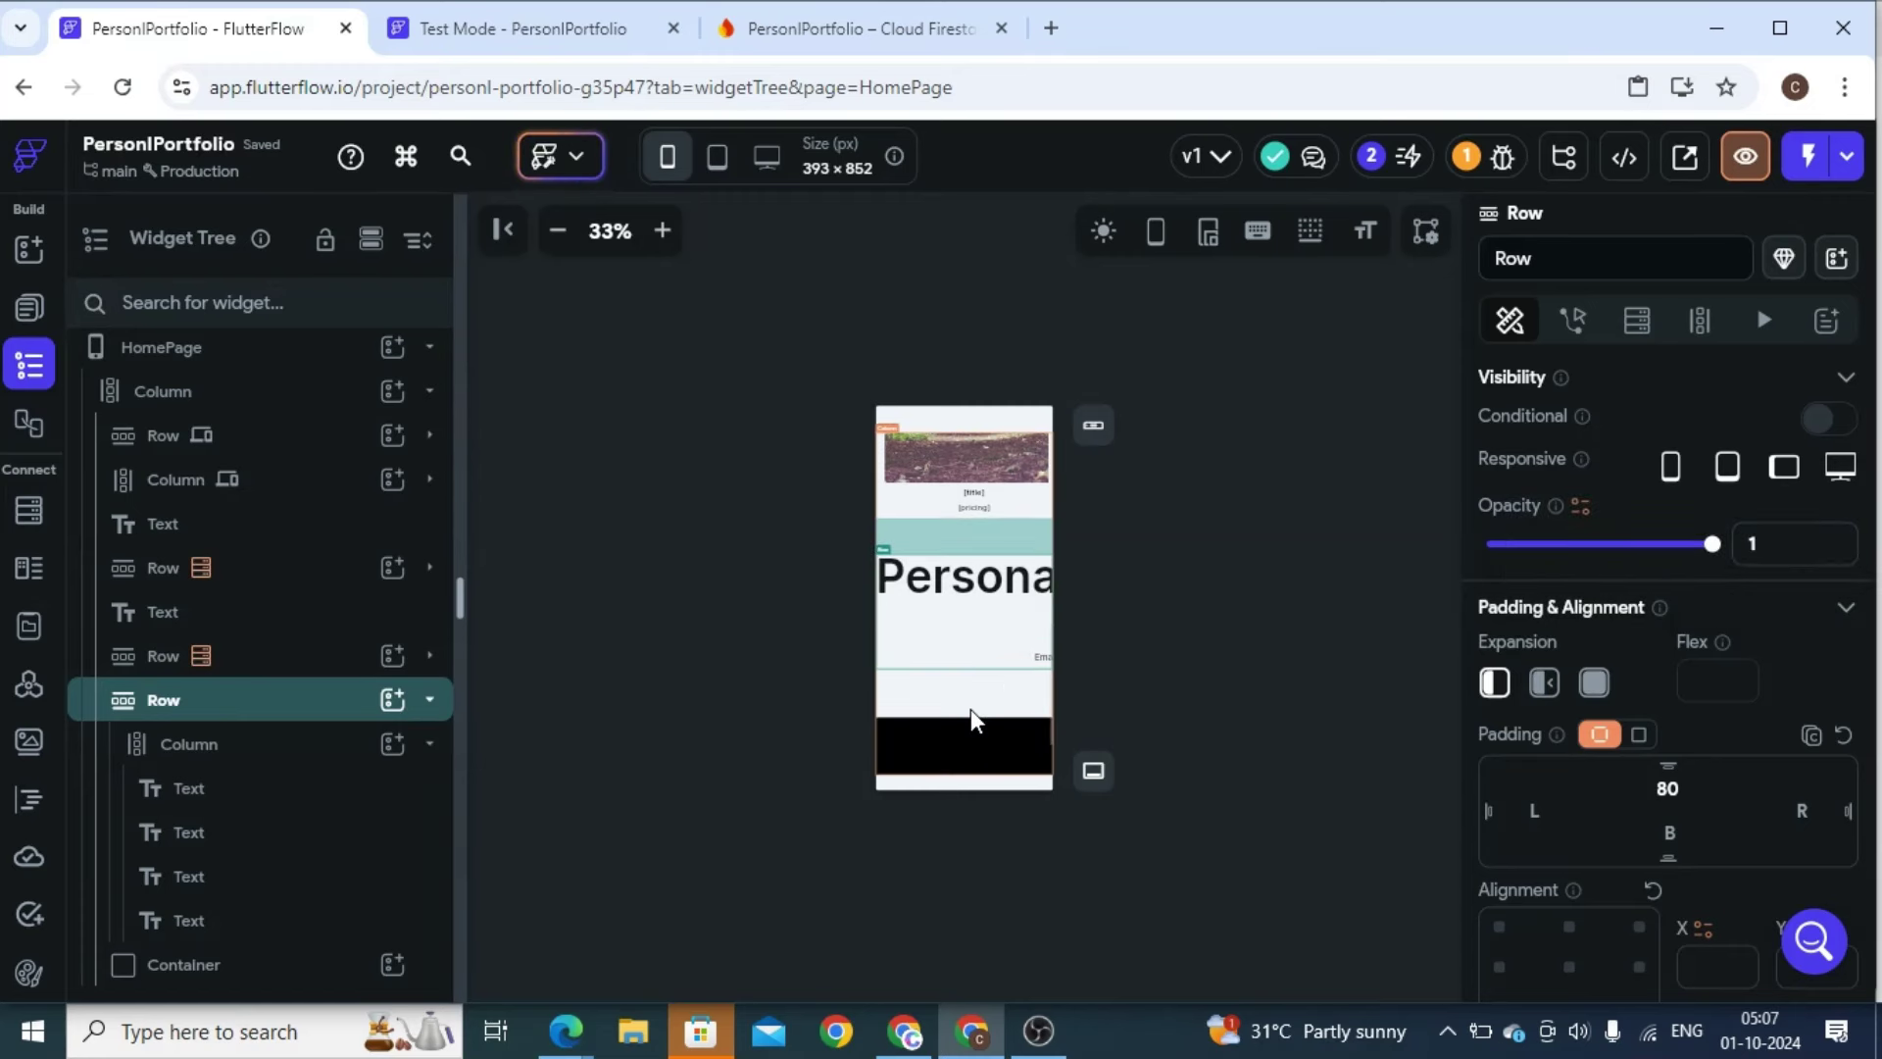
# Reduce the Personal Information heading's font size from 102 to 50
pyautogui.click(959, 607)
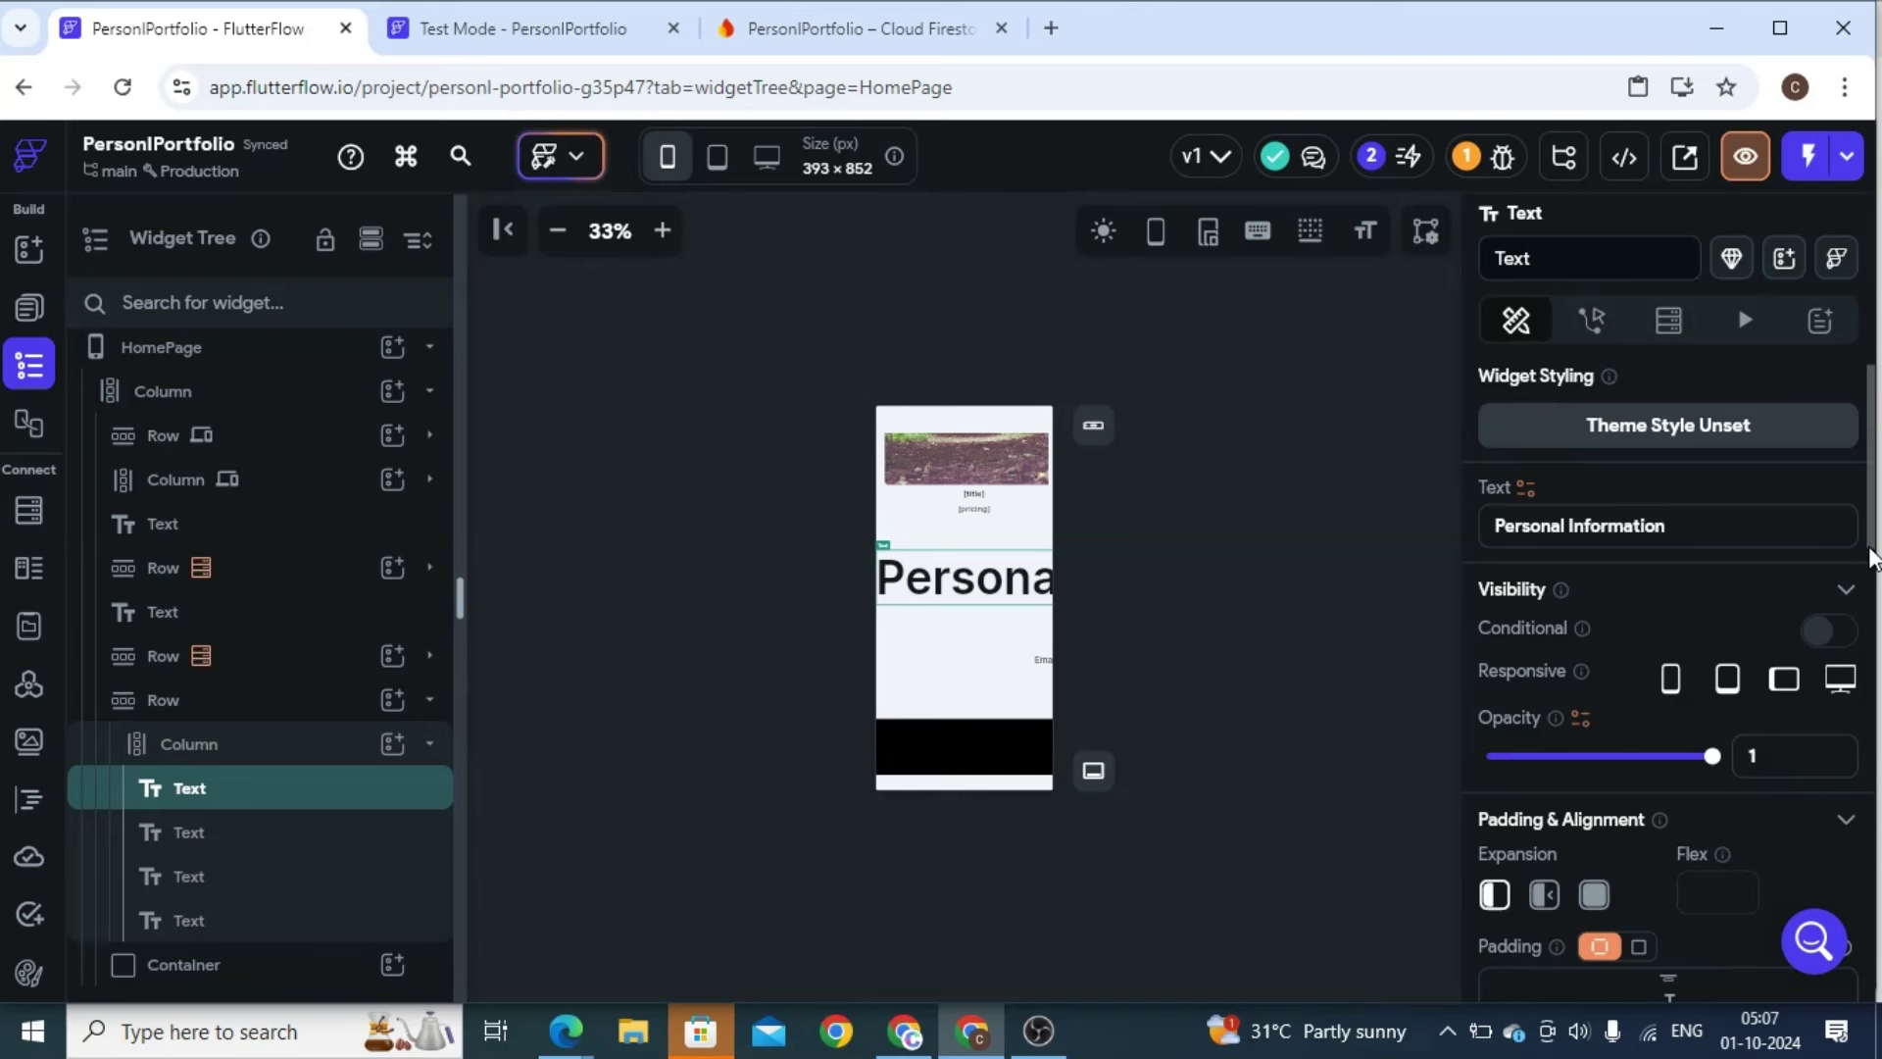
pyautogui.moveTo(1873, 537); pyautogui.dragTo(1872, 784)
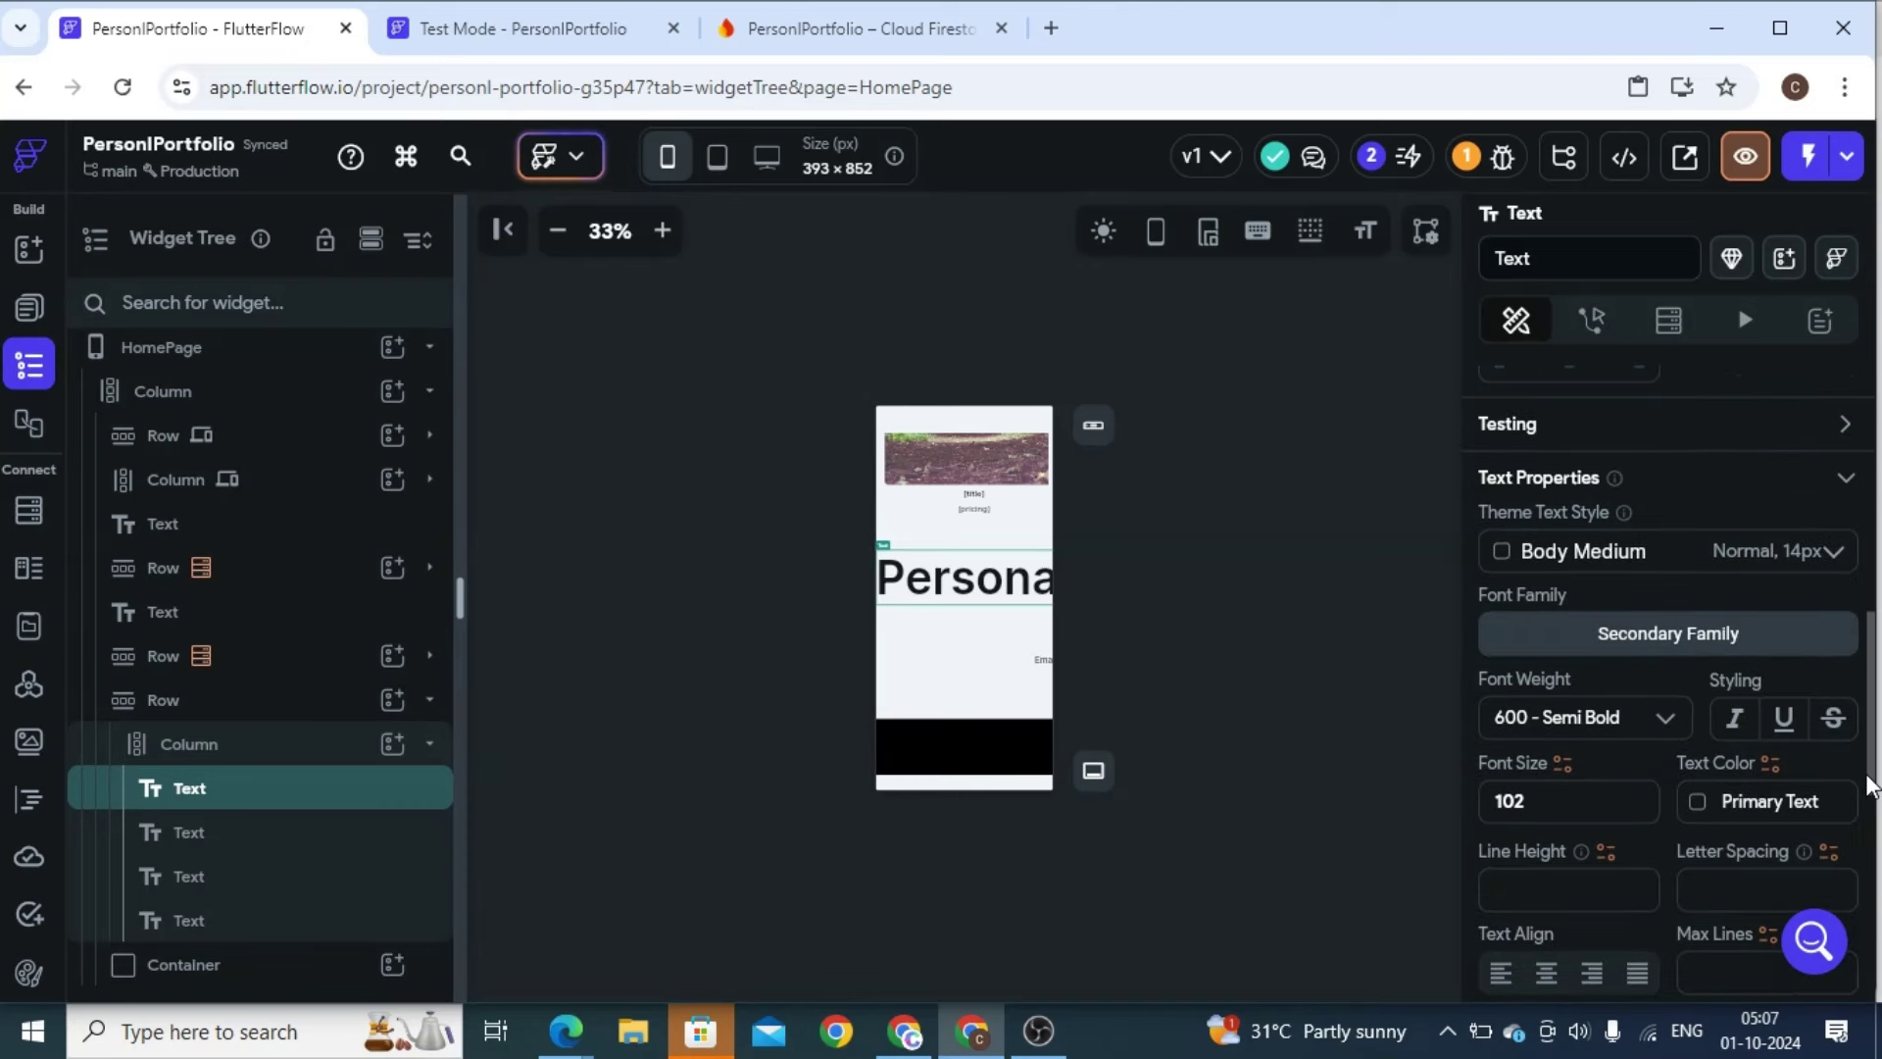
pyautogui.doubleClick(1512, 799)
pyautogui.write('50')
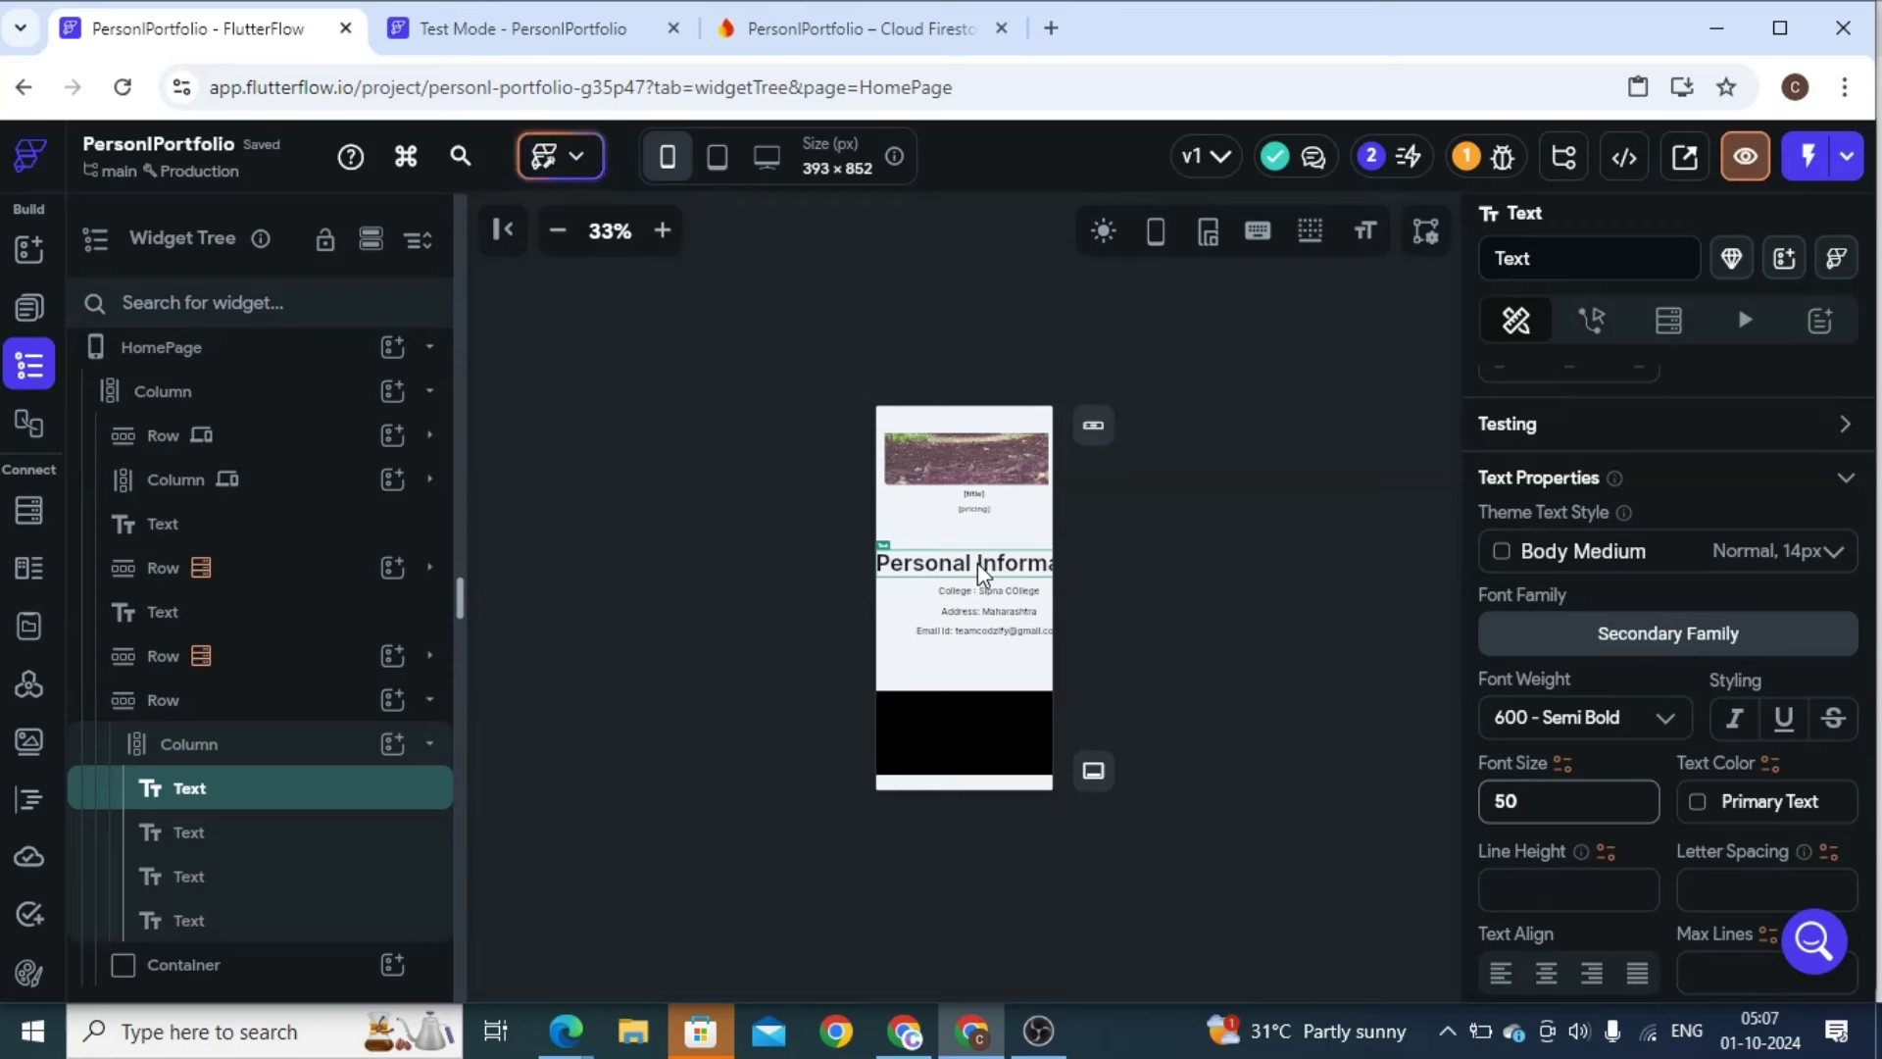
pyautogui.click(980, 574)
# Break the Personal Information heading onto two lines and centre-align it
pyautogui.click(1566, 402)
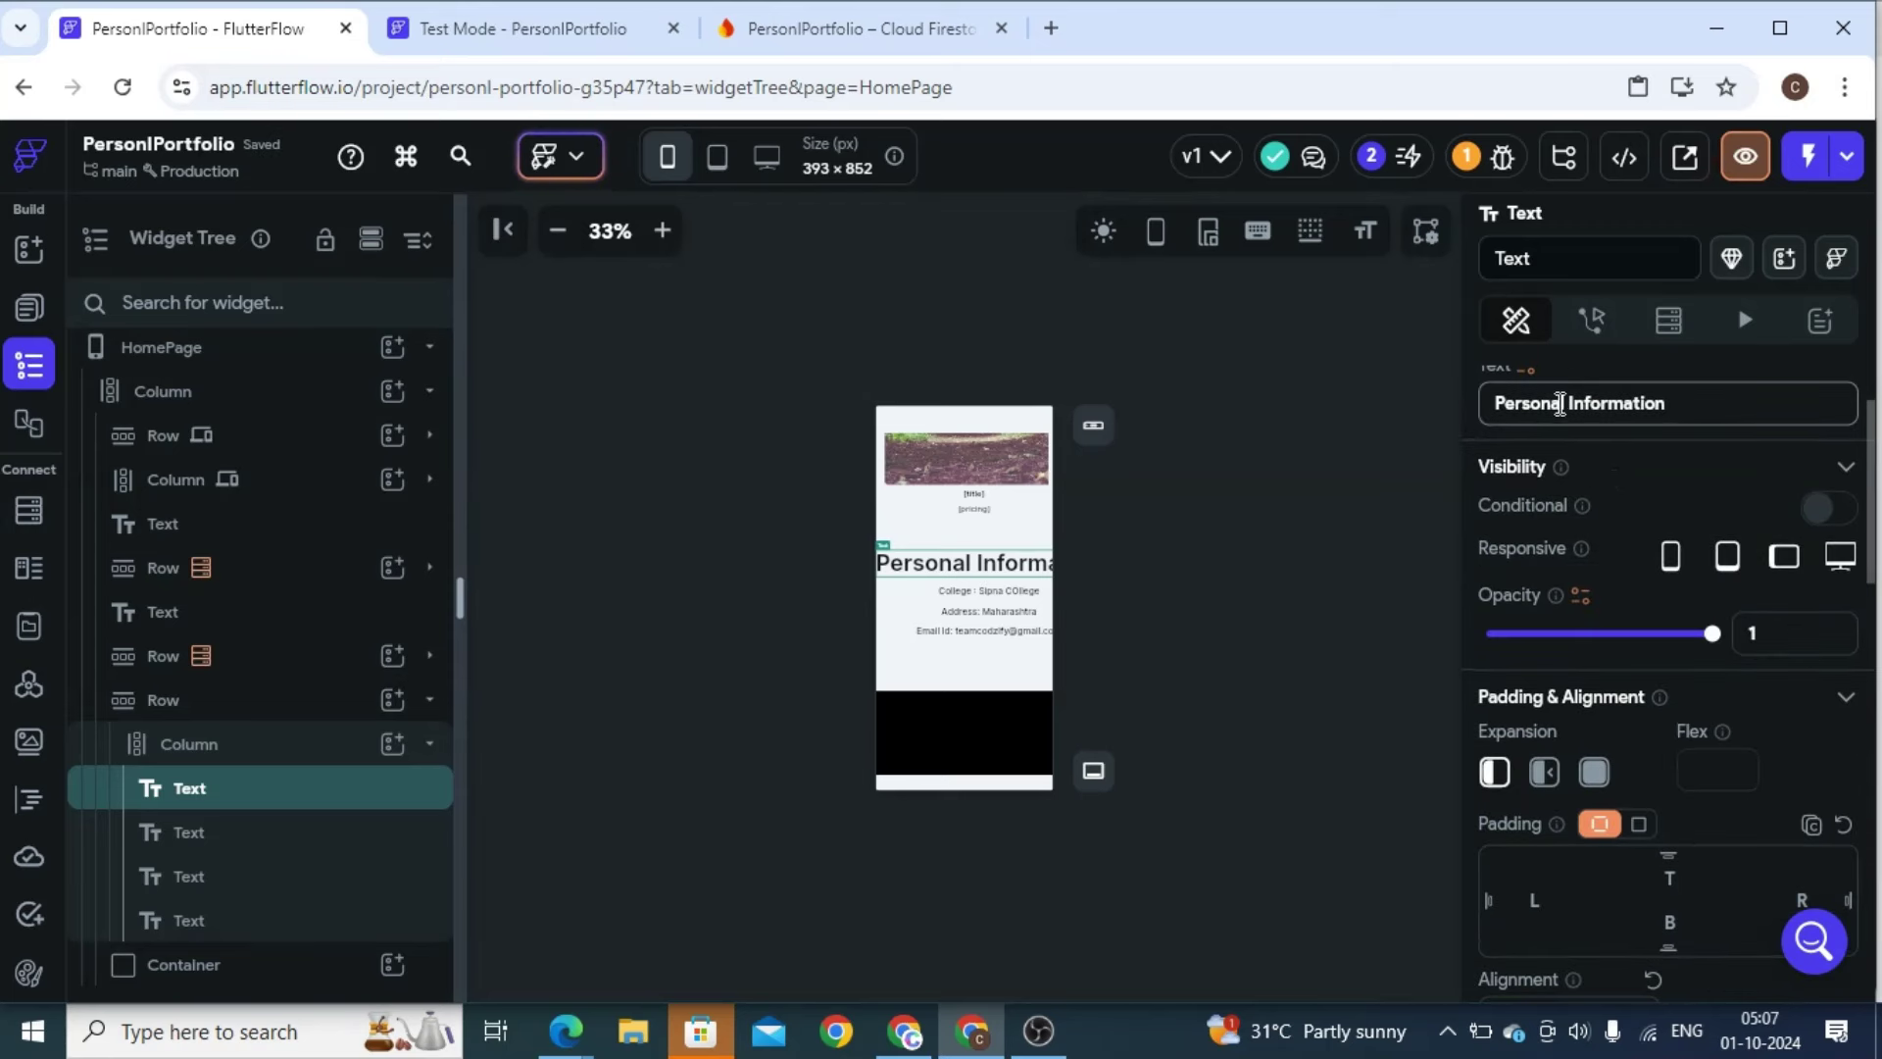
pyautogui.press('Return')
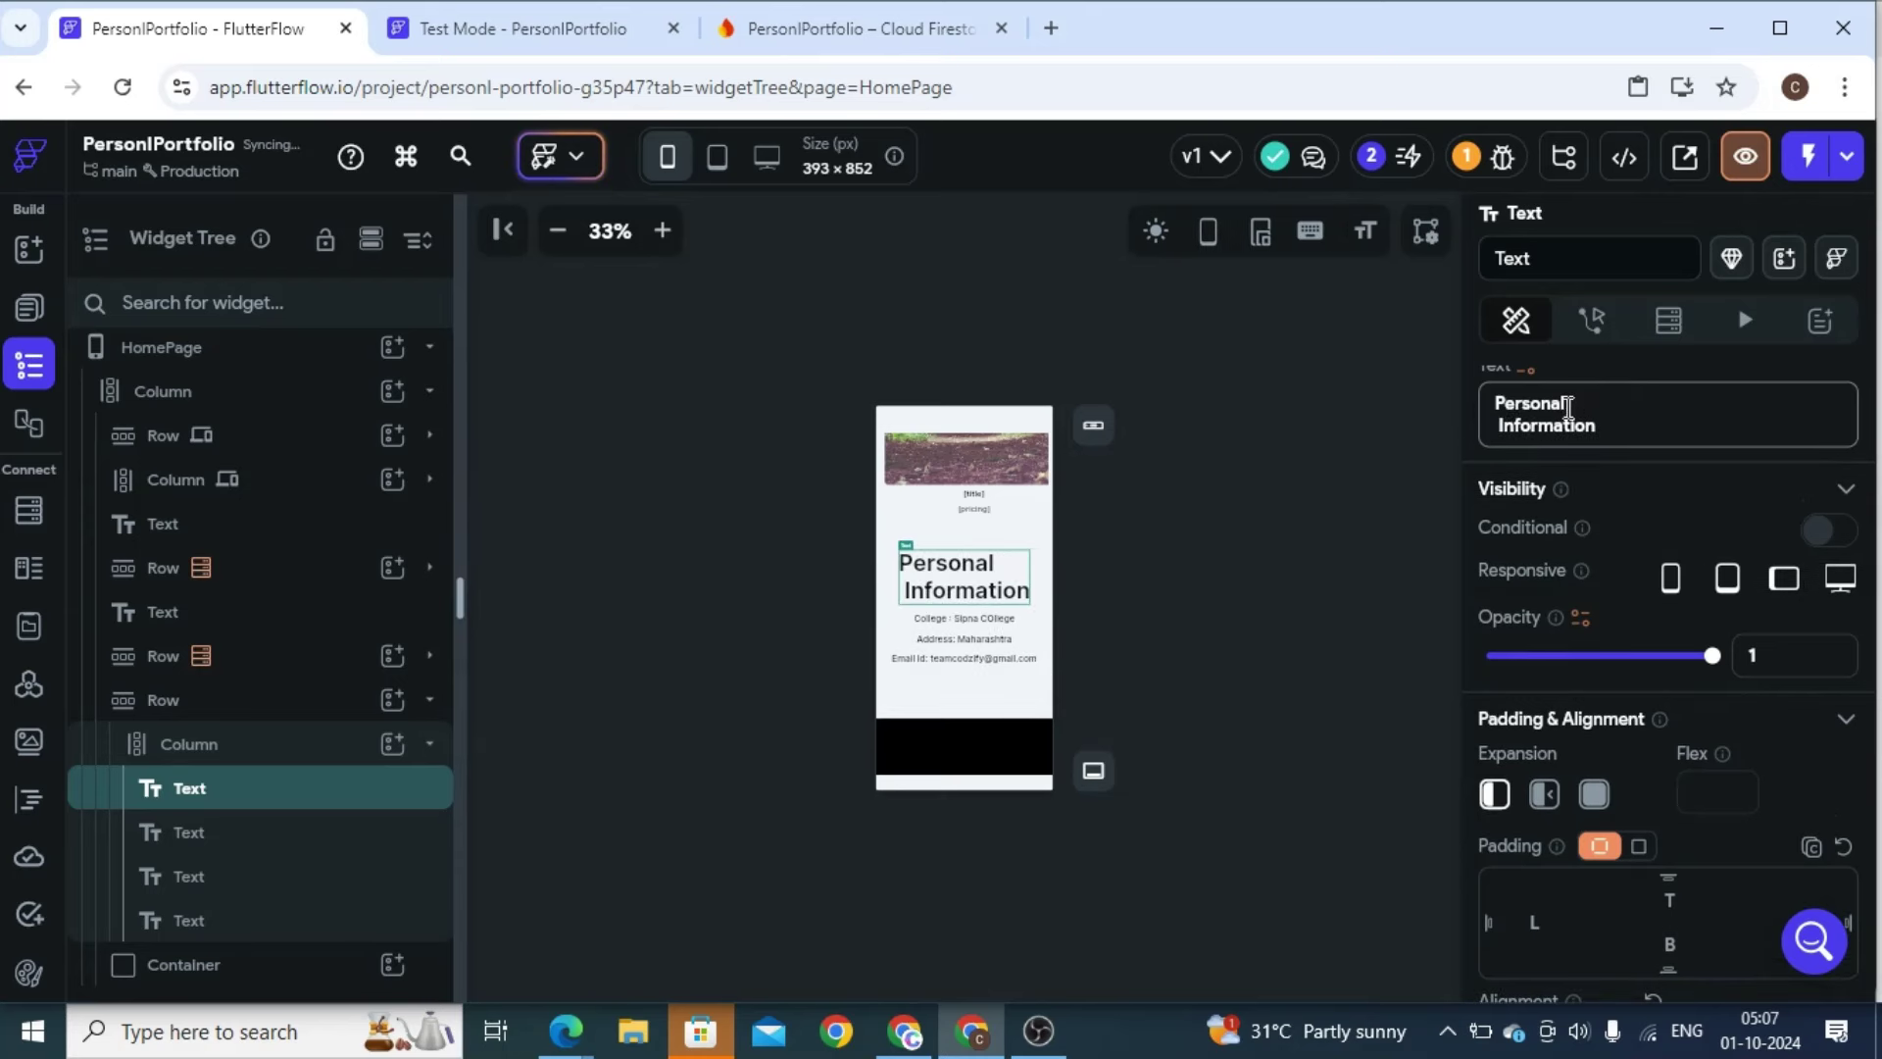
pyautogui.click(1874, 495)
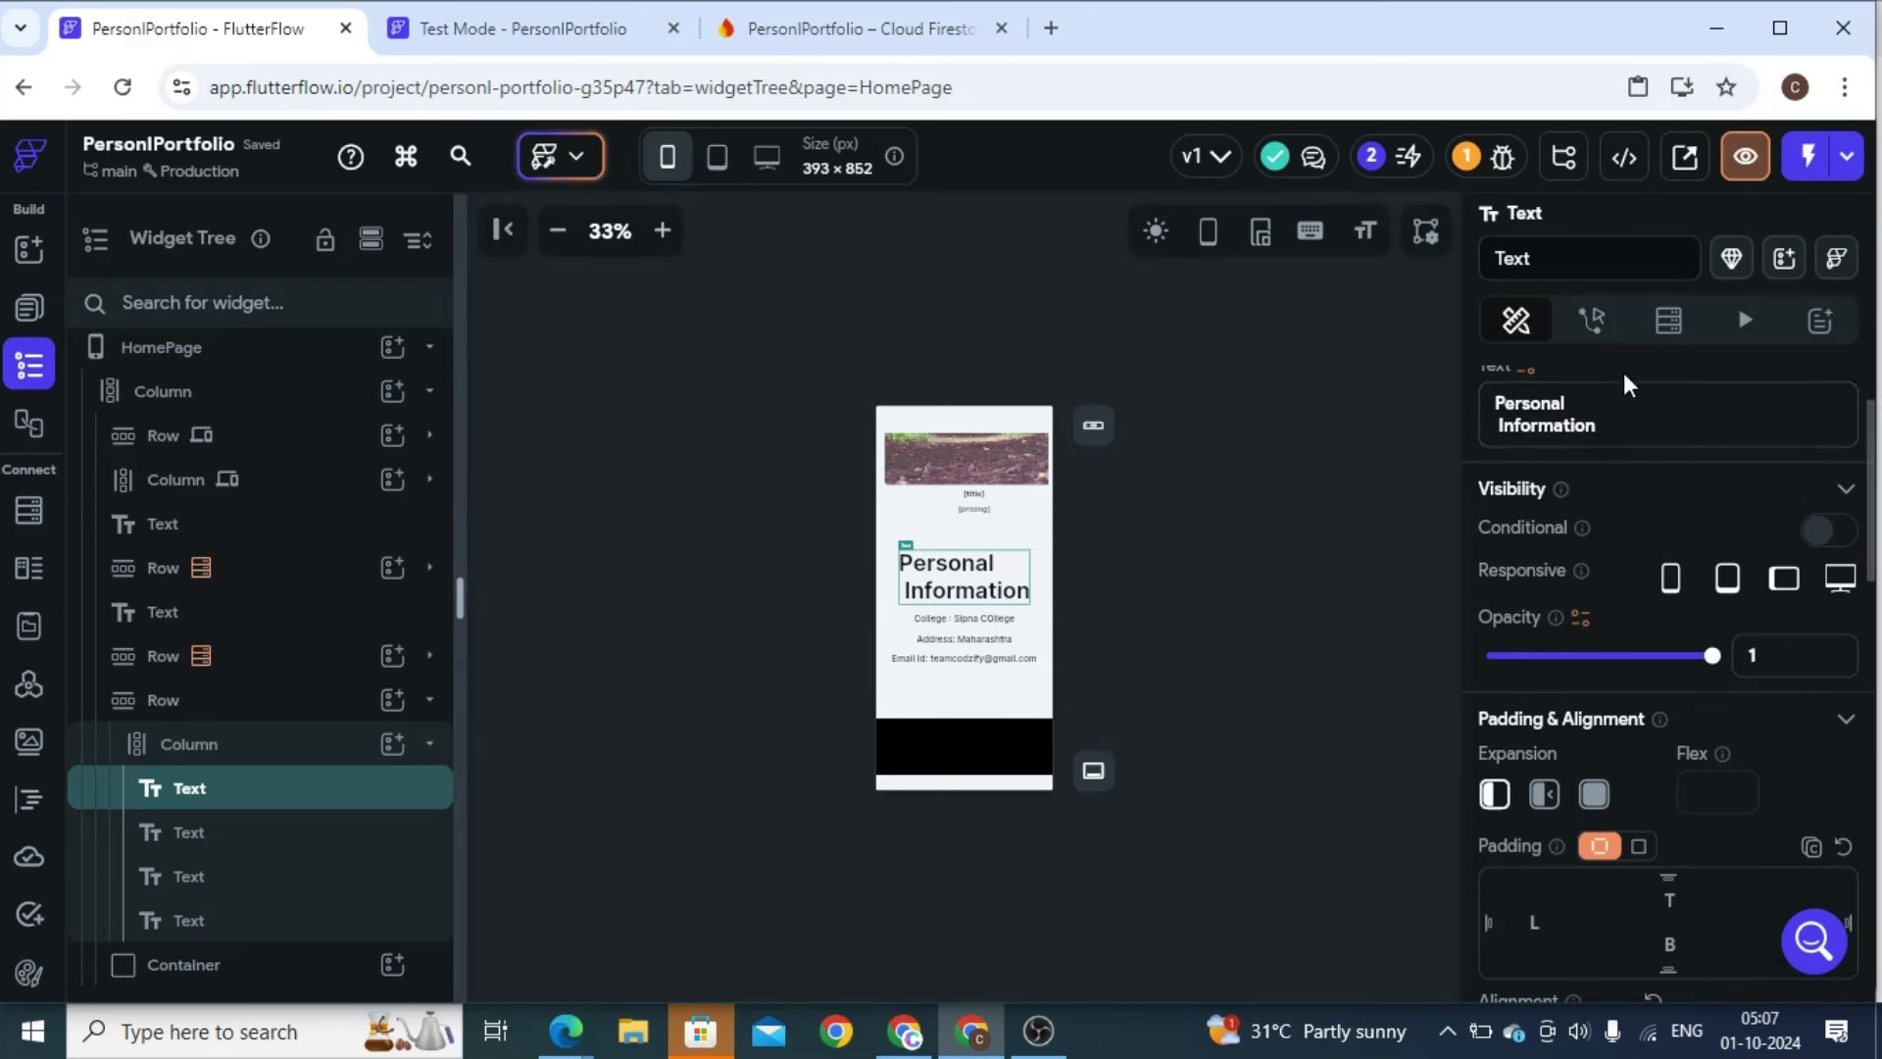
pyautogui.click(1501, 427)
pyautogui.press('BackSpace')
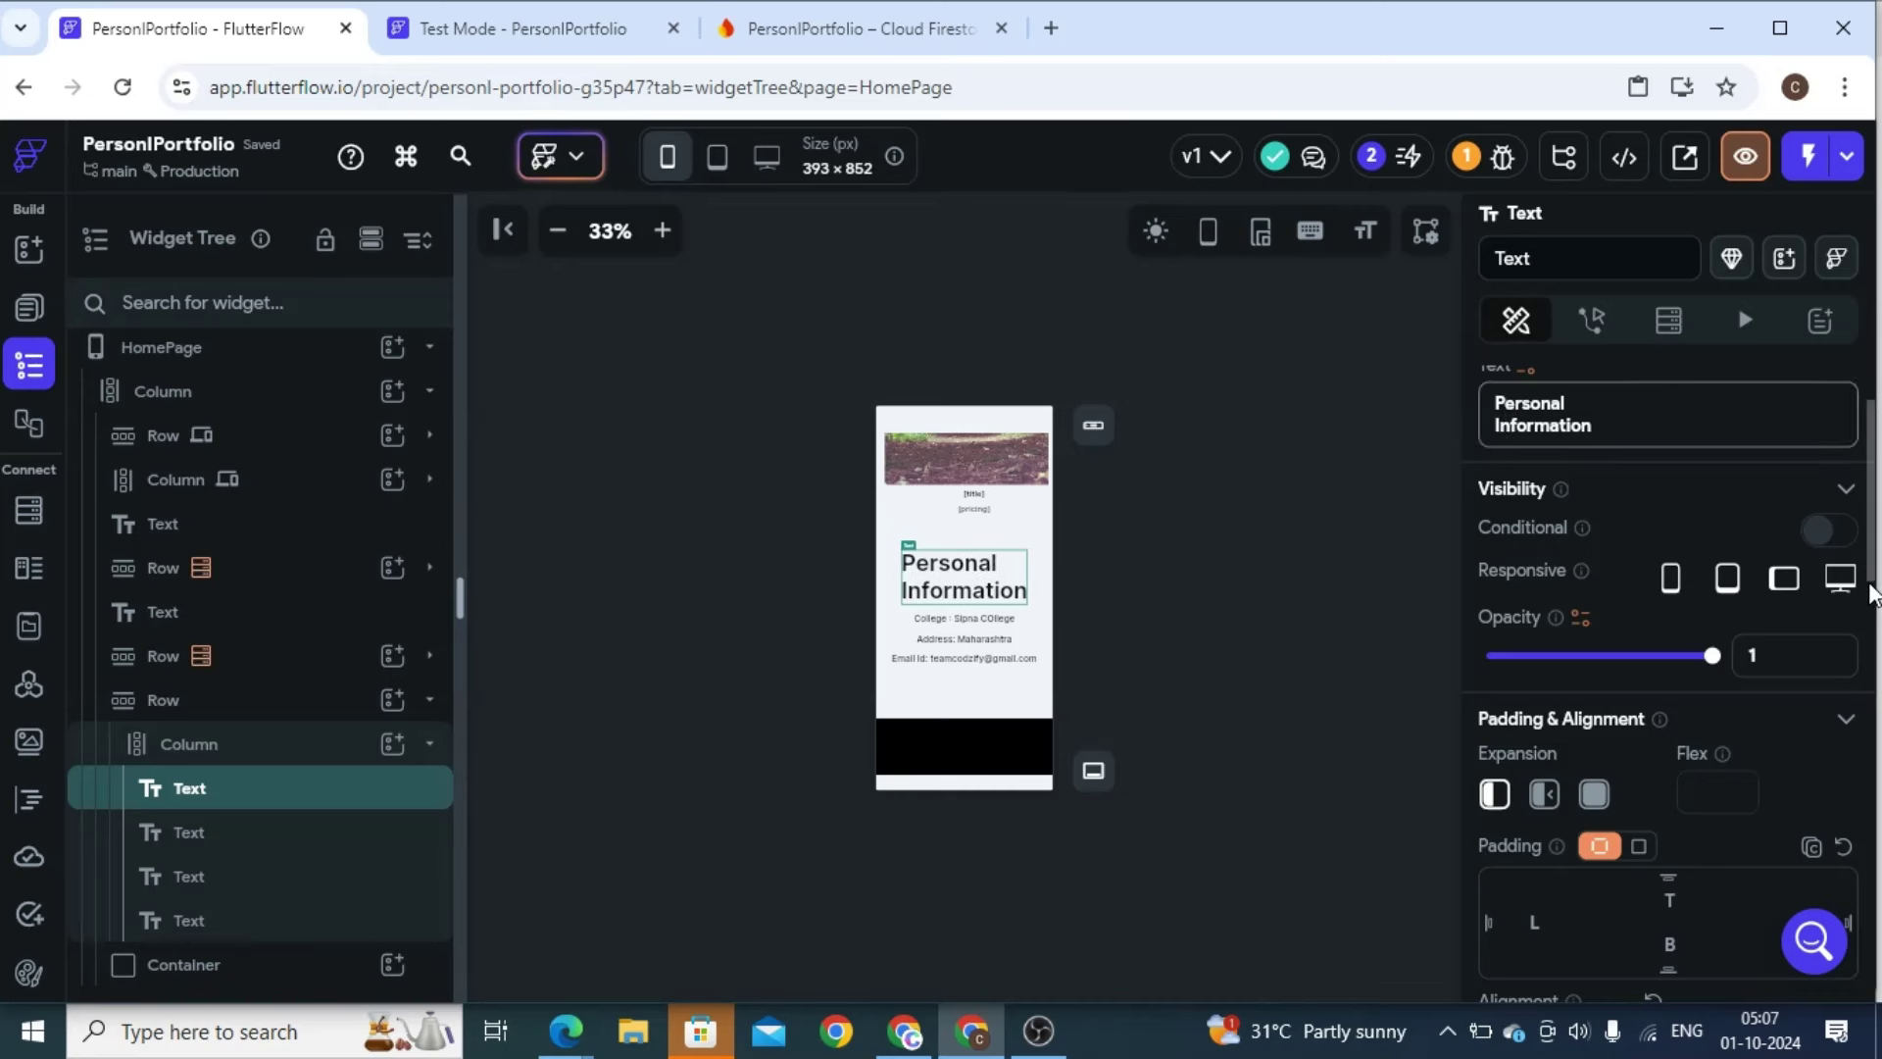
pyautogui.moveTo(1873, 601); pyautogui.dragTo(1863, 753)
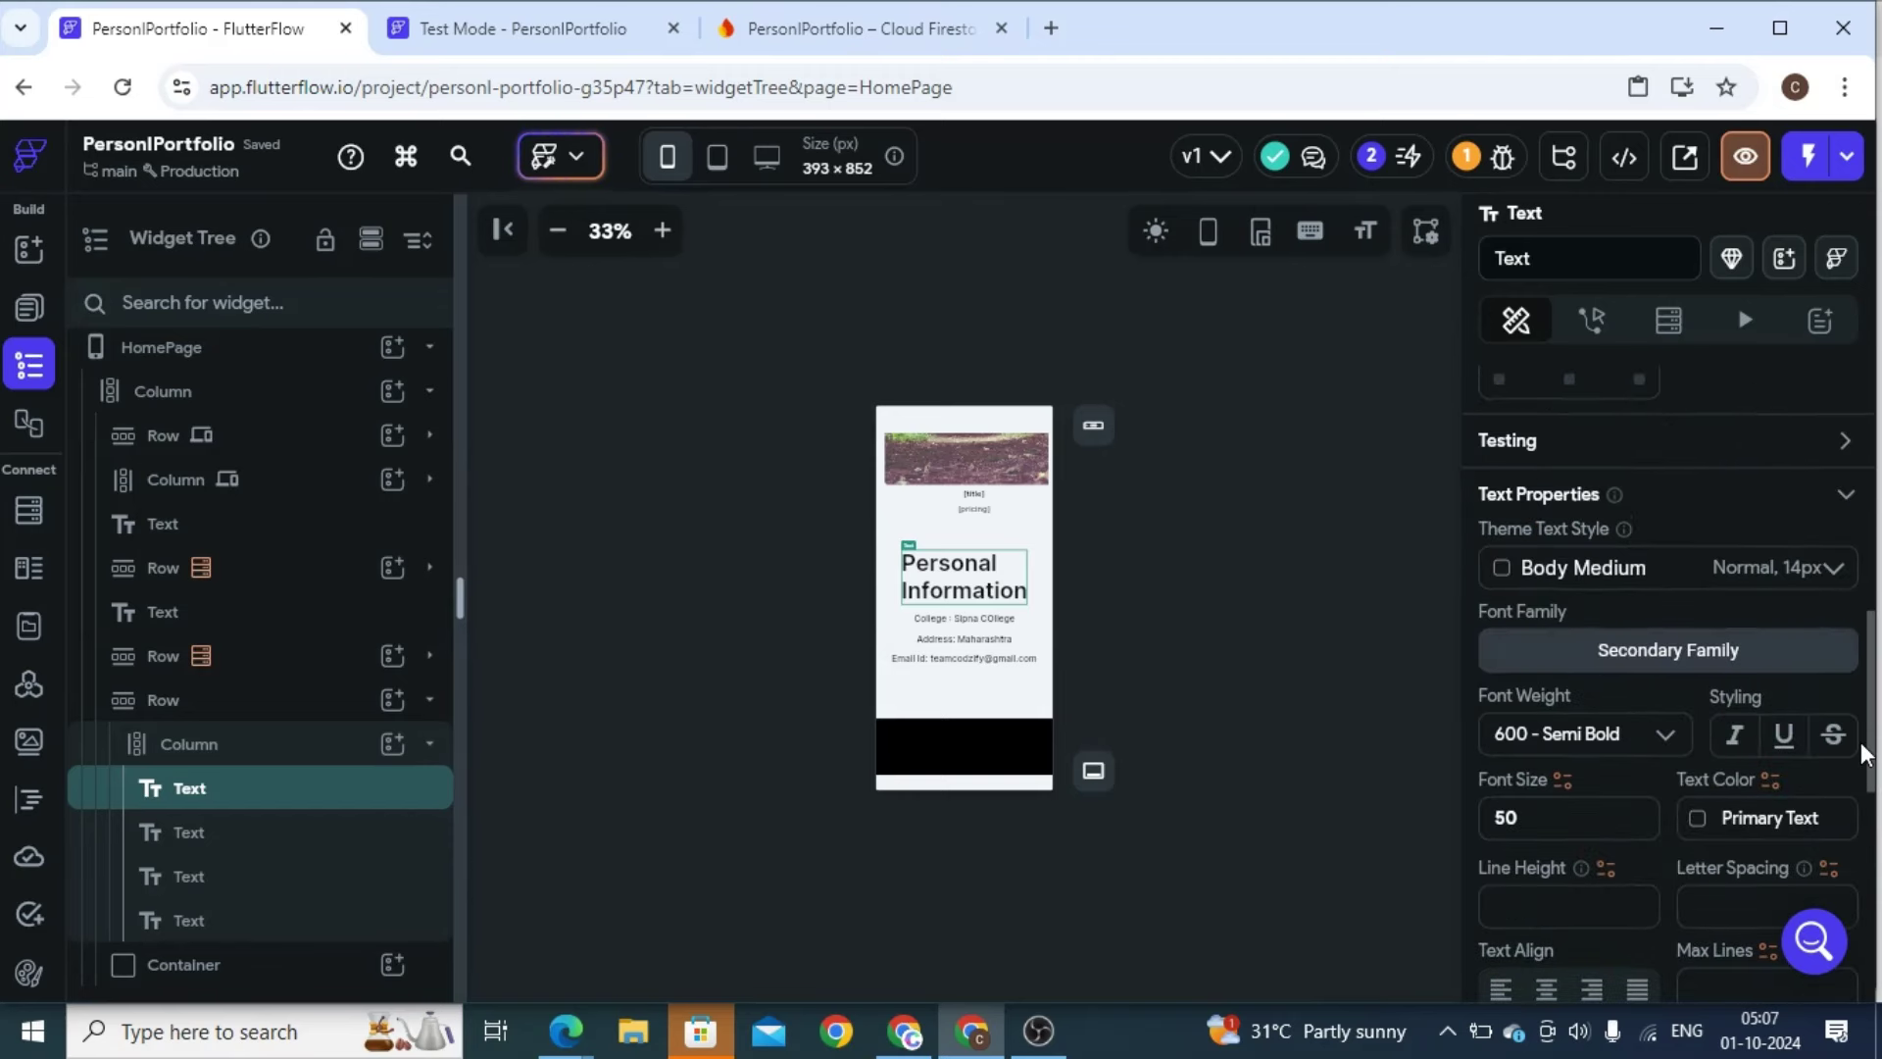
pyautogui.click(1546, 988)
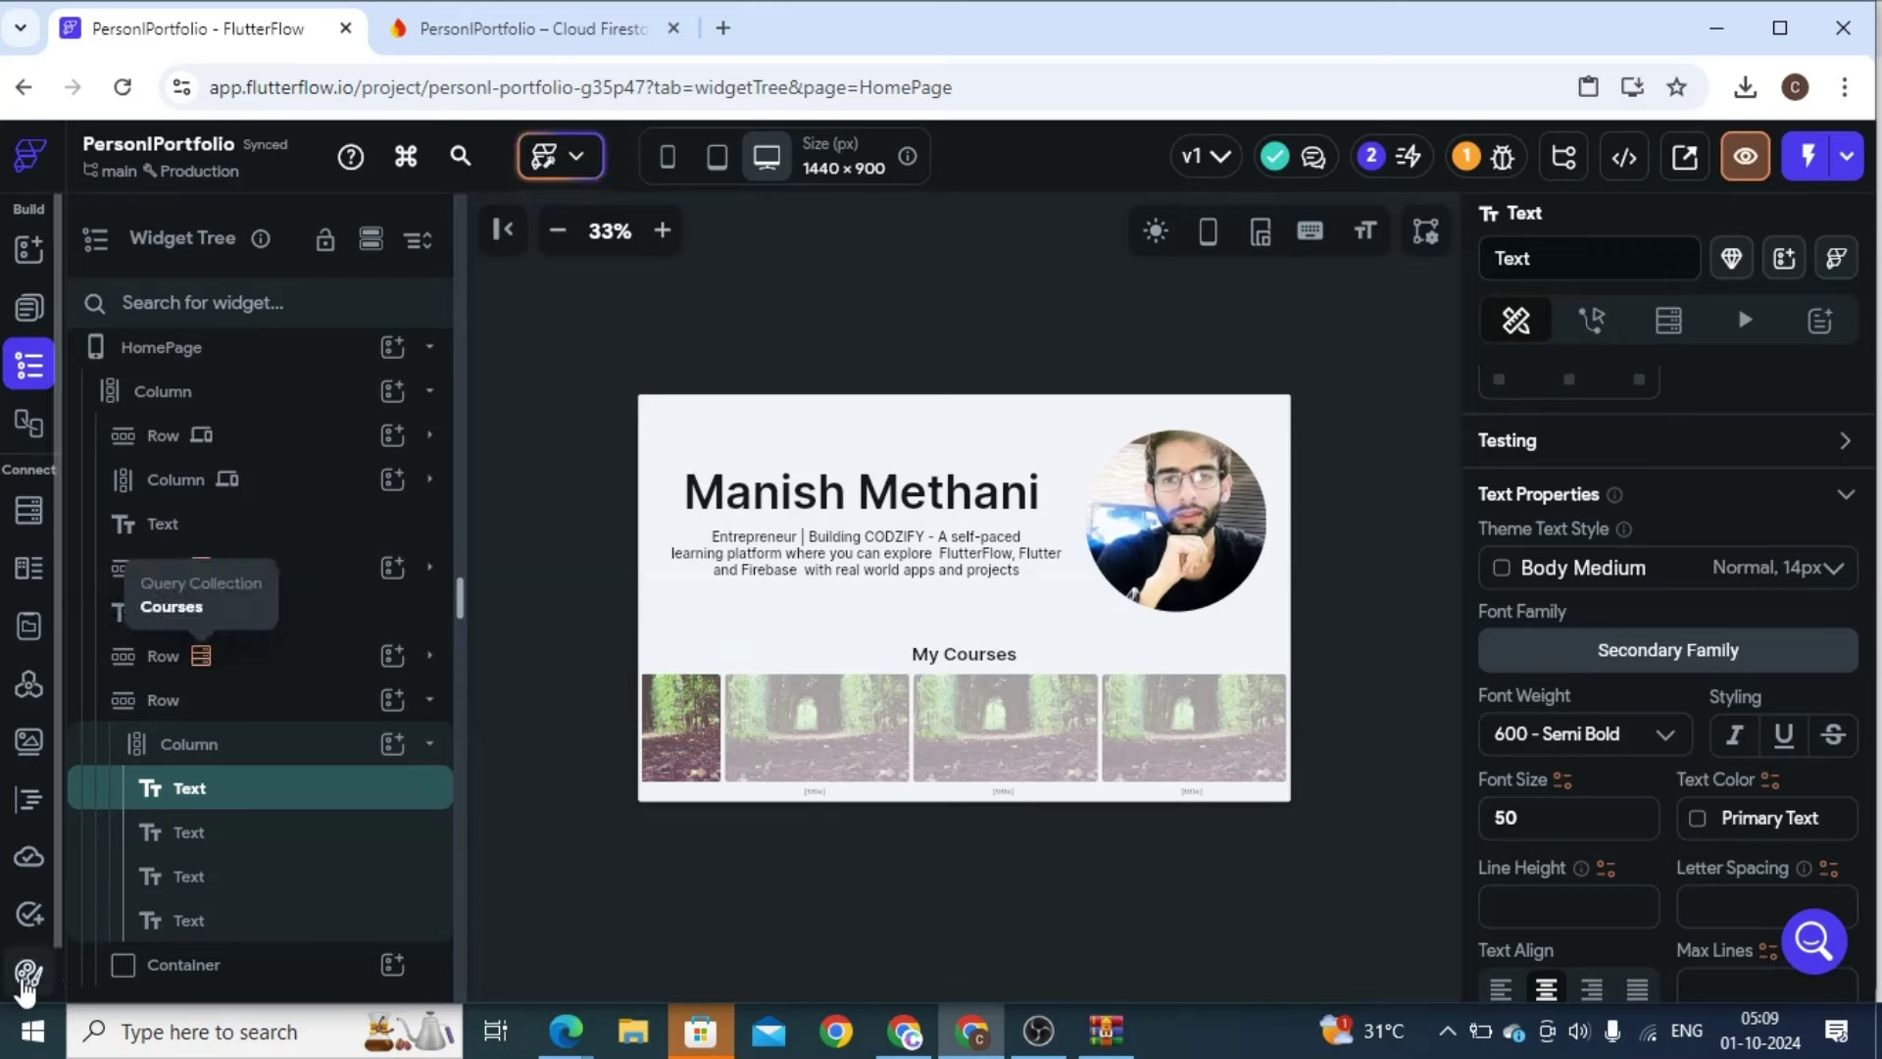
pyautogui.scroll(-1, 32, 948)
pyautogui.click(29, 969)
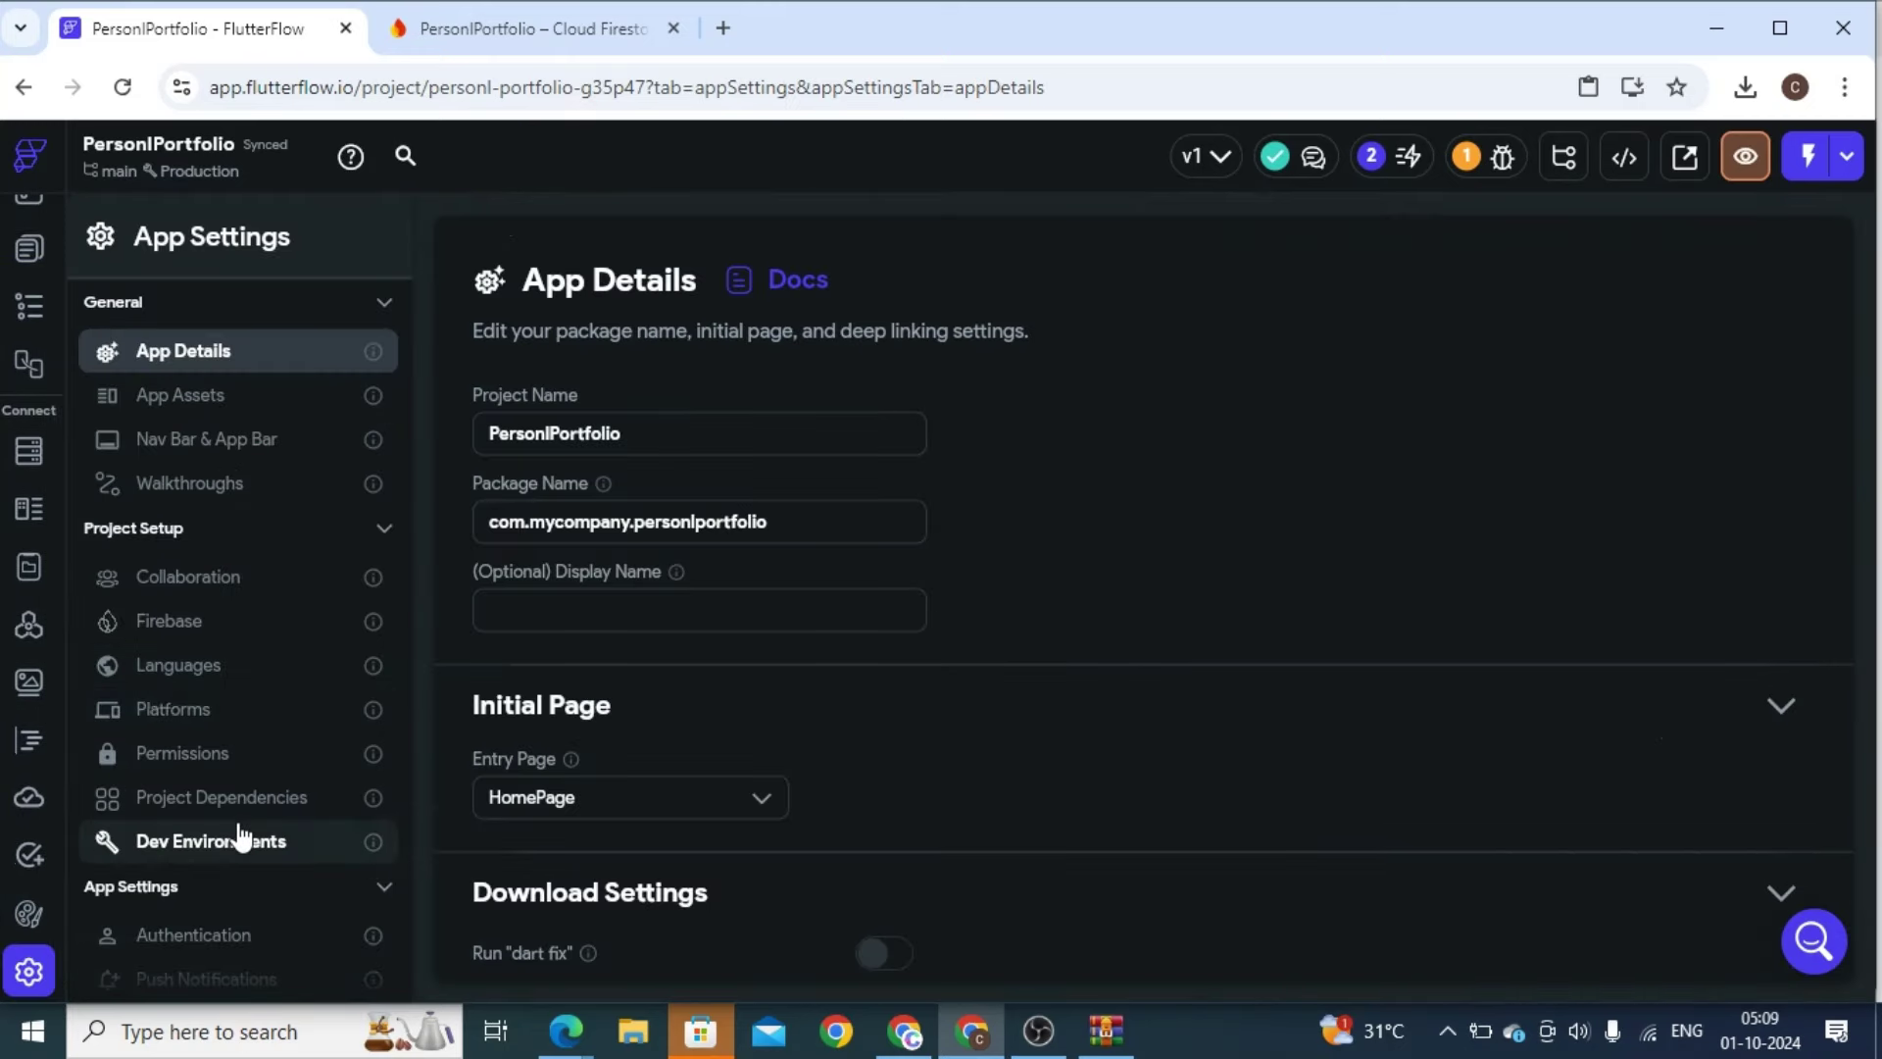
# Open Web Deployment, inspect the portfolio site URL, and focus the Custom Domain name field
pyautogui.scroll(-1, 300, 588)
pyautogui.scroll(-3, 300, 588)
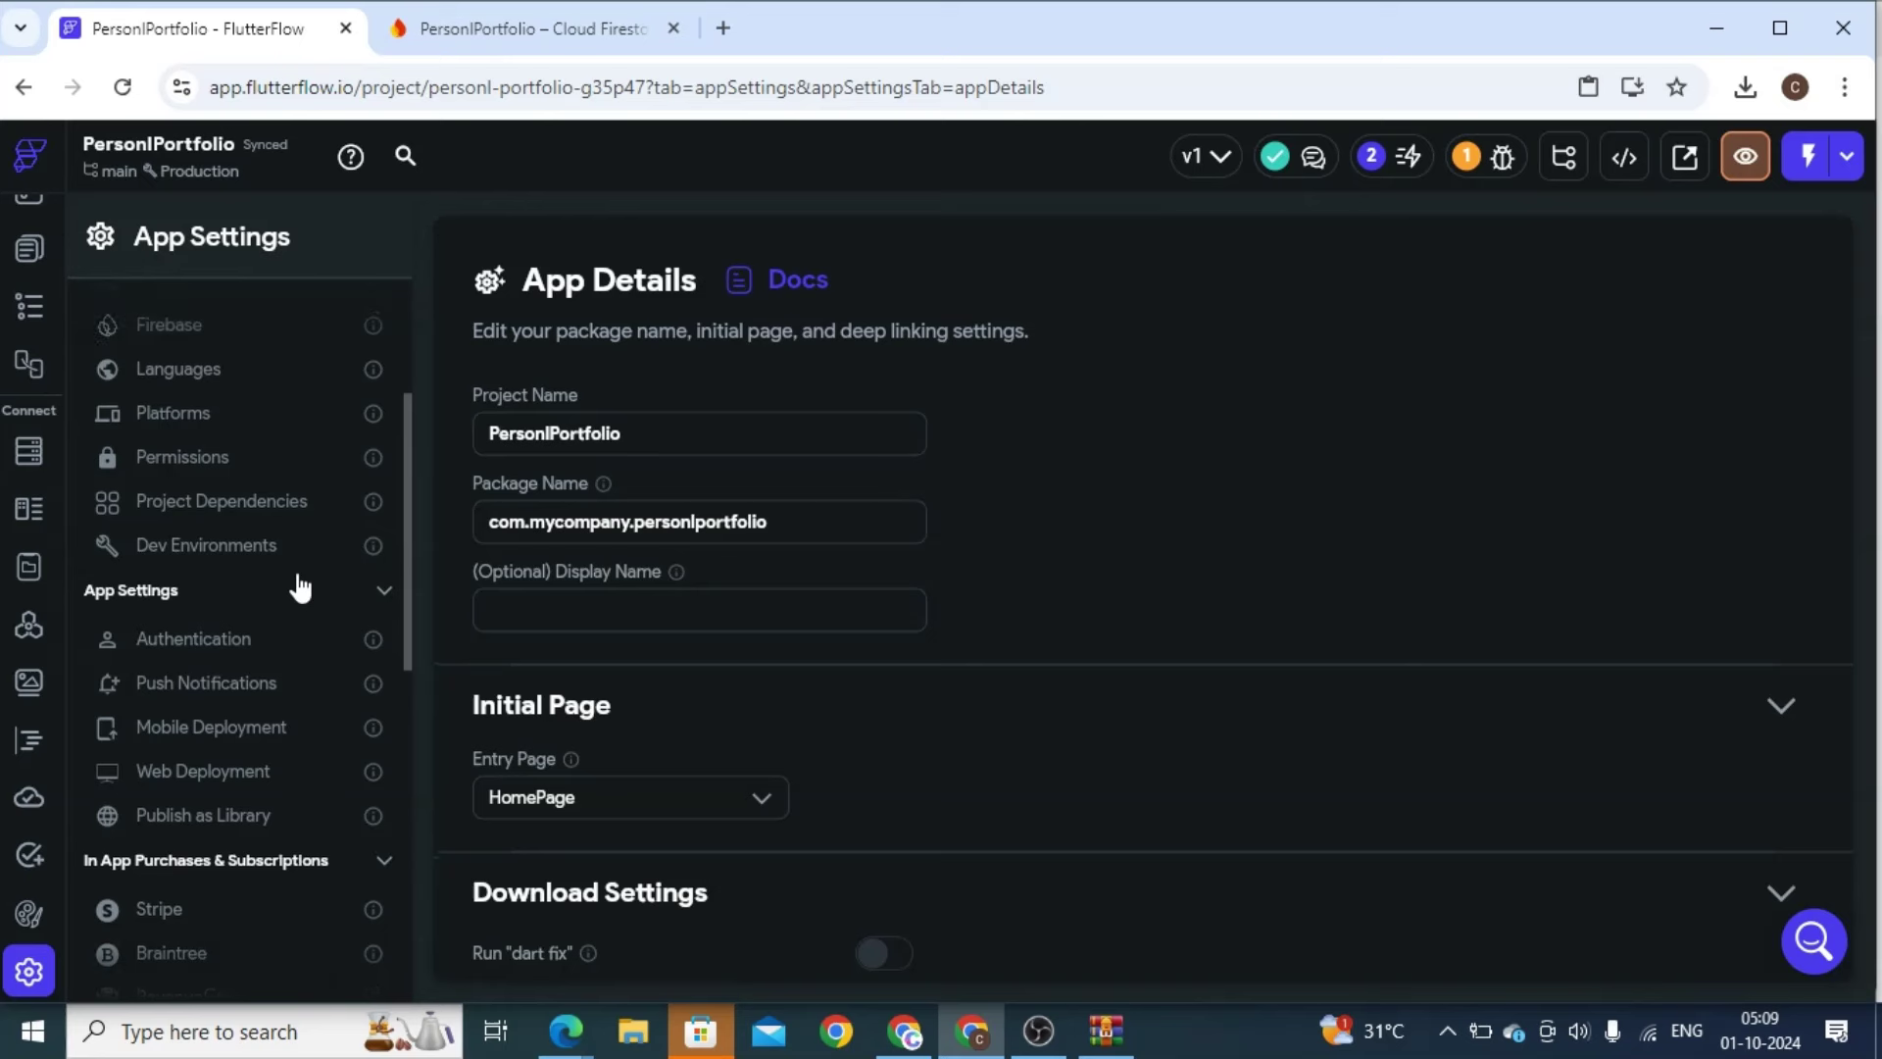
pyautogui.click(245, 772)
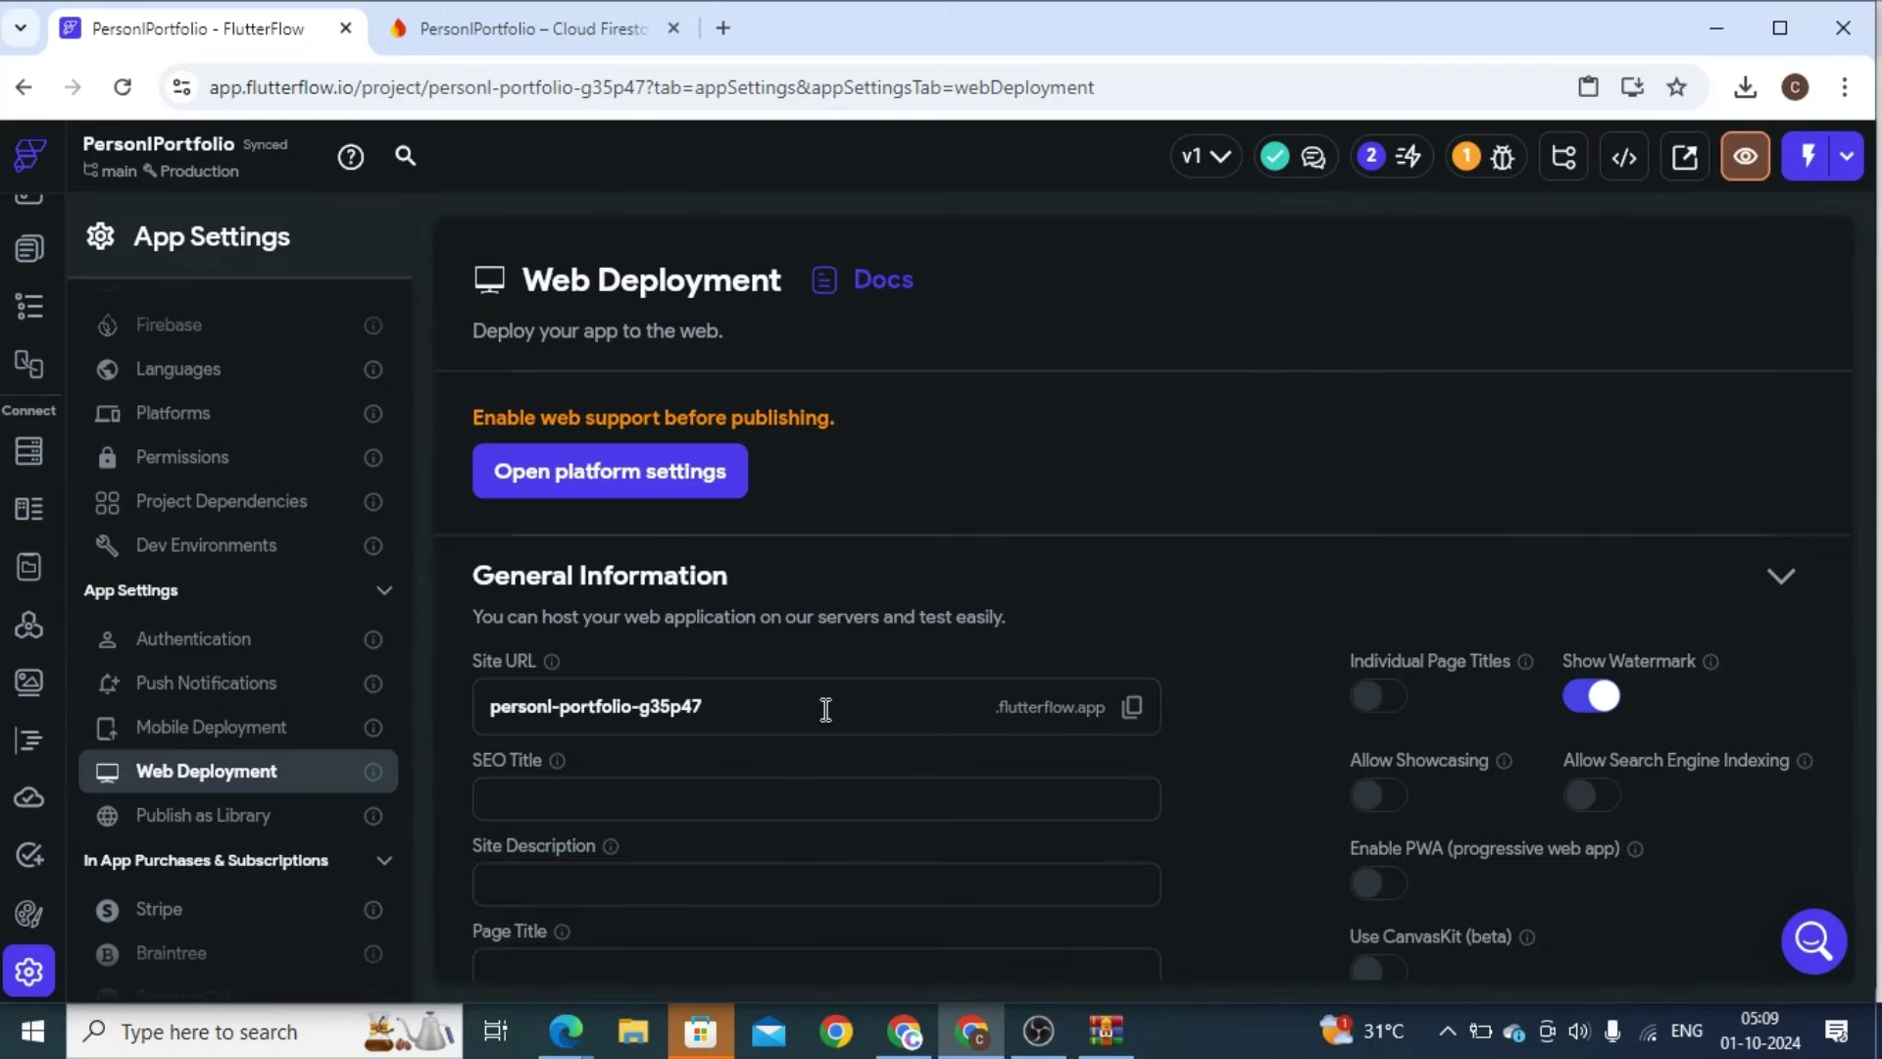
pyautogui.doubleClick(627, 706)
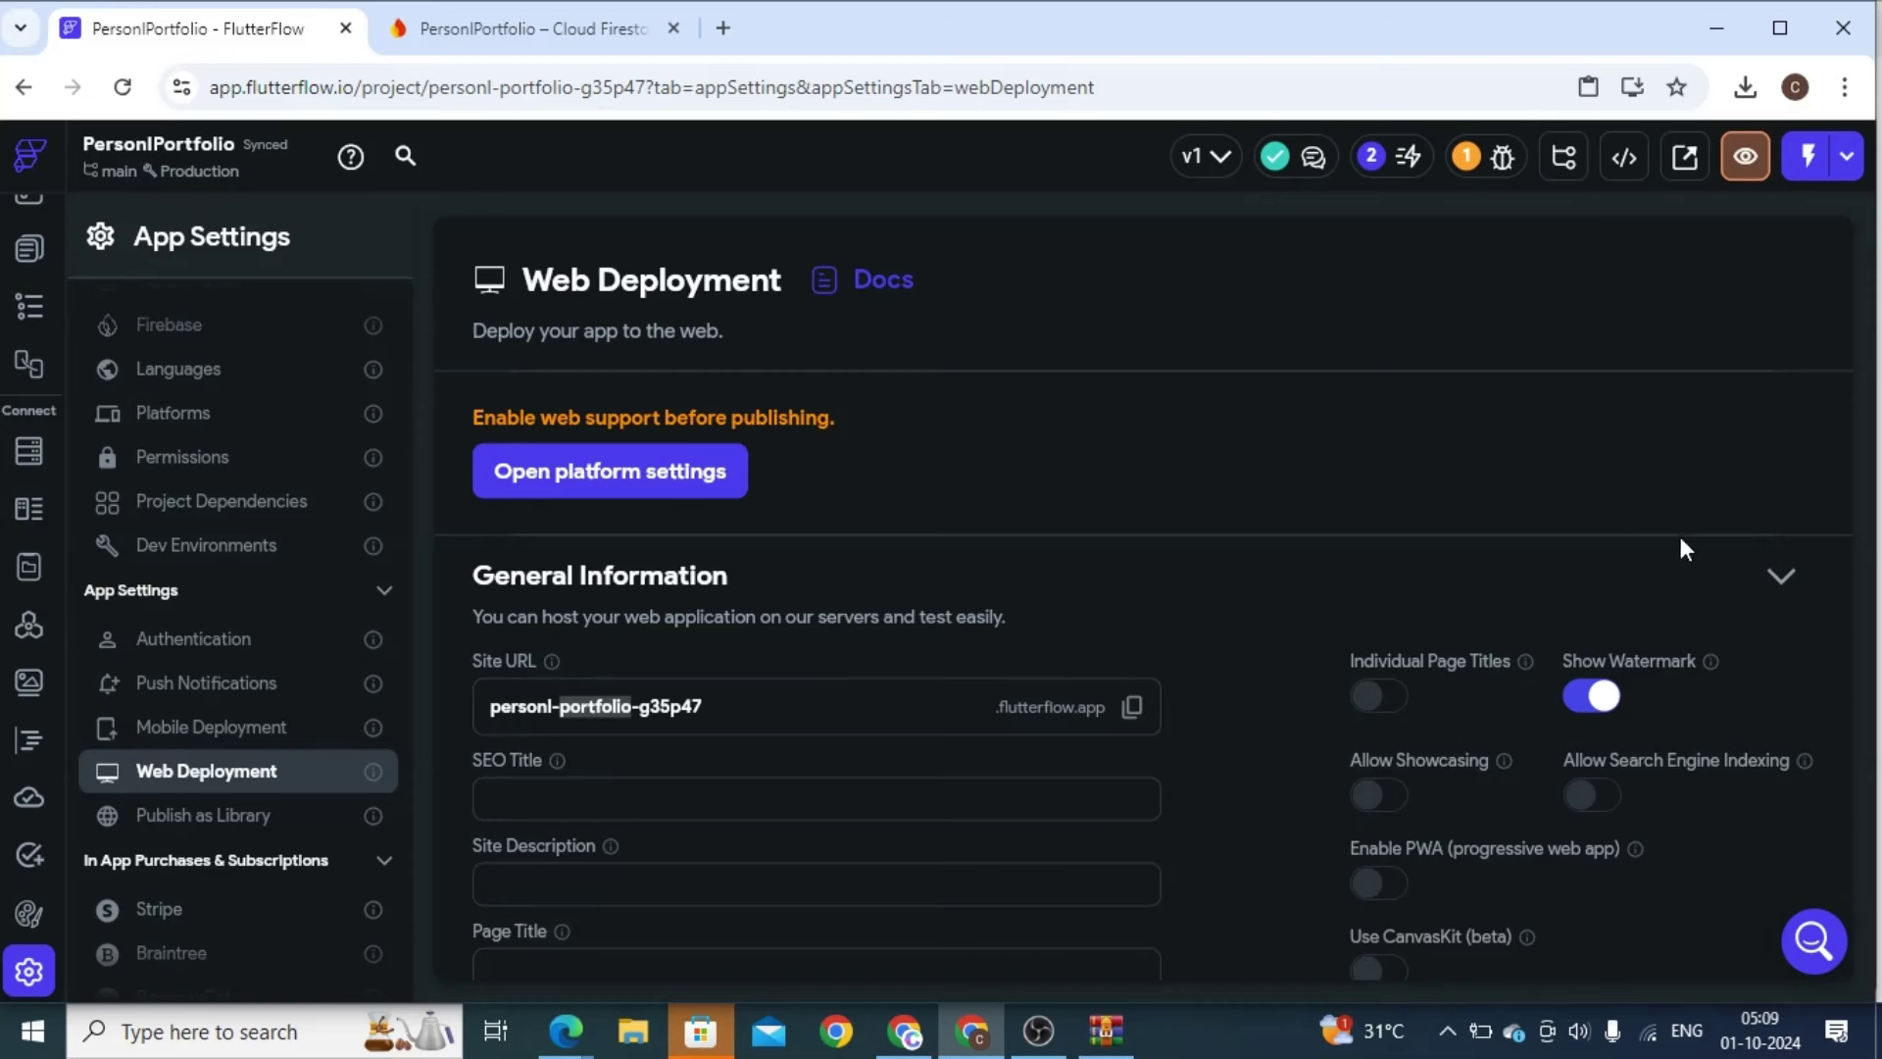
pyautogui.moveTo(1849, 397); pyautogui.dragTo(1834, 849)
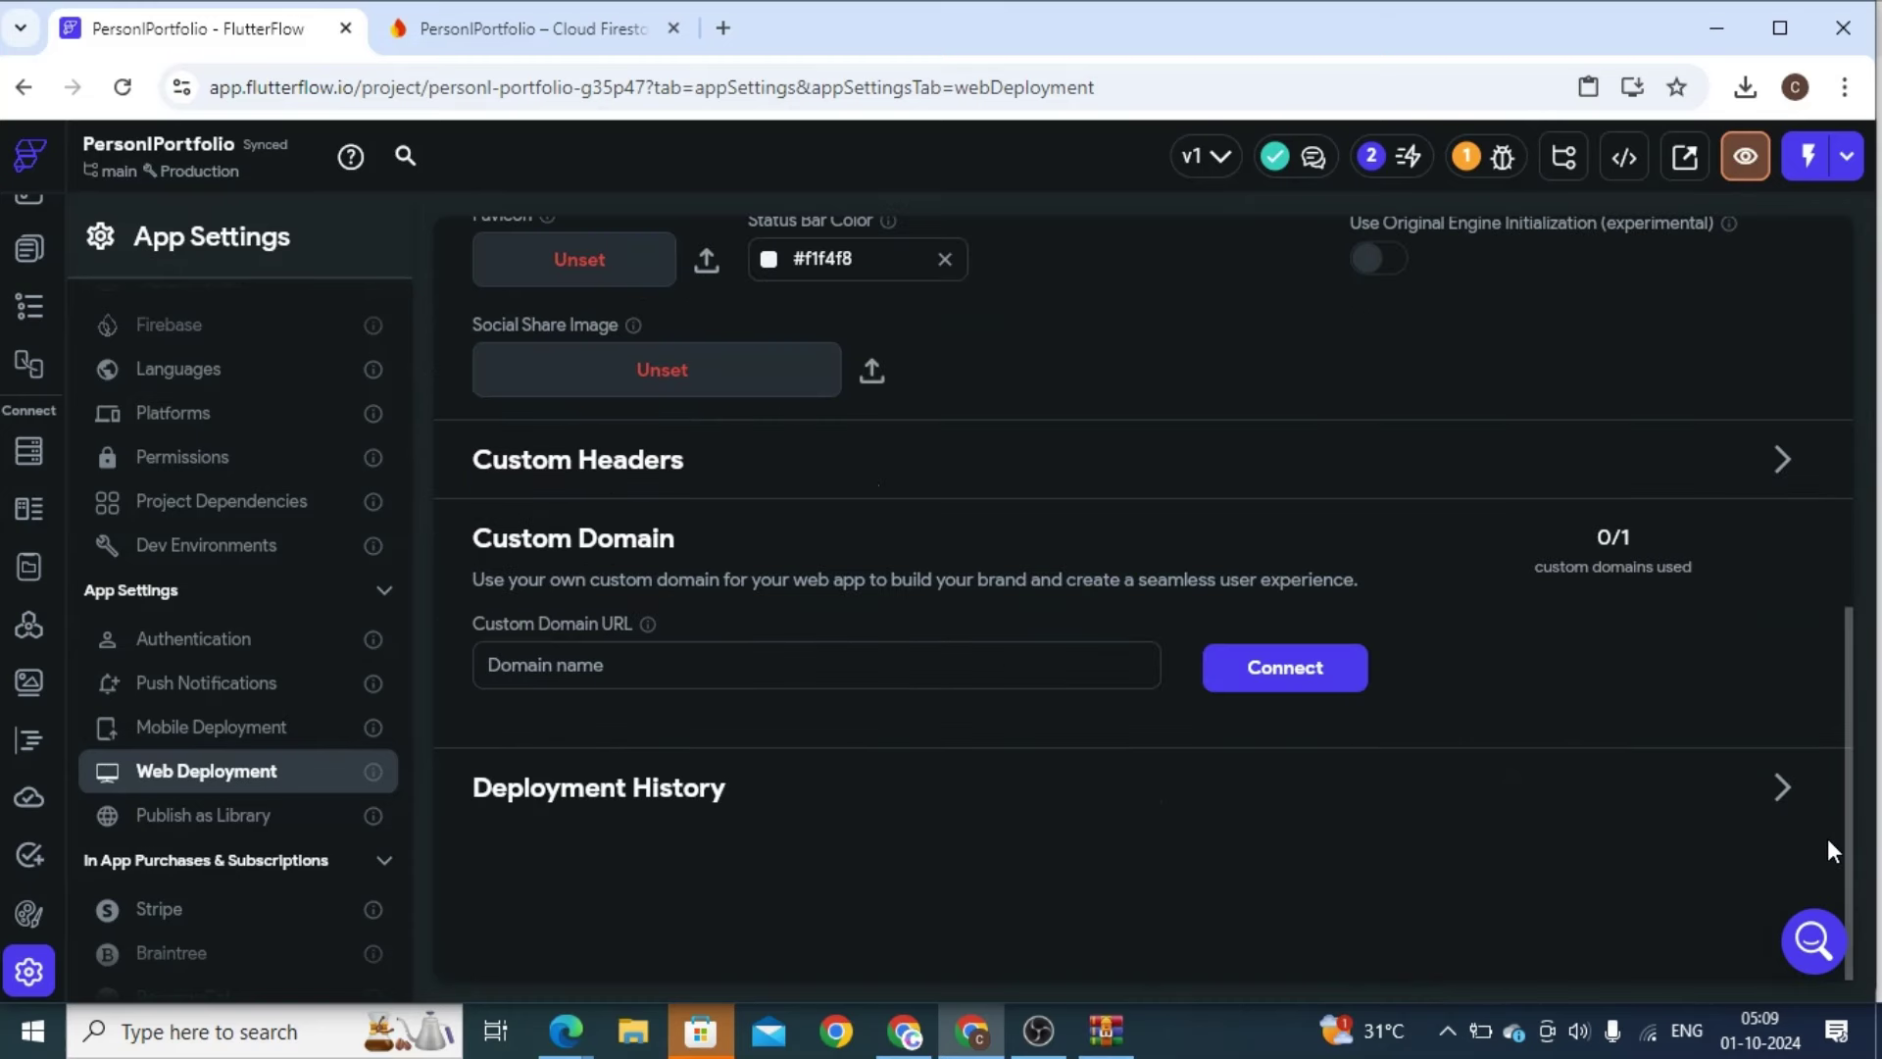
pyautogui.click(529, 664)
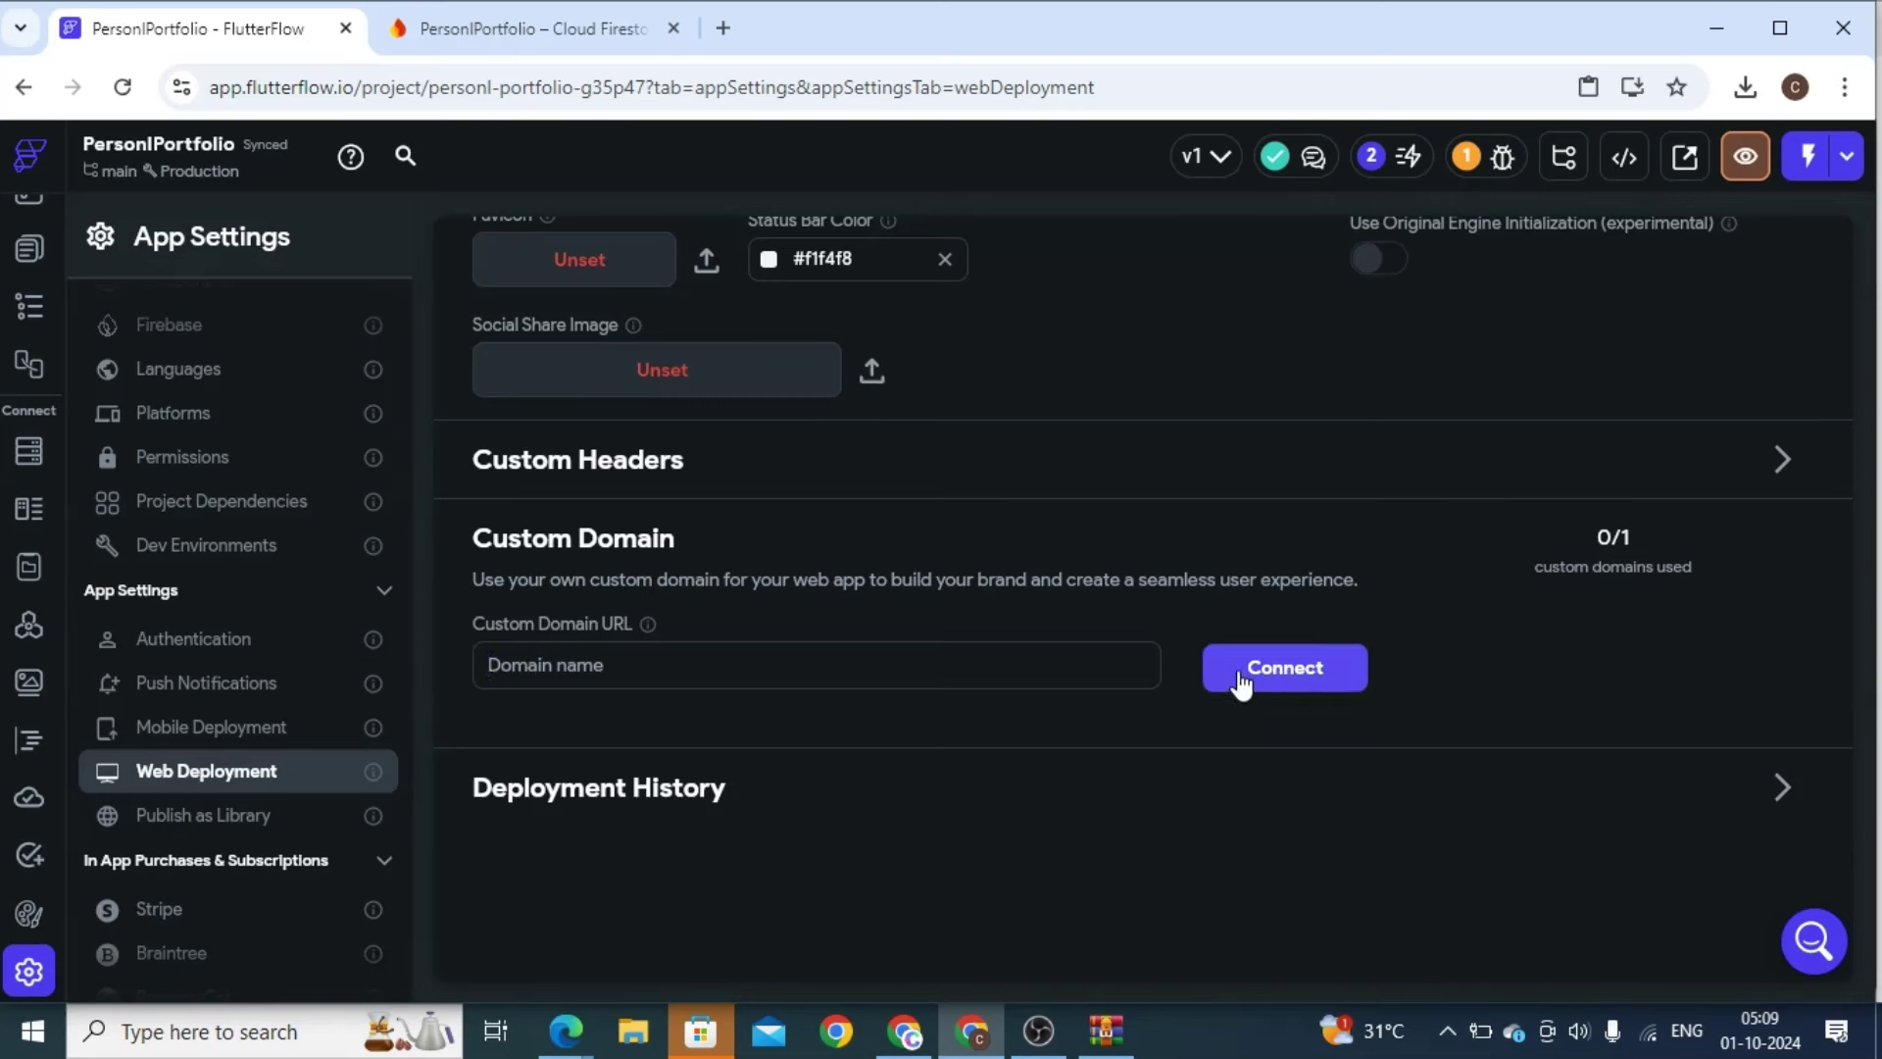
# Search 'hostinger' in a new tab, open the Hostinger site, and close the Kodee chat
pyautogui.click(723, 28)
pyautogui.write('h')
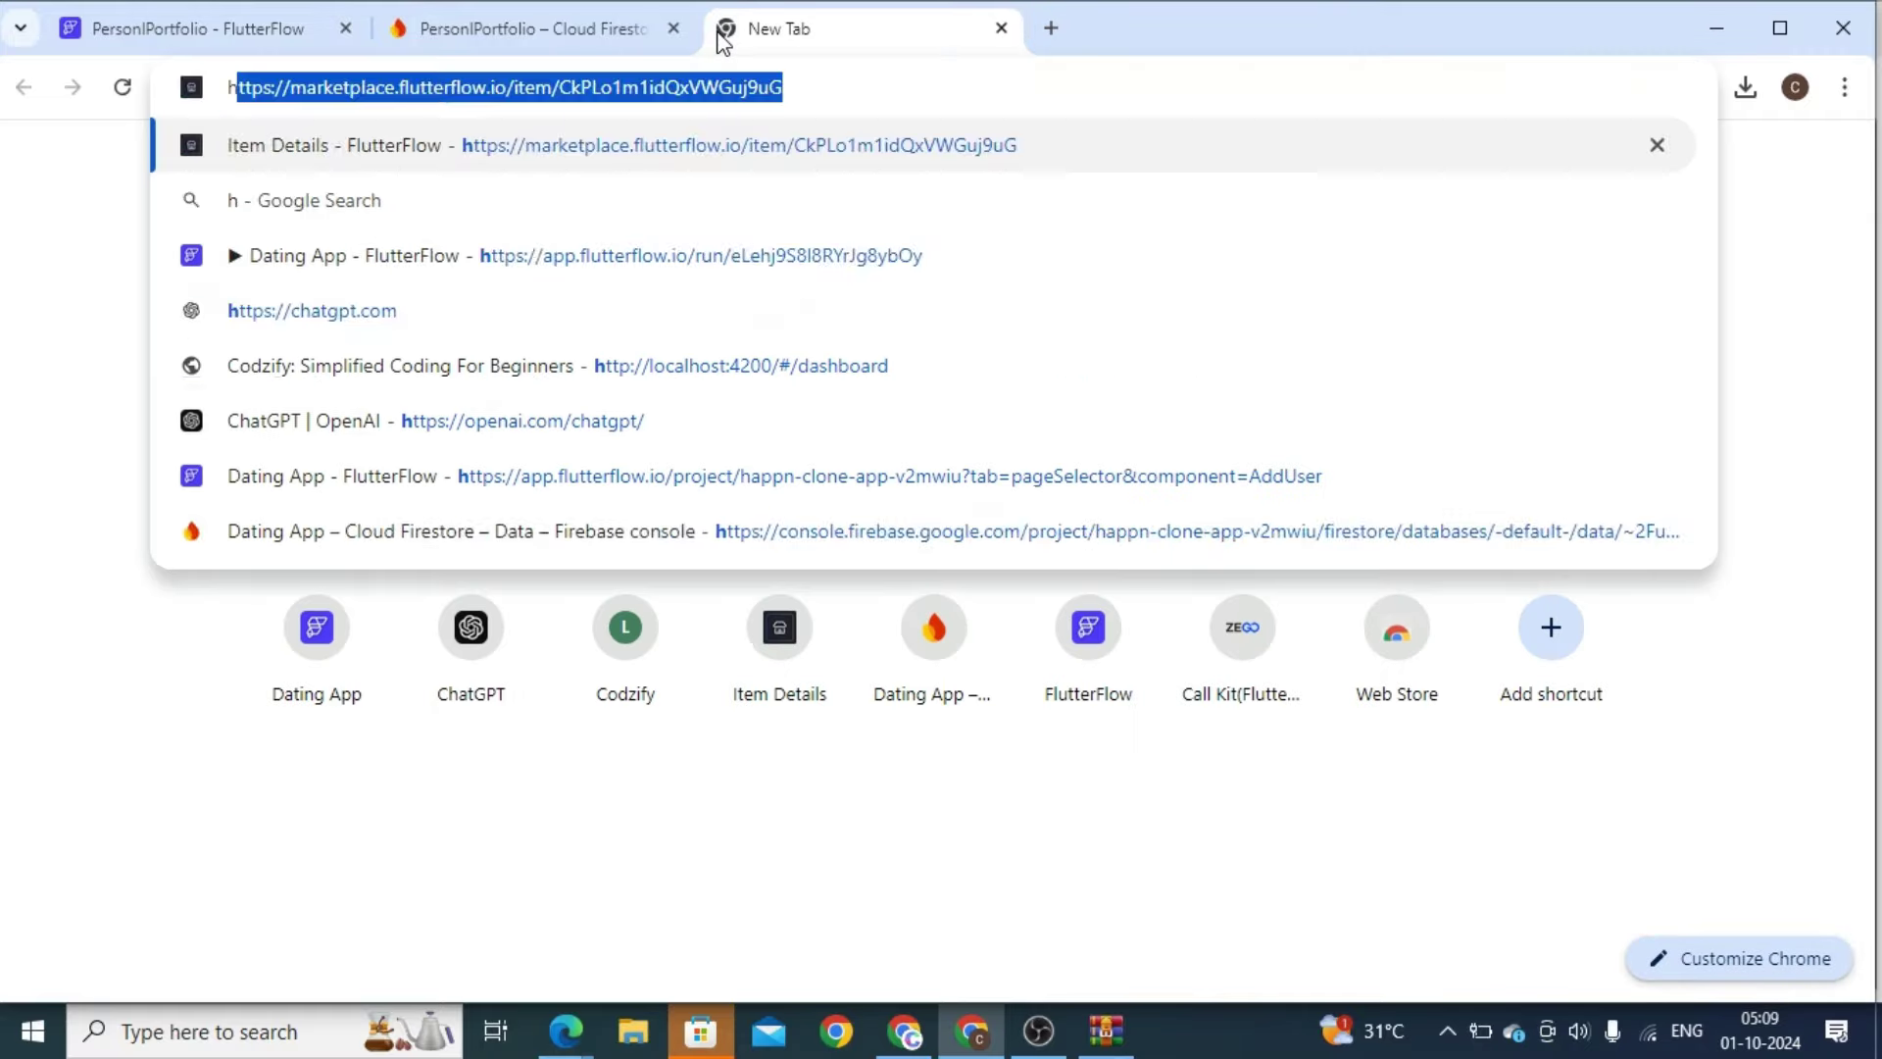
pyautogui.write('ostinger')
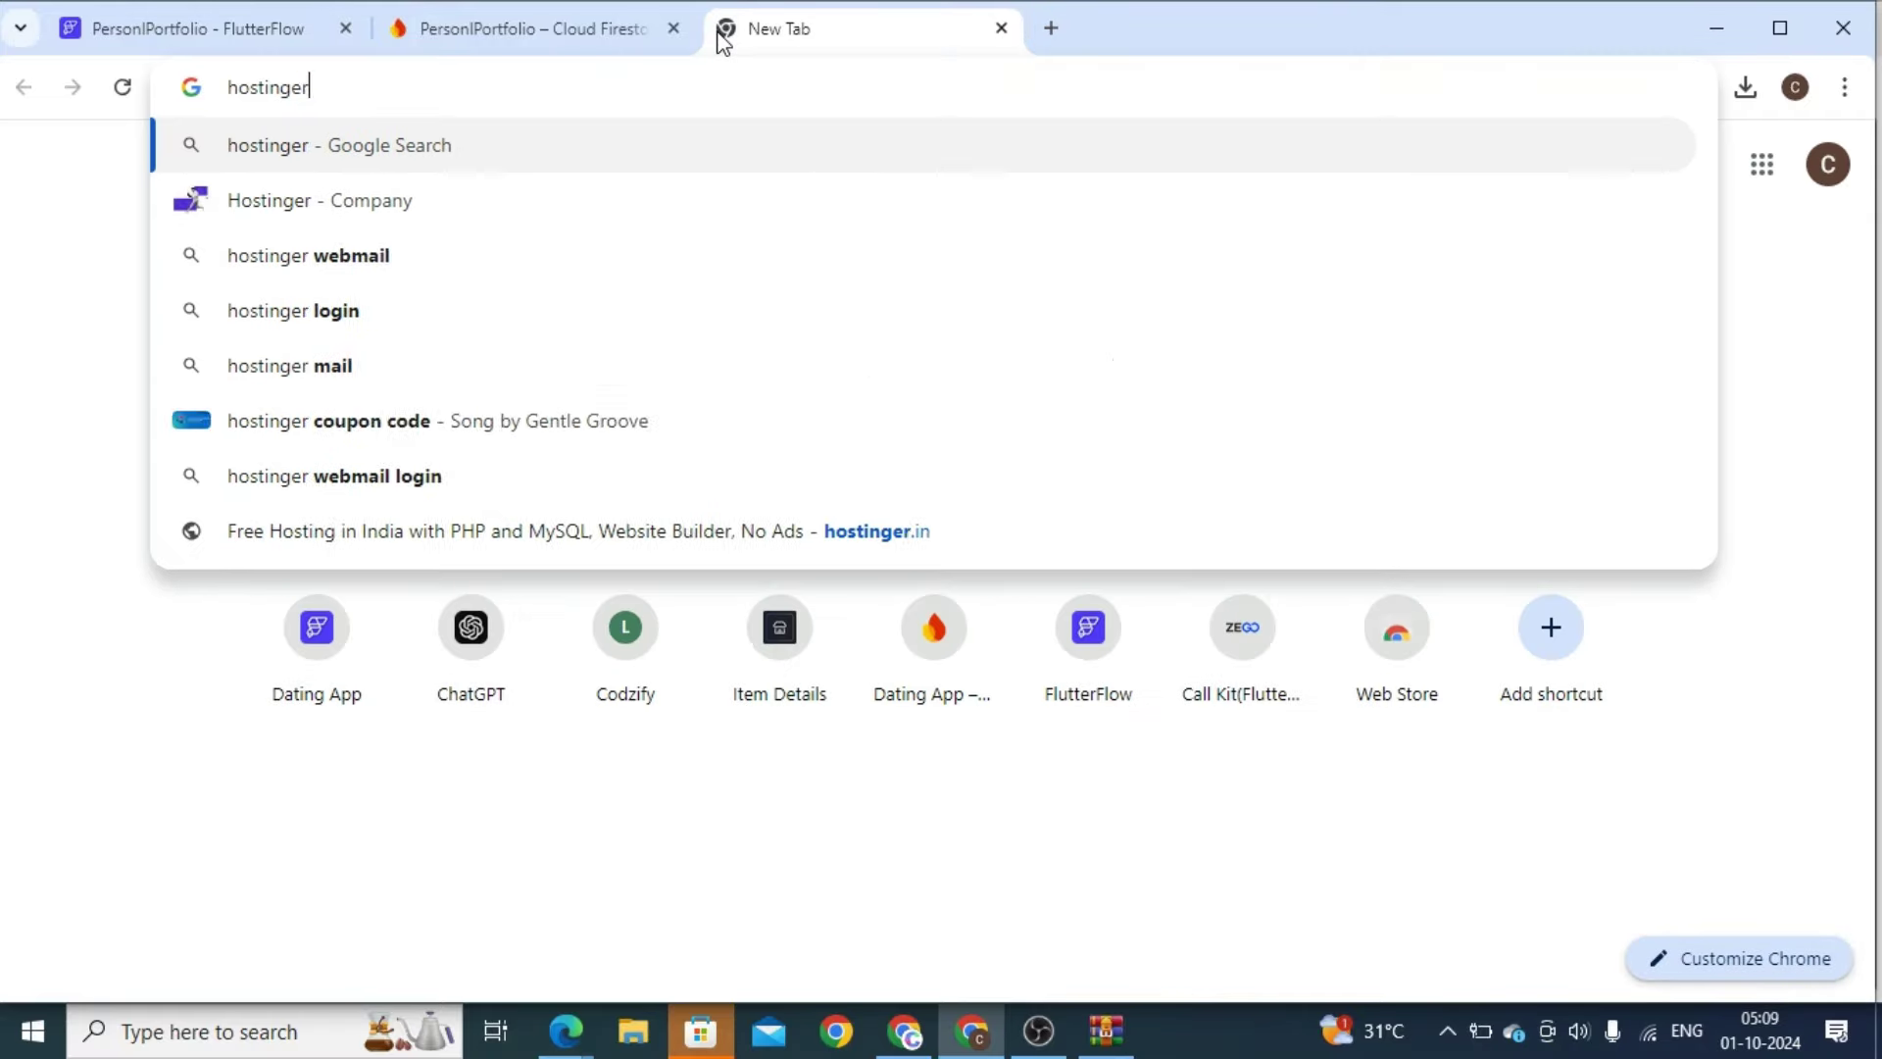
pyautogui.press('Return')
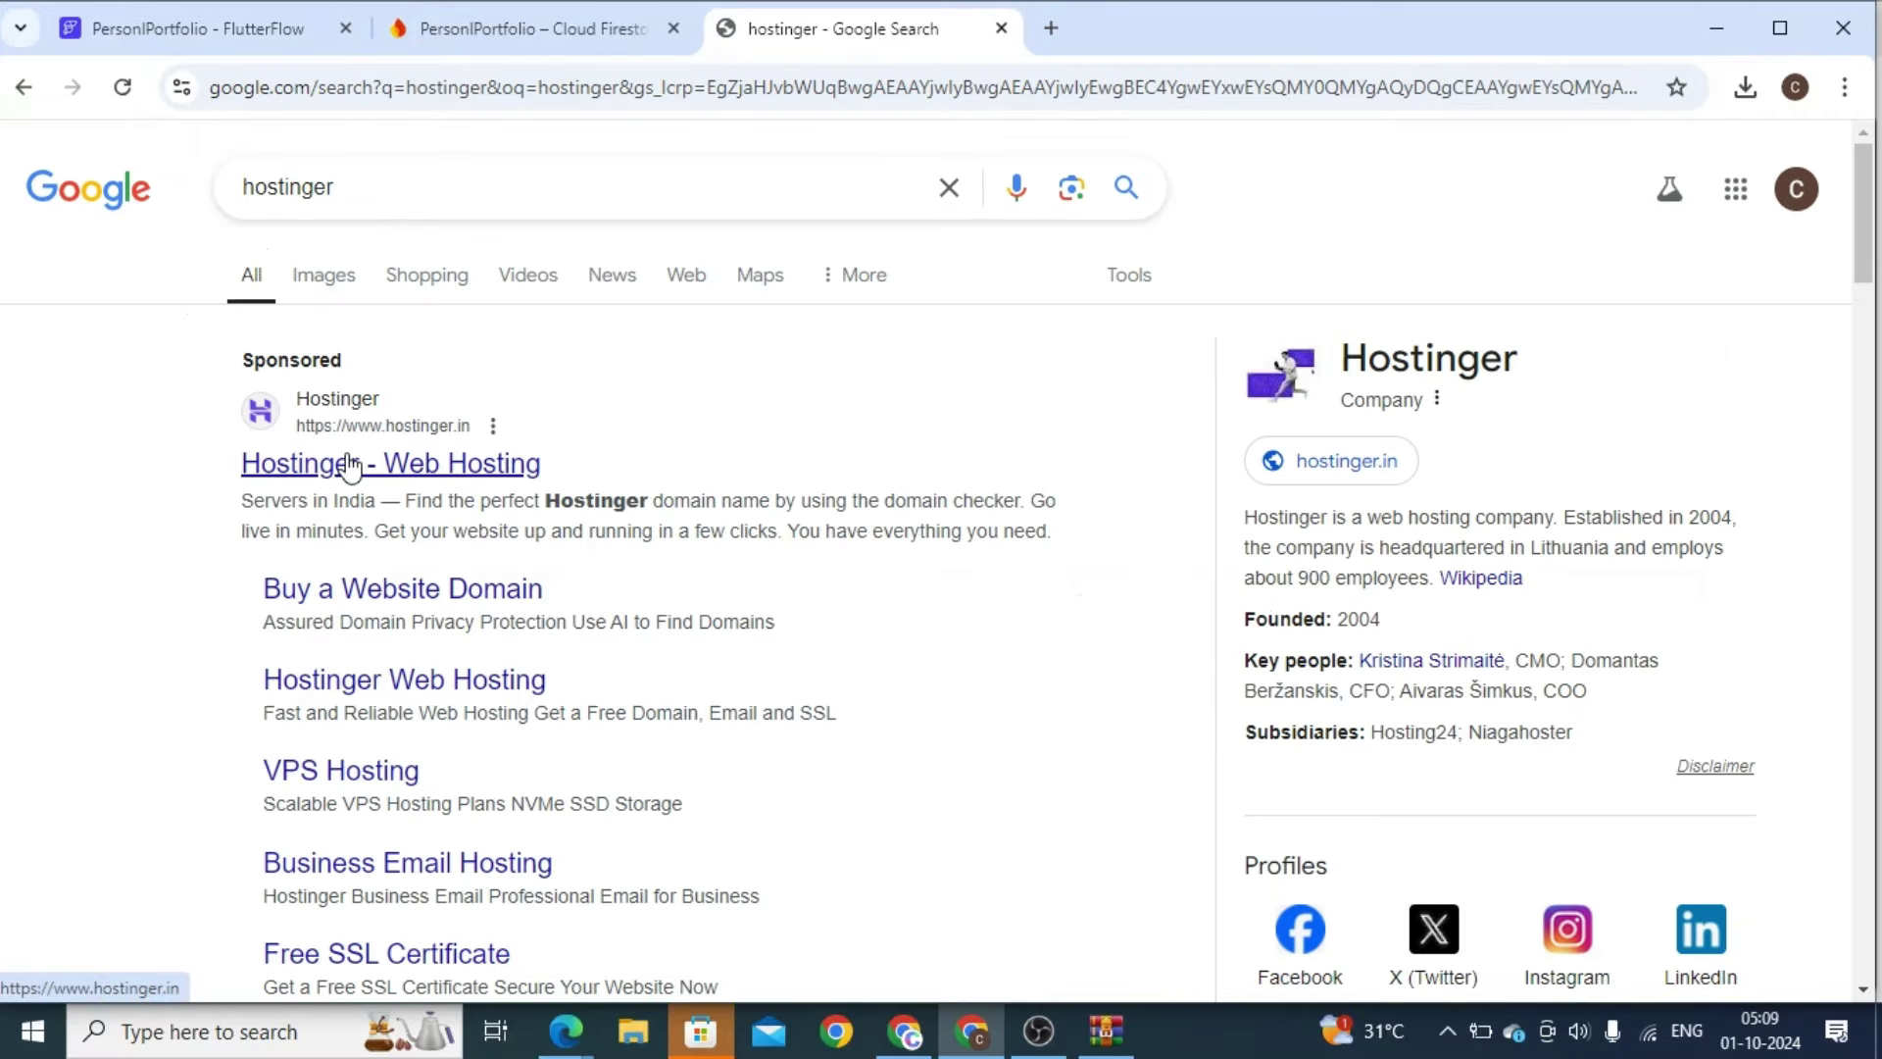
pyautogui.click(350, 463)
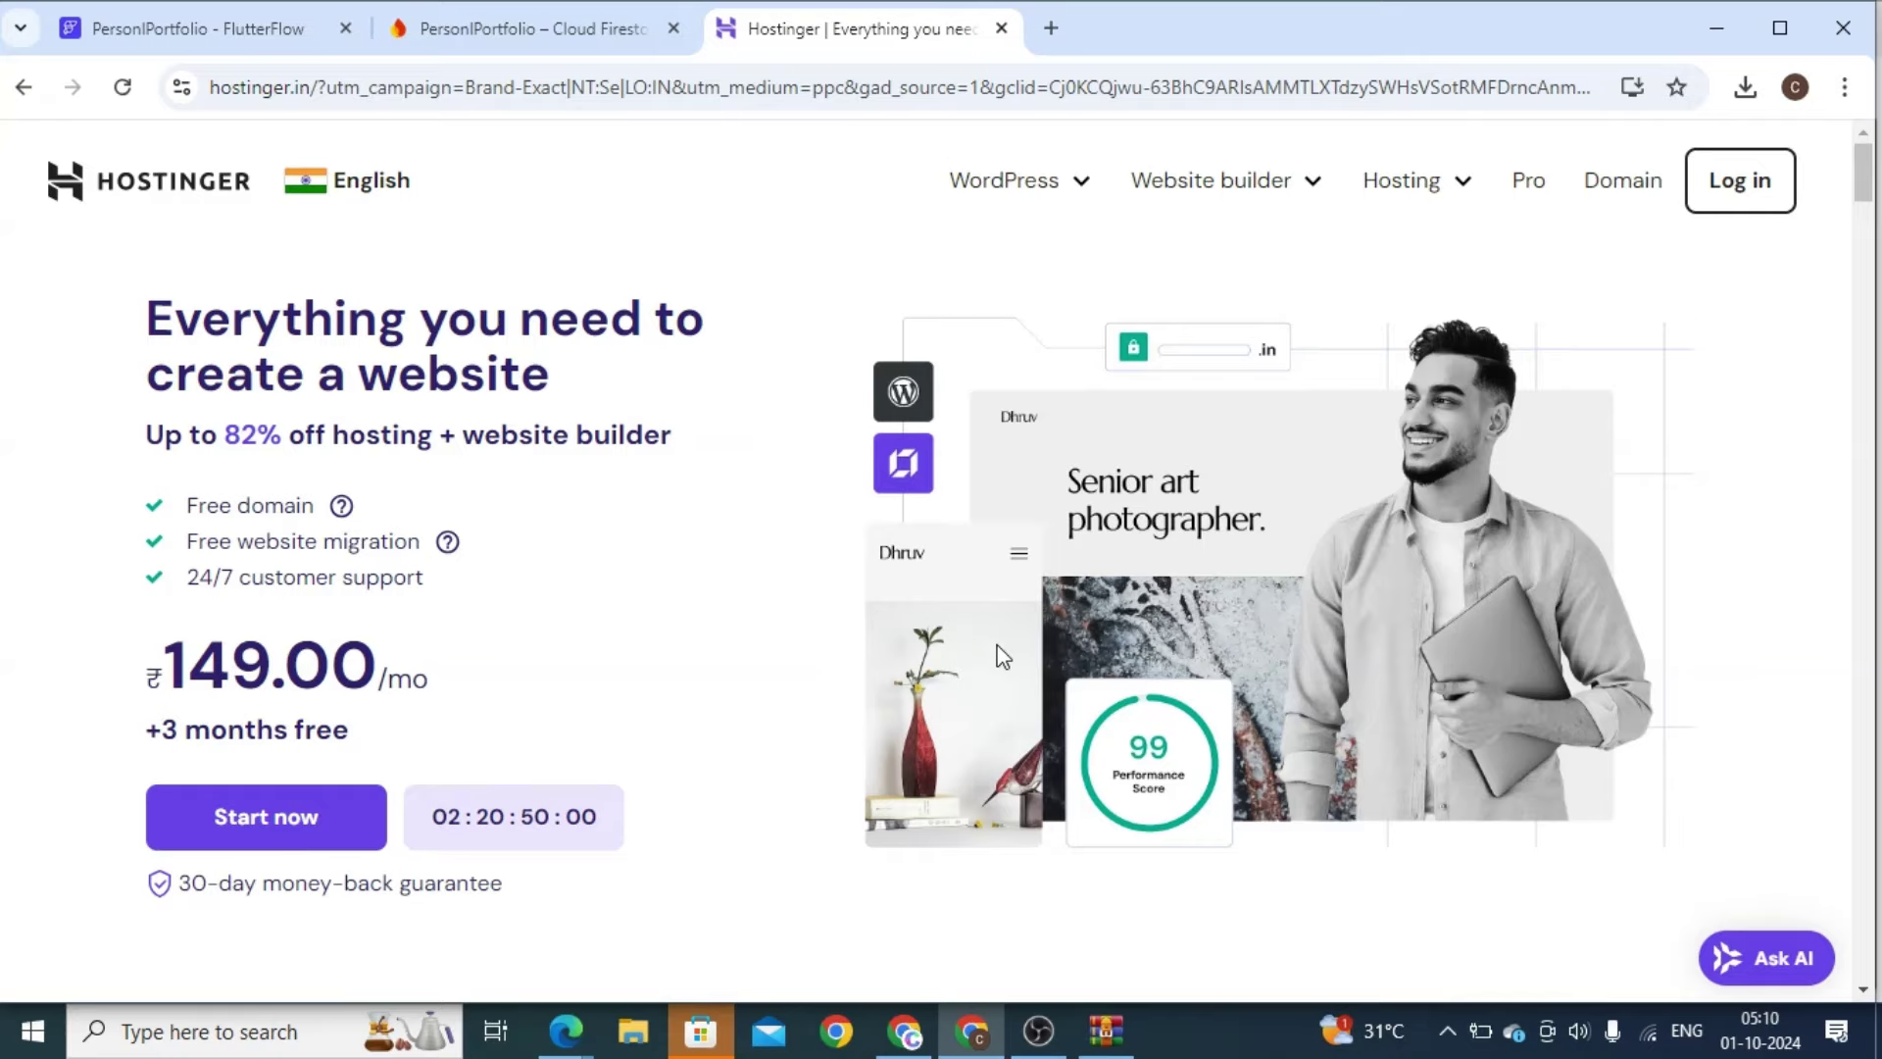
pyautogui.scroll(-8, 1002, 655)
pyautogui.scroll(8, 1002, 655)
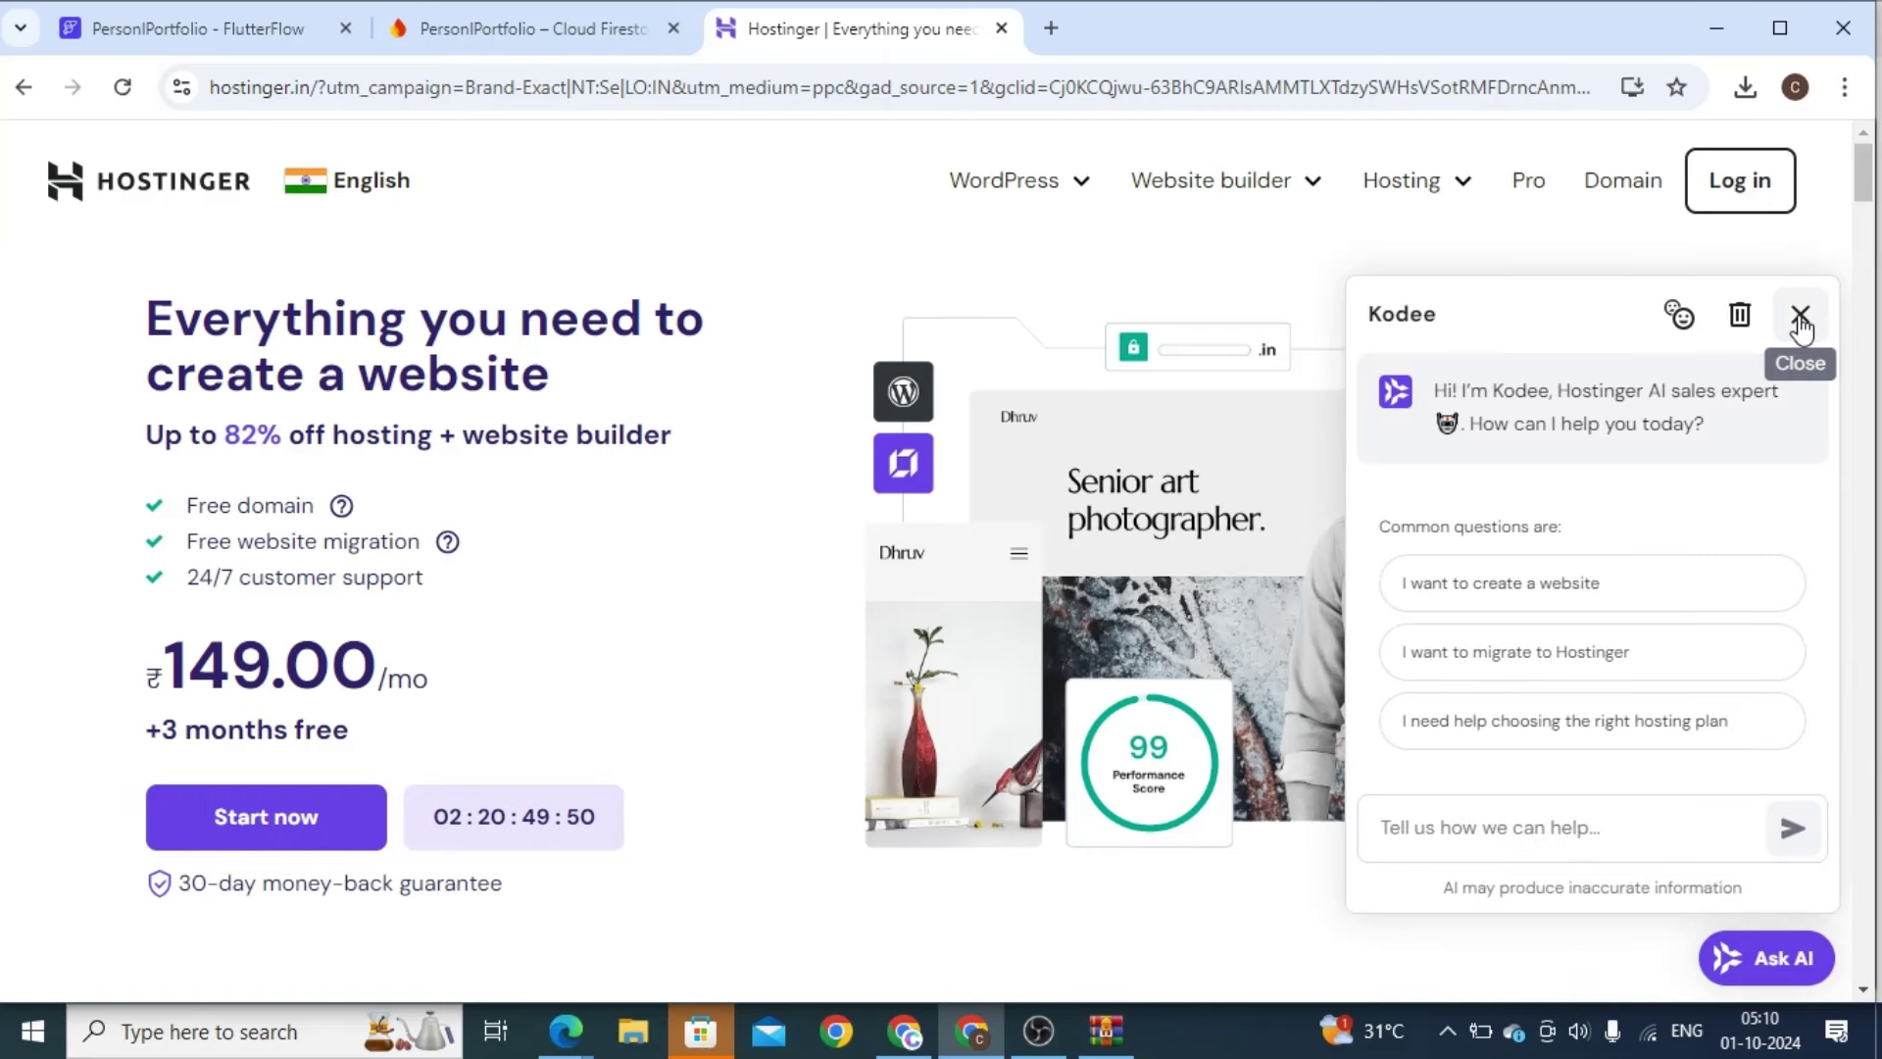
pyautogui.click(1800, 316)
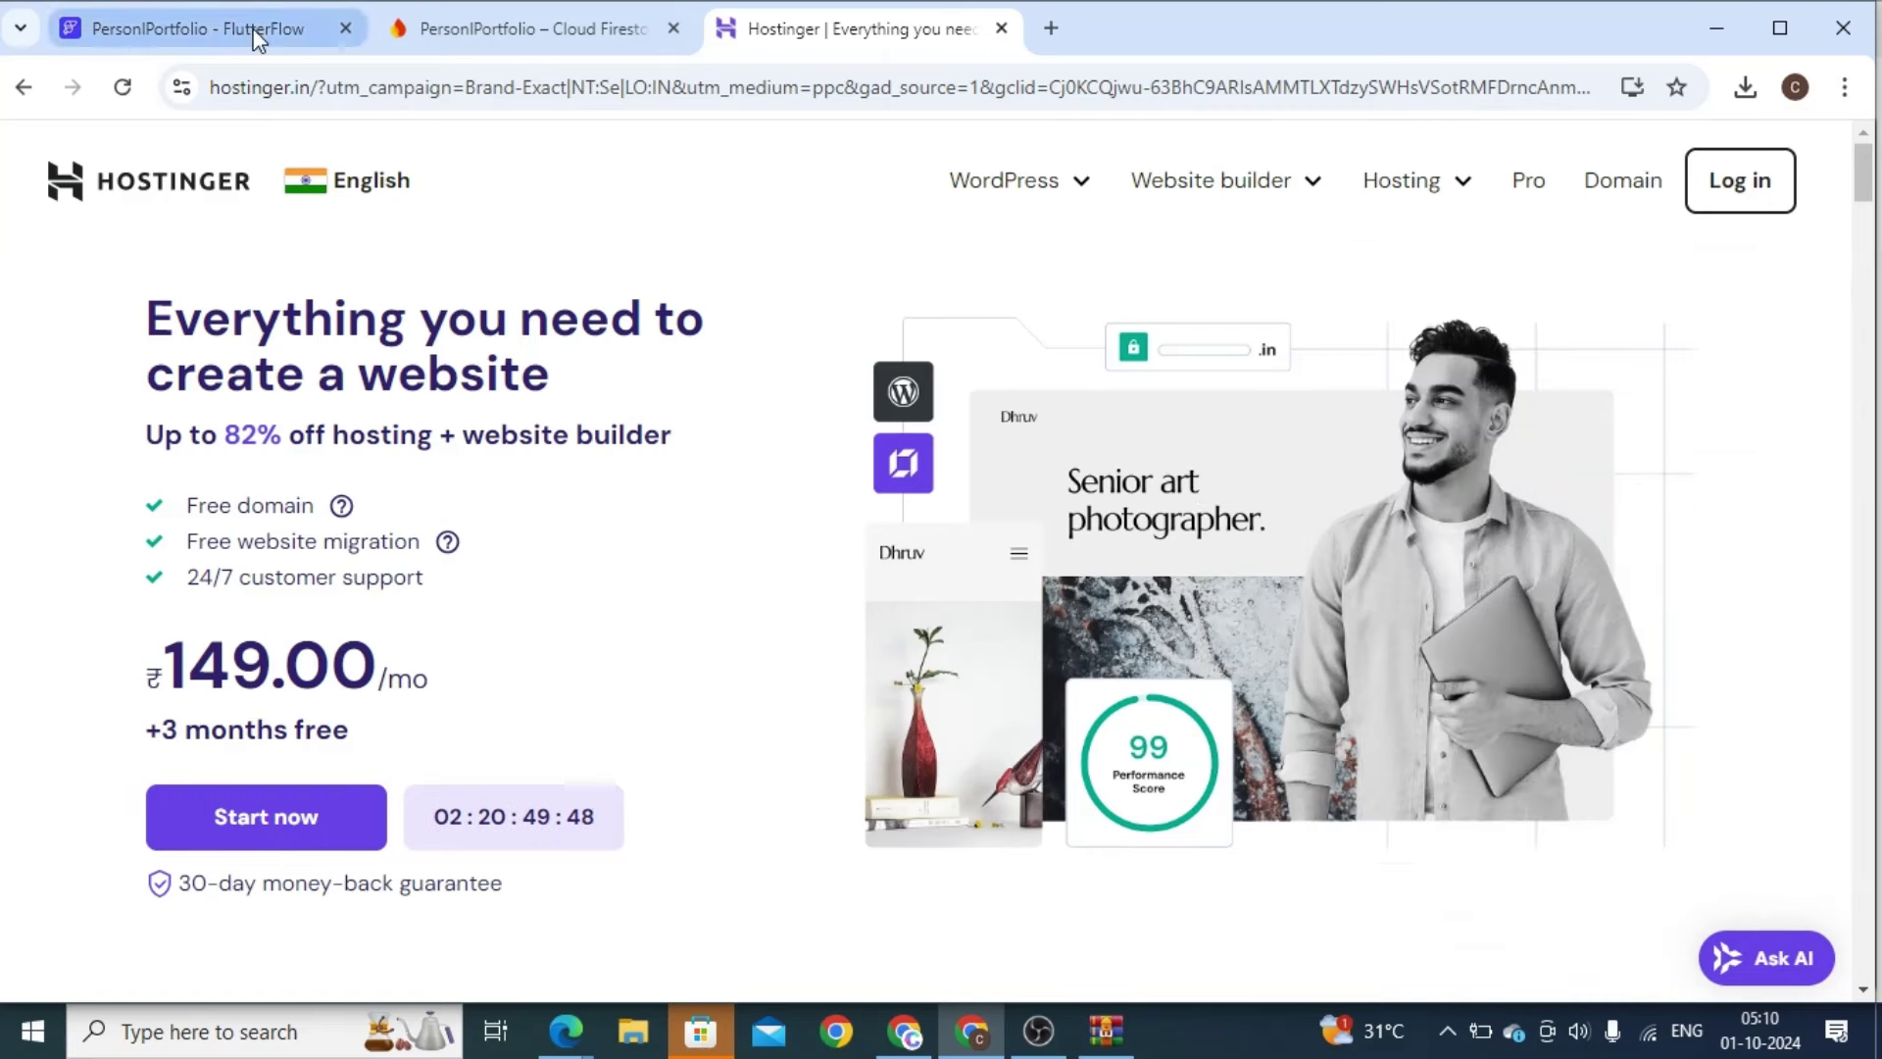
# Return to the FlutterFlow project's HomePage editor, then start another blank browser tab
pyautogui.click(196, 29)
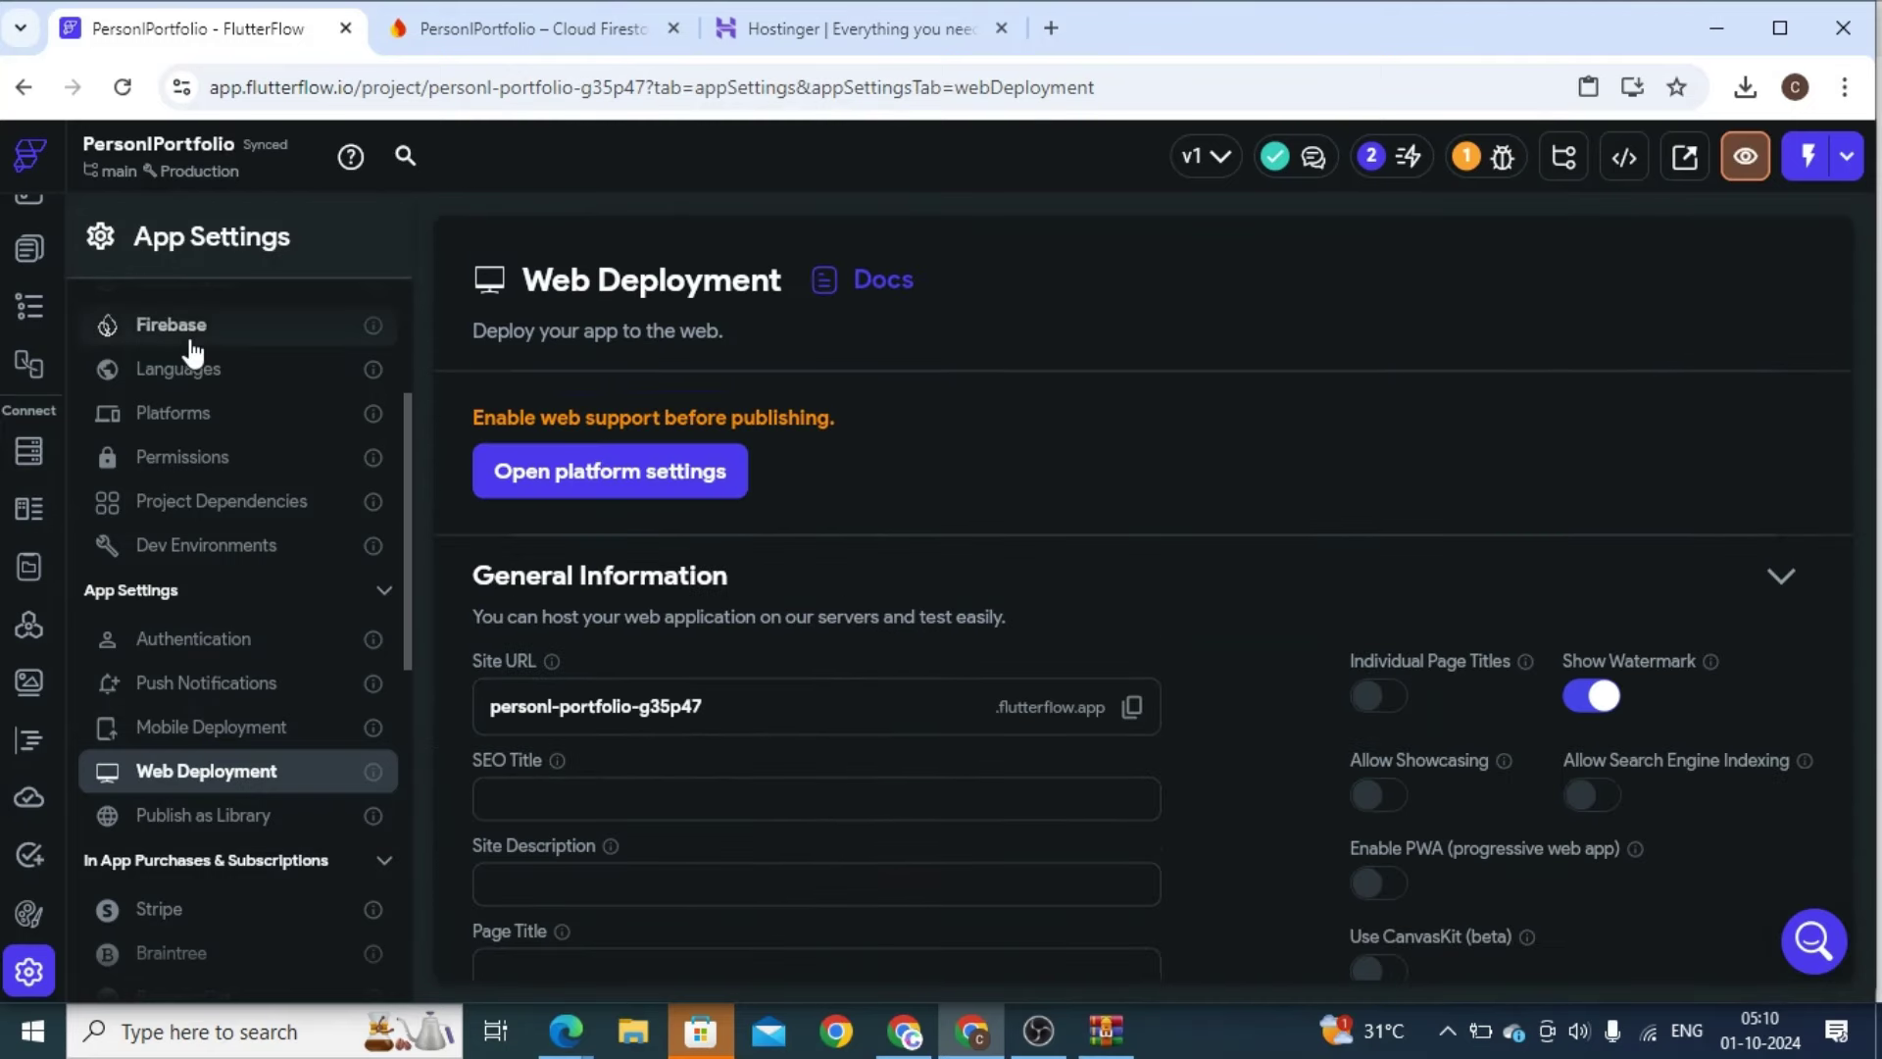
pyautogui.click(809, 15)
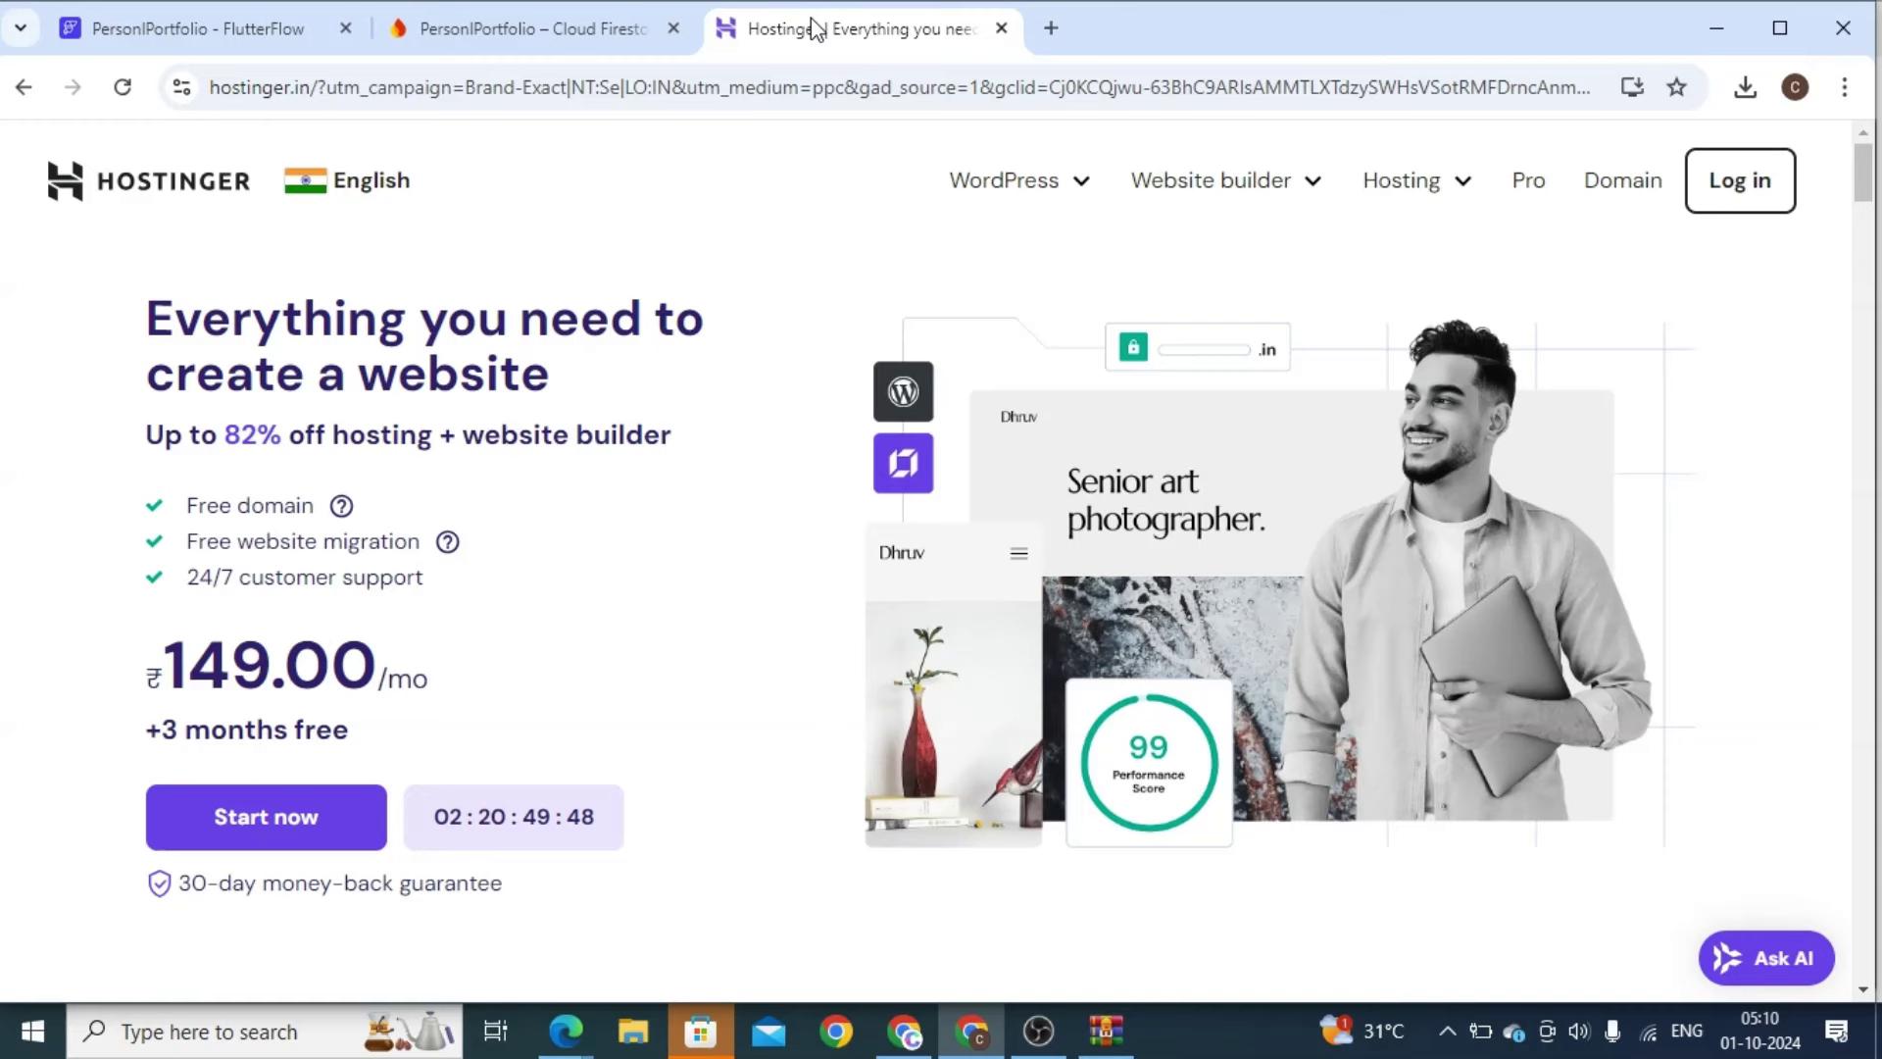
pyautogui.click(157, 30)
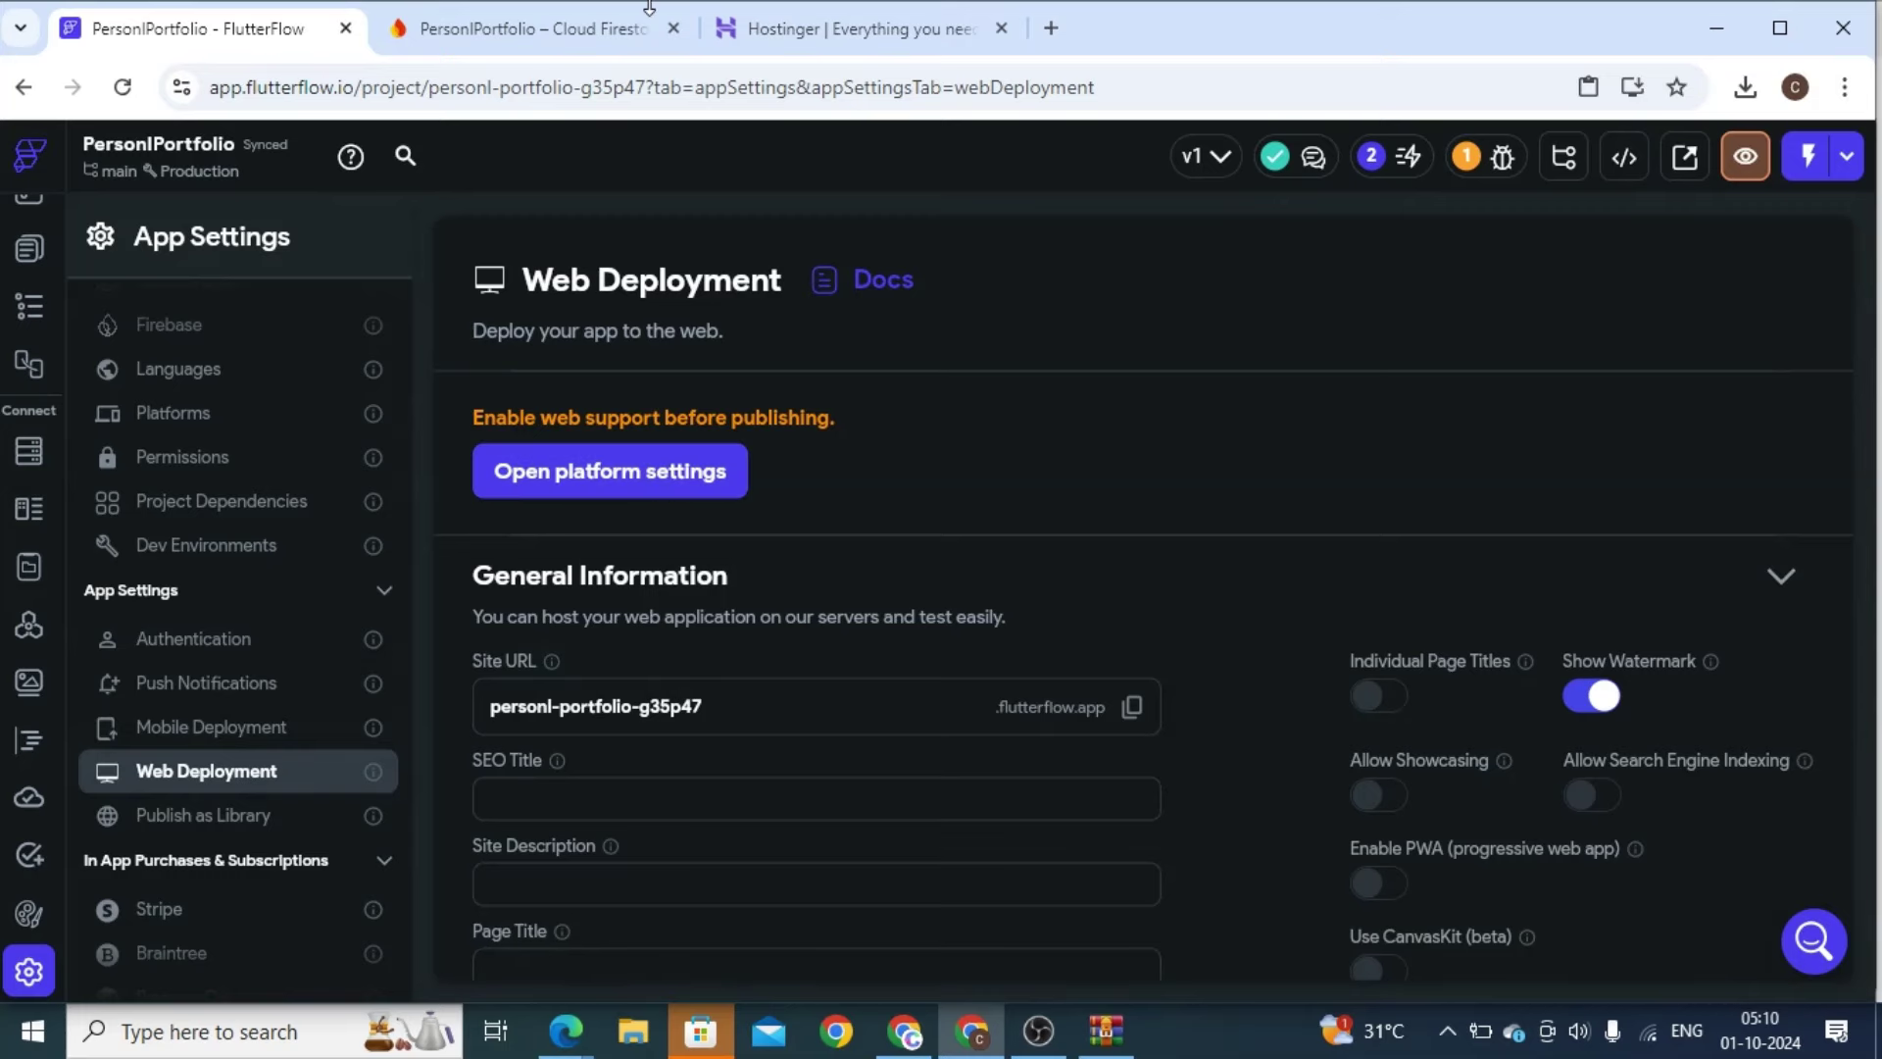
pyautogui.click(529, 27)
pyautogui.click(186, 28)
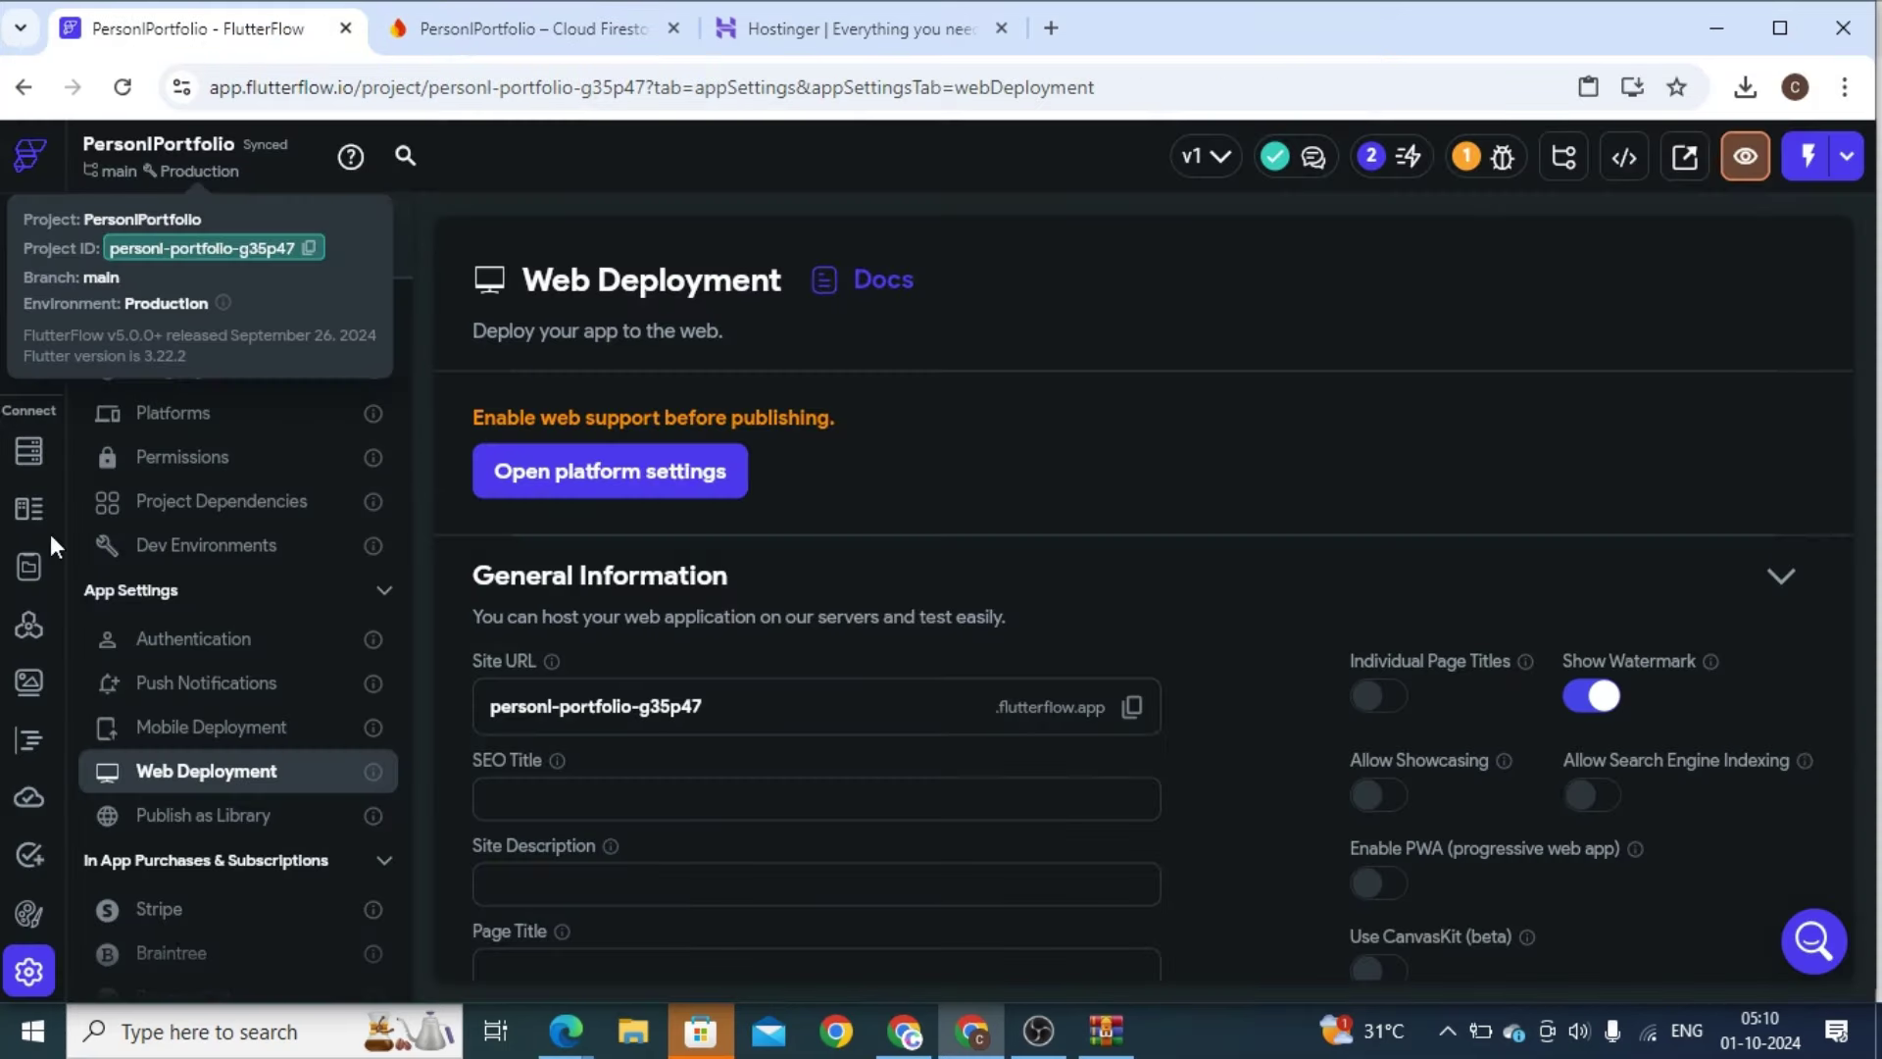
pyautogui.click(29, 248)
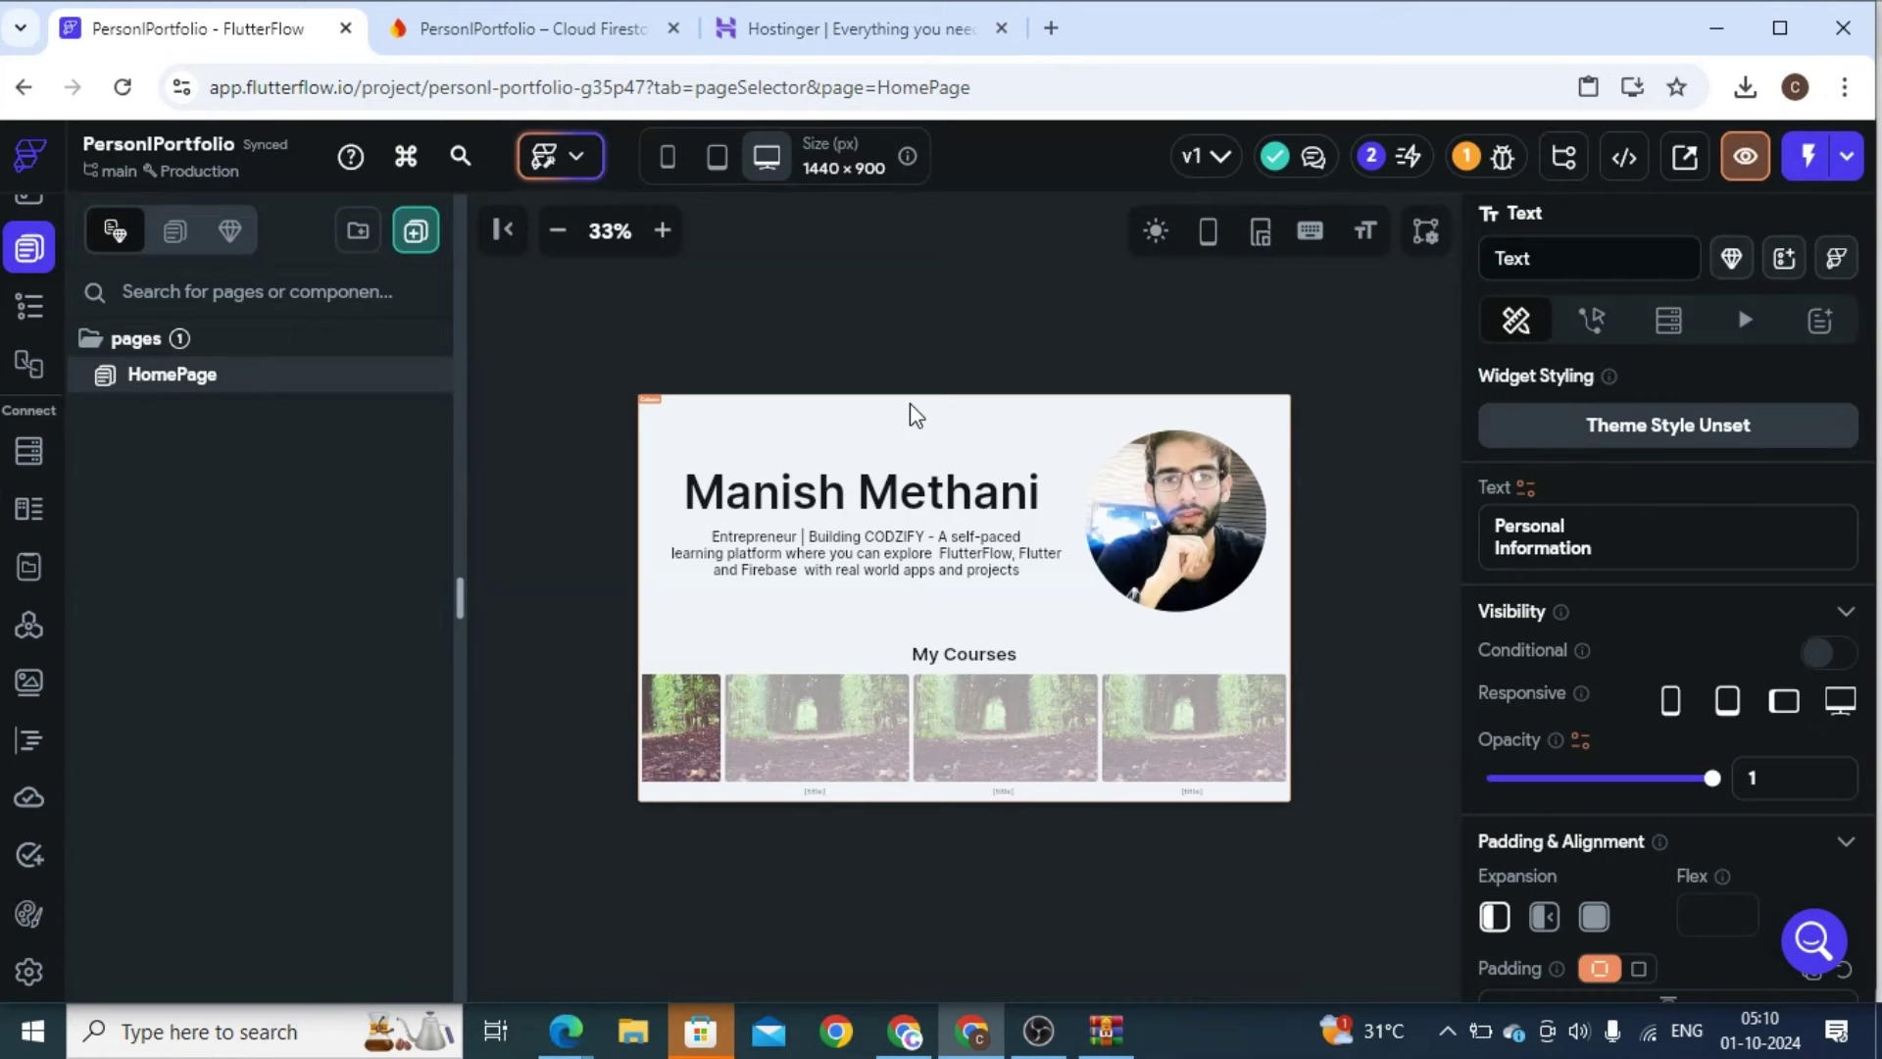
pyautogui.click(1053, 25)
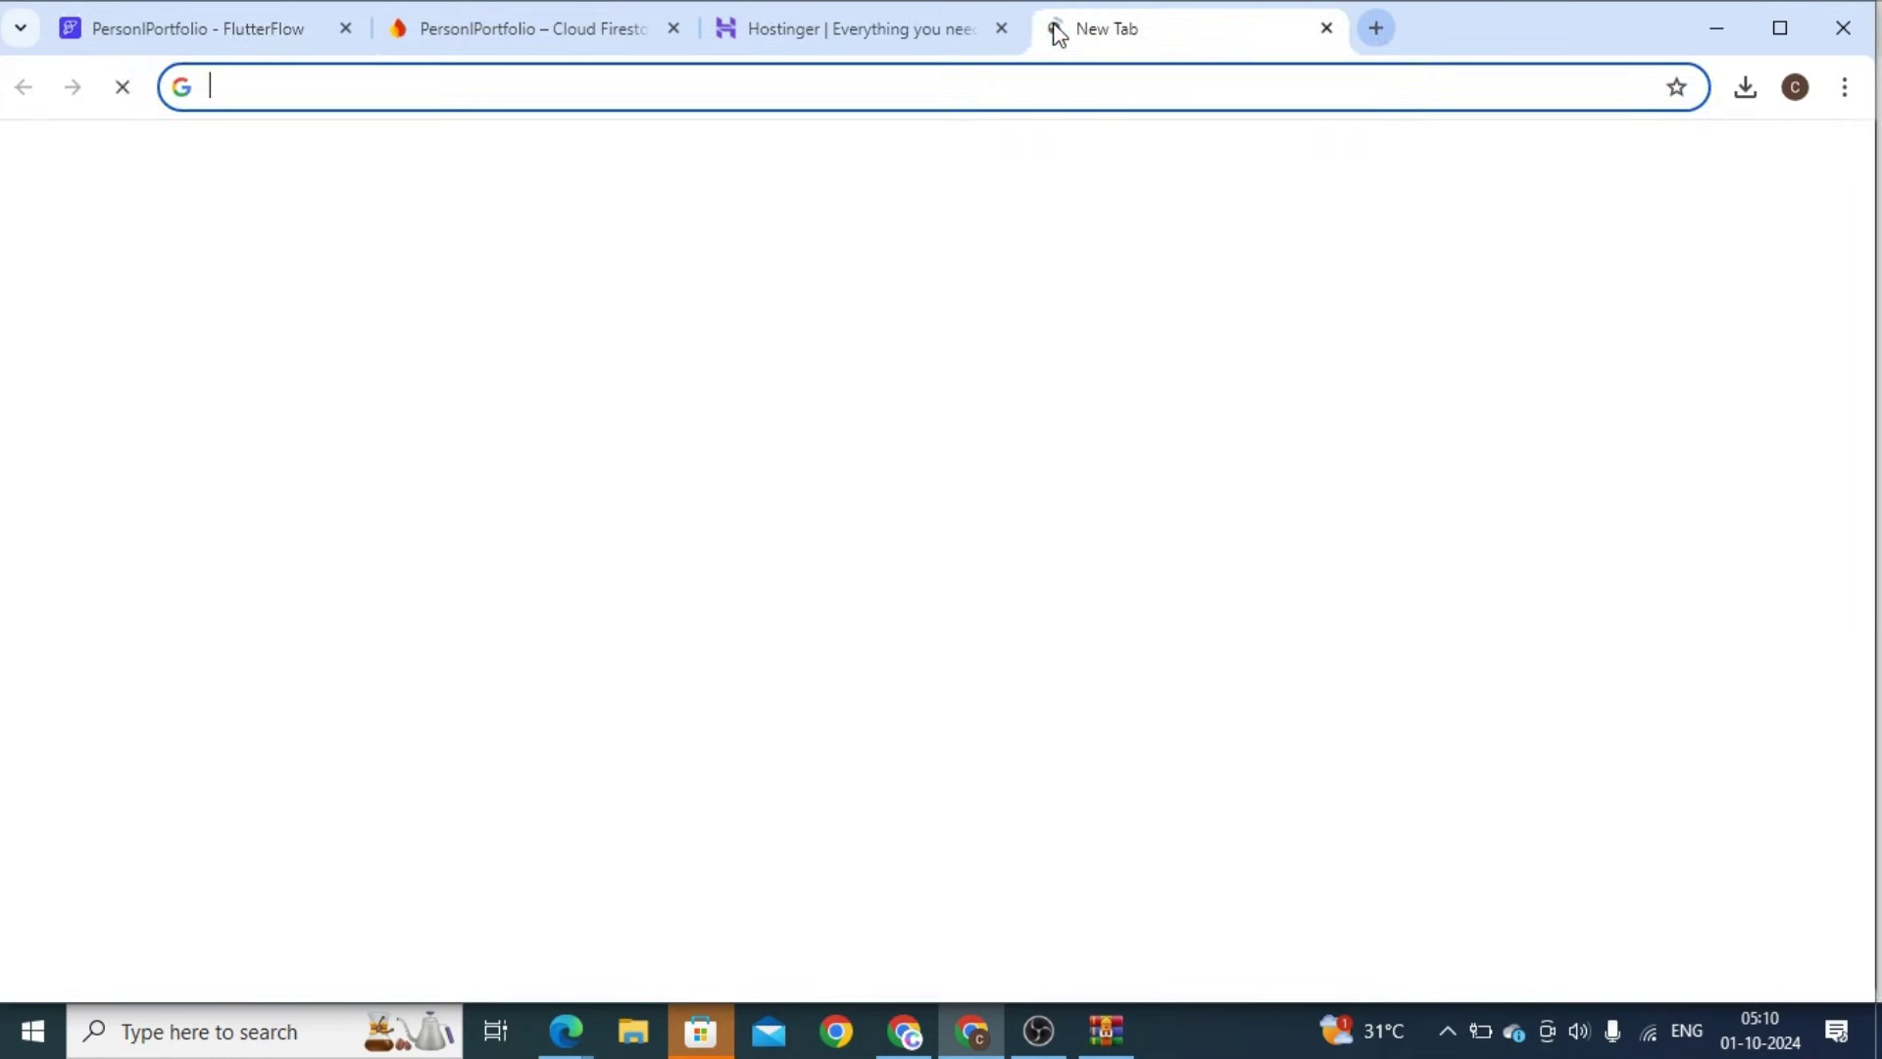
# Load codzify.com and open the FlutterFlow Course From Basic to Advanced curriculum page
pyautogui.write('codzify')
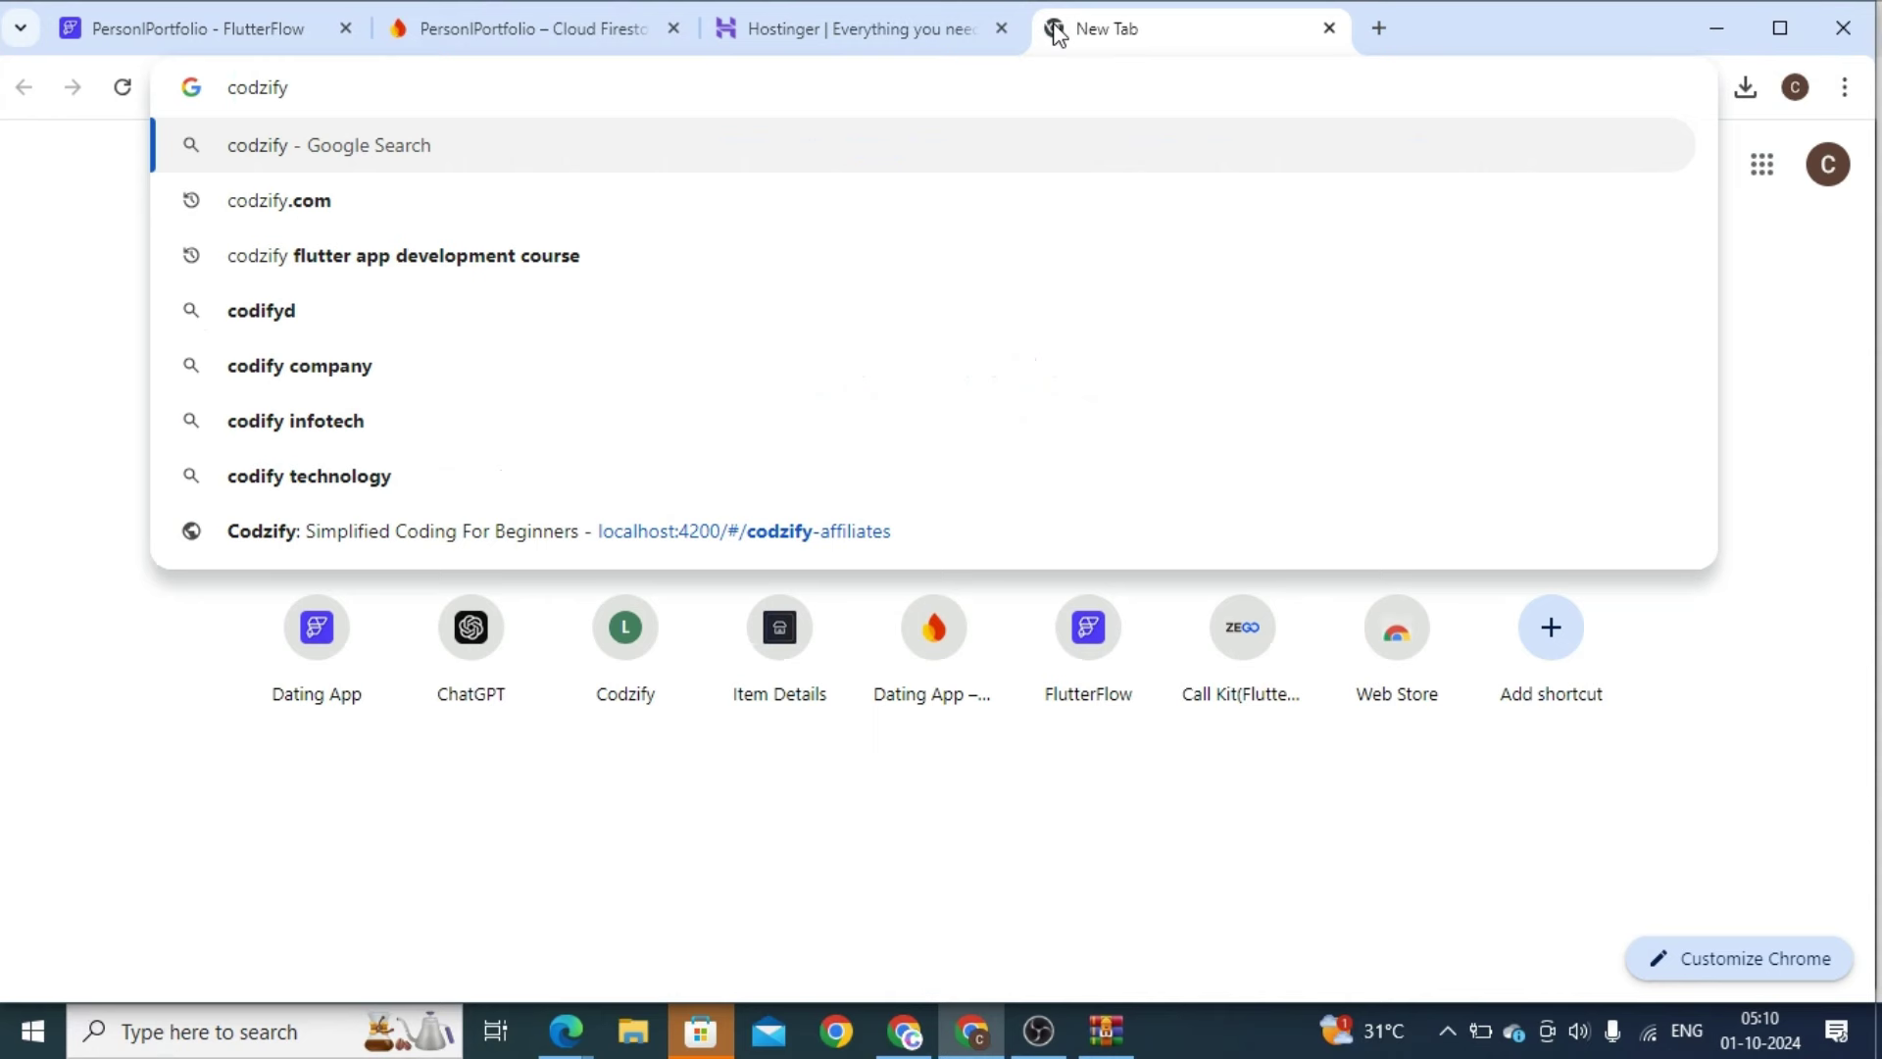
pyautogui.write('.com')
pyautogui.press('Return')
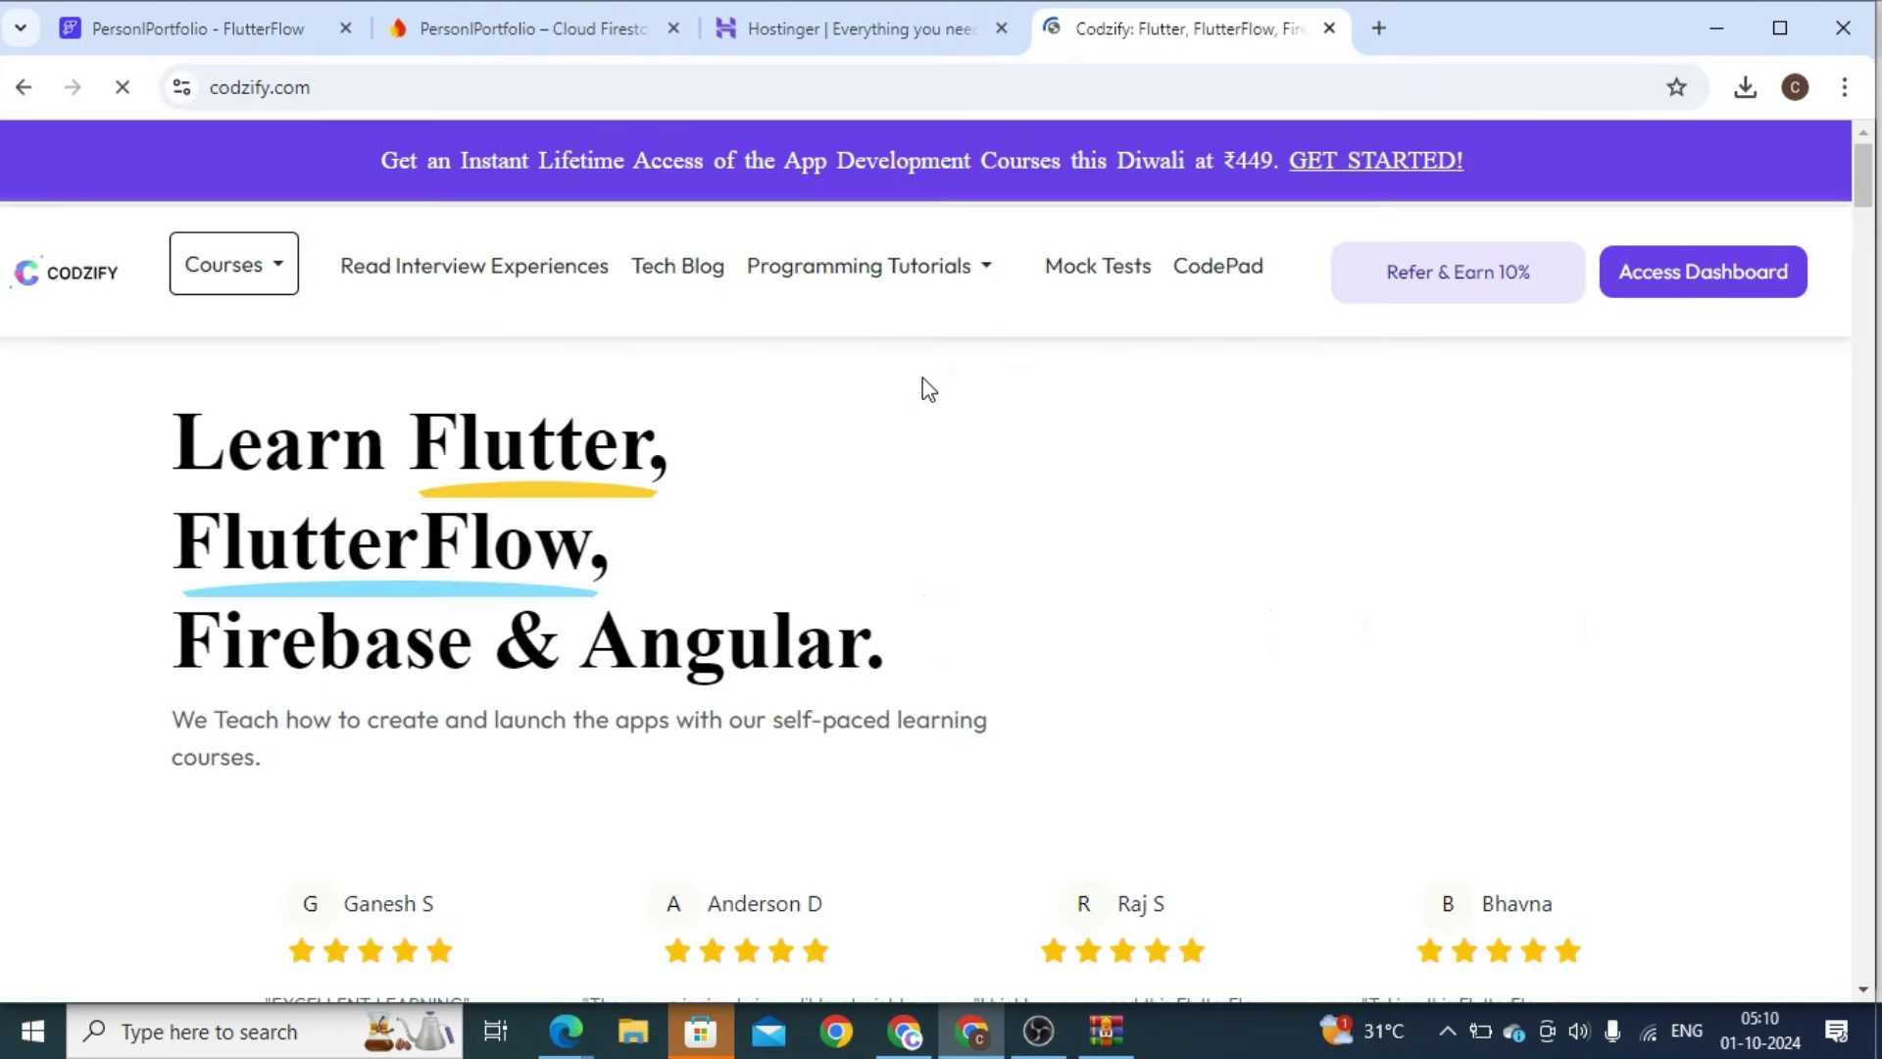
pyautogui.click(1863, 259)
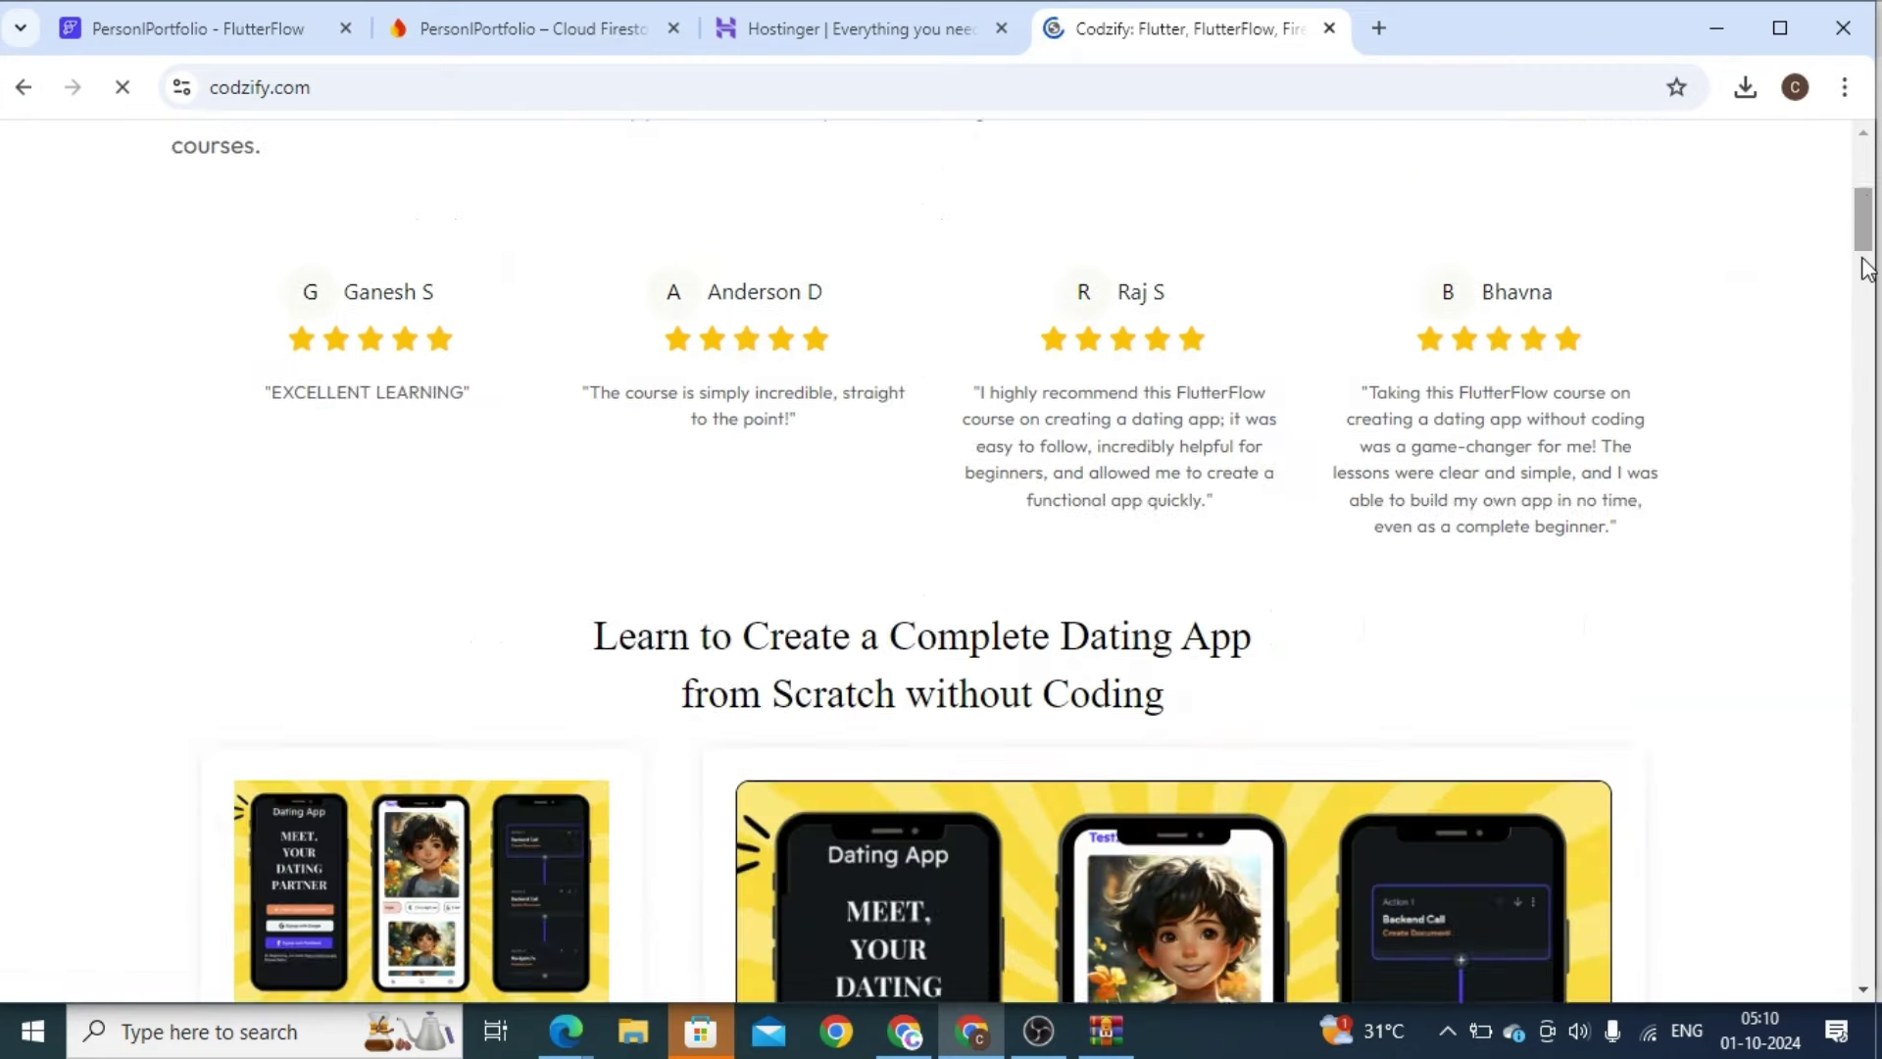
pyautogui.click(1862, 269)
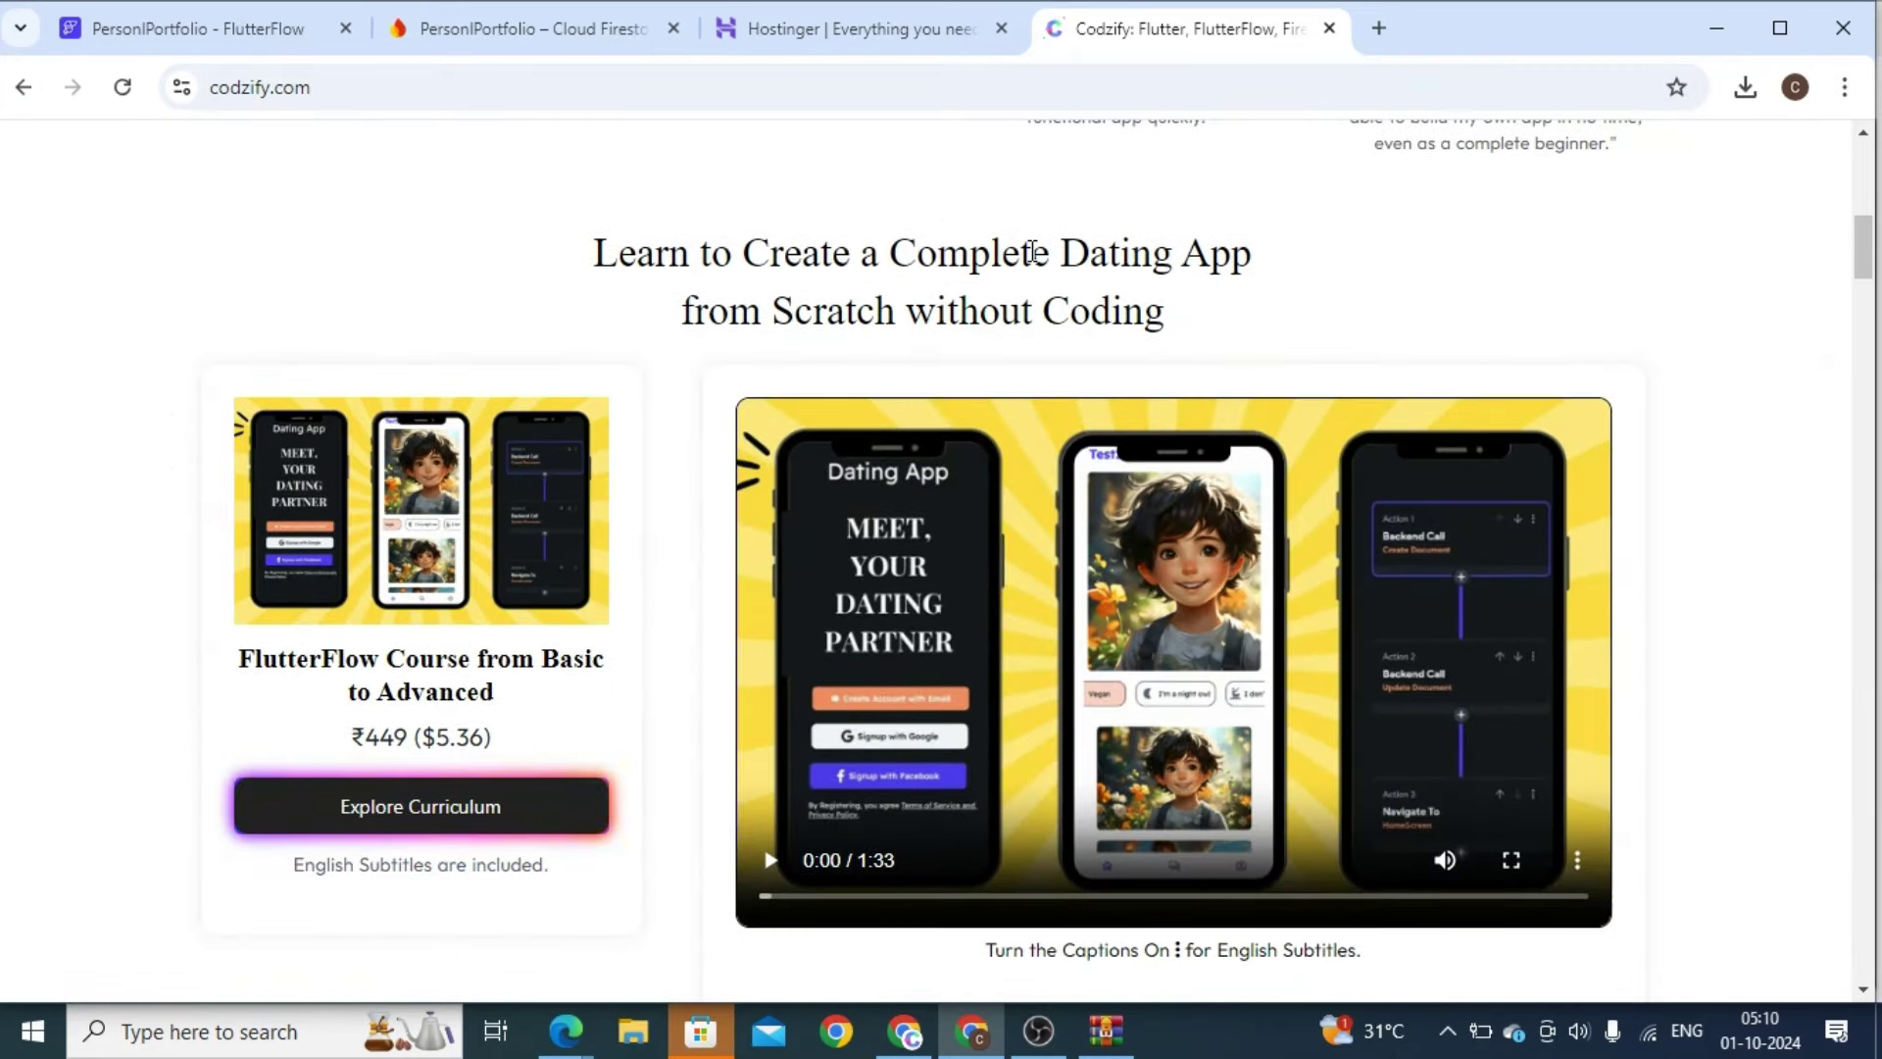
pyautogui.doubleClick(1034, 252)
pyautogui.click(378, 794)
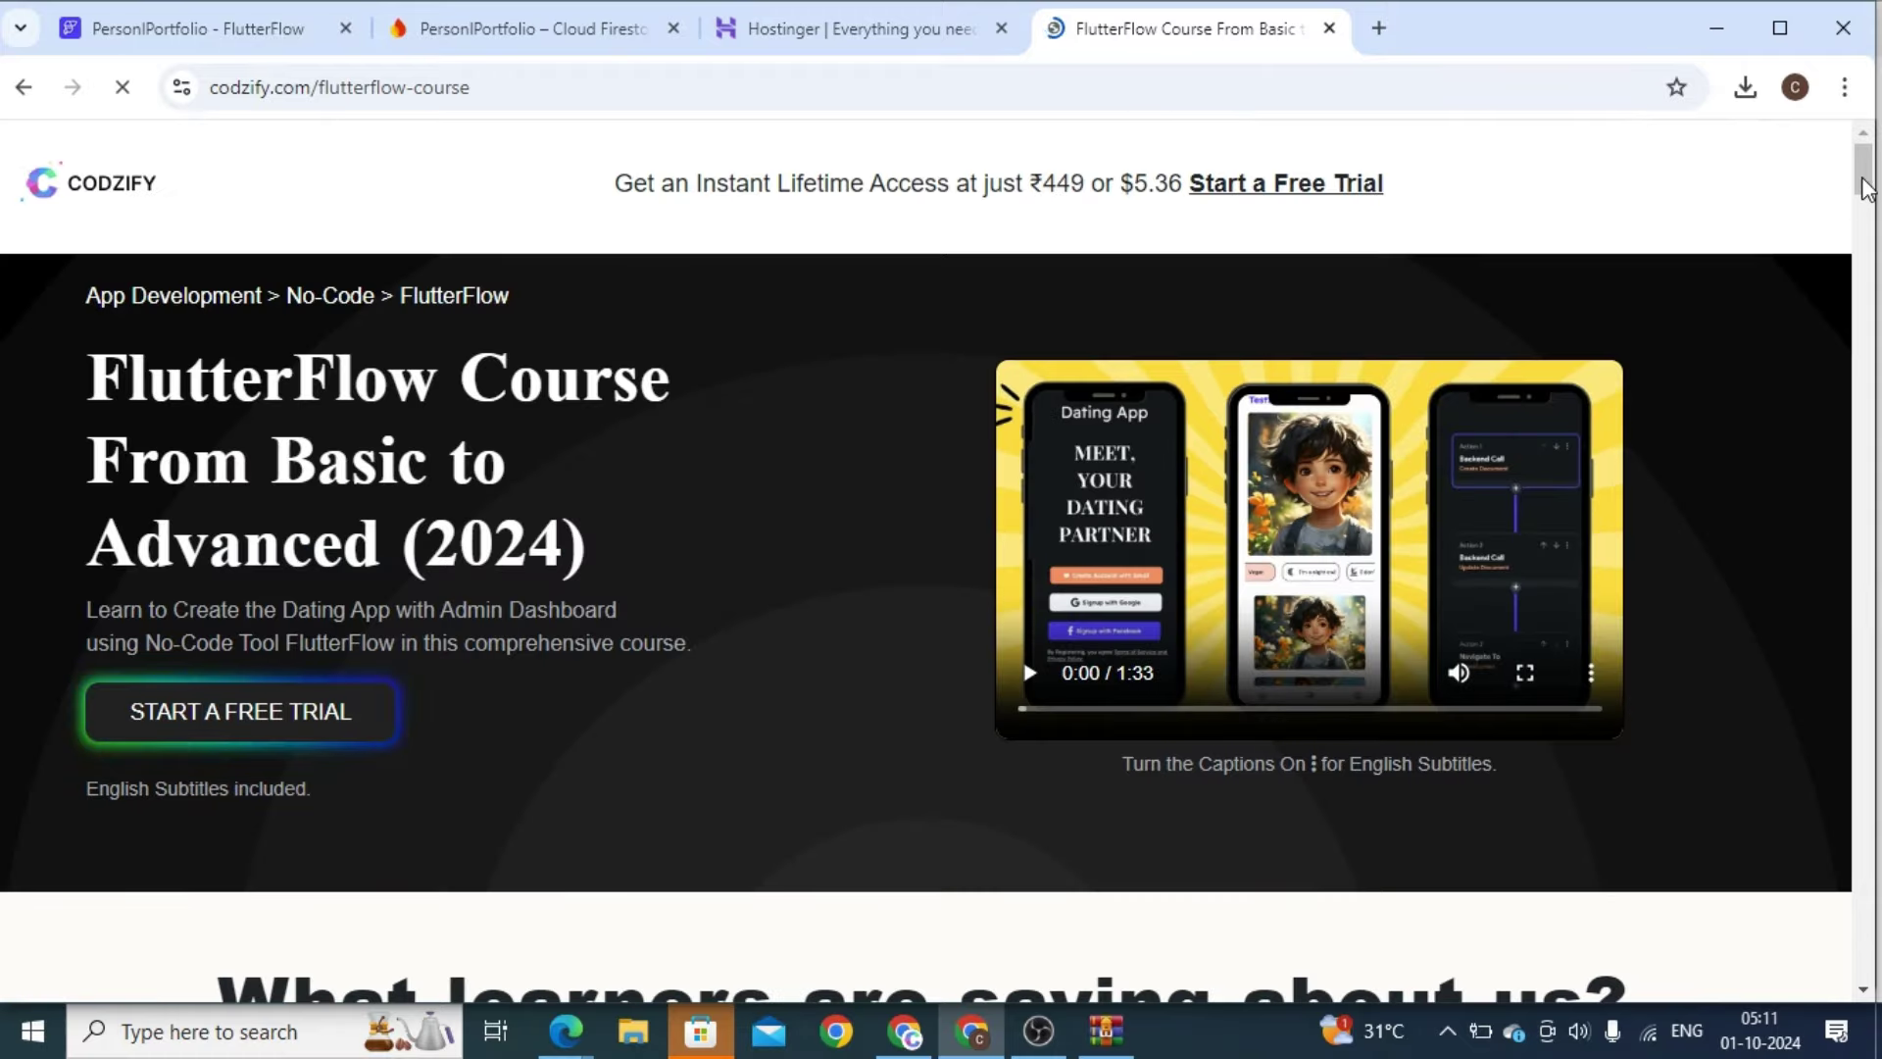
# Scroll through the course curriculum, then go back to the FlutterFlow HomePage editor
pyautogui.moveTo(1865, 186); pyautogui.dragTo(1864, 436)
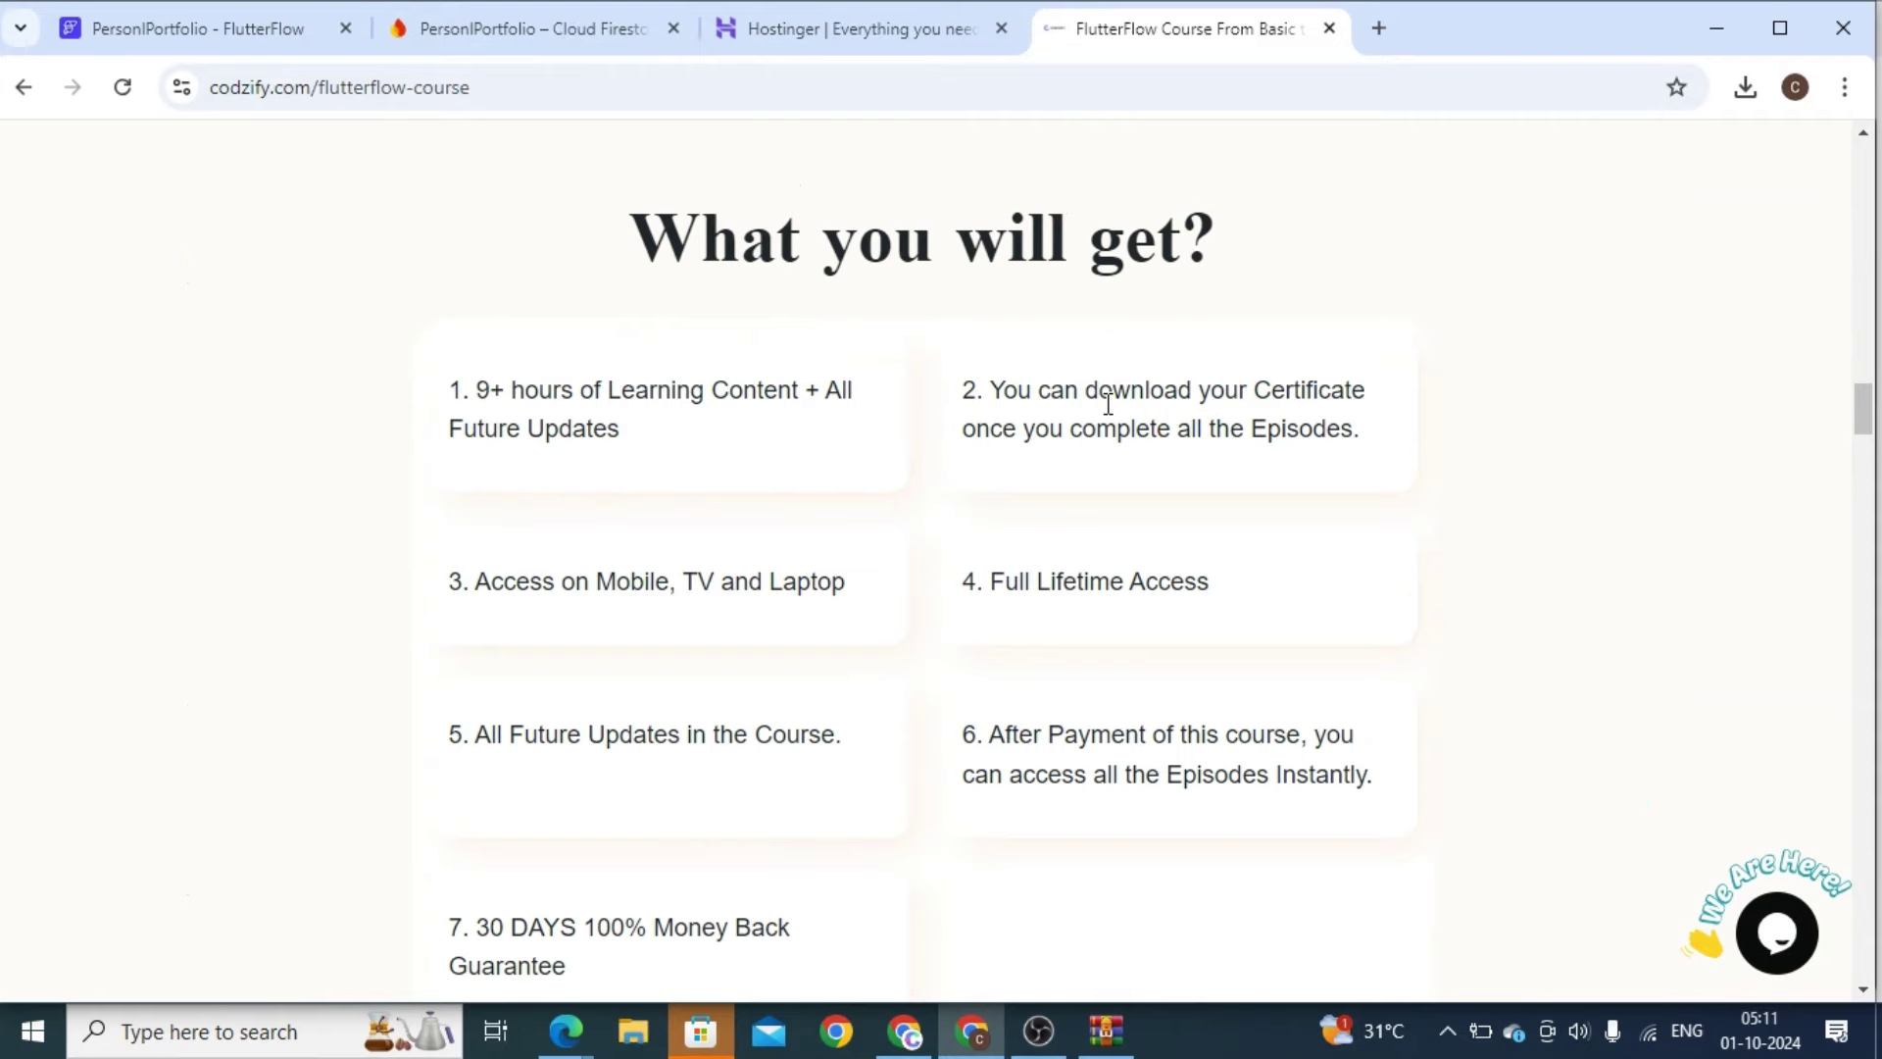
pyautogui.moveTo(1861, 408); pyautogui.dragTo(1861, 585)
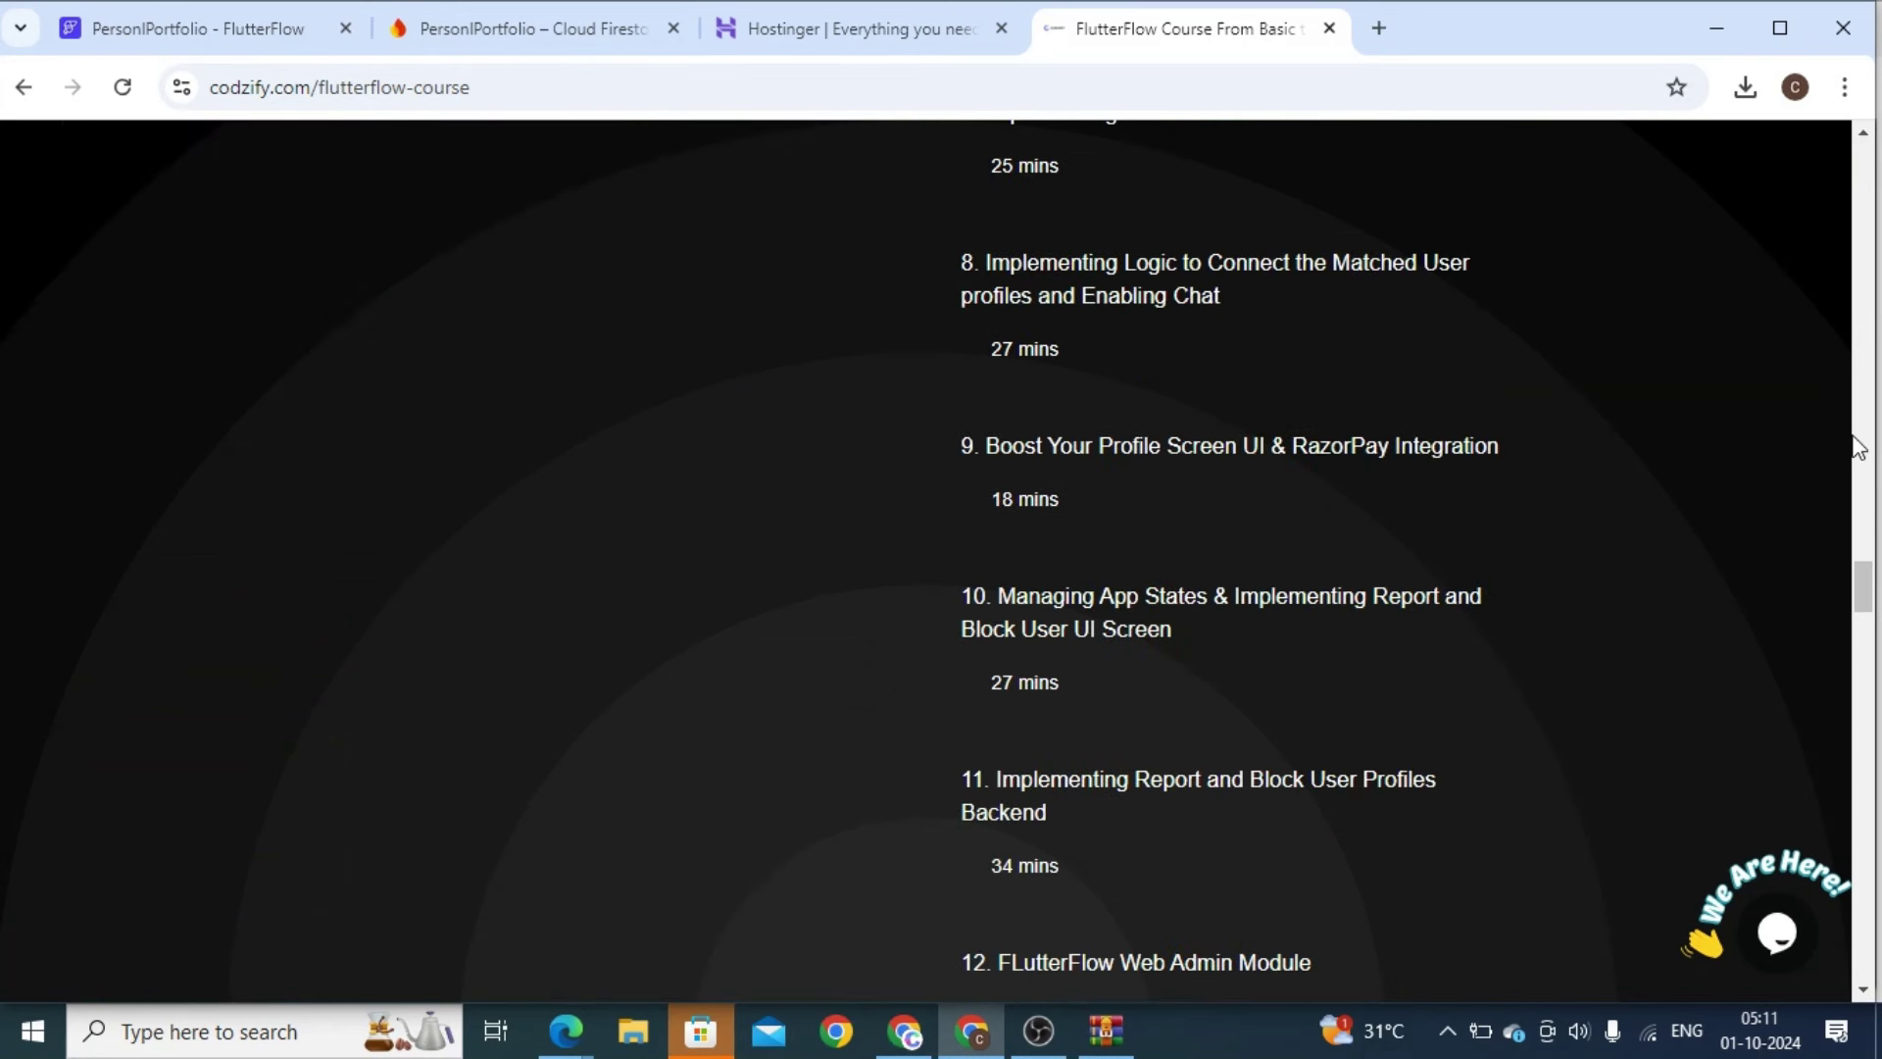
pyautogui.moveTo(1862, 588); pyautogui.dragTo(1863, 629)
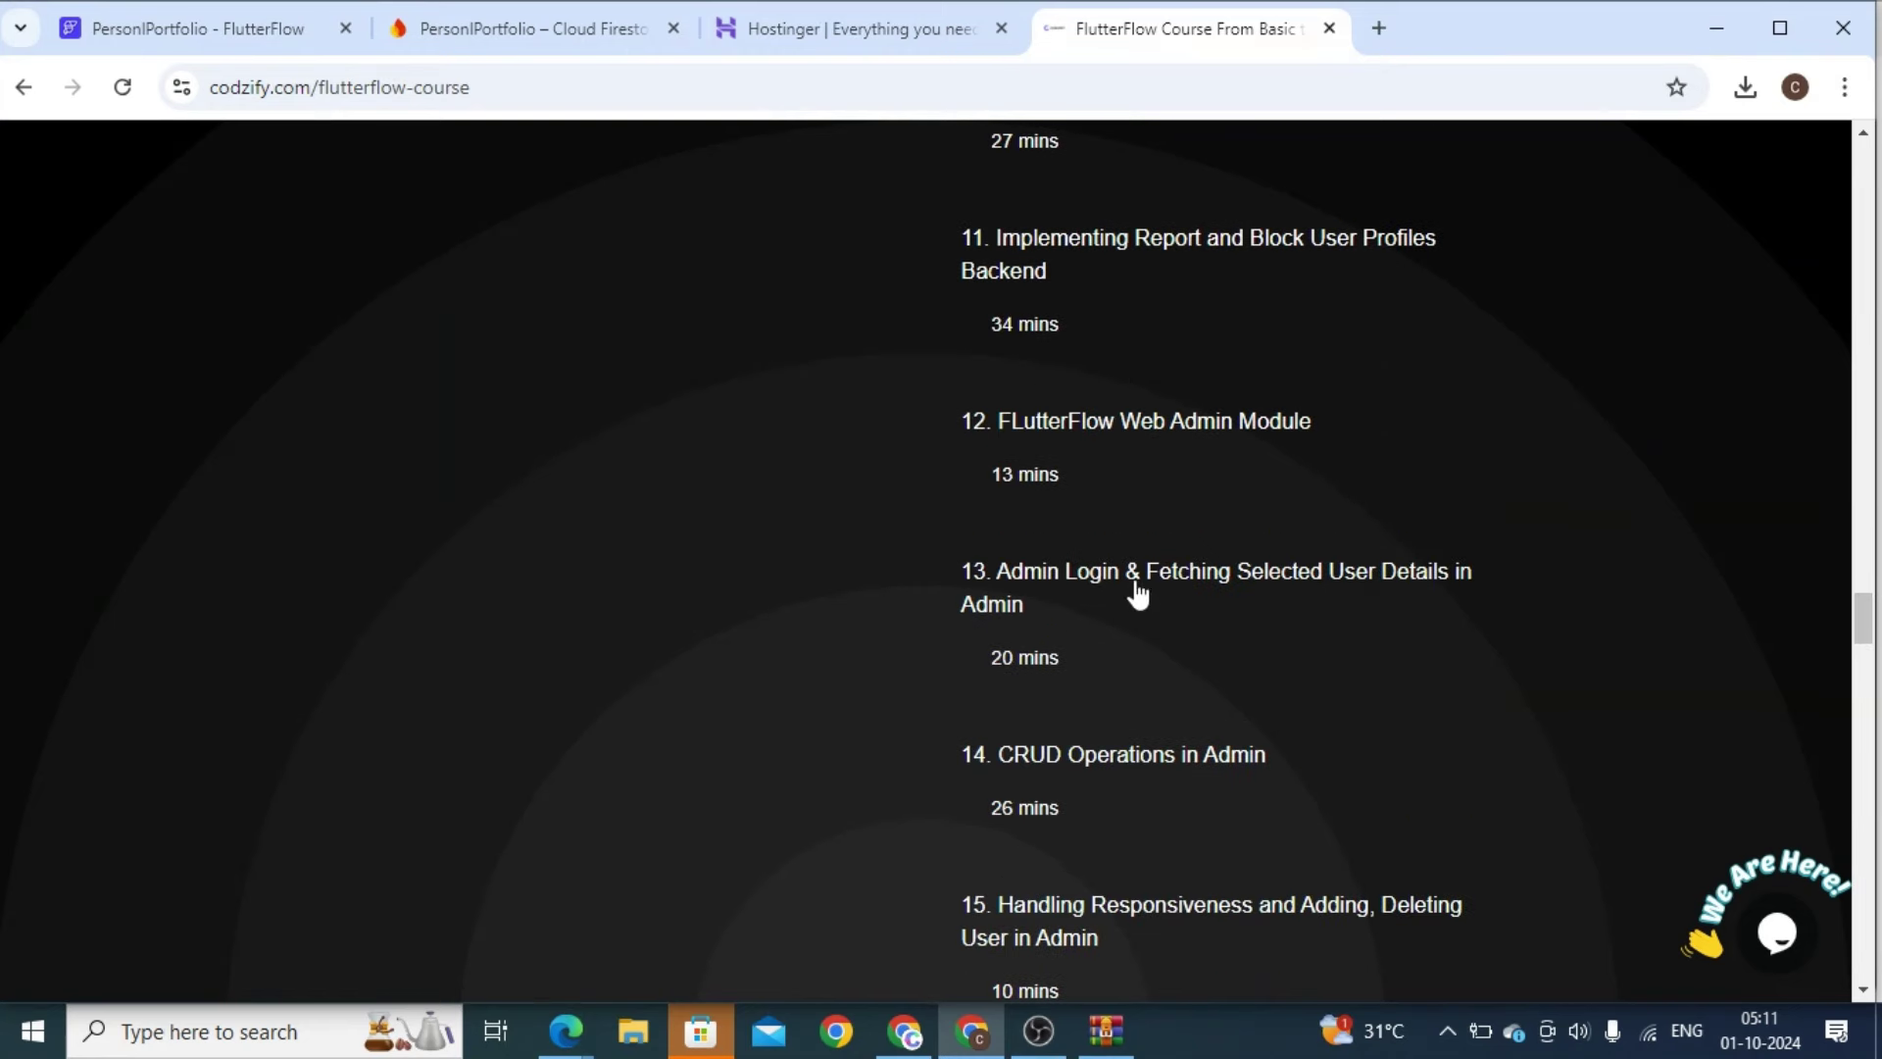
pyautogui.moveTo(1862, 620); pyautogui.dragTo(1862, 696)
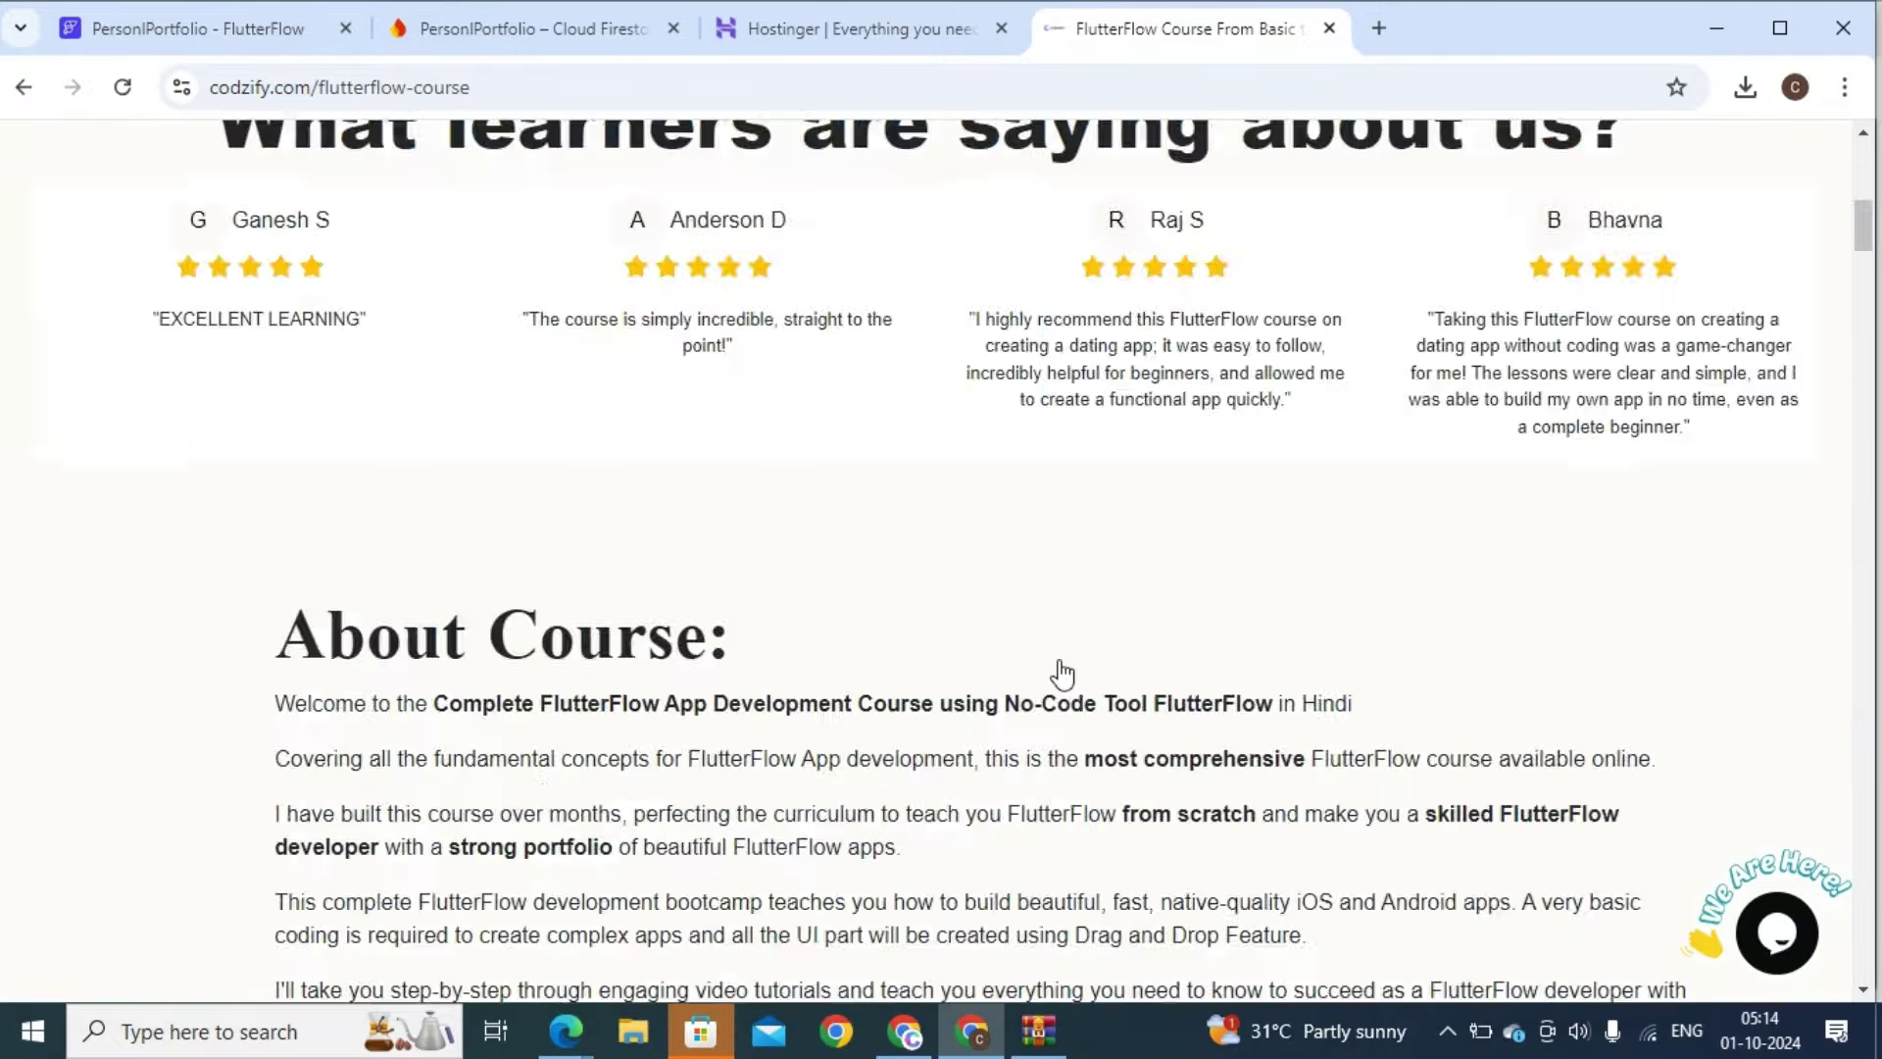
pyautogui.scroll(-10, 1056, 672)
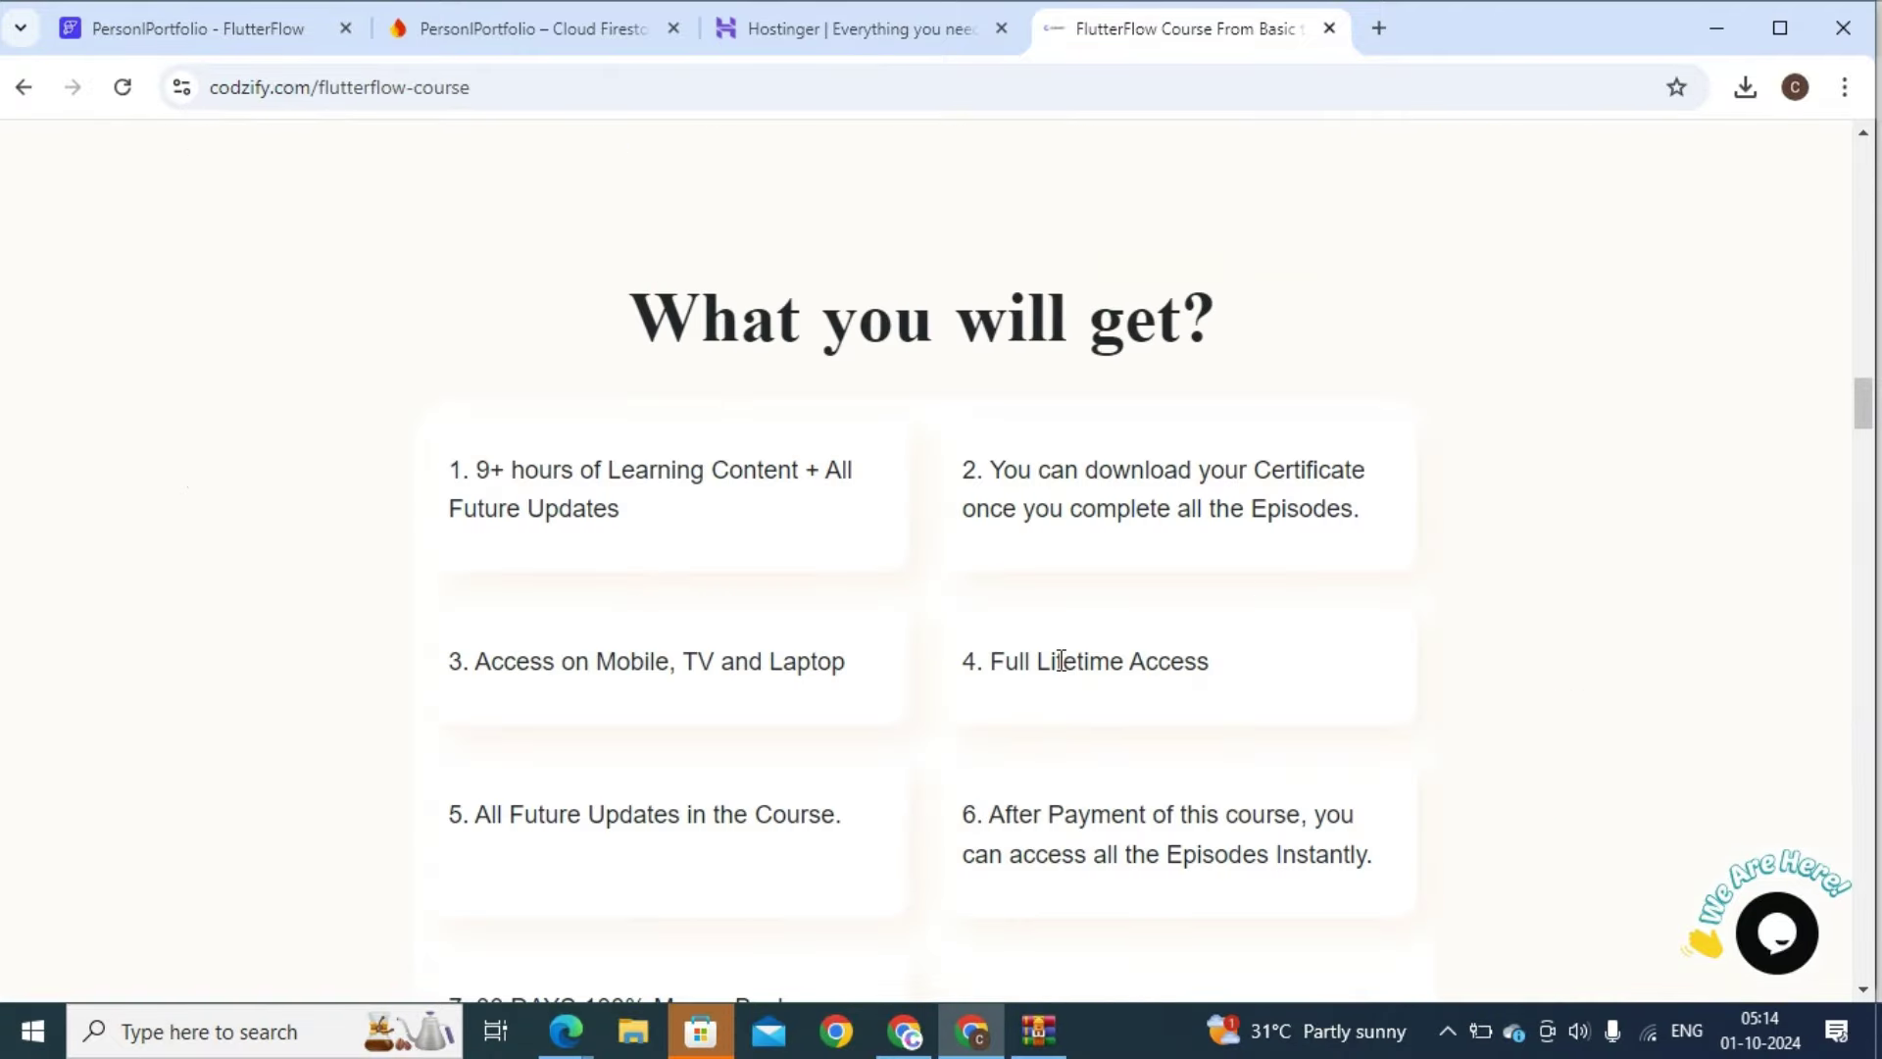
pyautogui.scroll(-15, 965, 838)
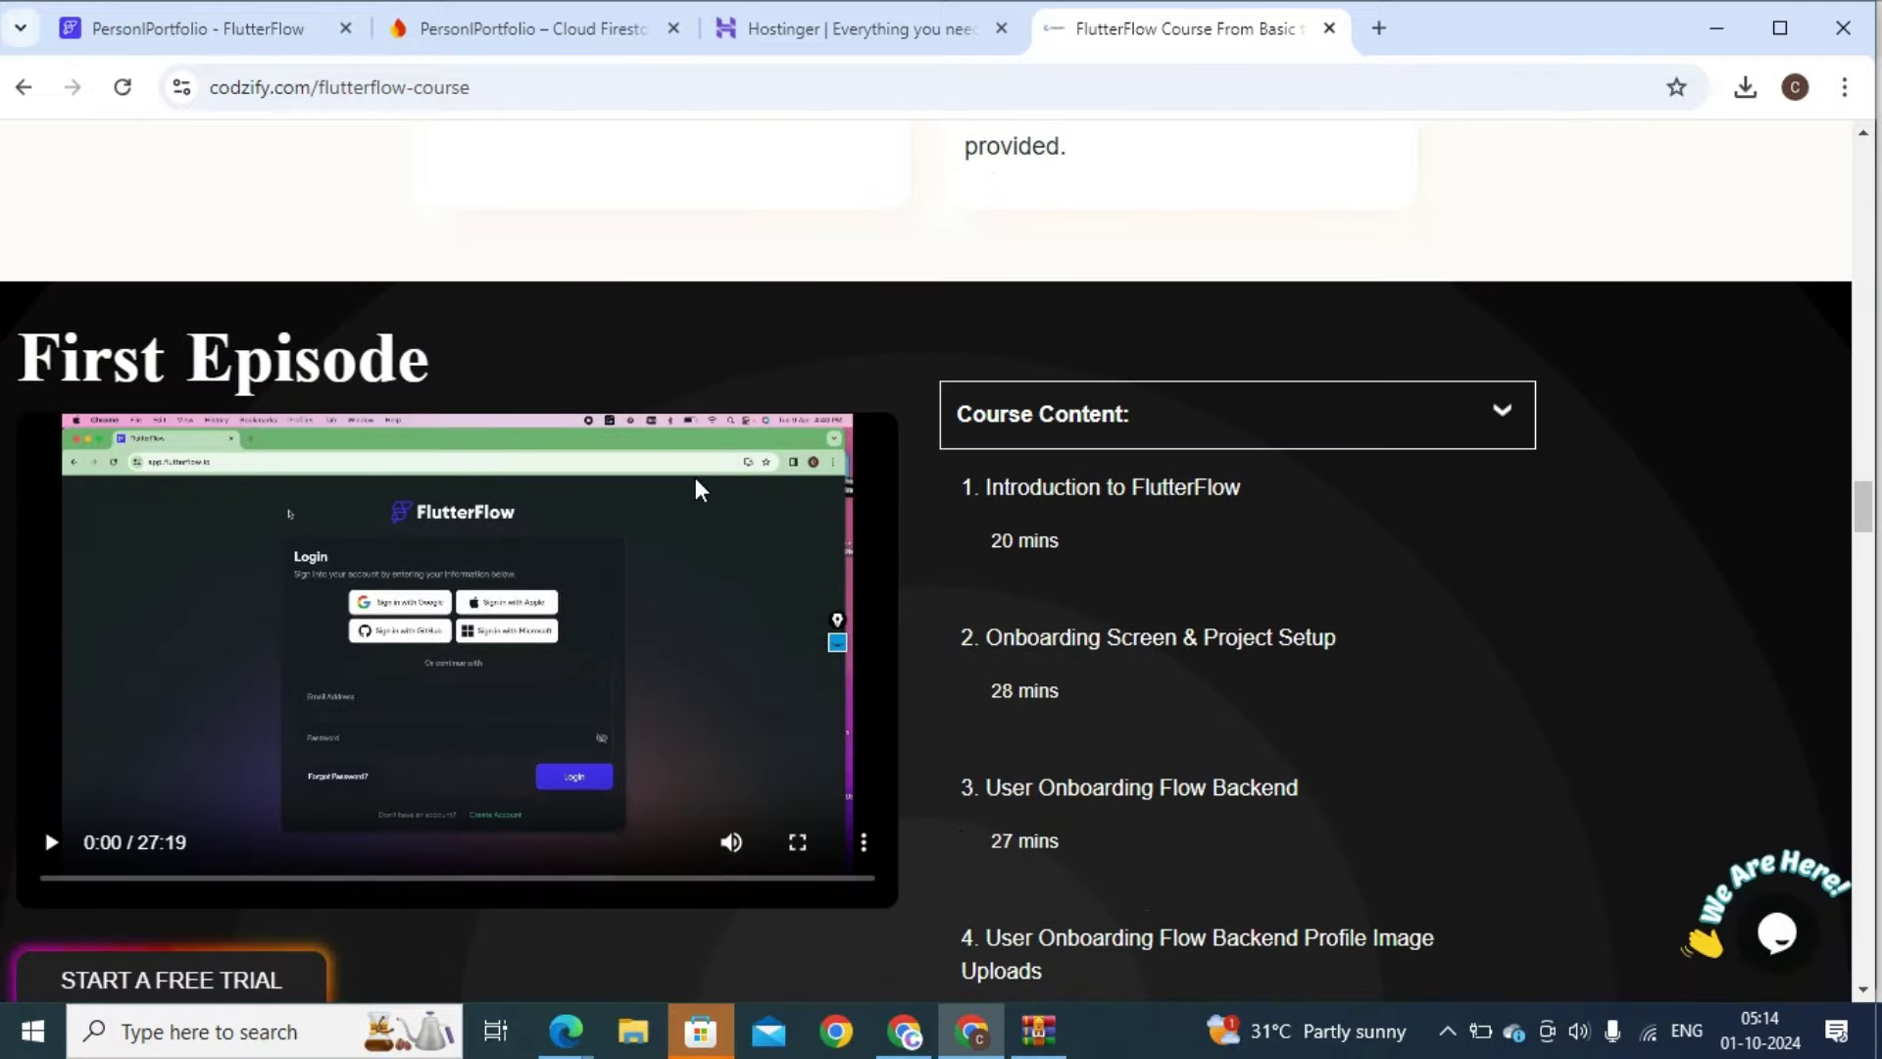
pyautogui.click(175, 28)
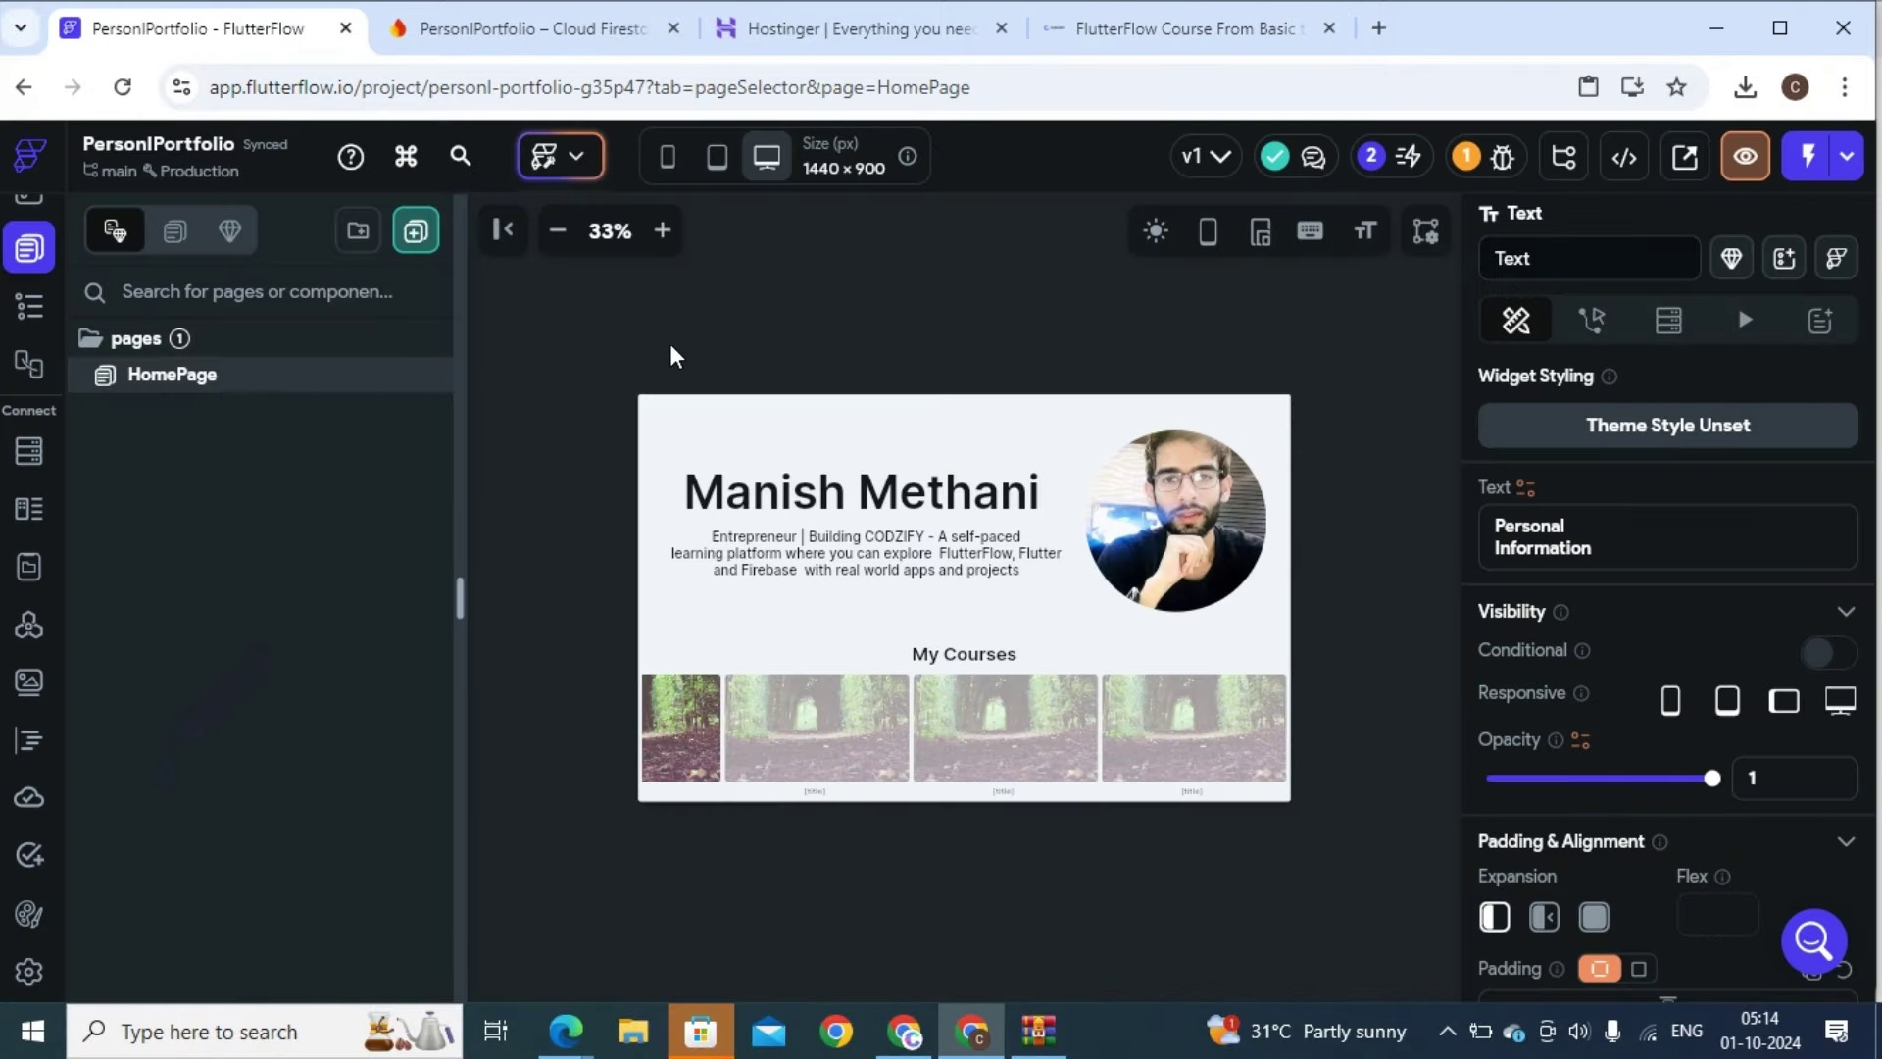